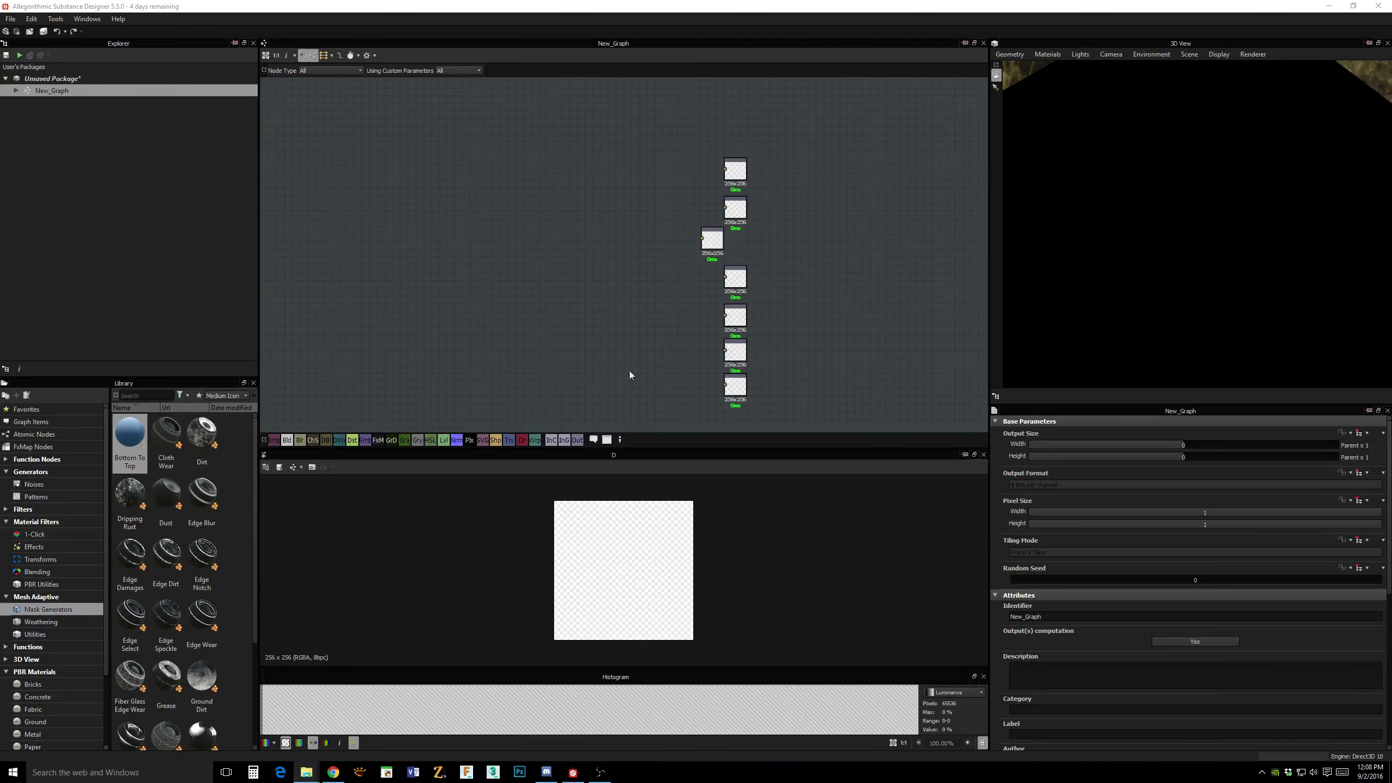
Add a Tile Random node to the empty area of the graph.
key("space")
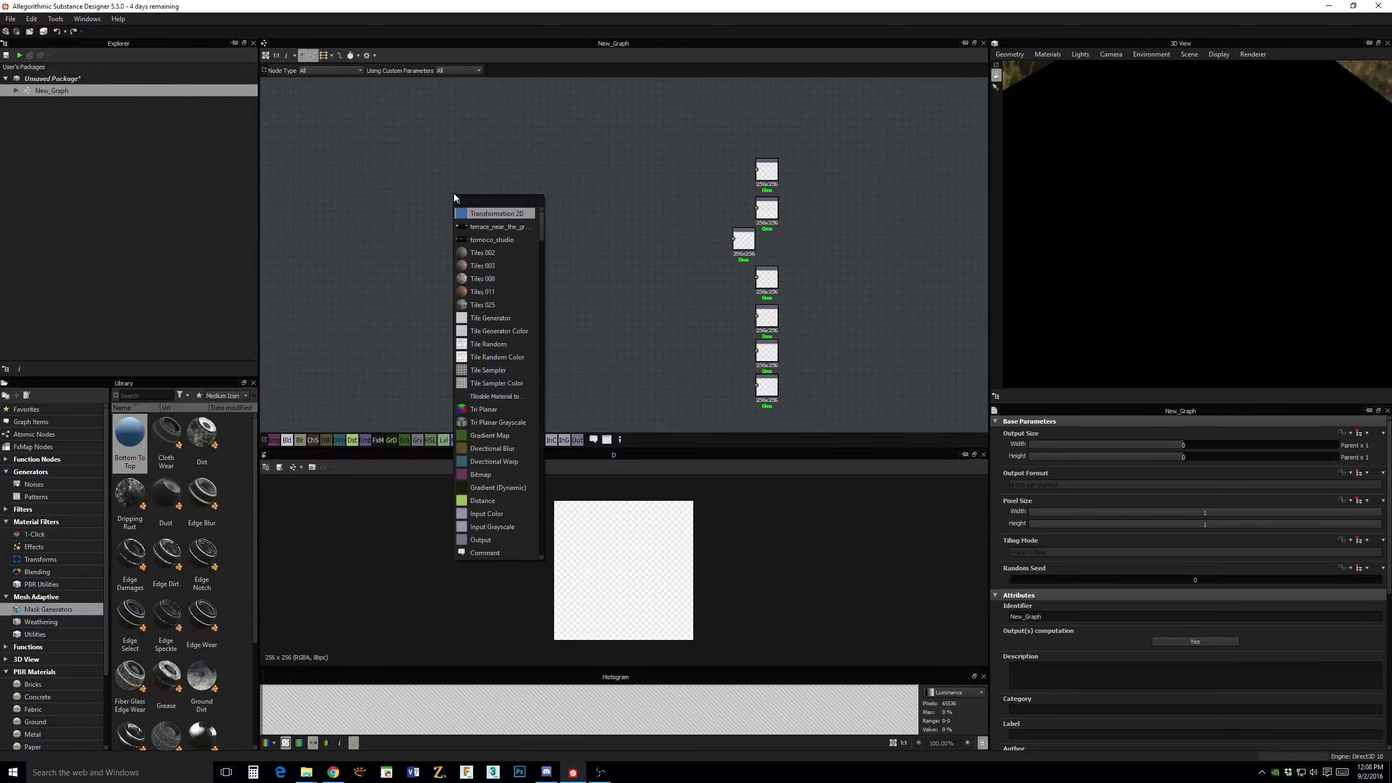
type("tile")
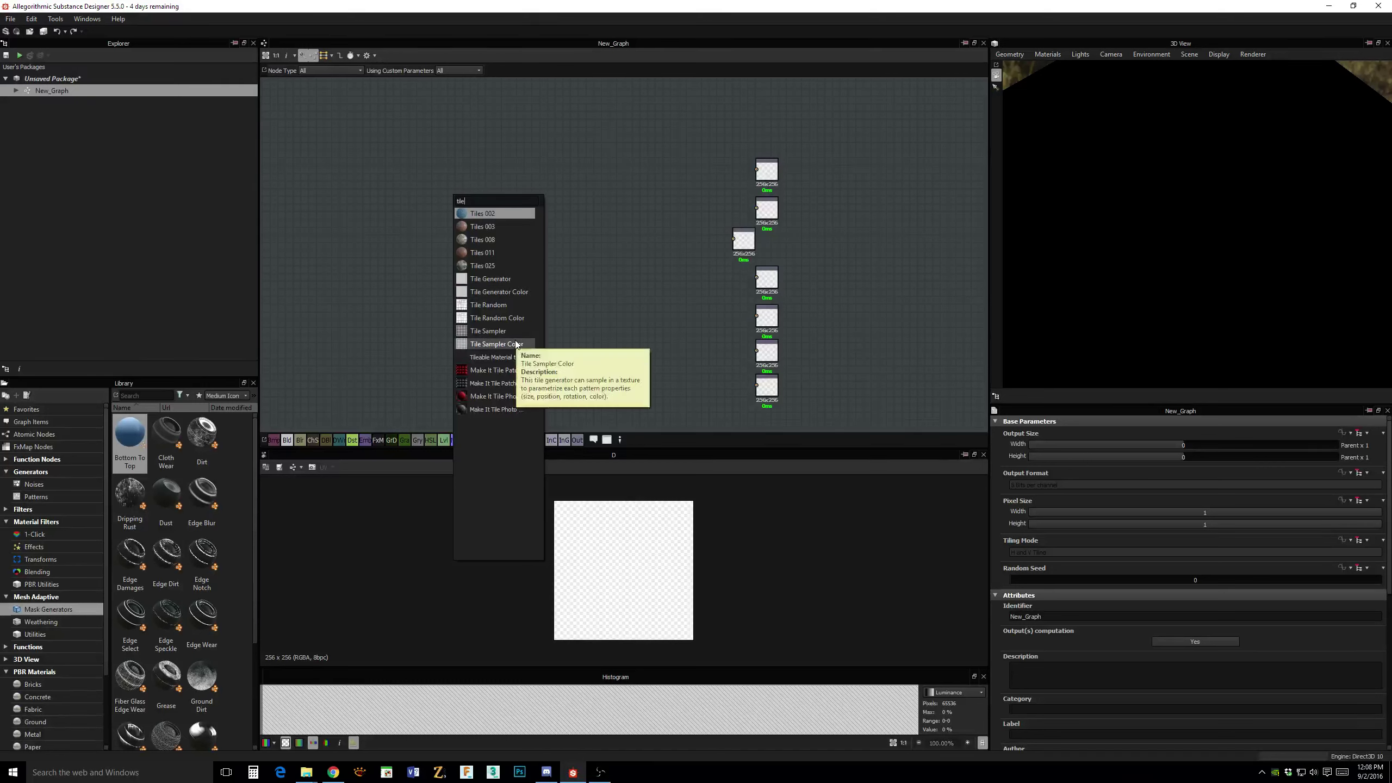
left_click(512, 303)
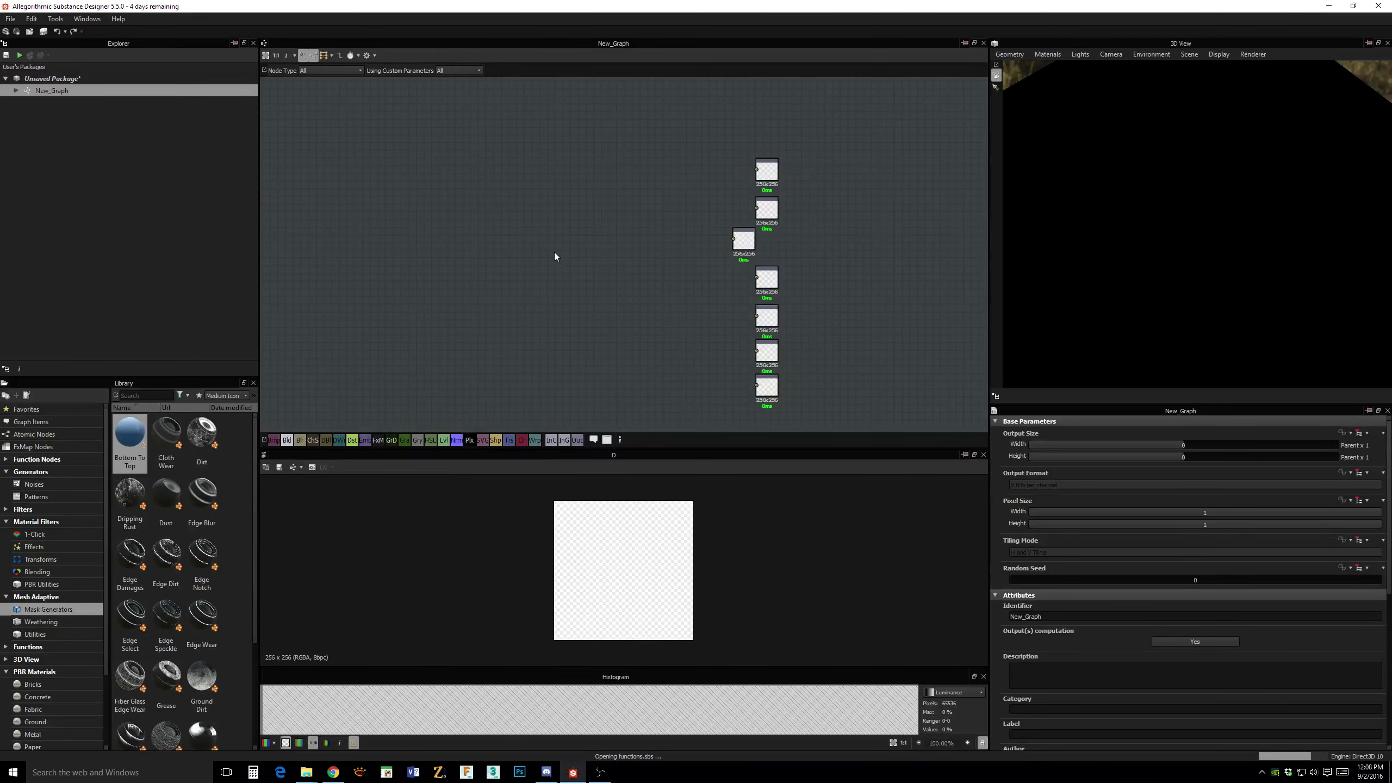
scroll(521, 235, "up", 4)
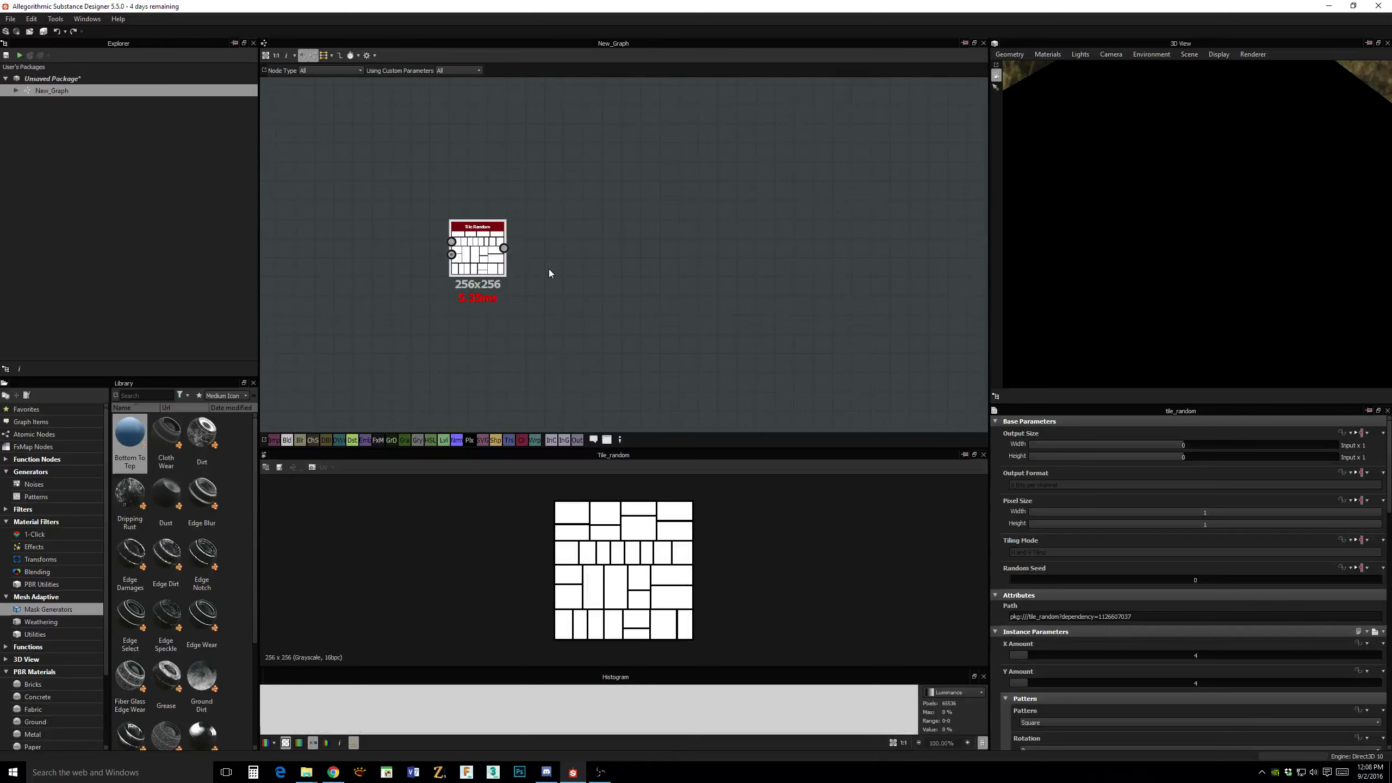
middle_click_drag(548, 269, 551, 93)
Add a Tile Generator node and place it below the Tile Random node.
left_click(639, 273)
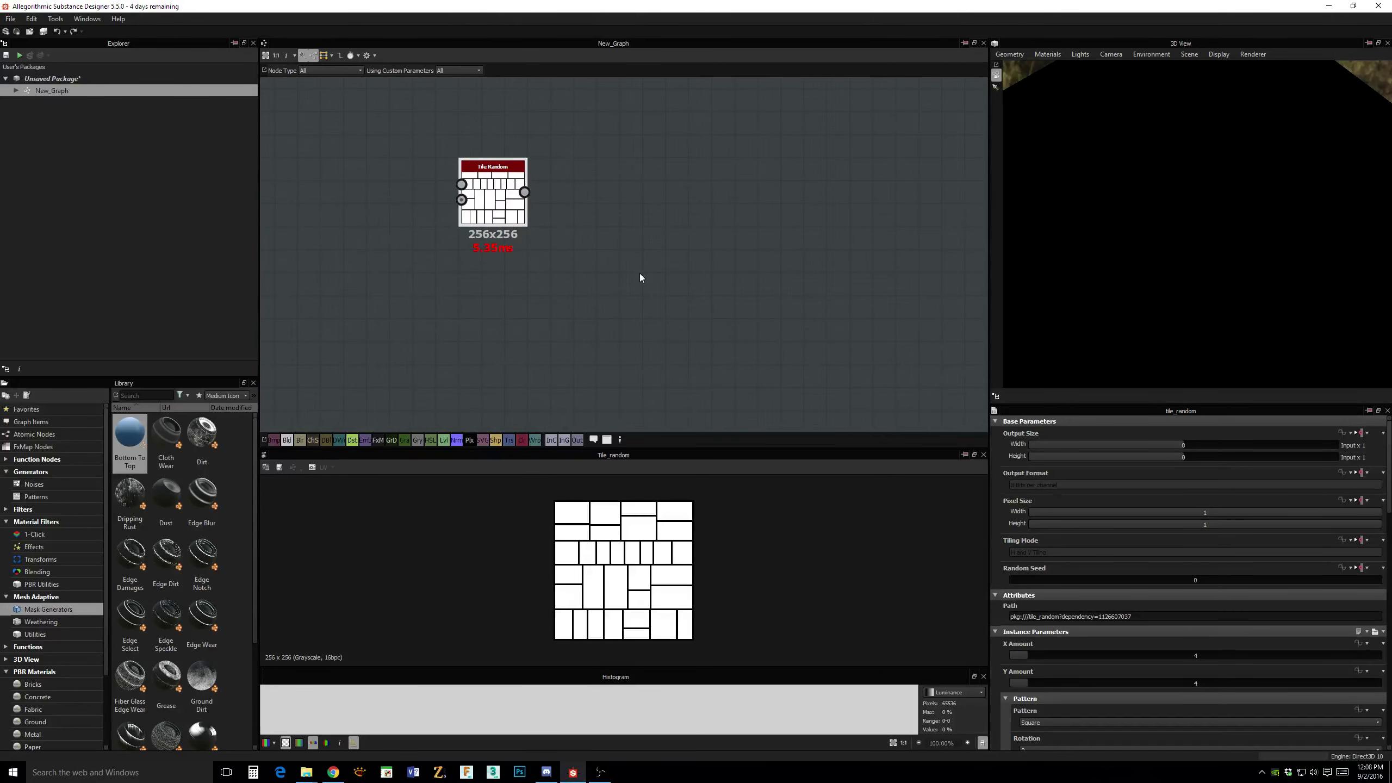
key("space")
type("tile")
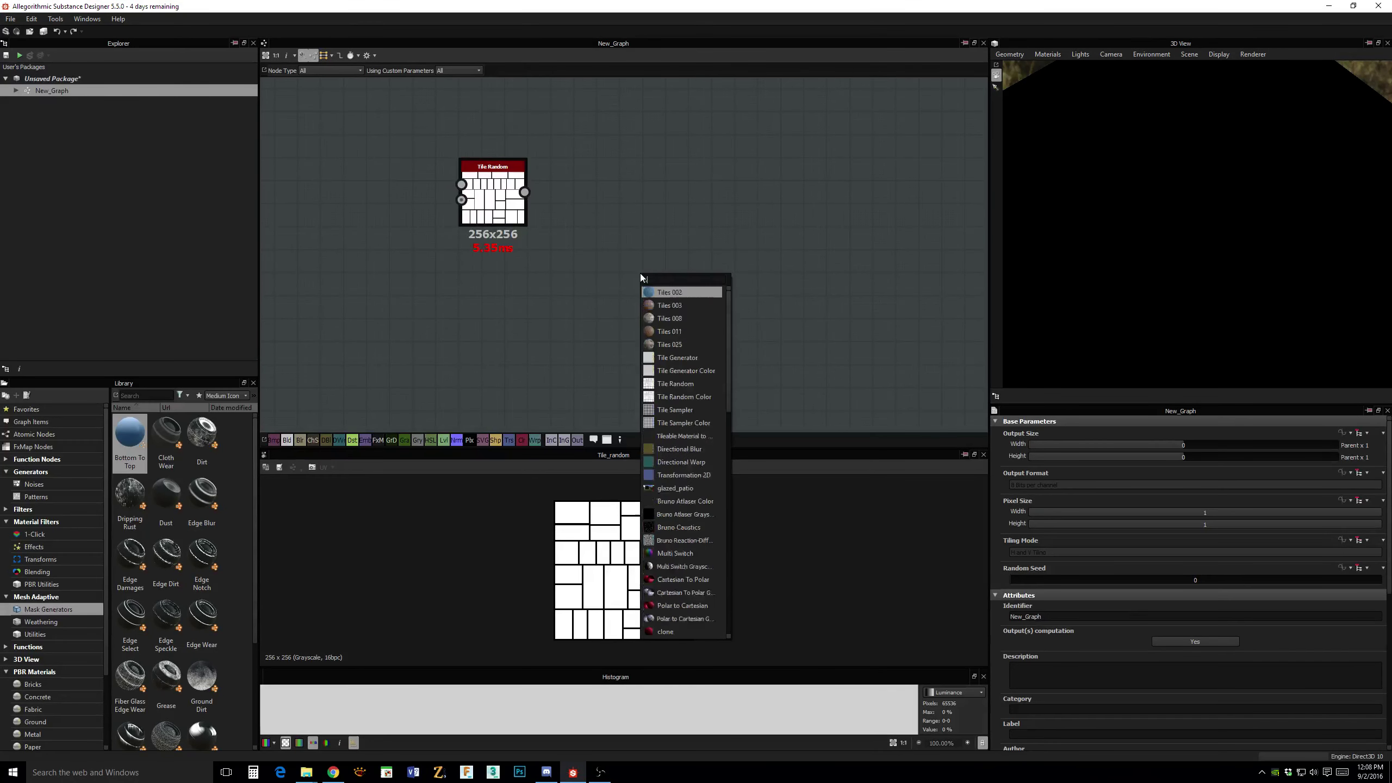
left_click(678, 359)
left_click_drag(622, 265, 467, 293)
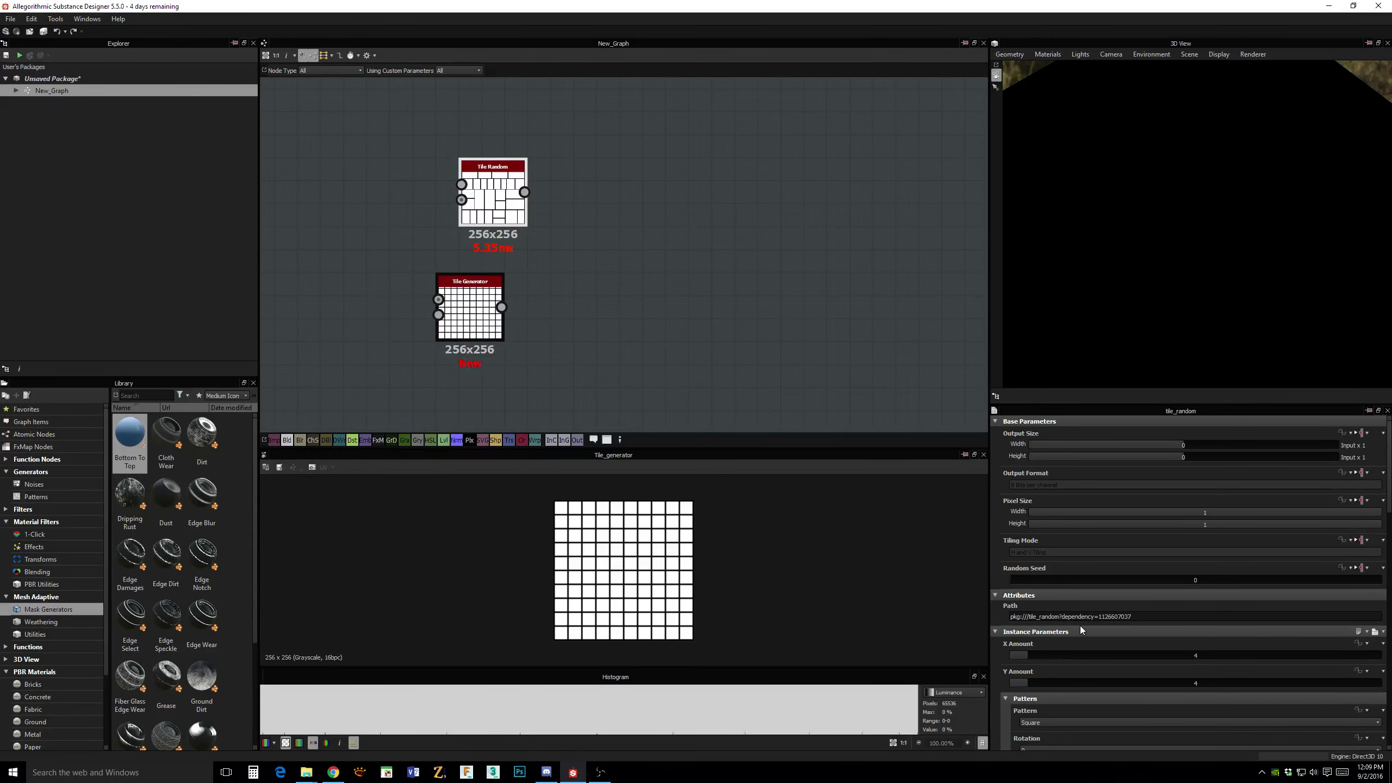
Set the Tile Random node's pattern to Square and its split mode to none, displaying the node in the 2D preview.
left_click(1080, 627)
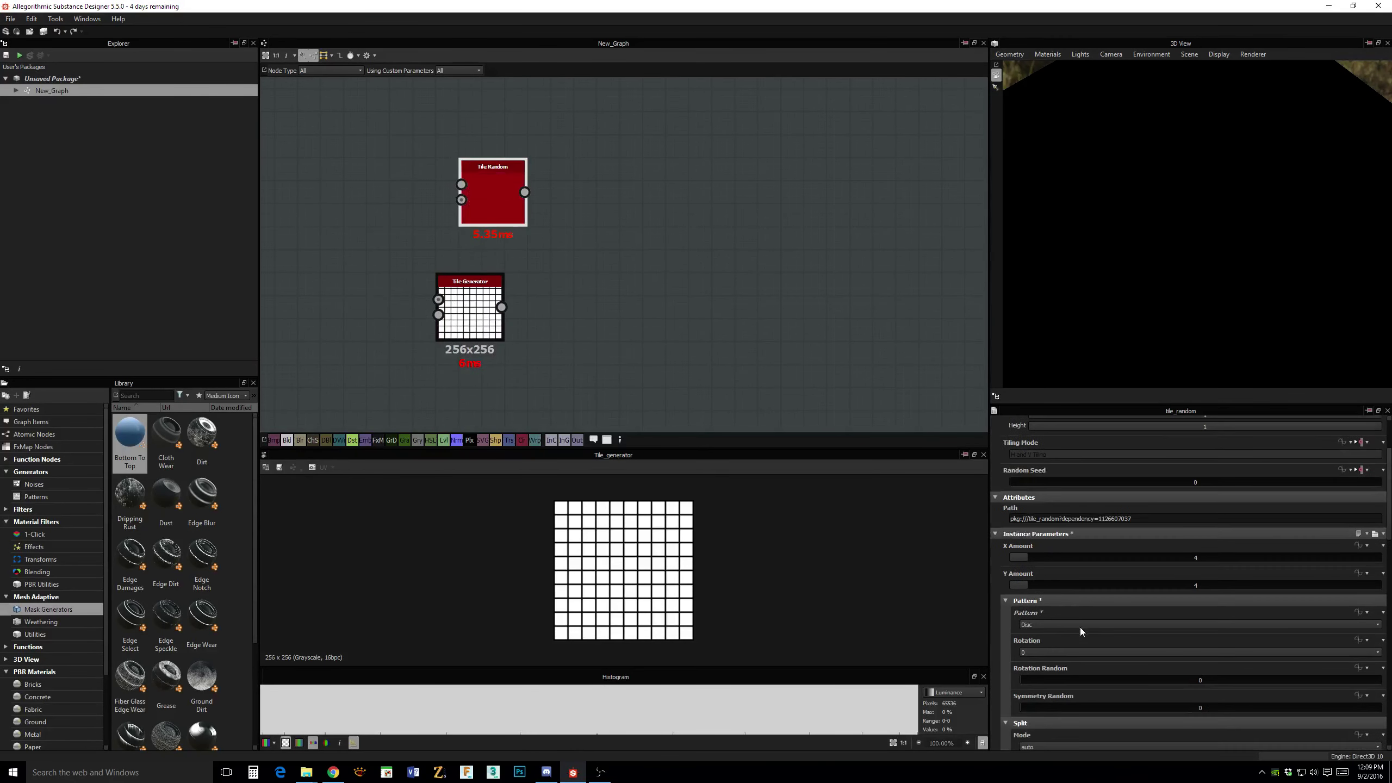
left_click(1078, 629)
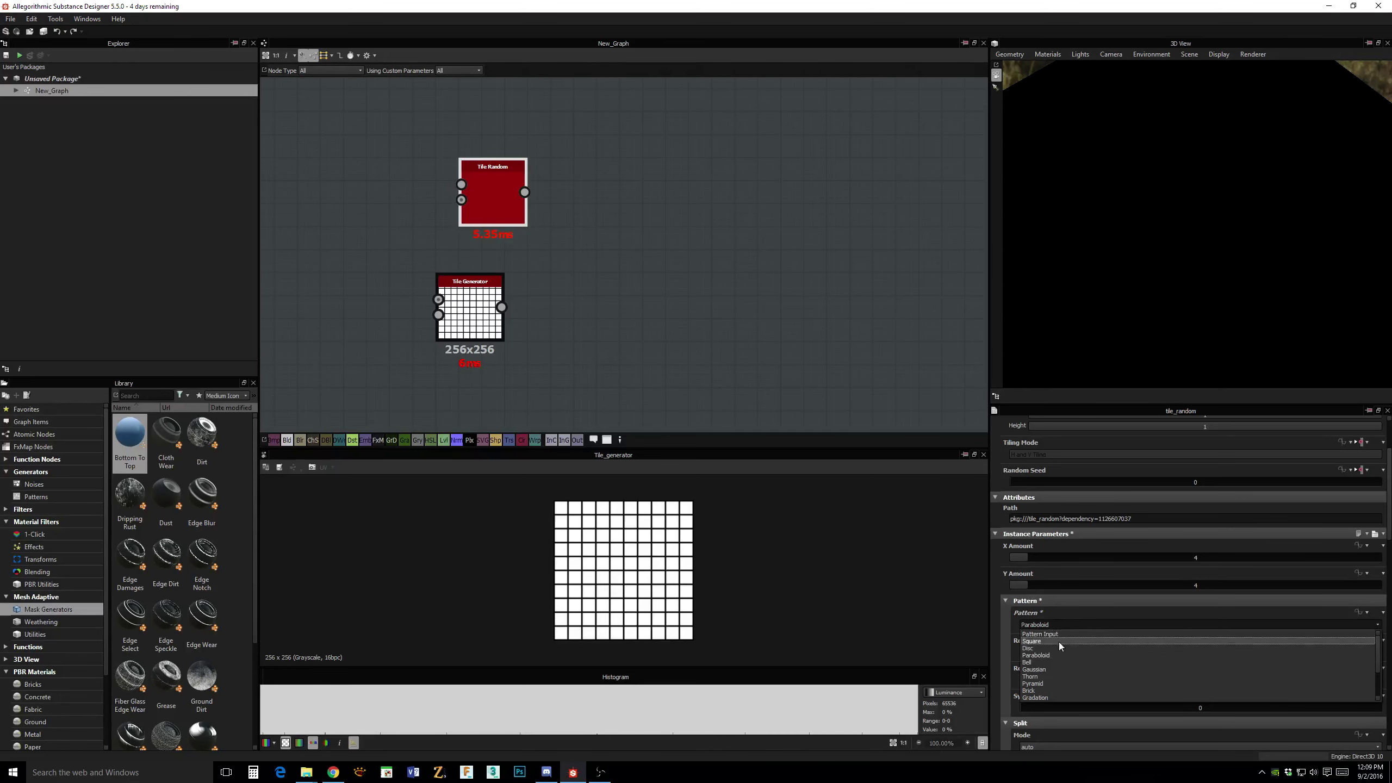
left_click(1061, 641)
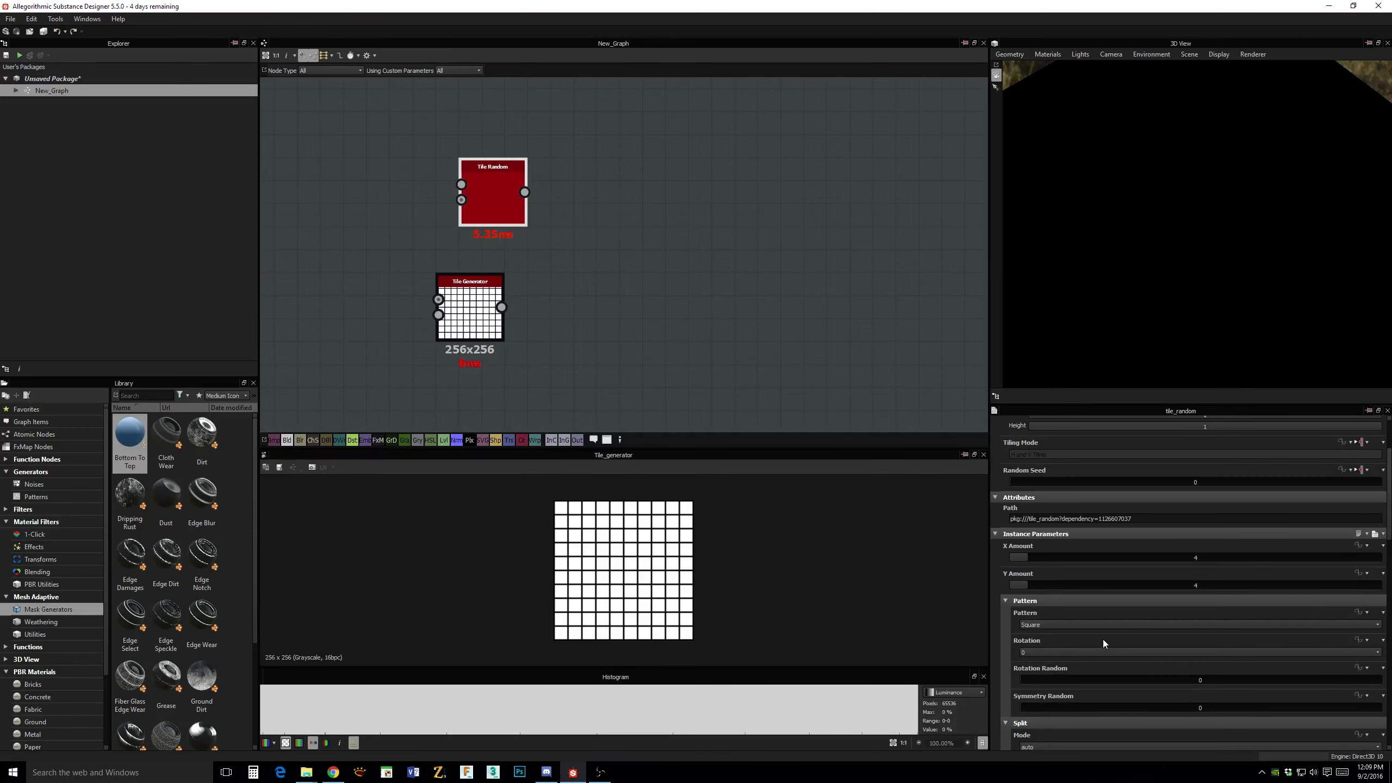
scroll(1103, 640, "down", 3)
scroll(1103, 640, "down", 2)
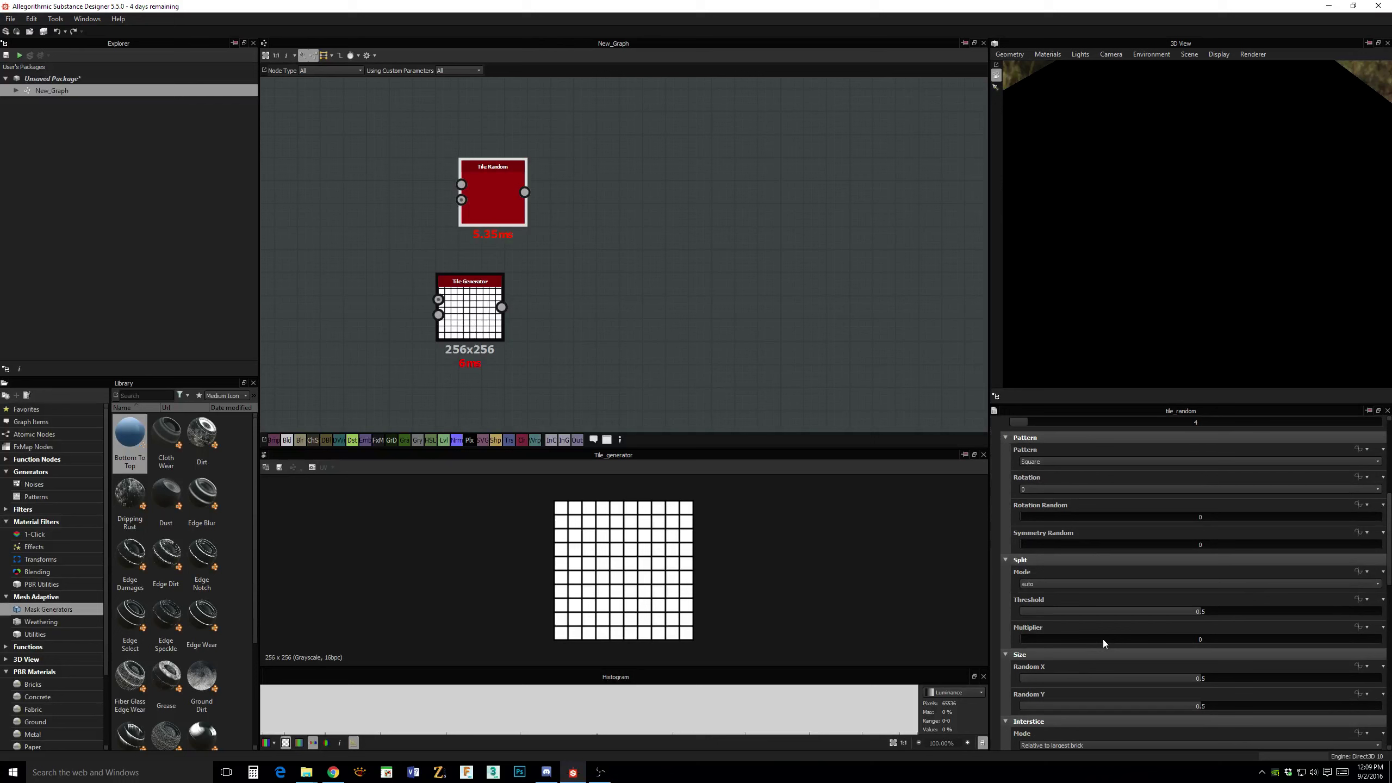
left_click(1071, 585)
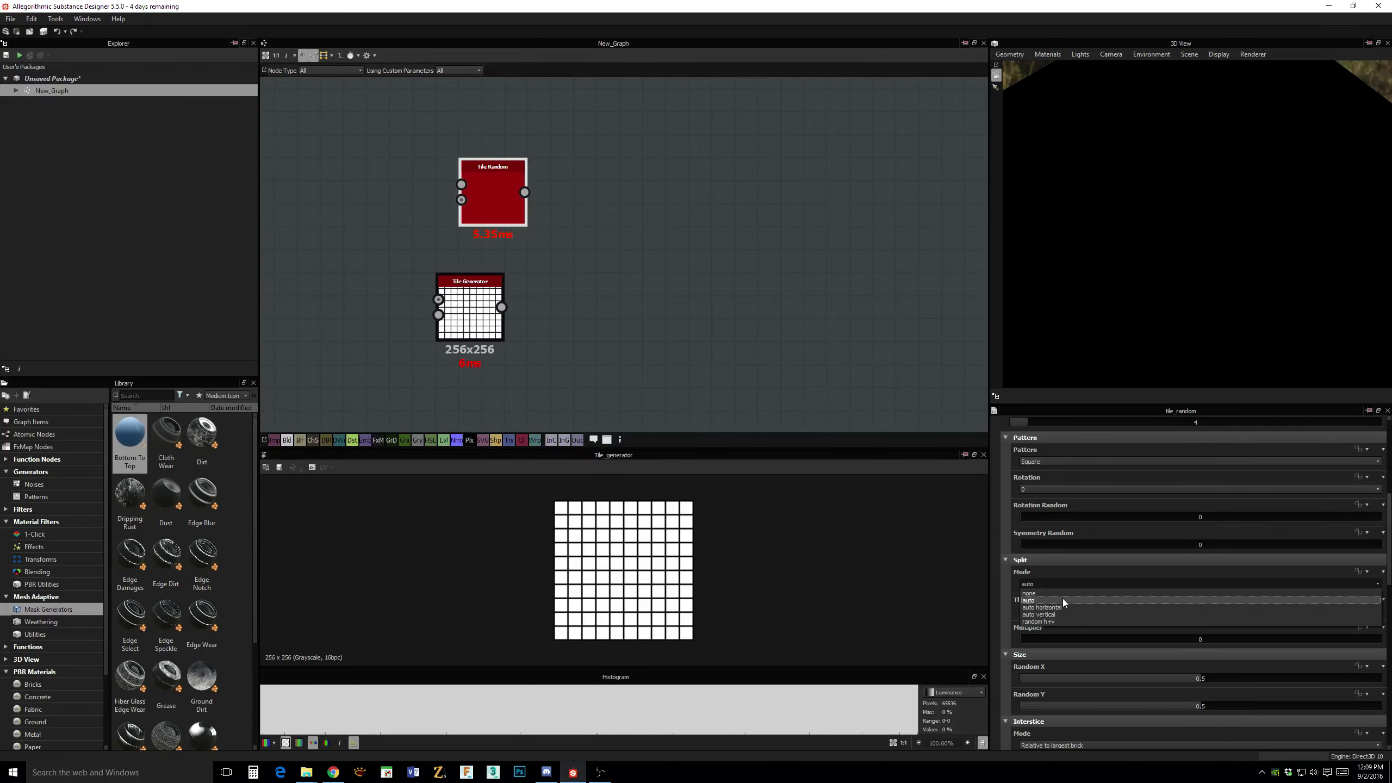
left_click(1061, 594)
double_click(499, 182)
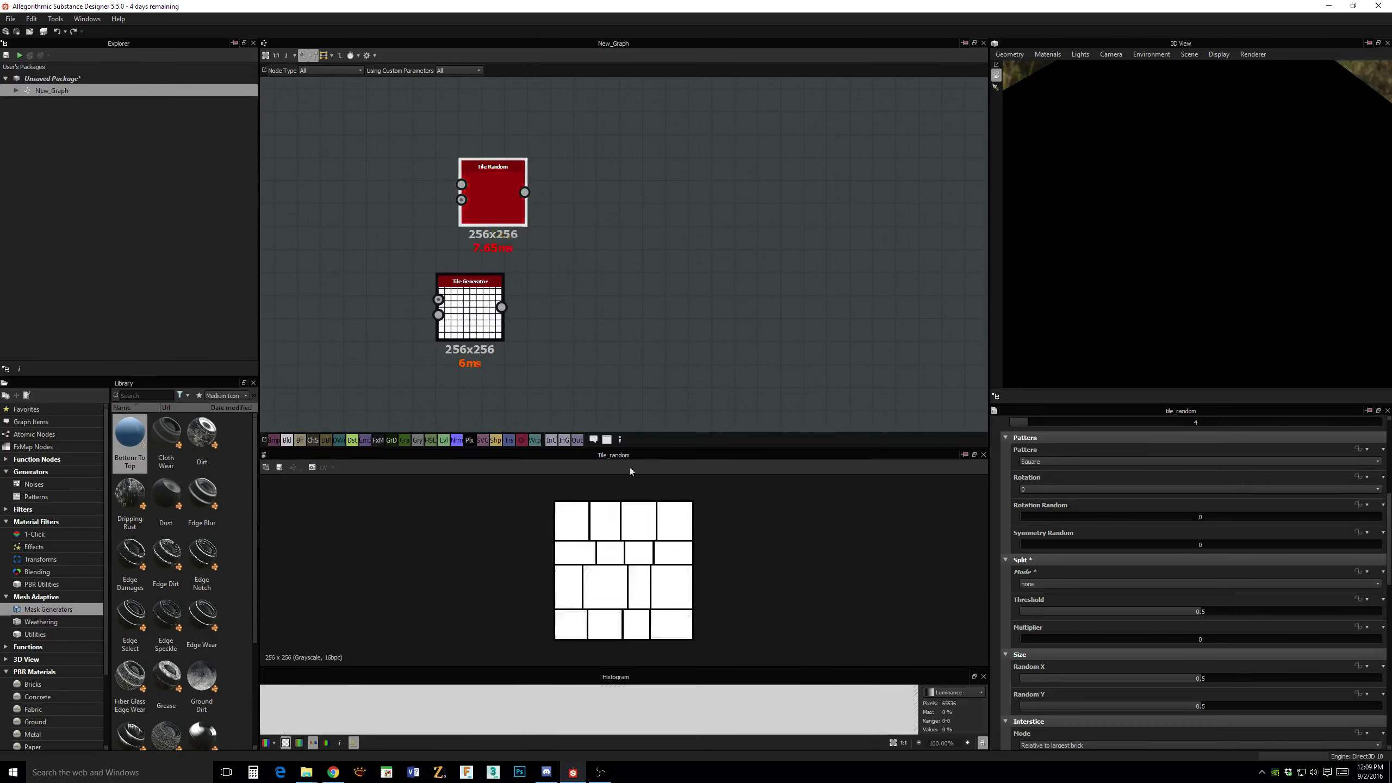
scroll(652, 536, "up", 1)
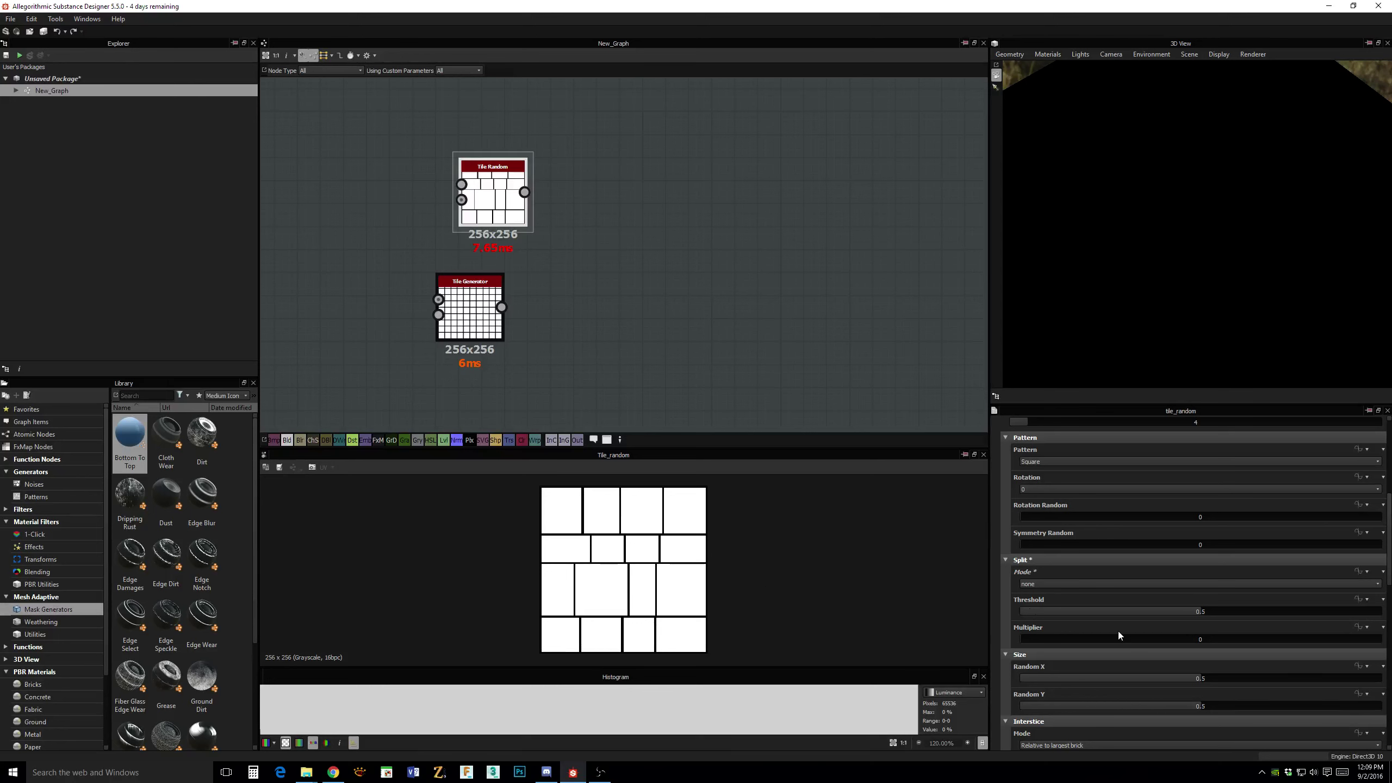
Set the Tile Random node's X Amount to 3 and Y Amount to 6.
scroll(1174, 507, "up", 3)
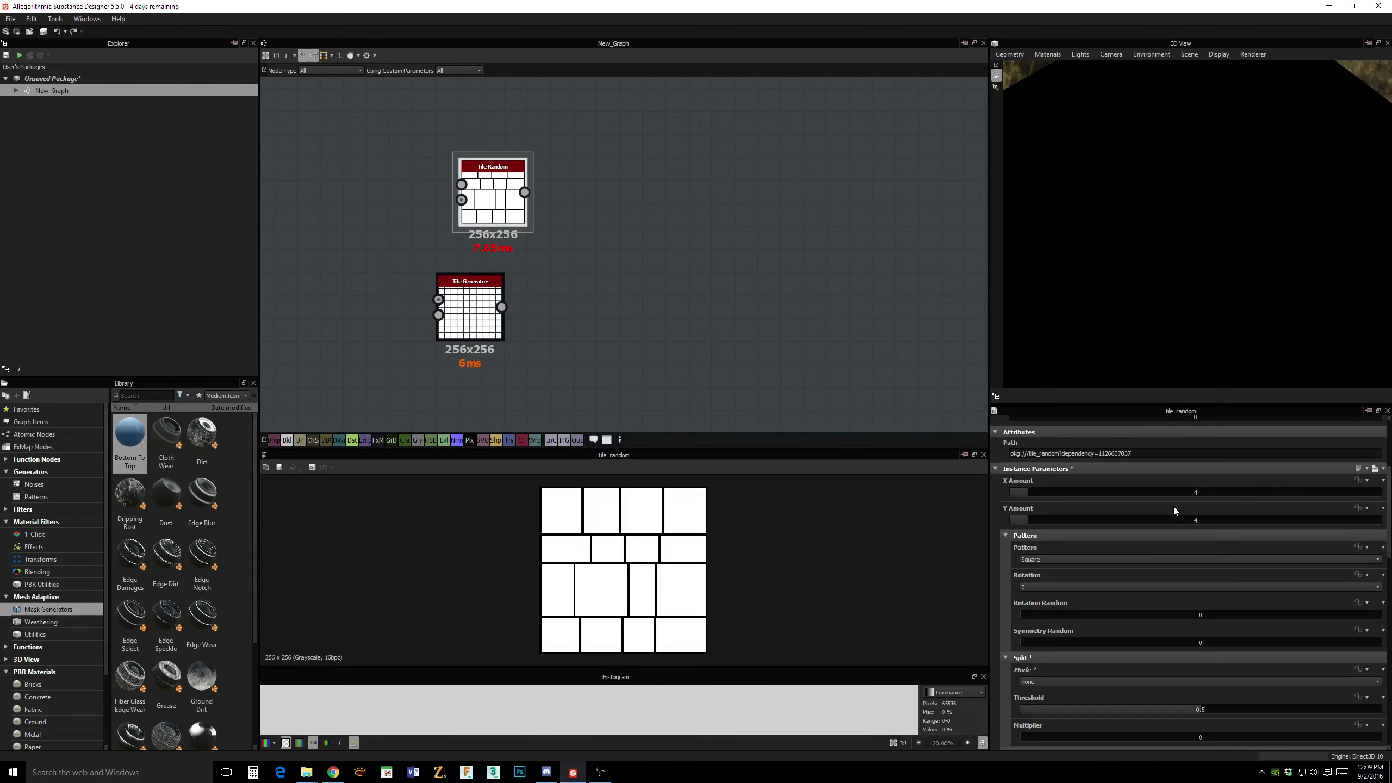
left_click_drag(1031, 496, 1024, 494)
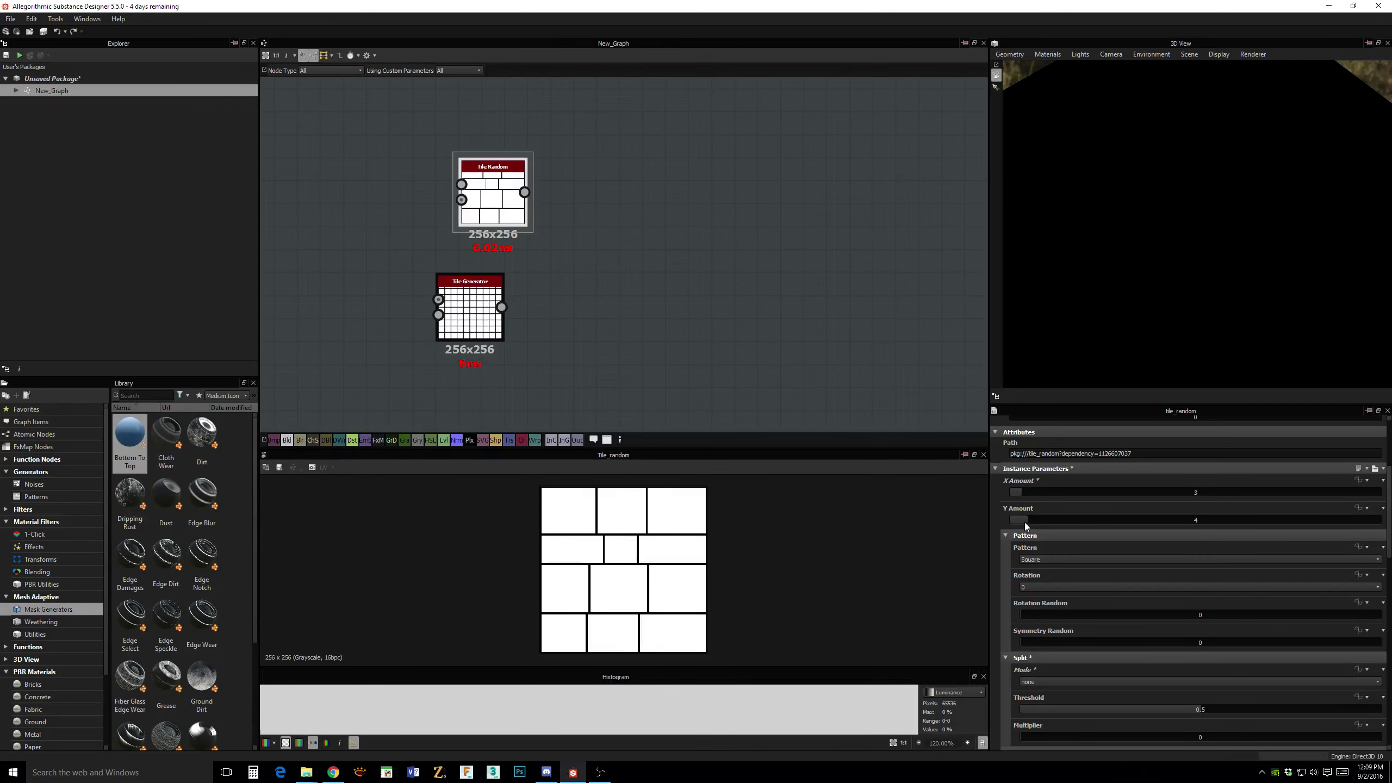
left_click_drag(1025, 522, 1037, 524)
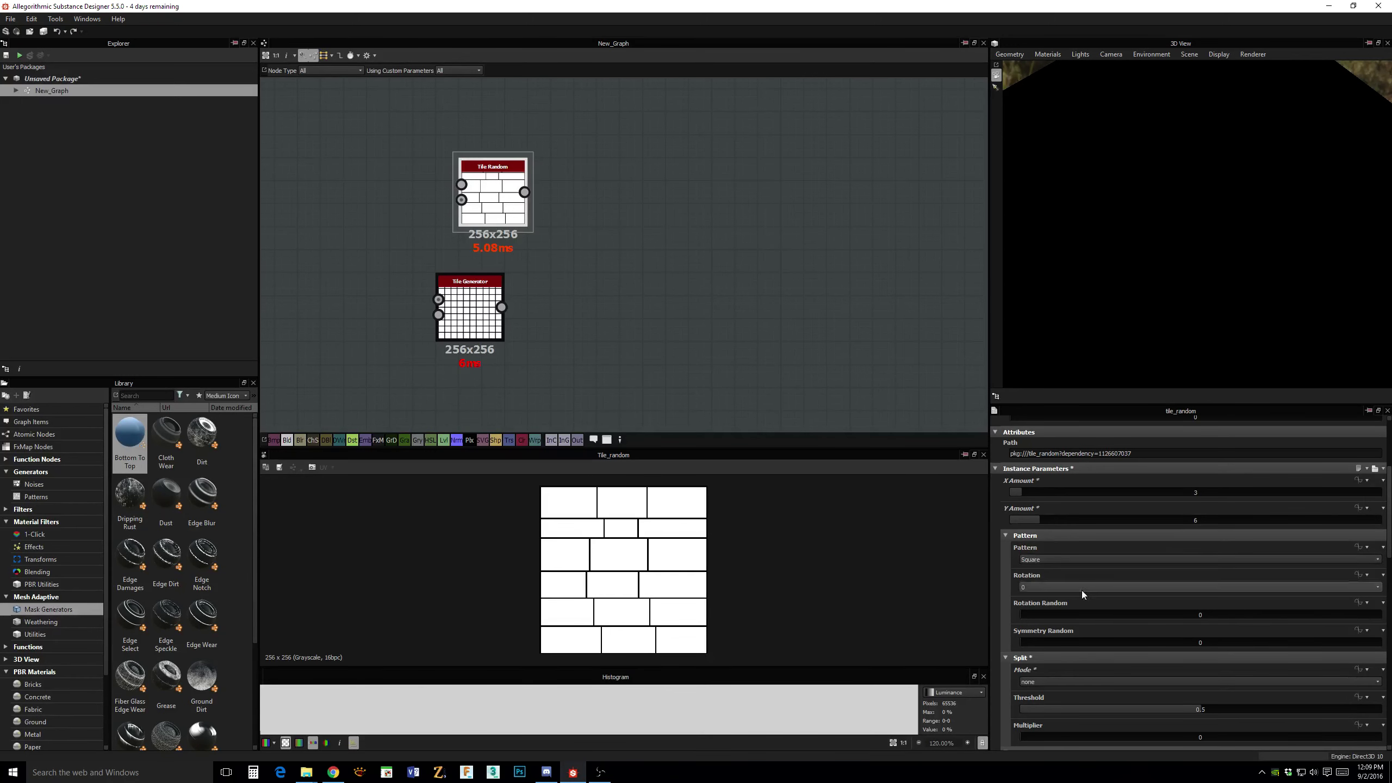
Check the reference image stone_blocks_010_d.tga in XnView beside the 2D preview, and set Tile Random's Y Amount to 10.
key("alt+Tab")
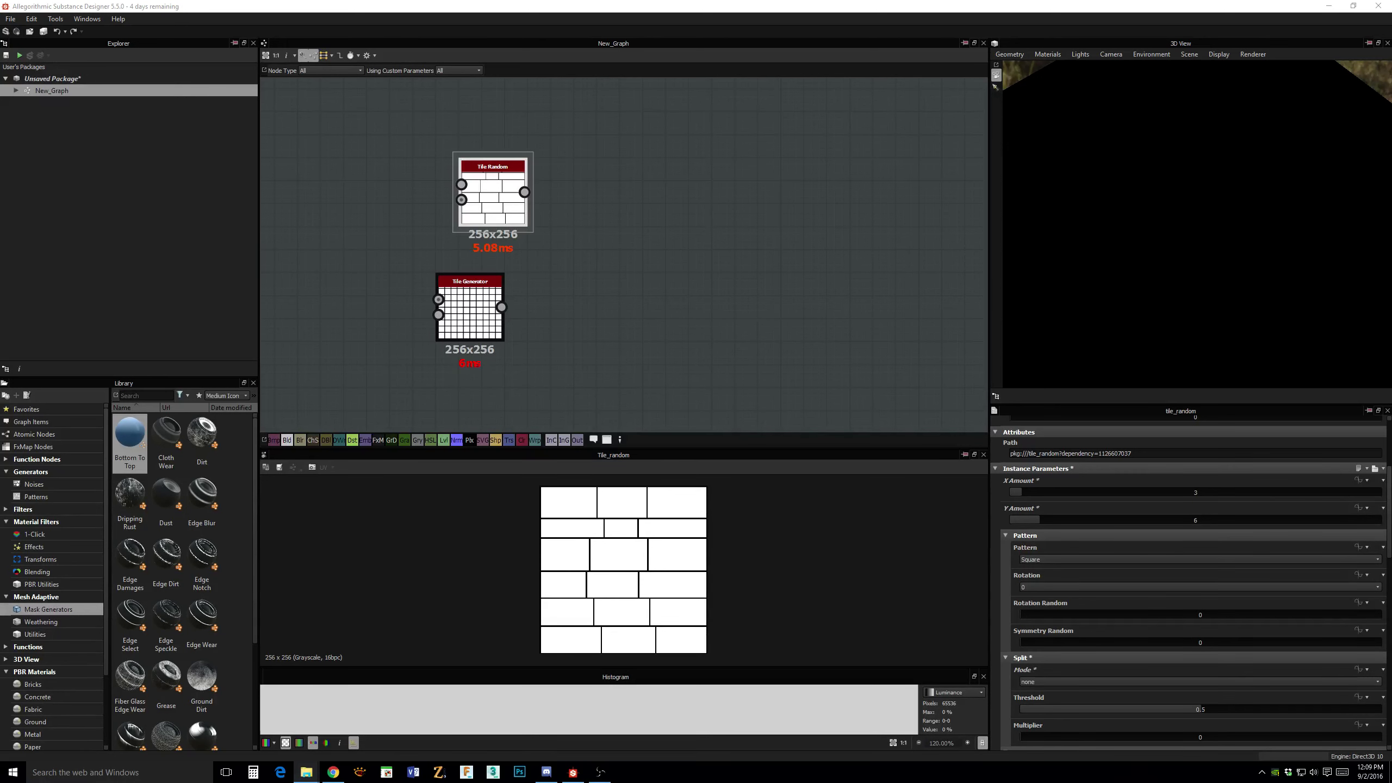
key("alt+Tab")
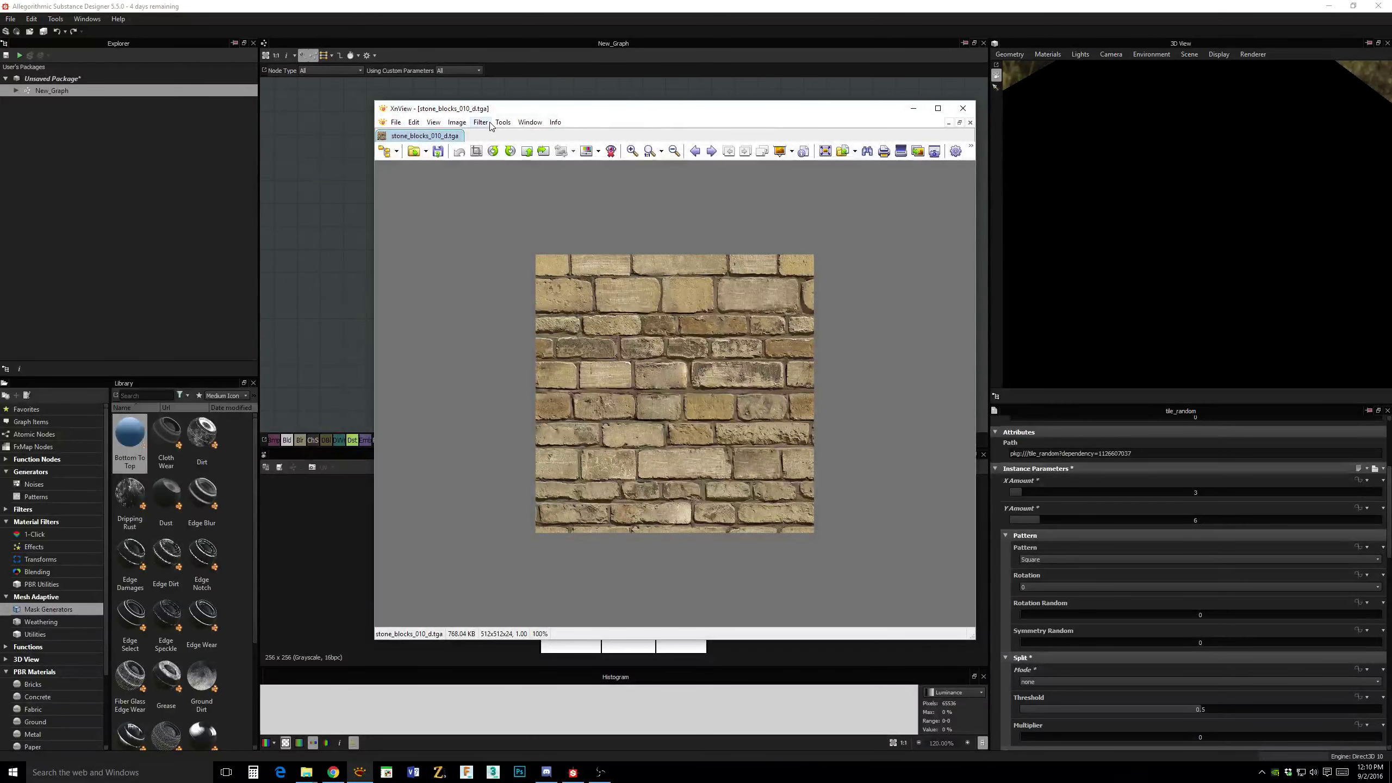
left_click_drag(488, 115, 855, 83)
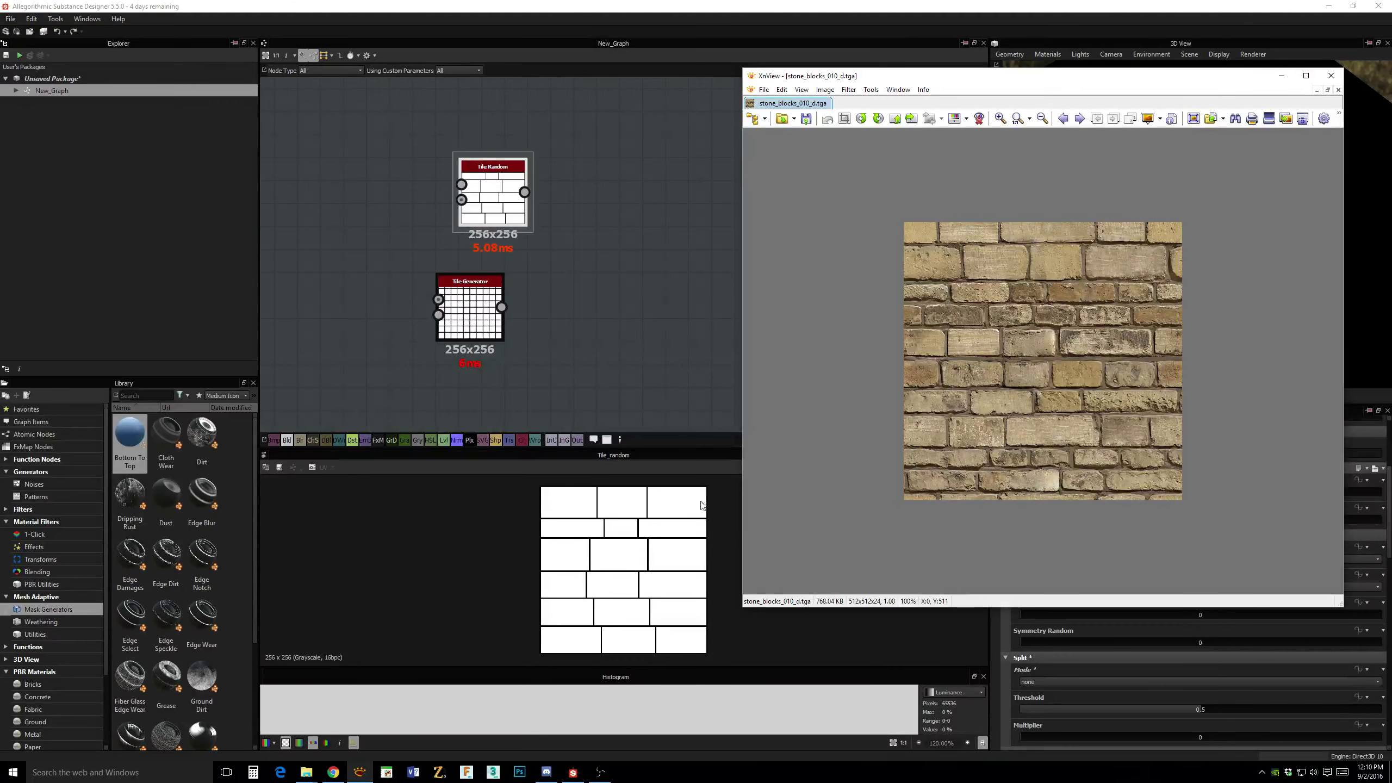
left_click(721, 499)
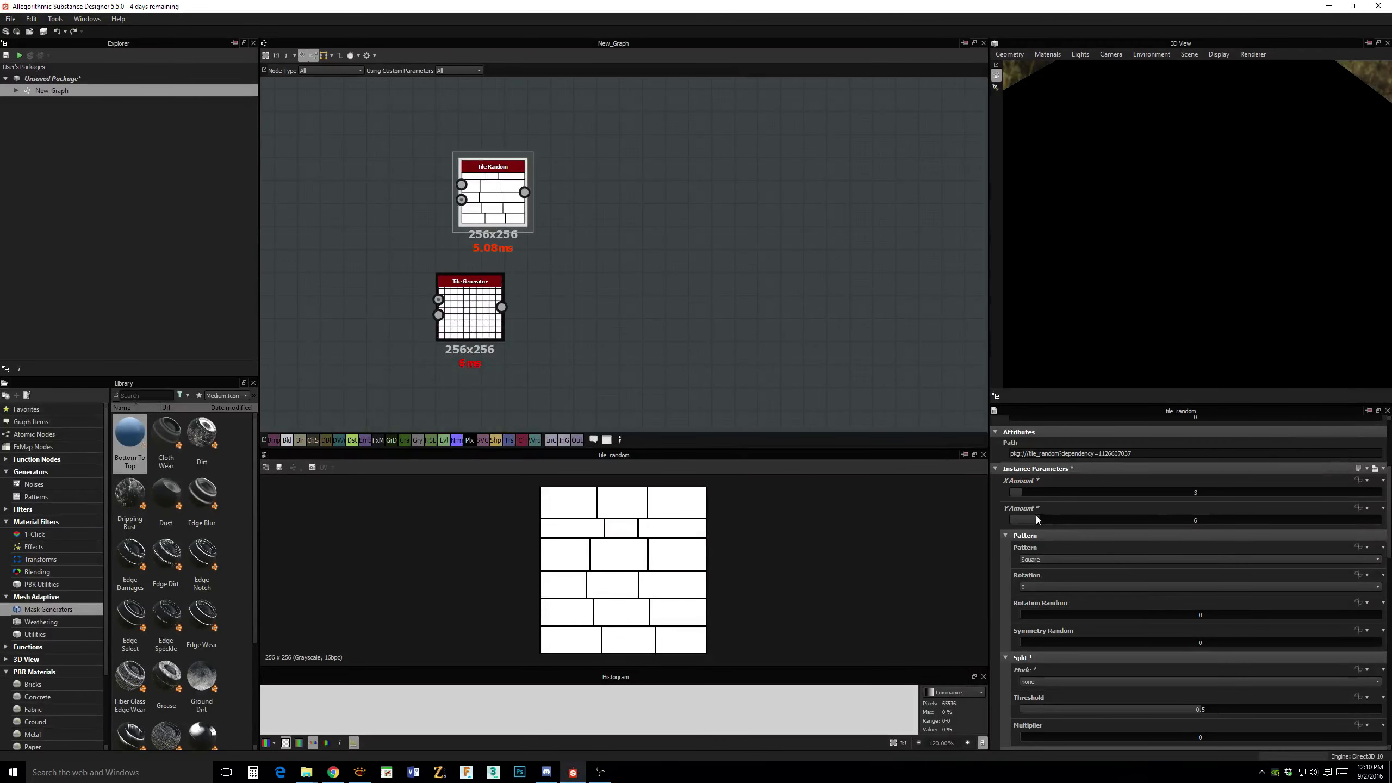
left_click_drag(1036, 519, 1063, 520)
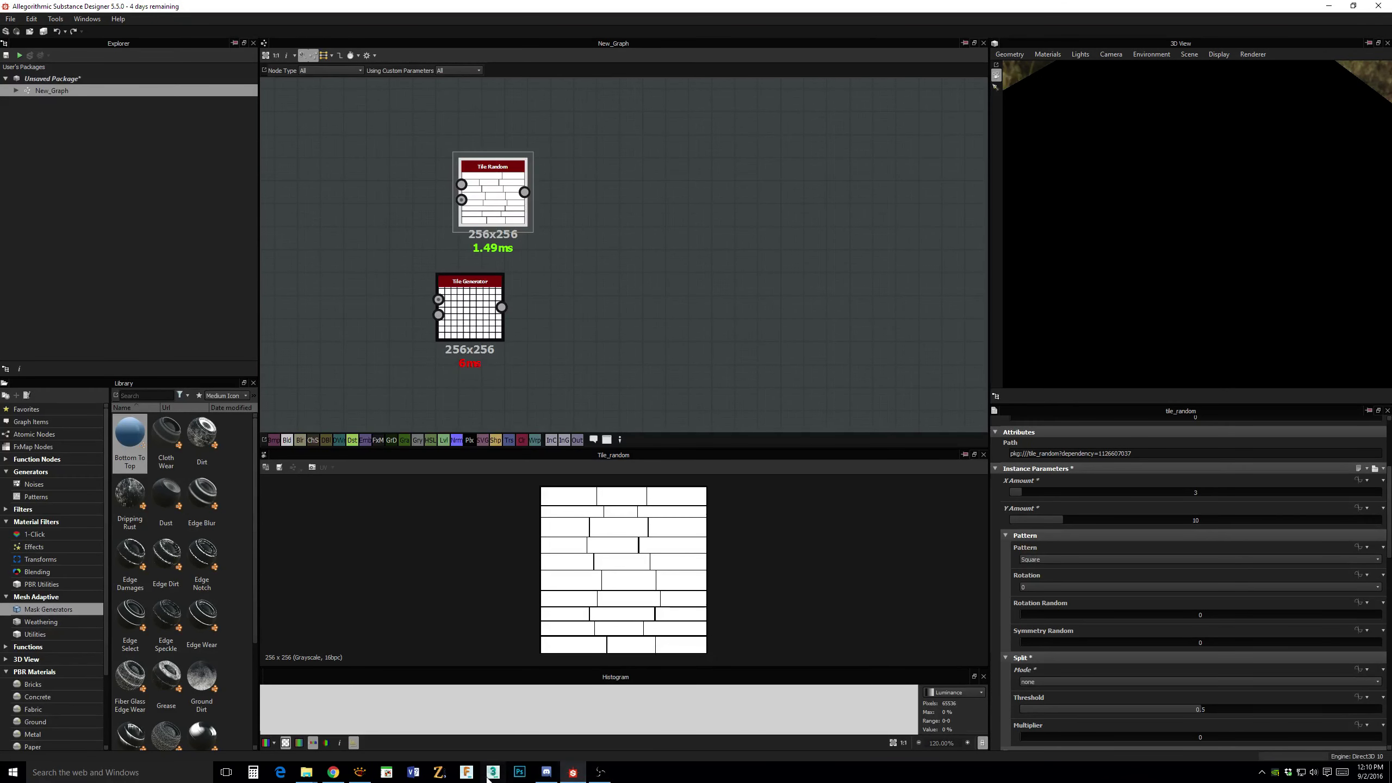
Compare the tile rows with the stone reference in XnView, and set Tile Random's X Amount to 5.
left_click(359, 772)
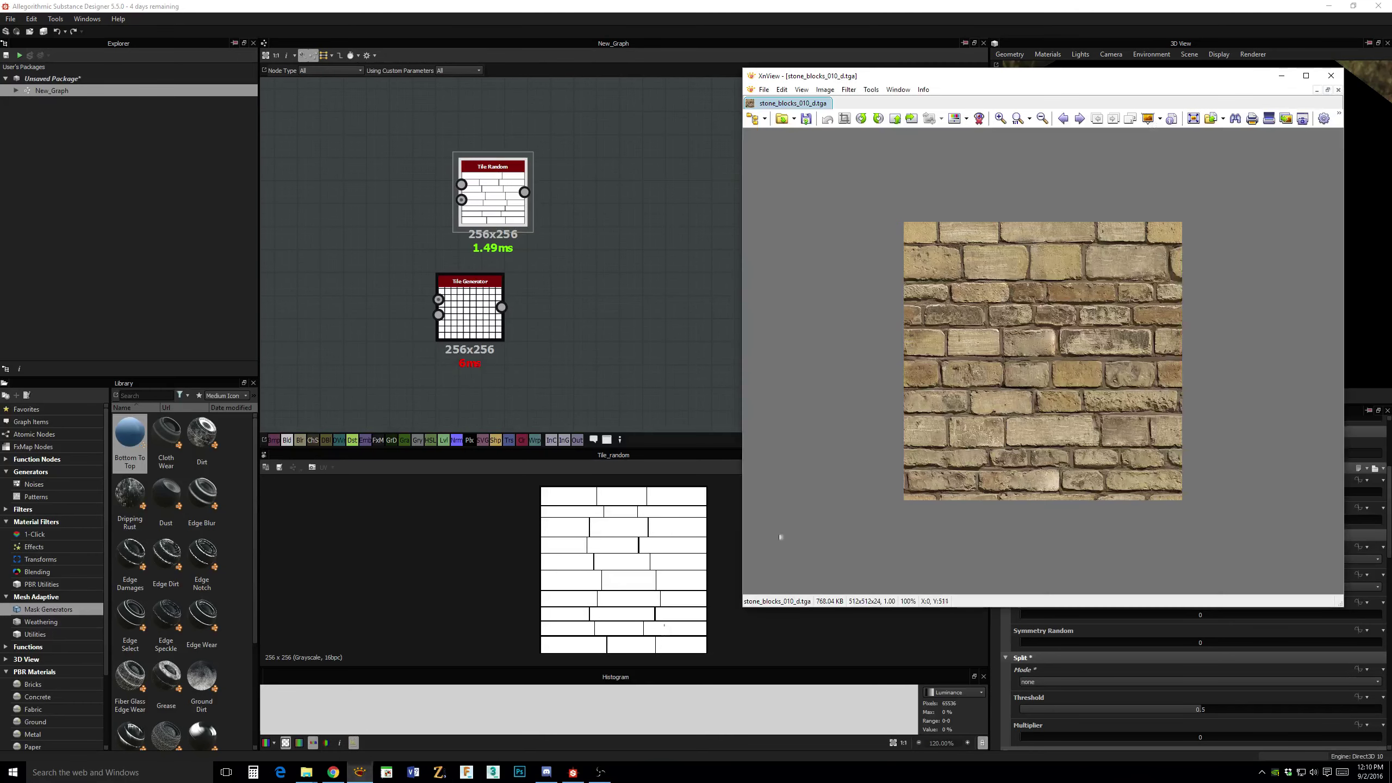
left_click_drag(865, 82, 940, 89)
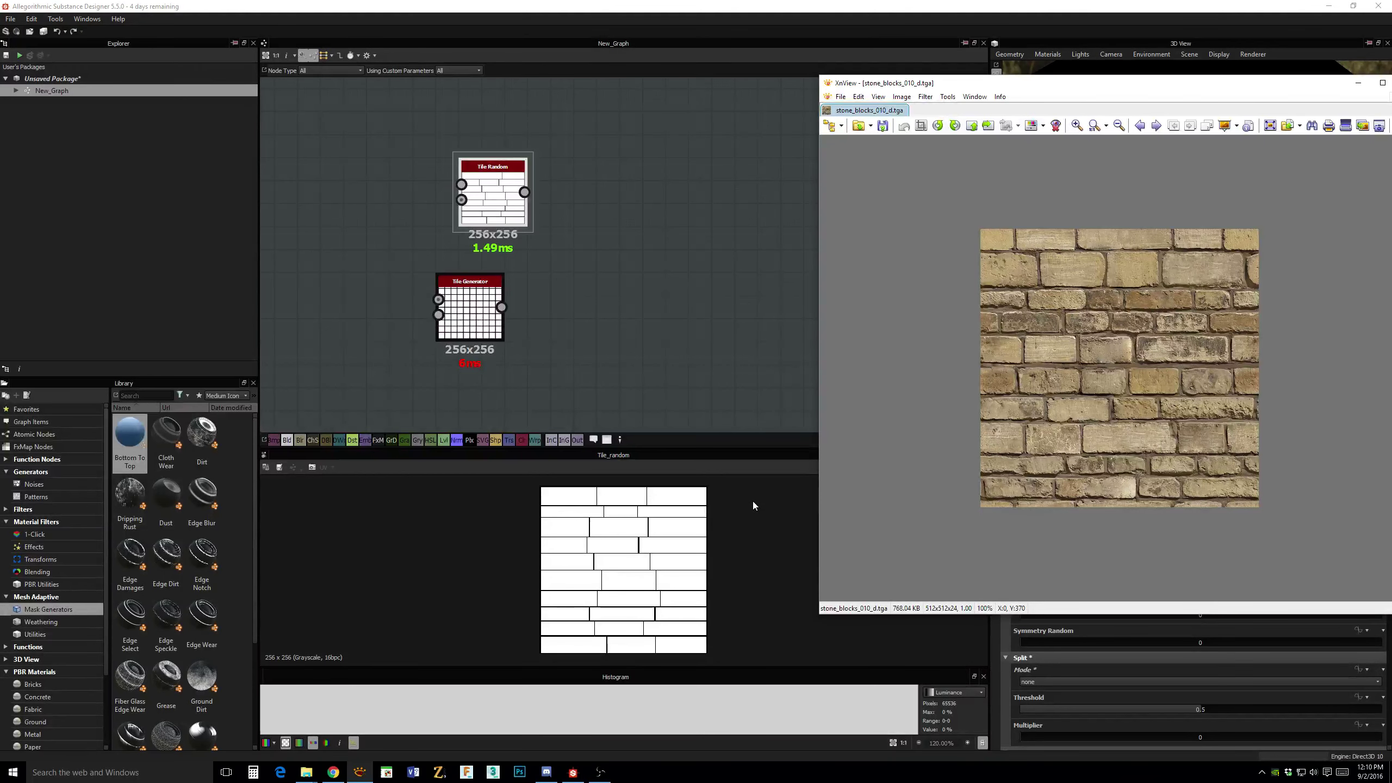
left_click(755, 389)
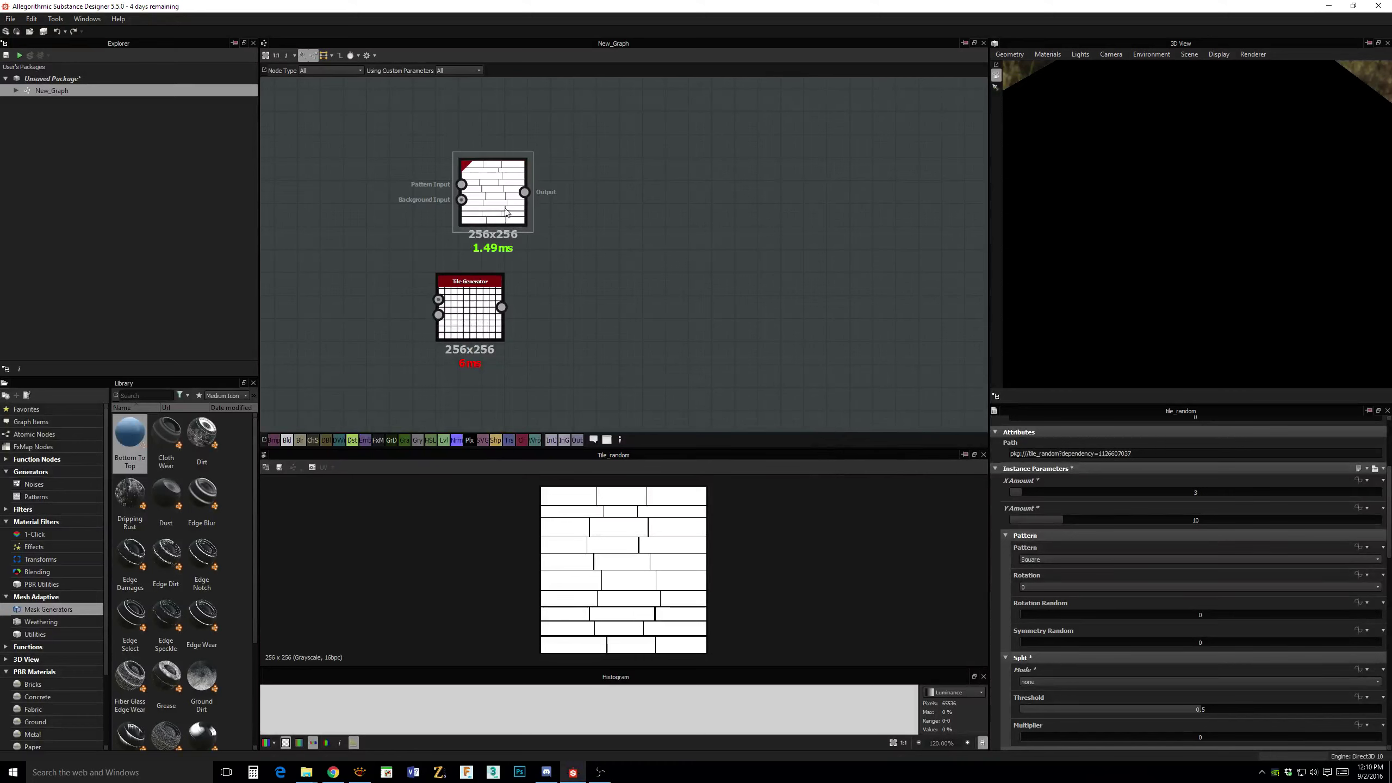
left_click(1026, 492)
left_click_drag(1030, 492, 1033, 492)
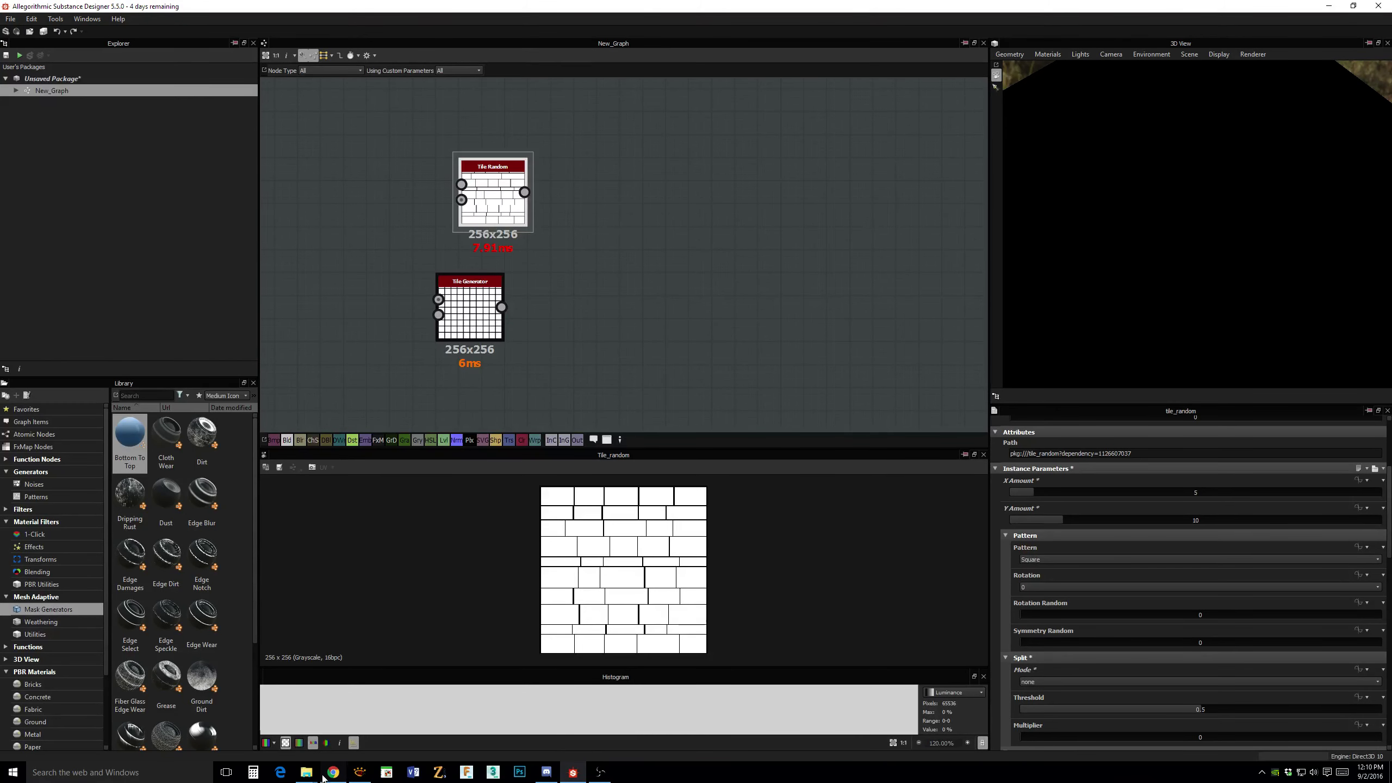
Compare the updated tile layout with the stone blocks image in XnView, and move the image window out of the way.
left_click(360, 772)
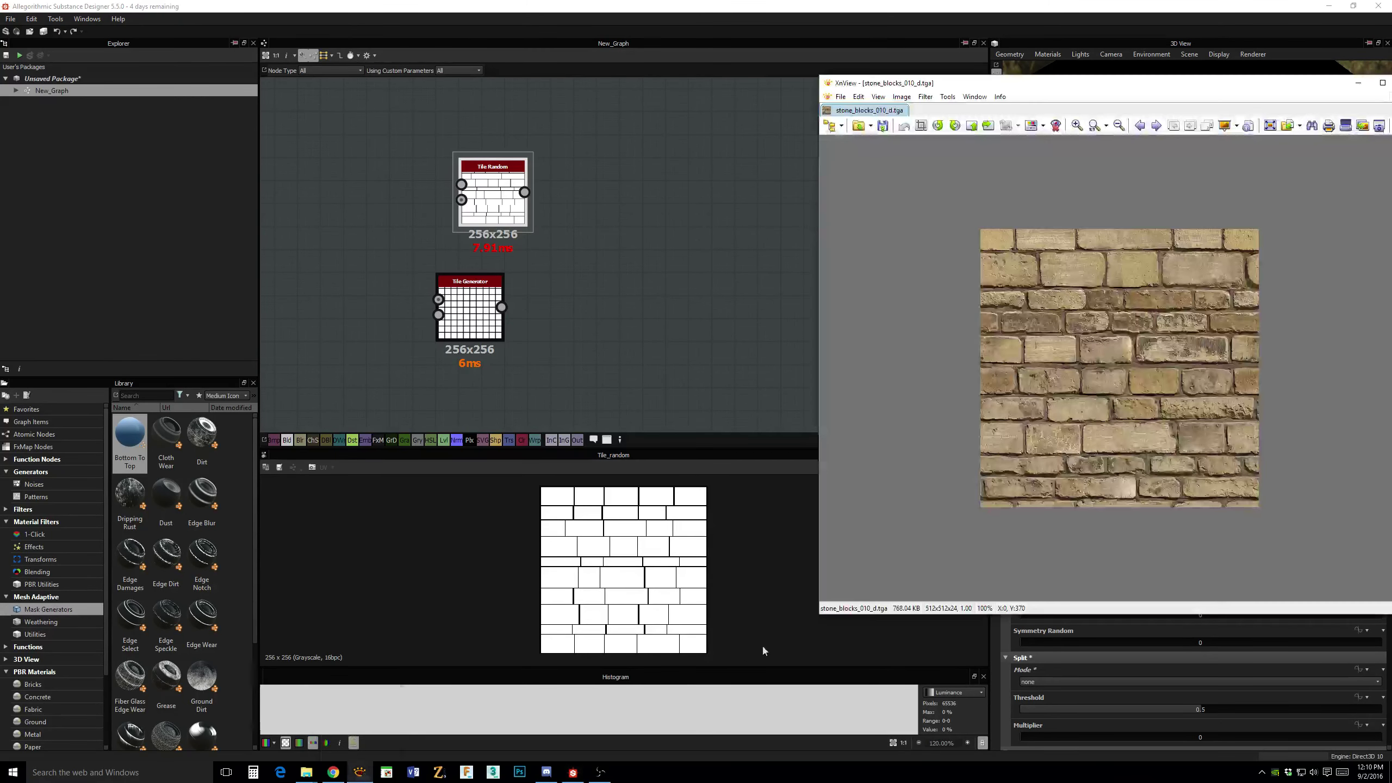
left_click_drag(966, 91, 969, 90)
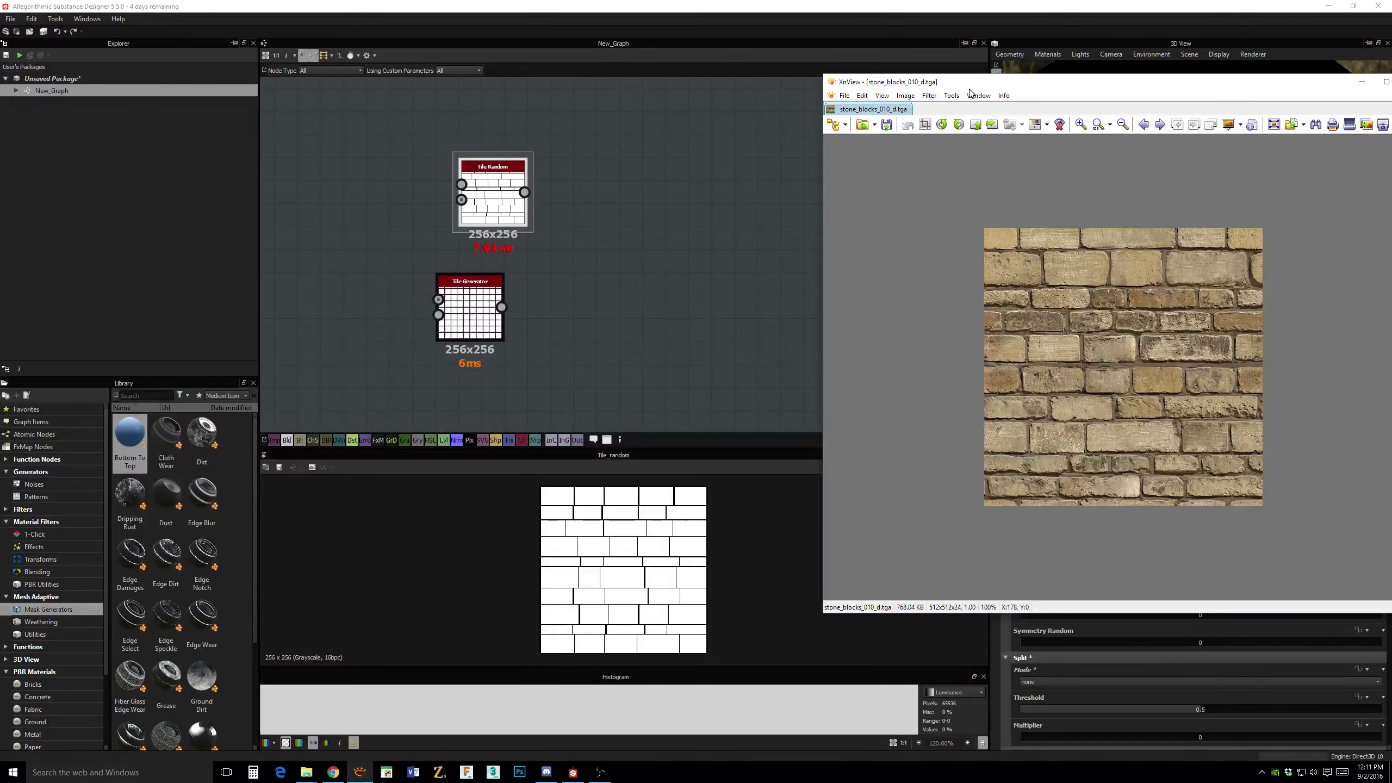
left_click_drag(970, 92, 1391, 90)
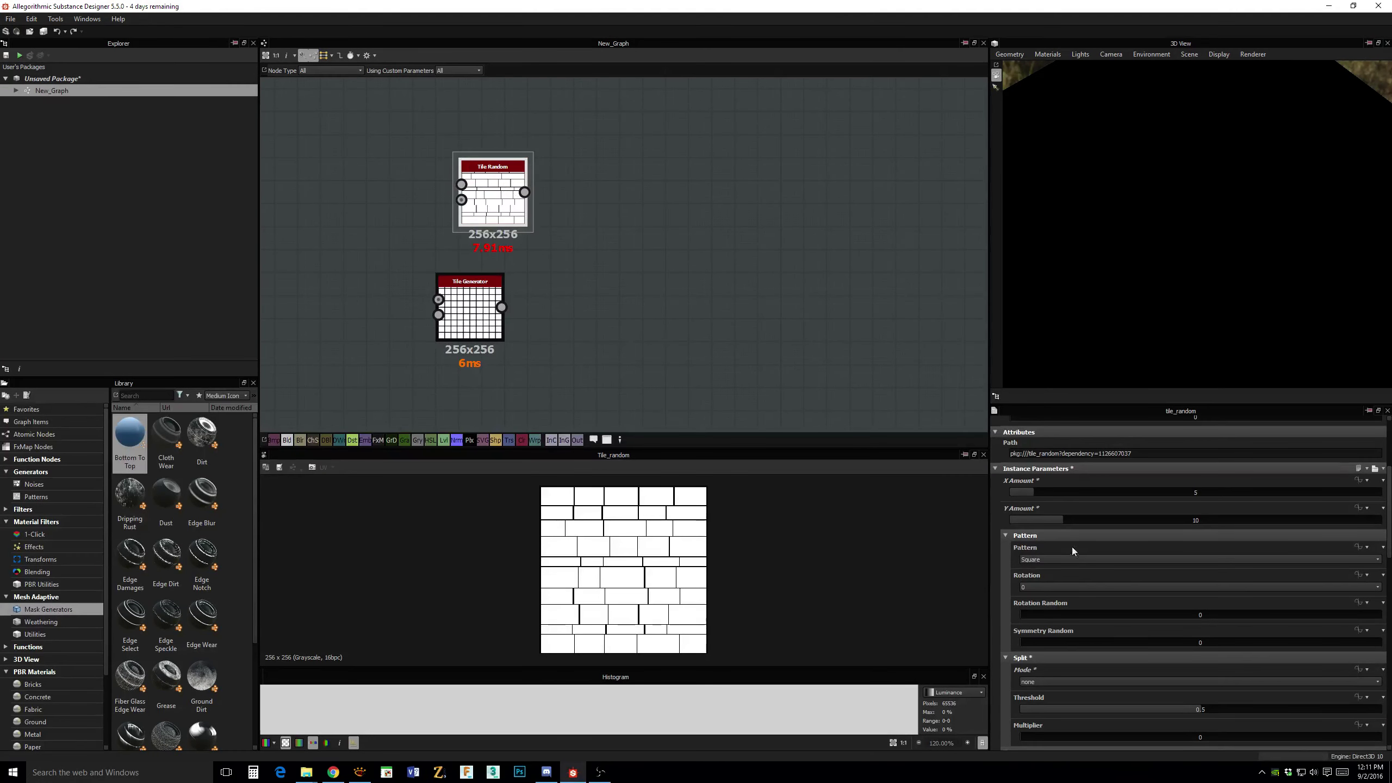
Set the Tile Random node's Offset Random position value to 0.48.
scroll(1085, 577, "down", 3)
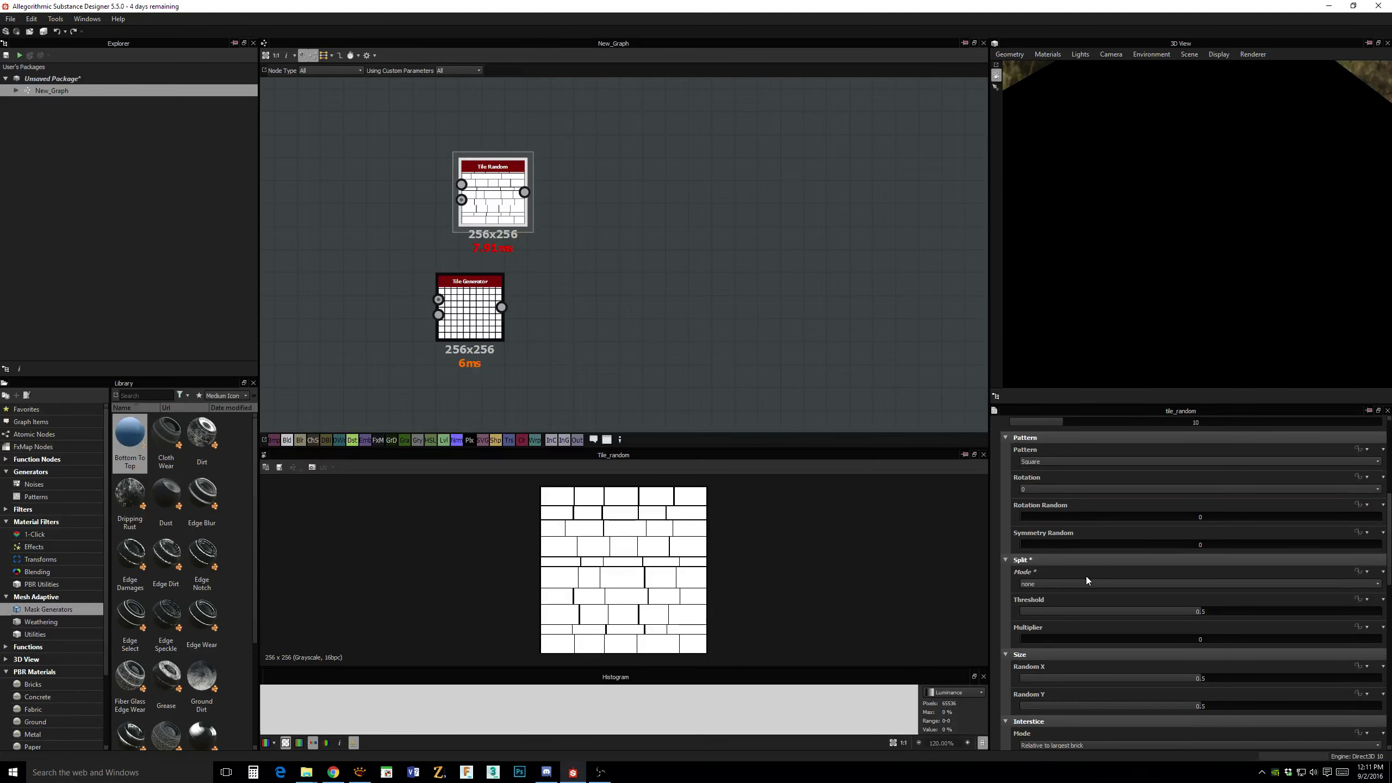
scroll(1085, 577, "down", 3)
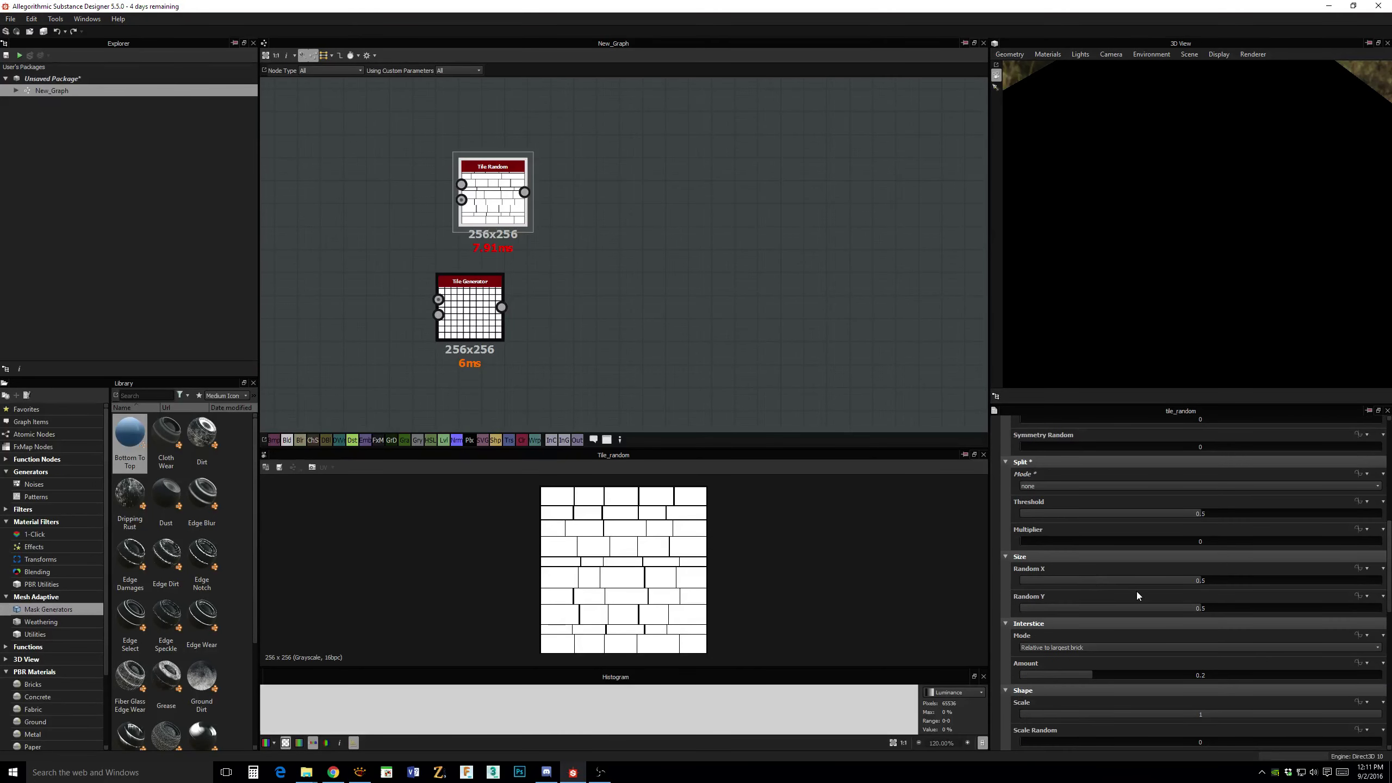
scroll(1136, 593, "down", 6)
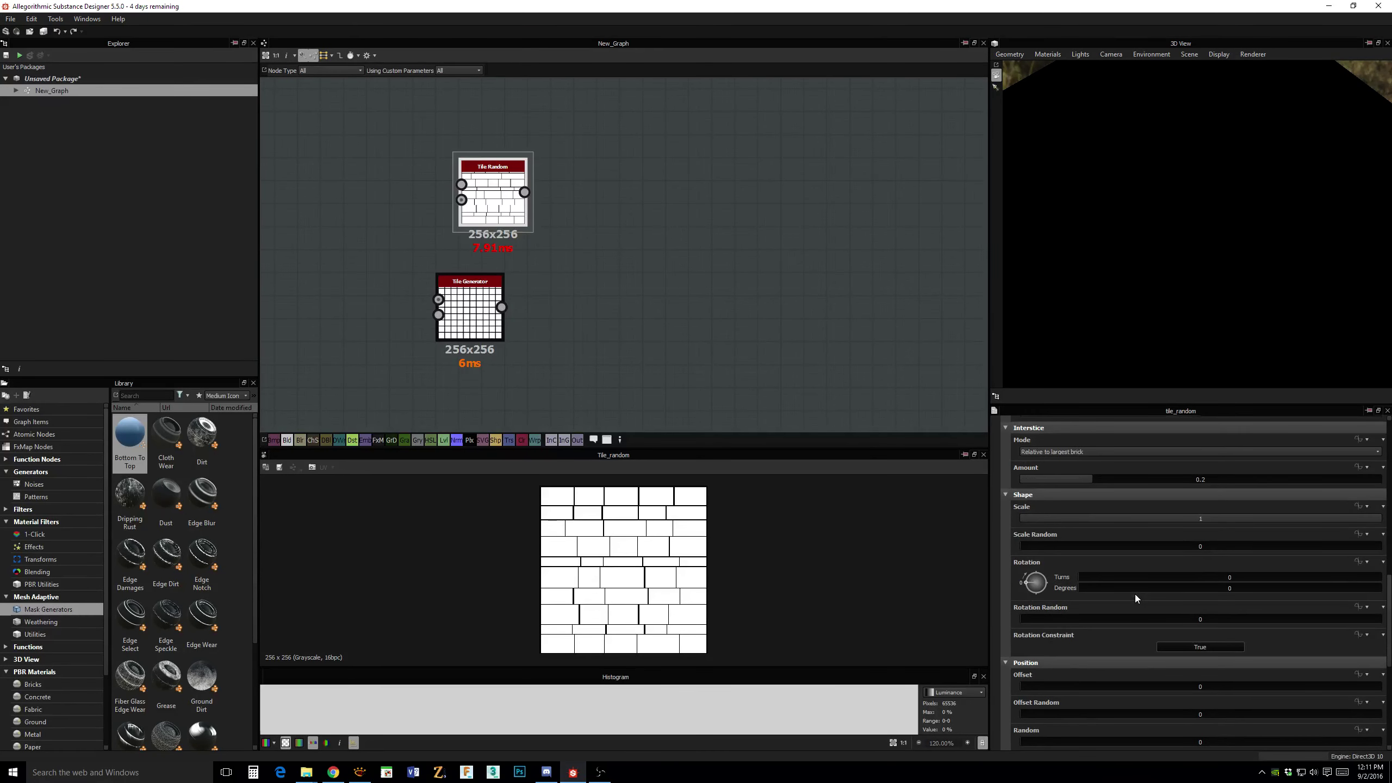
scroll(1135, 593, "down", 2)
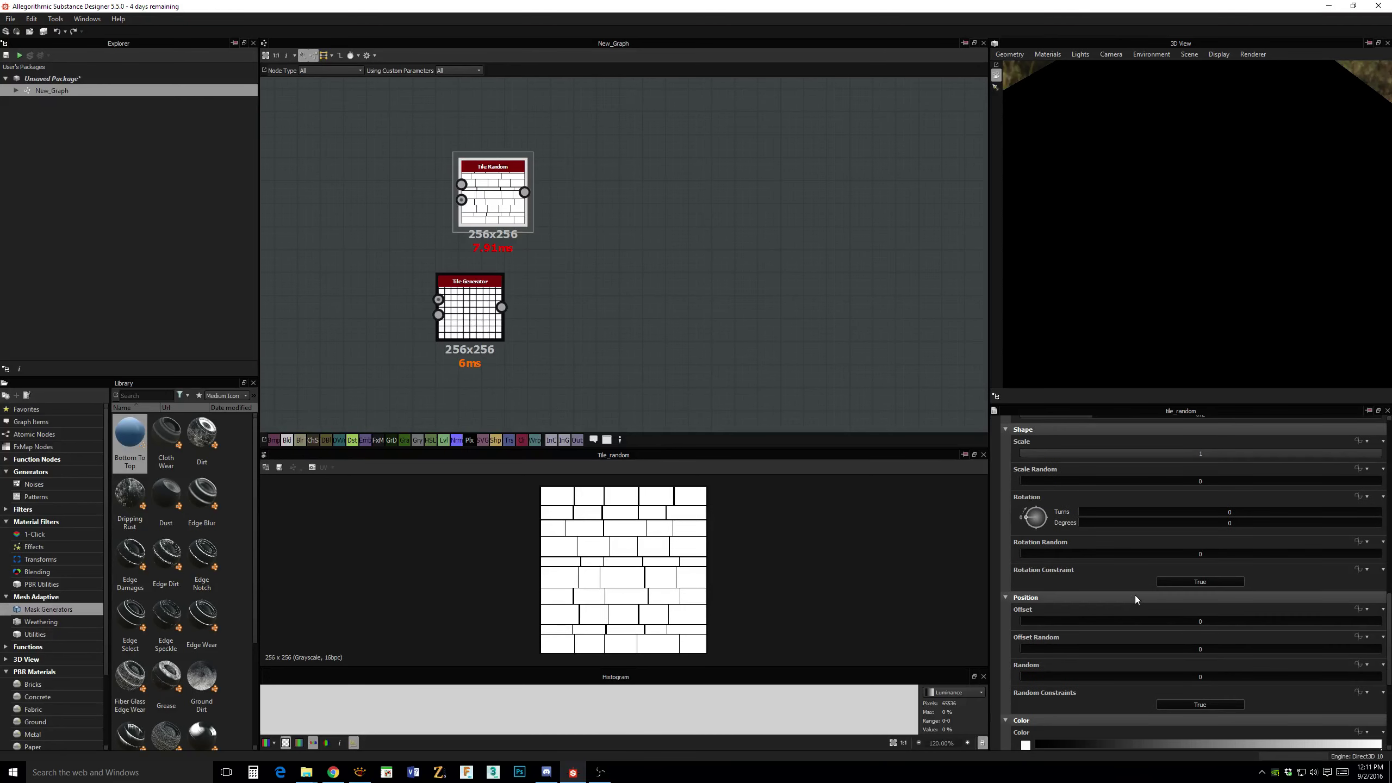
scroll(1135, 595, "down", 1)
left_click_drag(1041, 615, 1195, 620)
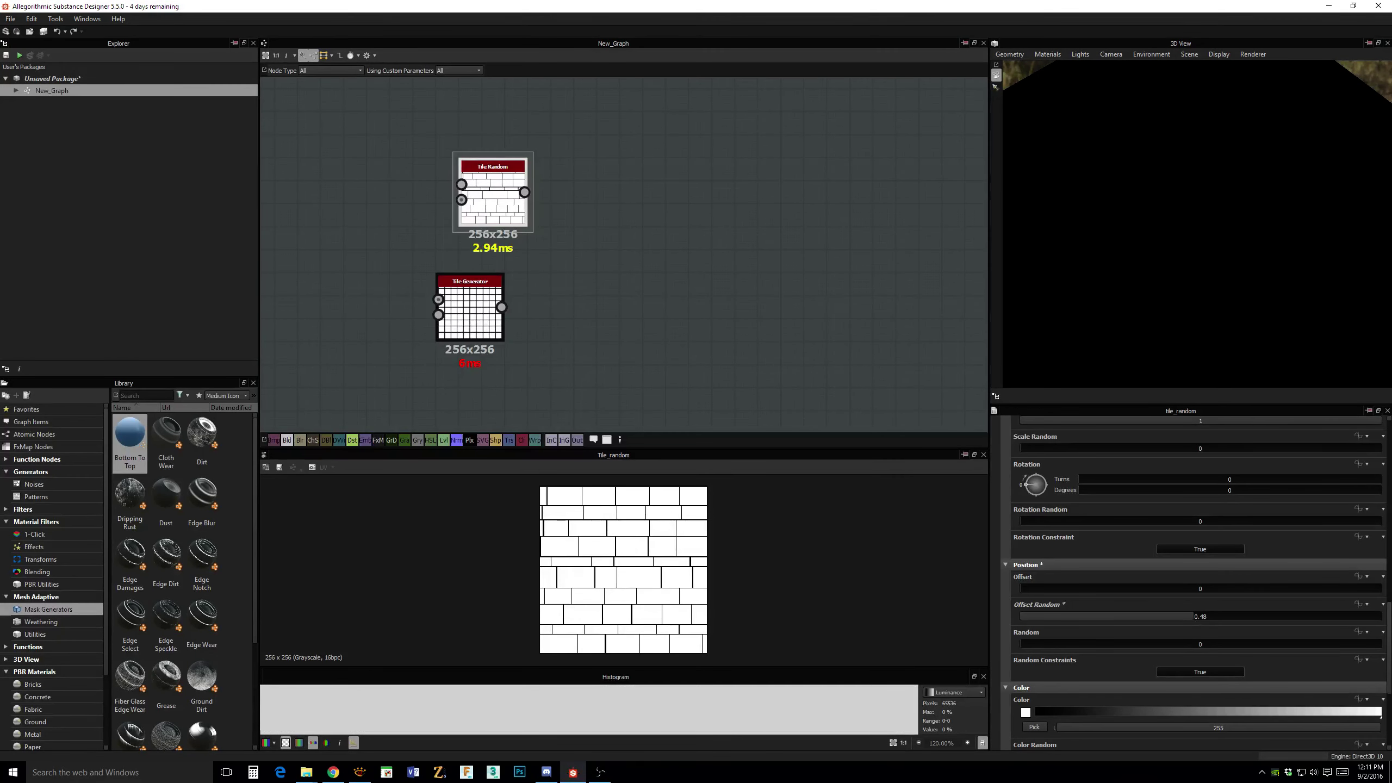
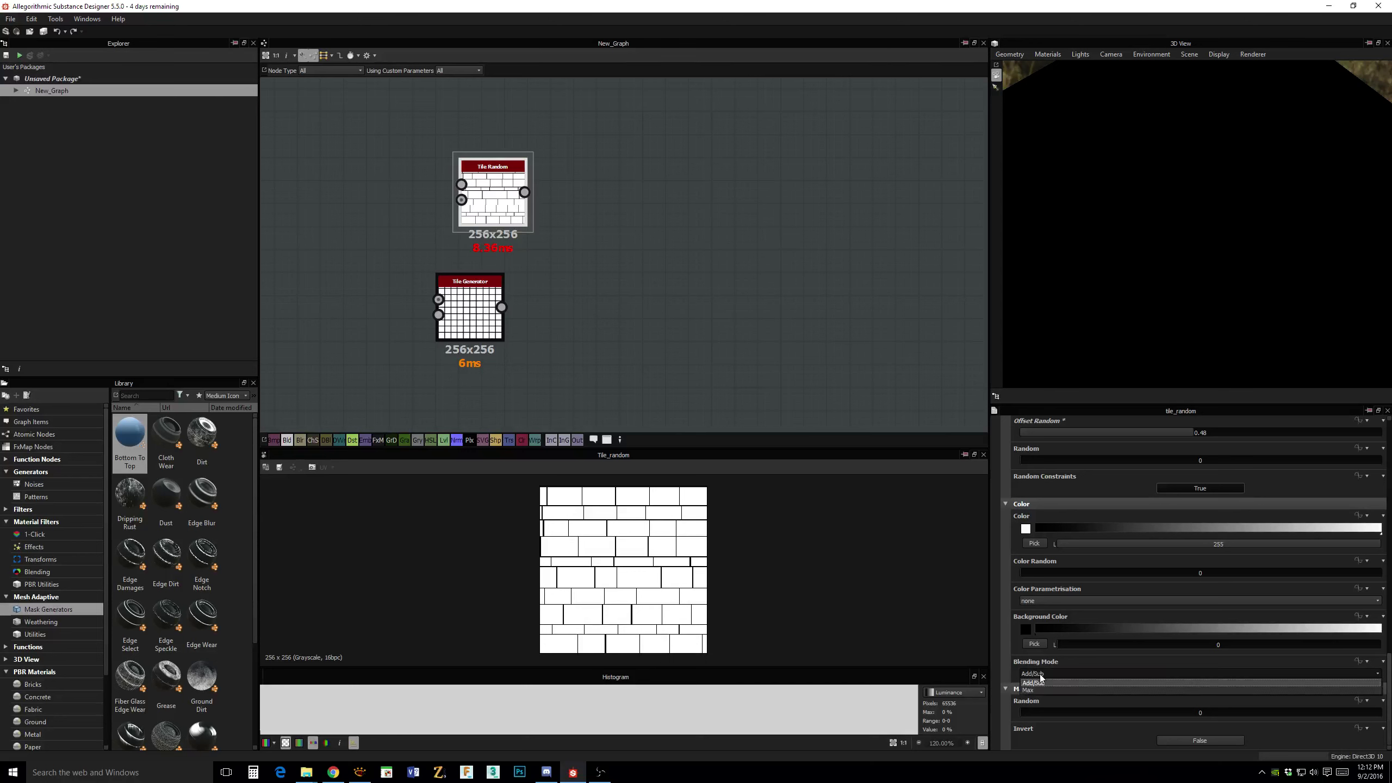
Set the Tile Random node's color Blending Mode to Max.
left_click(1040, 688)
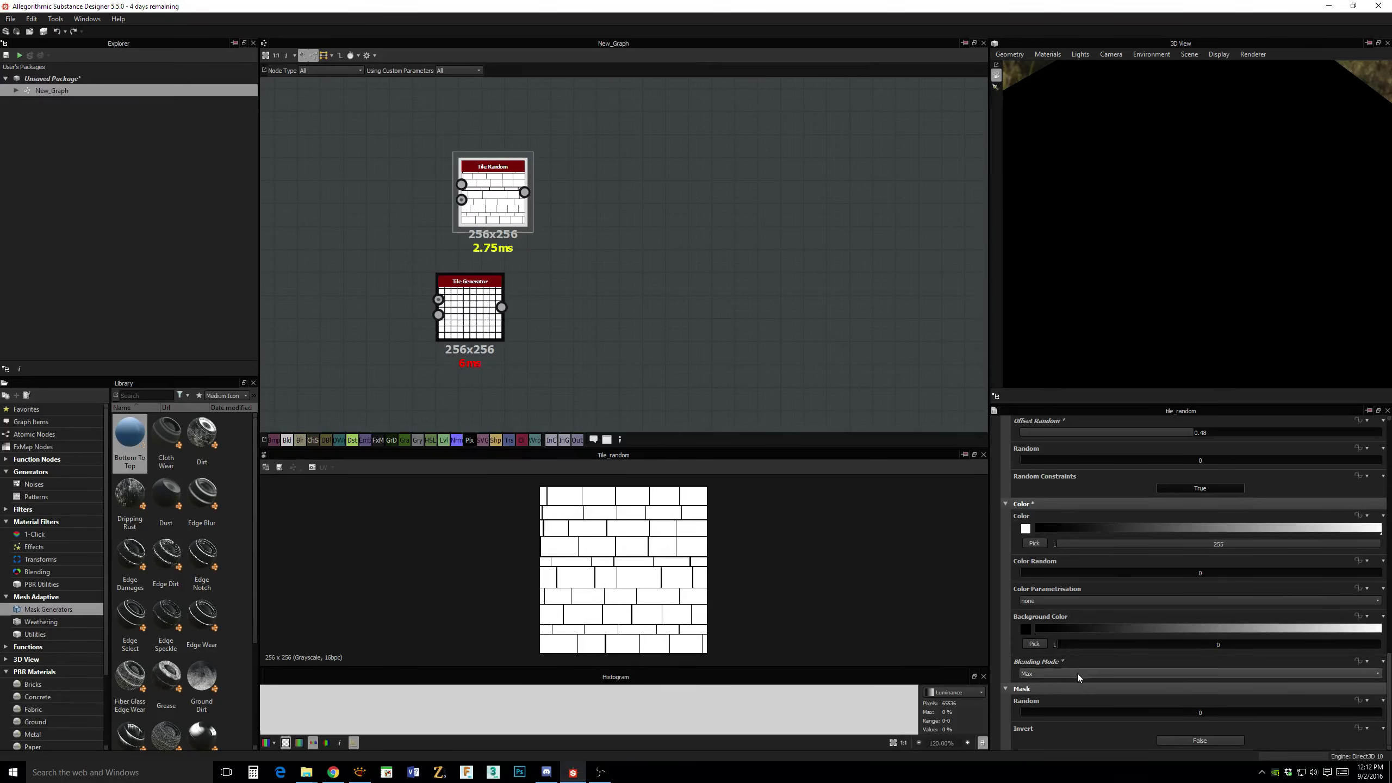
scroll(1076, 643, "up", 3)
scroll(1061, 564, "up", 3)
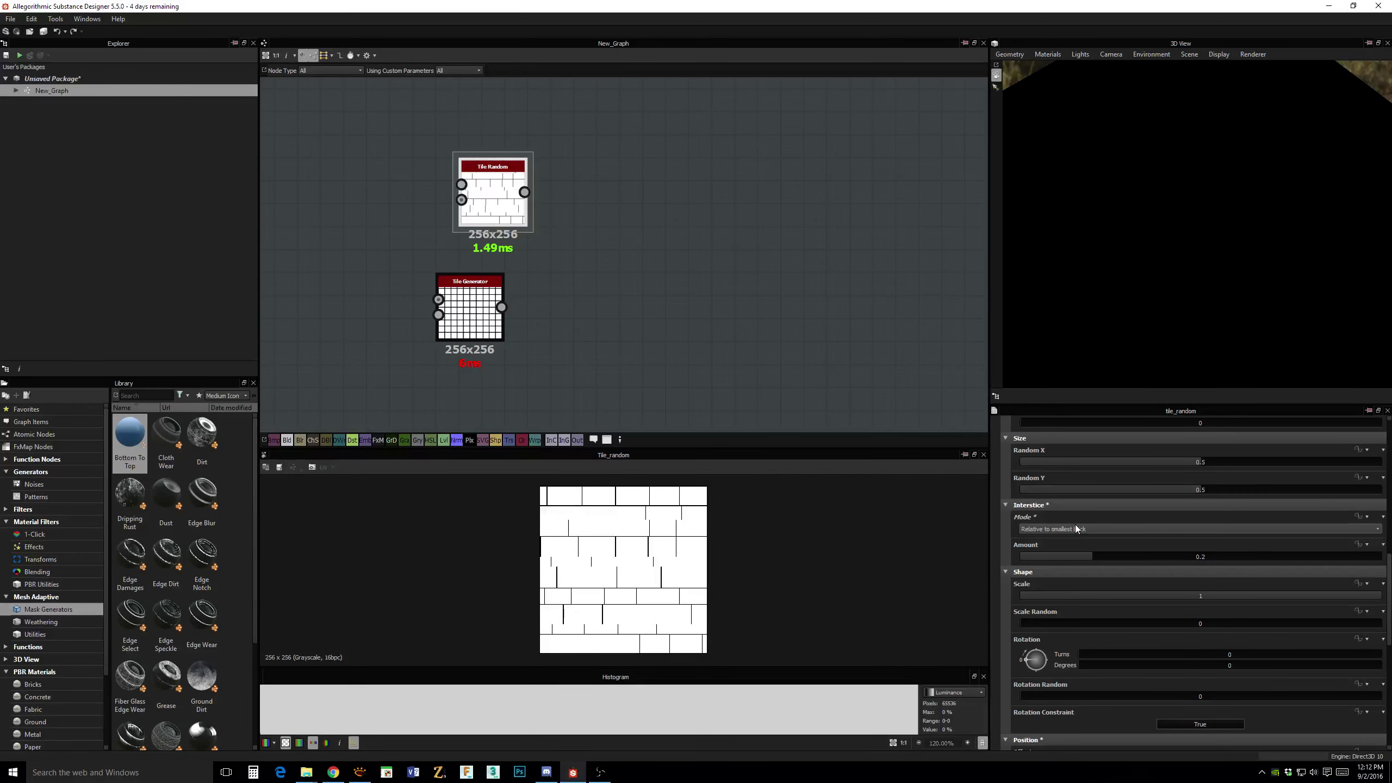
Set Tile Random's Interstice Mode to Relative to smallest brick and its Amount to 0.39, and check the gaps in the 2D preview.
scroll(1075, 527, "up", 1)
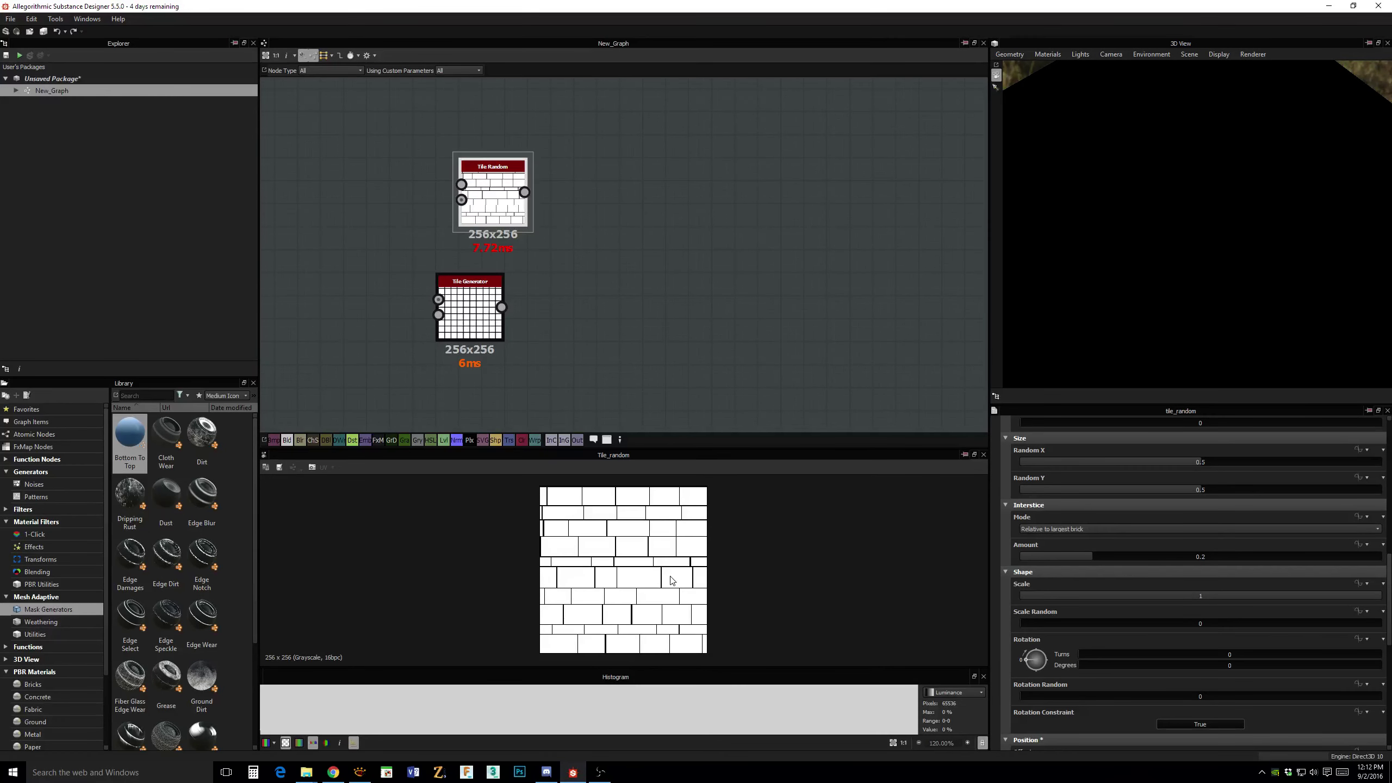
scroll(672, 580, "up", 4)
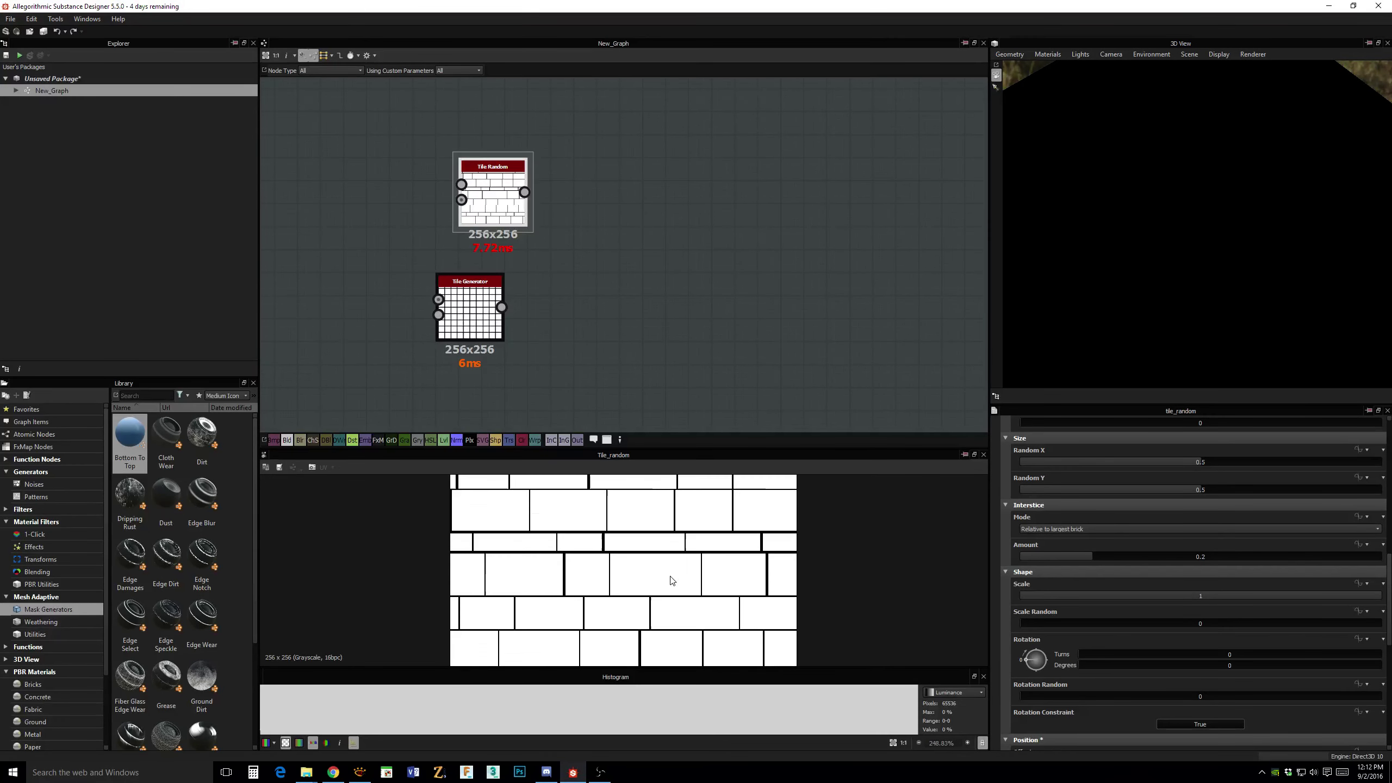
left_click(1050, 530)
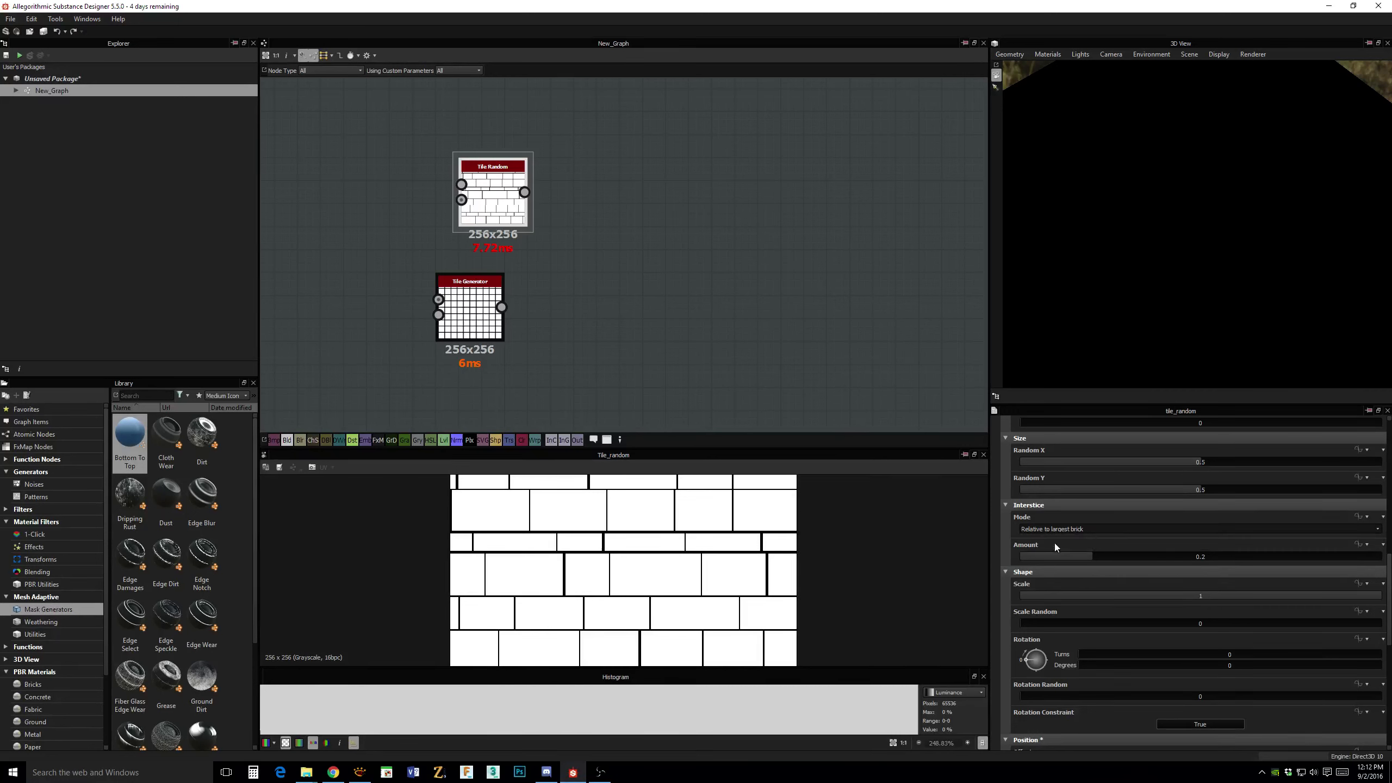
left_click(1060, 538)
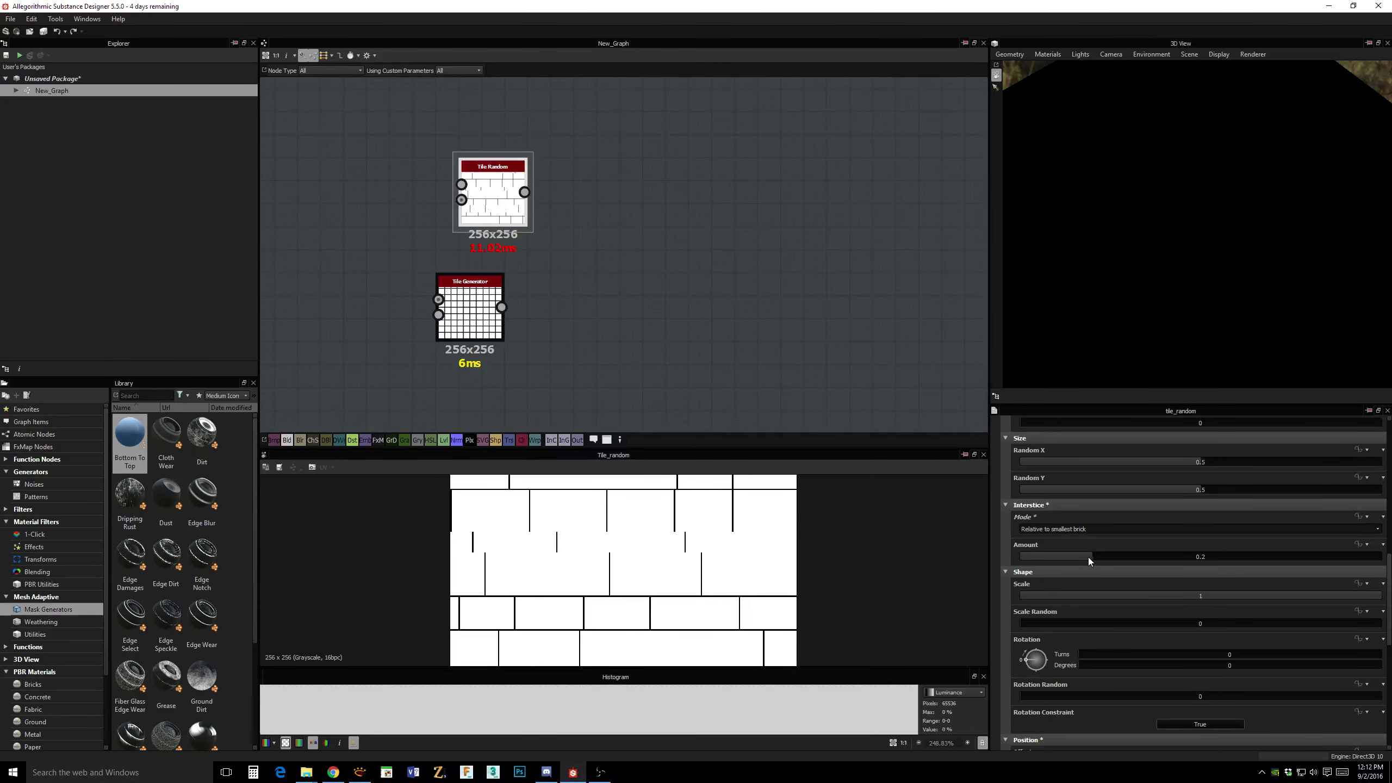
left_click_drag(1087, 557, 1159, 558)
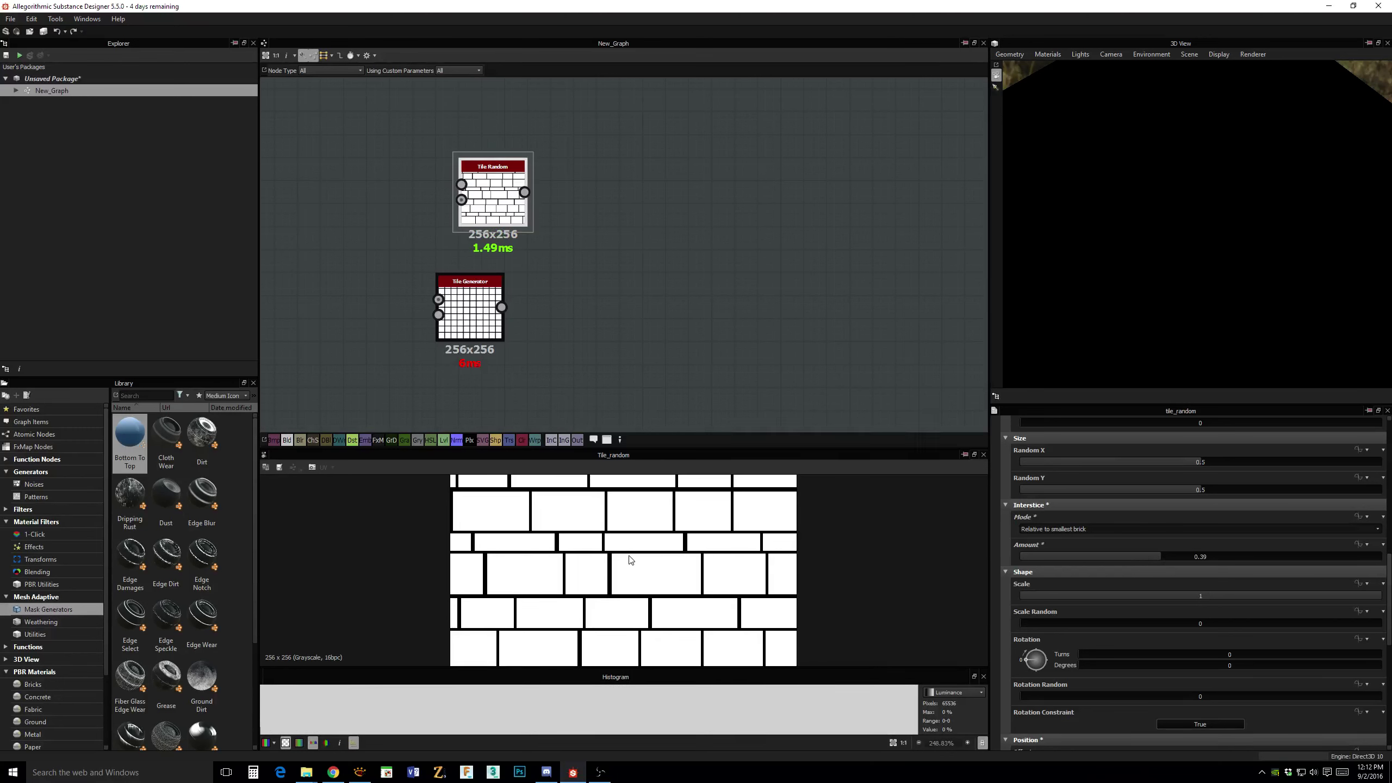
middle_click_drag(864, 550, 854, 605)
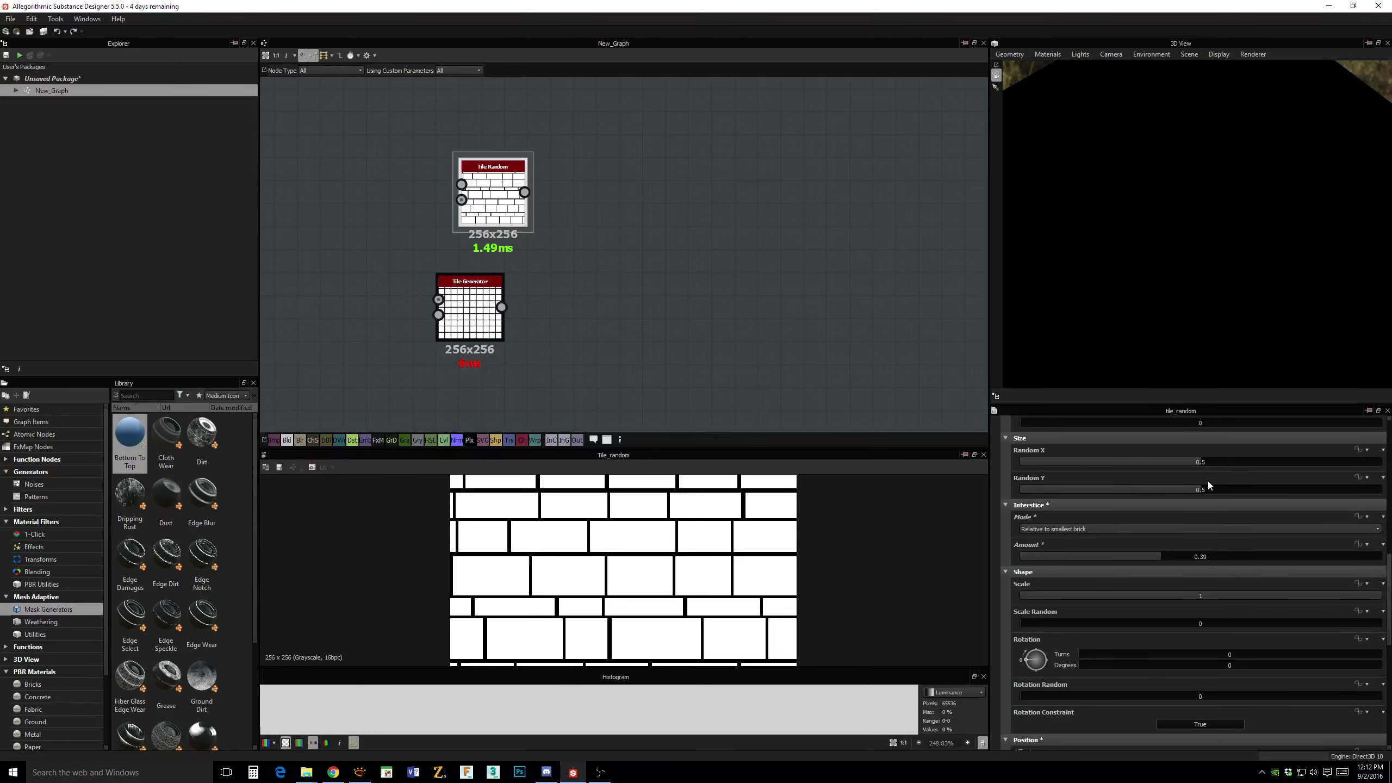
Try a Size Random X of 0.47 on Tile Random, restore it to 0.5, and set Random Y to 0.13.
scroll(1243, 476, "up", 3)
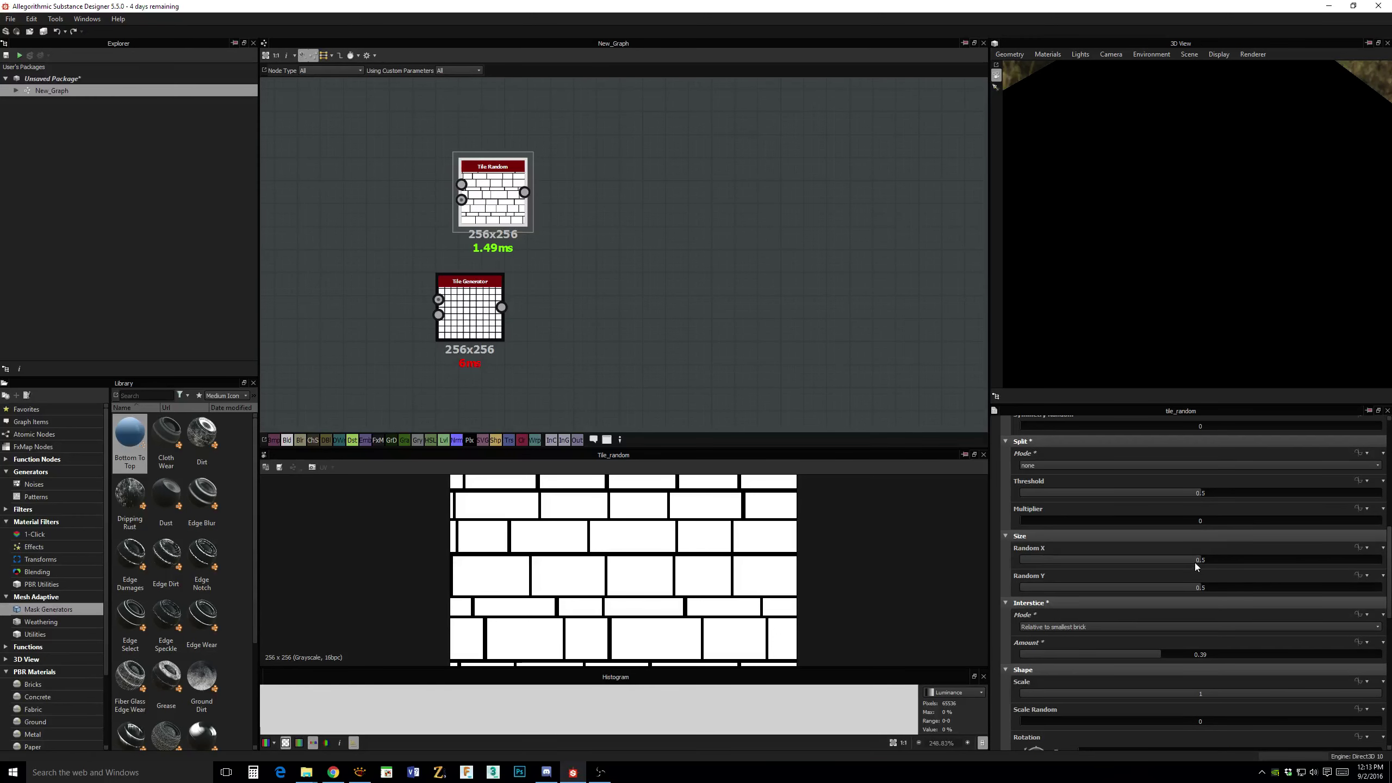
left_click_drag(1195, 565, 1191, 565)
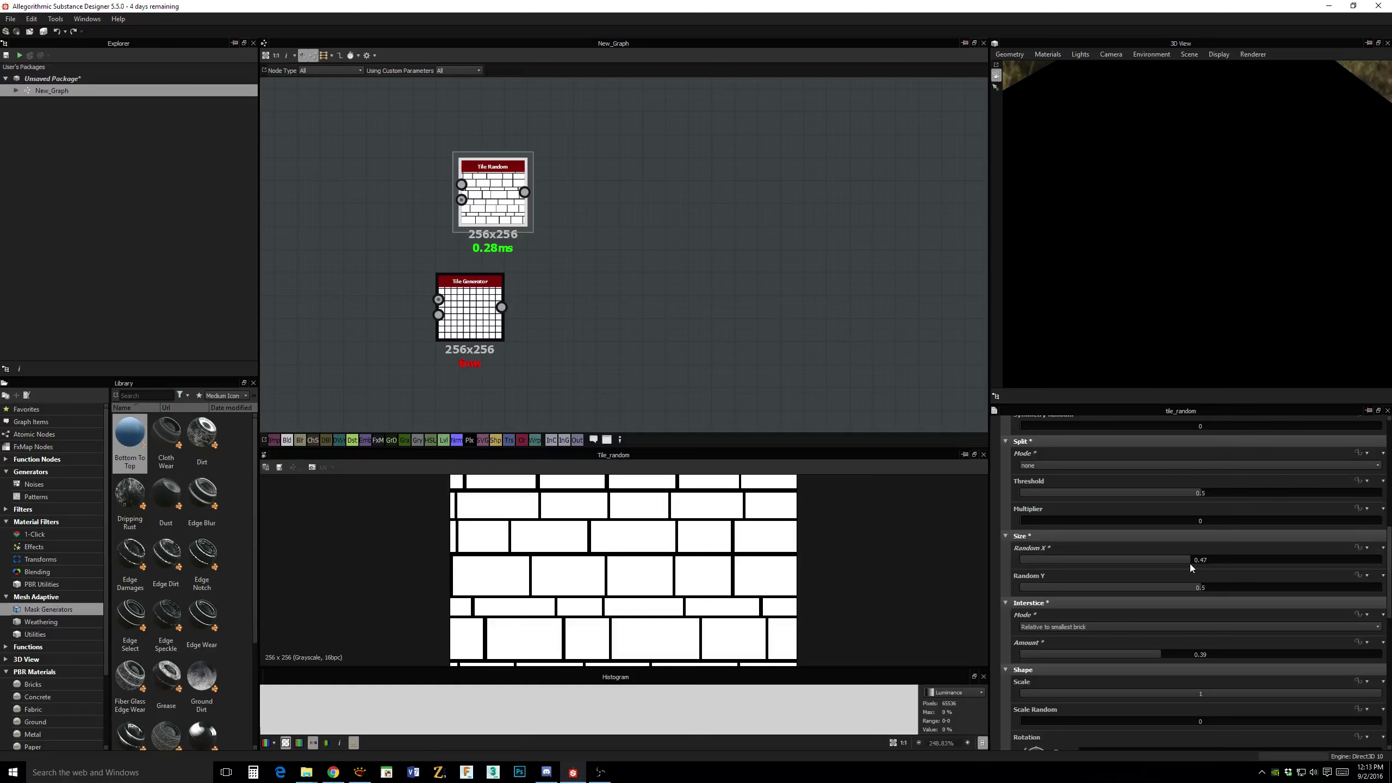
left_click_drag(1190, 564, 1068, 608)
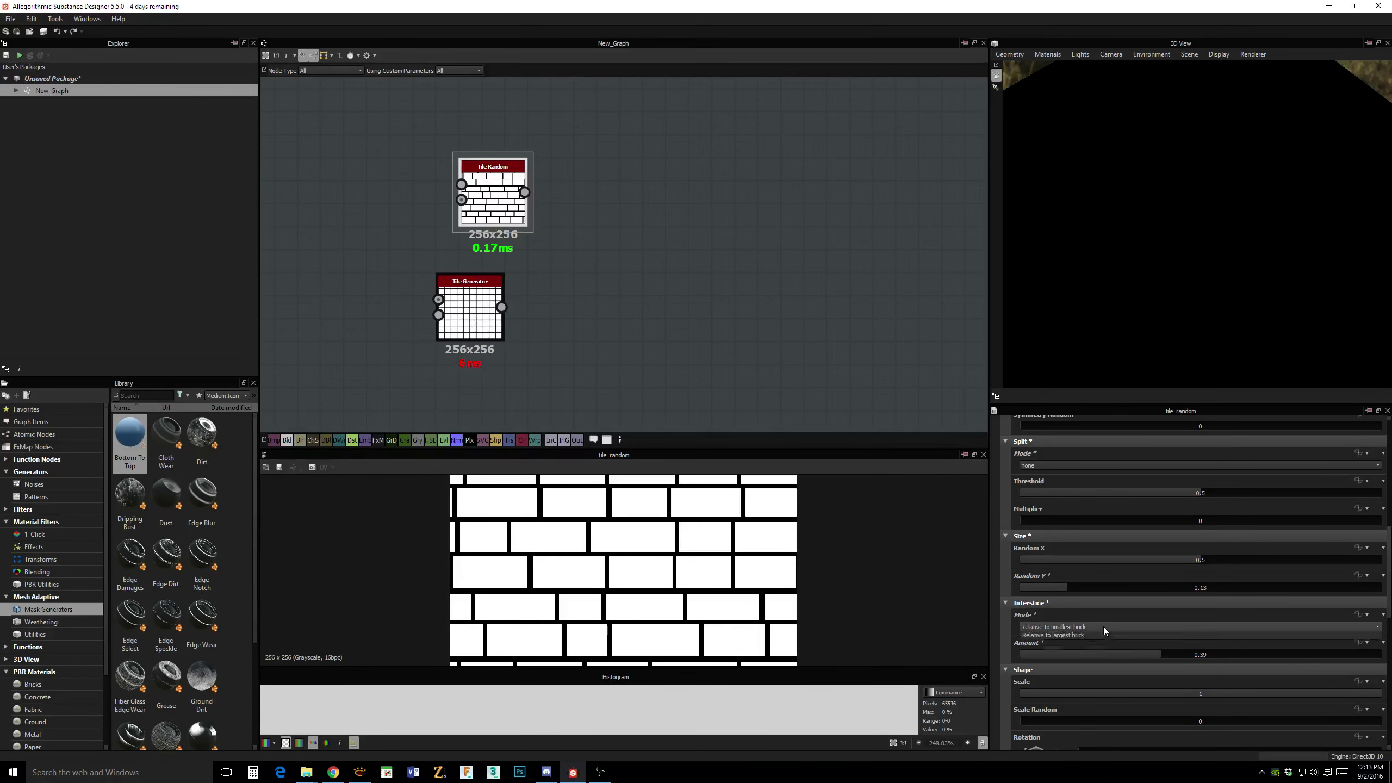
Compare the two Interstice modes, keep Relative to smallest brick, and set the Interstice Amount to 0.32.
left_click(1102, 627)
left_click(1095, 645)
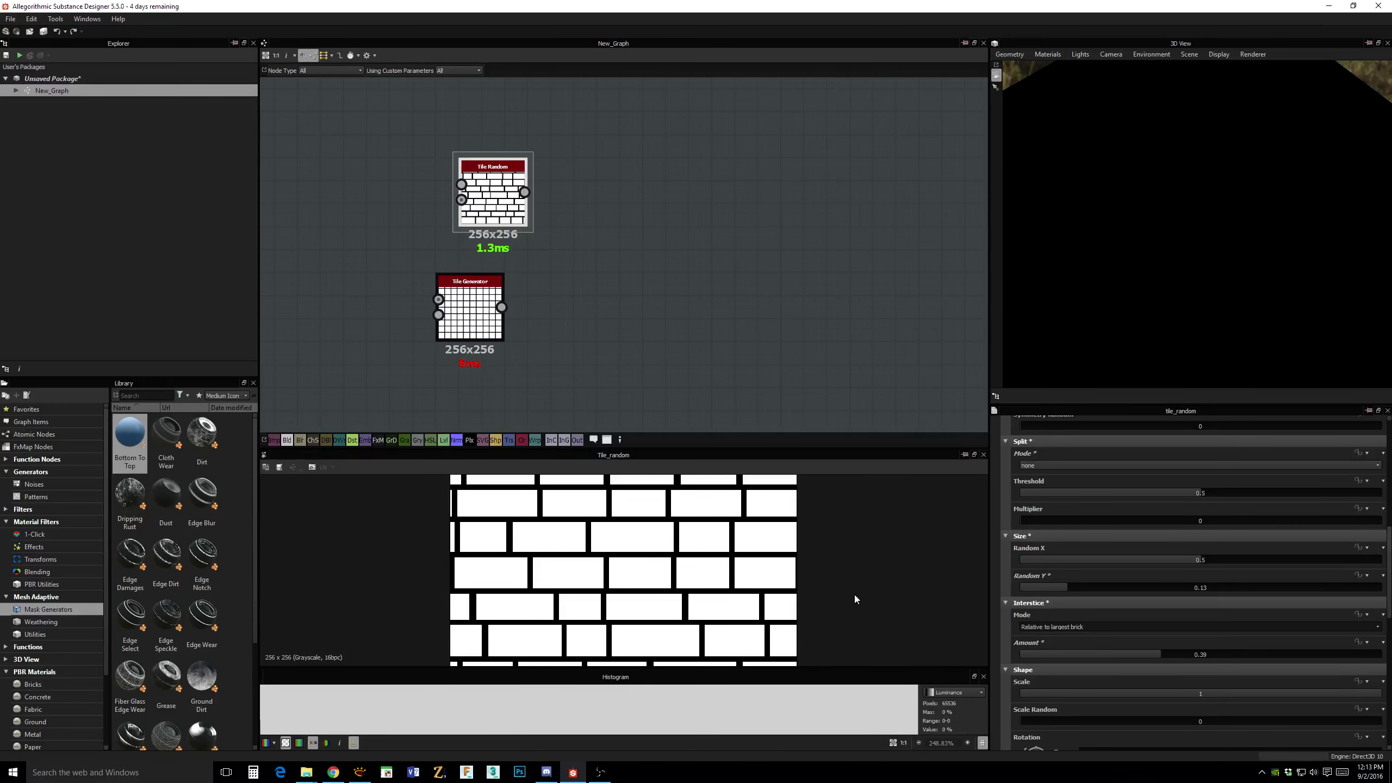
left_click(1074, 629)
left_click(1077, 637)
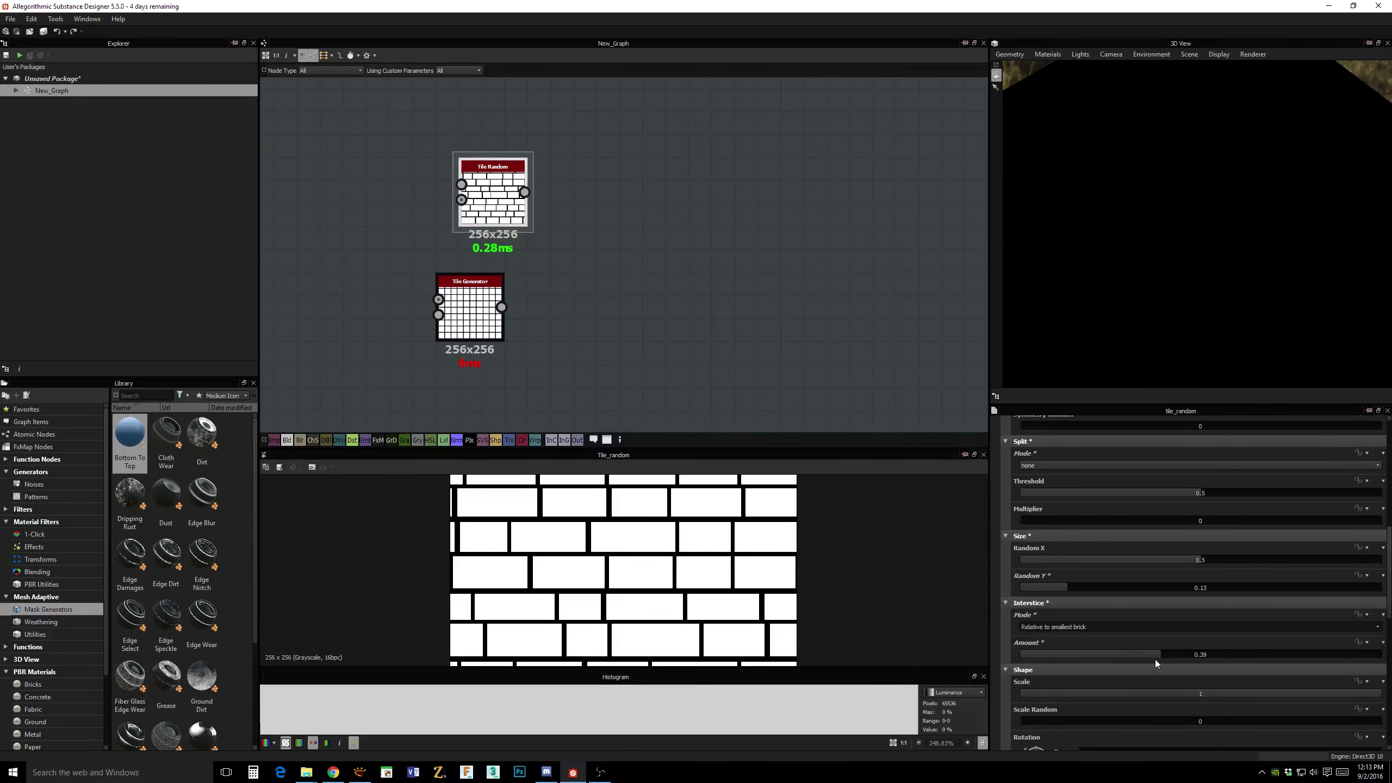
mouse_move(1155, 659)
left_mouse_down()
mouse_move(1107, 655)
mouse_move(1136, 654)
left_mouse_up()
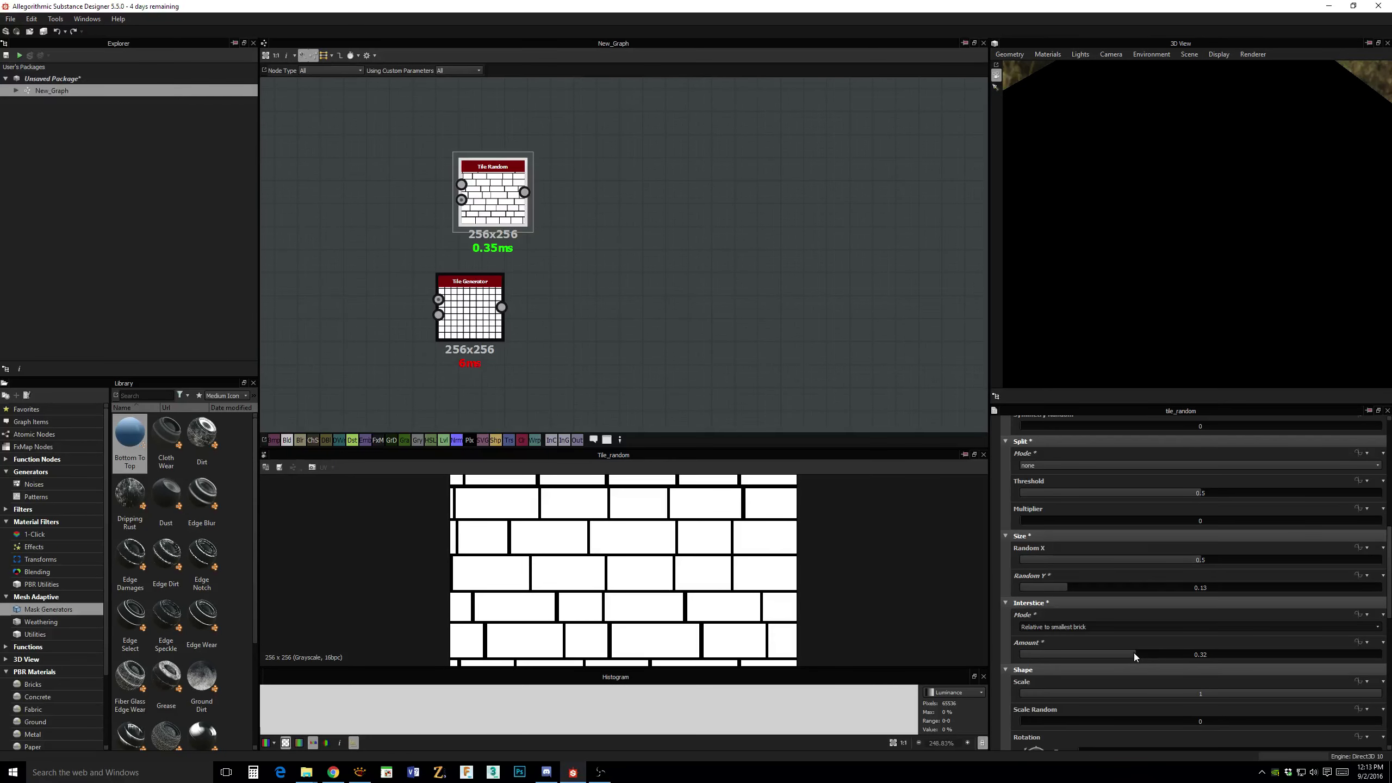
middle_click_drag(804, 595, 879, 616)
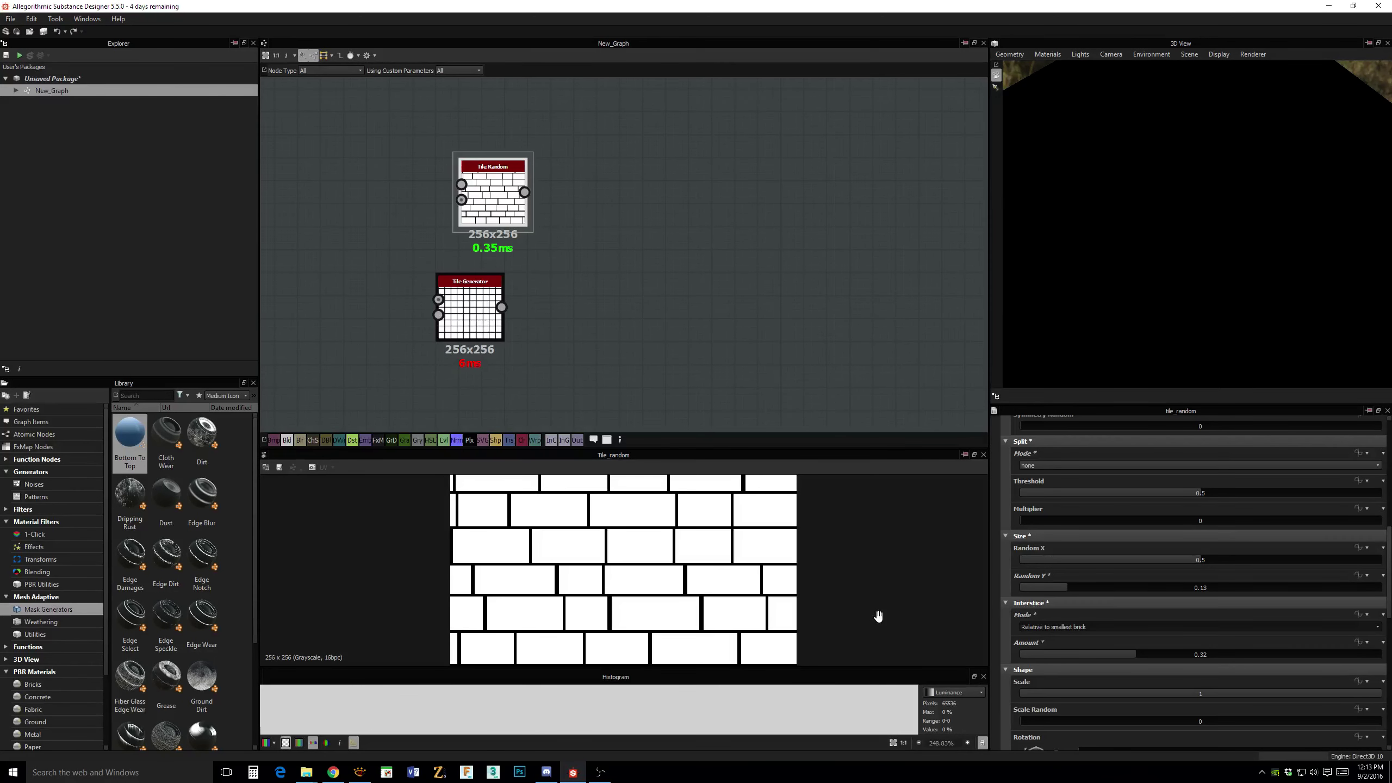
Display the Tile Generator node's output in the 2D preview and show its parameters.
scroll(1217, 481, "up", 3)
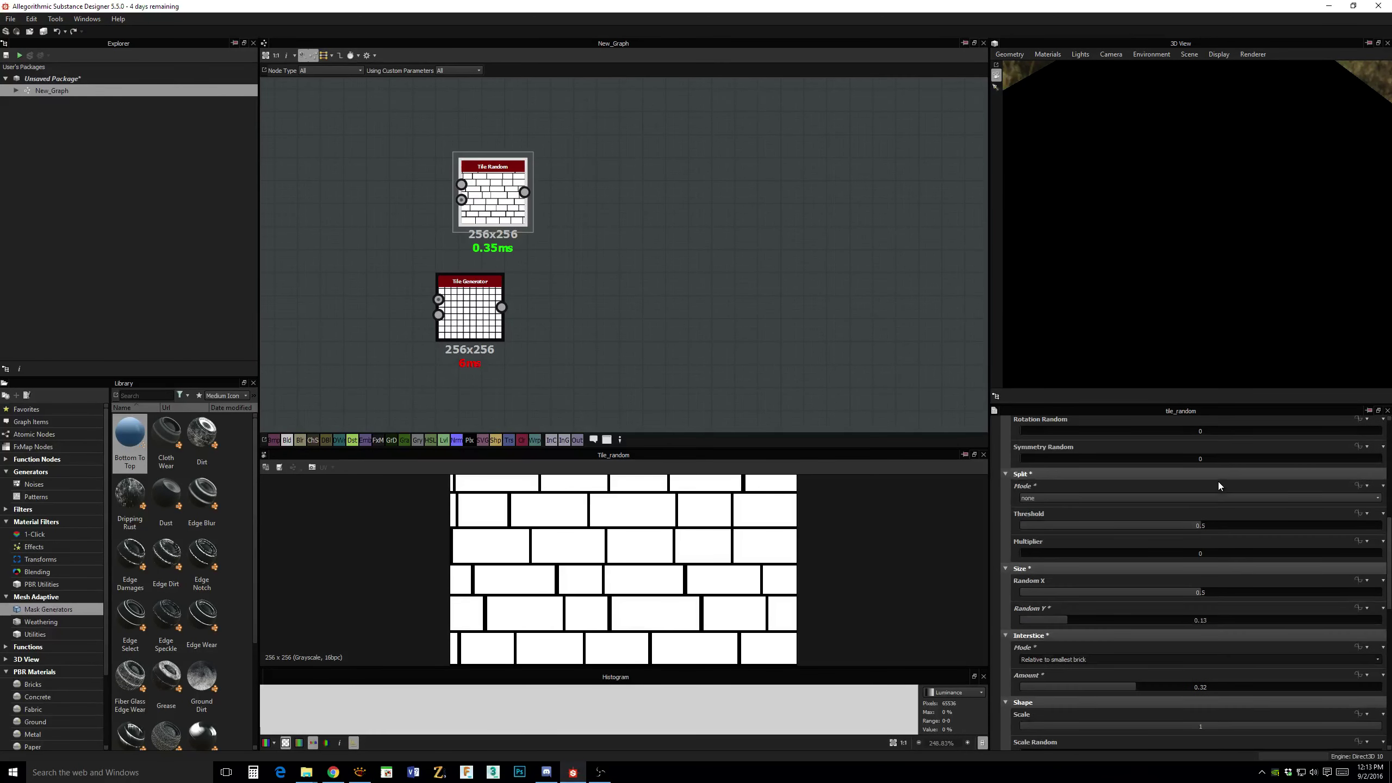
scroll(1217, 480, "up", 3)
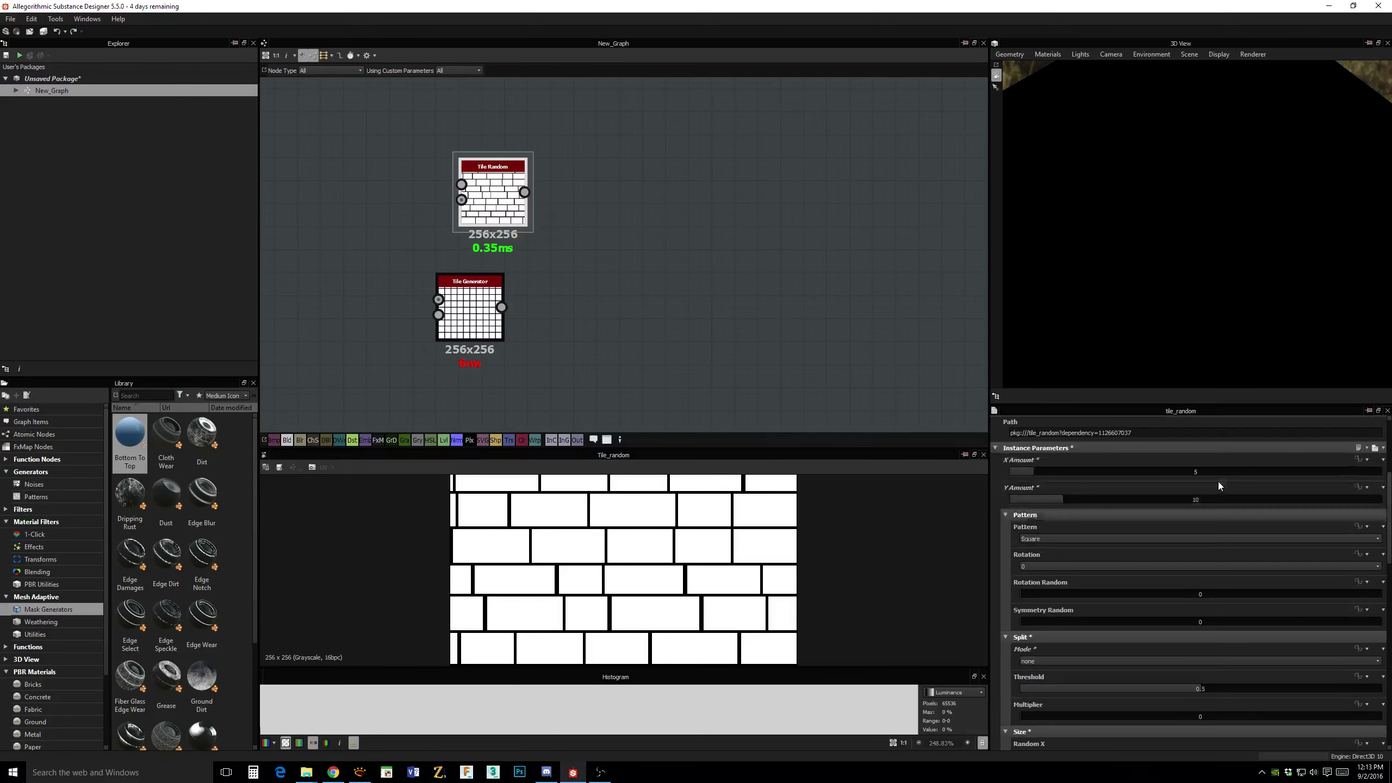
scroll(1171, 487, "up", 1)
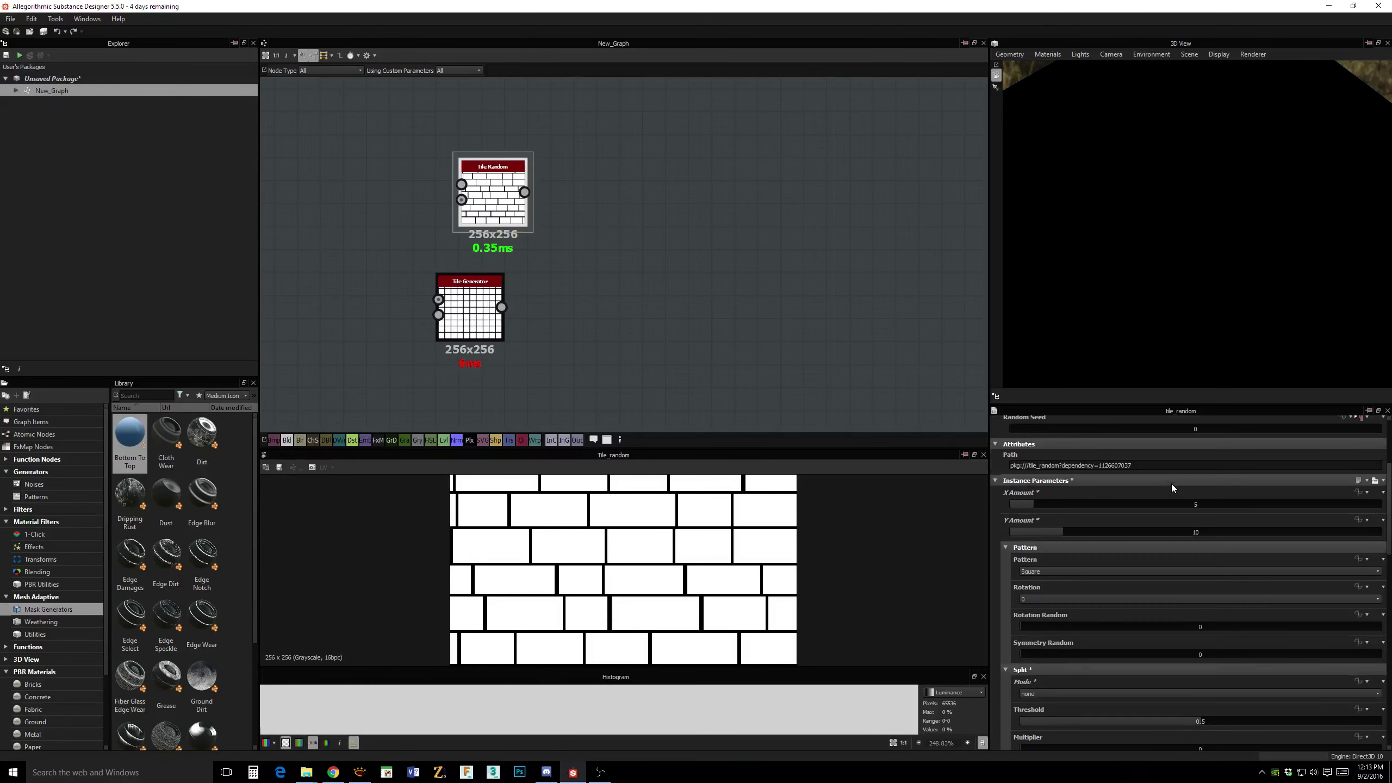
scroll(646, 370, "up", 1)
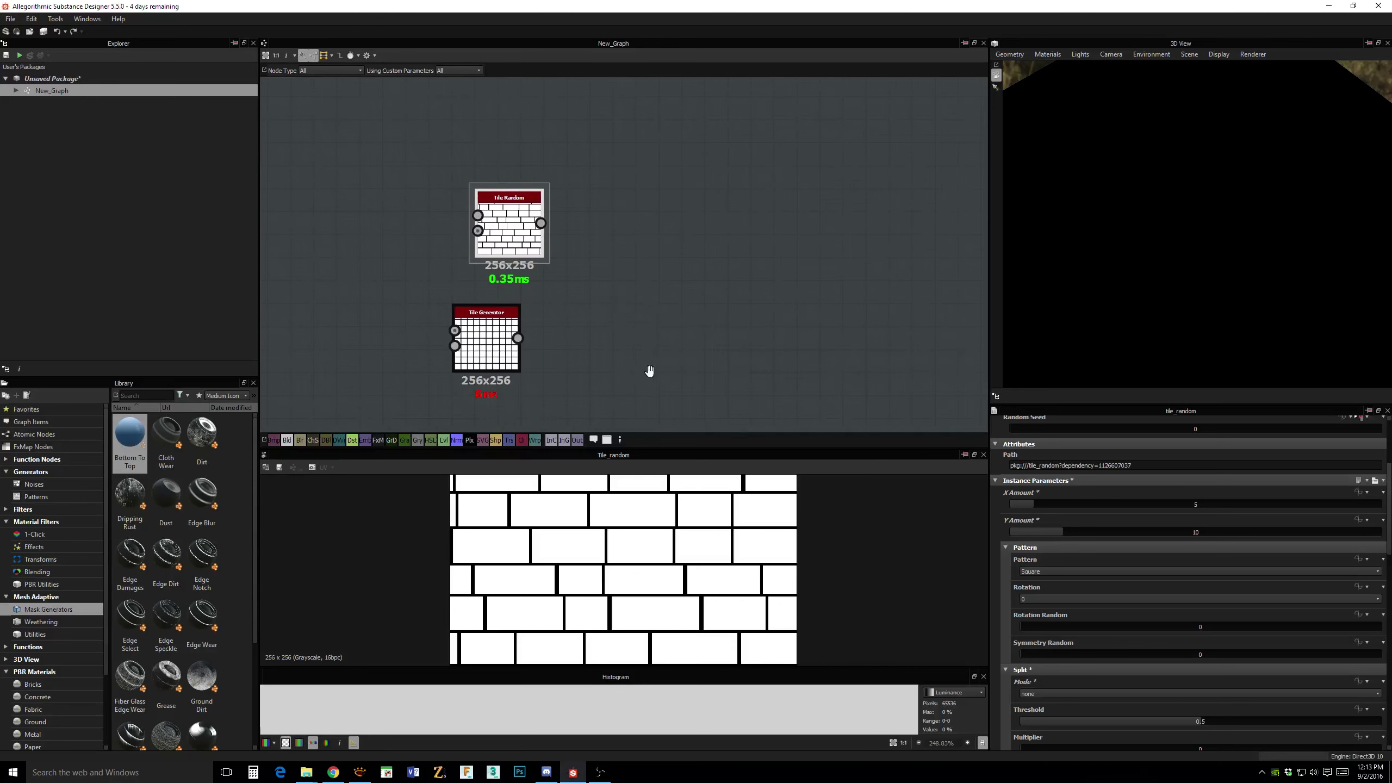
scroll(622, 311, "up", 1)
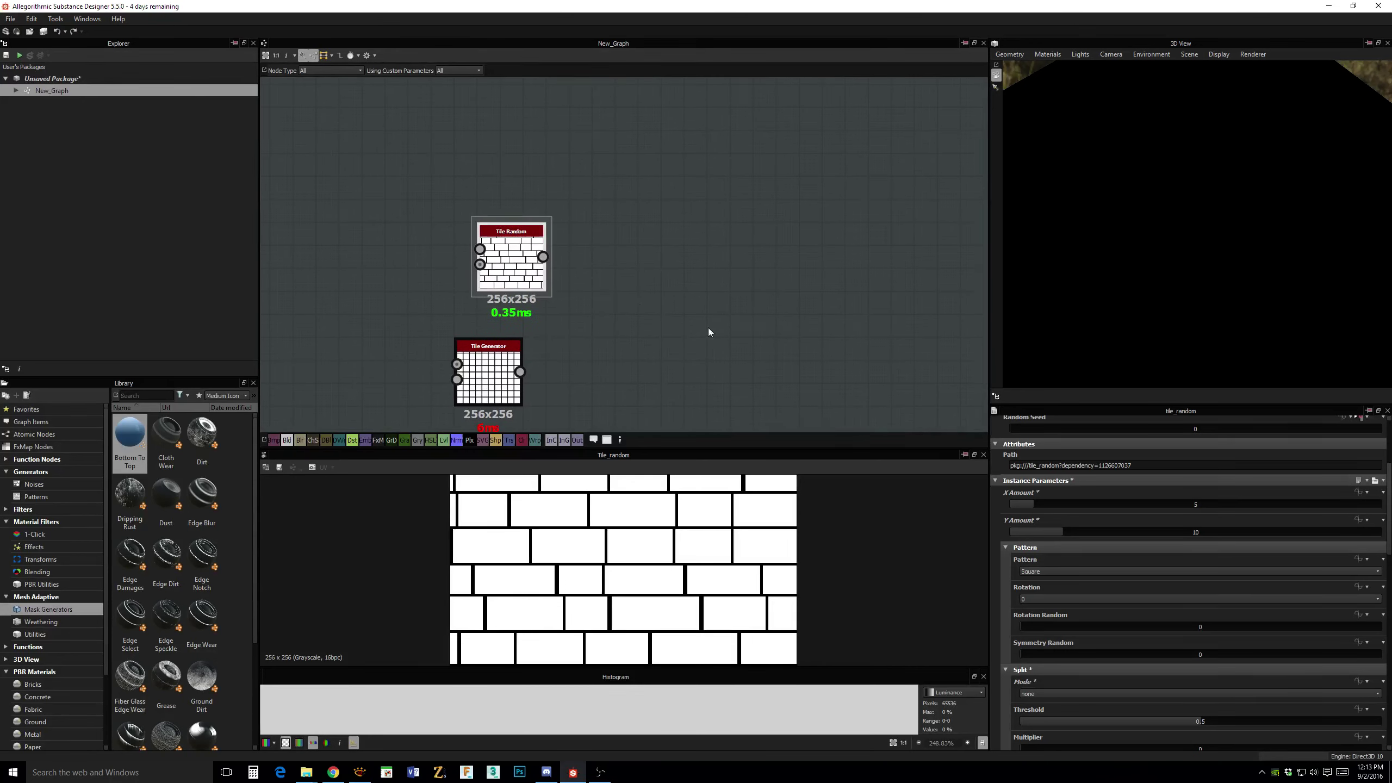
middle_click_drag(708, 328, 700, 353)
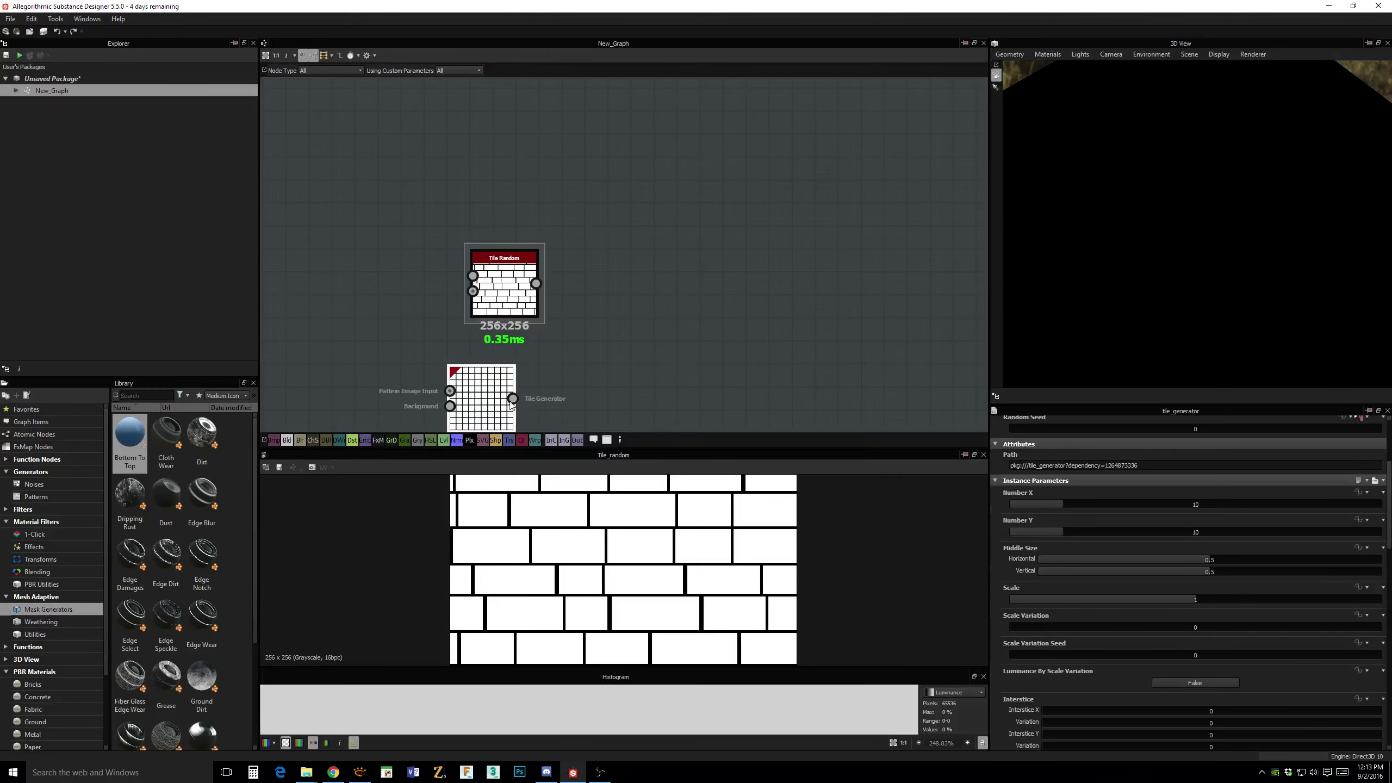
double_click(491, 393)
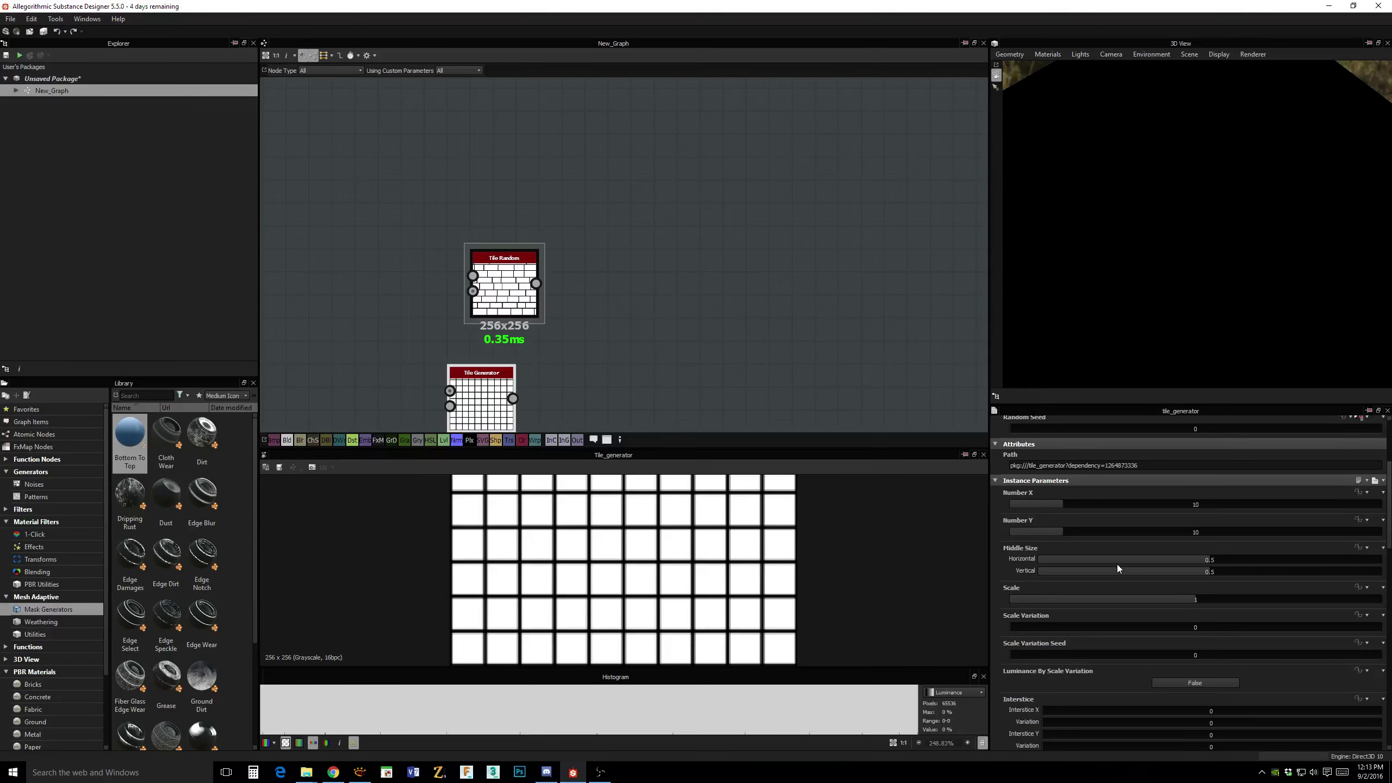
Set the Tile Generator's Pattern Type to Square.
scroll(1103, 589, "down", 5)
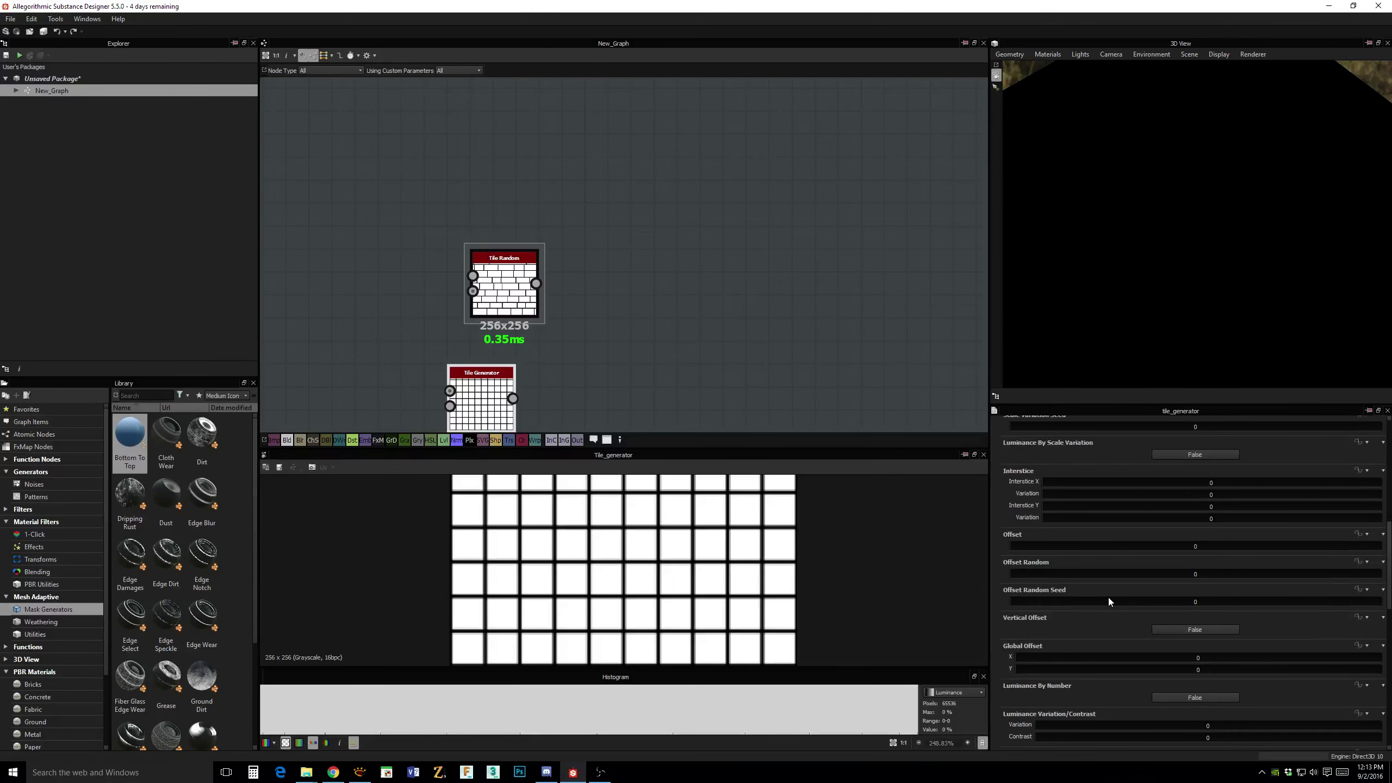
scroll(1109, 599, "down", 2)
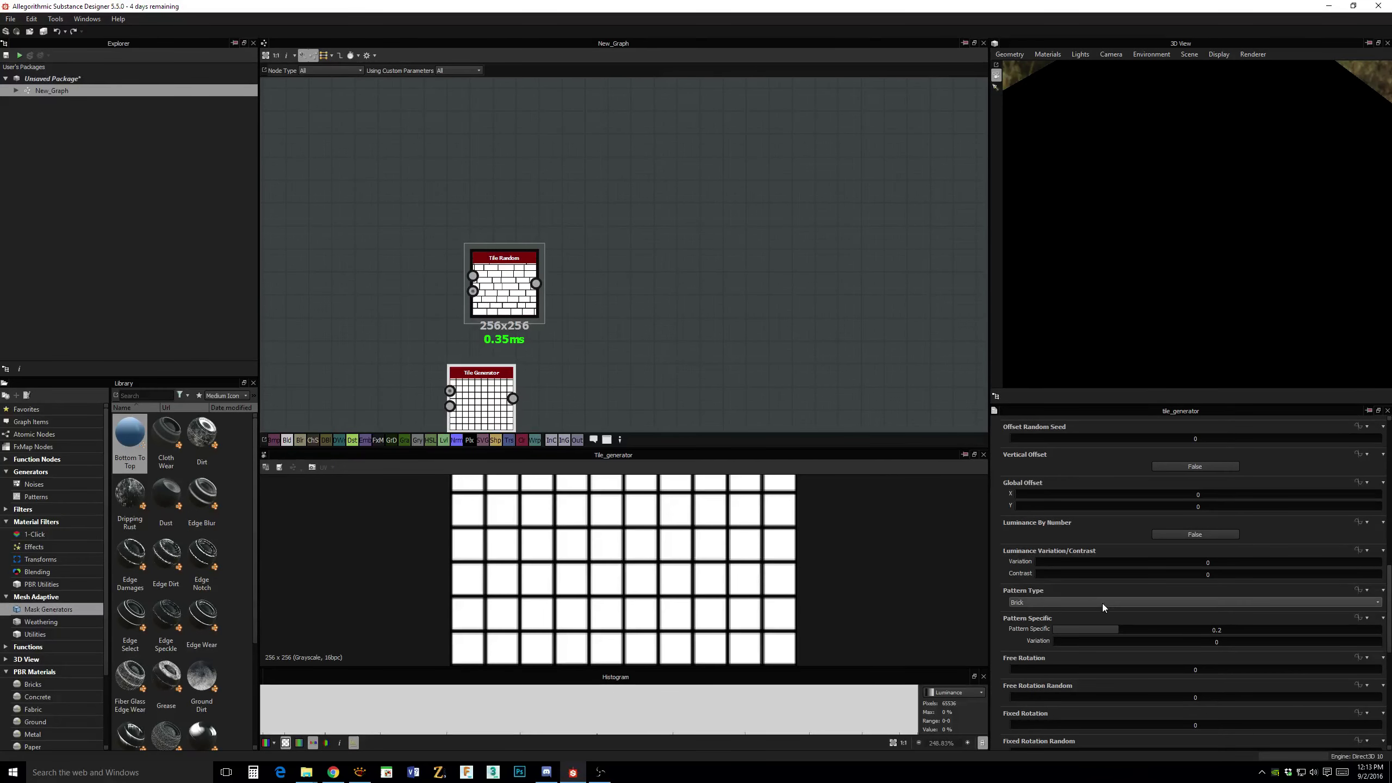
left_click(1030, 604)
left_click(1035, 618)
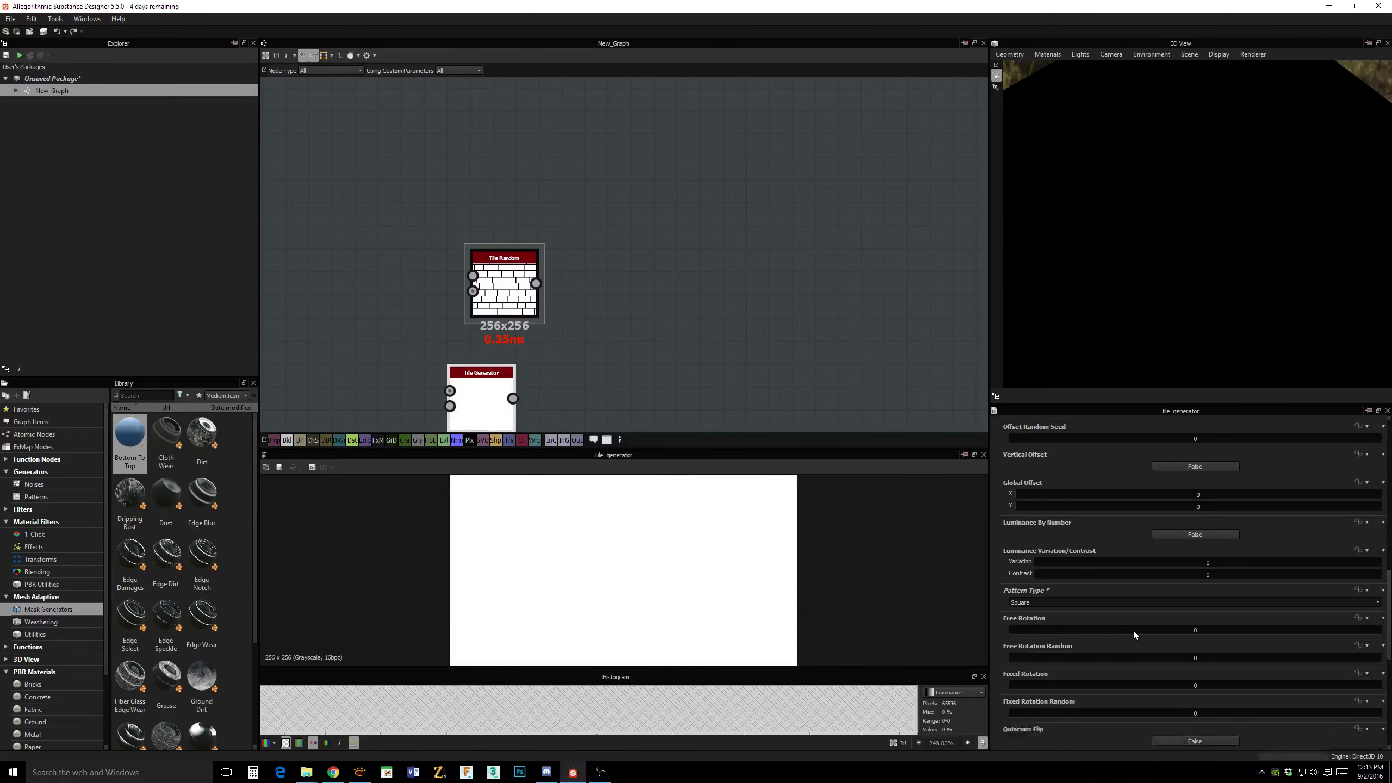
Set the Tile Generator's Interstice X to 0.06 and Interstice Y to 0.04.
scroll(1115, 578, "down", 4)
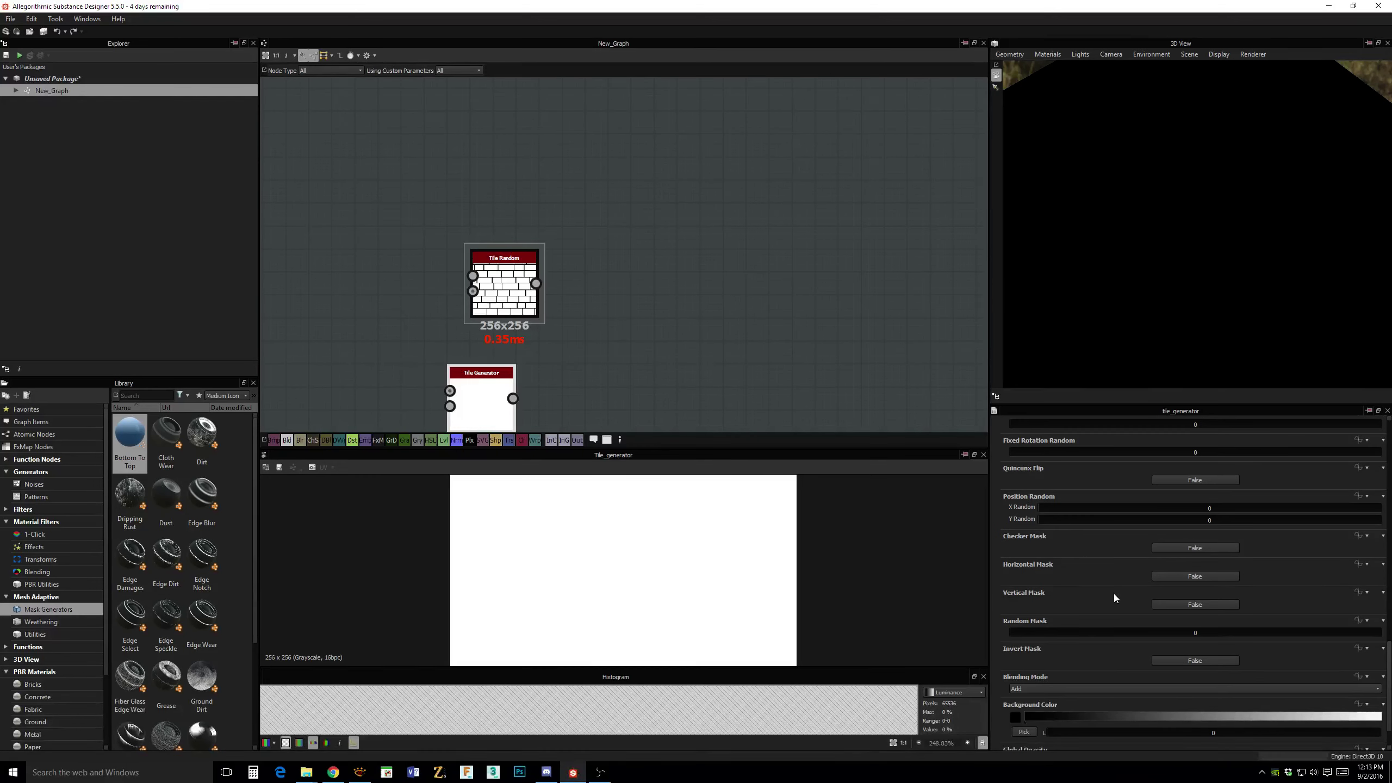
scroll(1102, 576, "up", 7)
scroll(1102, 576, "up", 6)
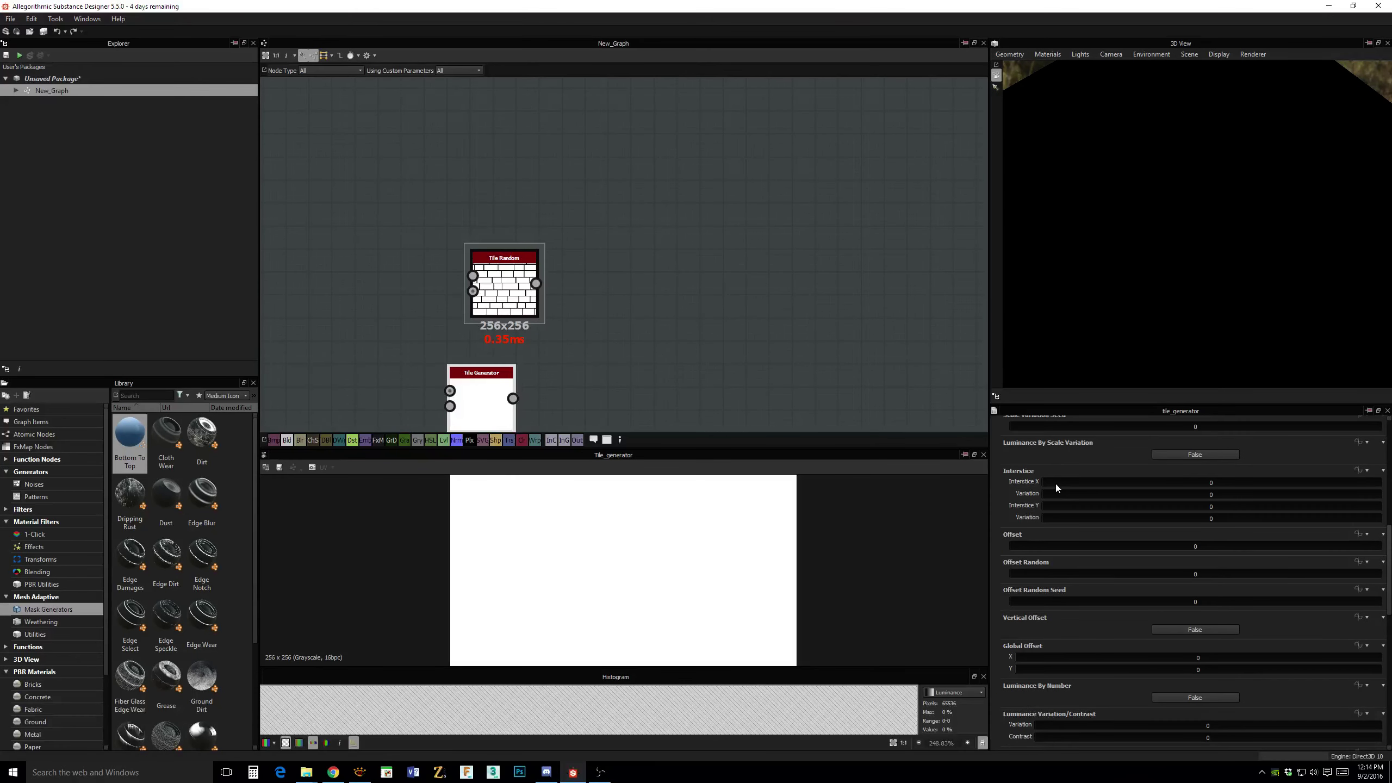
mouse_move(1055, 483)
left_mouse_down()
mouse_move(1053, 511)
mouse_move(1062, 483)
left_mouse_up()
scroll(1084, 540, "up", 1)
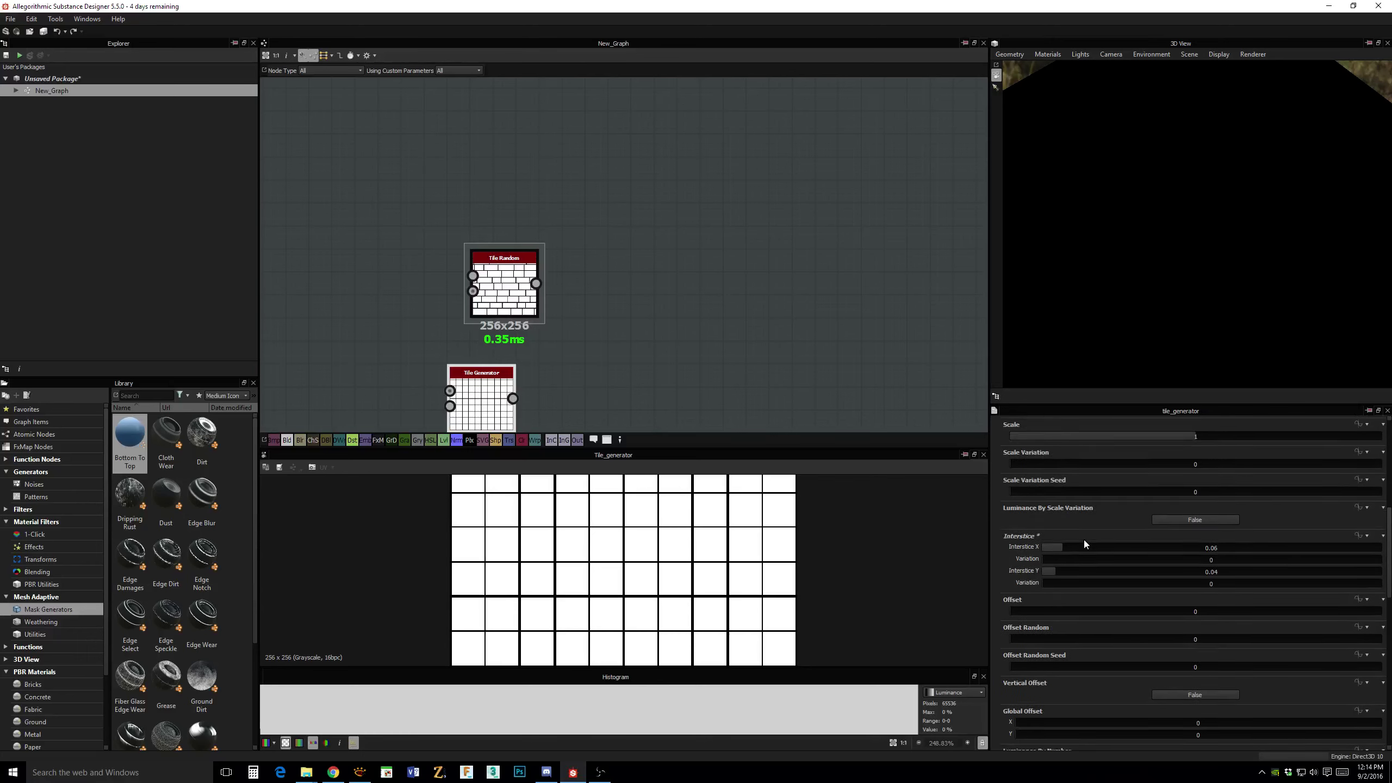
Set the Tile Generator's Number X to 5, and try a Number Y of 8 before restoring it to 10.
scroll(1083, 539, "up", 3)
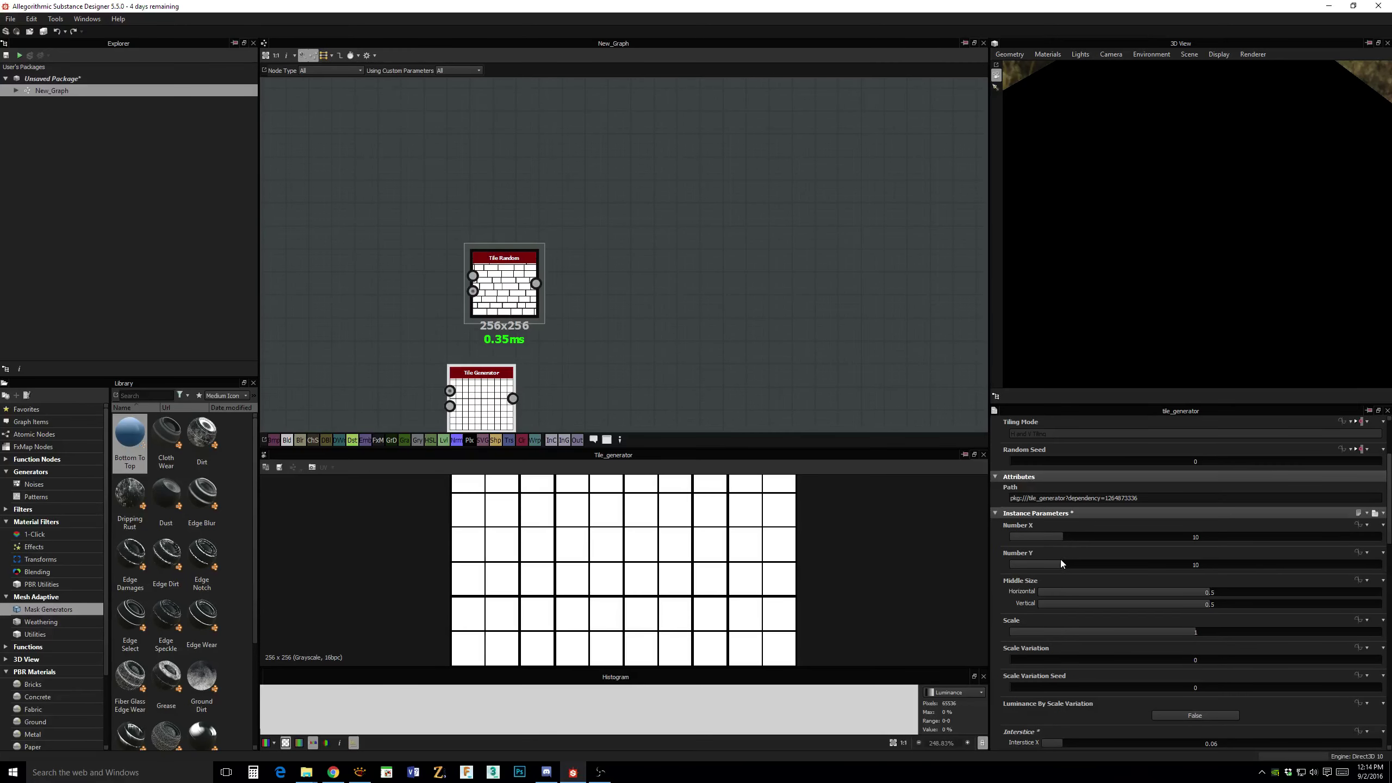
left_click(1053, 566)
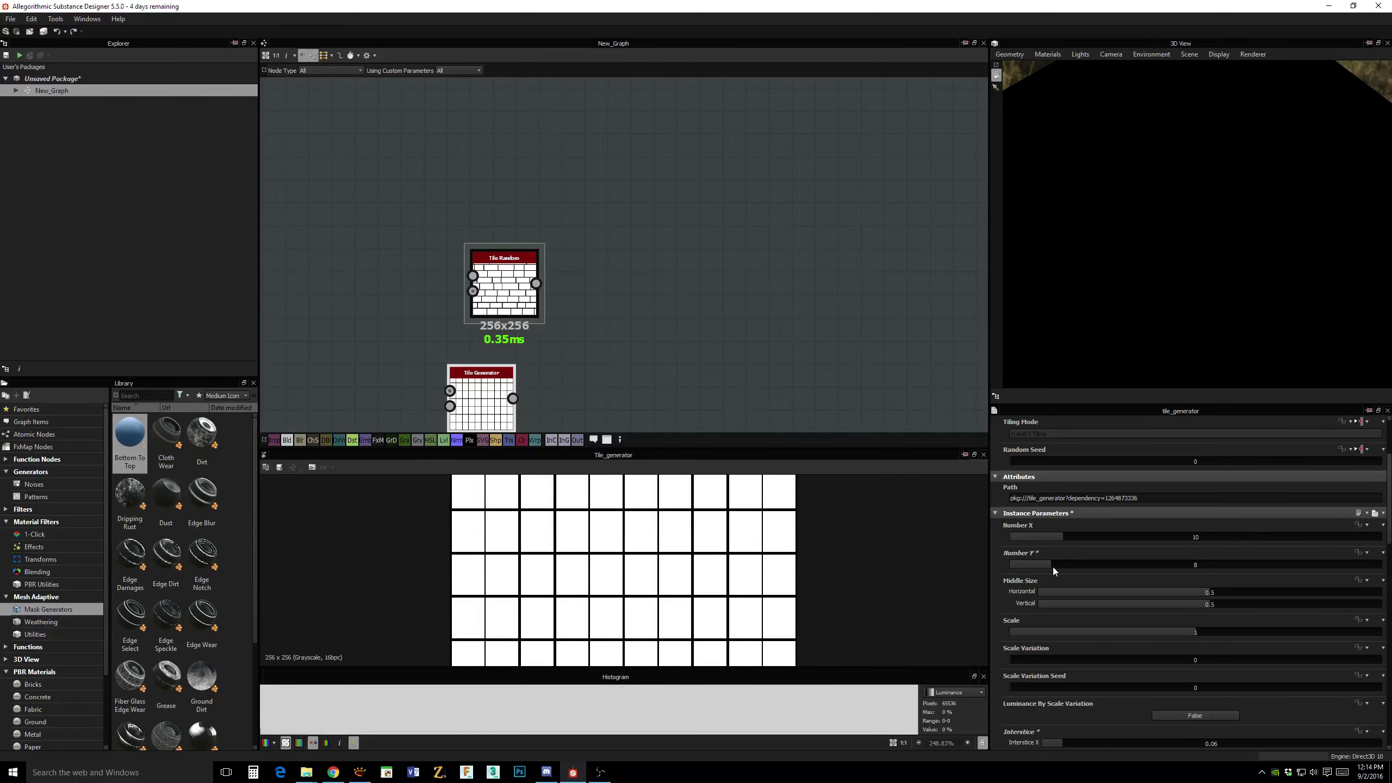
left_click(1035, 537)
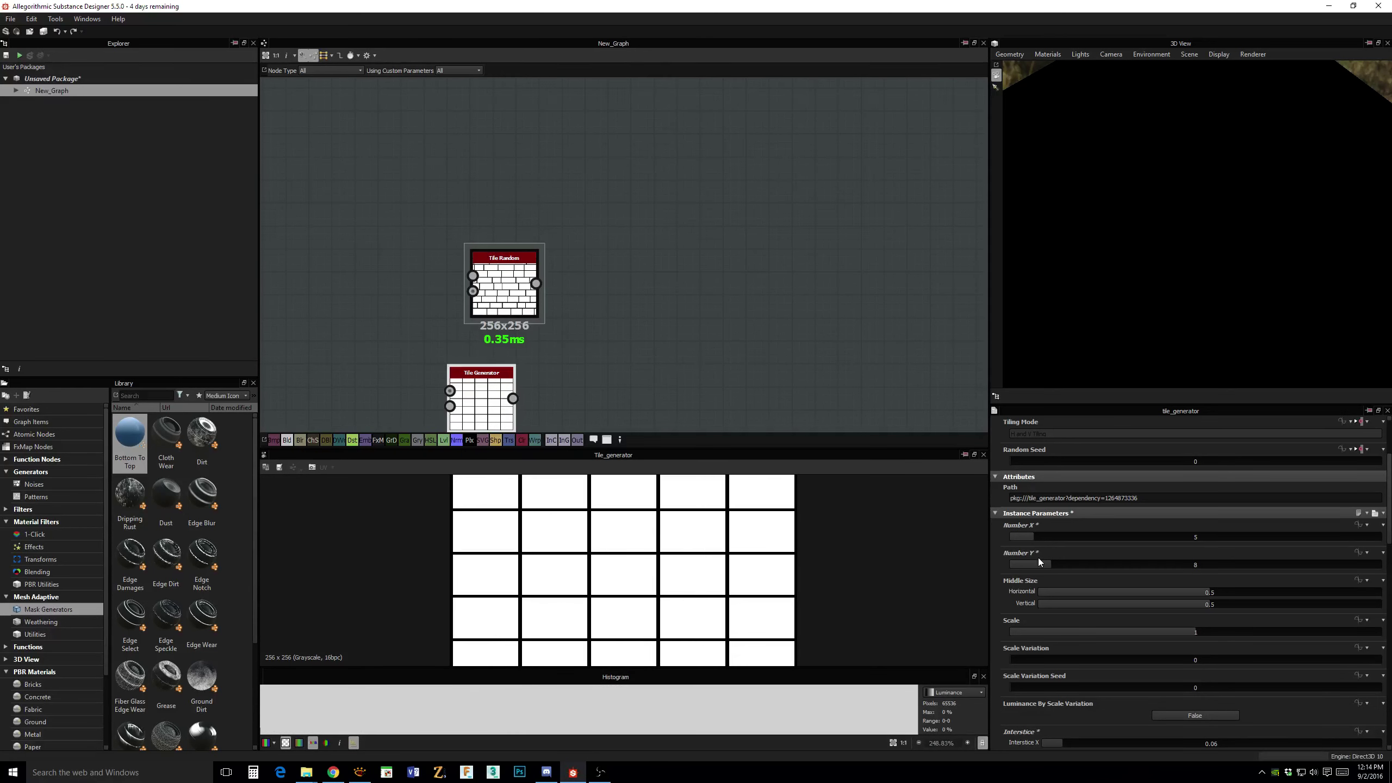
left_click(1065, 565)
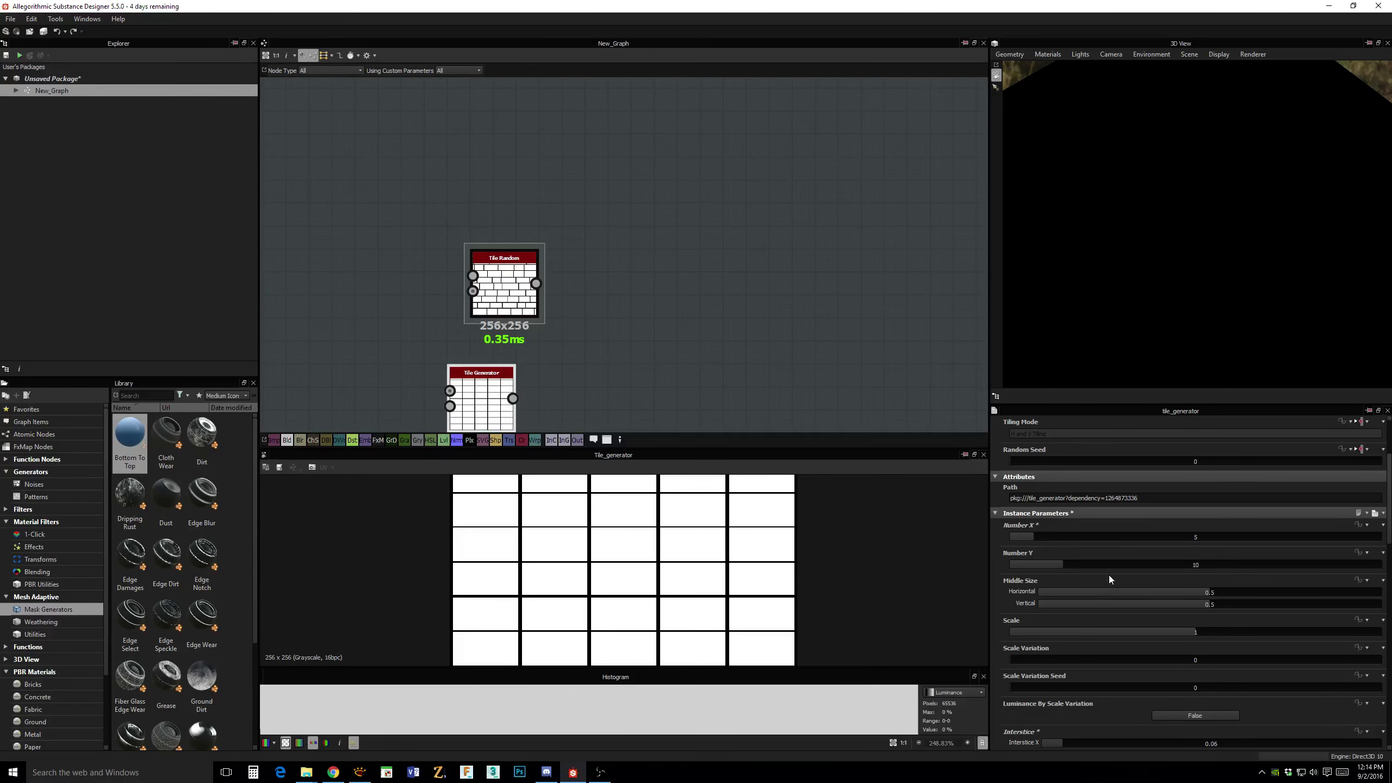
Add a slight Scale Variation to the Tile Generator's tiles and set its Offset to 0.4.
scroll(1109, 575, "down", 3)
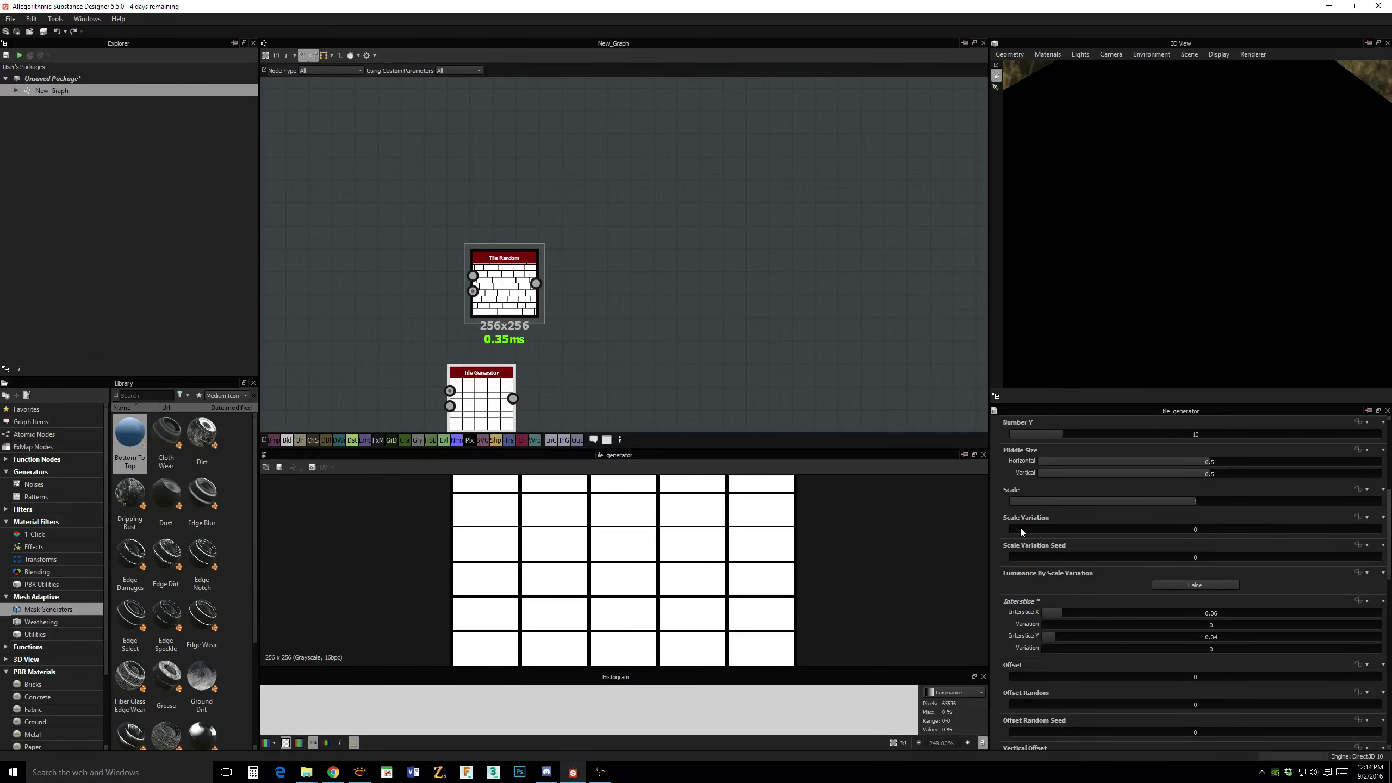
left_click_drag(1035, 529, 1032, 531)
scroll(1073, 582, "down", 3)
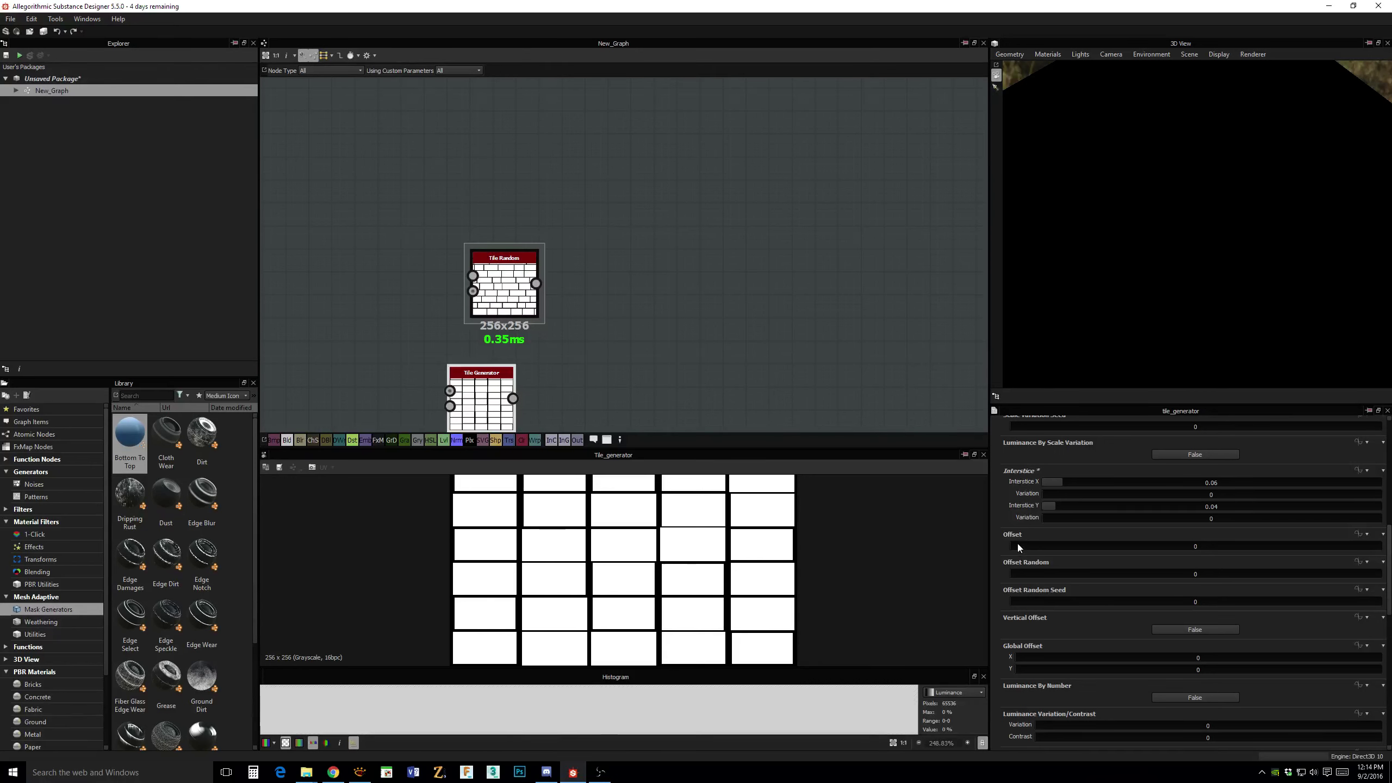
left_click_drag(1018, 545, 1059, 547)
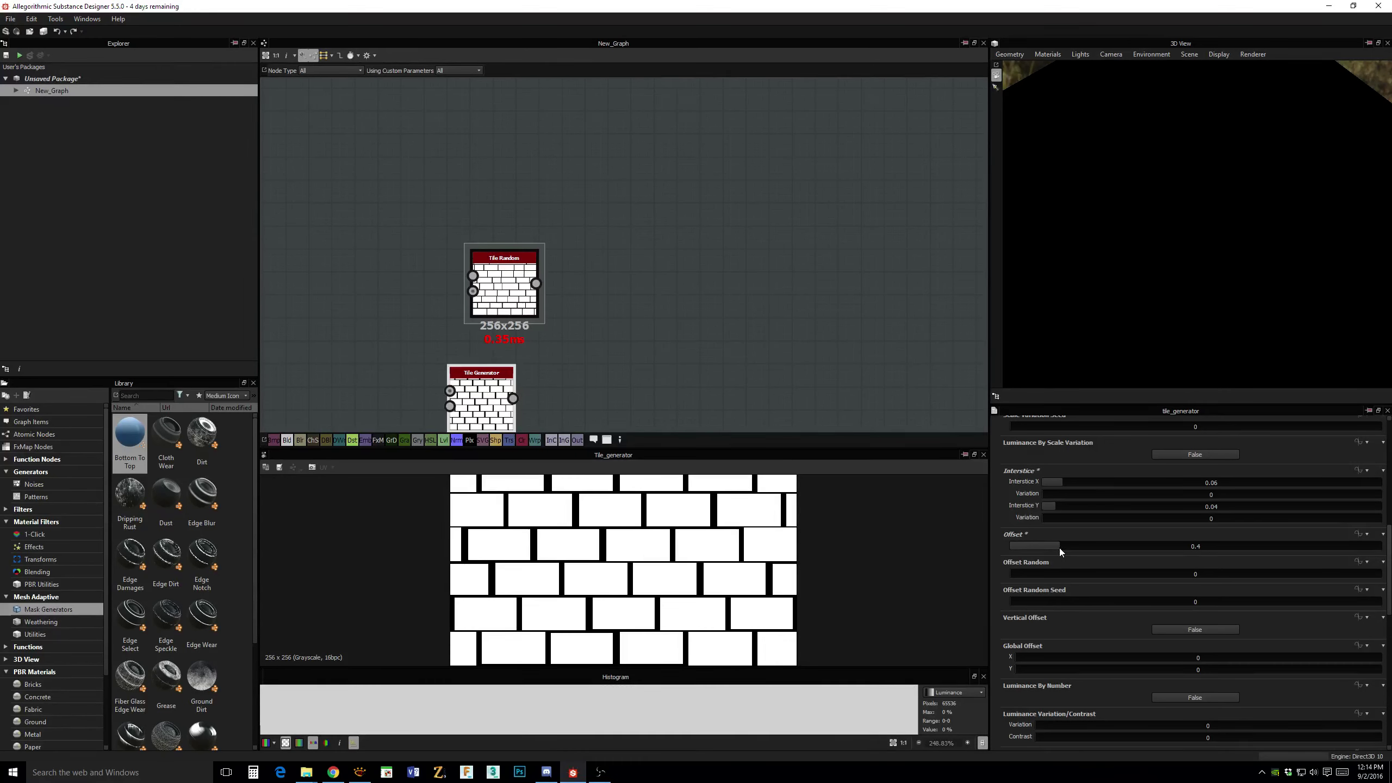
Set the Tile Generator's Offset Random to 0.22 and review its remaining parameters.
left_click_drag(1037, 573, 1092, 576)
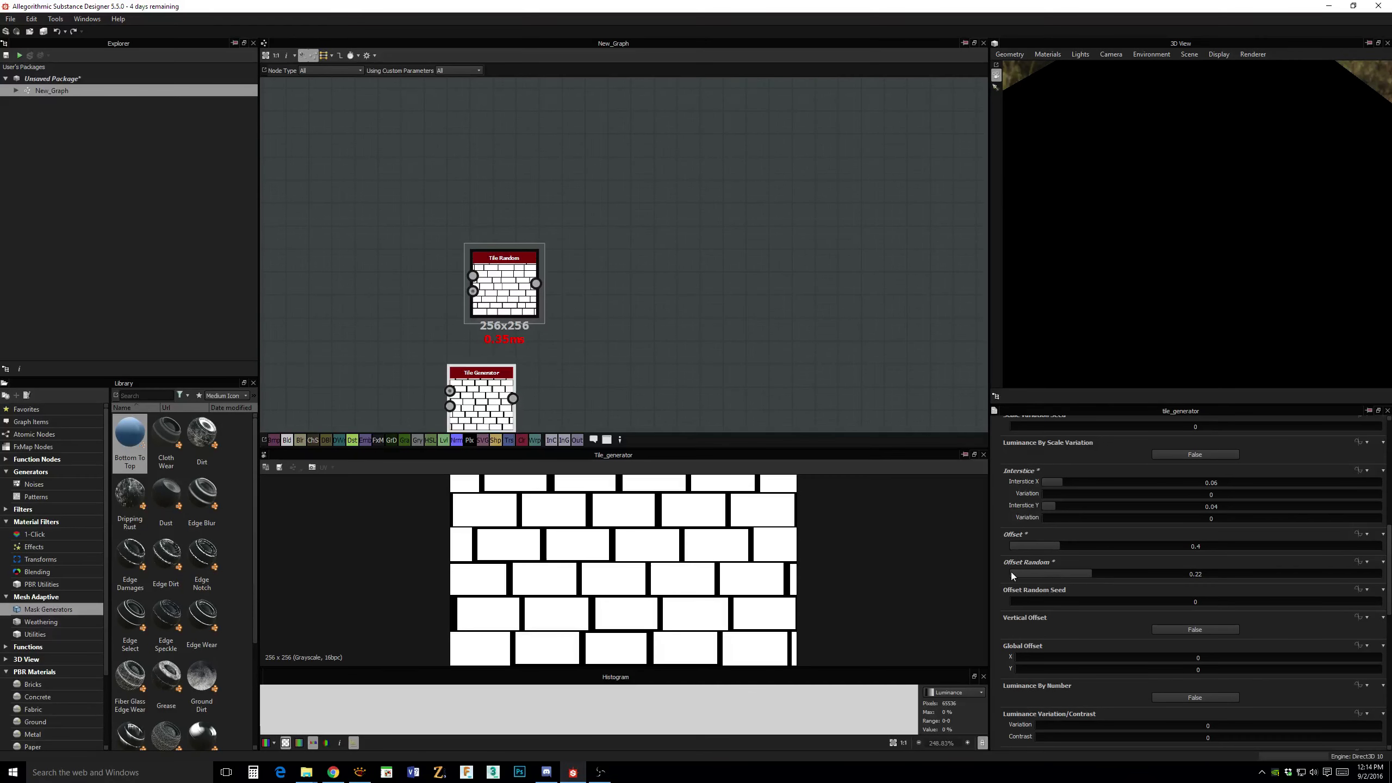
scroll(868, 546, "up", 1)
scroll(868, 547, "down", 3)
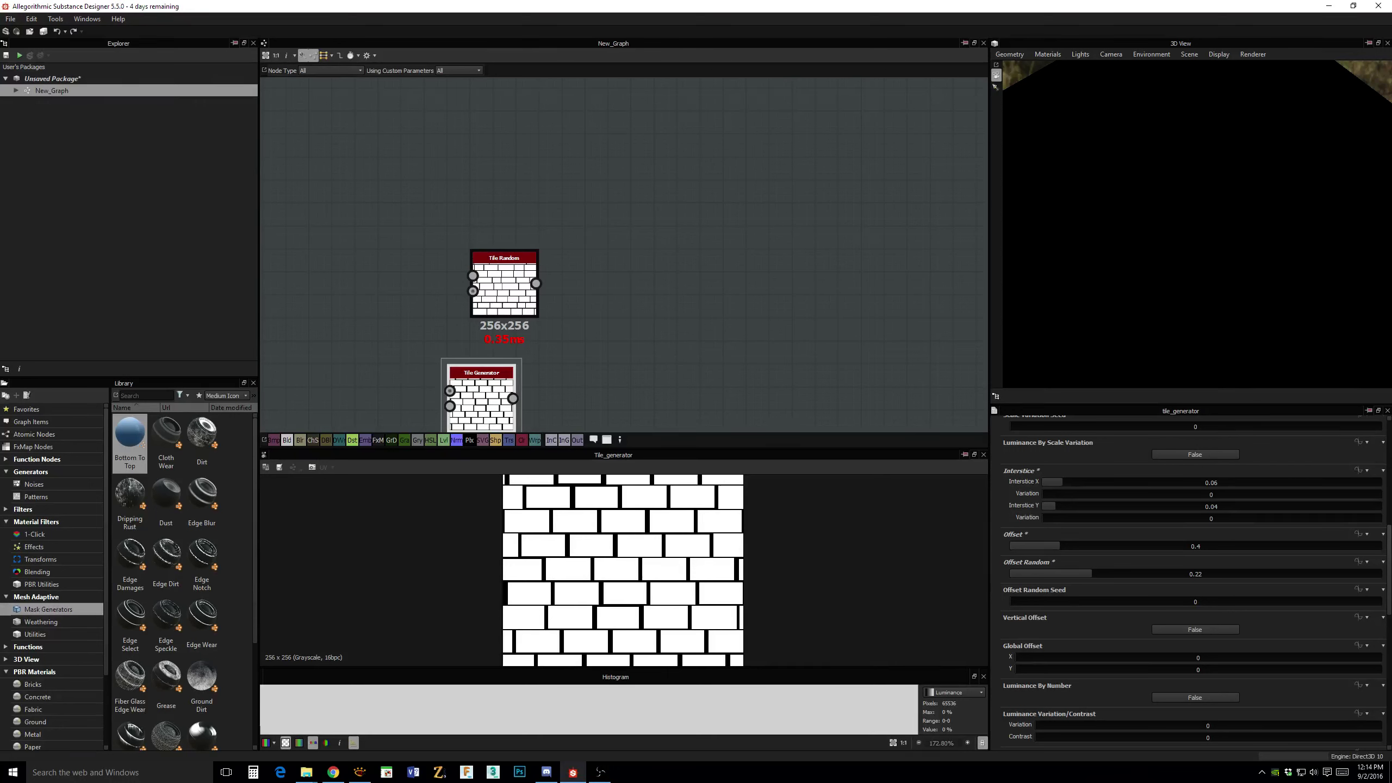
scroll(1092, 623, "down", 5)
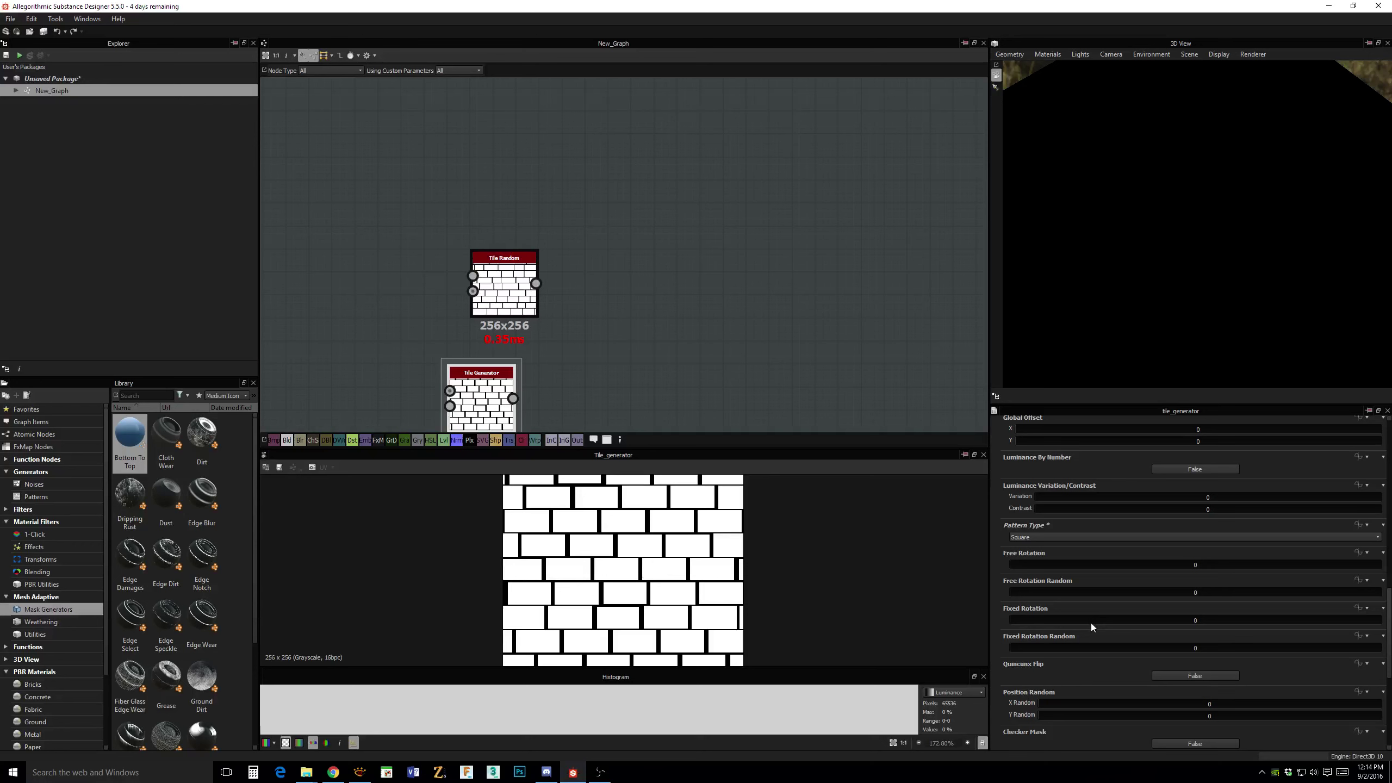
scroll(1093, 626, "down", 4)
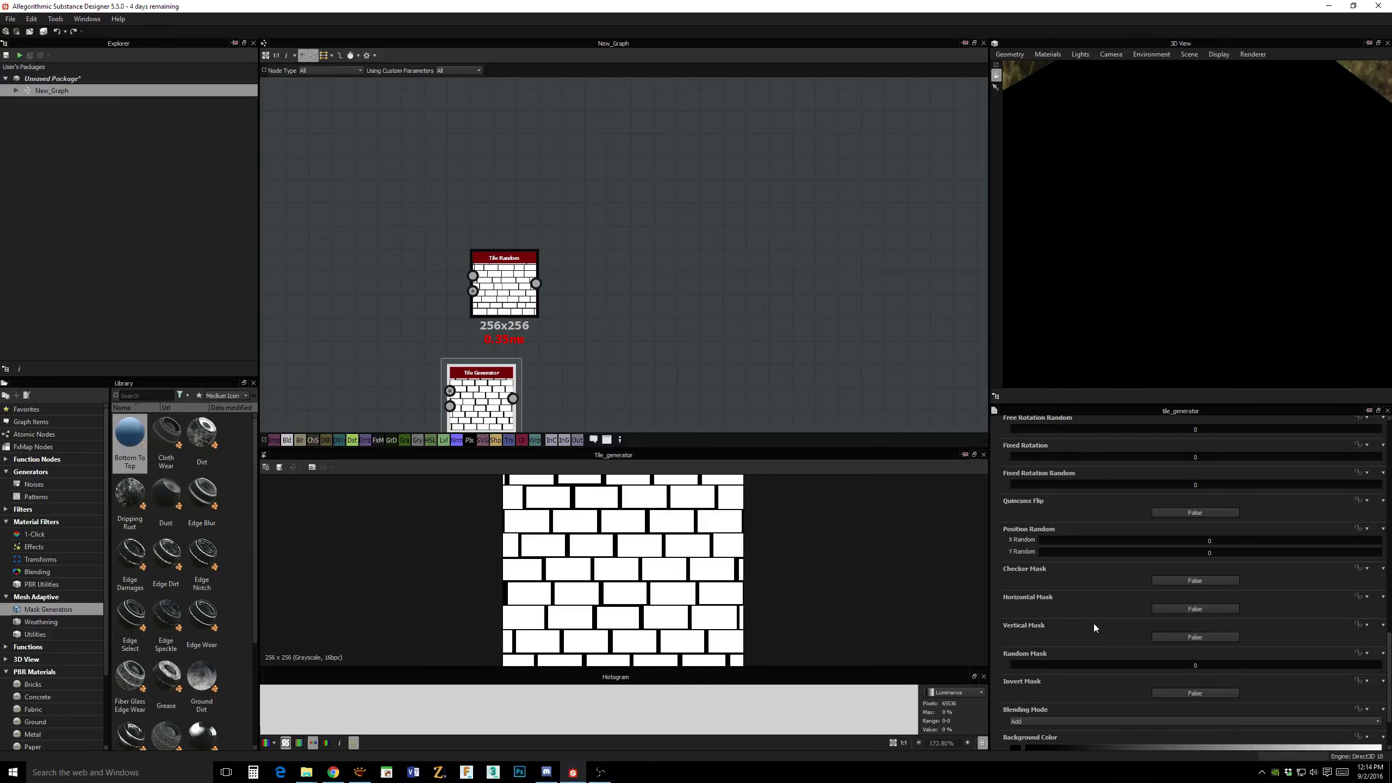
scroll(1094, 625, "down", 1)
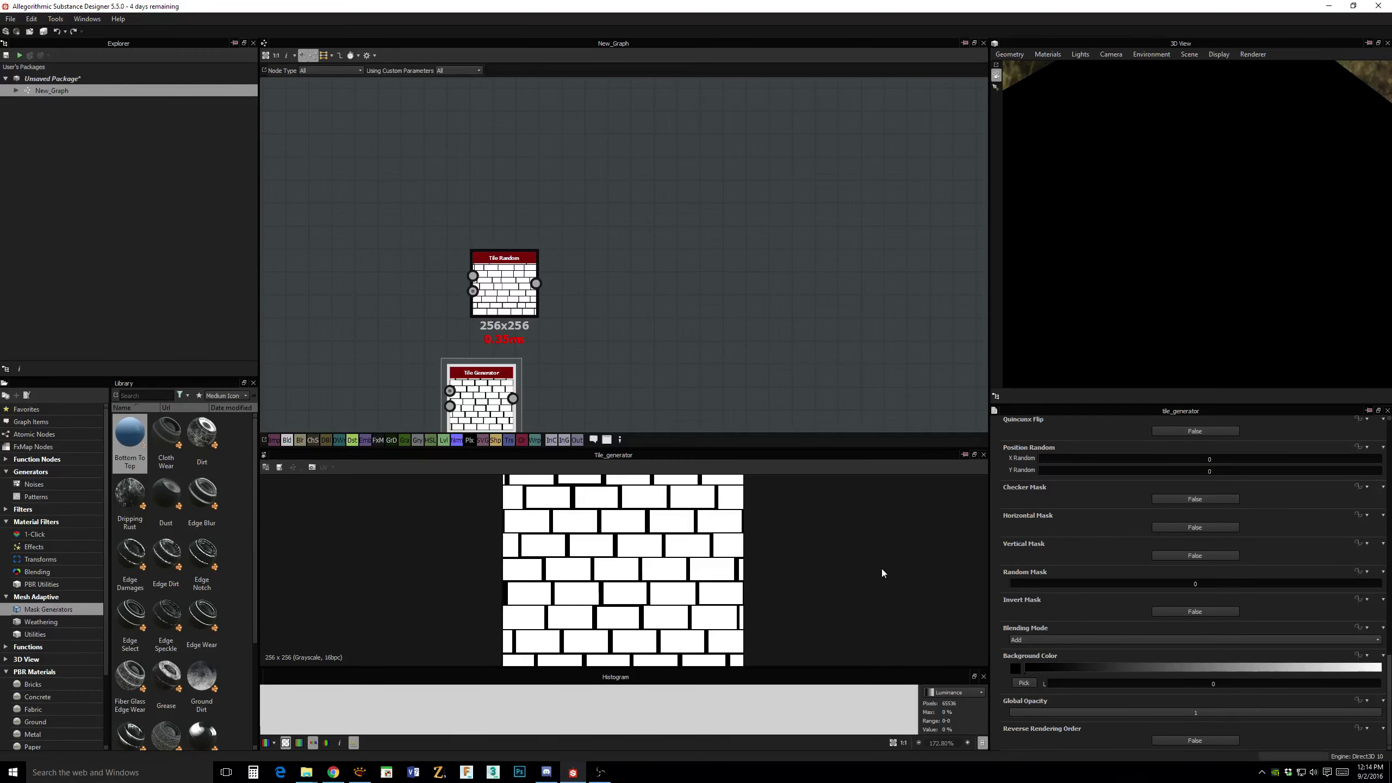
Try a Color Random of 0.11 on the Tile Random node, then restore it to 0.
middle_click_drag(609, 349, 609, 277)
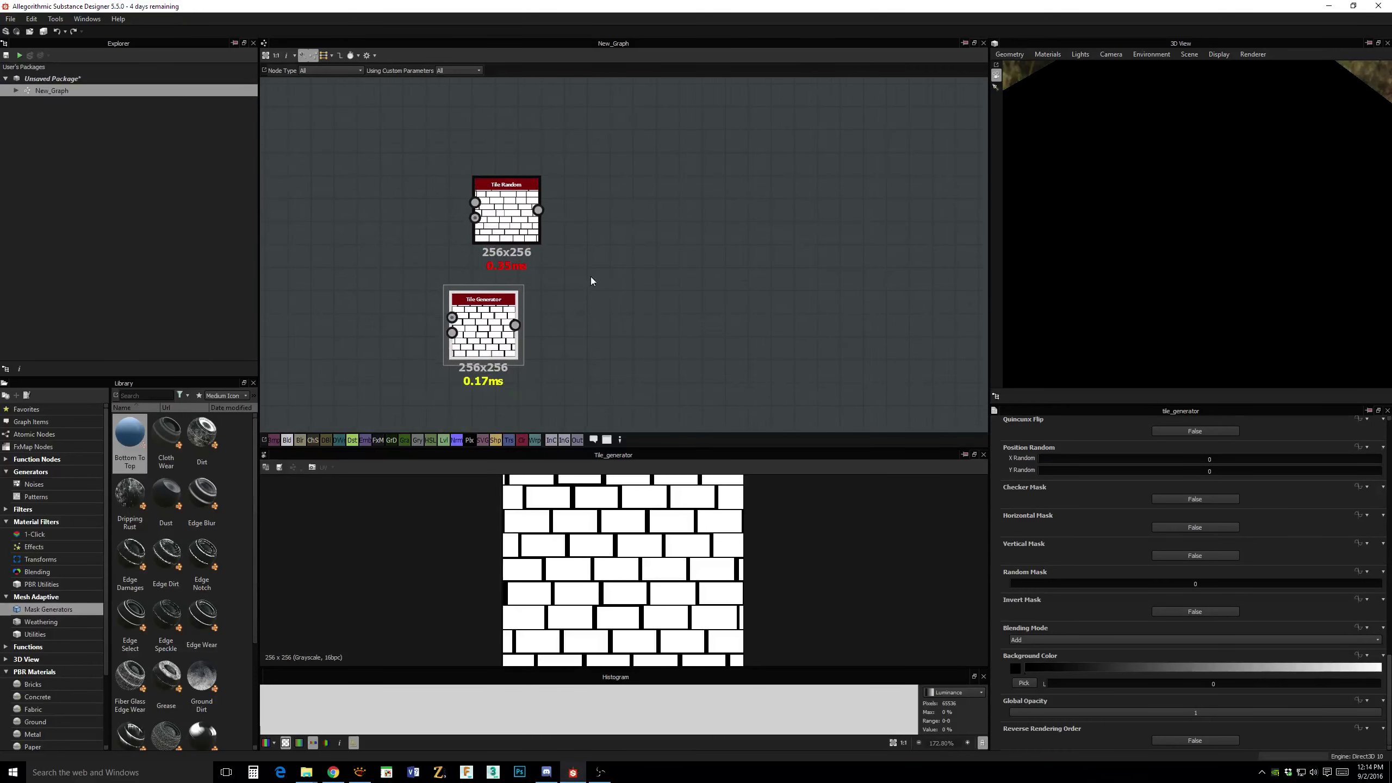
left_click(496, 203)
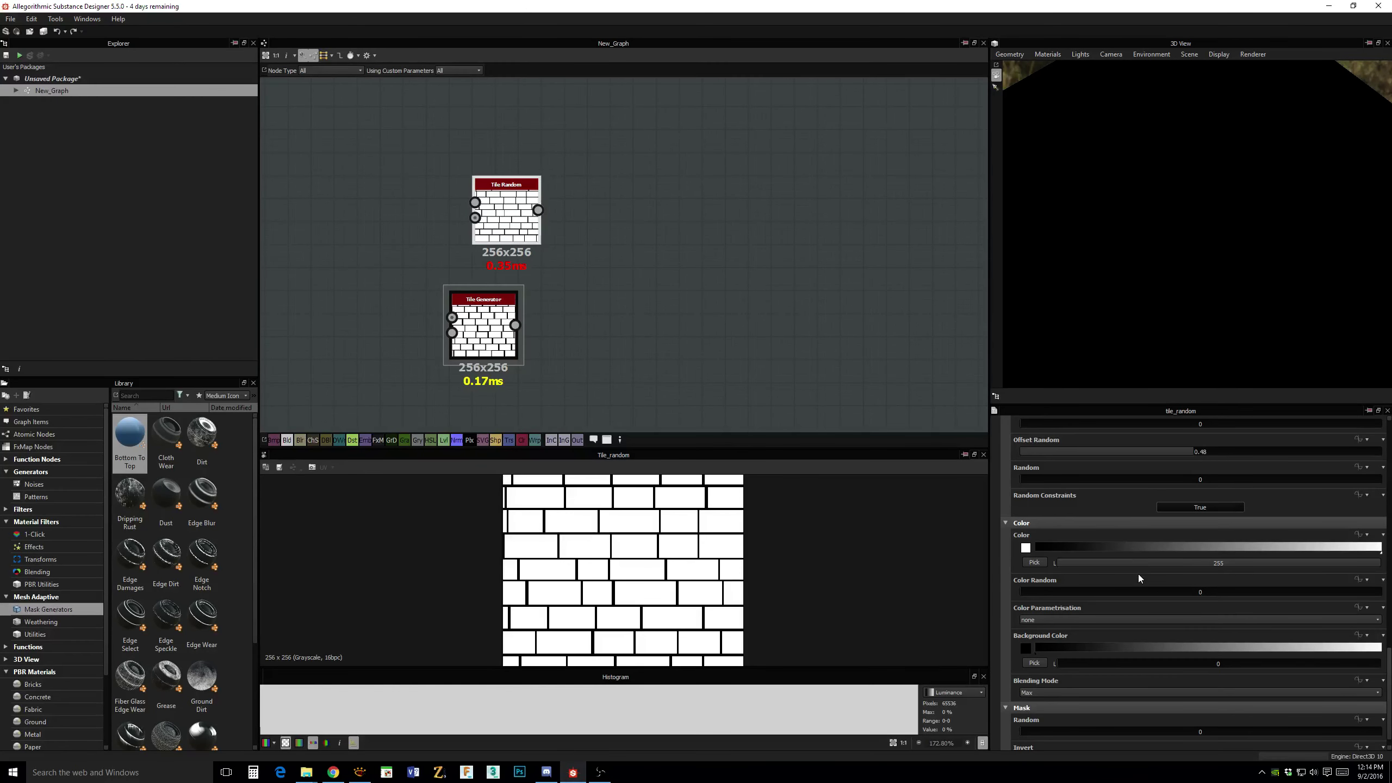
mouse_move(1034, 592)
left_mouse_down()
mouse_move(1179, 592)
mouse_move(1019, 591)
left_mouse_up()
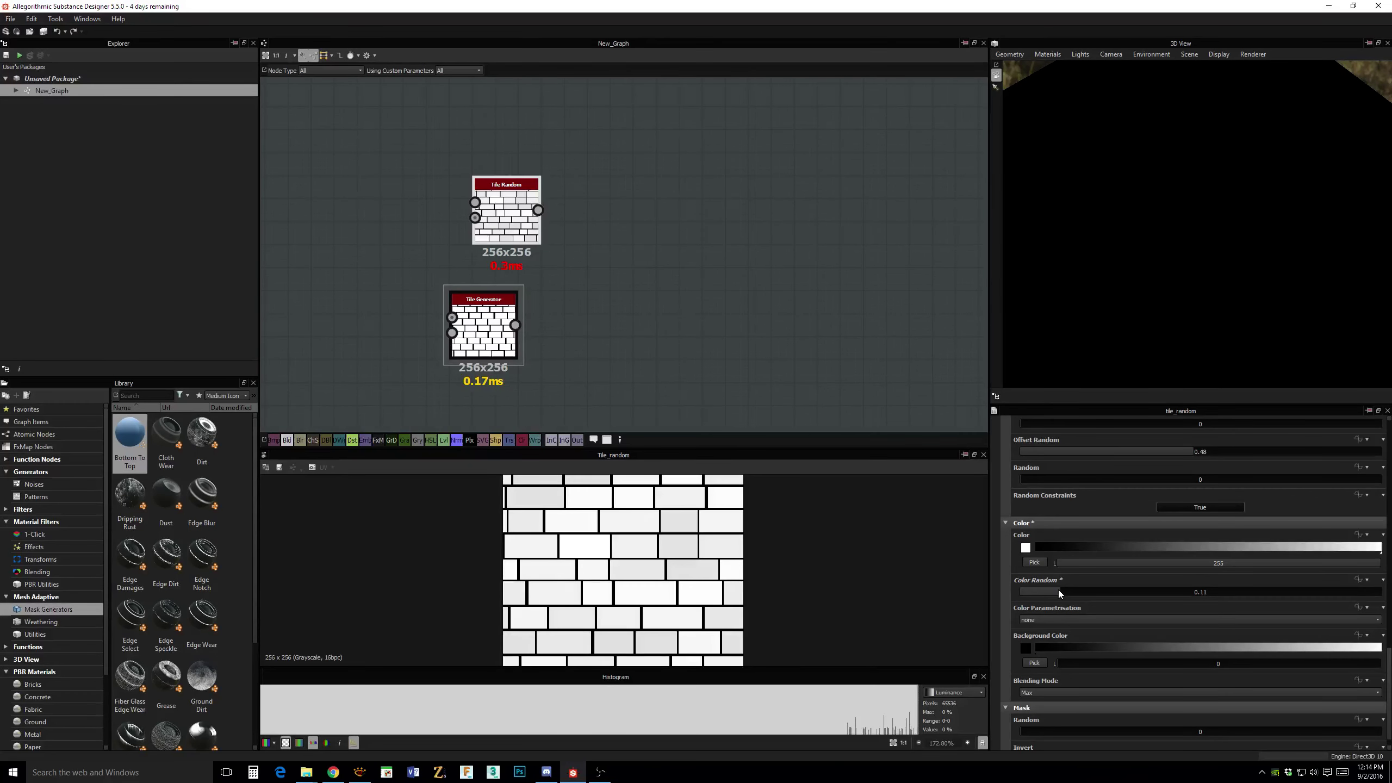
middle_click_drag(639, 250, 662, 278)
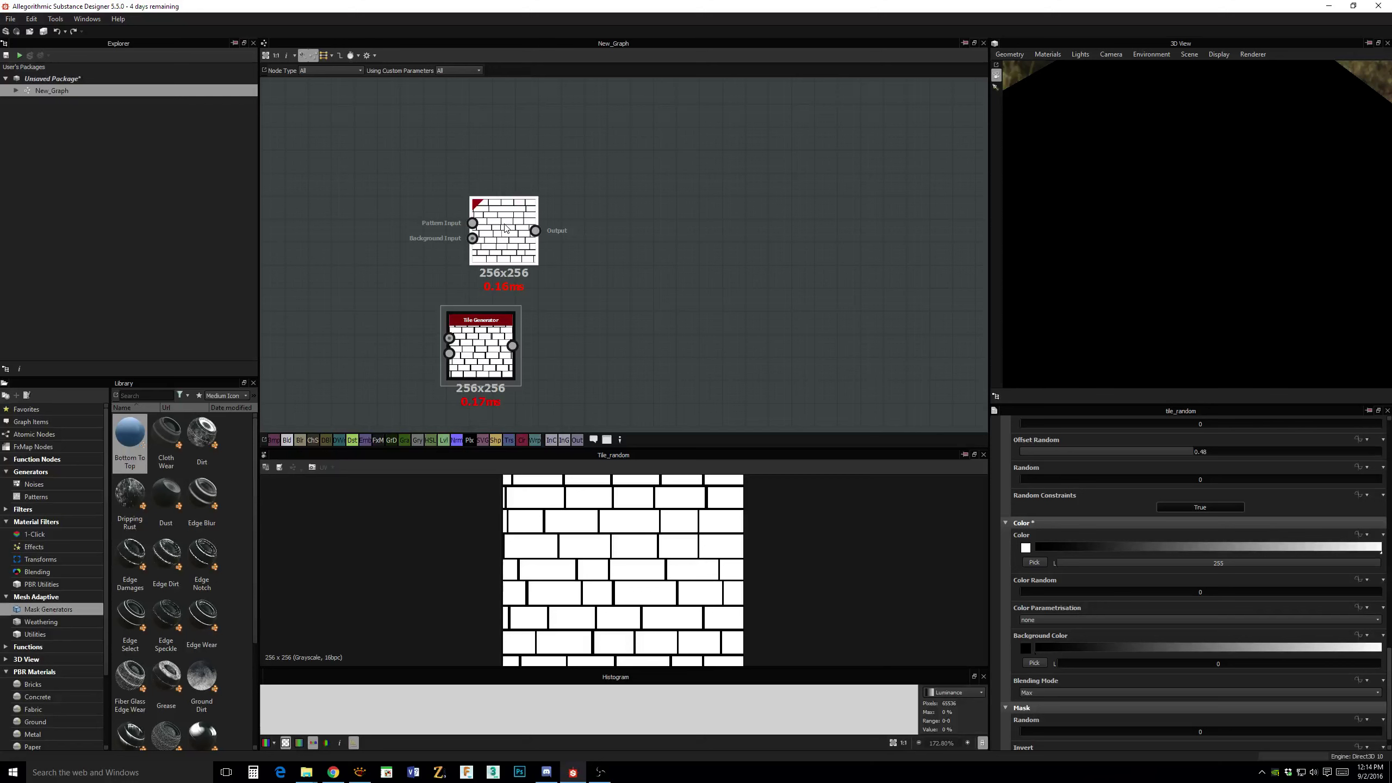
scroll(659, 280, "up", 2)
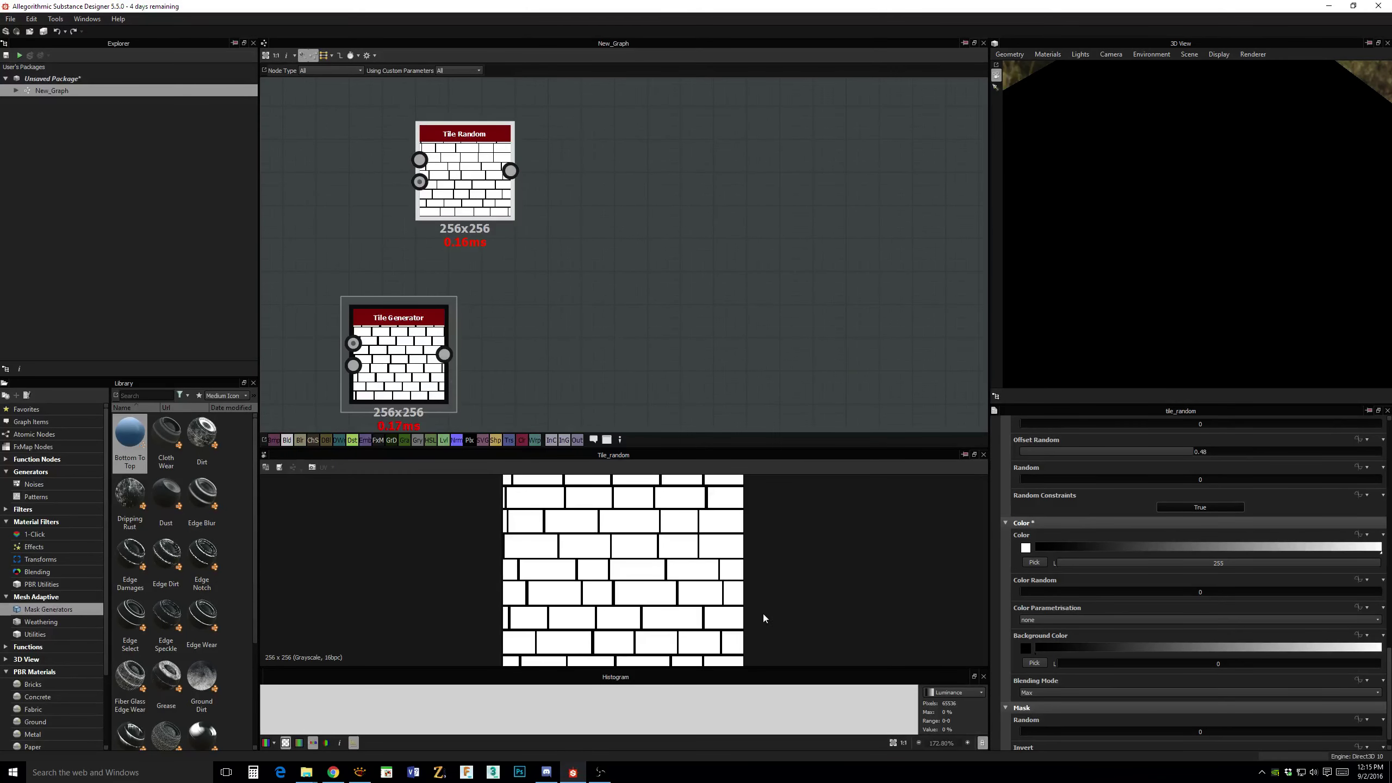
Switch to Photoshop and briefly check the stone blocks reference image.
left_click(573, 772)
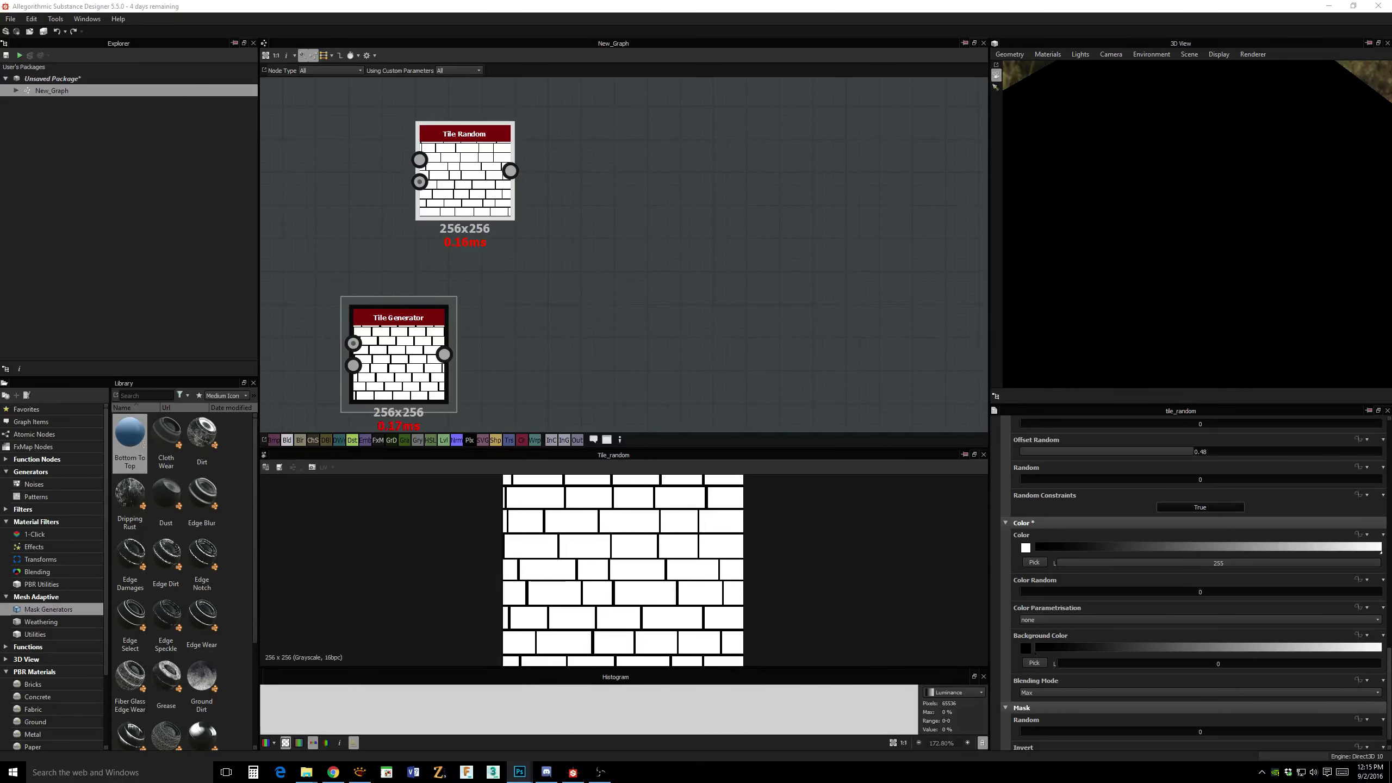
left_click_drag(1389, 148, 714, 131)
left_click_drag(714, 131, 1391, 127)
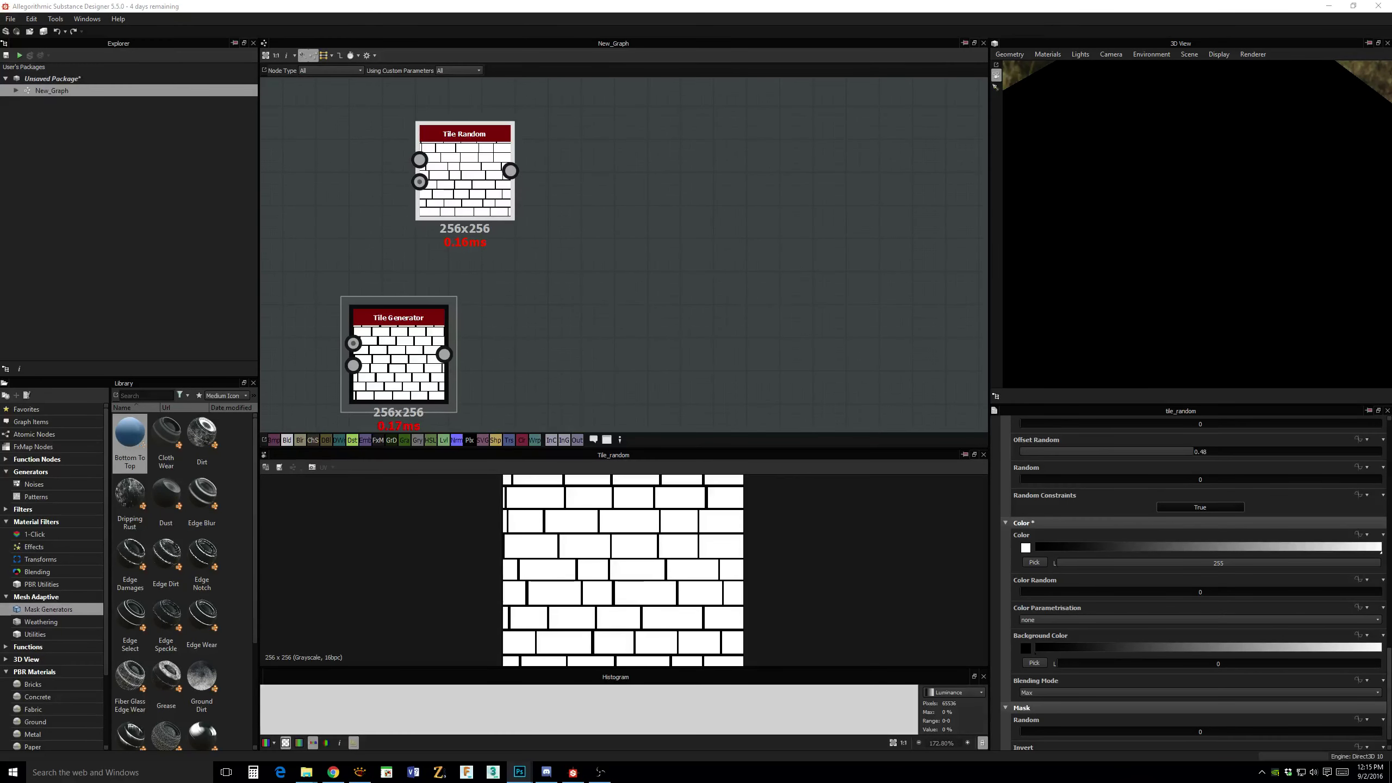
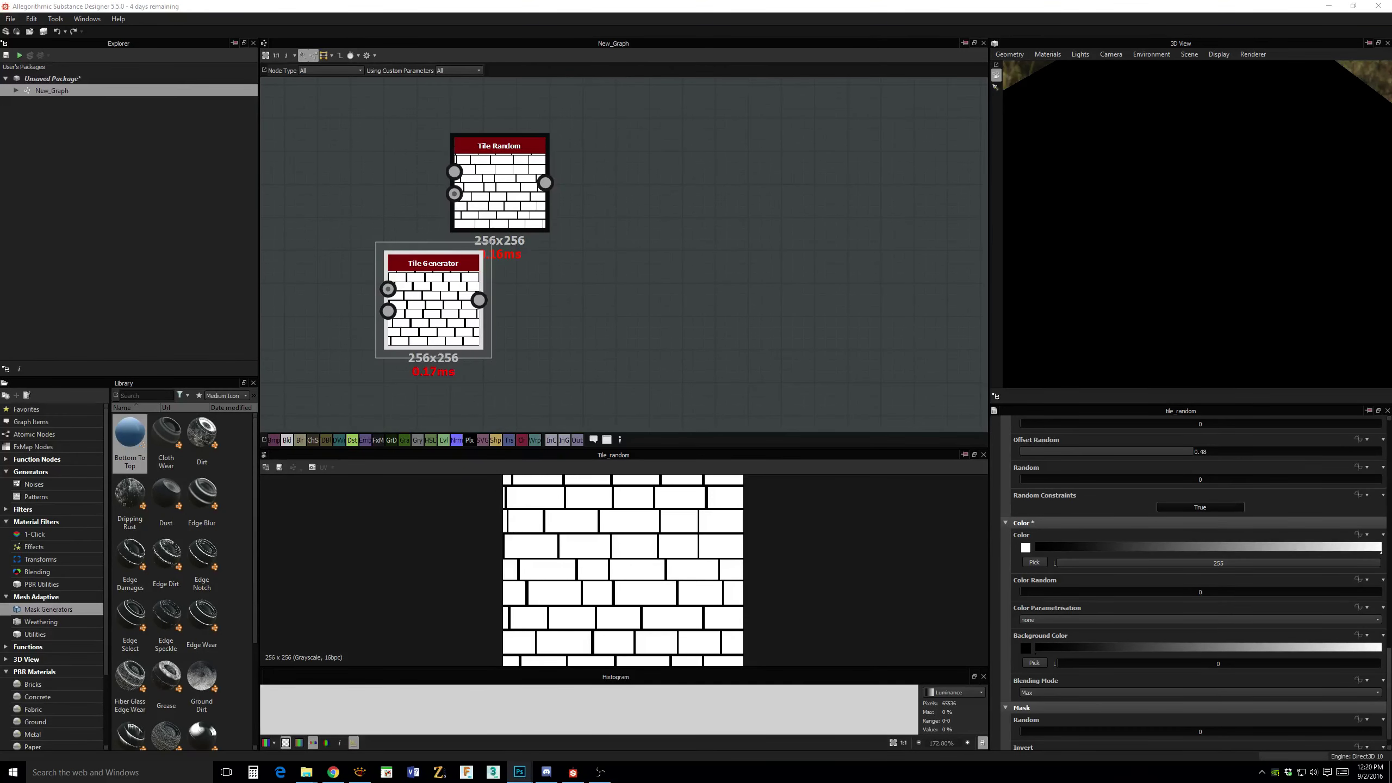
Bring the stone blocks reference over the graph, enlarge its window and examine the bricks' surface detail up close.
left_click_drag(879, 128, 658, 144)
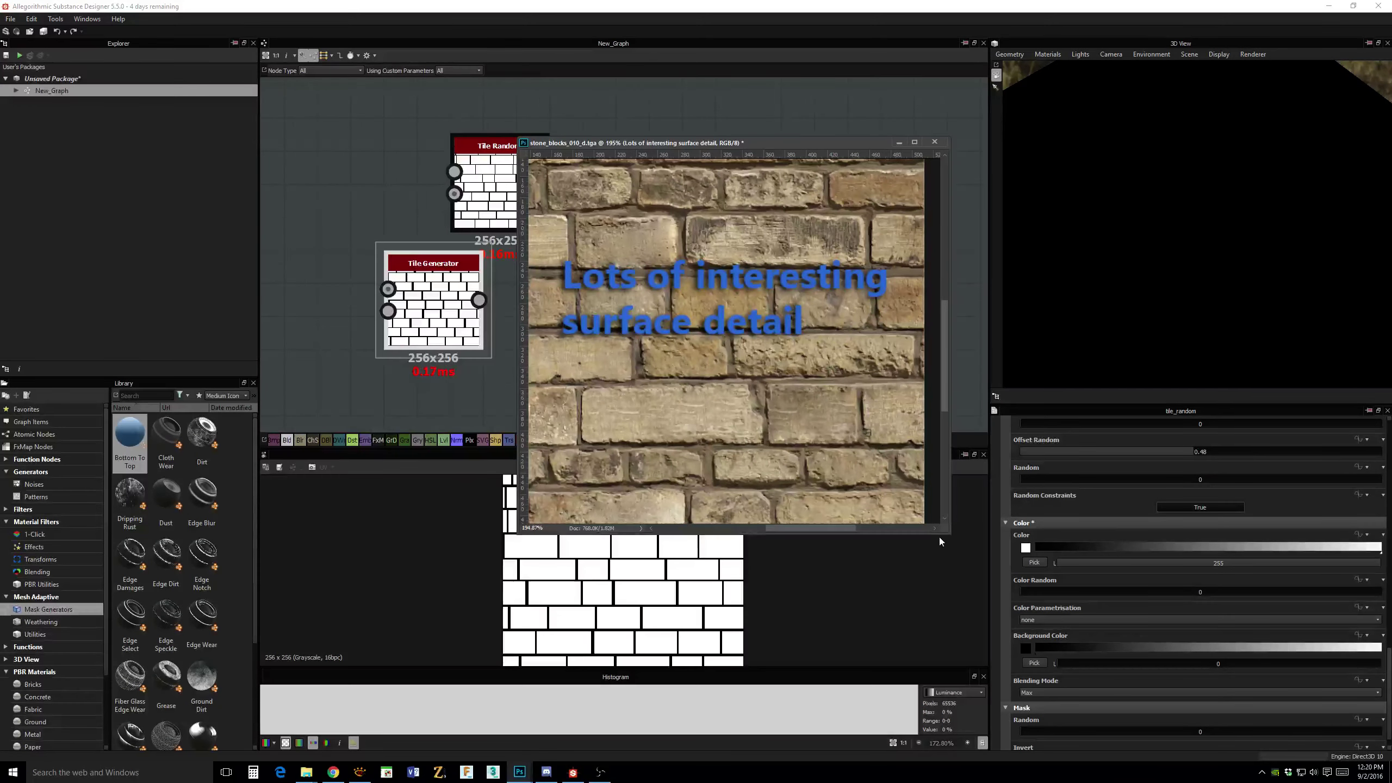
left_click_drag(945, 534, 1021, 582)
scroll(800, 385, "up", 3, "alt")
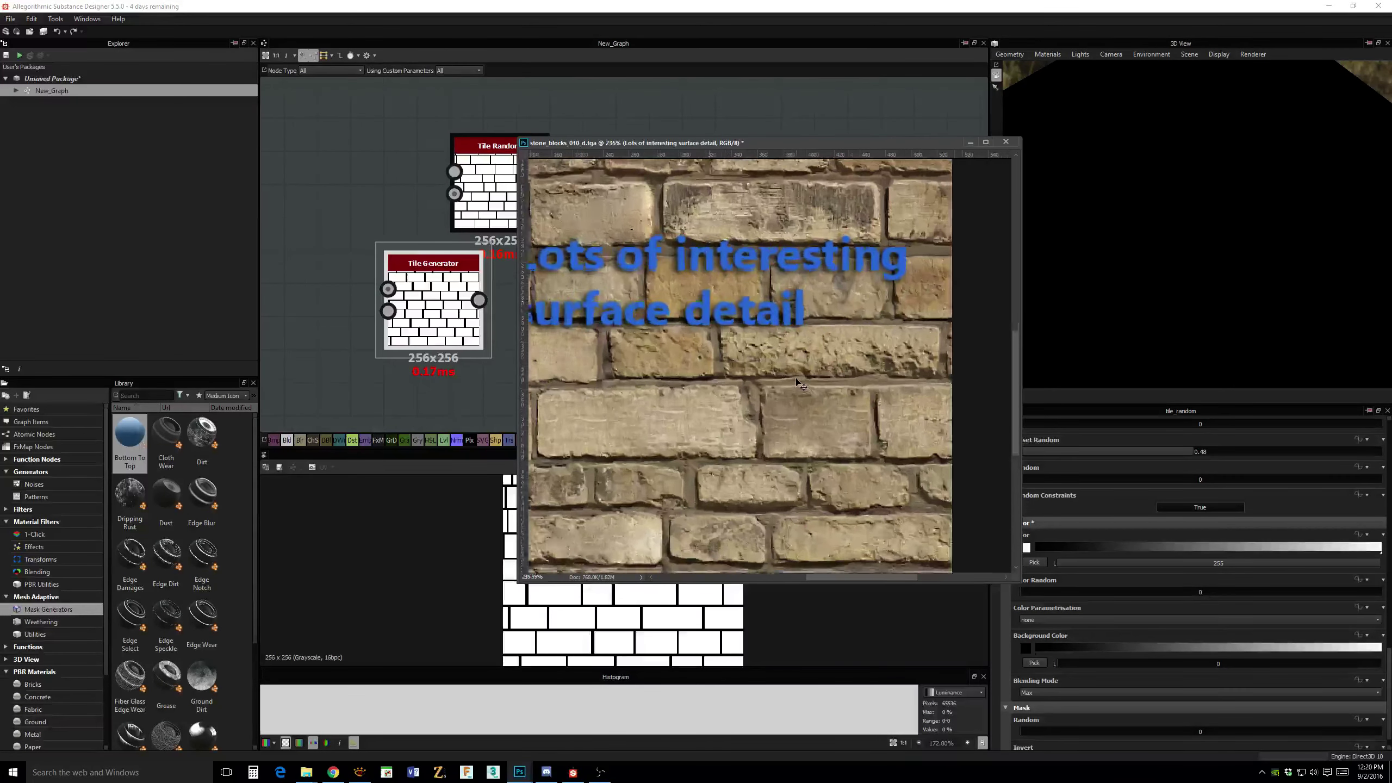
scroll(800, 385, "up", 2, "alt")
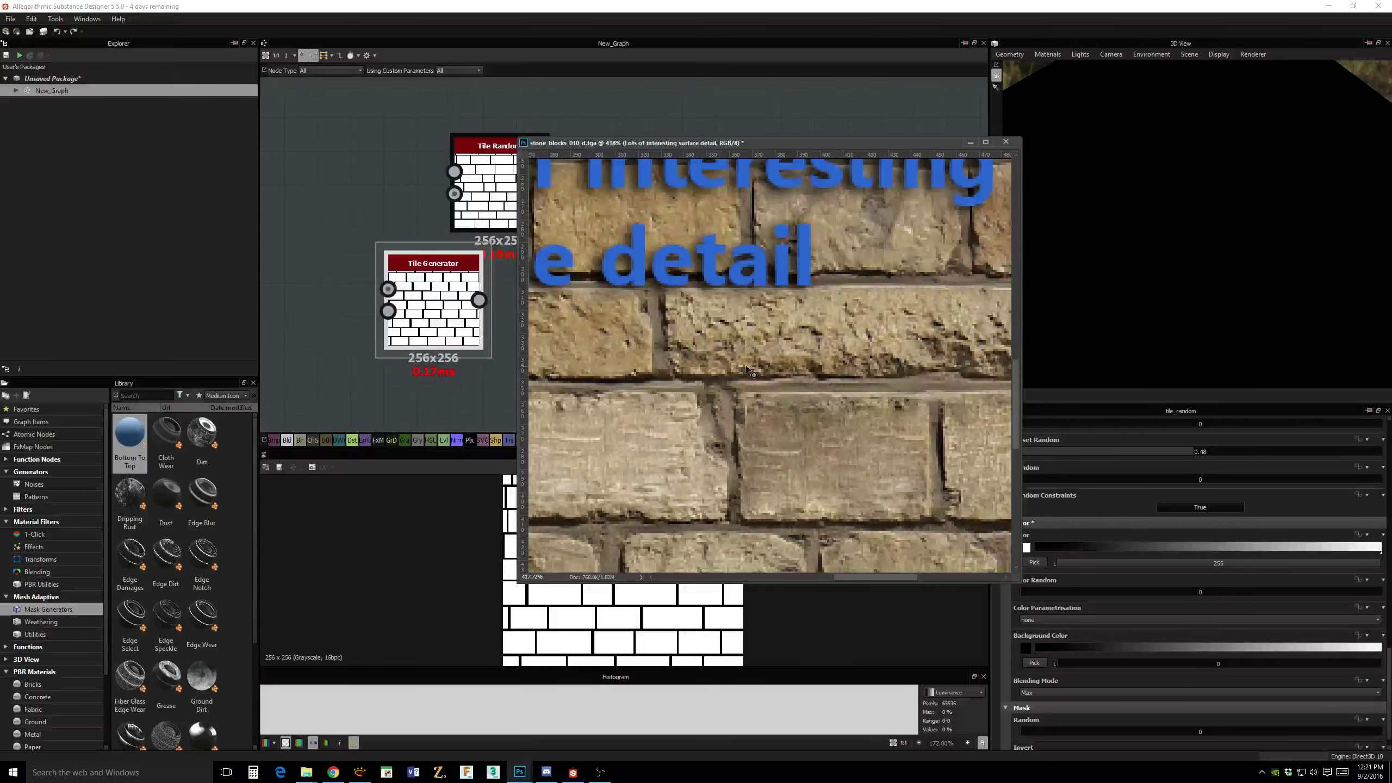
scroll(715, 372, "down", 5, "alt")
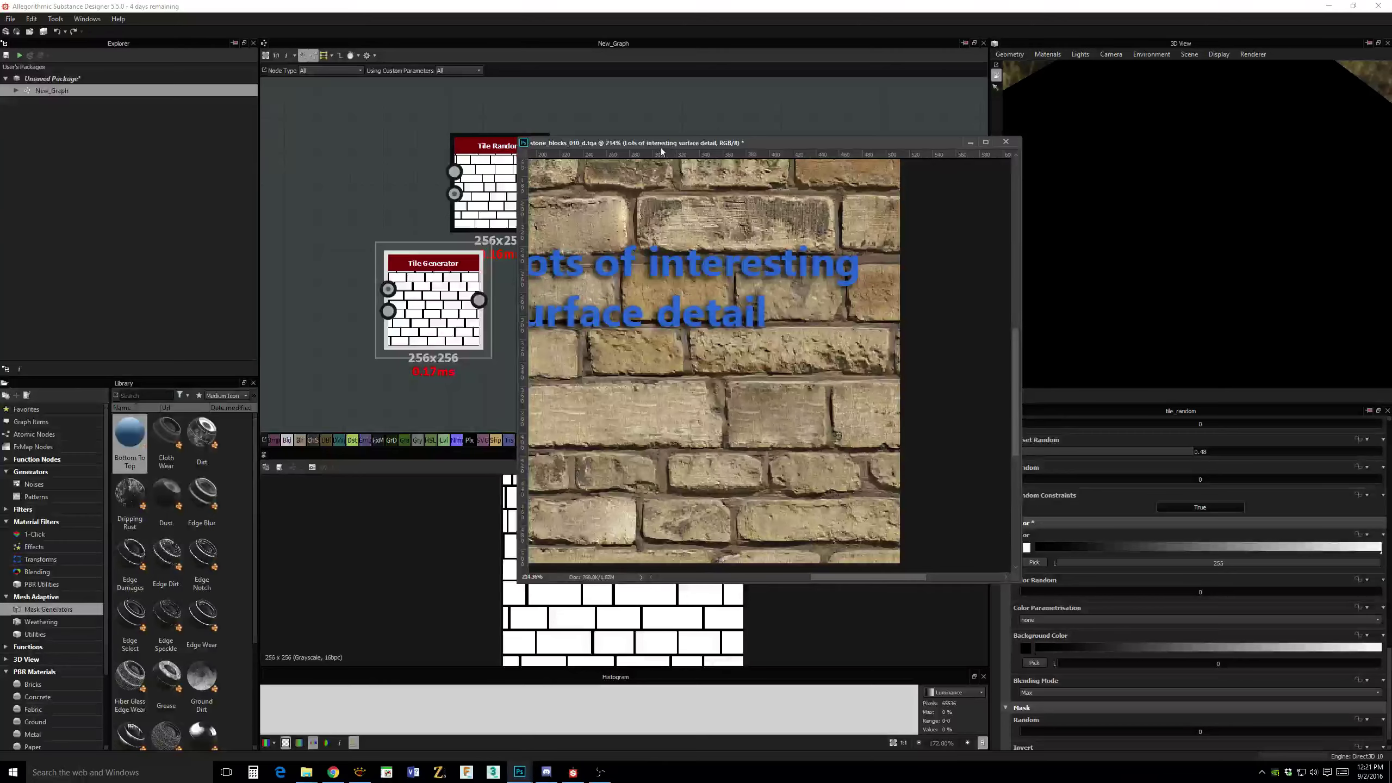
left_click_drag(664, 143, 495, 122)
left_click_drag(854, 559, 1026, 600)
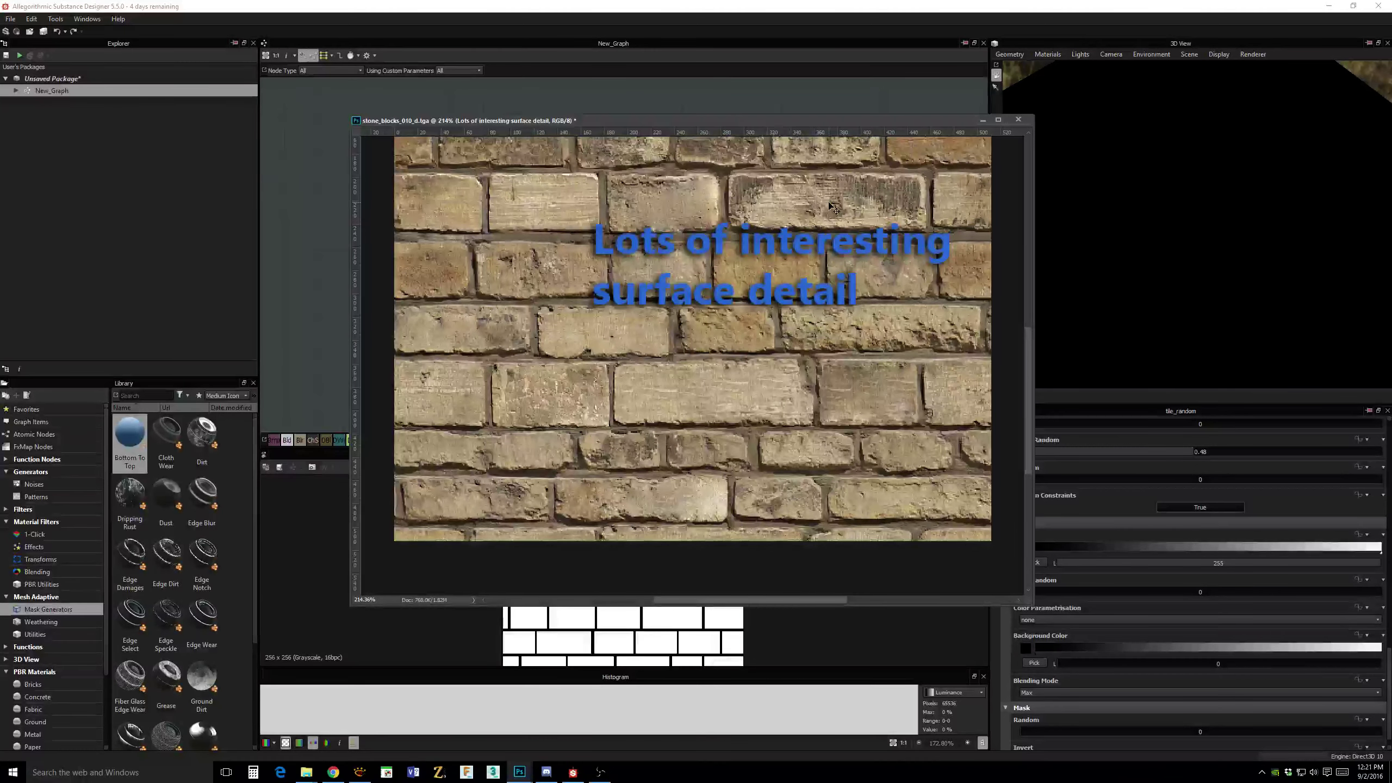
Move the "Lots of interesting surface detail" text down the reference image and examine the uncovered bricks.
left_click_drag(830, 244, 703, 368)
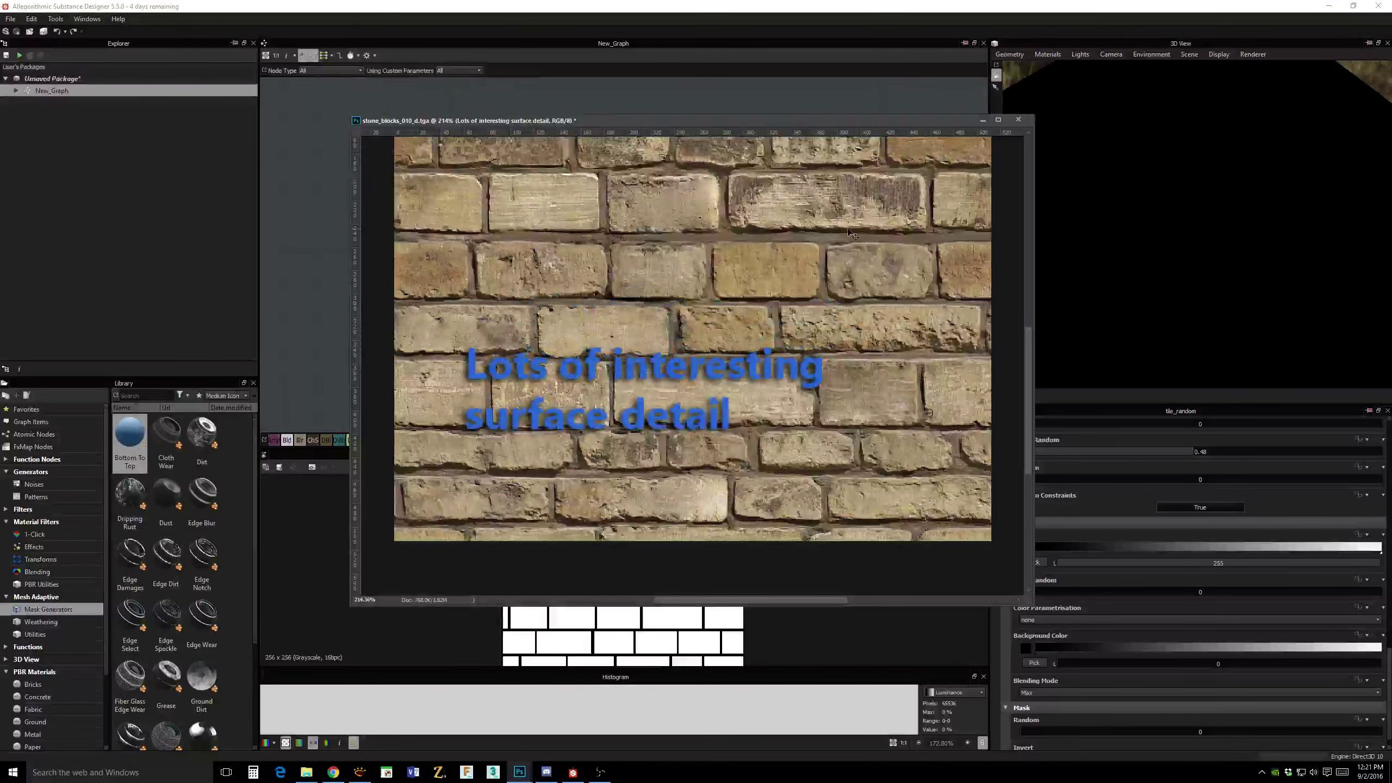
scroll(848, 206, "up", 3, "alt")
scroll(848, 206, "up", 2, "alt")
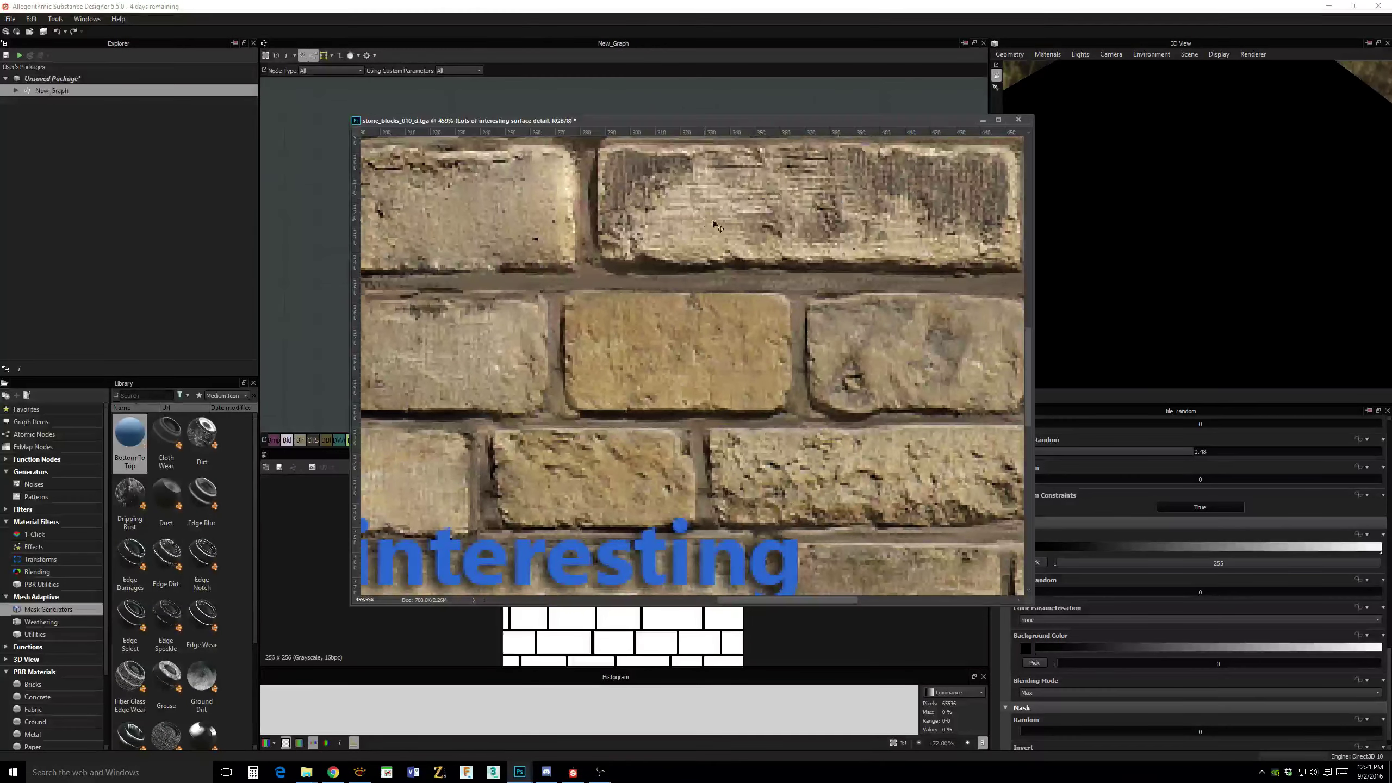
scroll(785, 398, "down", 4, "alt")
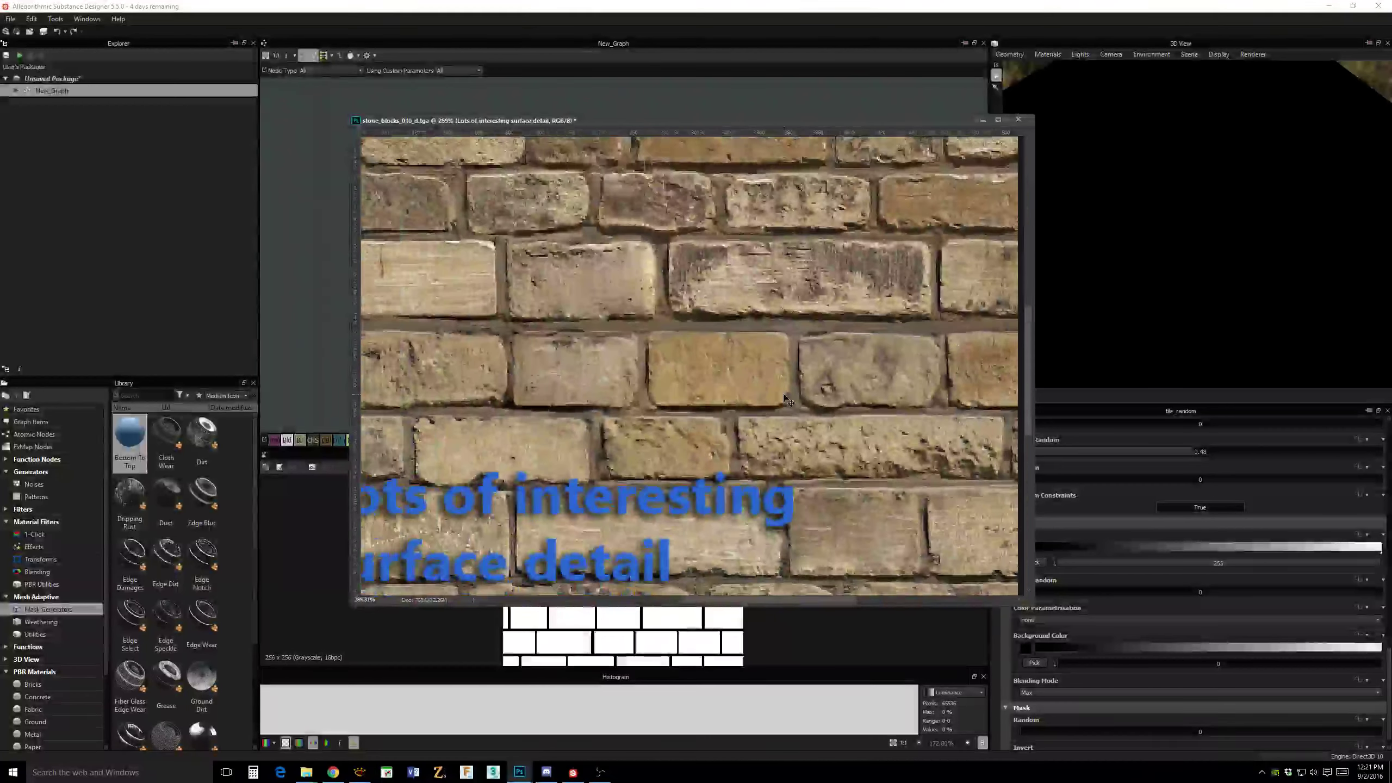
scroll(685, 350, "down", 1, "alt")
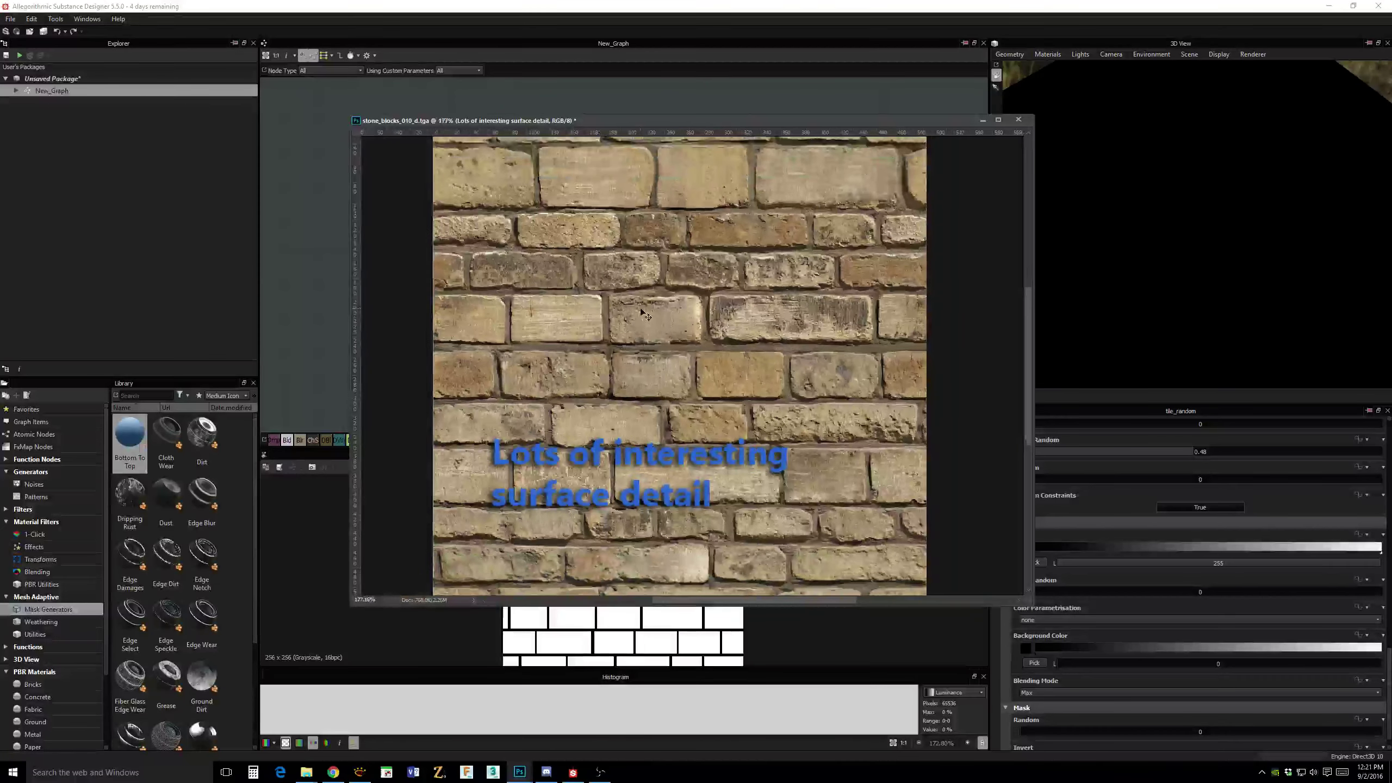
Move the text back up the reference image, examine more bricks and clear the reference window off the graph.
left_click_drag(638, 444, 620, 286)
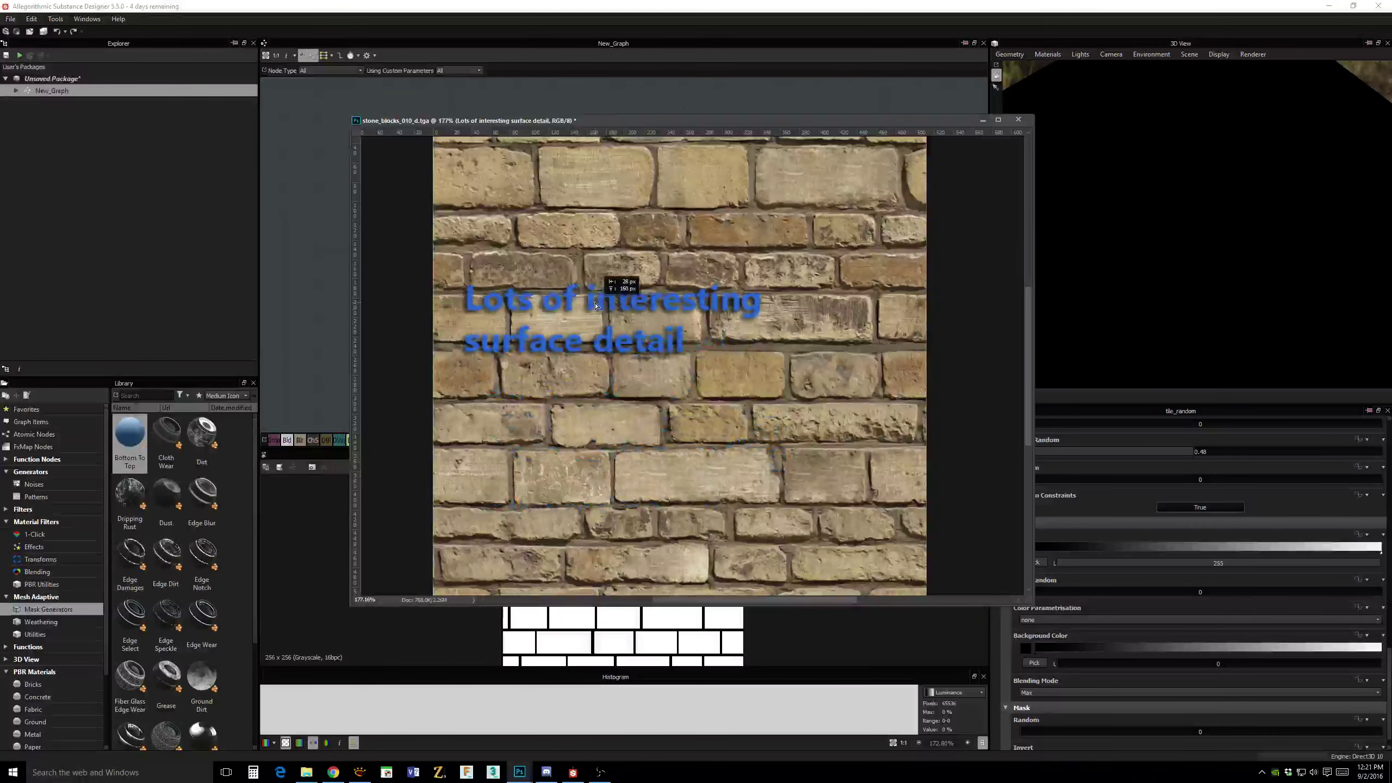
scroll(531, 249, "up", 1, "alt")
scroll(529, 248, "up", 3, "alt")
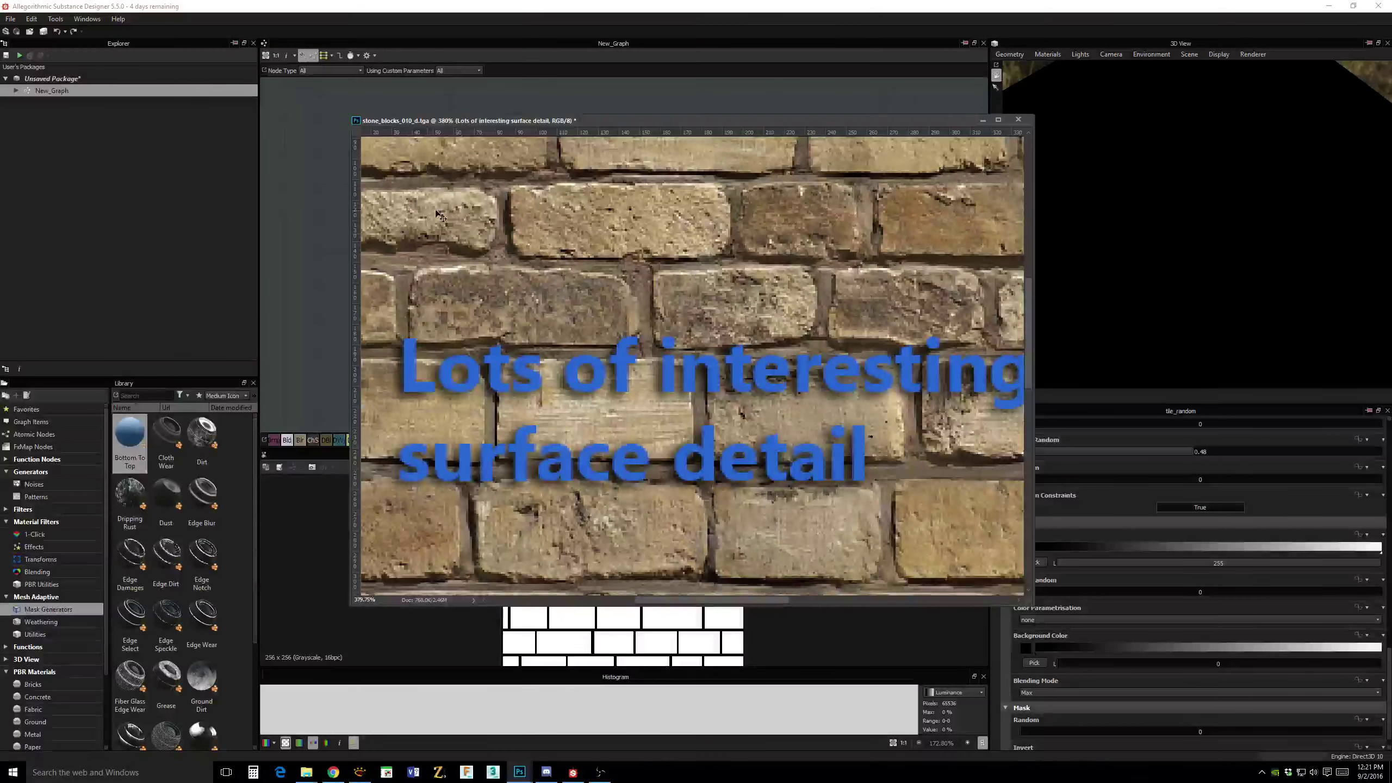
scroll(701, 275, "down", 4, "alt")
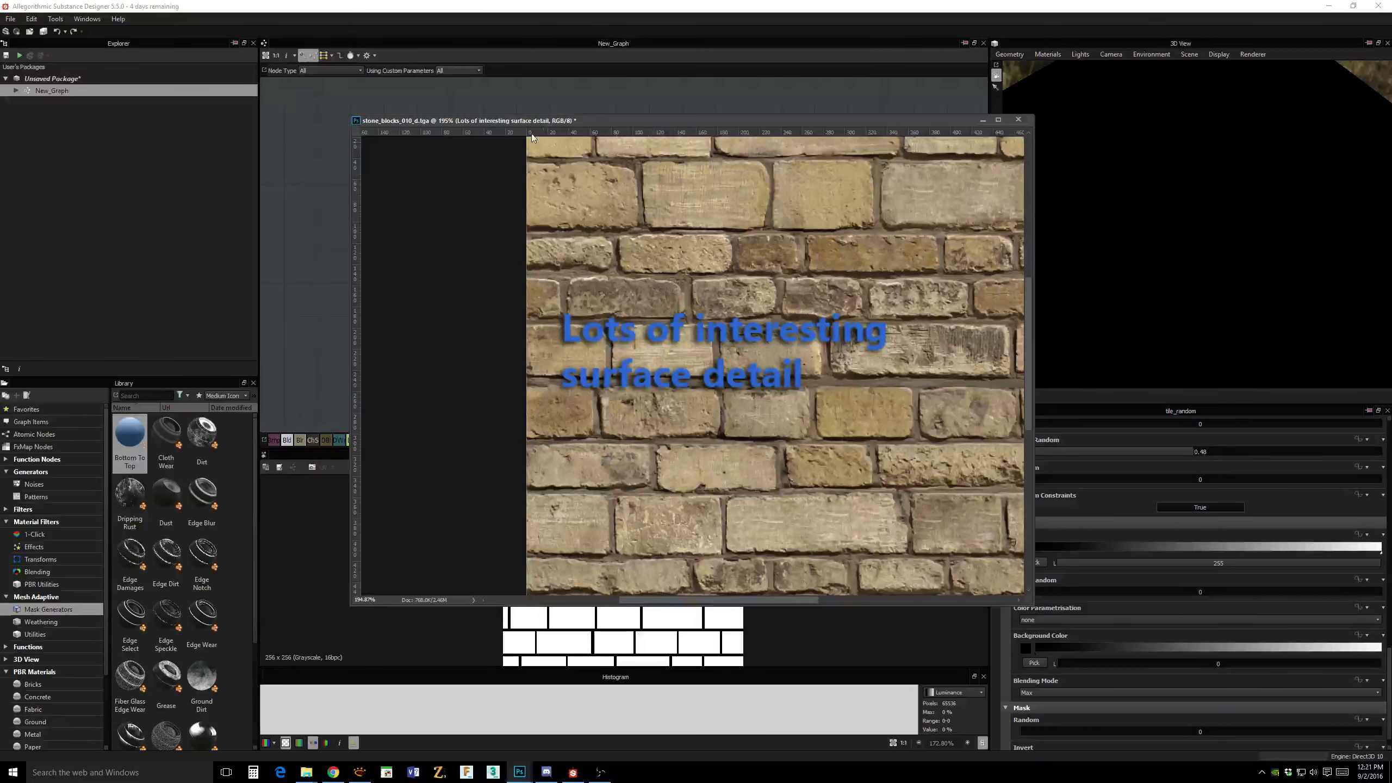
left_click_drag(515, 122, 1391, 129)
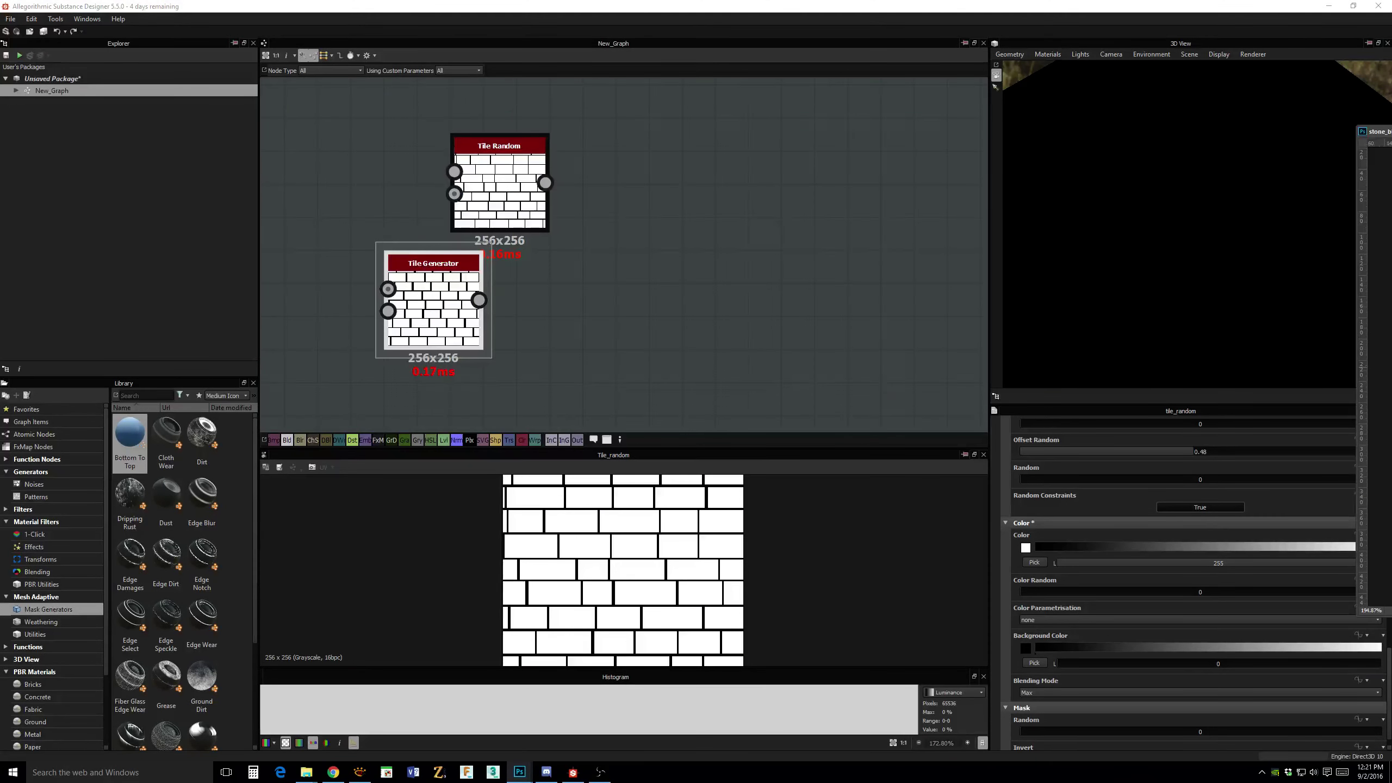
Examine the stone blocks reference for scuffs and divots, move it aside and return to Substance Designer.
key("alt+Tab")
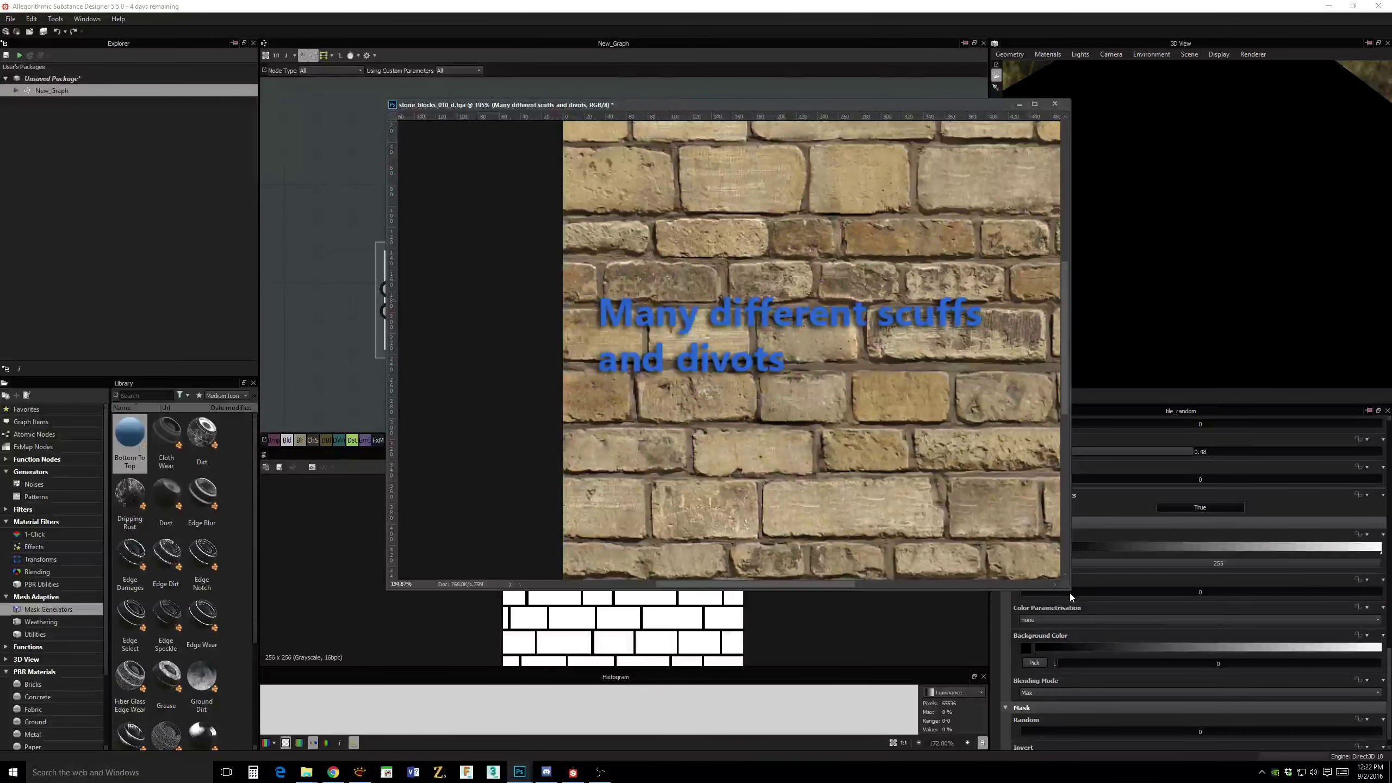
left_click_drag(822, 583, 894, 593)
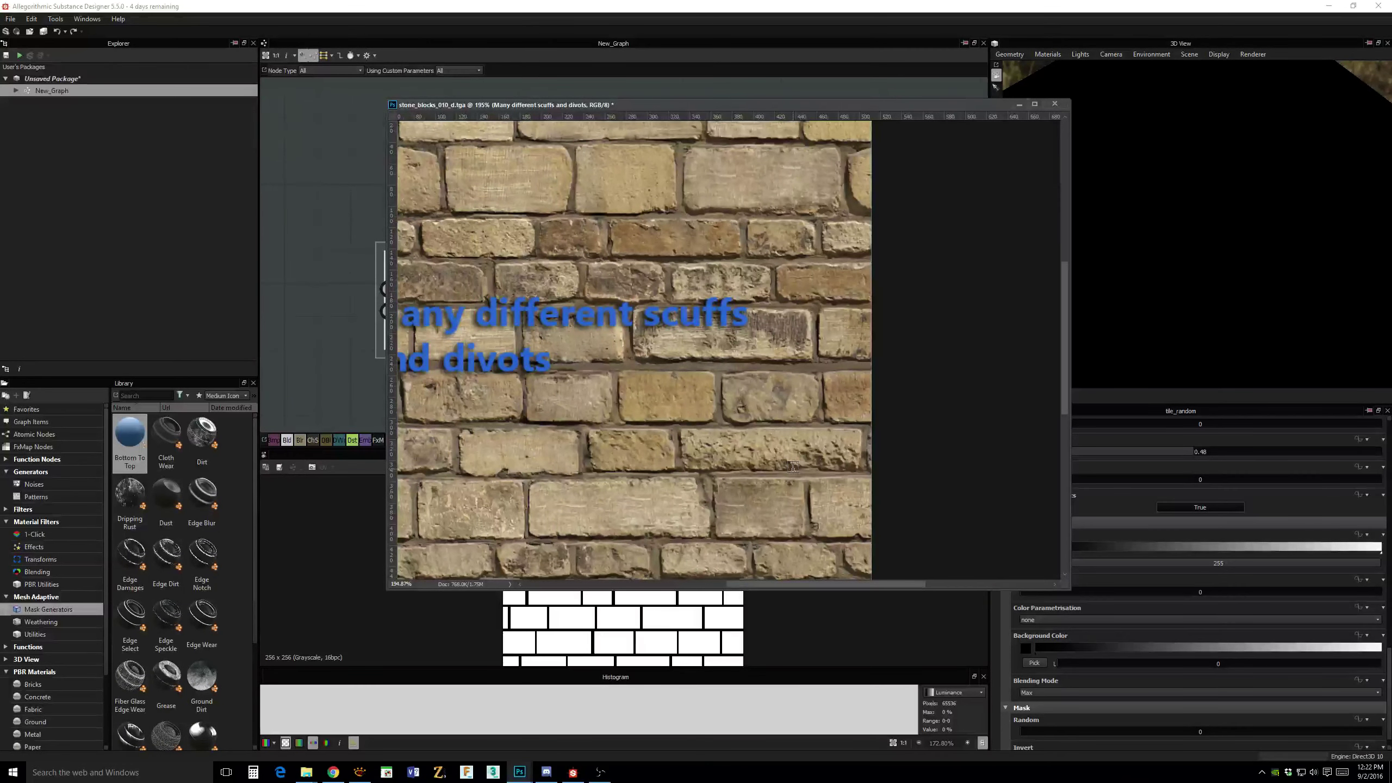
scroll(792, 466, "down", 2, "alt")
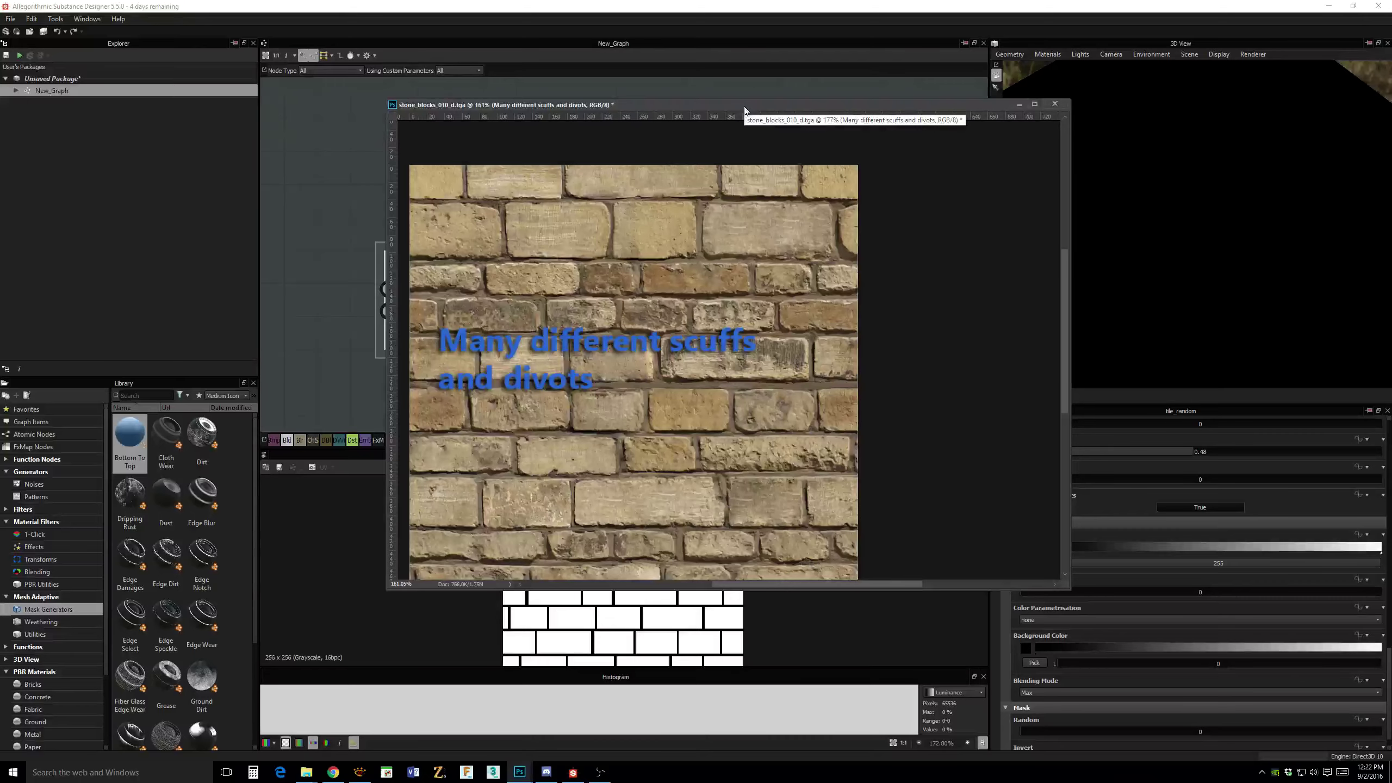
left_click_drag(744, 107, 1391, 43)
key("alt+Tab")
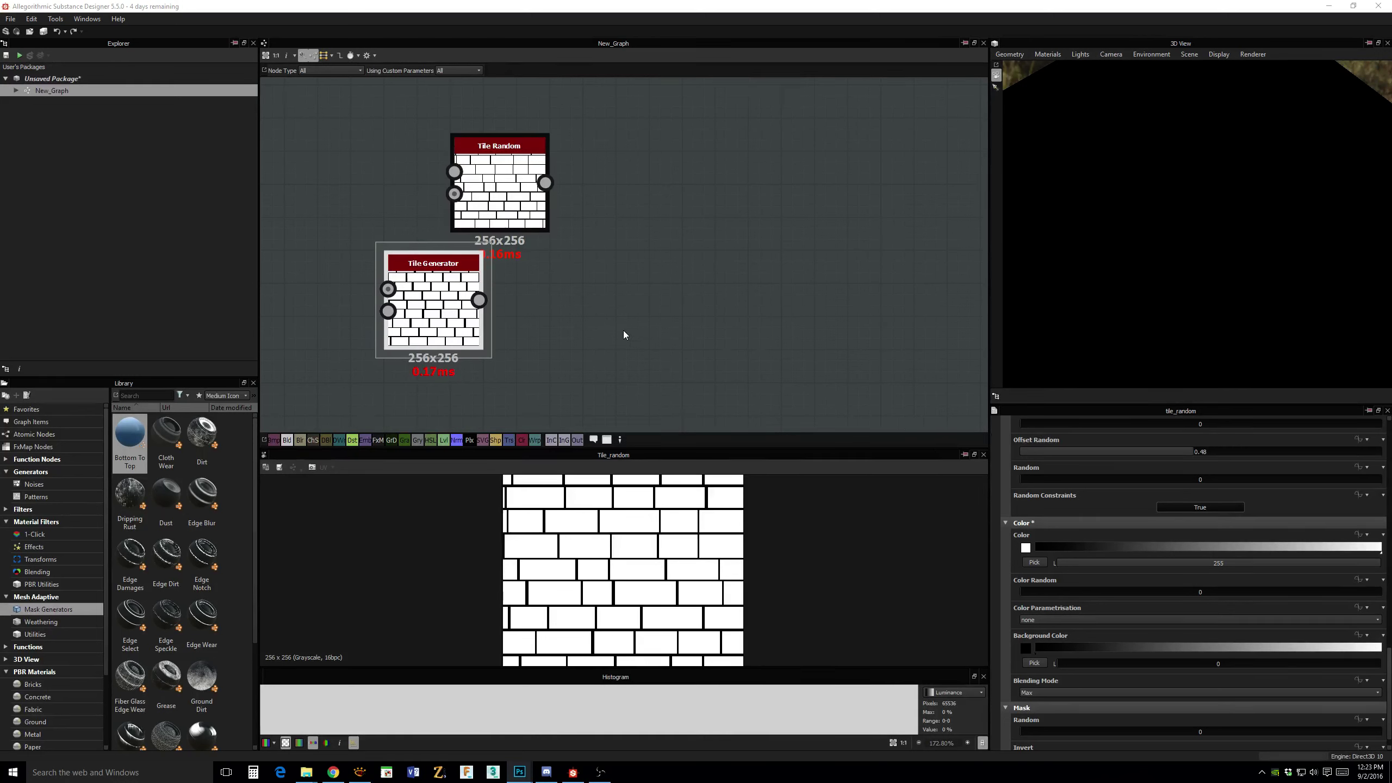
Space the Tile Random and Tile Generator nodes apart in the graph, with Tile Random above Tile Generator.
middle_click_drag(624, 330, 617, 334)
left_click_drag(436, 279, 536, 312)
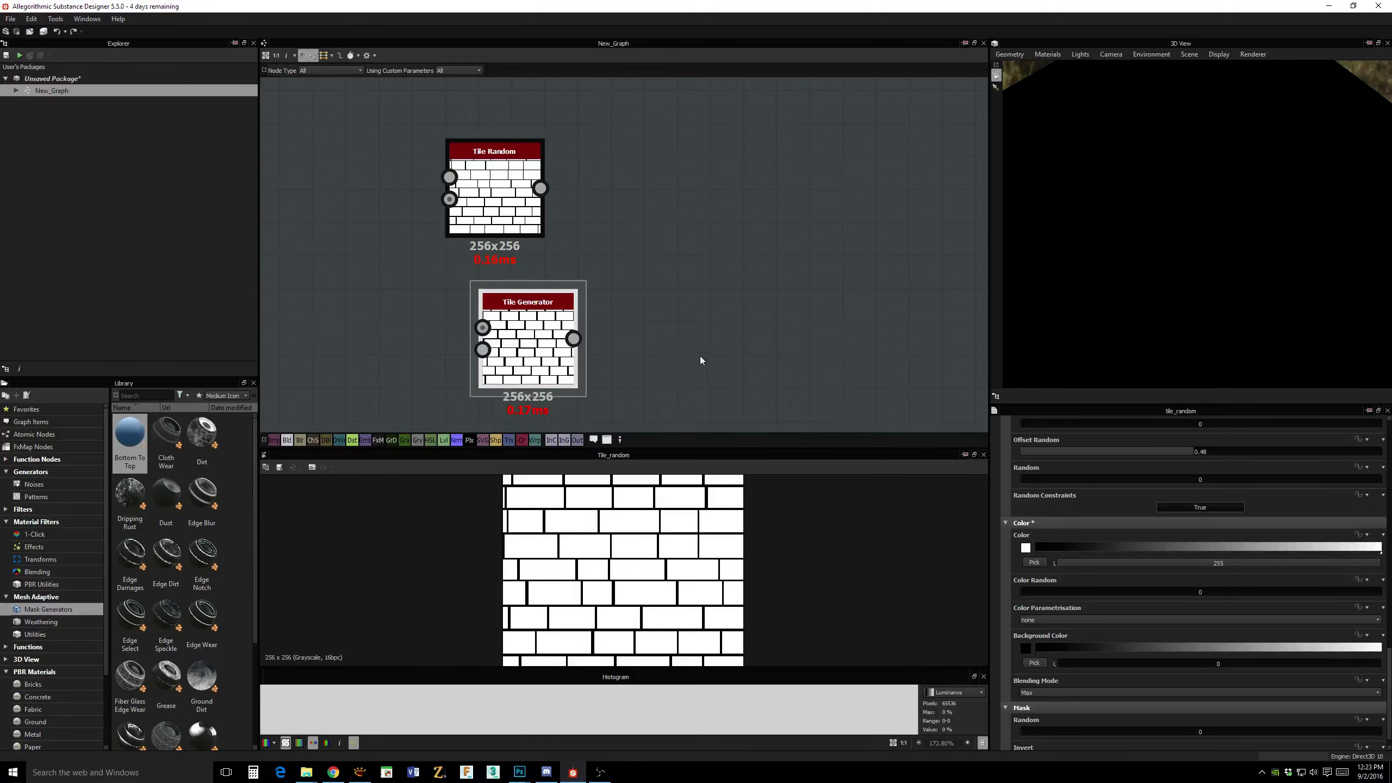
middle_click_drag(700, 355, 698, 277)
scroll(740, 307, "down", 3)
middle_click_drag(771, 314, 655, 302)
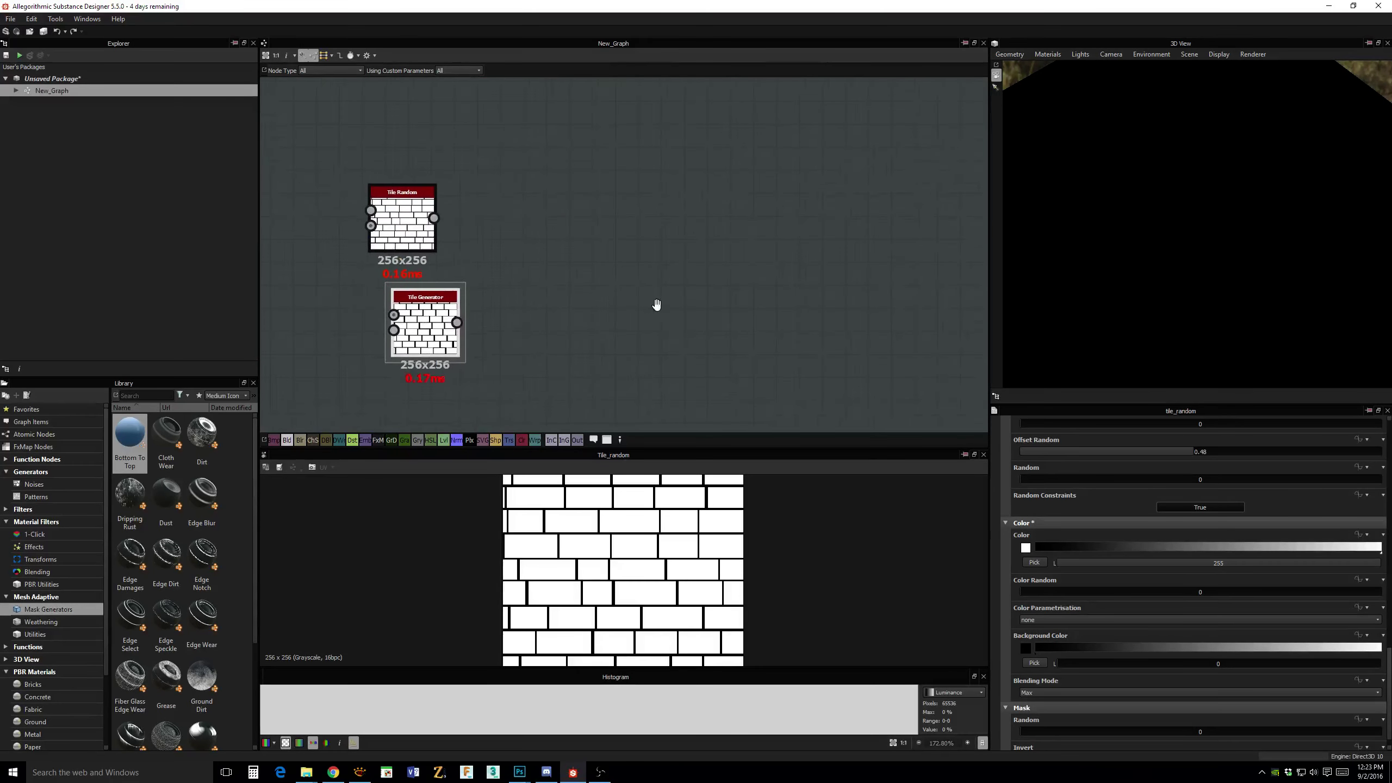
left_click(431, 343)
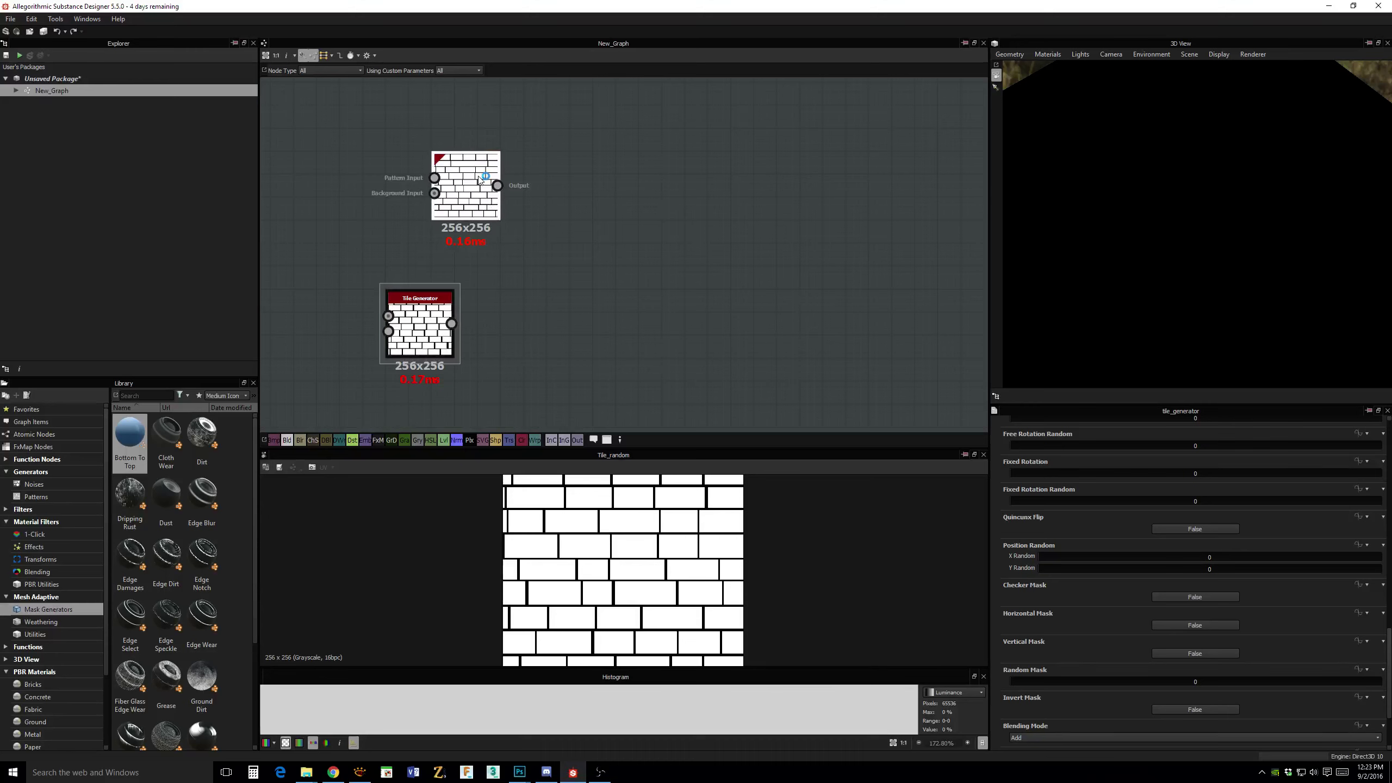
left_click(466, 192)
Add a Uniform Color node in the empty graph space between the tile nodes and the output nodes.
scroll(694, 225, "down", 2)
middle_click_drag(693, 225, 563, 255)
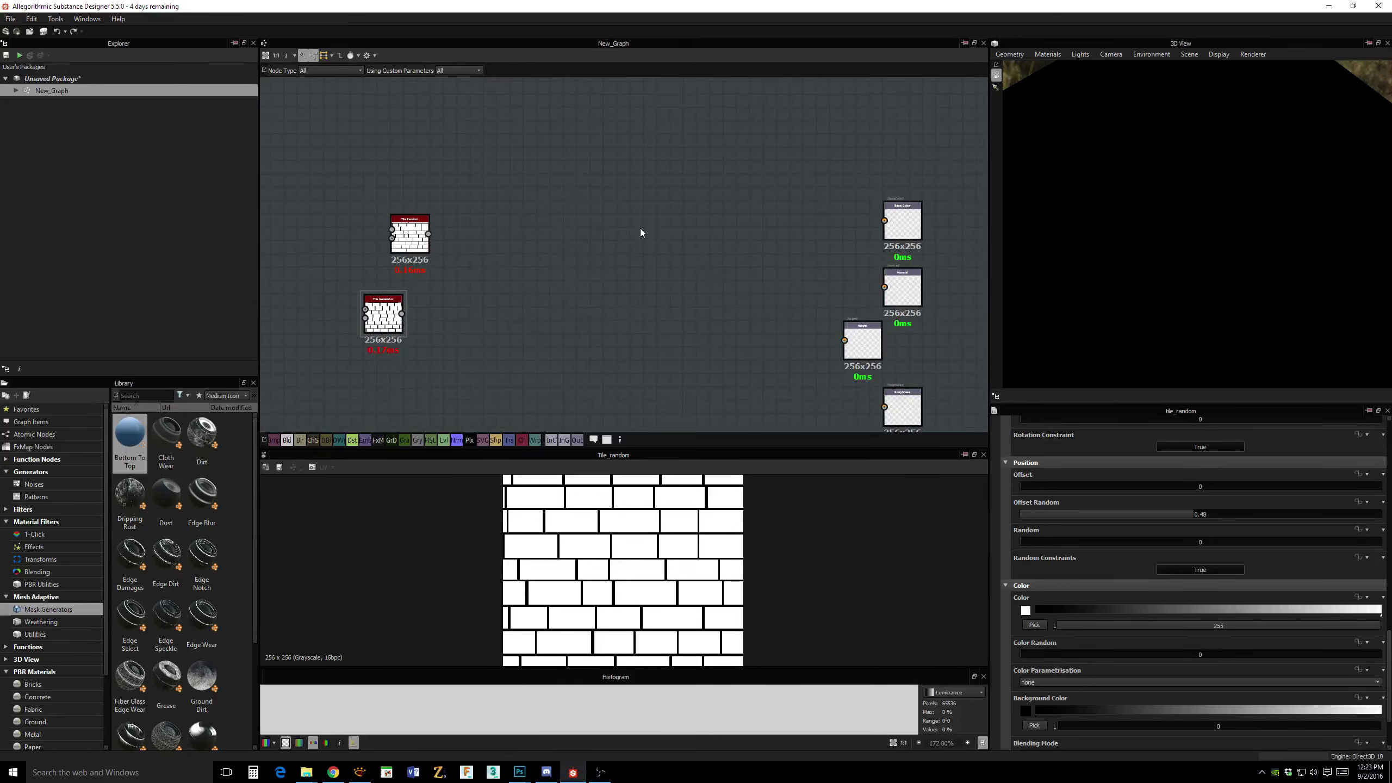
key("space")
type("u")
left_click(694, 247)
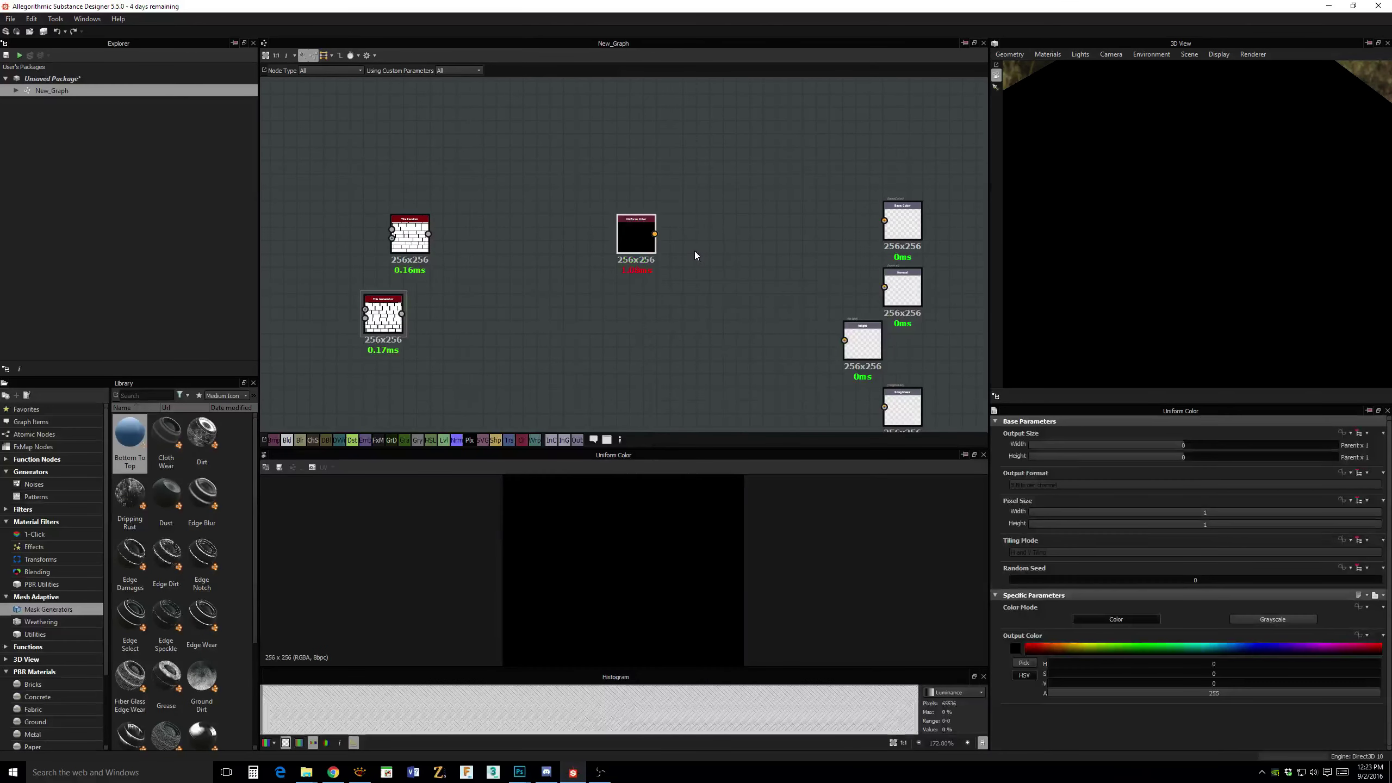
Move the Uniform Color node beside the Base Color output, set its value (V) to 117 for mid grey, and connect it to Base Color.
left_click_drag(636, 234, 850, 158)
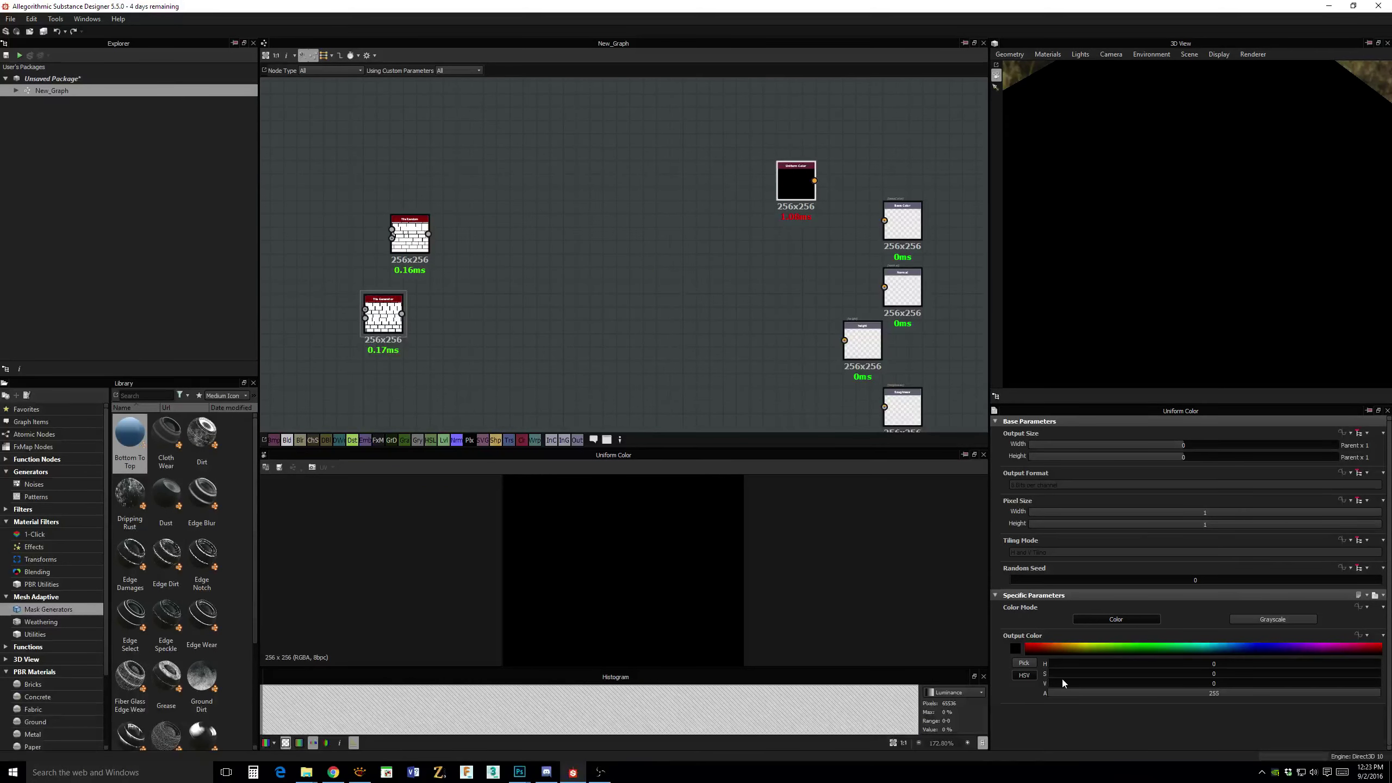
left_click_drag(1061, 681, 1200, 686)
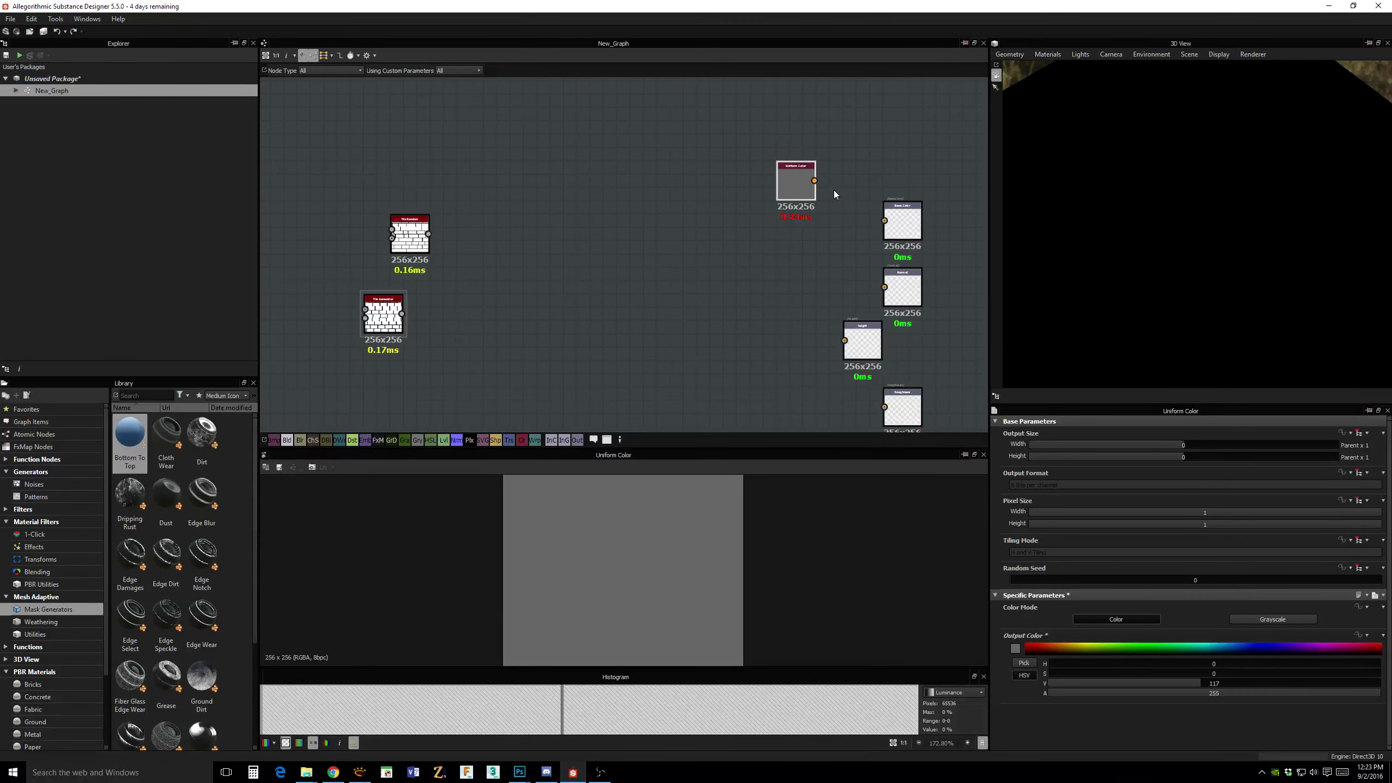
left_click_drag(814, 181, 885, 220)
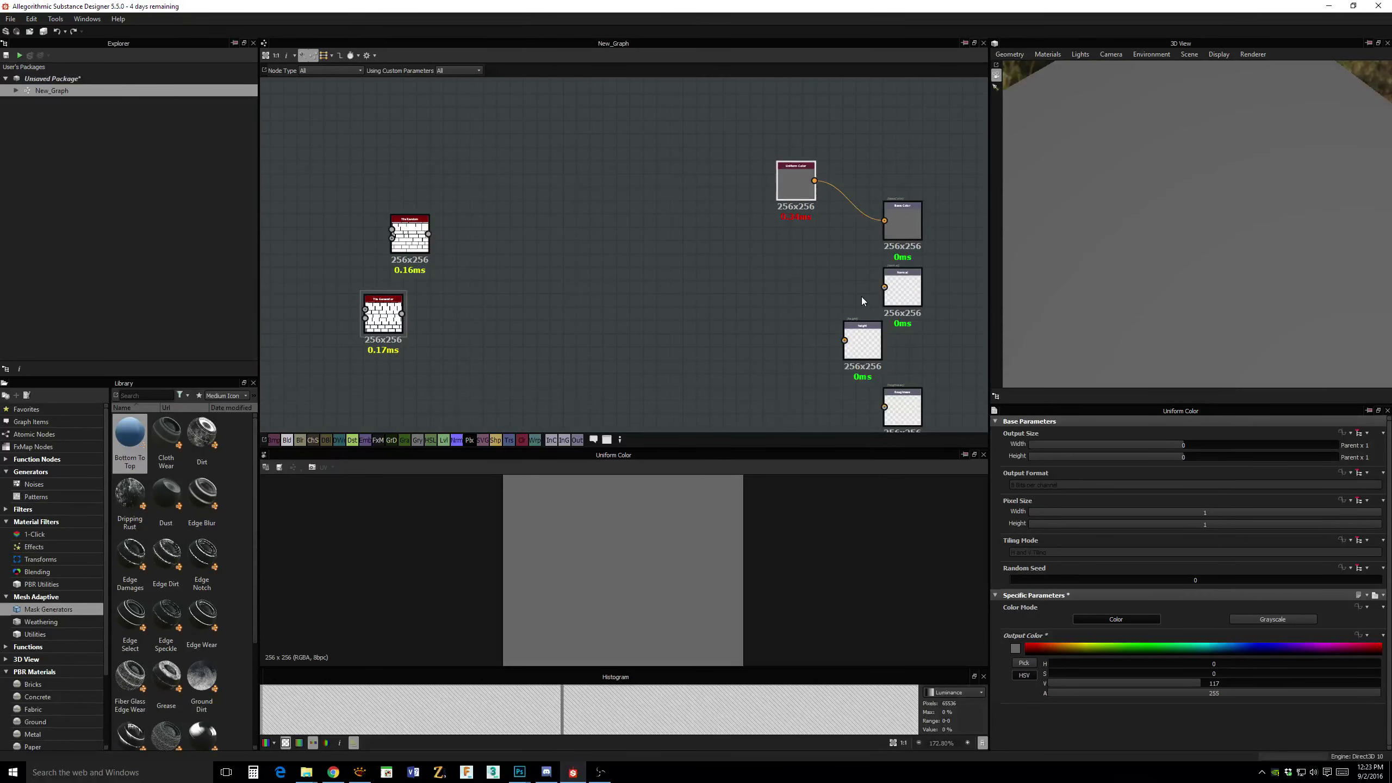
middle_click_drag(863, 298, 828, 274)
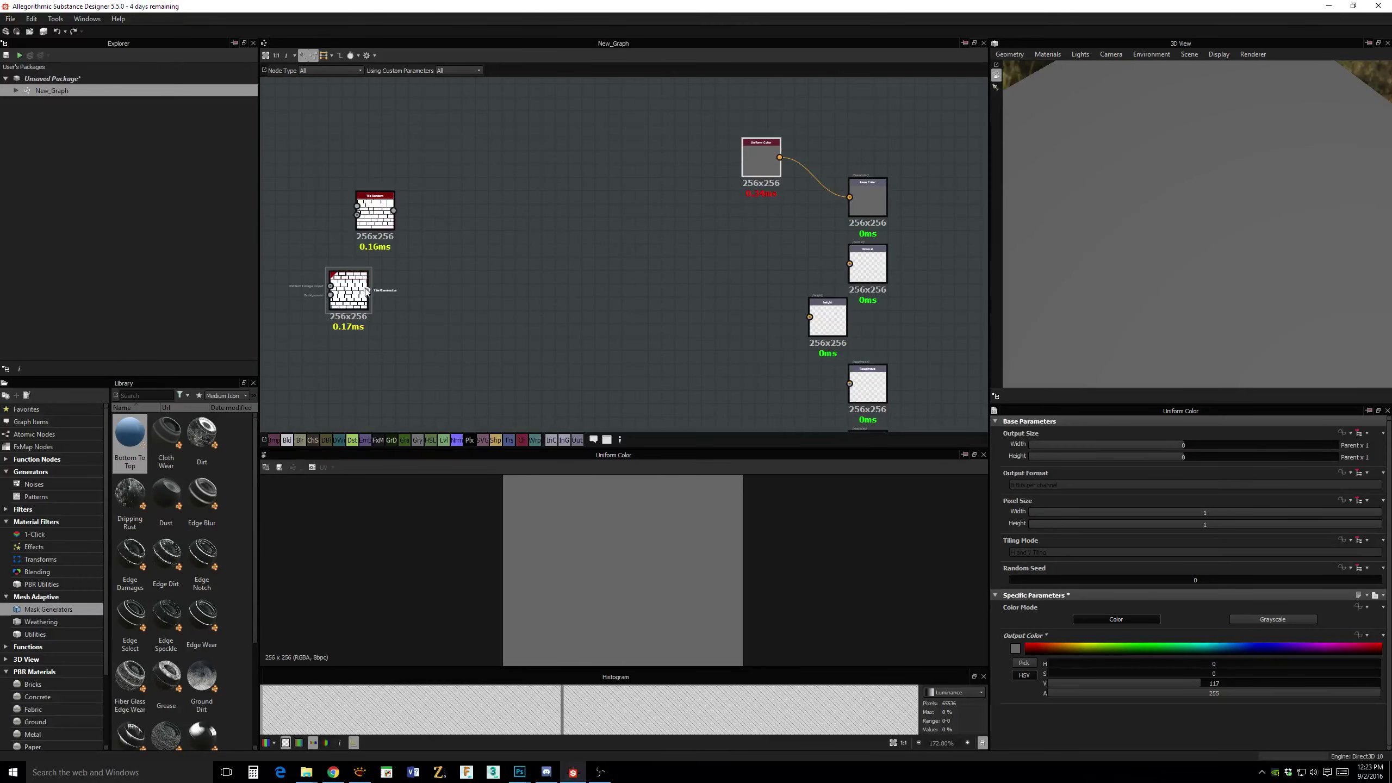
Lower the Tile Generator node slightly and add a Gradient Map node in Grayscale mode between the tile nodes and the outputs.
left_click_drag(366, 290, 347, 319)
key("space")
type("grad")
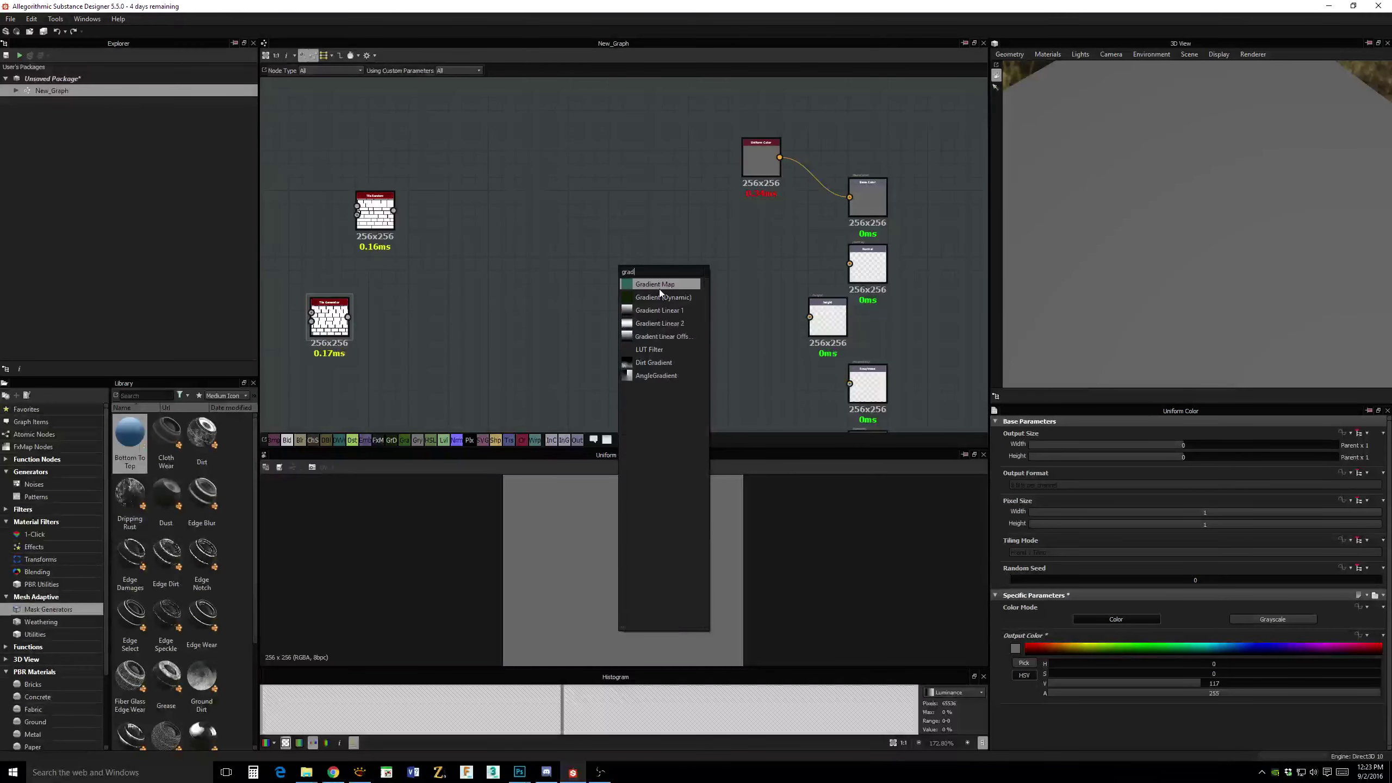
left_click(657, 286)
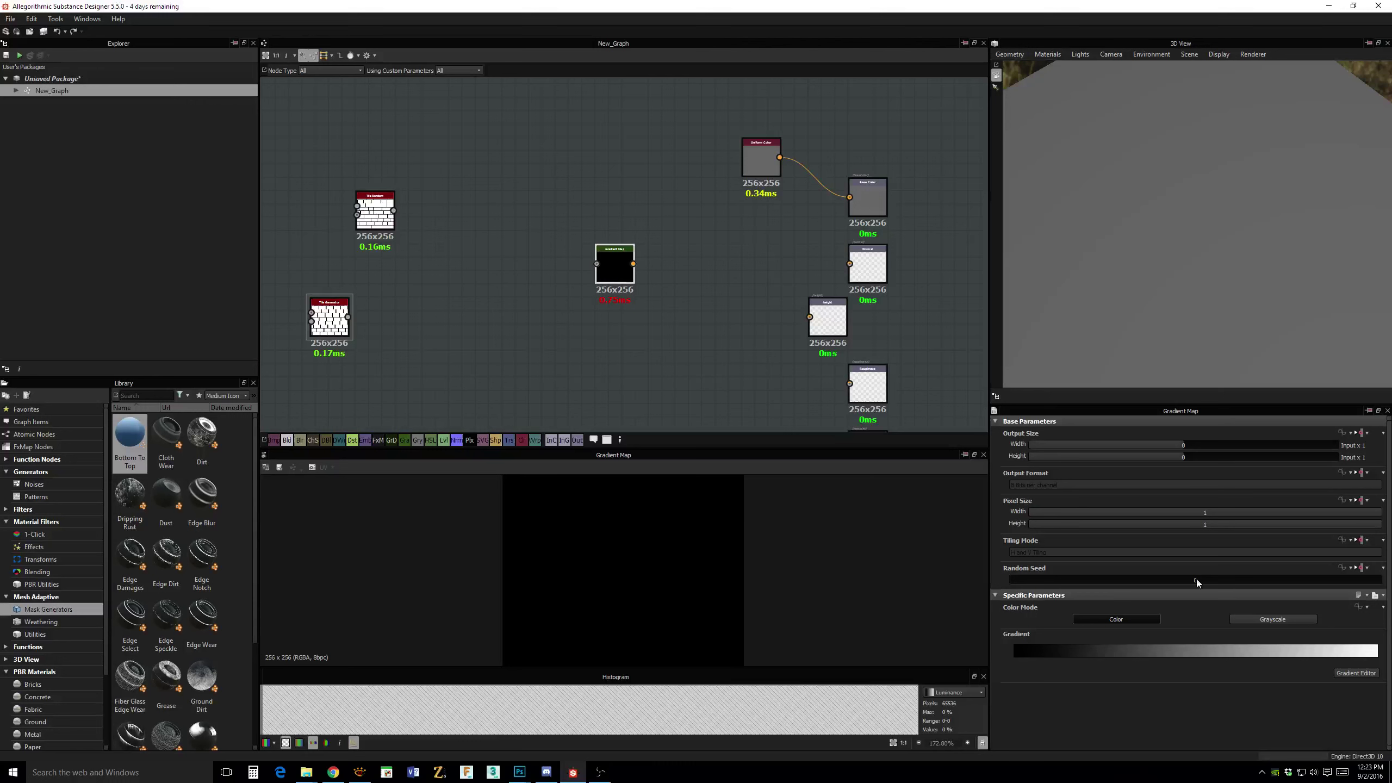
left_click(1277, 619)
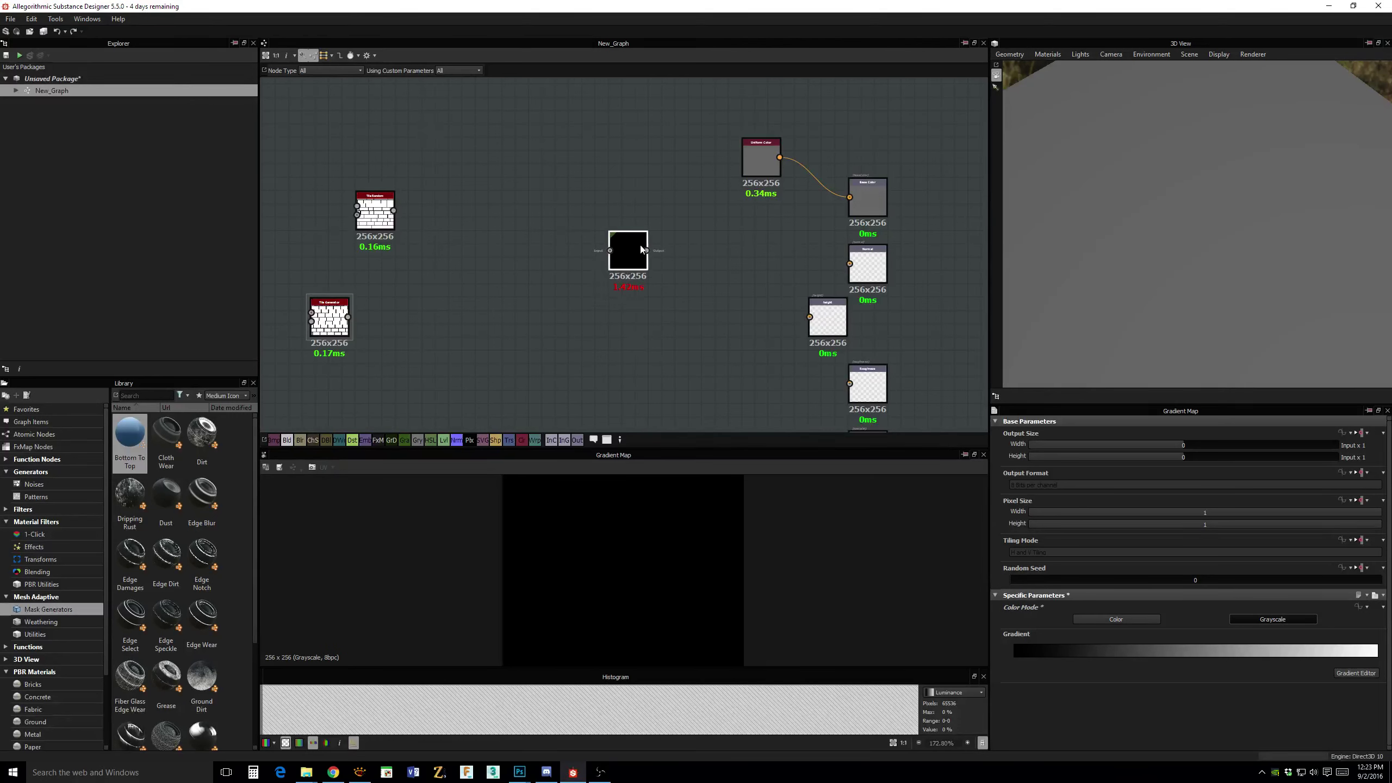
scroll(787, 254, "up", 1)
Raise the Uniform Color node above the outputs and place a new Blend node directly beneath it.
left_click(762, 144)
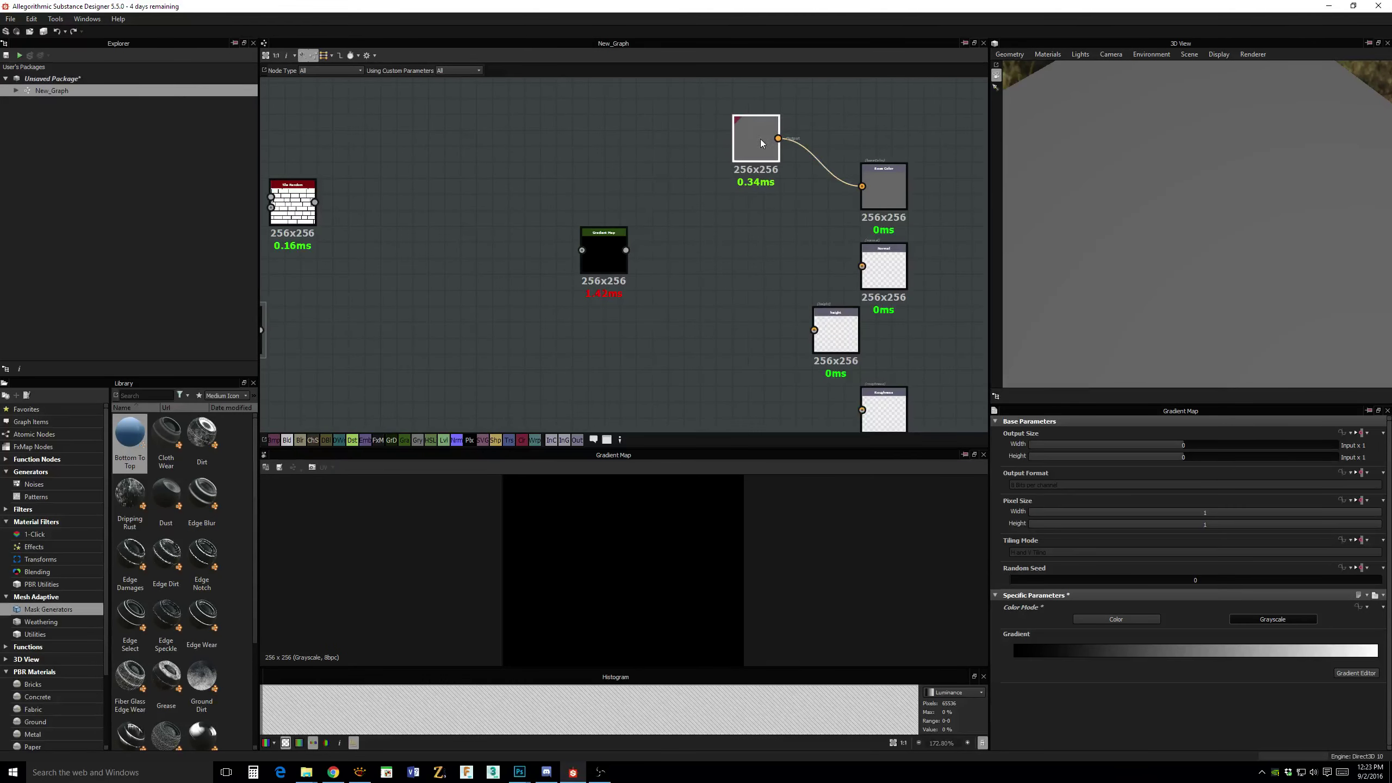
left_click_drag(762, 144, 754, 183)
middle_click_drag(754, 183, 779, 266)
left_click_drag(786, 273, 755, 147)
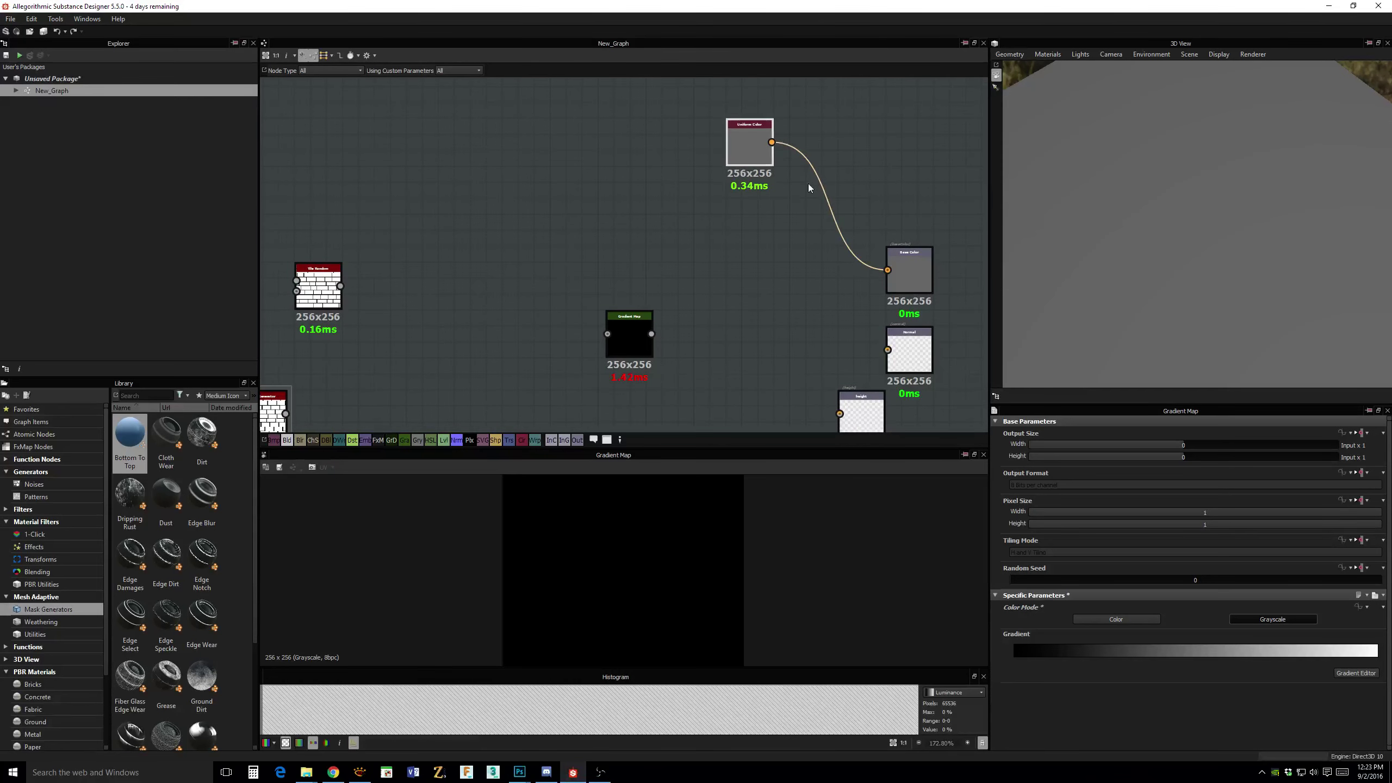
left_click(710, 262)
key("space")
type("bl")
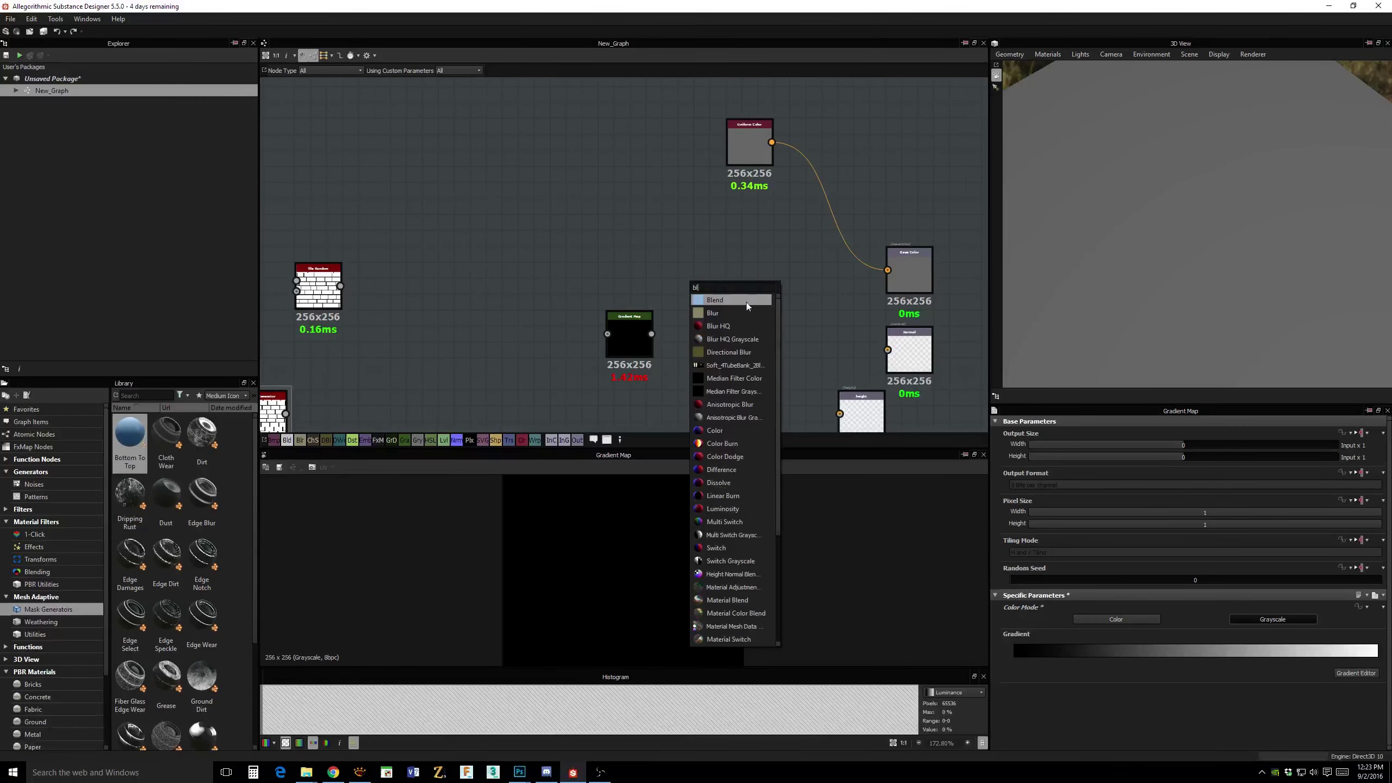
left_click(746, 300)
left_click_drag(685, 285, 751, 231)
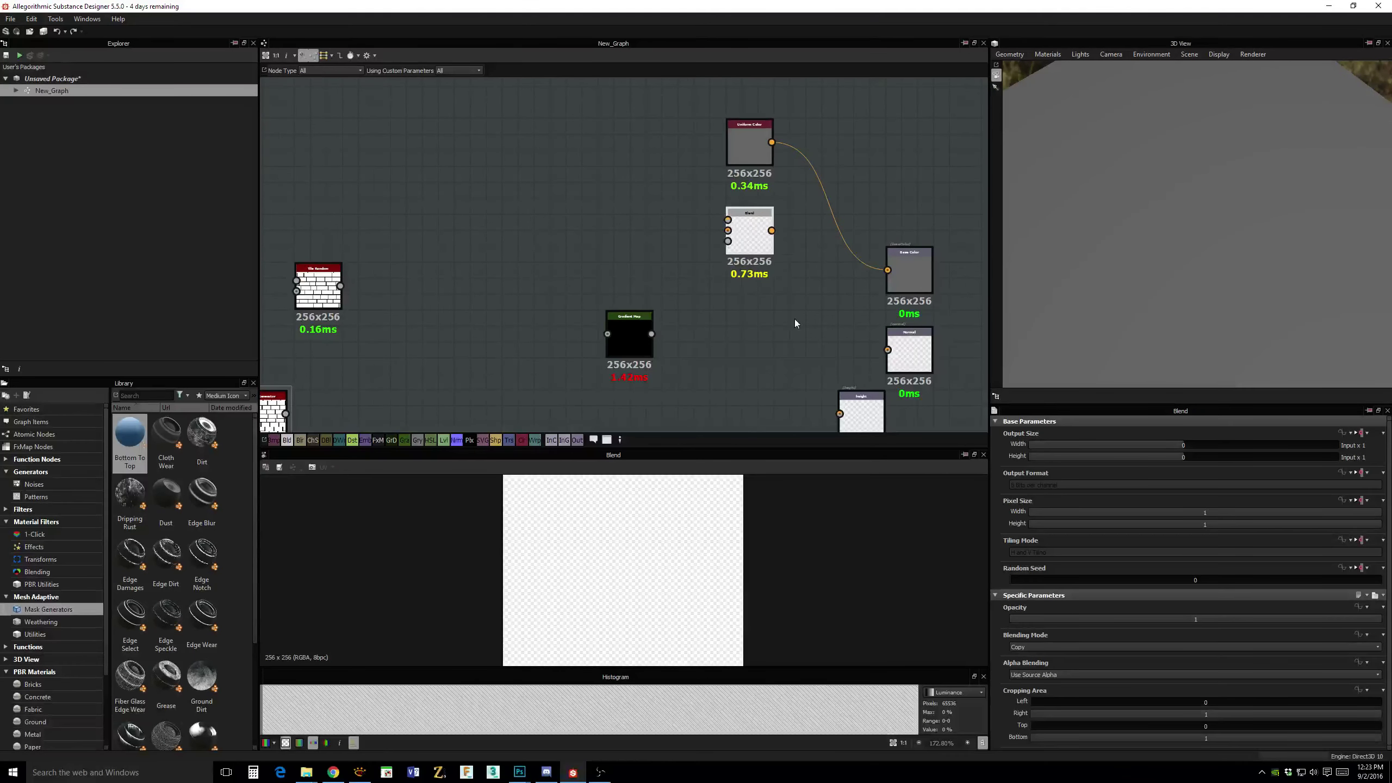
Add a Normal node and place it in the empty graph space below the Gradient Map node.
middle_click_drag(795, 323, 794, 247)
key("space")
type("nc")
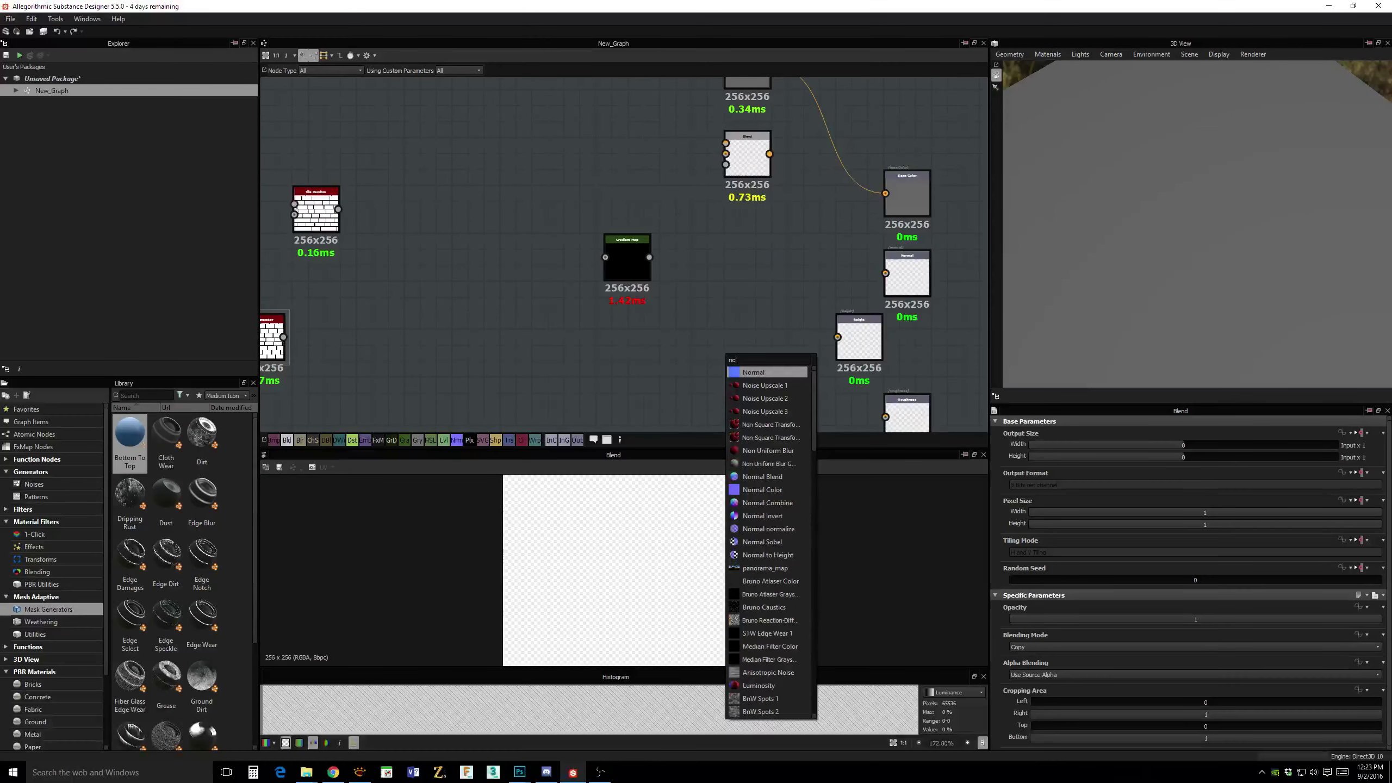
left_click(744, 372)
middle_click_drag(739, 363, 762, 284)
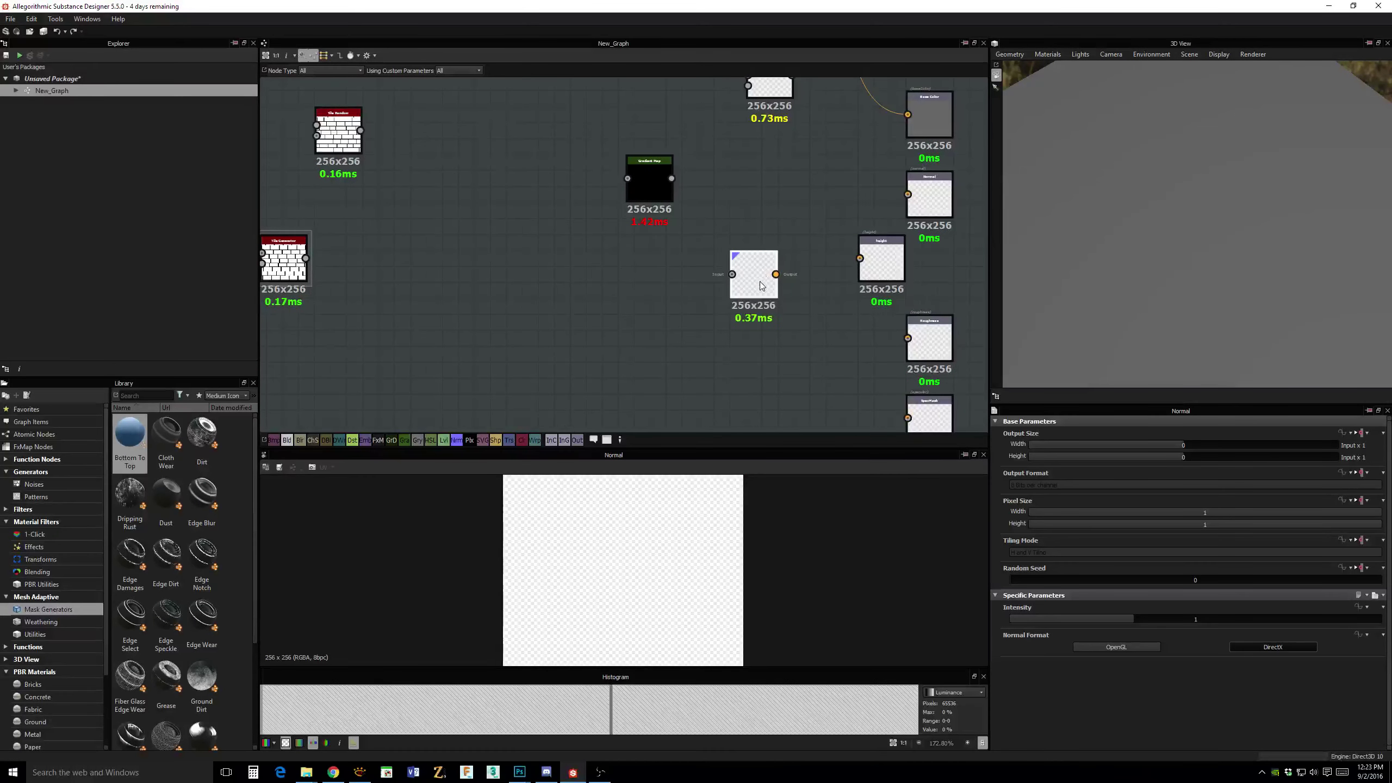
left_click_drag(761, 285, 682, 365)
middle_click_drag(630, 293, 725, 301)
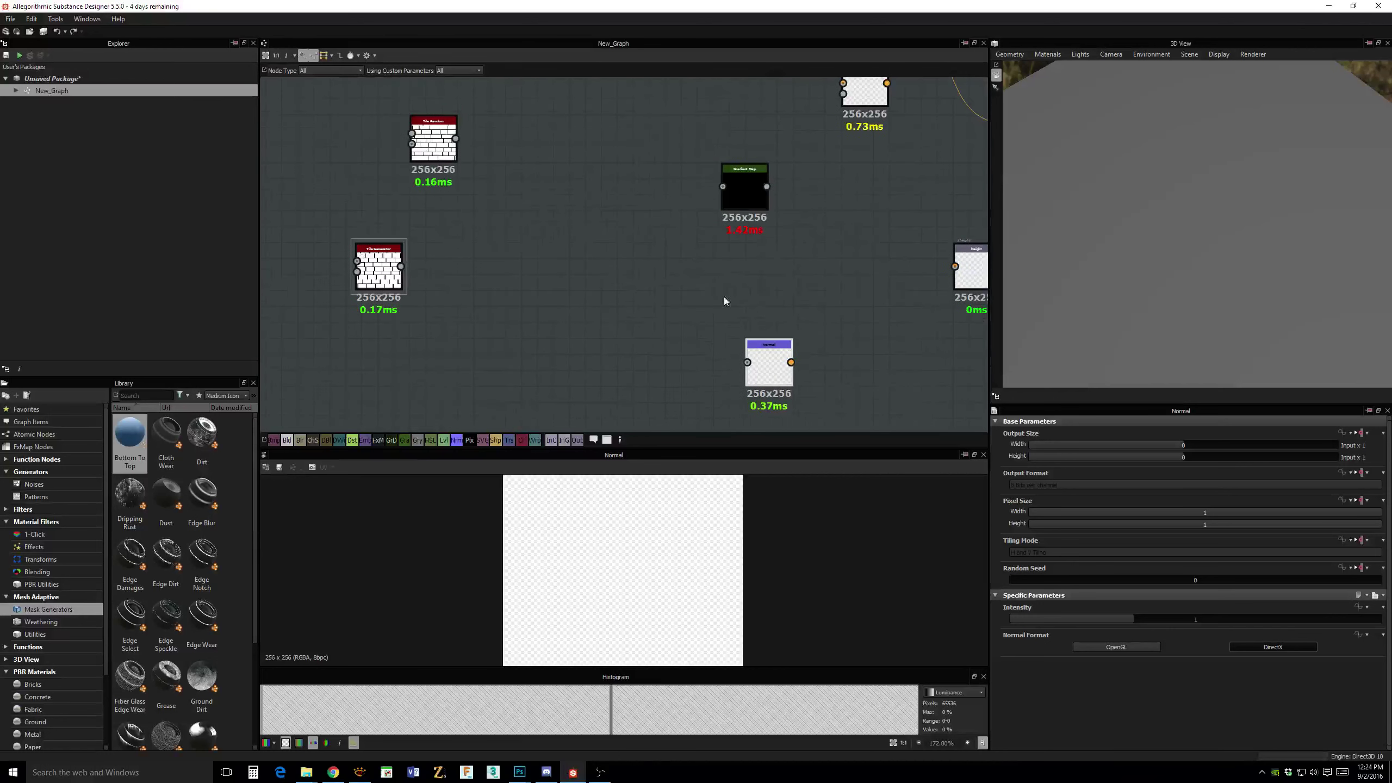
Rearrange the tile and Gradient Map nodes, then connect Tile Random into the Gradient Map and the Gradient Map into the Normal node.
left_click_drag(378, 258, 305, 296)
left_click_drag(417, 137, 369, 184)
left_click_drag(746, 188, 693, 202)
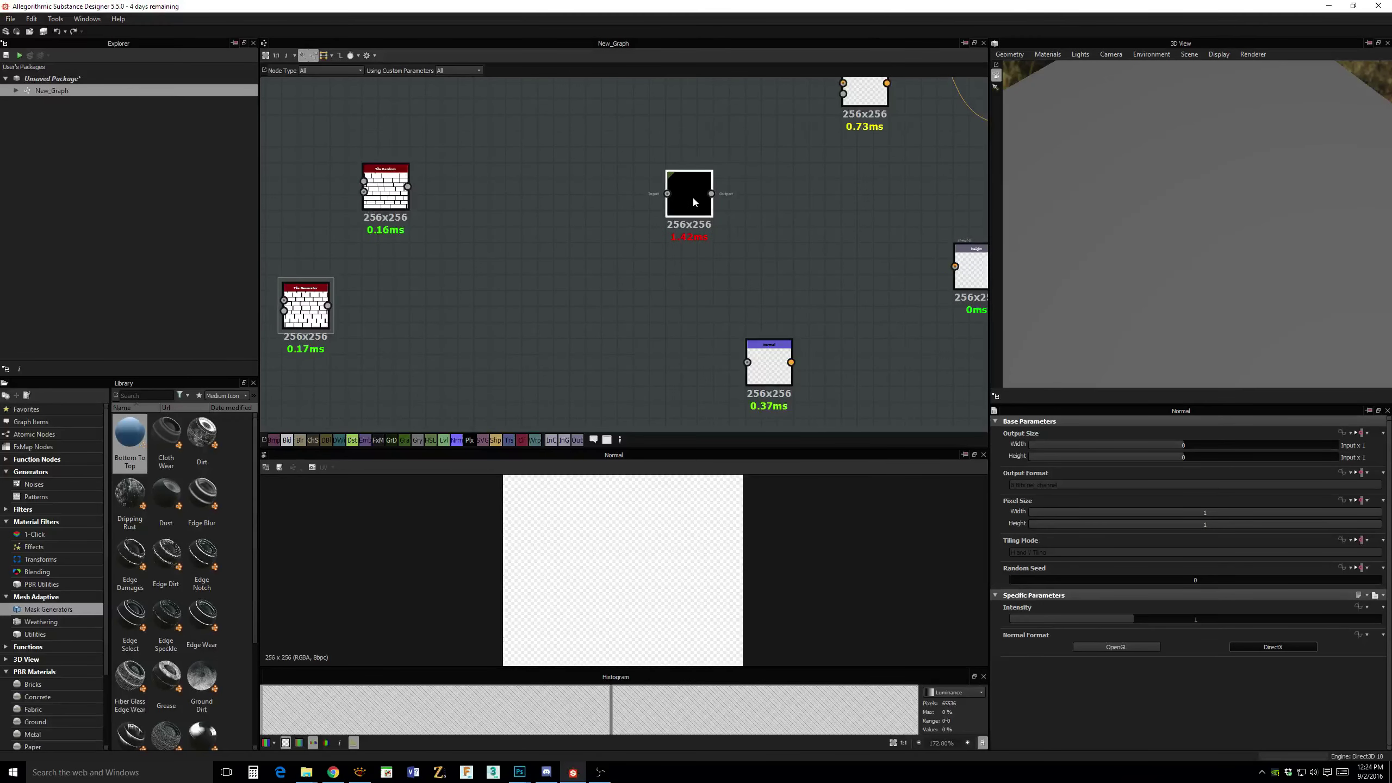
left_click_drag(409, 187, 667, 193)
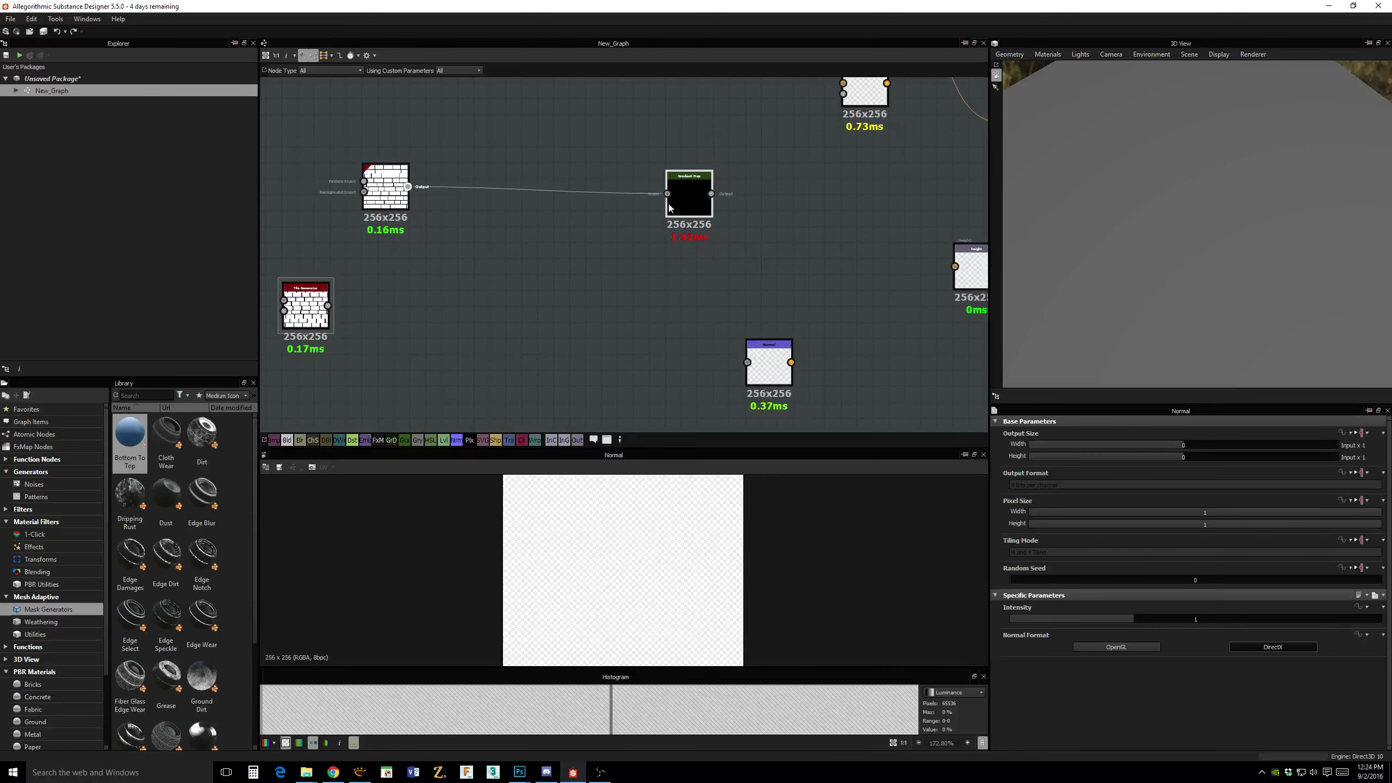
left_click(691, 195)
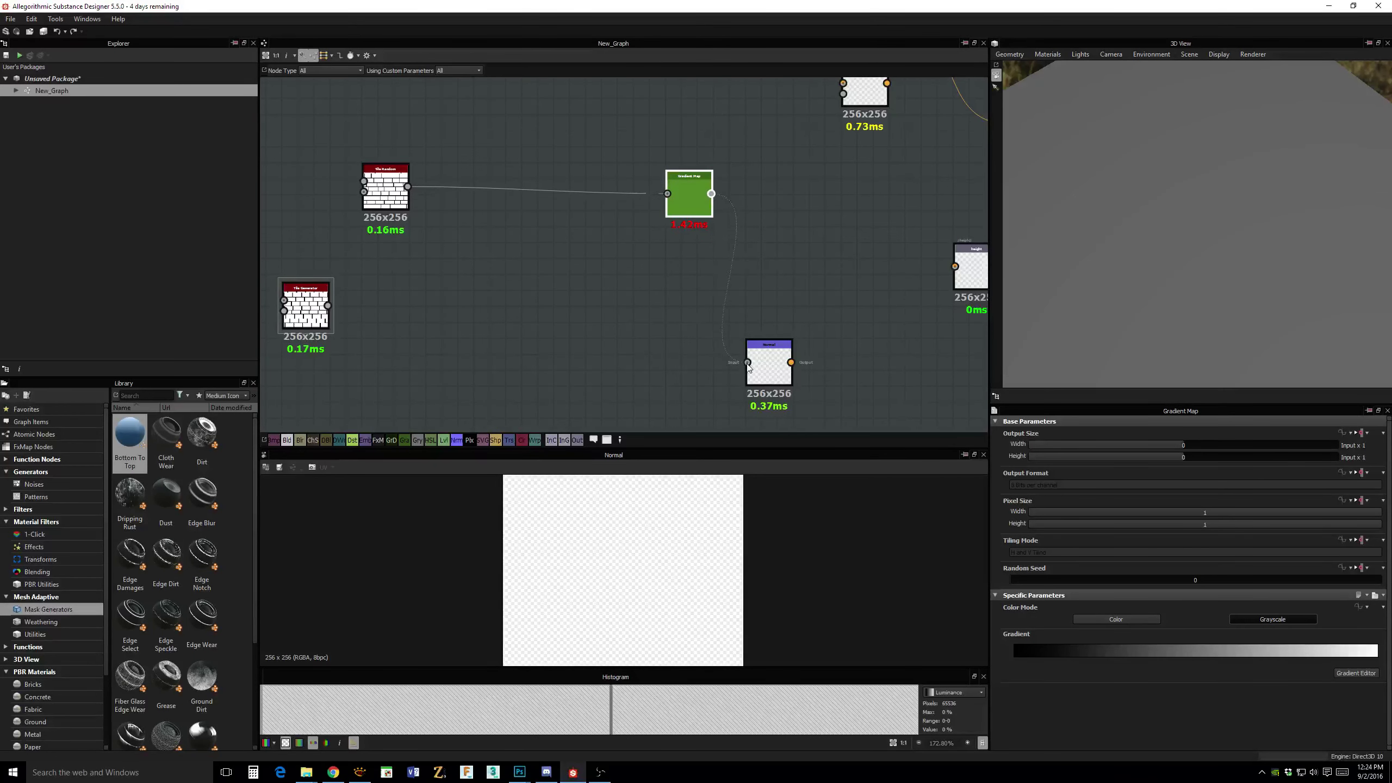
left_click_drag(749, 368, 747, 363)
Add an RGB-A Split node after the Normal node and route the normal map through its RGB output into the Normal output.
middle_click_drag(864, 364, 675, 305)
left_click(675, 305)
key("space")
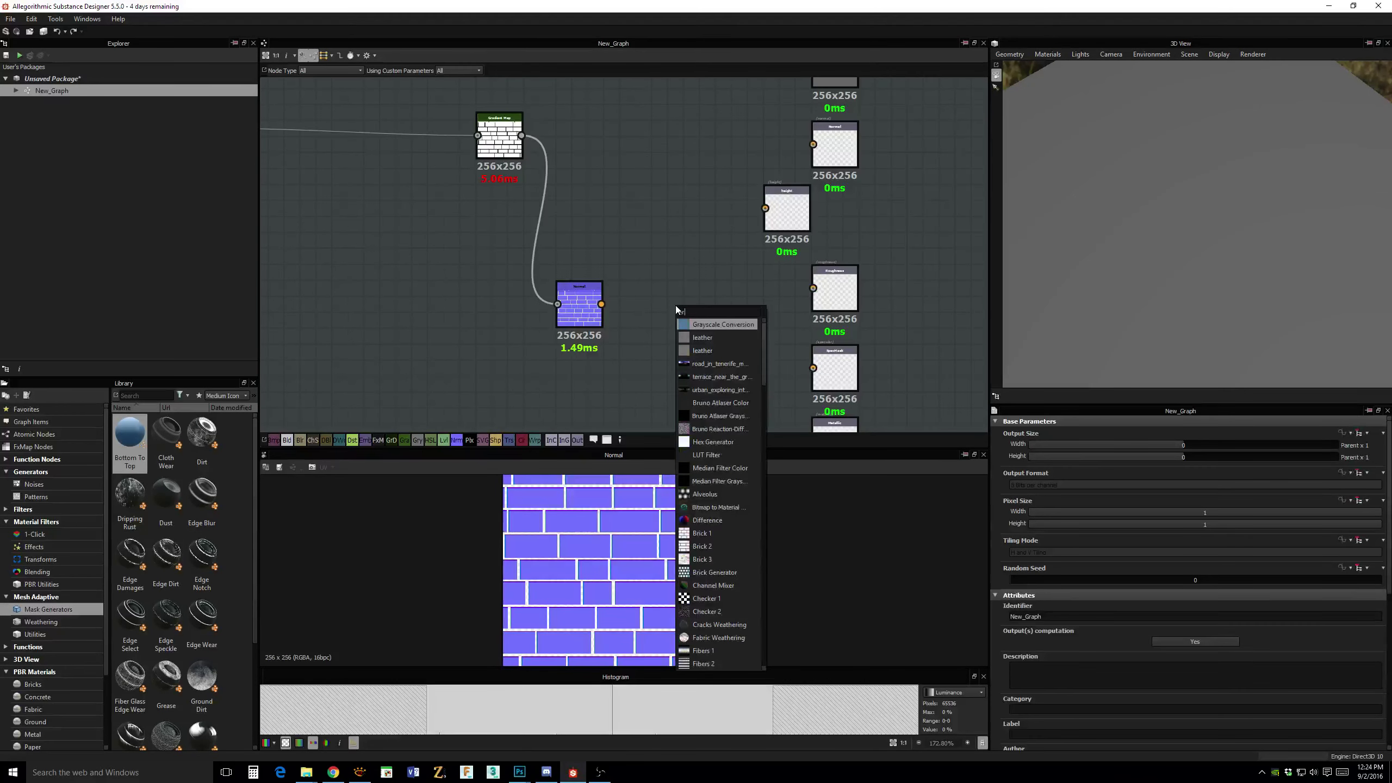
key("BackSpace")
key("BackSpace")
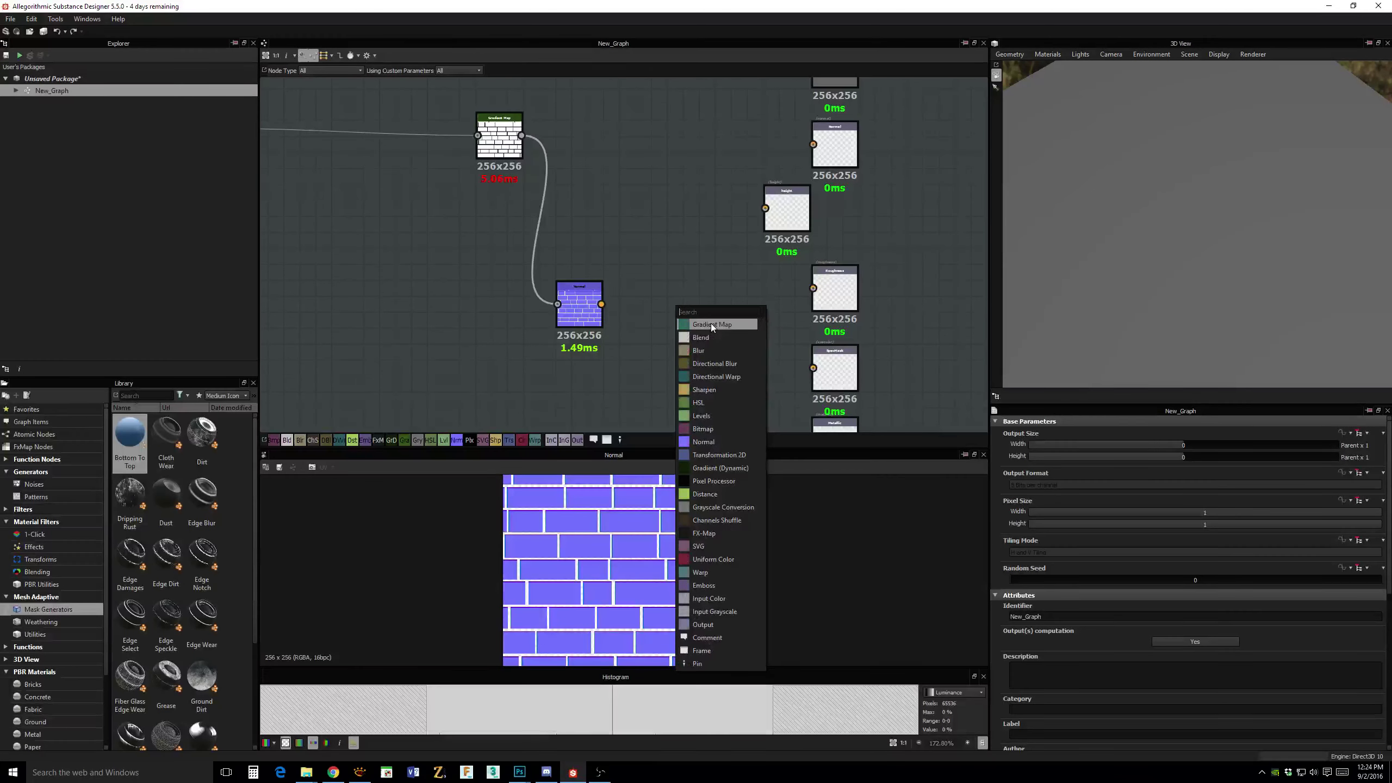
type("rgb")
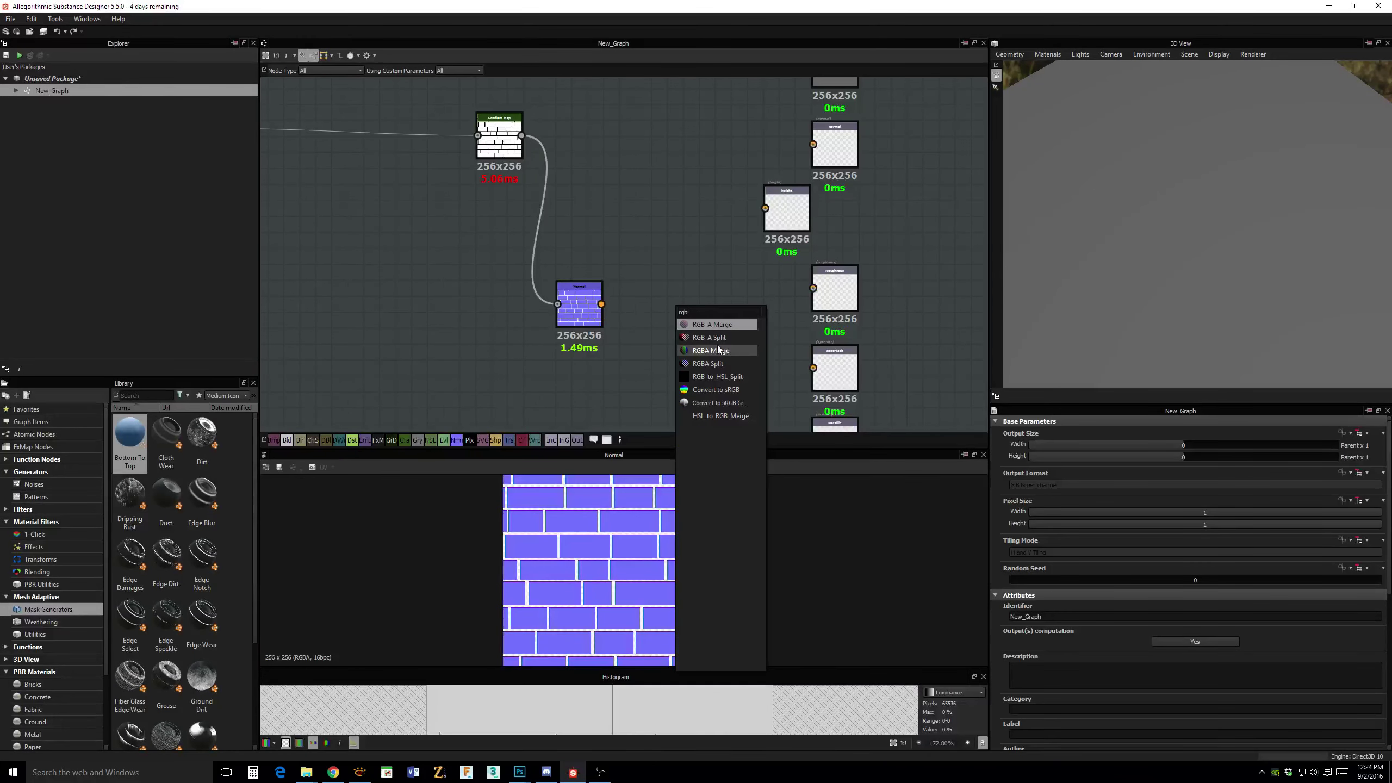
left_click(709, 337)
left_click_drag(601, 304, 813, 144)
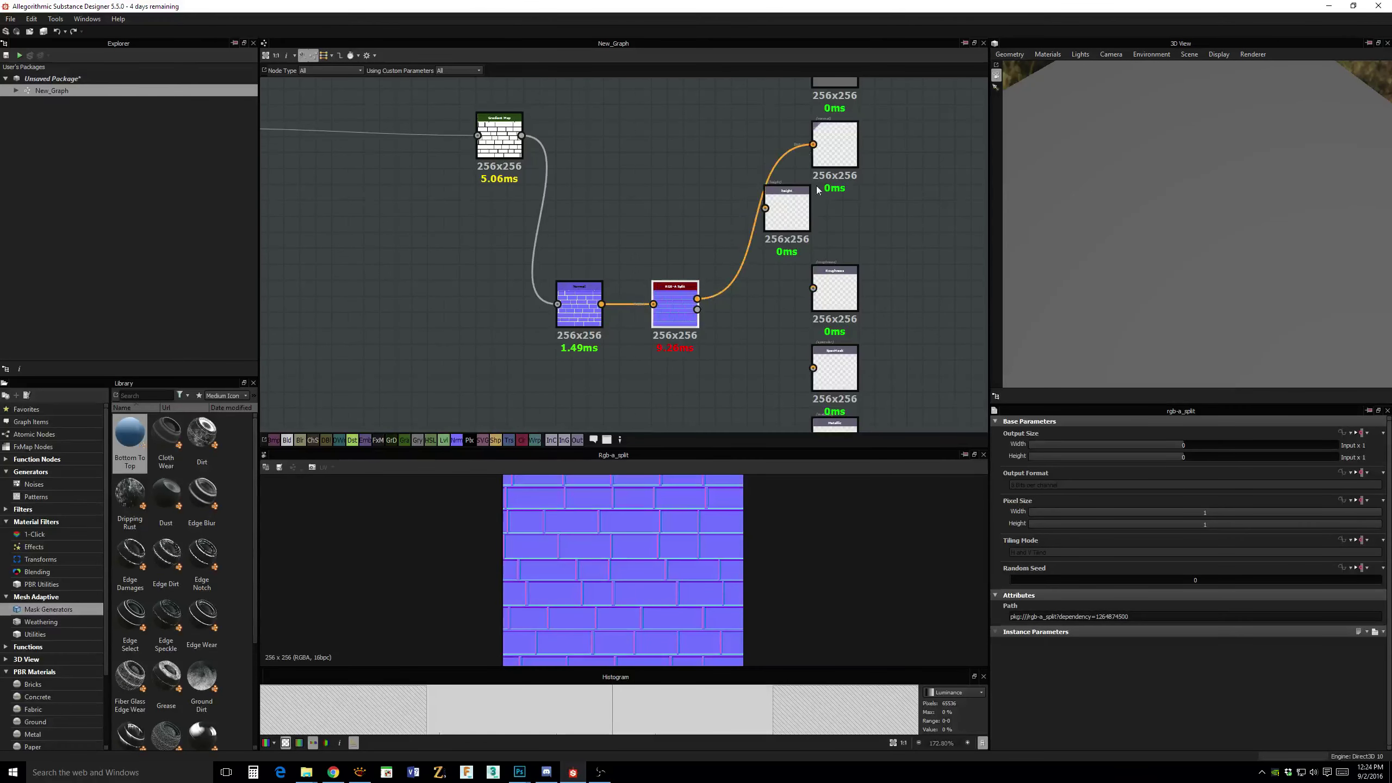
Move the Height output closer to the Gradient Map node and connect the Gradient Map to it.
left_click_drag(790, 200, 659, 171)
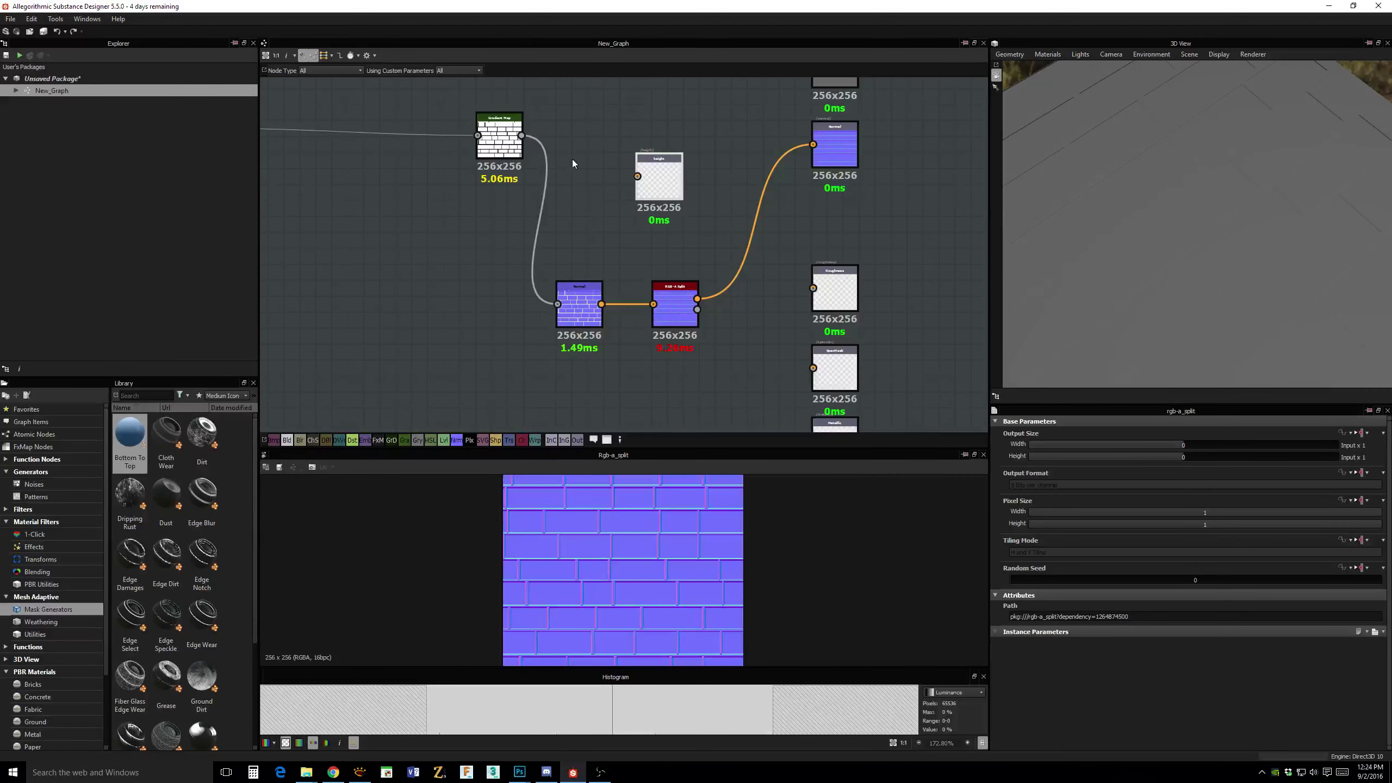
left_click_drag(521, 135, 638, 176)
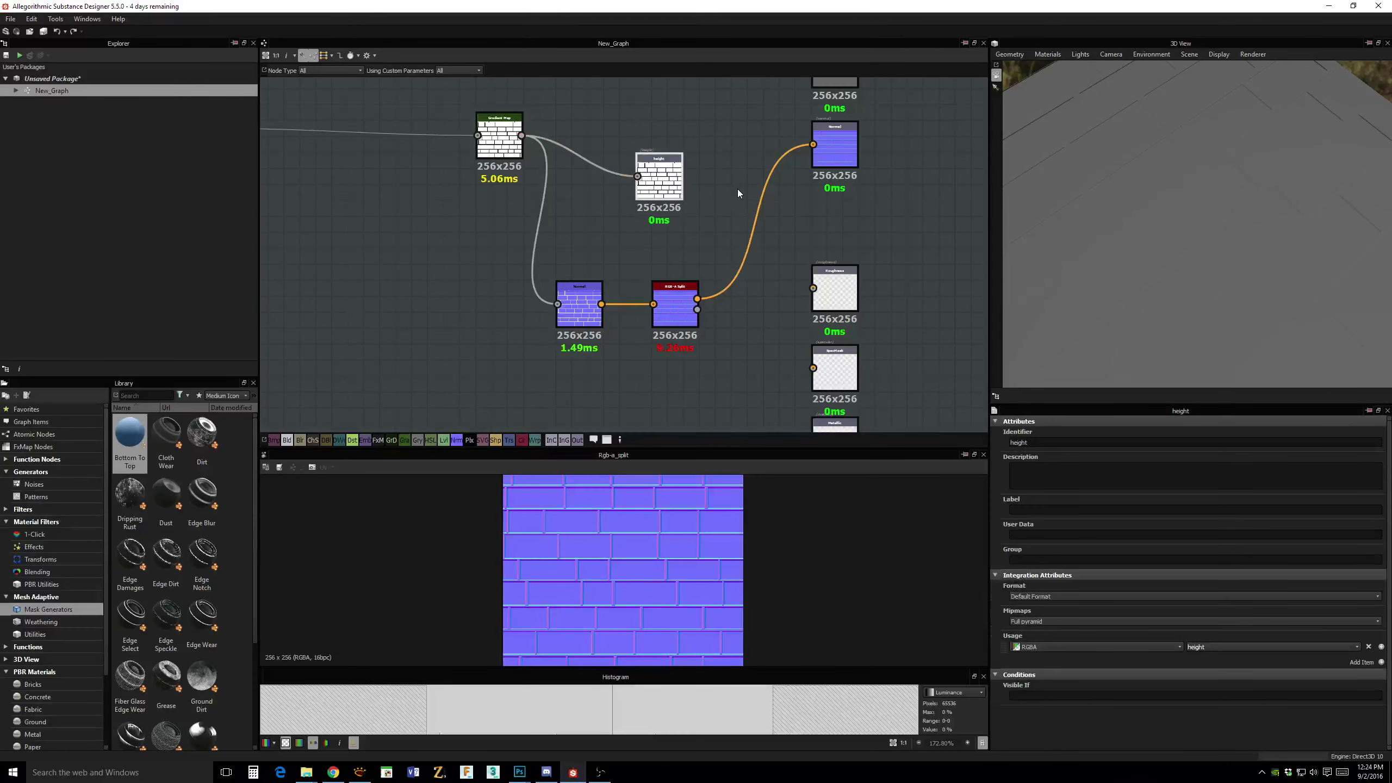
middle_click_drag(760, 197, 817, 245)
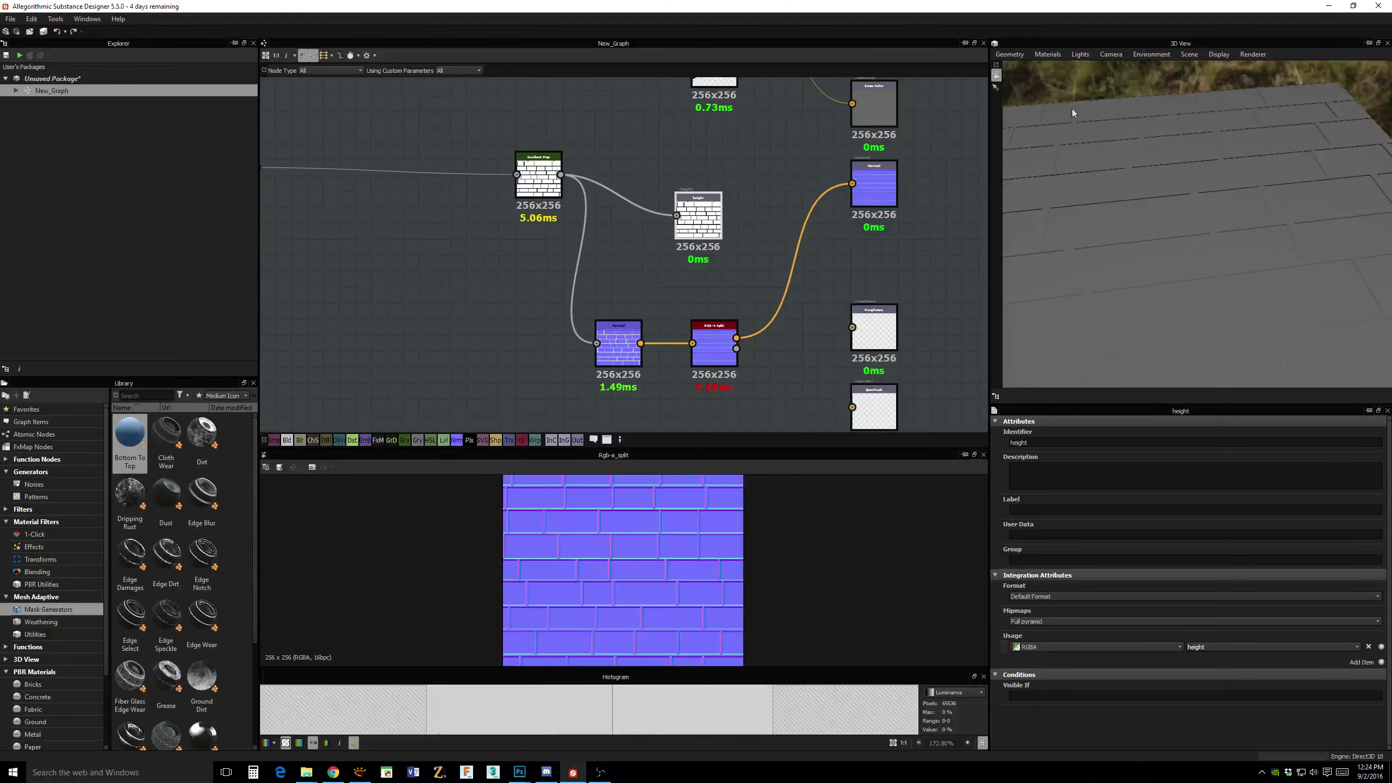
Edit the default 3D view material and set its height Scale to 0.52.
left_click(1047, 55)
mouse_move(1055, 68)
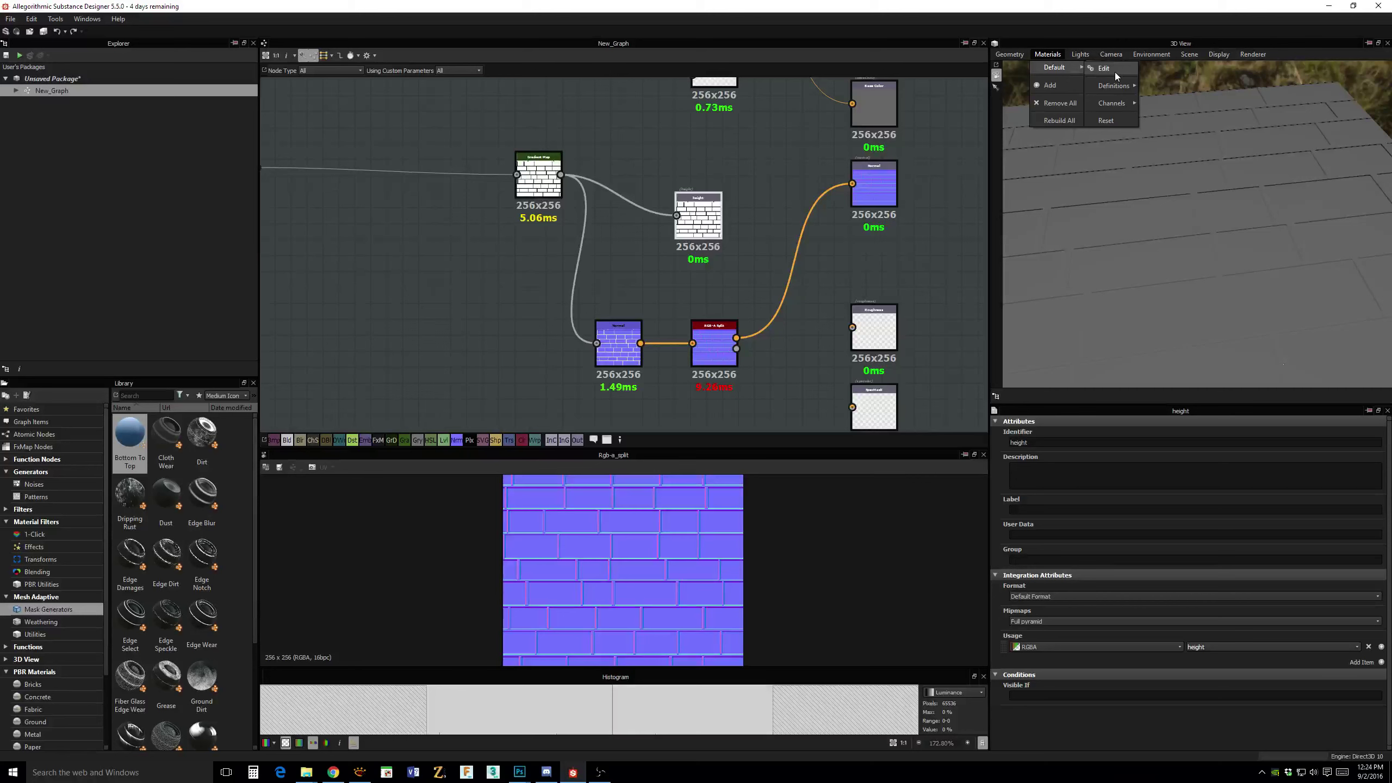
left_click(1114, 72)
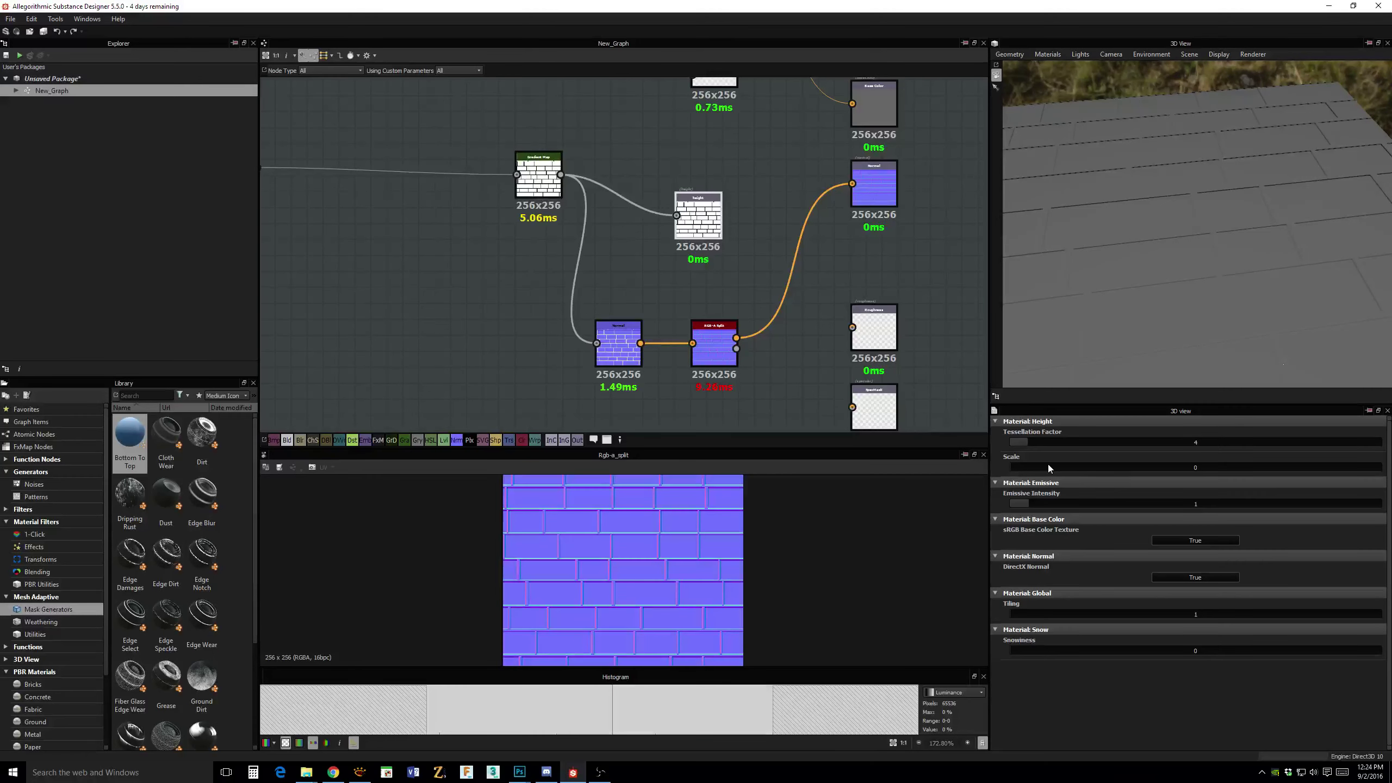
left_click_drag(1048, 463, 1195, 481)
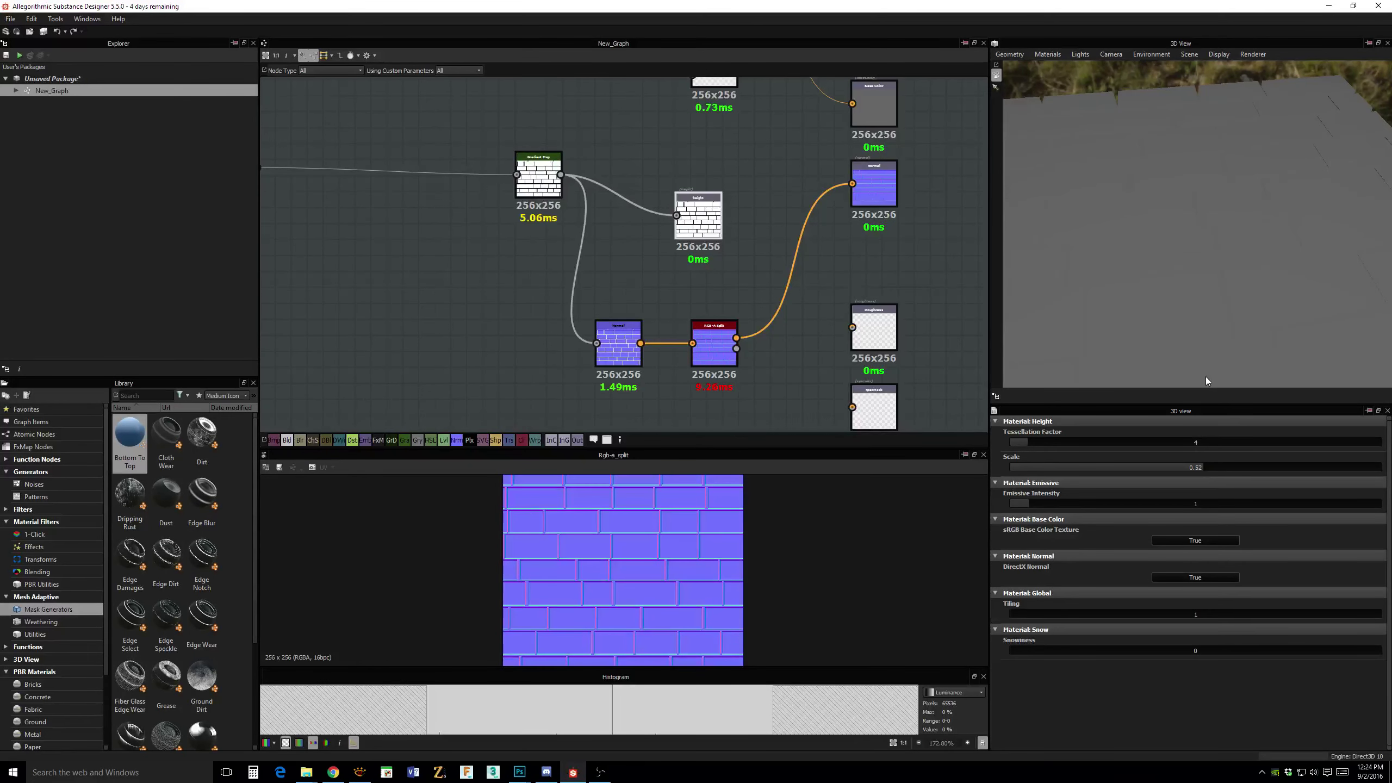
middle_click_drag(776, 259, 773, 267)
Move the Roughness output and the three outputs beneath it further down, away from the Normal output.
left_click(727, 341)
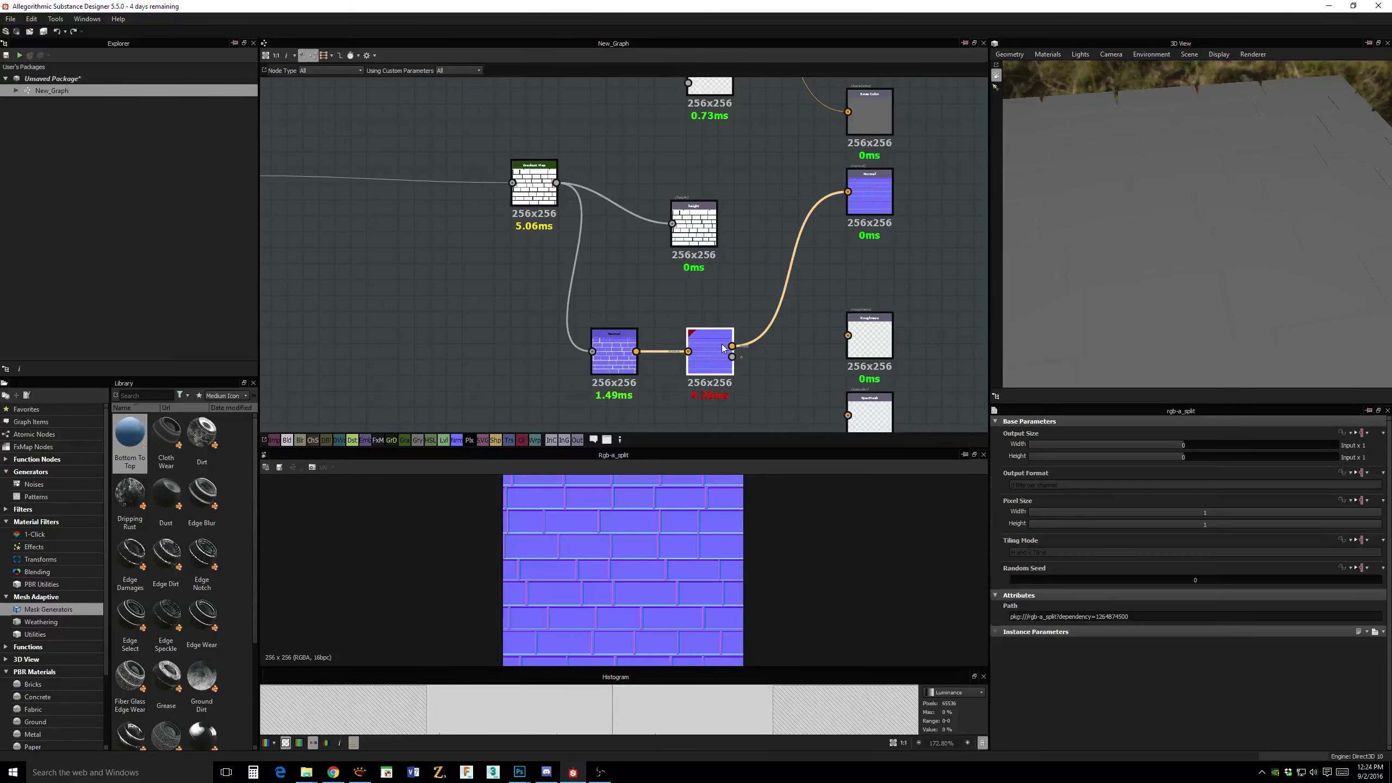
middle_click_drag(895, 341, 901, 319)
scroll(921, 318, "down", 5)
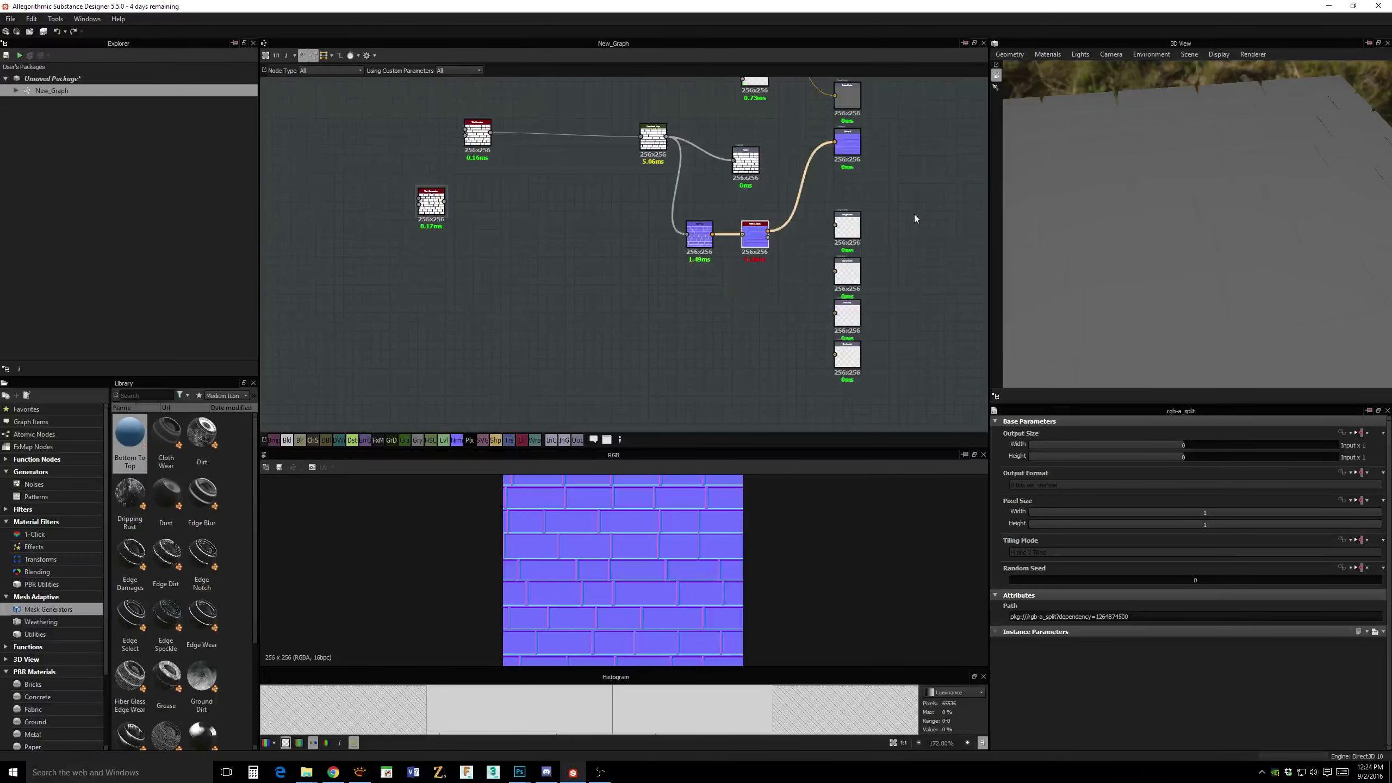
left_click_drag(841, 405, 839, 405)
left_click_drag(847, 329, 847, 404)
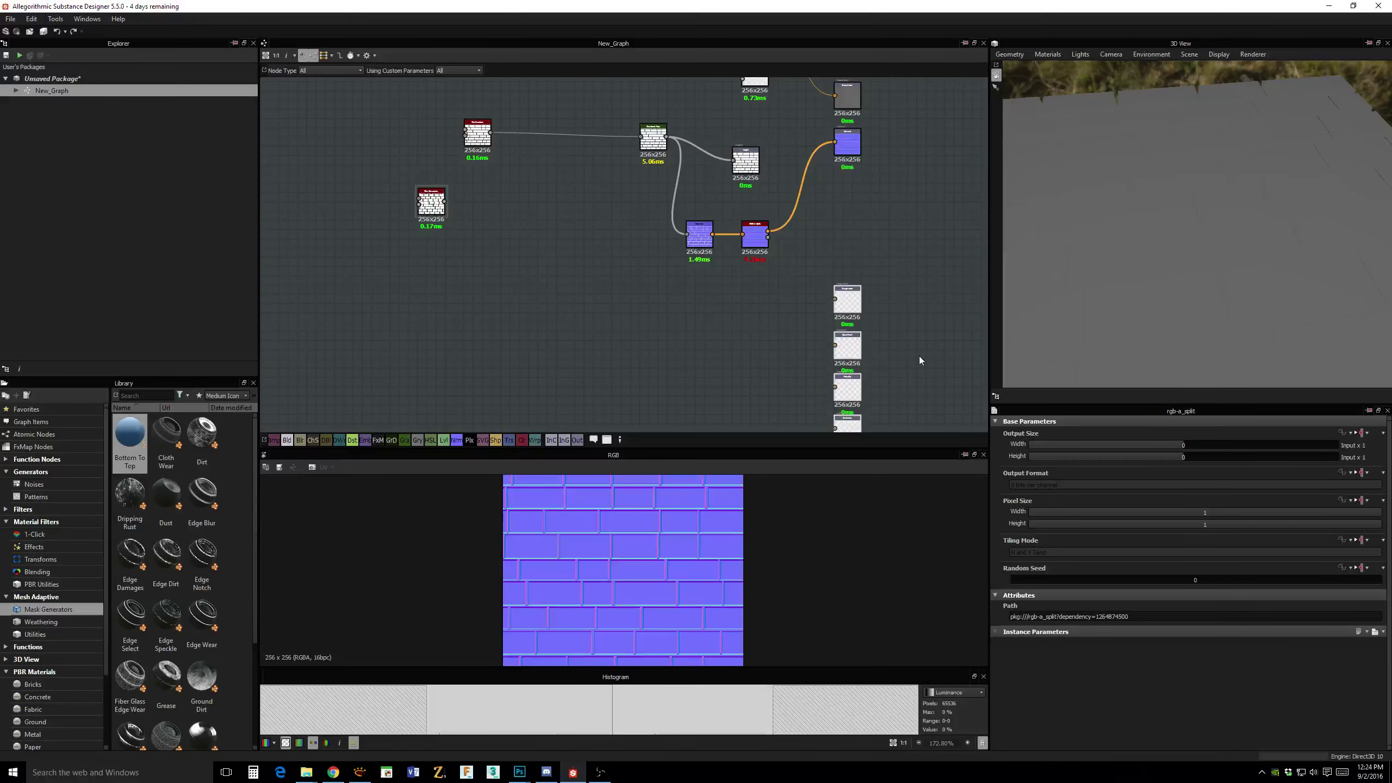
middle_click_drag(917, 357, 924, 270)
key("f")
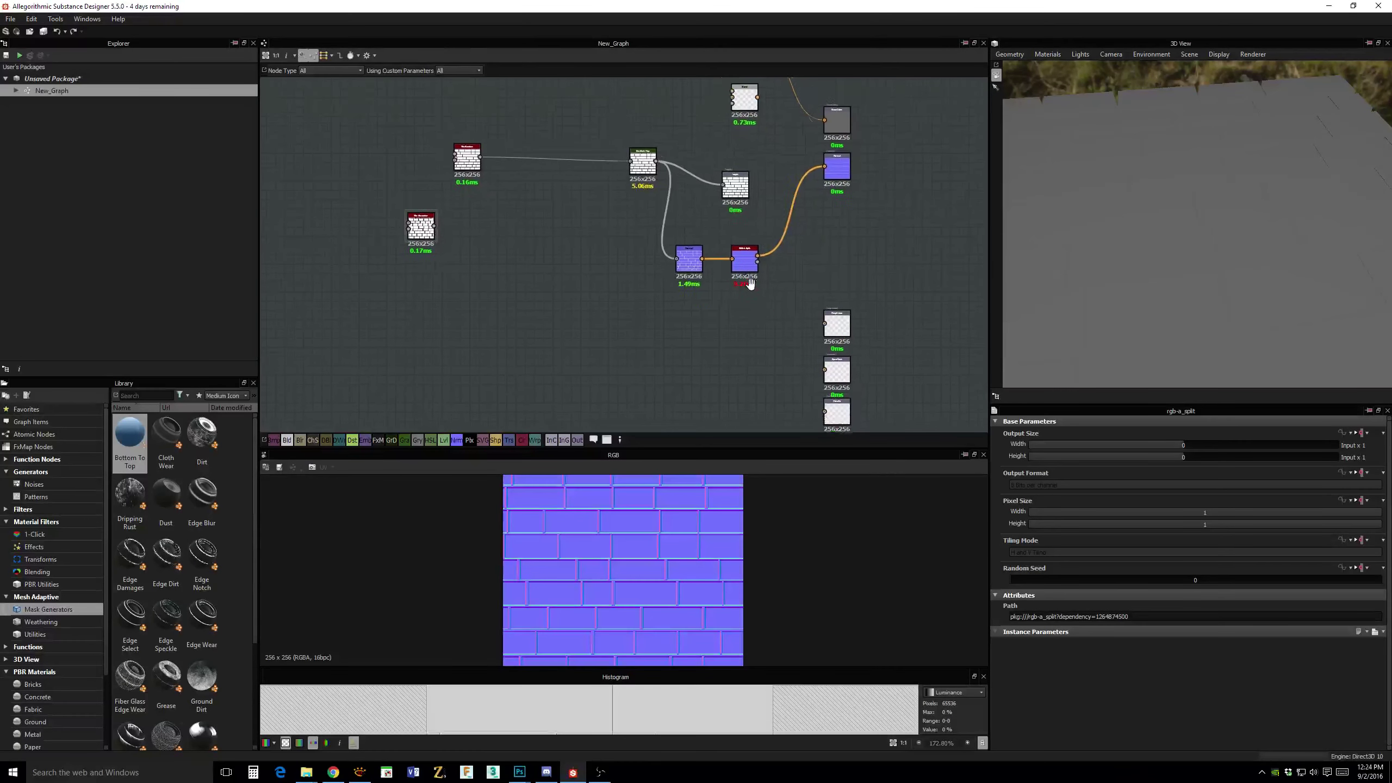
scroll(836, 234, "down", 1)
Duplicate the grey Uniform Color node, place the copy beside the Roughness output, and switch its color mode to Grayscale.
left_click(760, 115)
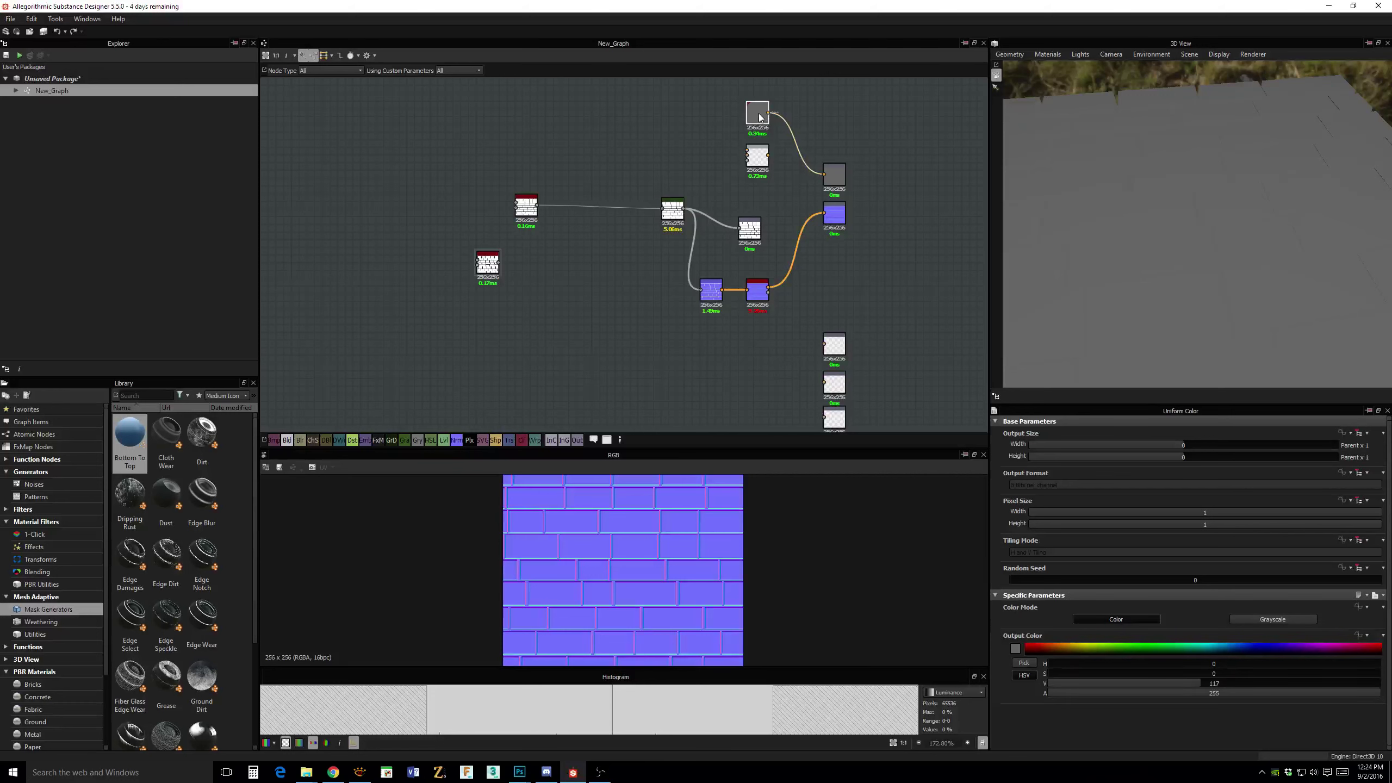
key("ctrl+d")
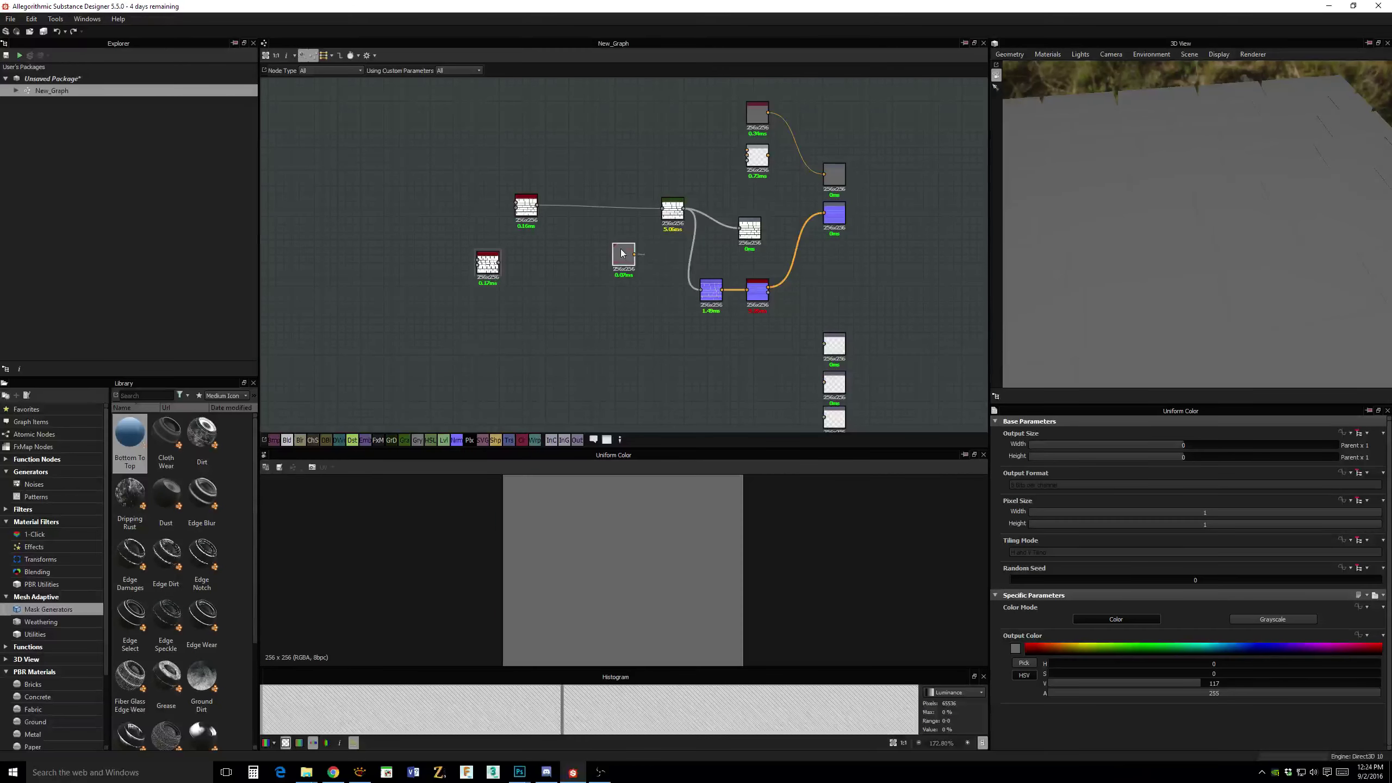
left_click_drag(765, 370, 812, 344)
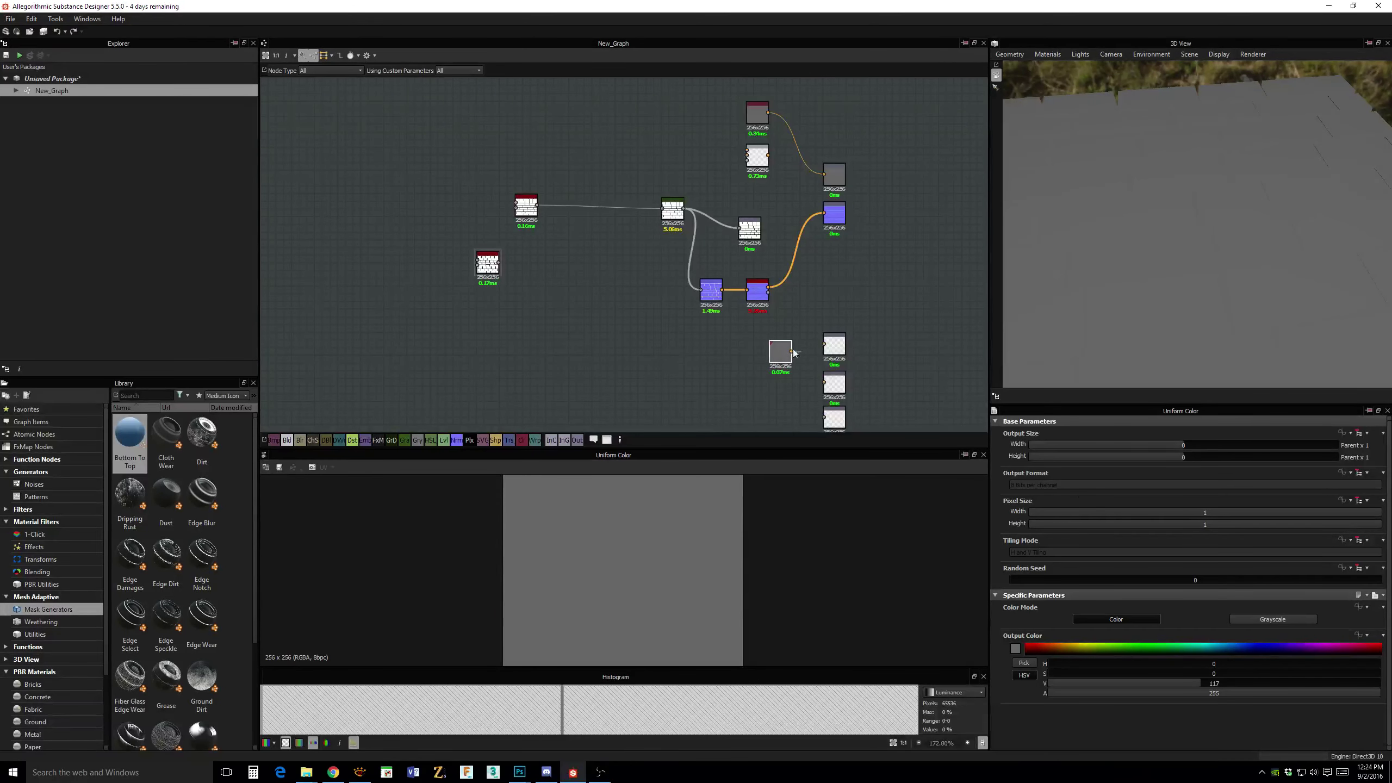
left_click(1268, 619)
scroll(928, 323, "up", 5)
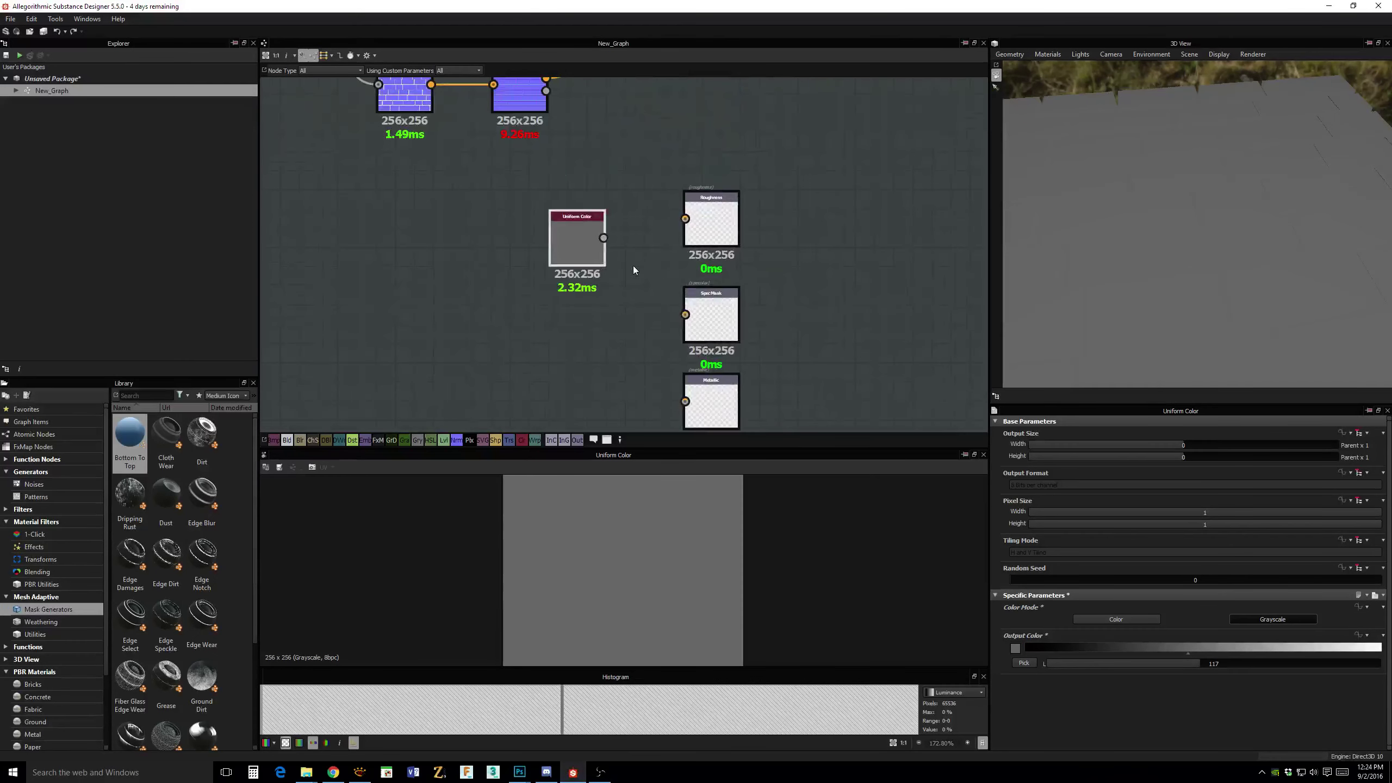
Connect the grayscale Uniform Color node to the Roughness and Spec Mask outputs, aligning the node with the Roughness output.
left_click_drag(604, 238, 685, 218)
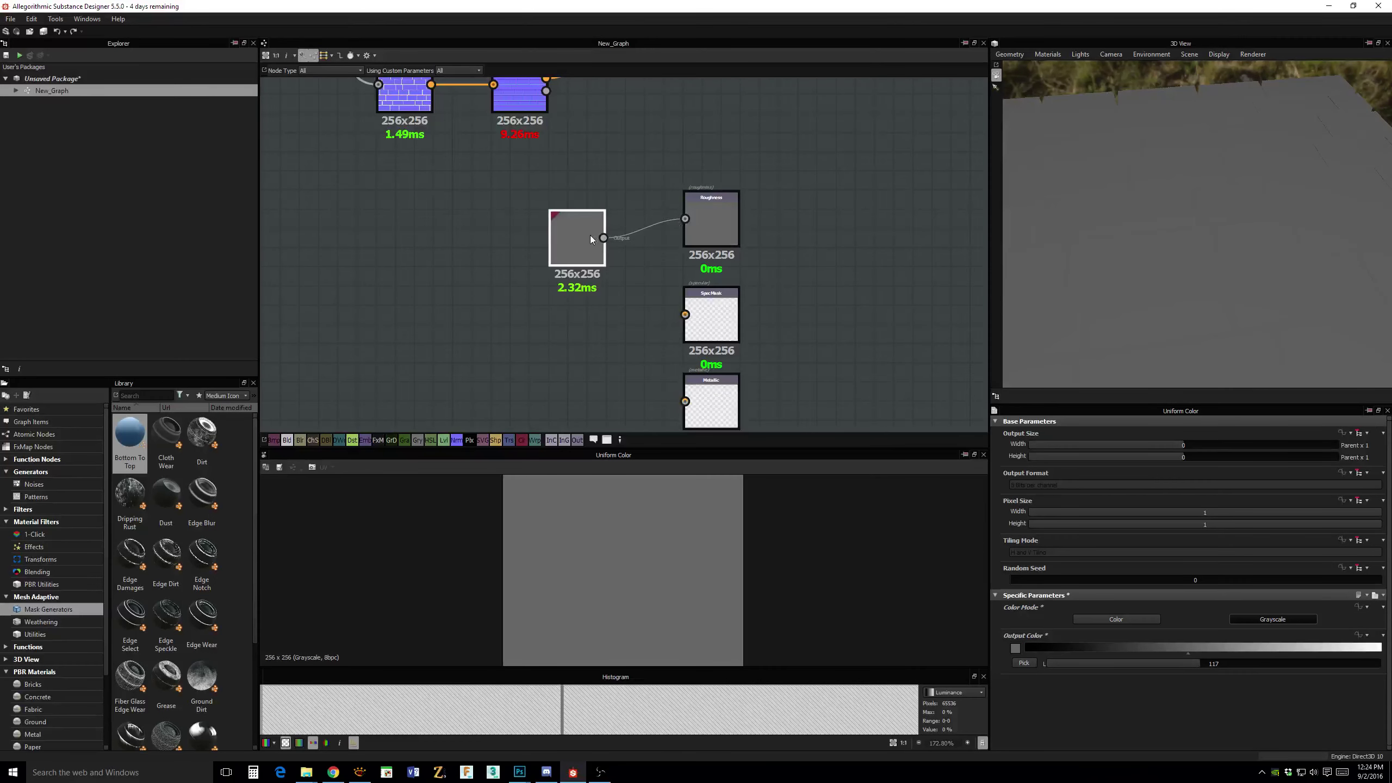
left_click_drag(590, 238, 588, 220)
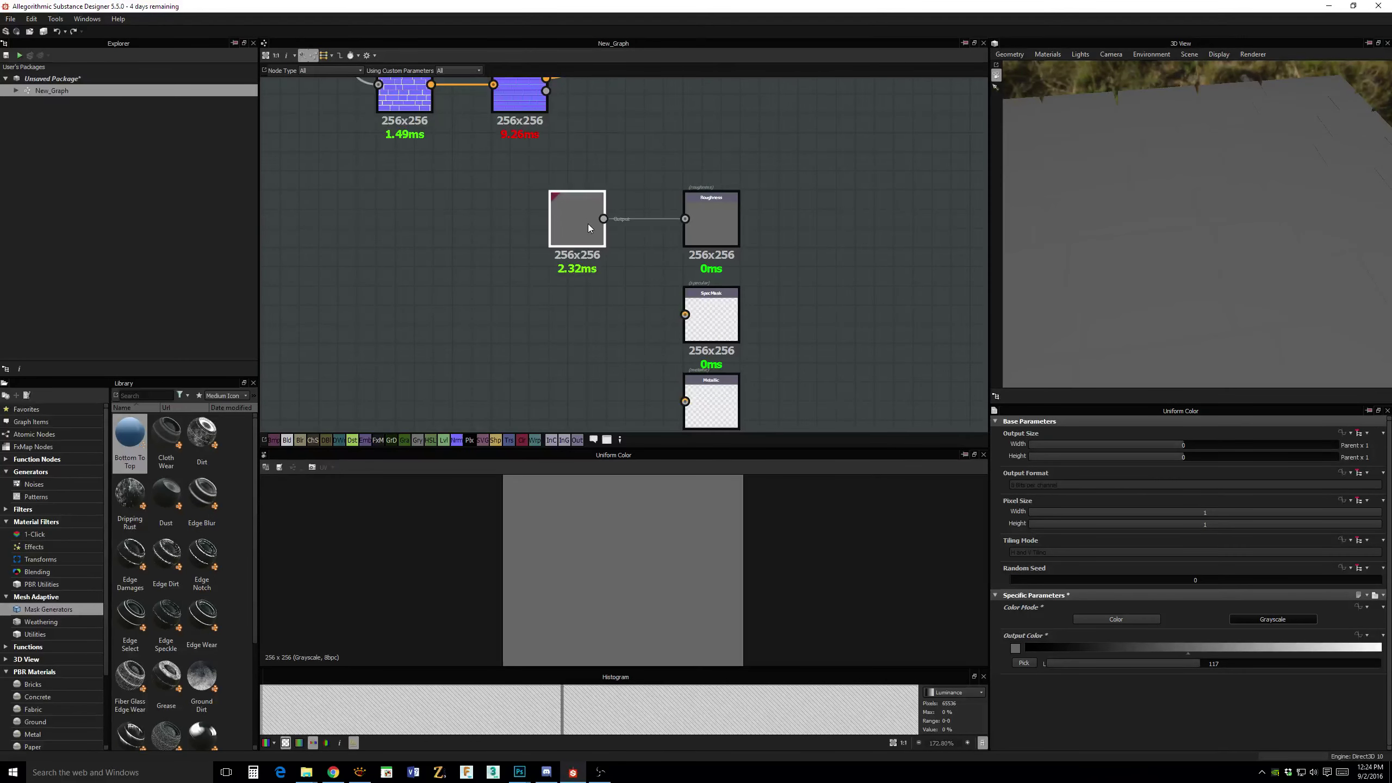
left_click_drag(604, 218, 686, 315)
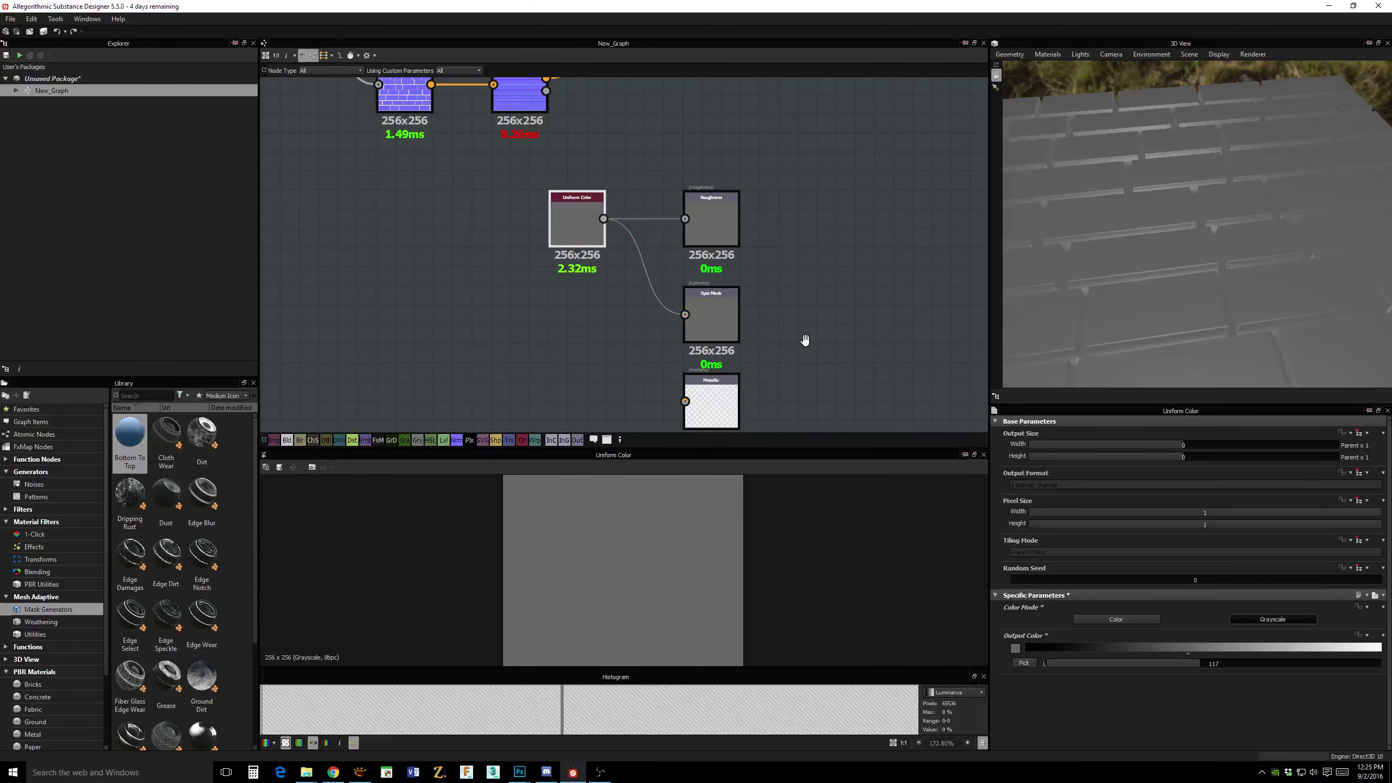
middle_click_drag(805, 342, 851, 340)
mouse_move(1196, 290)
left_mouse_down()
mouse_move(1322, 263)
mouse_move(1189, 291)
left_mouse_up()
Move the Height output lower in the graph and shift the Gradient Map closer to the Tile Random node.
scroll(841, 206, "down", 2)
middle_click_drag(842, 207, 839, 386)
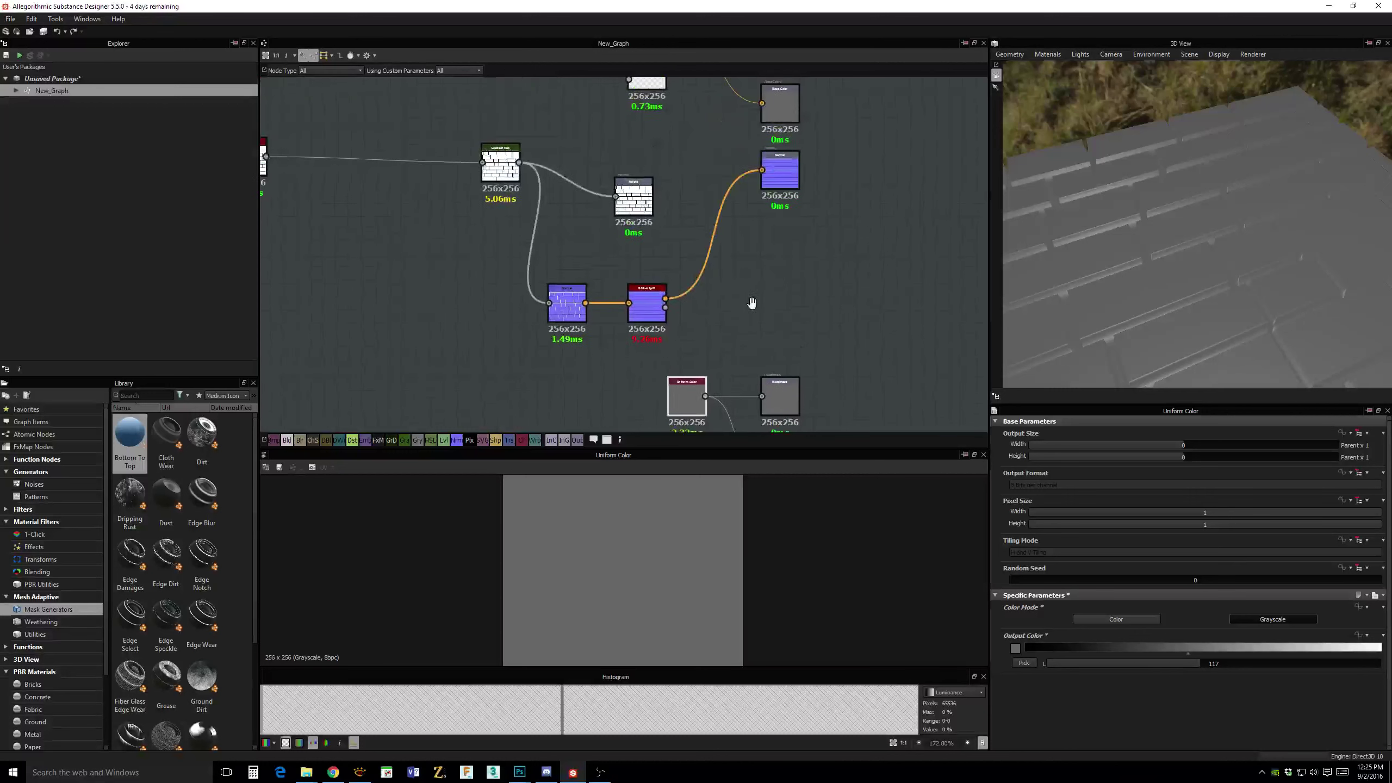
middle_click_drag(795, 261, 890, 309)
left_click_drag(732, 246, 718, 218)
middle_click_drag(822, 177, 852, 259)
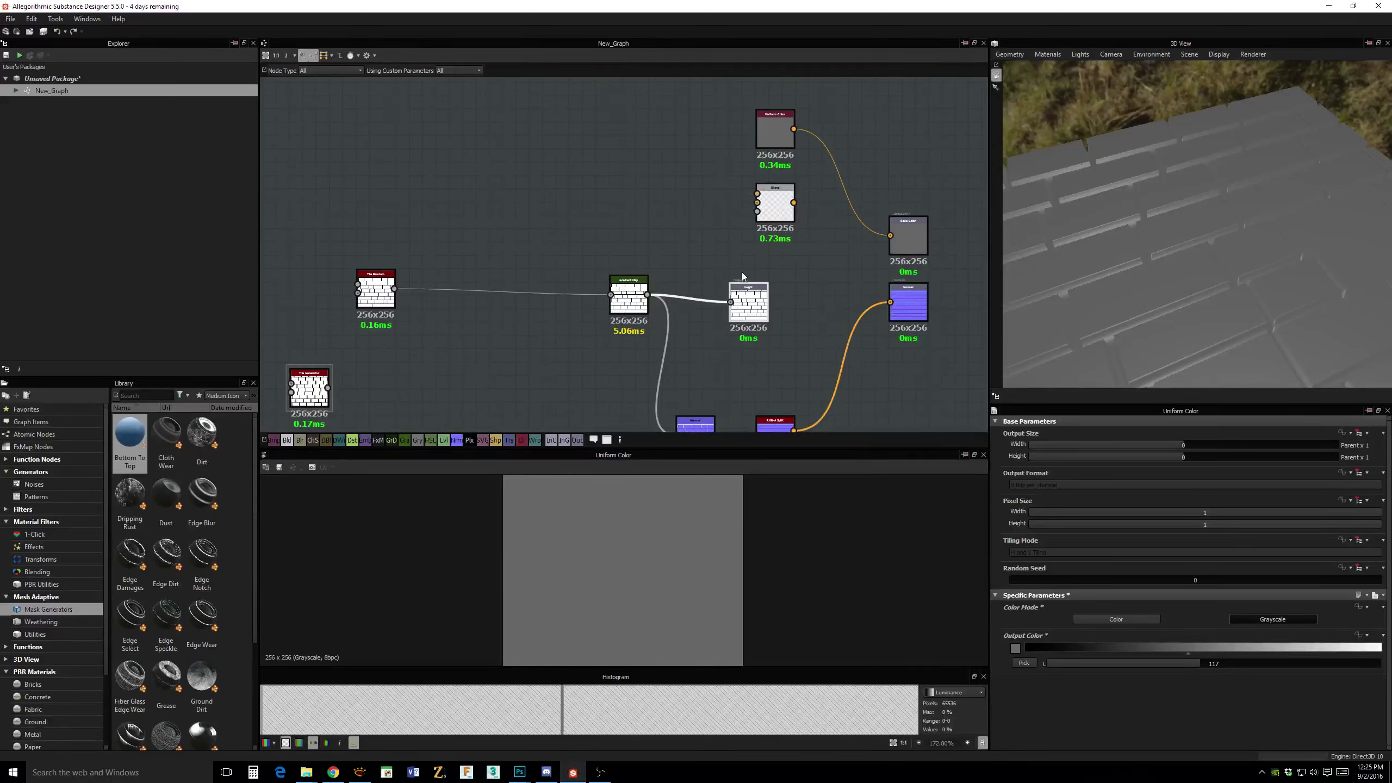
left_click_drag(769, 294, 783, 347)
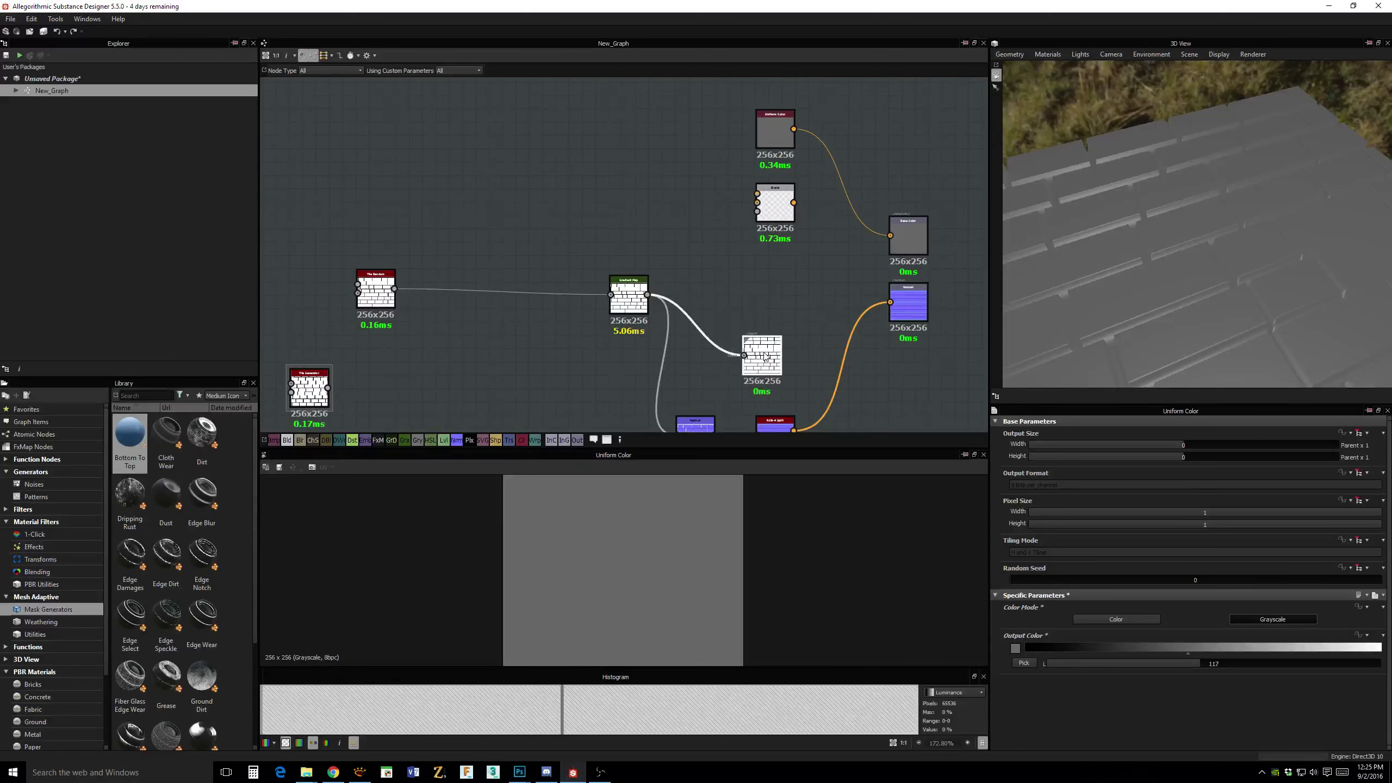
left_click_drag(631, 289, 617, 289)
middle_click_drag(712, 289, 748, 258)
left_click_drag(602, 264, 535, 258)
Add a Curvature Smooth node fed by the Normal node, and connect it and the upper Uniform Color to the Blend node.
key("space")
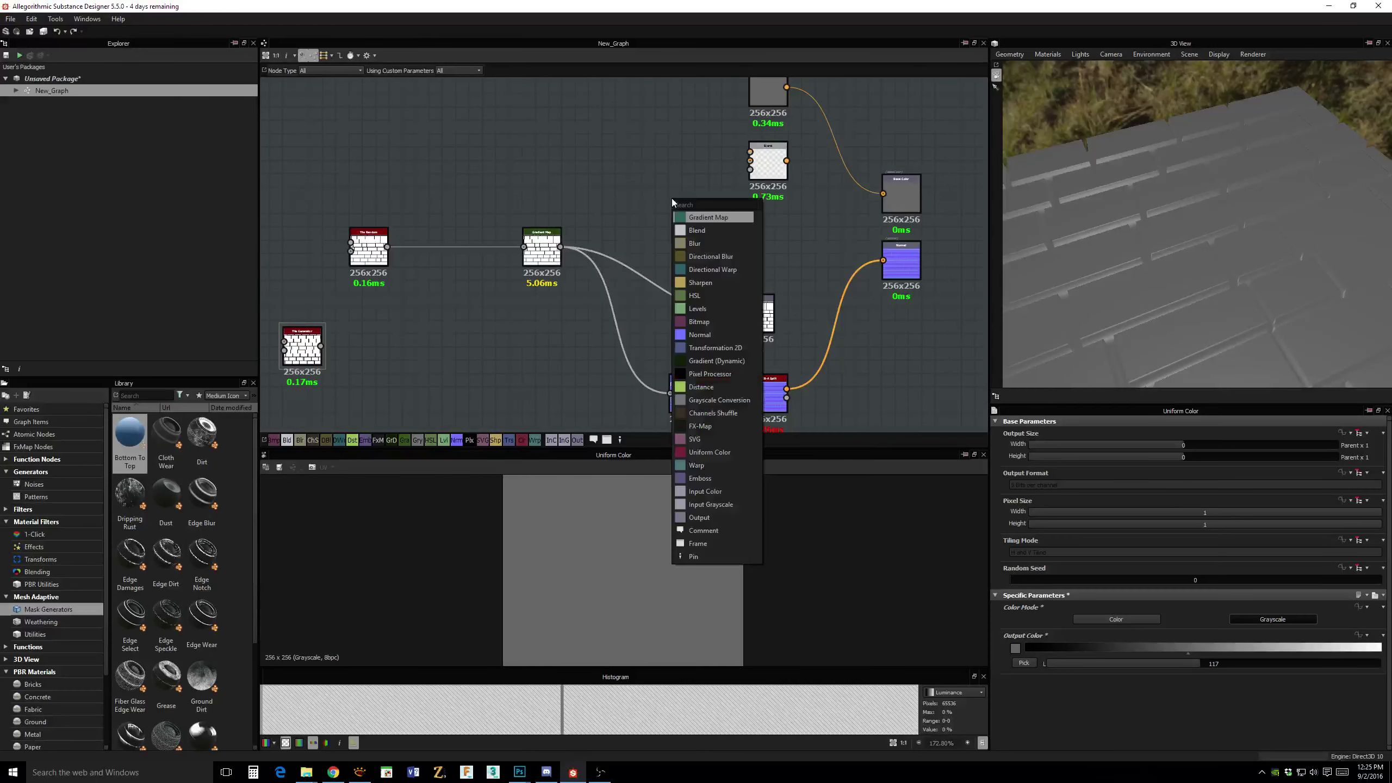
type("curv")
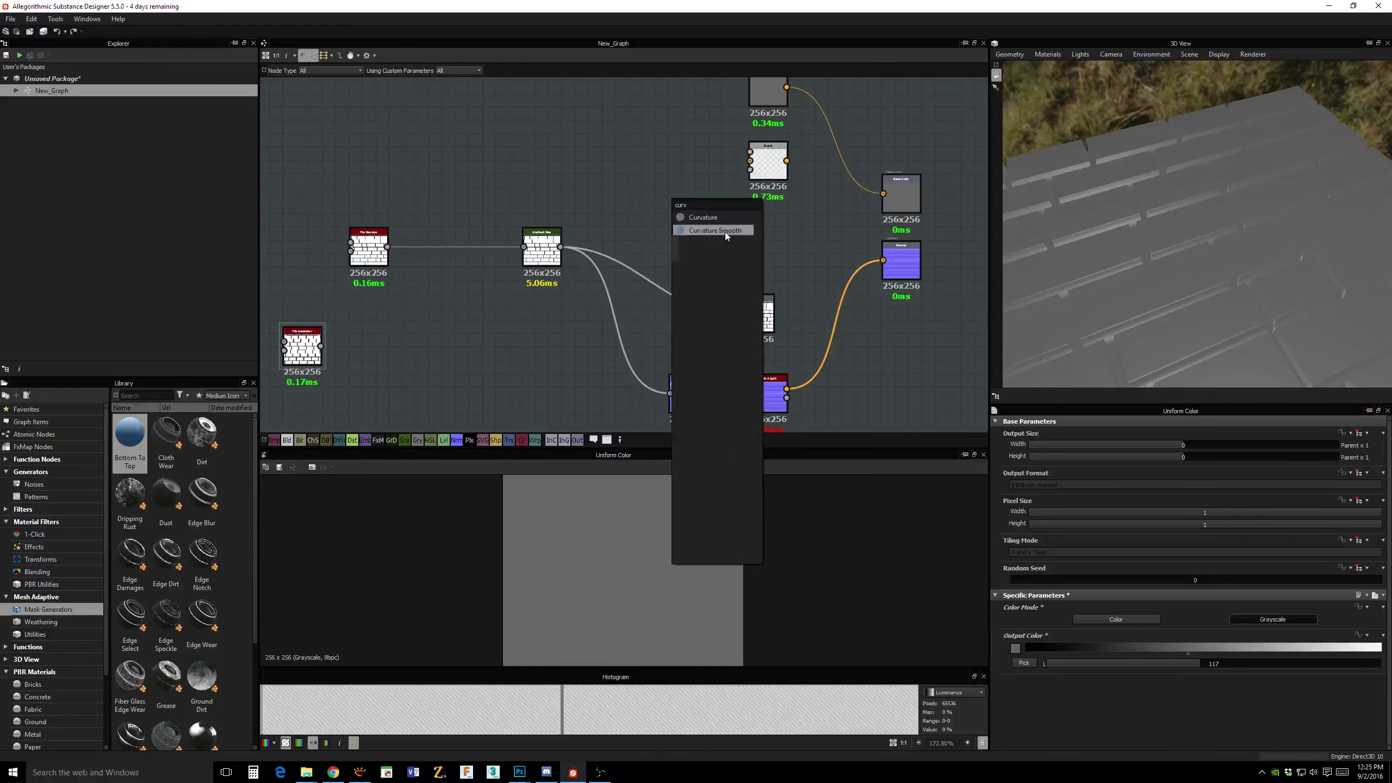
left_click(724, 232)
left_click_drag(705, 402, 751, 160)
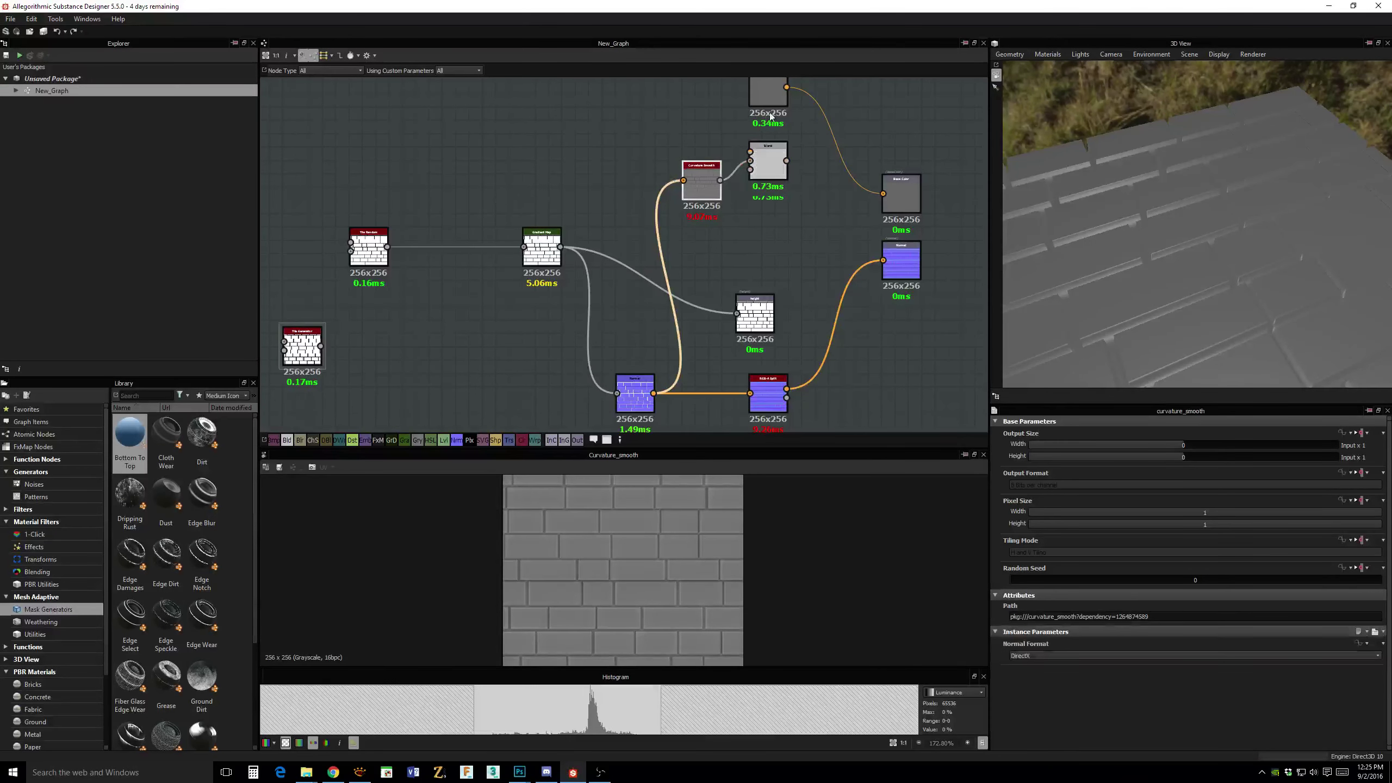
left_click_drag(770, 93, 750, 152)
left_click(783, 170)
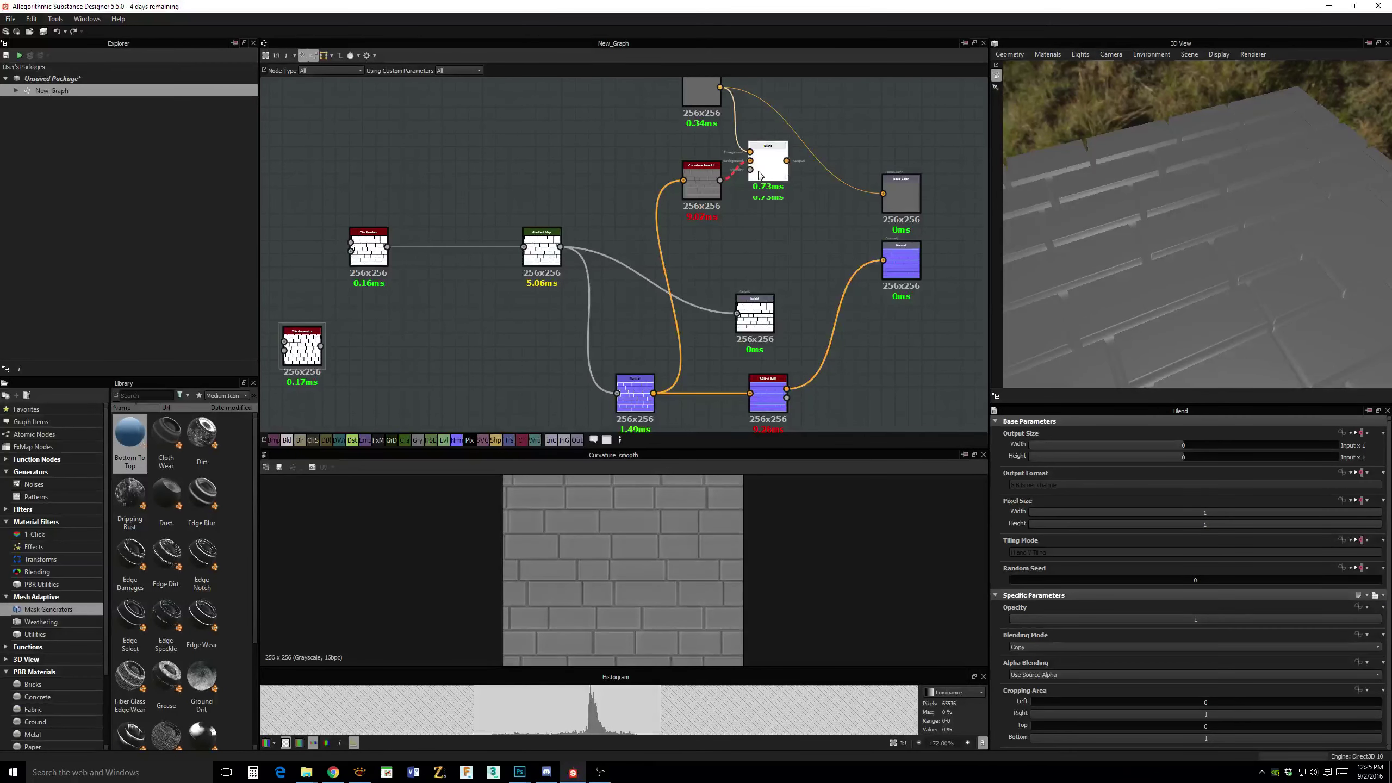
Try switching the upper Uniform Color node's color mode to Grayscale.
middle_click_drag(791, 166, 799, 209)
left_click(705, 130)
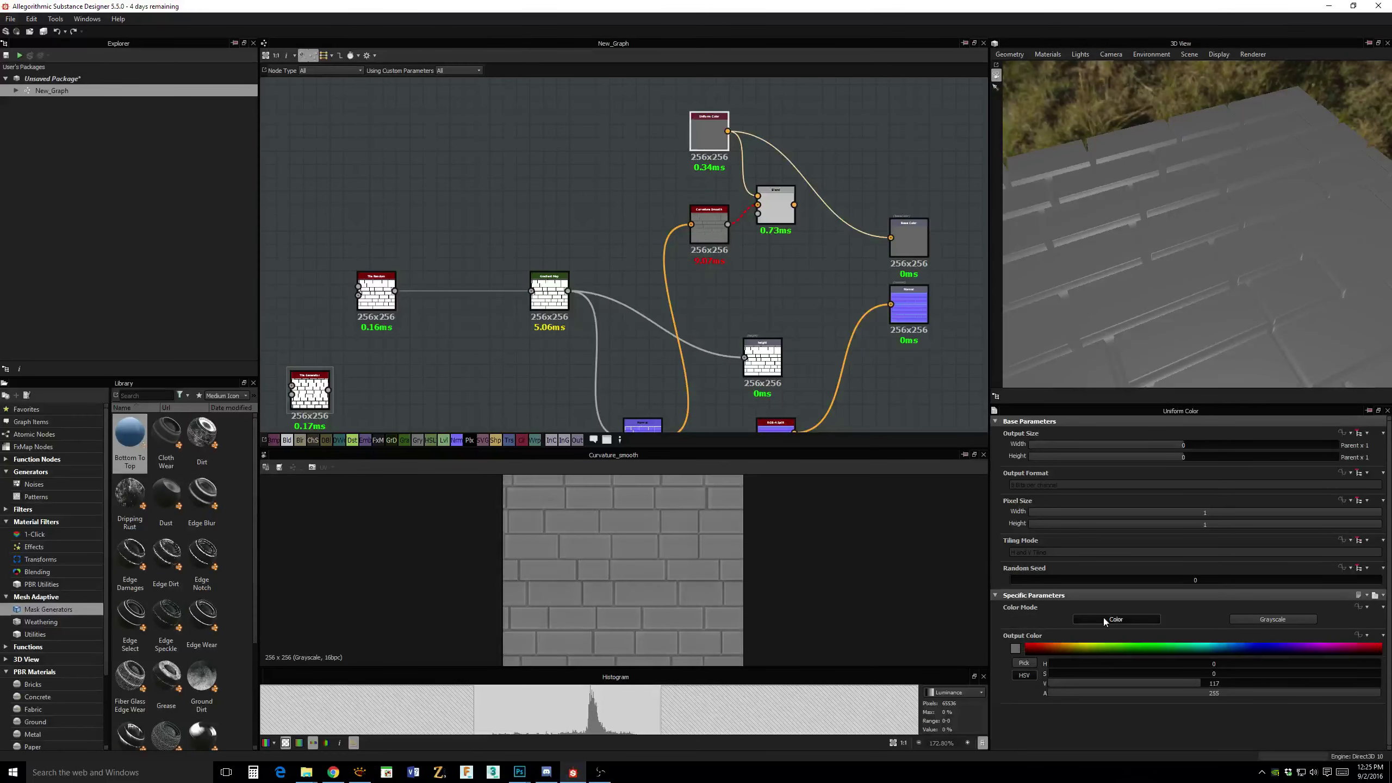
left_click(1284, 623)
left_click(809, 246)
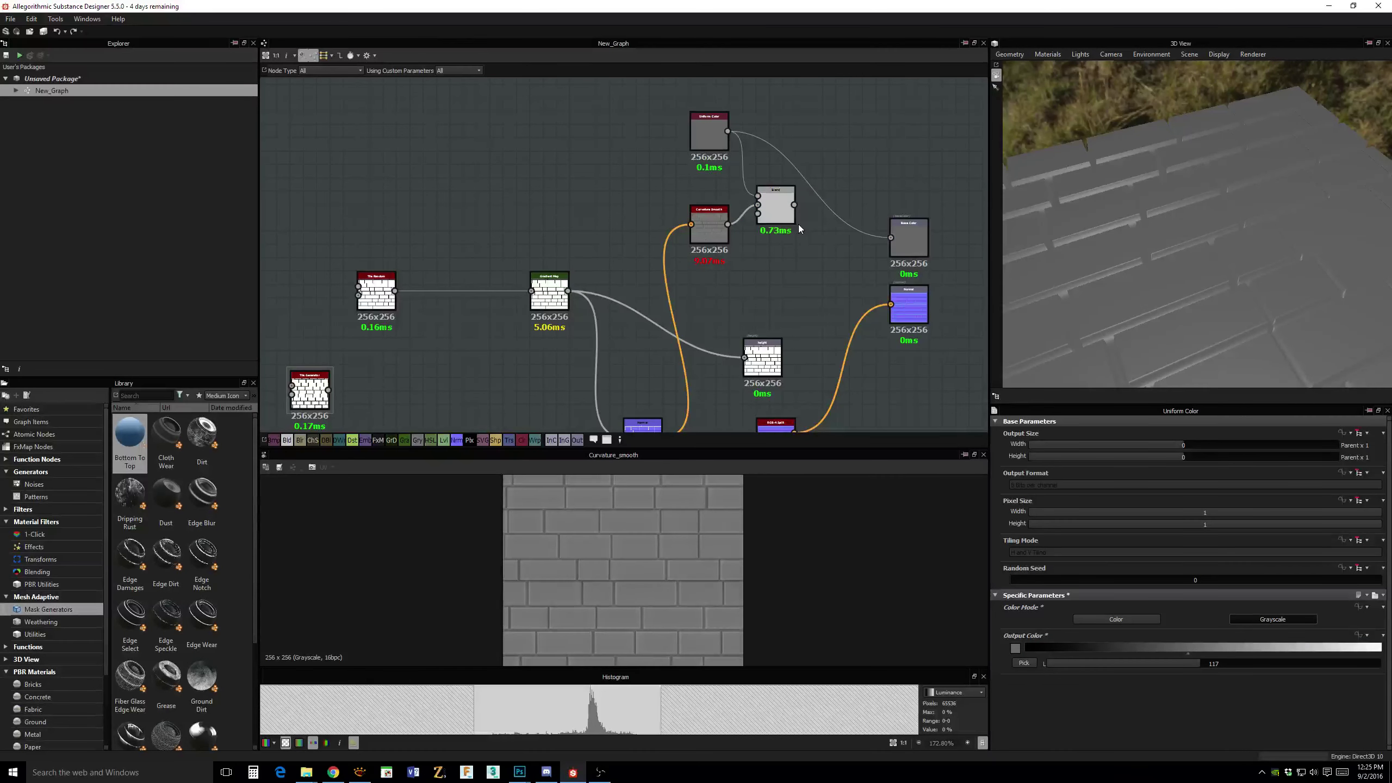
Move the Blend node further from its source nodes and set the upper Uniform Color node back to Color mode.
left_click_drag(780, 212, 812, 213)
left_click(709, 132)
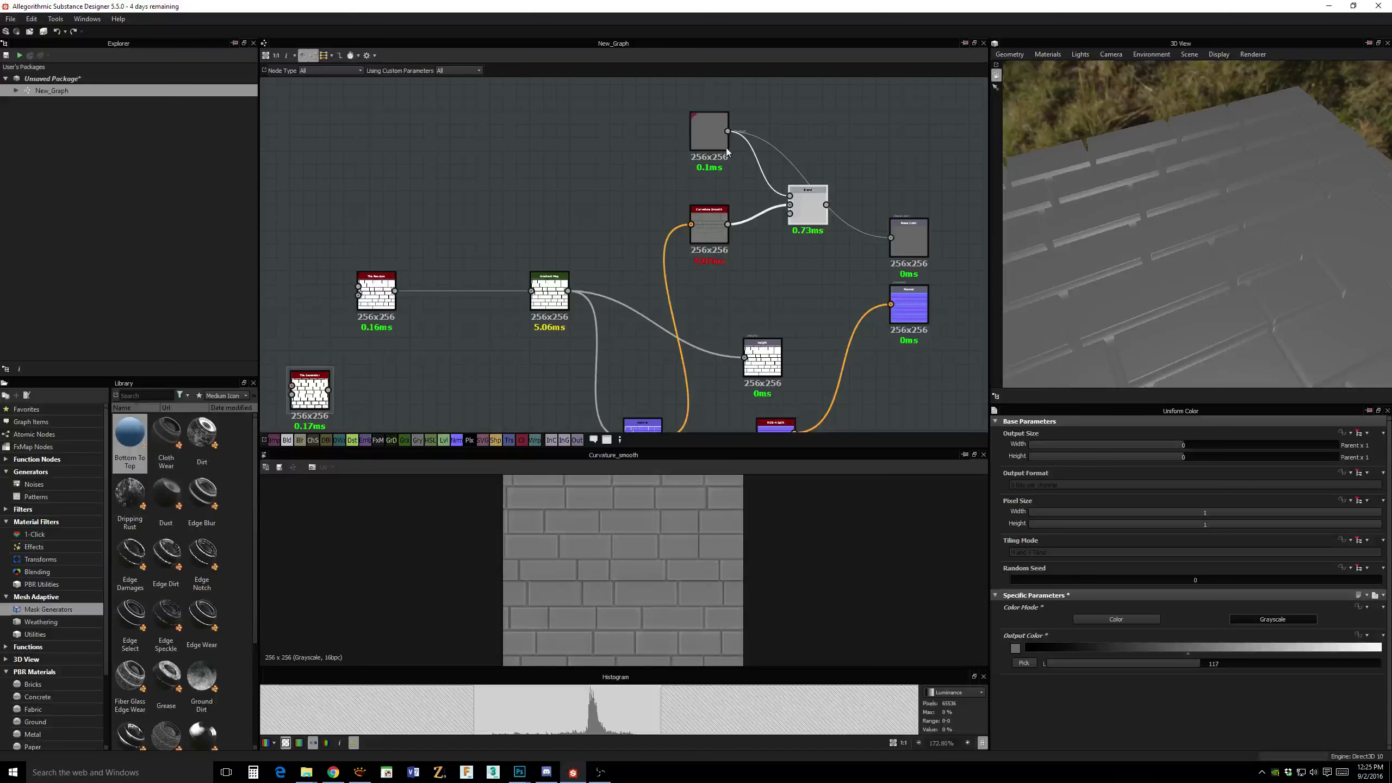
left_click(1141, 621)
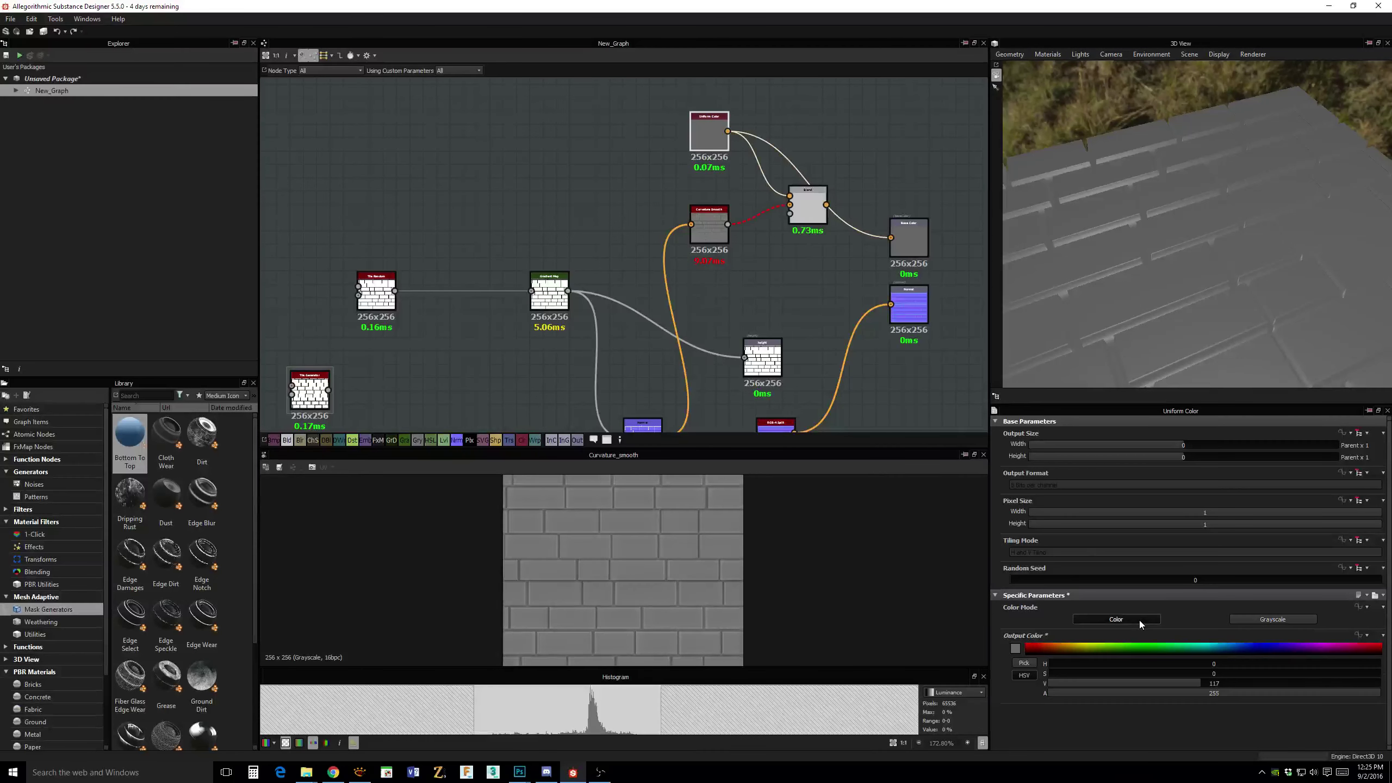
Replace the direct link from Curvature Smooth to Blend with a Gradient Map docked onto Blend's background input.
left_click(758, 214)
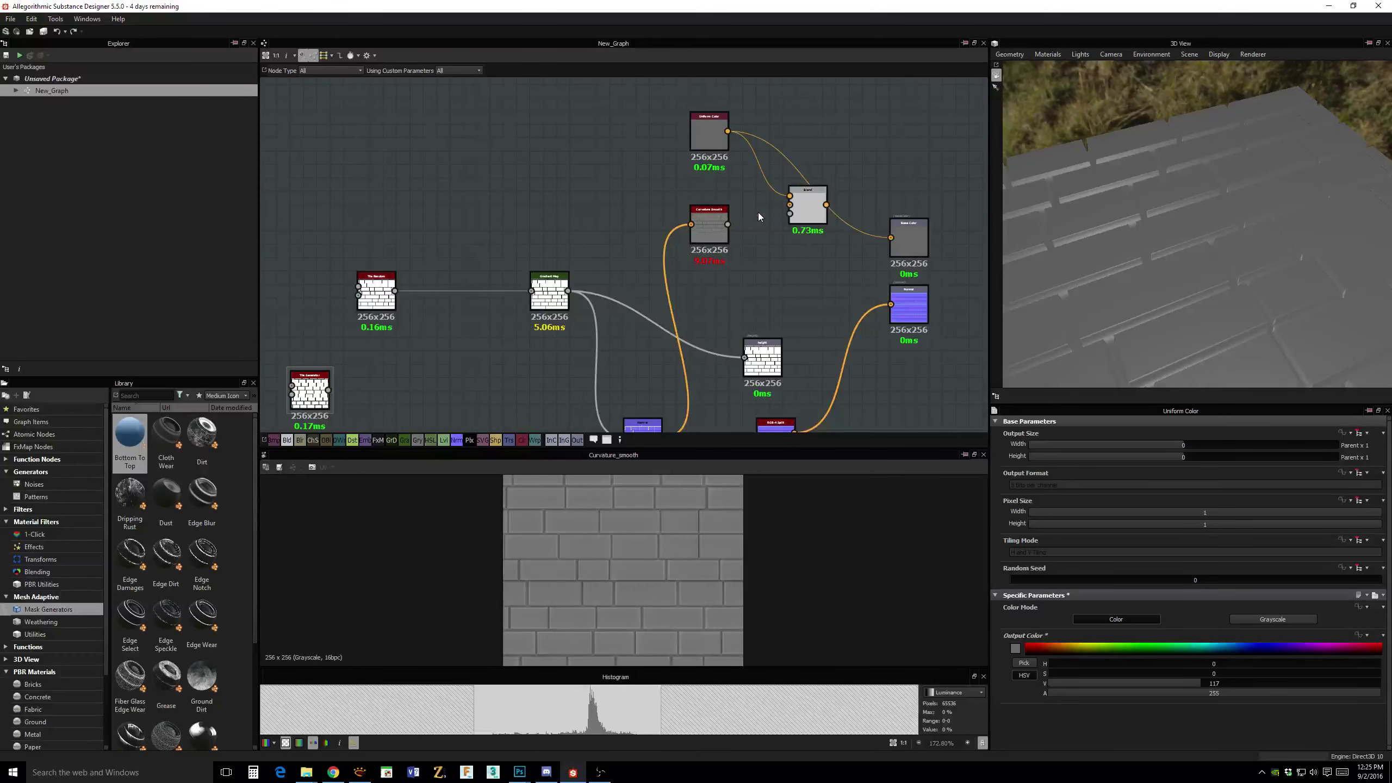
key("space")
type("gra")
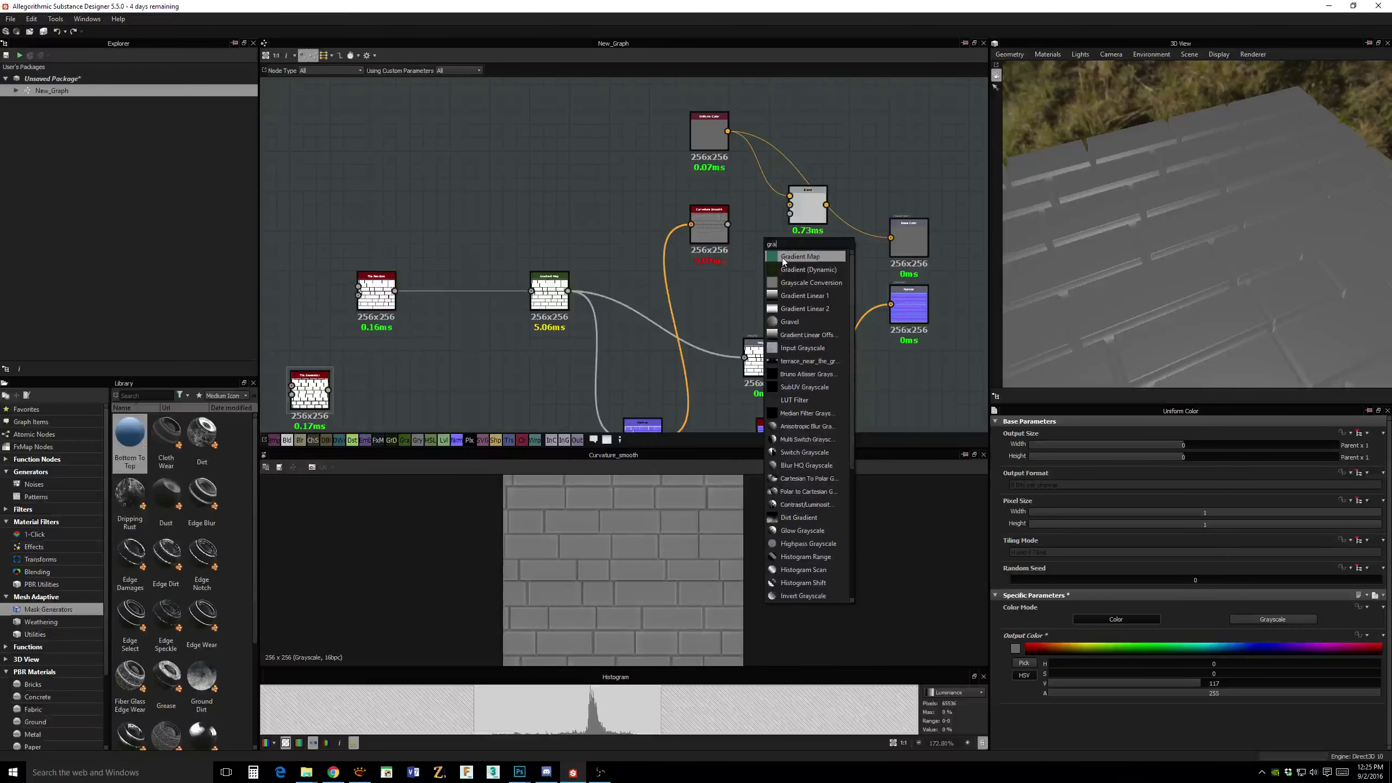
left_click(782, 257)
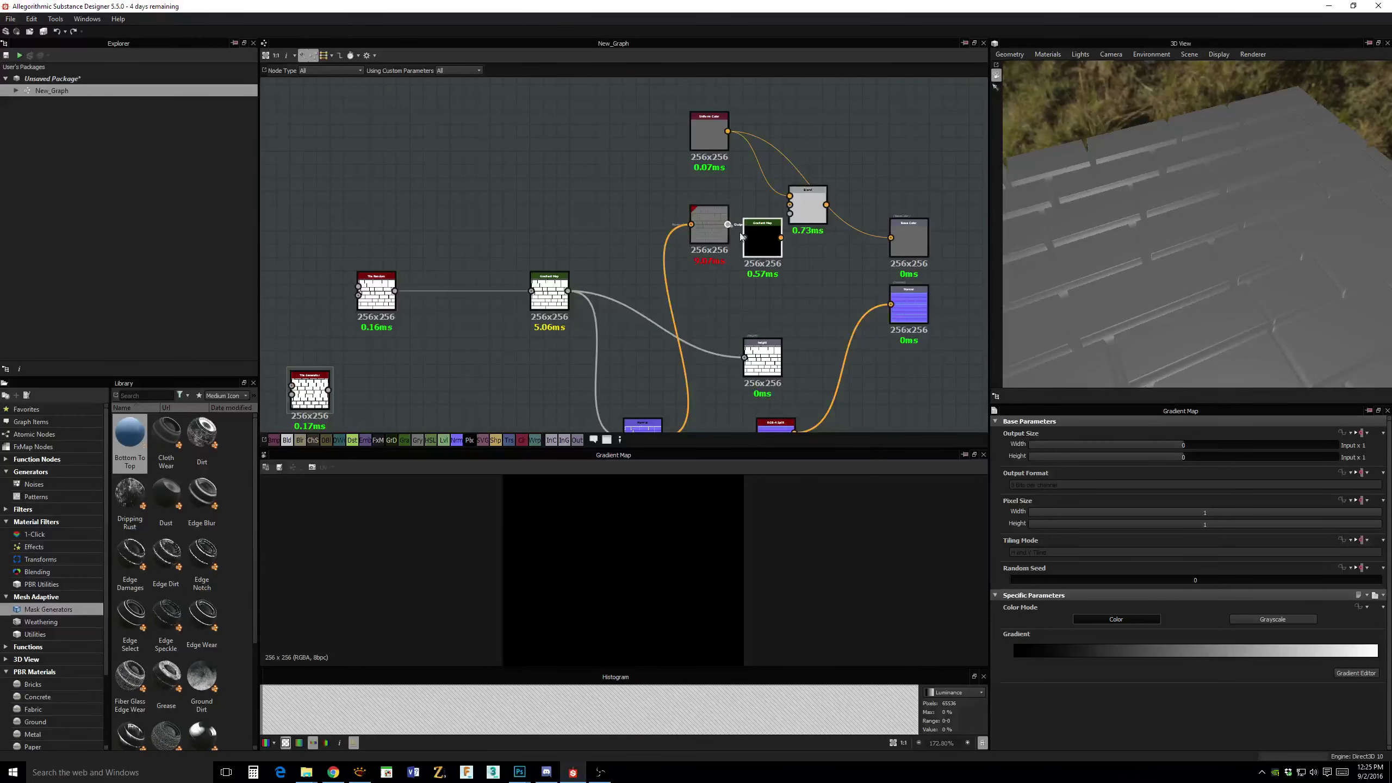
left_click_drag(741, 236, 776, 205)
Move the Base Color output up level with the Uniform Color node and feed it from the Blend node.
left_click(905, 236)
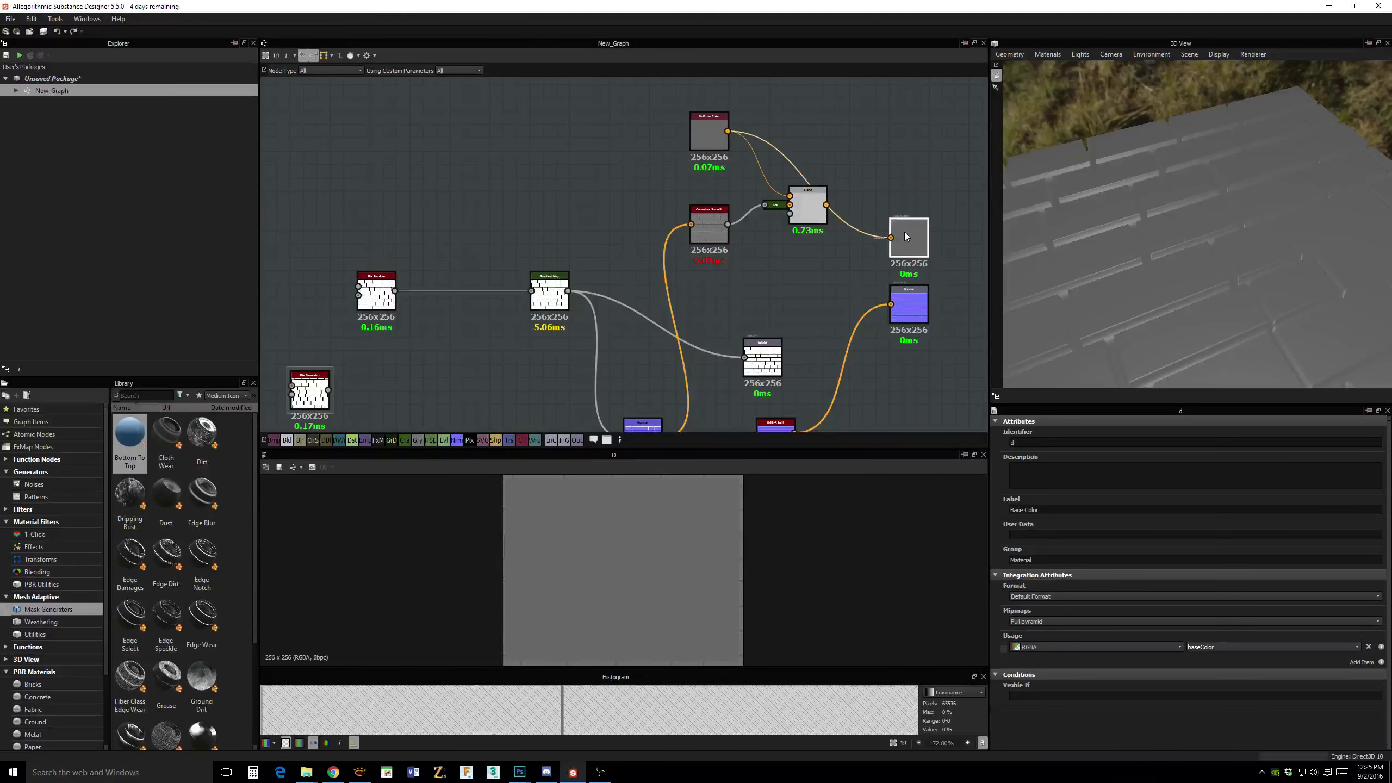
left_click_drag(905, 236, 905, 127)
left_click_drag(826, 204, 899, 133)
Set the Blend node's Opacity to 0.43 while previewing the Curvature Smooth result in the 2D view.
left_click(811, 204)
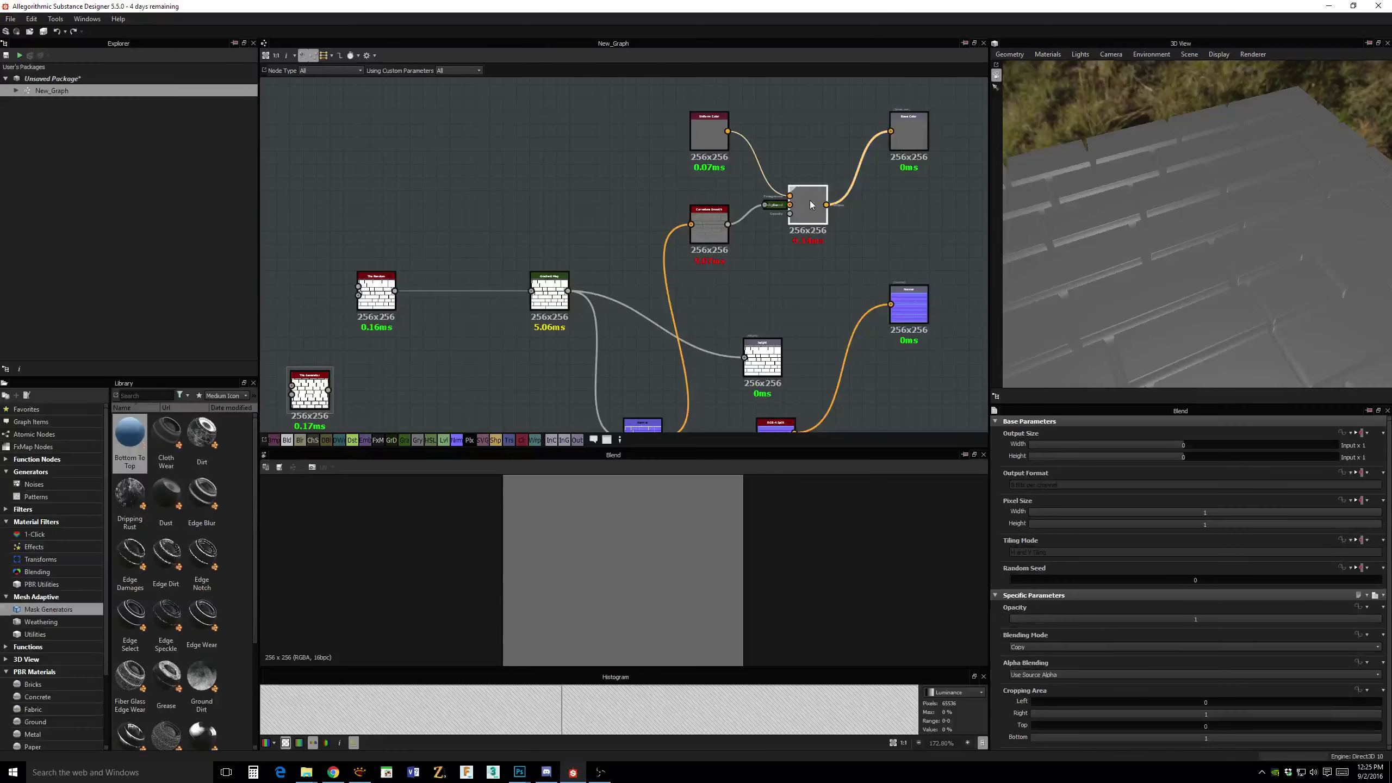
double_click(709, 224)
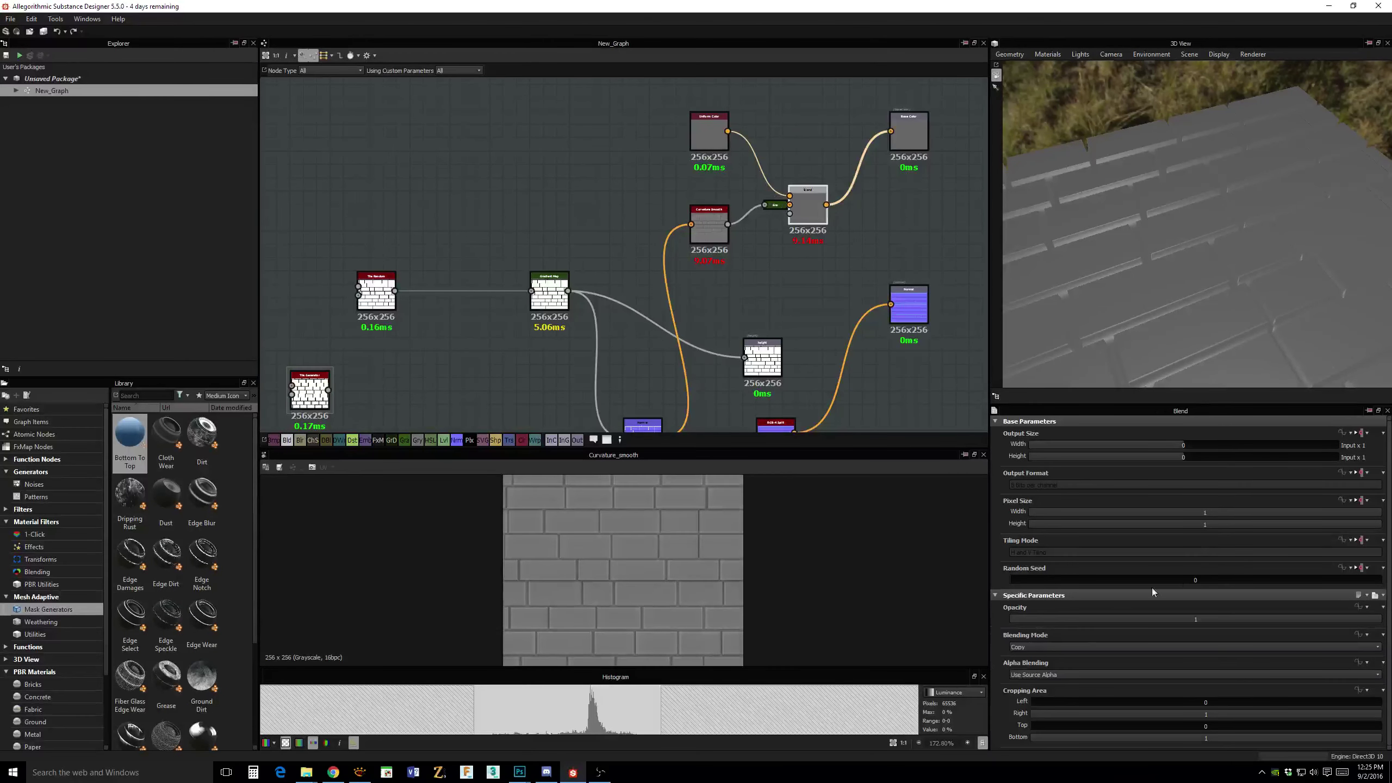
left_click(1069, 644)
left_click(1249, 619)
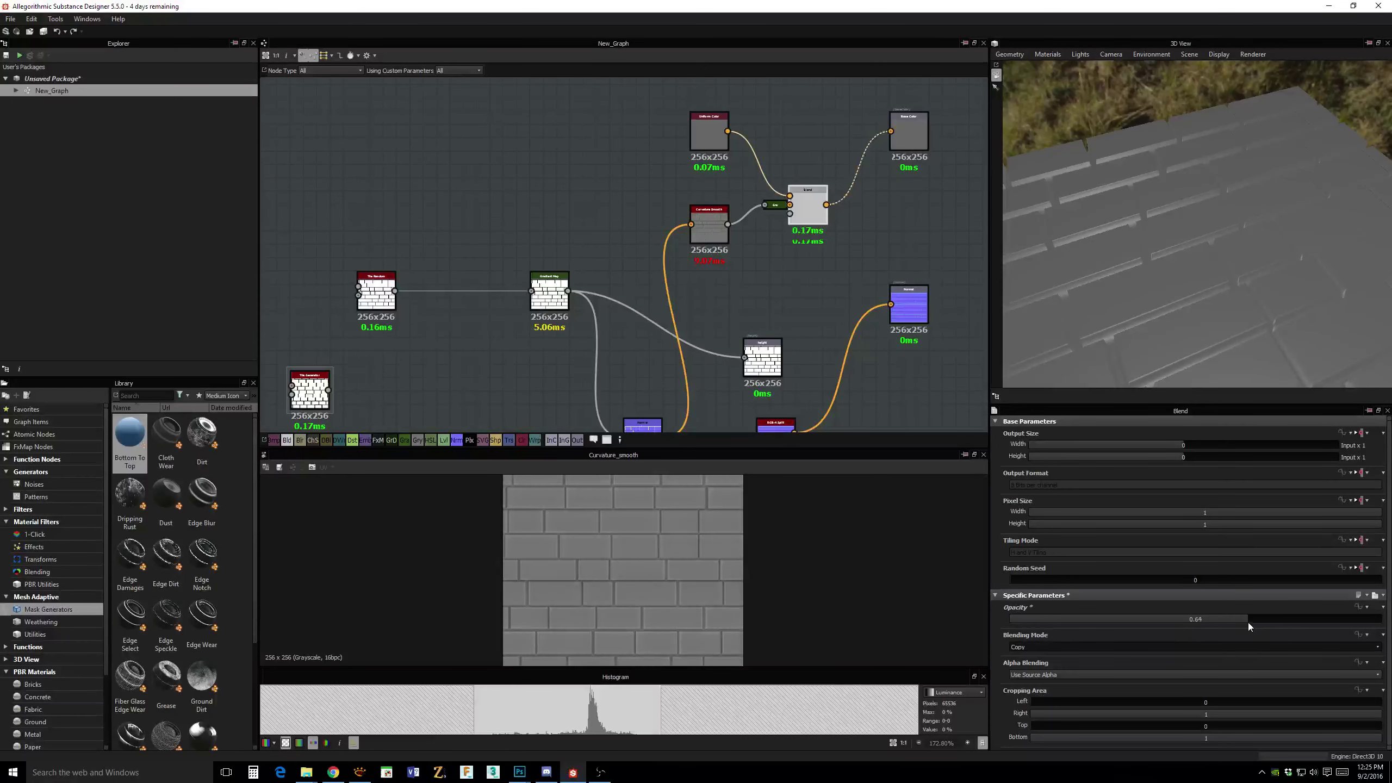
left_click_drag(1249, 623, 1170, 622)
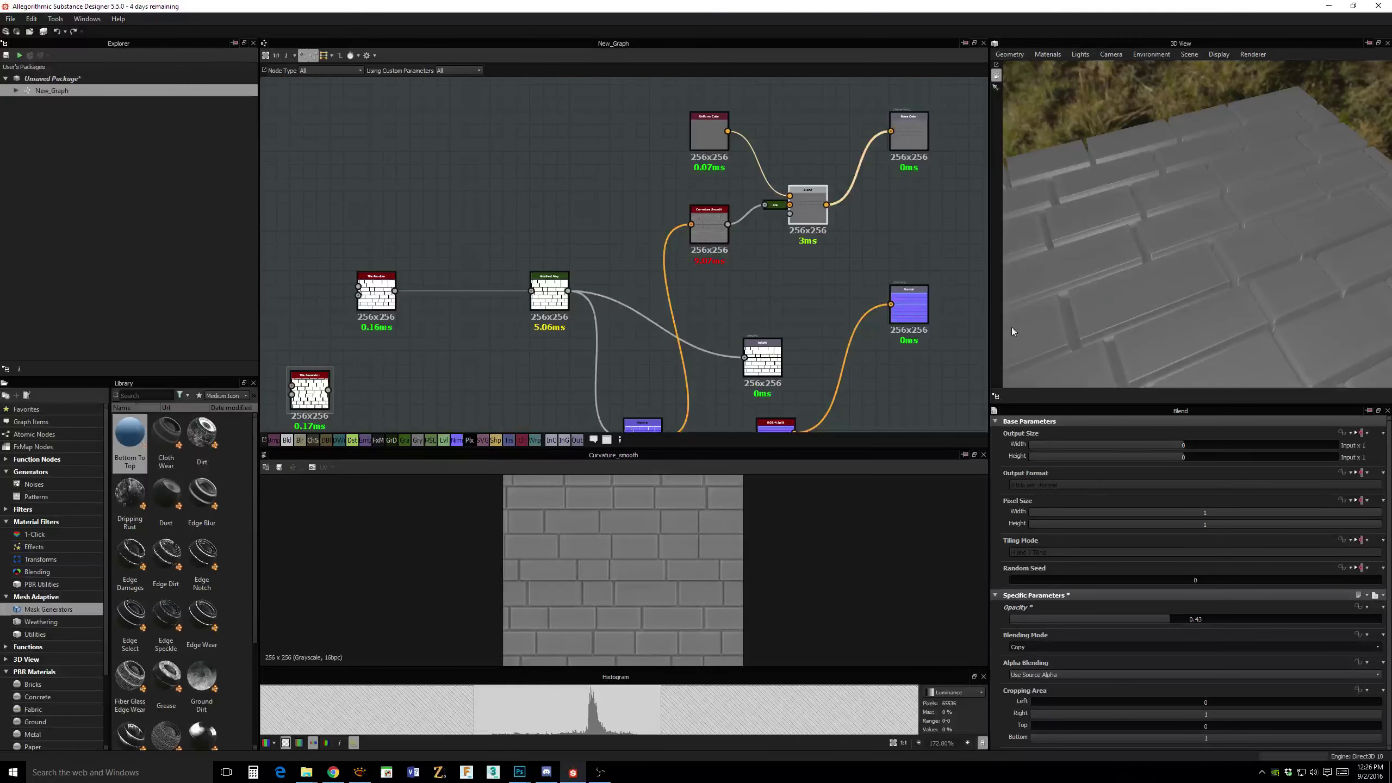
Preview the Base Color output in the 2D view to check the blended brick edges.
middle_click_drag(941, 231, 925, 241)
double_click(890, 141)
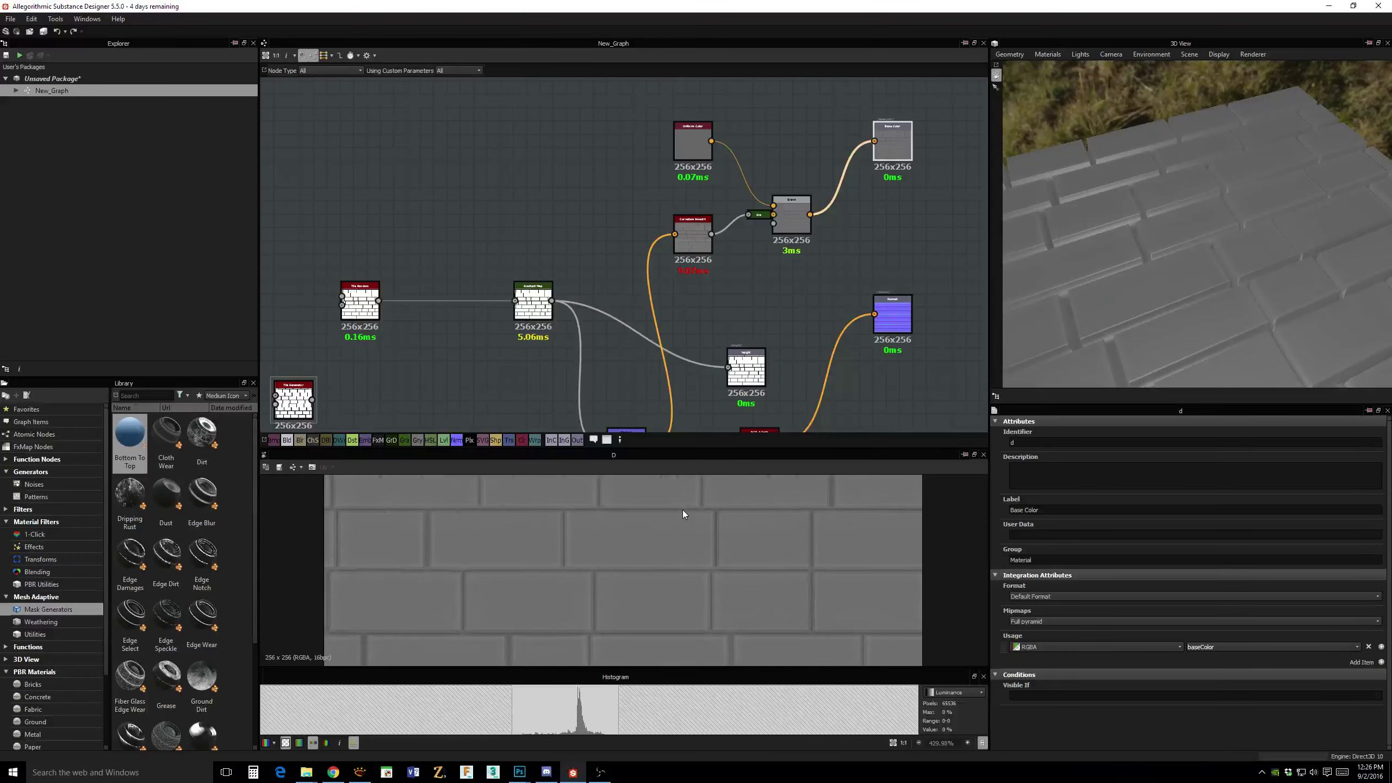
scroll(683, 509, "down", 4)
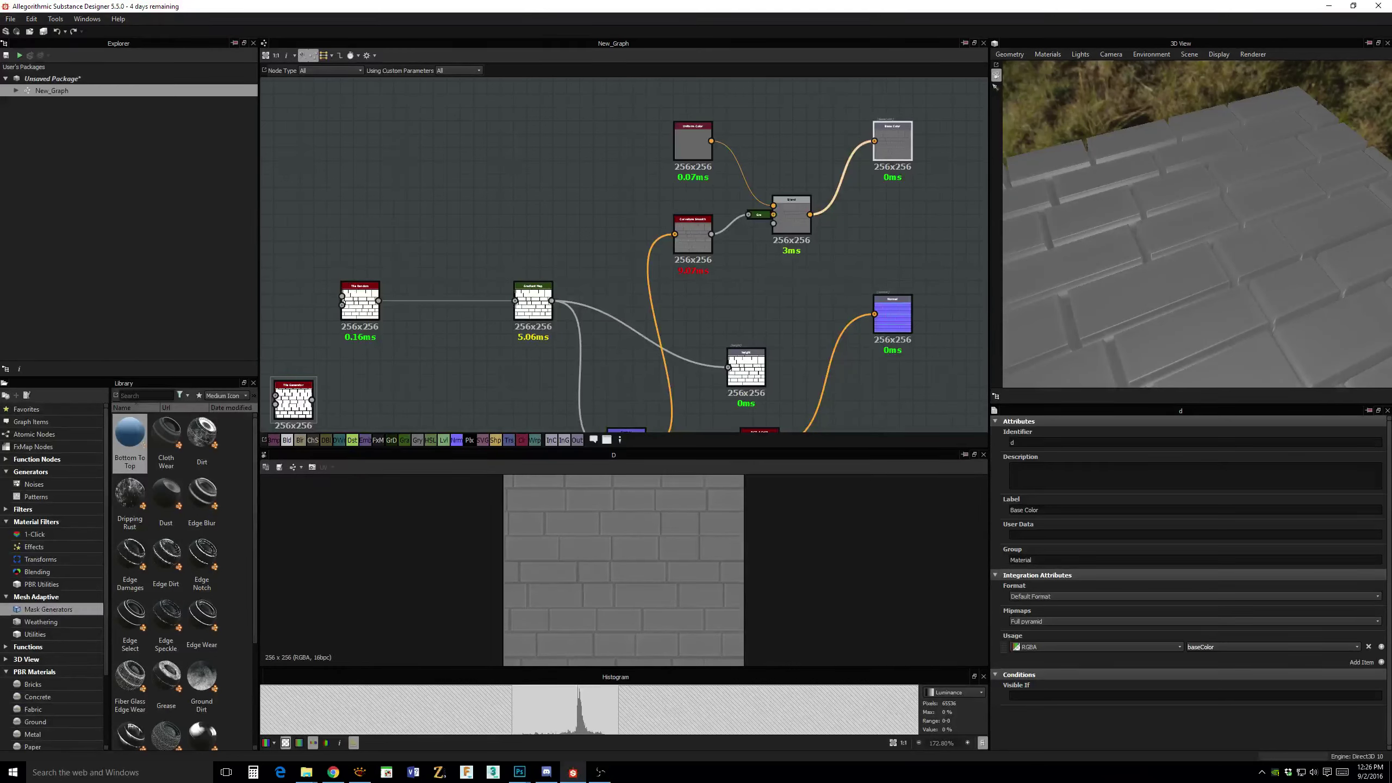
Switch to the Photoshop note window, move it over the graph to read it, and return to Substance Designer.
key("alt+Tab")
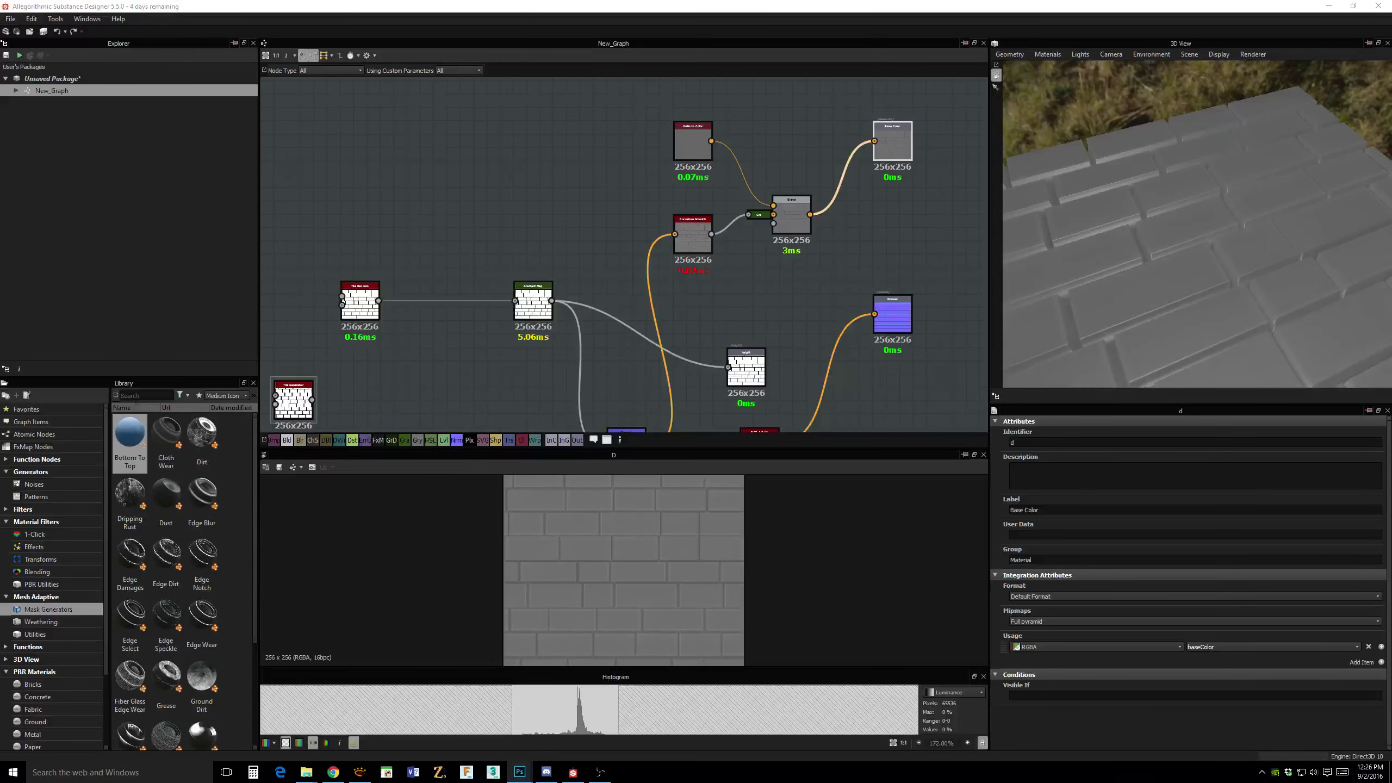
key("alt+Tab")
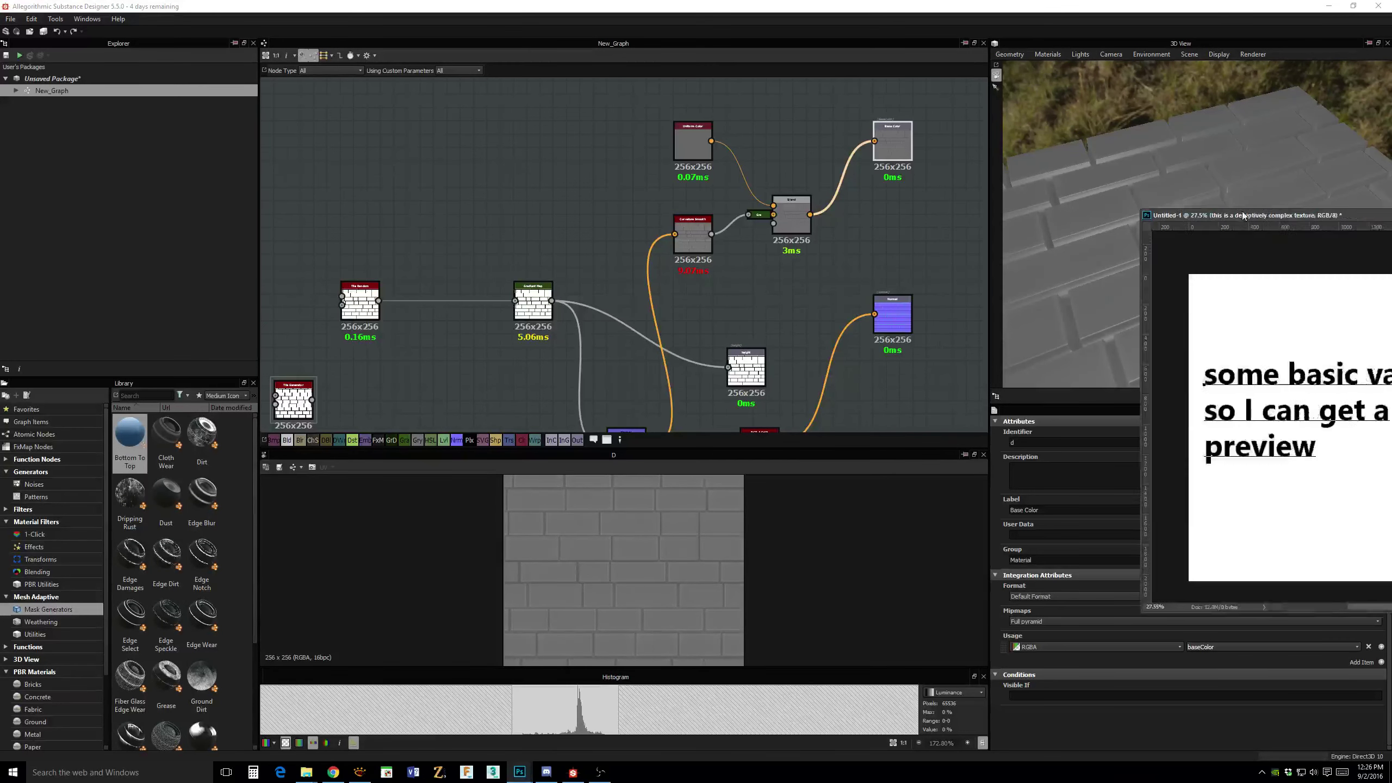
left_click_drag(1241, 207, 958, 176)
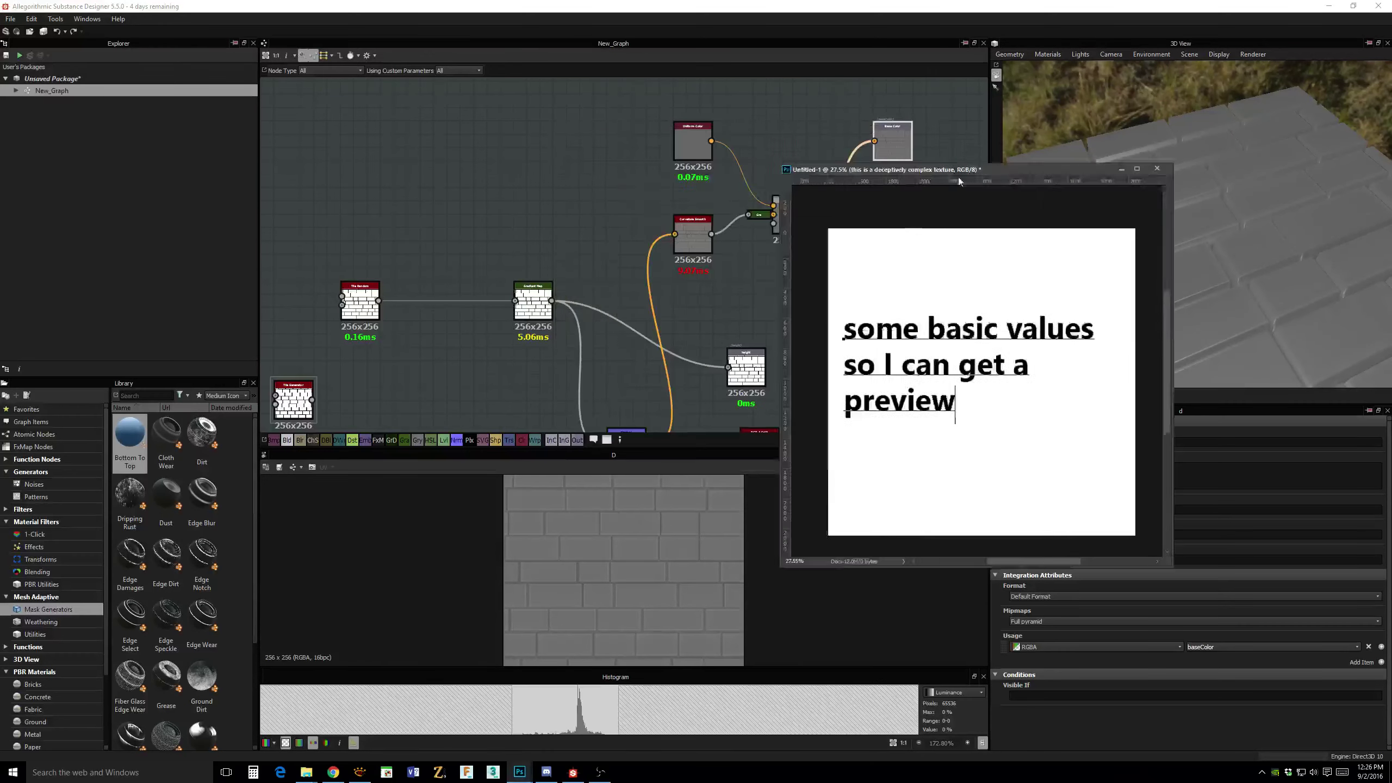
key("alt+Tab")
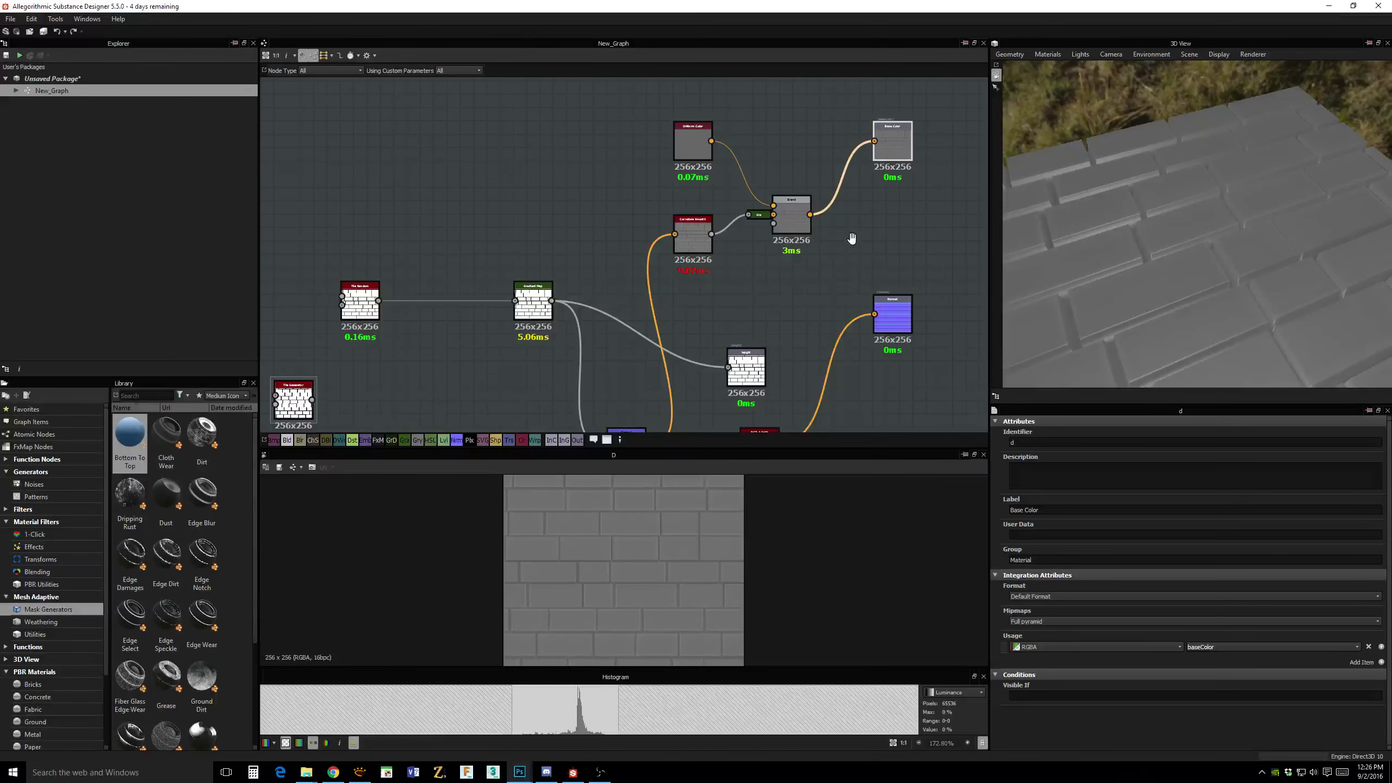
Examine the brick edges up close in the 3D view and review the Roughness, Spec Mask, Metallic and remaining outputs.
middle_click_drag(848, 240, 829, 231)
scroll(830, 231, "down", 2)
middle_click_drag(877, 286, 872, 232)
scroll(873, 241, "up", 2)
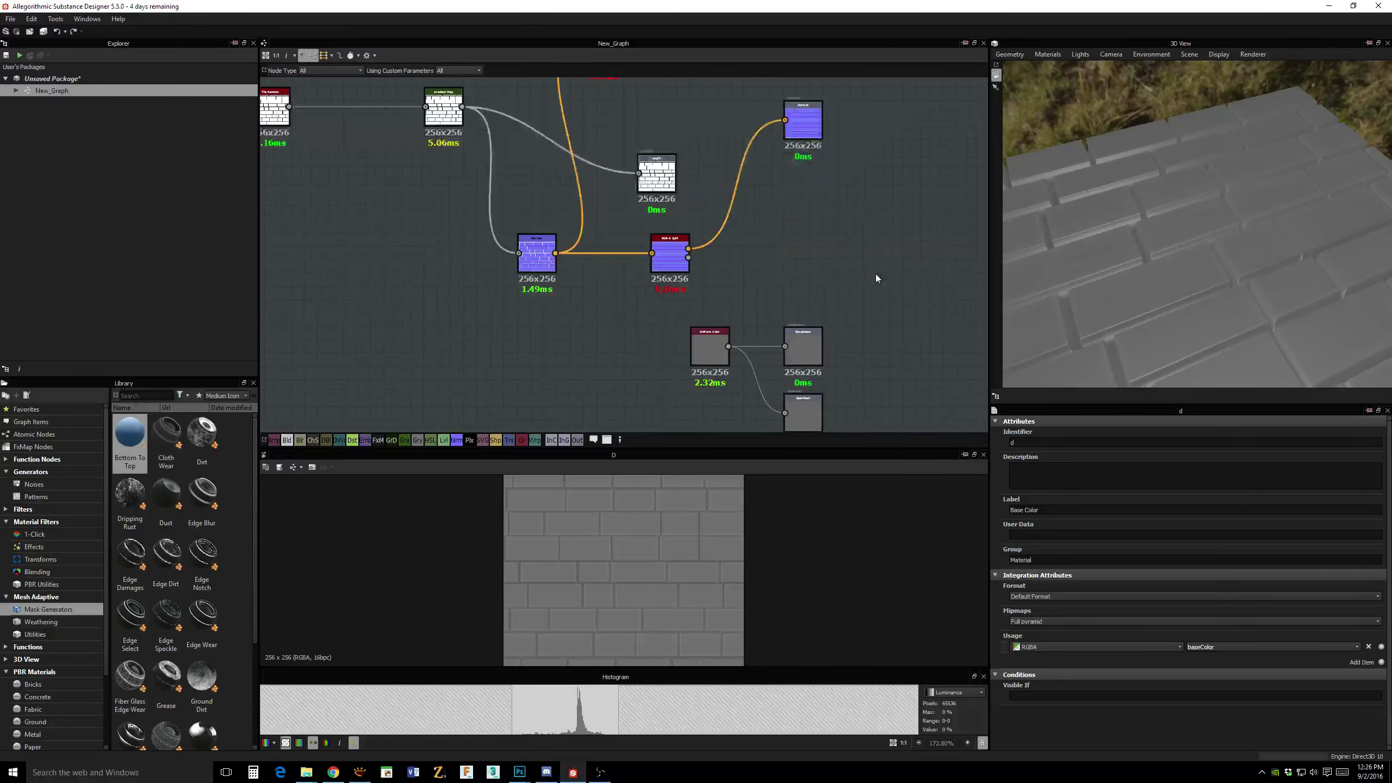
left_click_drag(1307, 263, 1165, 272)
middle_click_drag(901, 278, 839, 231)
scroll(841, 231, "up", 3)
scroll(877, 165, "down", 5)
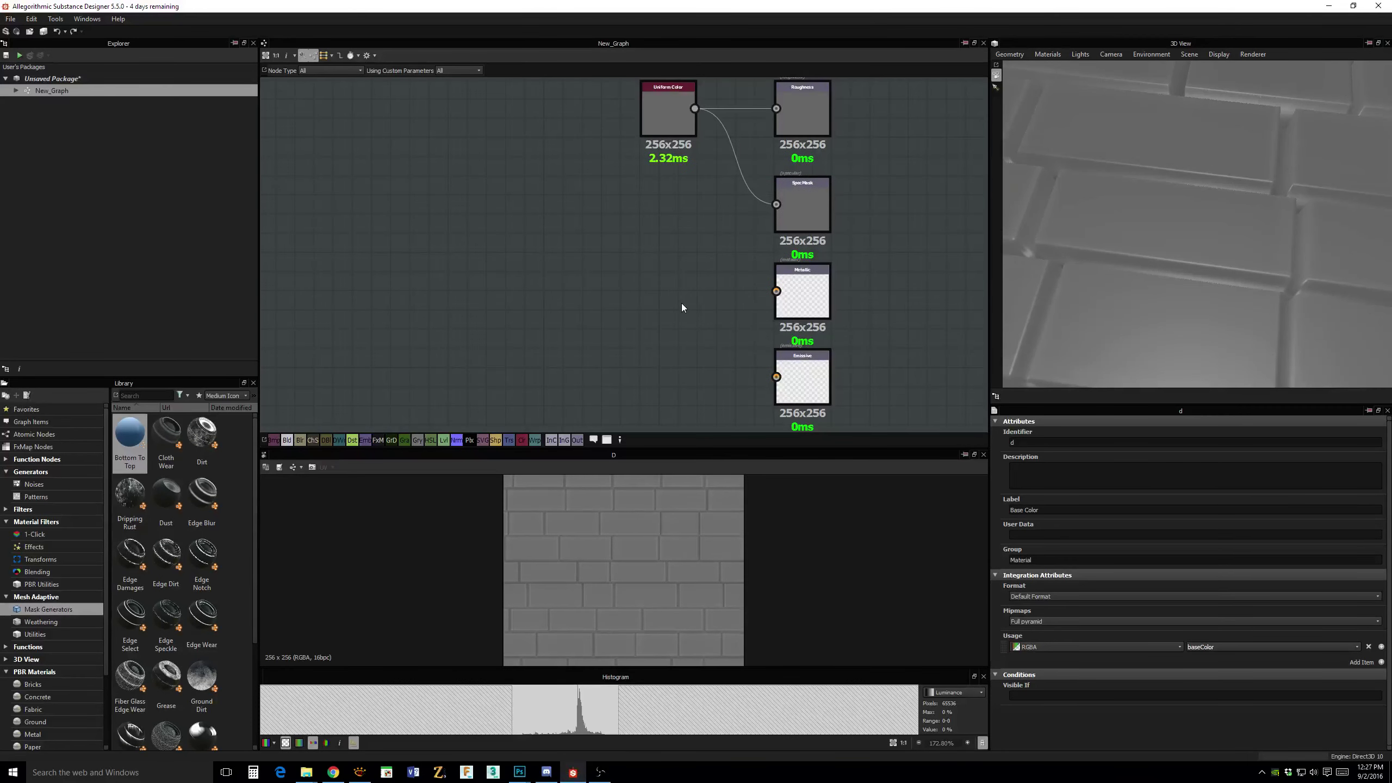
key("space")
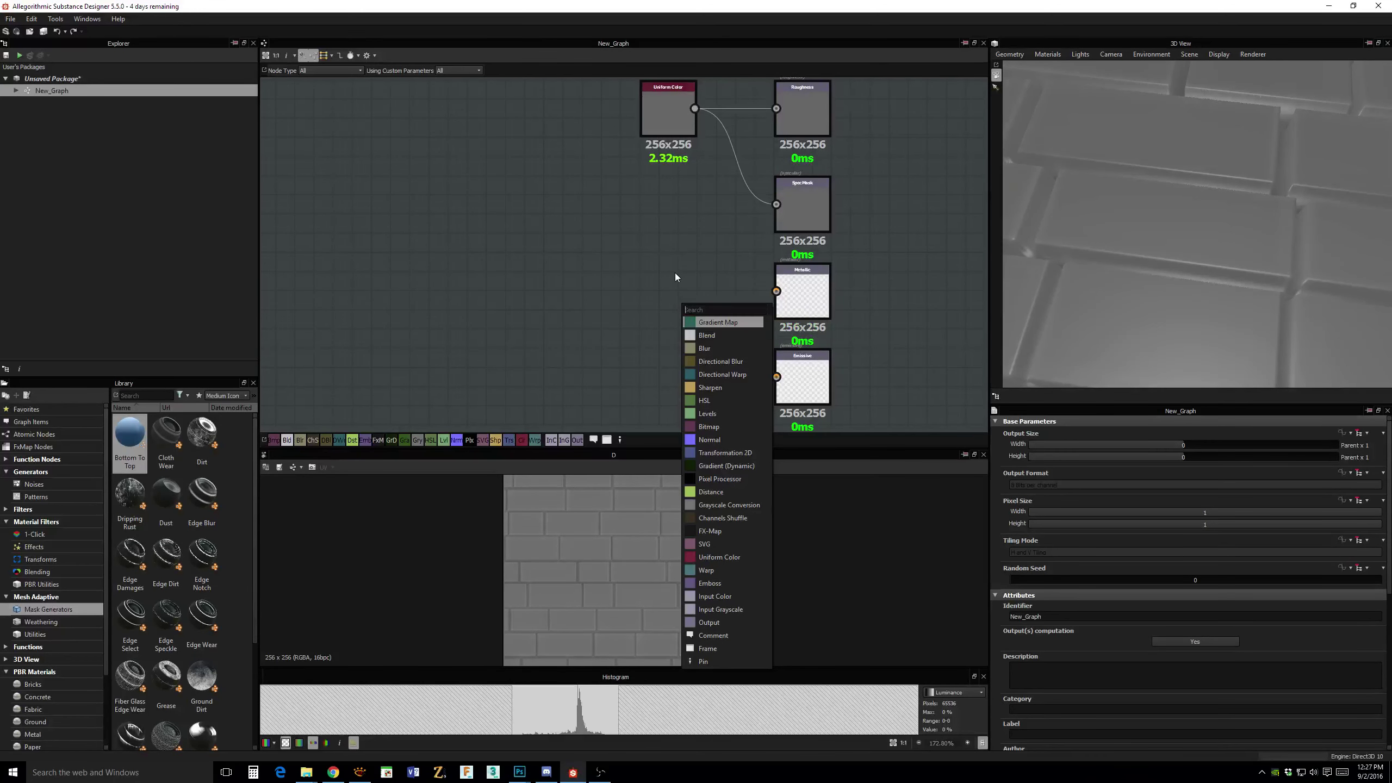
left_click(700, 275)
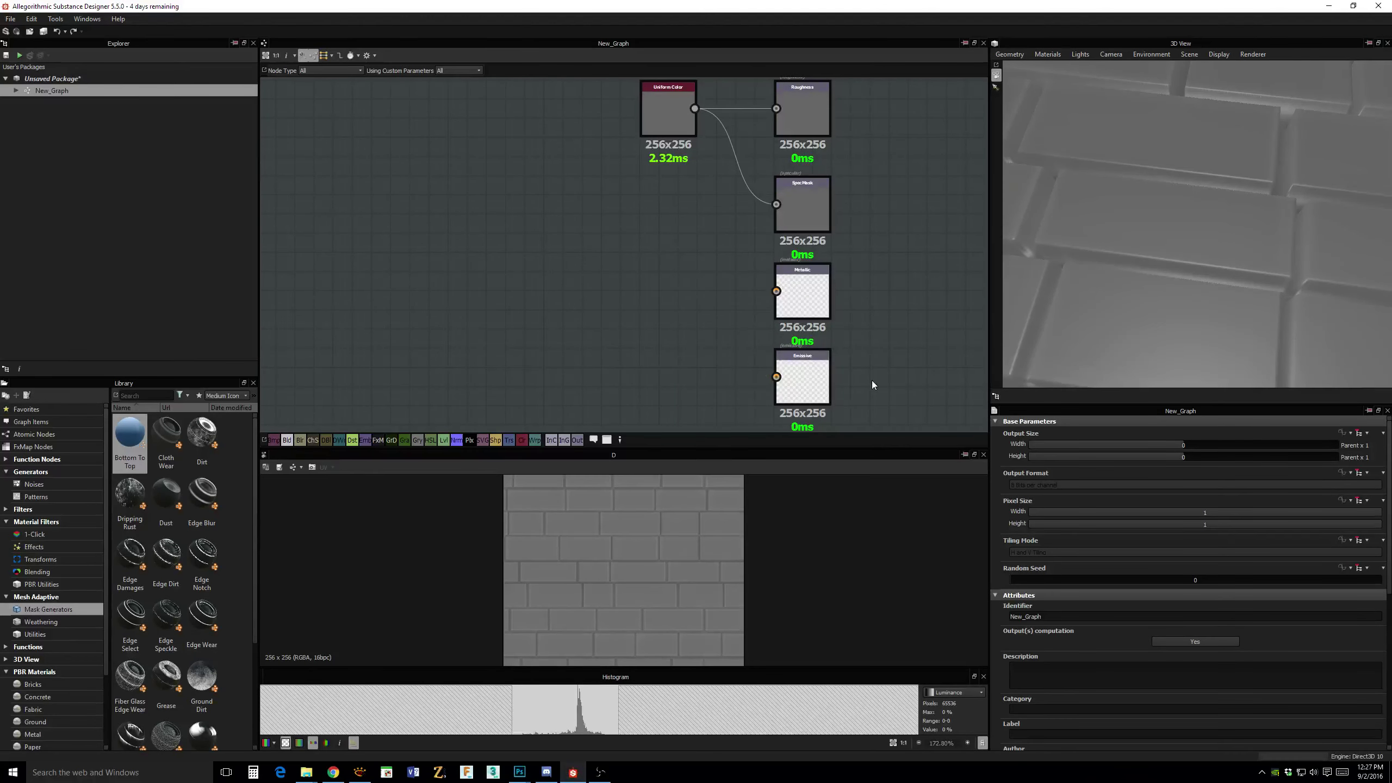
Set the Intensity of the Normal node fed by the Gradient Map to 24.
middle_click_drag(872, 381, 866, 409)
middle_click_drag(866, 324, 987, 313)
double_click(707, 253)
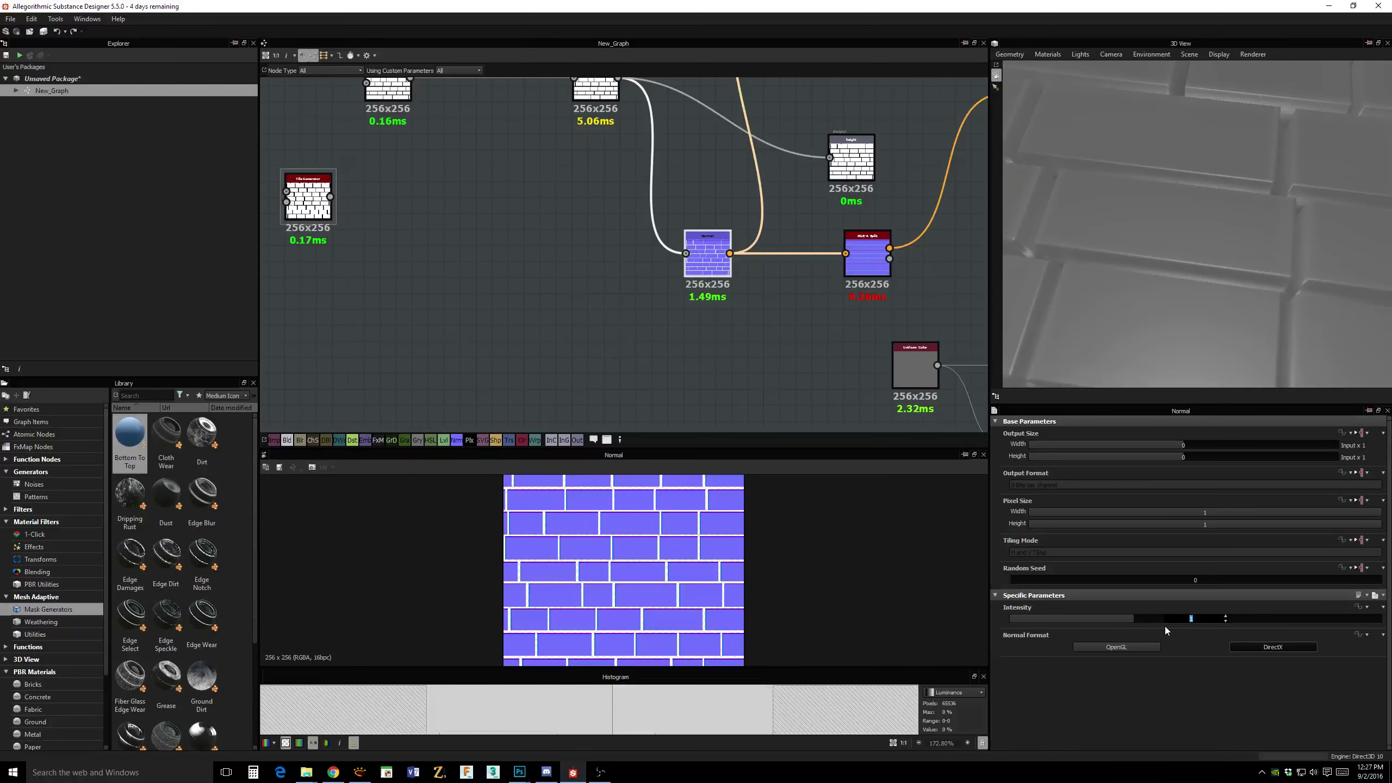
key("Return")
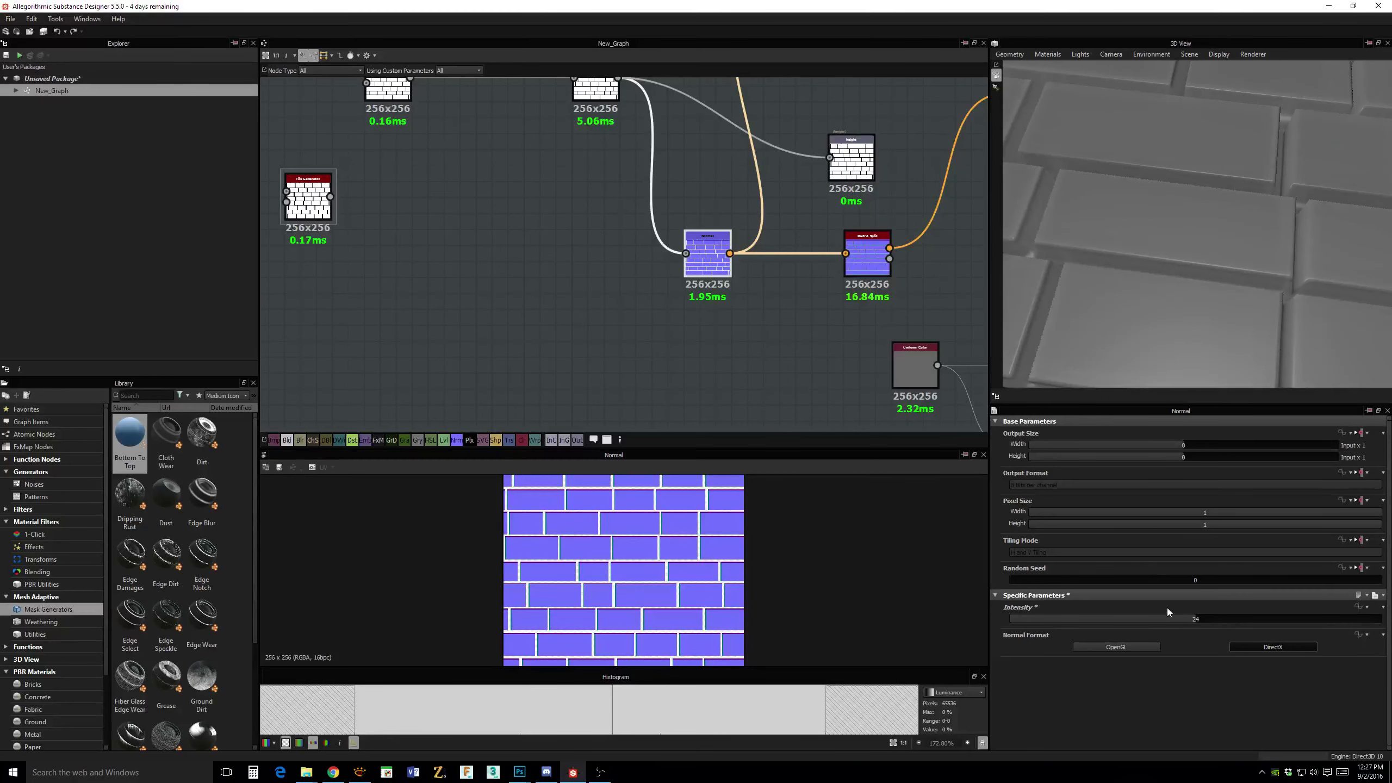
scroll(817, 318, "down", 5)
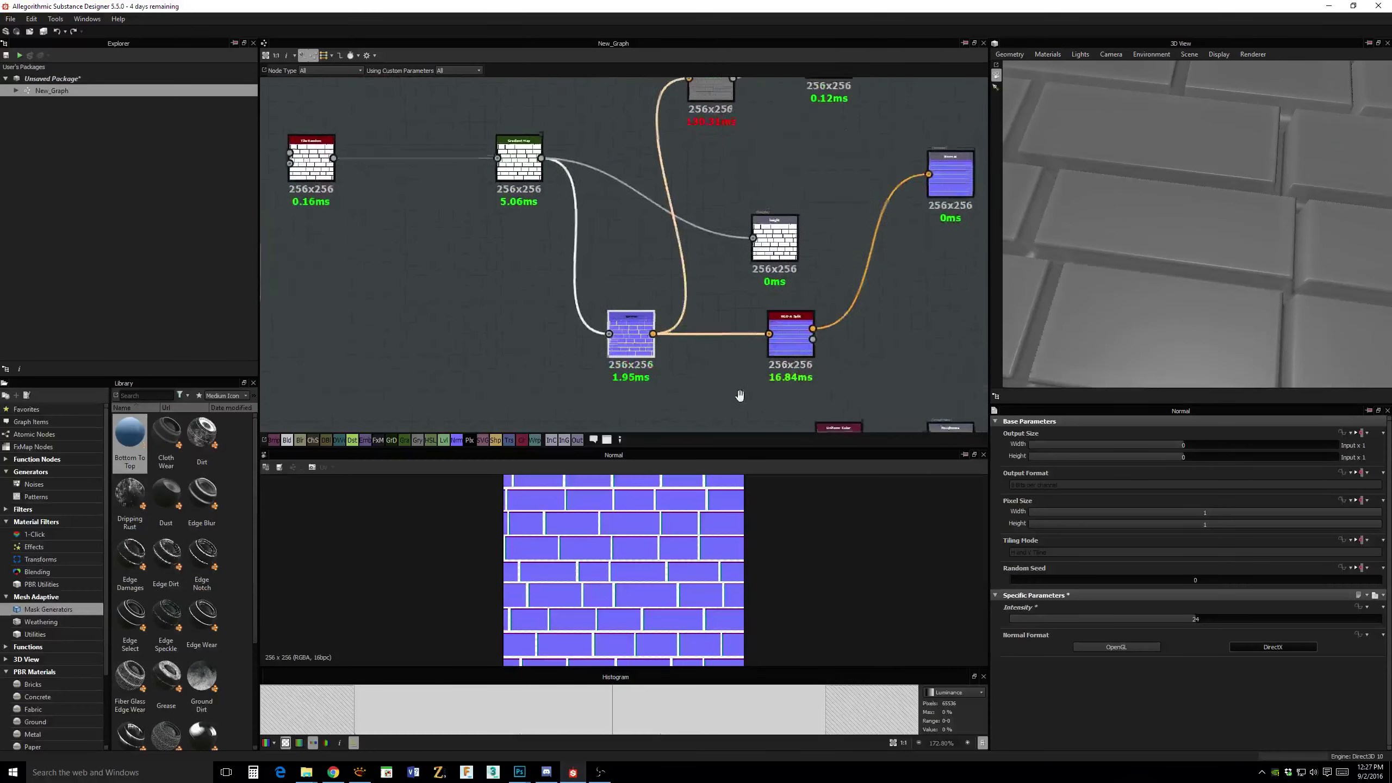
Move the Tile Random, Tile Generator and Gradient Map nodes together to the left, away from the Normal and Height nodes.
left_click_drag(470, 146, 720, 308)
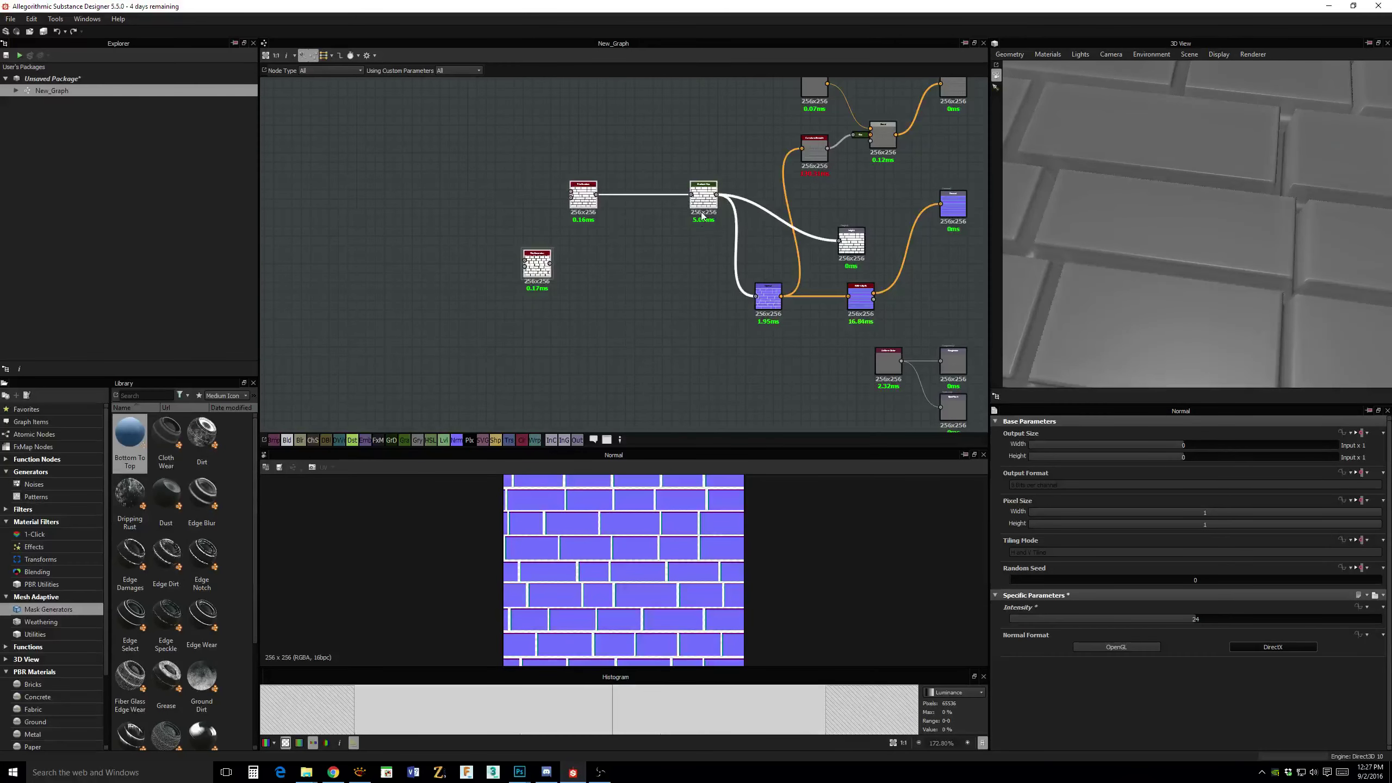
left_click_drag(703, 195, 504, 233)
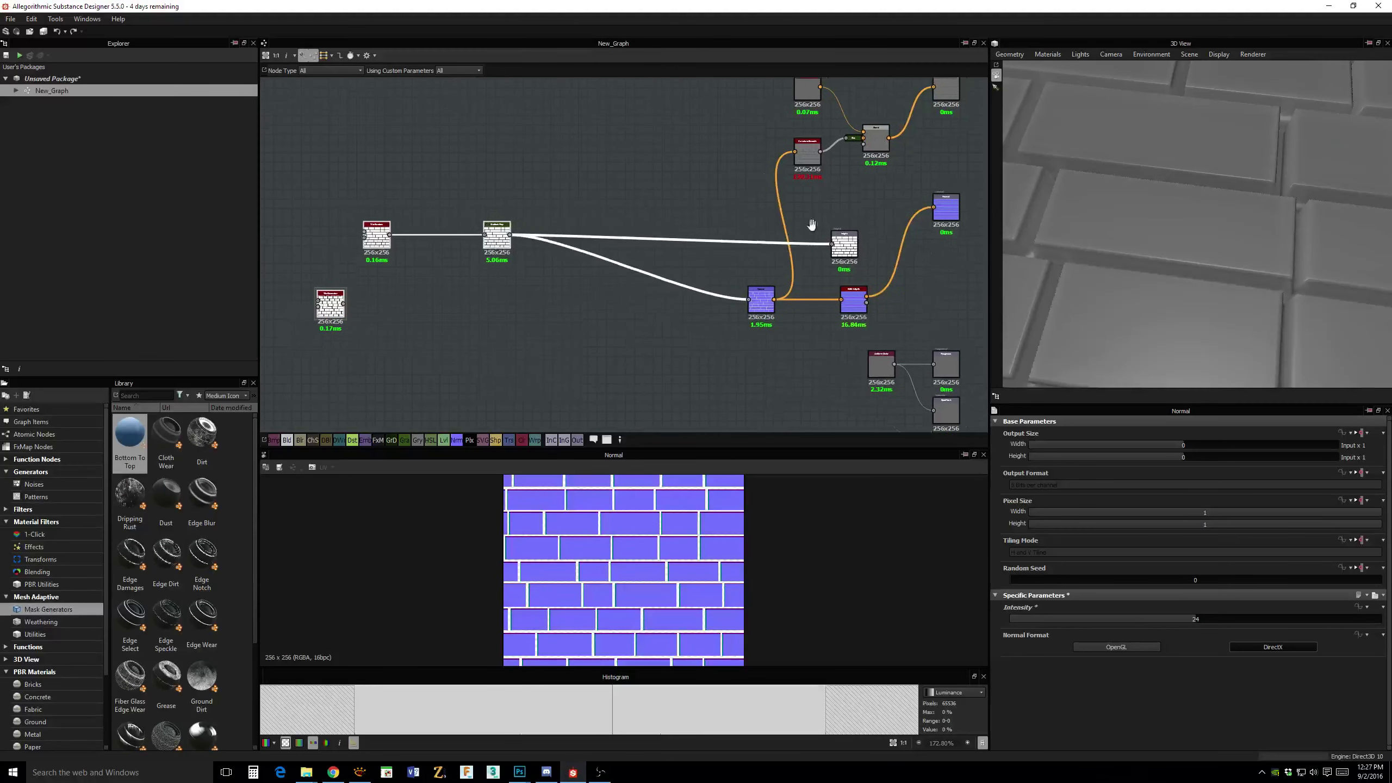
Preview the Blend node feeding the Base Color output in the 2D view and examine its brick edges.
middle_click_drag(919, 185, 857, 235)
scroll(857, 235, "up", 3)
double_click(792, 162)
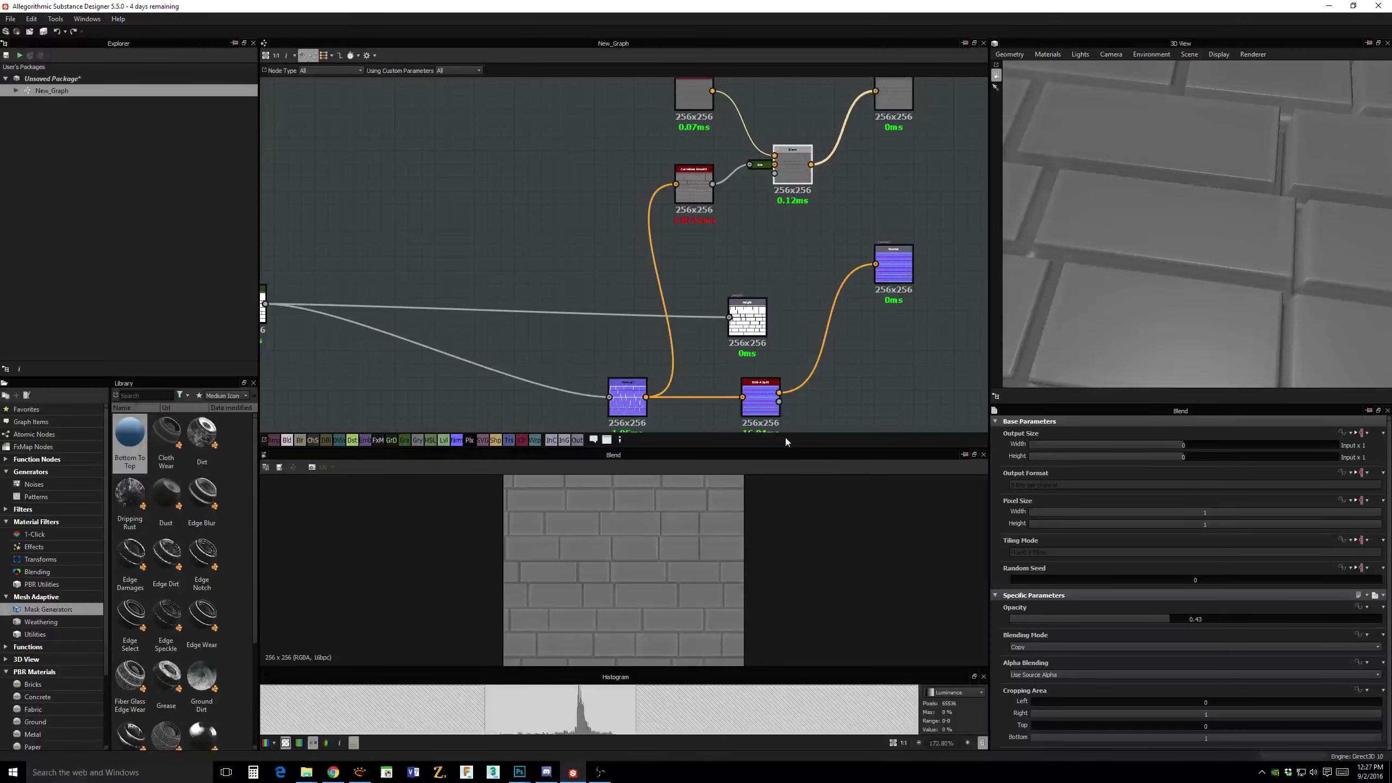
scroll(687, 525, "up", 5)
scroll(690, 528, "down", 4)
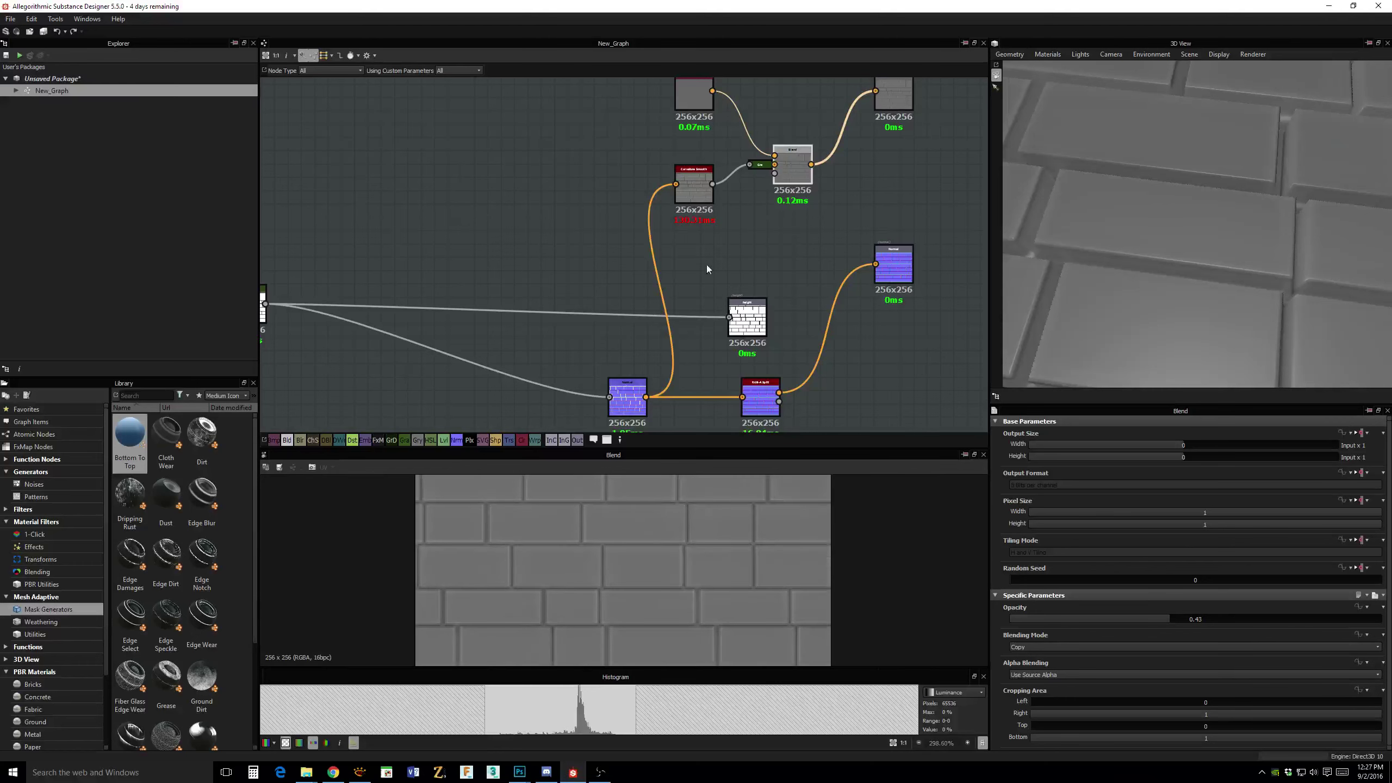
Preview the Gradient Map node in the 2D view and examine the brick mask up close.
middle_click_drag(708, 267, 907, 217)
middle_click_drag(569, 302, 650, 230)
double_click(520, 213)
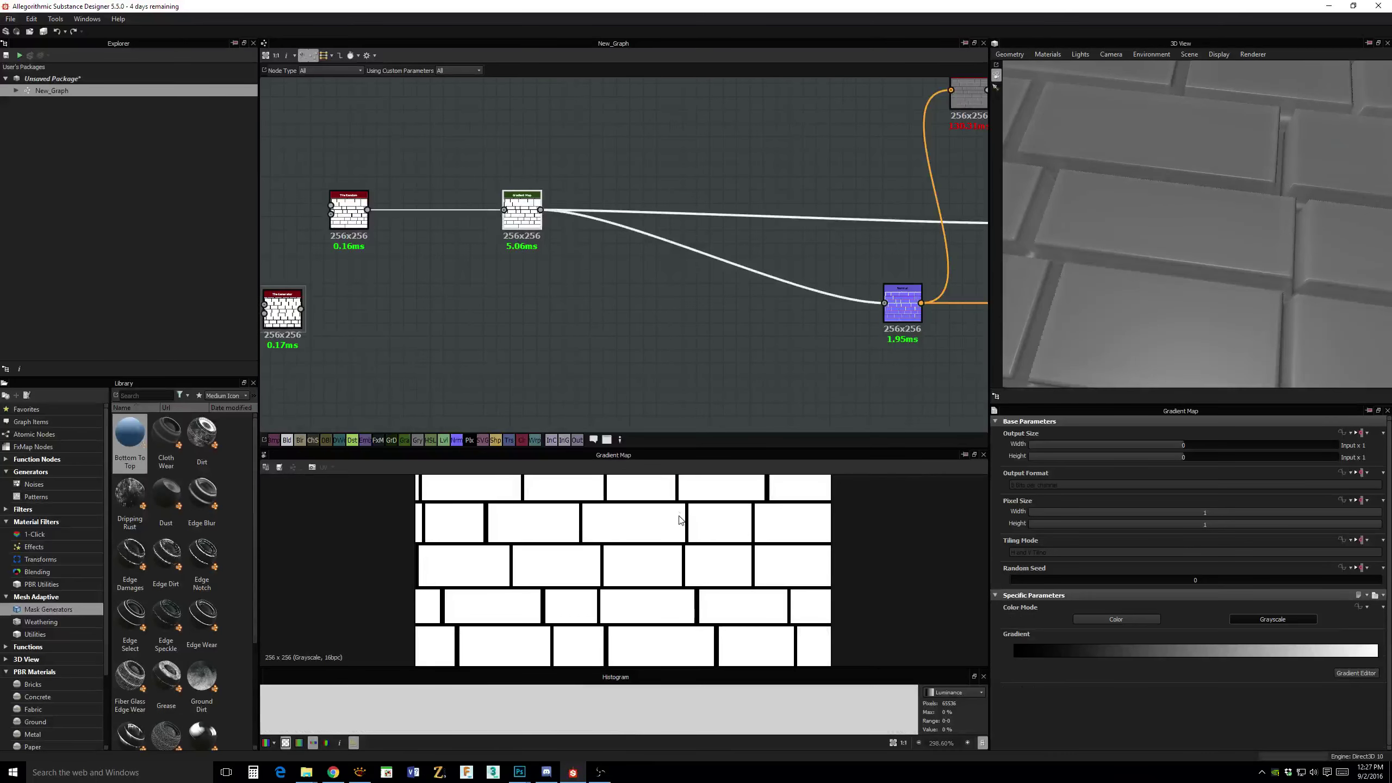
scroll(681, 519, "up", 3)
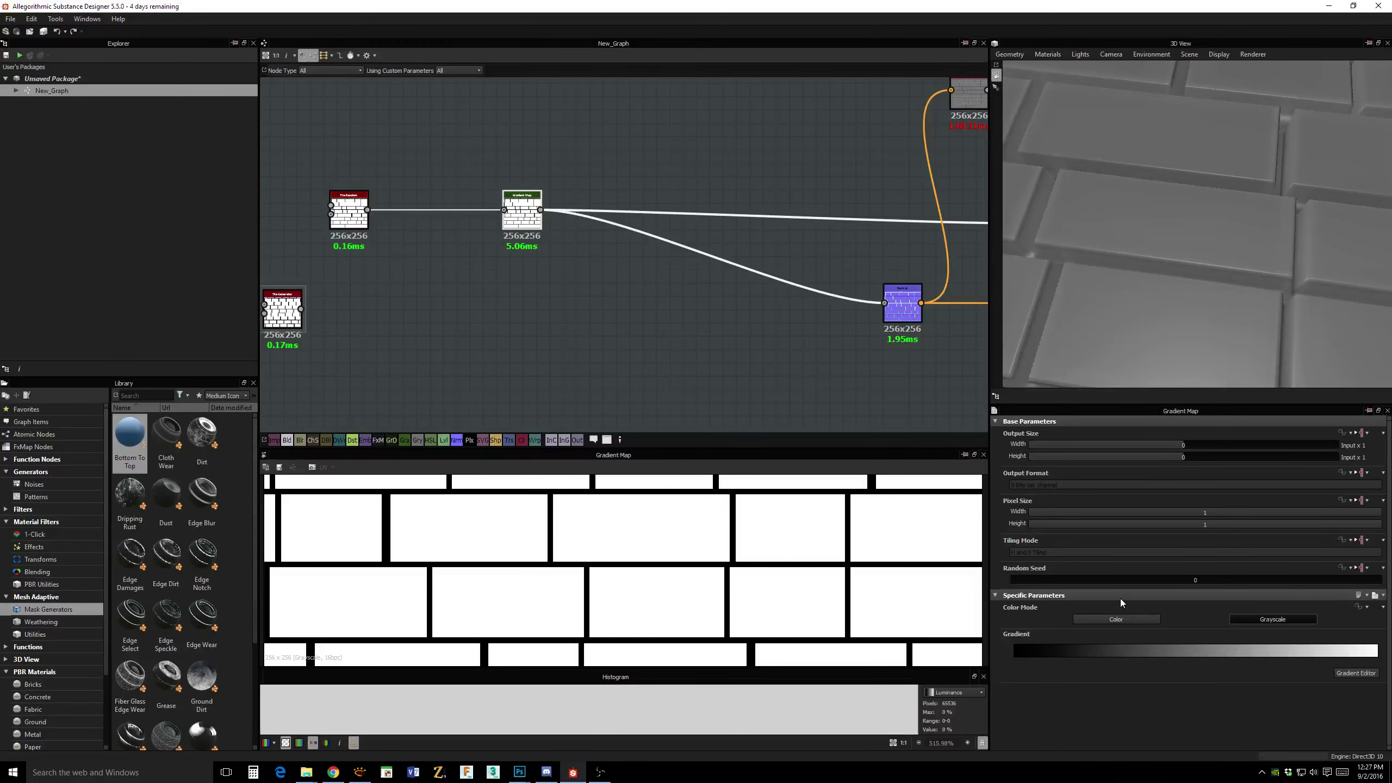
Space out the chain by moving the Gradient Map closer to the Normal node and Tile Random further left.
middle_click_drag(499, 276, 643, 275)
left_click_drag(673, 217, 921, 222)
middle_click_drag(933, 261, 847, 269)
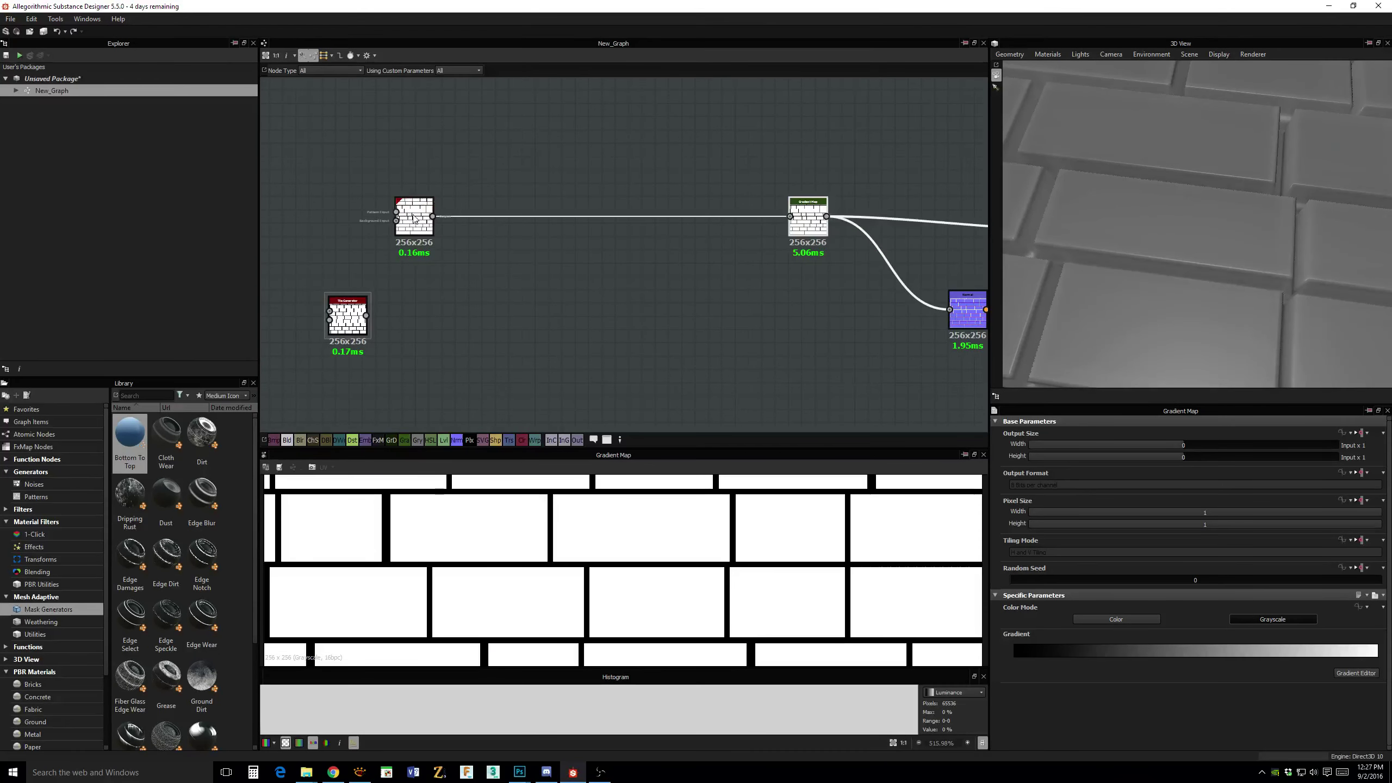
left_click_drag(412, 218, 353, 218)
middle_click_drag(755, 258, 612, 282)
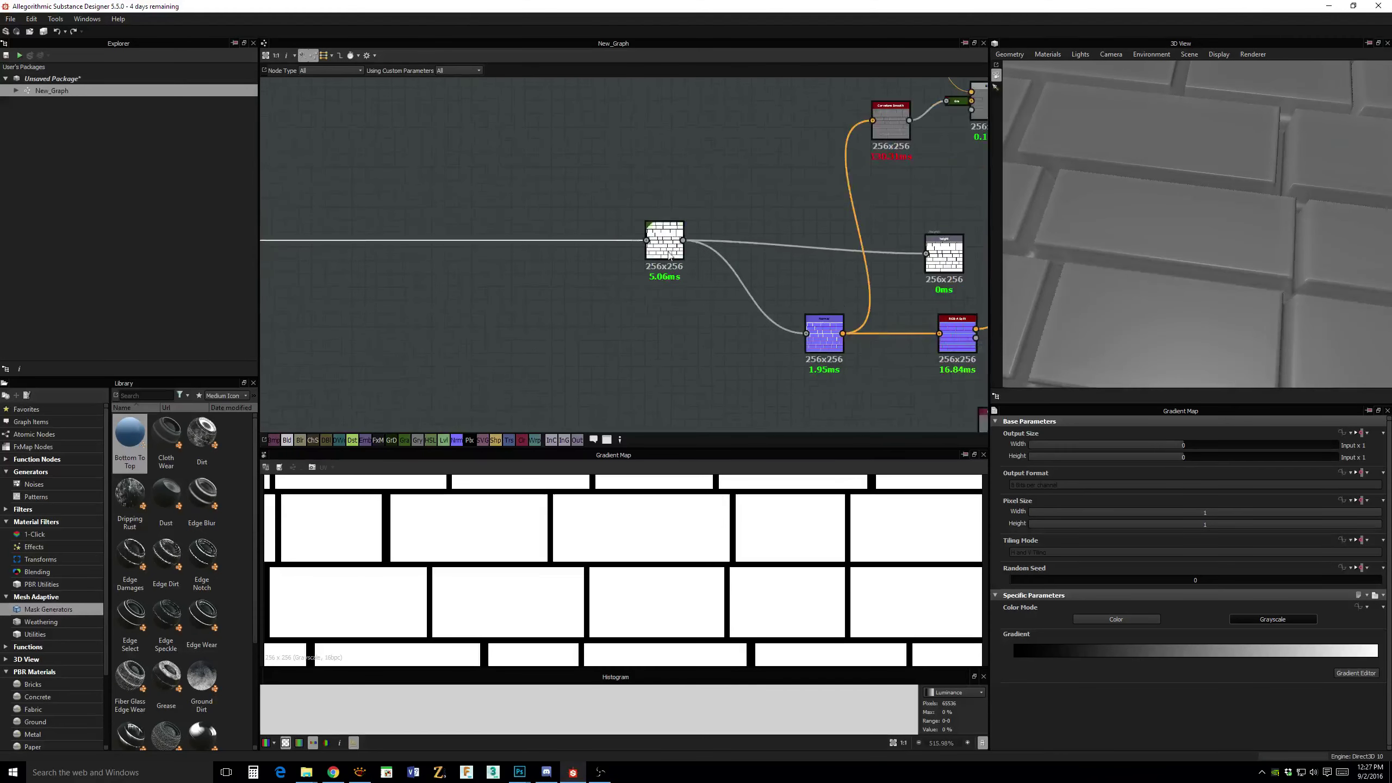
Add a comment reading "Tidying node" directly below the Gradient Map node.
scroll(683, 324, "up", 3)
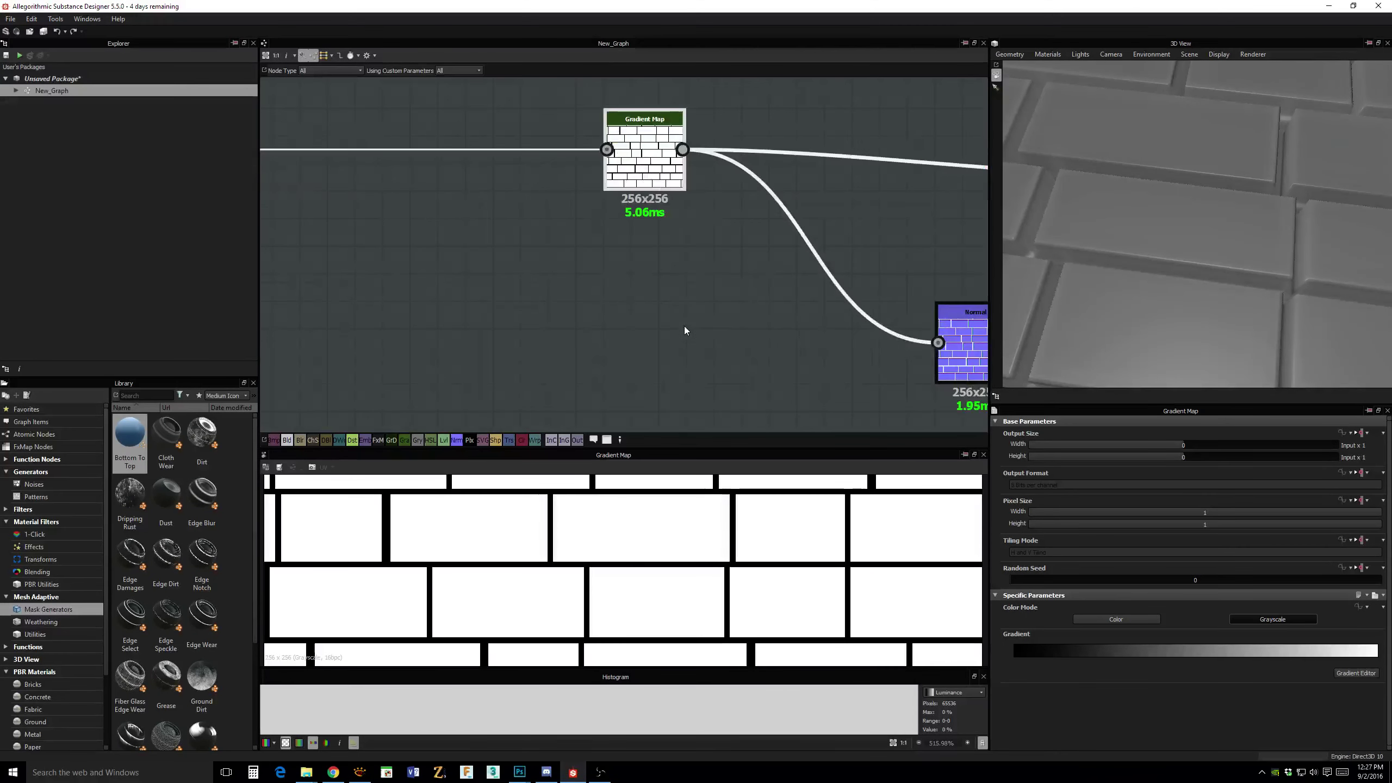
right_click(626, 269)
left_click(650, 285)
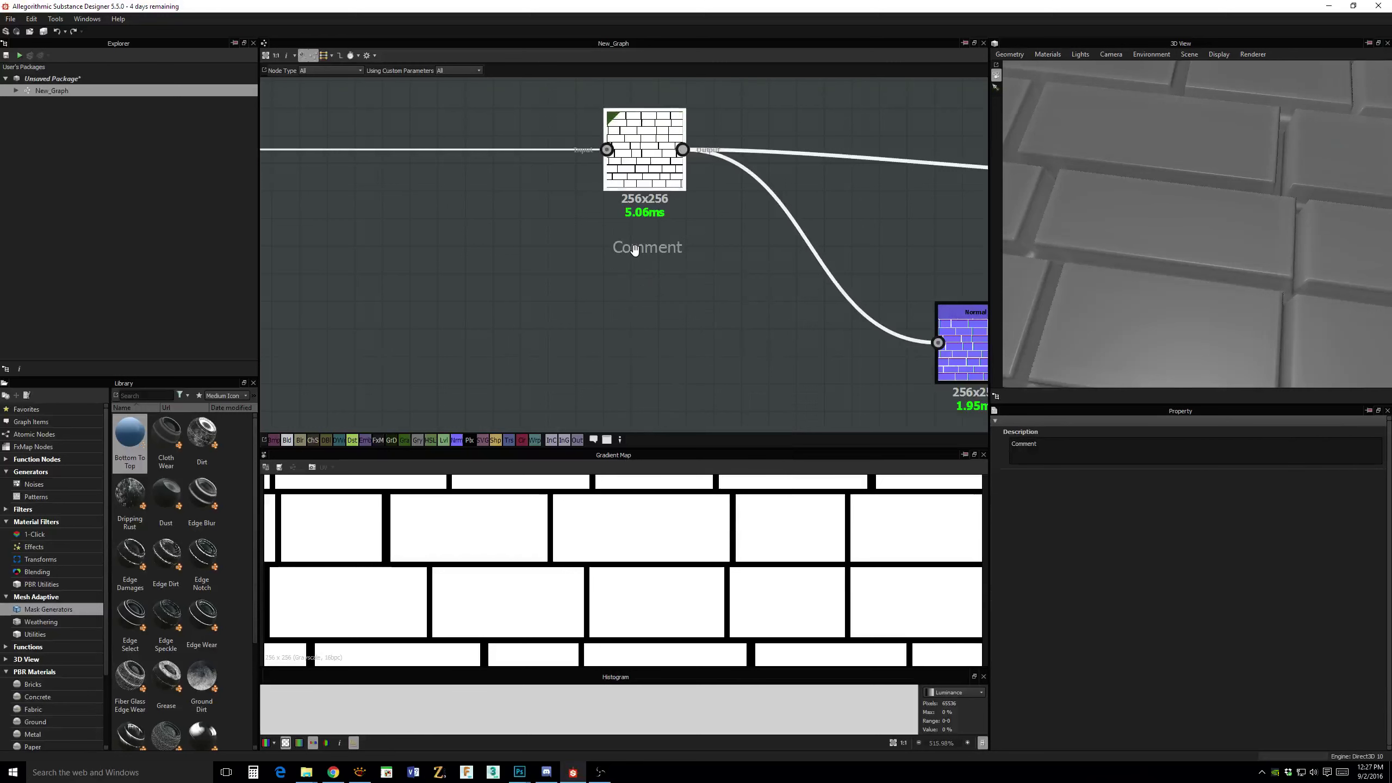
left_click_drag(1055, 459, 987, 446)
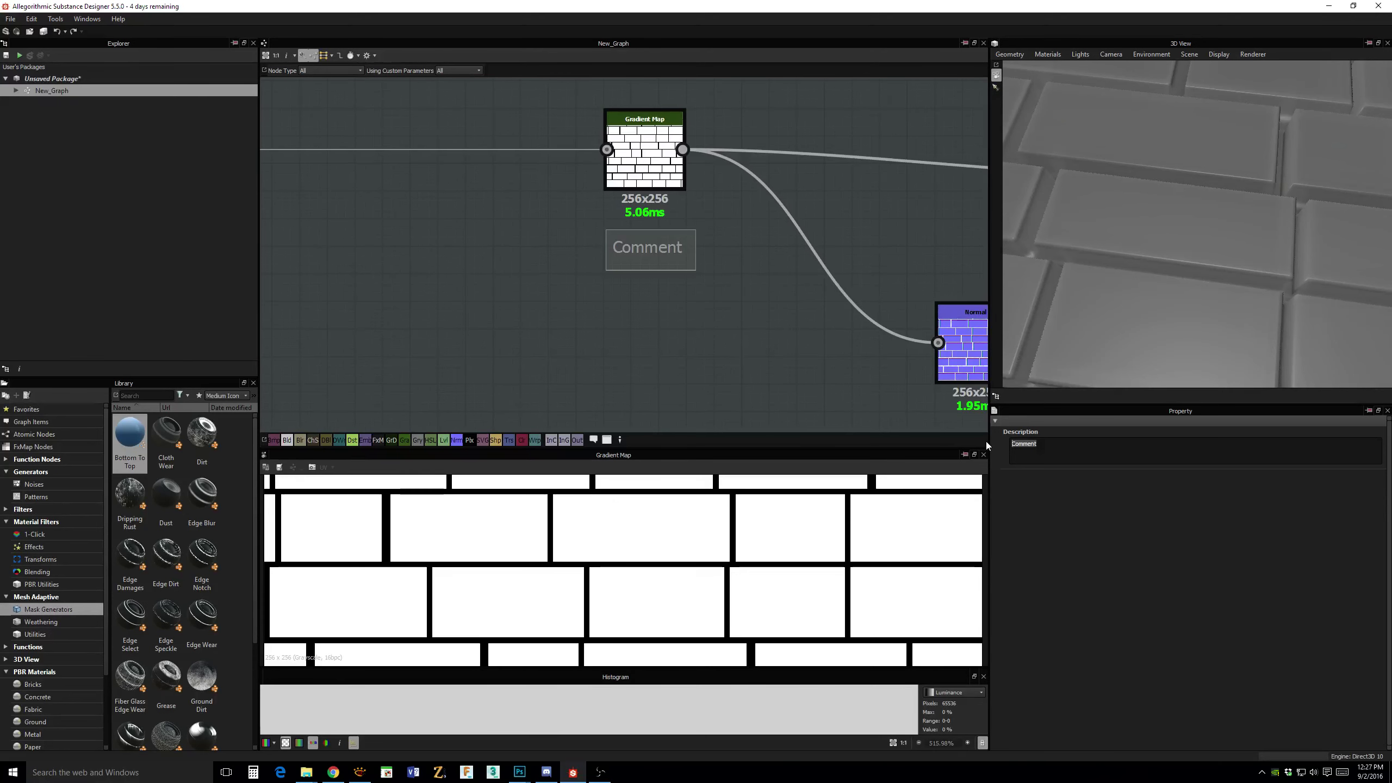
type("Ti")
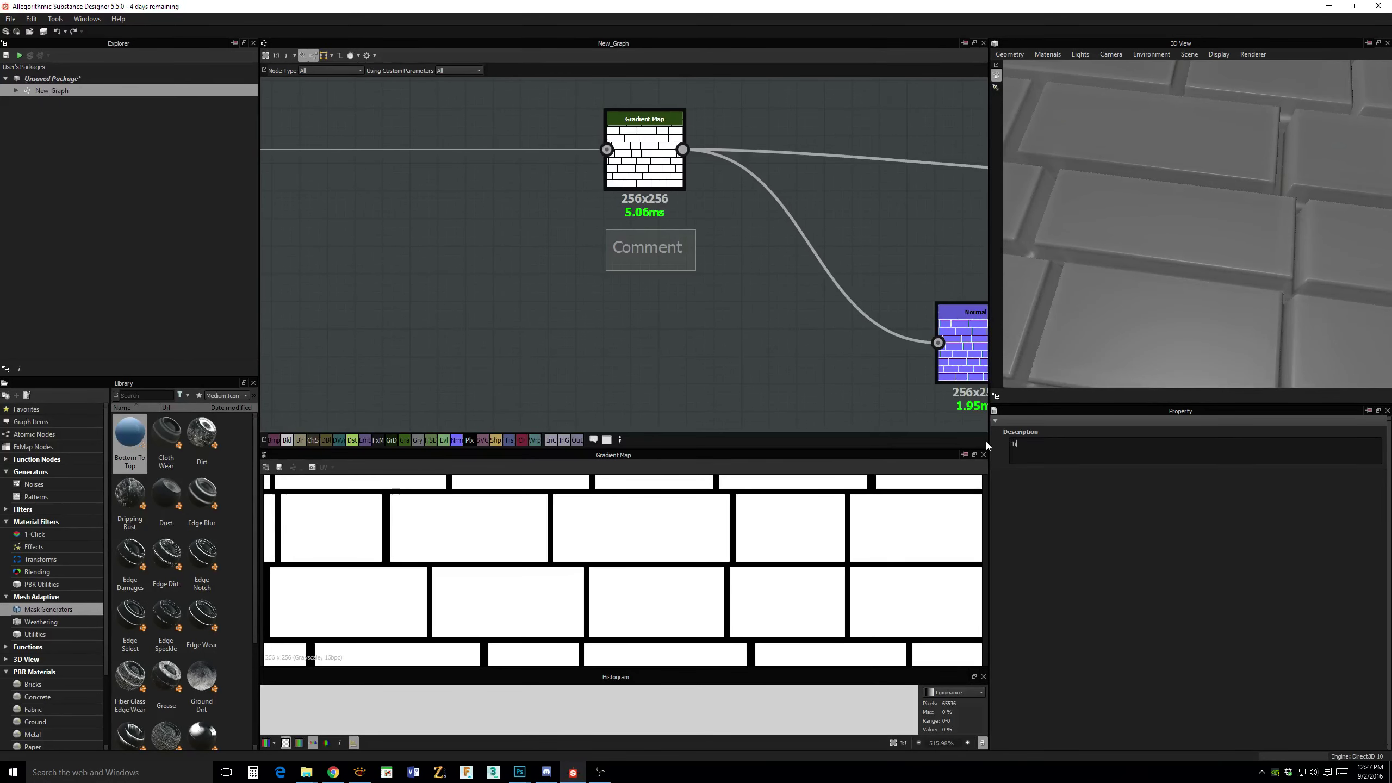
type("dying node")
left_click(825, 365)
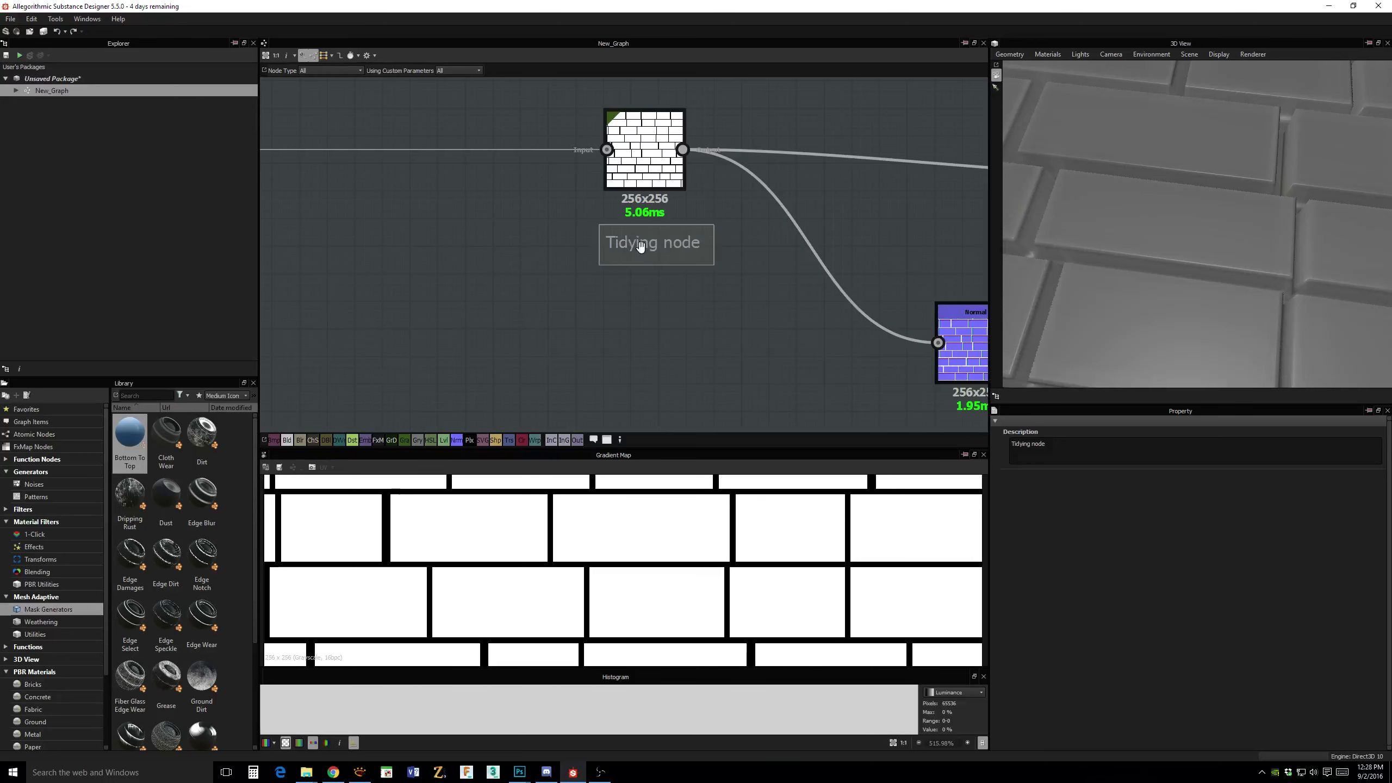
Shift the Tile Random node slightly further left and bring up its parameters and 2D preview.
scroll(740, 213, "down", 6)
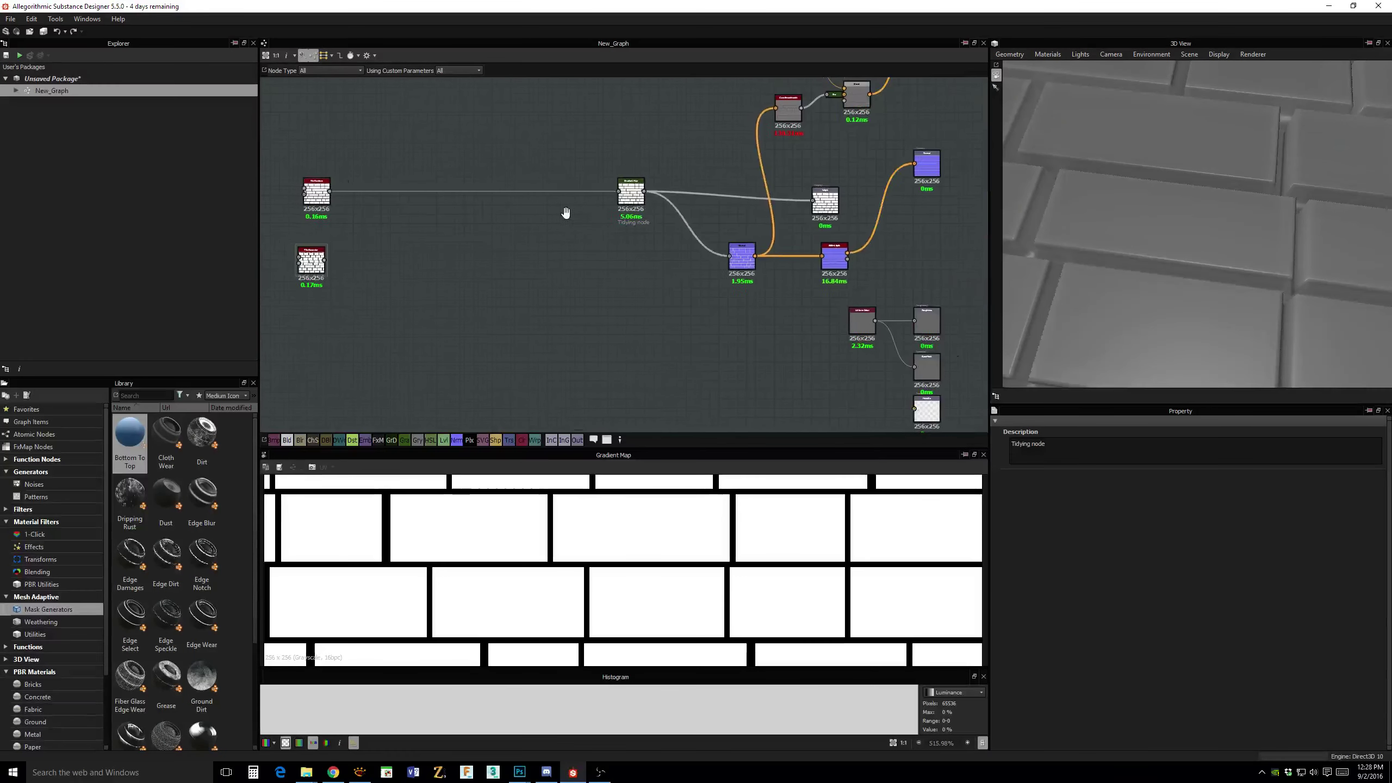
scroll(603, 230, "up", 3)
middle_click_drag(646, 227, 821, 274)
scroll(690, 333, "up", 2)
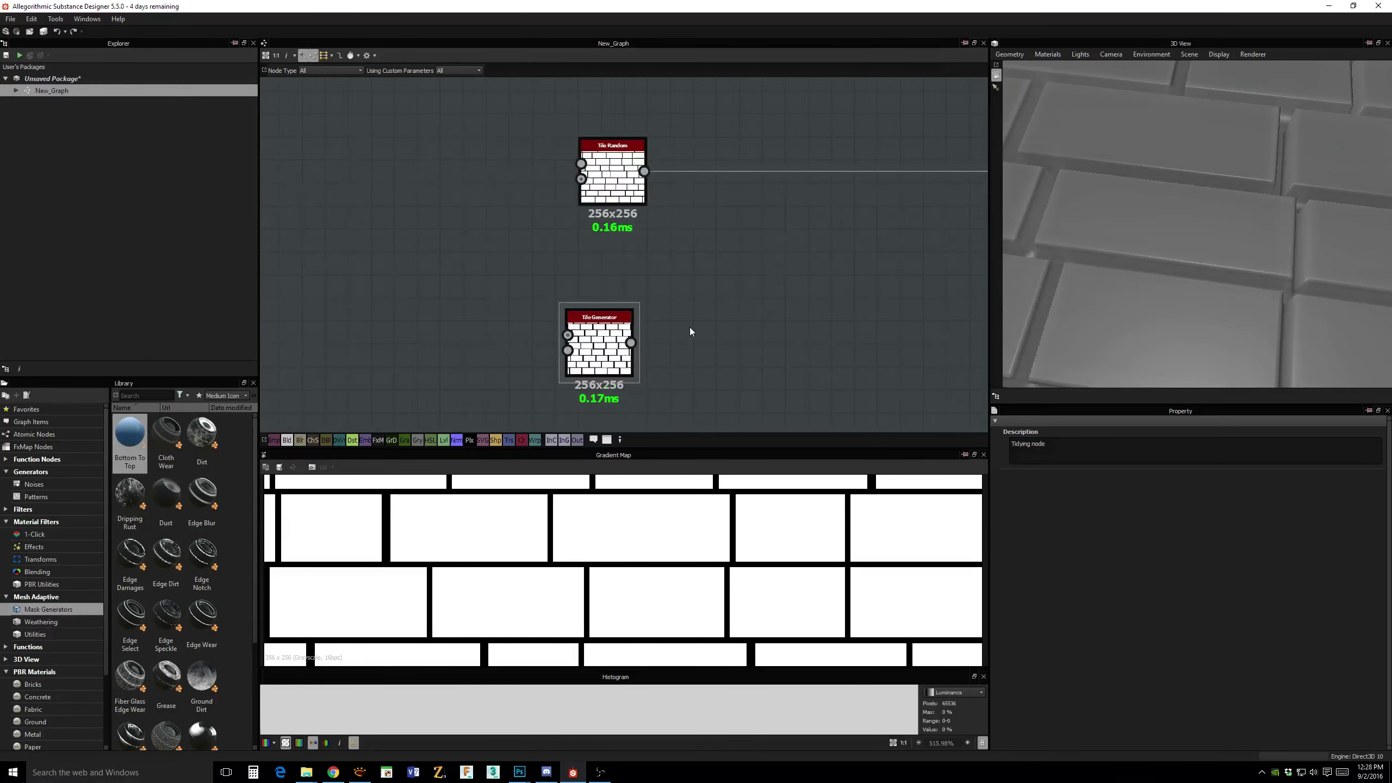
middle_click_drag(684, 336, 680, 357)
left_click_drag(609, 189, 539, 189)
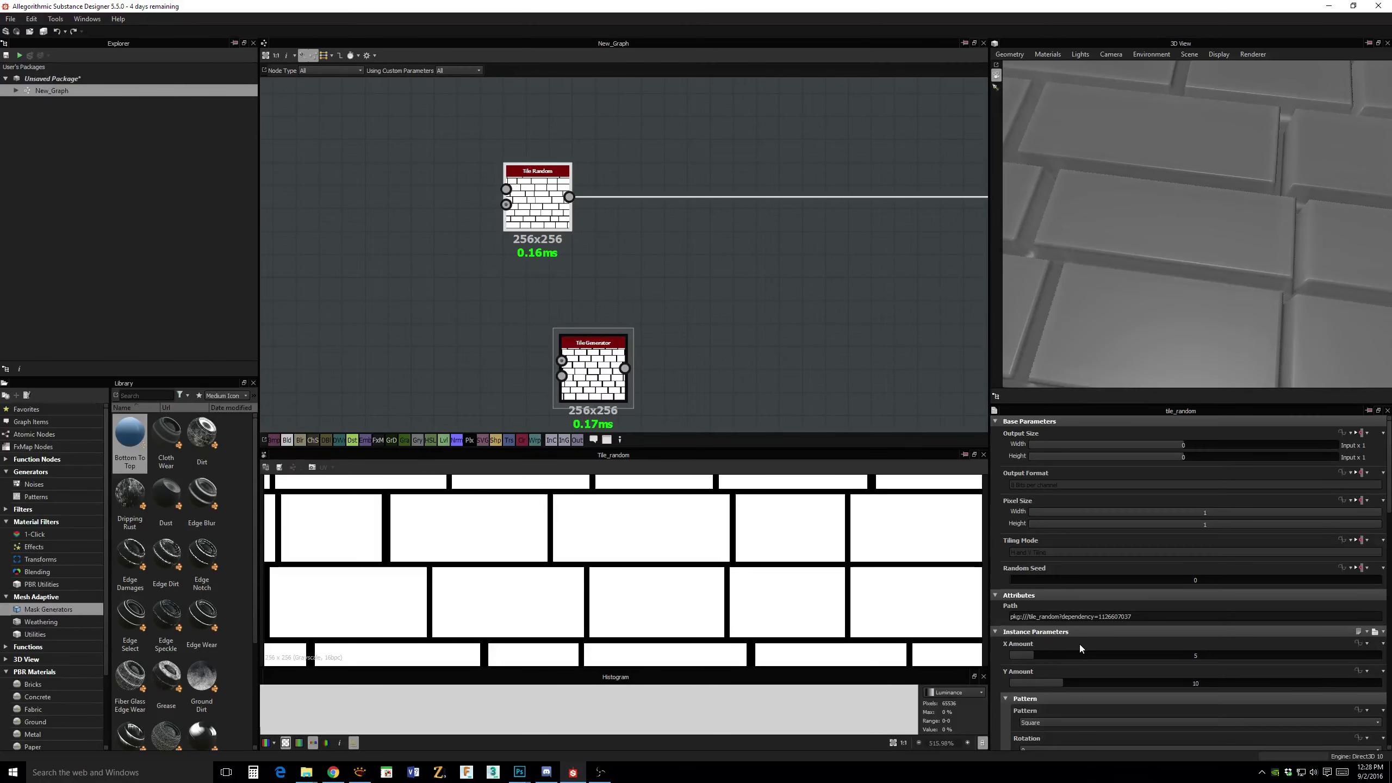
Set Tile Random's size Random Y to 0.18 and its Interstice Amount to 0.37, keeping the Split Mode at none.
scroll(1078, 645, "down", 5)
scroll(1078, 646, "down", 1)
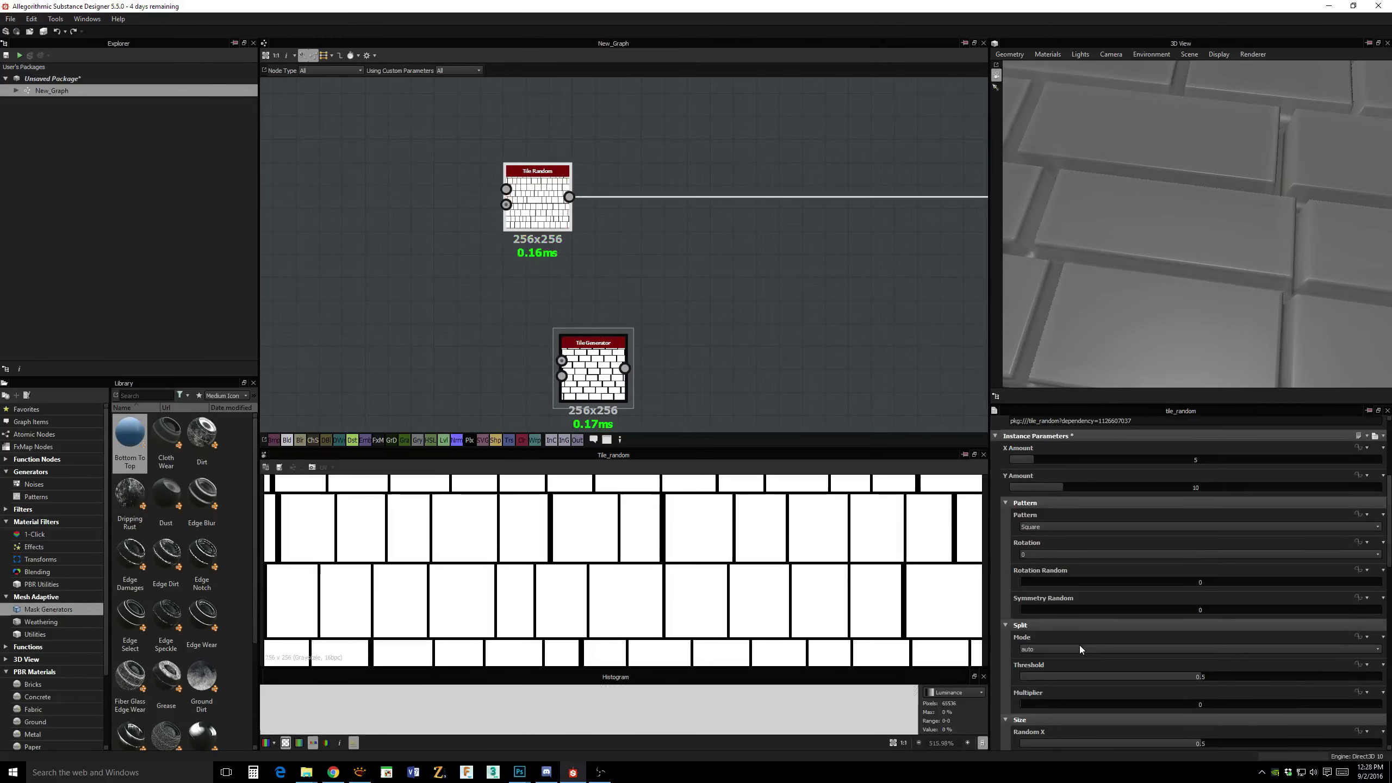
scroll(1079, 646, "up", 1)
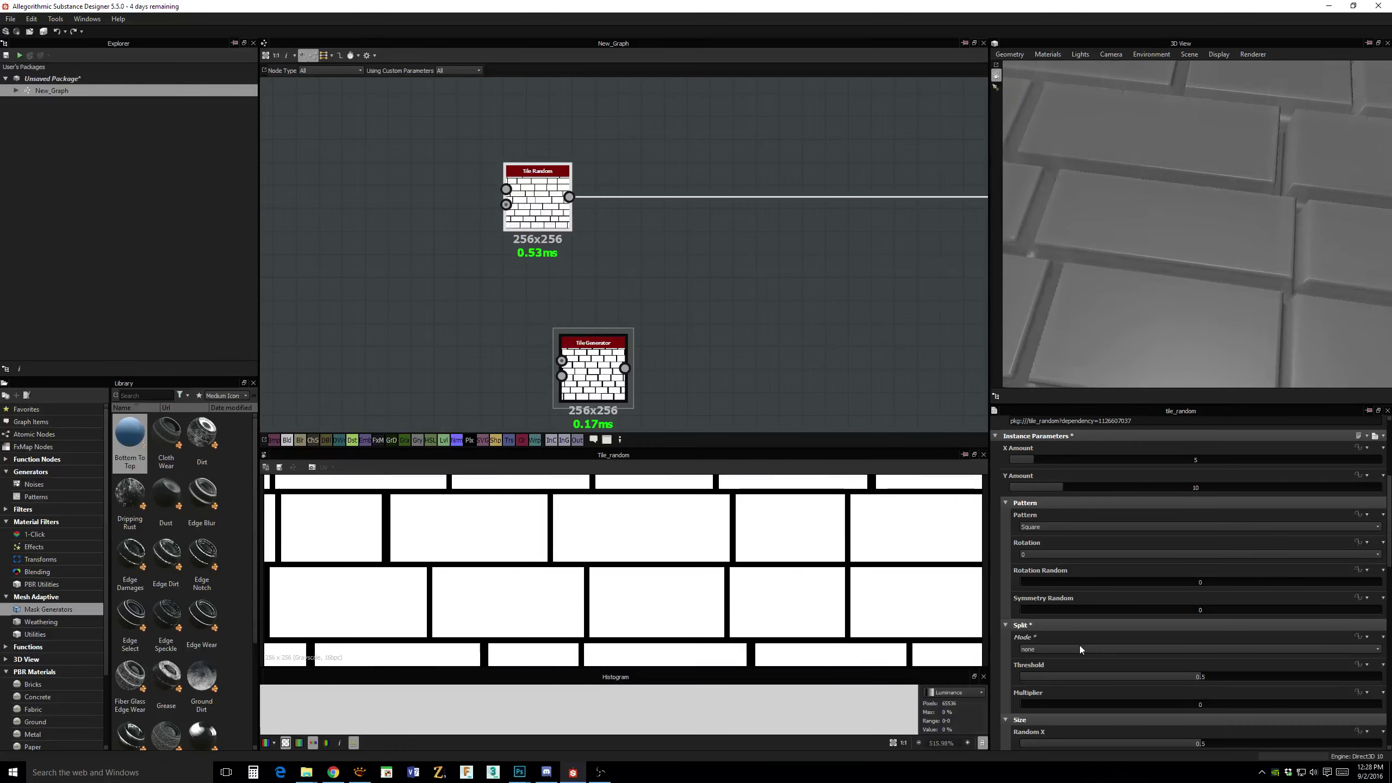
scroll(1150, 645, "down", 4)
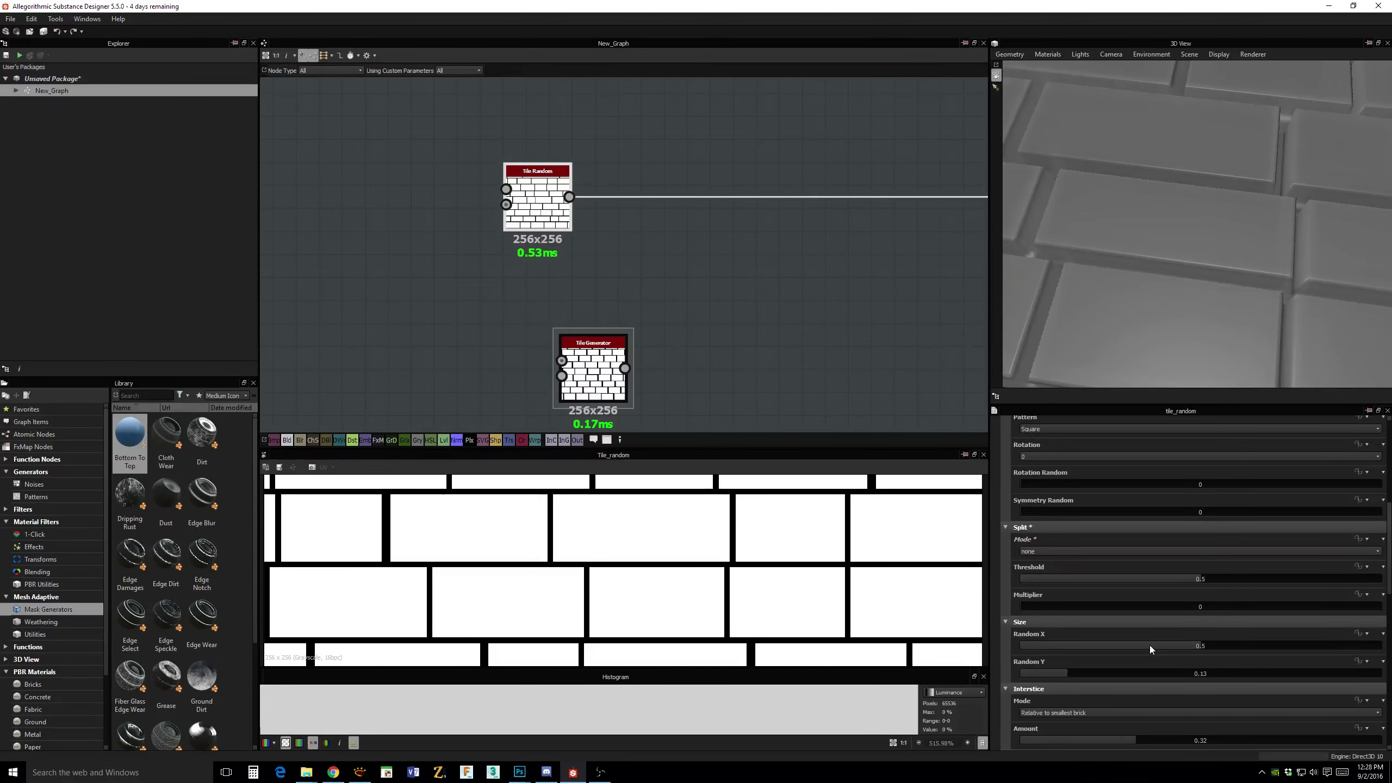
scroll(1150, 646, "down", 1)
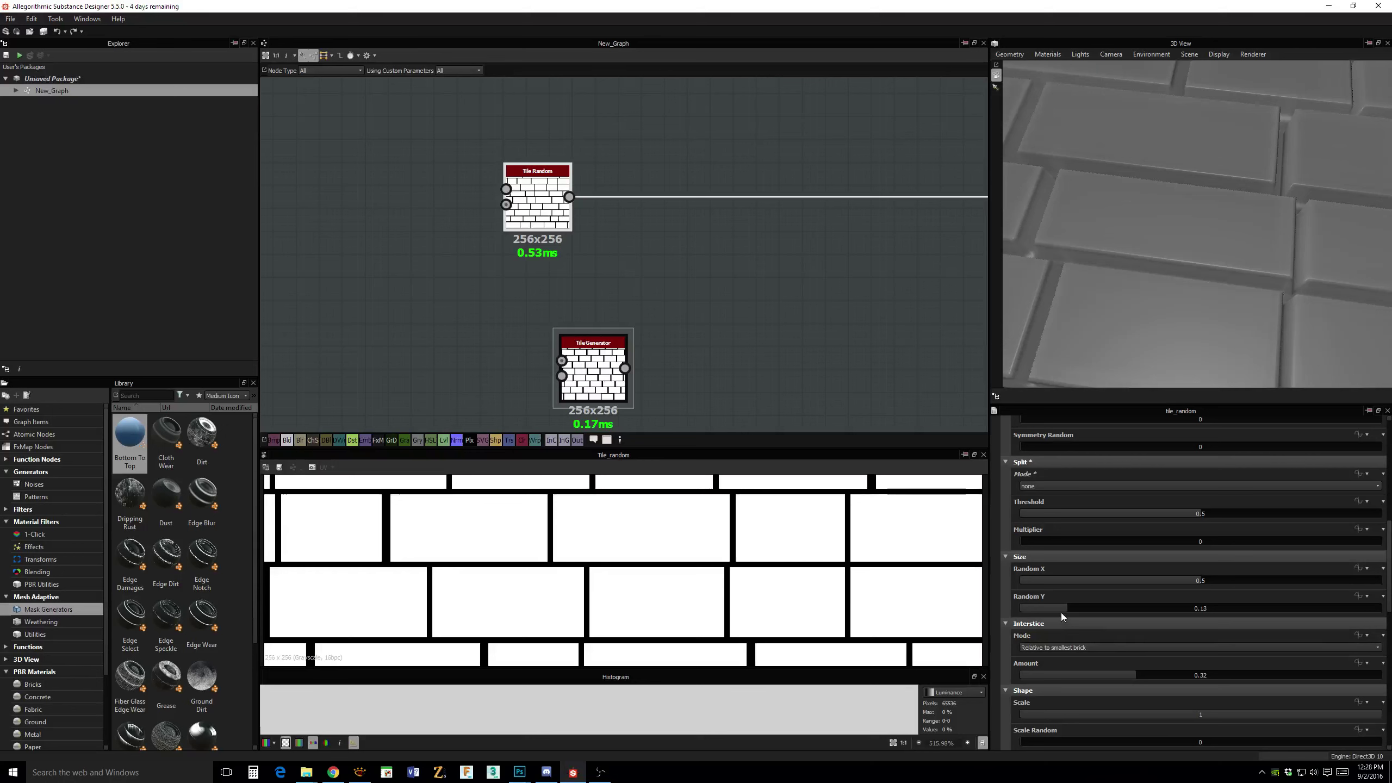
left_click_drag(1061, 612, 1087, 609)
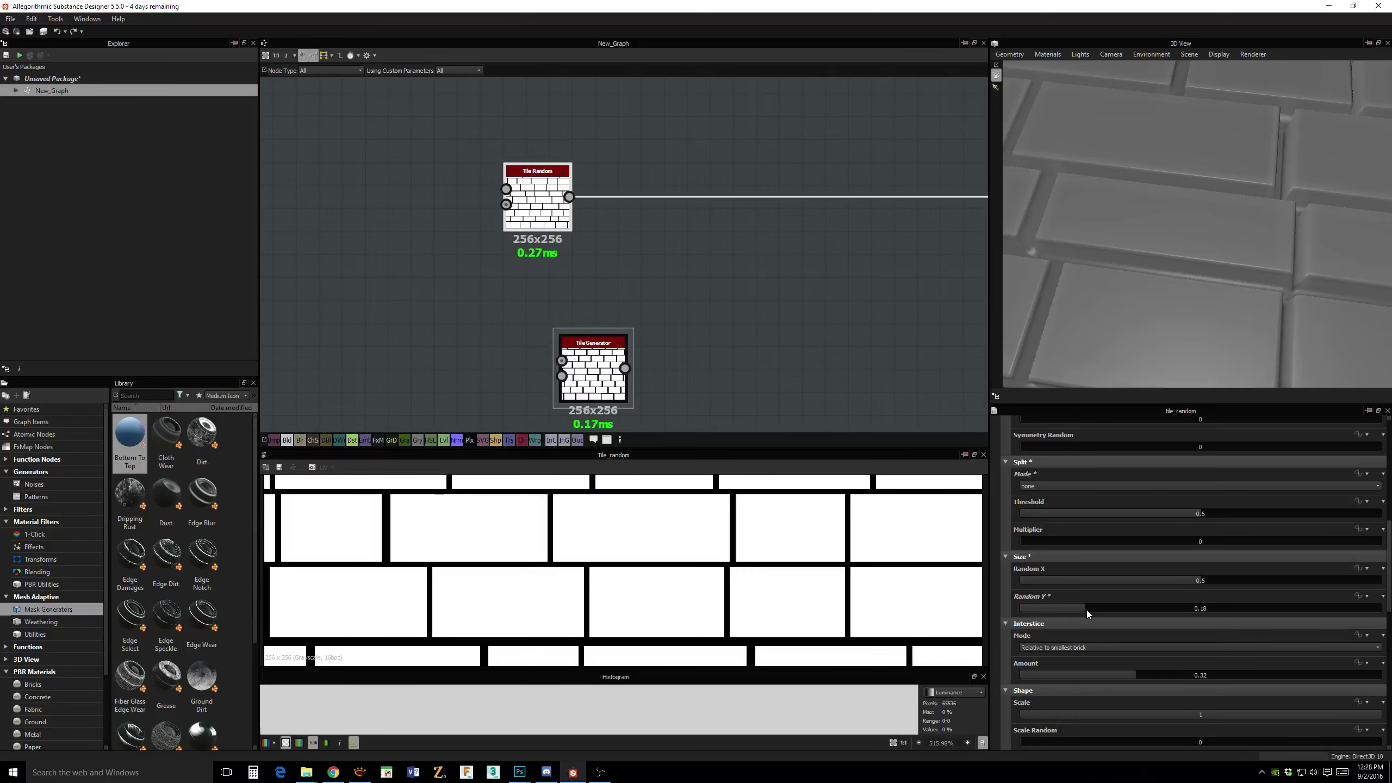
scroll(662, 542, "down", 5)
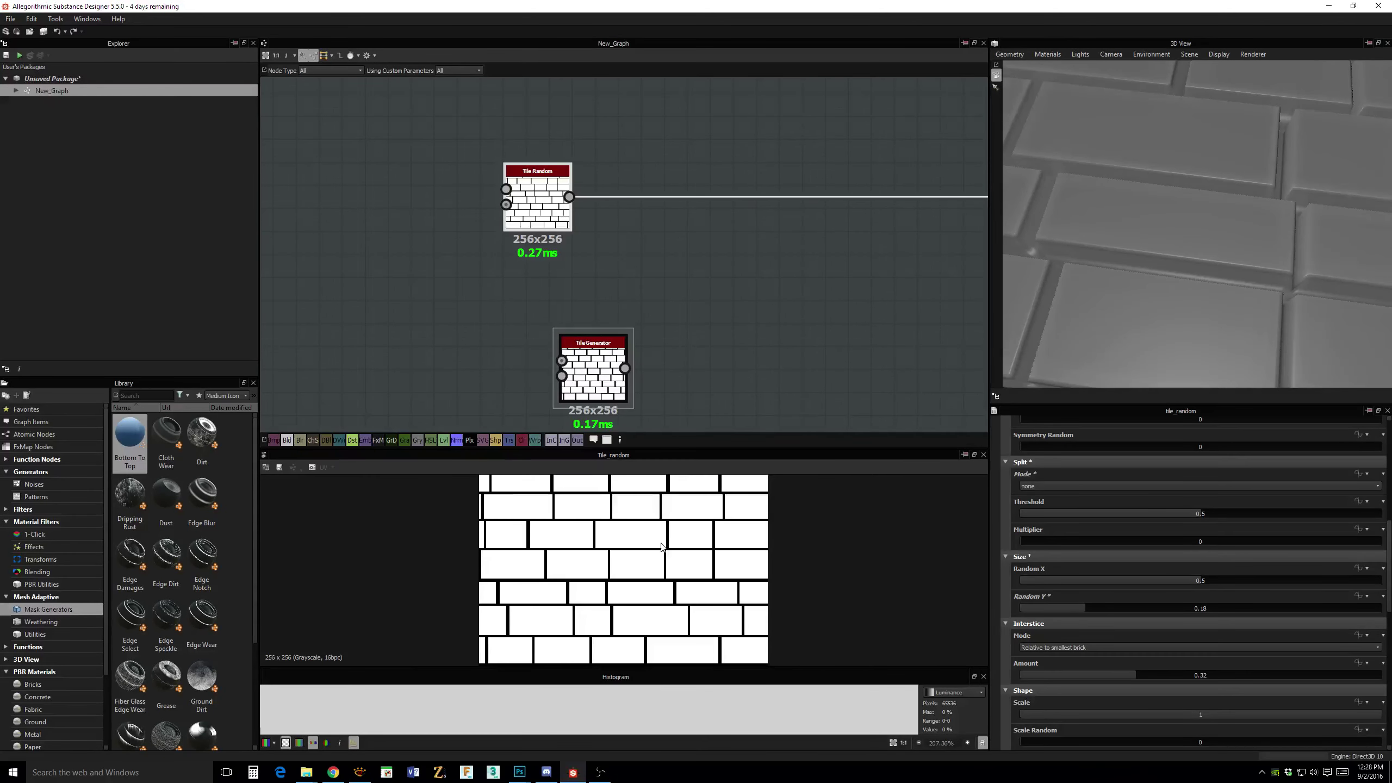
scroll(1138, 661, "down", 2)
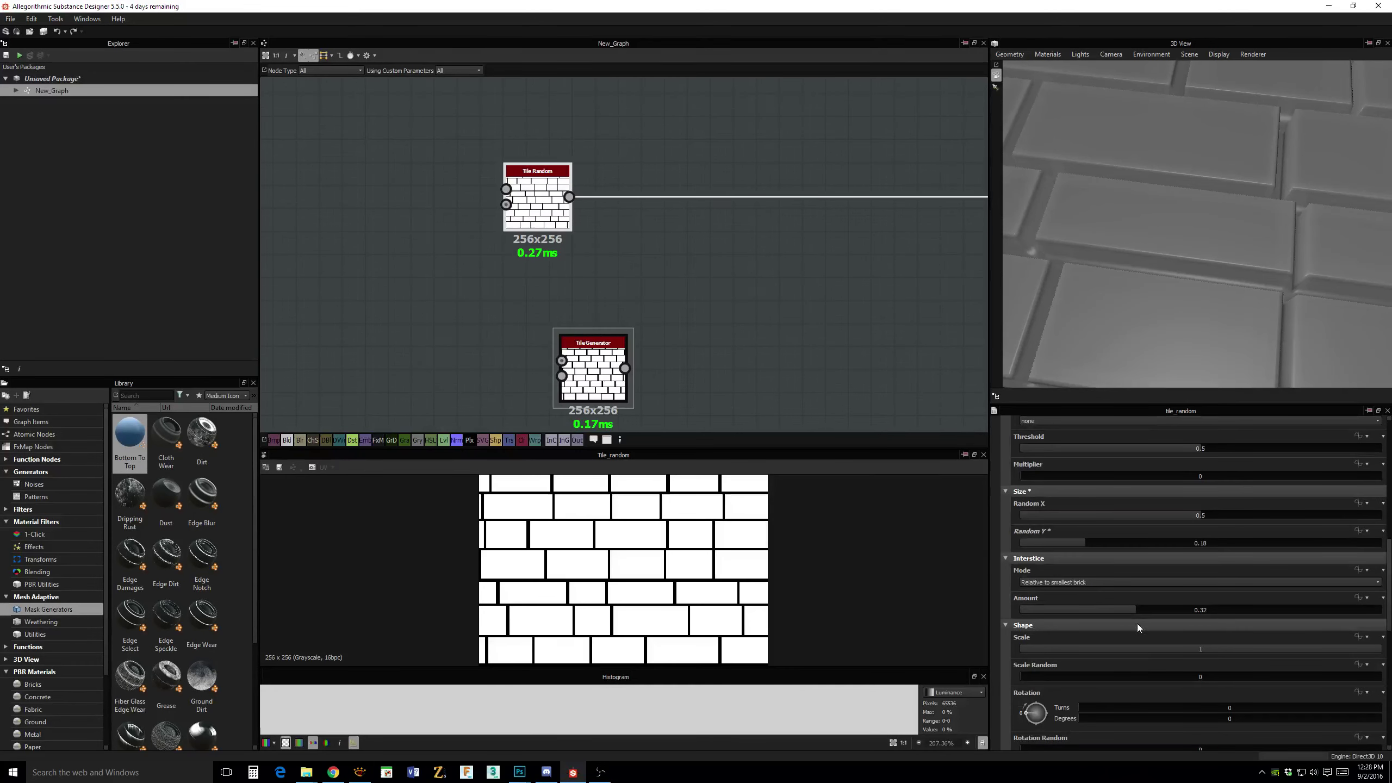
left_click_drag(1135, 611, 1152, 612)
Place the Tile Generator node to the lower left of Tile Random and shift Tile Random slightly right.
middle_click_drag(803, 325, 805, 369)
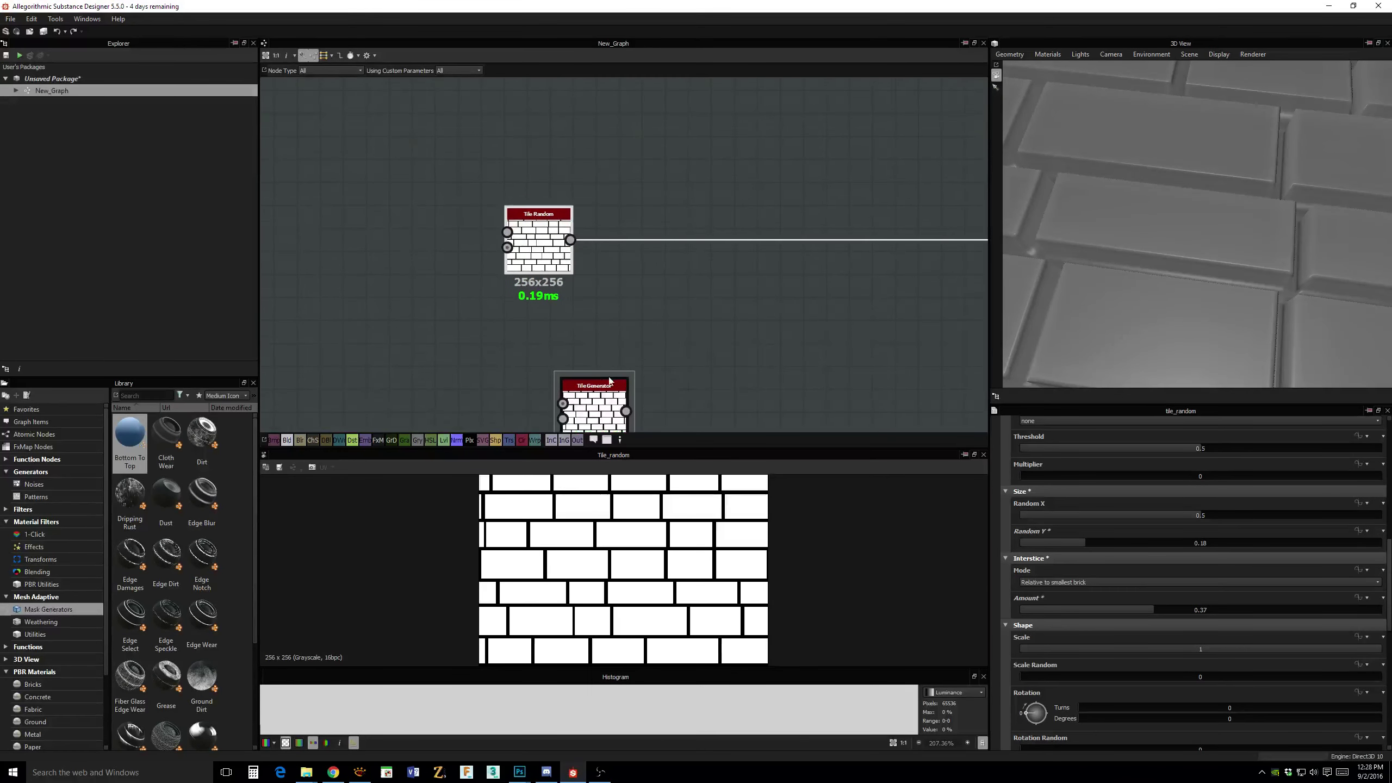
left_click_drag(556, 378, 406, 317)
middle_click_drag(675, 302, 670, 317)
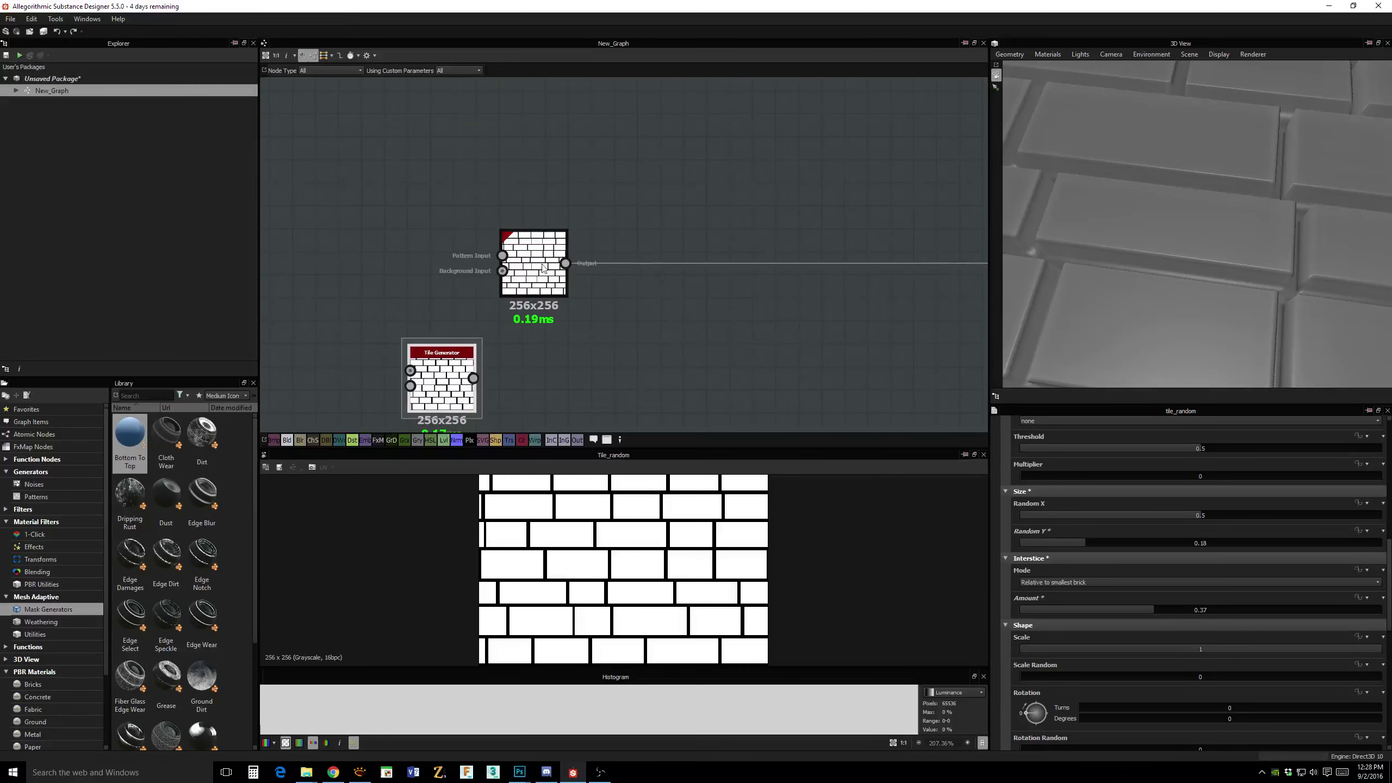
left_click_drag(528, 246, 571, 243)
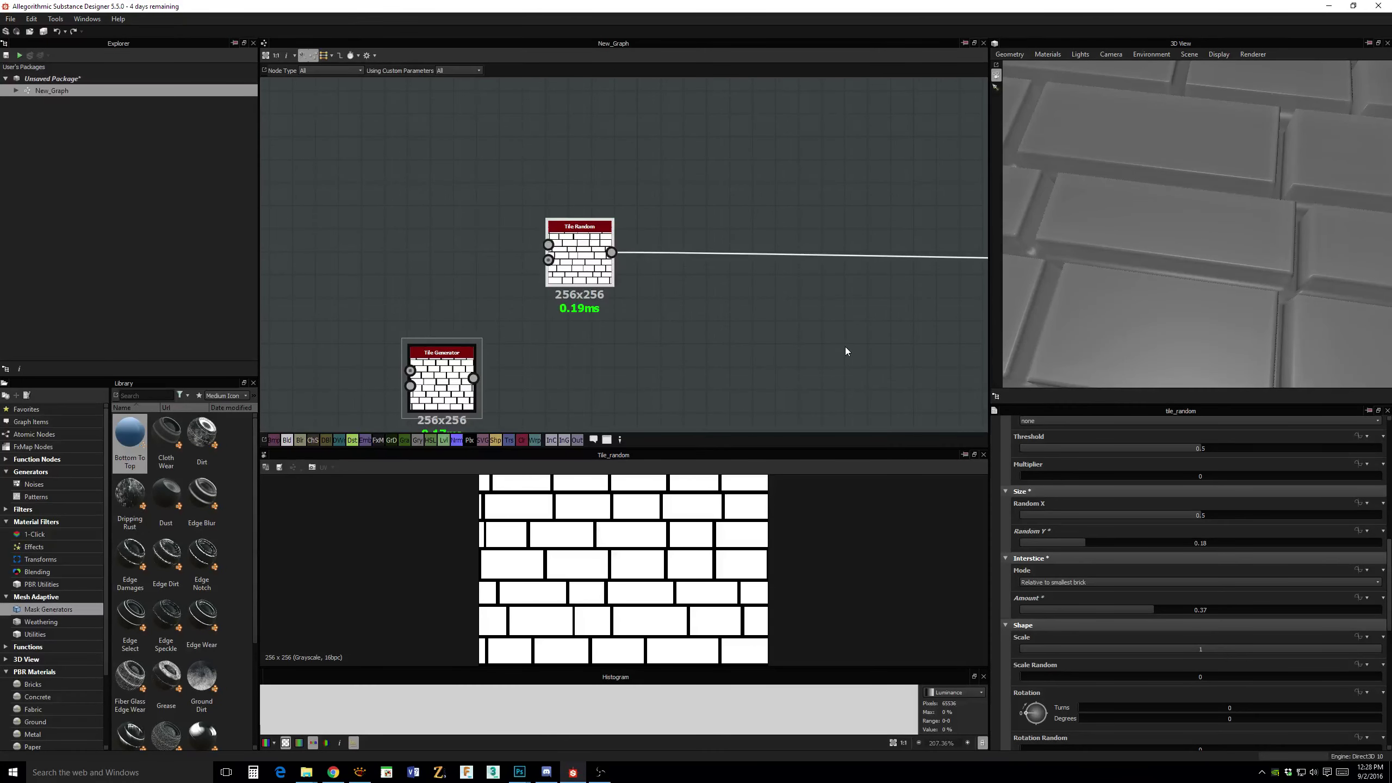
Add a BnW Spots 1 noise node and place it to the upper left of the Tile Random node.
scroll(727, 345, "up", 3)
middle_click_drag(727, 345, 808, 401)
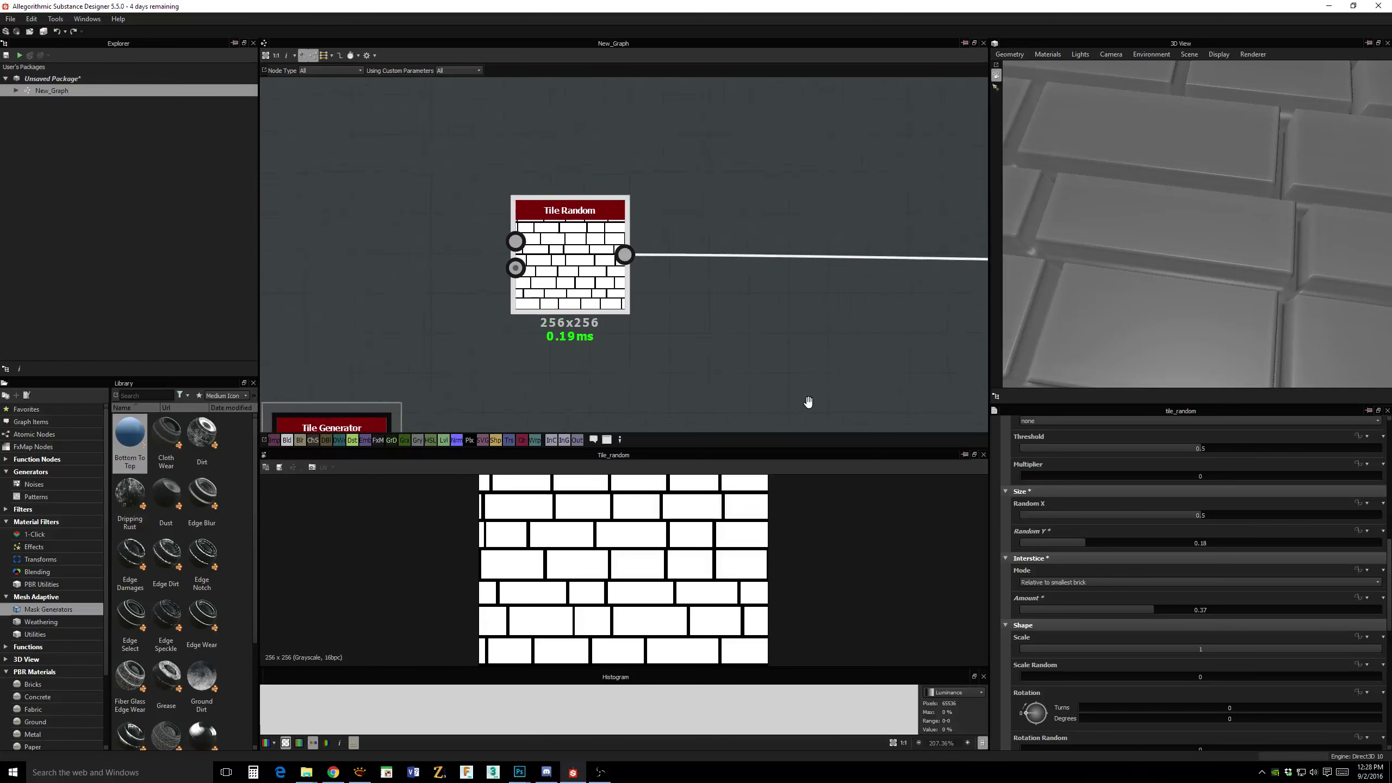
mouse_move(727, 361)
middle_mouse_down()
mouse_move(728, 385)
mouse_move(710, 376)
middle_mouse_up()
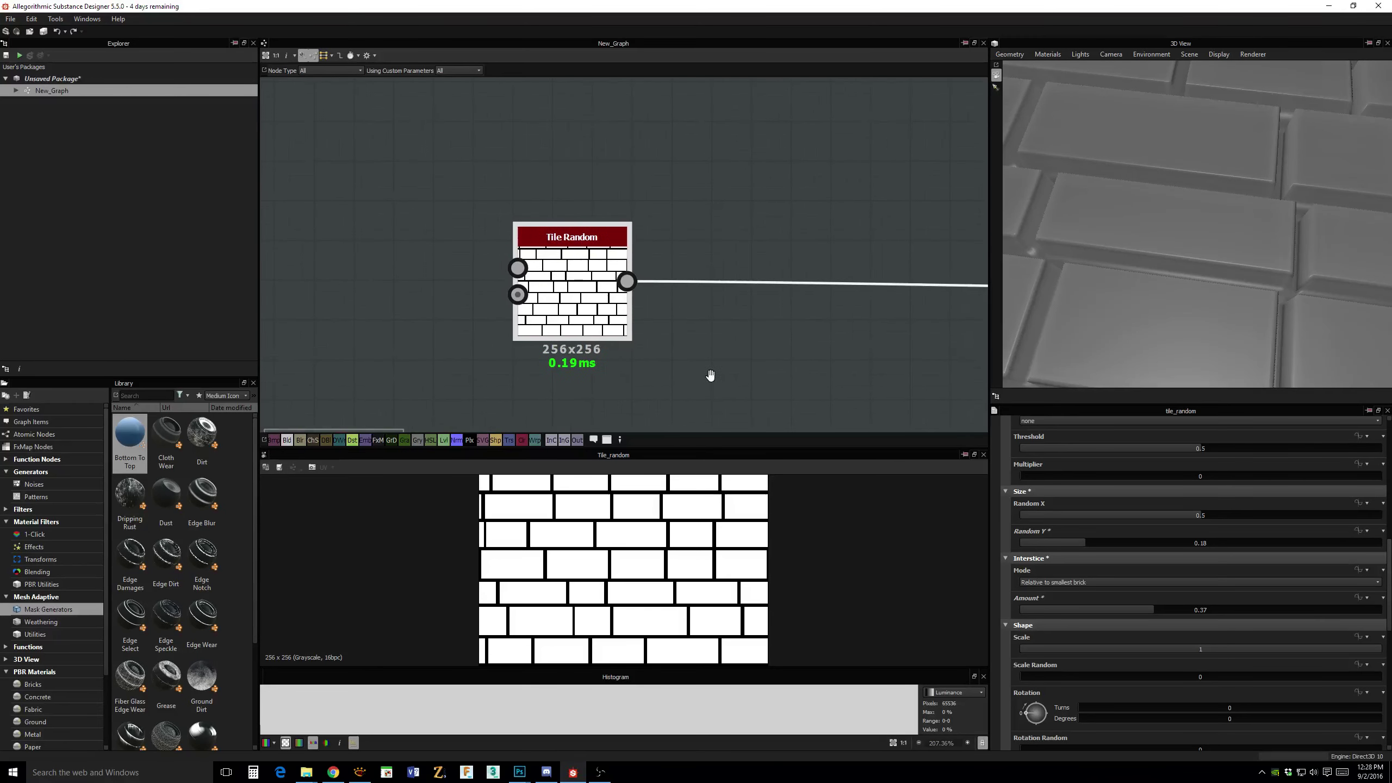
left_click(744, 349)
key("space")
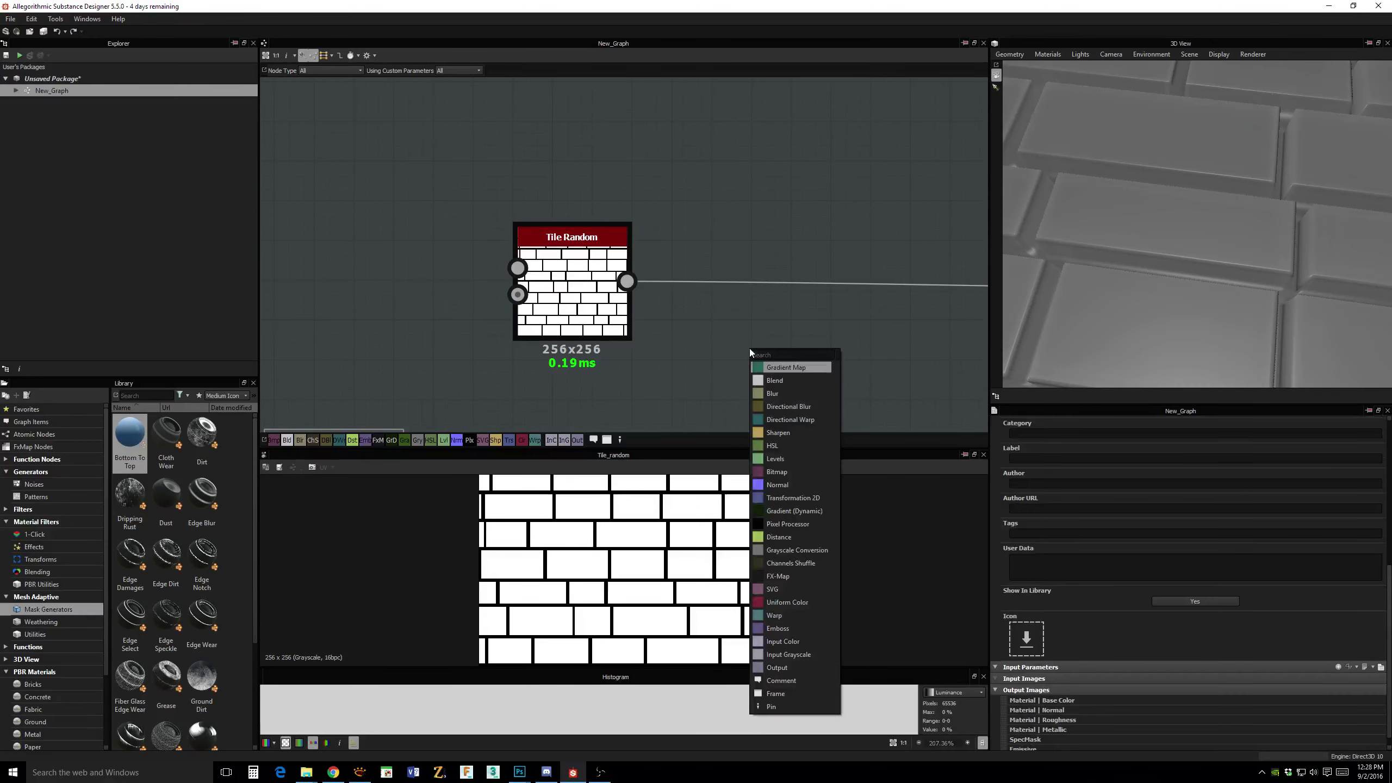
type("noi")
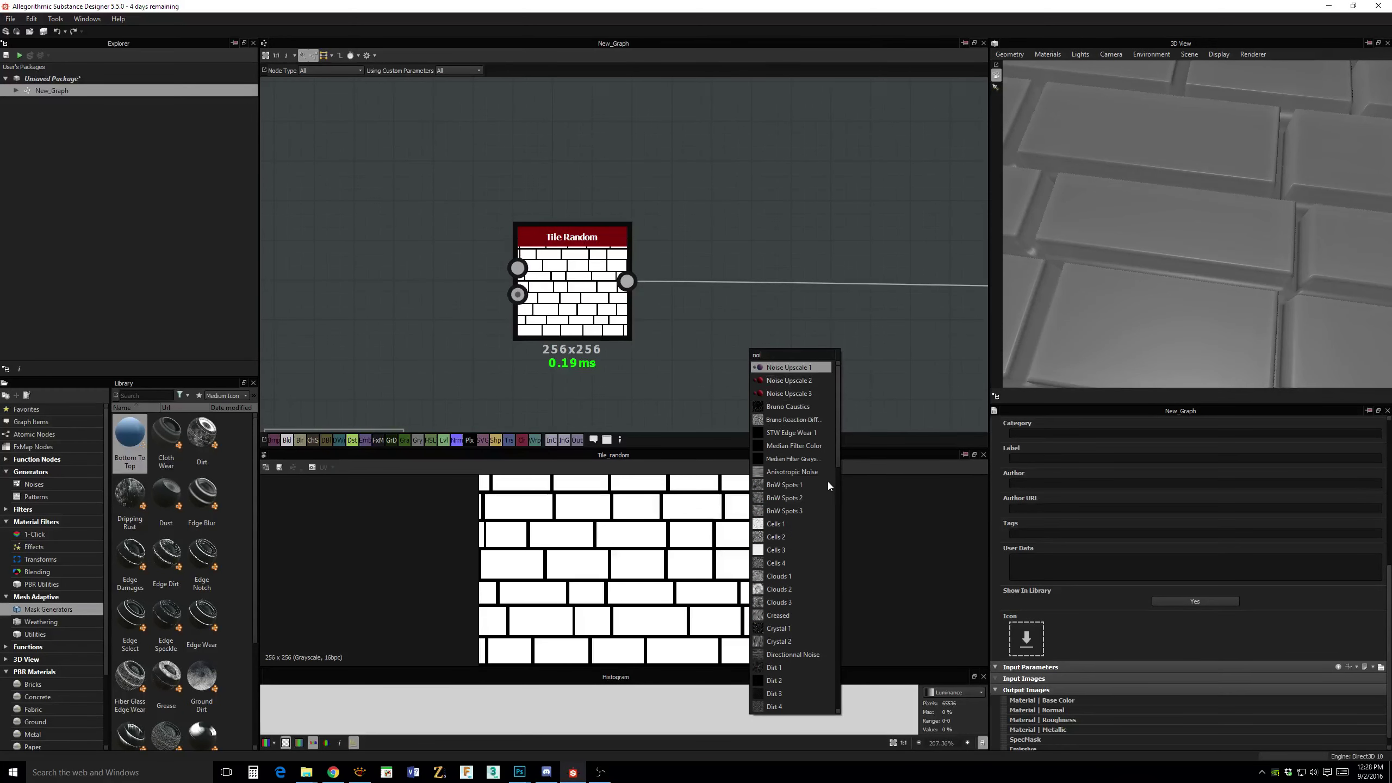
left_click(798, 488)
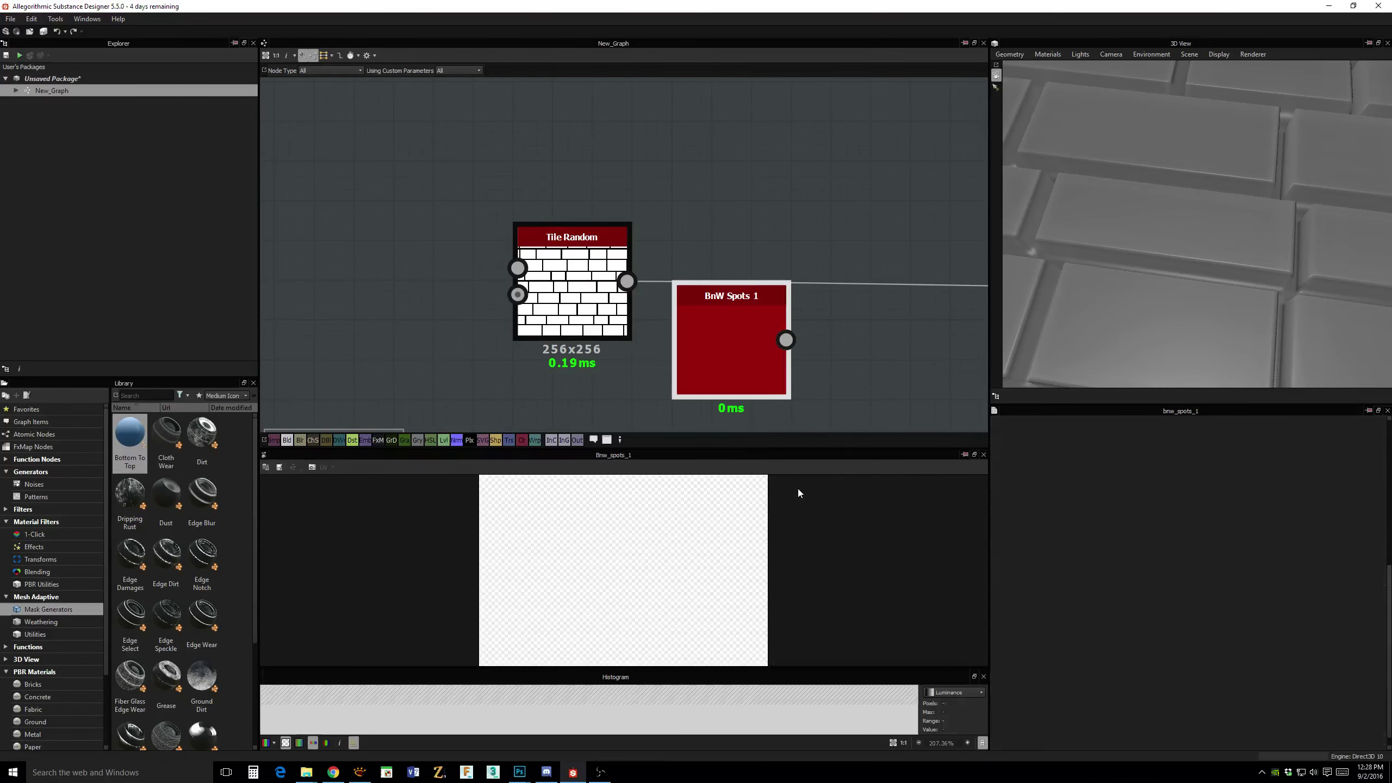
left_click_drag(751, 356, 372, 152)
middle_click_drag(626, 170, 654, 190)
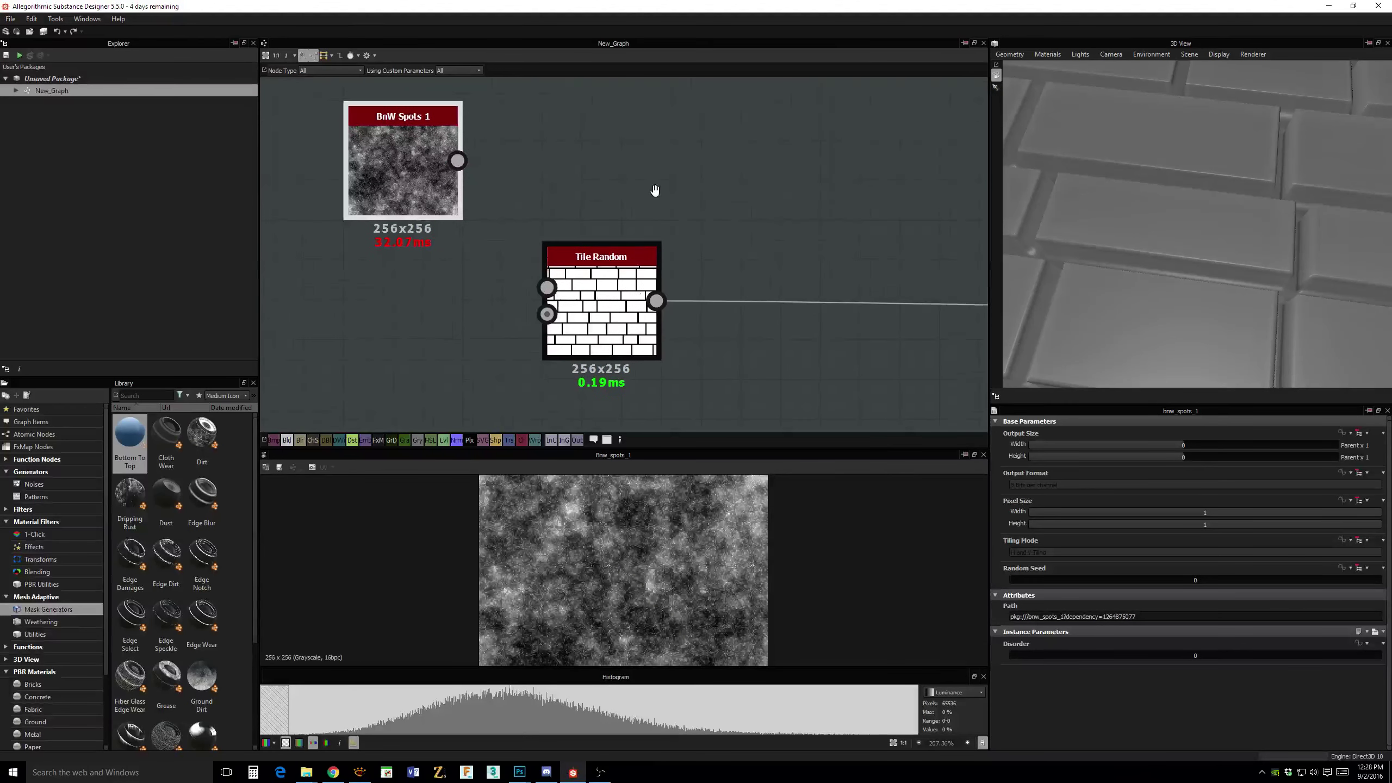
Duplicate the Tile Random node and place the copy to the lower right of the original.
middle_click_drag(829, 227, 726, 221)
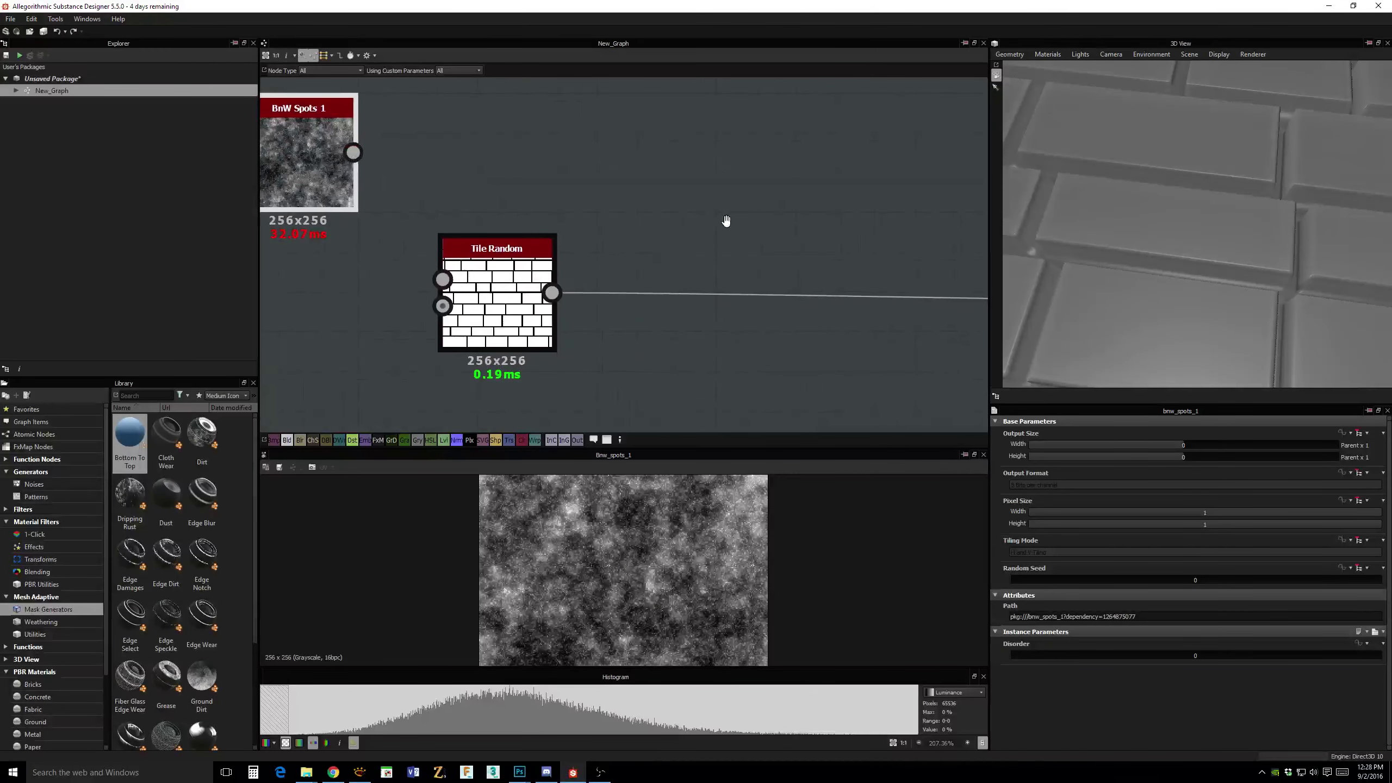
left_click(510, 283)
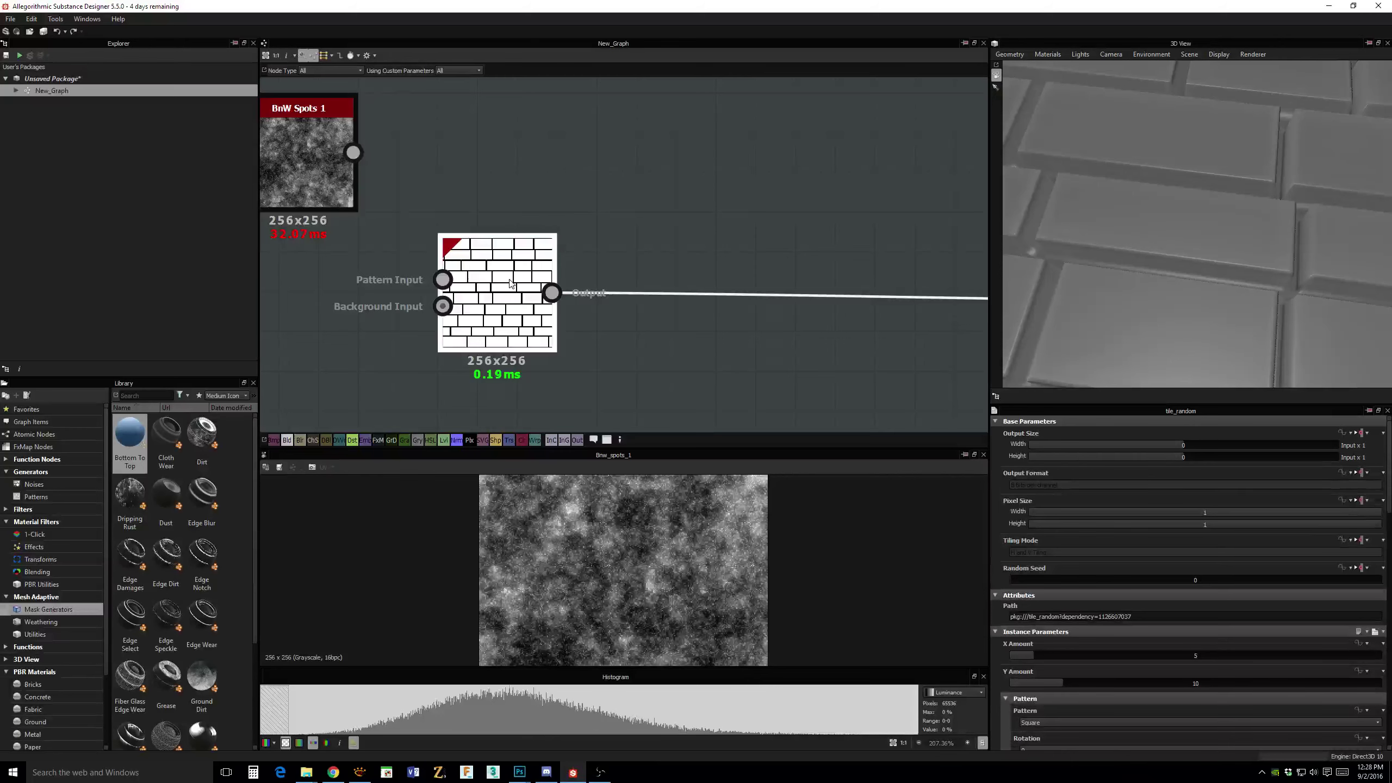
key("ctrl+d")
left_click_drag(624, 258, 656, 388)
middle_click_drag(758, 349, 808, 183)
left_click_drag(703, 172, 664, 251)
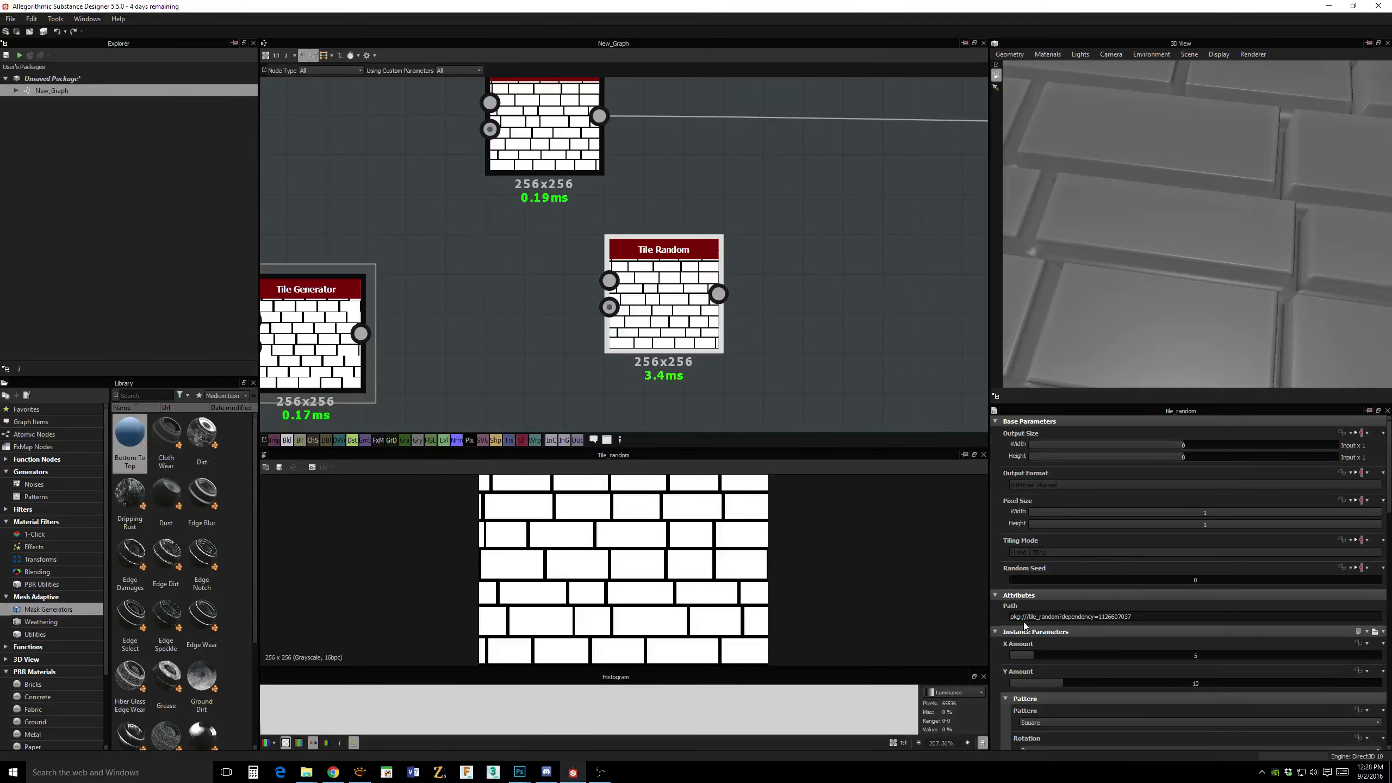
Set the duplicated Tile Random node's Color Random to 0.65 for varied grey bricks.
scroll(1072, 665, "down", 10)
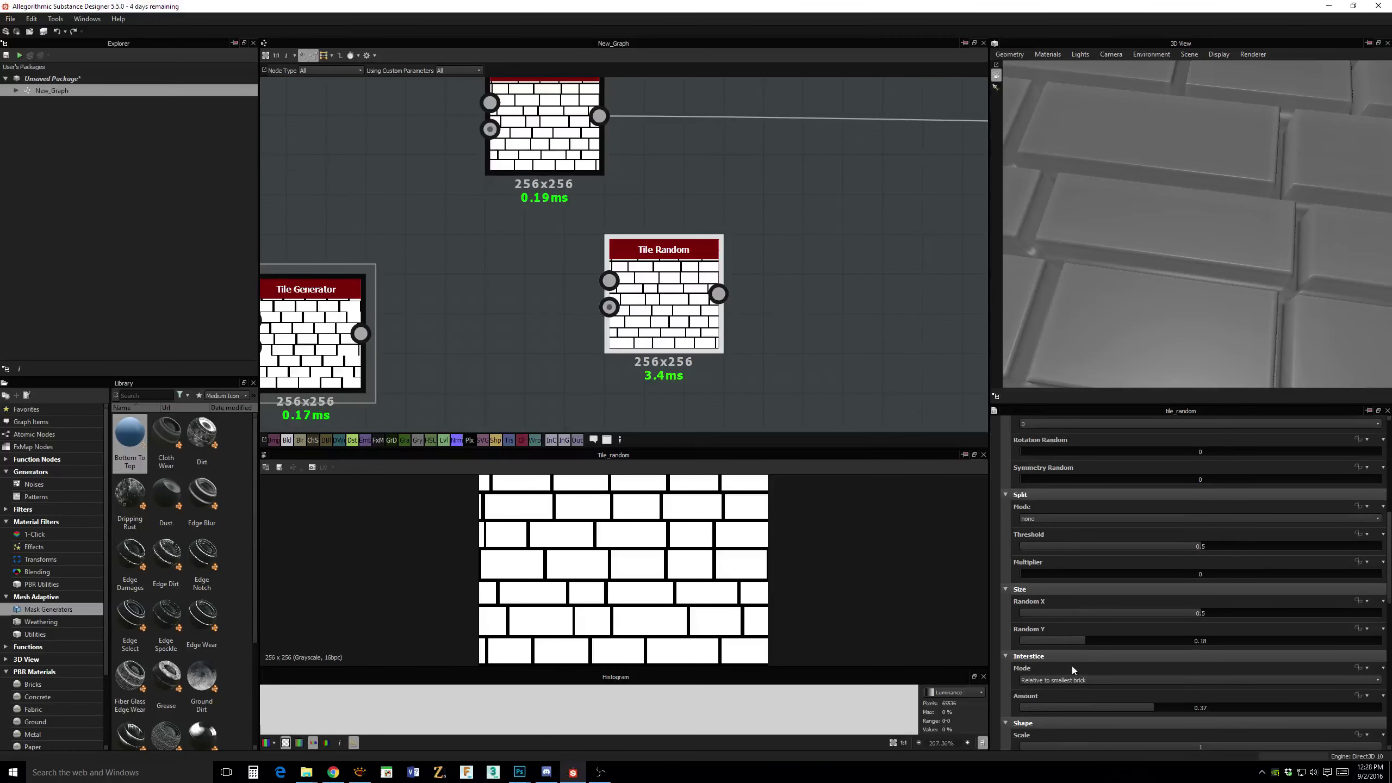
scroll(1073, 666, "down", 10)
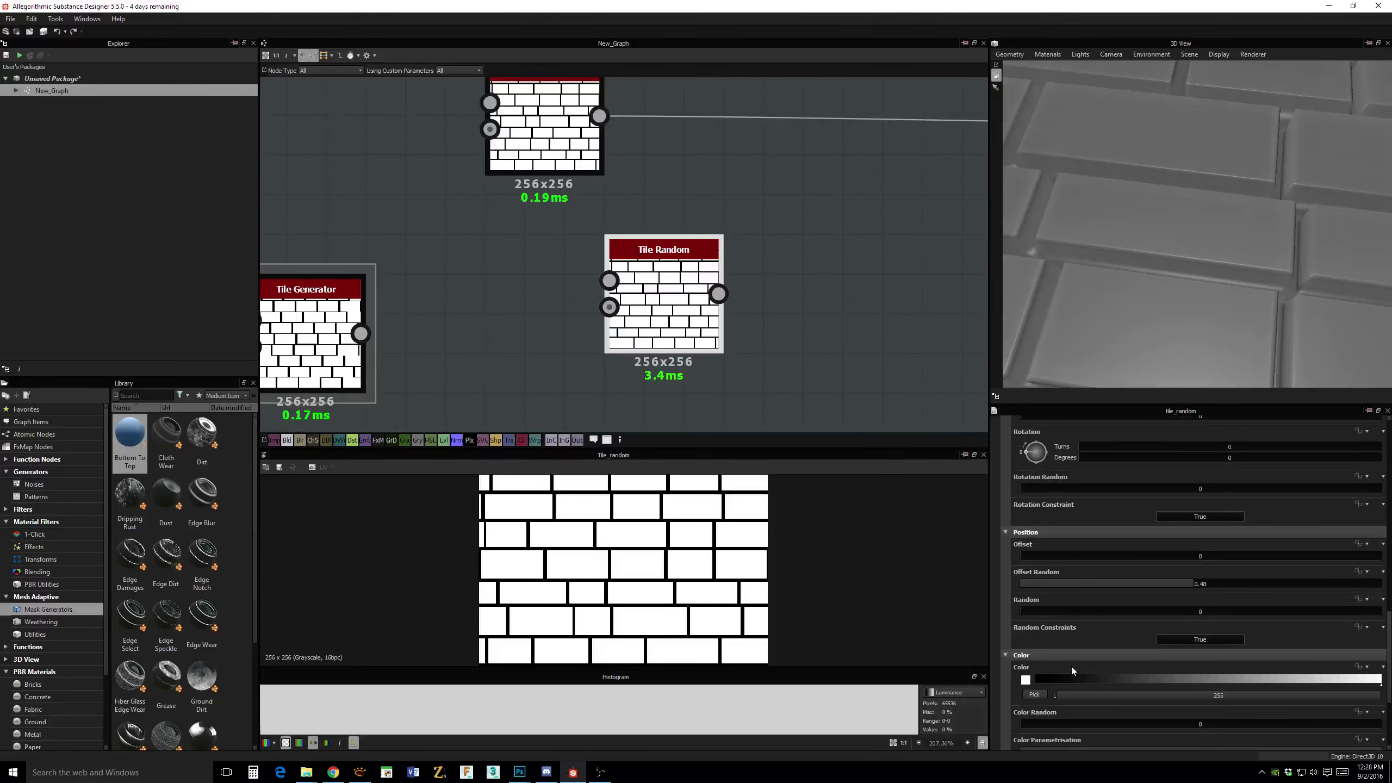
scroll(1071, 665, "down", 3)
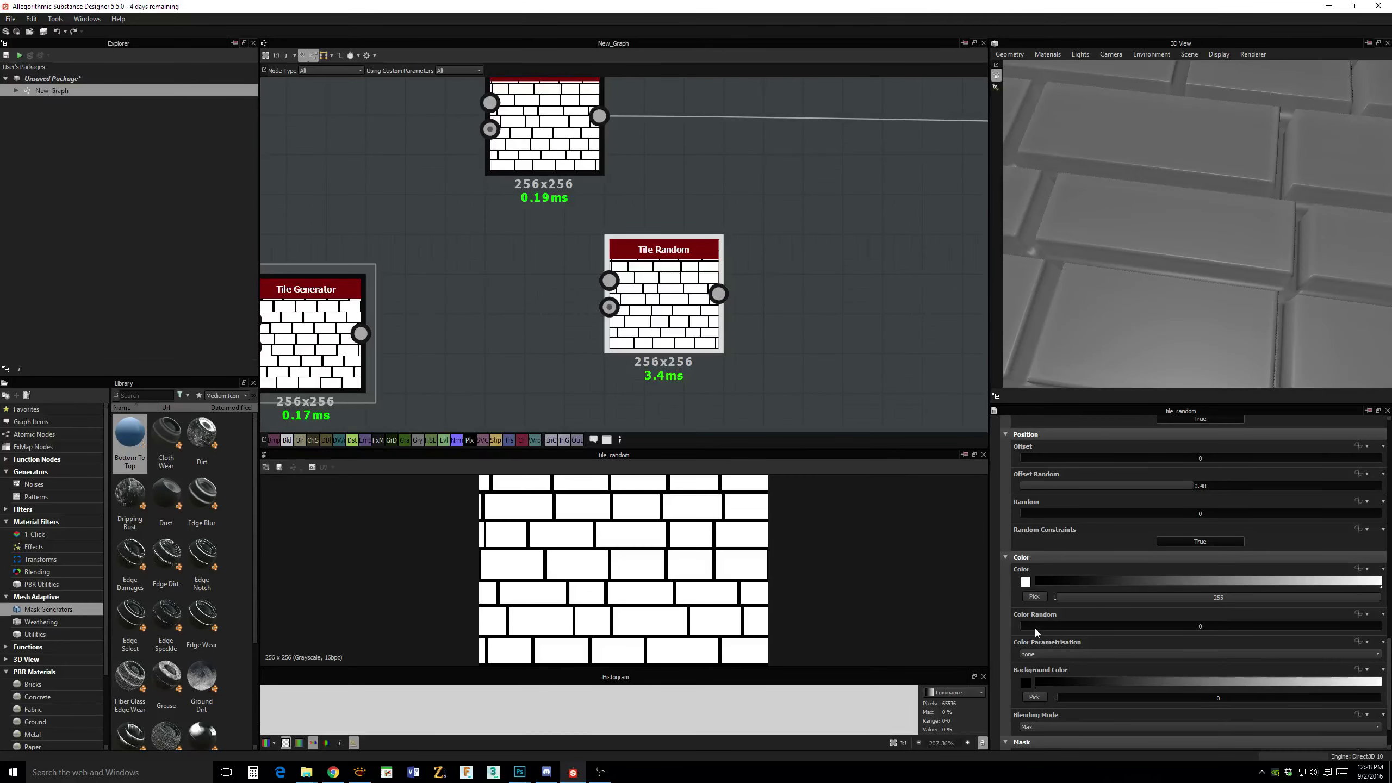
left_click_drag(1035, 629, 1255, 636)
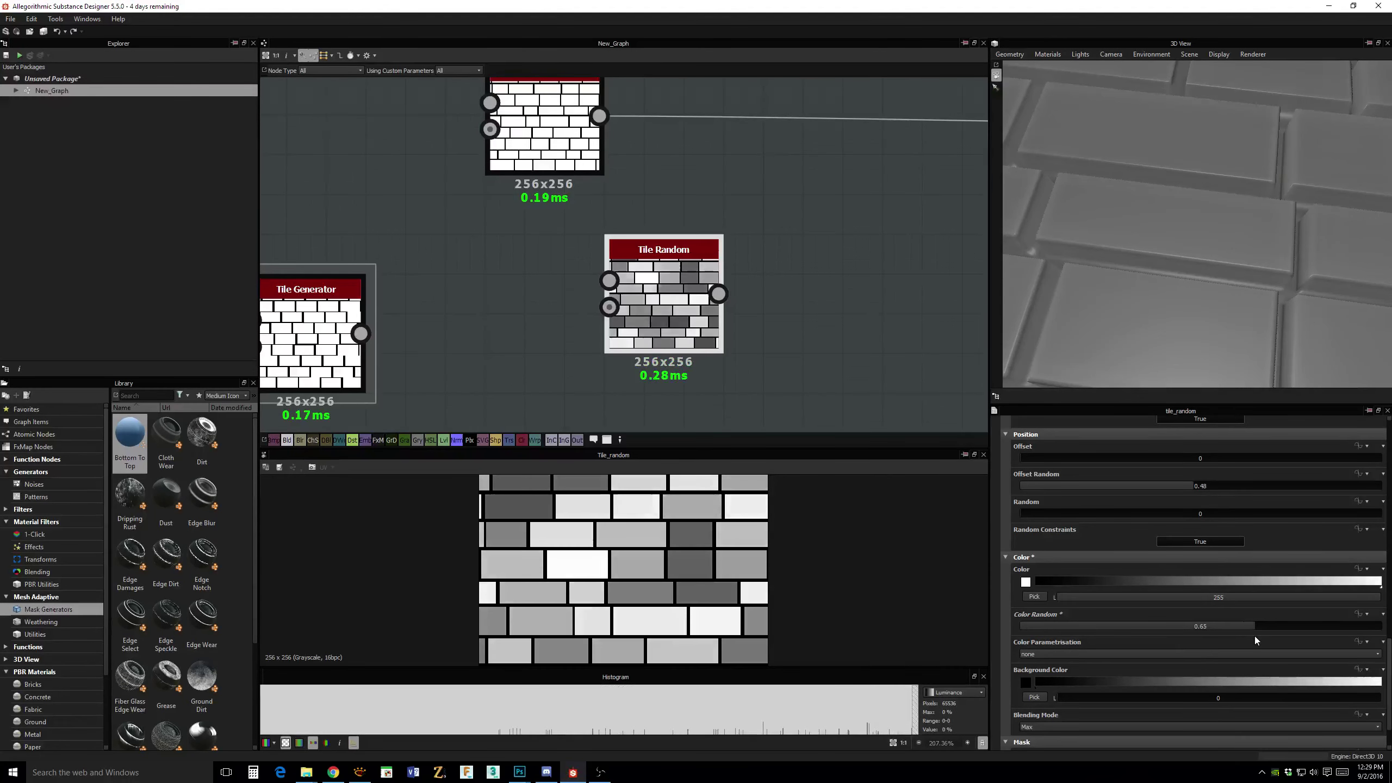
Align the duplicated Tile Random node directly below the original and shift the Tile Generator node further left.
middle_click_drag(775, 336, 780, 366)
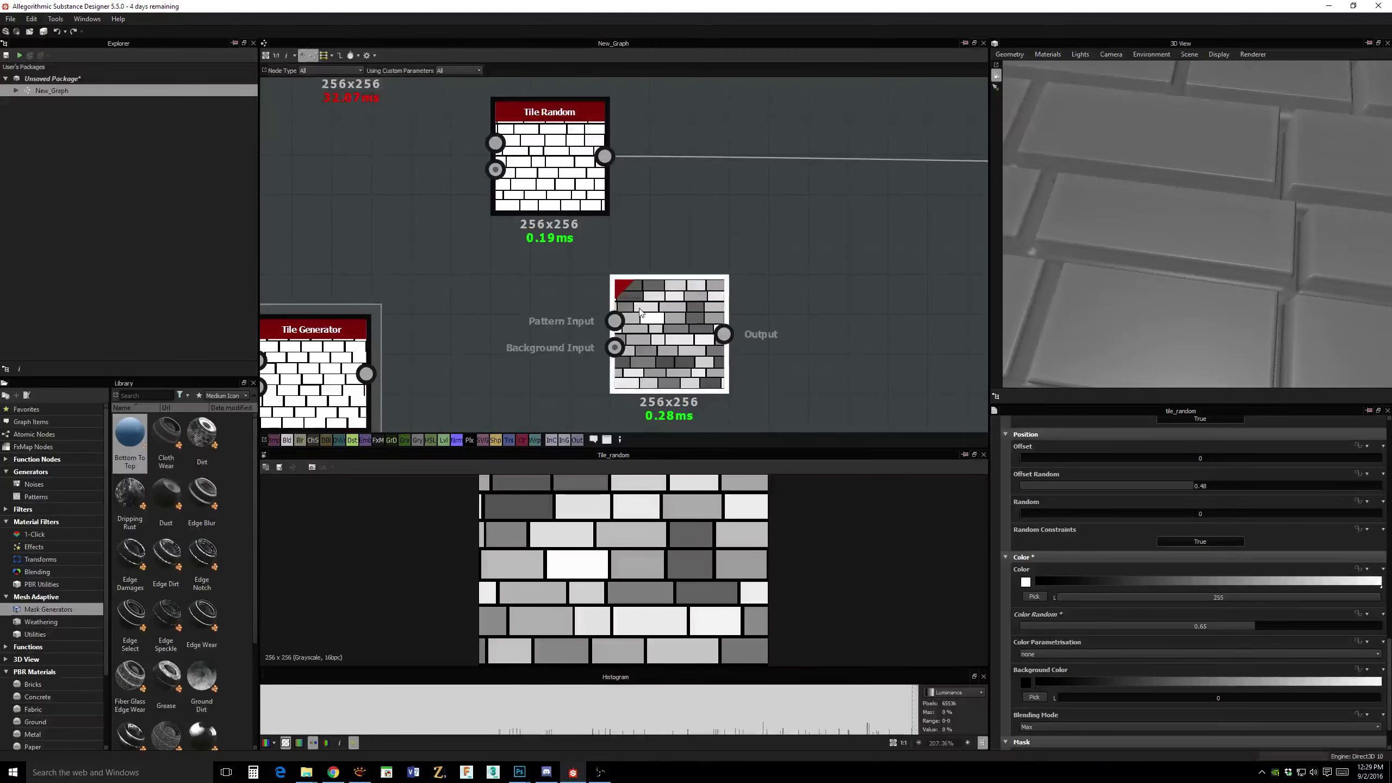
left_click_drag(662, 318, 559, 310)
middle_click_drag(668, 252, 805, 264)
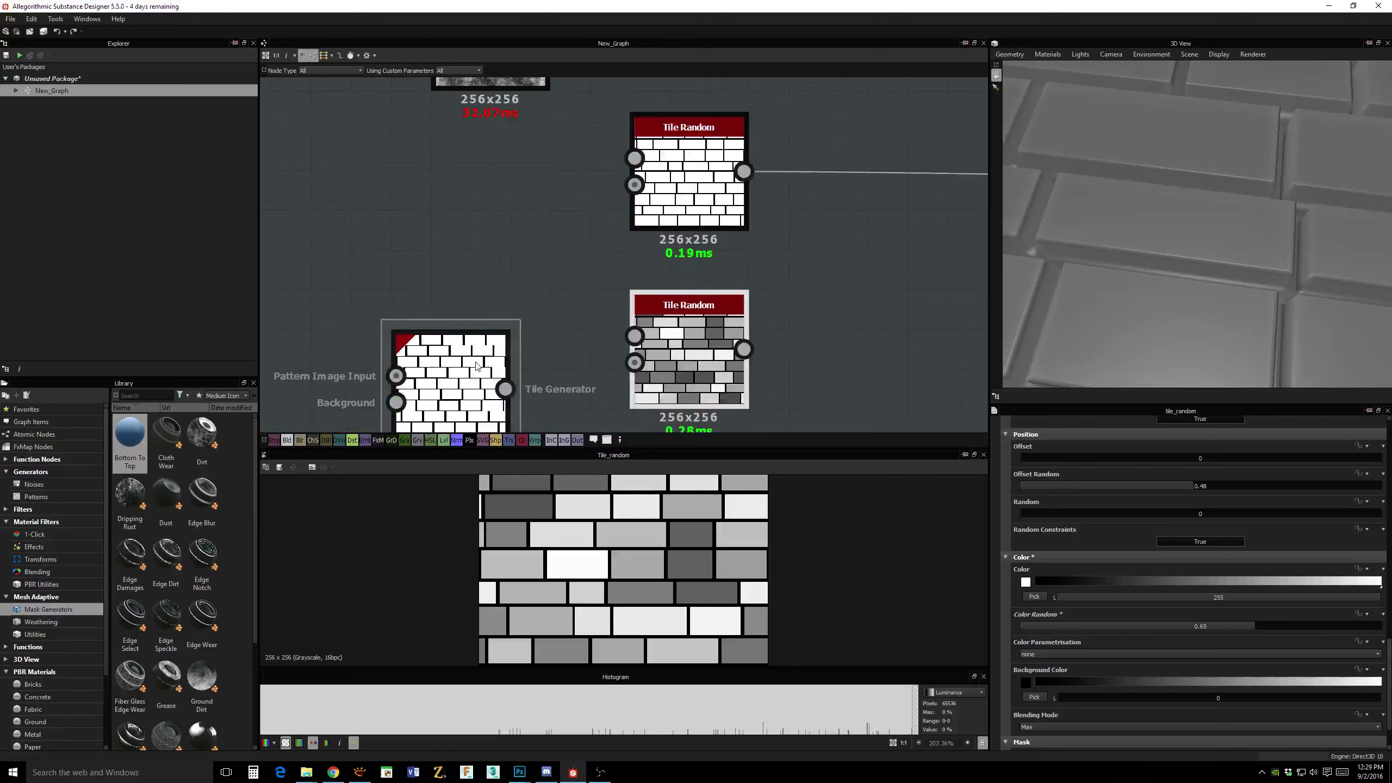
left_click_drag(435, 350, 348, 350)
middle_click_drag(491, 251, 432, 299)
middle_click_drag(719, 342, 664, 385)
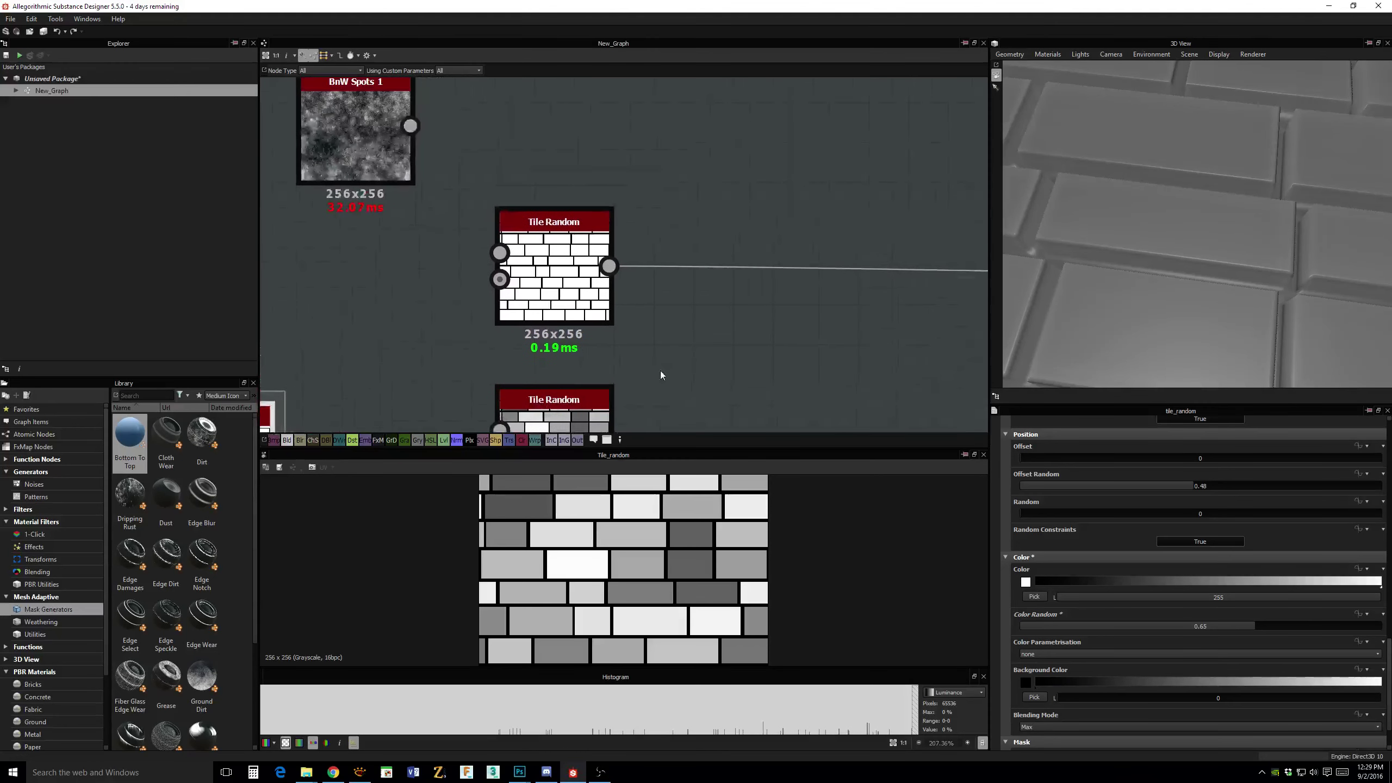
left_click_drag(1124, 315, 1117, 276)
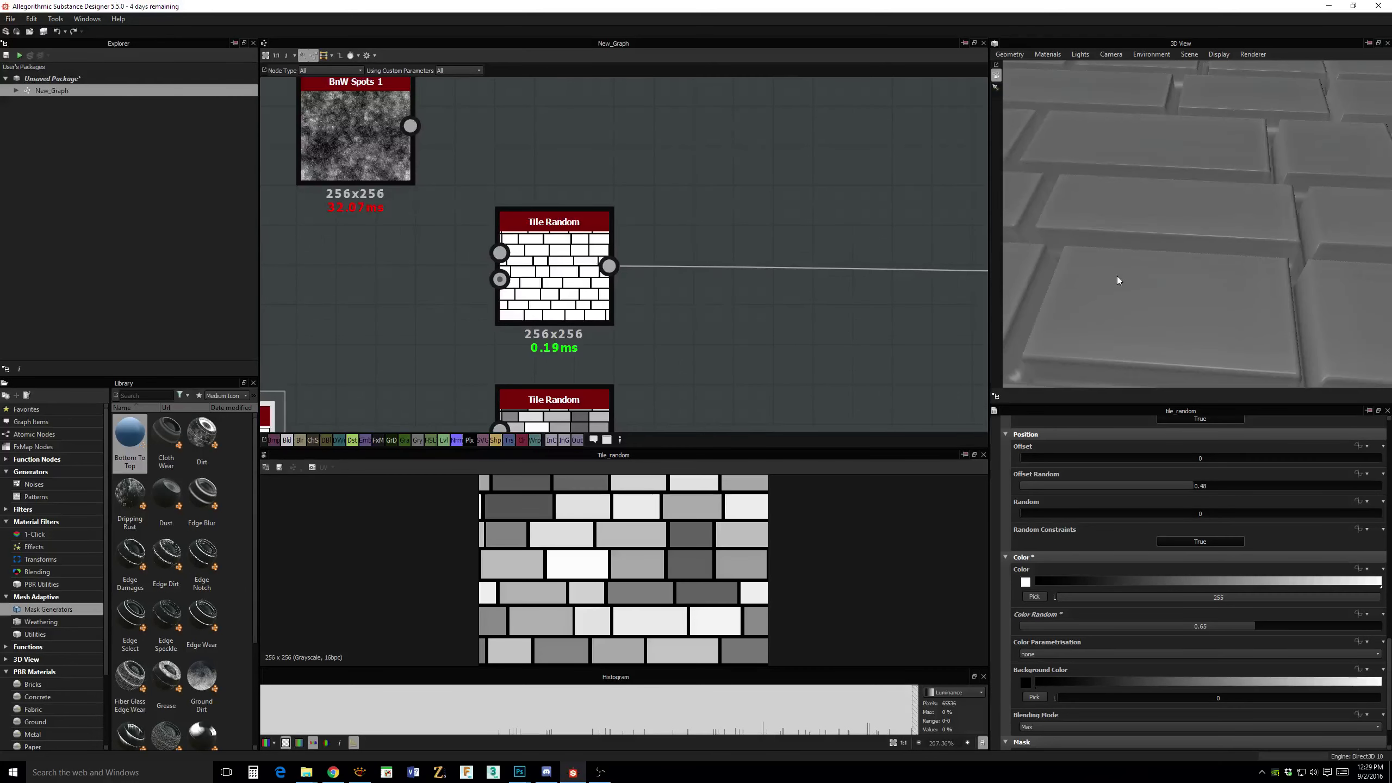
middle_click_drag(655, 230, 786, 230)
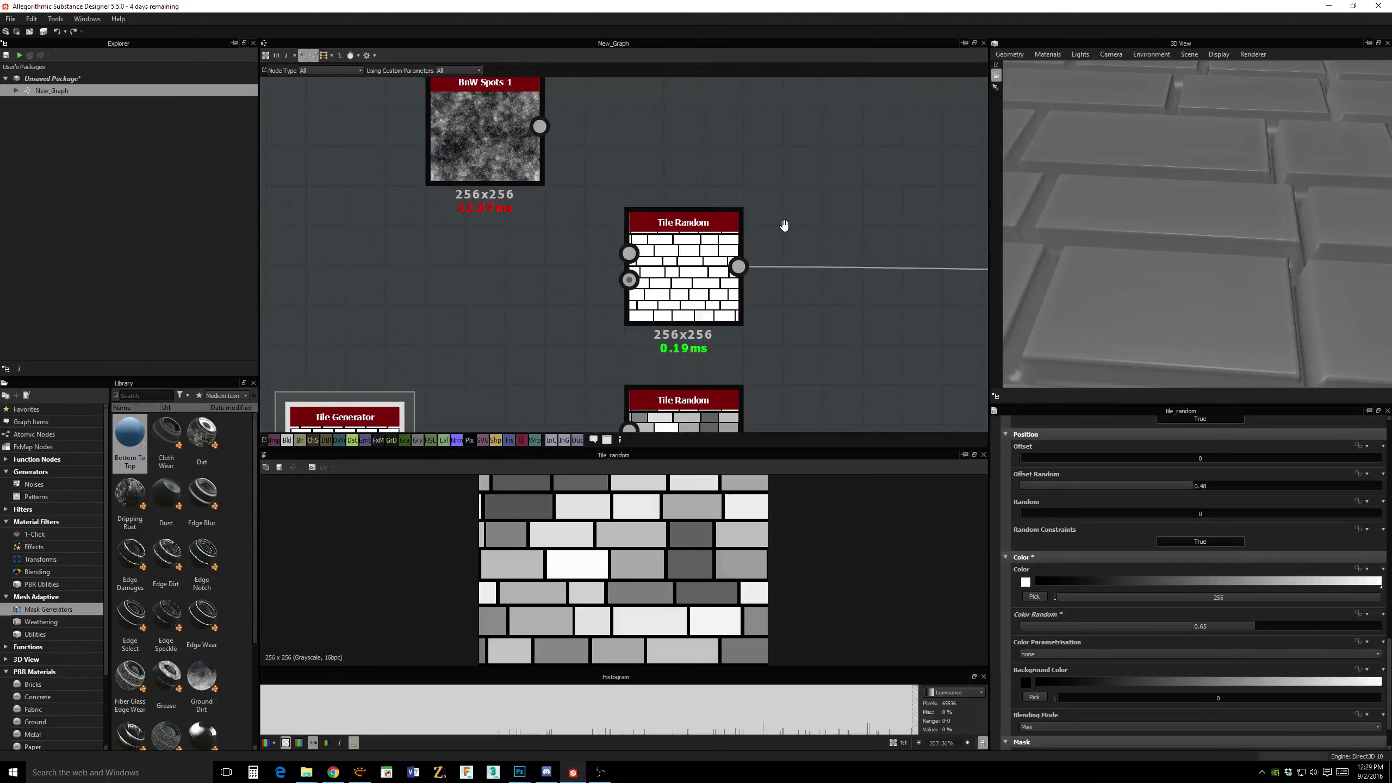
Set the original Tile Random node's Mask Random to 0.26 to drop out some of the bricks.
left_click(710, 262)
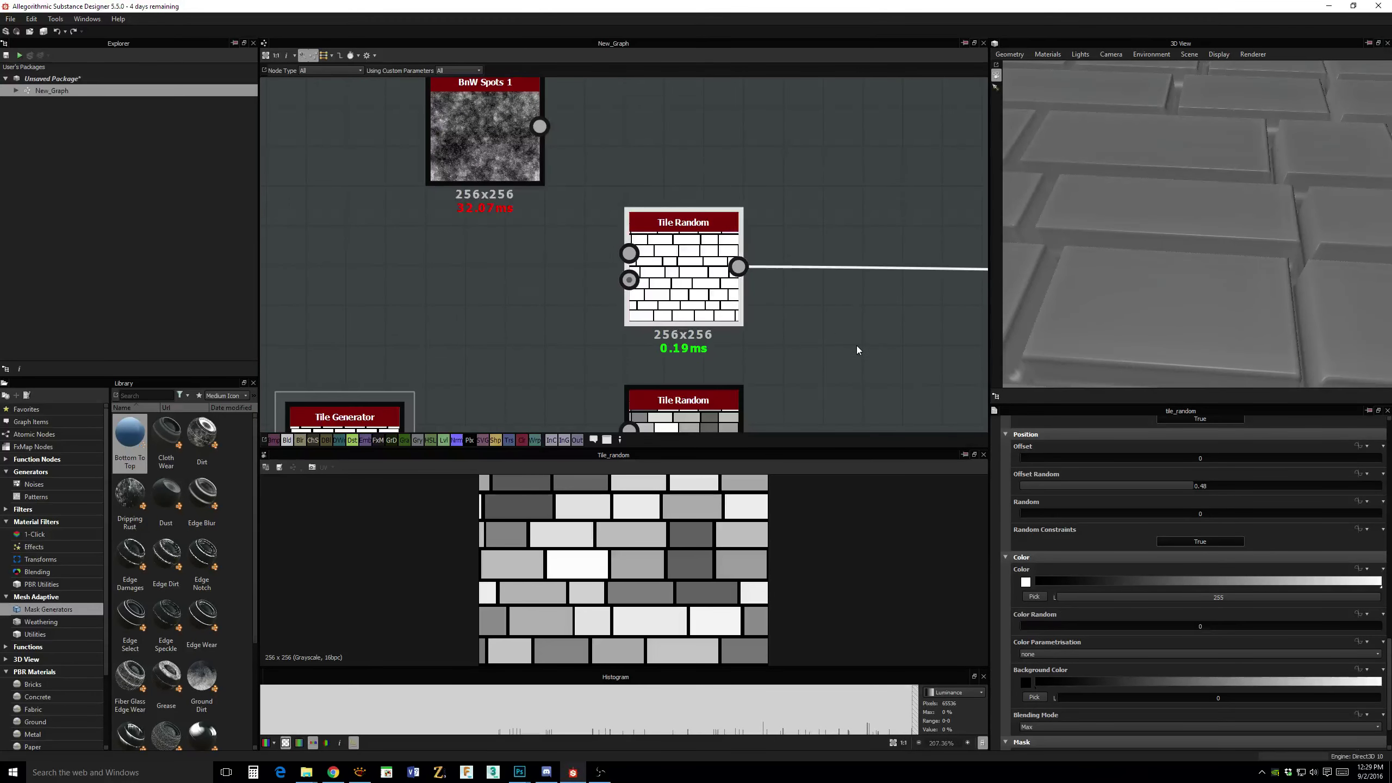
middle_click_drag(854, 343, 817, 272)
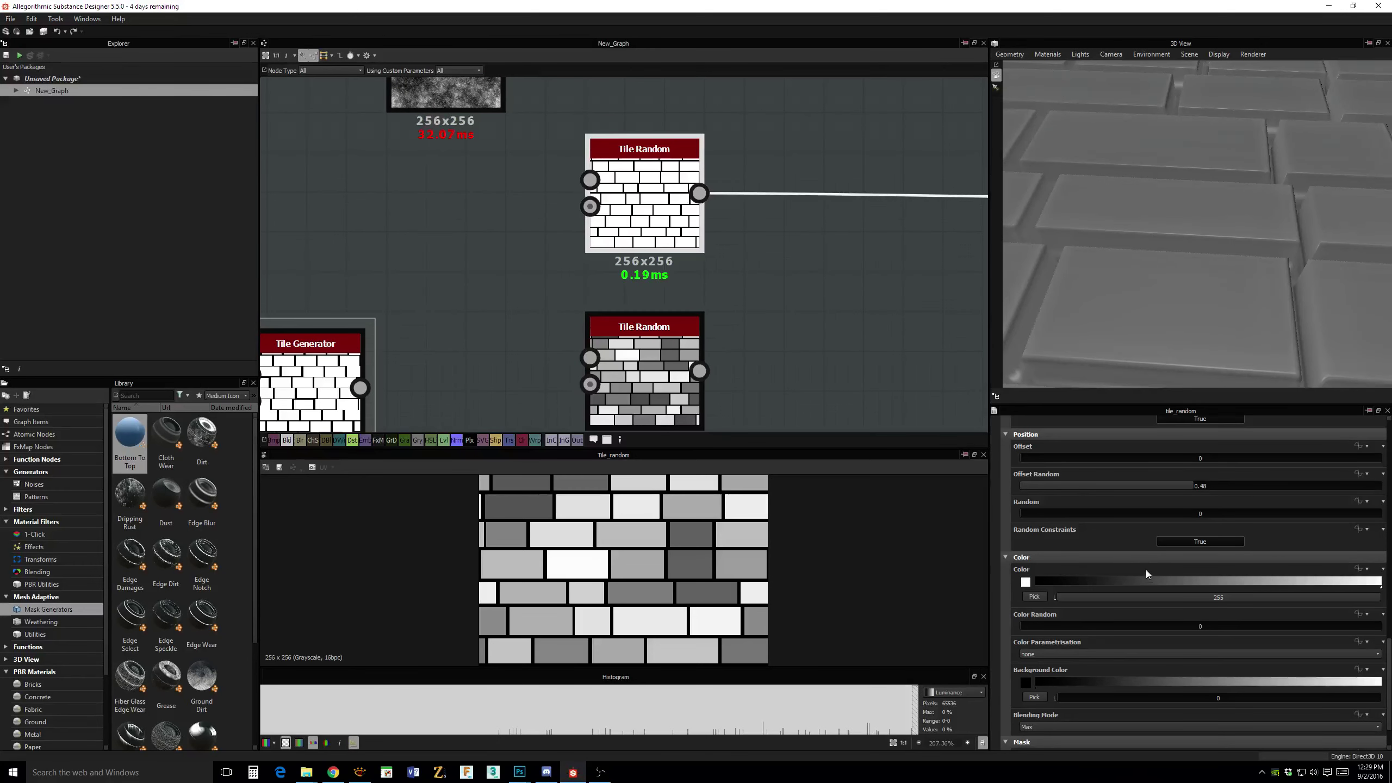
scroll(1116, 546, "down", 1)
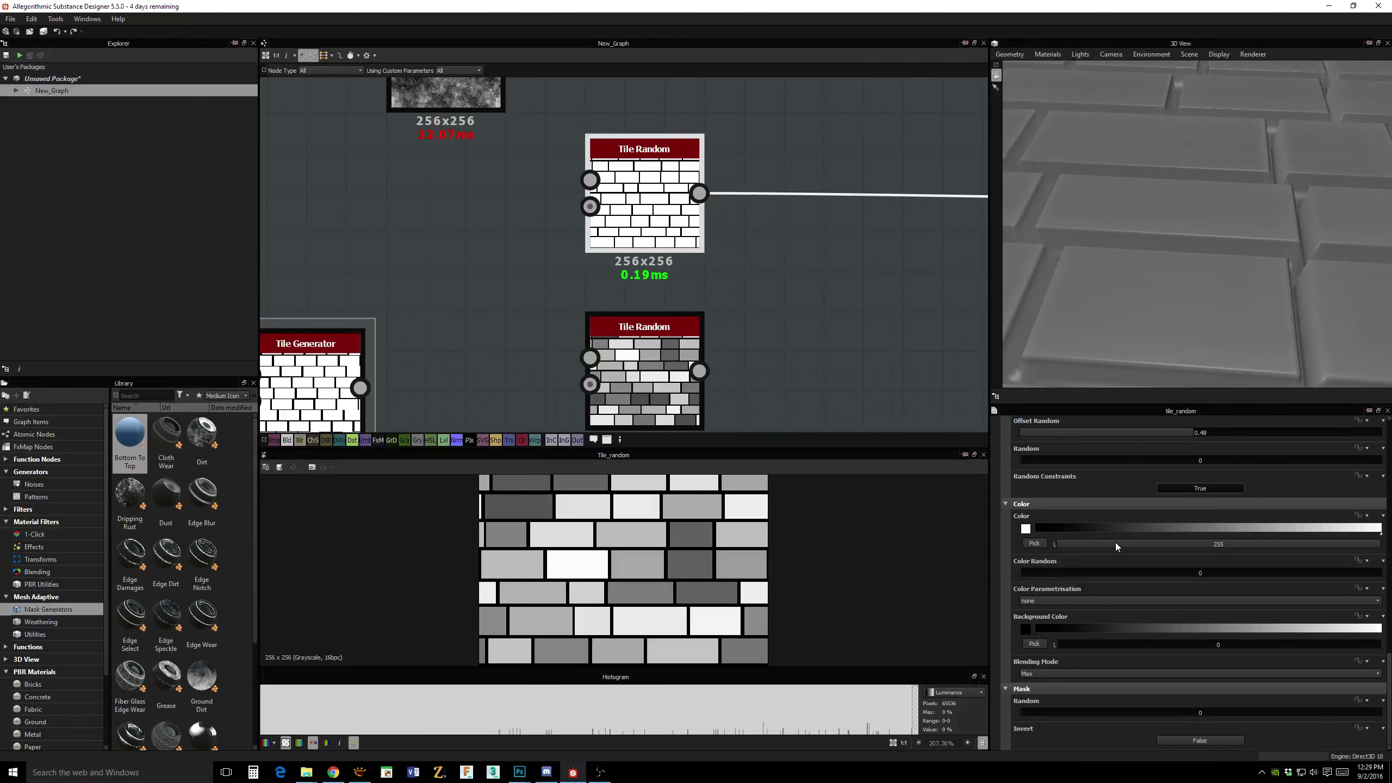
left_click_drag(1046, 717, 1116, 714)
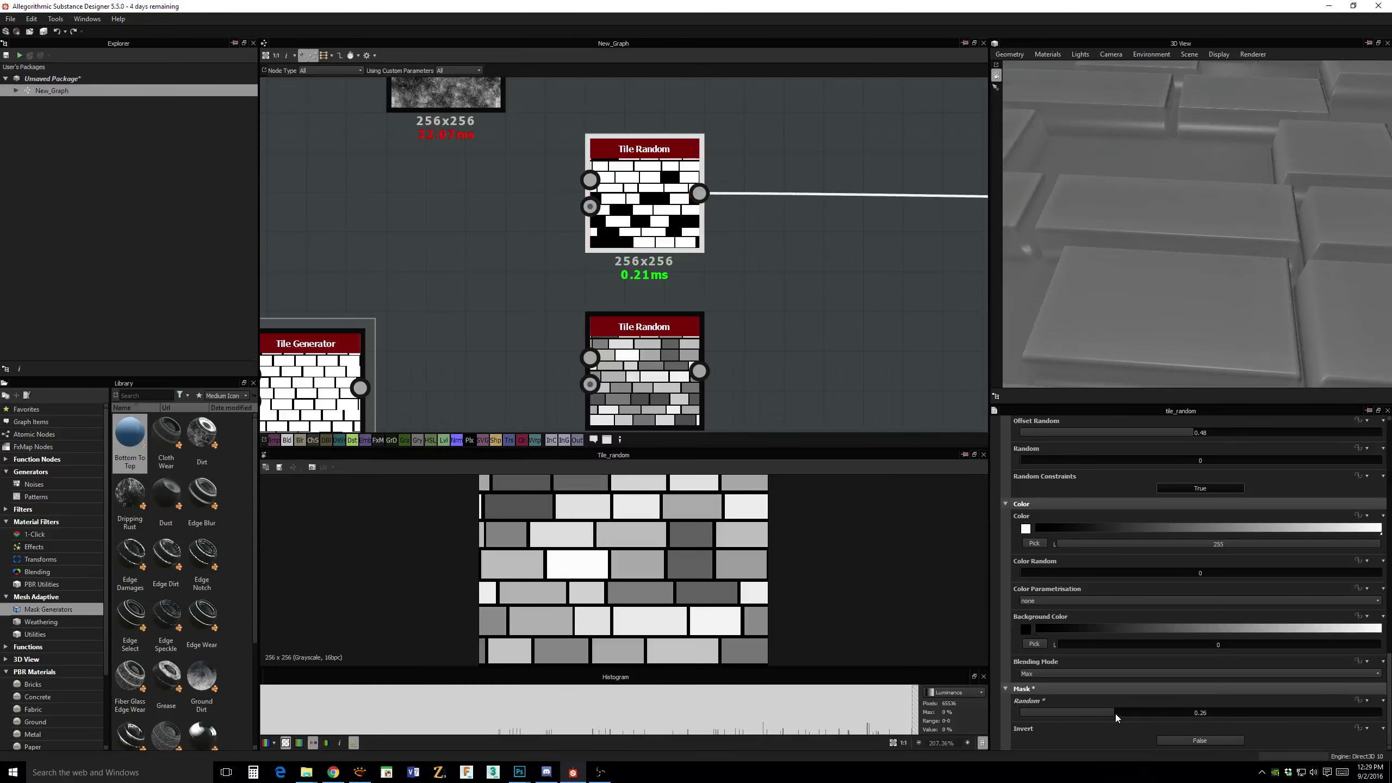
middle_click_drag(783, 318, 785, 271)
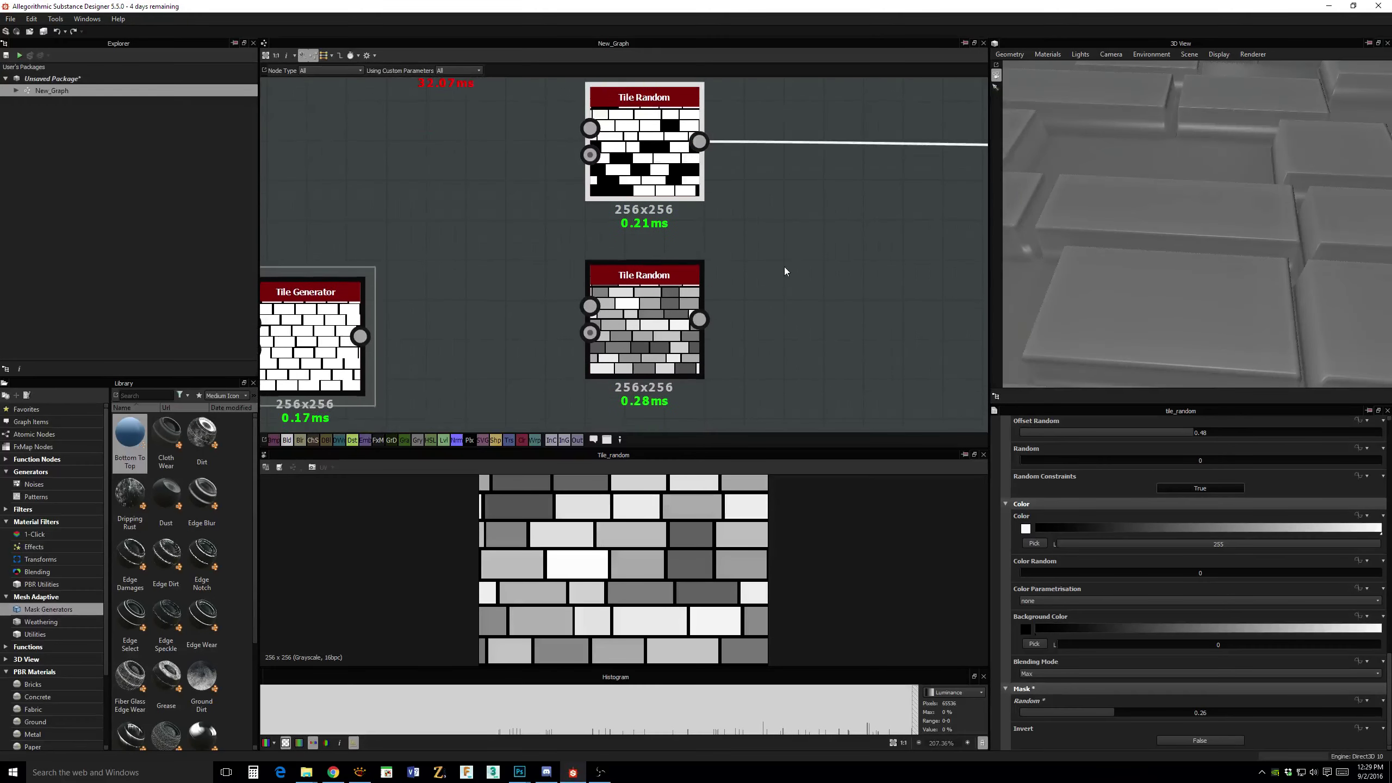
left_click(656, 297)
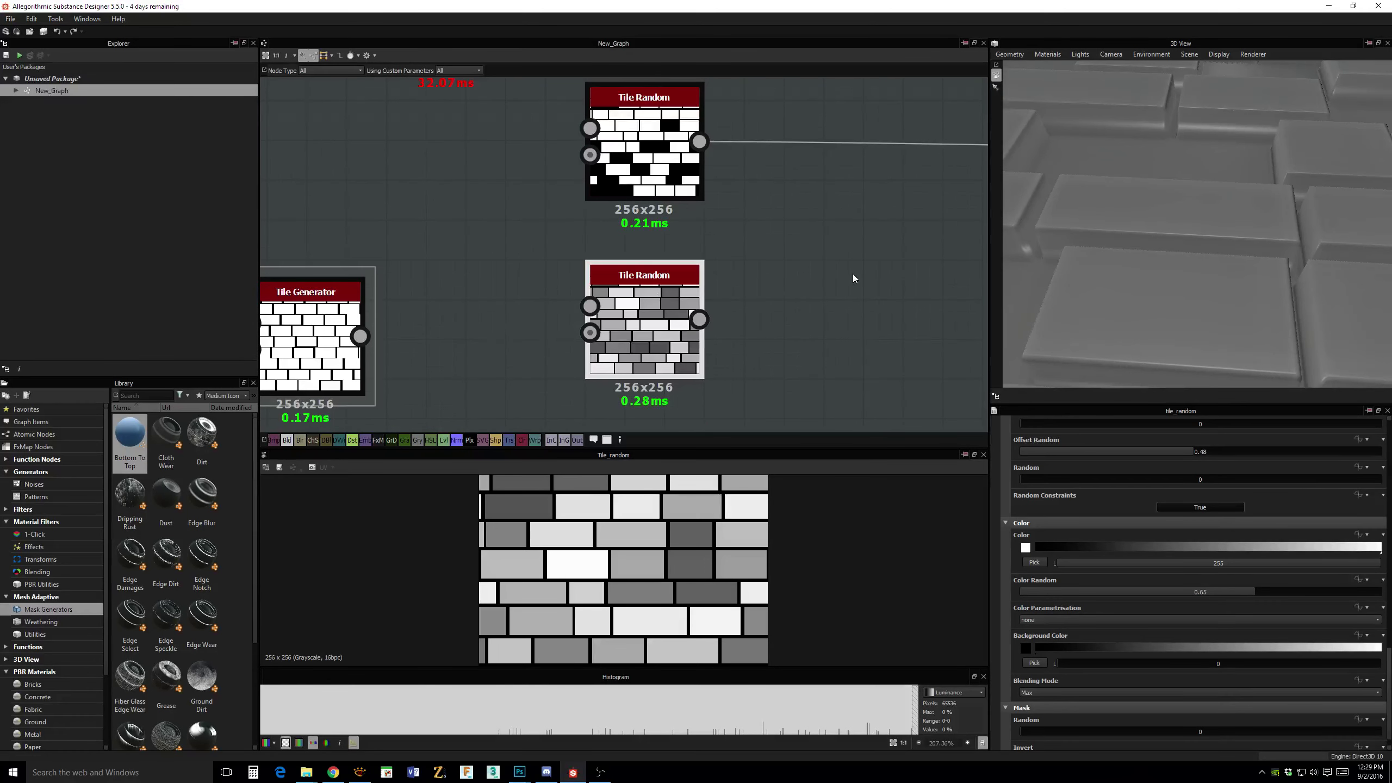
left_click(777, 301)
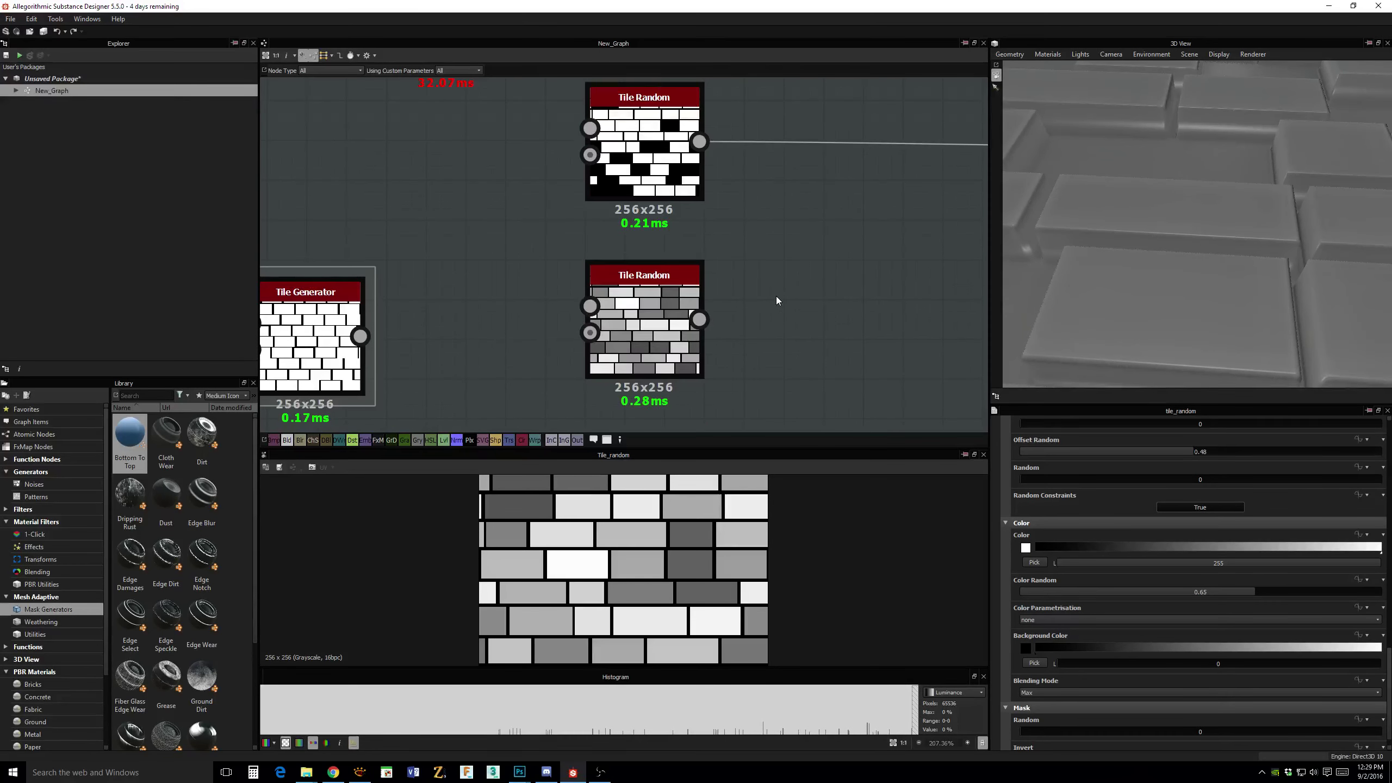
middle_click_drag(765, 239, 855, 289)
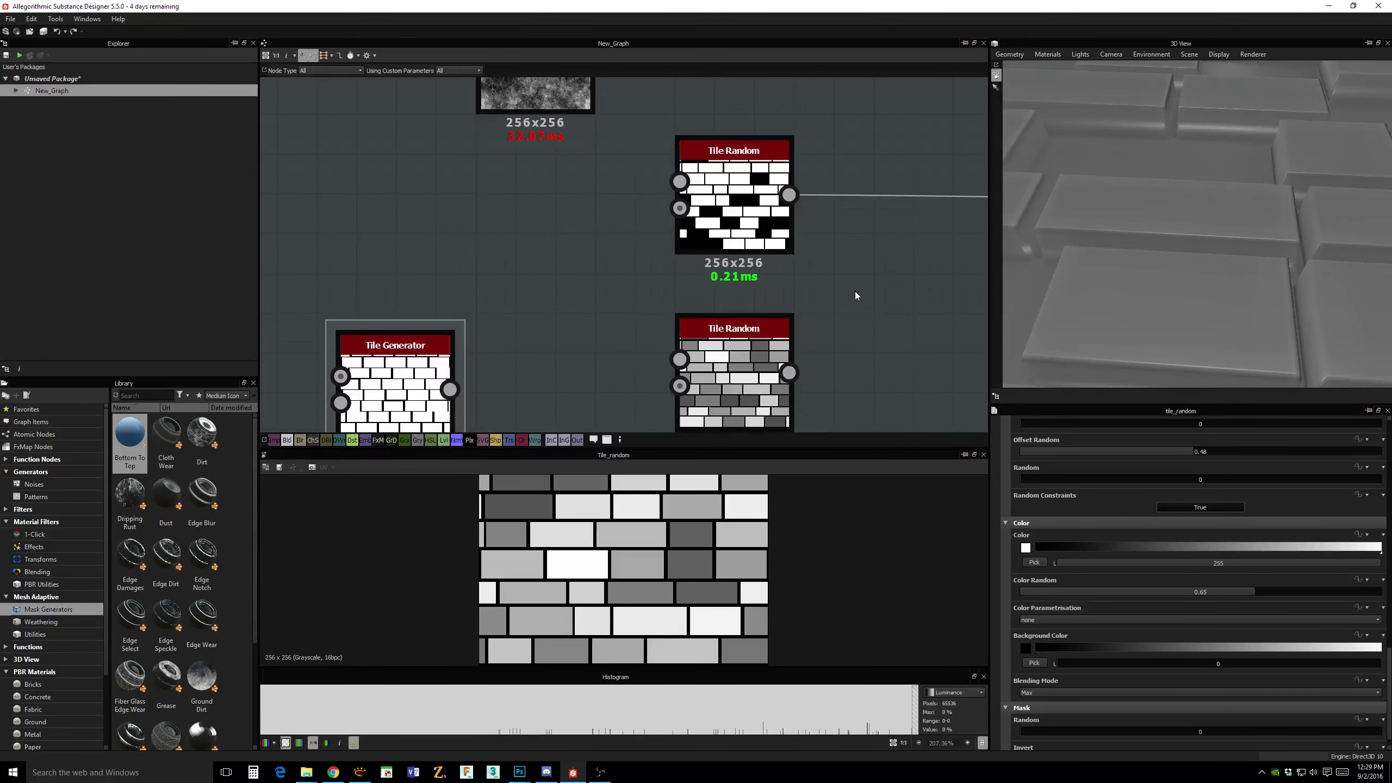
middle_click_drag(857, 296, 881, 307)
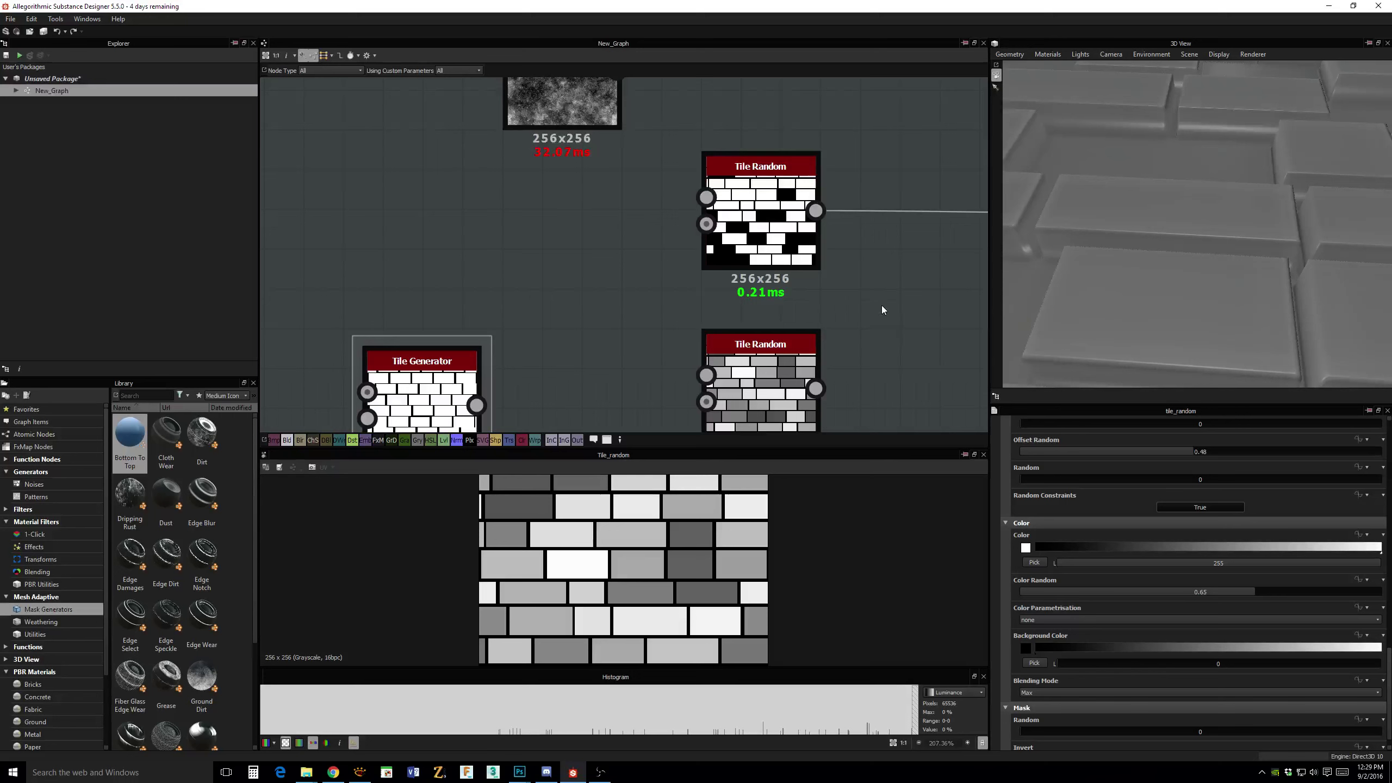
Add a Gradient Linear 1 node to the left of the Tile Random nodes and move Tile Generator lower left to clear space.
left_click(428, 207)
key("space")
type("gr")
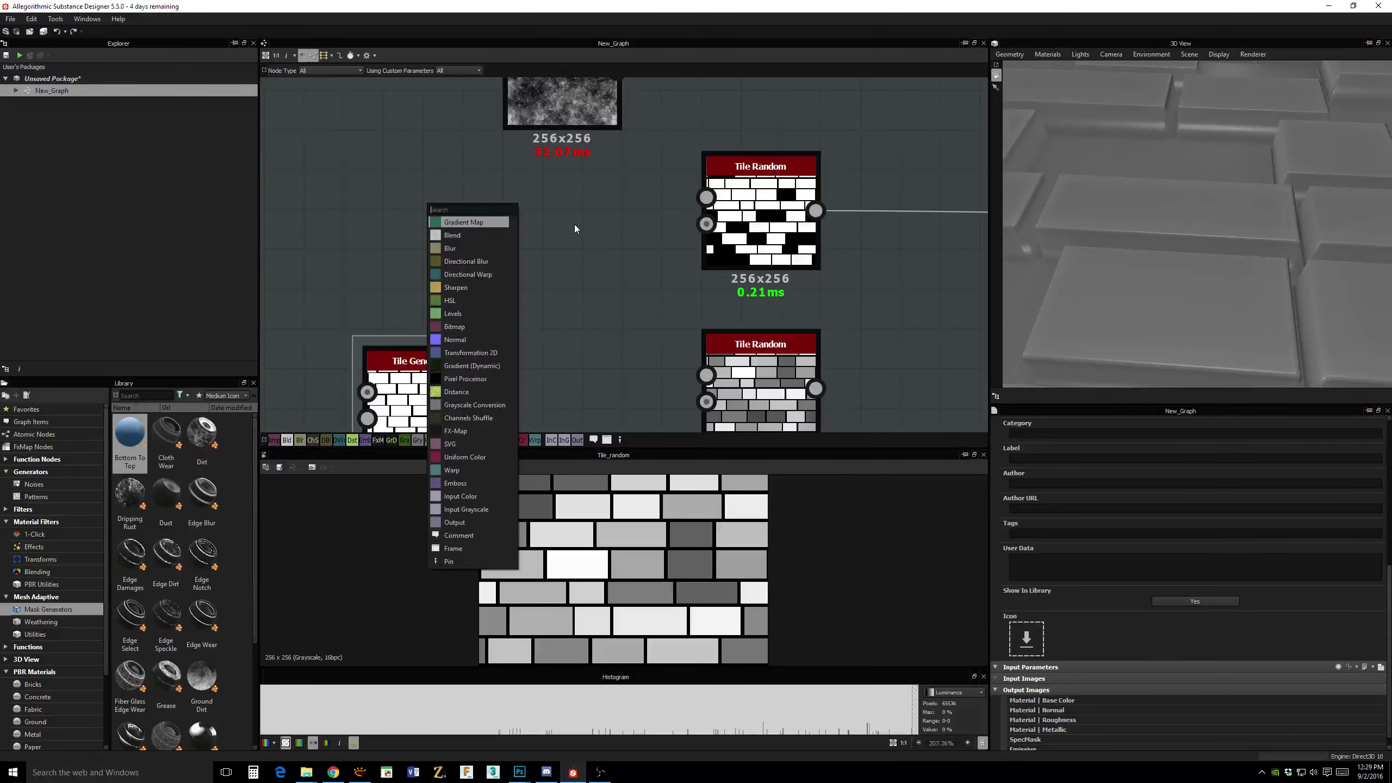
type("ad")
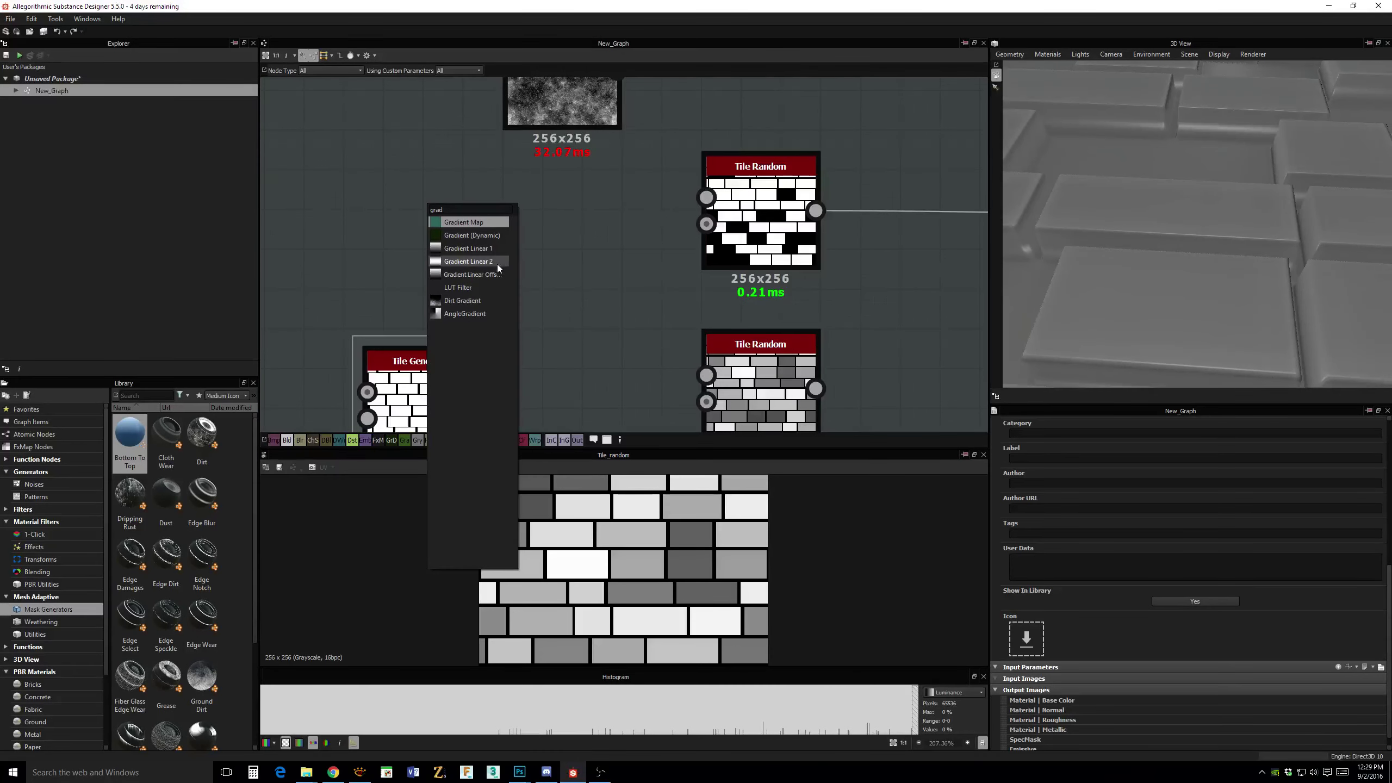
left_click(468, 248)
left_click_drag(479, 213, 398, 250)
scroll(569, 227, "down", 3)
left_click_drag(469, 305, 348, 373)
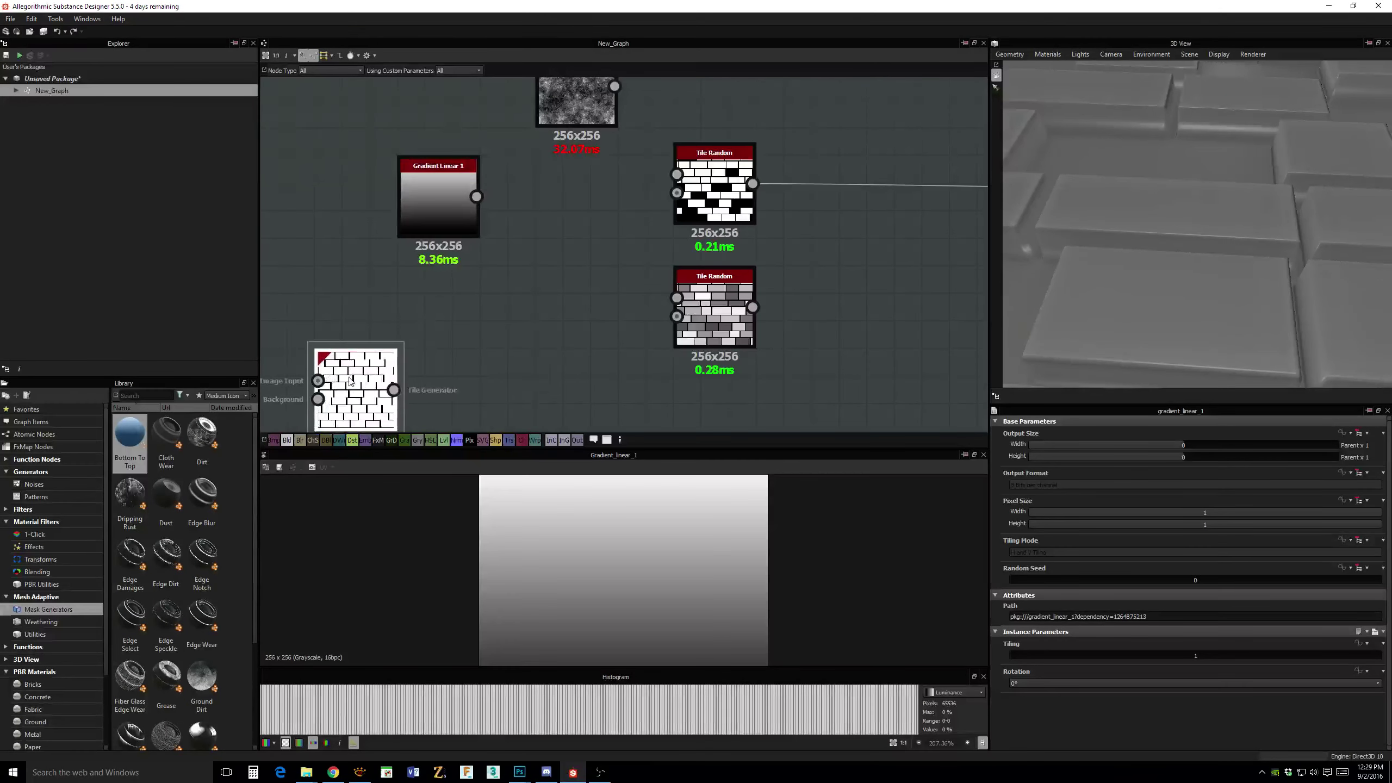
Add a Levels node after Gradient Linear 1 and connect the gradient through it into the original Tile Random's Pattern Input.
middle_click_drag(556, 244, 533, 280)
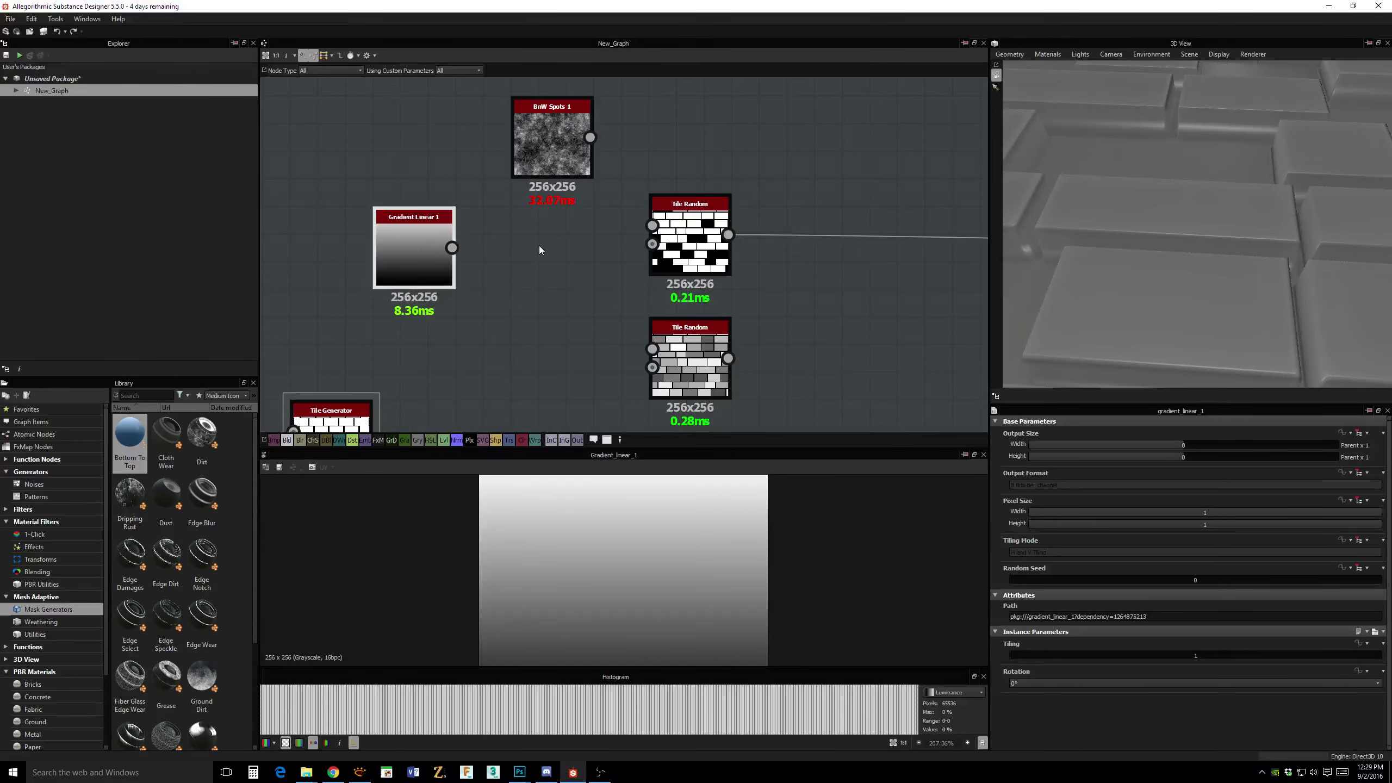
key("space")
type("le")
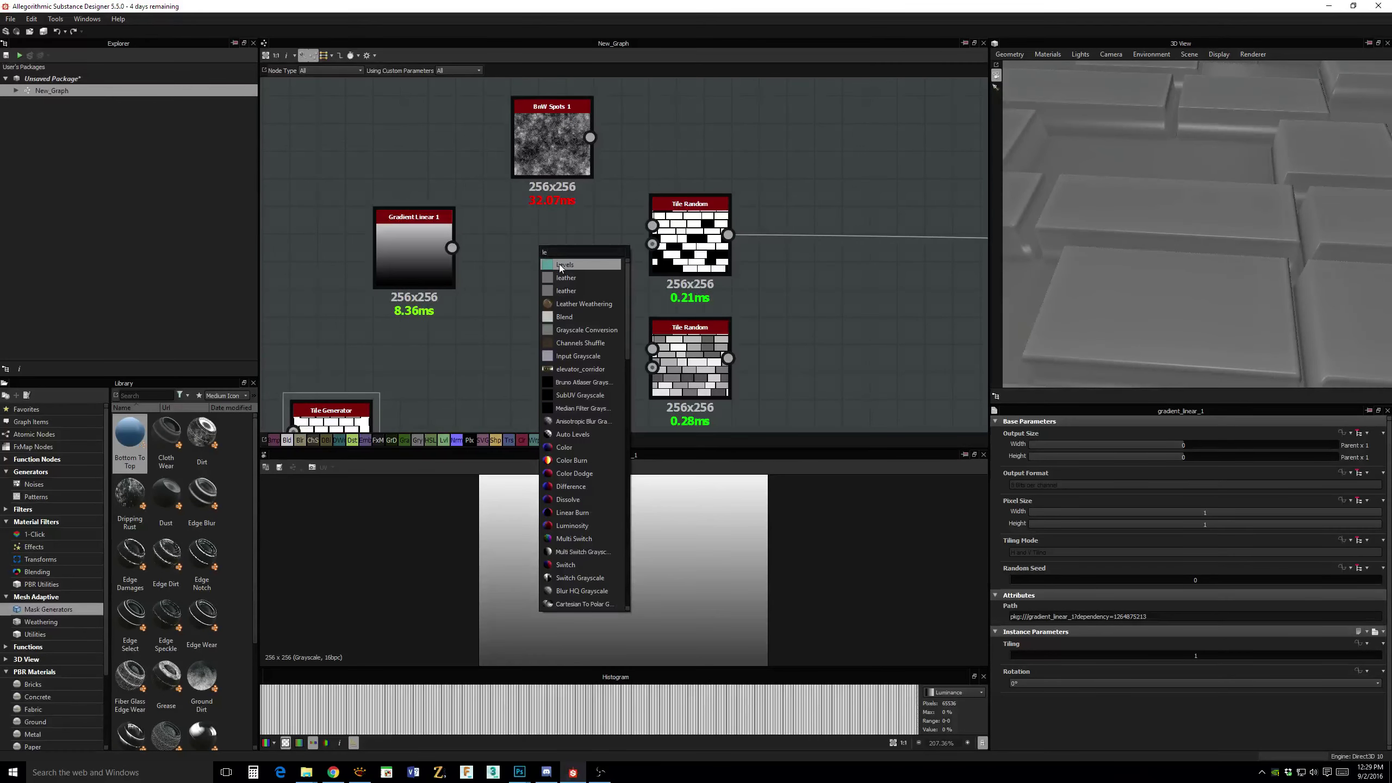
left_click(559, 265)
left_click_drag(555, 262, 533, 319)
left_click_drag(421, 264, 653, 225)
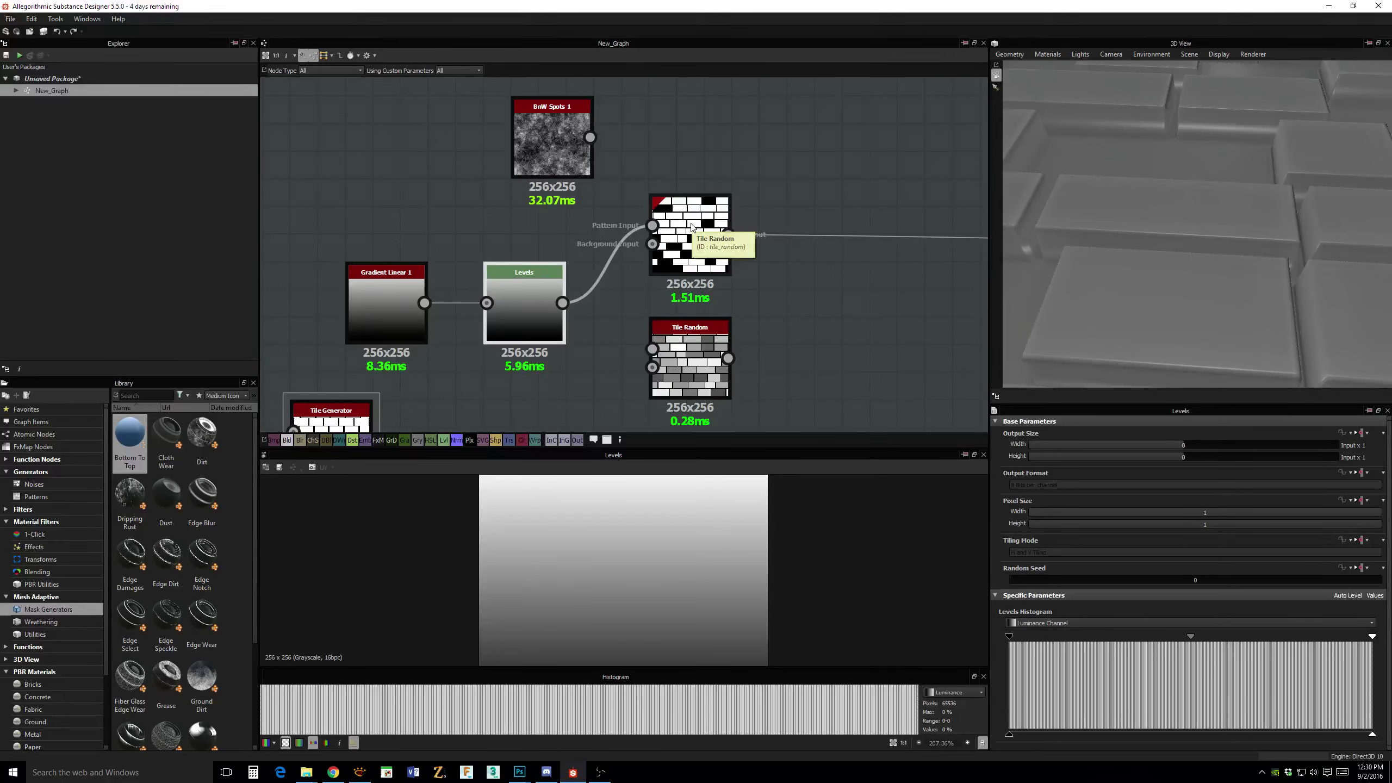
Set the original Tile Random node's Pattern to Pattern Input and view the bricks from a lower angle in the 3D preview.
left_click(691, 226)
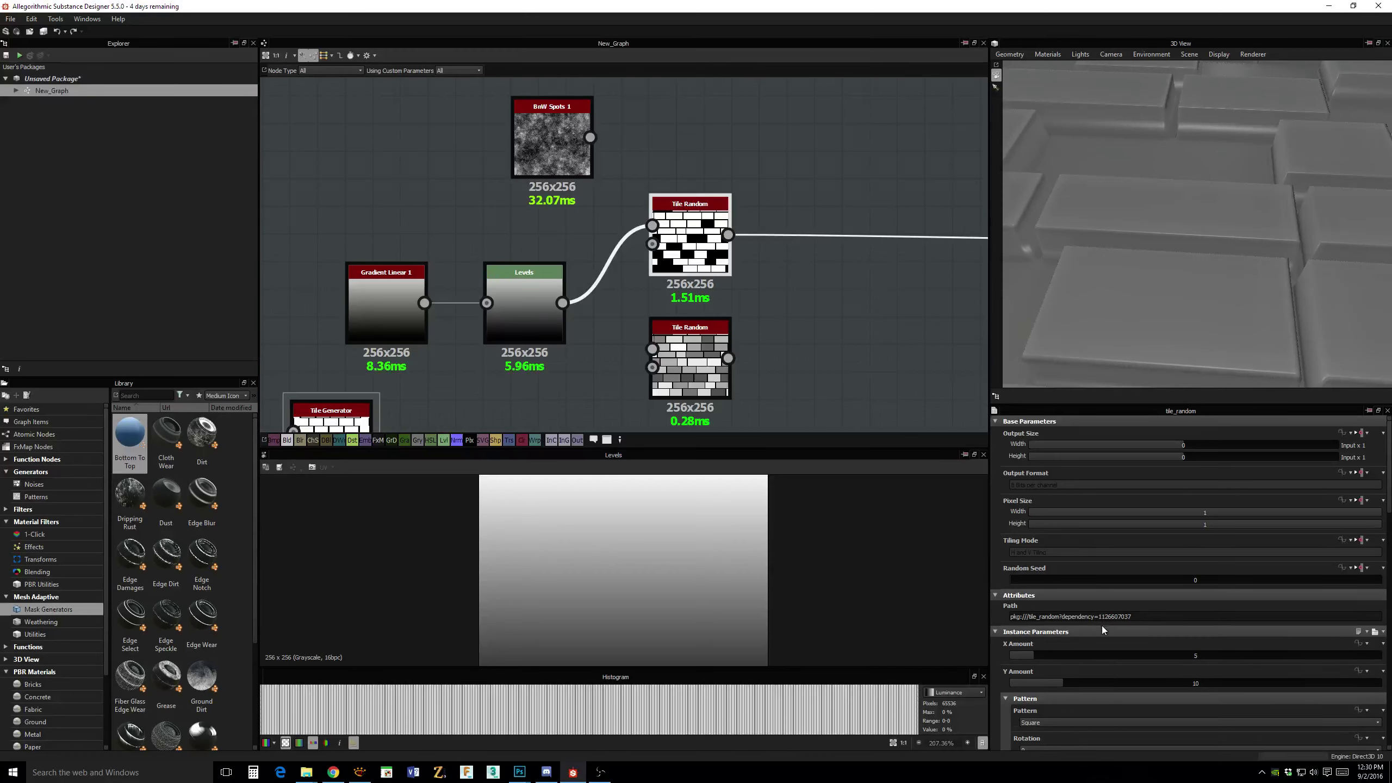
scroll(1101, 626, "down", 3)
left_click(1073, 627)
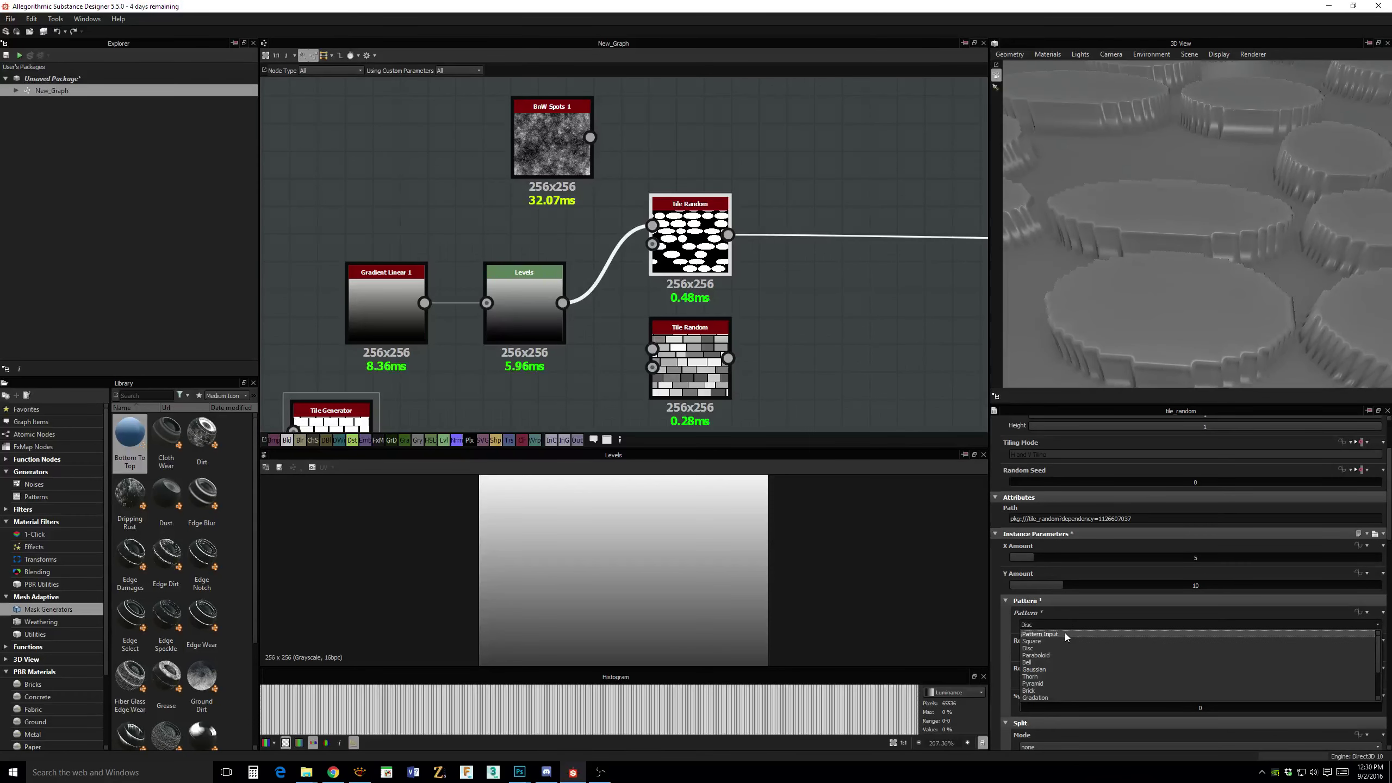
left_click(1064, 634)
left_click_drag(1144, 270, 1012, 242)
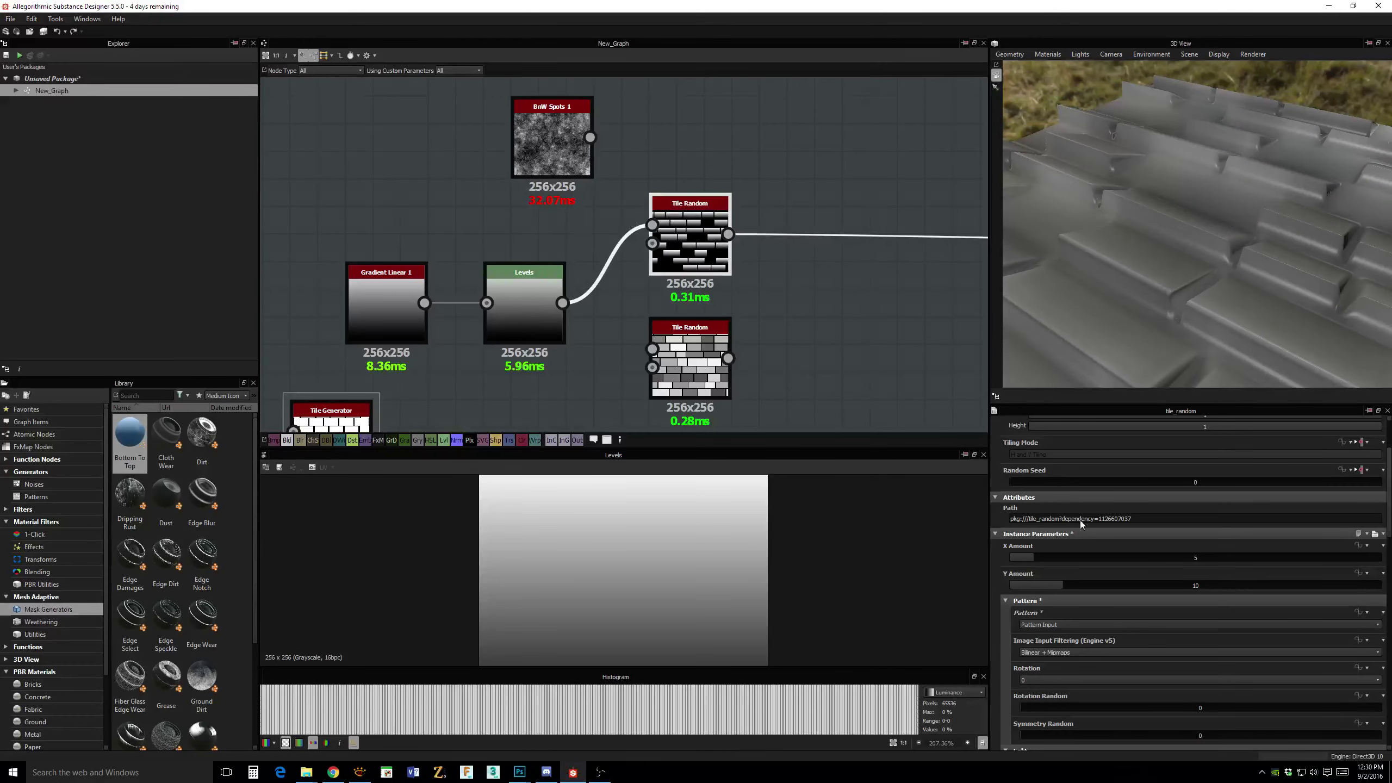
Set the original Tile Random's Rotation Random to 0.78, keeping Image Input Filtering at Bilinear + Mipmaps.
scroll(1154, 619, "down", 2)
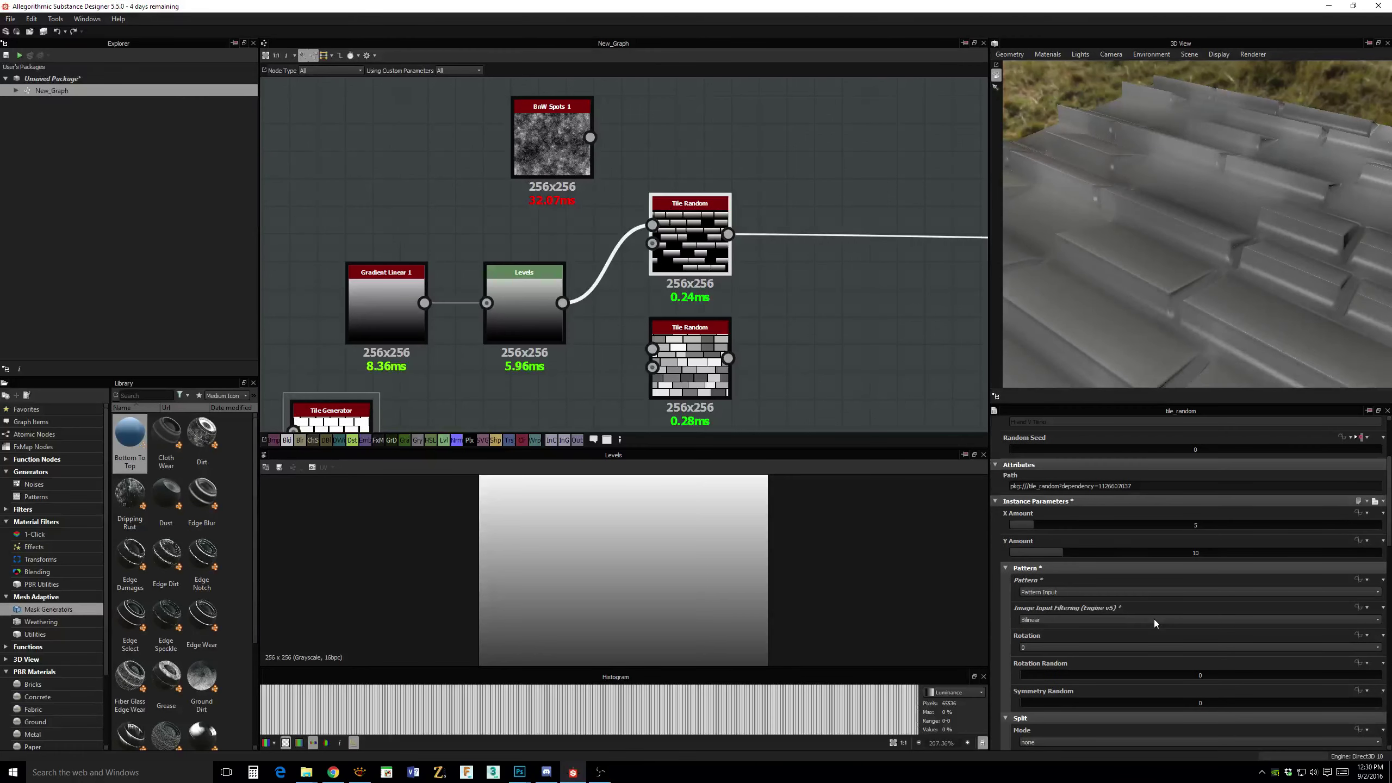
left_click(1131, 592)
left_click(1114, 580)
scroll(1116, 623, "up", 1)
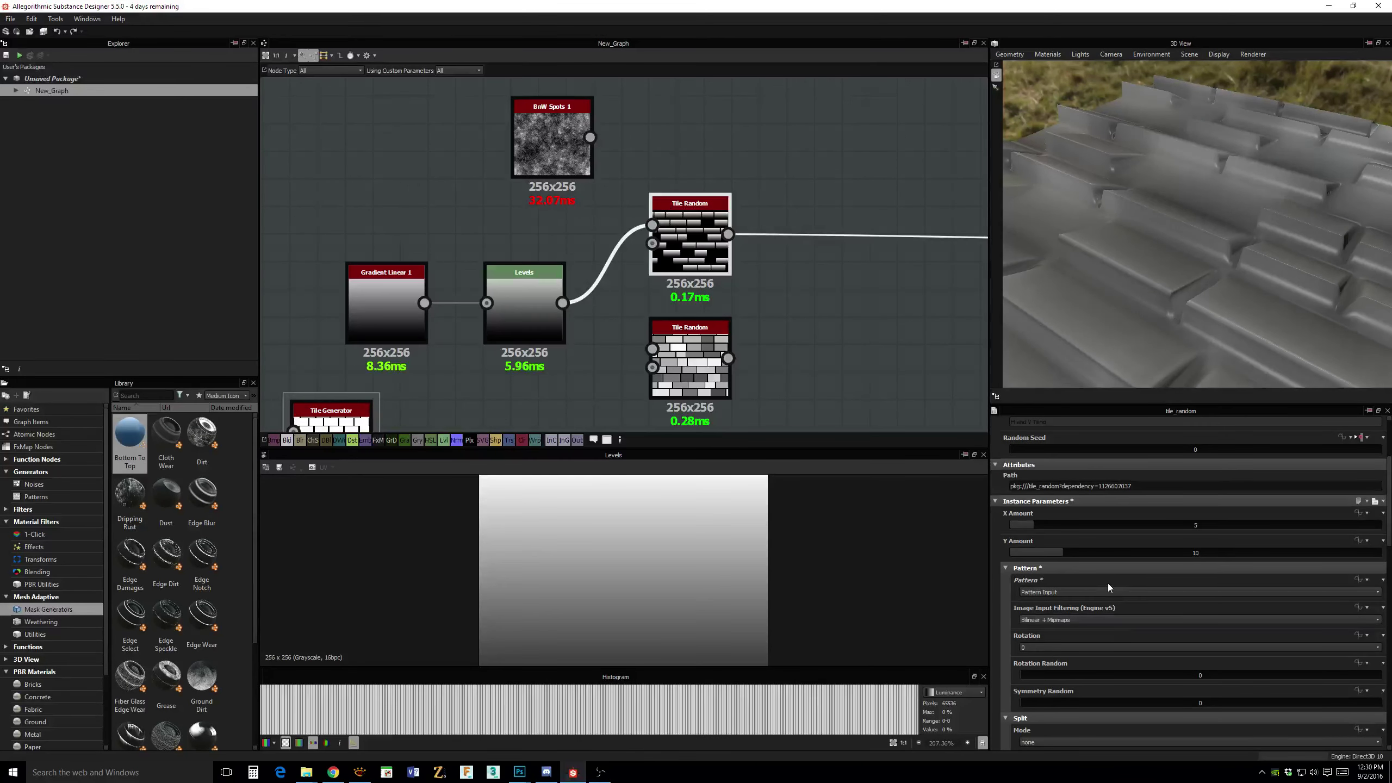
scroll(1127, 635, "down", 1)
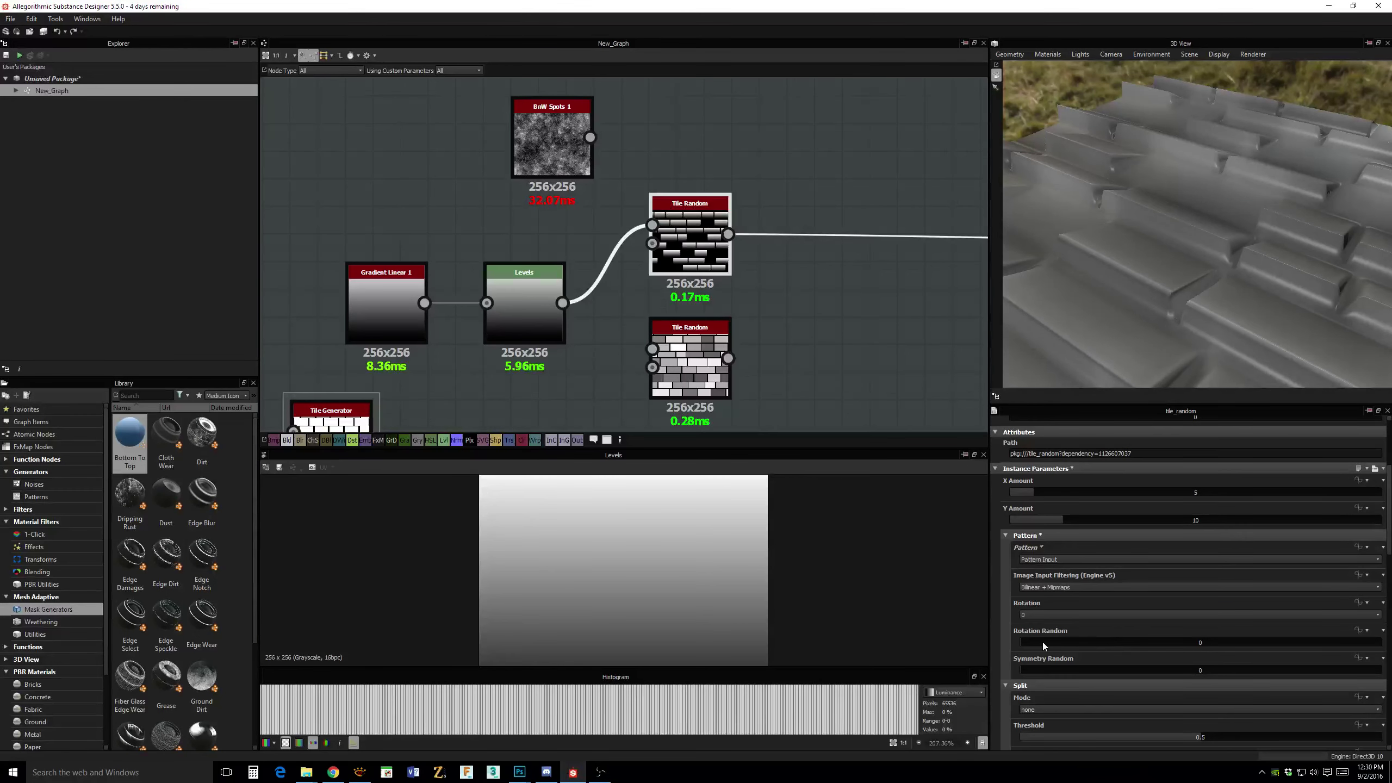
left_click_drag(1041, 643, 1303, 651)
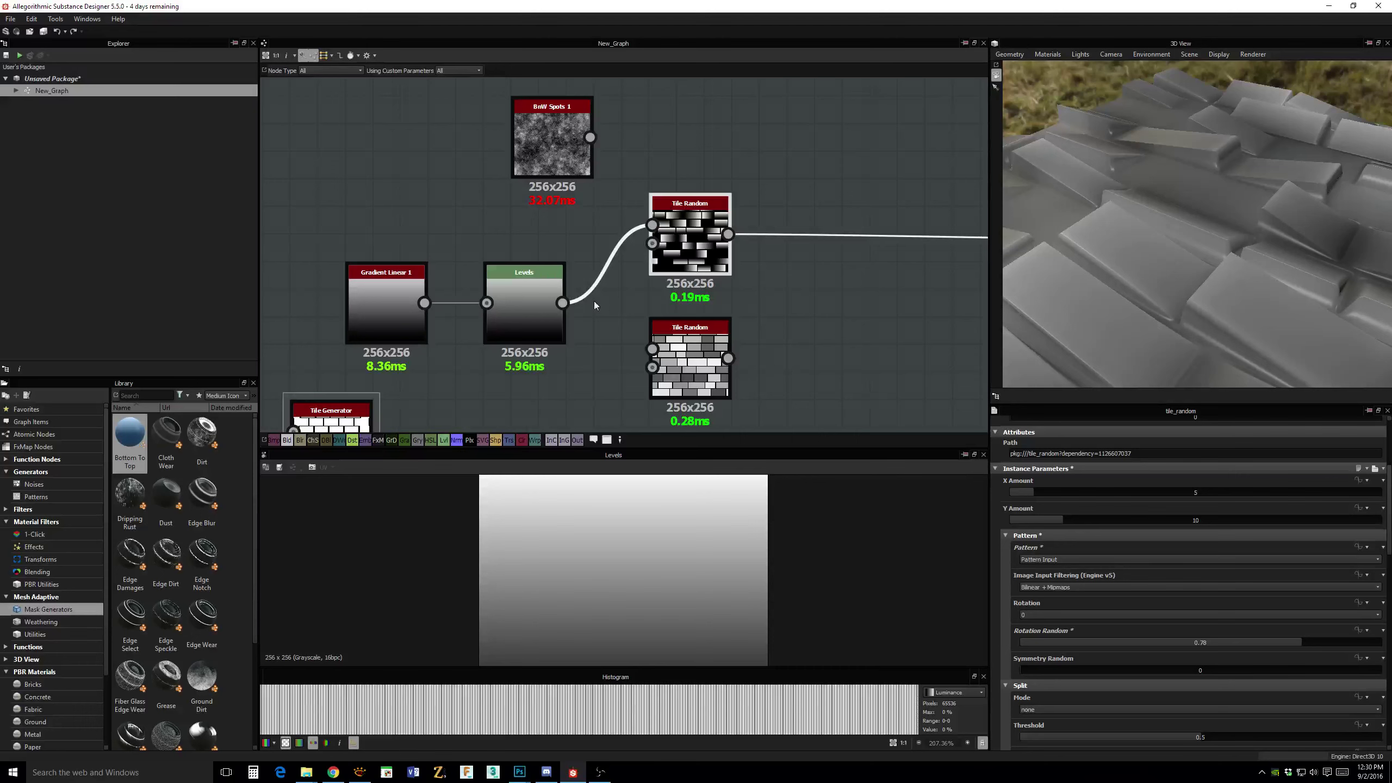
Lower the Levels node's input white point and midtone so the gradient is mostly white with a grey fade along one edge.
left_click(556, 315)
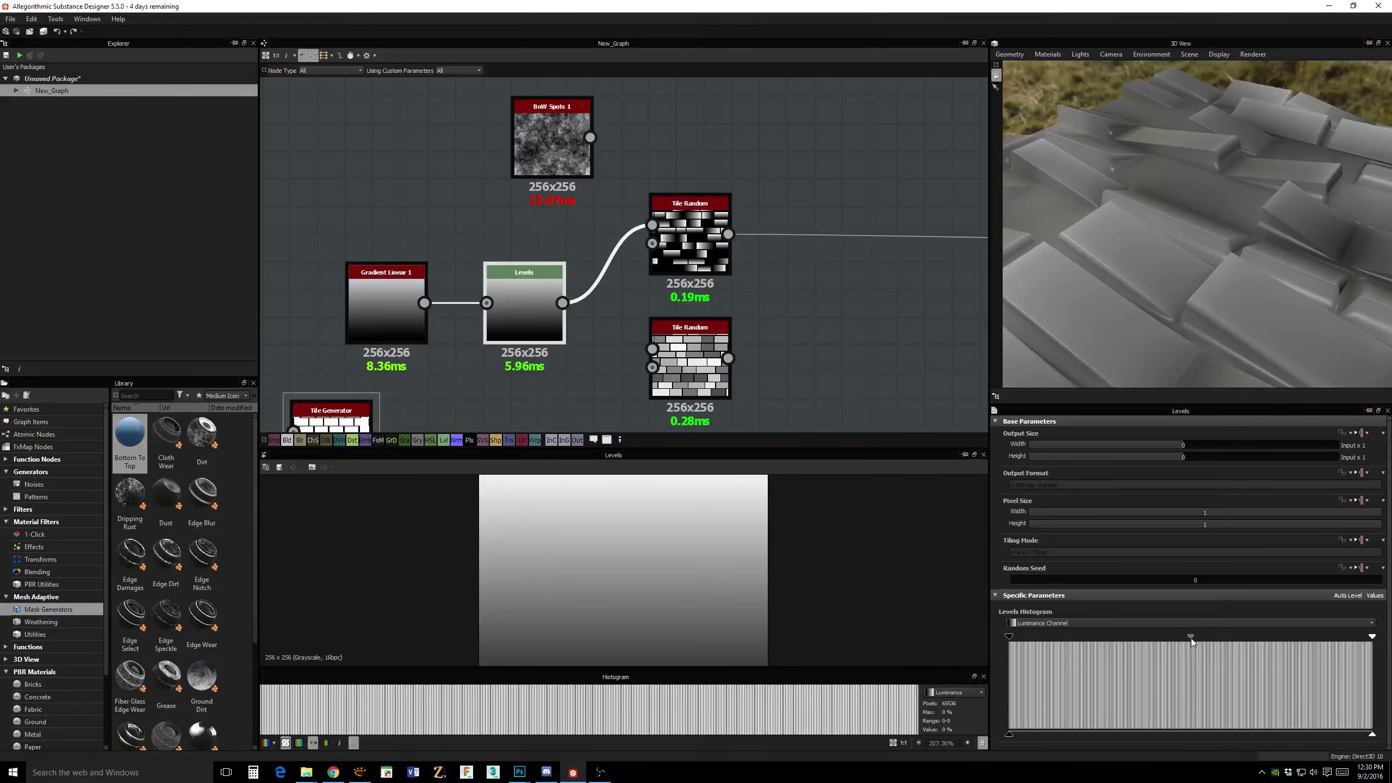
left_click_drag(1191, 638, 1048, 640)
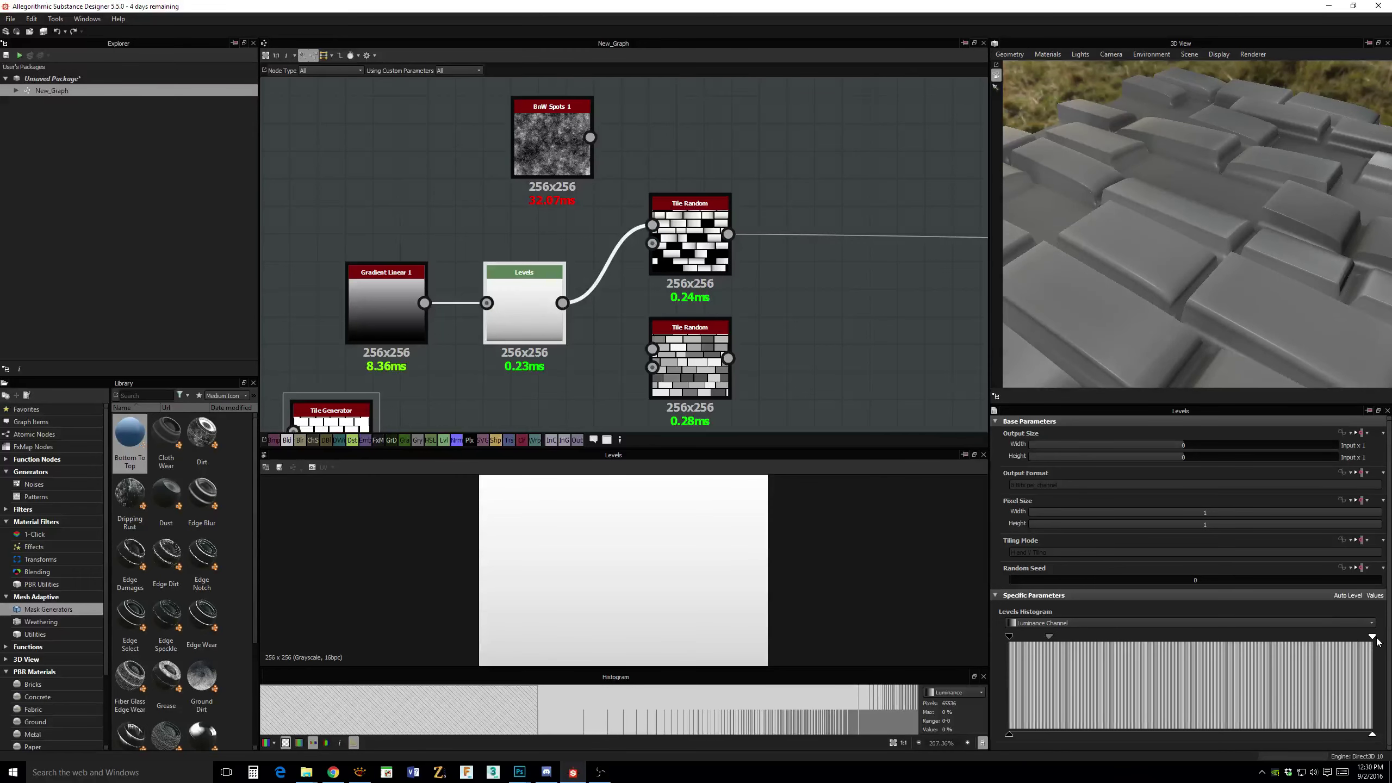
left_click_drag(1373, 637, 1220, 642)
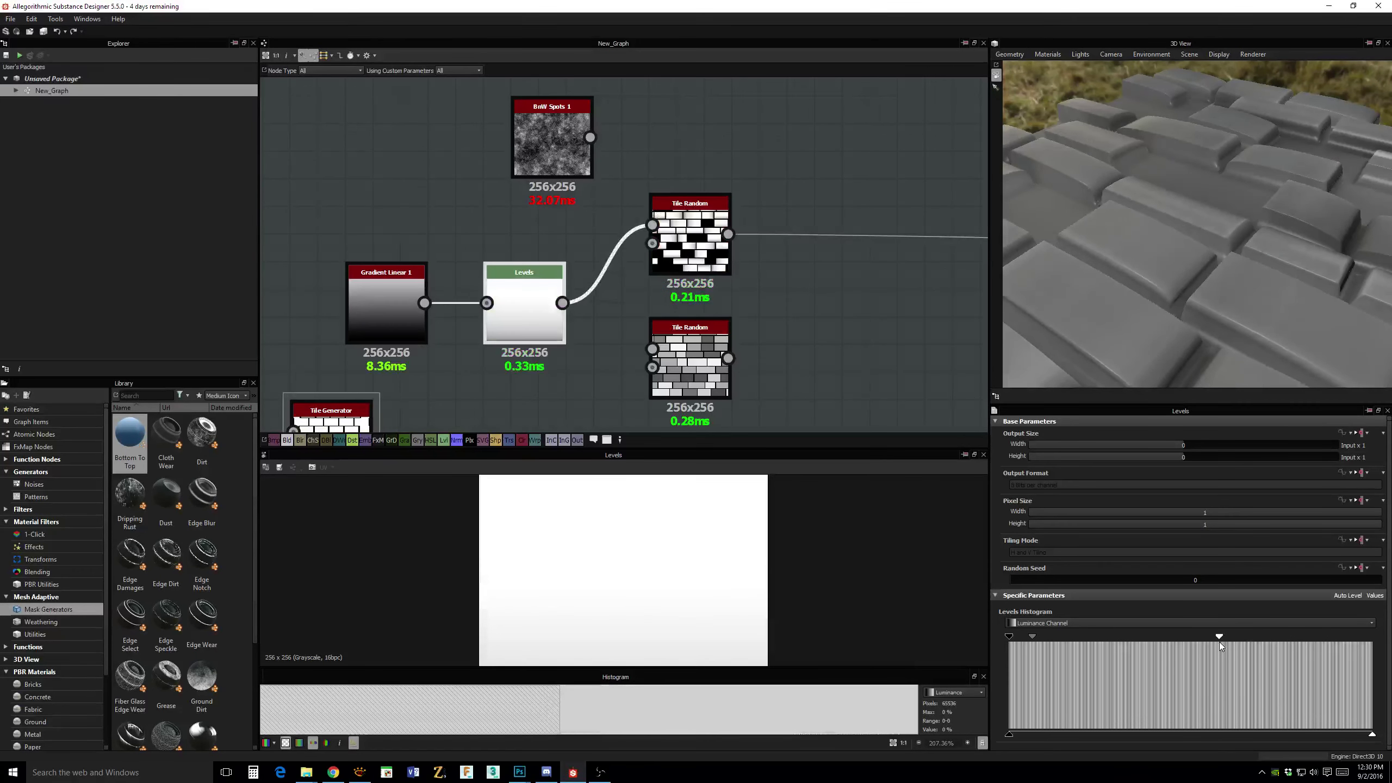
left_click_drag(1035, 636, 1096, 647)
left_click_drag(1185, 308, 1240, 301)
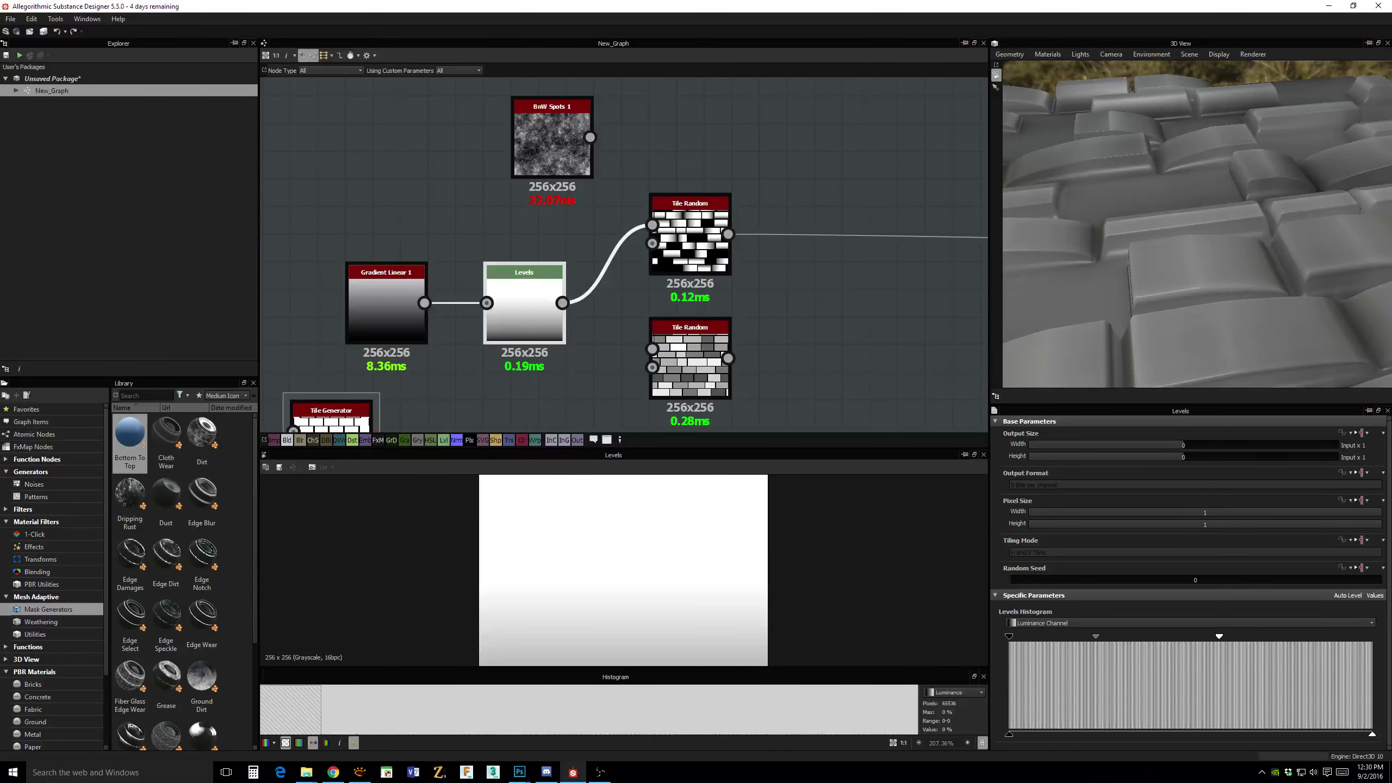
Try a lower midtone in the Levels node to soften the brick slopes, and bring the midtone back after checking the 3D preview.
key("alt+Tab")
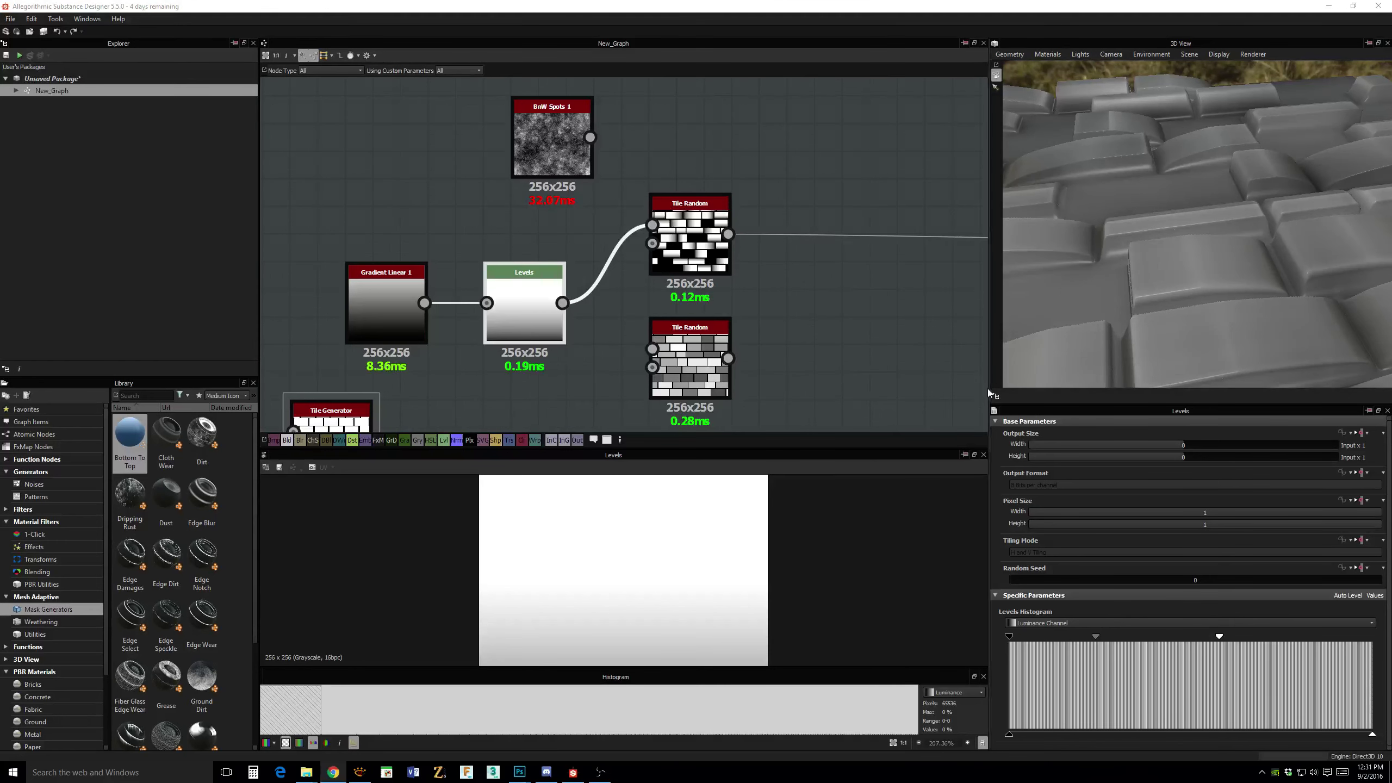
left_click_drag(1136, 283, 1154, 330)
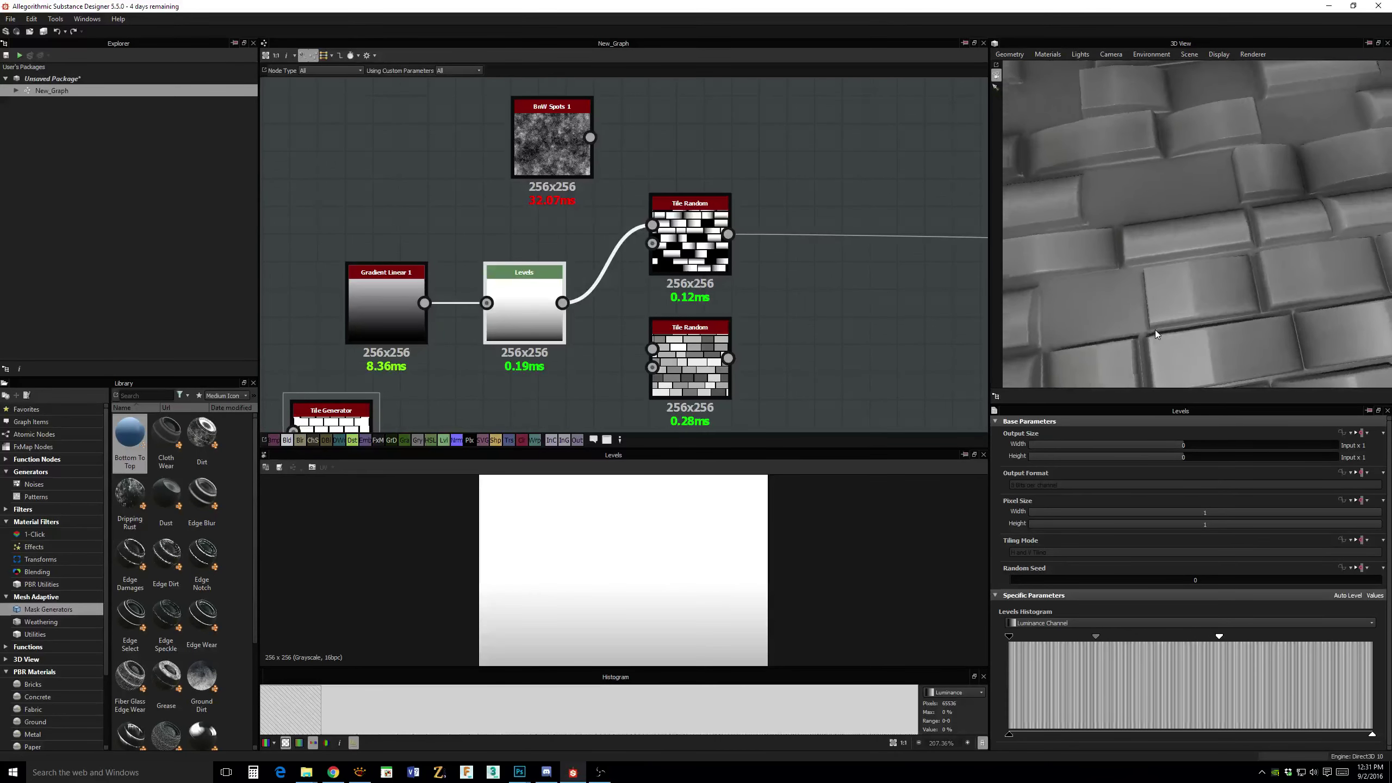
middle_click_drag(690, 251, 739, 248)
left_click(737, 248)
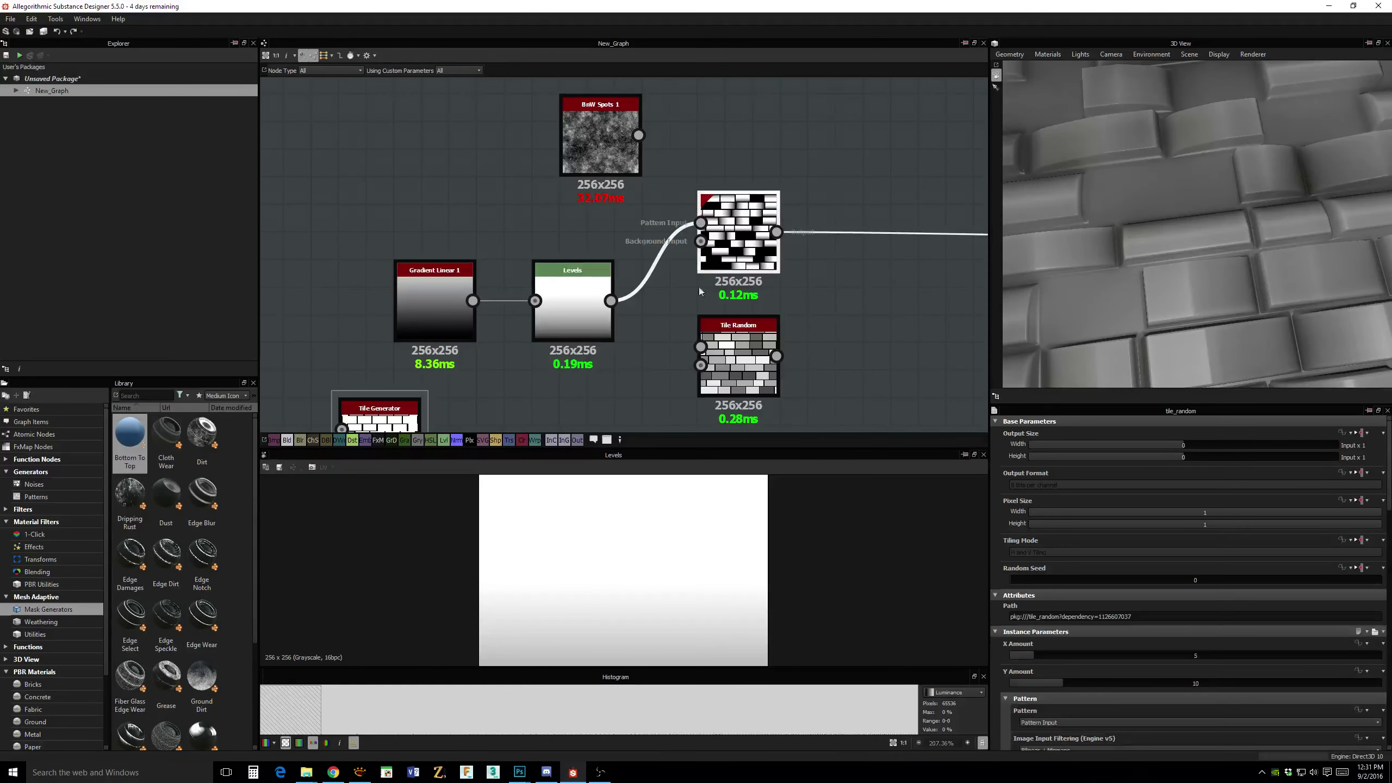
left_click(575, 305)
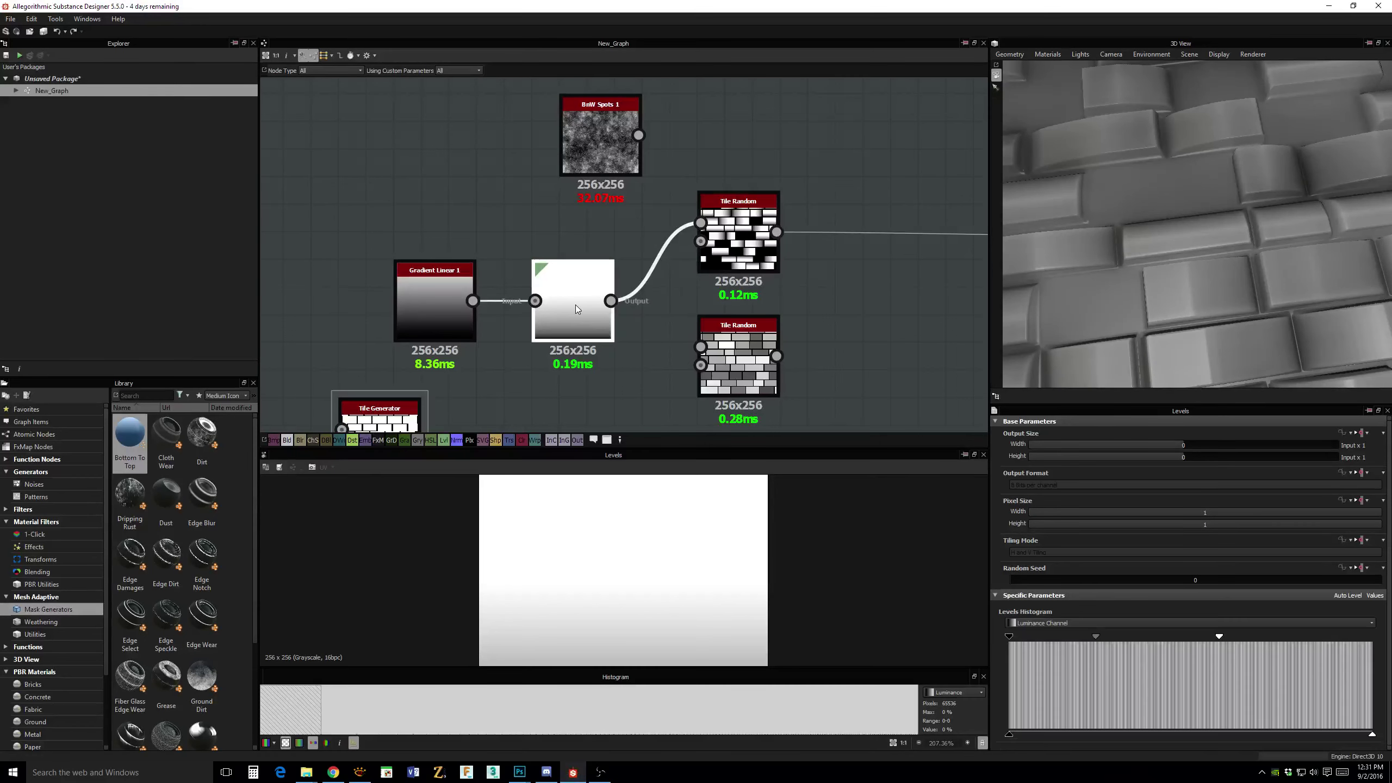
left_click_drag(1097, 637, 1051, 639)
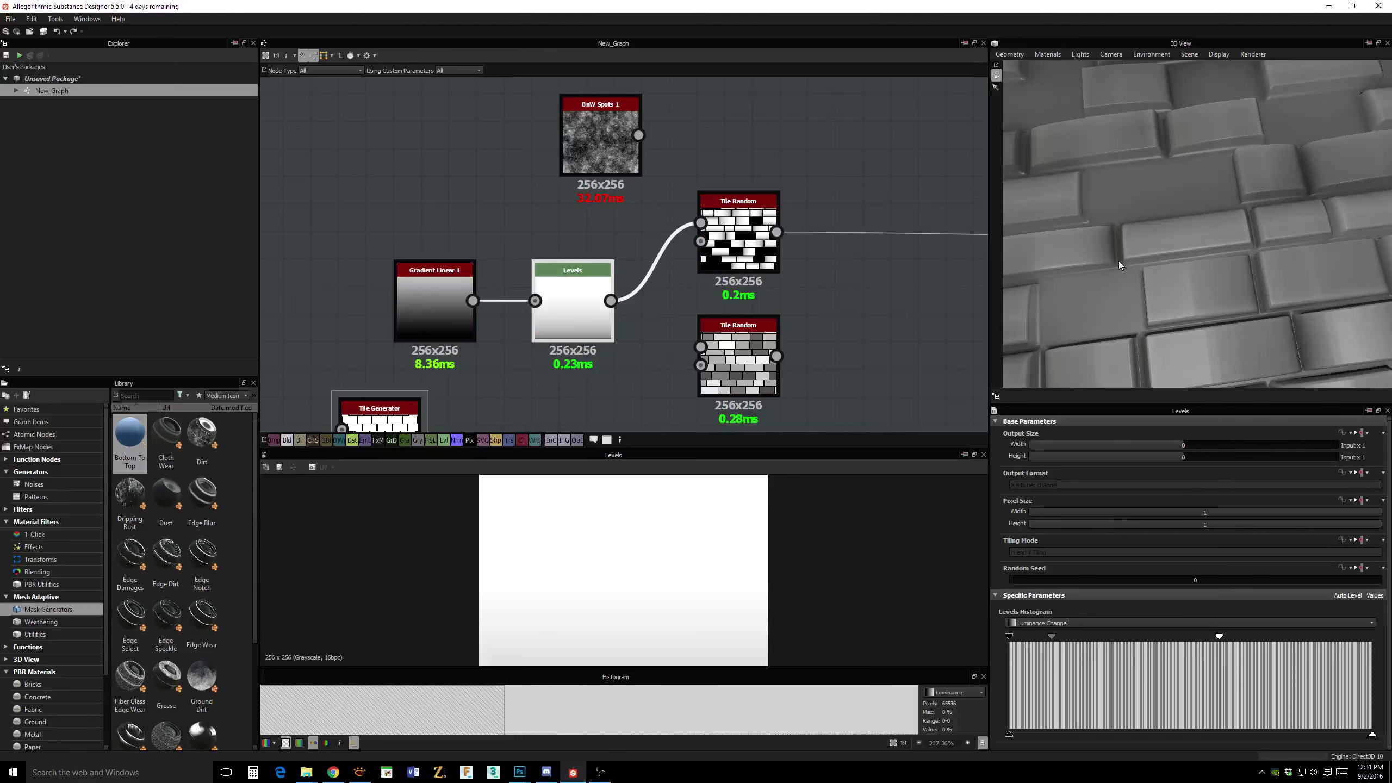
left_click_drag(1118, 261, 1123, 208)
left_click_drag(1051, 638, 1093, 641)
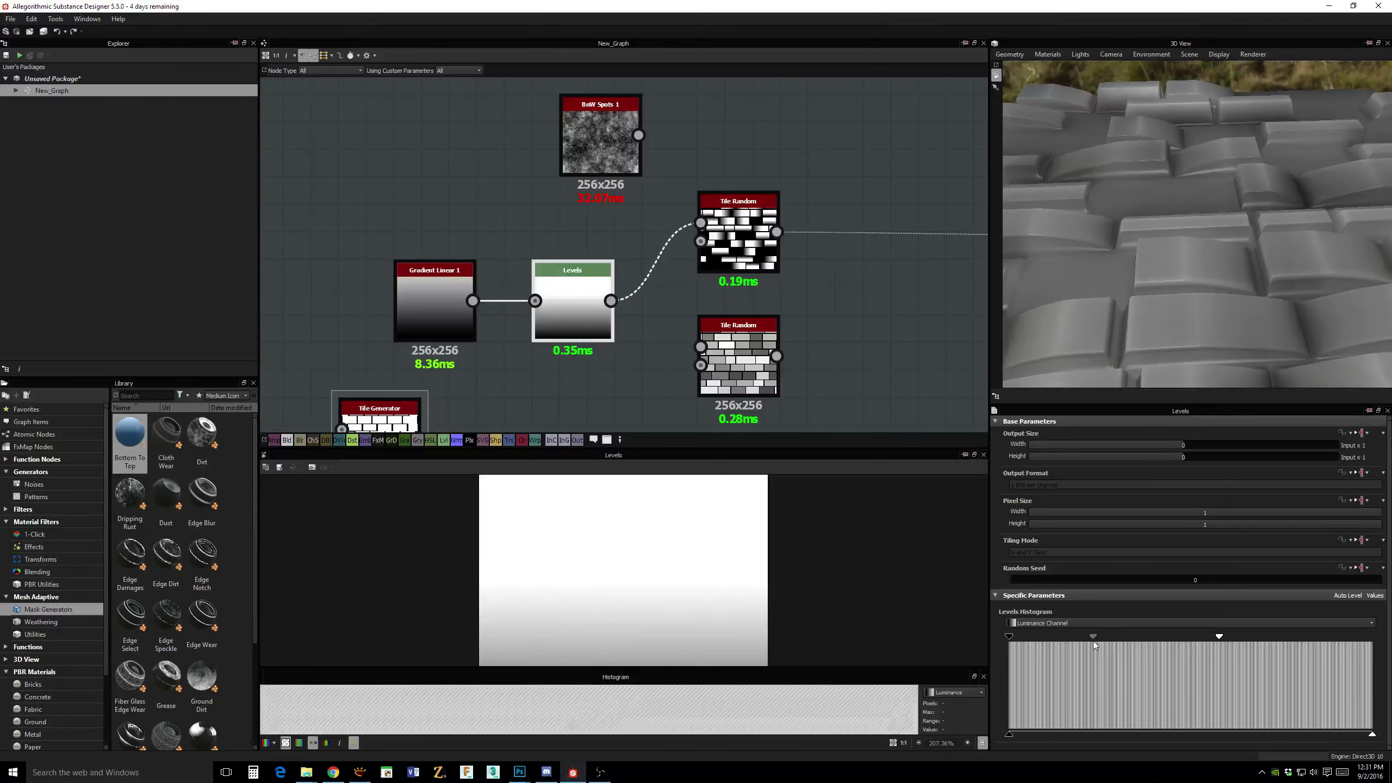
Reset the Levels node's input white point to maximum and narrow its output range to a mid-grey gradient by raising black and lowering white.
left_click_drag(1220, 640, 1373, 639)
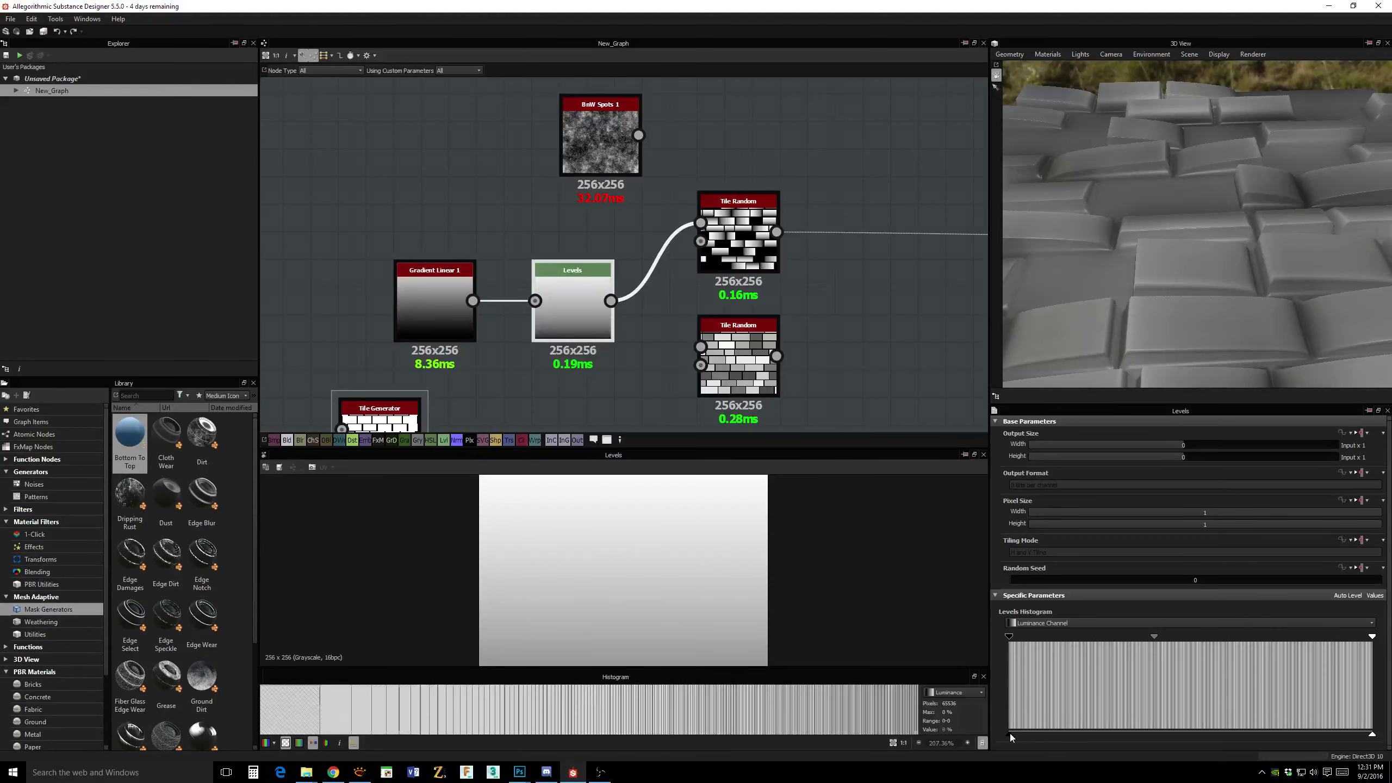
left_click_drag(1009, 733, 1110, 735)
left_click_drag(1373, 735, 1250, 741)
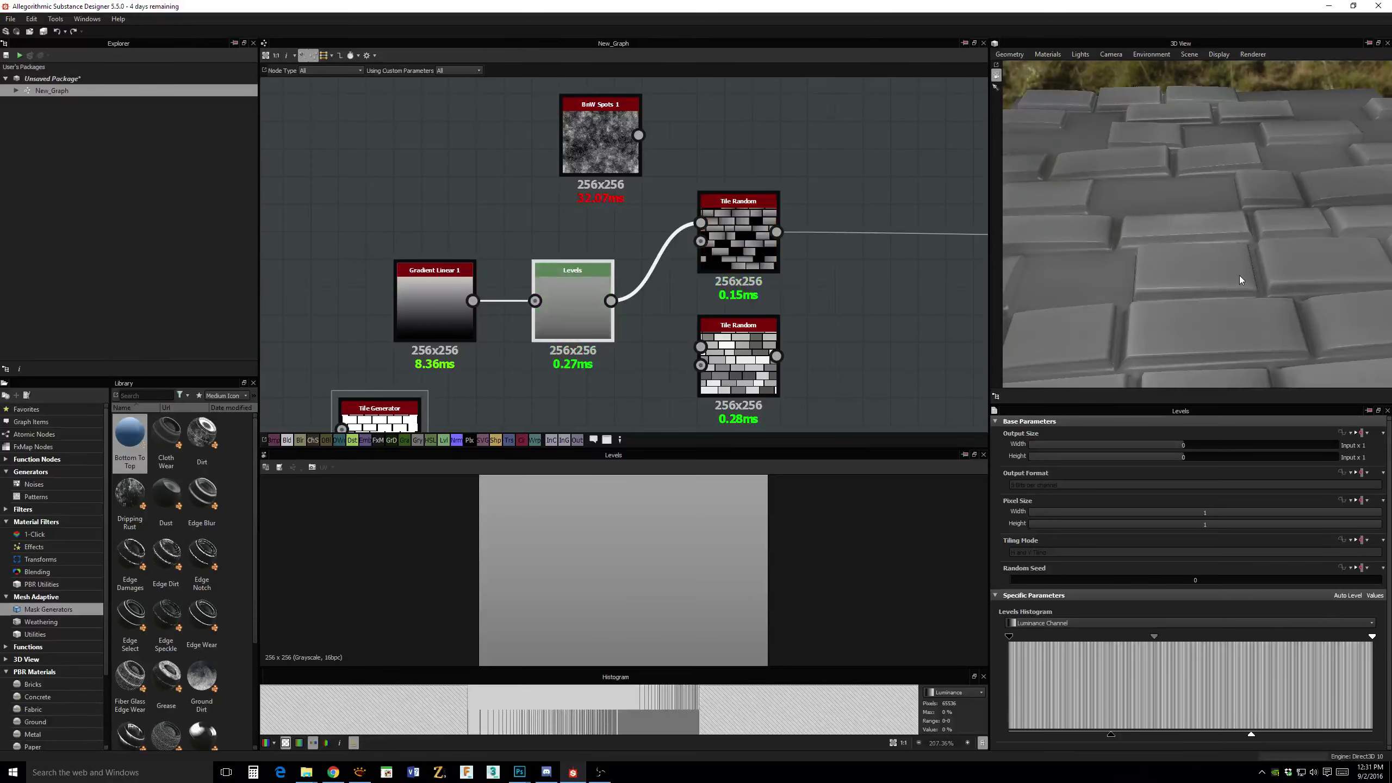
left_click_drag(1240, 275, 1217, 335)
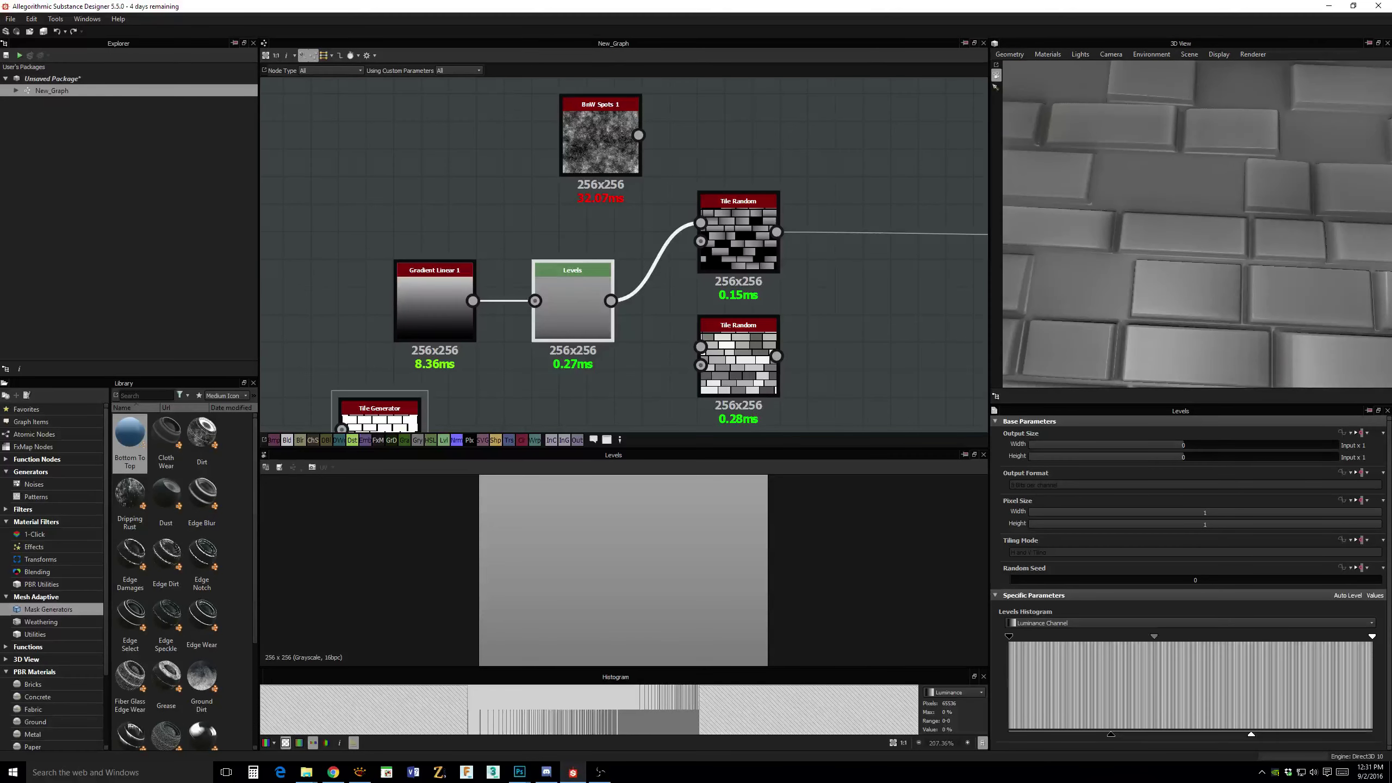
Compare the bricks with the reference and lower the Levels node's output white point further, leaving a dark, low-contrast gradient.
key("alt+Tab")
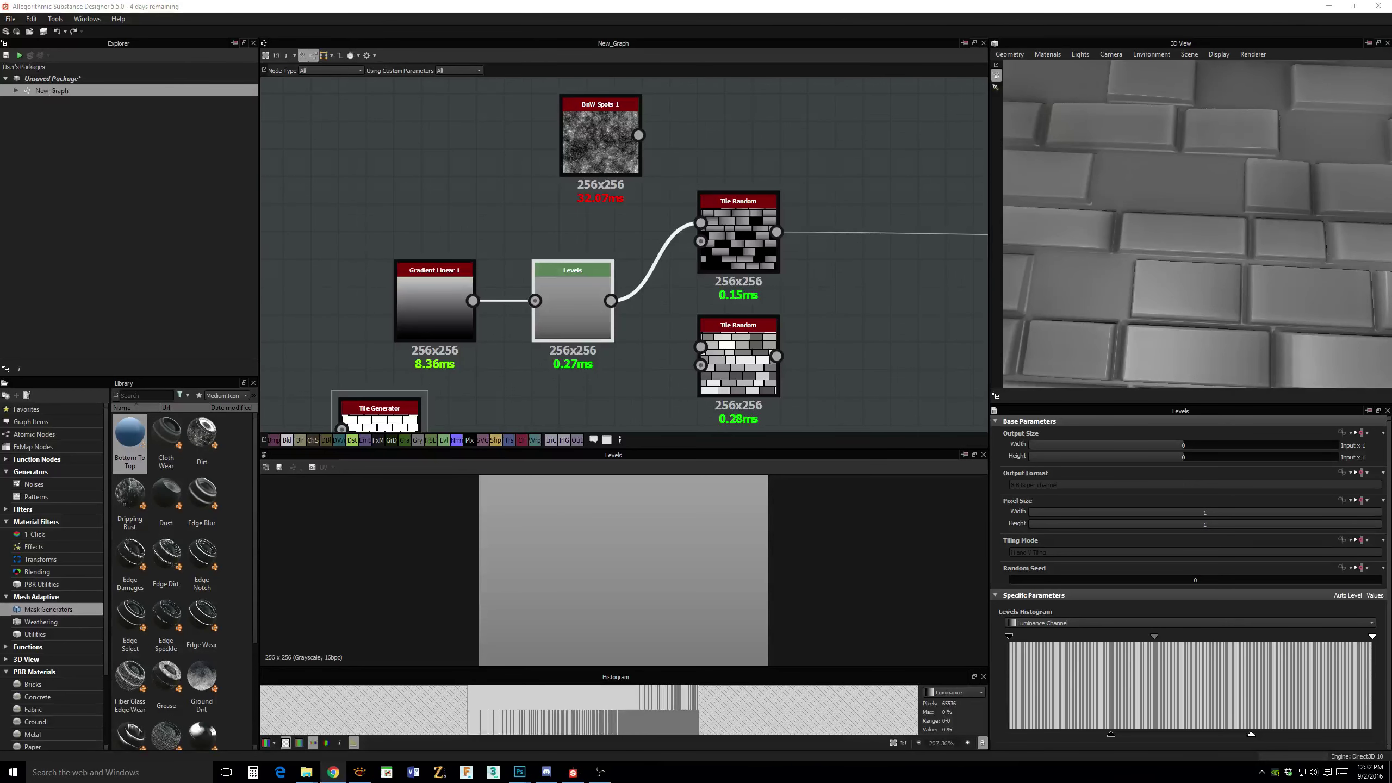
middle_click_drag(833, 265, 812, 273)
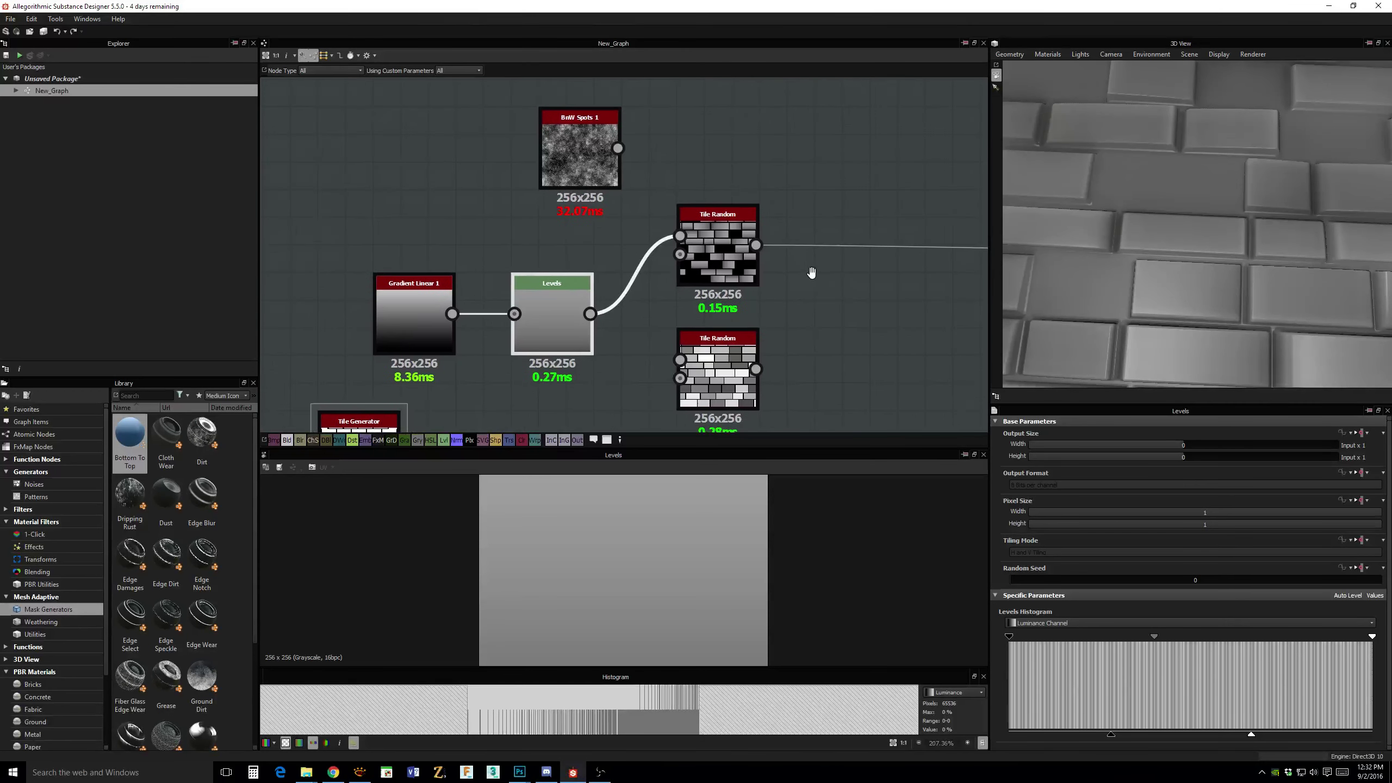
left_click_drag(1153, 284, 1135, 246)
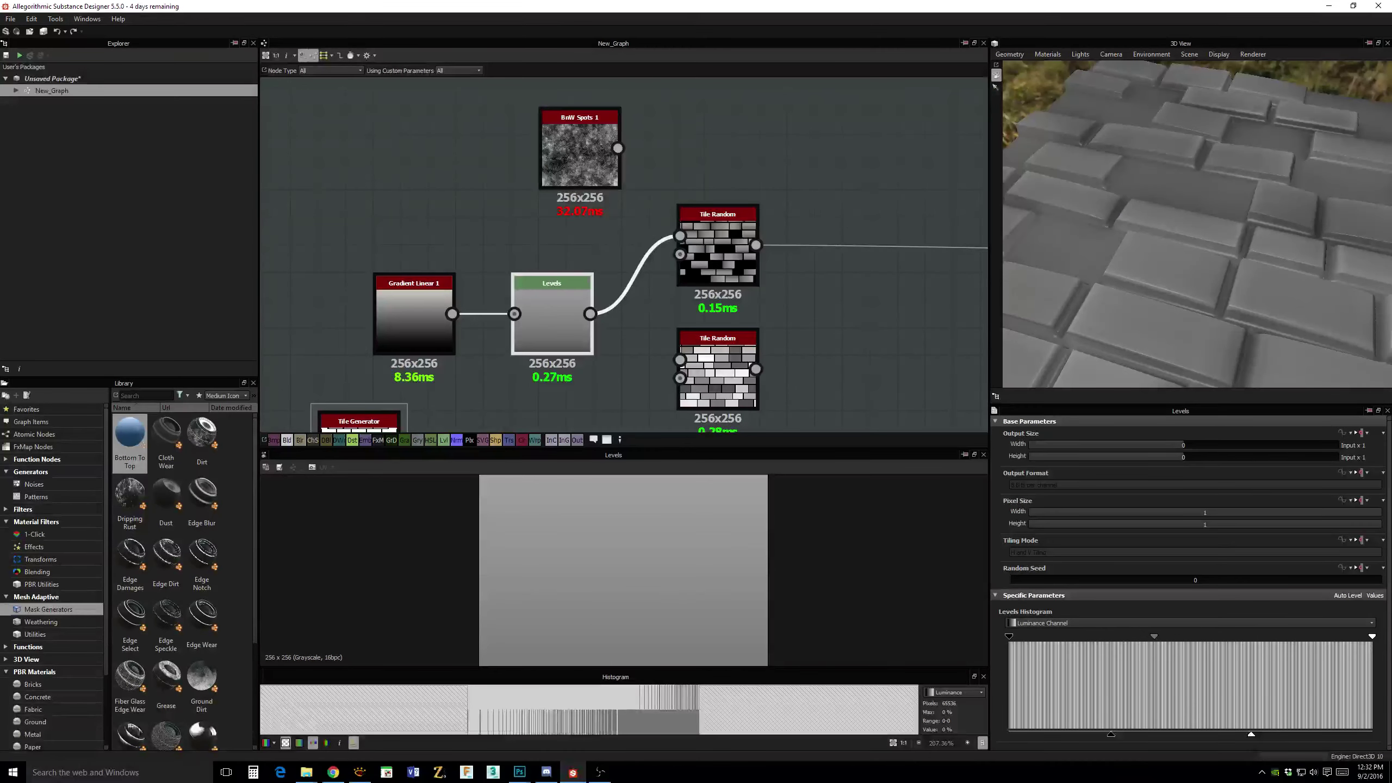
key("alt+Tab")
left_click_drag(1254, 735, 1161, 736)
left_click_drag(1183, 363, 1178, 276)
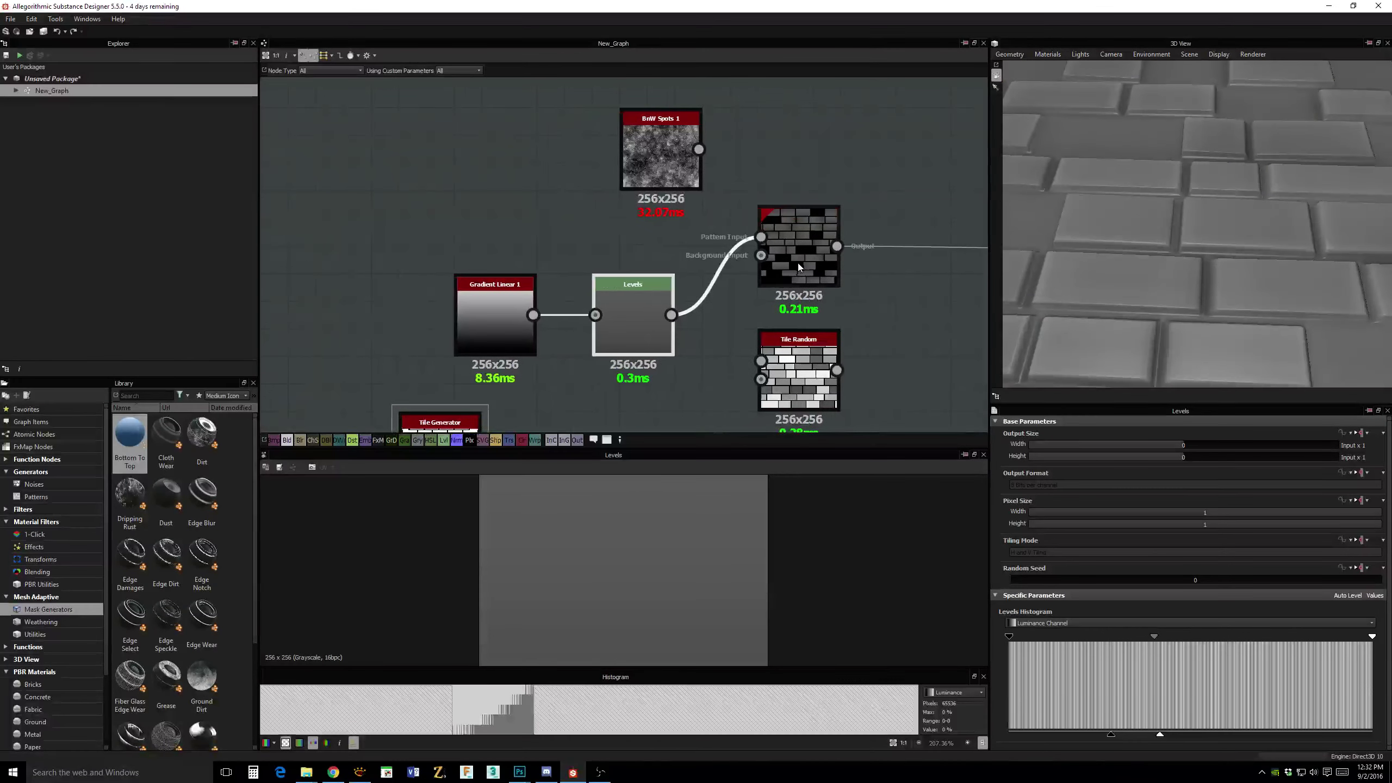
Add a Blur HQ Grayscale node after the original Tile Random and connect the Tile Random output to its Grayscale input.
left_click(798, 263)
middle_click_drag(840, 282, 744, 352)
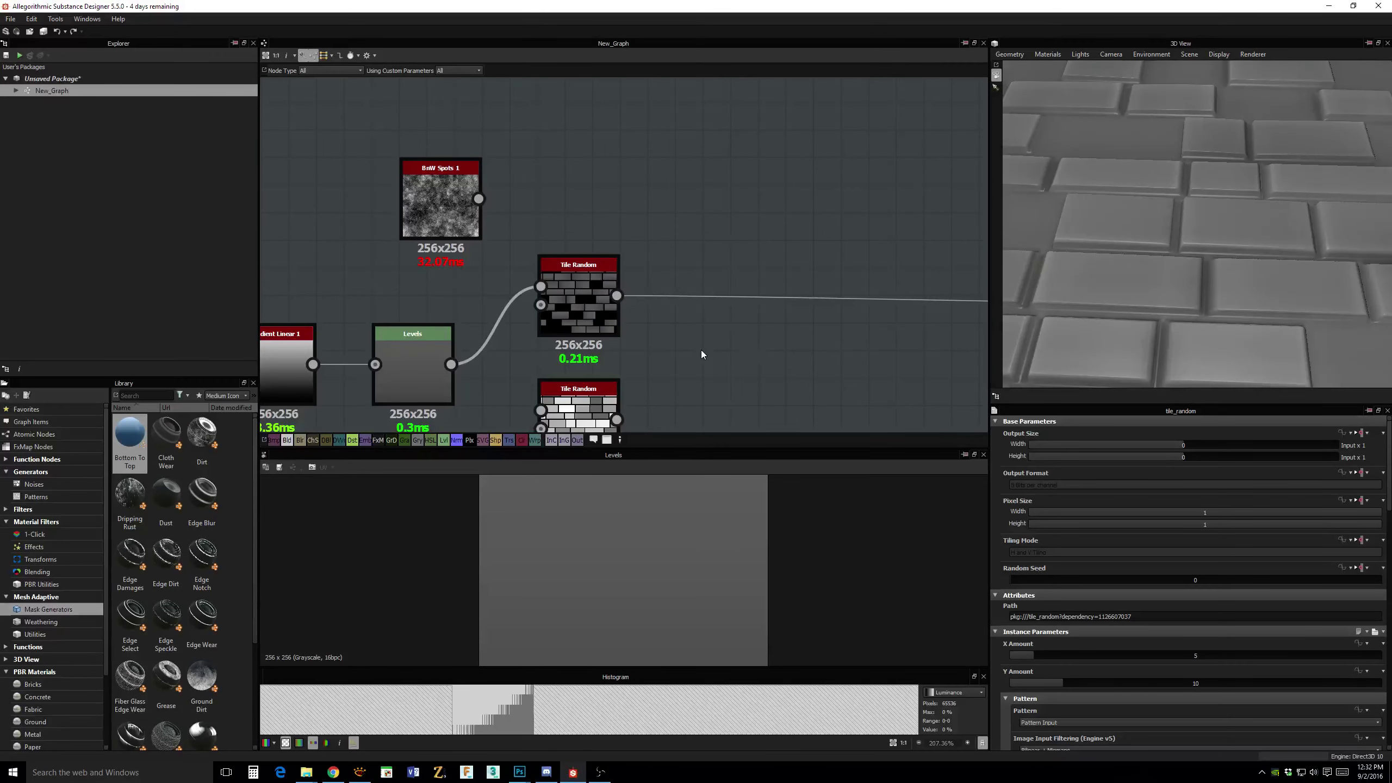
scroll(700, 350, "up", 1)
key("space")
type("blur")
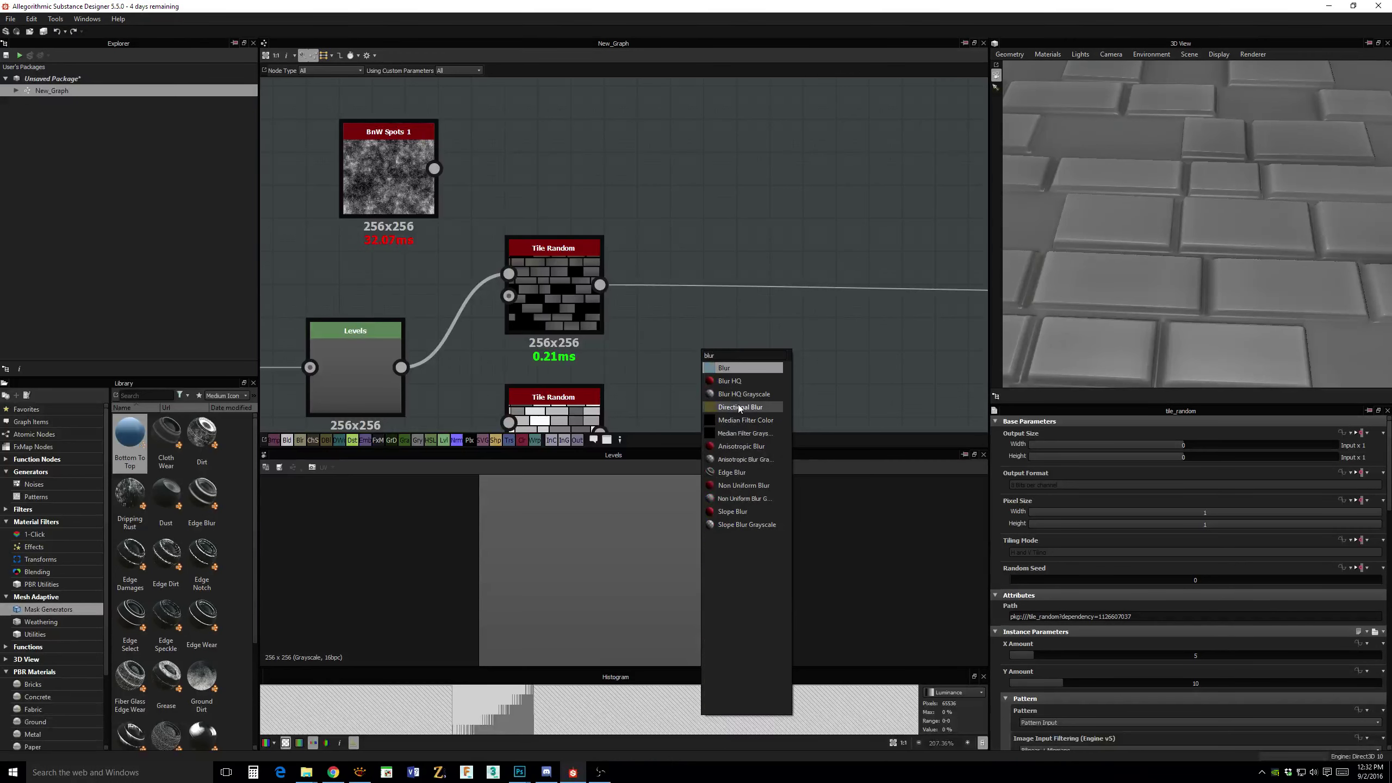
left_click(737, 394)
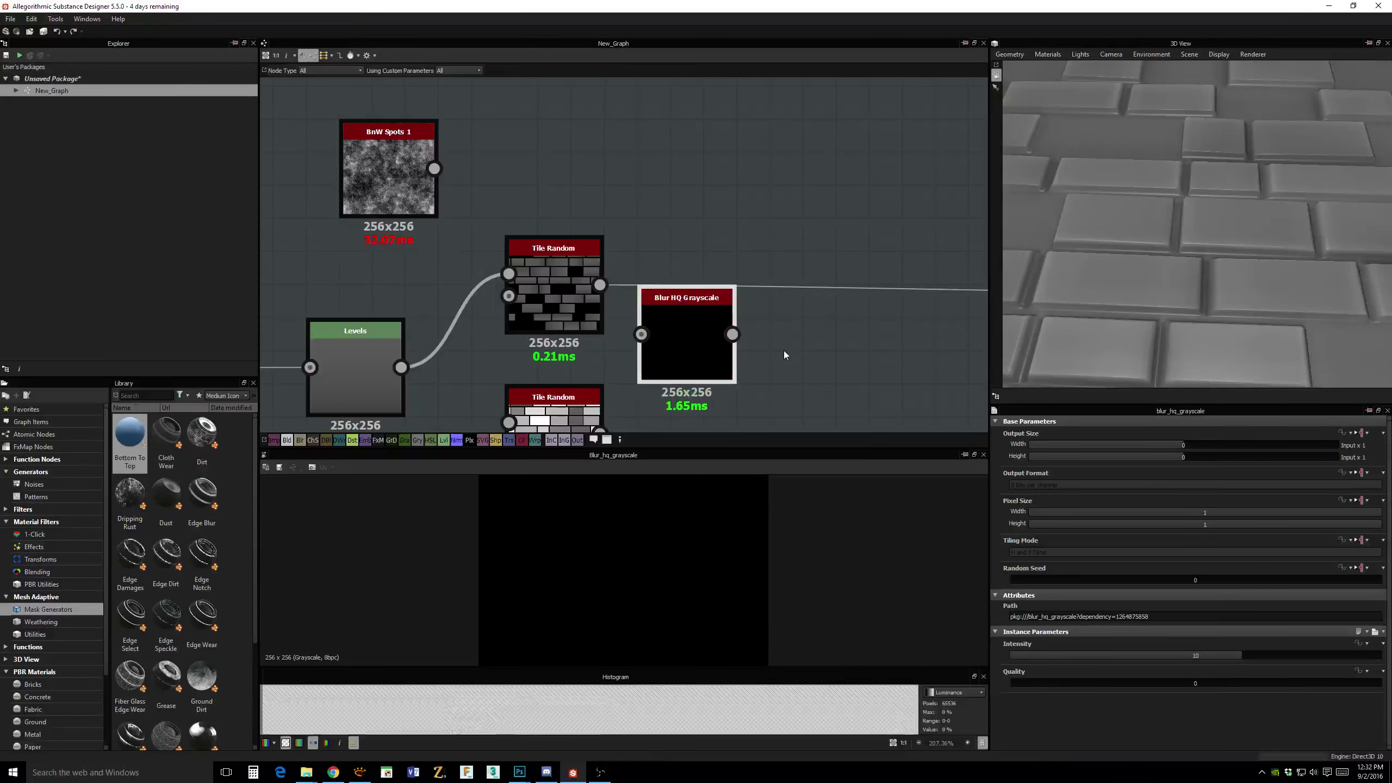
left_click_drag(690, 321, 757, 353)
left_click_drag(600, 284, 708, 368)
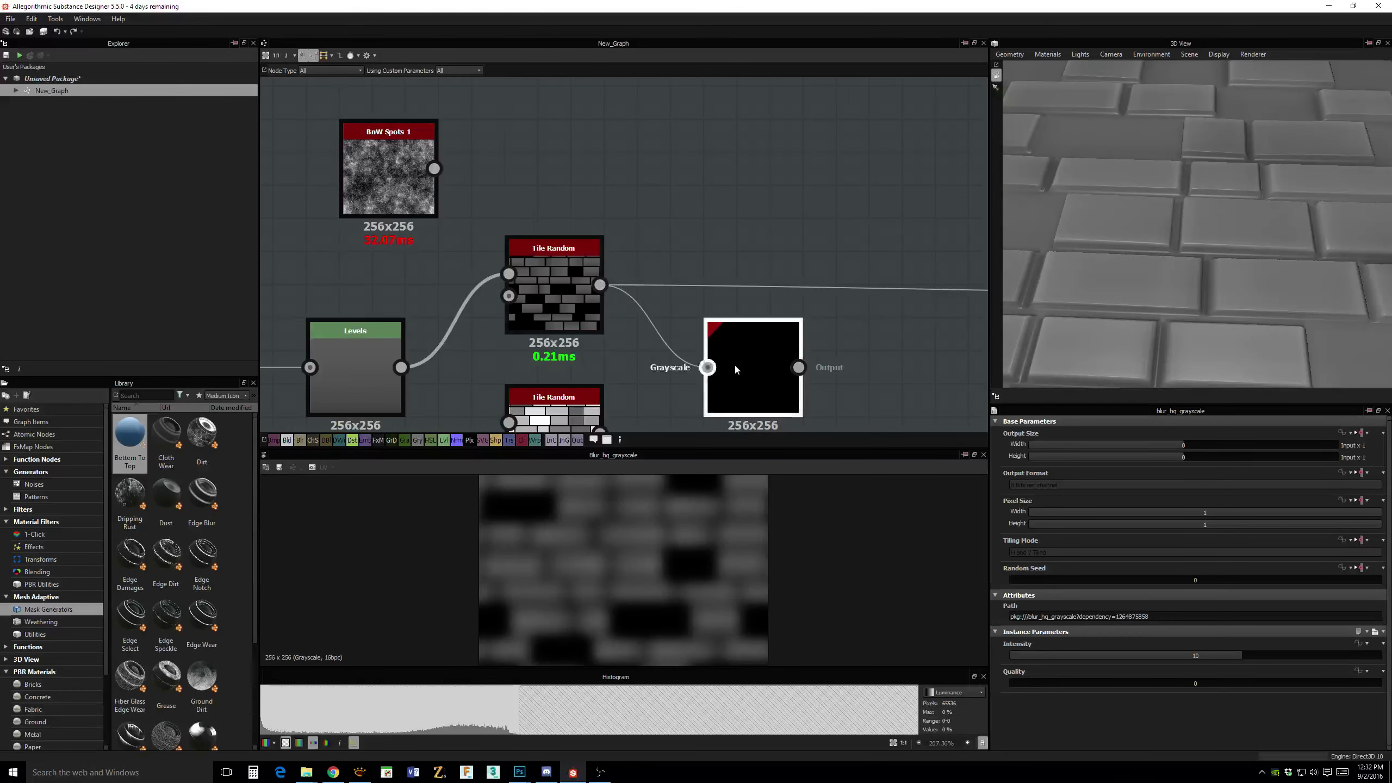
Reroute the Gradient Map's input so it comes from the Blur HQ Grayscale output instead of the Tile Random.
scroll(736, 370, "down", 5)
middle_click_drag(845, 324, 694, 323)
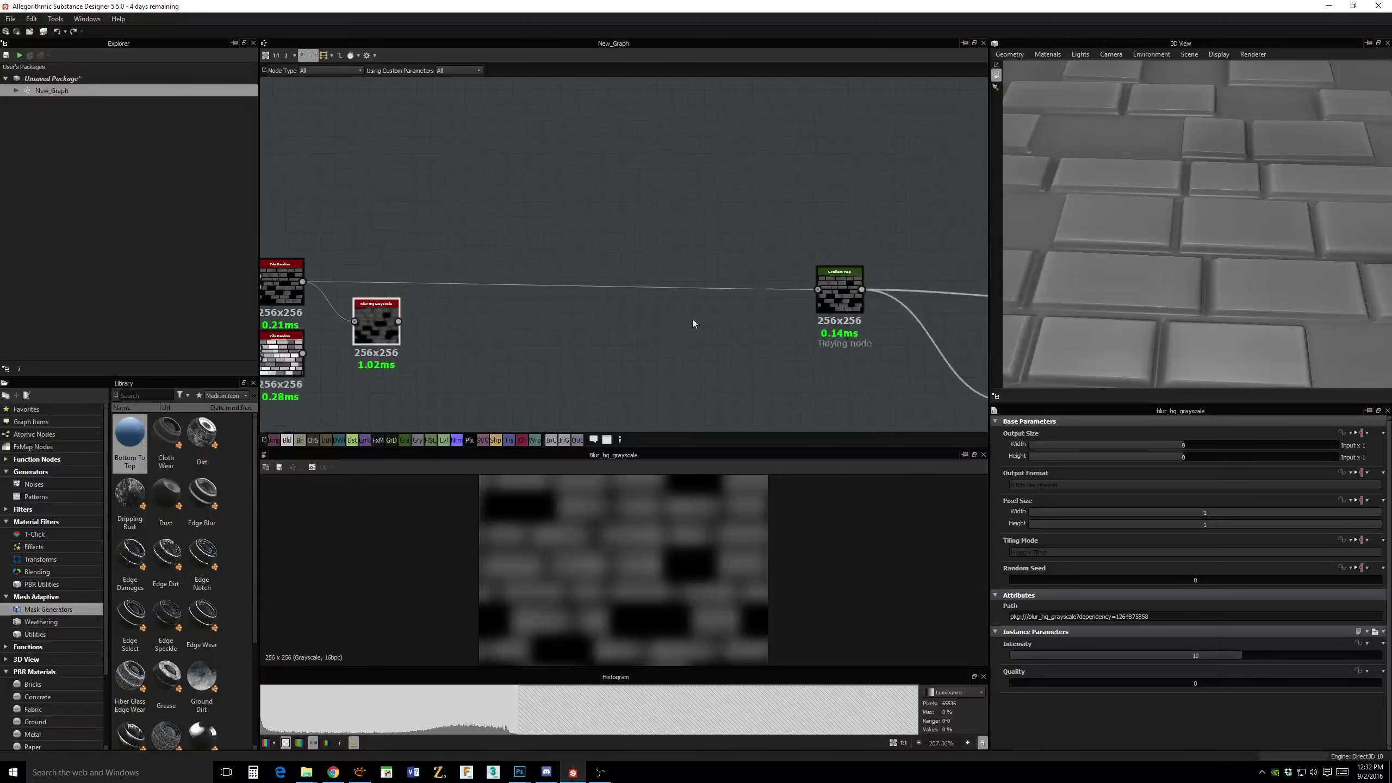
left_click_drag(818, 288, 374, 285)
middle_click_drag(365, 283, 632, 269)
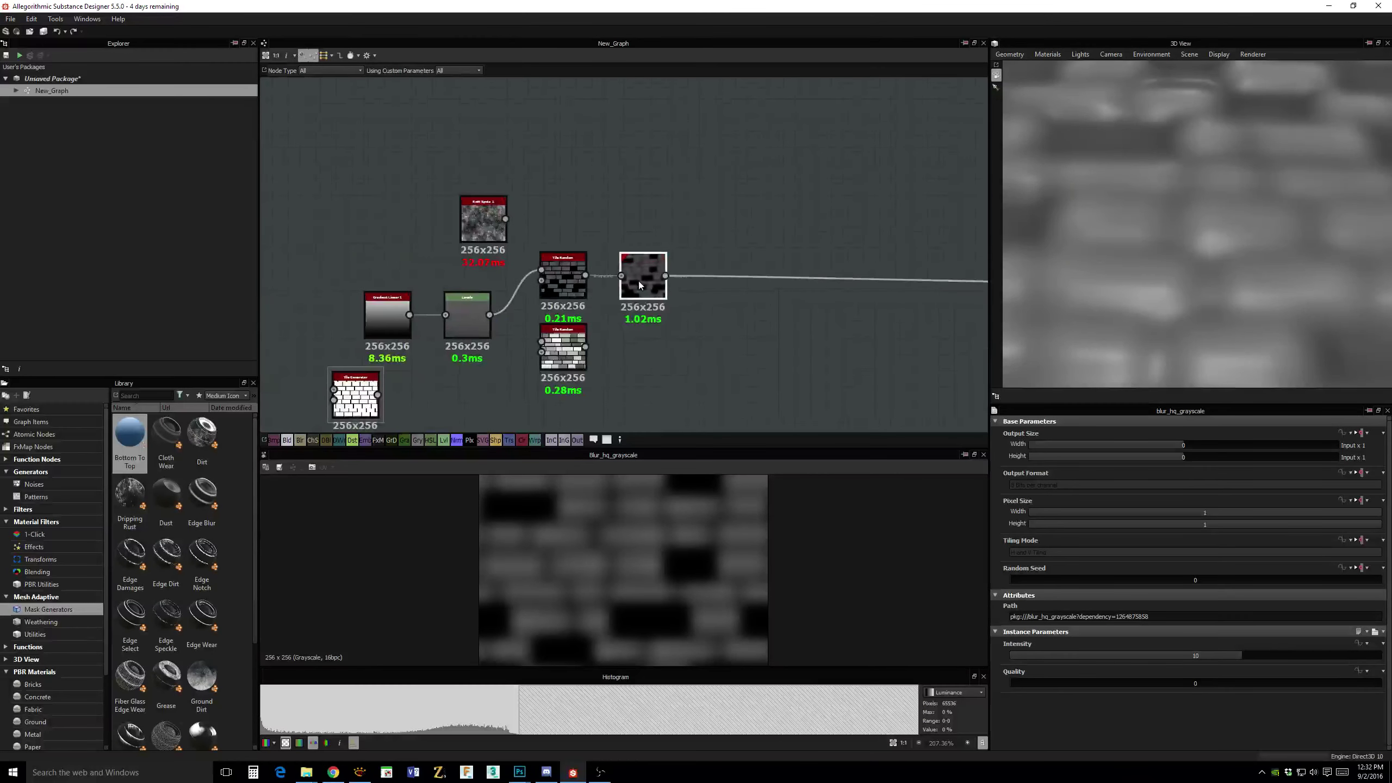
Set the Blur HQ Grayscale Intensity to 0.4 and inspect the softened brick edges up close in the 2D view.
left_click_drag(1183, 656, 1019, 654)
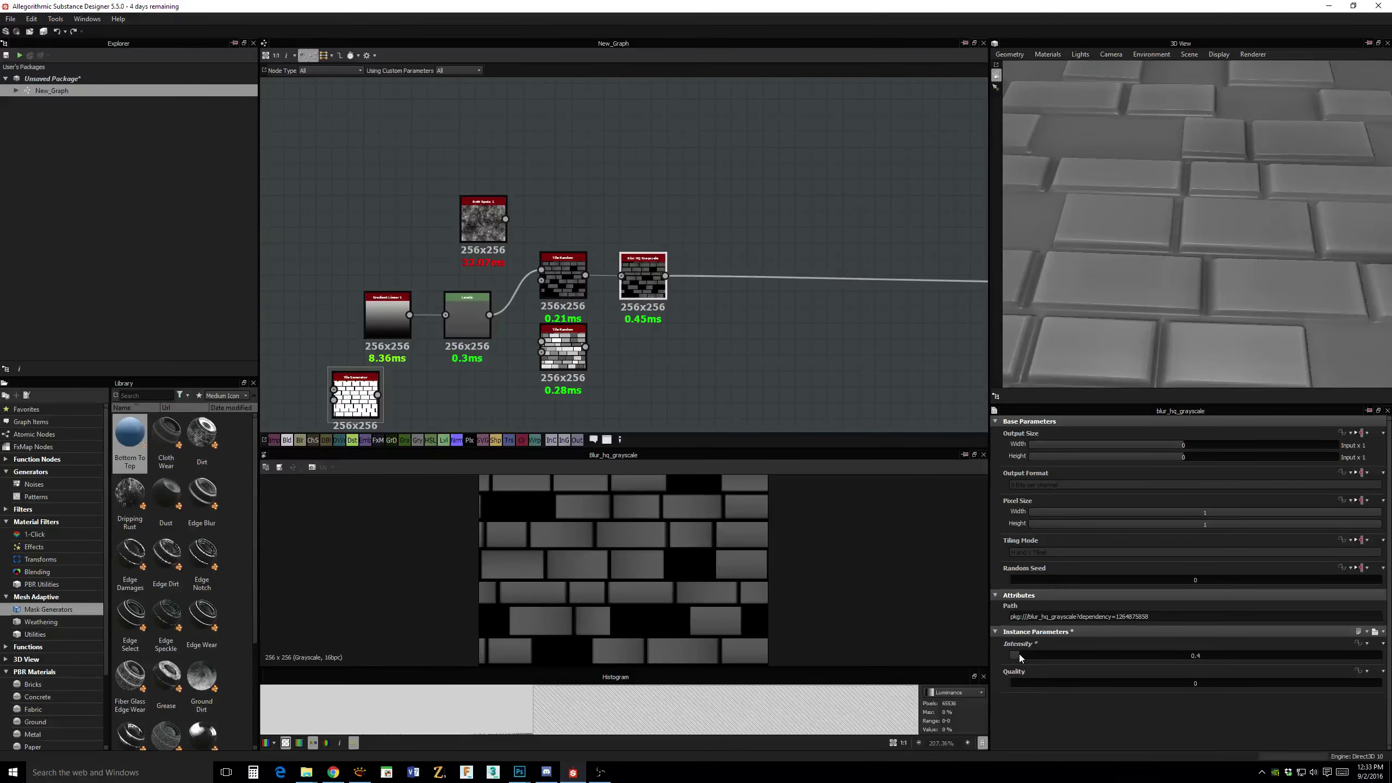
scroll(684, 529, "up", 2)
scroll(683, 533, "up", 4)
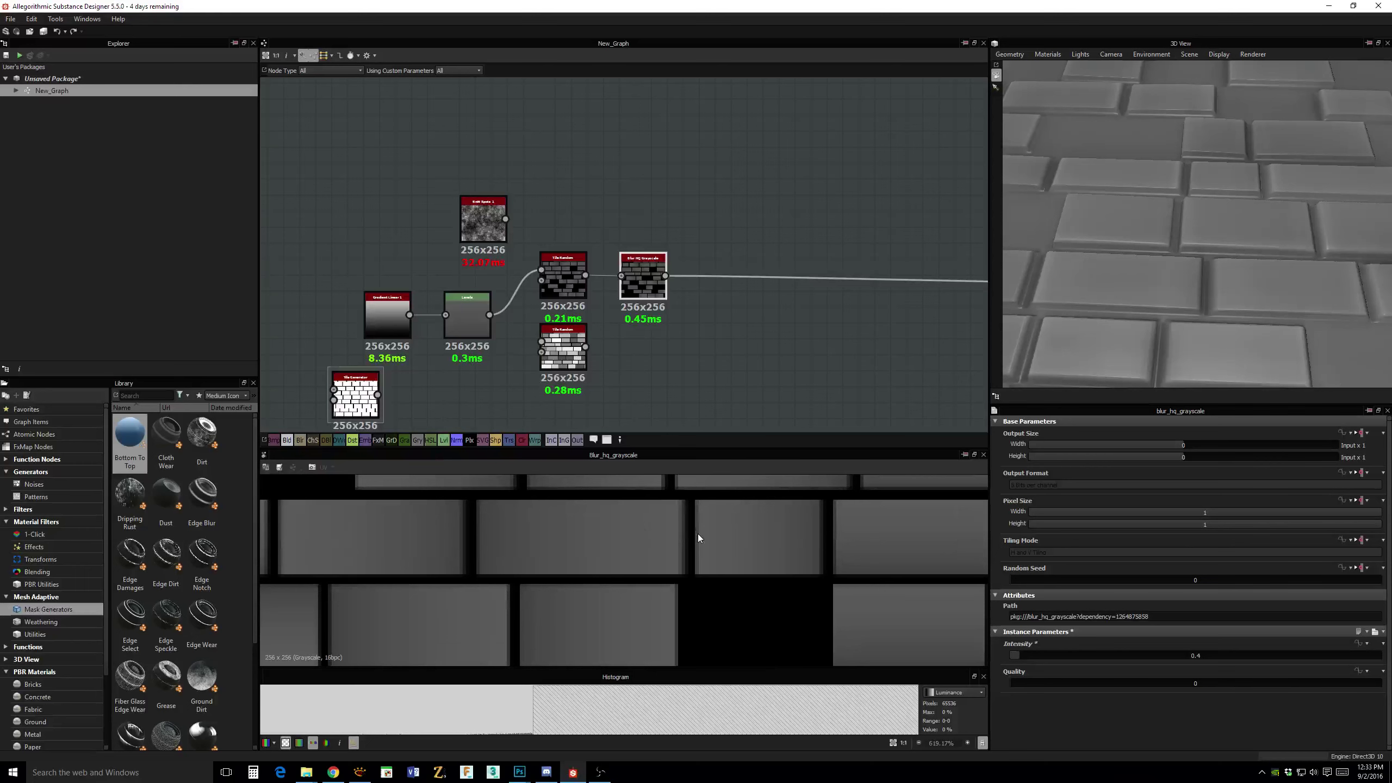
middle_click_drag(683, 332, 740, 329)
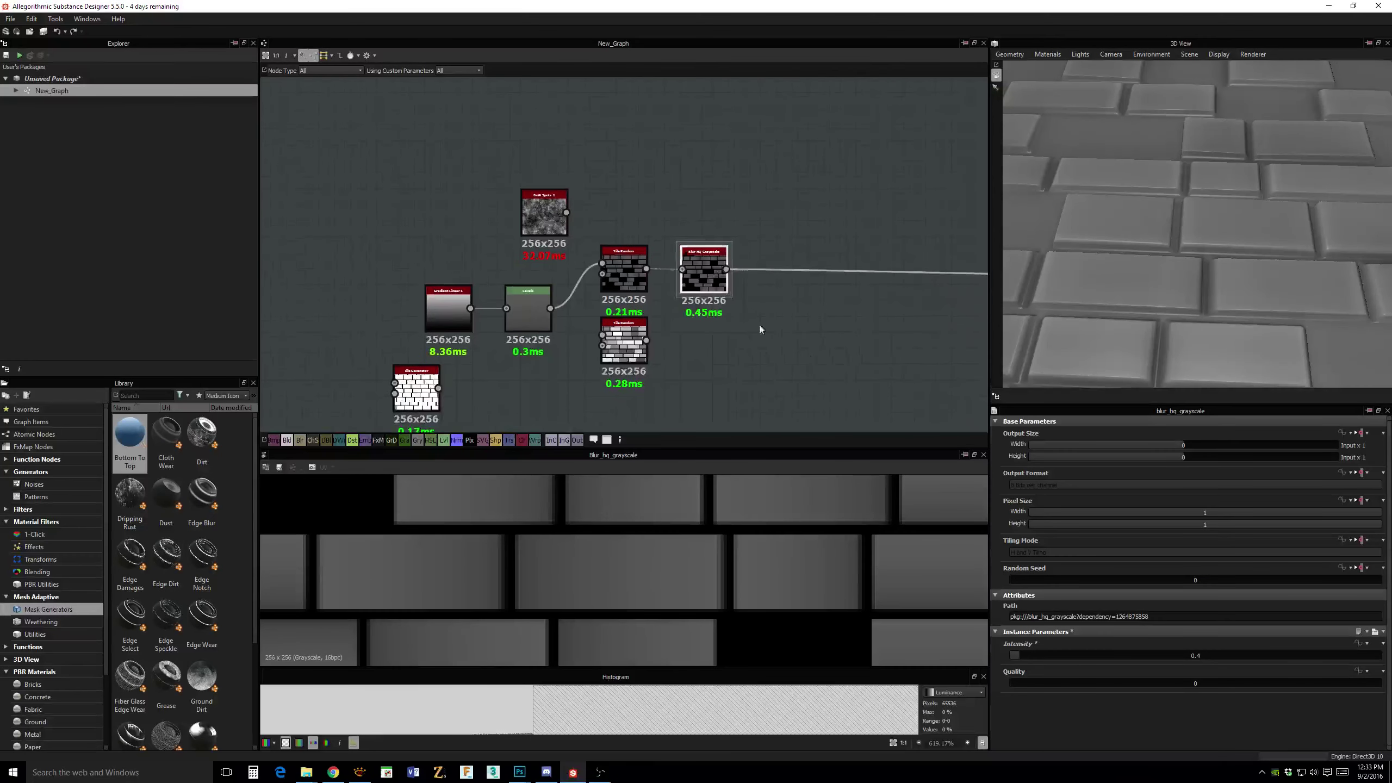
scroll(880, 365, "down", 1)
scroll(880, 367, "down", 2)
middle_click_drag(873, 323, 644, 322)
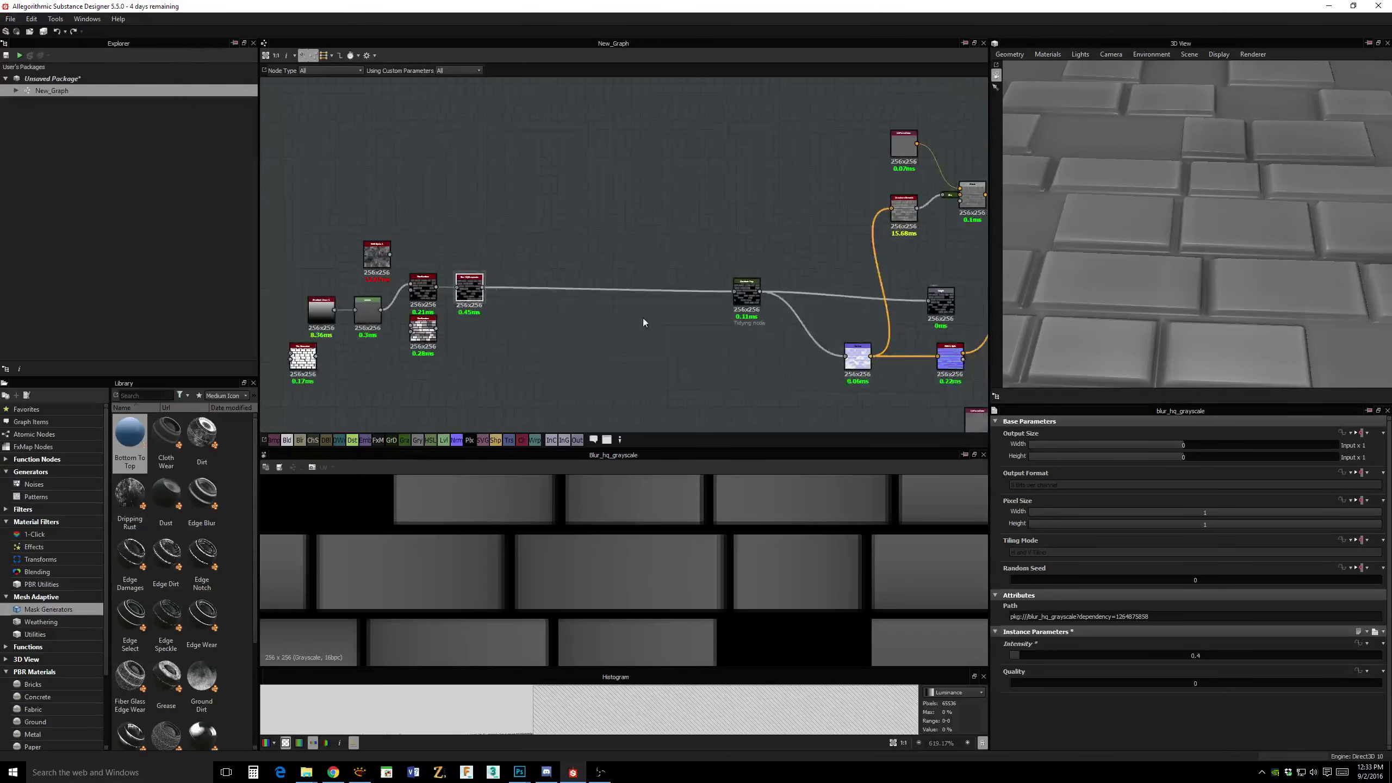
Rename the graph New_Graph to stone_blocks_010.
left_click(54, 80)
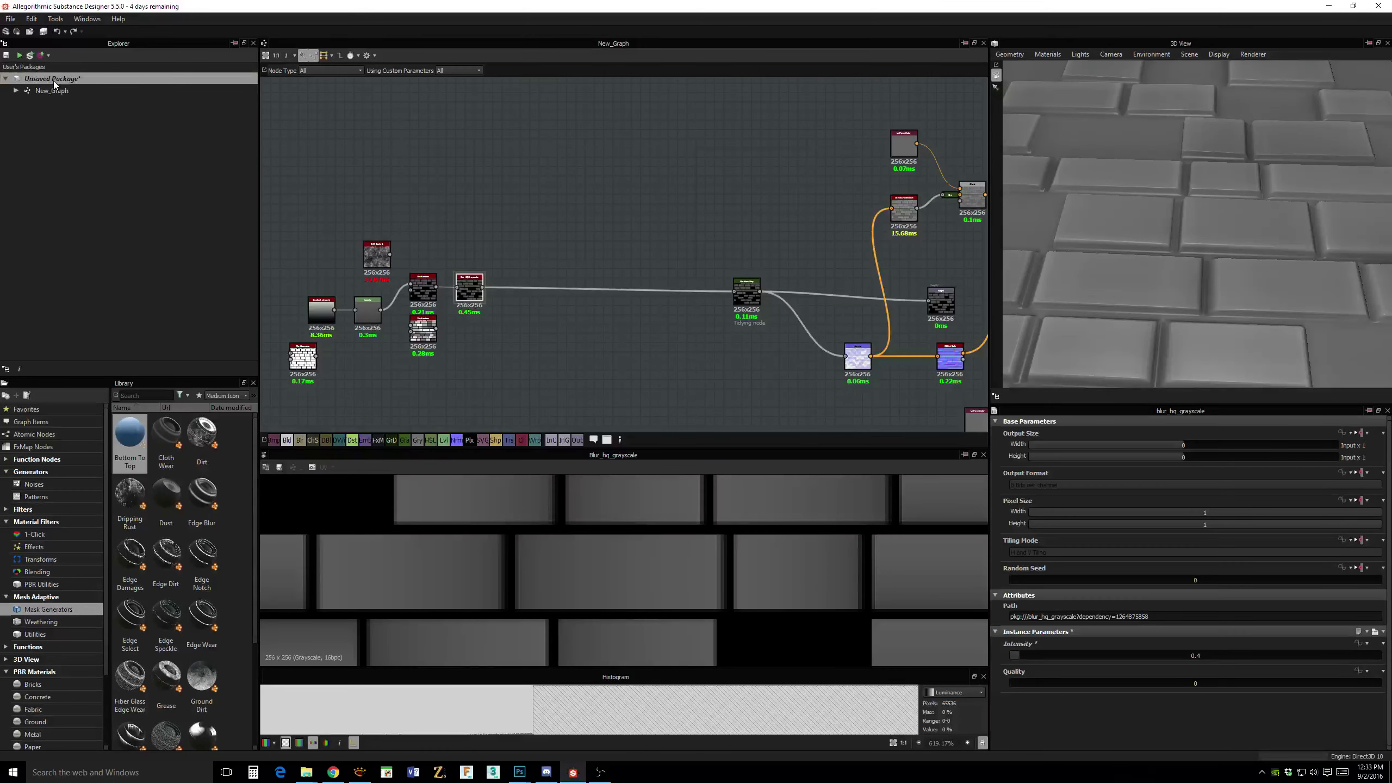
right_click(55, 89)
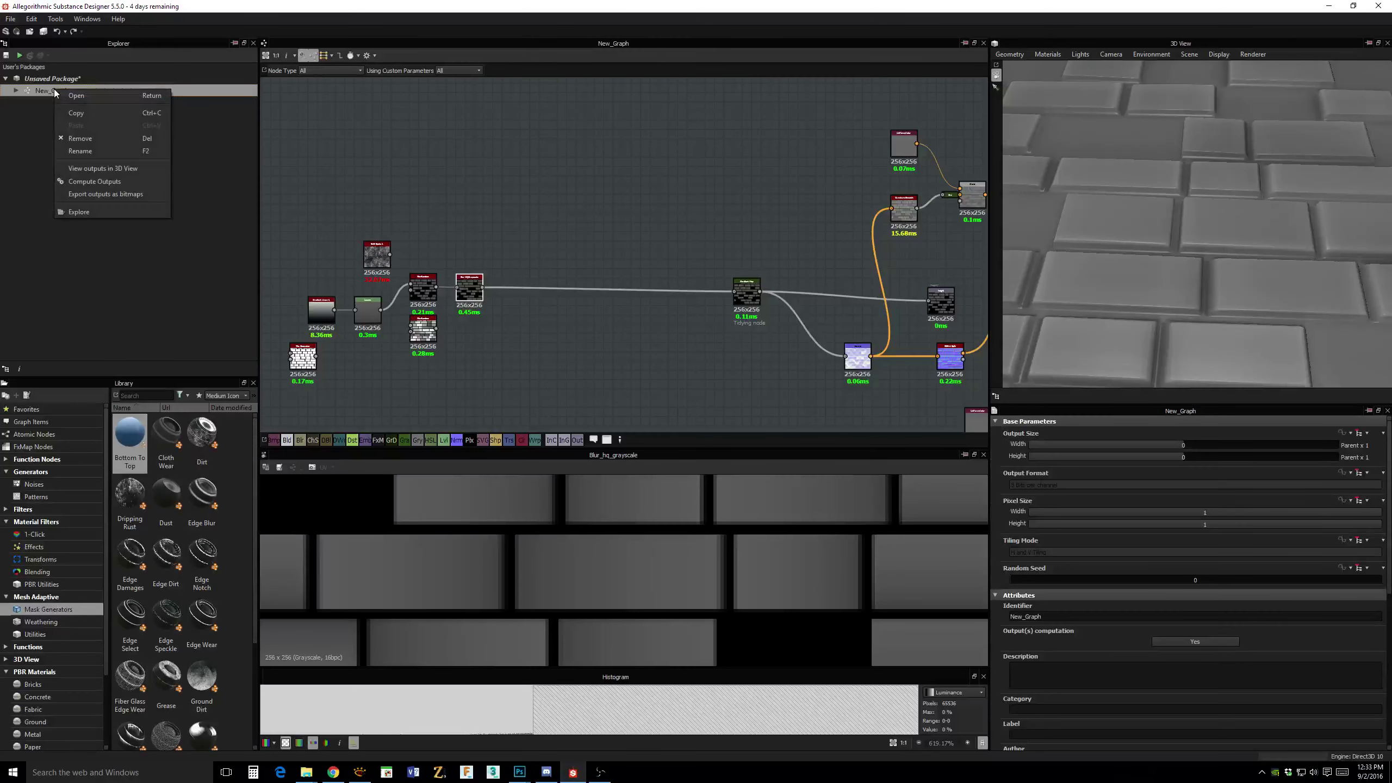
left_click(88, 152)
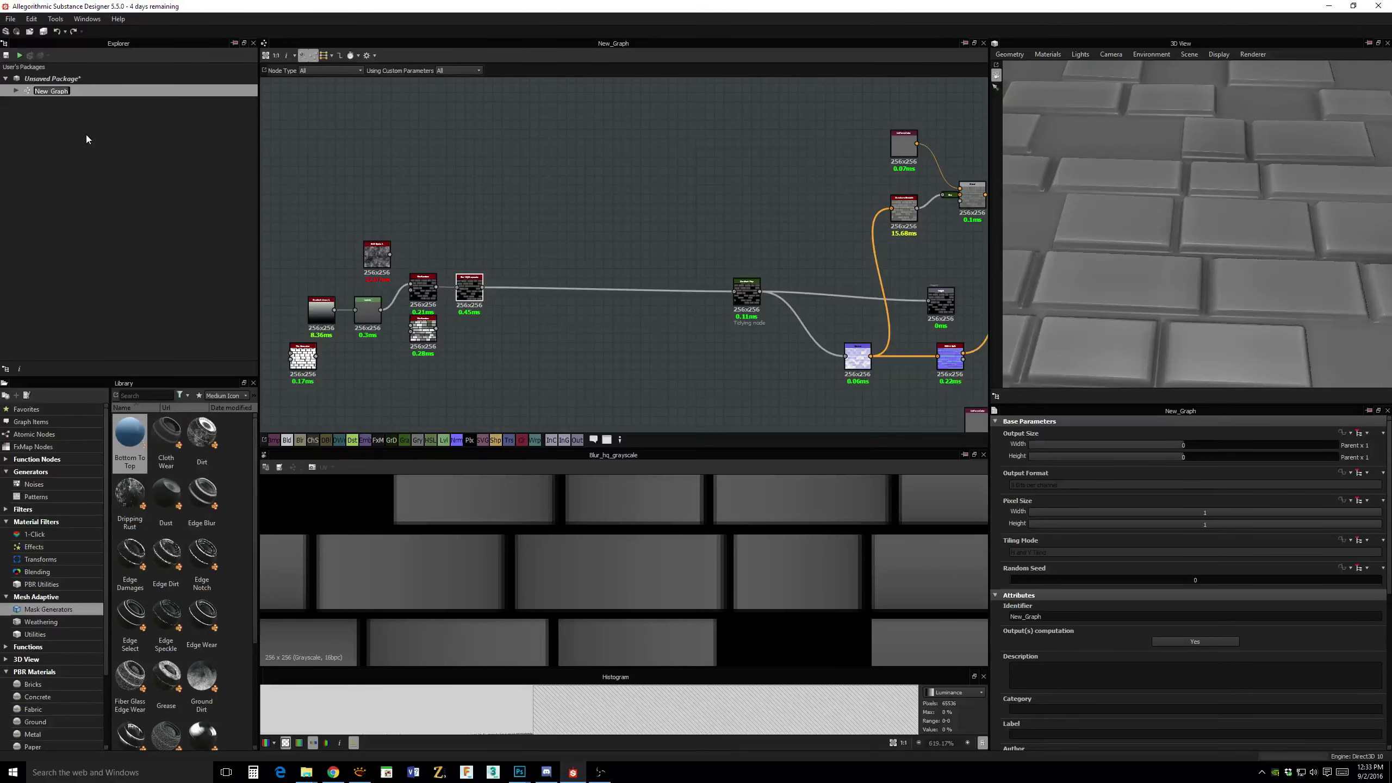
type("stone_blocks_010")
key("Return")
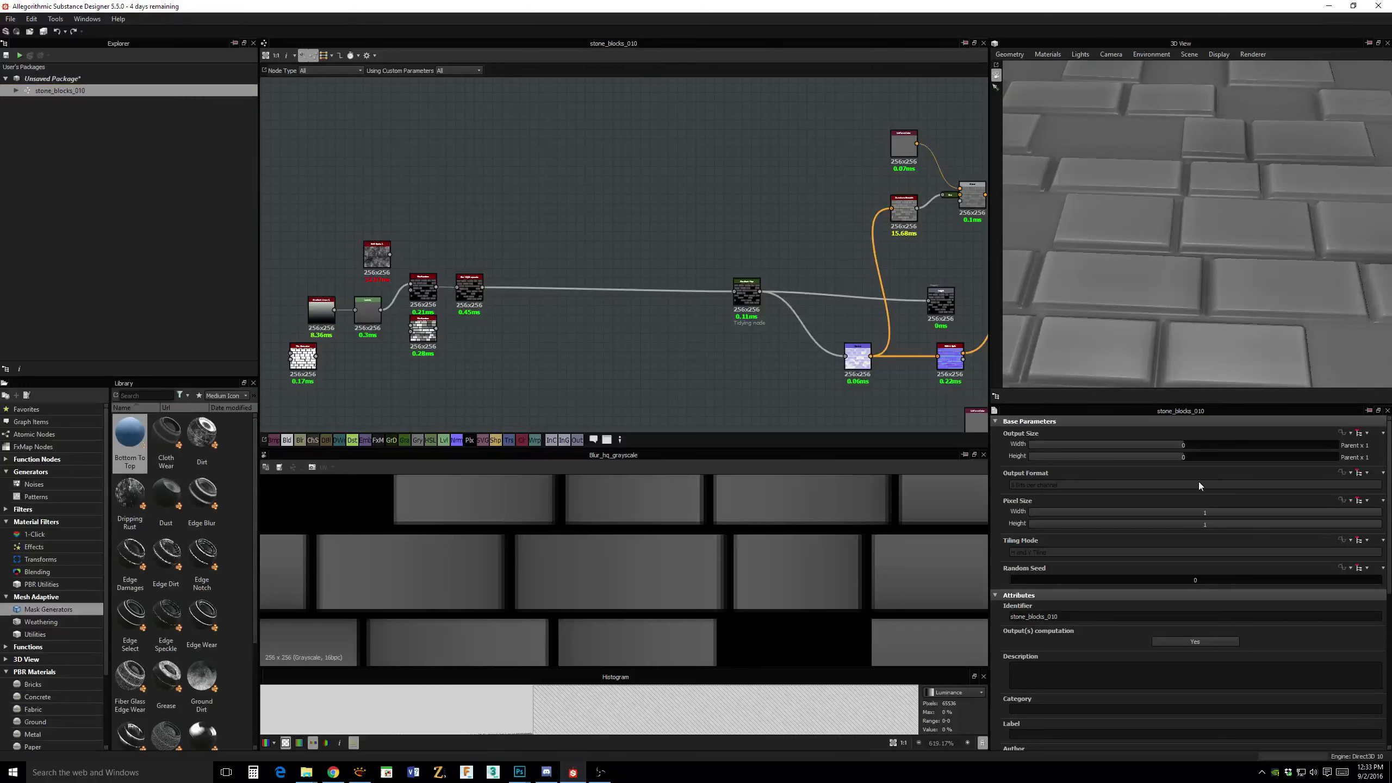
Set the graph's Output Size to 3 (Parent x 8) for width and height, and view the whole brick surface in the 3D preview.
left_click(1208, 446)
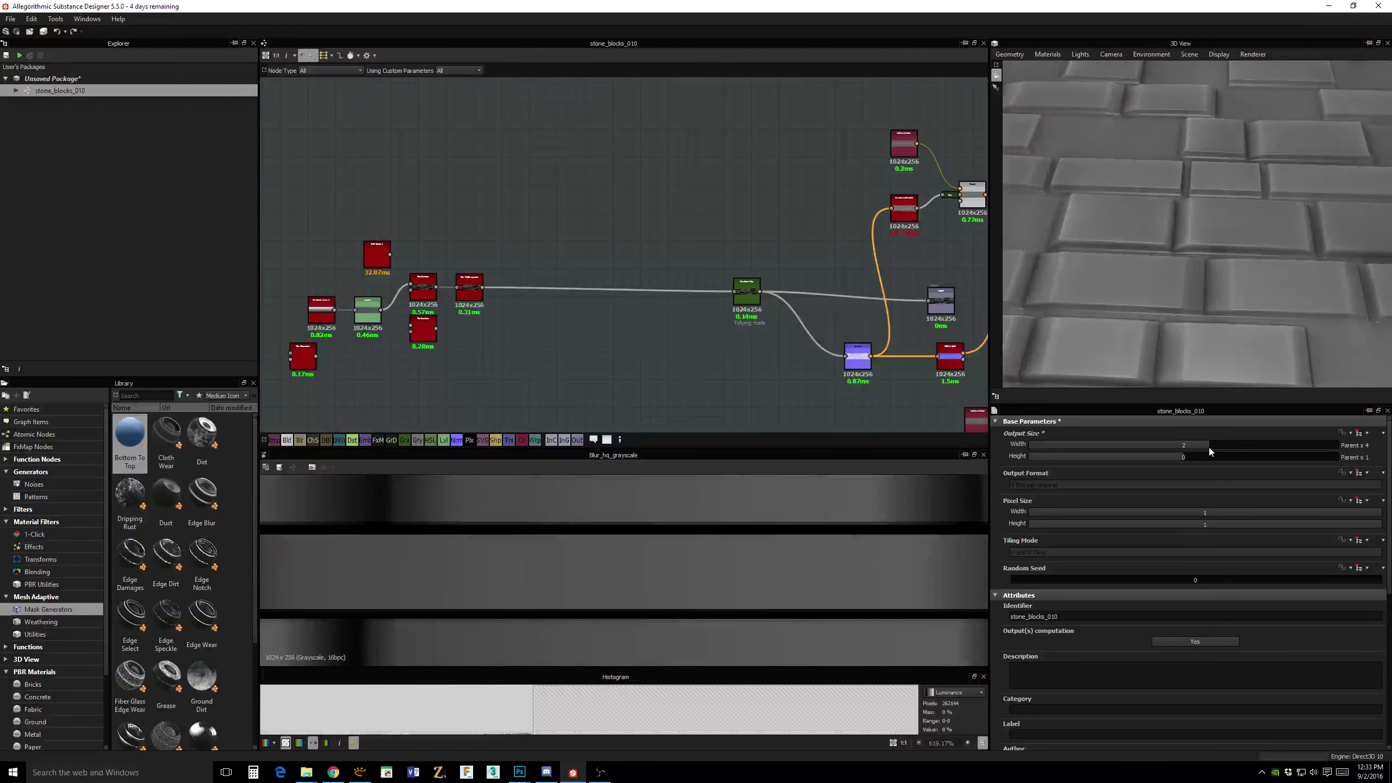
left_click_drag(1216, 447, 1217, 457)
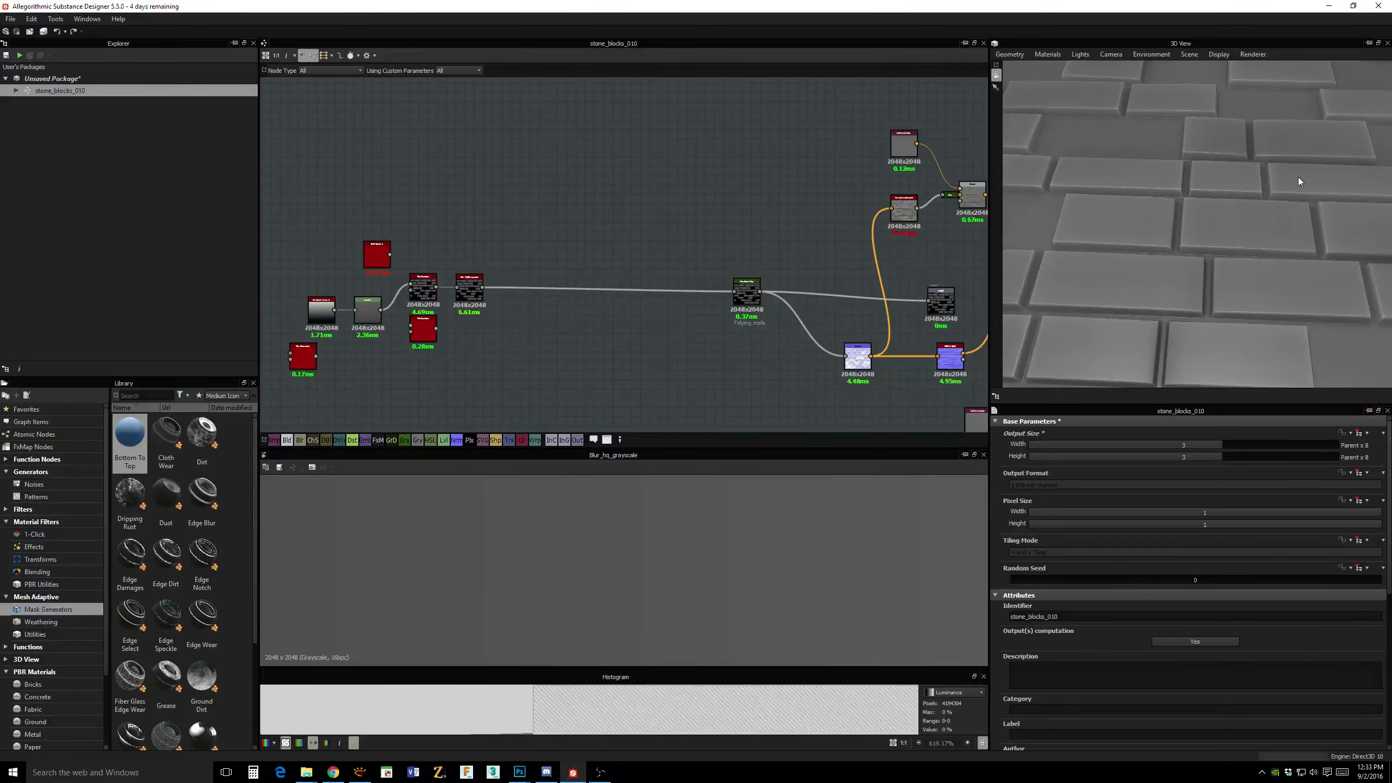
scroll(1298, 176, "down", 5)
middle_click_drag(847, 211, 765, 209)
left_click_drag(1247, 222, 1238, 253)
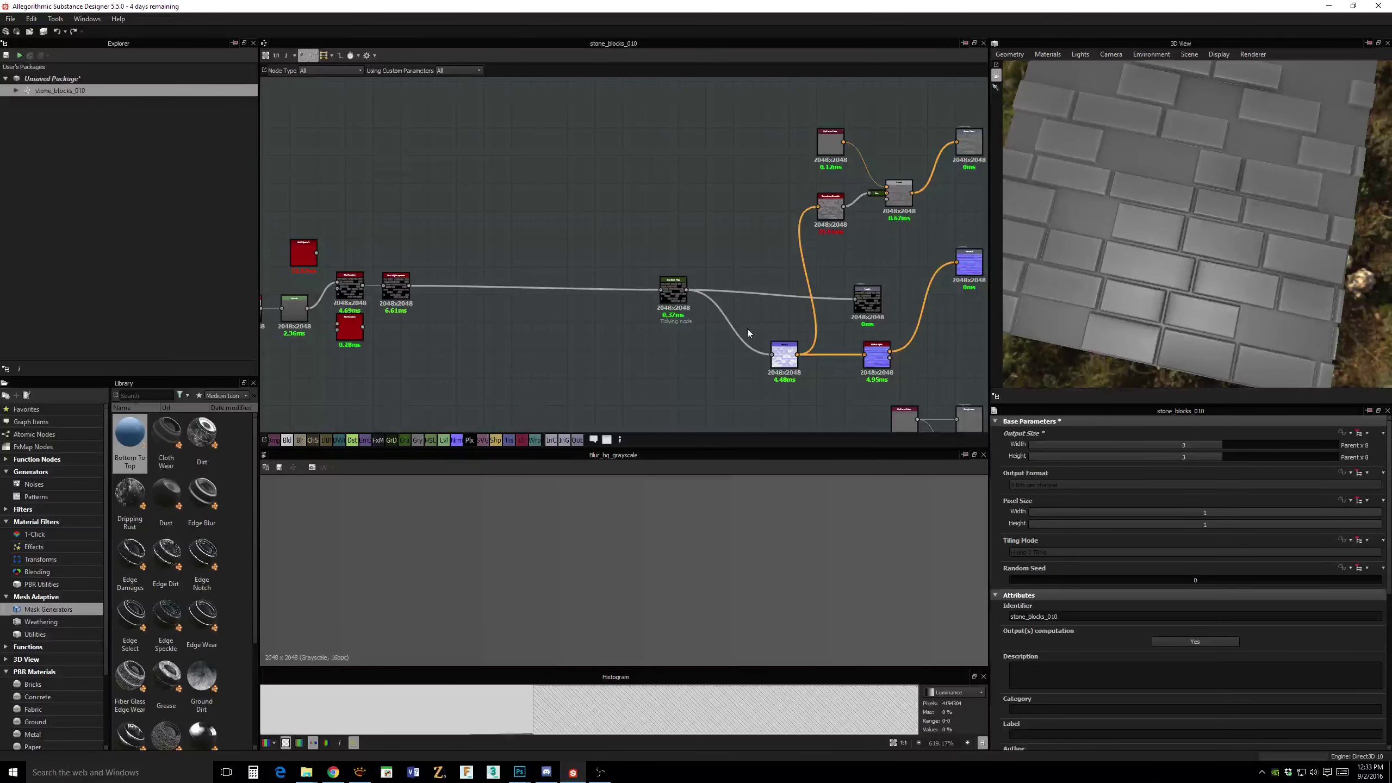
Examine the Blur HQ Grayscale node and its parameters at the higher resolution.
middle_click_drag(685, 244, 737, 211)
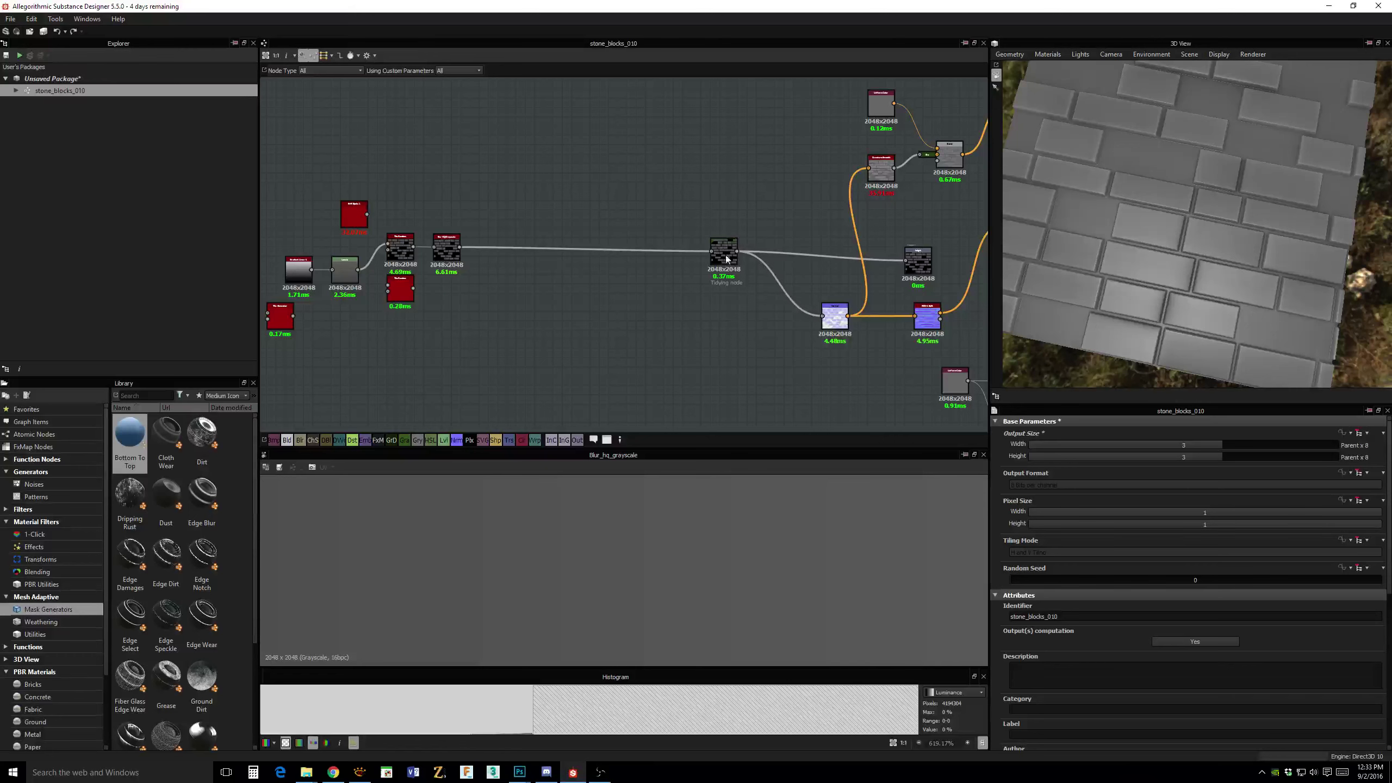
scroll(597, 217, "up", 3)
scroll(620, 209, "up", 5)
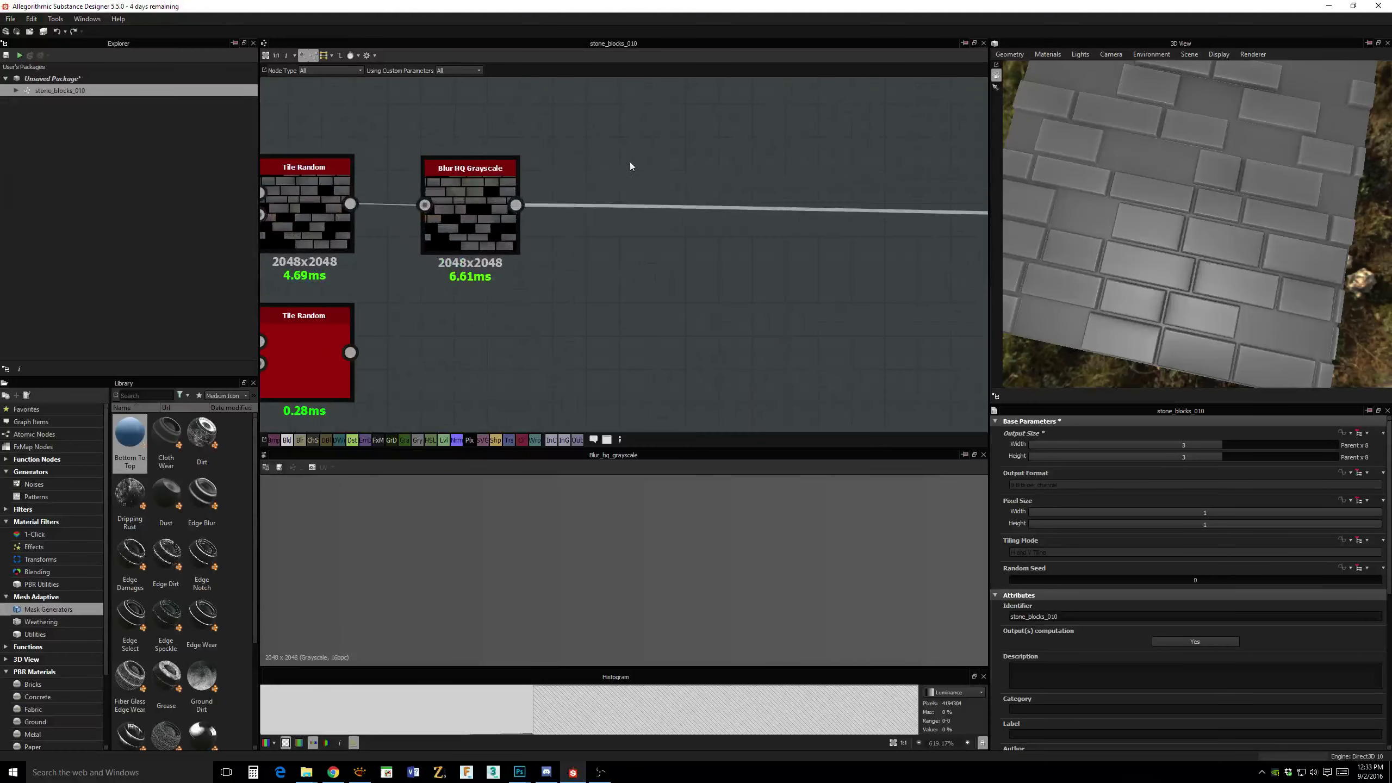
middle_click_drag(634, 168, 689, 174)
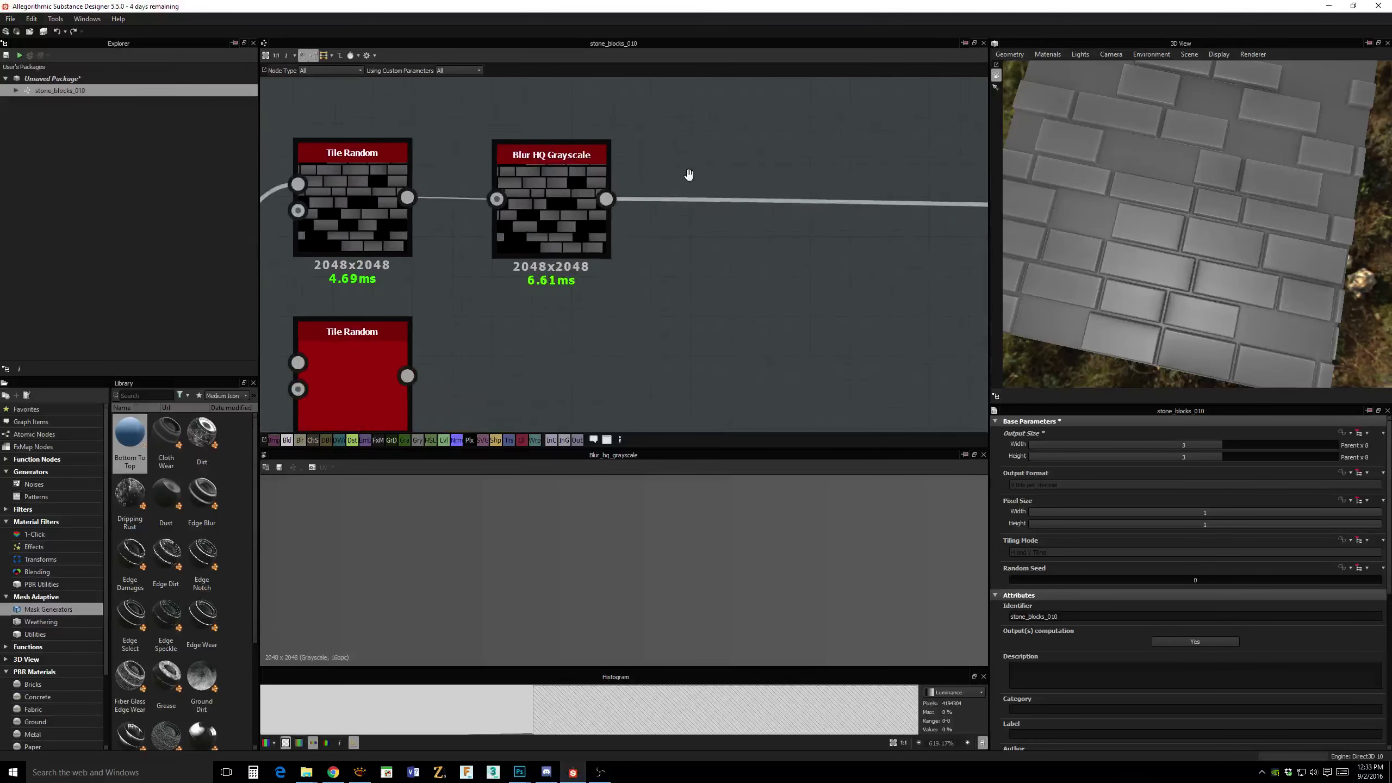
left_click(559, 192)
scroll(887, 353, "down", 2)
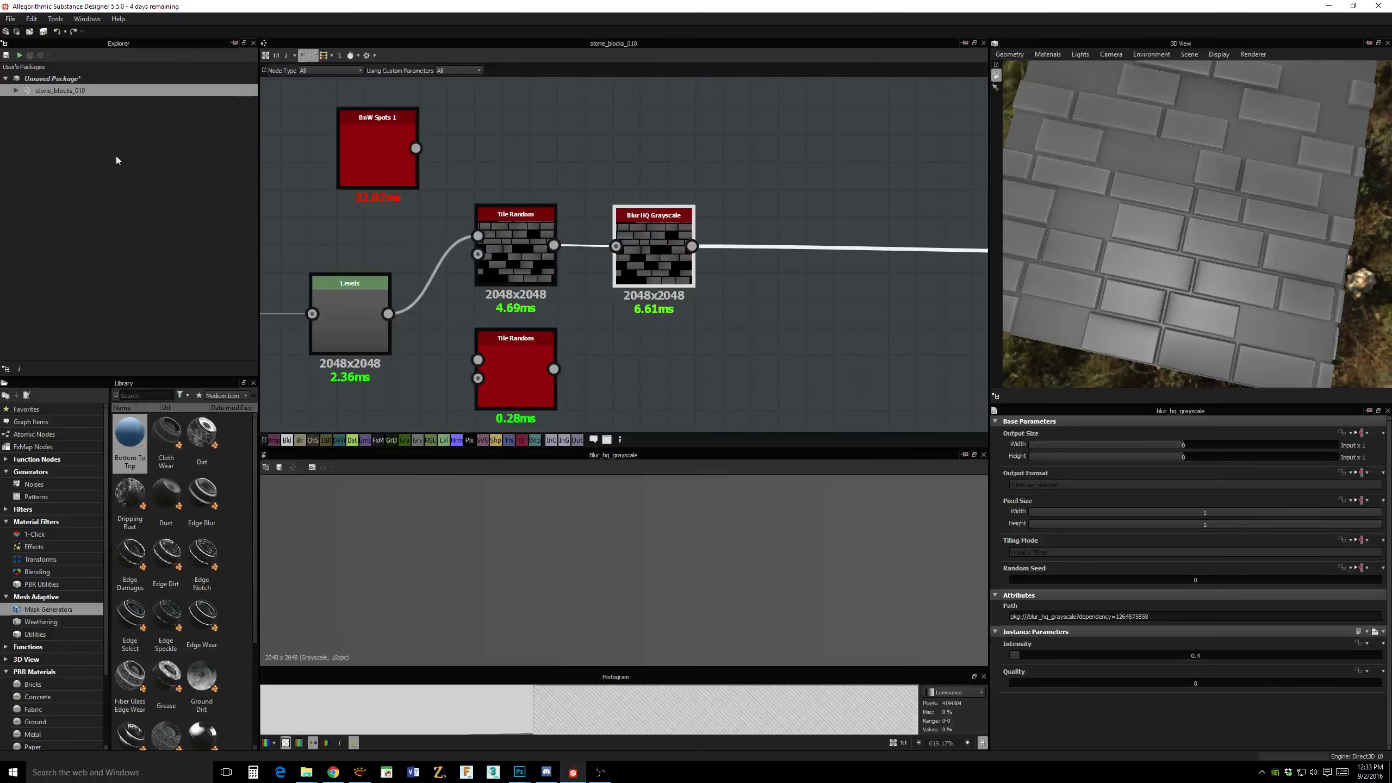
Open the recently used package Stone_Techniques.sbs and display its weathering graph.
left_click(9, 19)
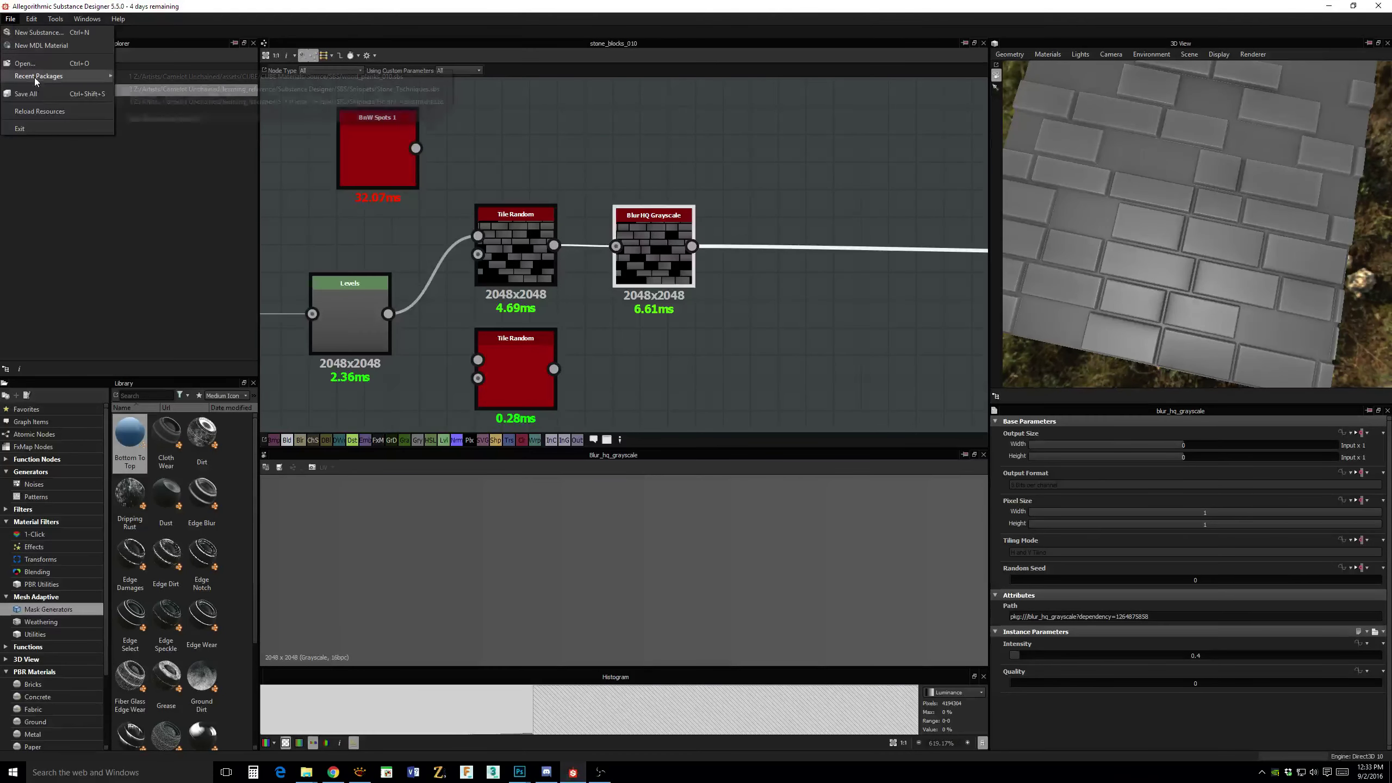
mouse_move(35, 77)
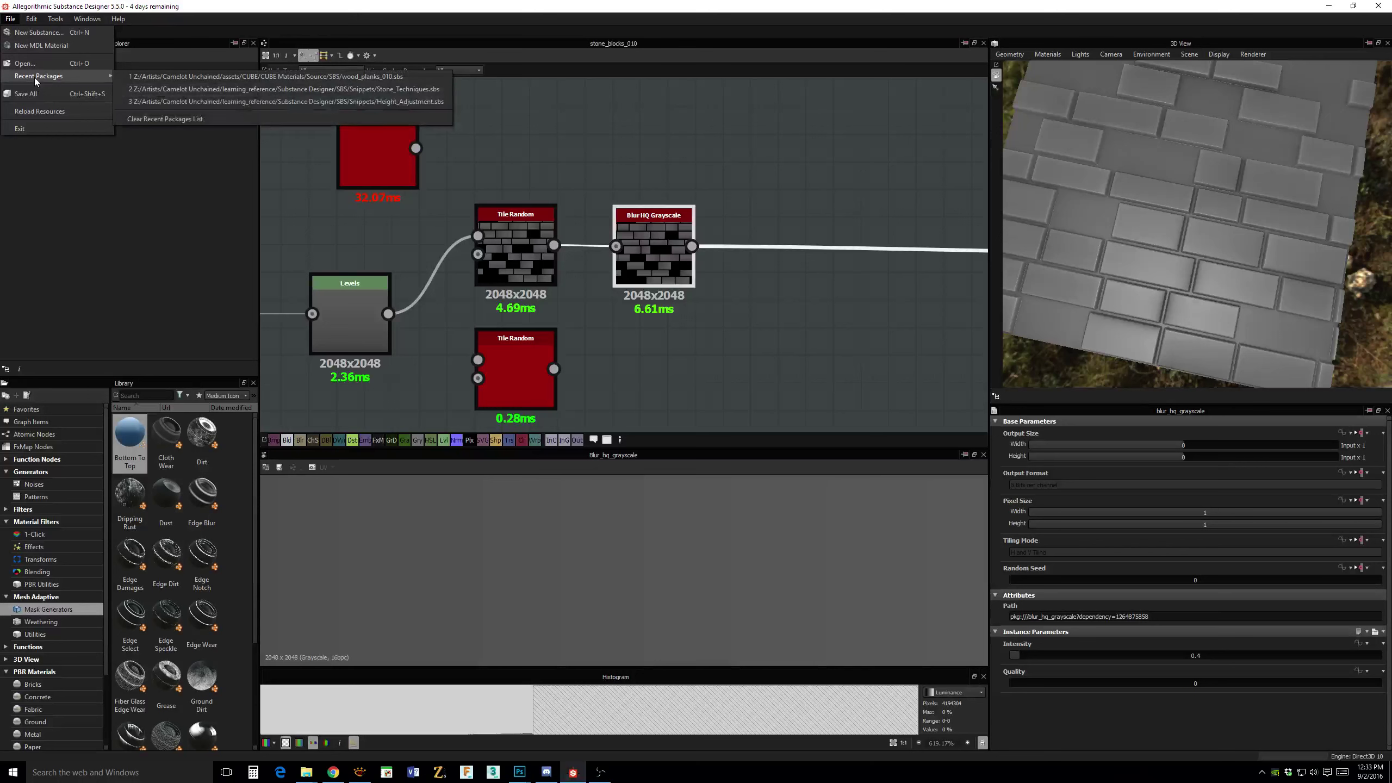
left_click(191, 89)
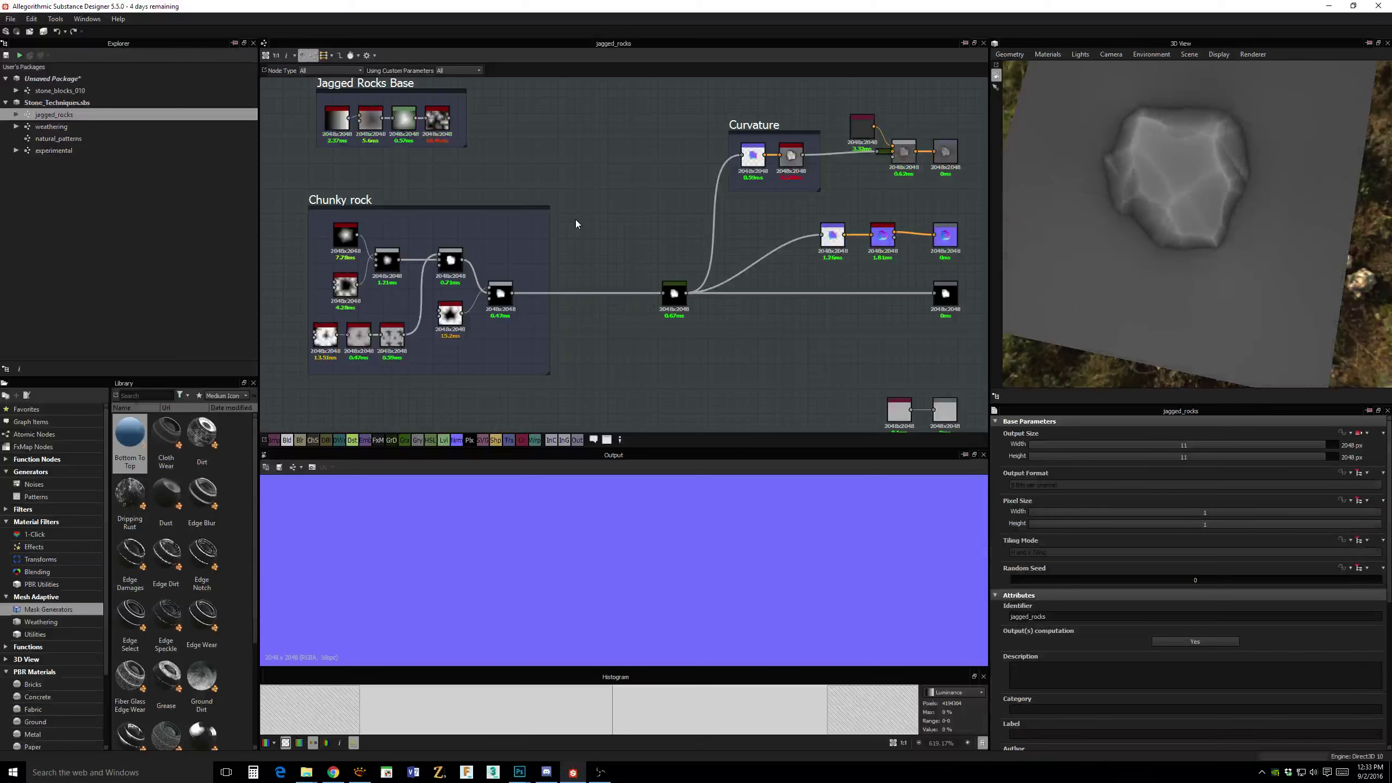
scroll(627, 283, "down", 3)
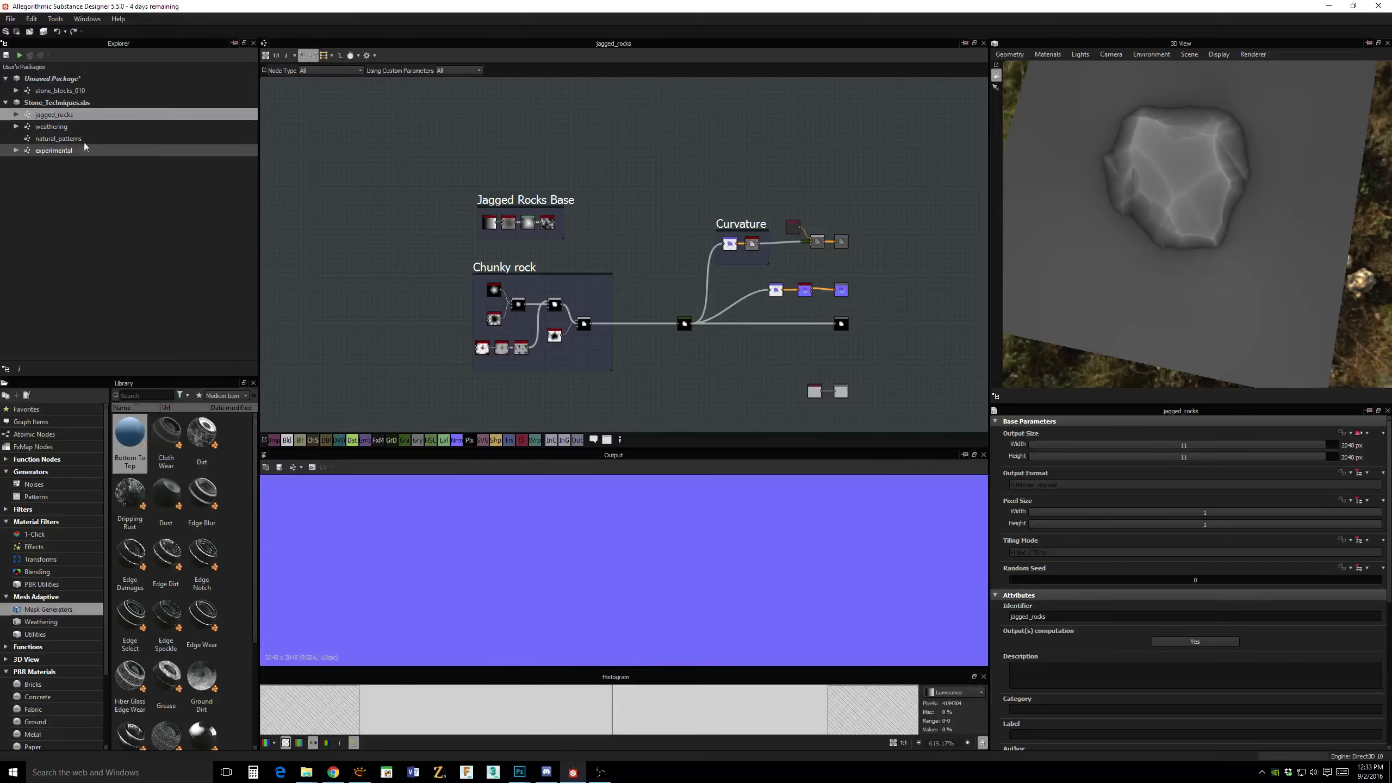
left_click(51, 126)
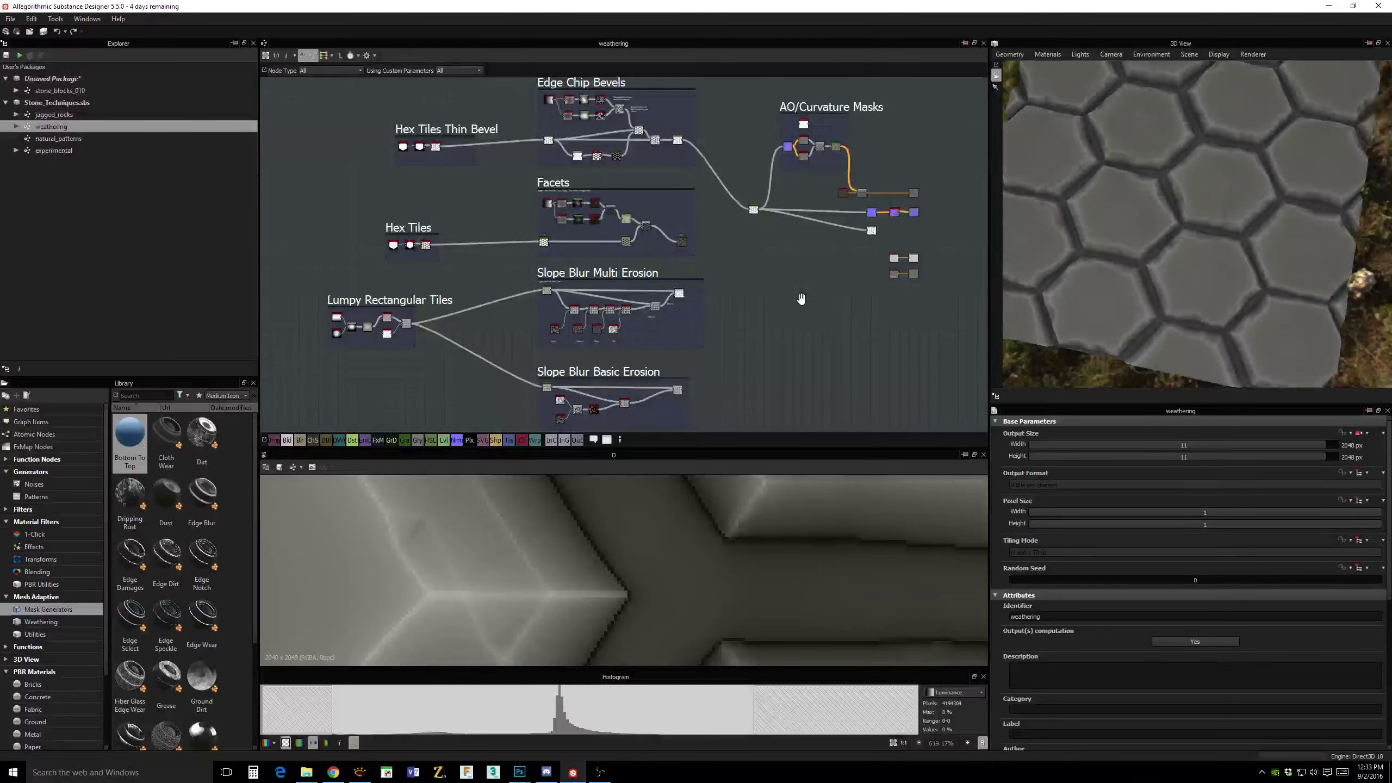
Copy the Slope Blur Multi Erosion frame with all its nodes from the weathering graph and reopen the stone_blocks_010 graph.
middle_click_drag(803, 302, 776, 319)
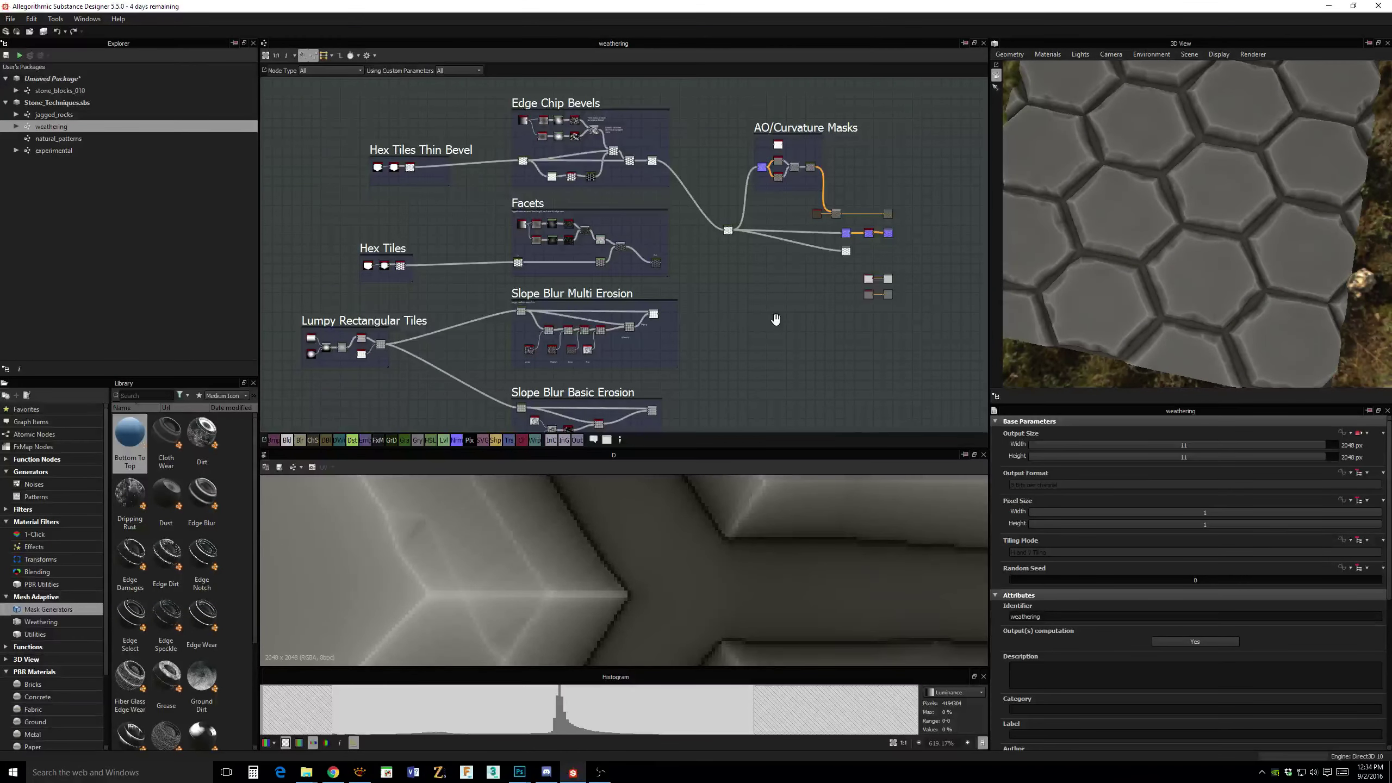
middle_click_drag(775, 319, 776, 204)
middle_click_drag(735, 268, 779, 286)
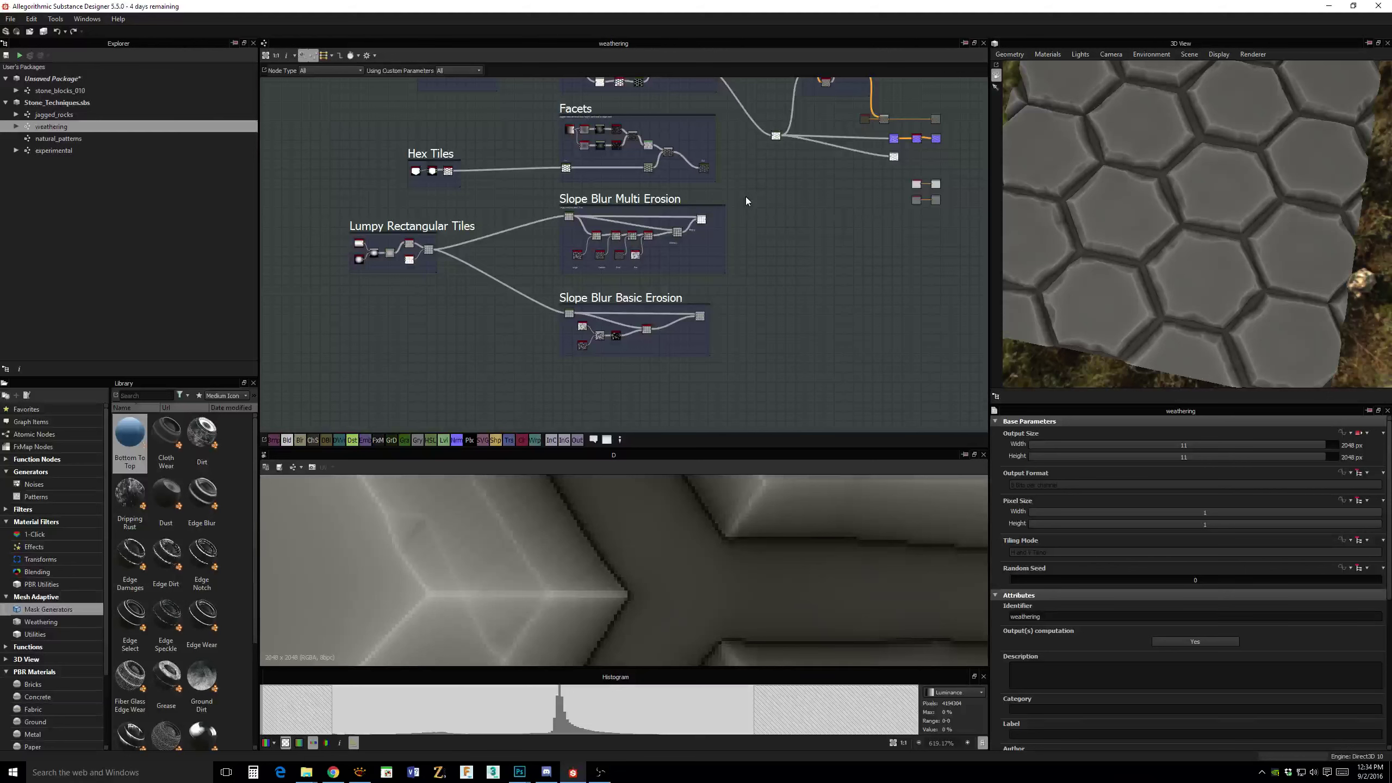
left_click(707, 203)
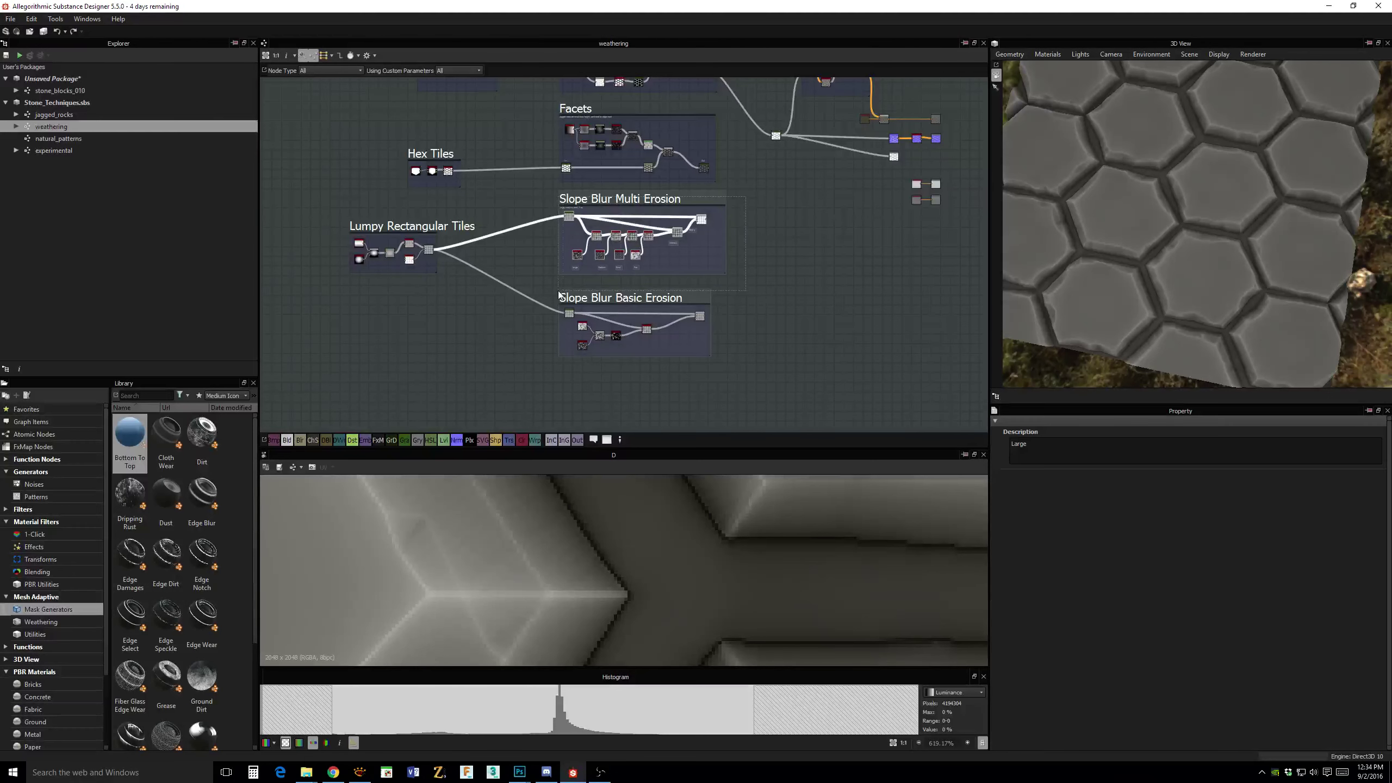
right_click(576, 204)
left_click(608, 220)
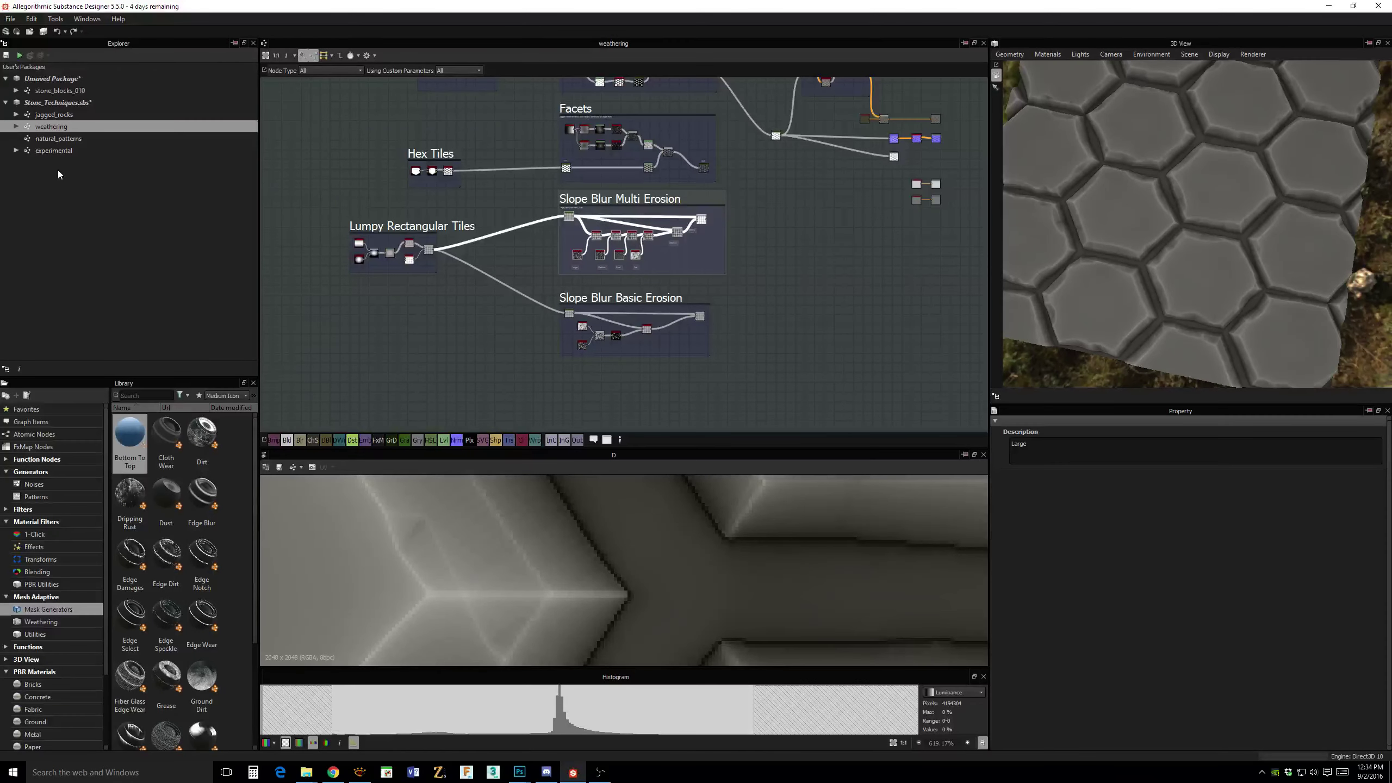
left_click(83, 90)
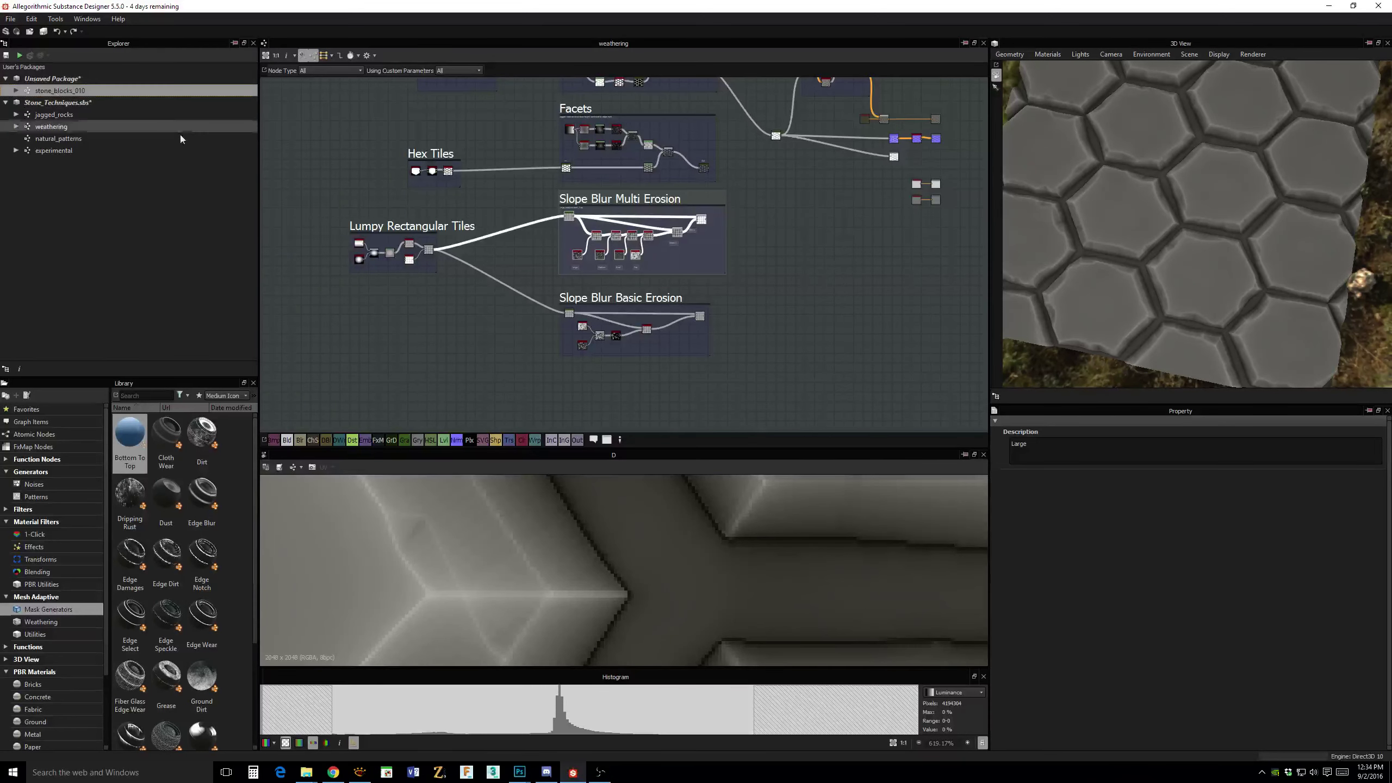
double_click(82, 90)
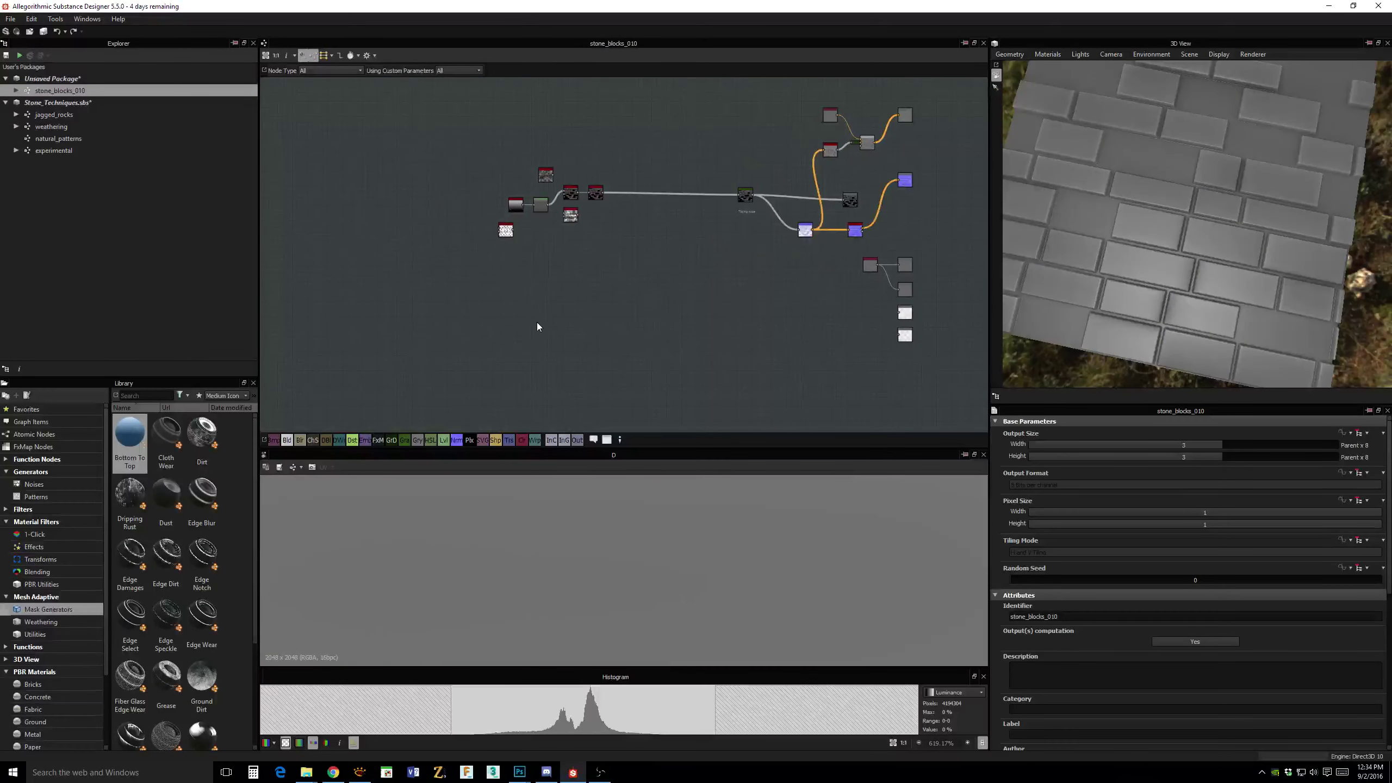
right_click(537, 326)
left_click(572, 433)
key("ctrl+v")
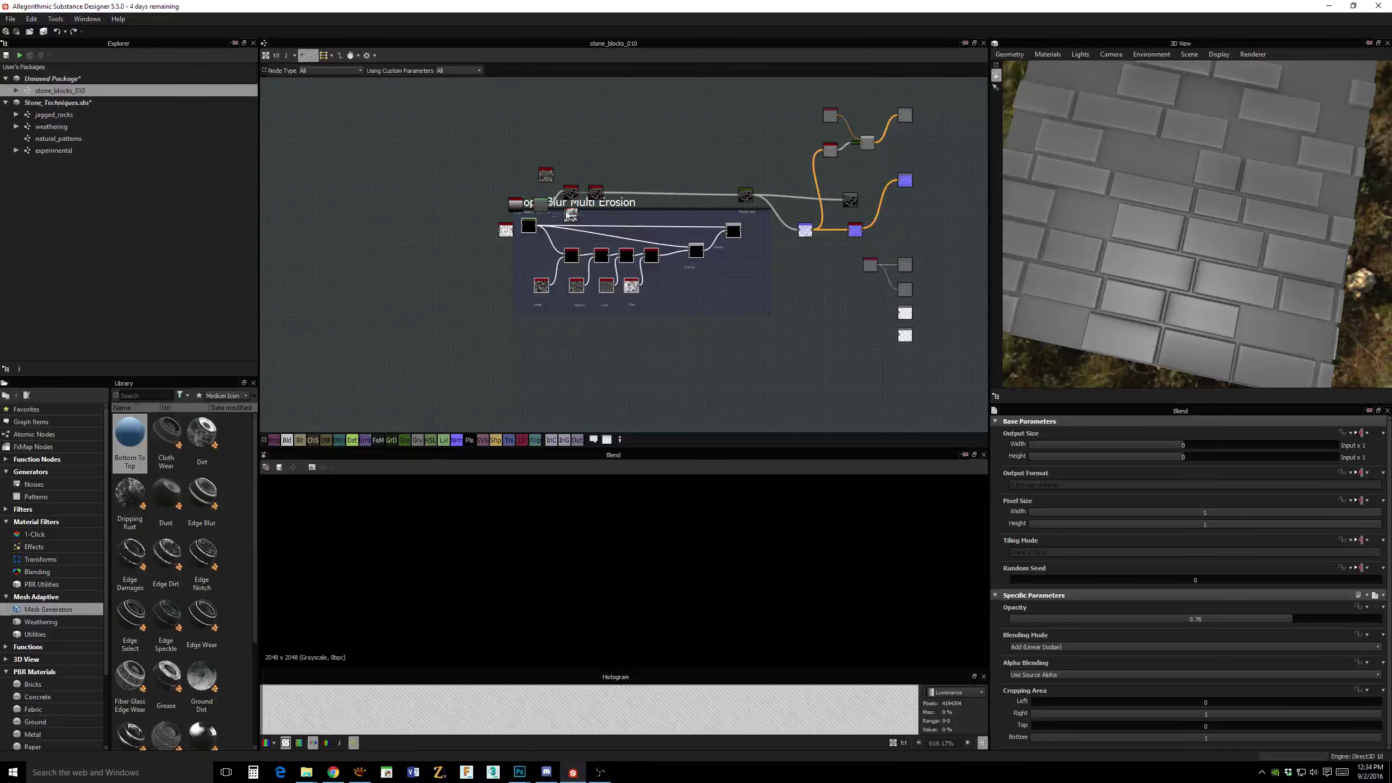
key("Delete")
Paste the Slope Blur Multi Erosion nodes into empty graph space and position the frame just beneath the main brick node chain.
middle_click_drag(718, 371, 699, 162)
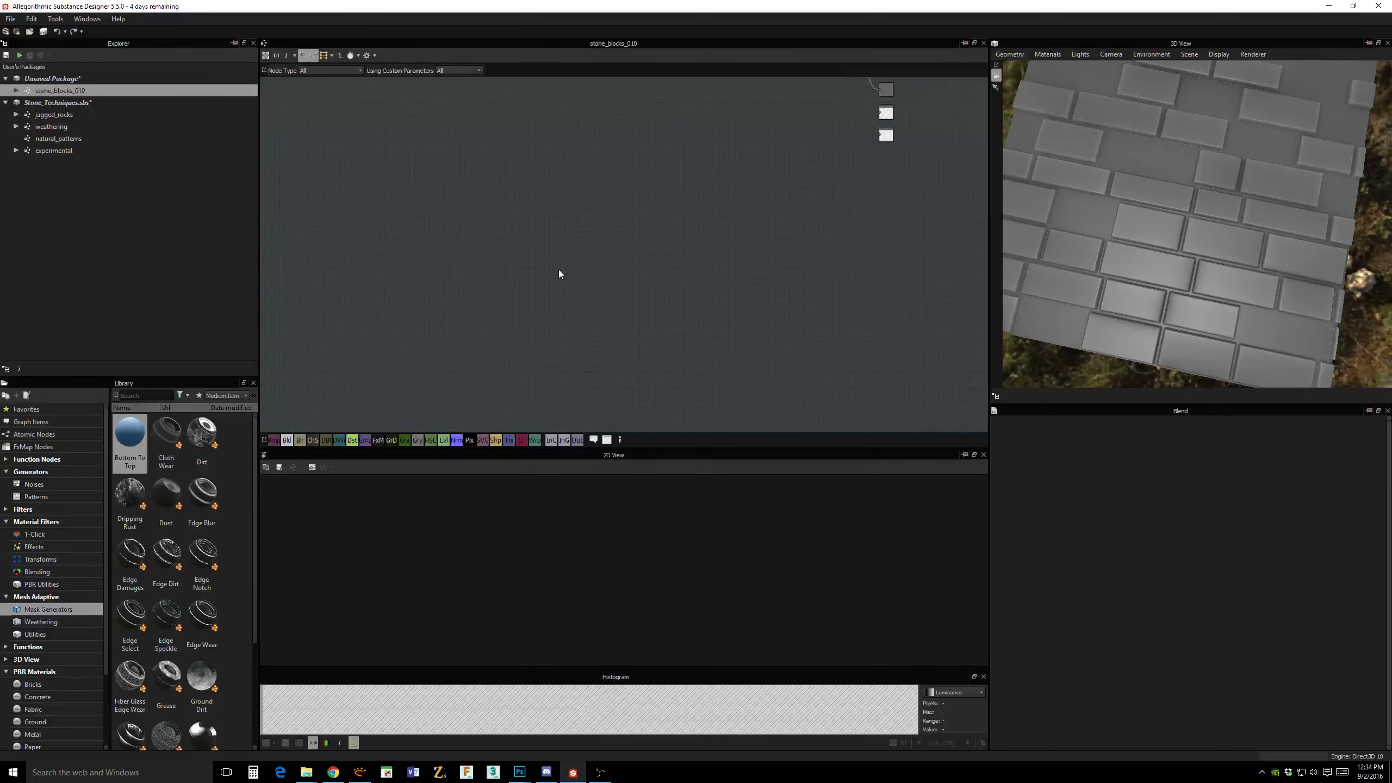
key("ctrl+v")
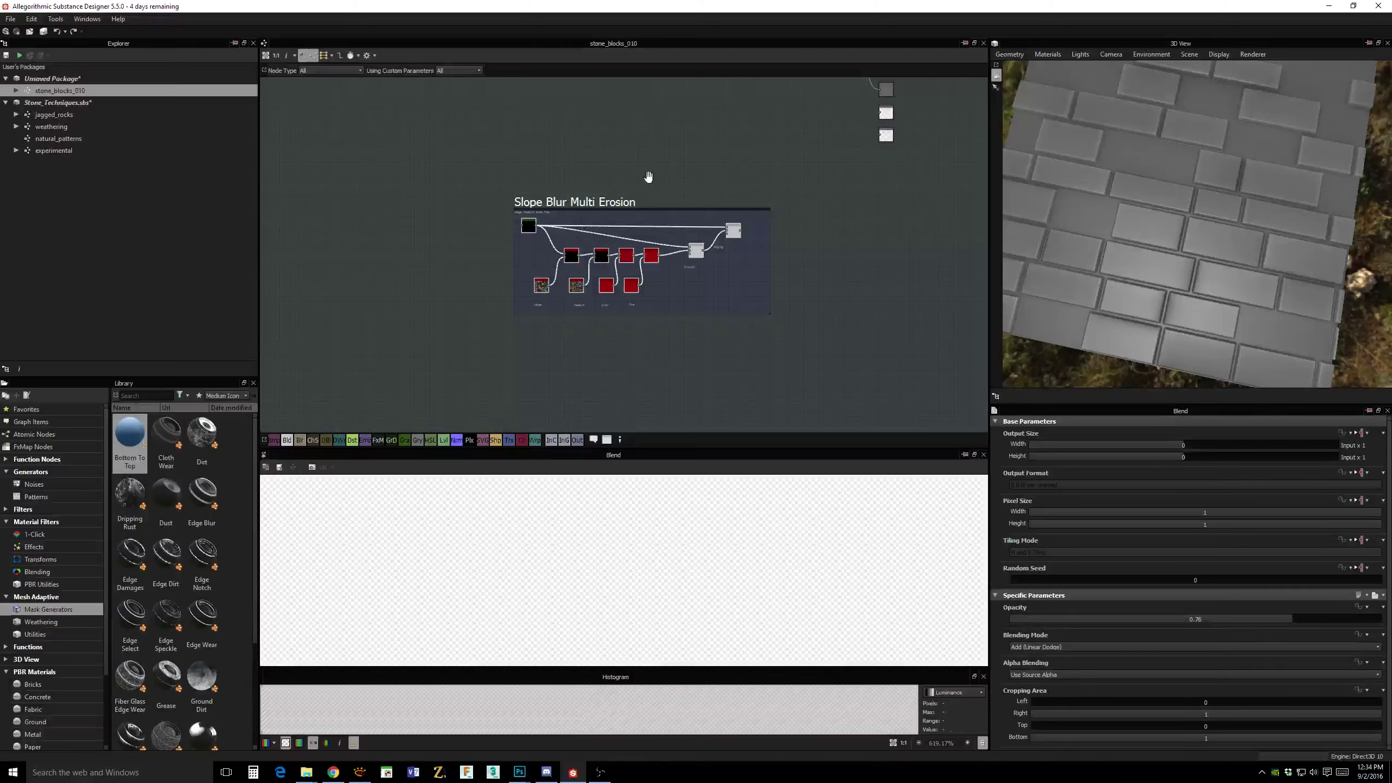
middle_click_drag(646, 178, 714, 306)
left_click_drag(714, 315, 712, 228)
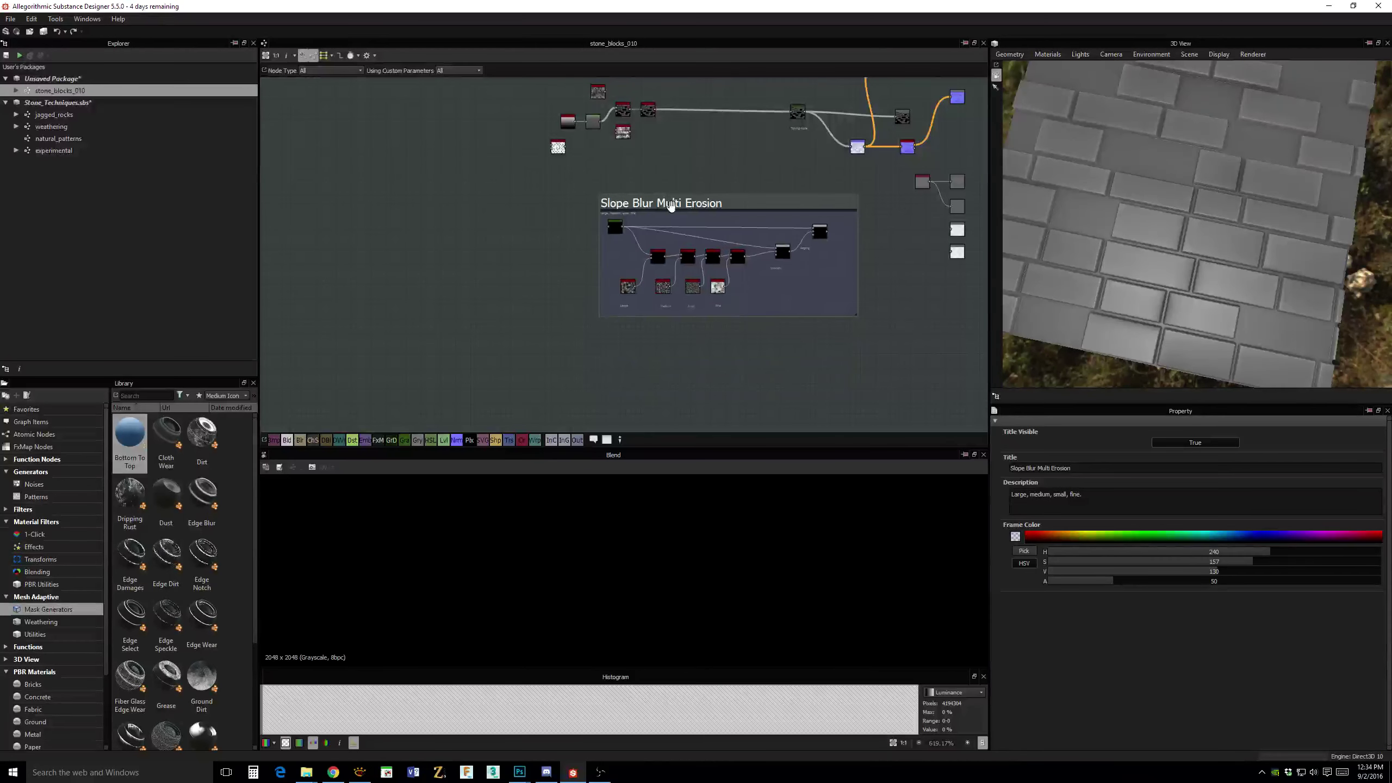
Route the Blur HQ Grayscale output through the Slope Blur Multi Erosion frame into the node feeding the height and normal outputs.
scroll(668, 235, "up", 2)
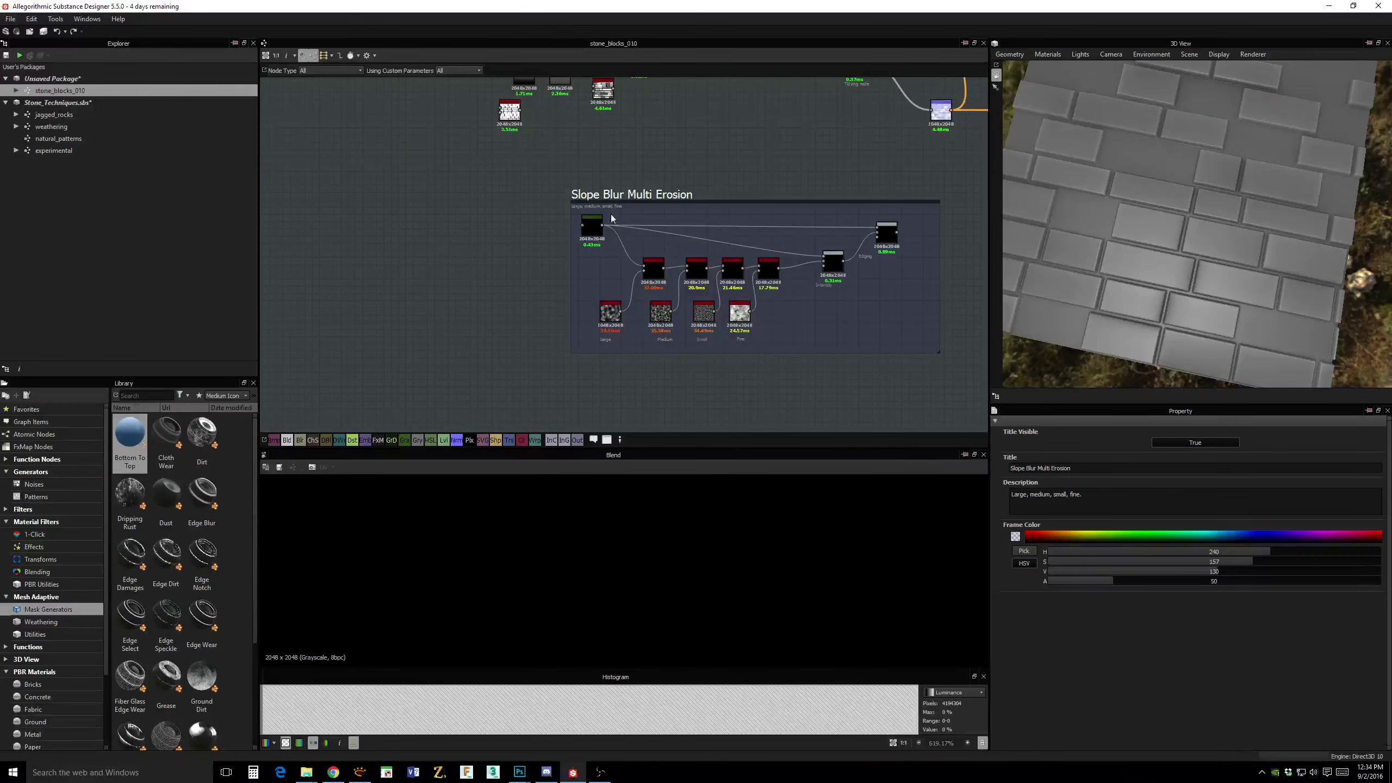
scroll(698, 325, "up", 2)
scroll(875, 362, "down", 1)
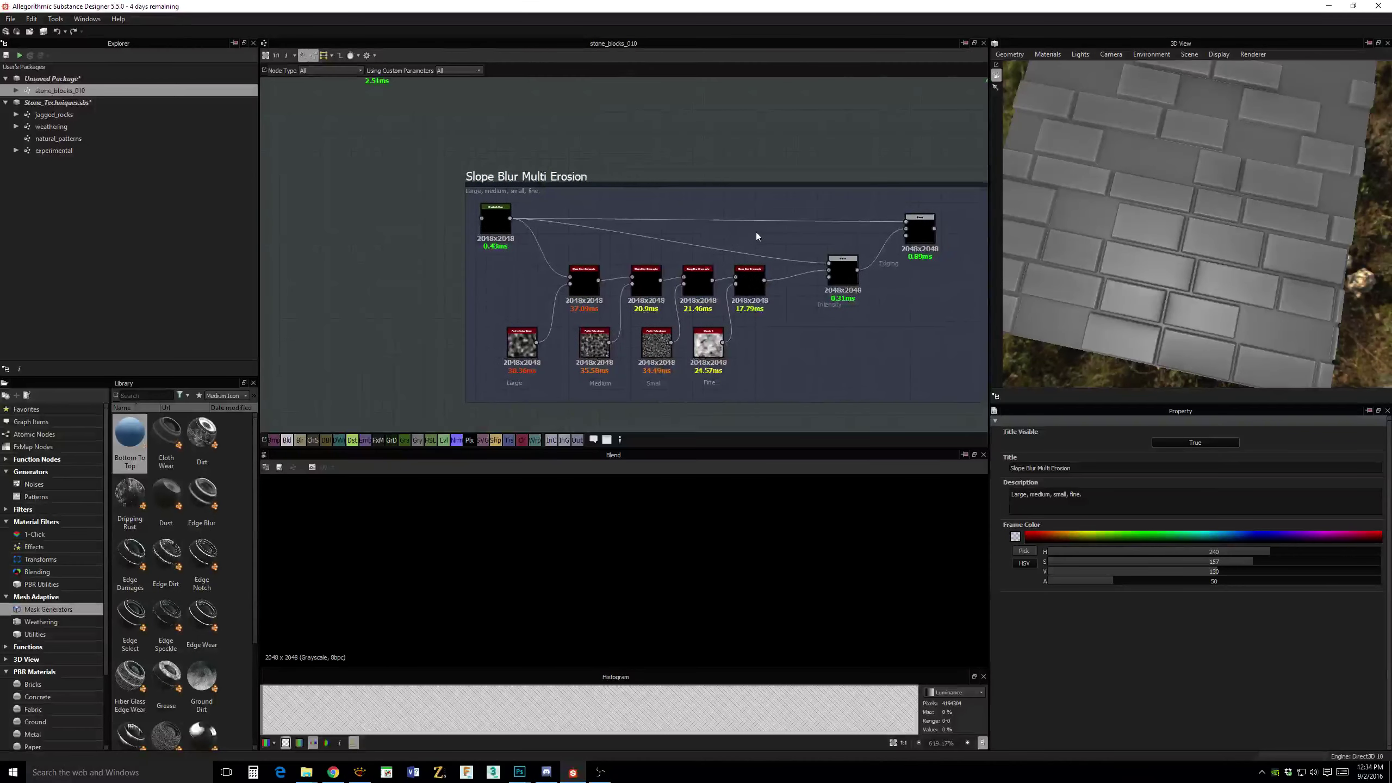
scroll(755, 237, "down", 2)
left_click_drag(654, 132, 597, 272)
middle_click_drag(883, 282, 821, 285)
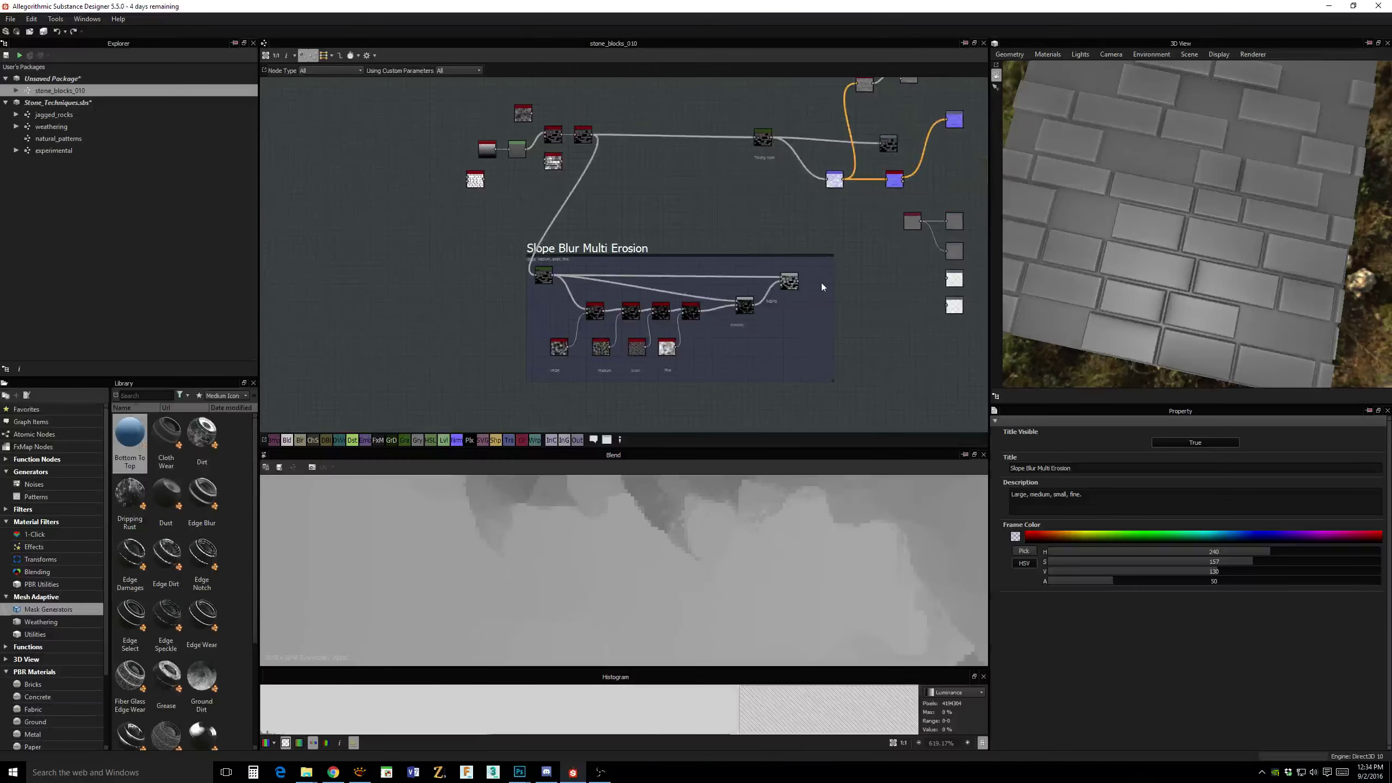
left_click_drag(798, 280, 754, 136)
scroll(1208, 259, "up", 3)
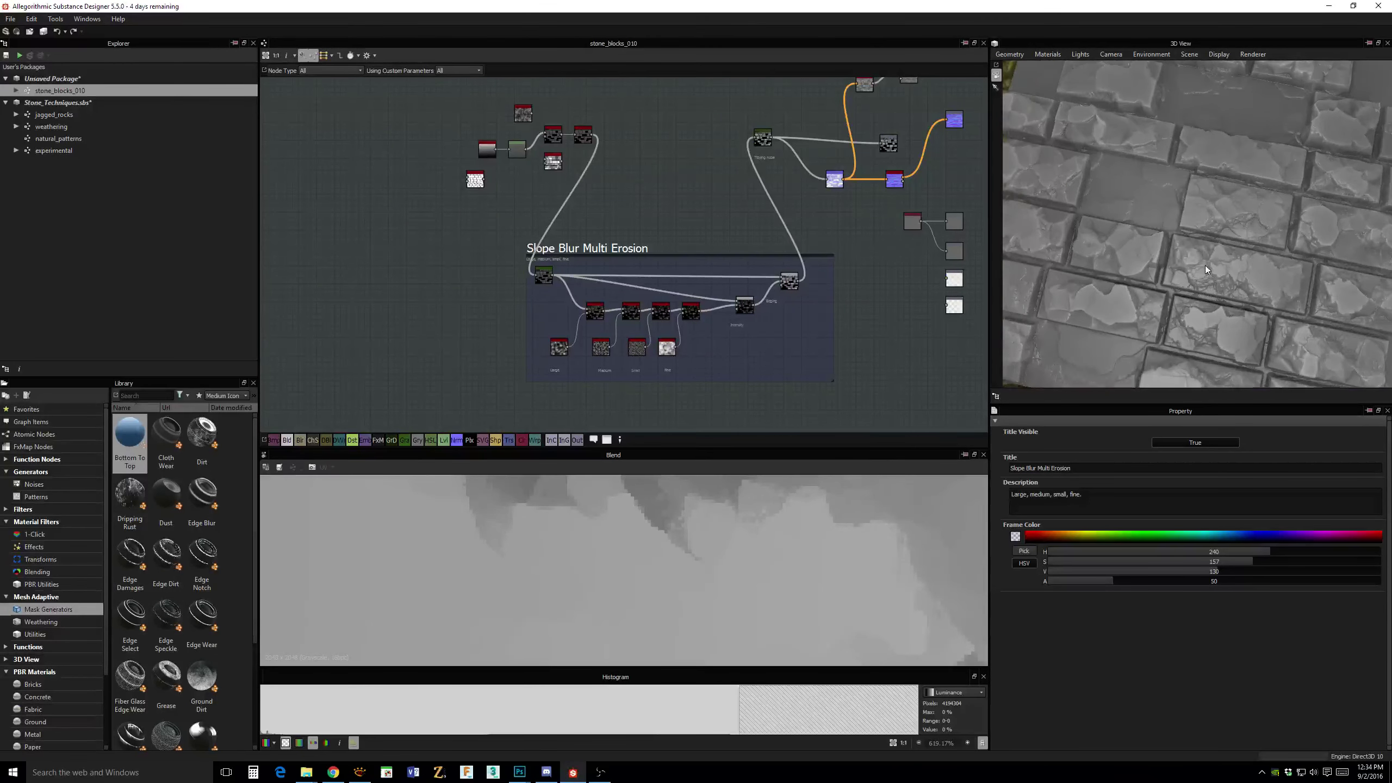
left_click_drag(1205, 265, 1157, 250)
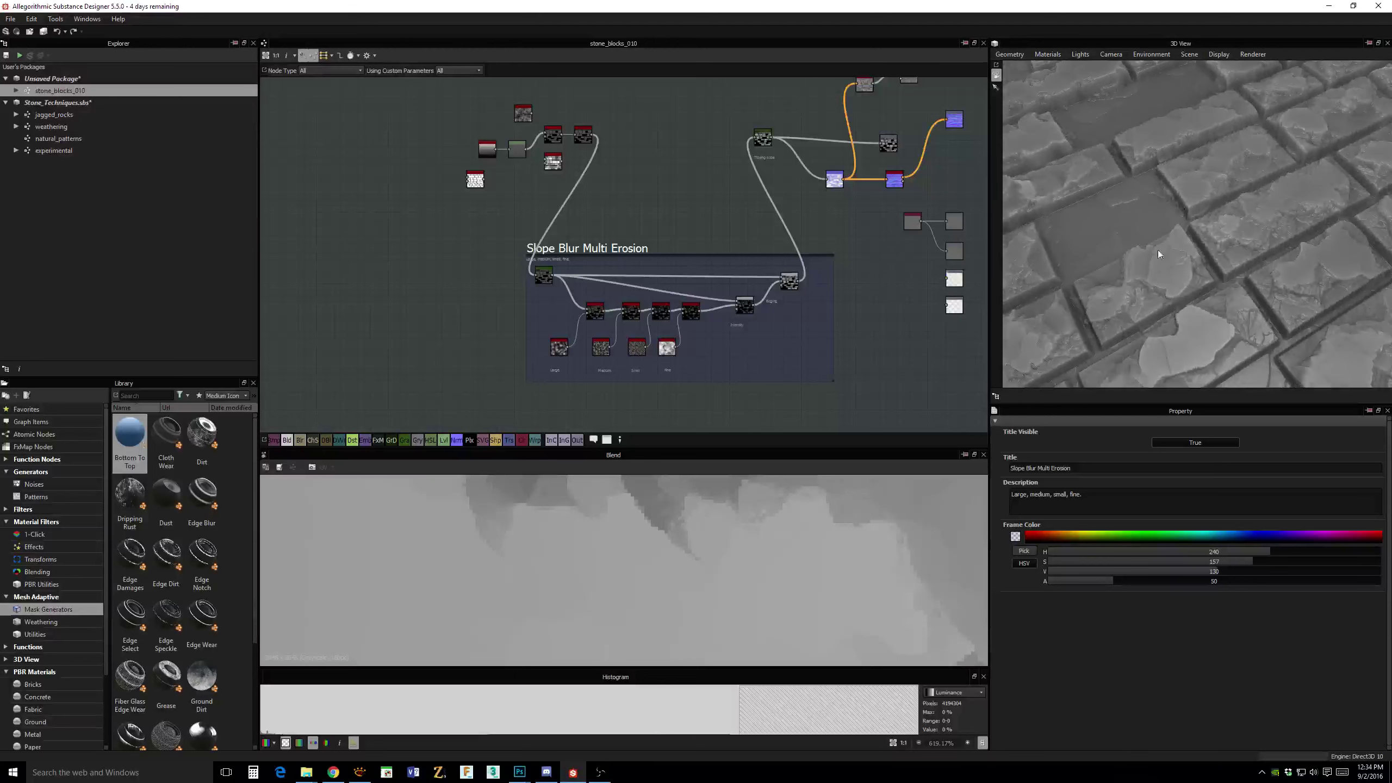
Set the Opacity of the erosion frame's final Edging Blend to 0.88.
left_click(789, 281)
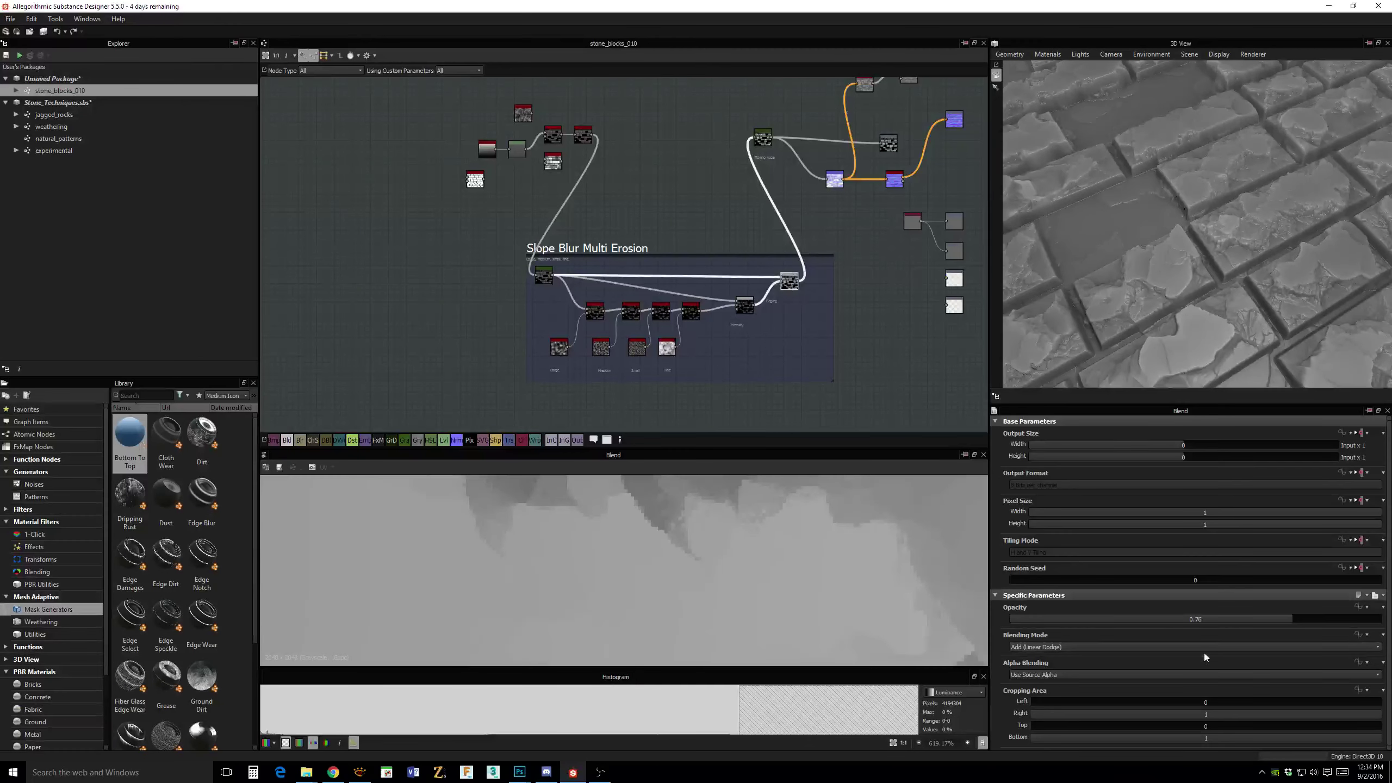
left_click_drag(1220, 627, 1155, 623)
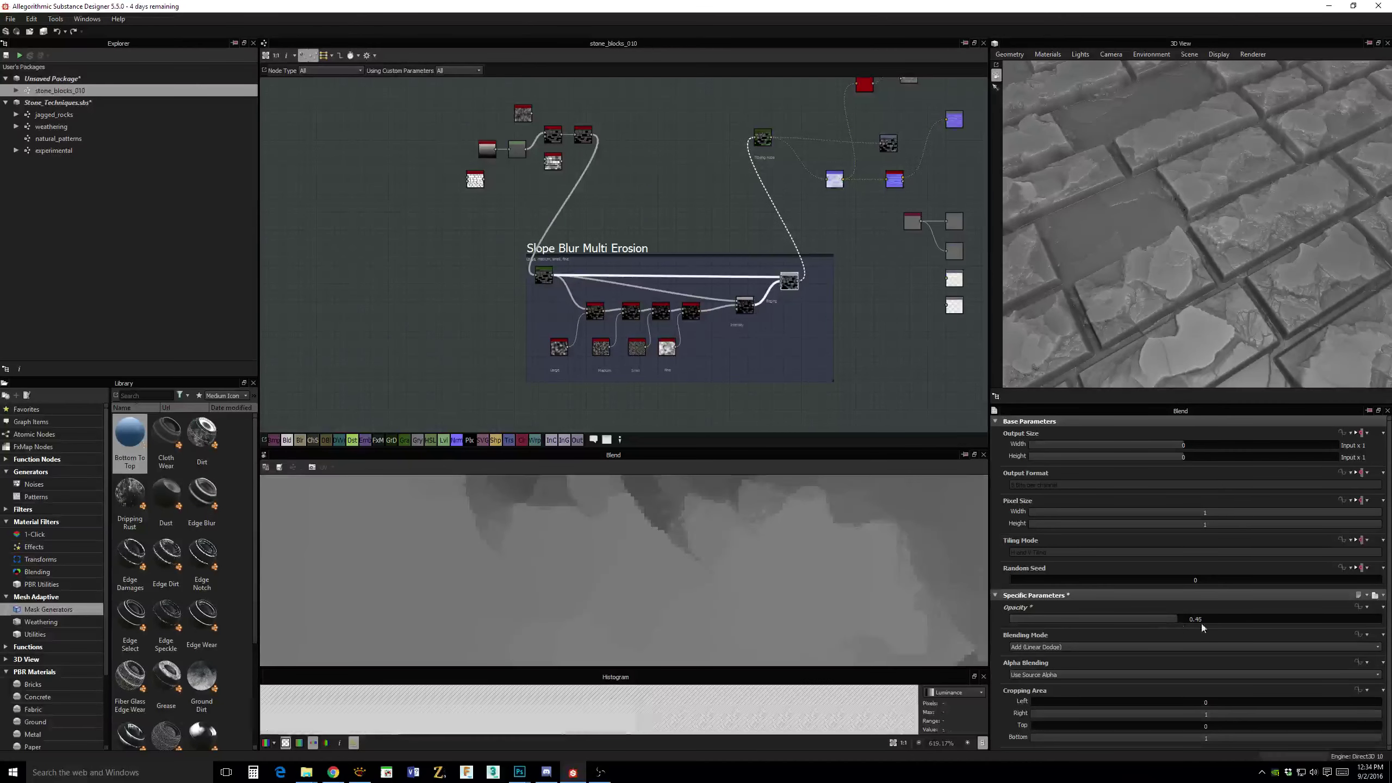
left_click_drag(1327, 624, 1337, 625)
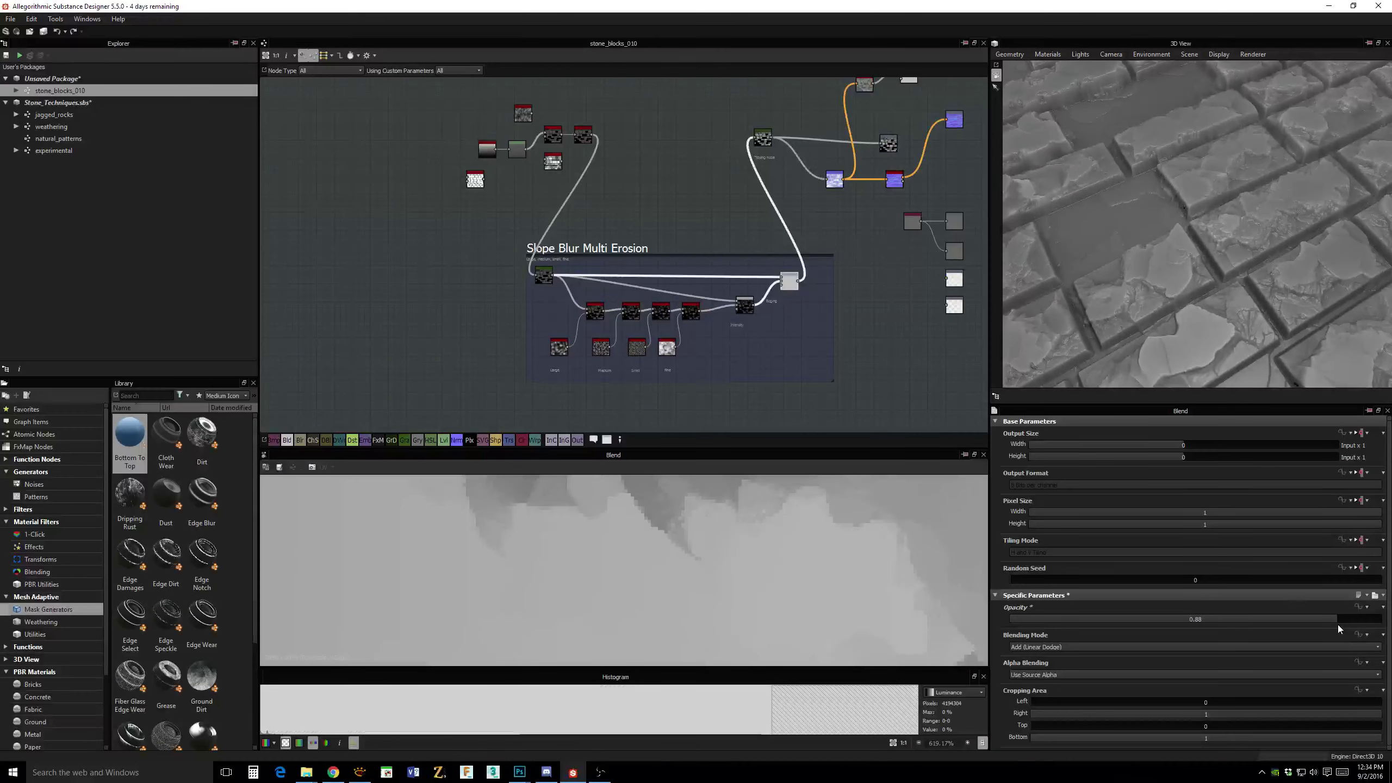
Set the Slope Blur Grayscale Intensity to 1.73 for the Large erosion and 0.54 for the Medium erosion.
scroll(767, 314, "up", 5)
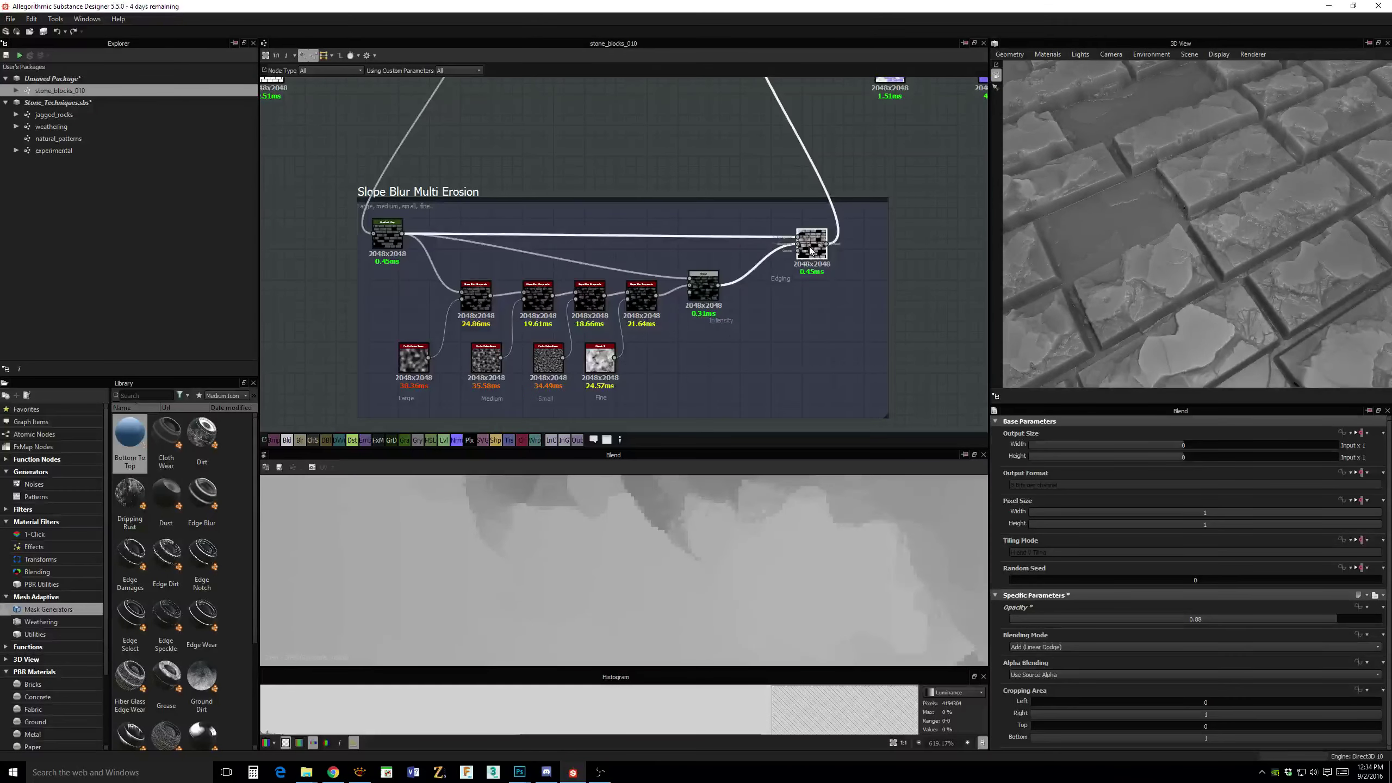
scroll(810, 251, "up", 3)
middle_click_drag(787, 286, 868, 238)
left_click(490, 229)
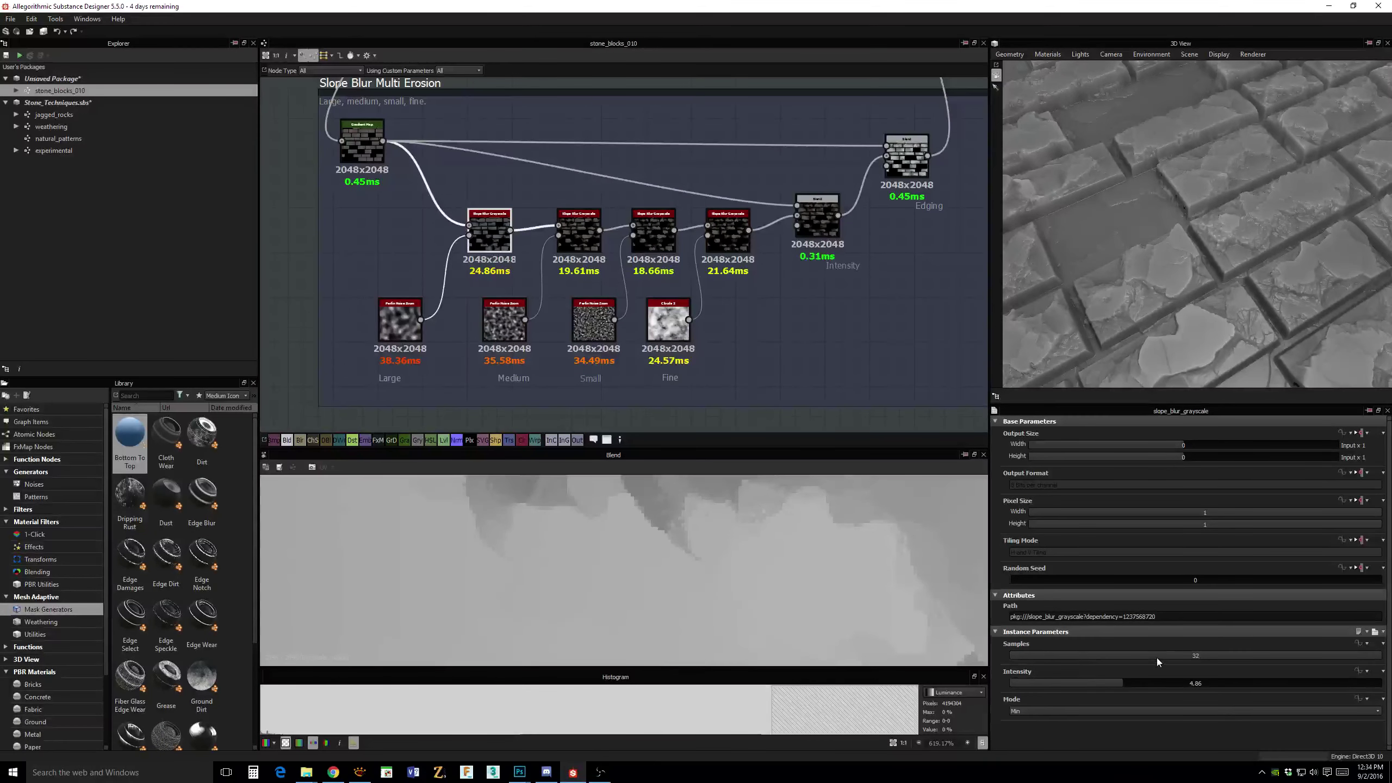
left_click_drag(1094, 683, 1047, 684)
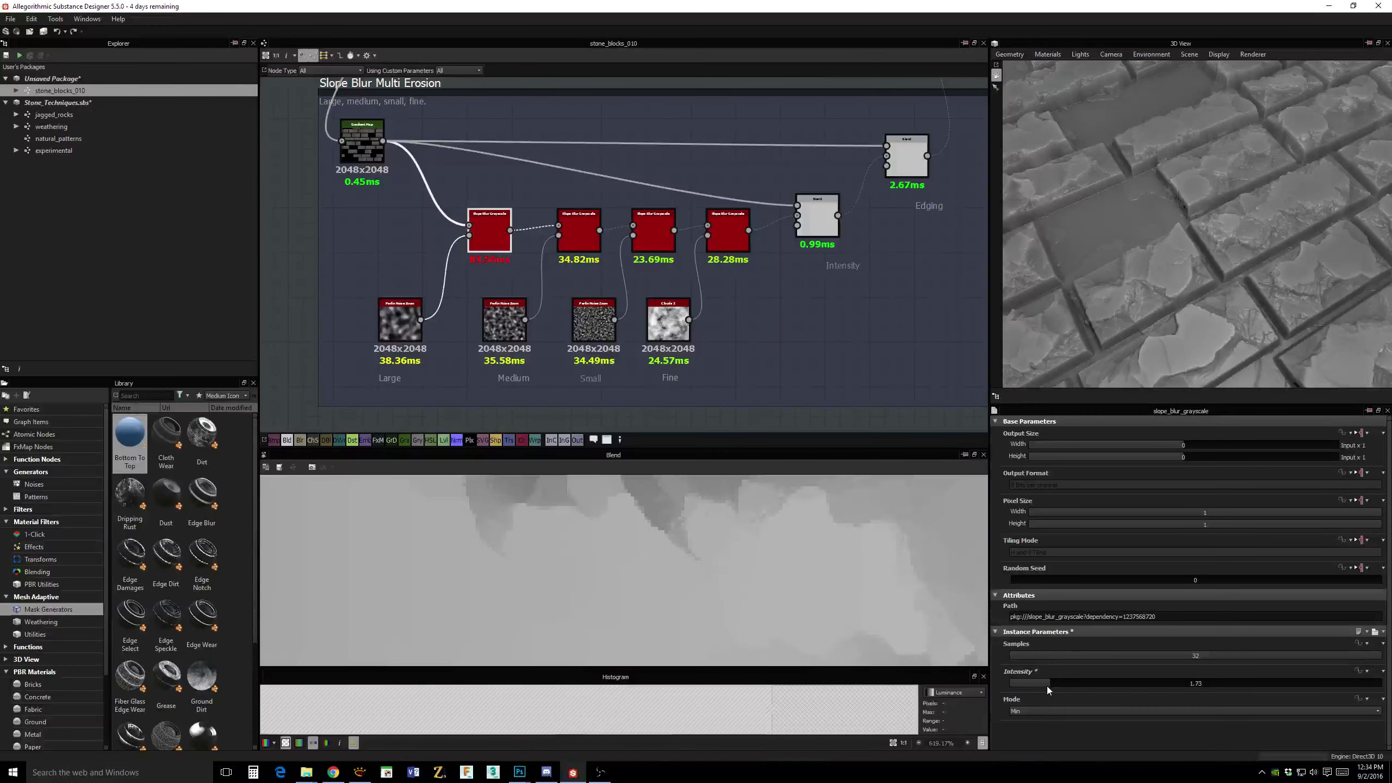
double_click(579, 238)
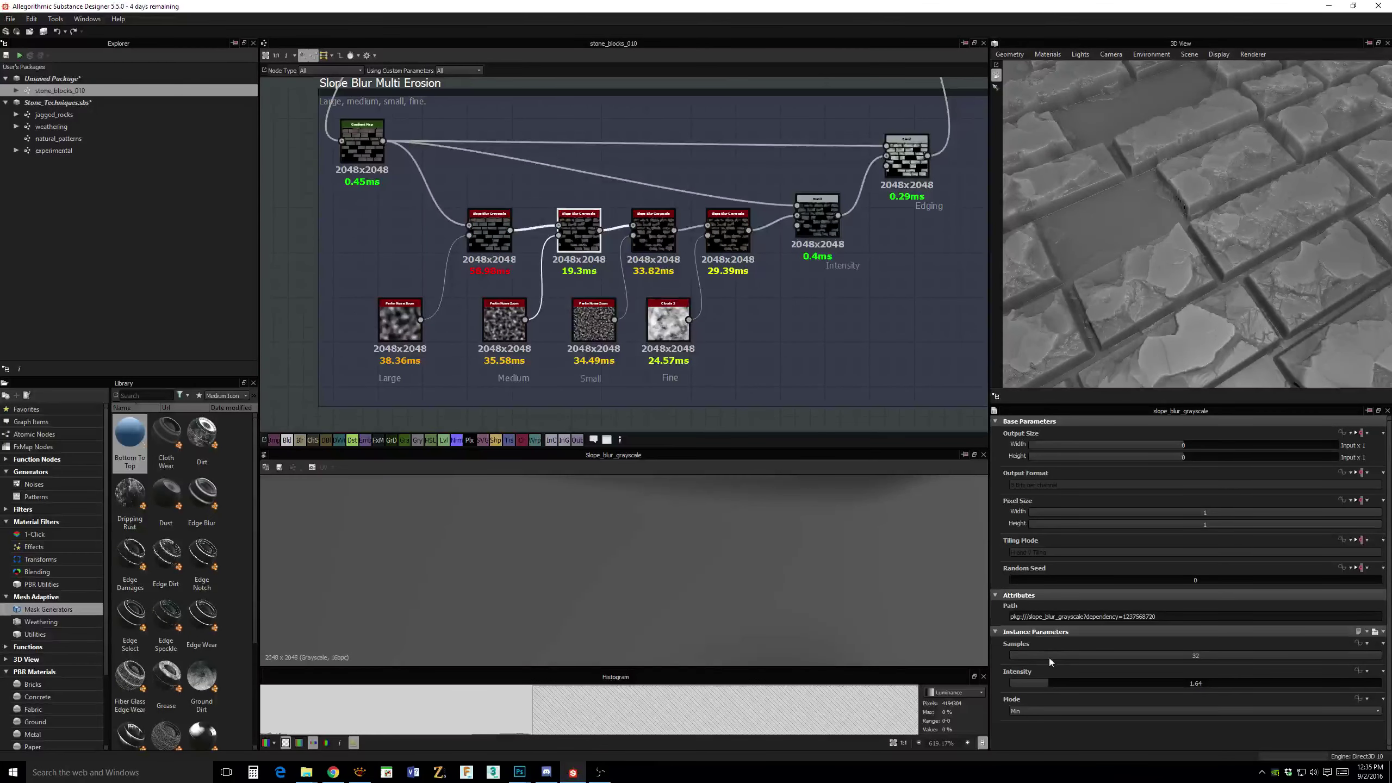
left_click_drag(1037, 686, 1023, 684)
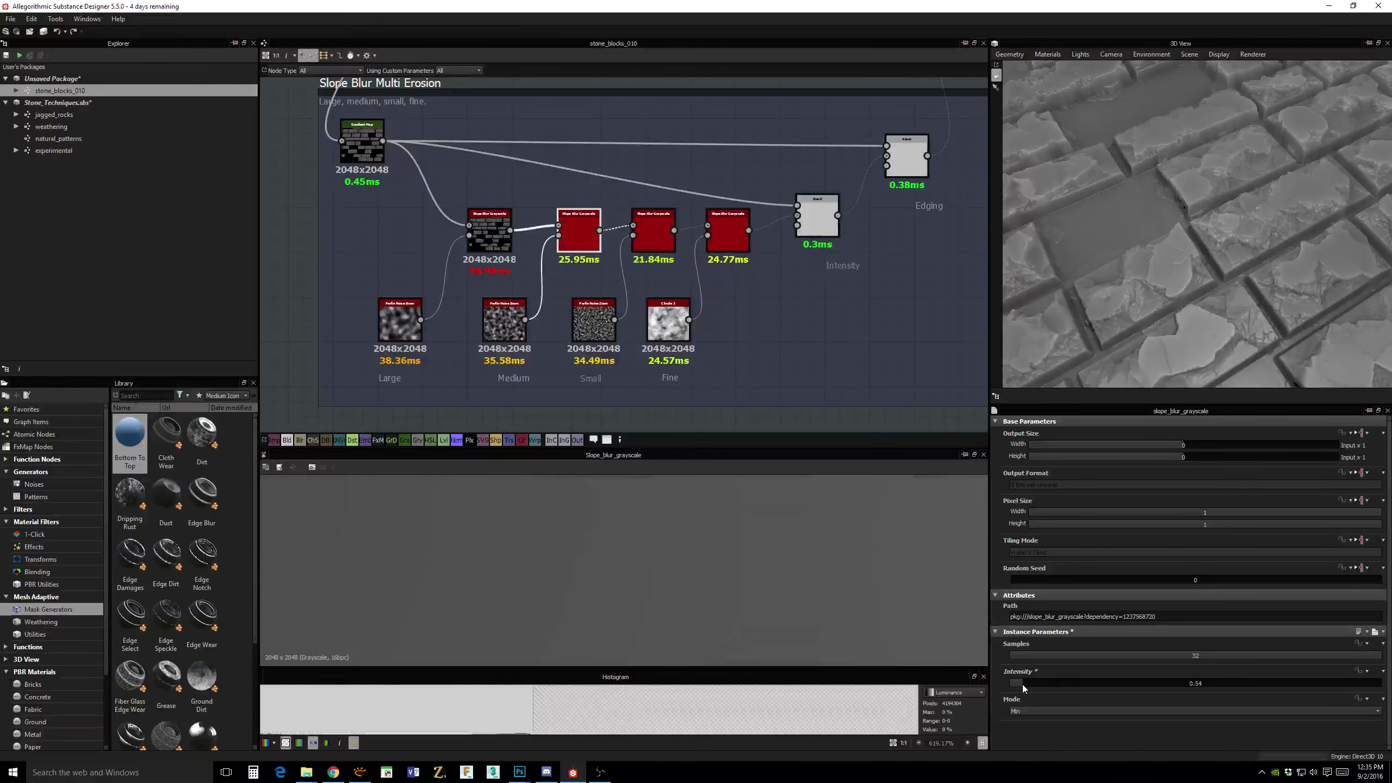
Set the Opacity of the Intensity Blend to 0.87 and of the Edging Blend to 0.96.
double_click(811, 222)
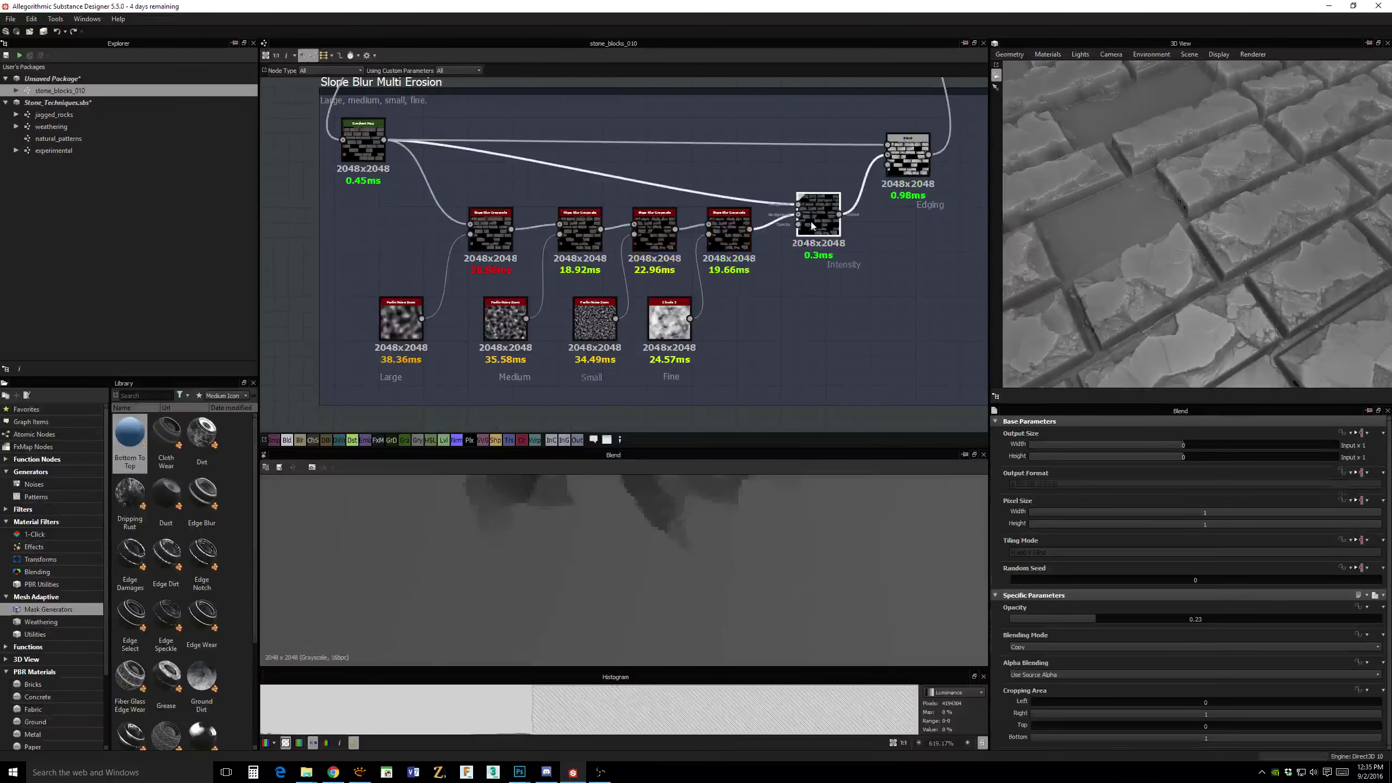
left_click_drag(1083, 619, 1332, 621)
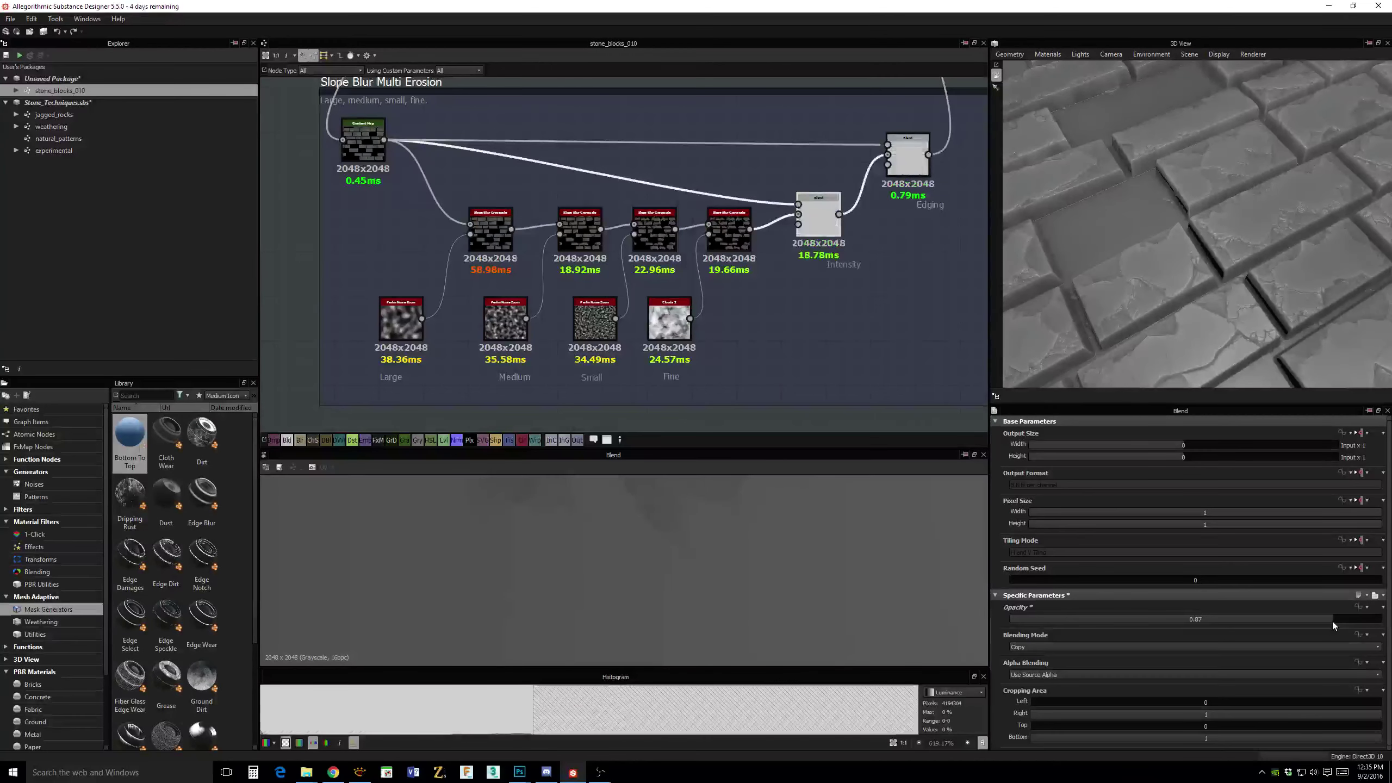
middle_click_drag(869, 262, 876, 278)
left_click(922, 194)
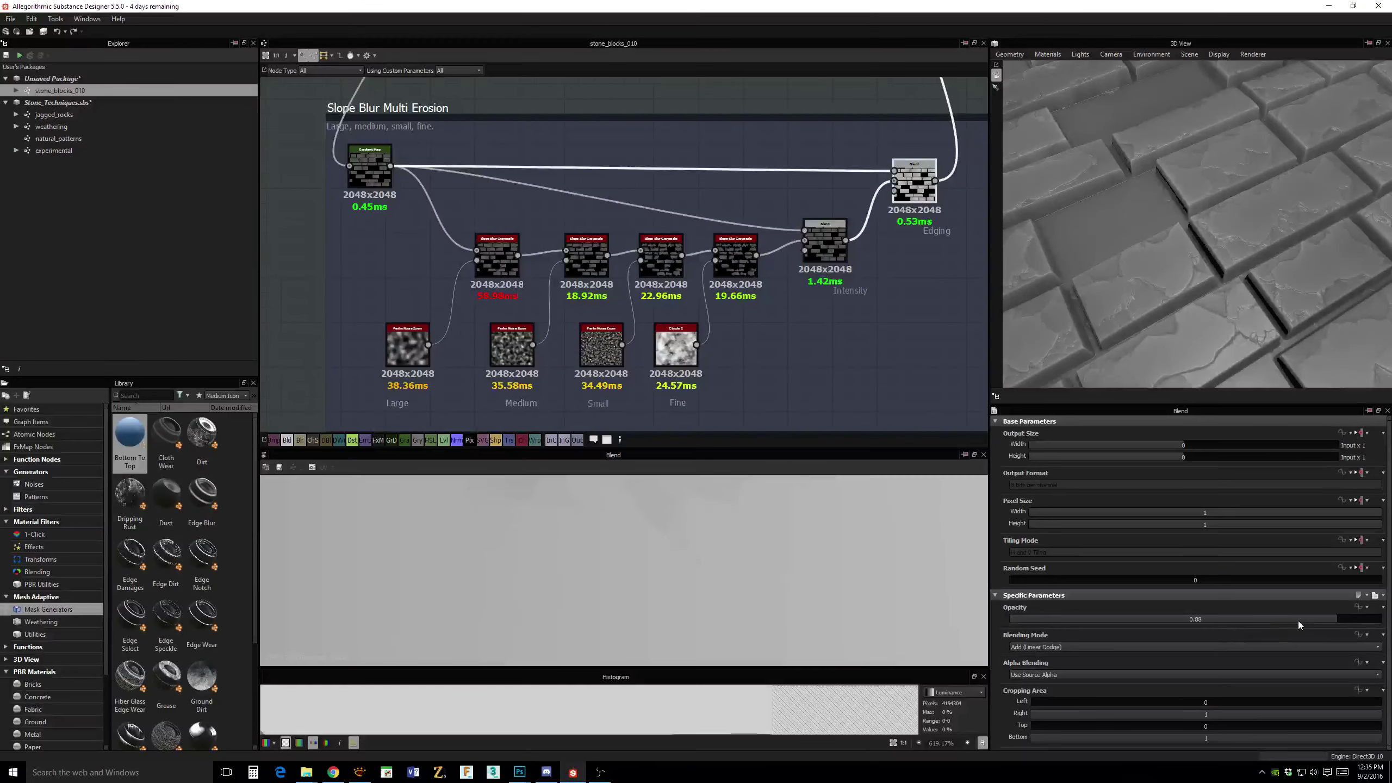
left_click_drag(1299, 620, 1368, 623)
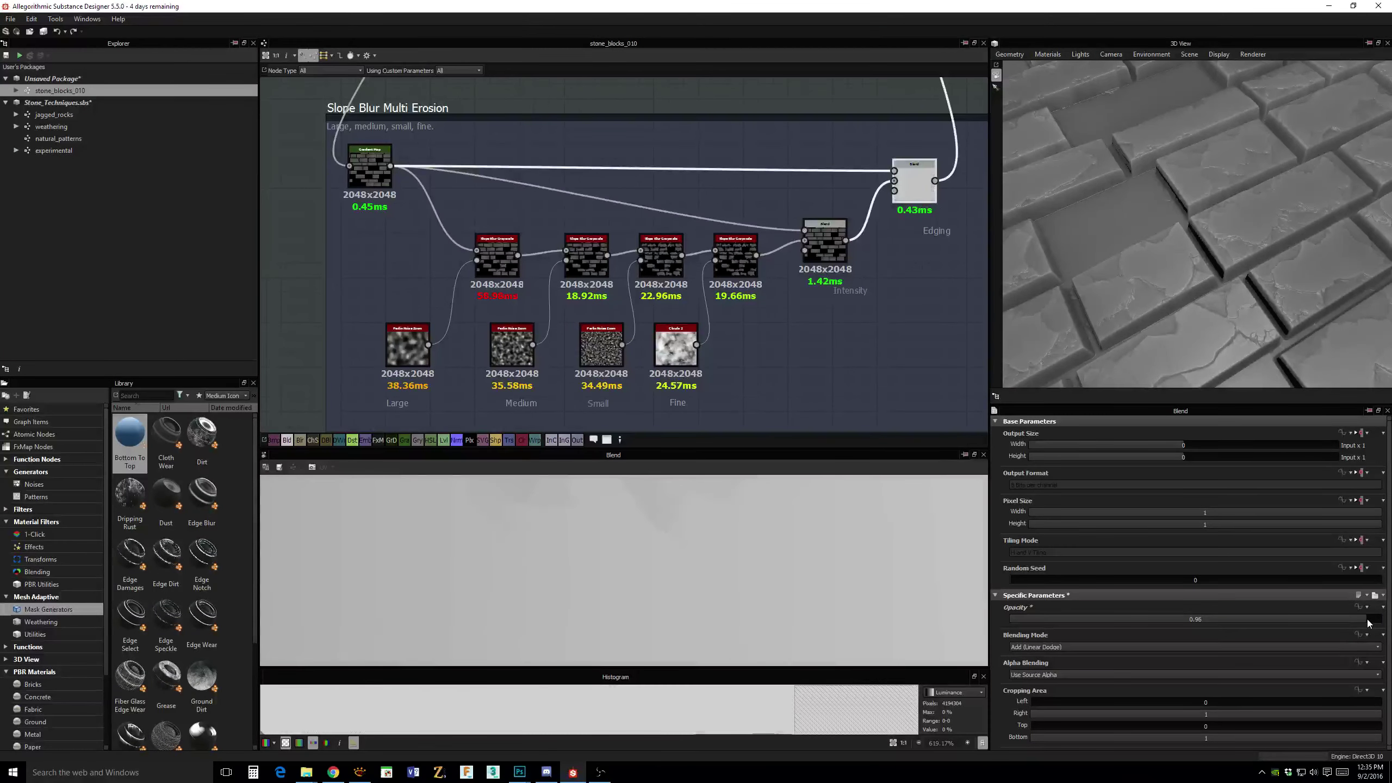
Move the Intensity Blend node slightly up within the frame and inspect the eroded bricks in the 3D view.
left_click_drag(834, 251, 834, 236)
middle_click_drag(863, 270, 865, 292)
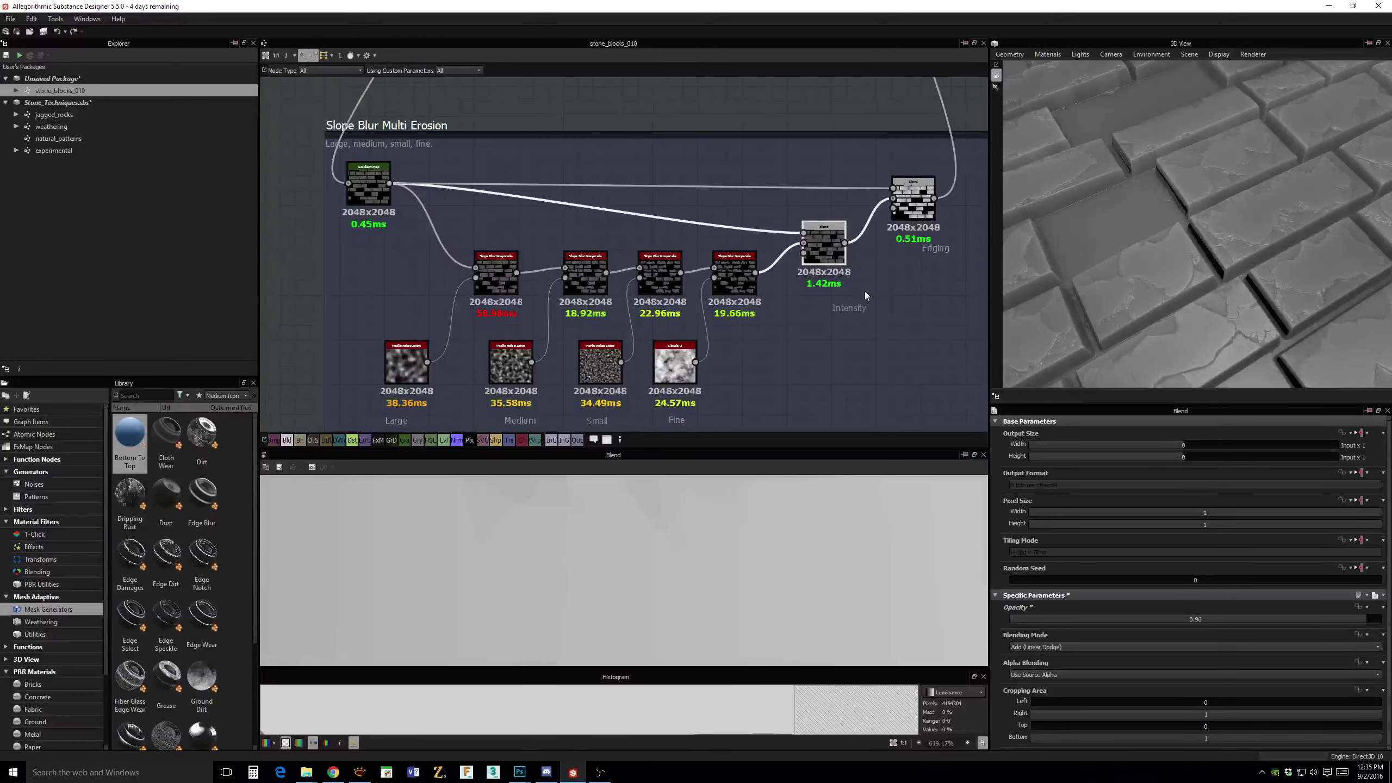
left_click(420, 145)
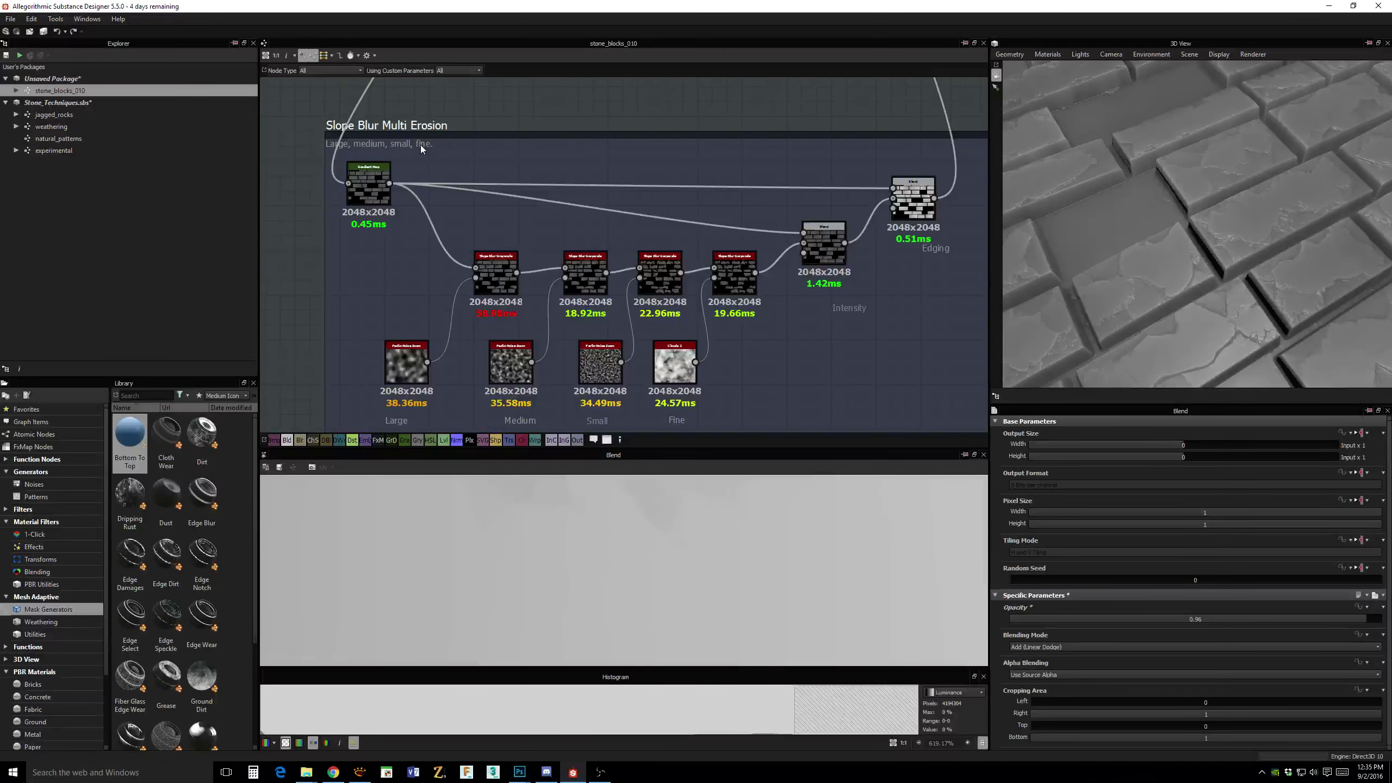
left_click_drag(1180, 334, 1179, 298)
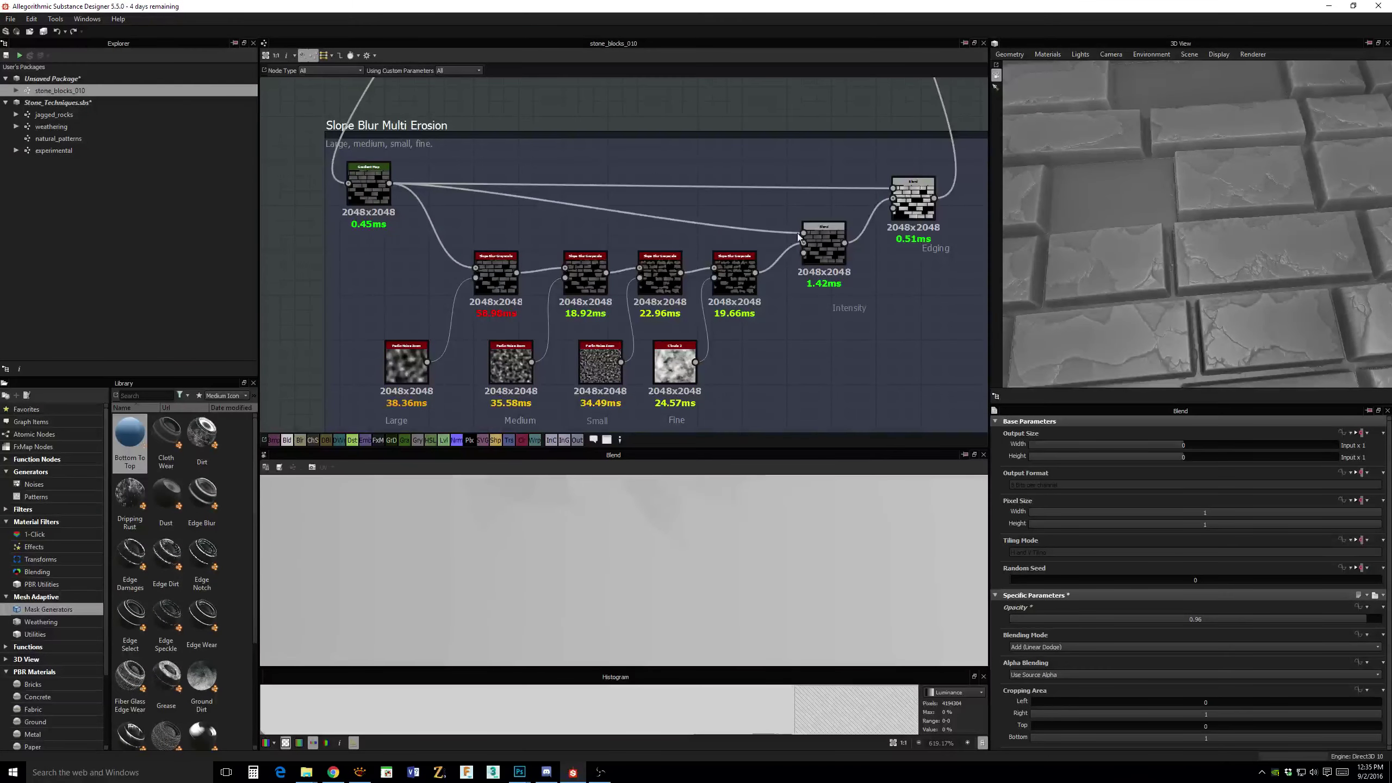
Move the Small noise slightly left and set the Intensity of the Fine erosion's Slope Blur Grayscale to 0.33.
scroll(724, 211, "down", 5)
scroll(757, 285, "up", 3)
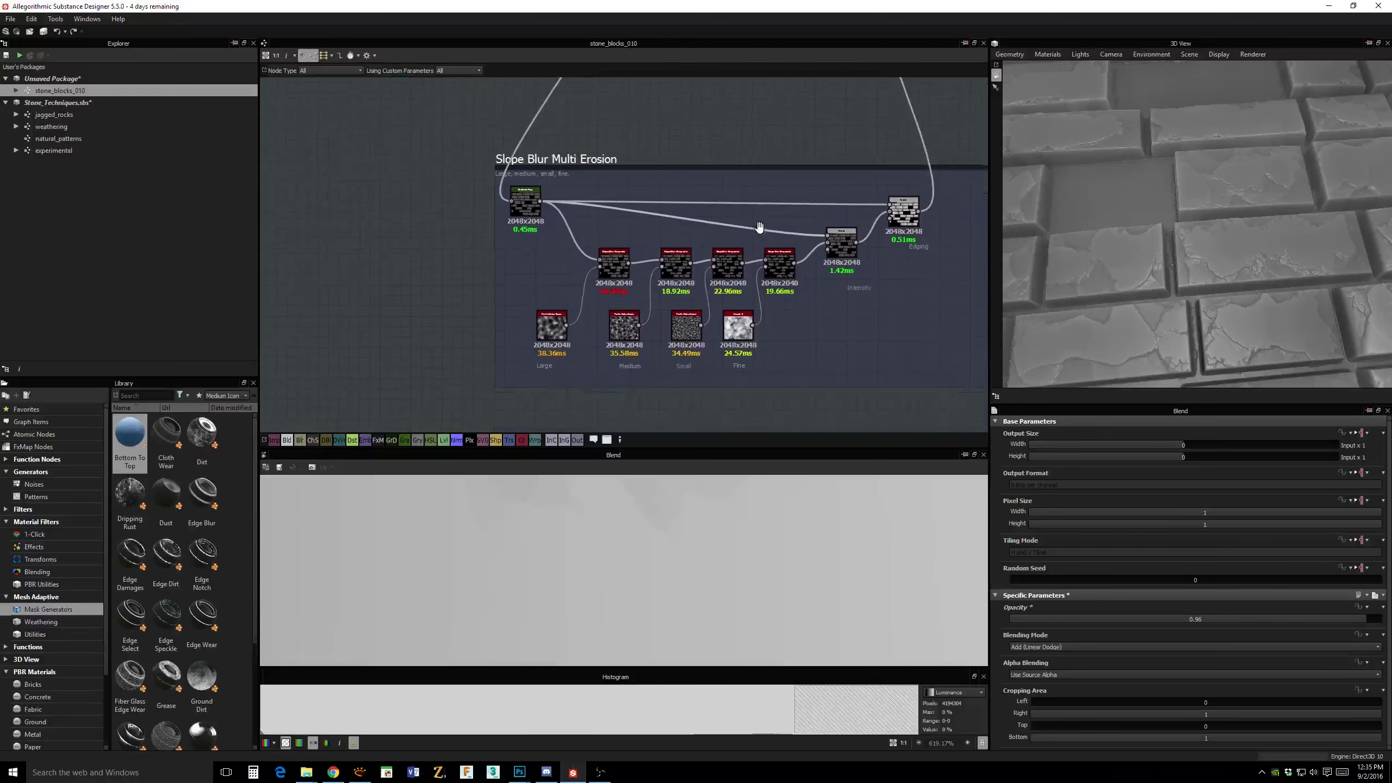
scroll(759, 226, "up", 3)
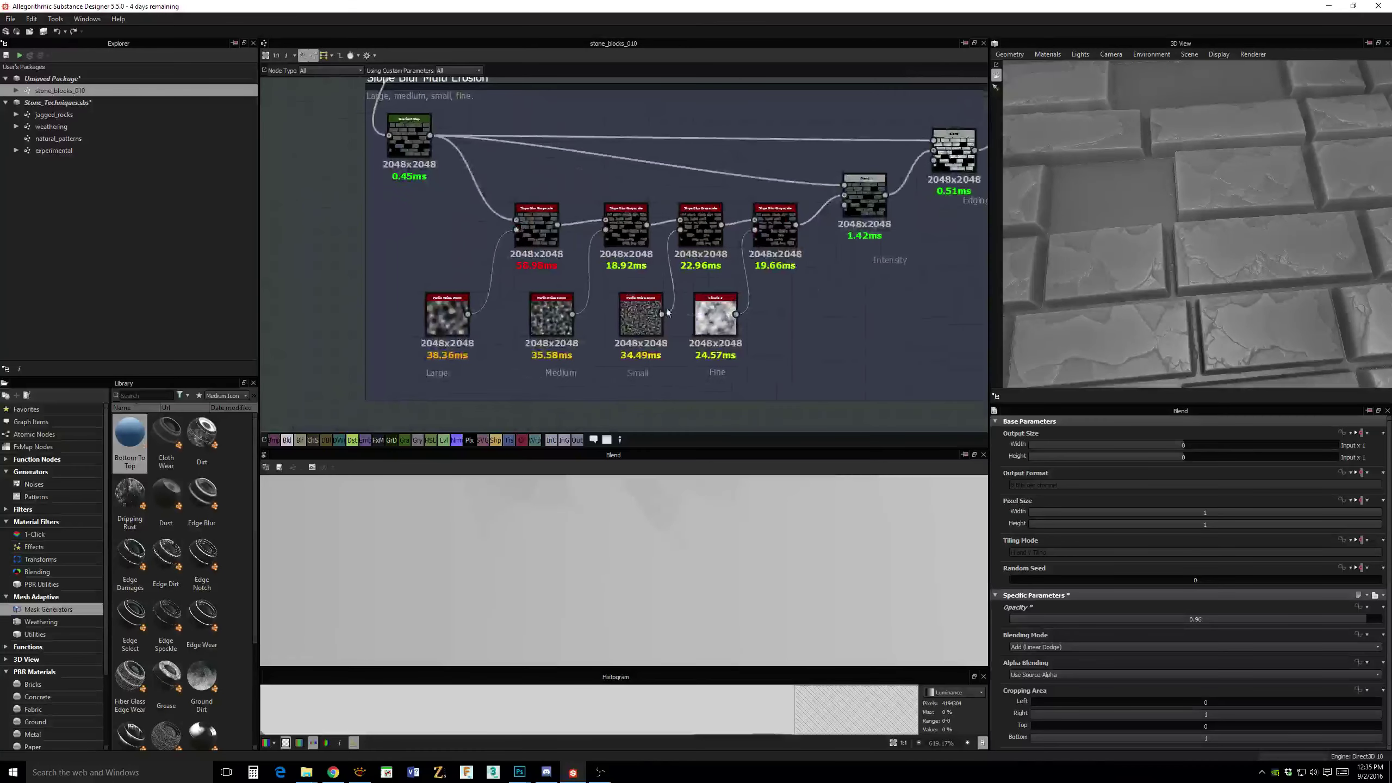
left_click_drag(660, 317, 646, 317)
left_click(784, 245)
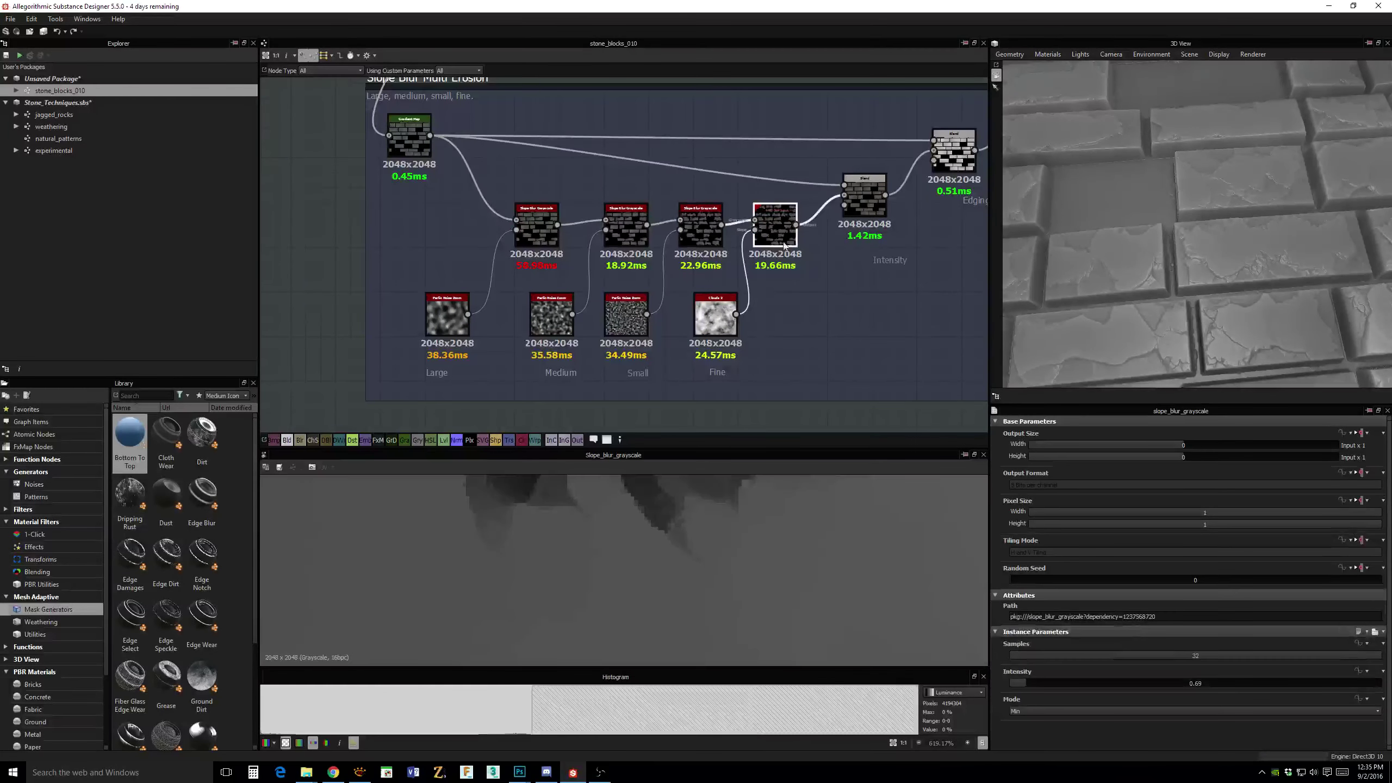
left_click_drag(1035, 682, 1018, 682)
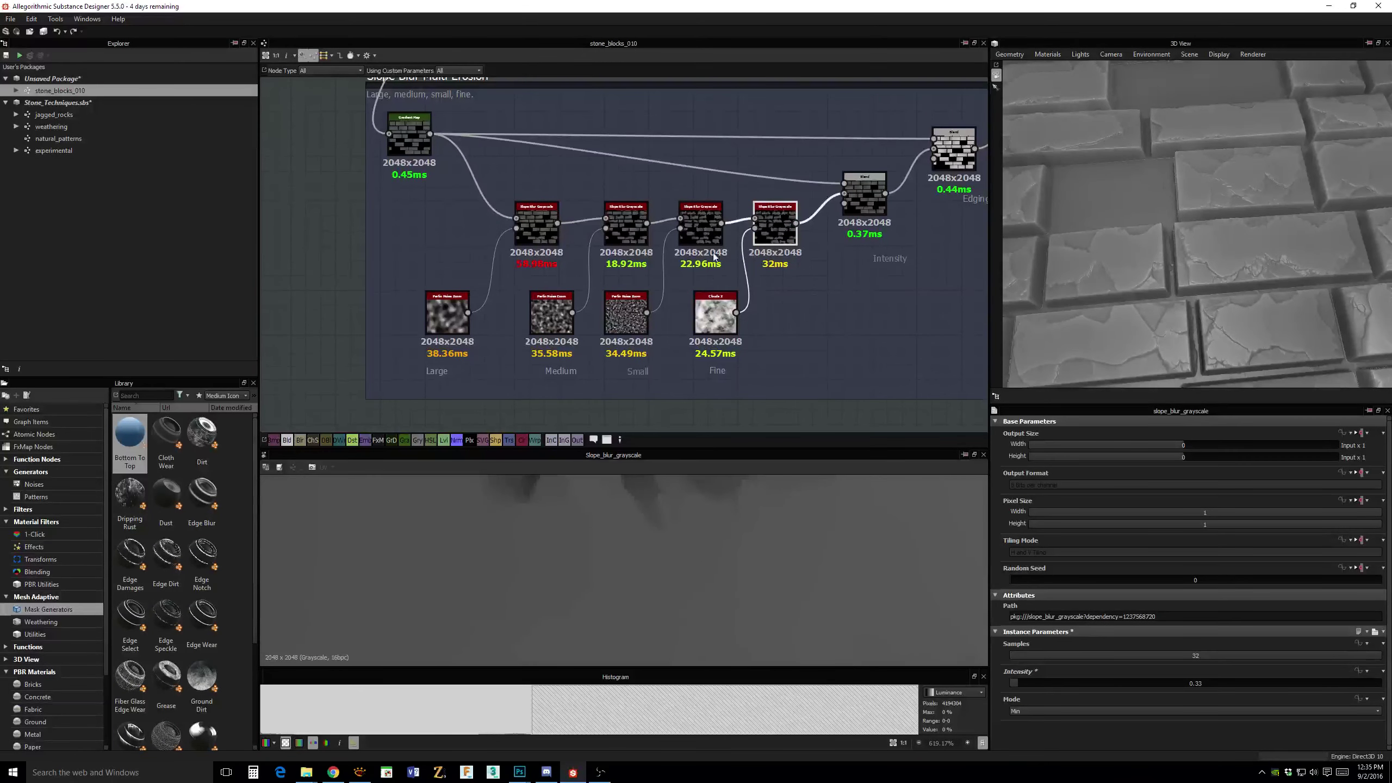
Raise the Distance of the Small Perlin Noise Zoom to about 33, checking its effect on the third Slope Blur Grayscale.
left_click(700, 226)
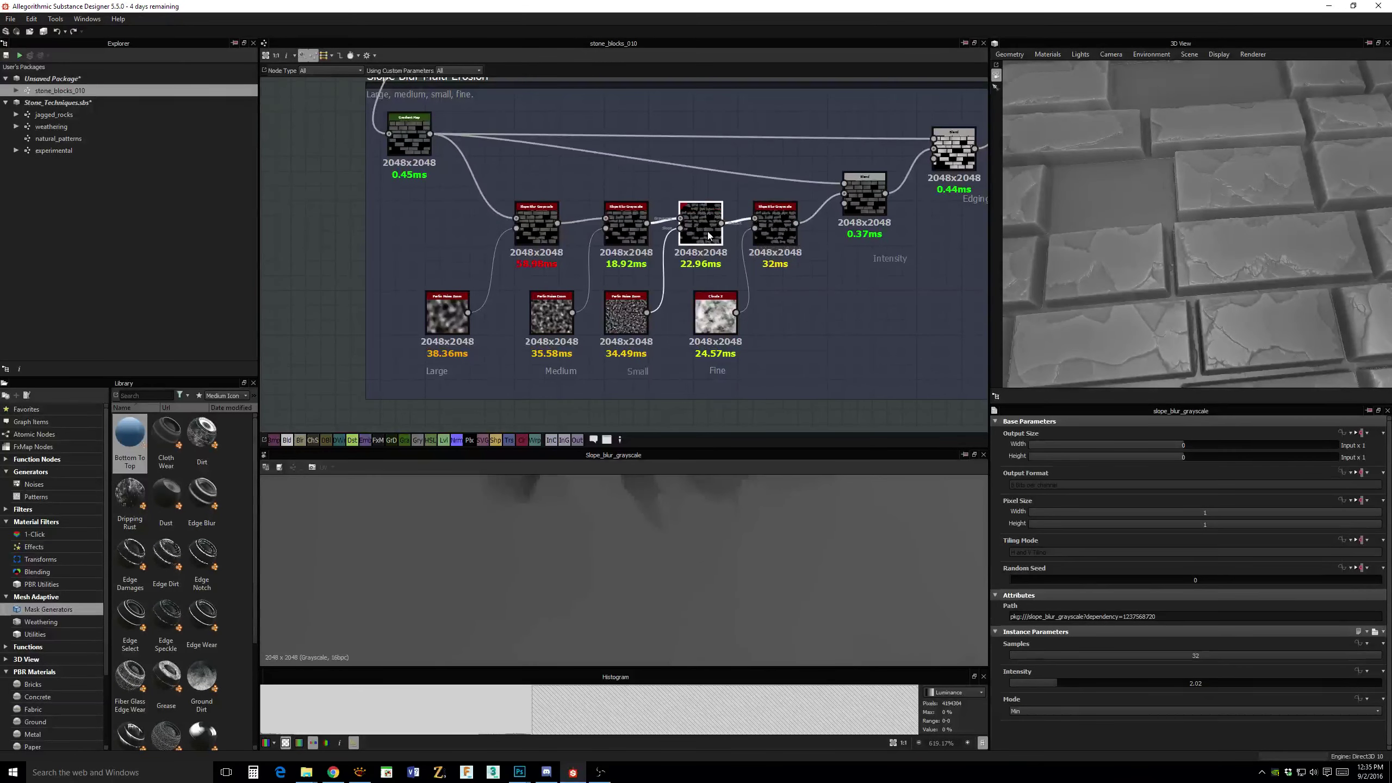
left_click(627, 312)
mouse_move(1185, 657)
left_mouse_down()
mouse_move(1146, 658)
mouse_move(1181, 657)
left_mouse_up()
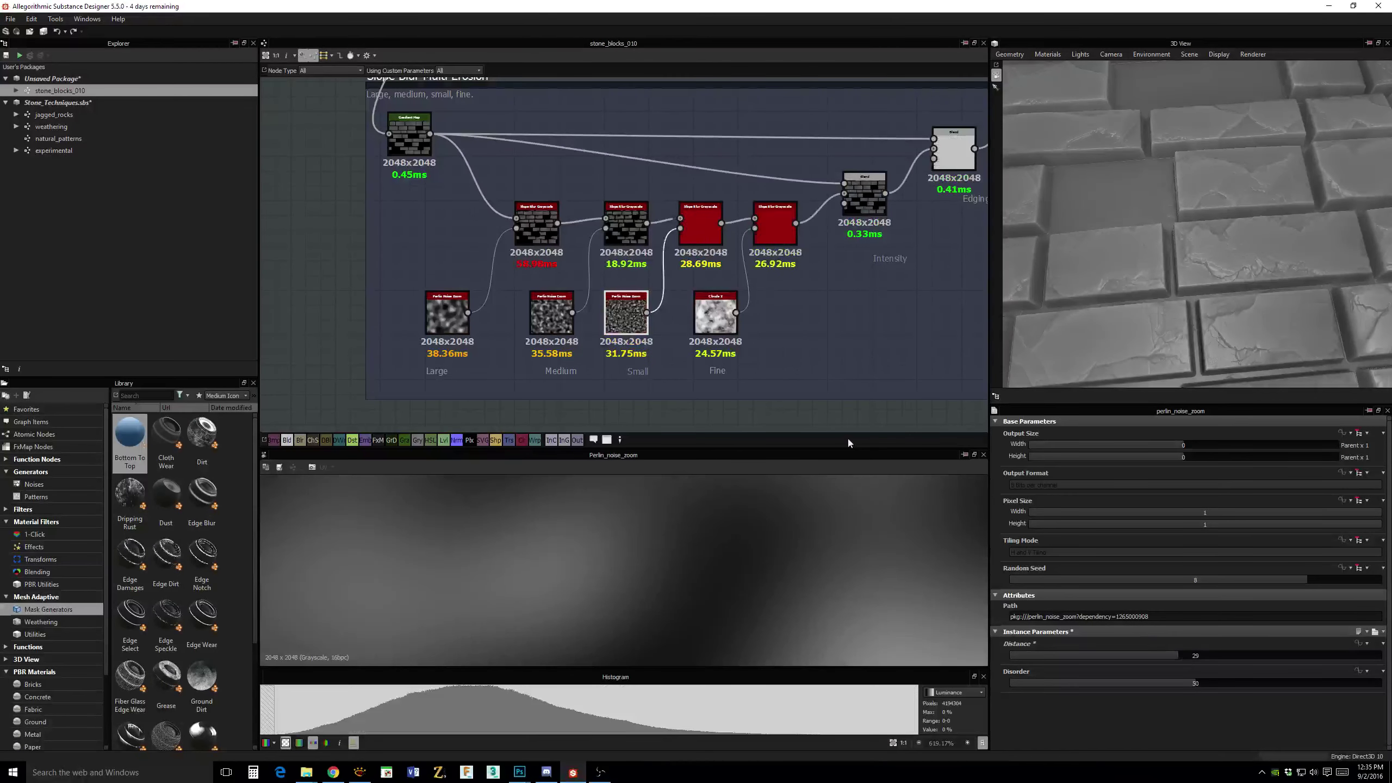
left_click(694, 224)
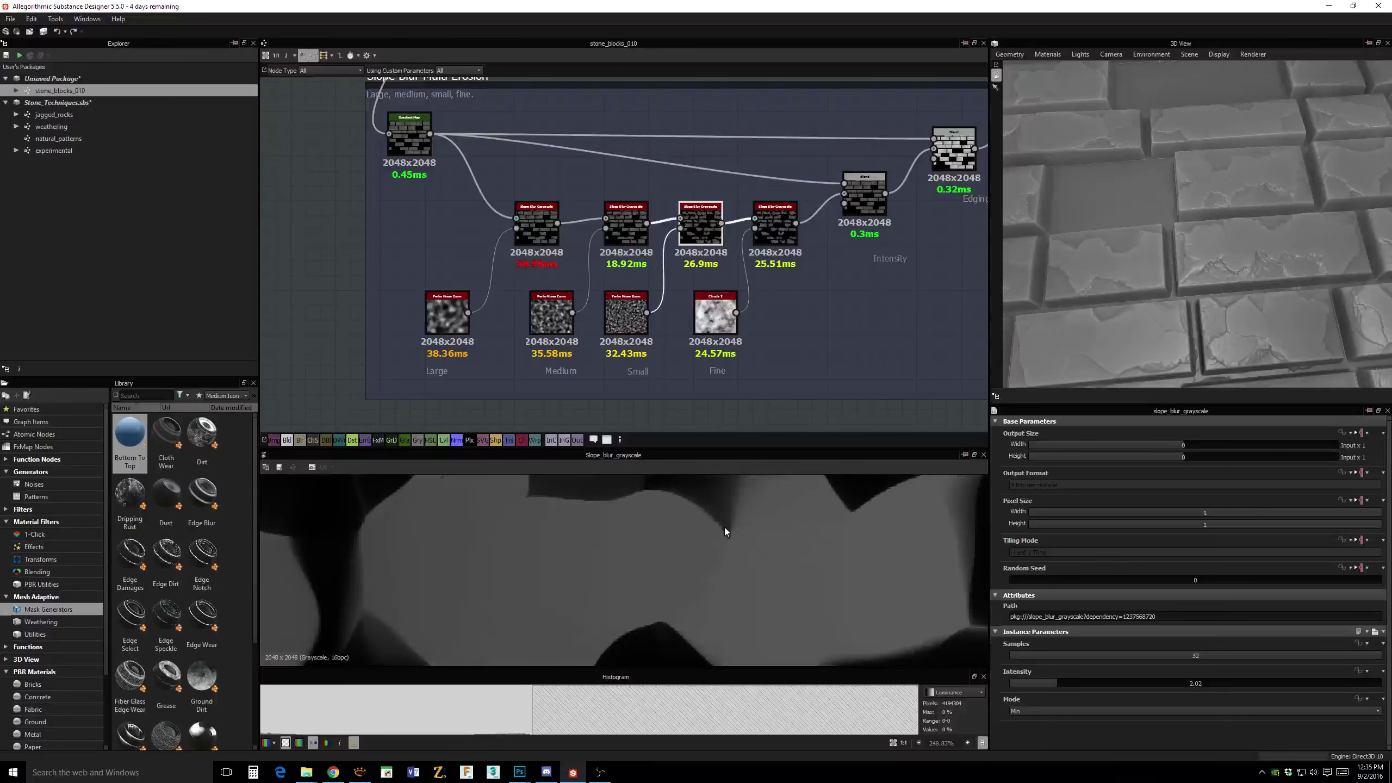
left_click(626, 313)
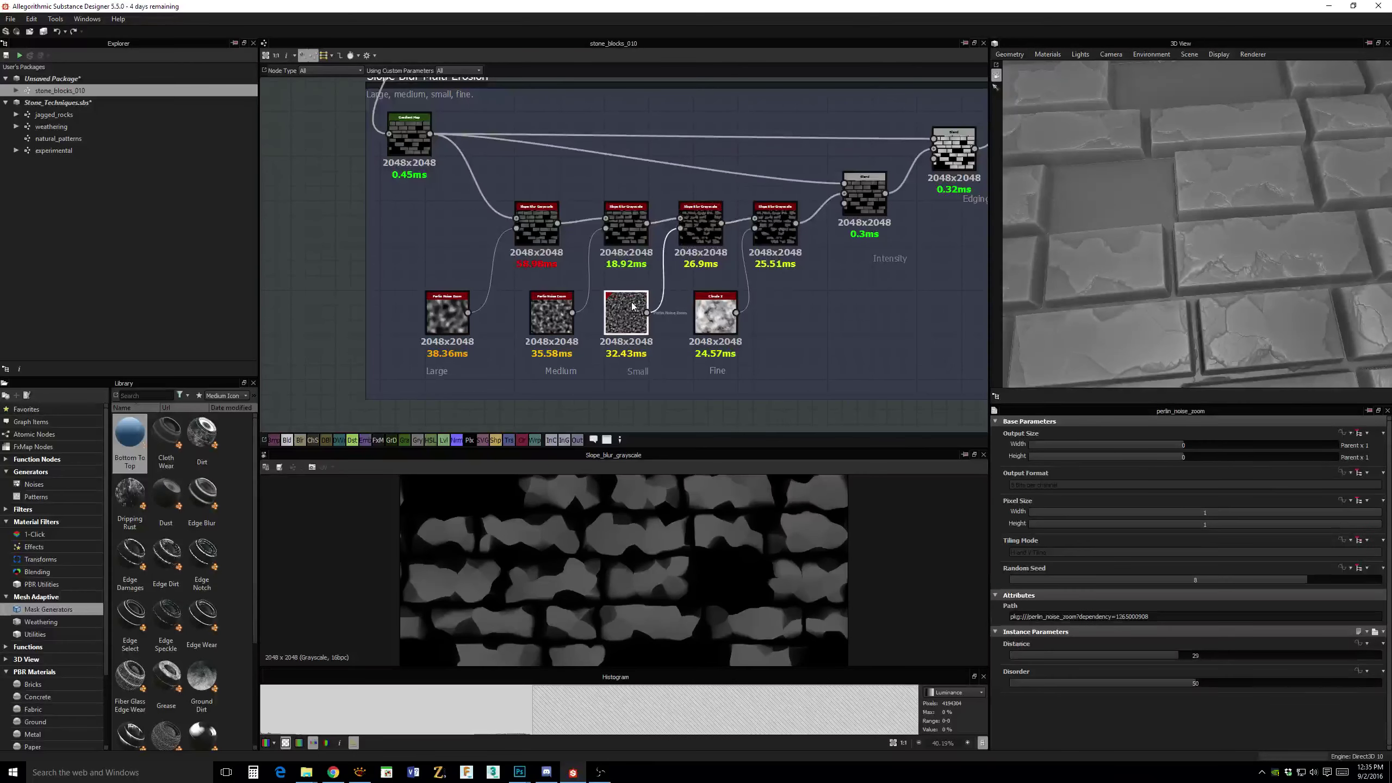
left_click_drag(1158, 660, 1203, 659)
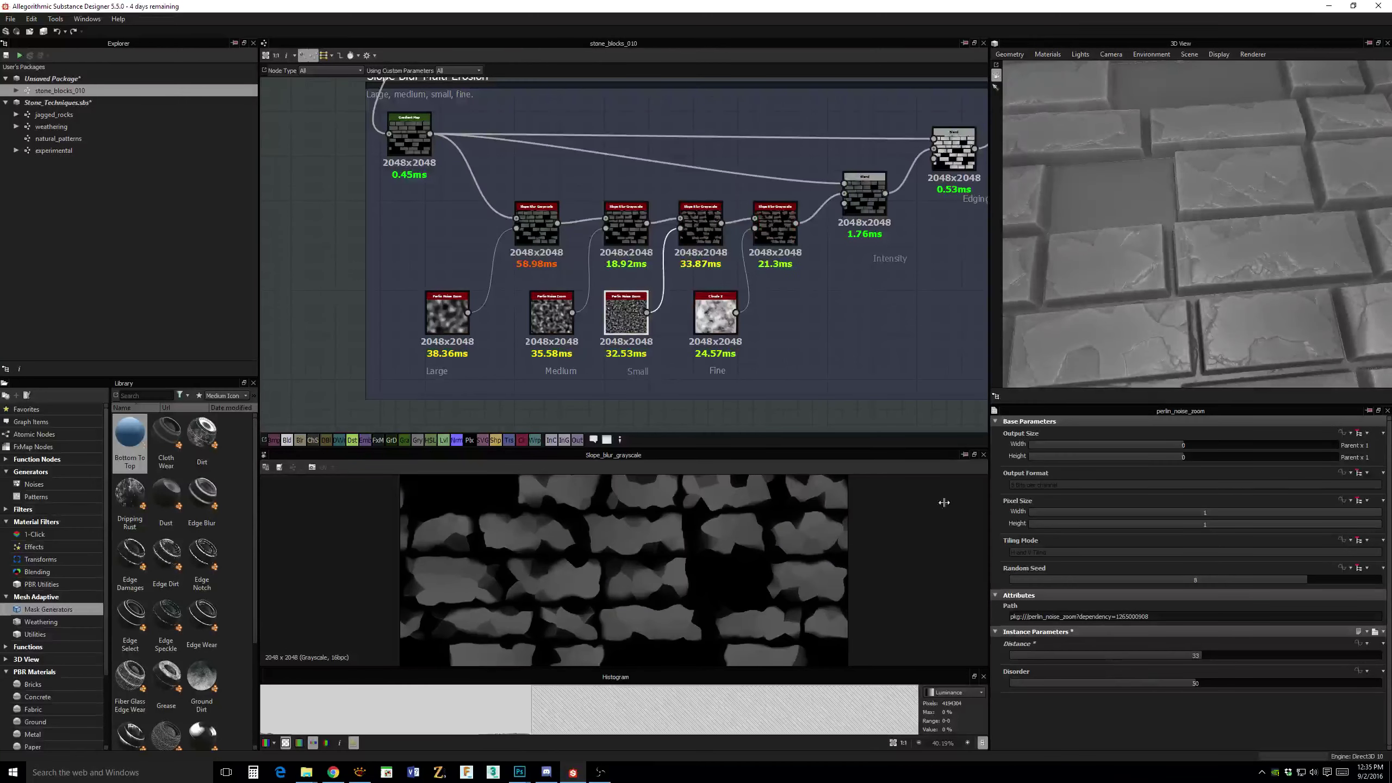
Set the Slope Blur Grayscale Intensity to 0.37 for the Small erosion and 0.3 for the Large erosion.
left_click(696, 222)
left_click_drag(1073, 680, 1017, 687)
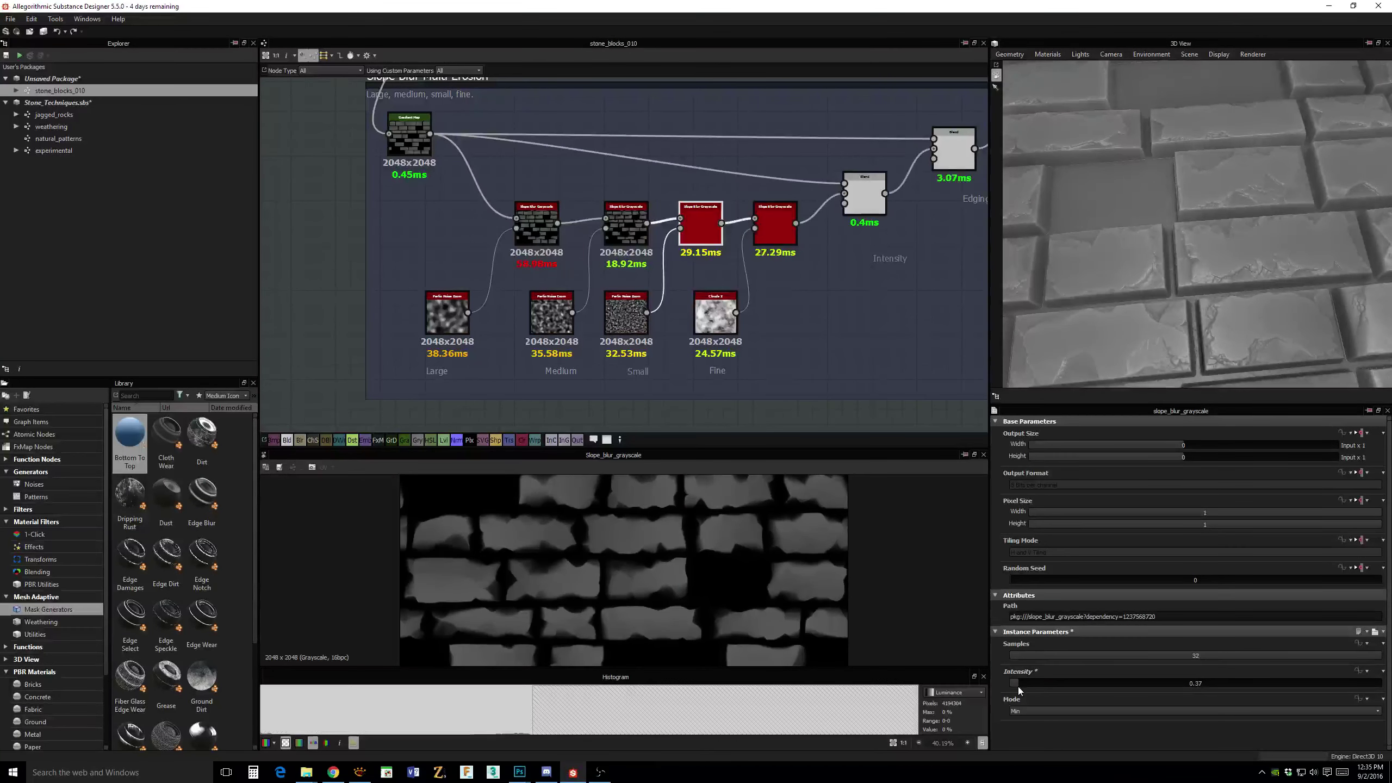
left_click(550, 229)
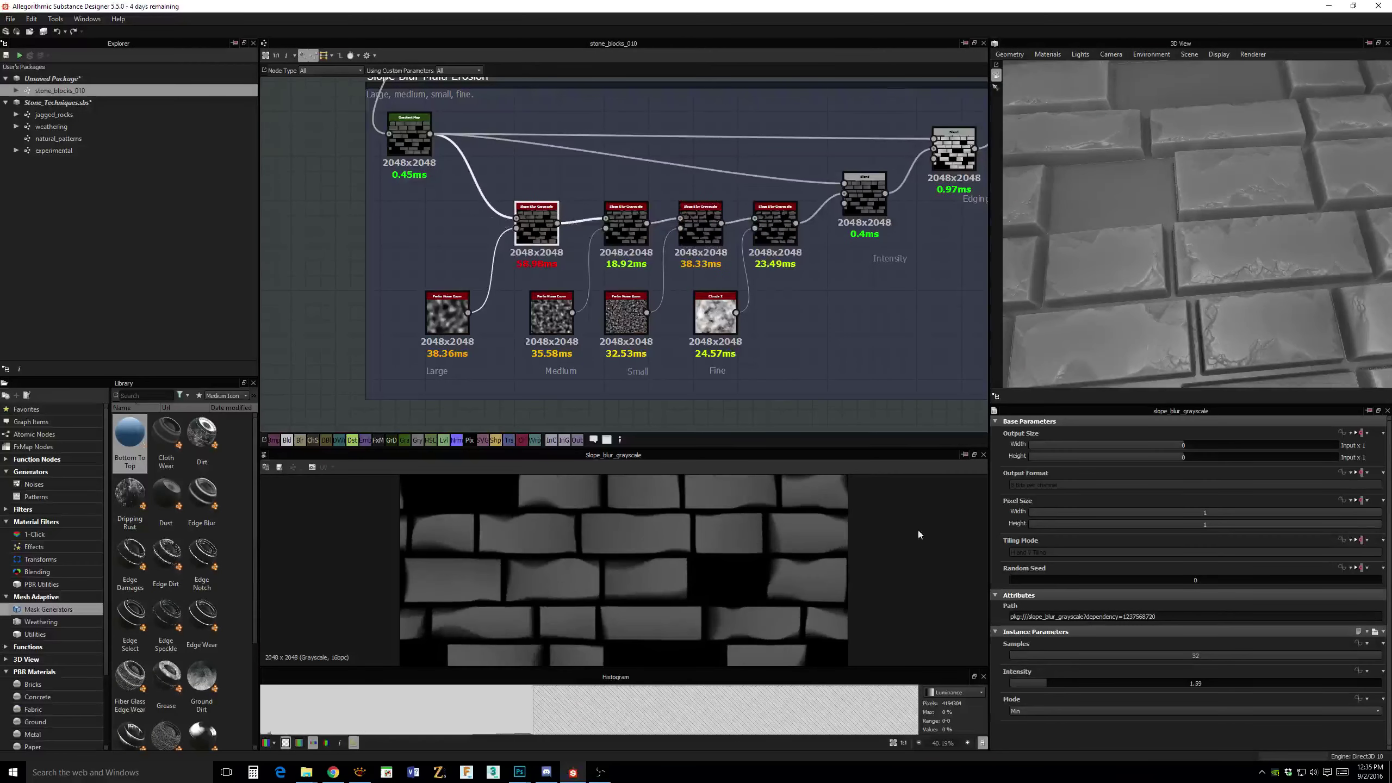
left_click_drag(1039, 685, 1017, 687)
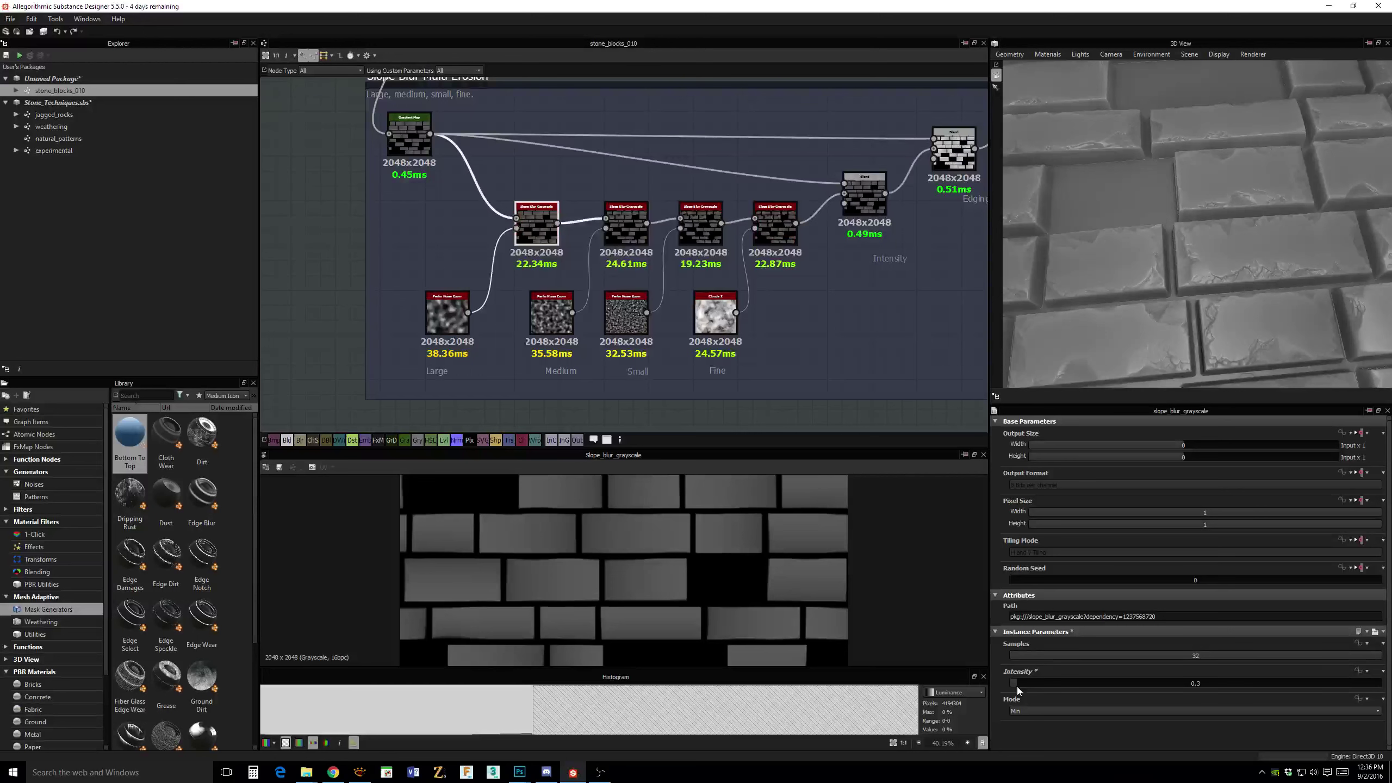
Shift the Medium noise slightly left and set the Large Perlin Noise Zoom's Distance to 4.
left_click_drag(551, 314, 537, 314)
left_click(447, 314)
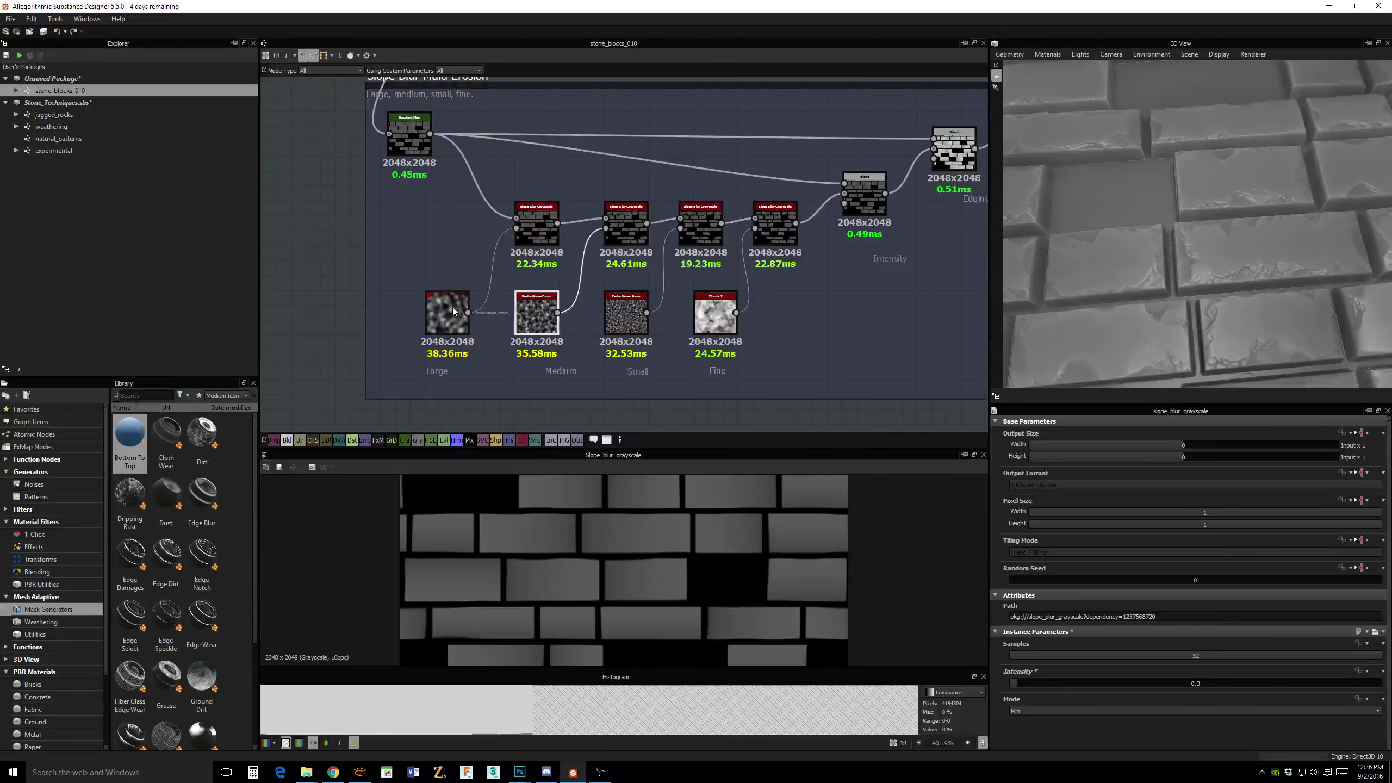
left_click_drag(1044, 657, 1032, 658)
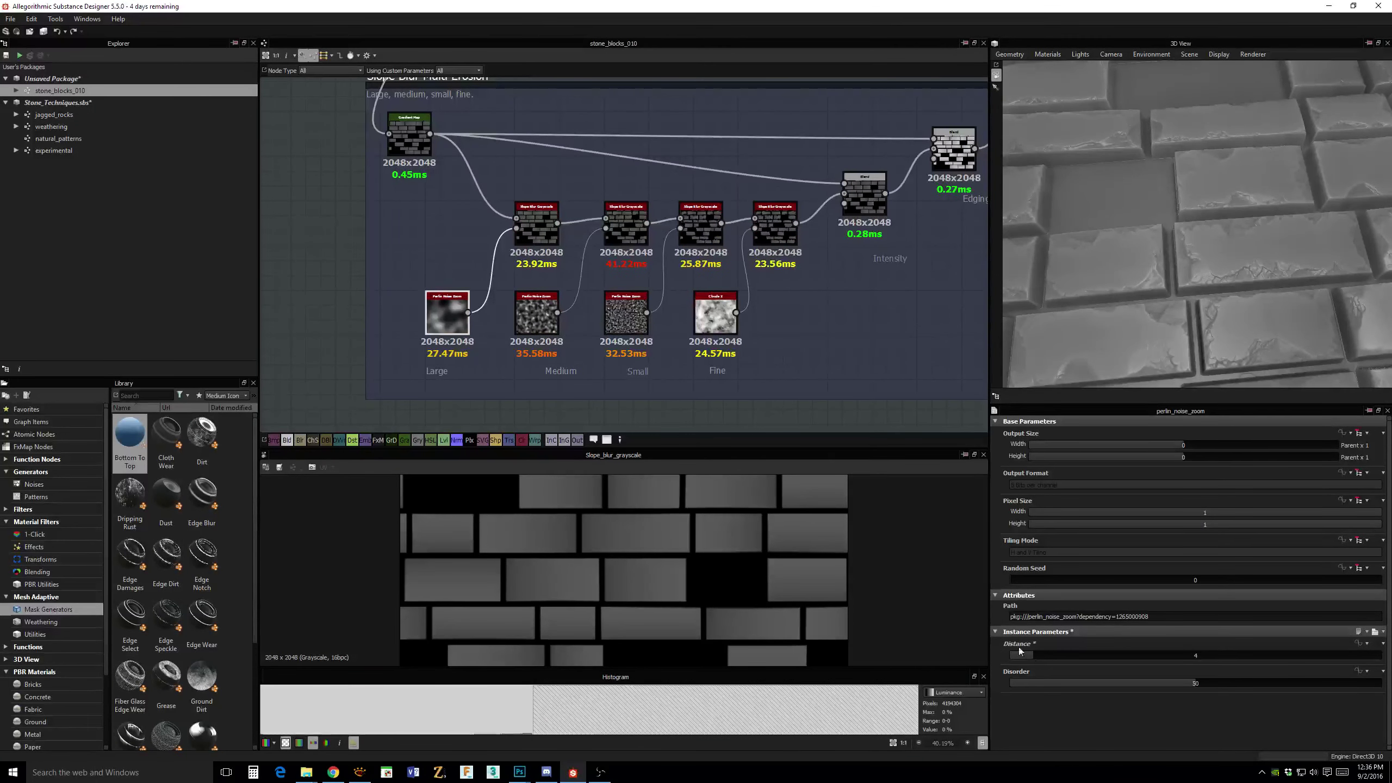
Nudge the Medium noise, the Small noise and the Medium erosion's Slope Blur Grayscale left to tidy the frame.
left_click_drag(537, 314, 523, 315)
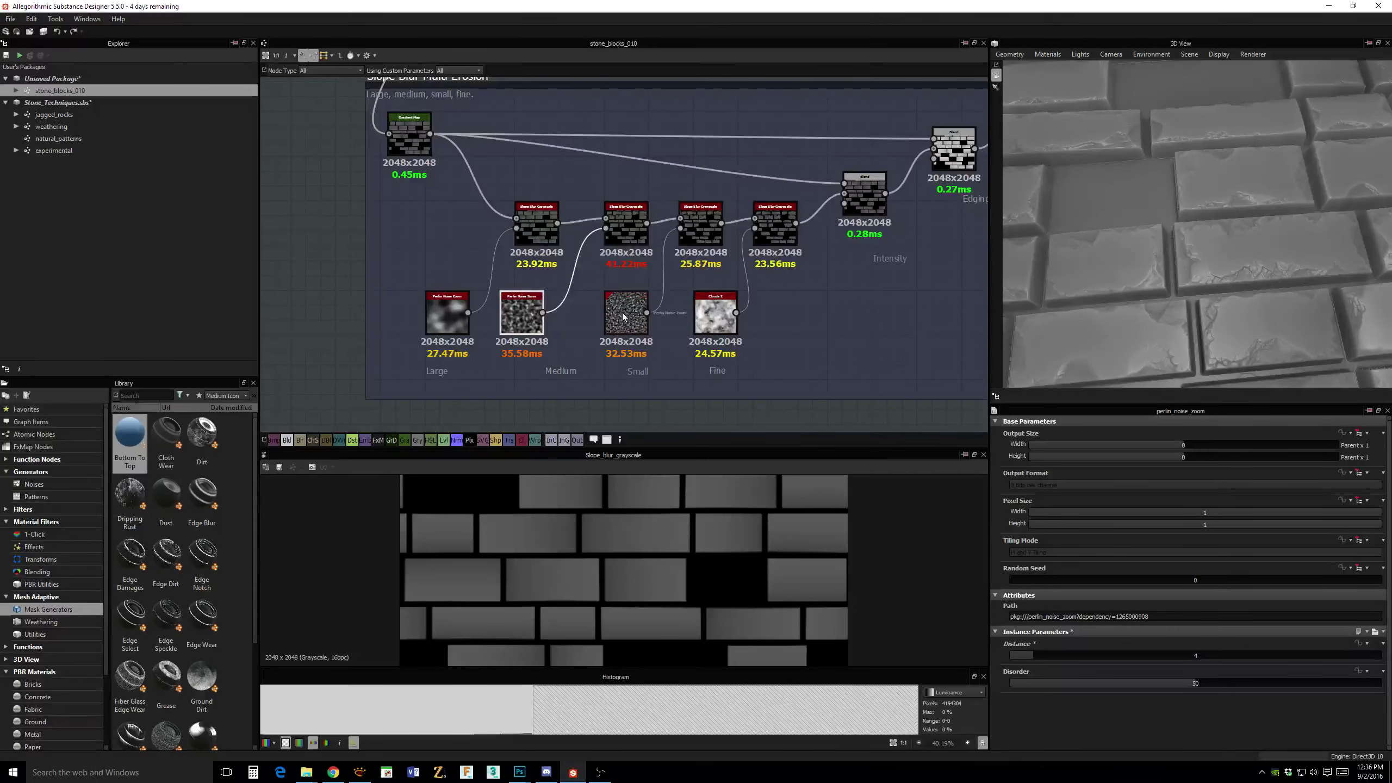
left_click_drag(623, 316, 608, 317)
left_click_drag(627, 219, 618, 220)
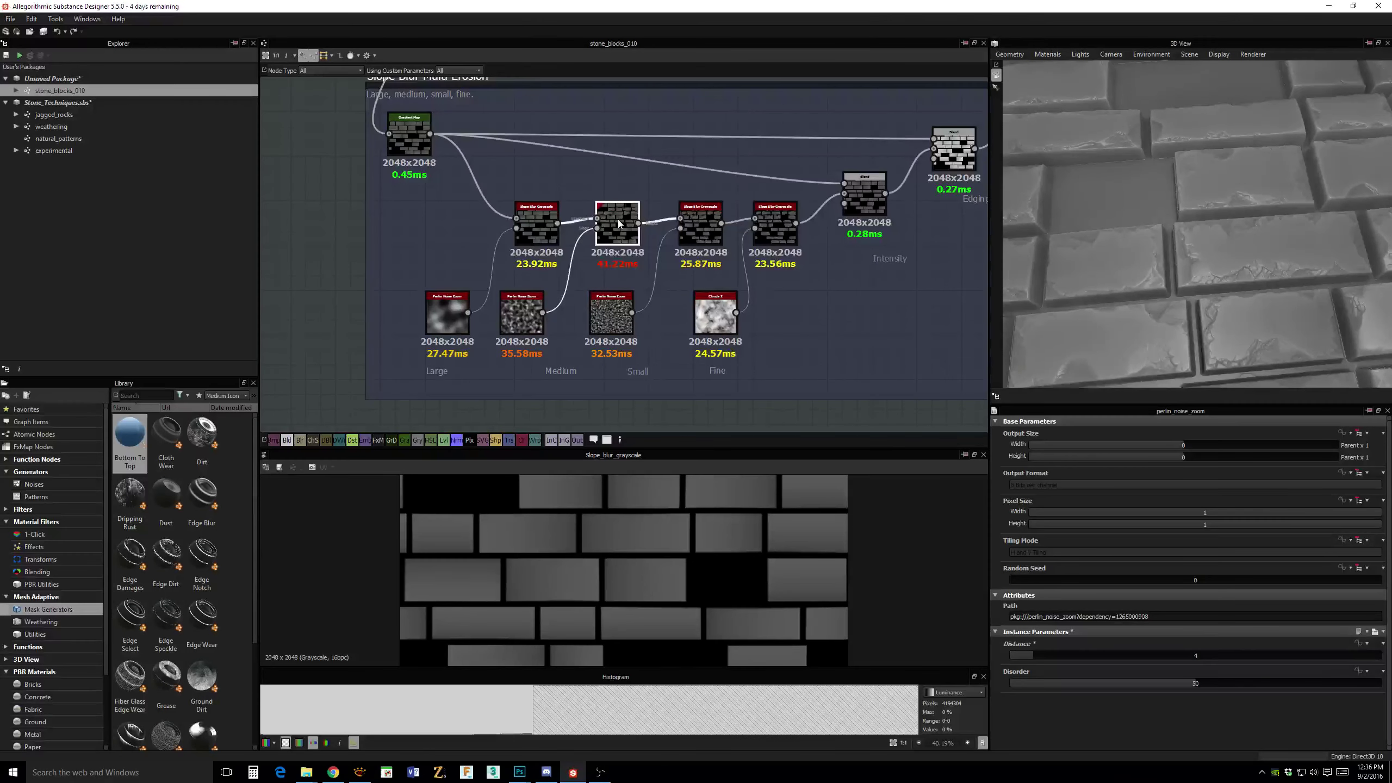
Set the Small erosion's Slope Blur Grayscale Intensity to 0.16 and move the Fine clouds noise closer to the Small noise.
left_click(706, 228)
left_click_drag(1031, 681, 1013, 682)
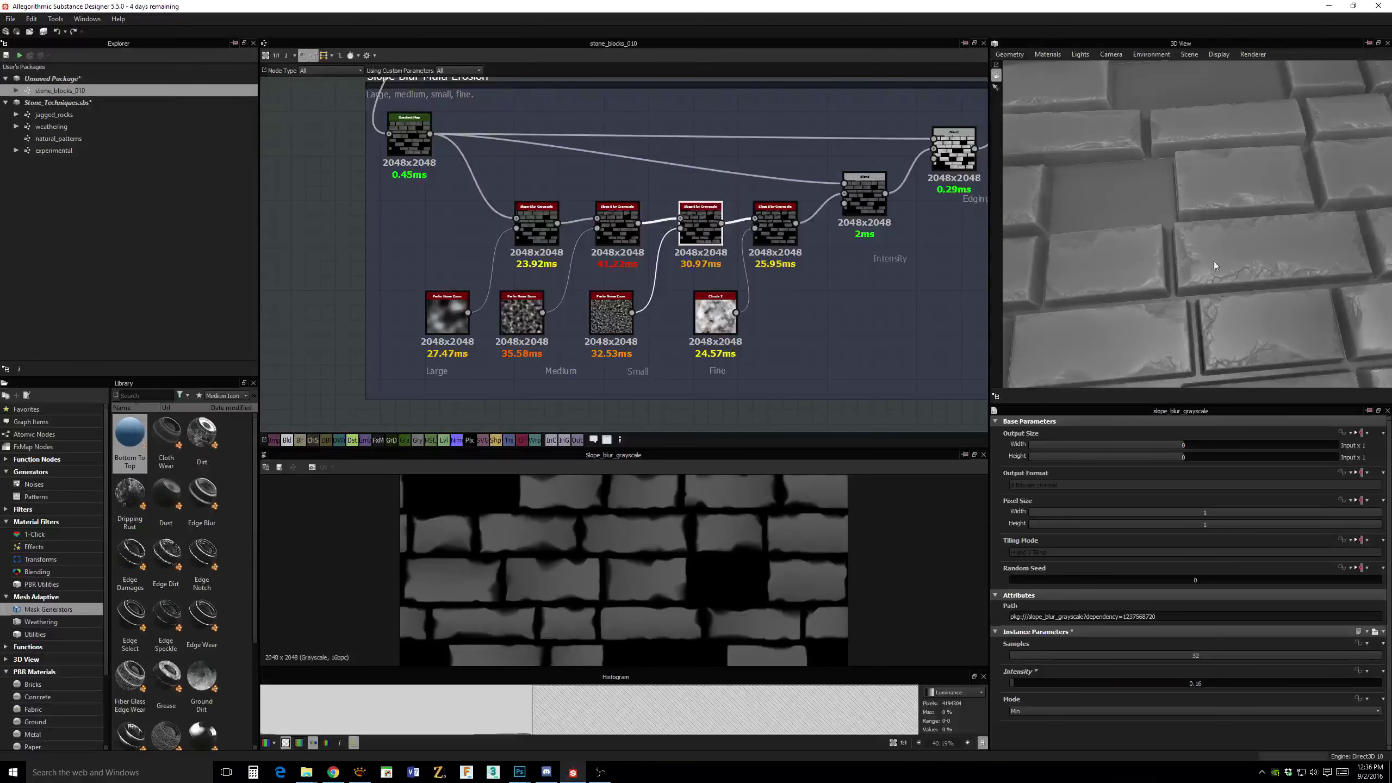
mouse_move(1213, 261)
left_mouse_down()
mouse_move(1235, 309)
mouse_move(1254, 290)
mouse_move(1240, 264)
left_mouse_up()
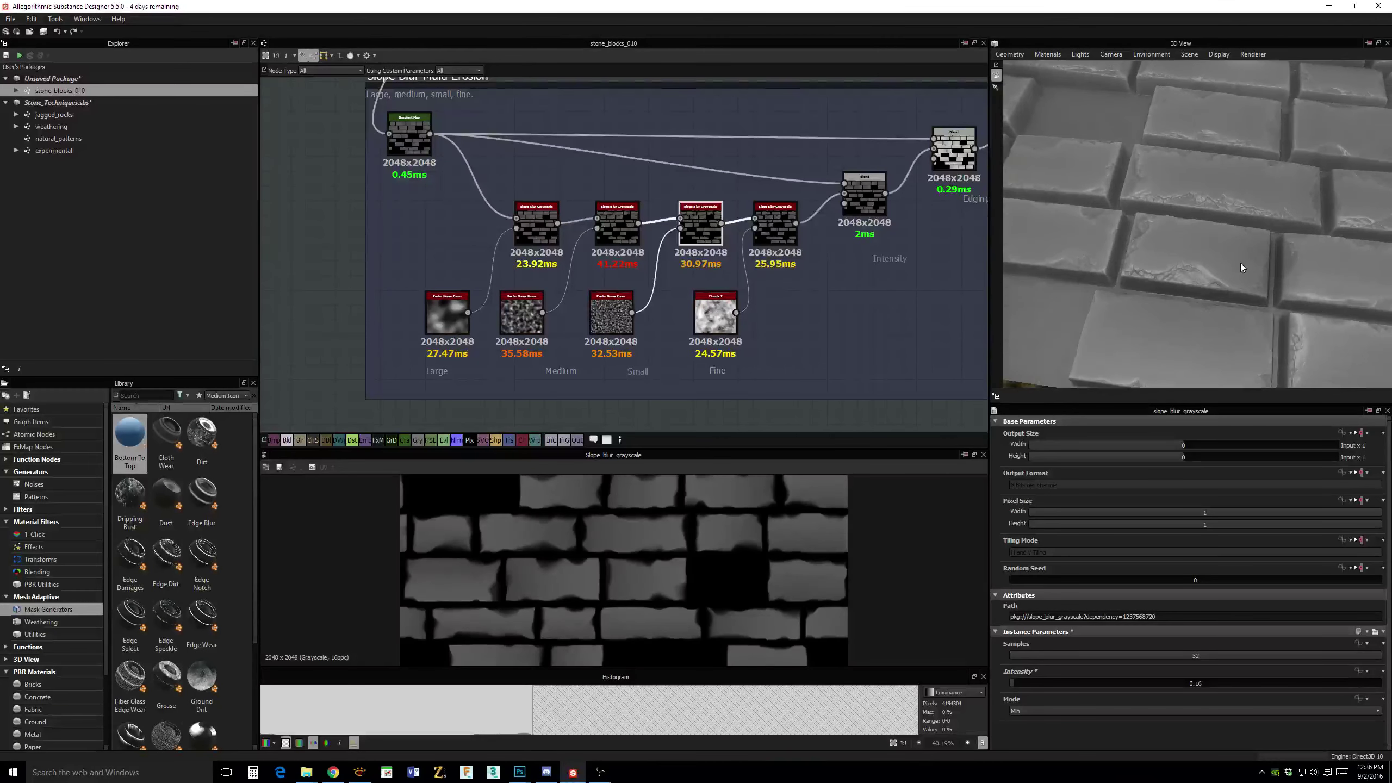
left_click_drag(718, 316, 689, 316)
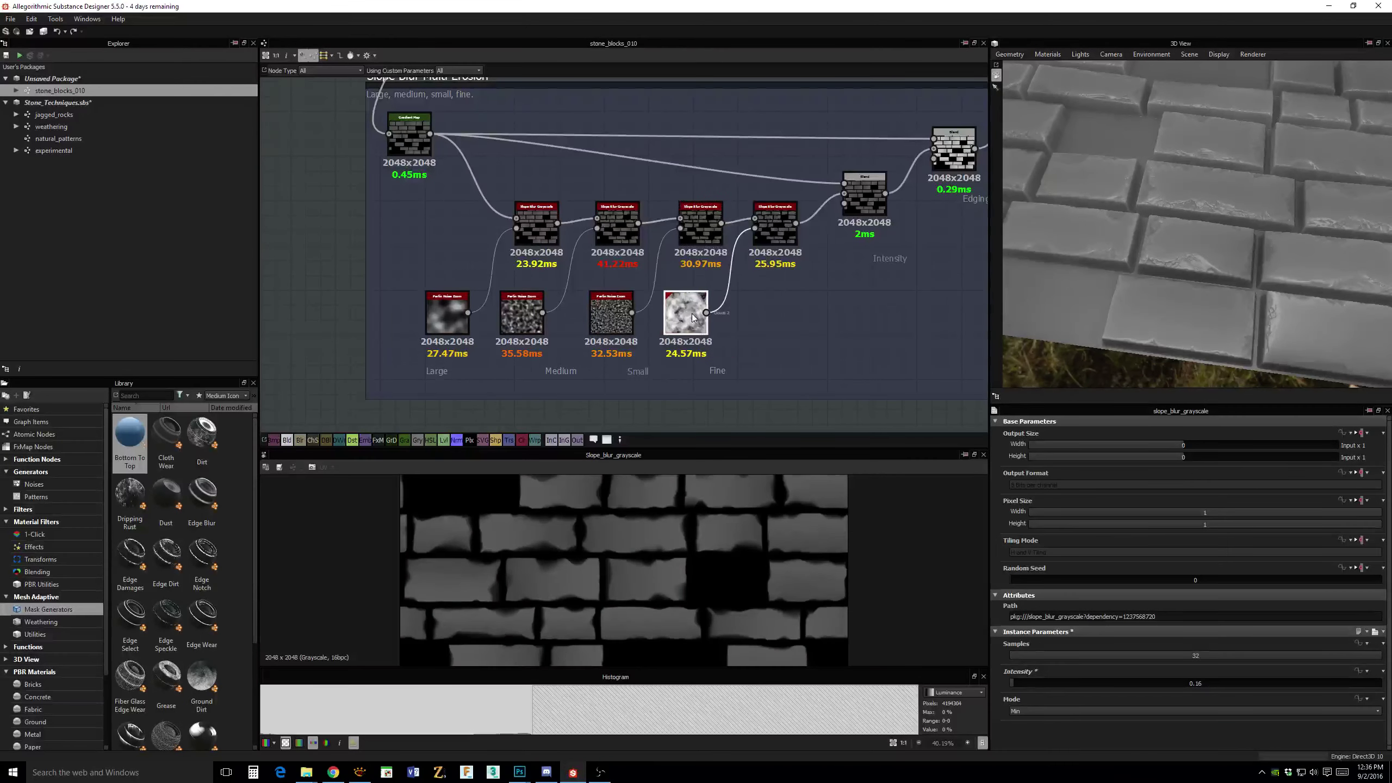
Set the Perlin Noise Zoom Distance to 3 for the Large noise and 17 for the Medium noise.
left_click(442, 317)
mouse_move(1027, 657)
left_mouse_down()
mouse_move(1049, 655)
mouse_move(1029, 660)
left_mouse_up()
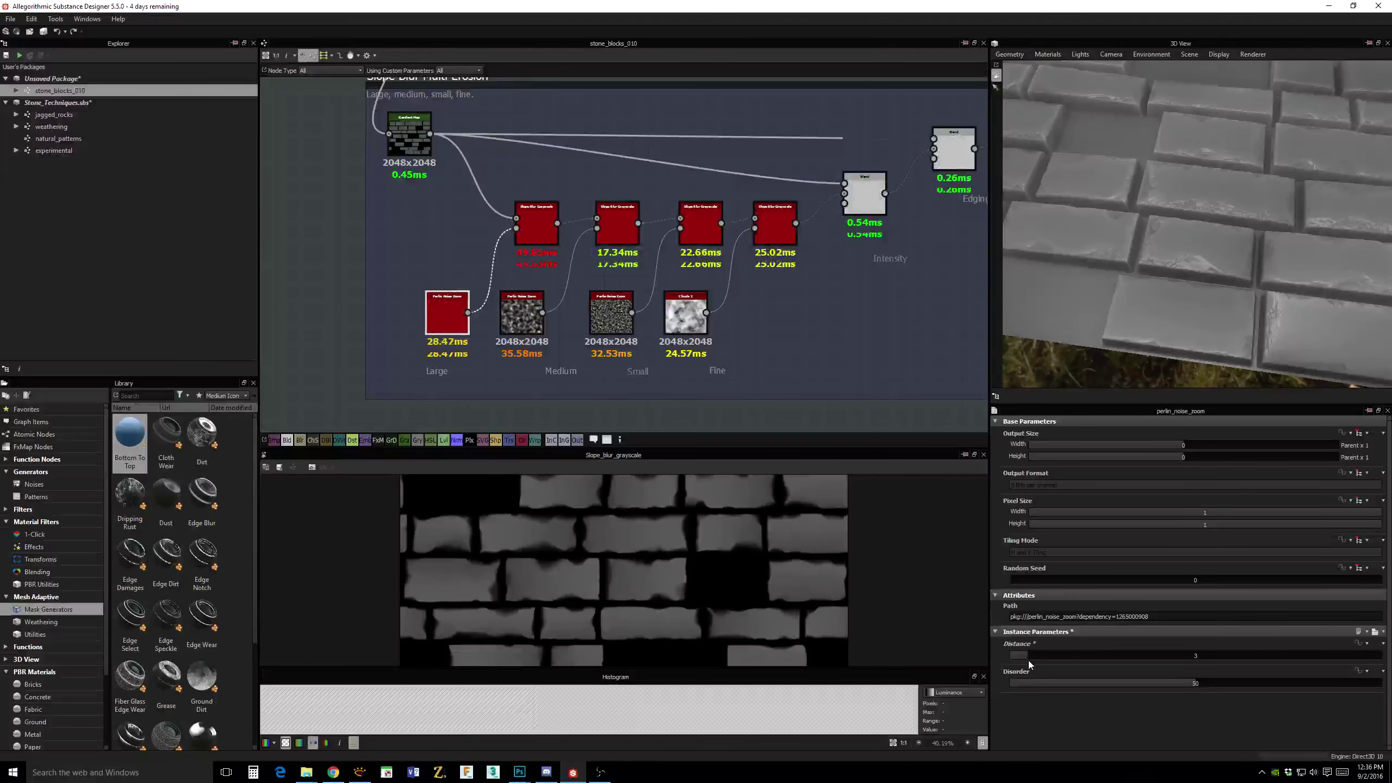
left_click(521, 313)
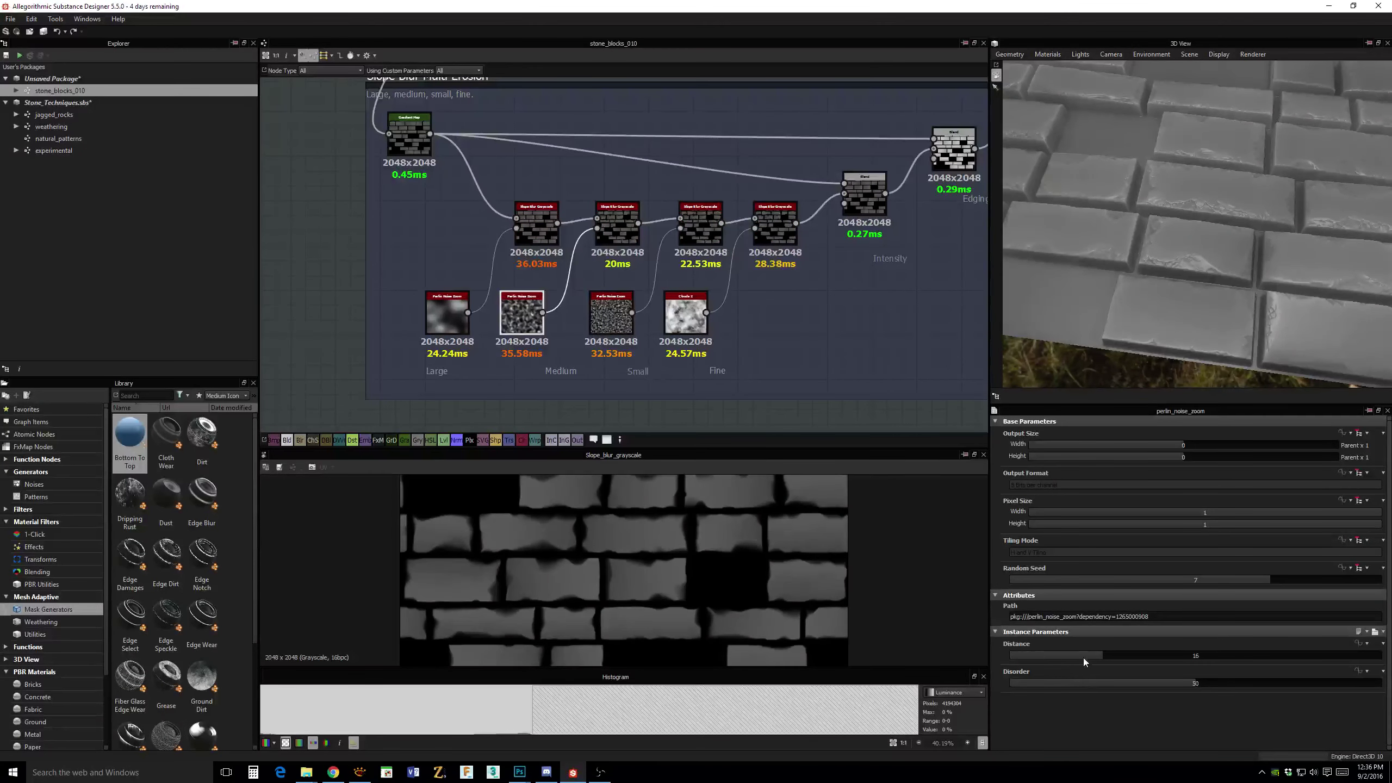
left_click_drag(1085, 656, 1110, 655)
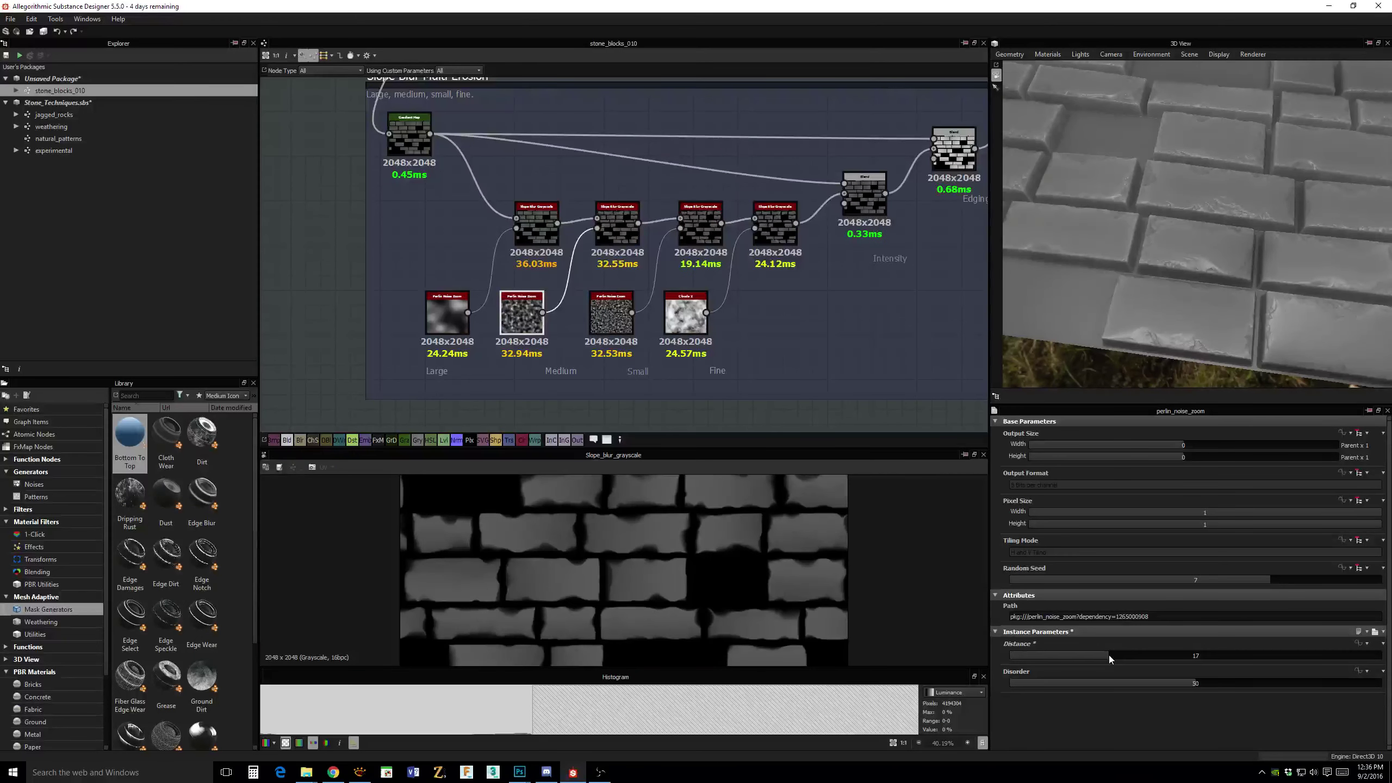
left_click(432, 313)
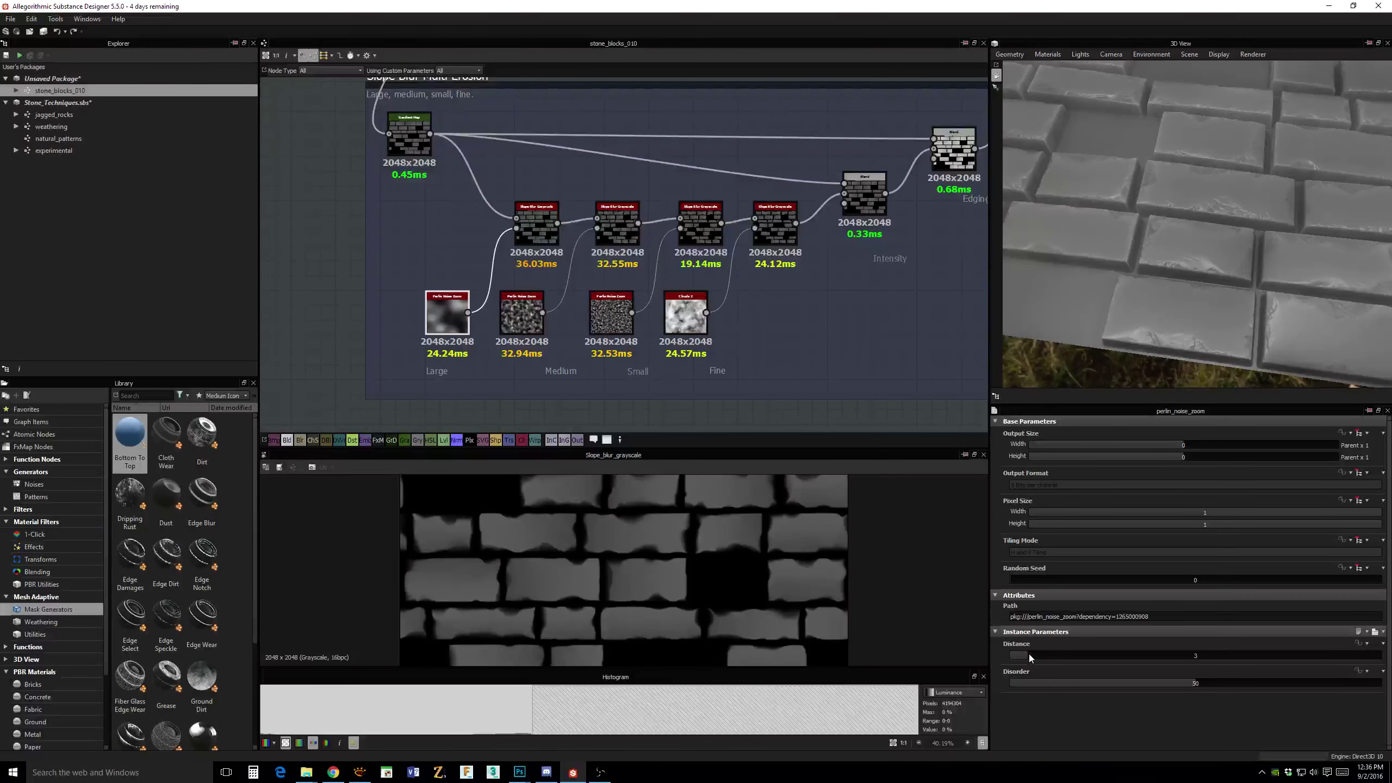
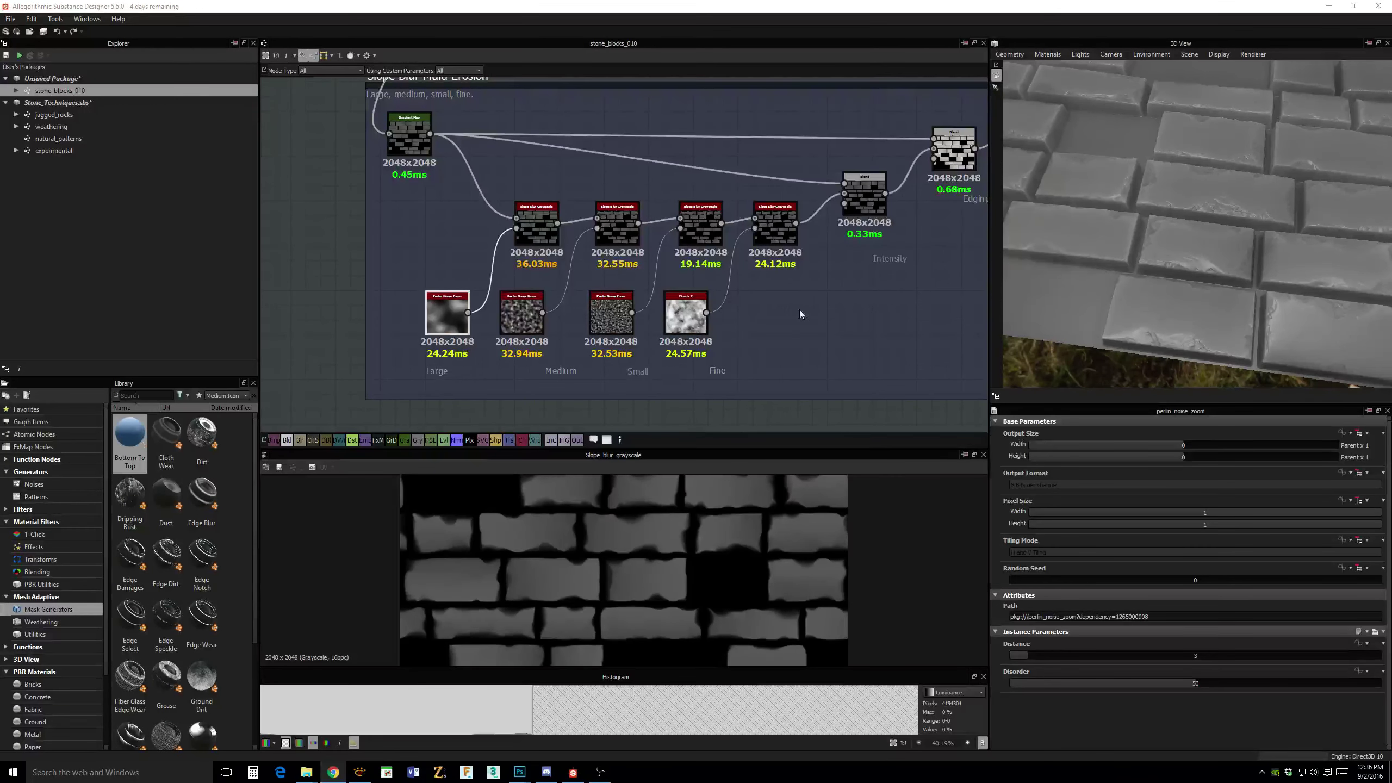
Move the group of brick source nodes, from Gradient Linear to Blur HQ Grayscale, further left of the erosion frame.
left_click_drag(1166, 272, 1167, 288)
middle_click_drag(910, 277, 817, 326)
scroll(779, 209, "down", 3)
middle_click_drag(778, 208, 858, 256)
left_click_drag(502, 117, 797, 265)
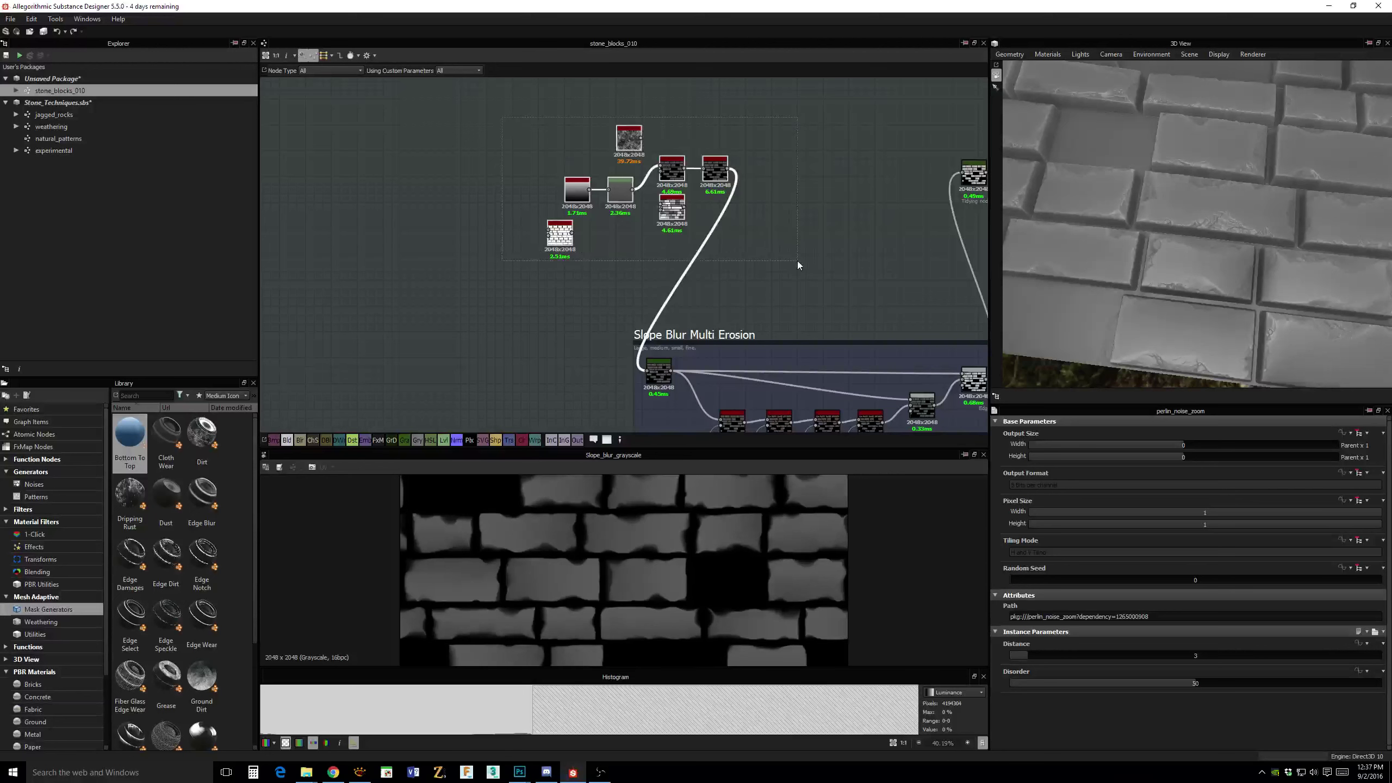
left_click_drag(715, 170, 526, 208)
mouse_move(781, 217)
middle_mouse_down()
mouse_move(763, 162)
mouse_move(757, 217)
middle_mouse_up()
scroll(622, 255, "up", 3)
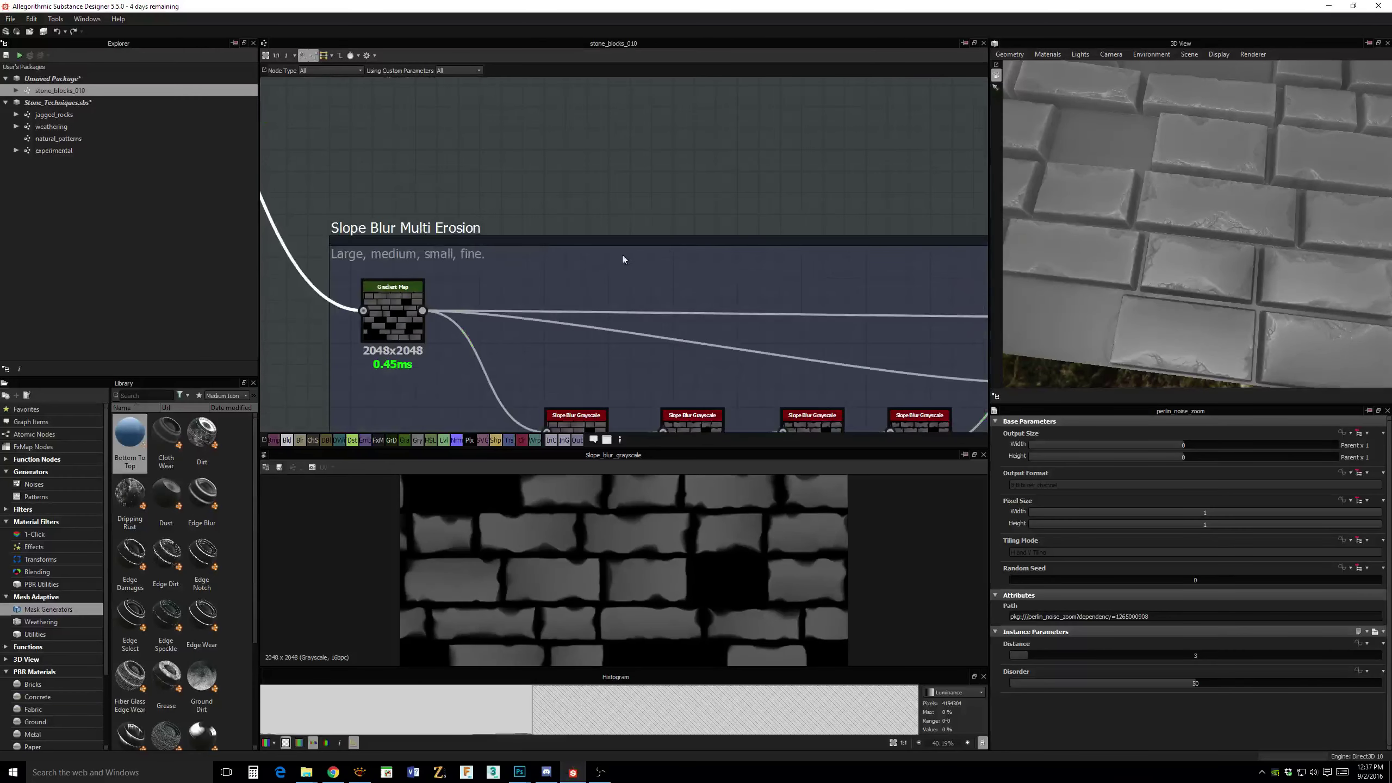
Move the Slope Blur Multi Erosion frame with its nodes left, closer to the brick source nodes.
left_click(448, 254)
scroll(568, 217, "down", 2)
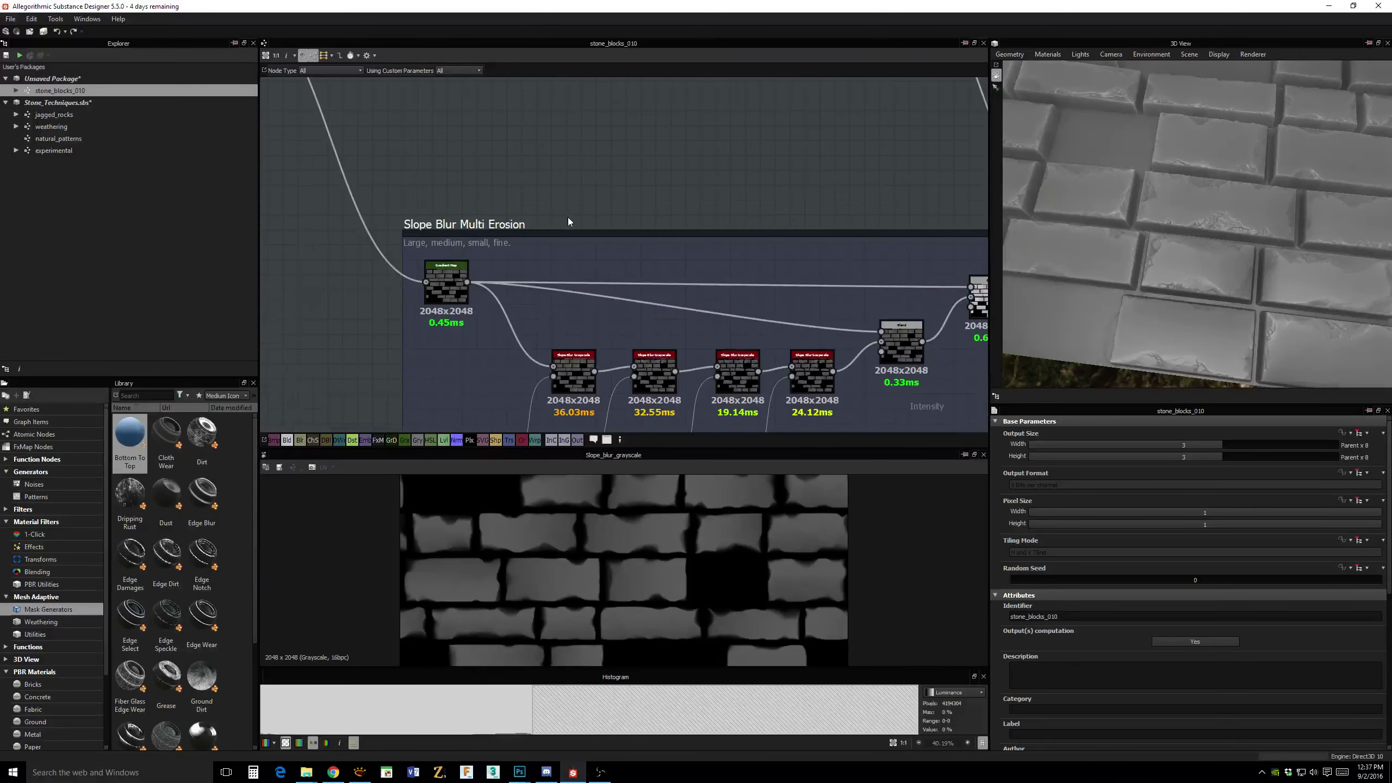
scroll(723, 209, "down", 4)
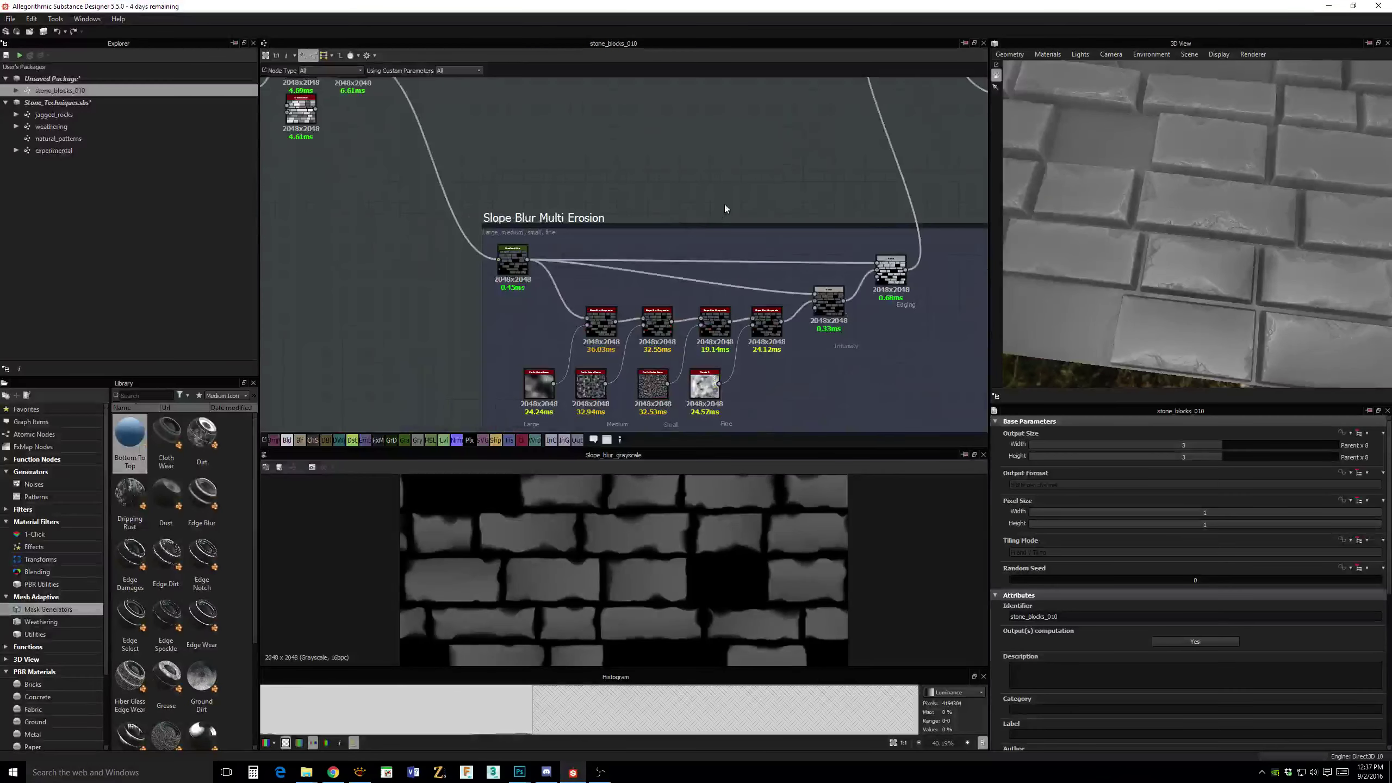
middle_click_drag(842, 194, 803, 250)
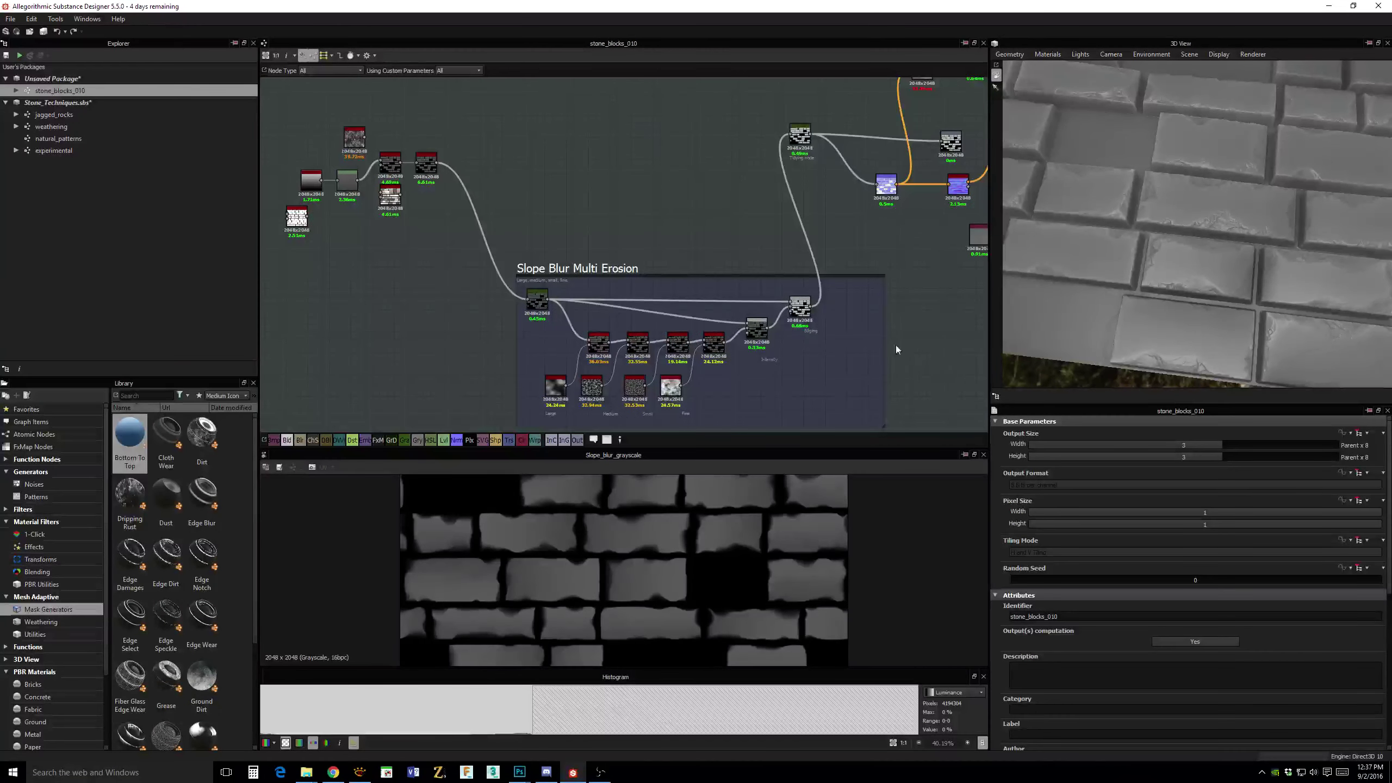
left_click_drag(585, 268, 520, 261)
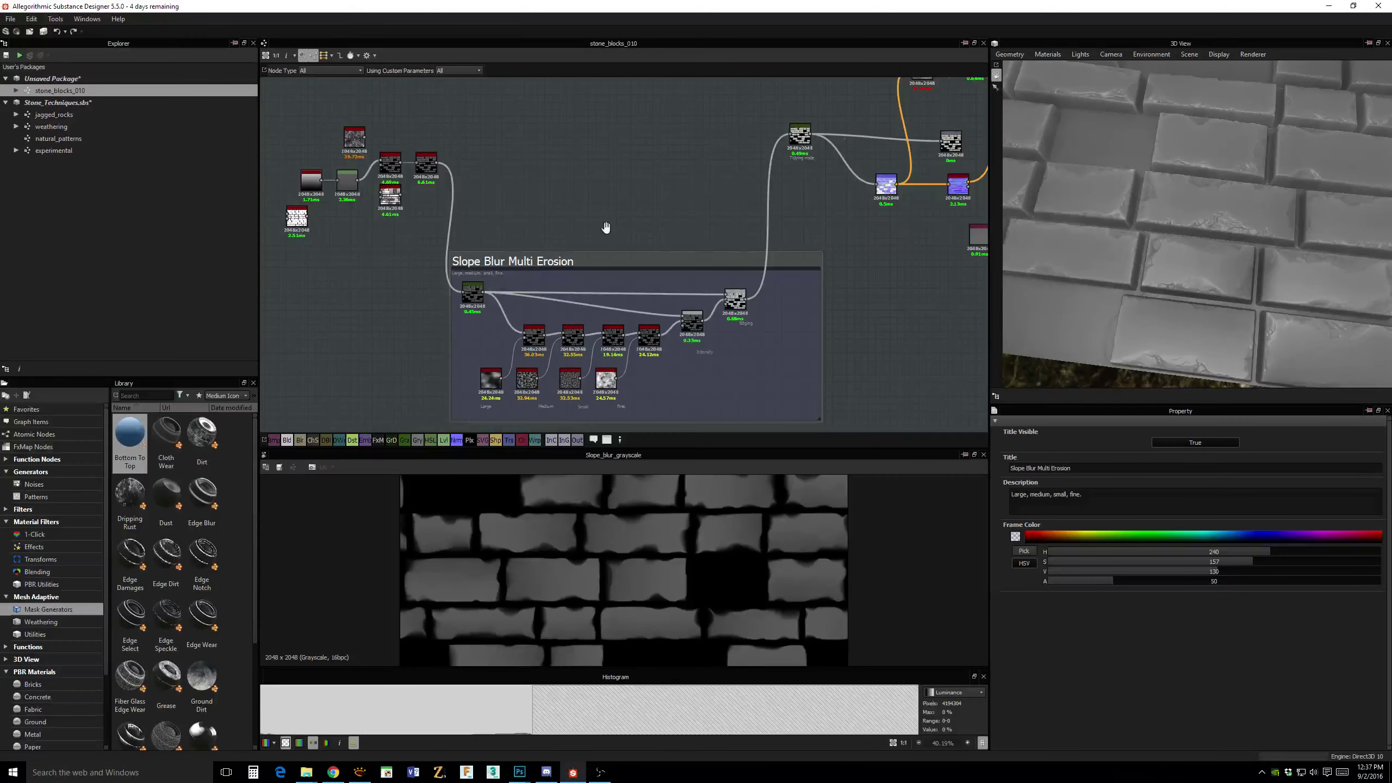
Move the Tile Random nodes and their source nodes left, opening a wide gap before Blur HQ Grayscale.
middle_click_drag(609, 224, 828, 289)
mouse_move(1168, 251)
left_mouse_down()
mouse_move(1294, 229)
mouse_move(1181, 240)
left_mouse_up()
scroll(700, 210, "up", 2)
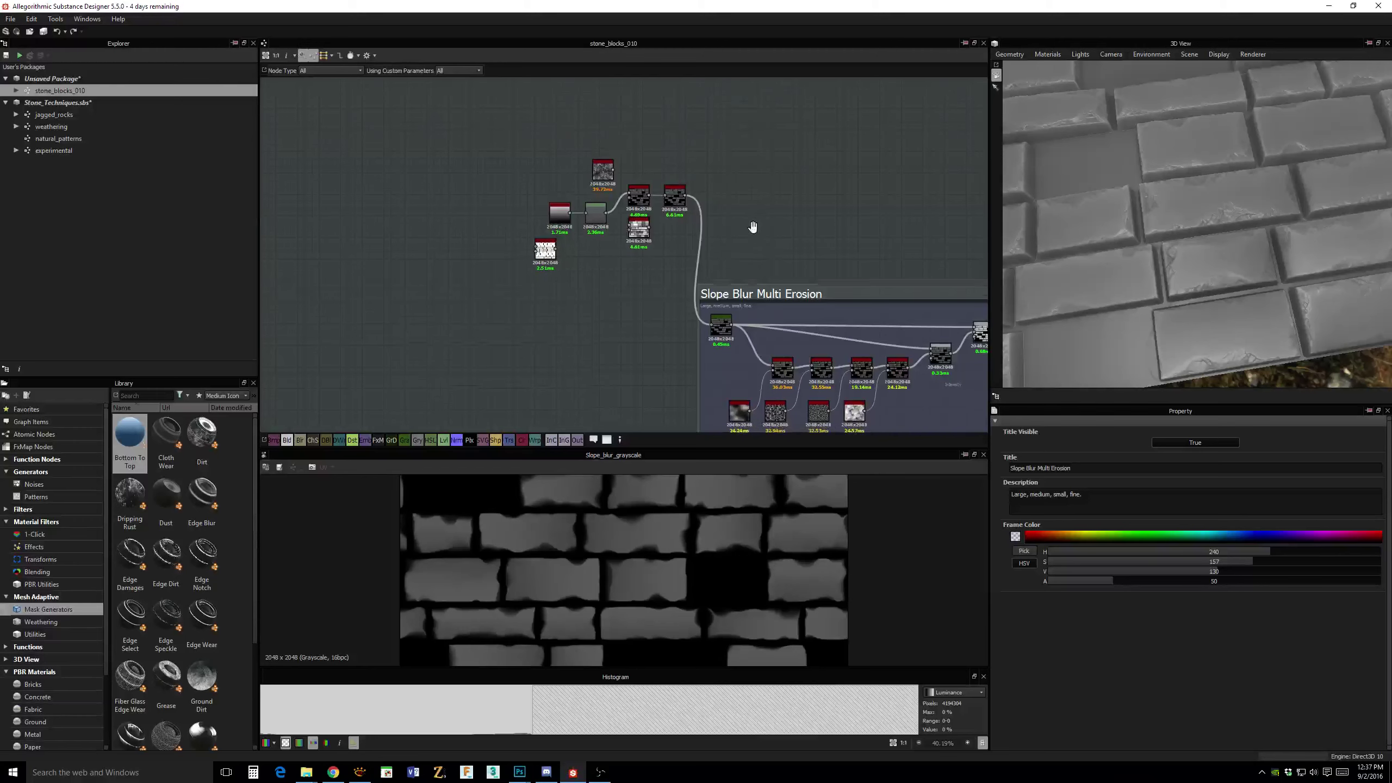
middle_click_drag(759, 206, 803, 215)
scroll(802, 214, "up", 2)
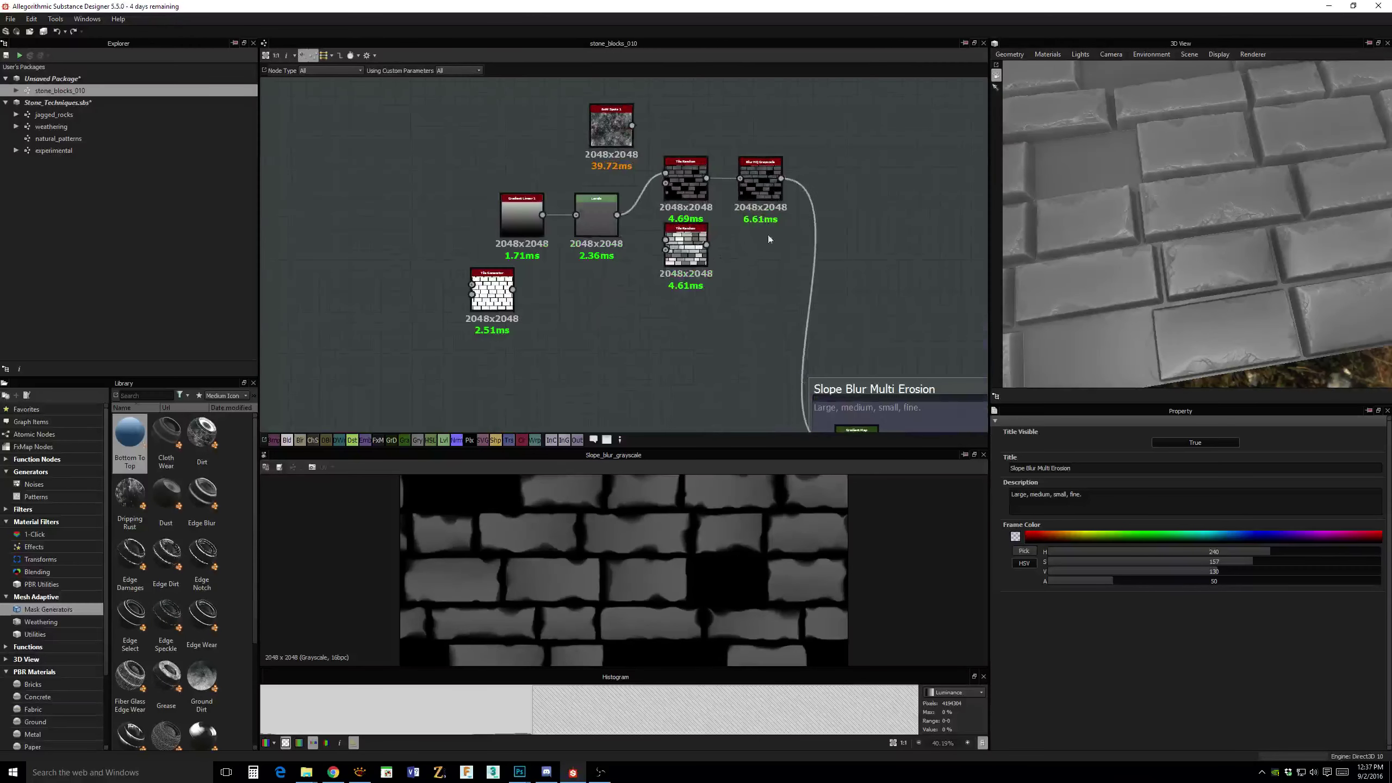
left_click_drag(685, 246, 575, 251)
scroll(672, 233, "up", 2)
scroll(755, 315, "up", 4)
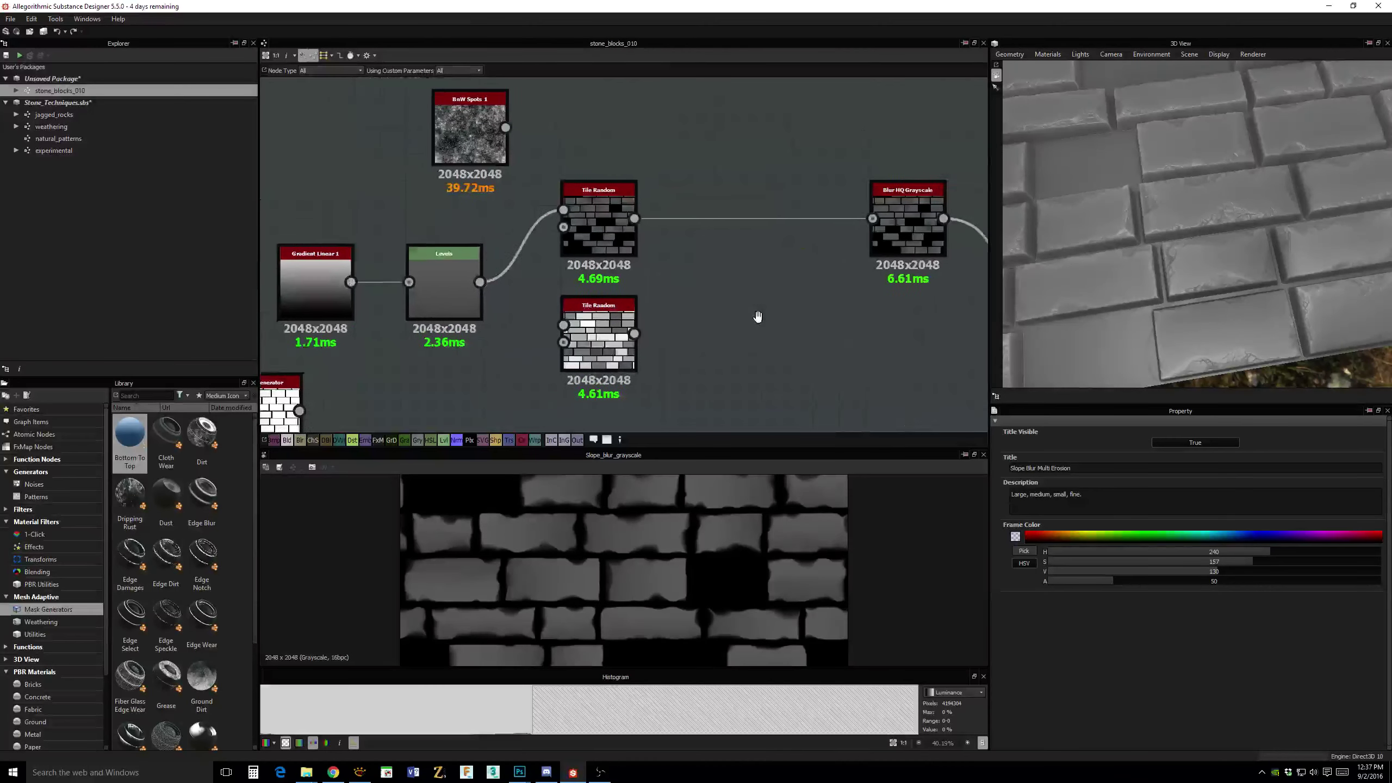
Preview the upper Tile Random node's brick pattern and open its parameters.
middle_click_drag(758, 318, 915, 359)
middle_click_drag(840, 327, 843, 324)
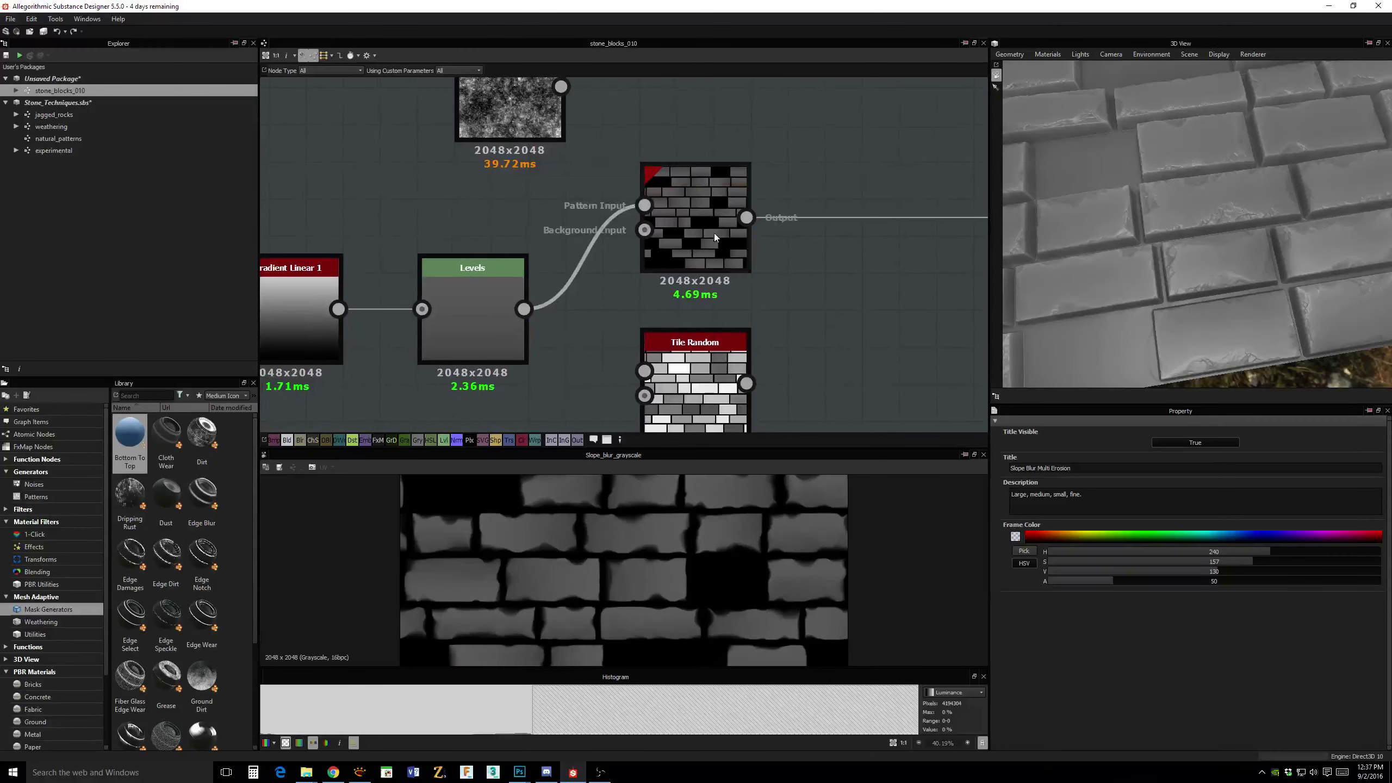
double_click(713, 233)
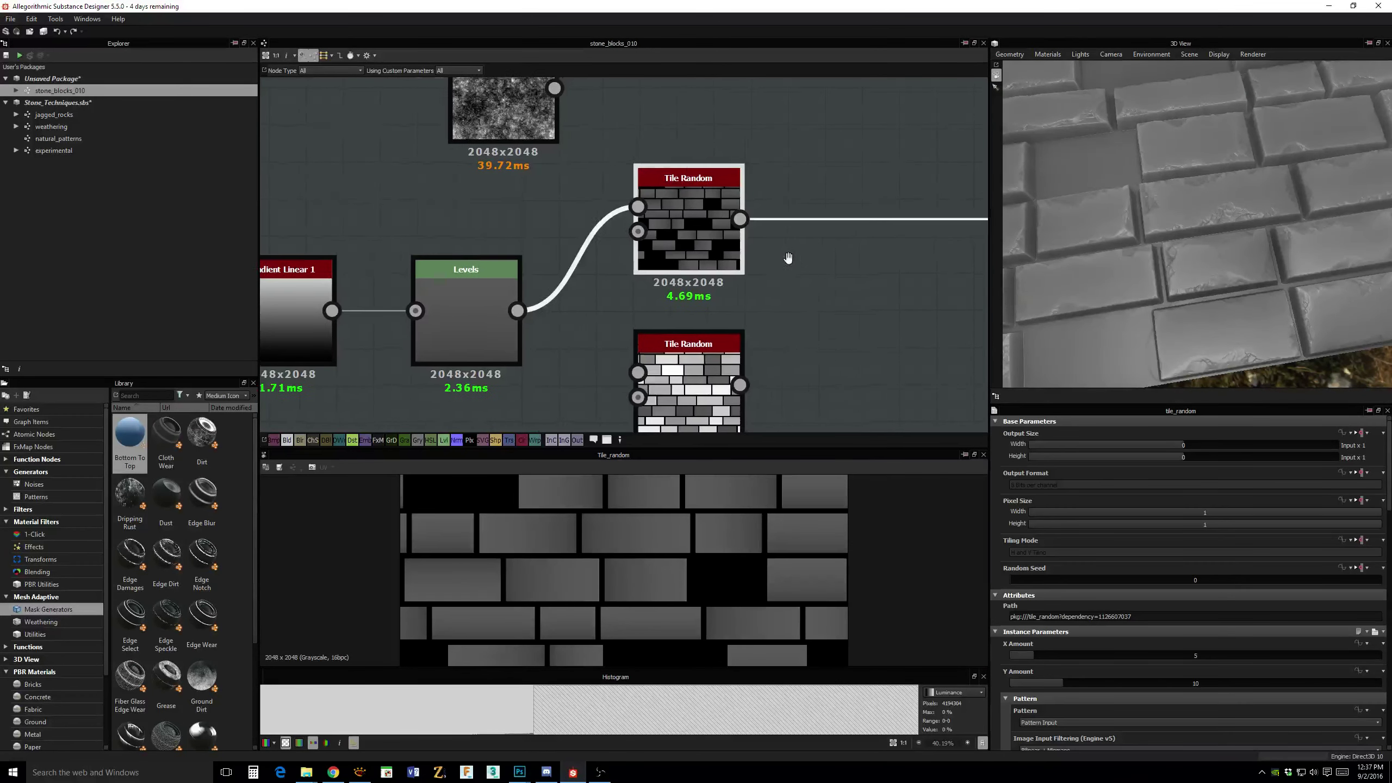
Set the upper Tile Random node's pattern to Brick.
middle_click_drag(771, 268, 844, 257)
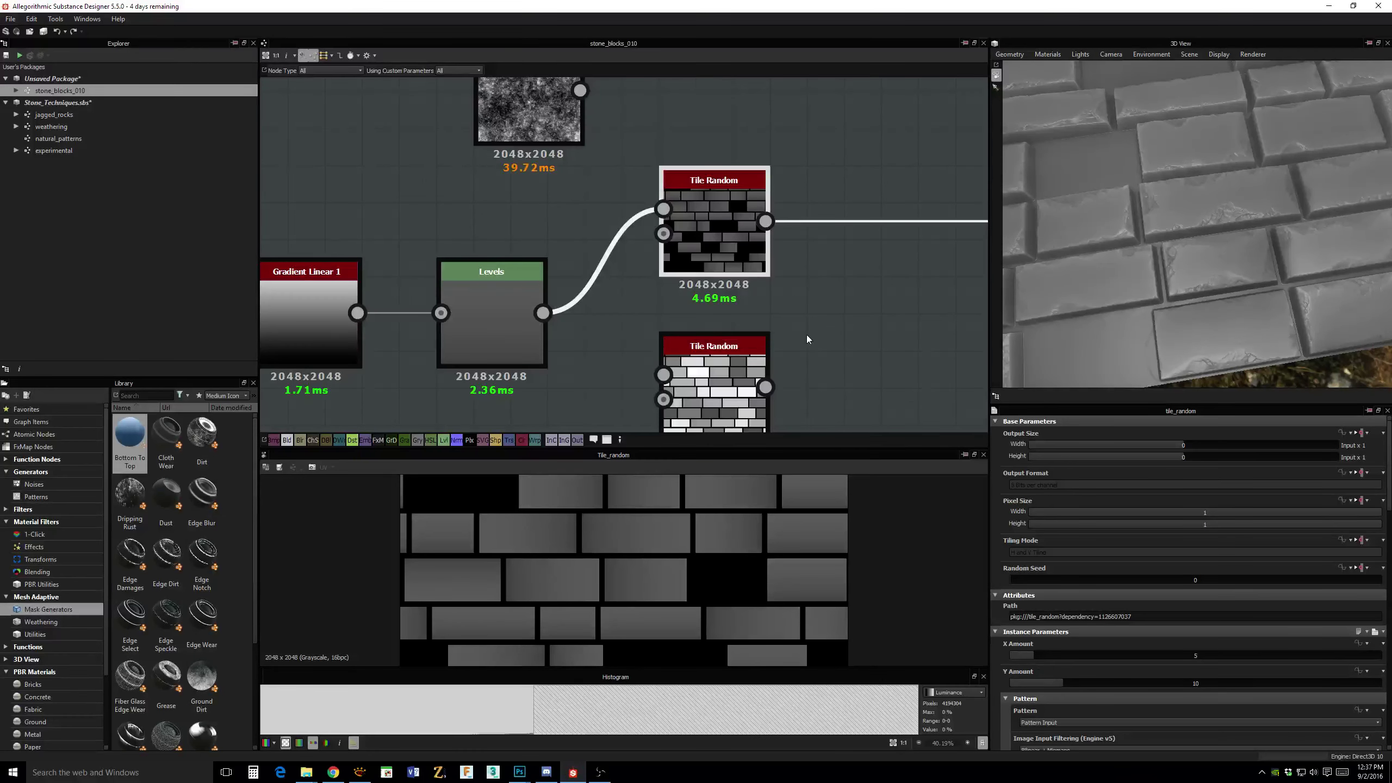
scroll(807, 335, "down", 2)
middle_click_drag(806, 327, 777, 269)
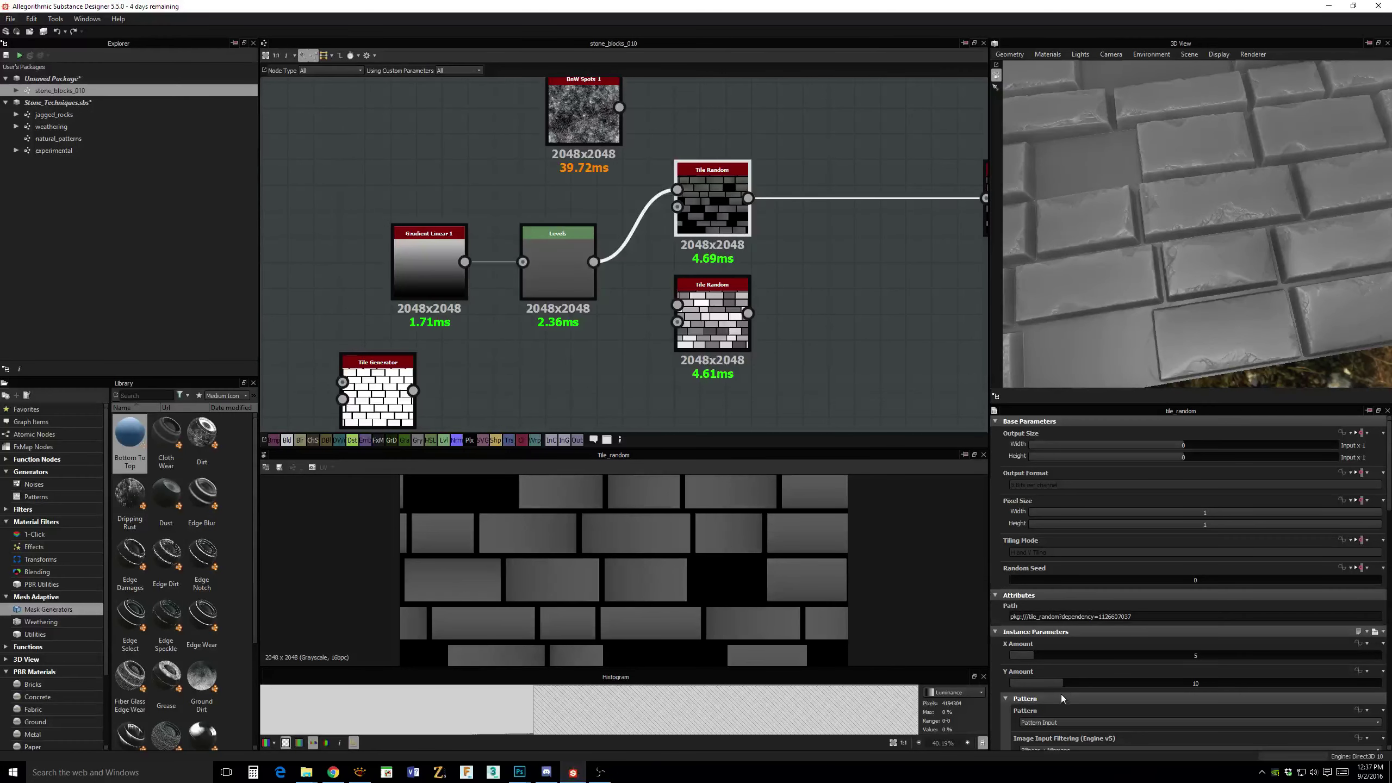
scroll(1082, 667, "down", 2)
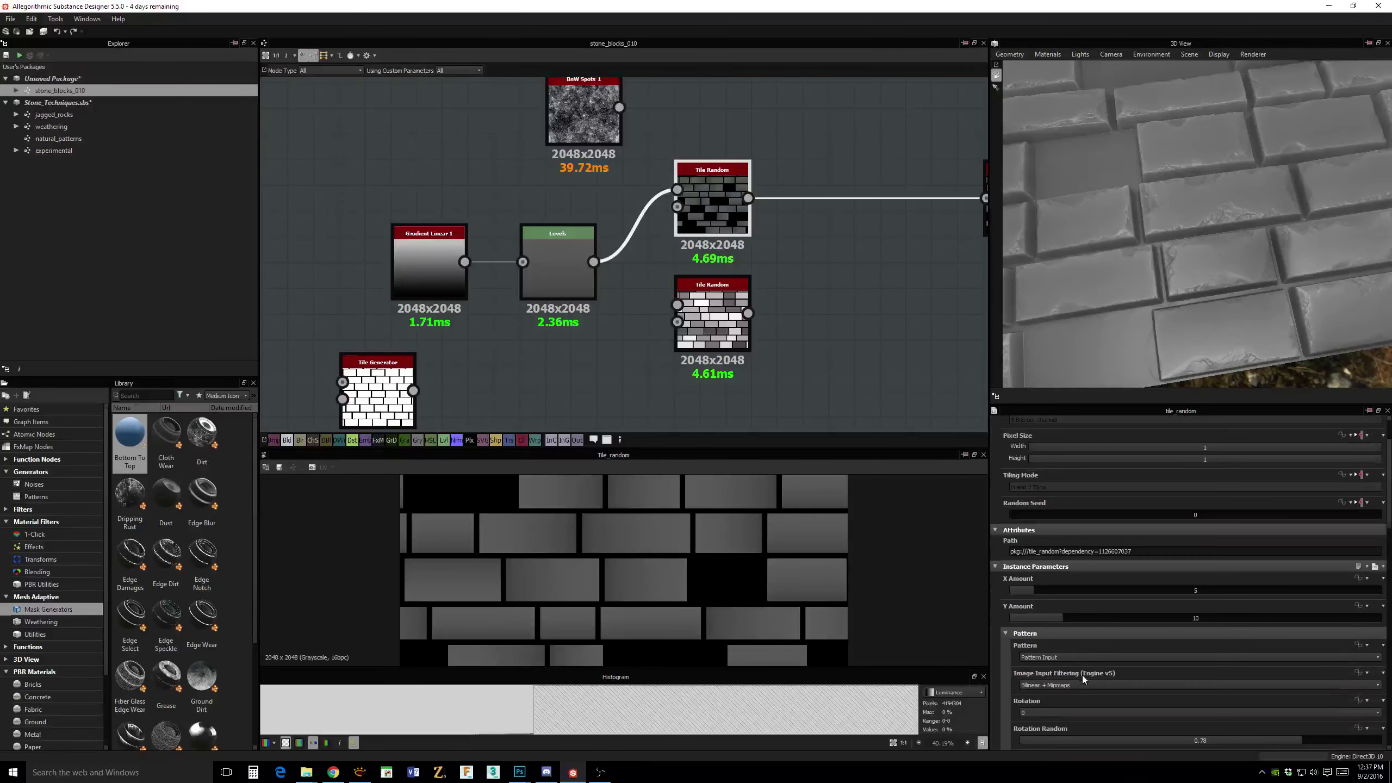
left_click(1066, 658)
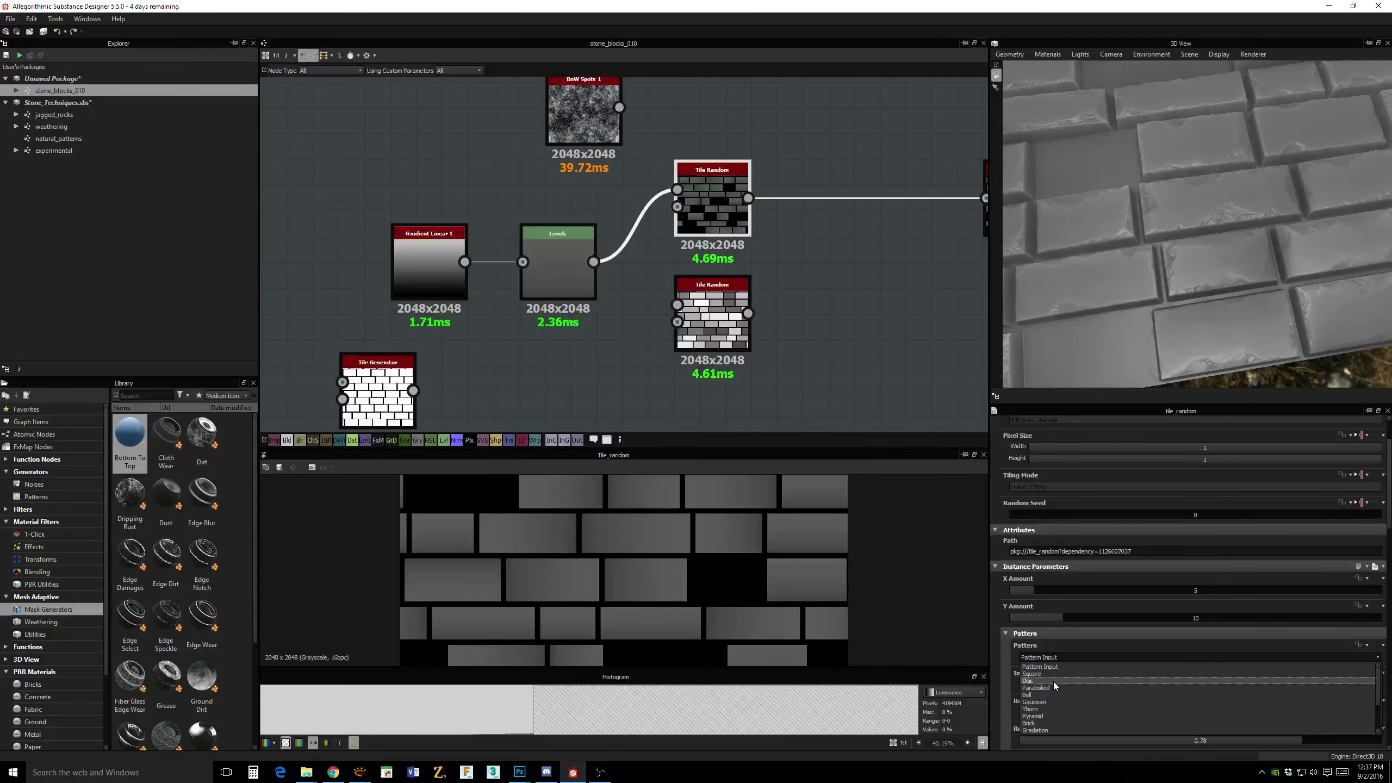
left_click(1053, 723)
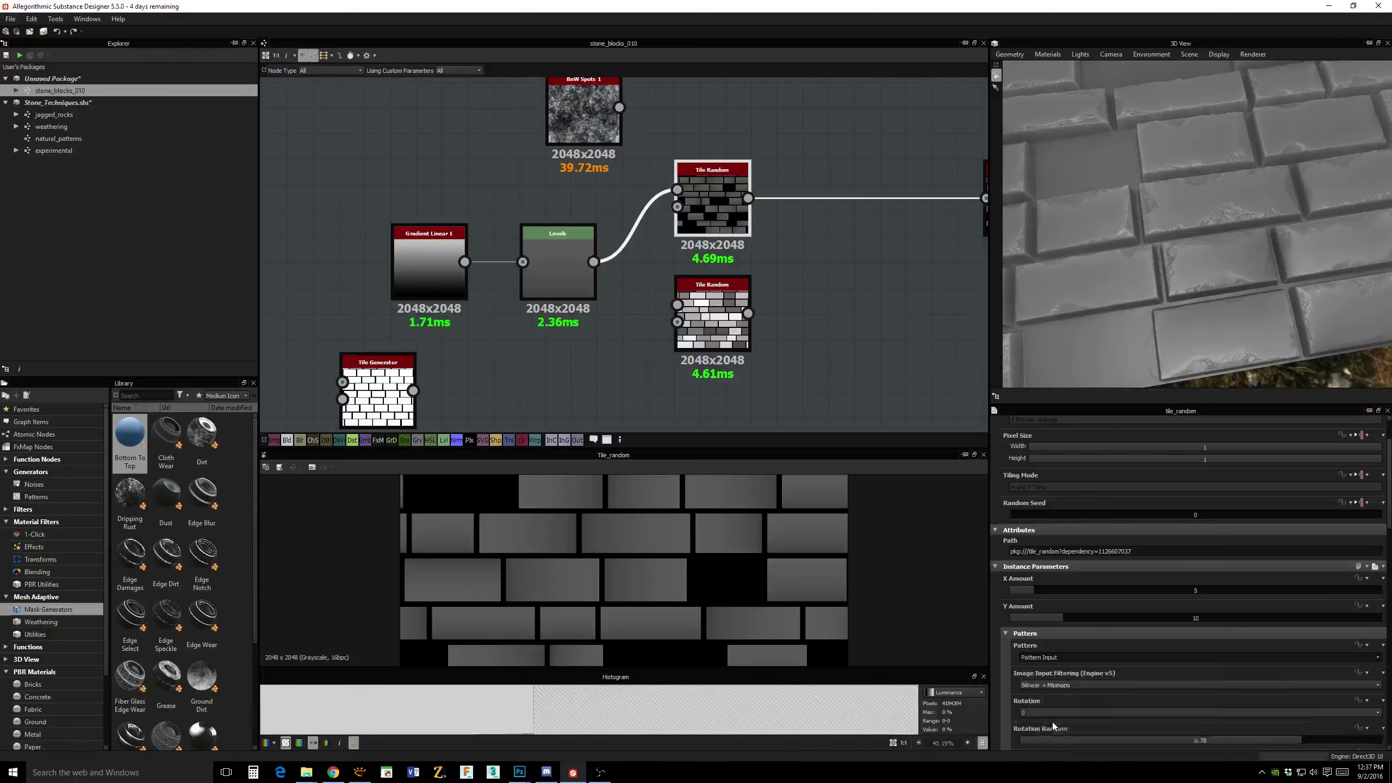
Delete the connection from the Levels node to the upper Tile Random's pattern input.
middle_click_drag(879, 330, 836, 319)
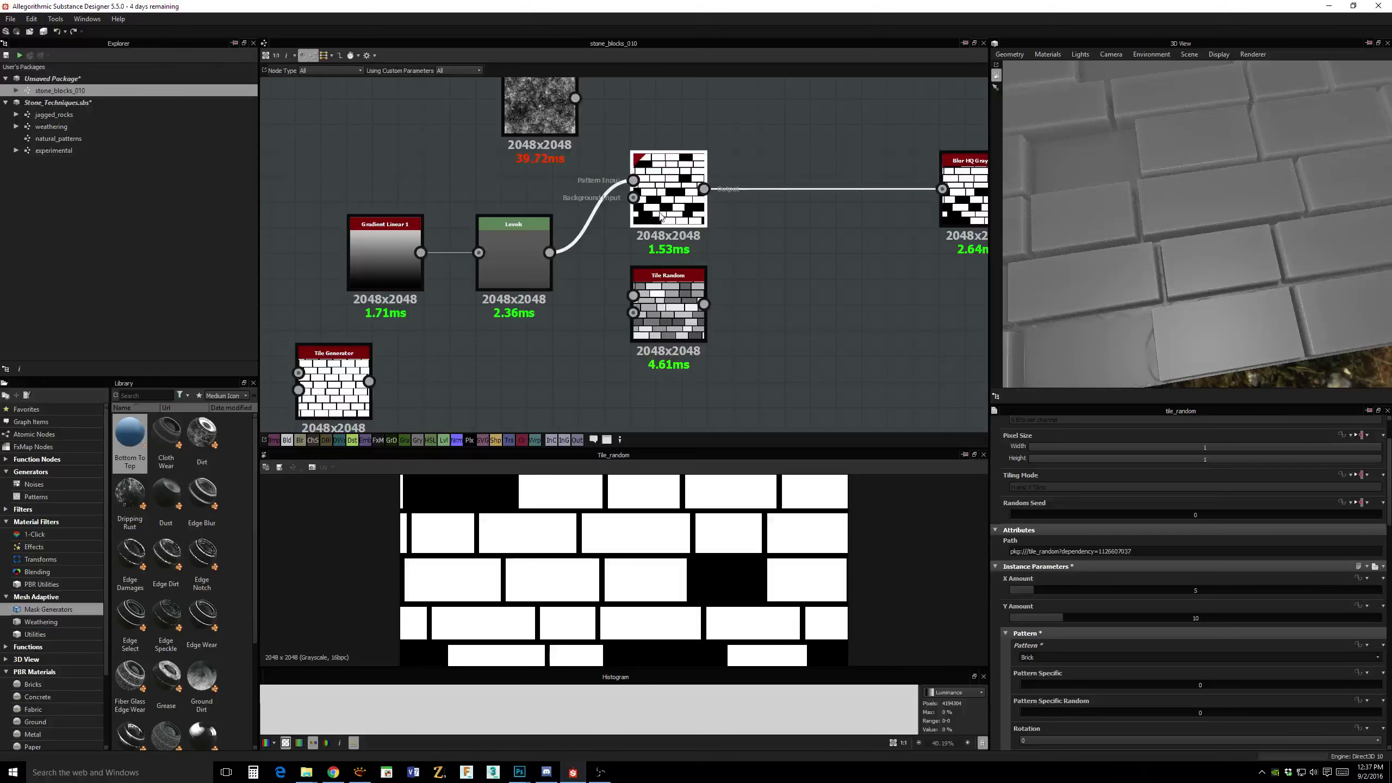
left_click(580, 241)
key("Delete")
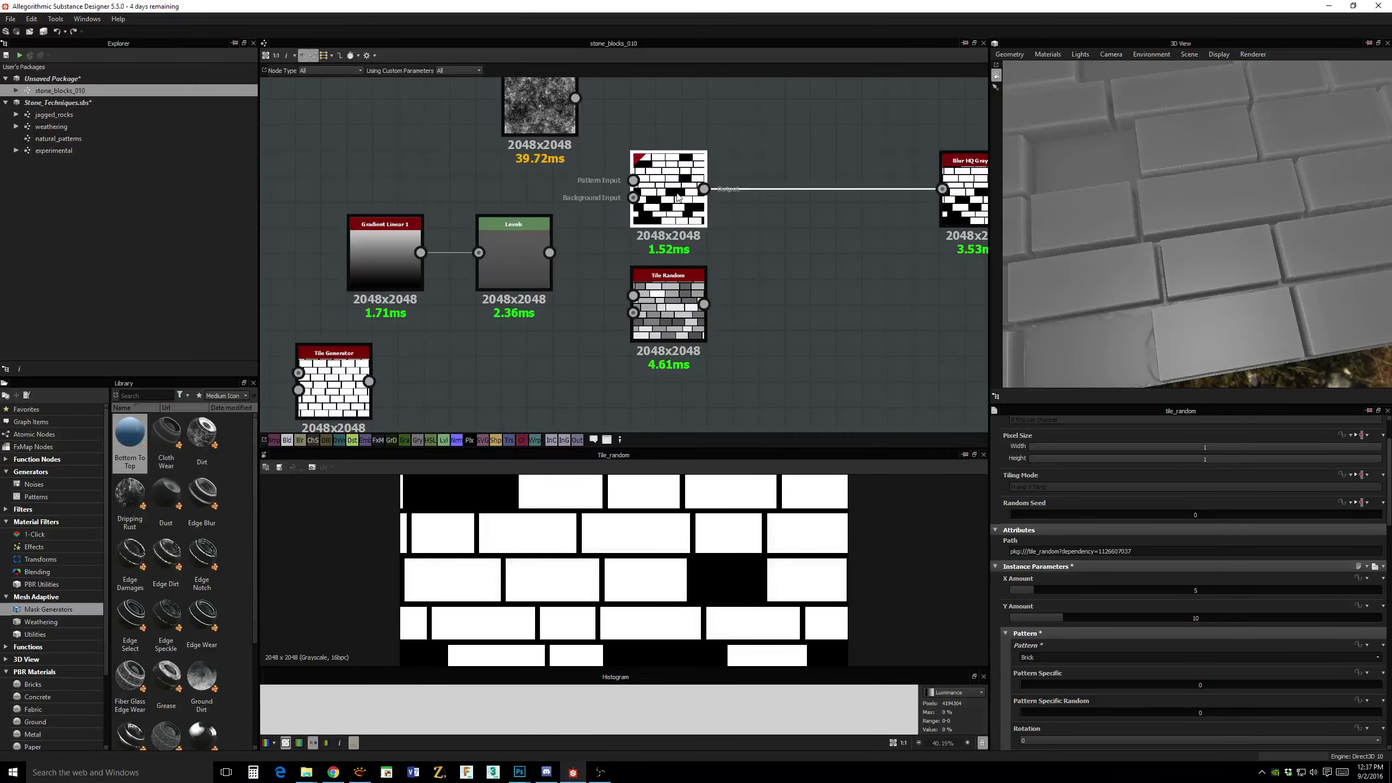
Set the upper Tile Random's Pattern Specific to 0.15 and Pattern Specific Random to 0.21, then check the bricks in the 3D view.
middle_click_drag(756, 259, 706, 252)
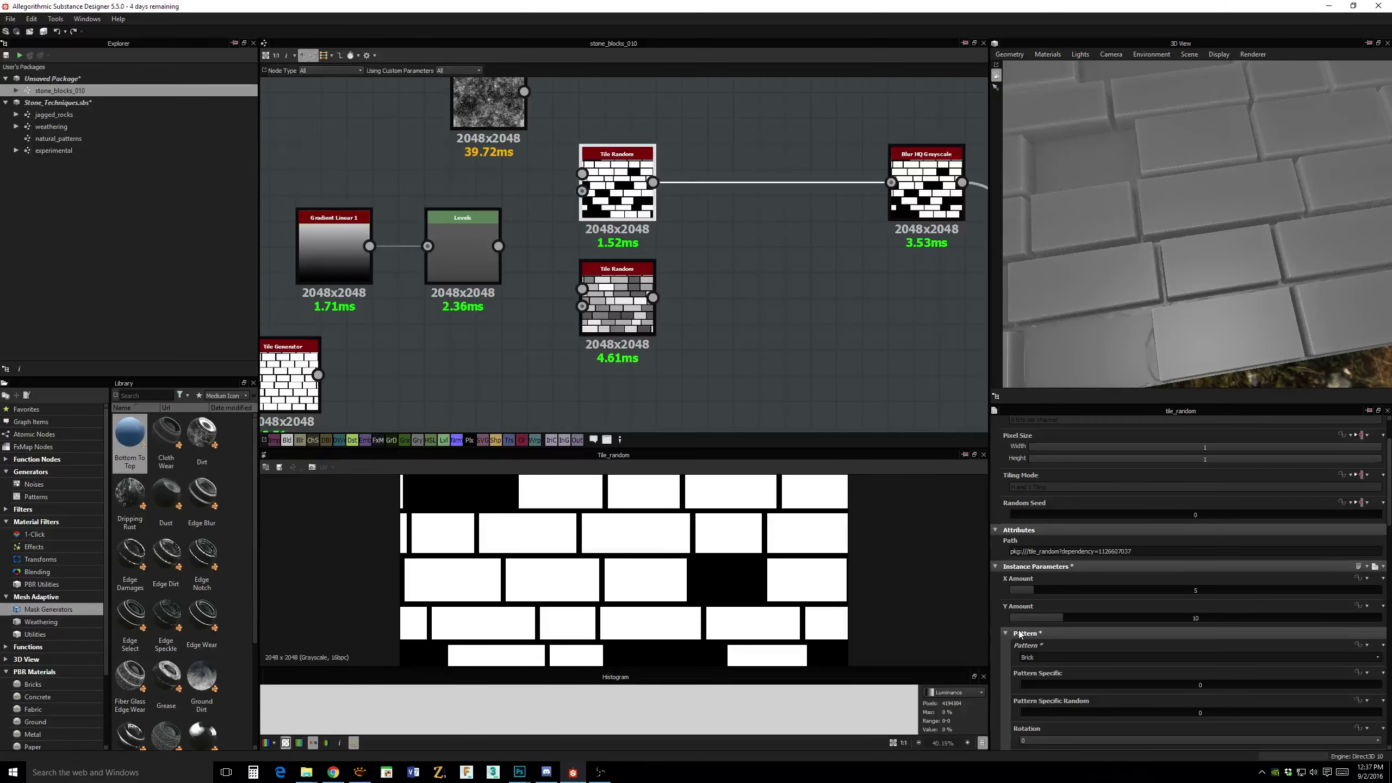
left_click_drag(1028, 686, 1096, 713)
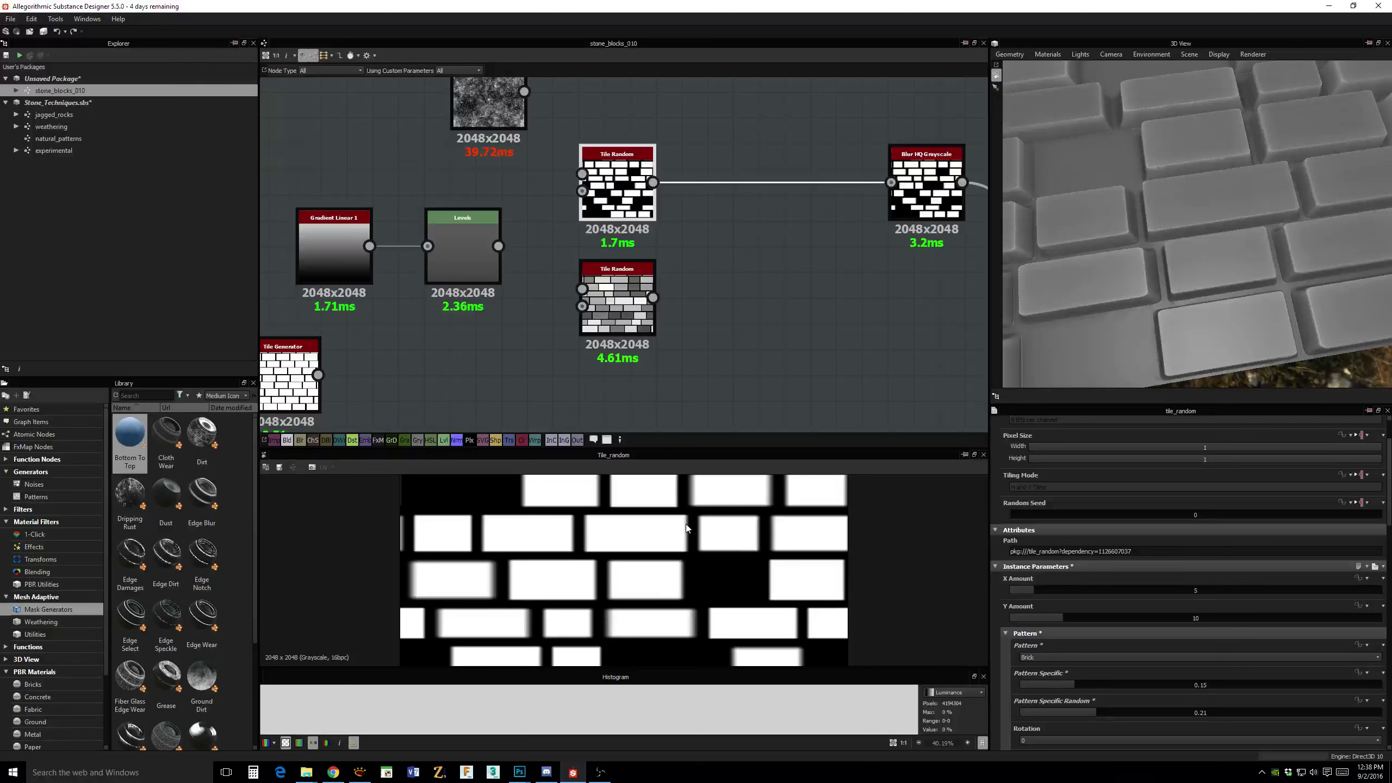
middle_click_drag(687, 527, 689, 537)
left_click_drag(1183, 262, 1161, 261)
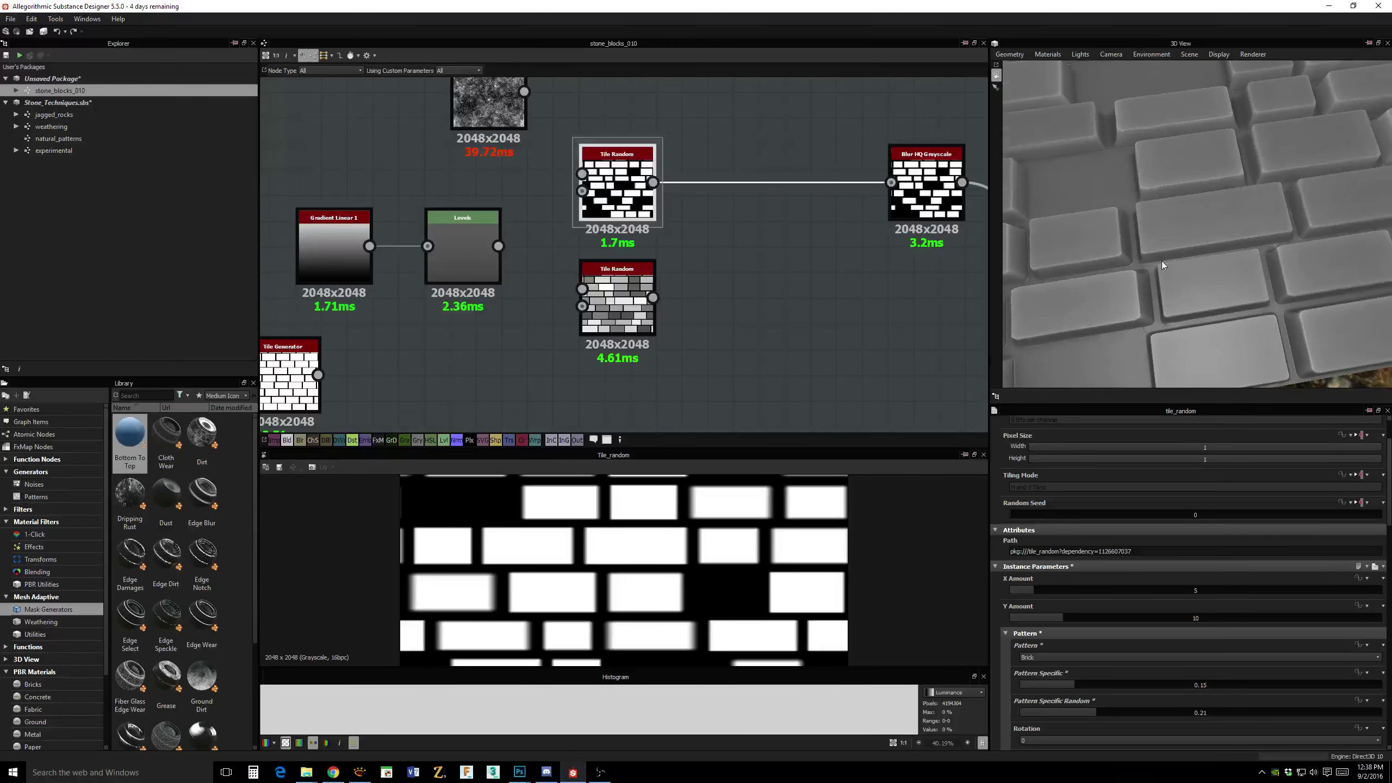
Move Blur HQ Grayscale closer to the upper Tile Random and shift the lower Tile Random slightly down.
middle_click_drag(806, 236, 641, 236)
scroll(755, 196, "down", 2)
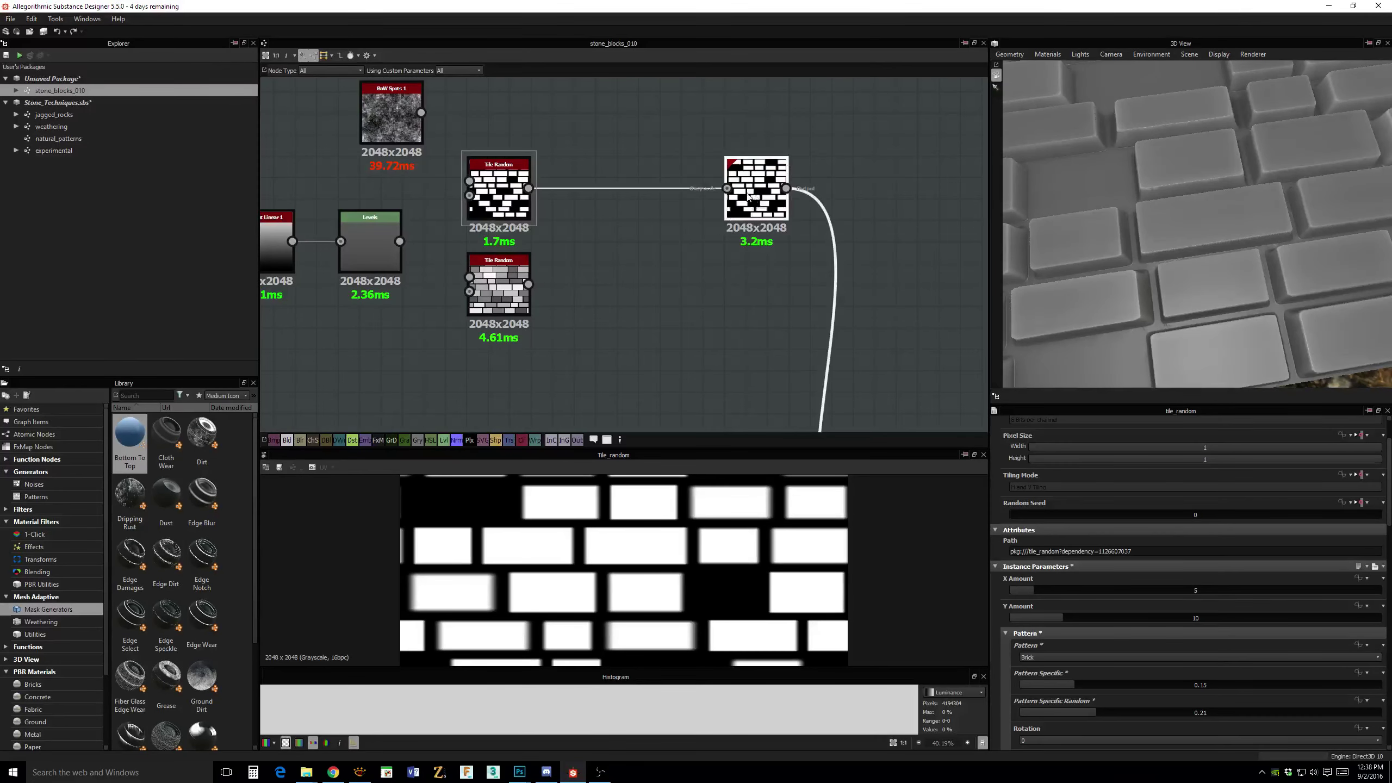
left_click_drag(754, 196, 671, 196)
scroll(748, 222, "down", 2)
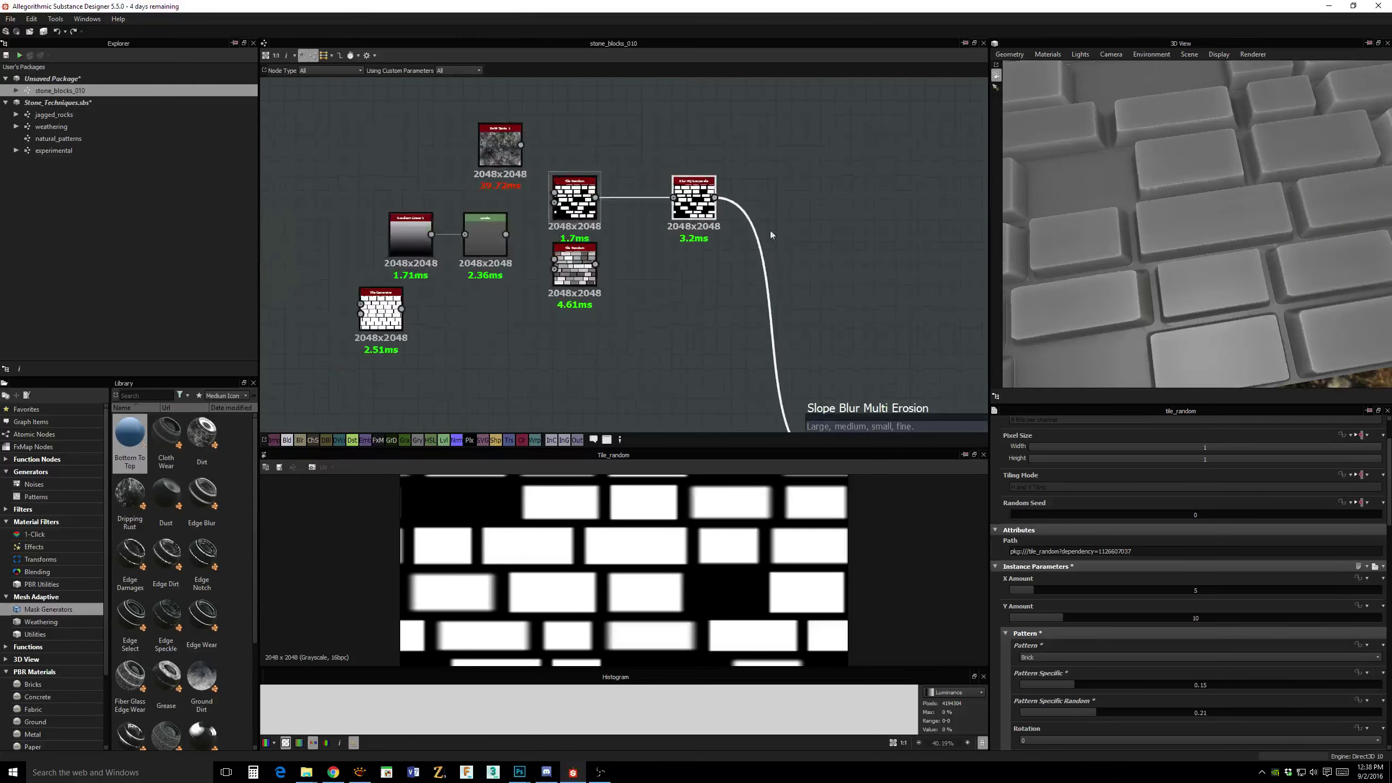
middle_click_drag(770, 231, 781, 181)
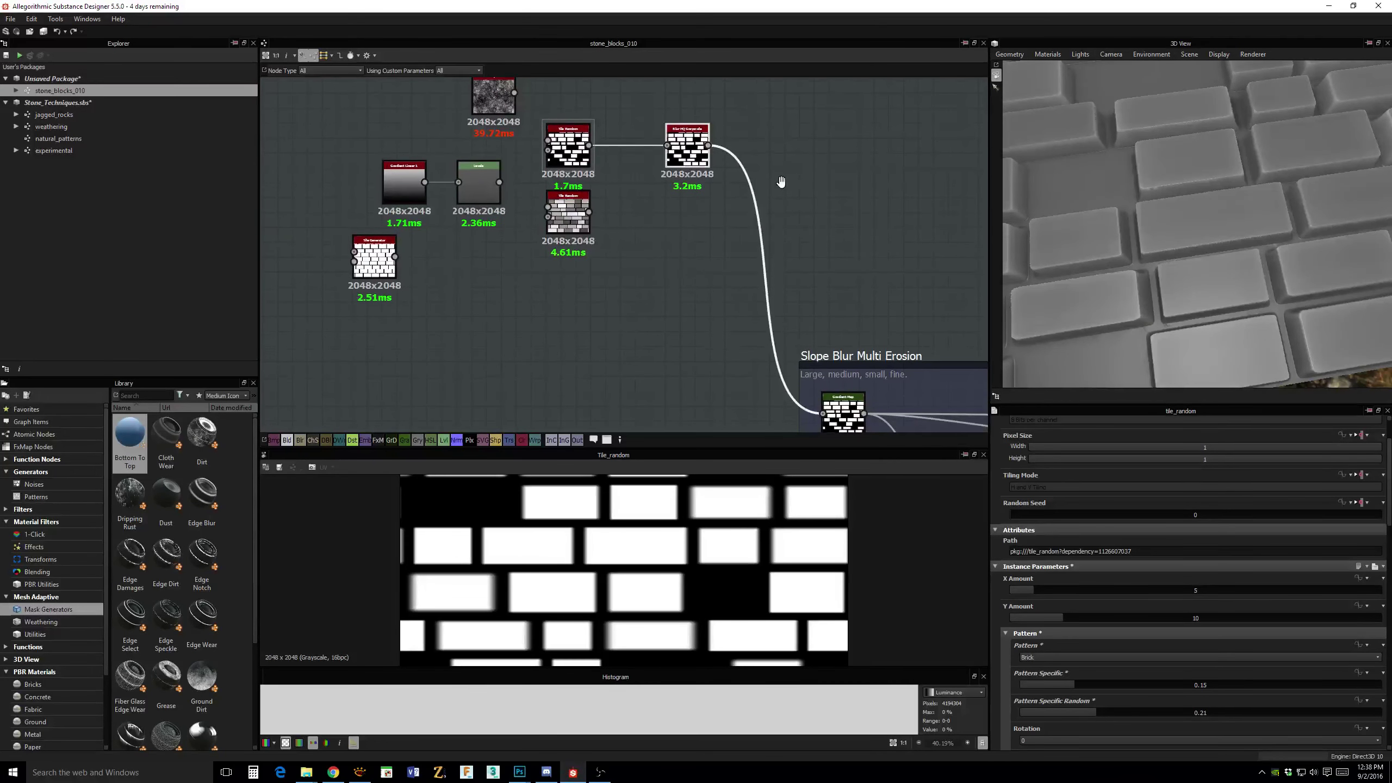
left_click_drag(685, 158, 715, 159)
left_click_drag(567, 219, 568, 228)
Add a Blend node to the graph in the space beside the lower Tile Random, below Blur HQ Grayscale.
left_click(681, 208)
key("space")
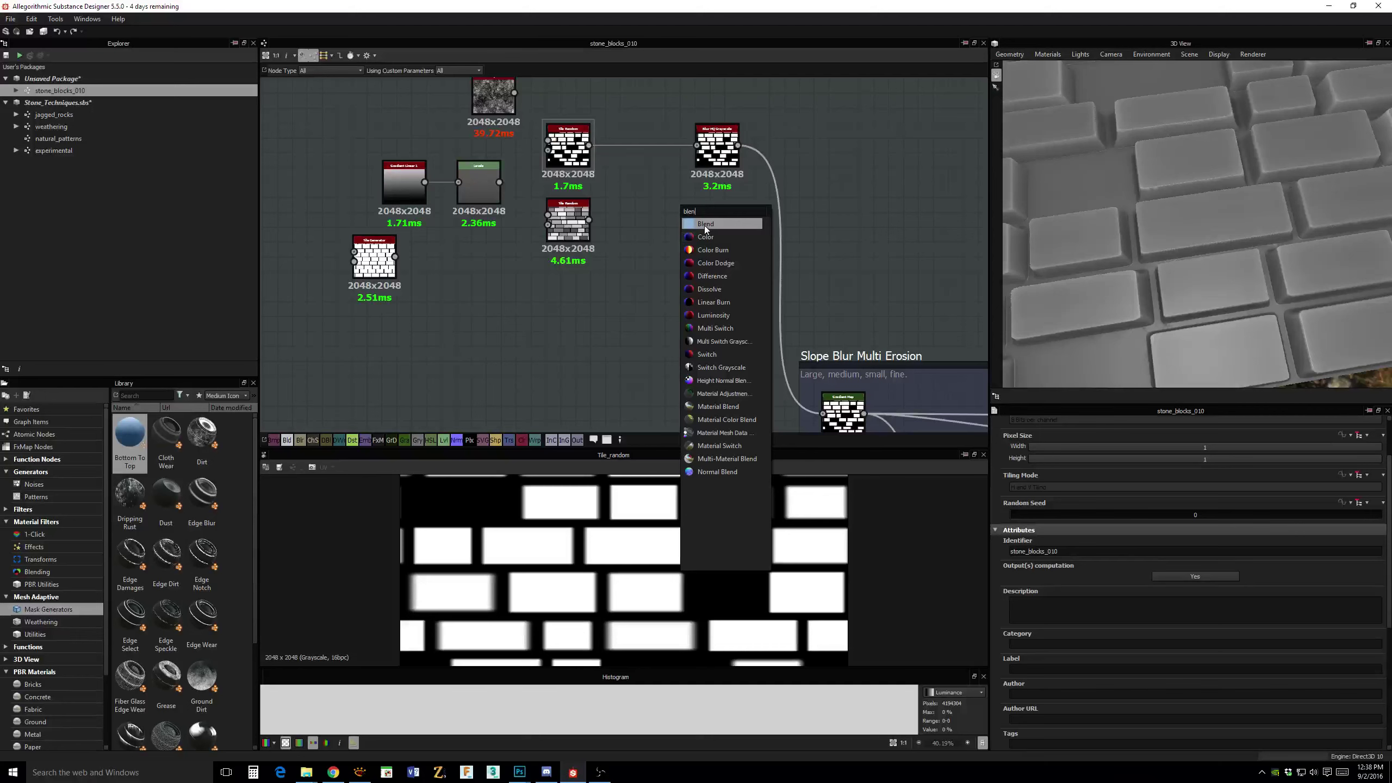
Add a Blend node beneath the Blur HQ Grayscale node.
key("Escape")
key("ctrl+b")
left_click_drag(690, 211, 689, 237)
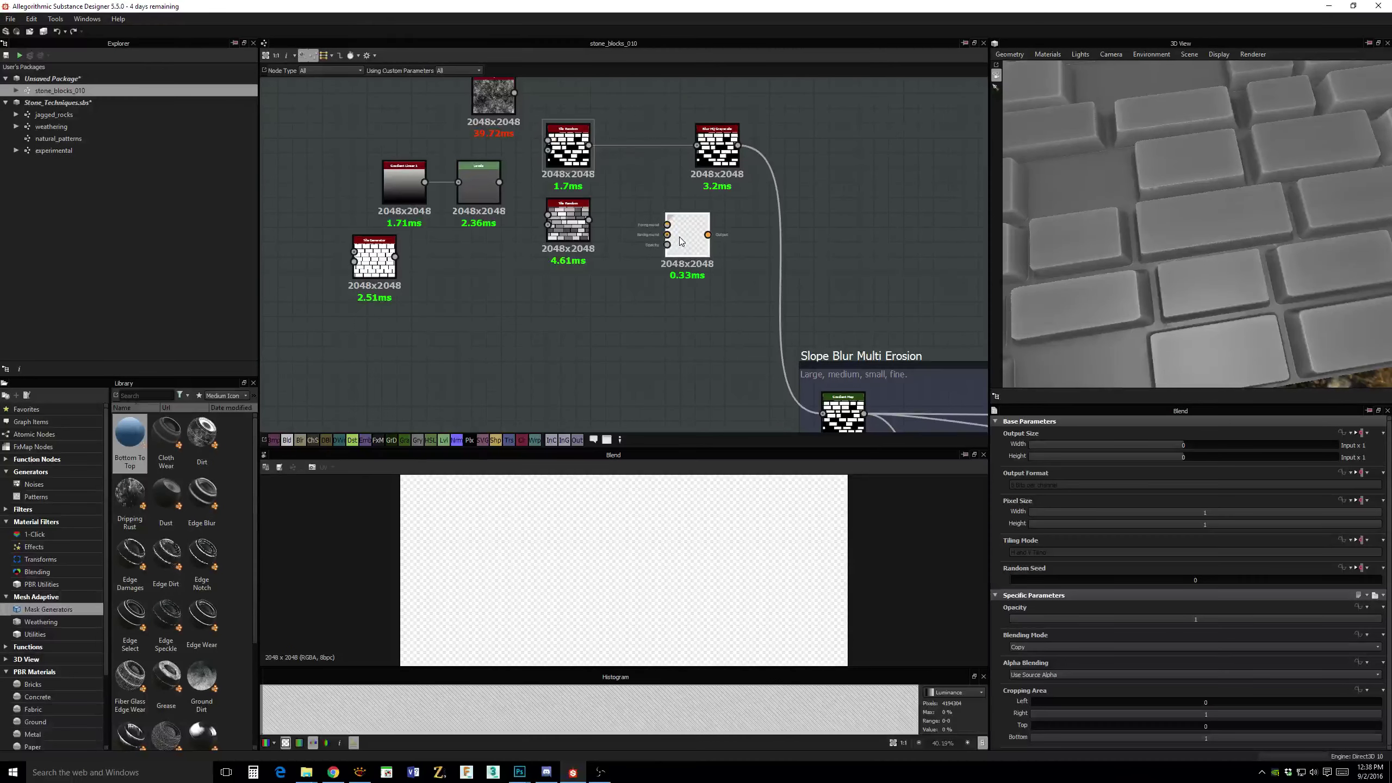
Try the Auto split mode on the upper Tile Random node before restoring None, and delete the unconnected Blend node.
left_click(571, 148)
scroll(1123, 642, "down", 5)
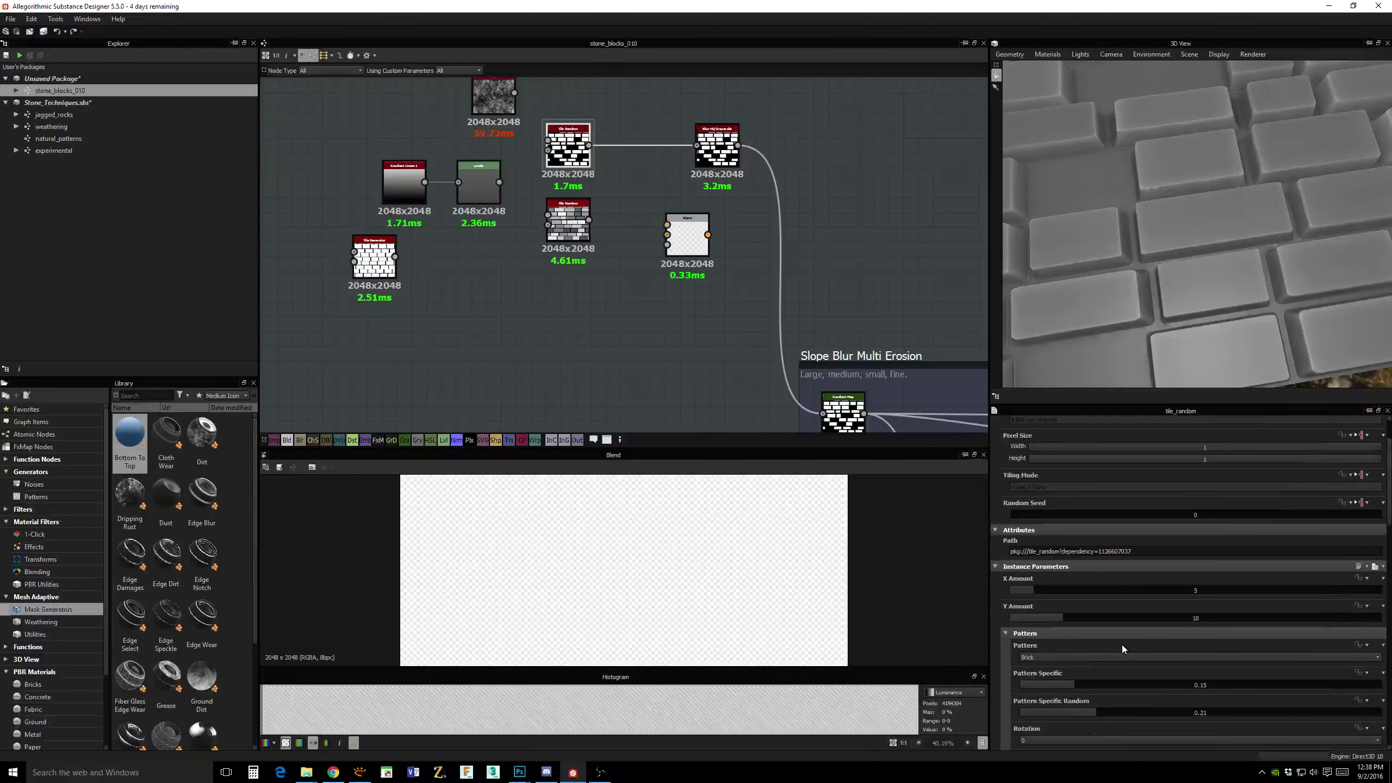
key("ctrl+z")
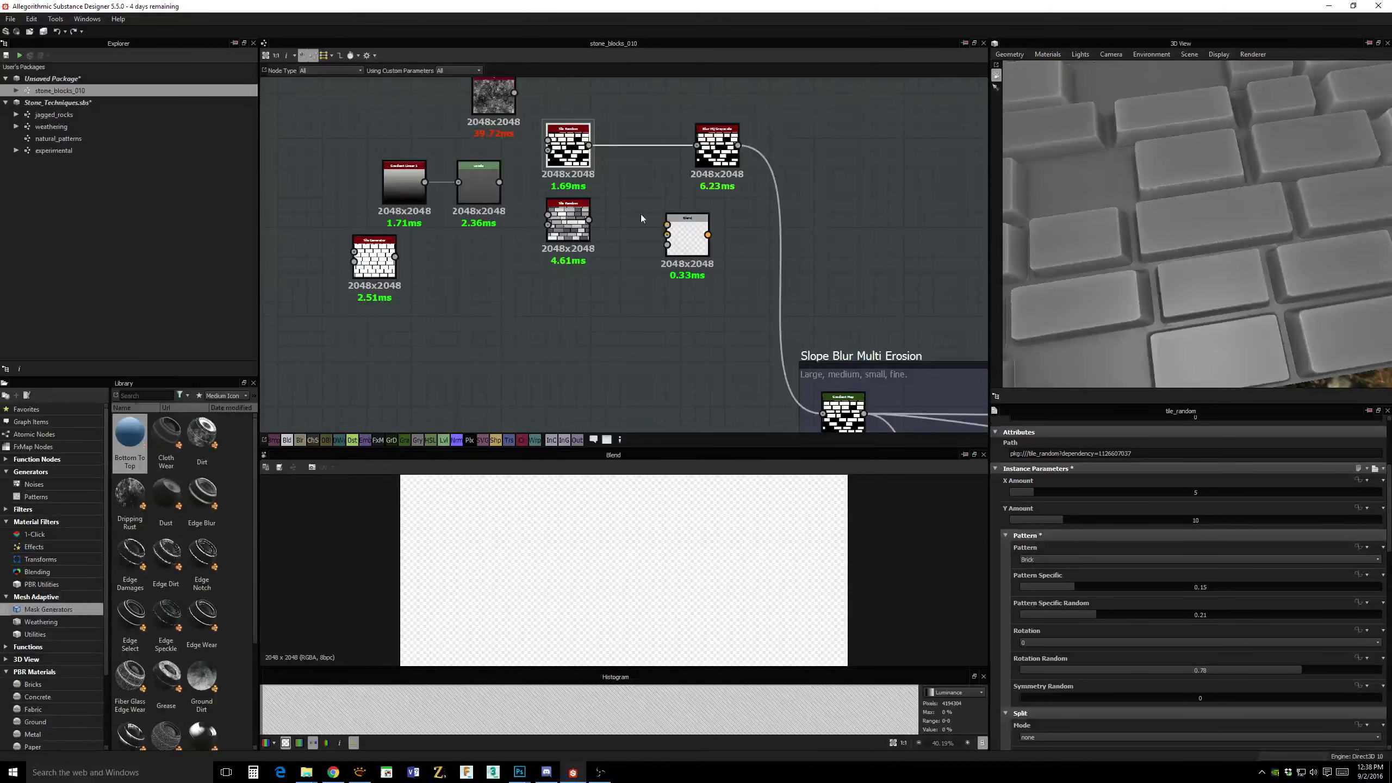
scroll(1203, 279, "down", 3)
scroll(1202, 279, "up", 5)
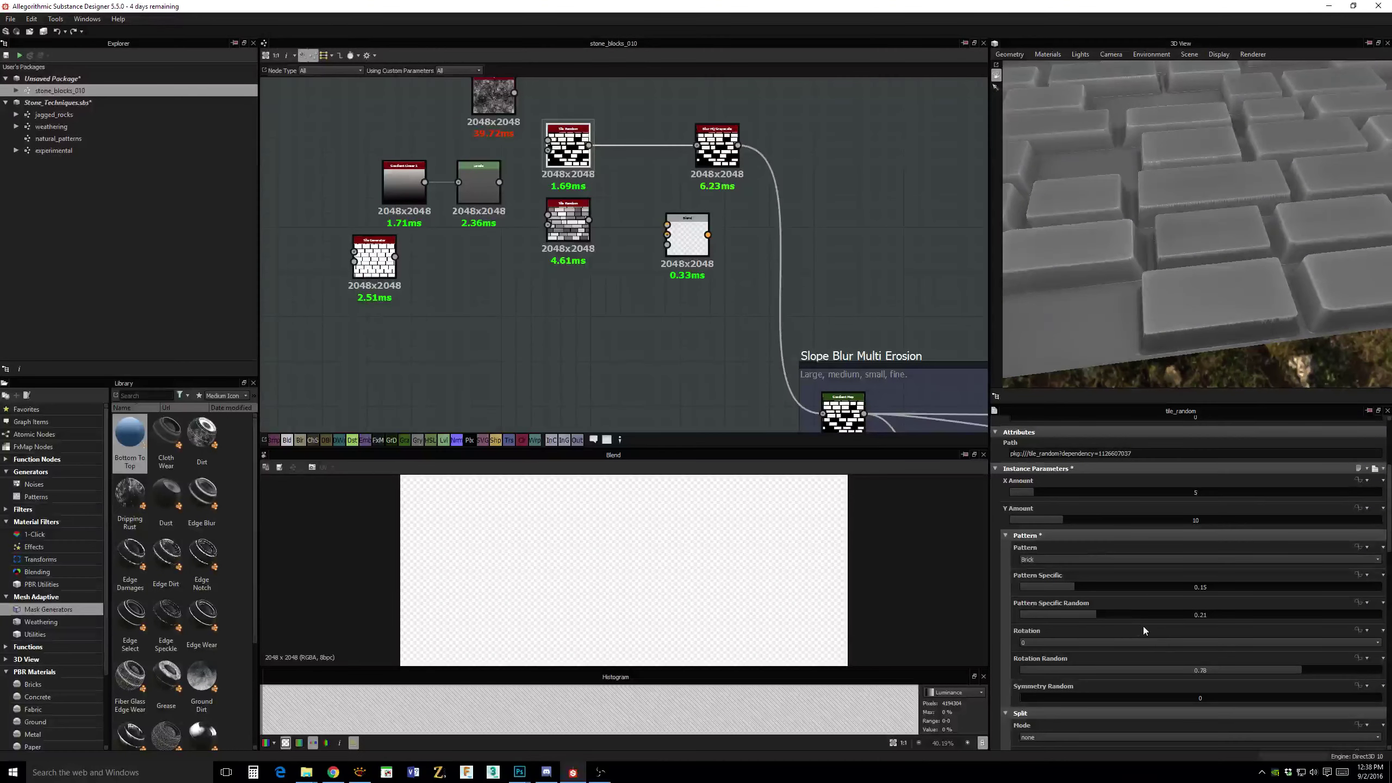
scroll(1152, 631, "down", 2)
scroll(1162, 636, "down", 2)
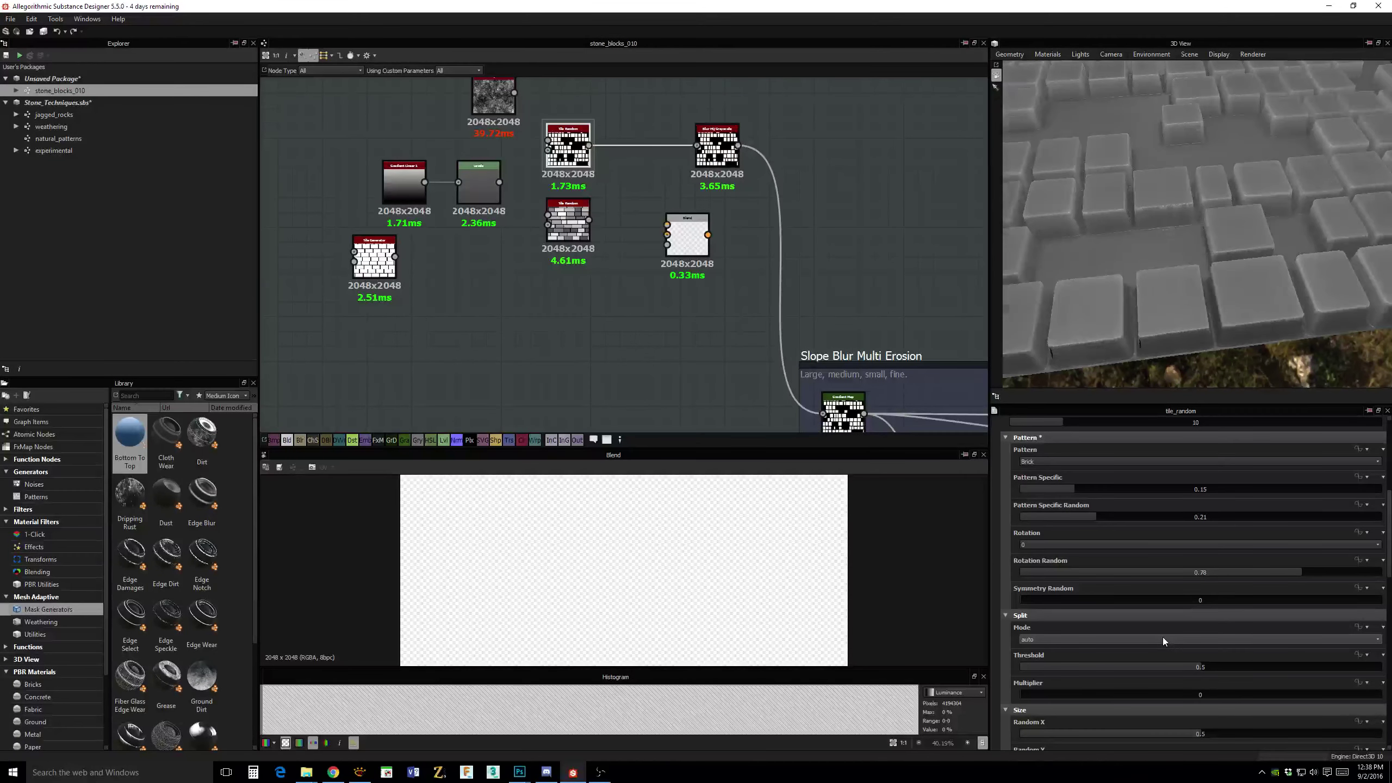
left_click(1163, 638)
left_click(1135, 649)
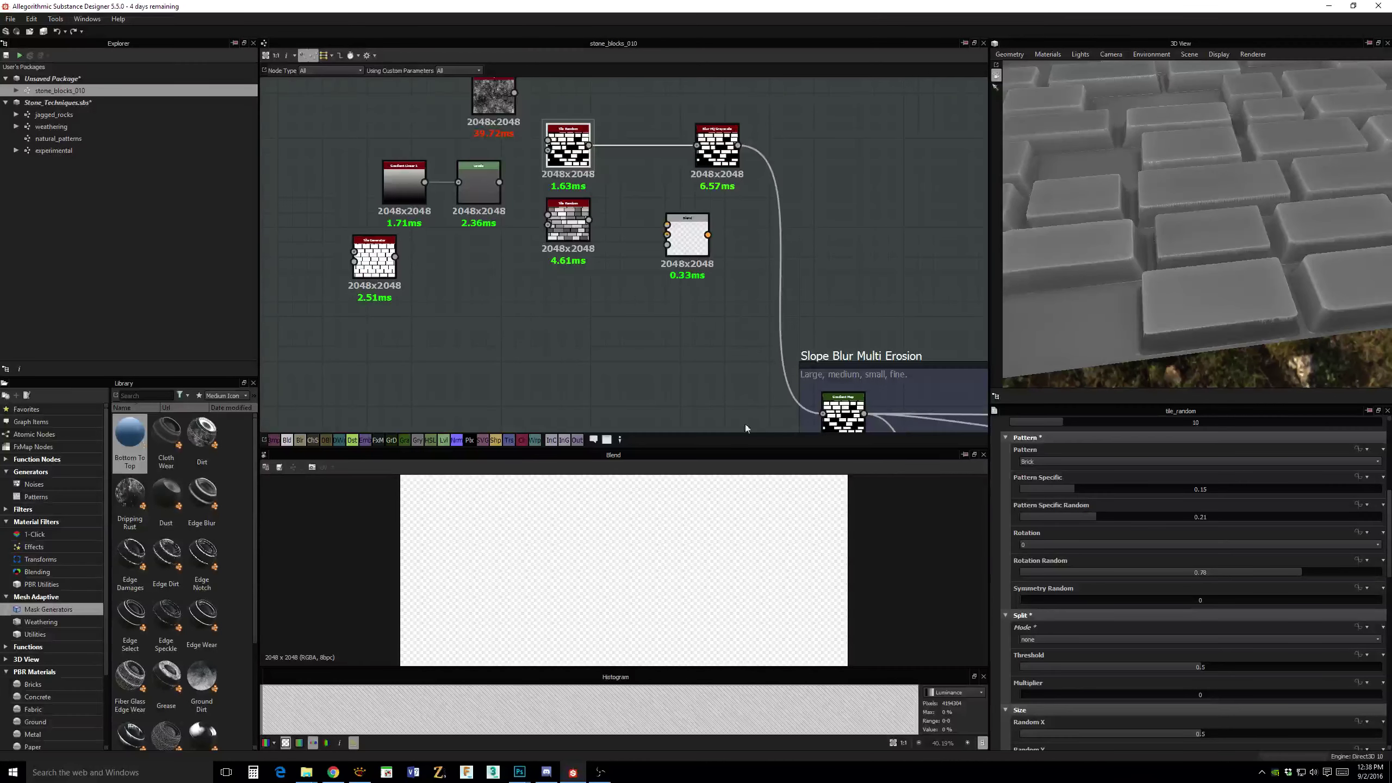
key("Delete")
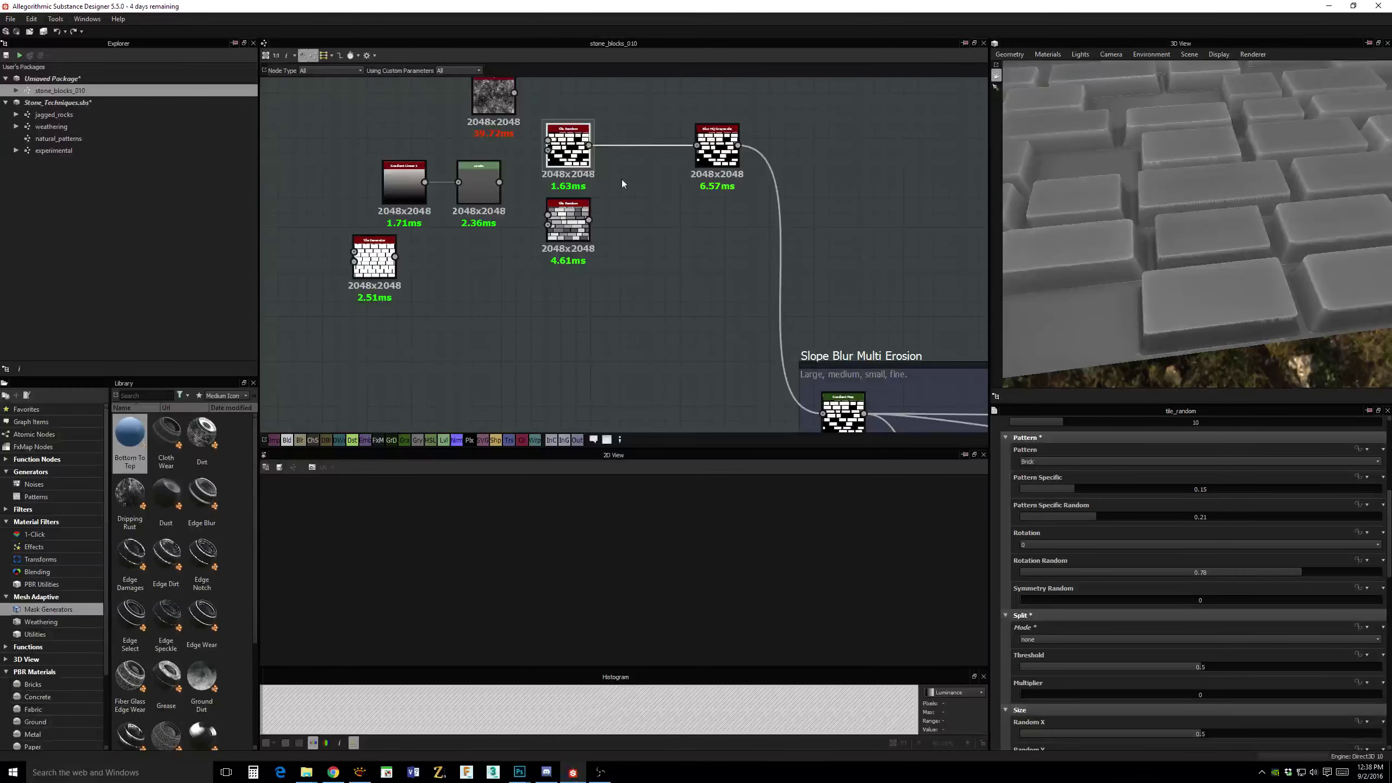
Display the upper Tile Random node's output and set its Pattern Specific to 0.28 and Pattern Specific Random to 0.45.
double_click(570, 153)
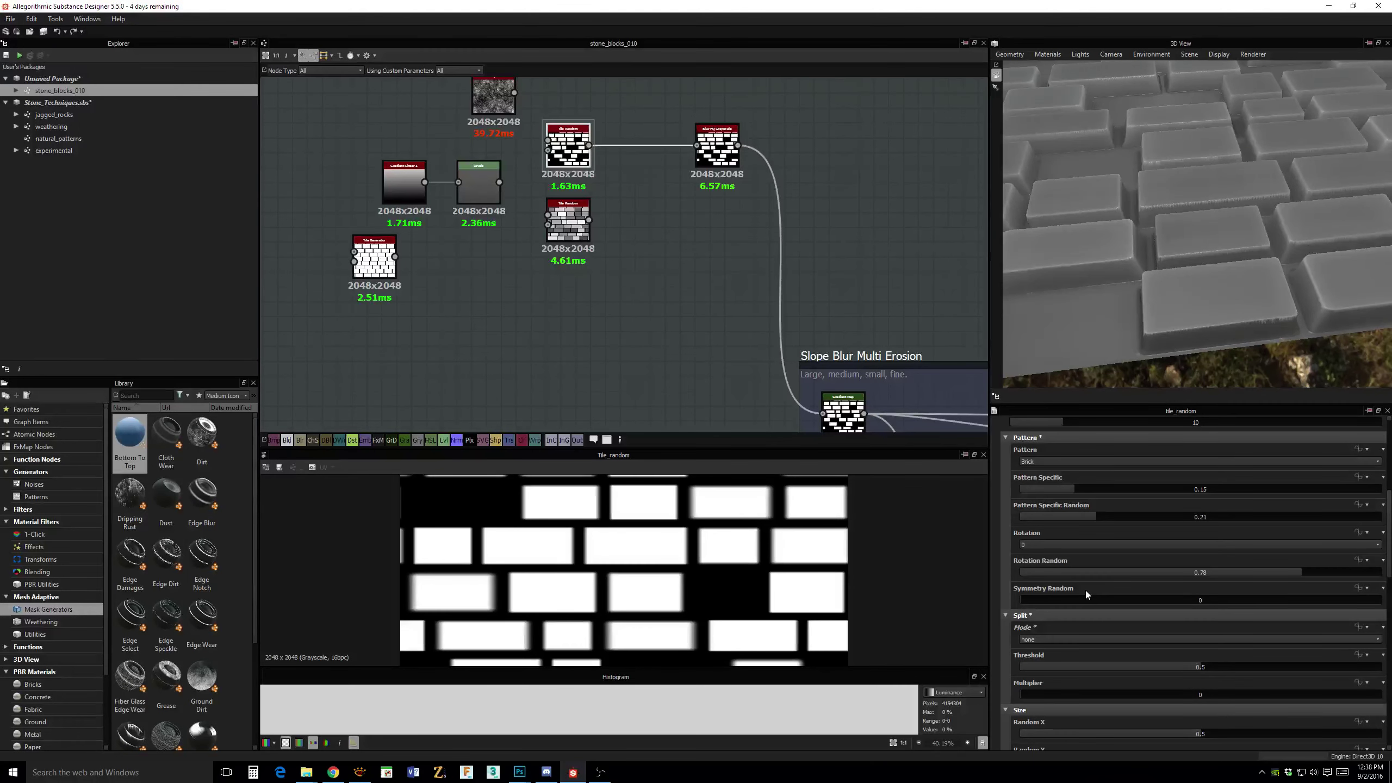
left_click_drag(1053, 487, 1123, 489)
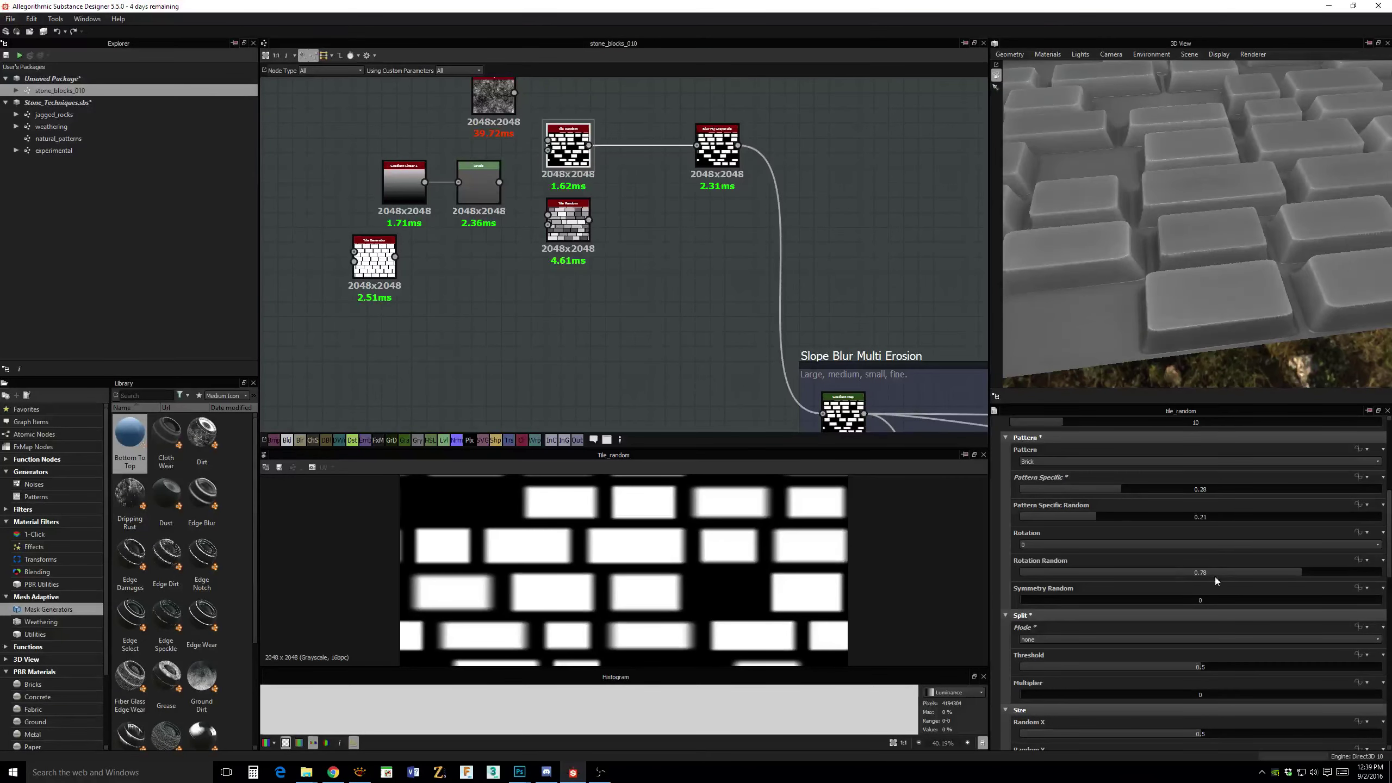
left_click_drag(1105, 518, 1186, 525)
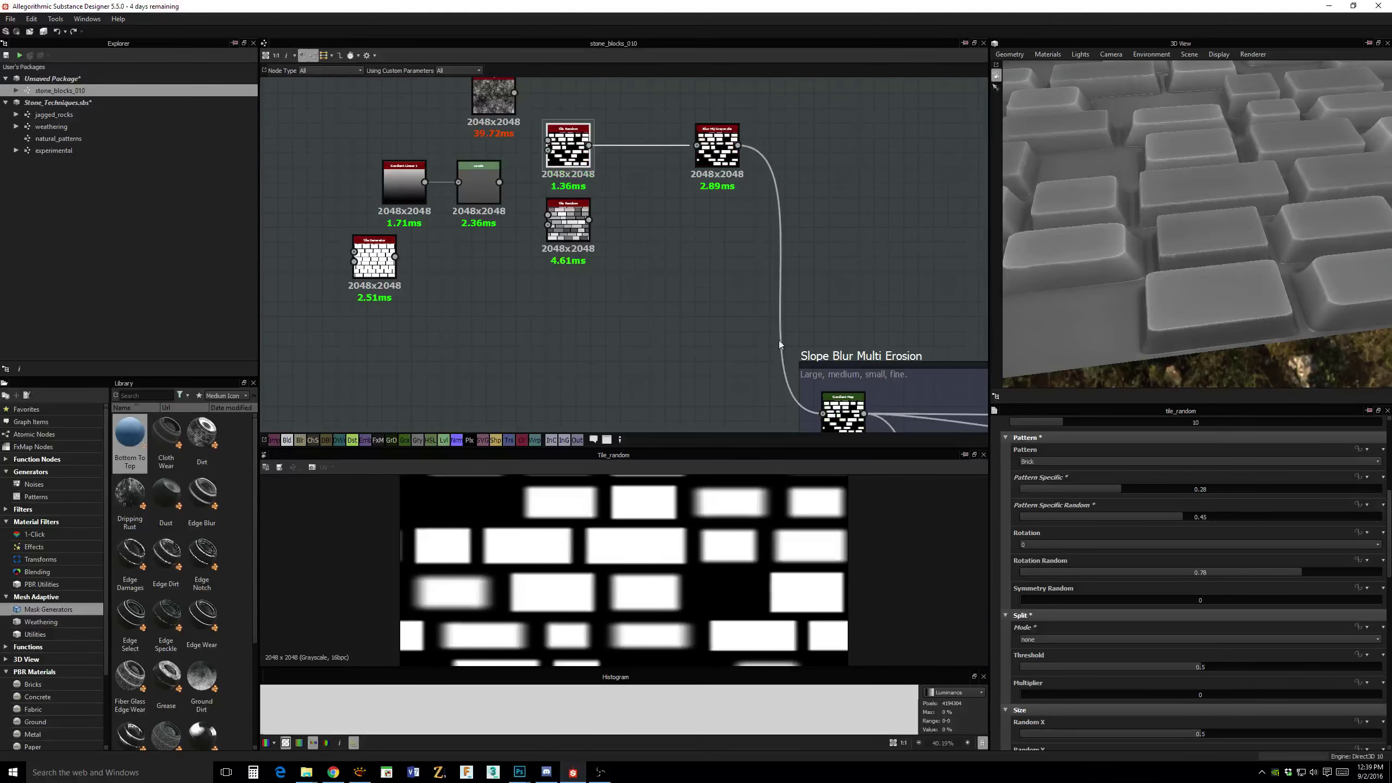
Set the upper Tile Random node's Mask Random to 0 and its Color Random to about 0.52.
mouse_move(828, 283)
middle_mouse_down()
mouse_move(818, 240)
mouse_move(822, 269)
middle_mouse_up()
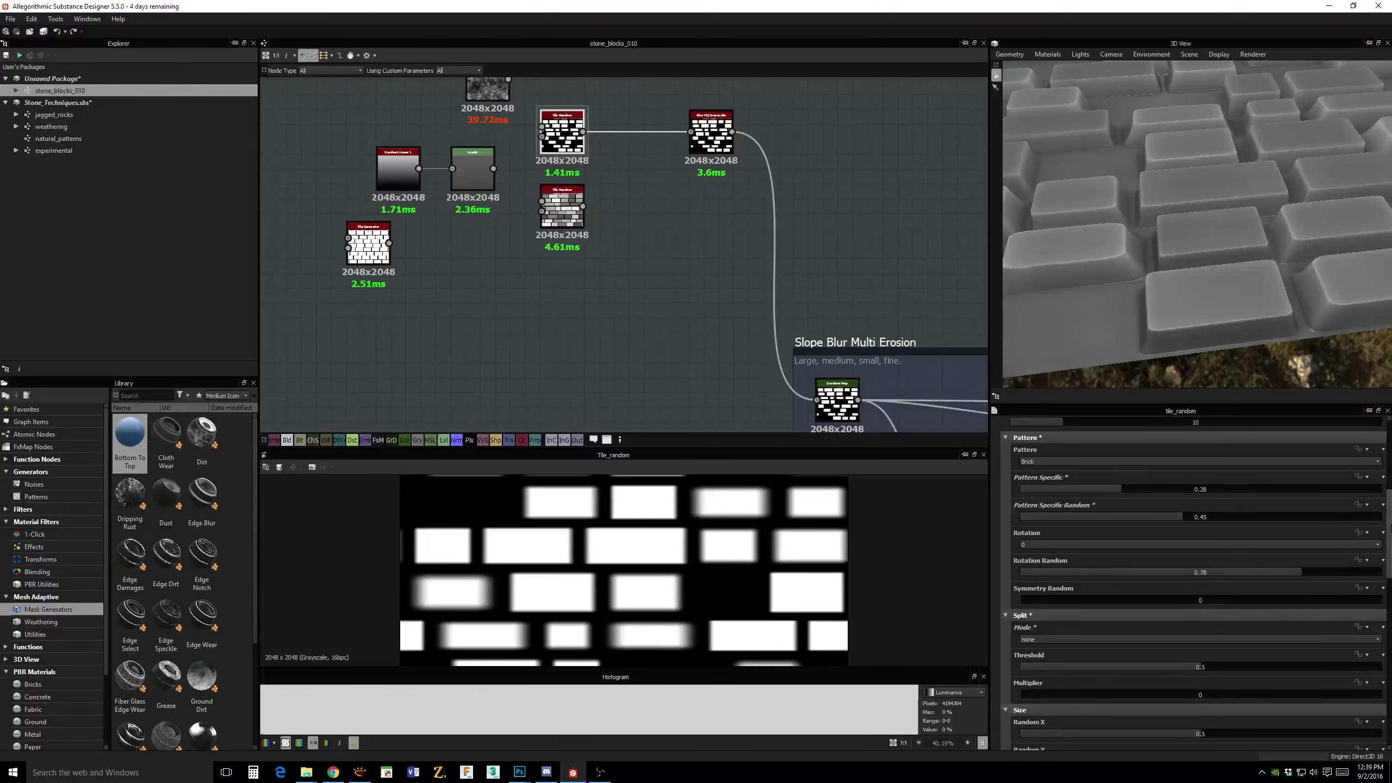
left_click_drag(1388, 526, 1380, 718)
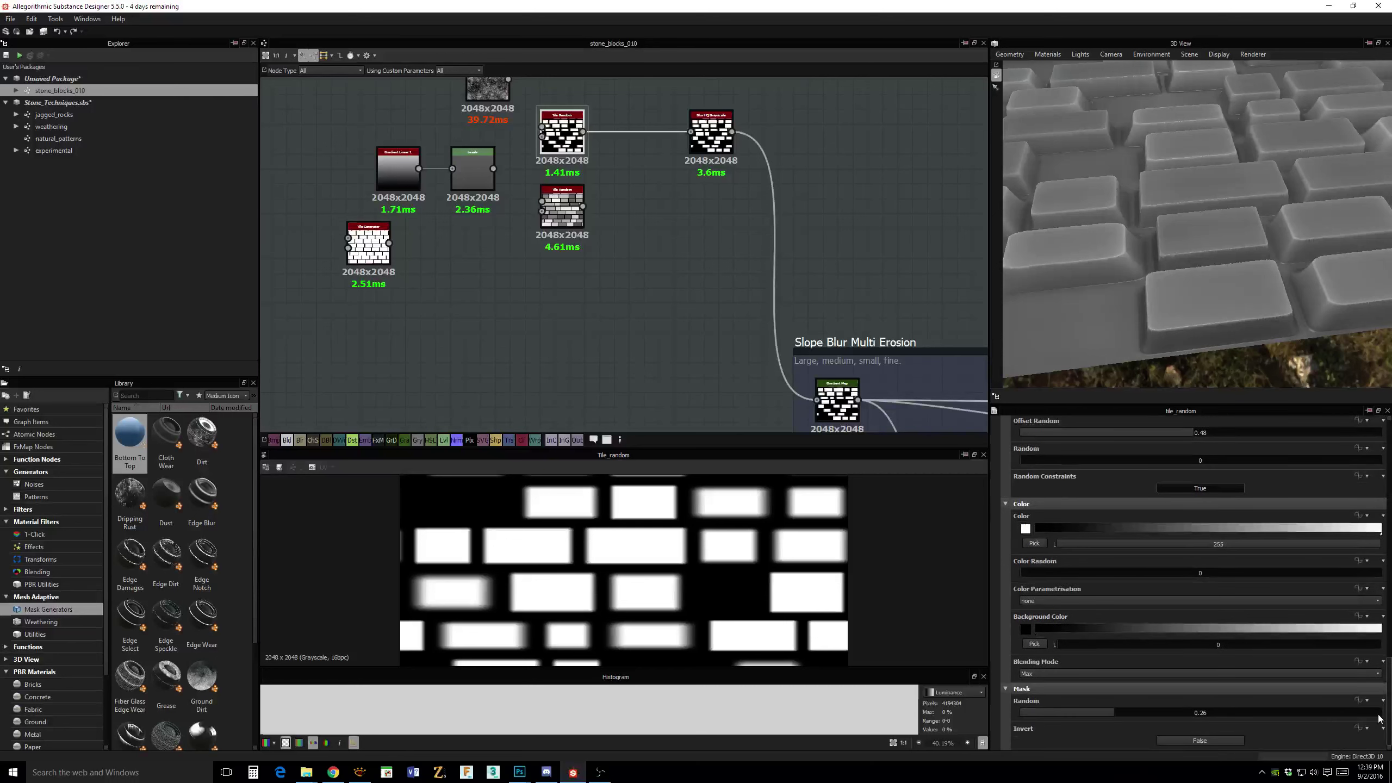
left_click_drag(1047, 712, 1018, 718)
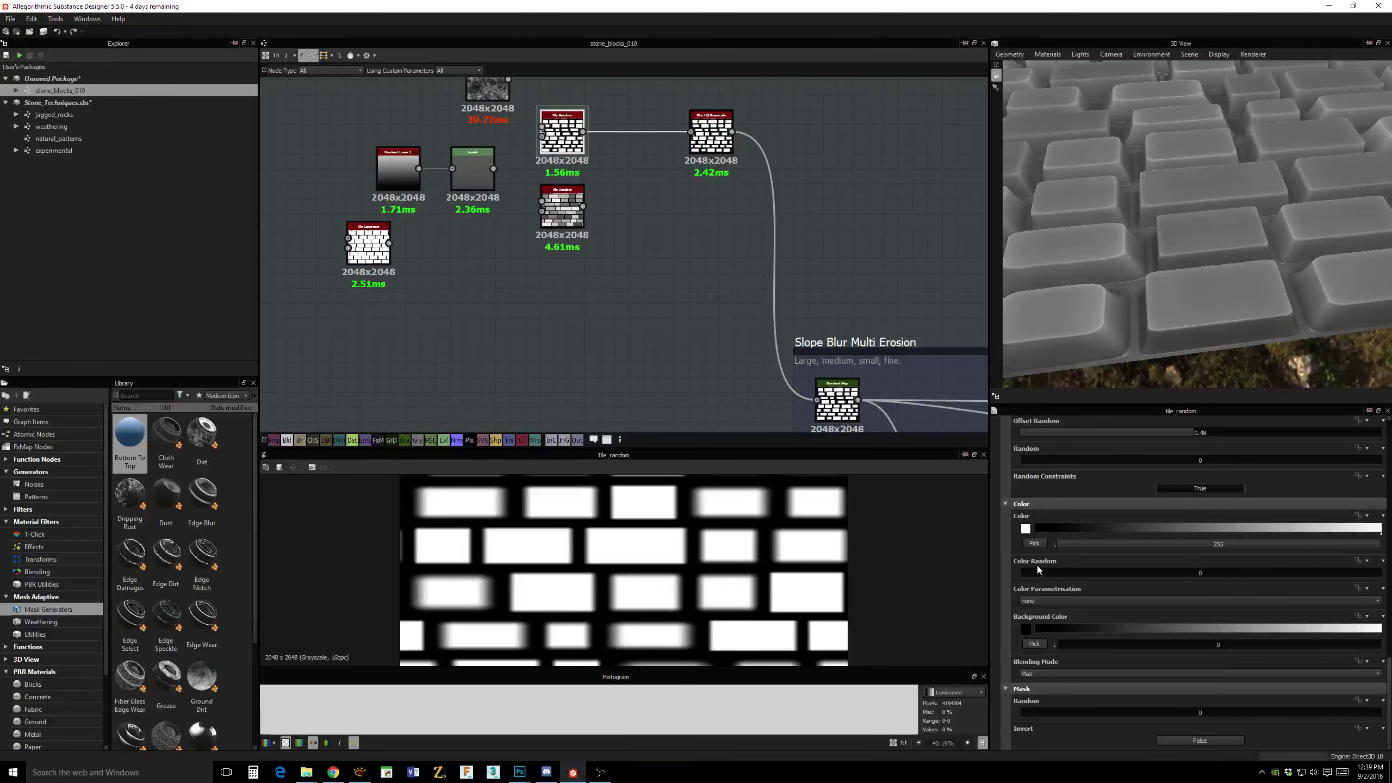
left_click_drag(1038, 570, 1208, 576)
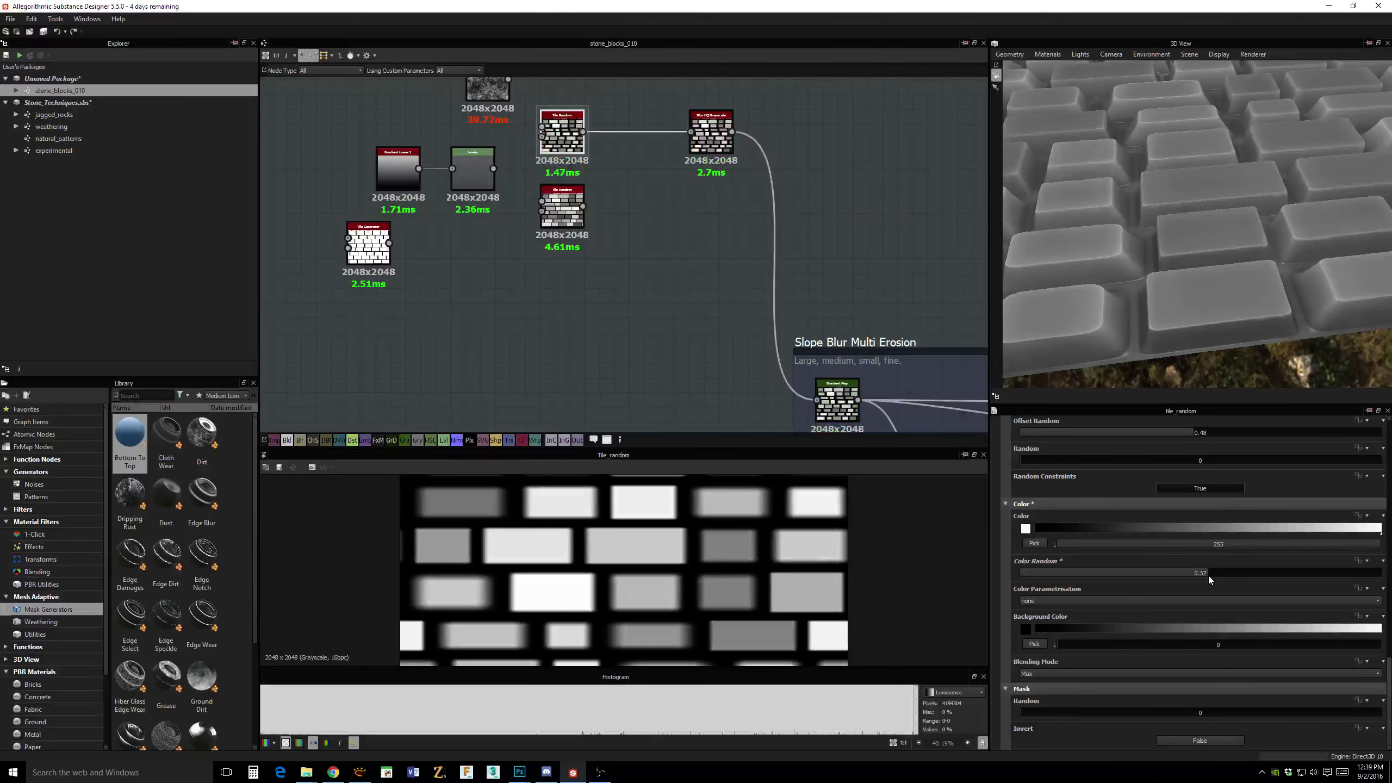
Set the Blur HQ Grayscale node's Intensity to 0.63 and place the node closer to Tile Random.
middle_click_drag(858, 270, 735, 189)
left_click(728, 318)
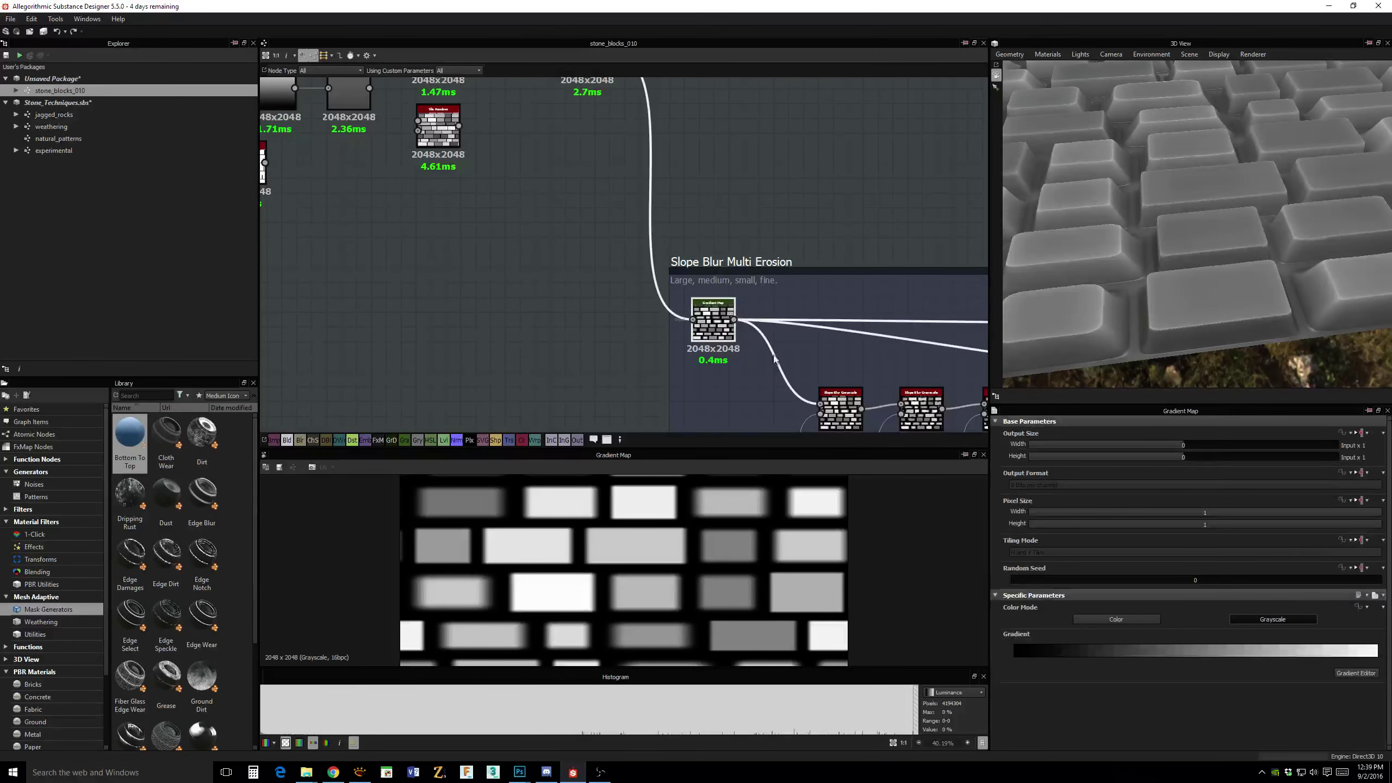
middle_click_drag(729, 318, 635, 172)
left_click(751, 264)
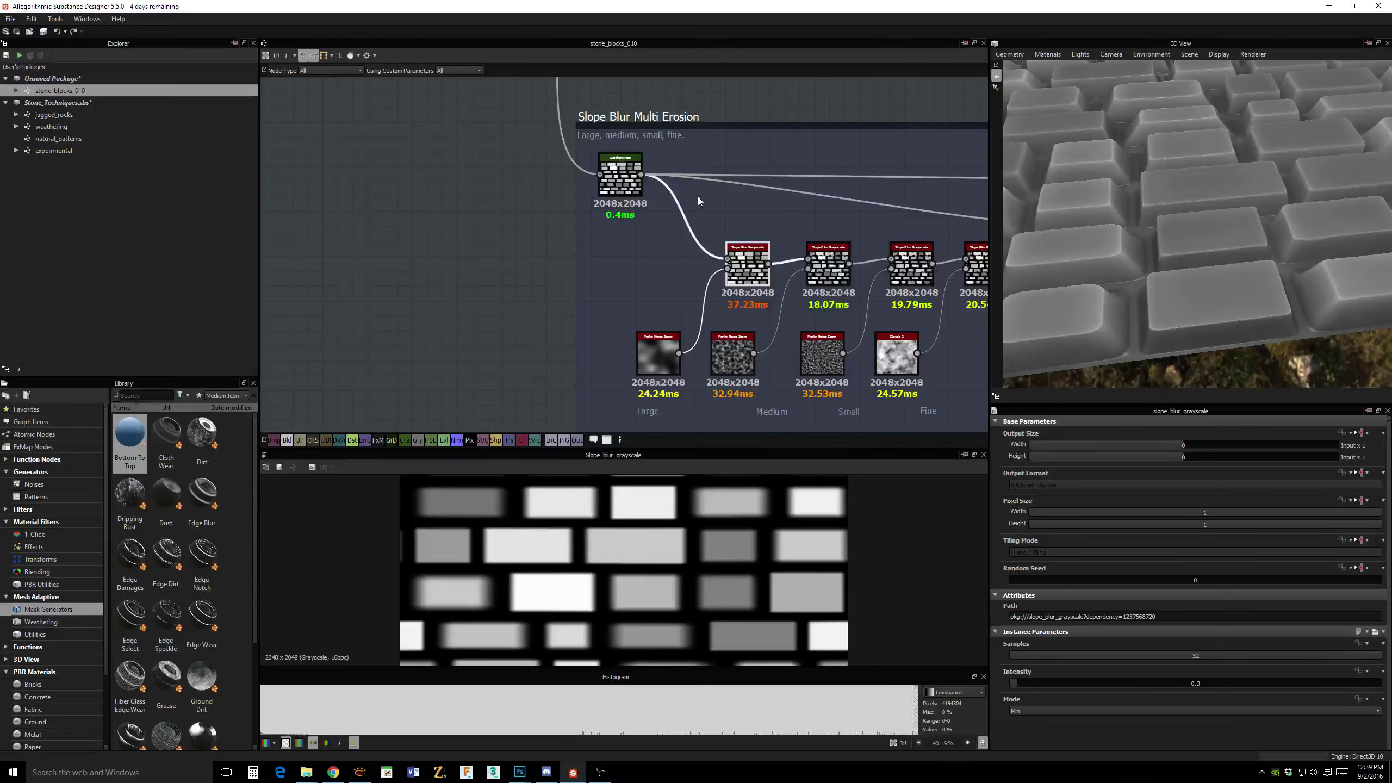
middle_click_drag(710, 209, 810, 319)
middle_click_drag(682, 92, 742, 250)
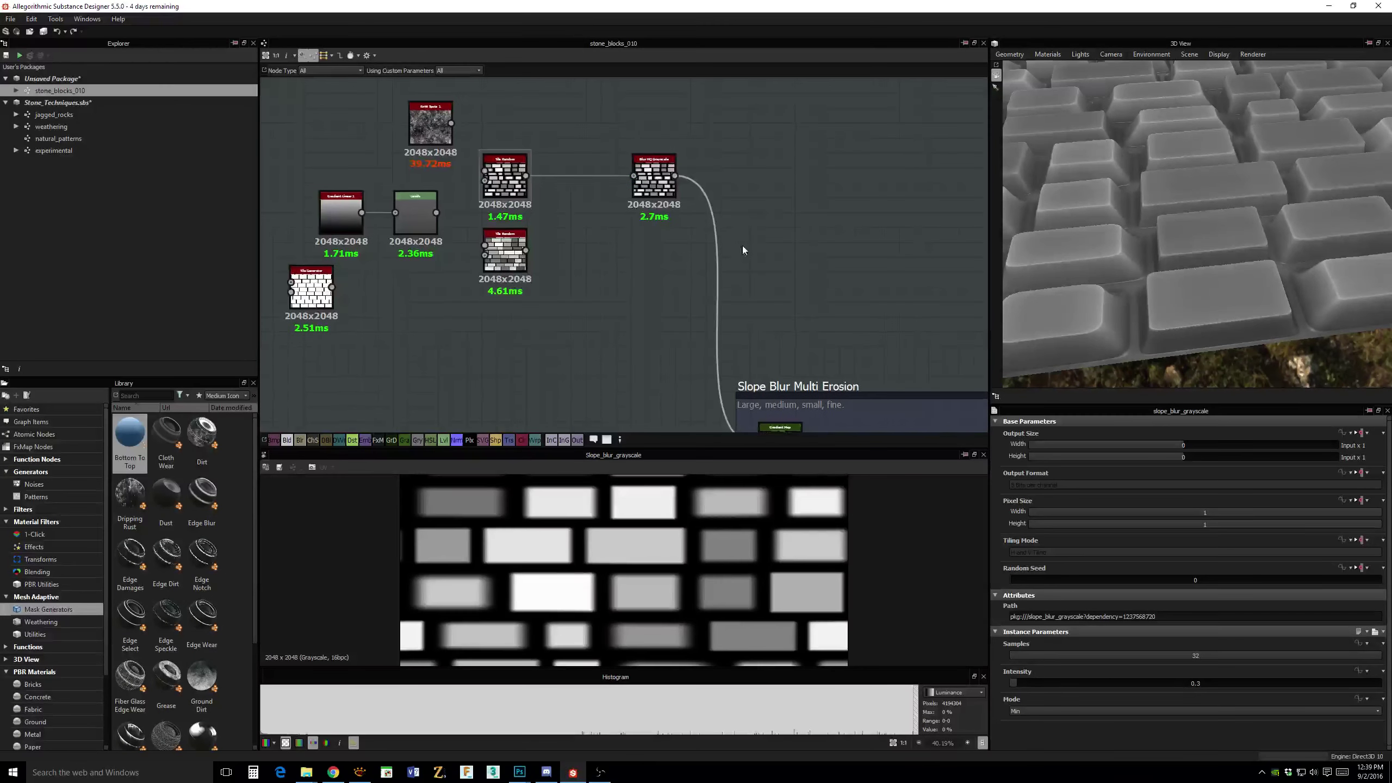
left_click(650, 181)
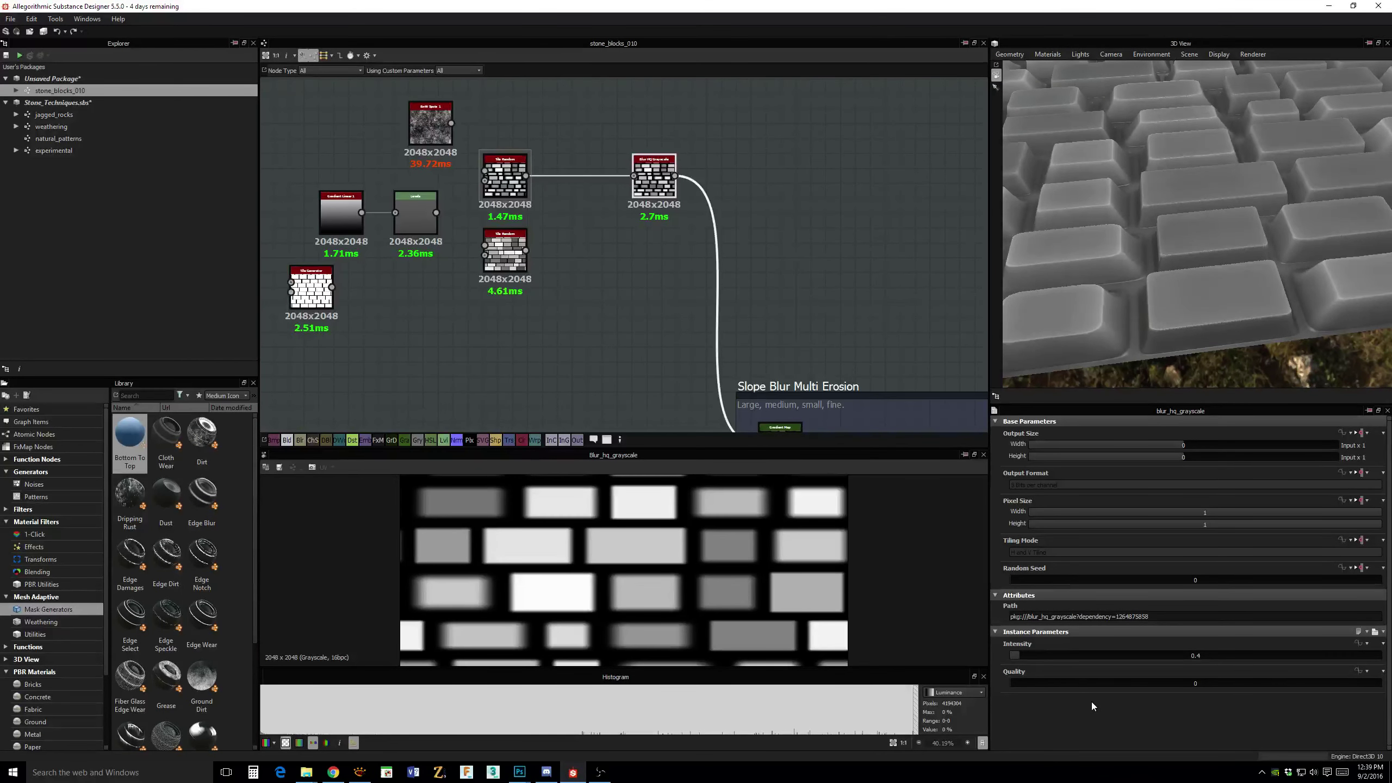
left_click_drag(1016, 658, 1026, 658)
middle_click_drag(766, 258, 771, 222)
left_click_drag(659, 143, 629, 143)
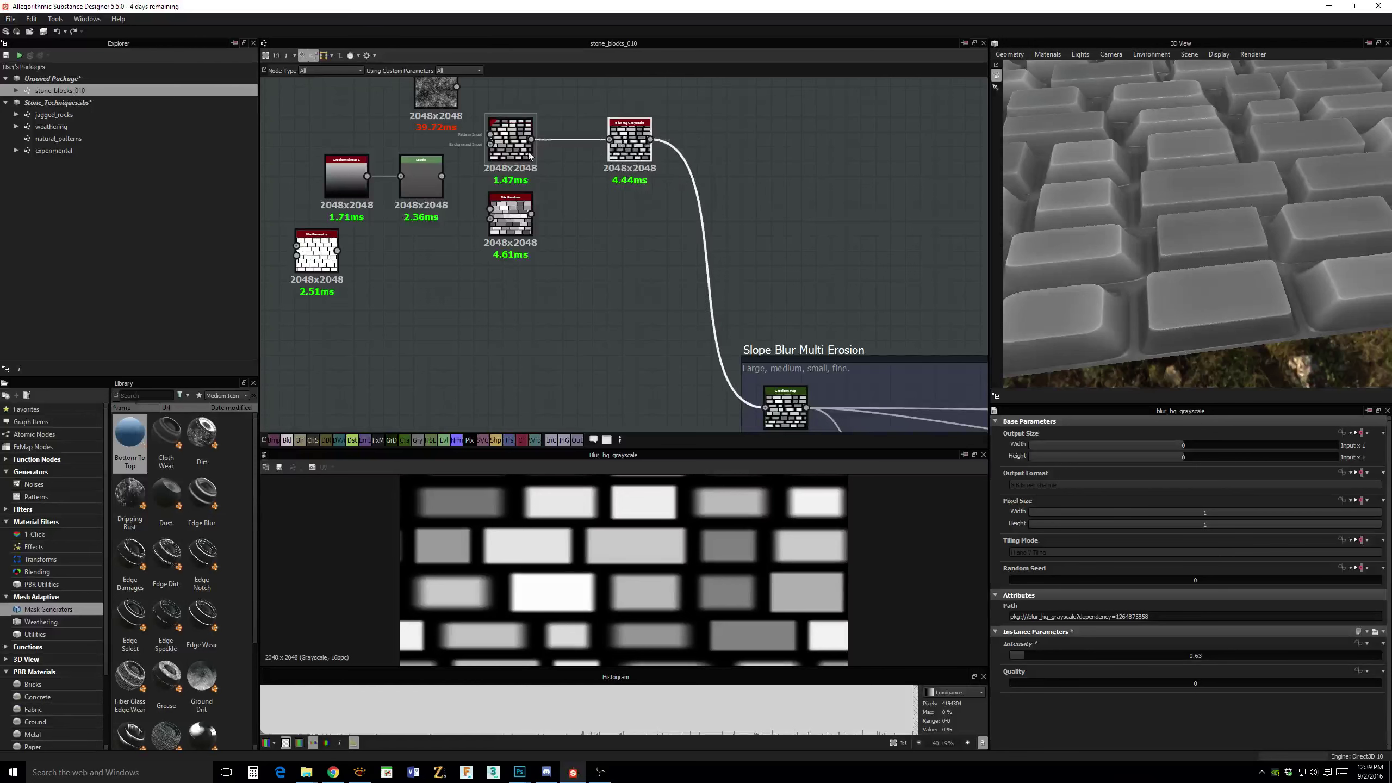
Examine the varied stone heights in the 3D preview from above and the Slope Blur Multi Erosion node chain.
left_click(499, 140)
middle_click_drag(925, 366, 851, 206)
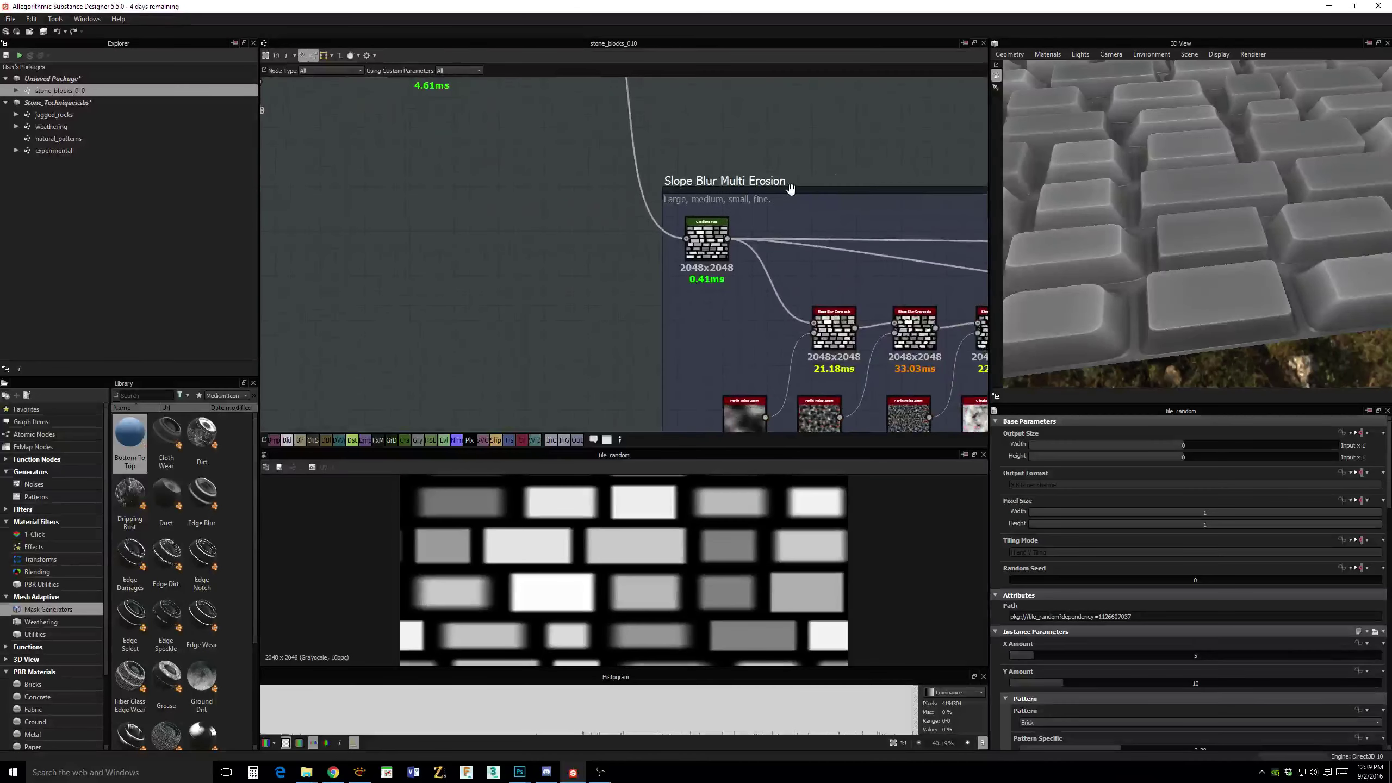
scroll(884, 366, "down", 1)
middle_click_drag(884, 366, 745, 240)
mouse_move(1209, 264)
left_mouse_down()
mouse_move(1213, 301)
mouse_move(1206, 272)
mouse_move(1196, 286)
left_mouse_up()
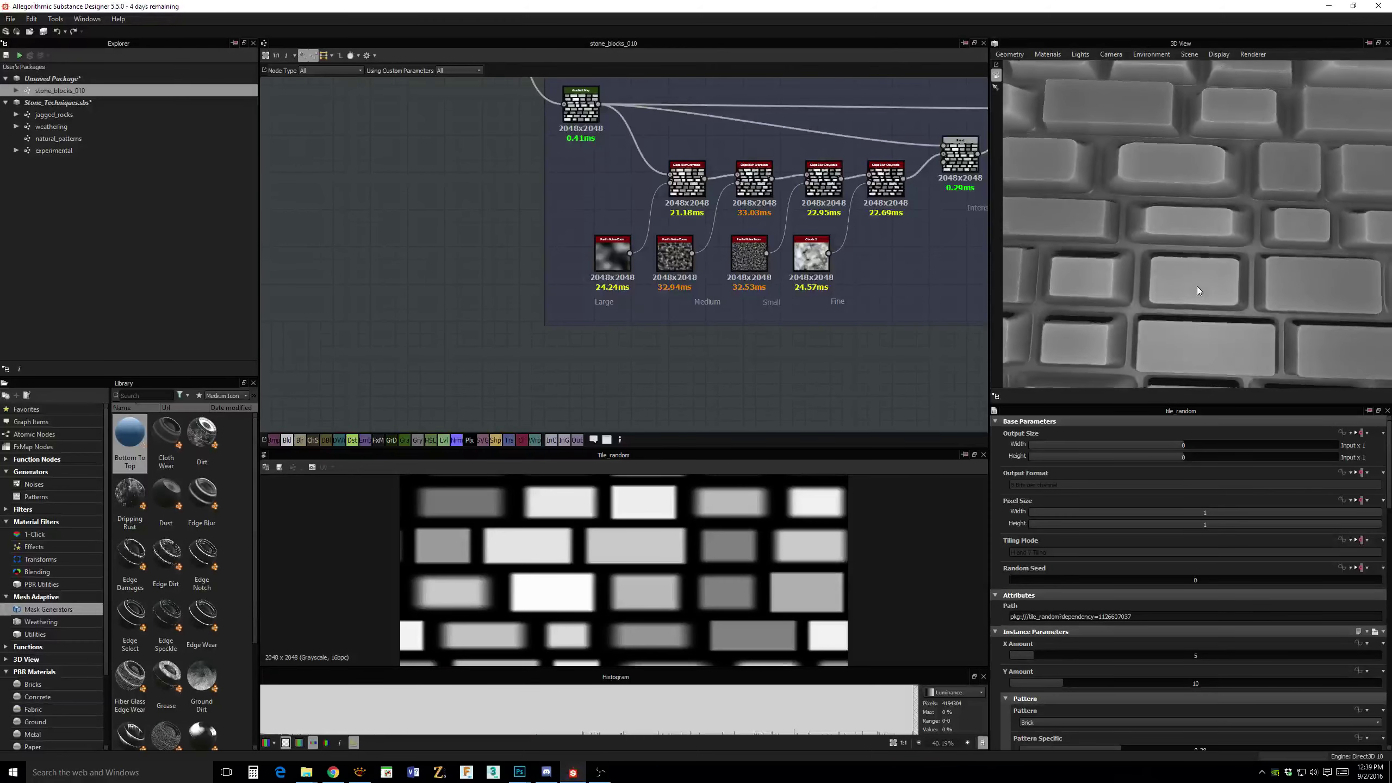
middle_click_drag(936, 261, 943, 363)
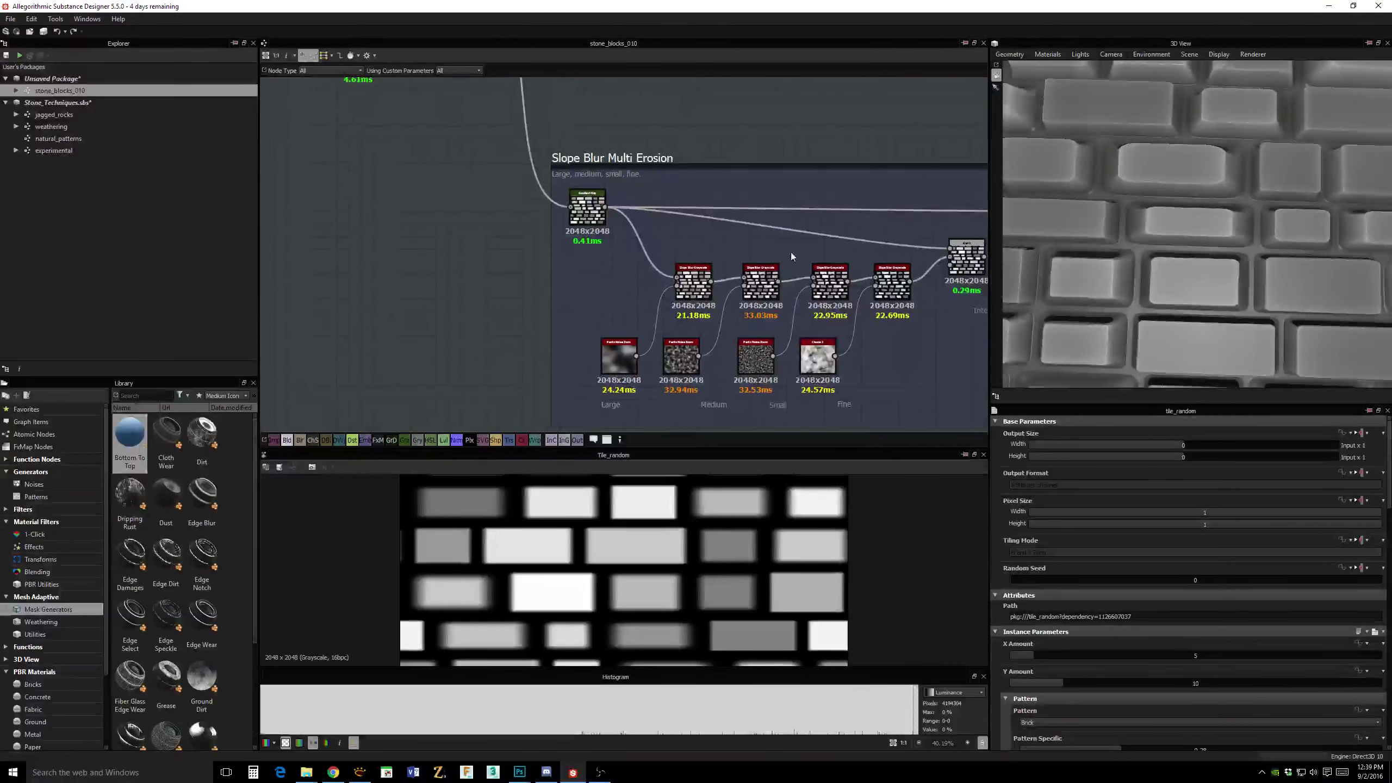
middle_click_drag(924, 309, 783, 139)
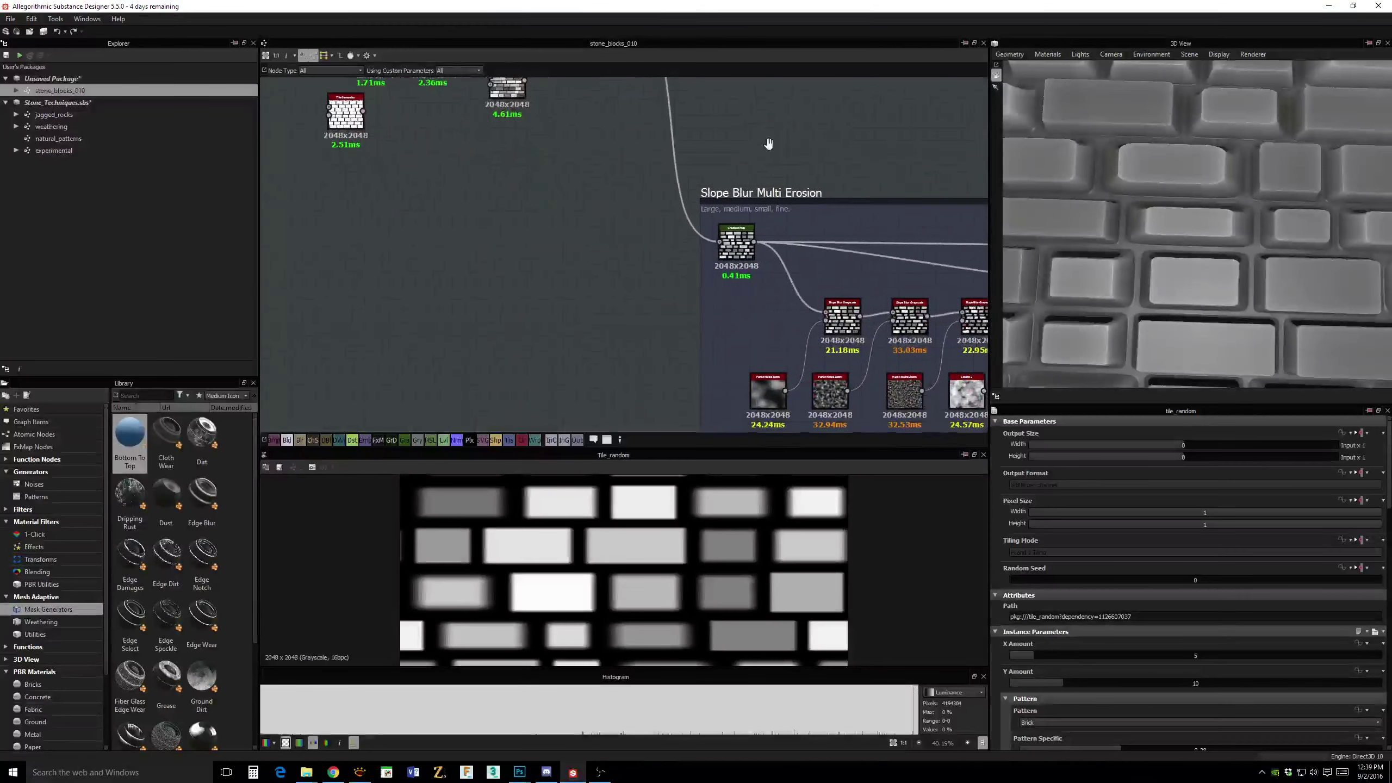
Insert a Levels node on the connection between Blur HQ Grayscale and the Gradient Map.
right_click(605, 285)
type("lev")
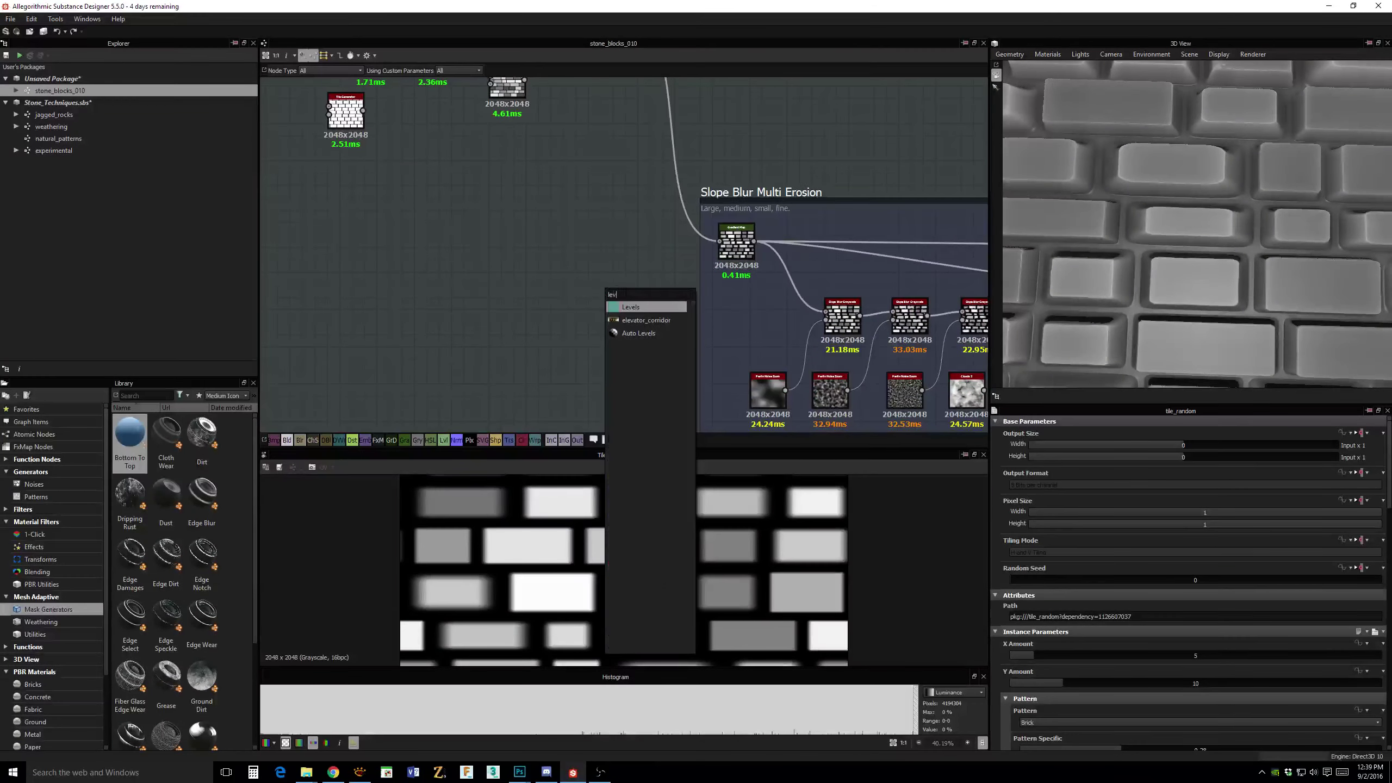
left_click(634, 307)
middle_click_drag(689, 122, 722, 212)
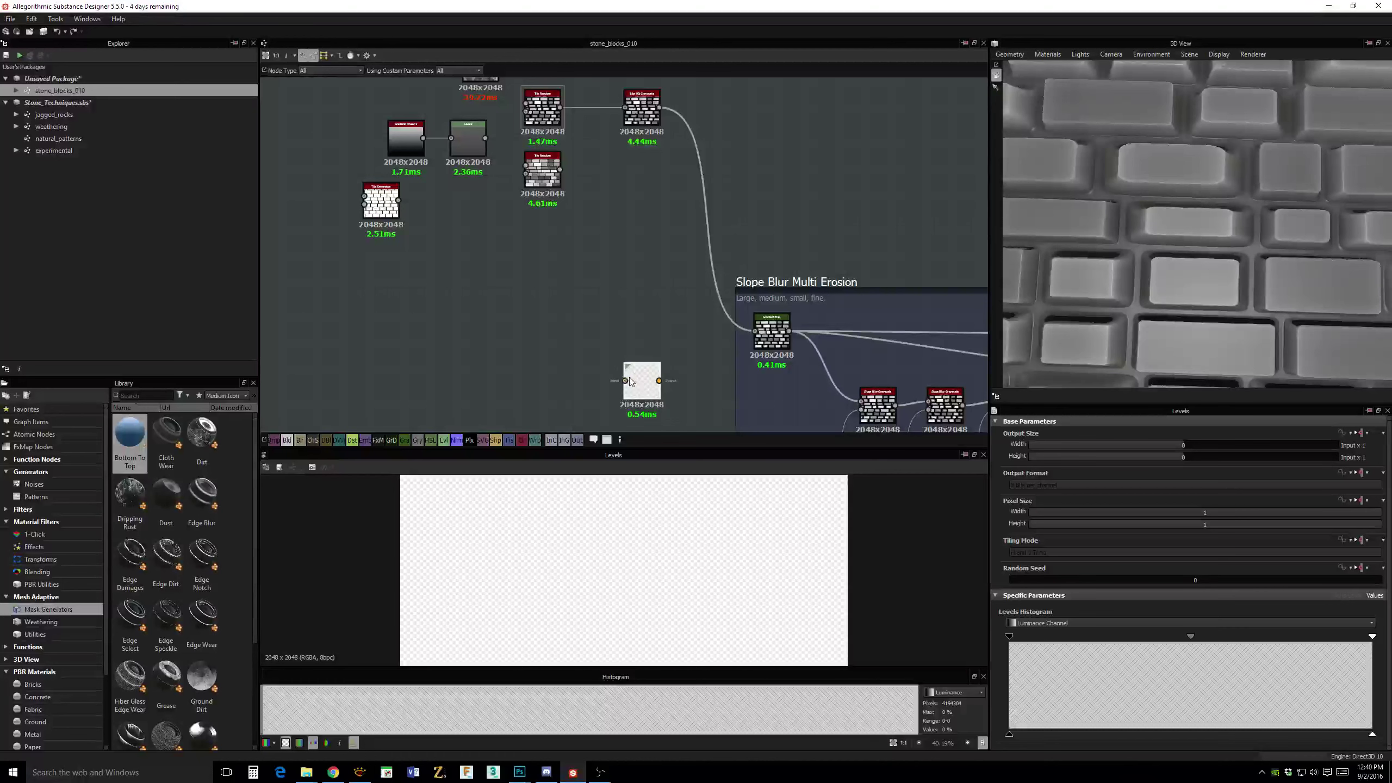
left_click_drag(630, 382, 654, 335)
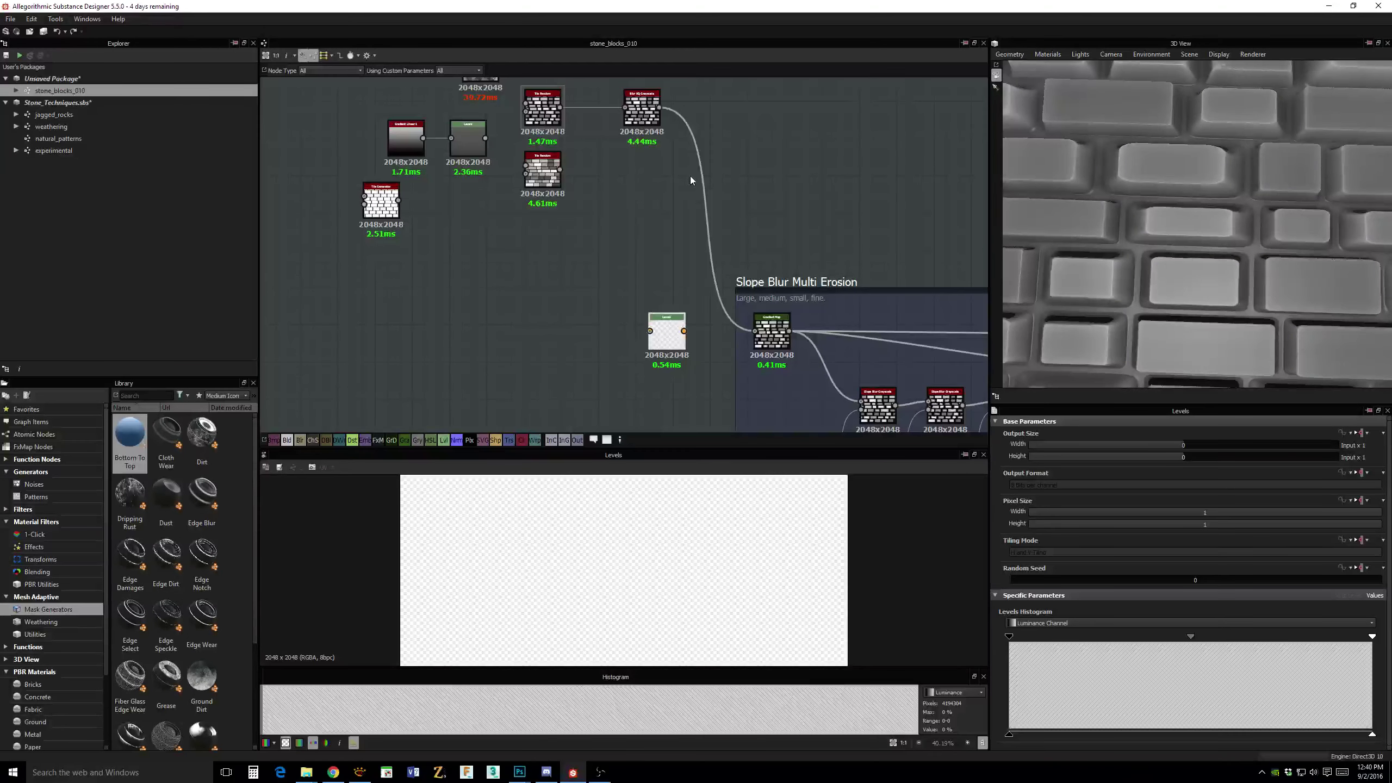
left_click_drag(659, 108, 755, 332)
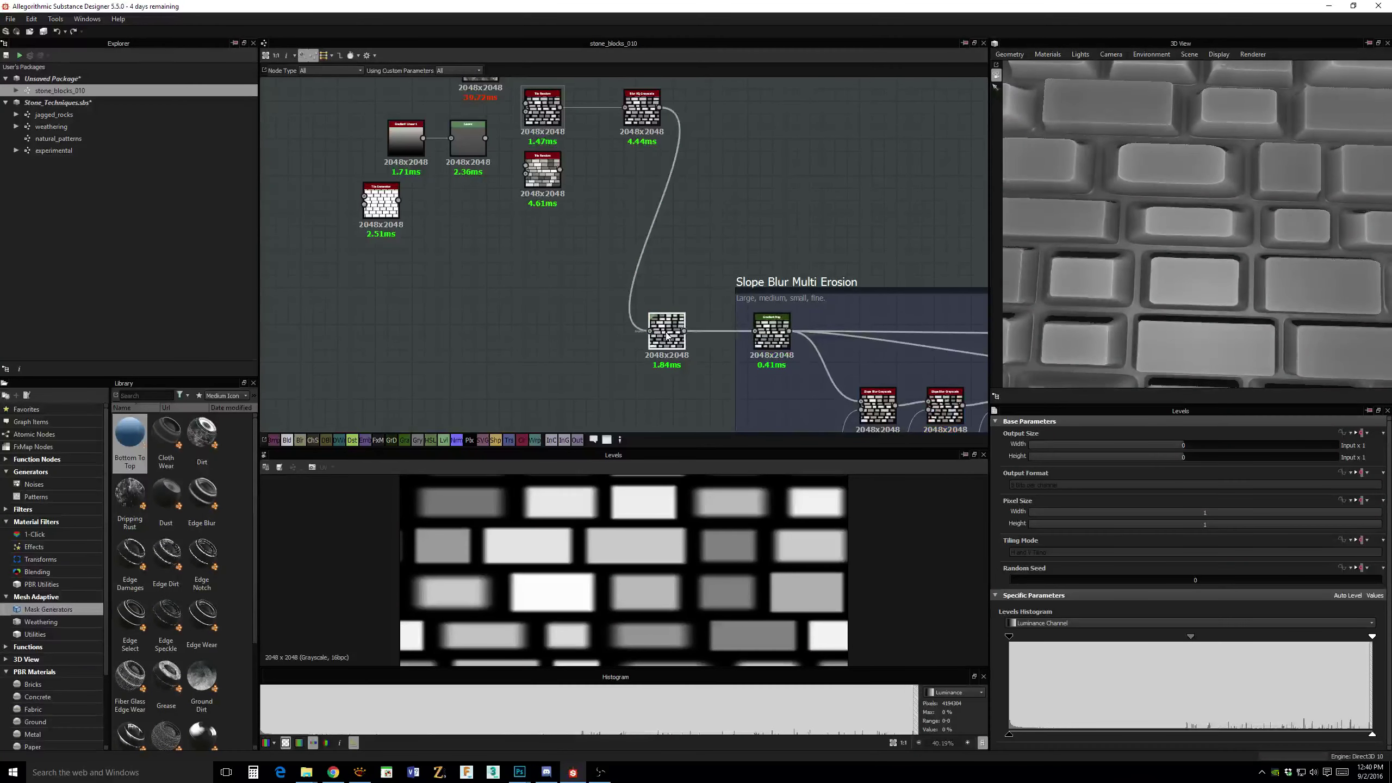
Compress the Levels node's output range to a black point of about 12% and a white point of about 39%.
left_click_drag(1372, 735, 1257, 735)
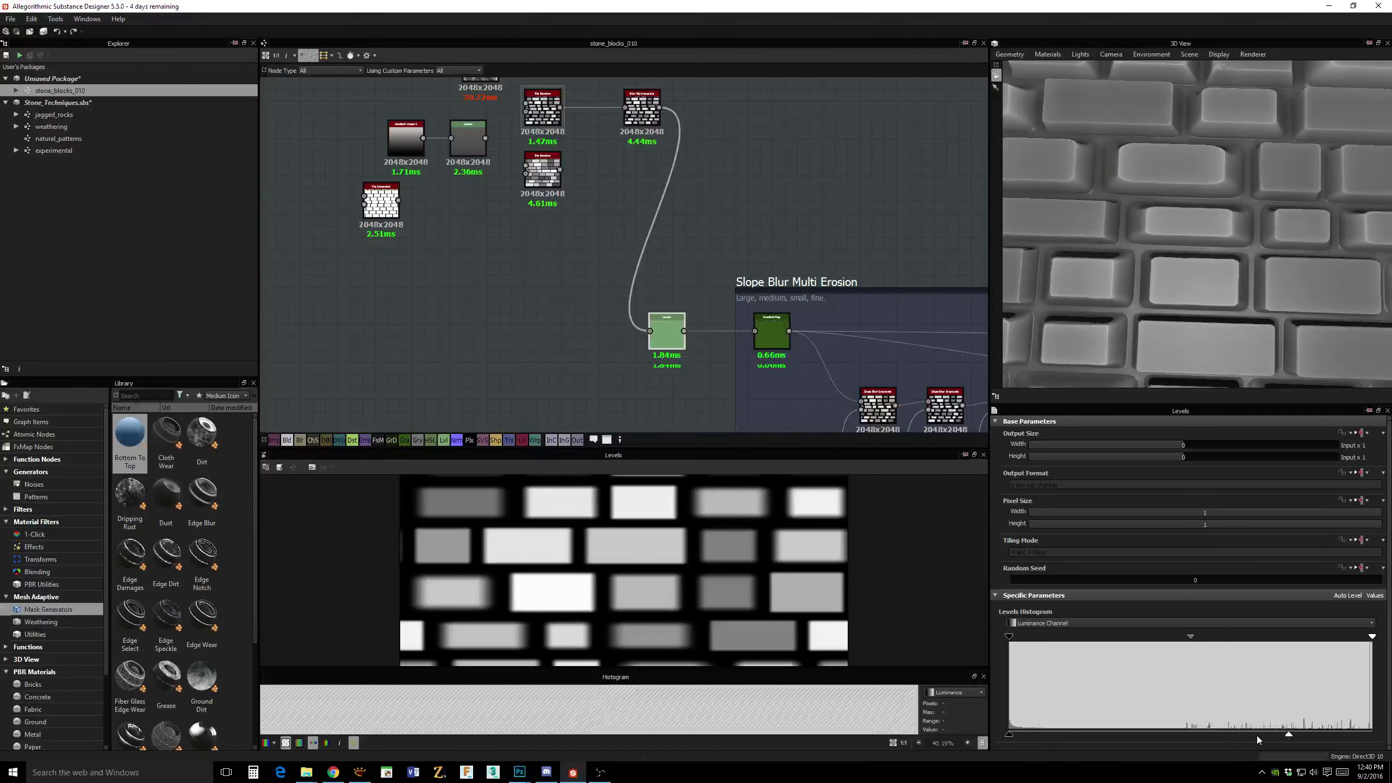
left_click_drag(1008, 734, 1107, 738)
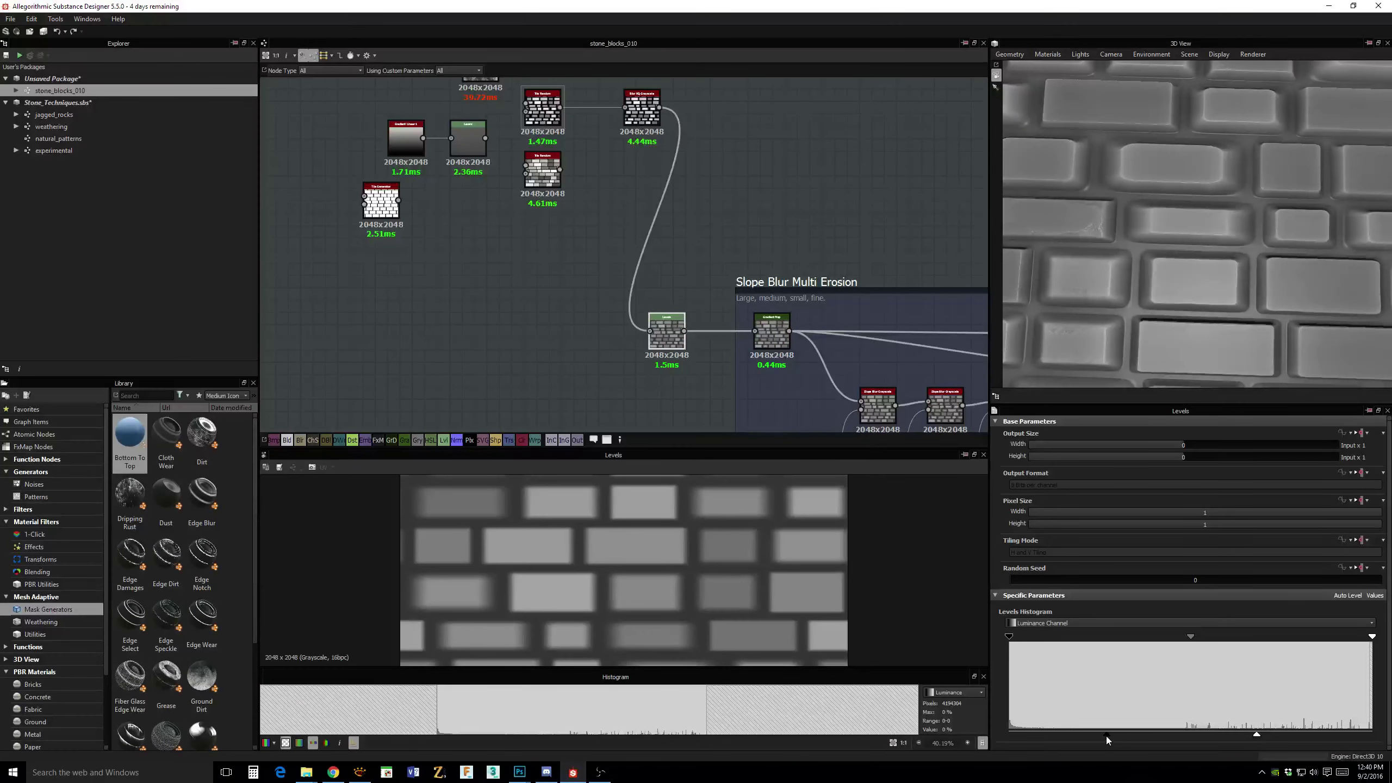
left_click_drag(1106, 735, 1052, 737)
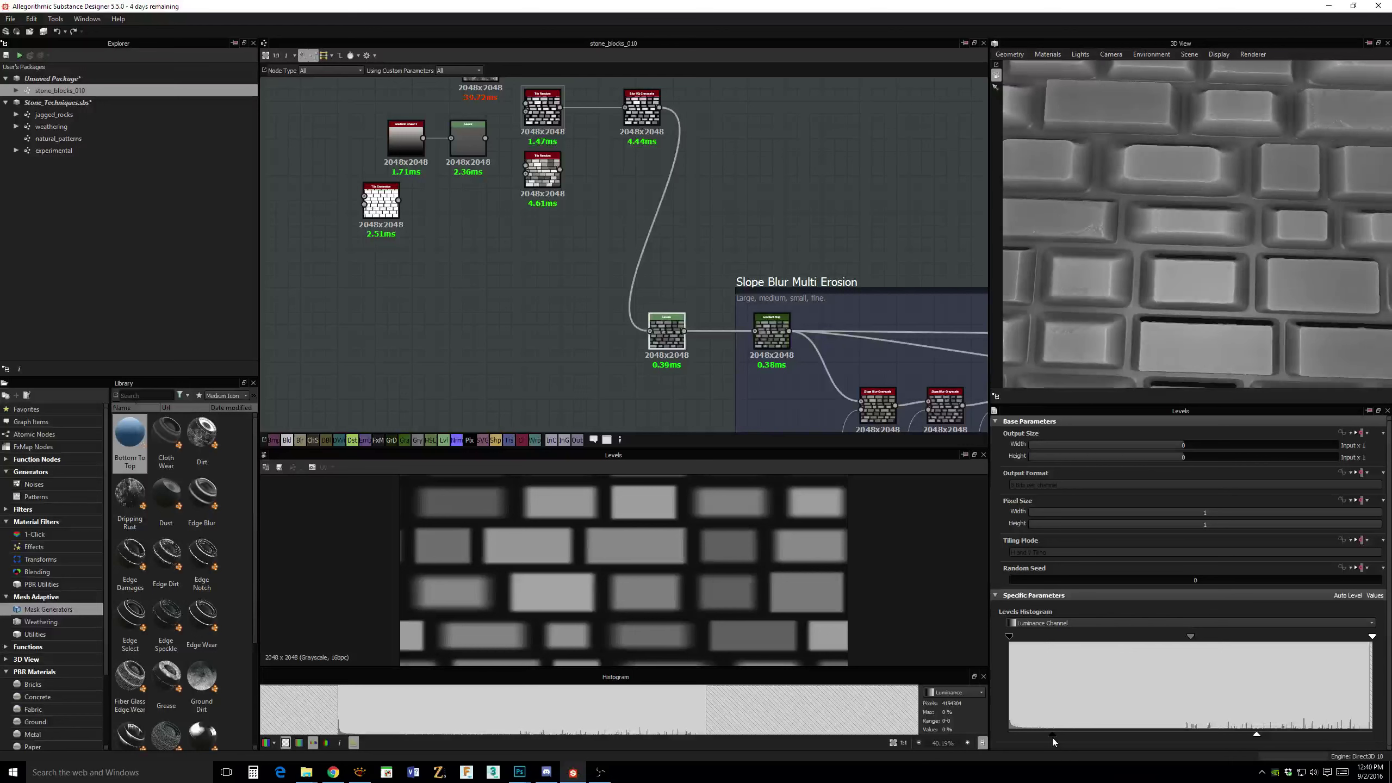
left_click_drag(1256, 736, 1152, 748)
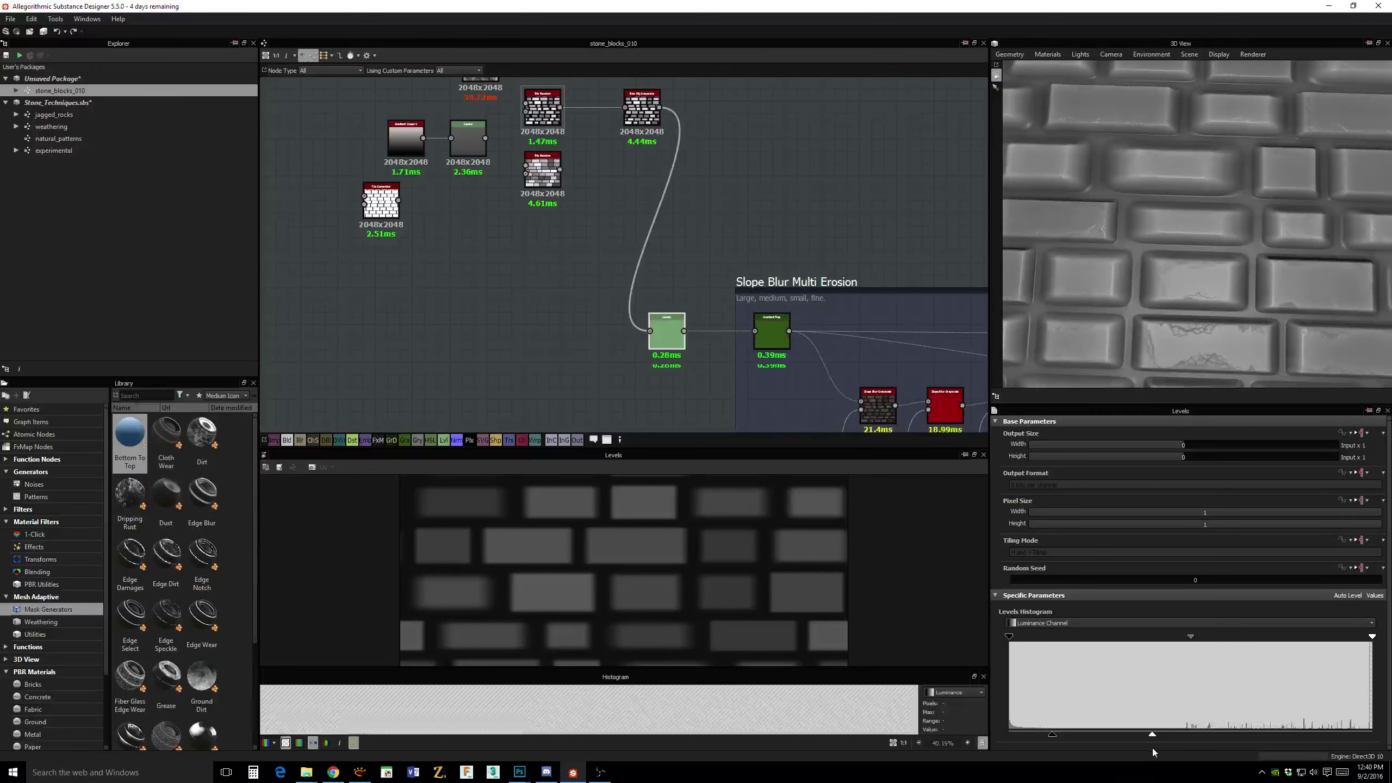
left_click_drag(1116, 357, 1192, 189)
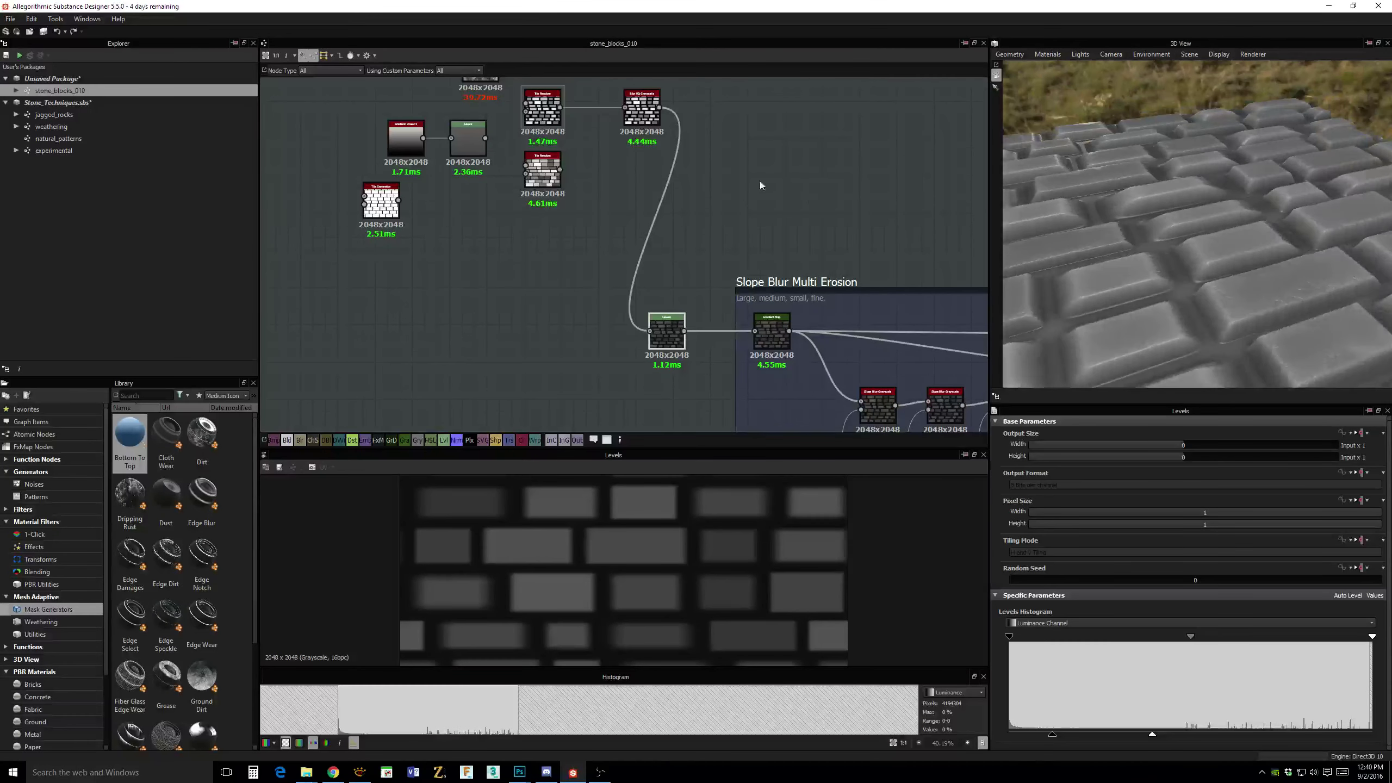
Connect the upper Tile Random node directly to the Levels node and delete the bypassed Blur HQ Grayscale node.
middle_click_drag(699, 152, 741, 195)
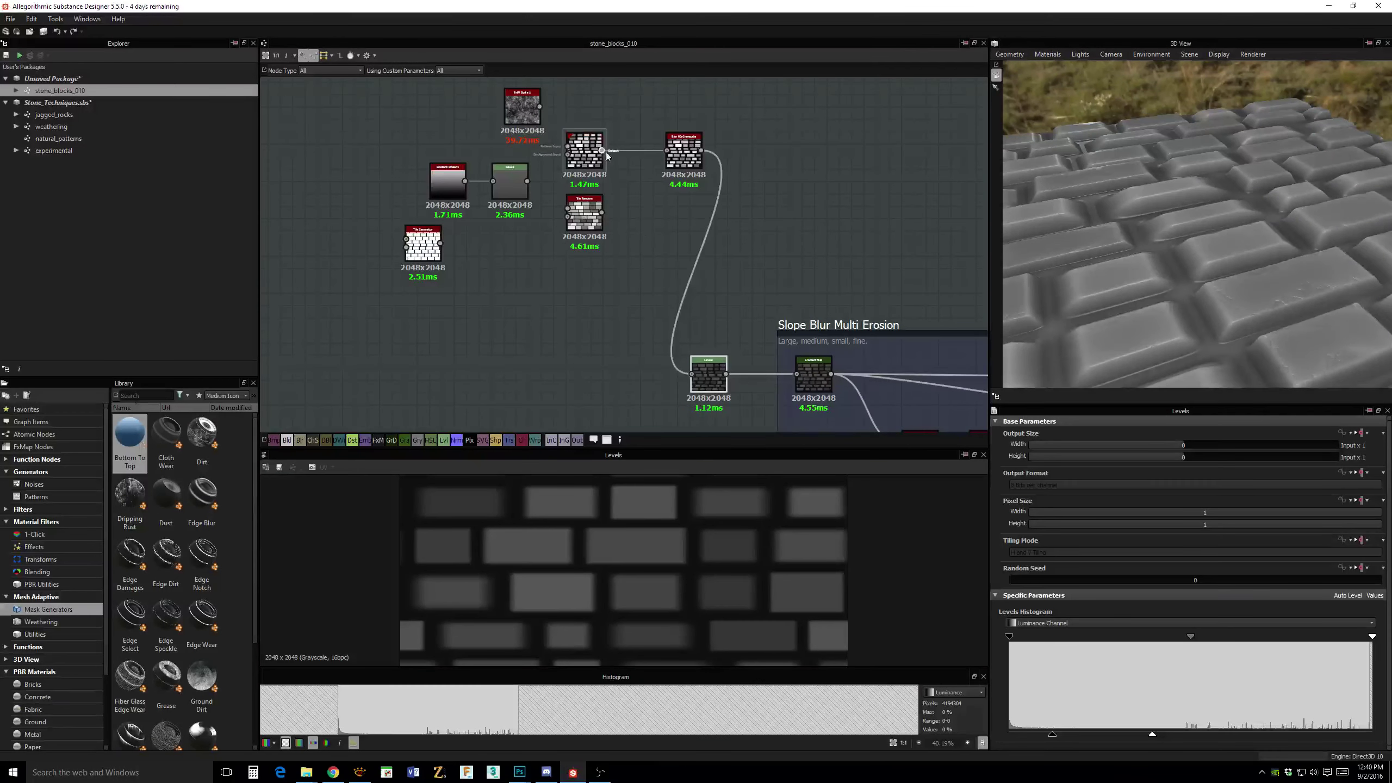
left_click_drag(603, 149, 692, 374)
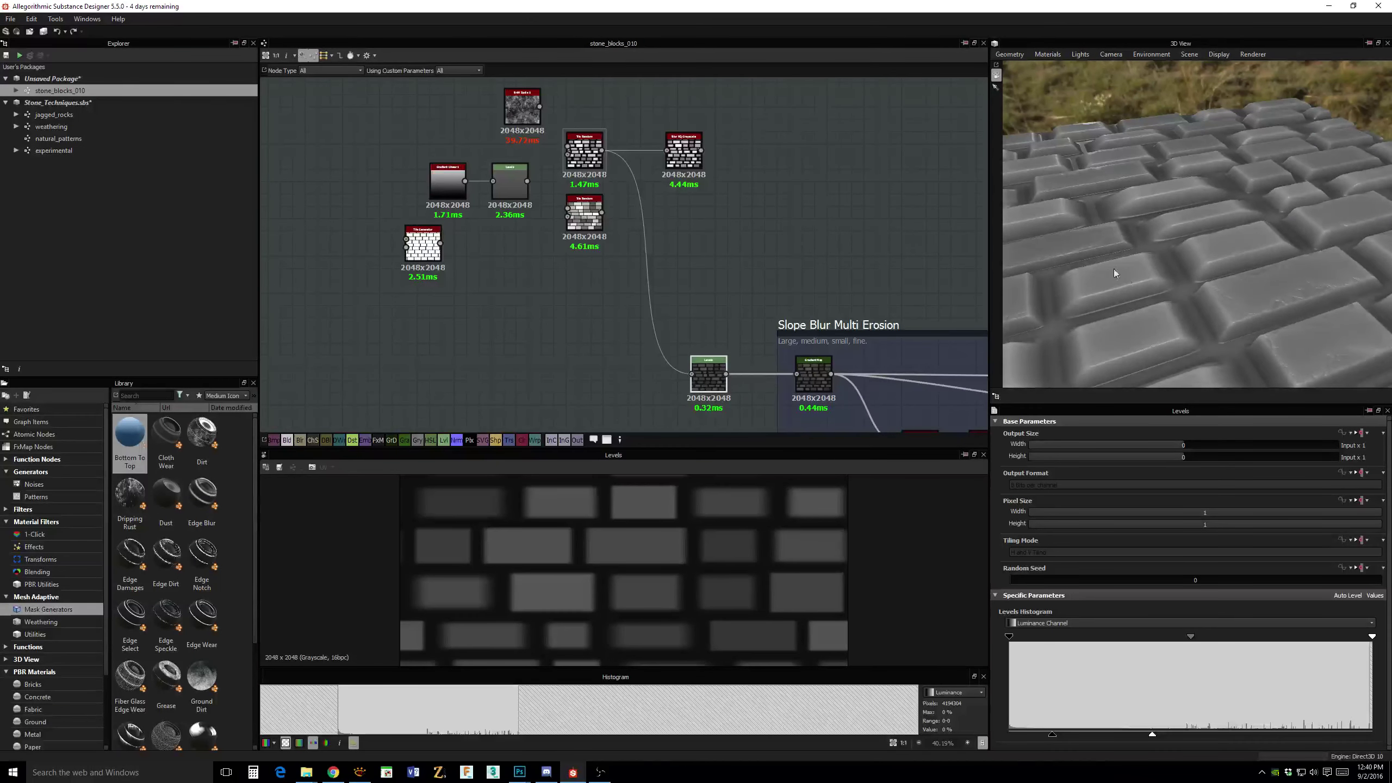
left_click(692, 157)
key("Delete")
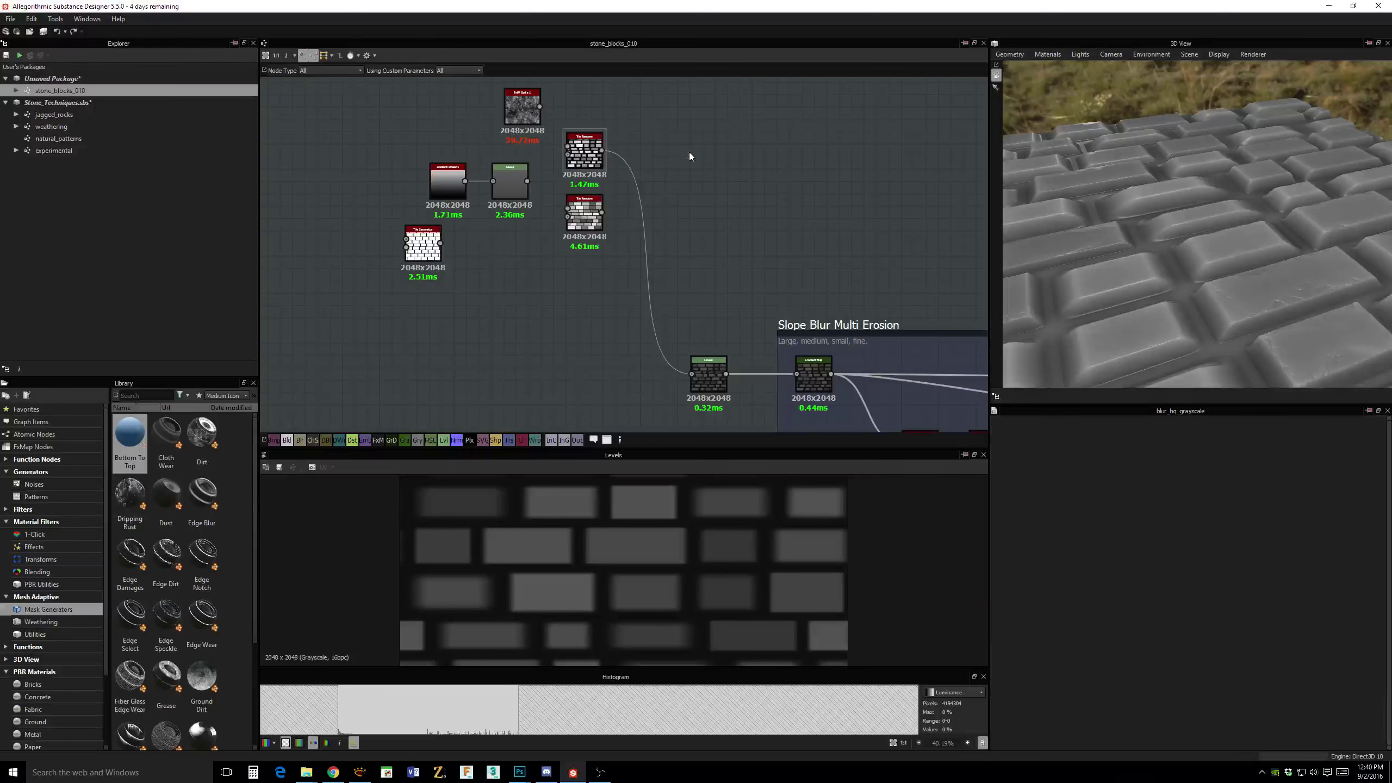
Preview the upper Tile Random node's output up close and move the noise node higher above it.
double_click(584, 150)
scroll(666, 474, "up", 2)
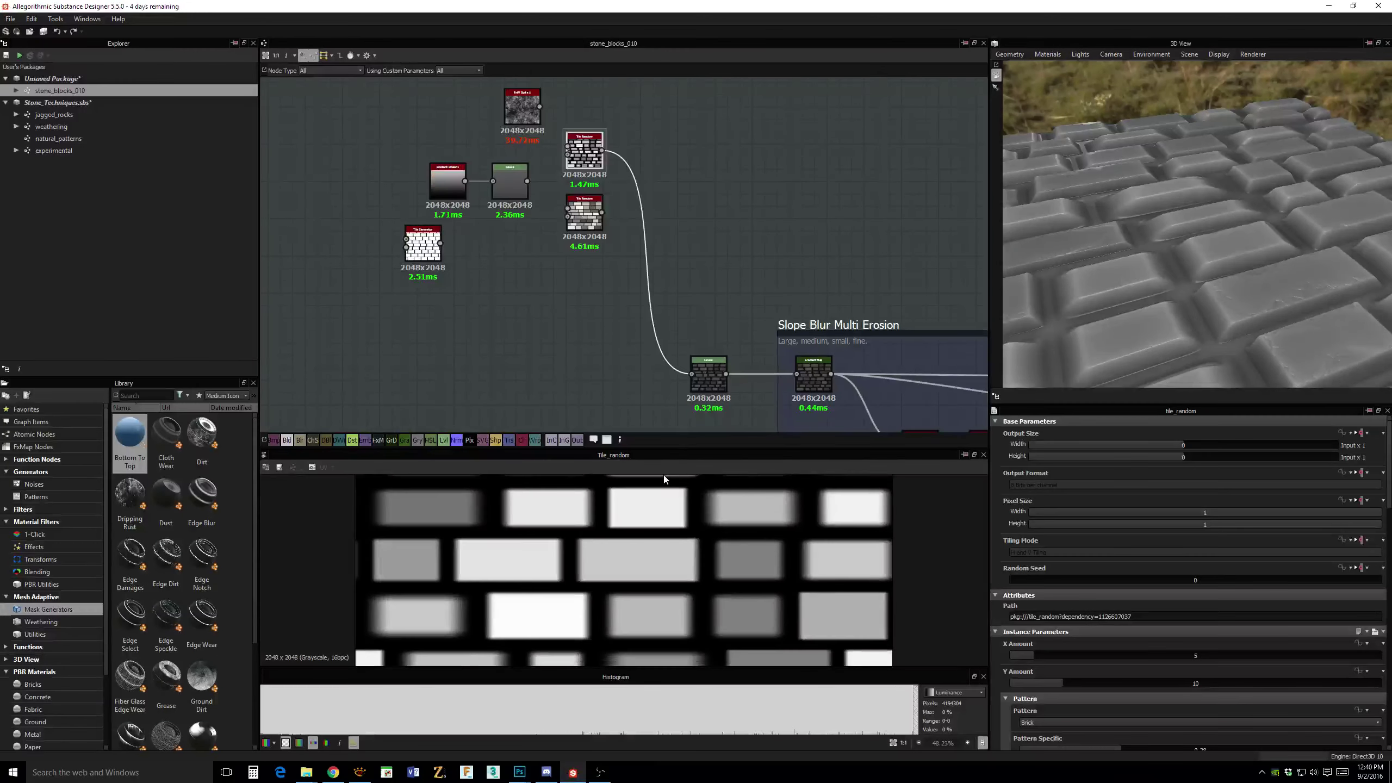
scroll(729, 525, "up", 1)
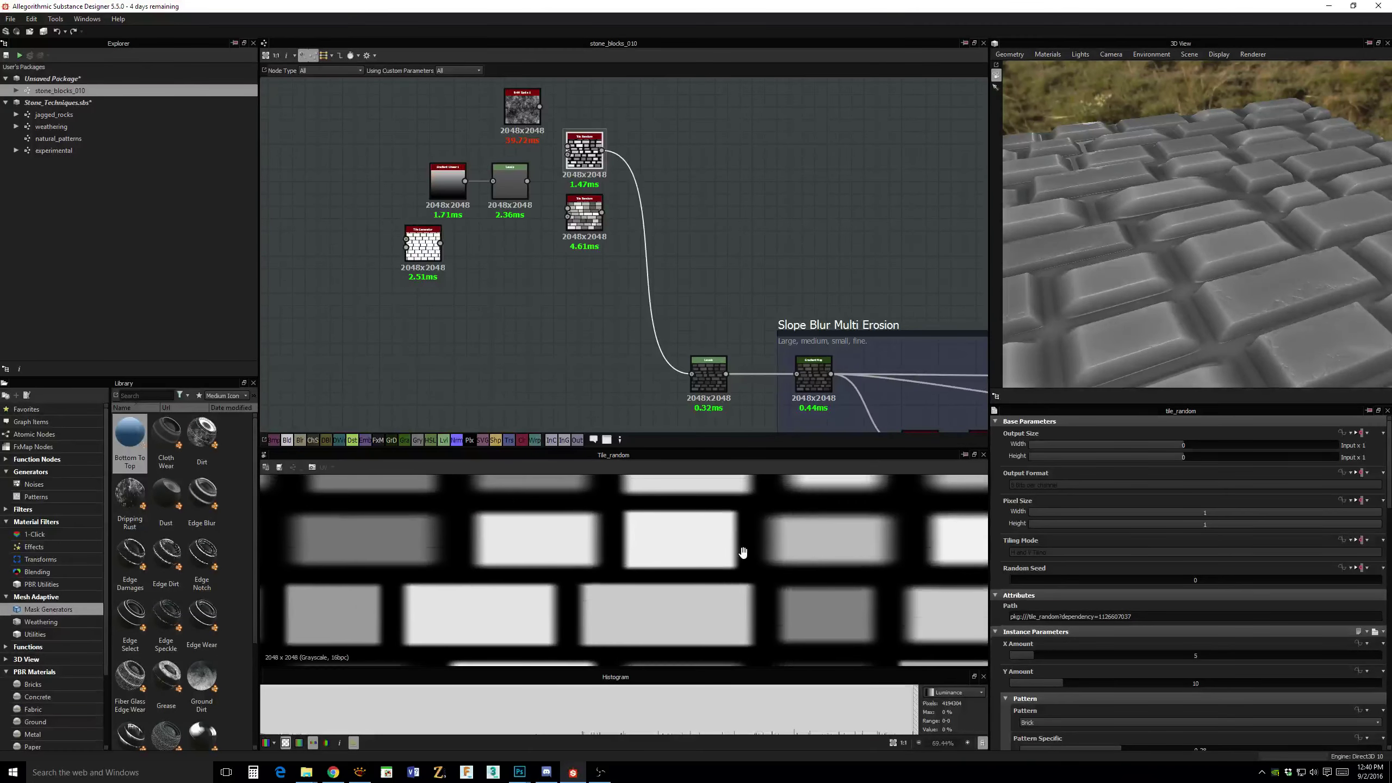
middle_click_drag(720, 486, 826, 223)
left_click_drag(712, 203, 700, 173)
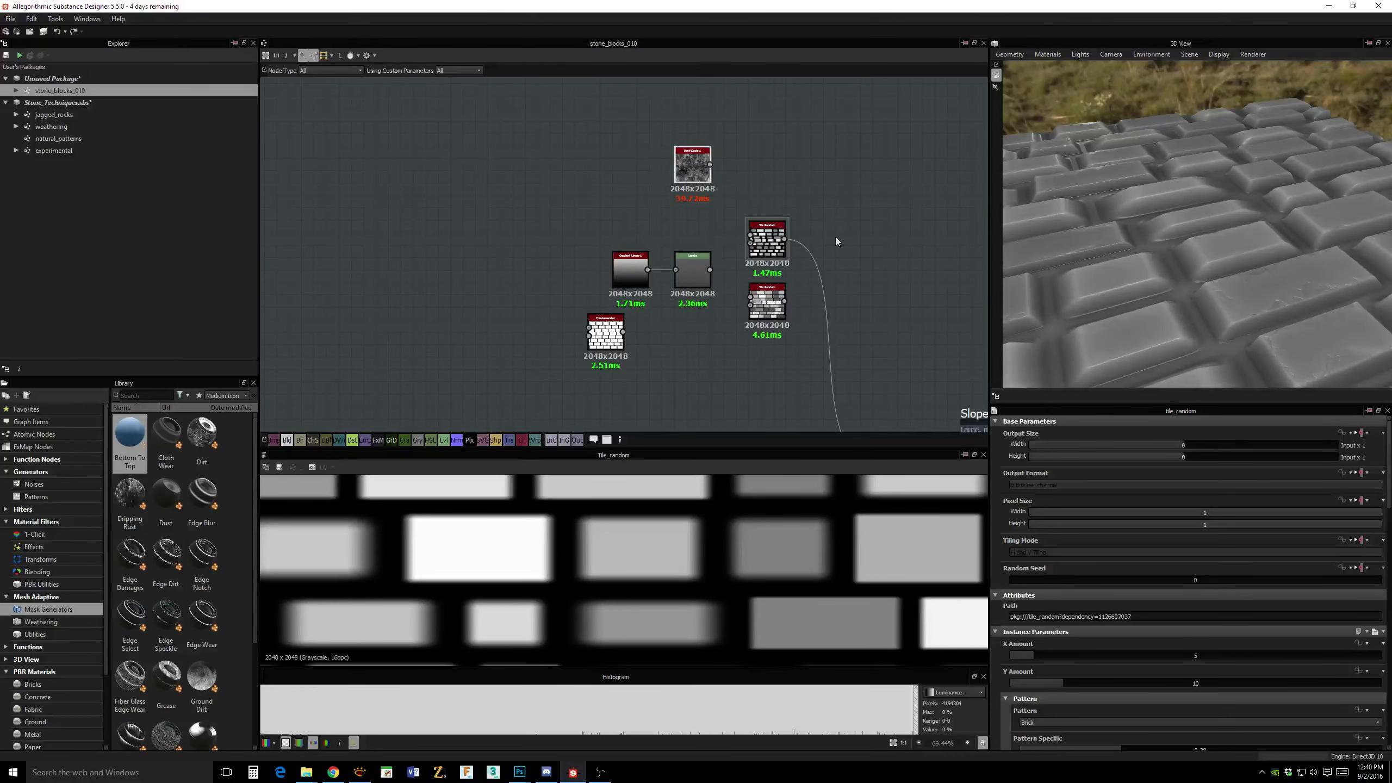
middle_click_drag(835, 238, 820, 166)
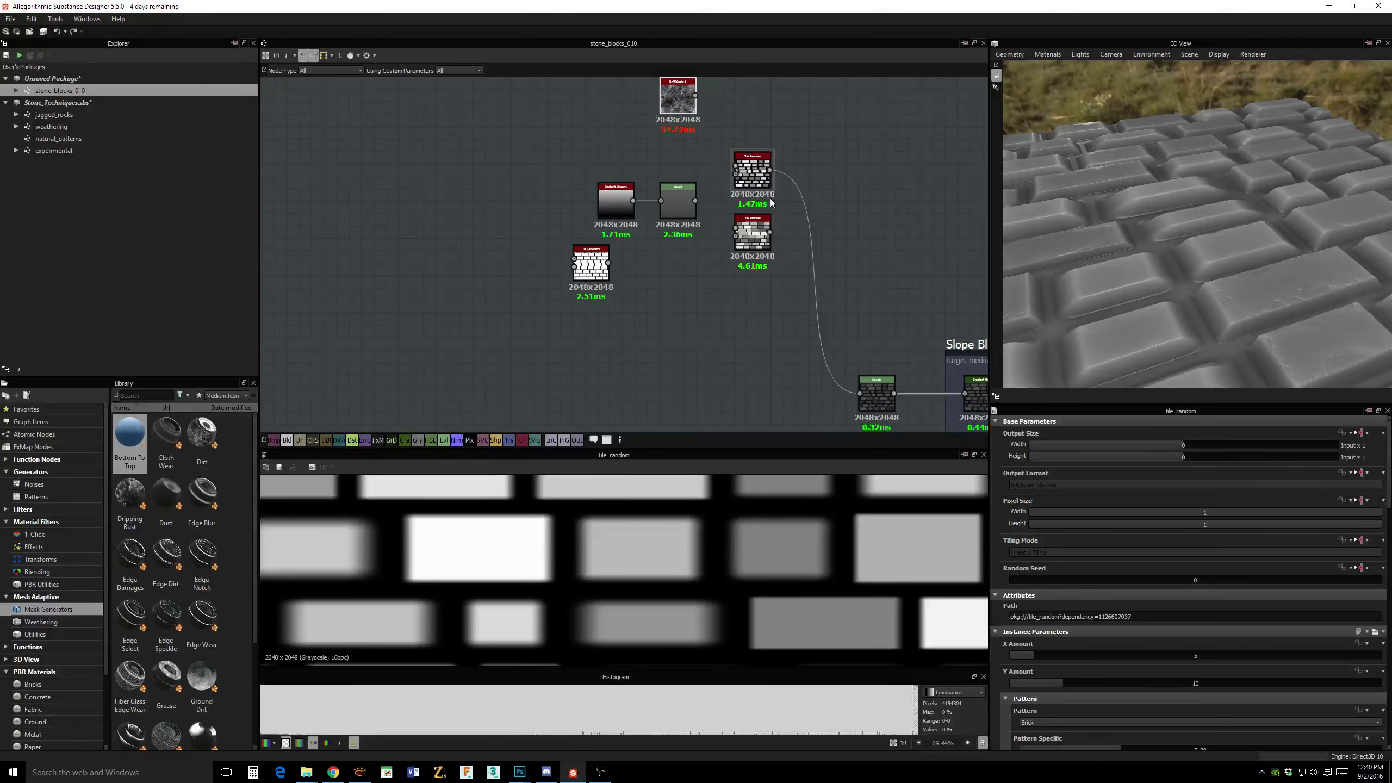
Add a Shape node near the upper Tile Random and move the Gradient Linear 1 and Levels pair below the Tile Generator.
right_click(620, 155)
type("sha")
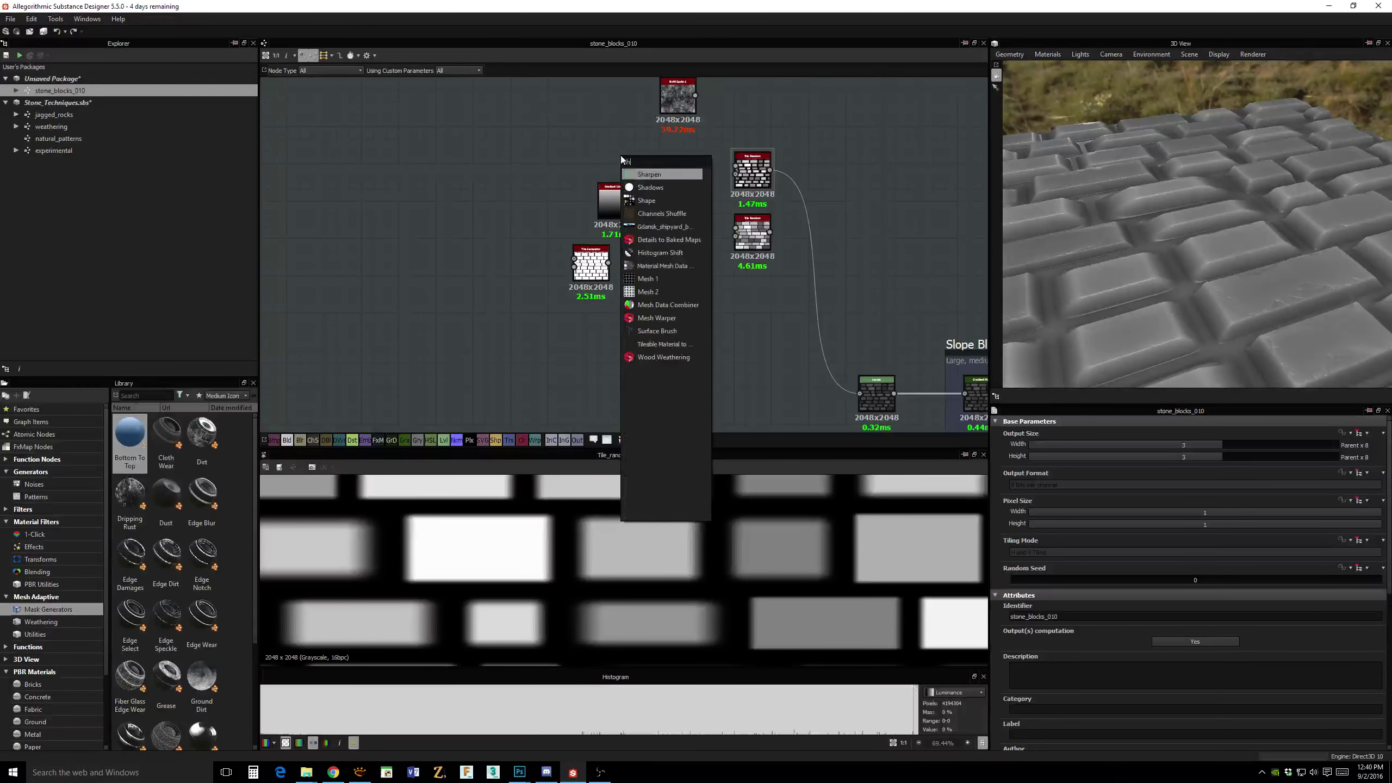
left_click(644, 202)
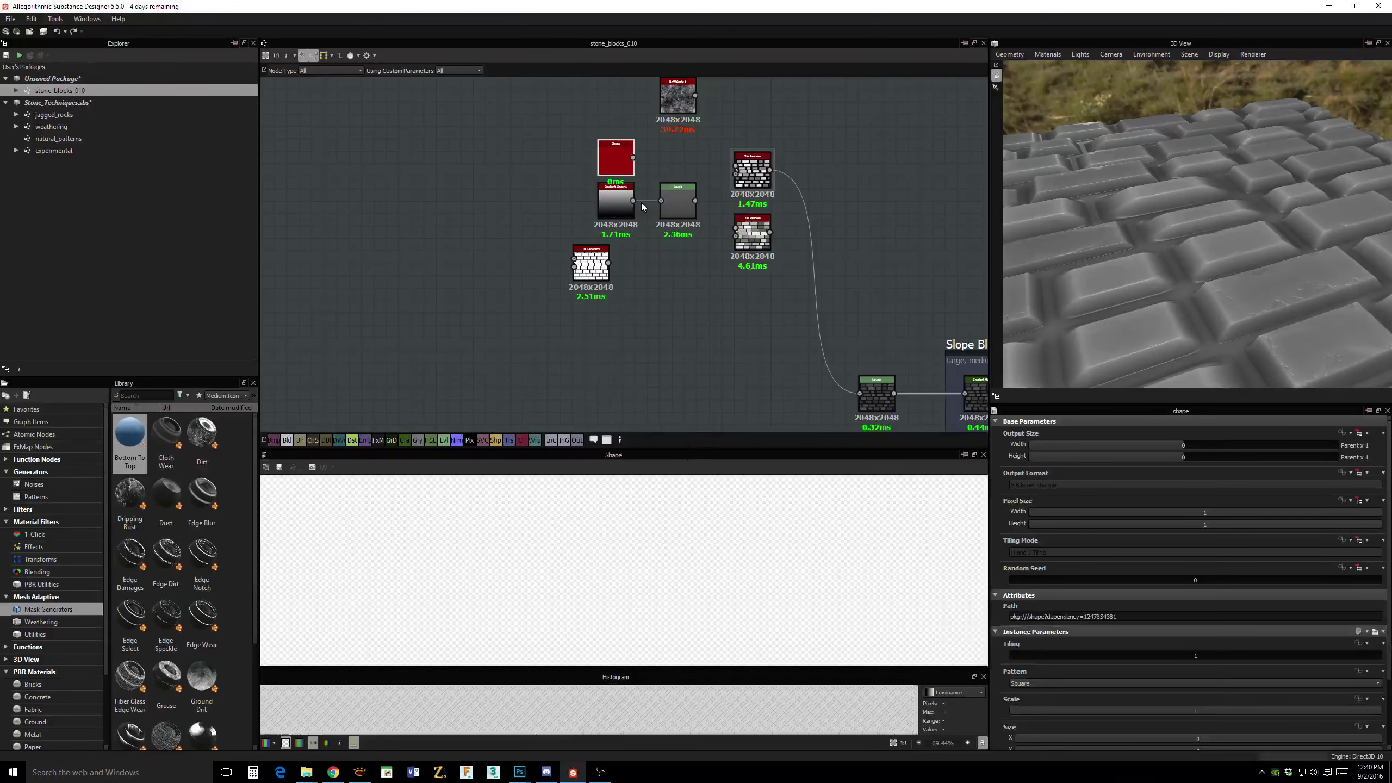
left_click_drag(627, 205, 652, 310)
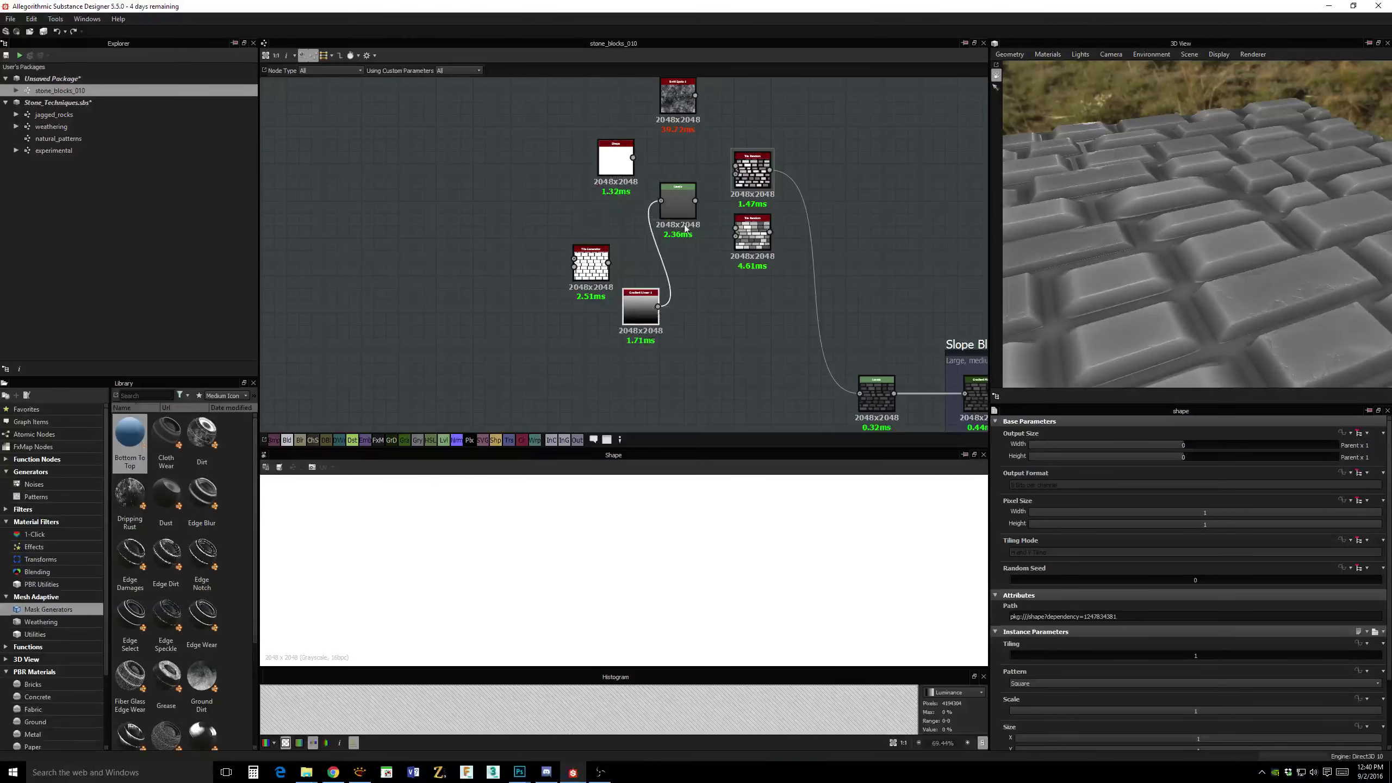
left_click_drag(680, 204, 691, 310)
left_click_drag(623, 165, 638, 166)
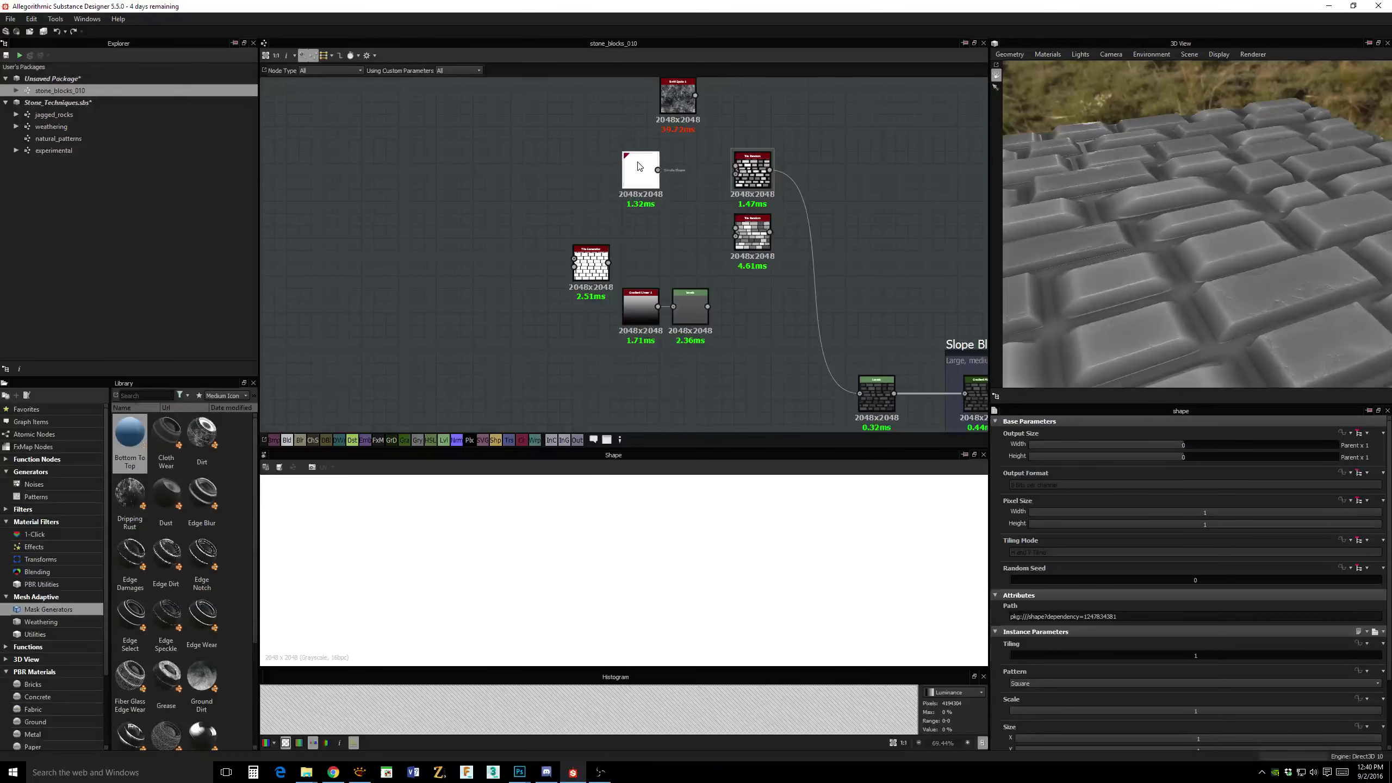
Set the Shape node's pattern to Brick and place the node beside the upper Tile Random.
left_click(1047, 682)
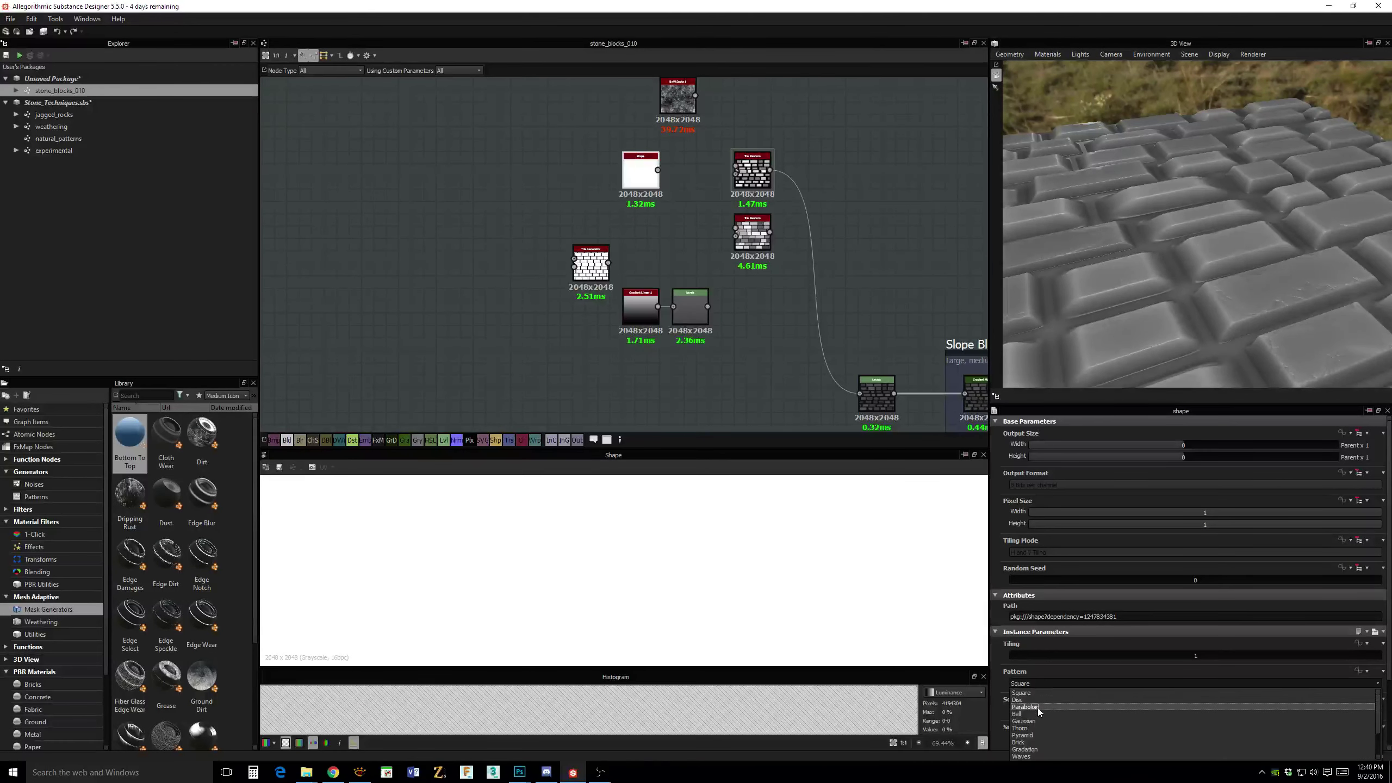
left_click(1040, 742)
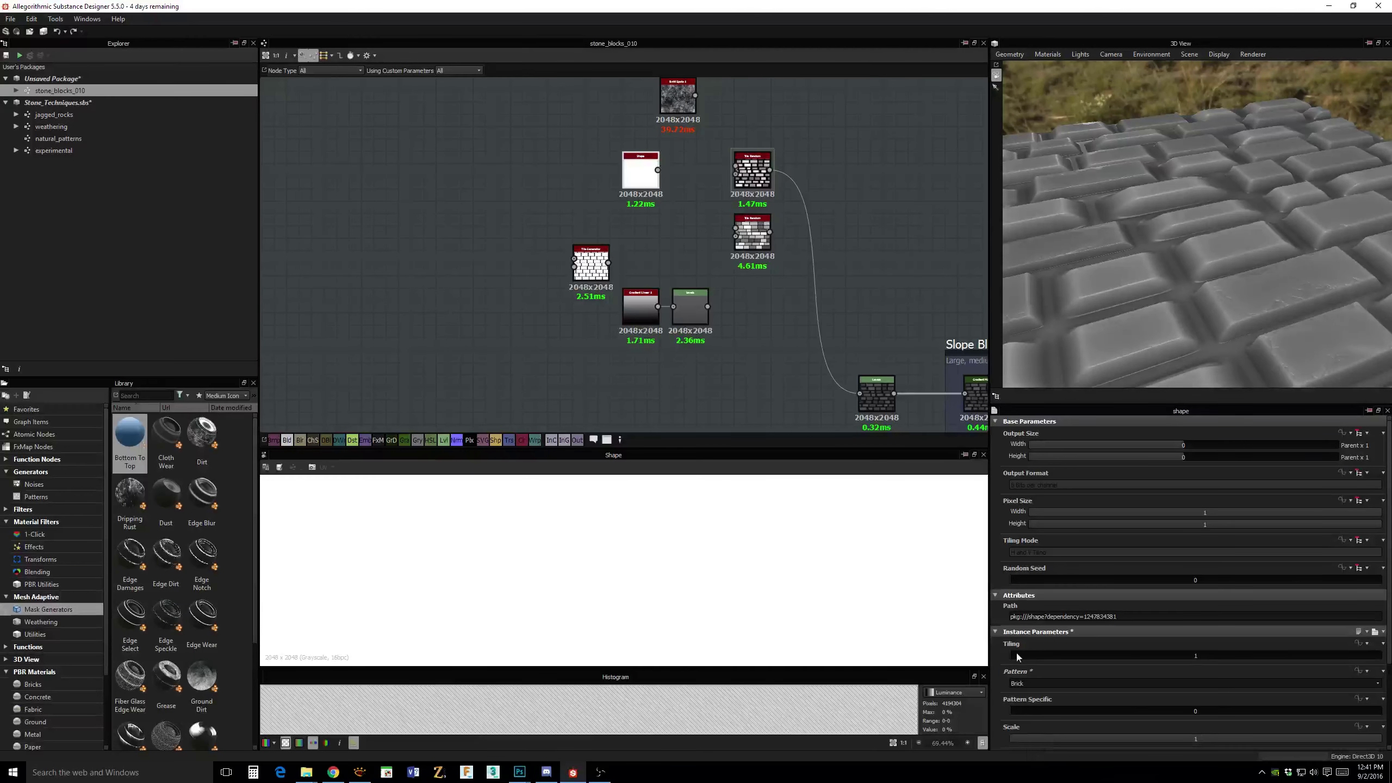
middle_click_drag(827, 193, 824, 214)
left_click_drag(645, 196, 679, 191)
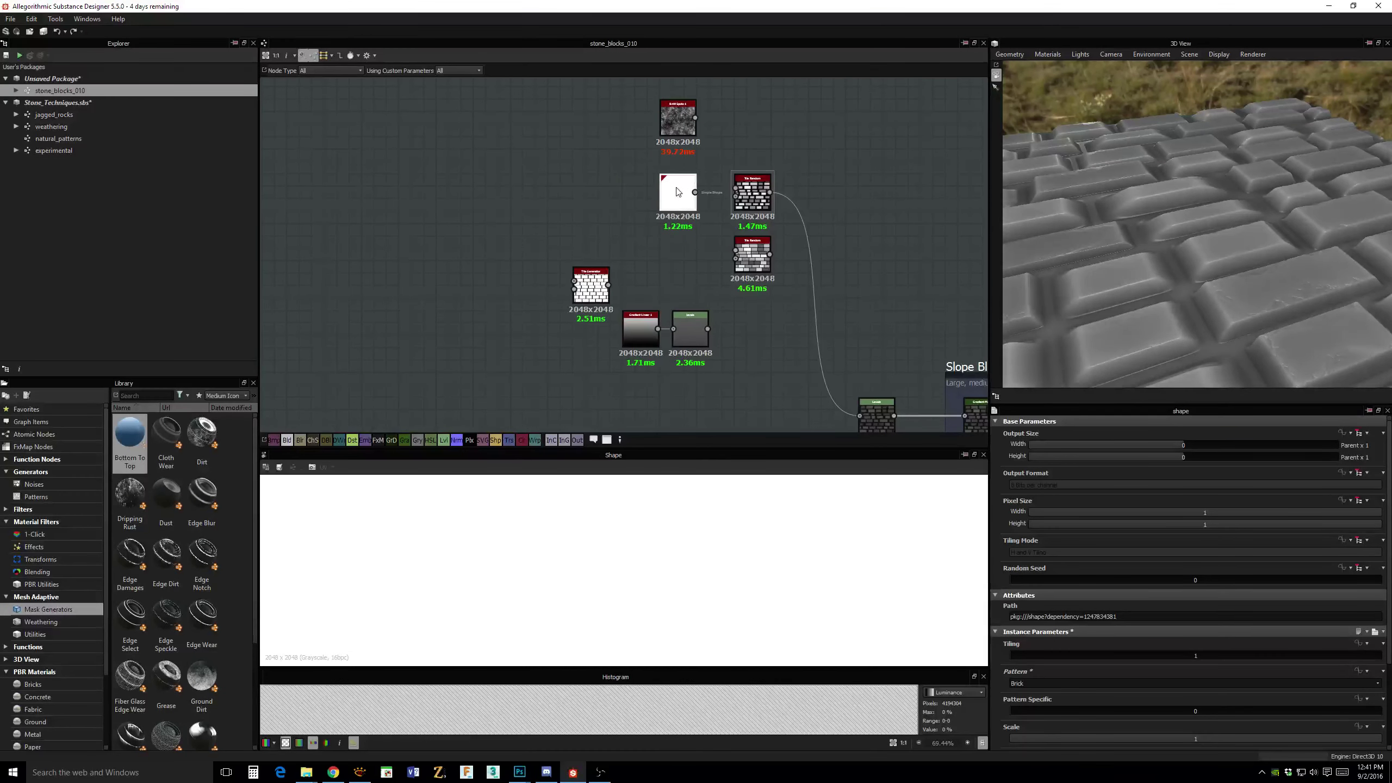
scroll(806, 189, "up", 4)
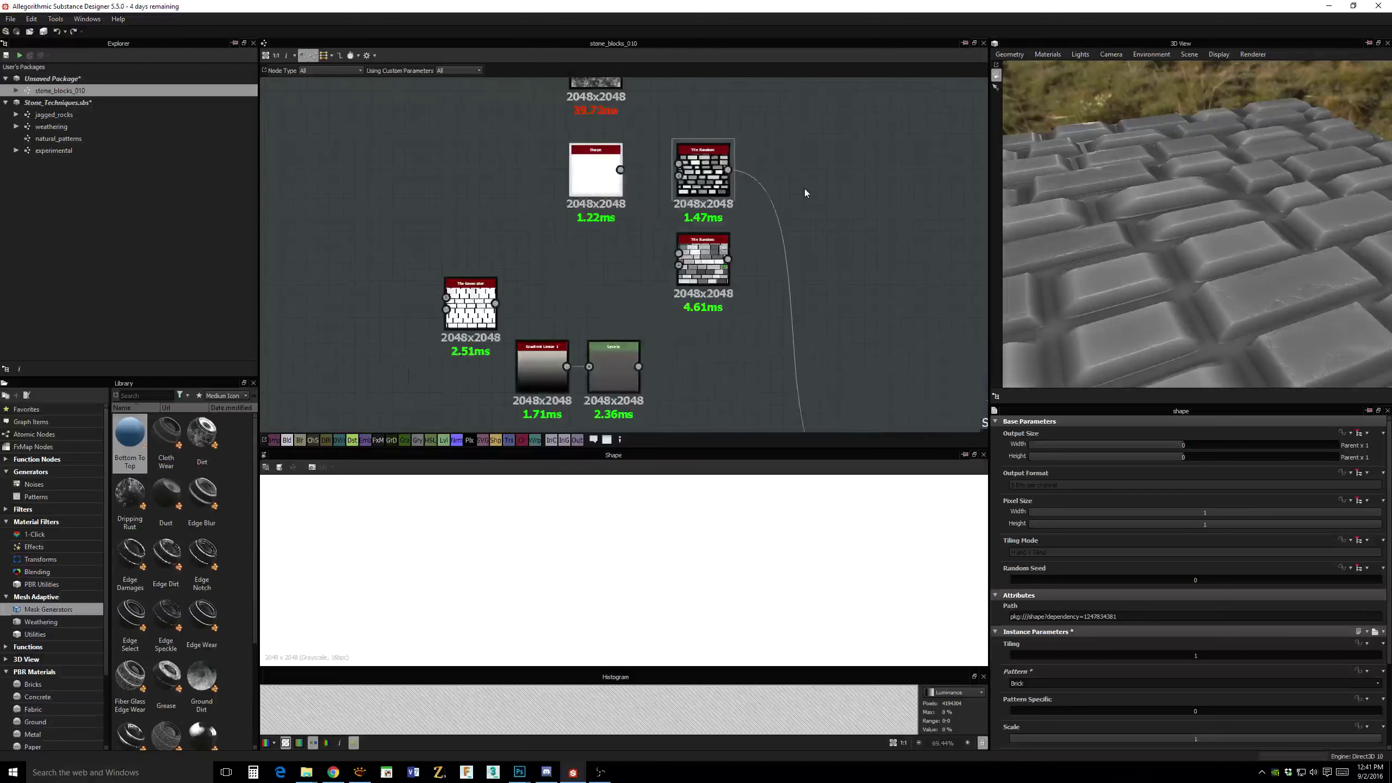
Try Pattern Input on the upper Tile Random node, and settle on the Square pattern.
left_click(705, 182)
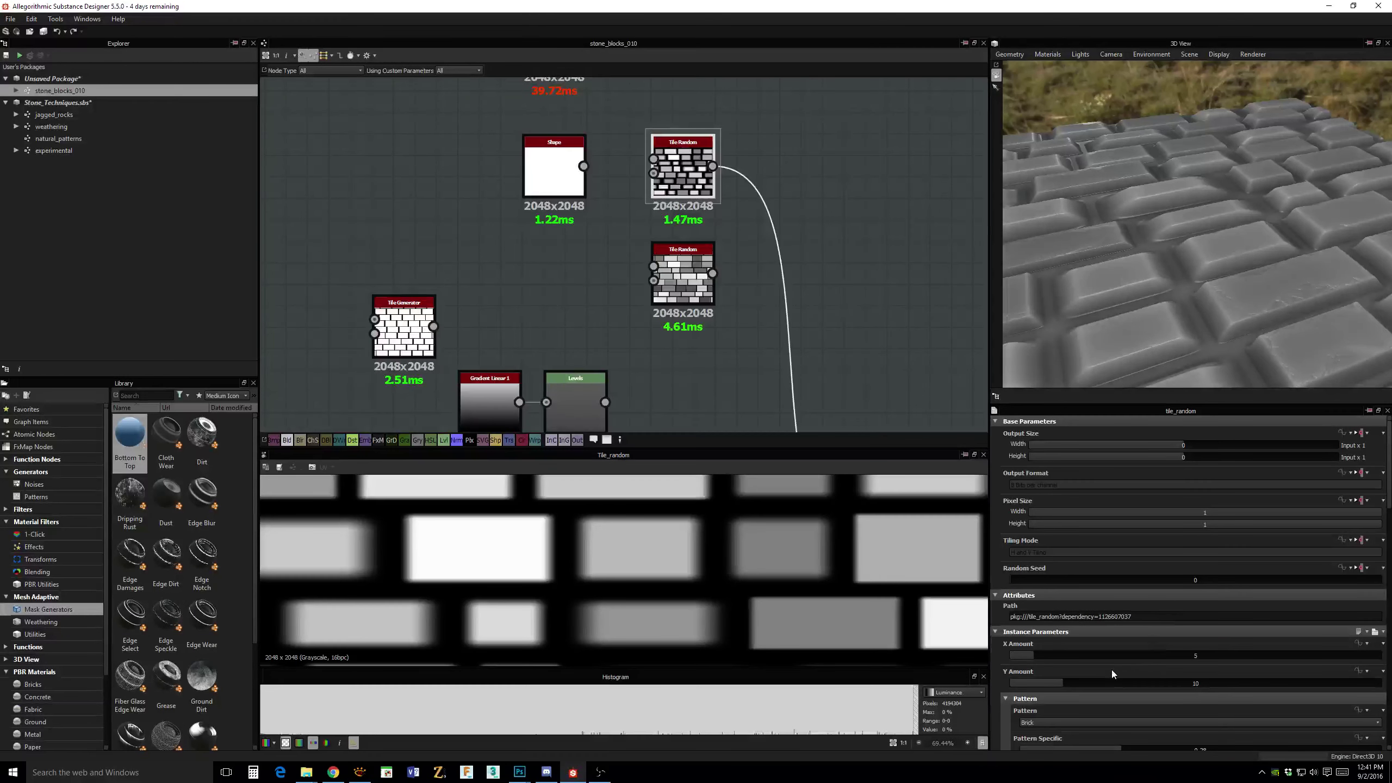
left_click(1044, 721)
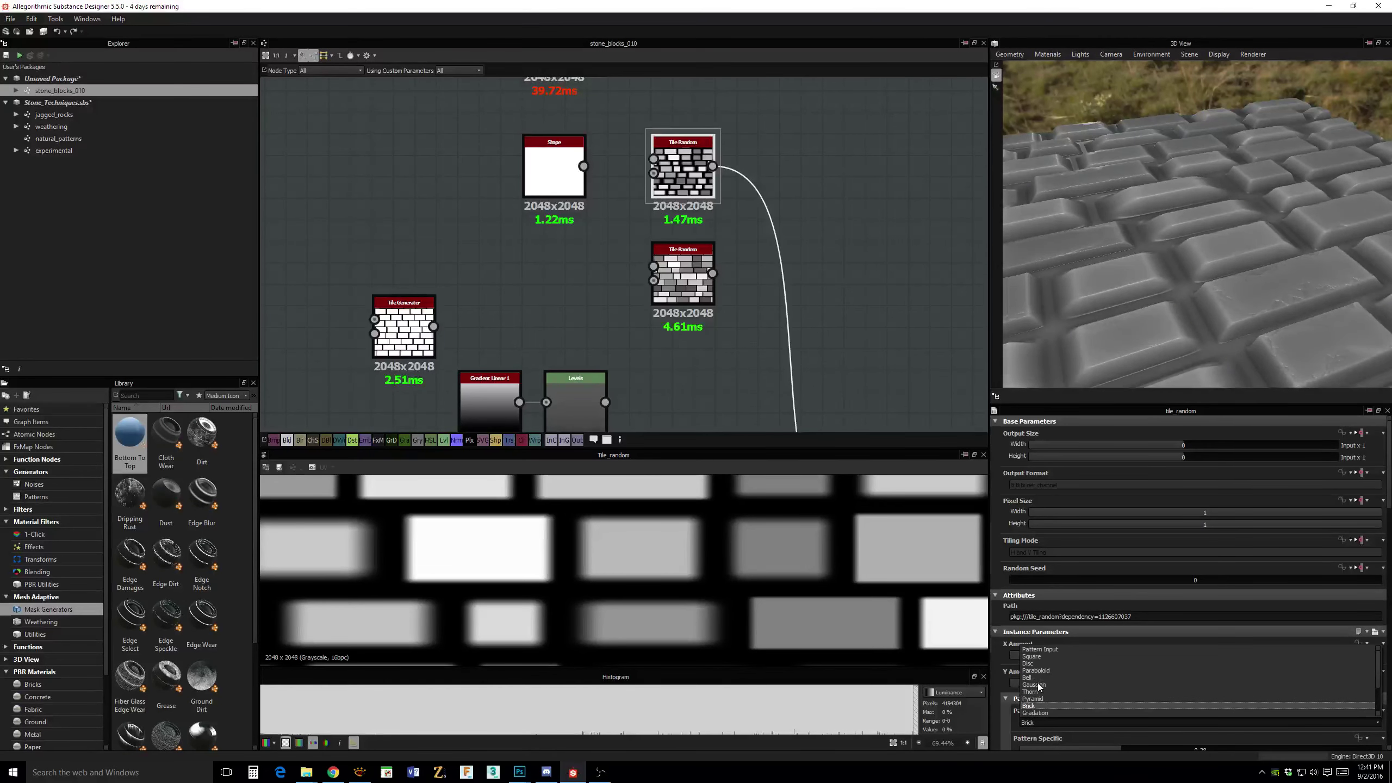
left_click(1035, 652)
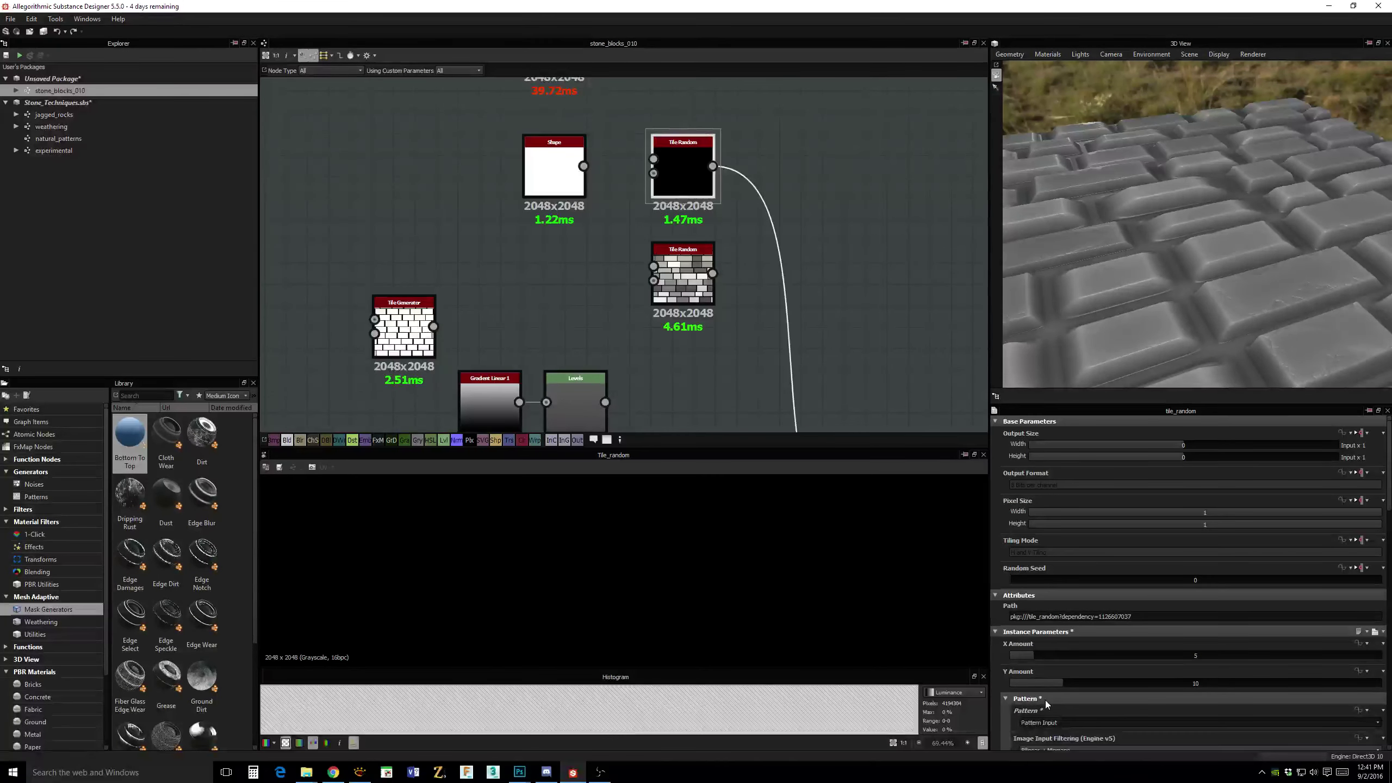
left_click(1044, 722)
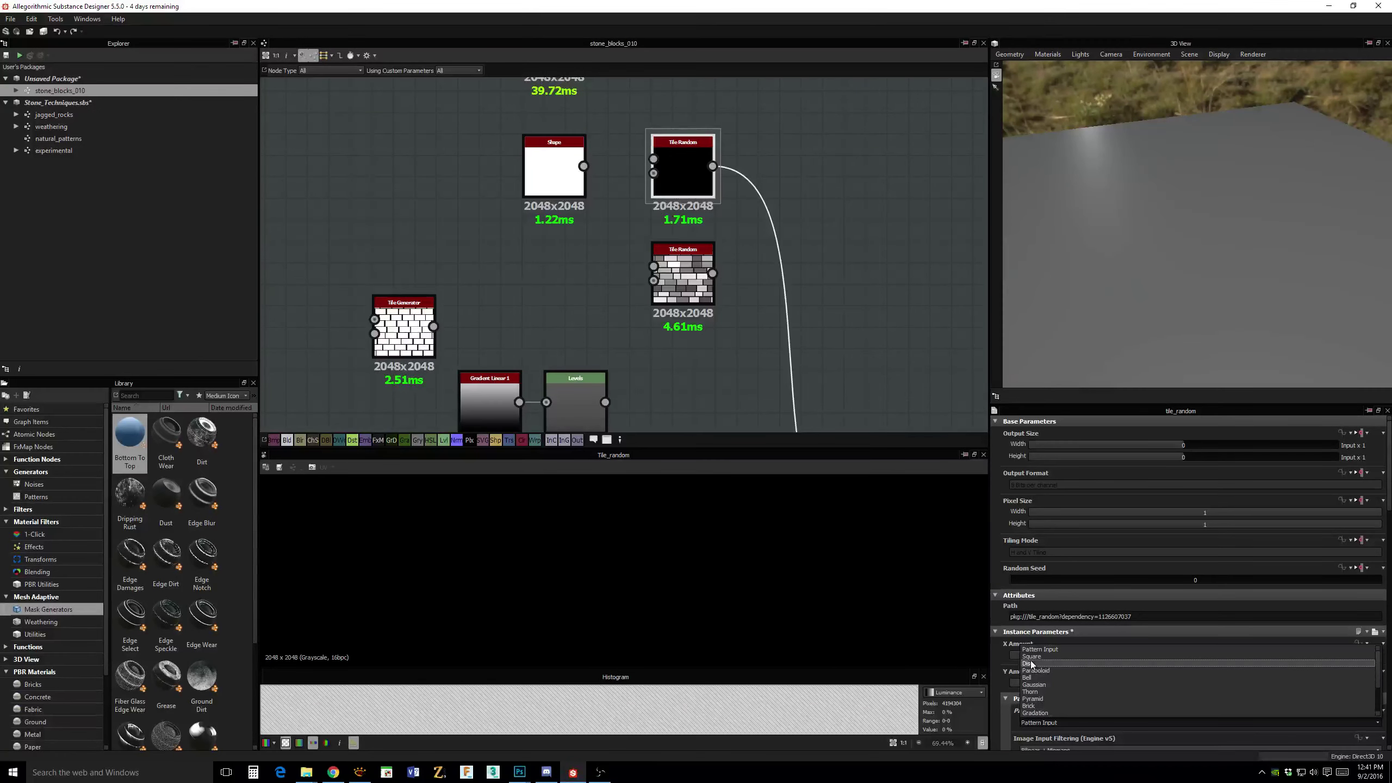
left_click(1032, 656)
Add a Non Uniform Blur Grayscale node to the graph beside the upper Tile Random node.
middle_click_drag(809, 312, 848, 283)
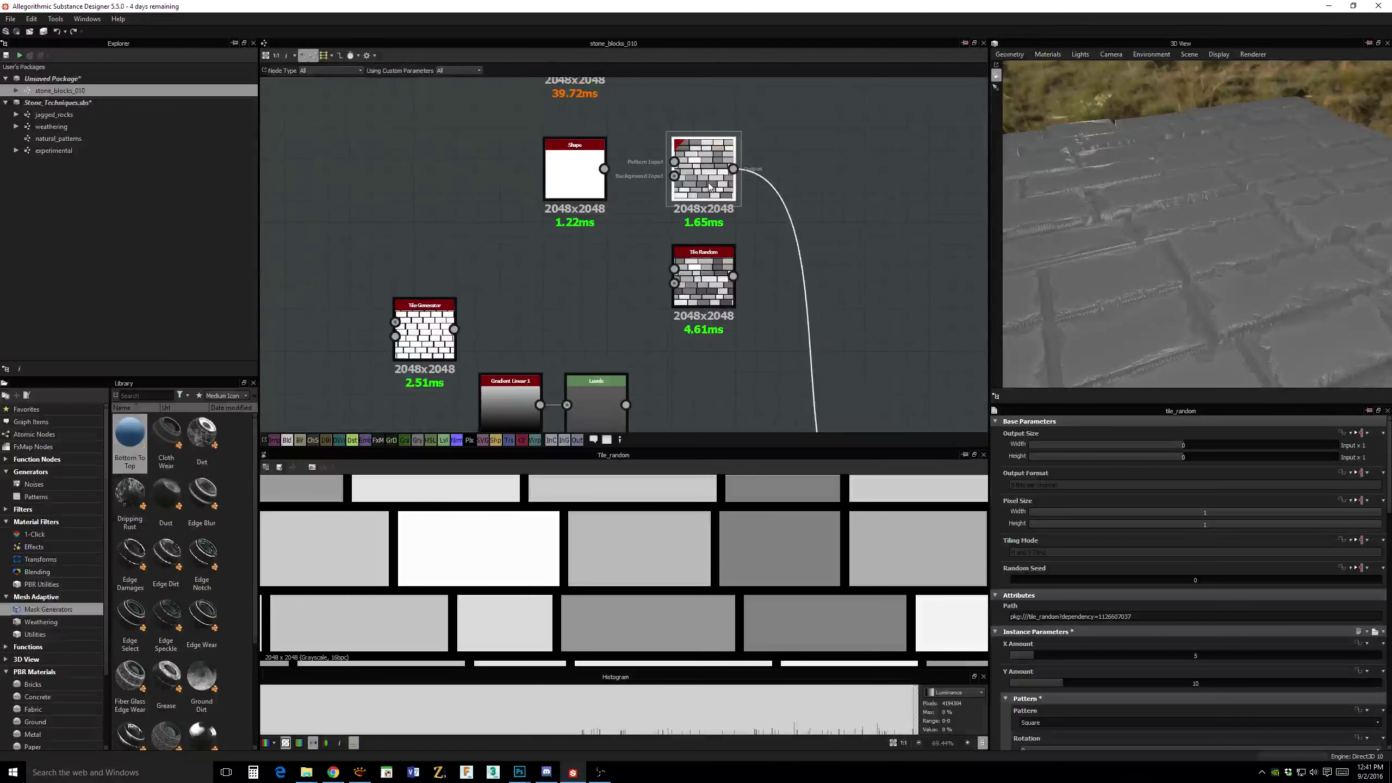
middle_click_drag(709, 186, 802, 213)
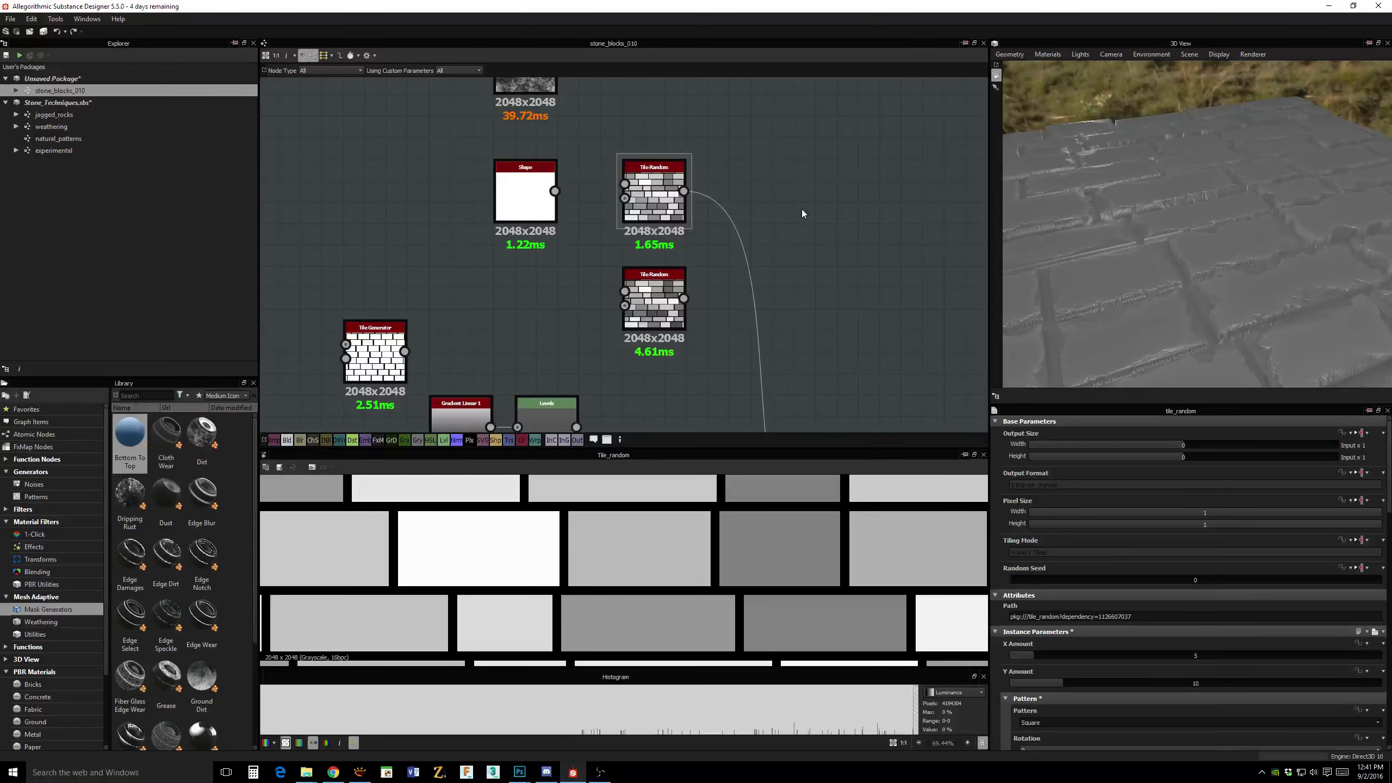
key("space")
type("no")
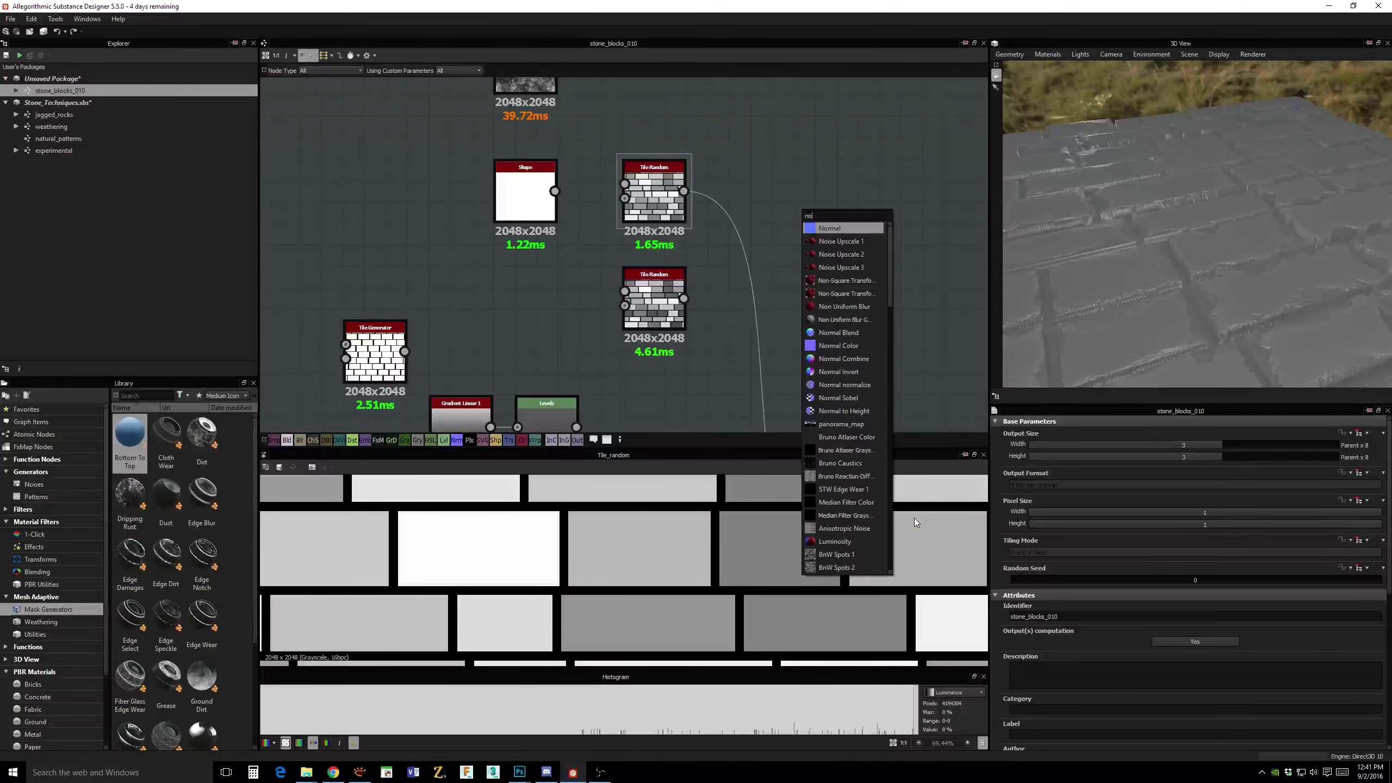
scroll(872, 458, "down", 1)
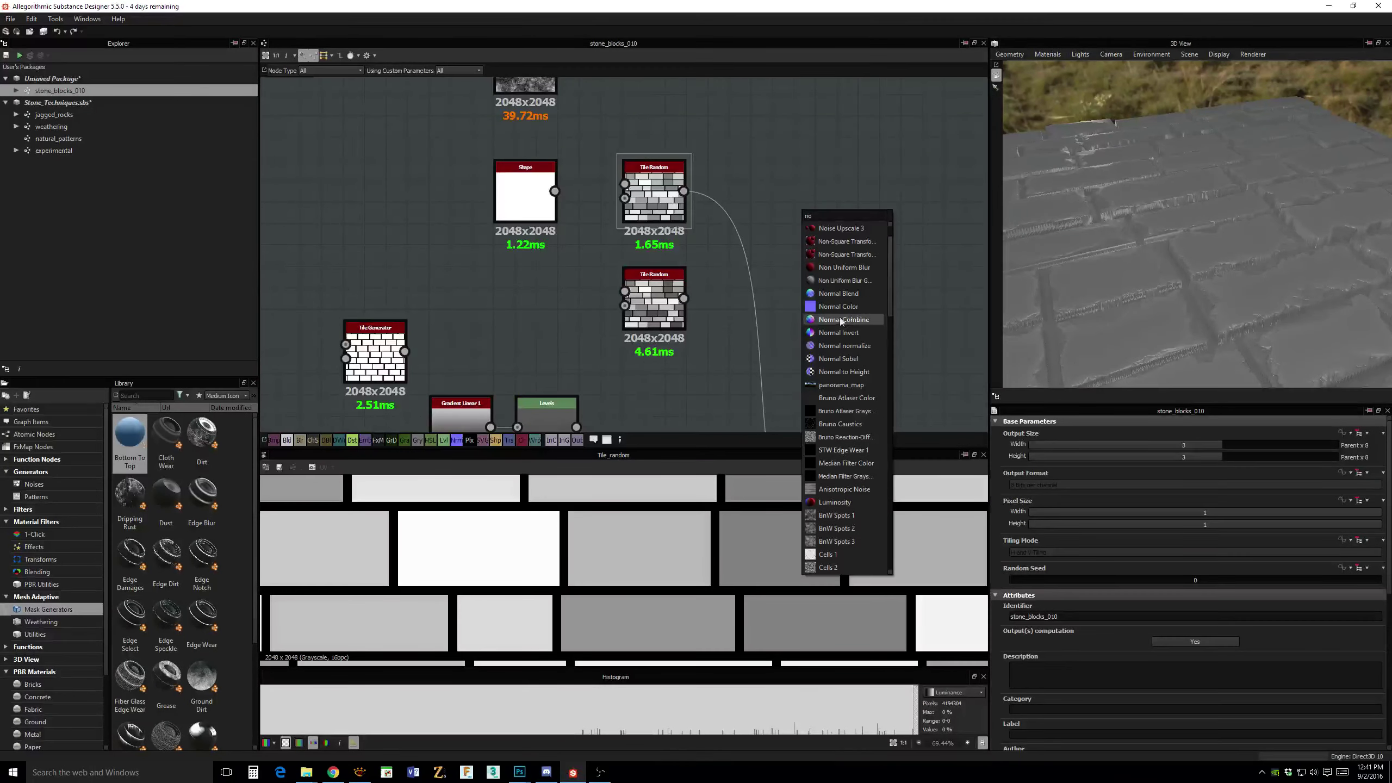
left_click(832, 280)
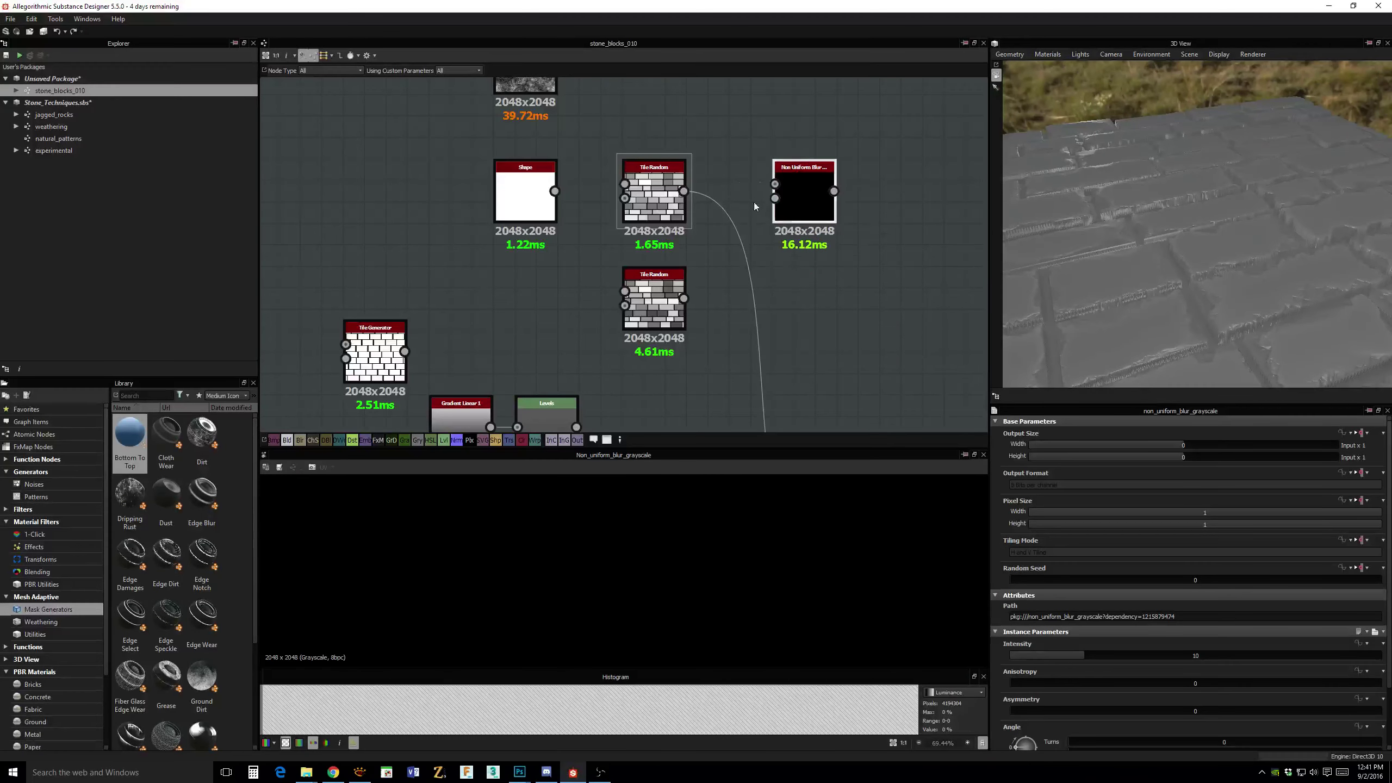
Connect the upper Tile Random output to both the grayscale and blur map inputs of the Non Uniform Blur Grayscale node.
left_click_drag(687, 191, 775, 184)
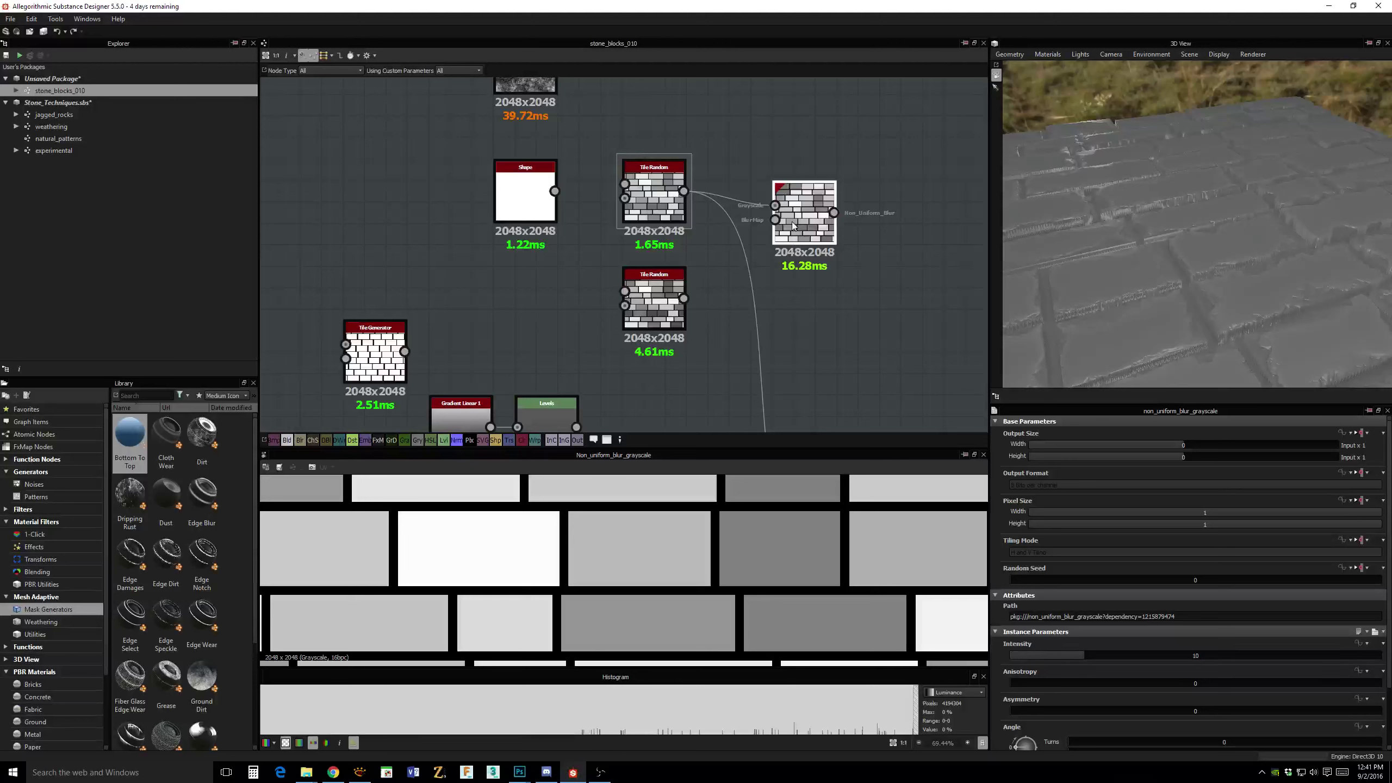
left_click_drag(793, 225, 836, 225)
left_click_drag(684, 191, 817, 219)
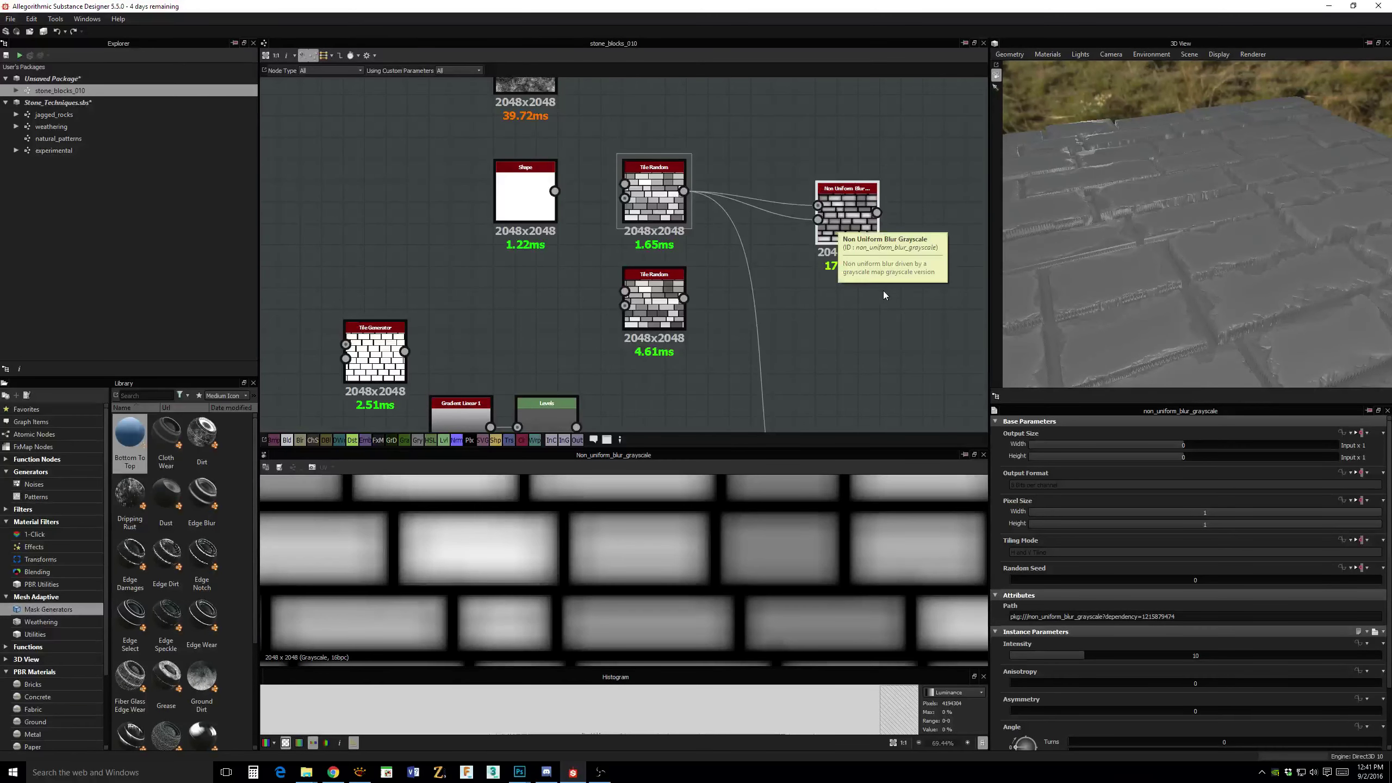
Feed the Non Uniform Blur Grayscale output into the Levels node before the Gradient Map and check the stones in 3D.
middle_click_drag(884, 291, 775, 202)
scroll(836, 279, "down", 2)
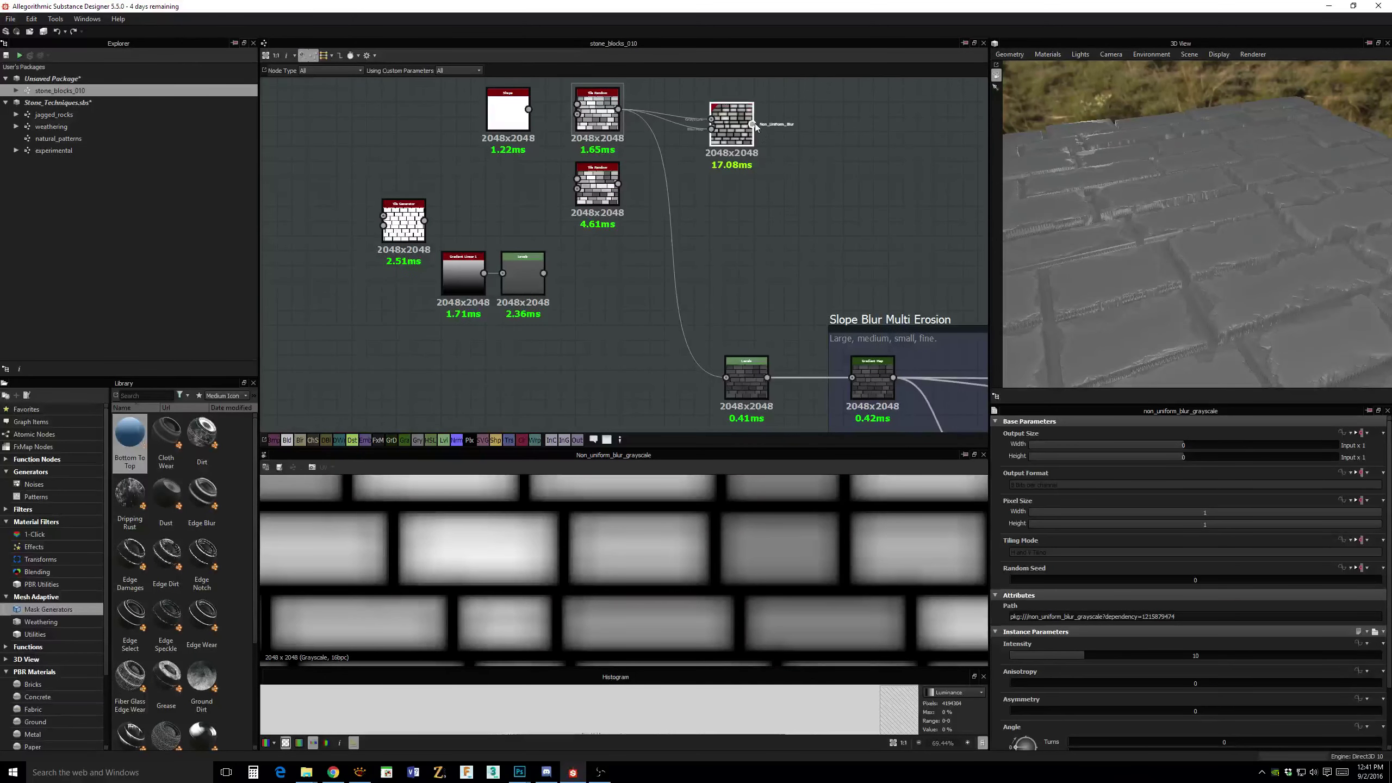
left_click_drag(754, 124, 718, 365)
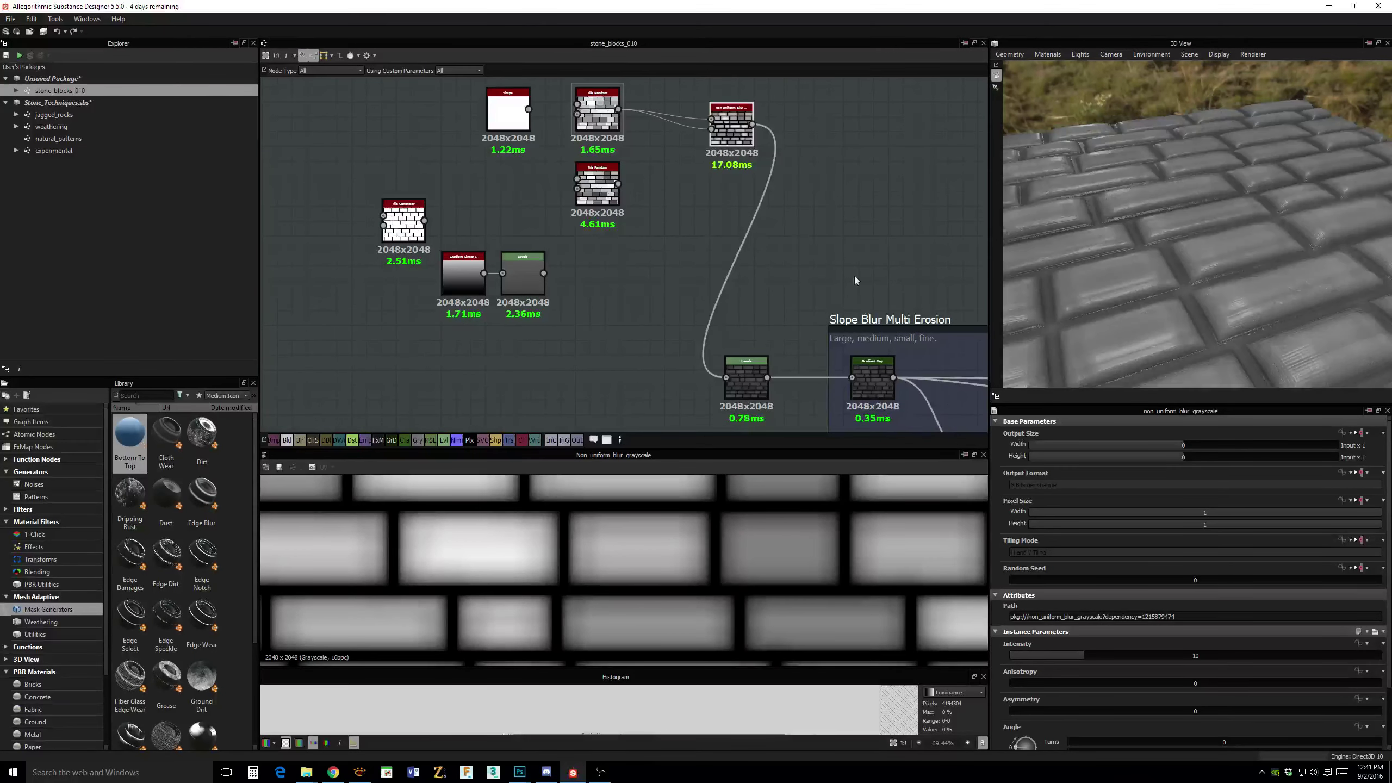
left_click_drag(1270, 337, 1064, 279)
Rearrange the Shape, both Tile Random and Non Uniform Blur Grayscale nodes into a tighter layout.
middle_click_drag(770, 174, 859, 236)
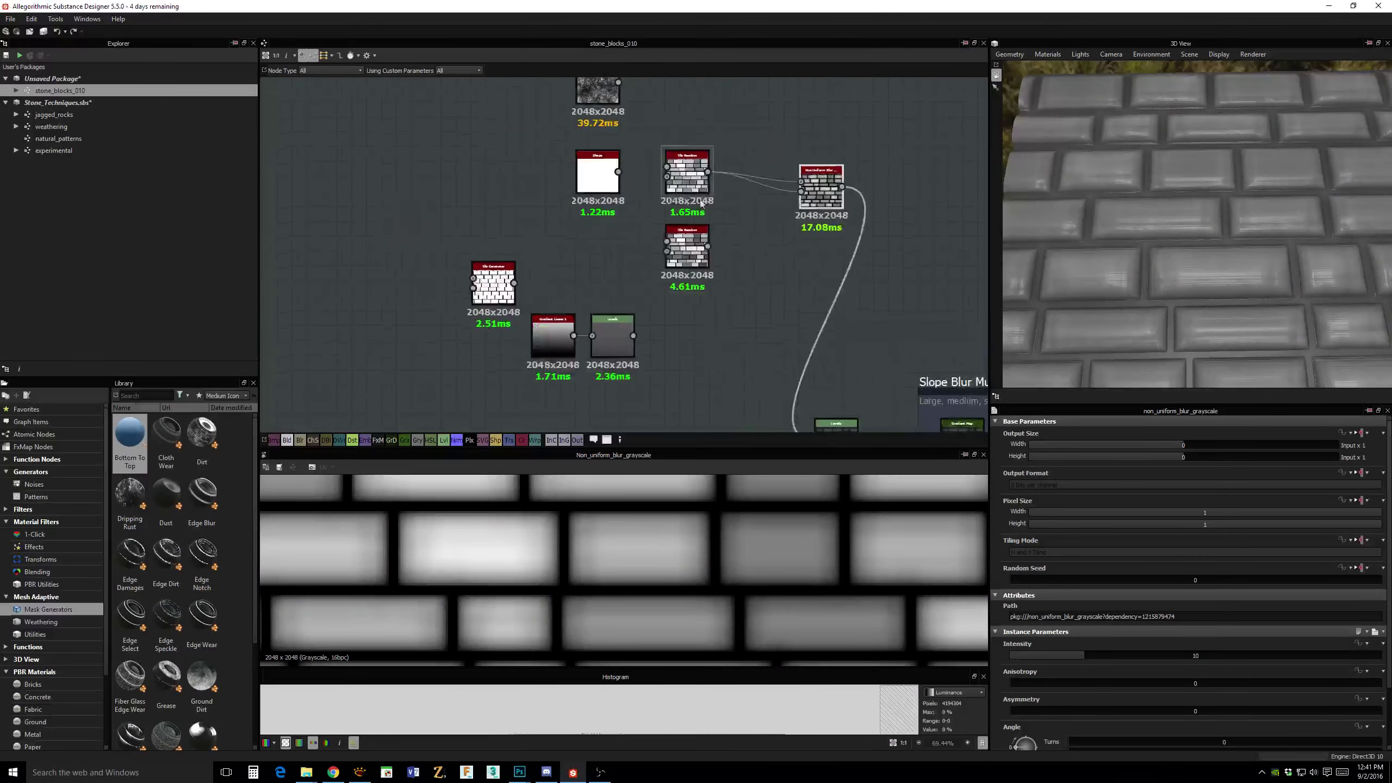
left_click_drag(597, 165, 522, 165)
left_click_drag(687, 171, 590, 171)
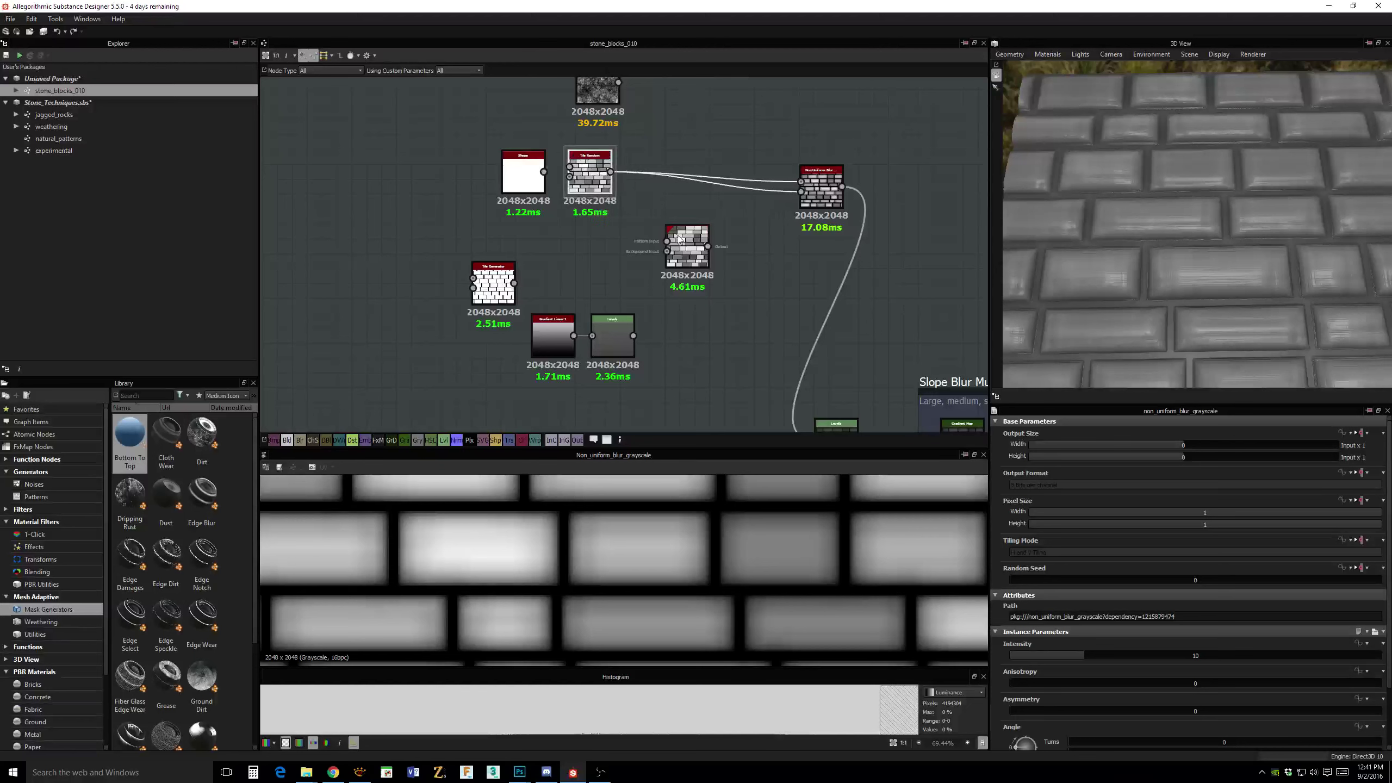
left_click_drag(687, 247, 590, 247)
left_click_drag(827, 183, 707, 173)
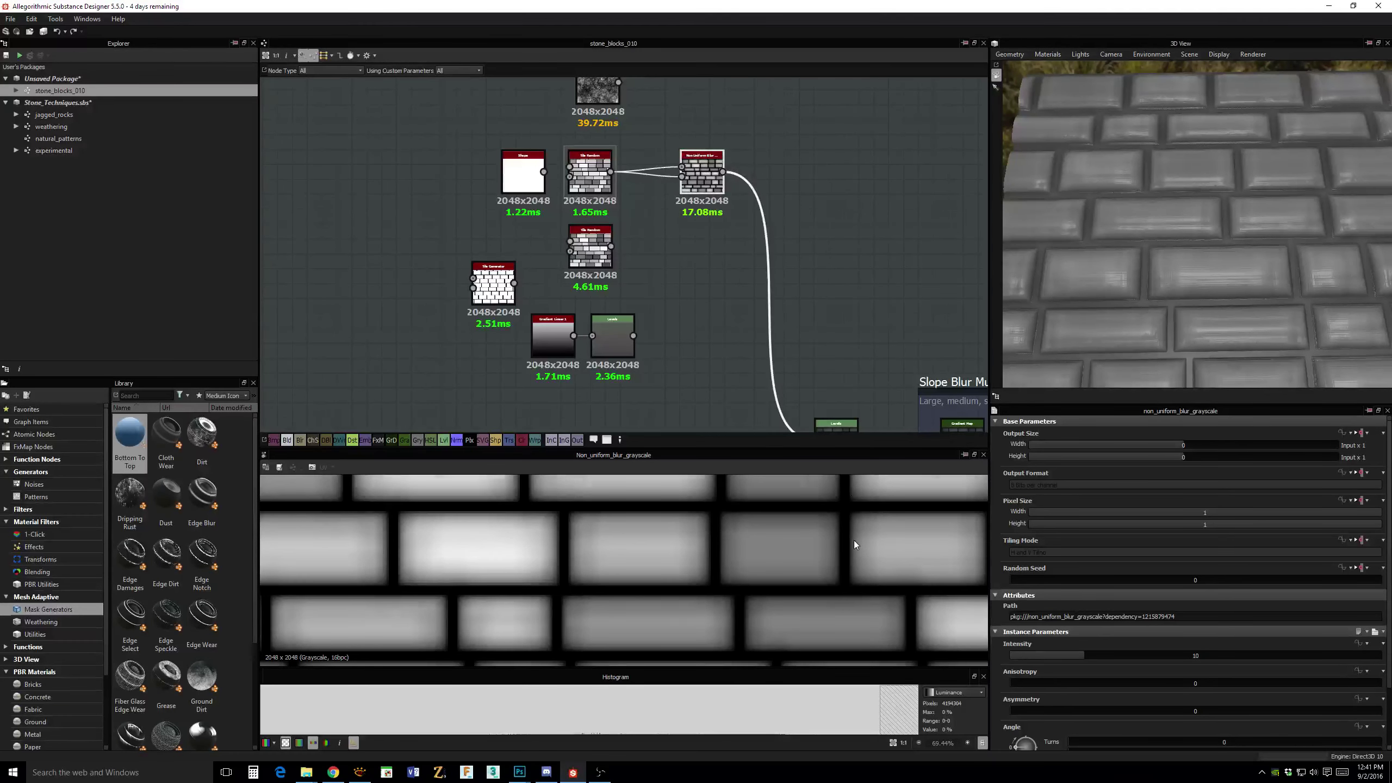
Set the Non Uniform Blur Grayscale node's Anisotropy to 0.31 and Asymmetry to 0.27, and inspect the stones in 3D.
scroll(854, 540, "up", 2)
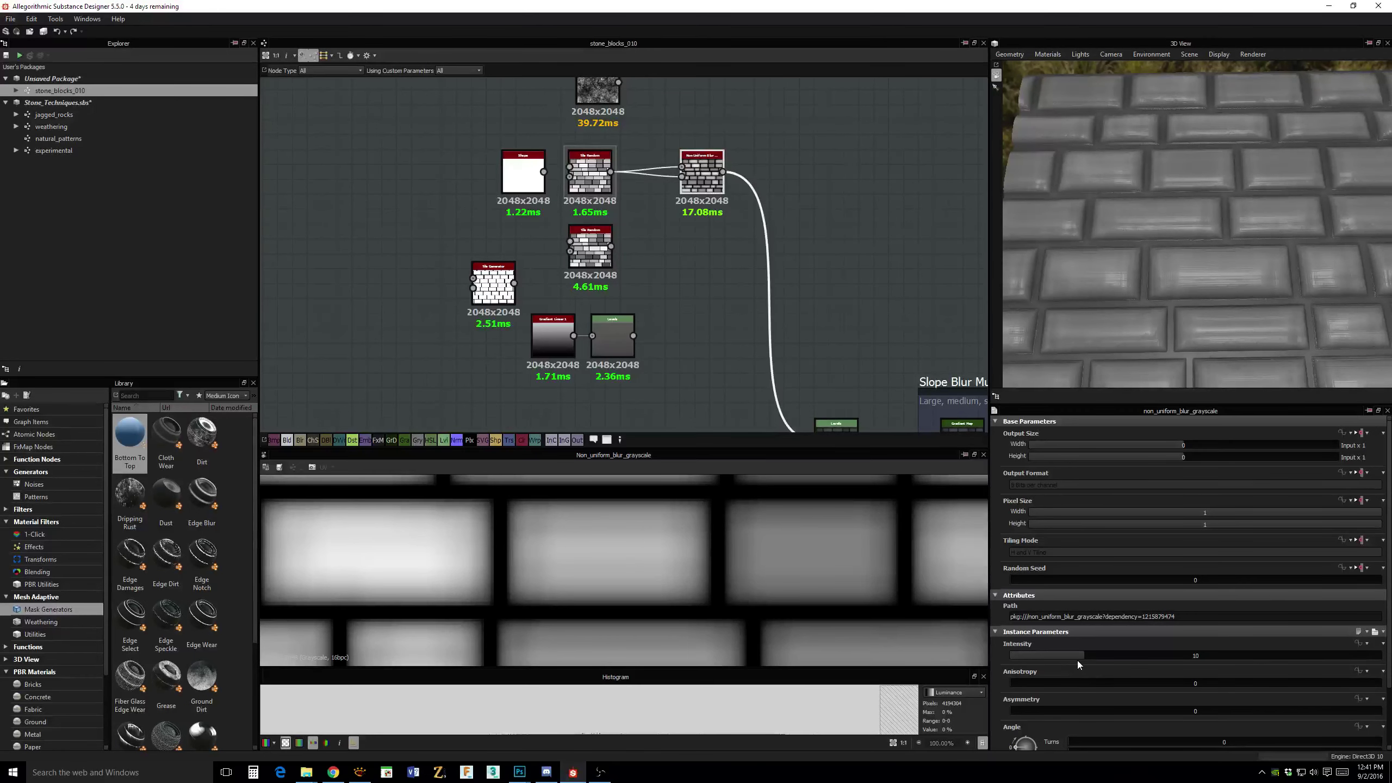
left_click_drag(1025, 682, 1111, 715)
left_click_drag(1224, 303, 1183, 271)
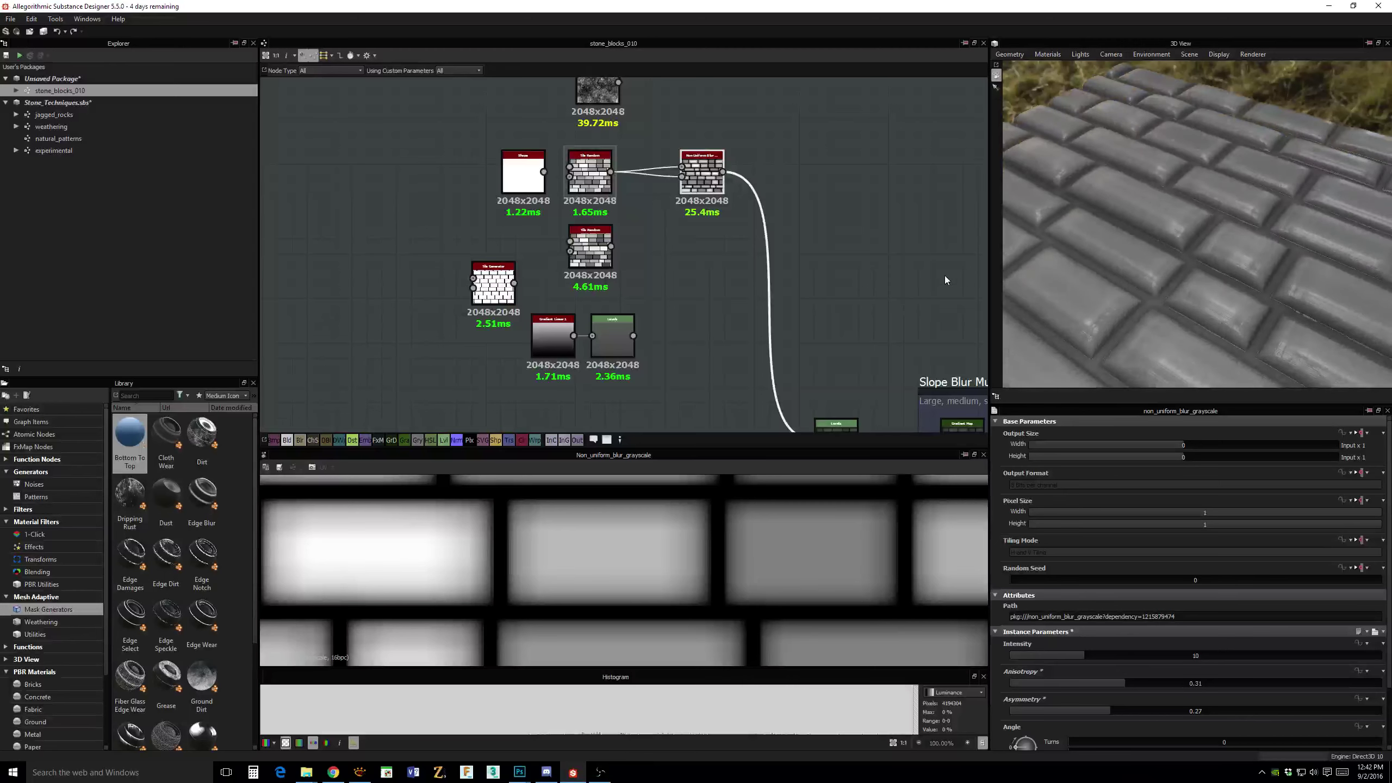
Raise the grayscale output value to about 176 on the Uniform Color node feeding the Roughness and SpecMask outputs.
scroll(944, 275, "down", 3)
middle_click_drag(965, 329, 605, 245)
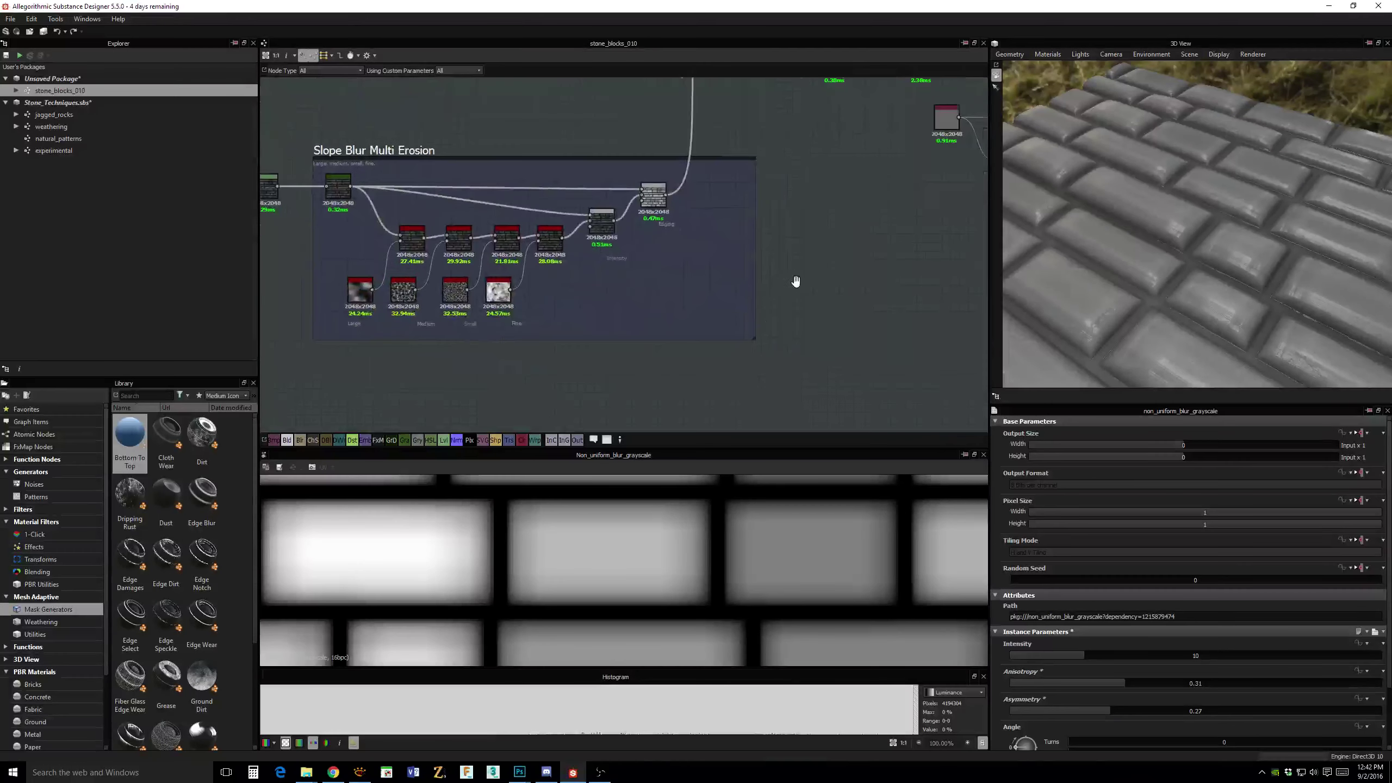
scroll(777, 335, "up", 4)
middle_click_drag(763, 340, 691, 314)
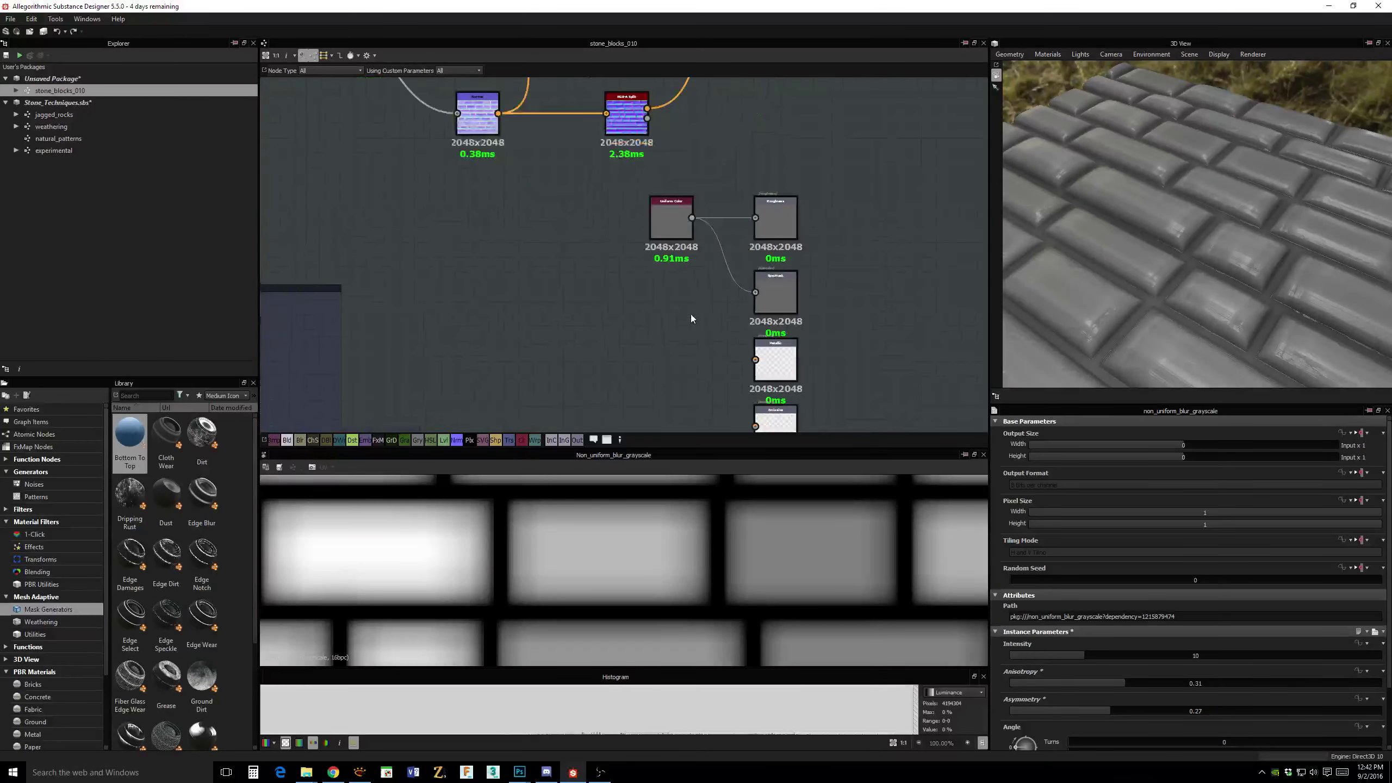
scroll(691, 314, "up", 2)
left_click(670, 180)
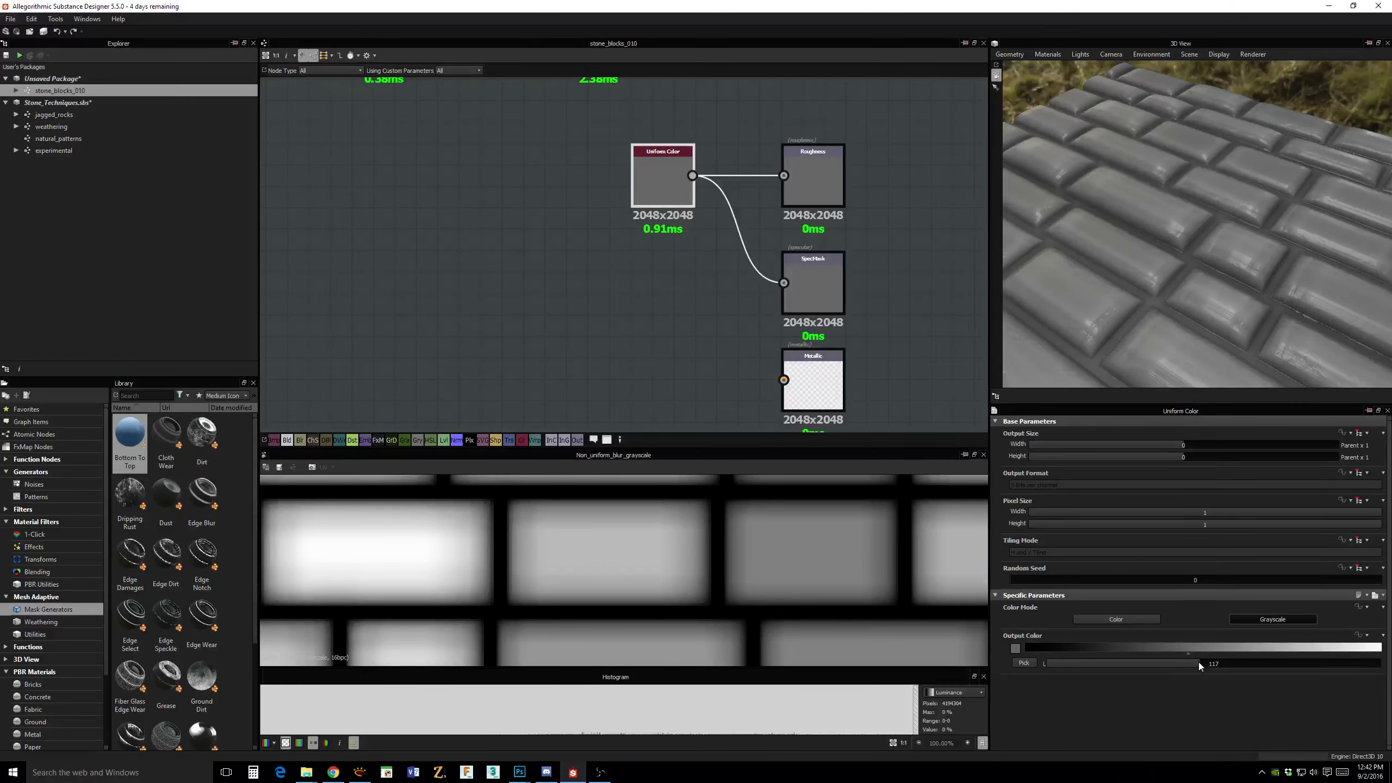
left_click_drag(1199, 662, 1271, 668)
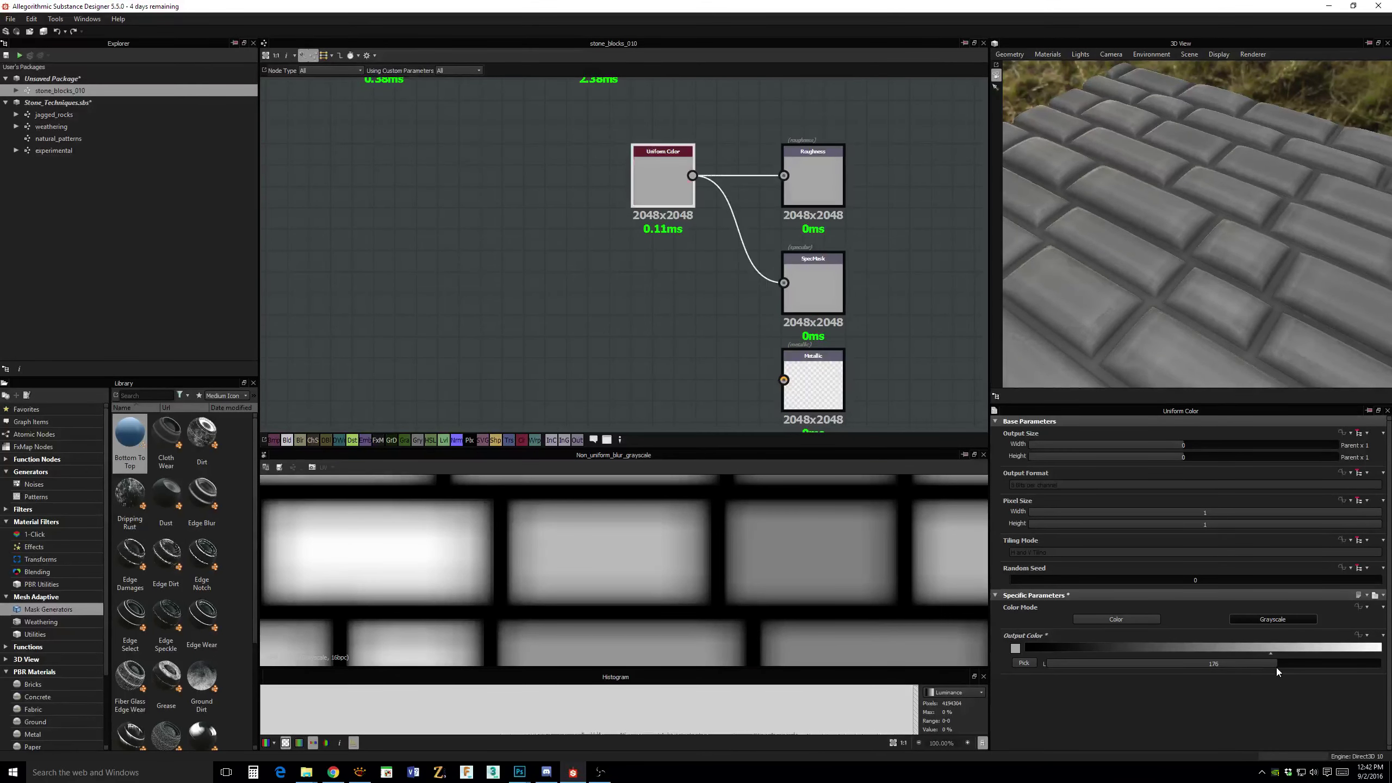
scroll(876, 341, "down", 3)
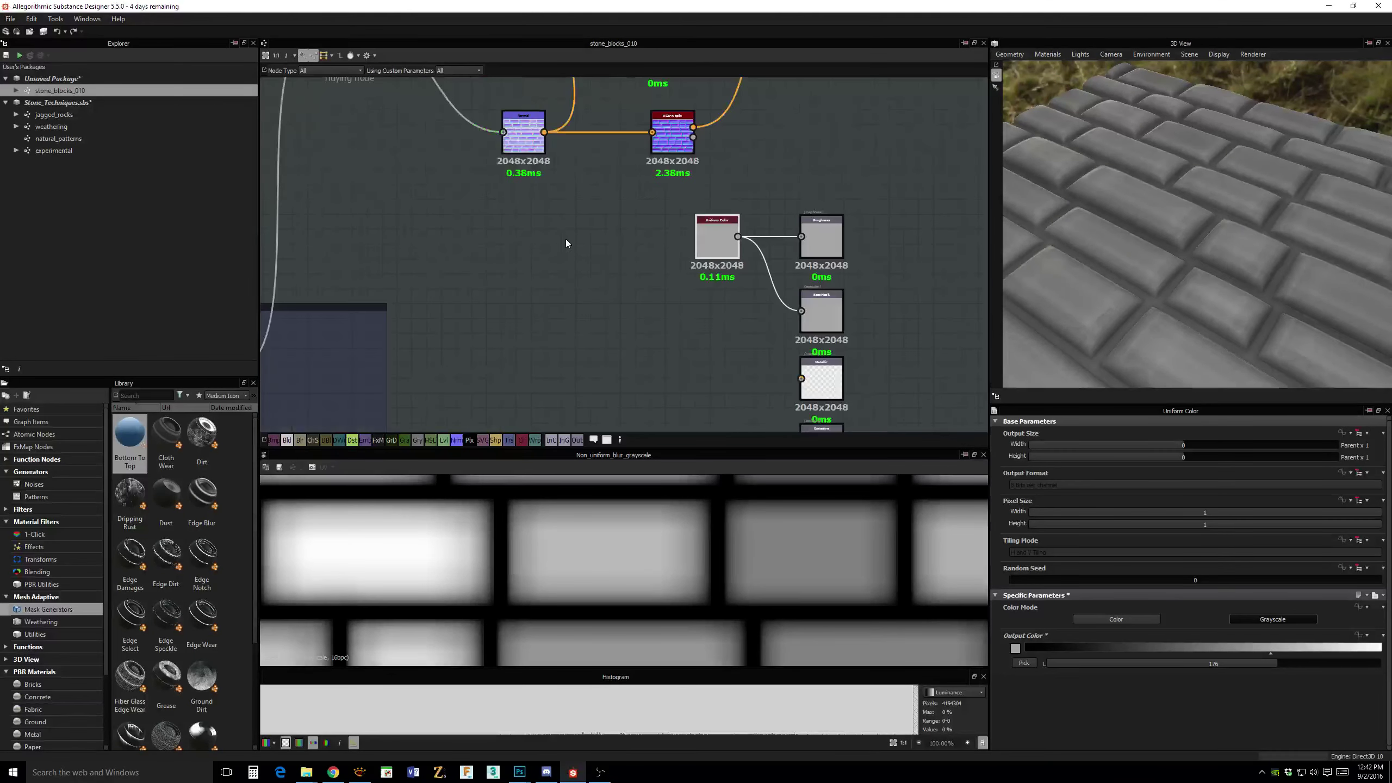
Examine the Shape, Tile Random and Non Uniform Blur Grayscale chain and compare it with the stones in 3D.
middle_click_drag(565, 240, 786, 270)
scroll(563, 285, "down", 4)
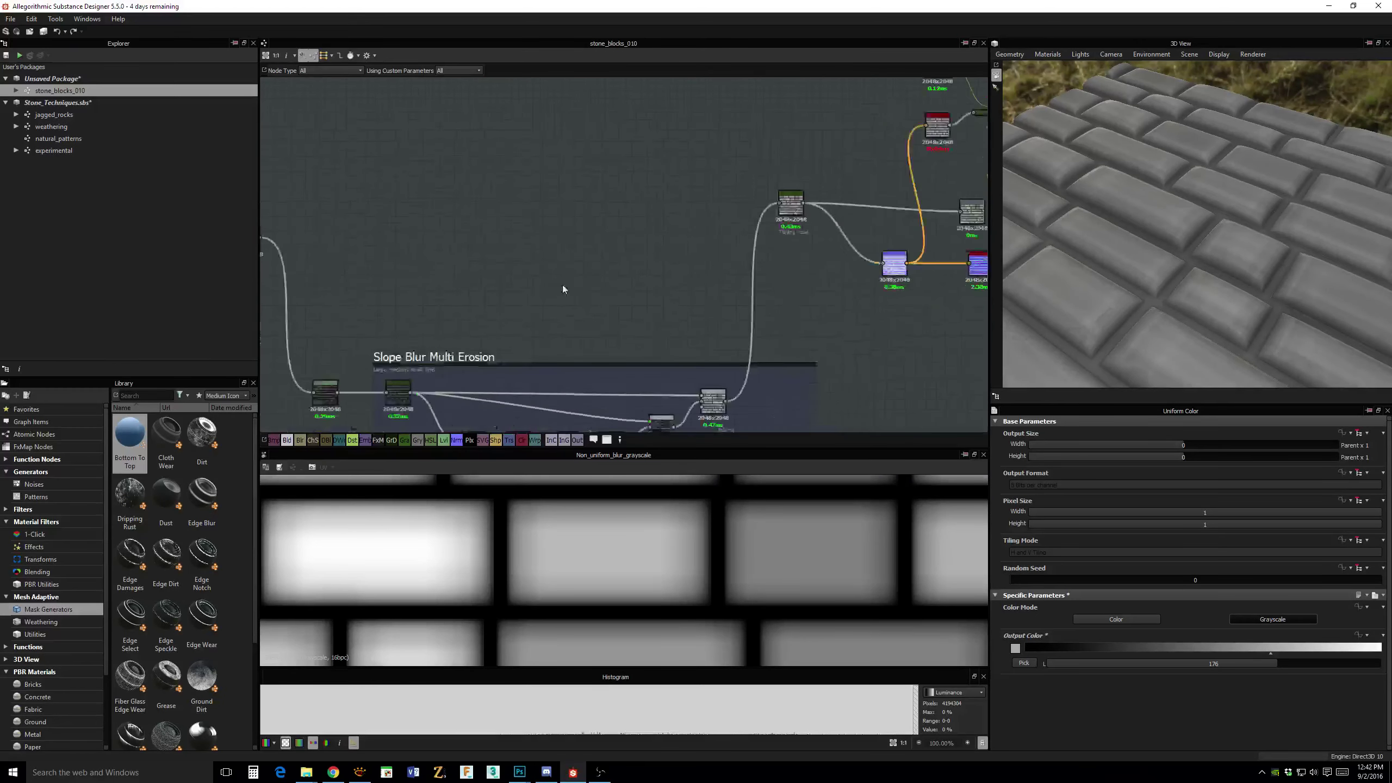
middle_click_drag(665, 243, 797, 231)
middle_click_drag(712, 230, 789, 228)
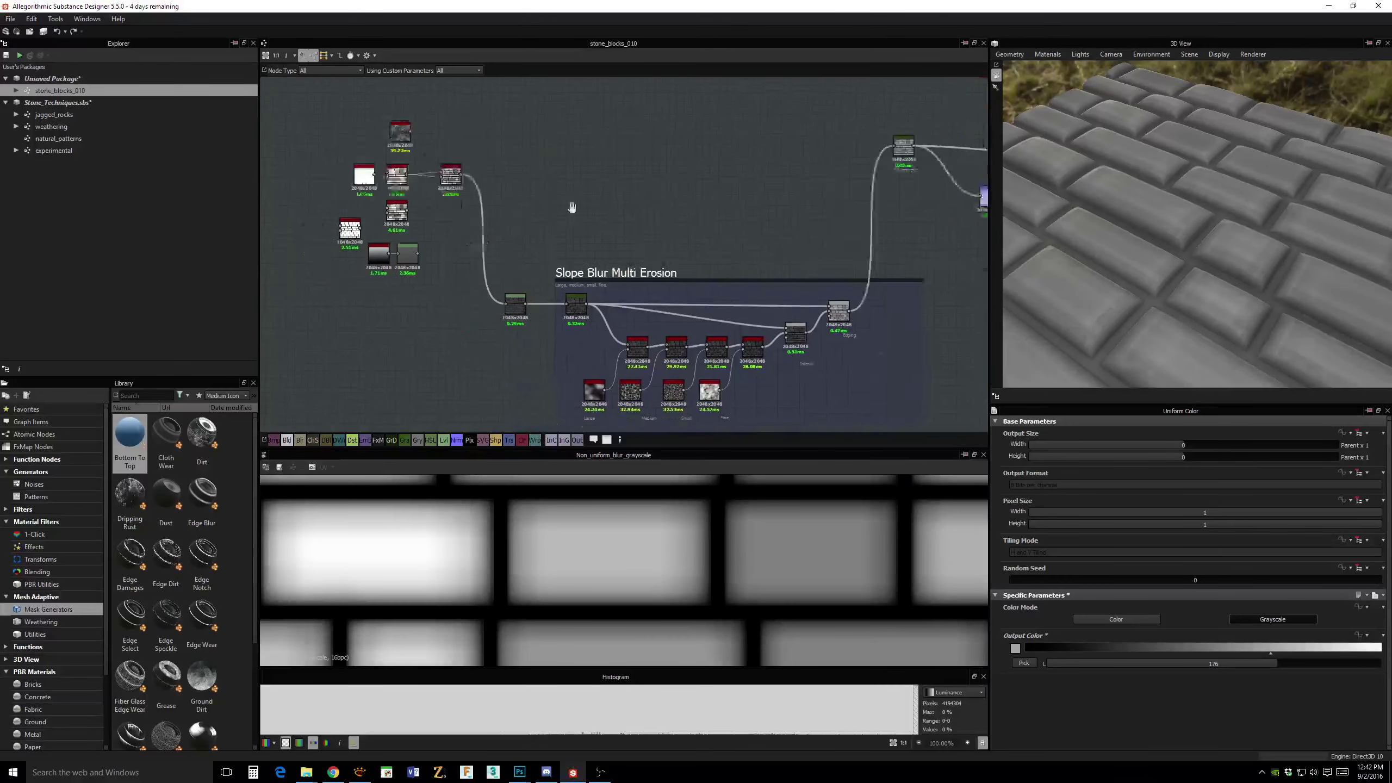
middle_click_drag(543, 225, 797, 233)
scroll(804, 243, "up", 5)
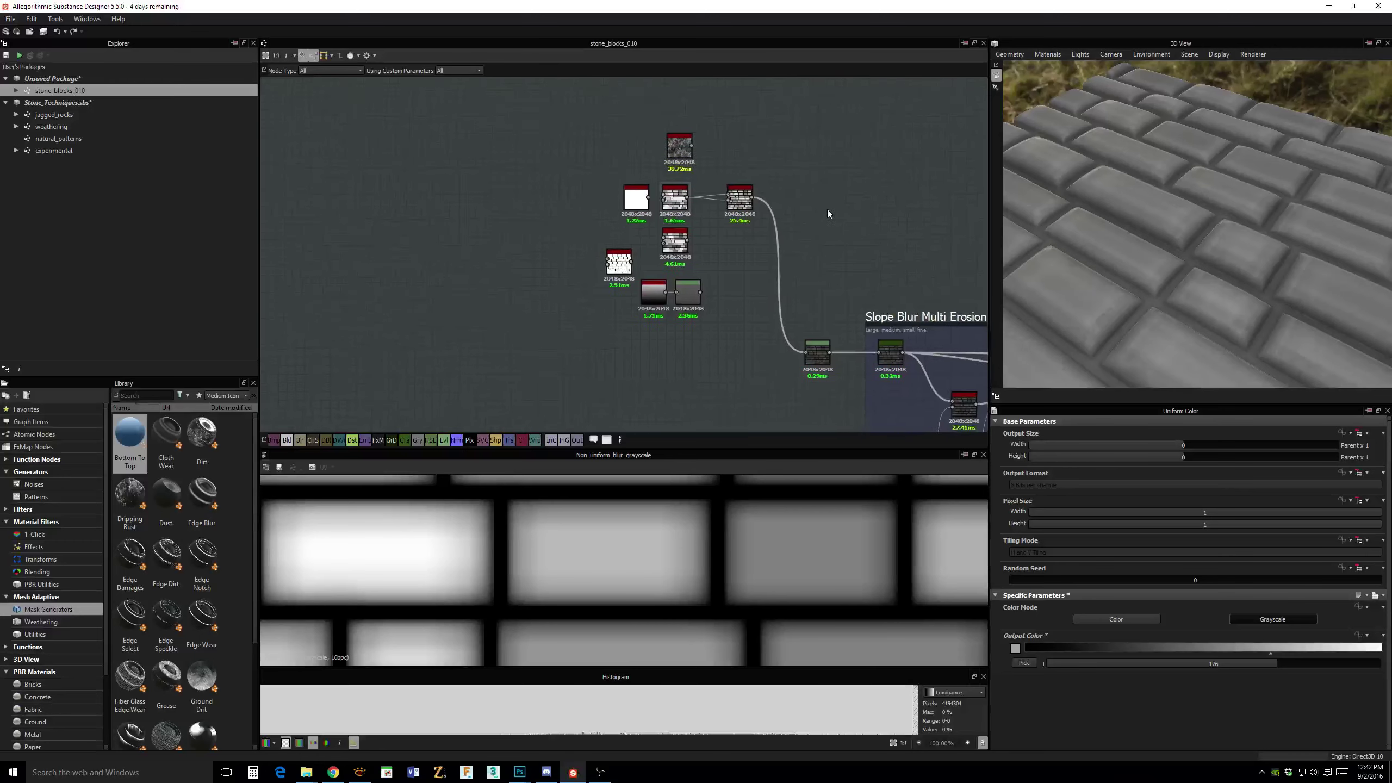
middle_click_drag(772, 269, 883, 287)
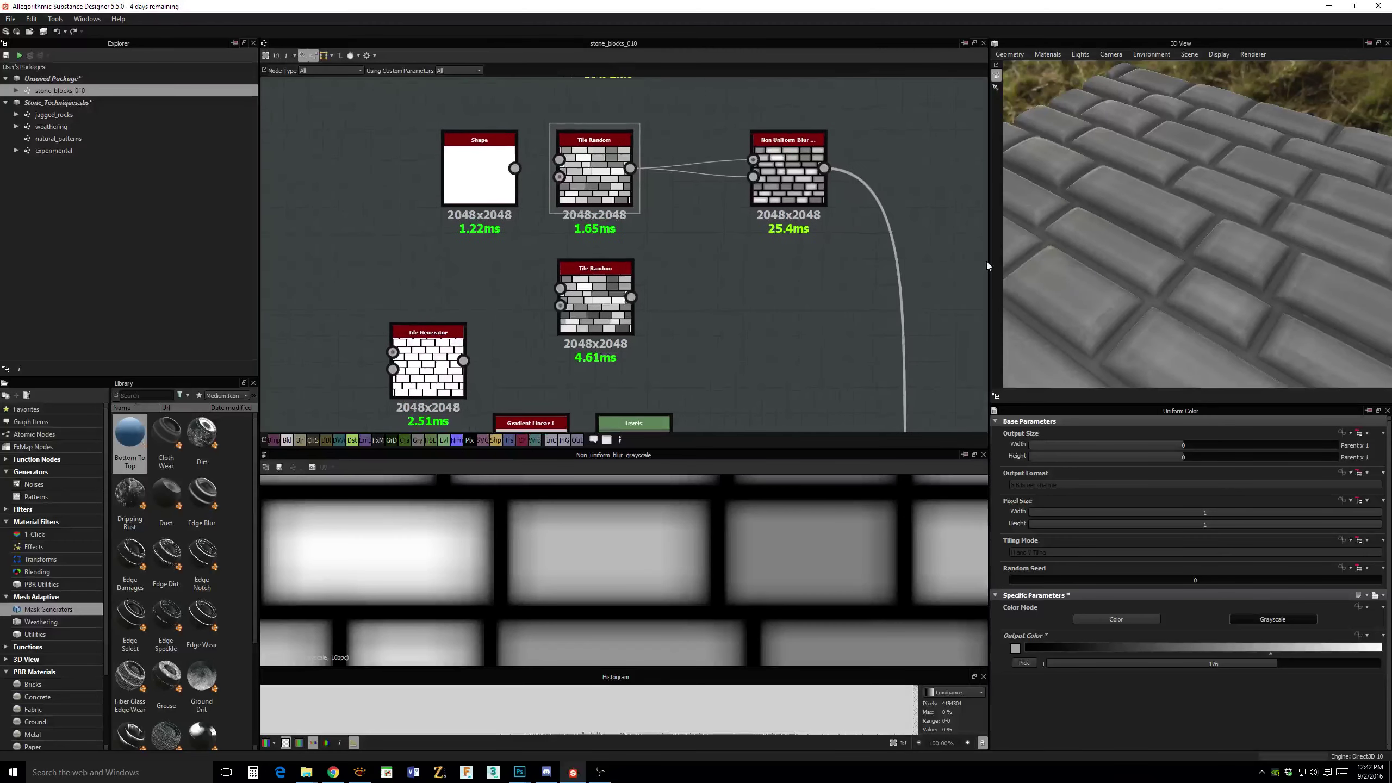
middle_click_drag(830, 177, 844, 211)
scroll(836, 238, "up", 2)
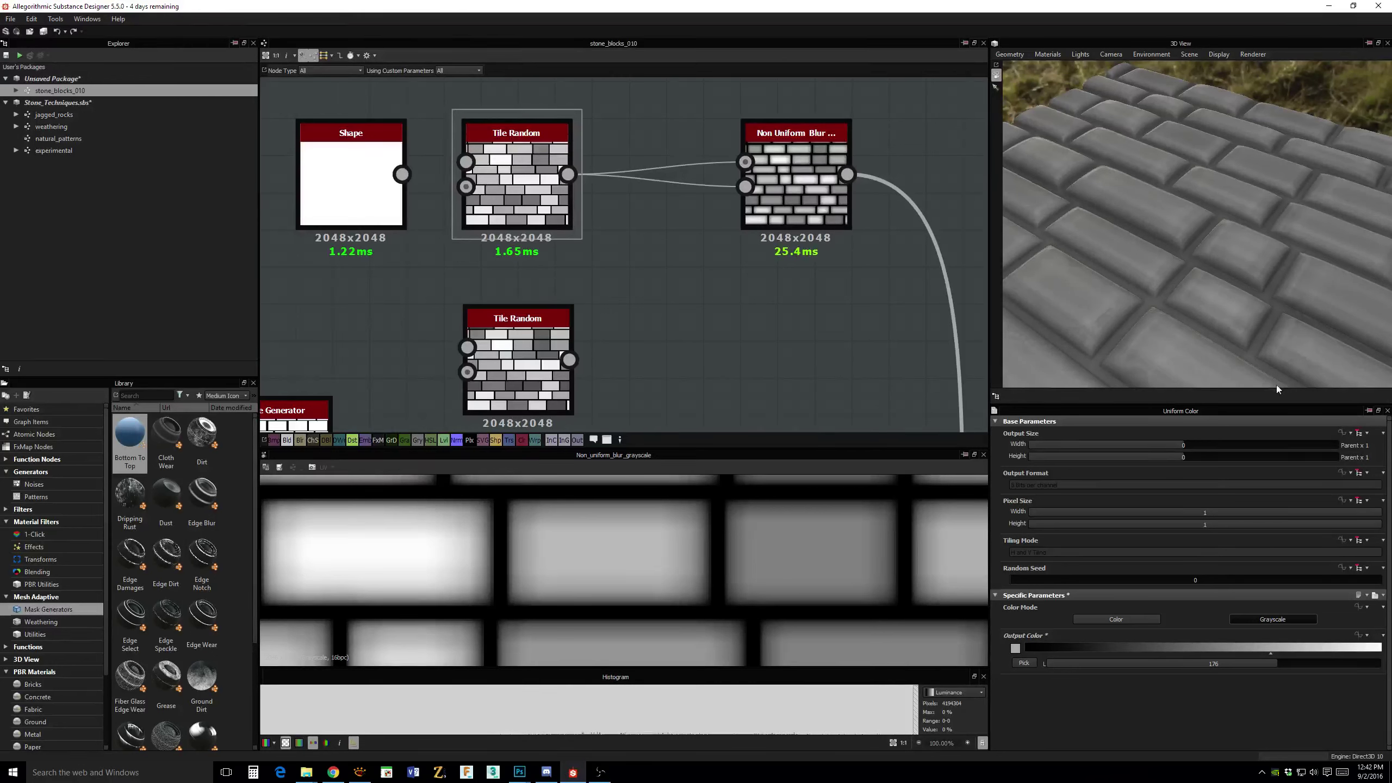
left_click_drag(1115, 219, 1154, 272)
middle_click_drag(737, 278, 690, 251)
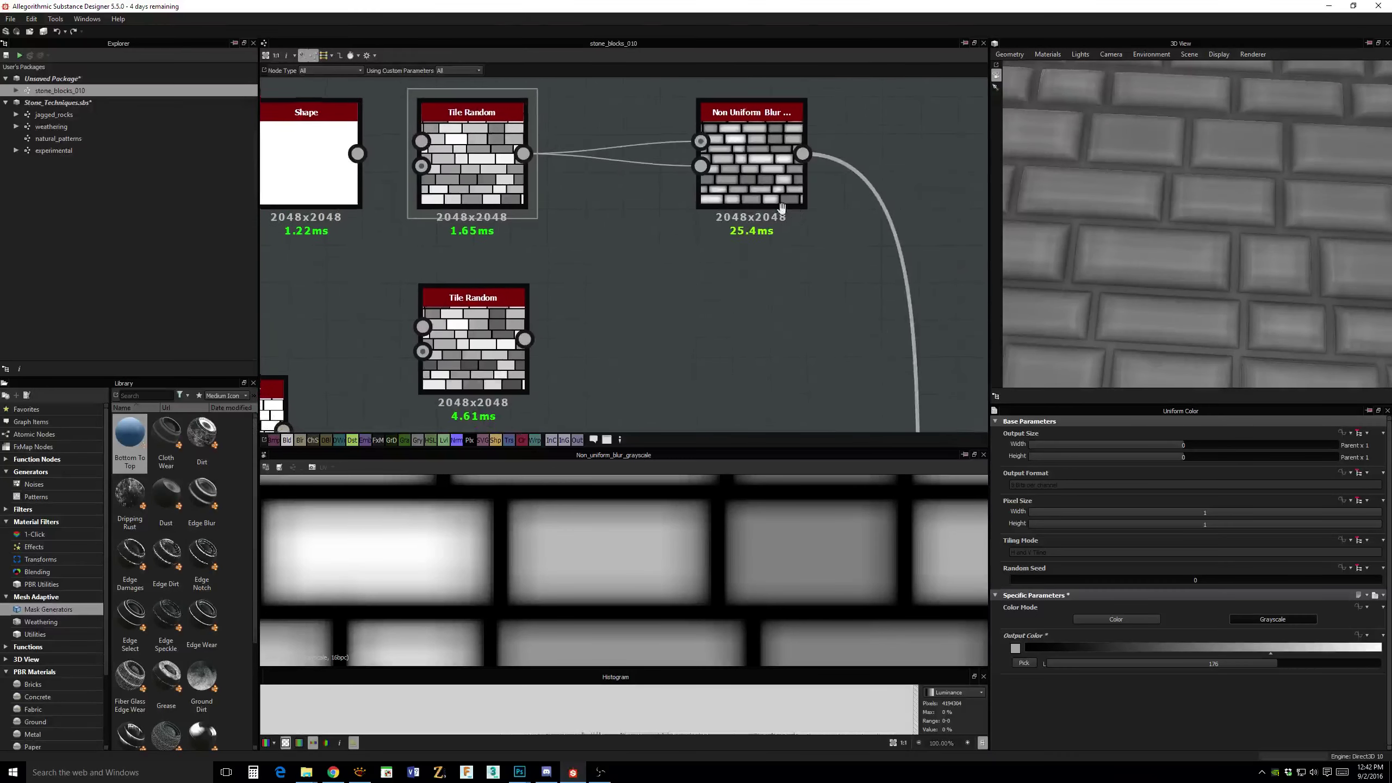
Raise the white and black output levels on the Levels node before the Gradient Map, and inspect the stones in 3D.
middle_click_drag(871, 218, 761, 171)
scroll(761, 172, "down", 3)
middle_click_drag(872, 288, 771, 120)
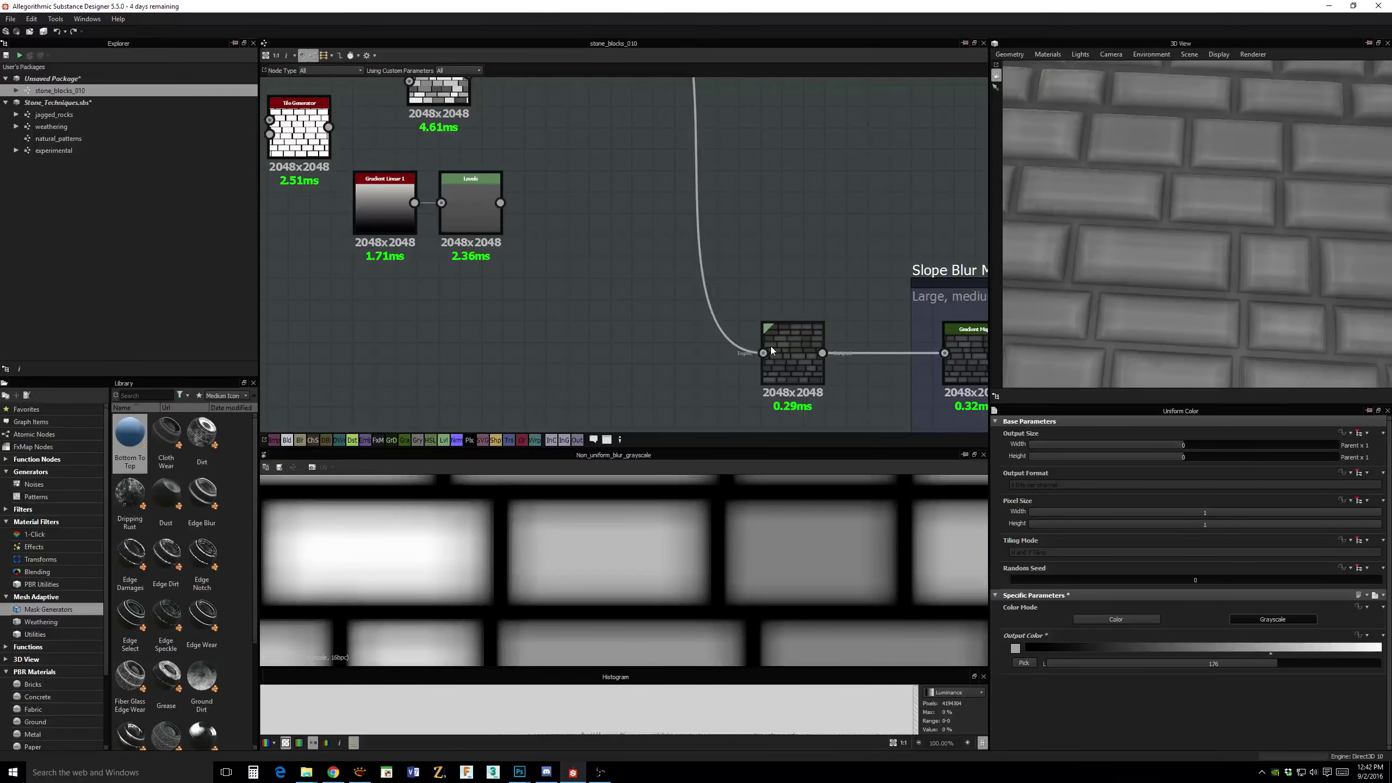
left_click_drag(883, 325, 816, 283)
double_click(842, 294)
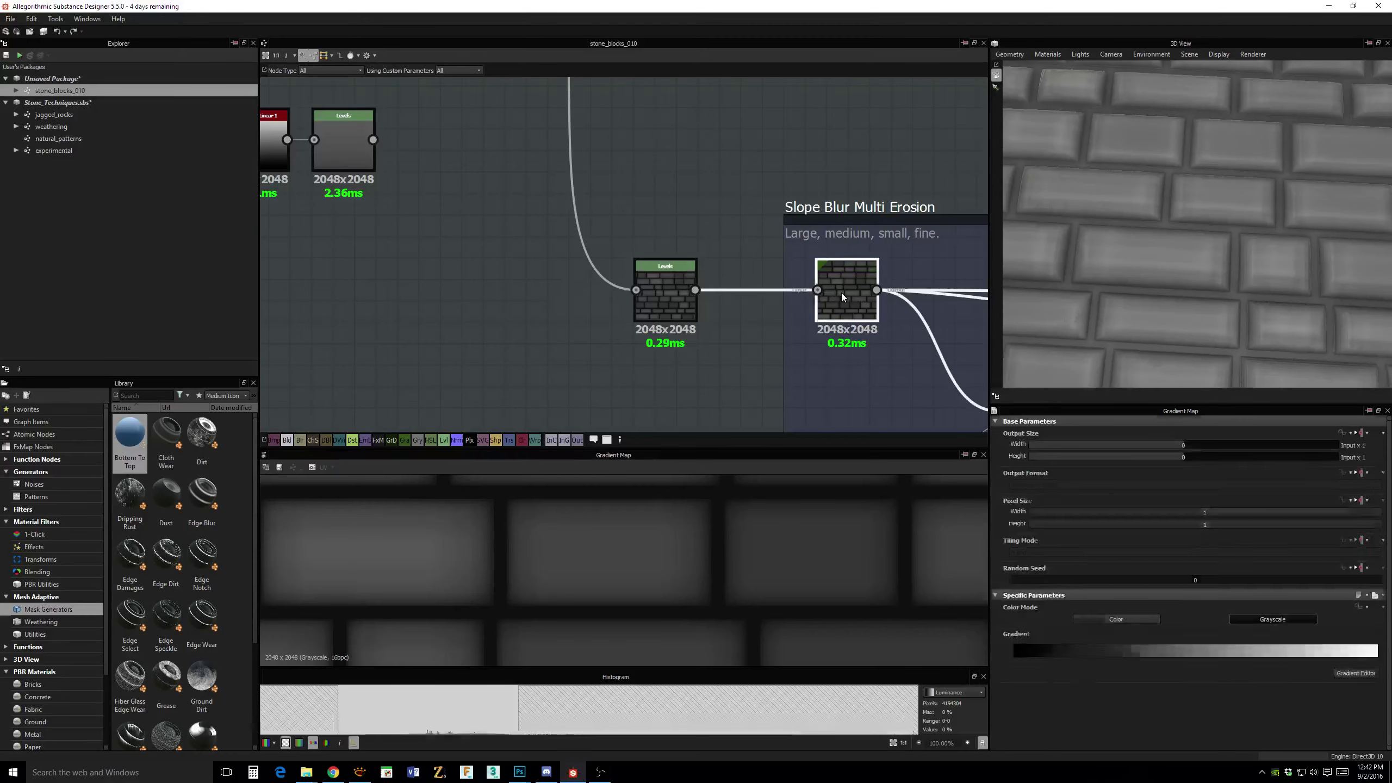
left_click(654, 291)
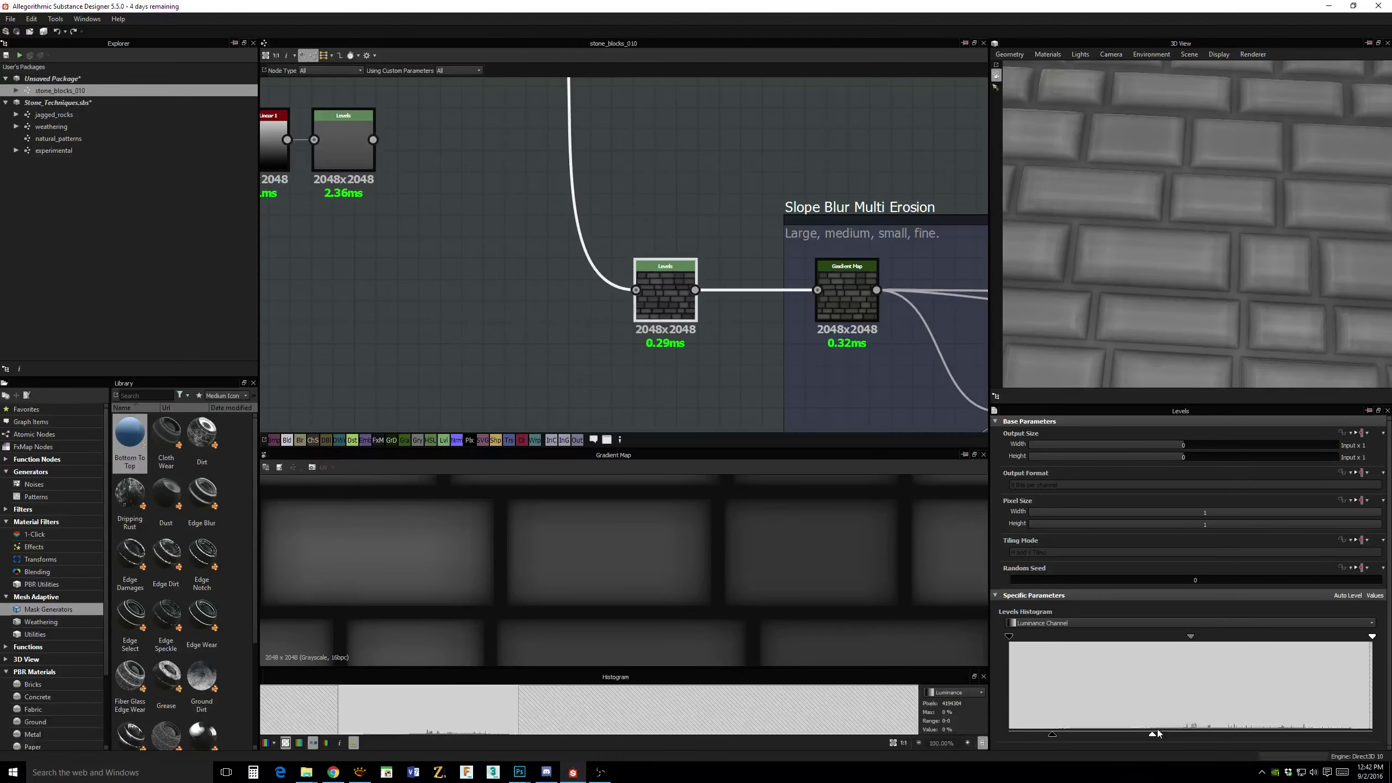
left_click_drag(1154, 738, 1208, 738)
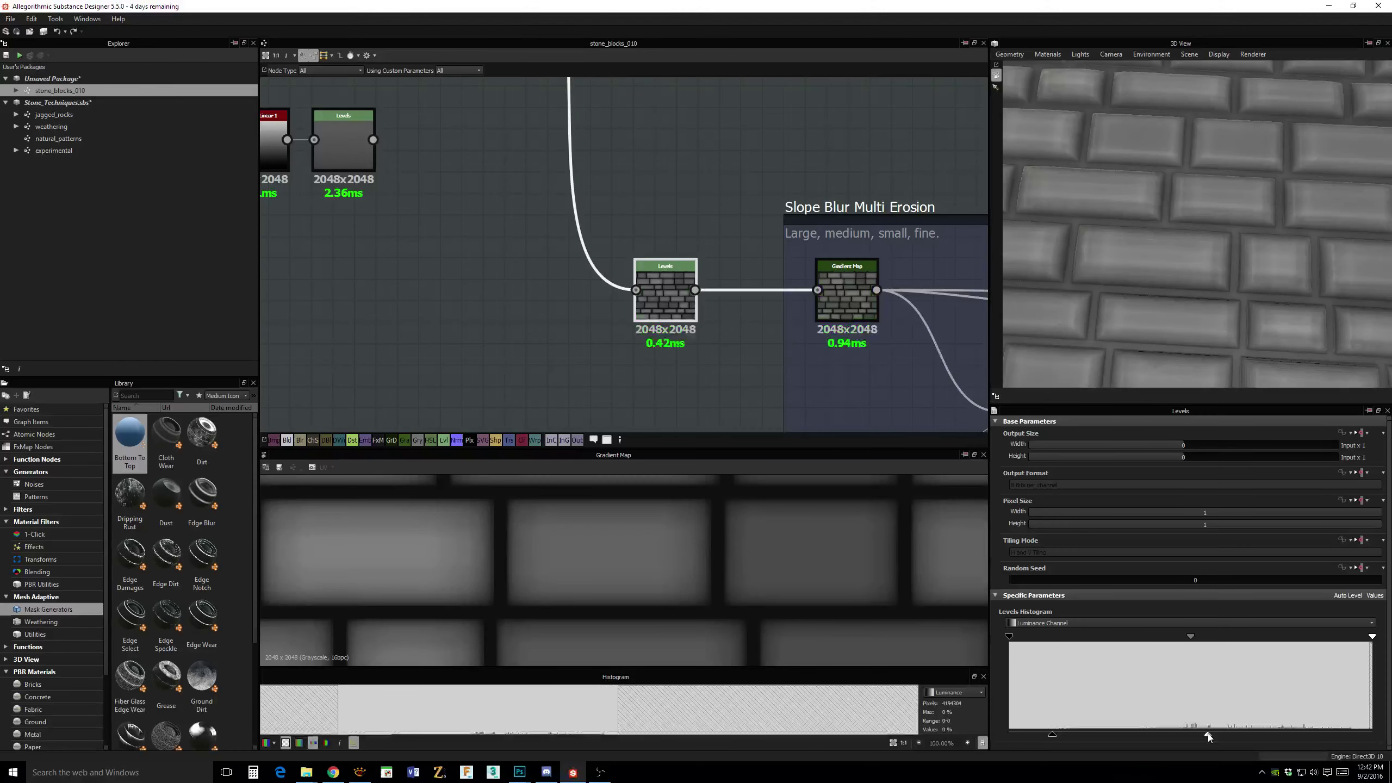
left_click_drag(1044, 732, 1149, 737)
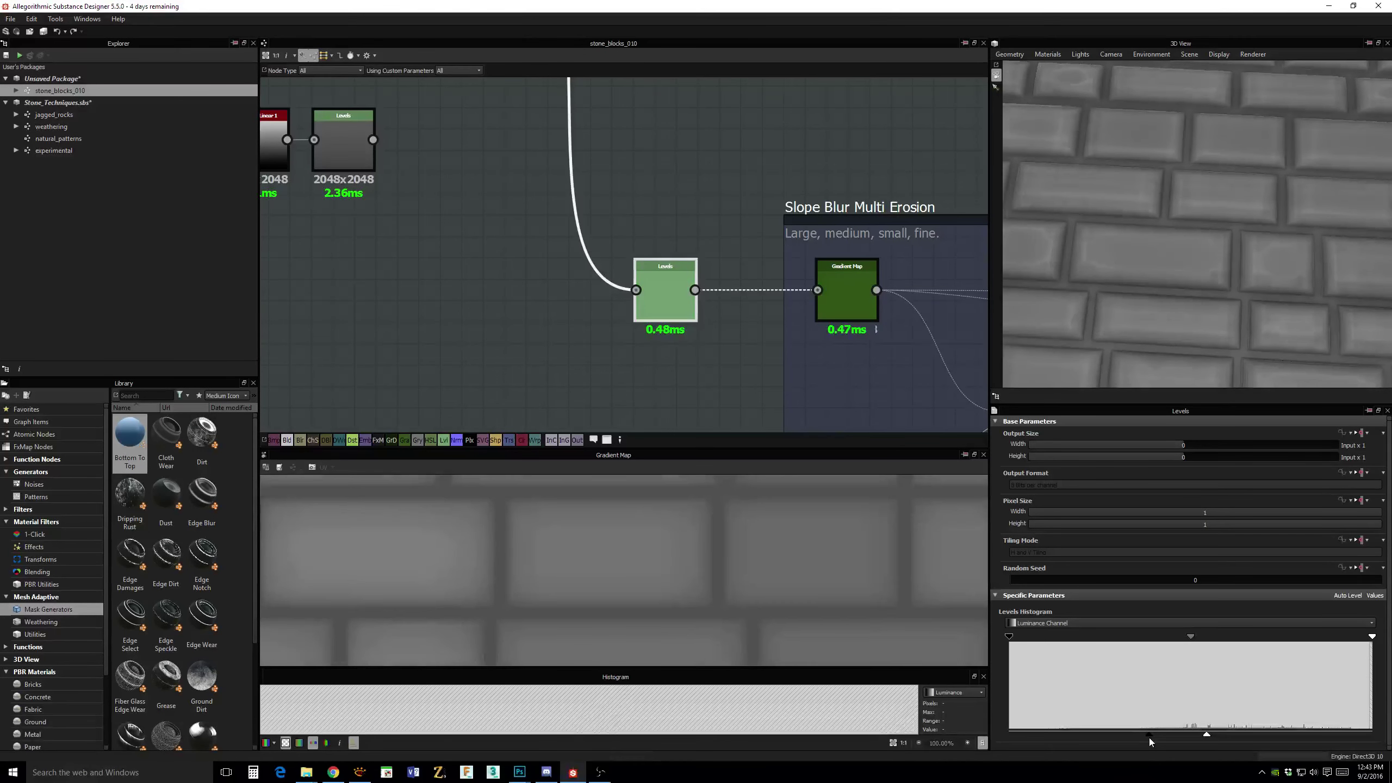
left_click_drag(1120, 318, 1188, 244)
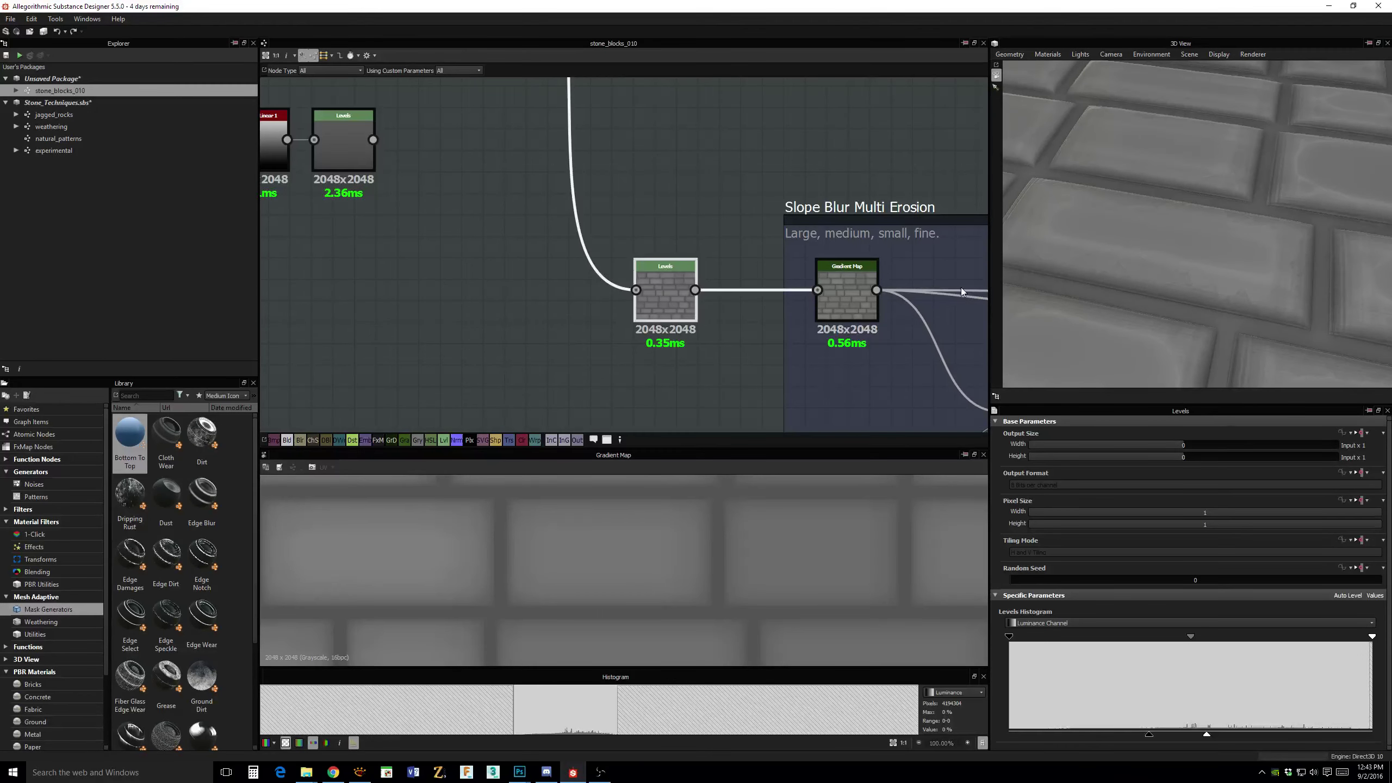
Set the Non Uniform Blur Grayscale node's Intensity to 2.71.
scroll(704, 272, "down", 1)
middle_click_drag(724, 162, 874, 209)
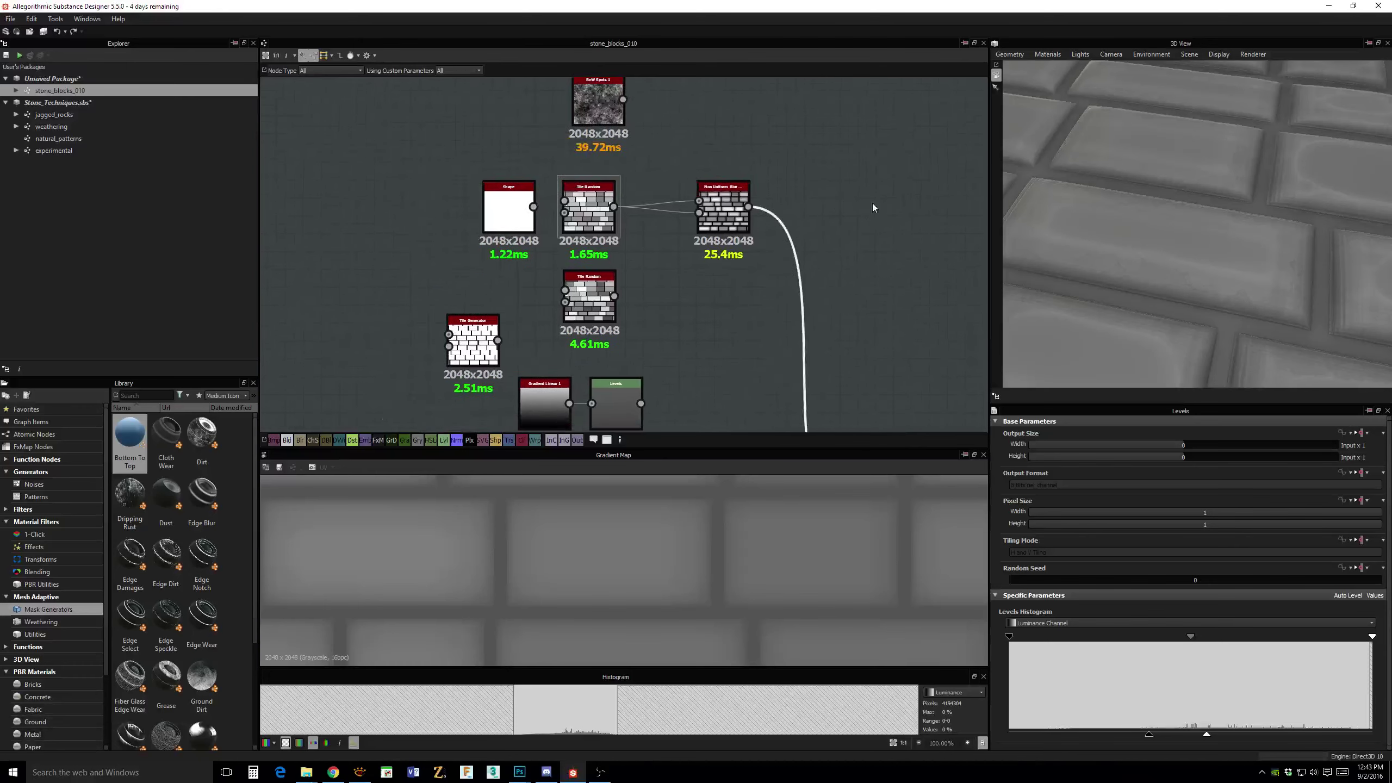
scroll(840, 217, "up", 2)
middle_click_drag(771, 237, 859, 219)
double_click(764, 187)
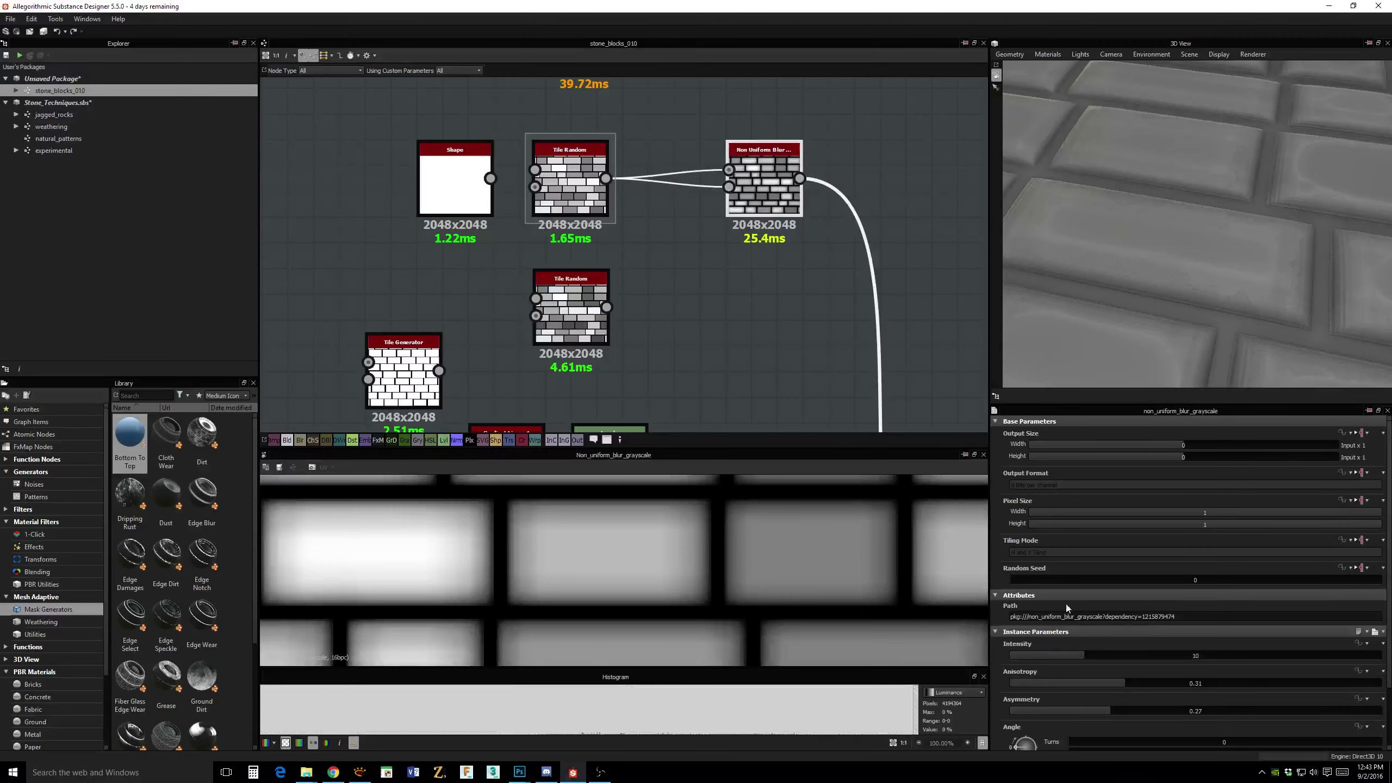
left_click_drag(1064, 655, 1030, 660)
middle_click_drag(798, 274, 798, 273)
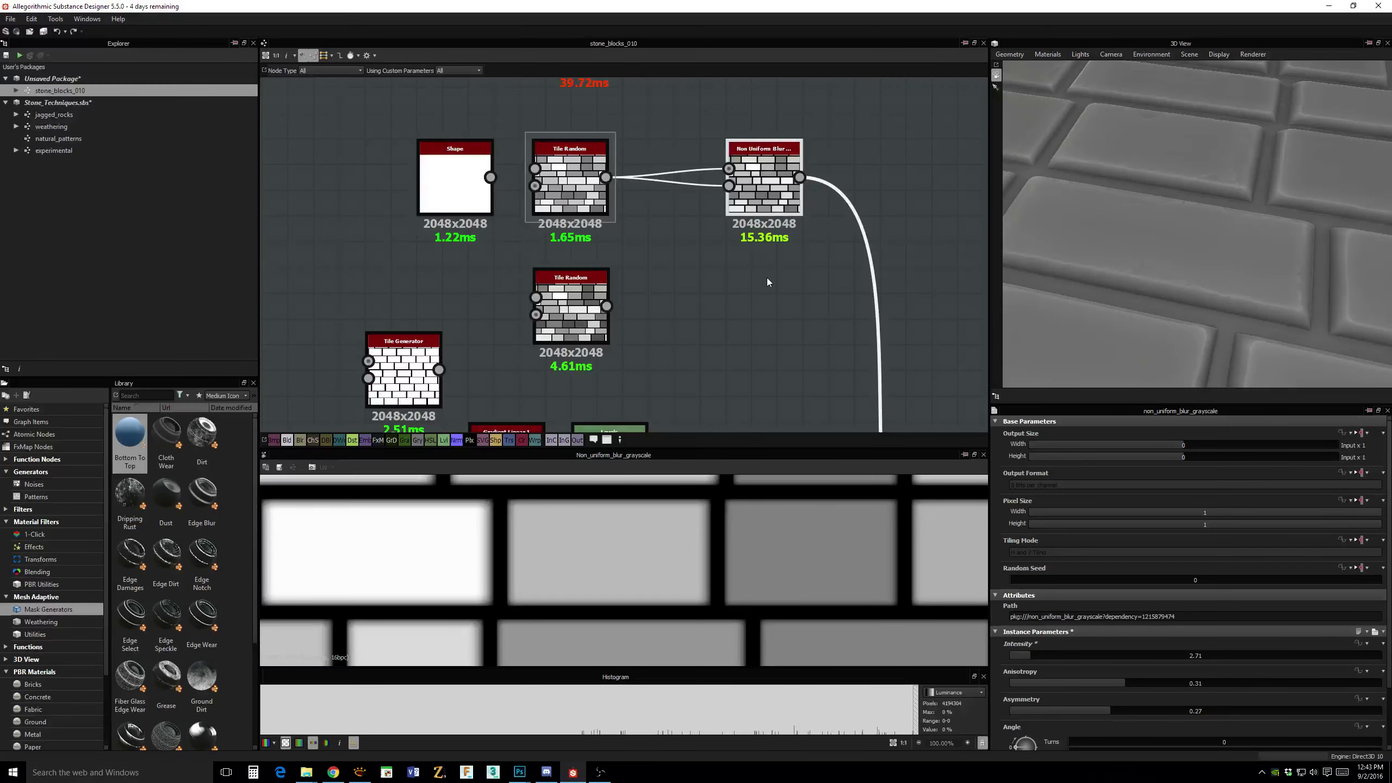
Add a Perlin Noise Zoom node below the Non Uniform Blur Grayscale node and shift the unconnected Tile Random aside.
left_click(751, 329)
key("space")
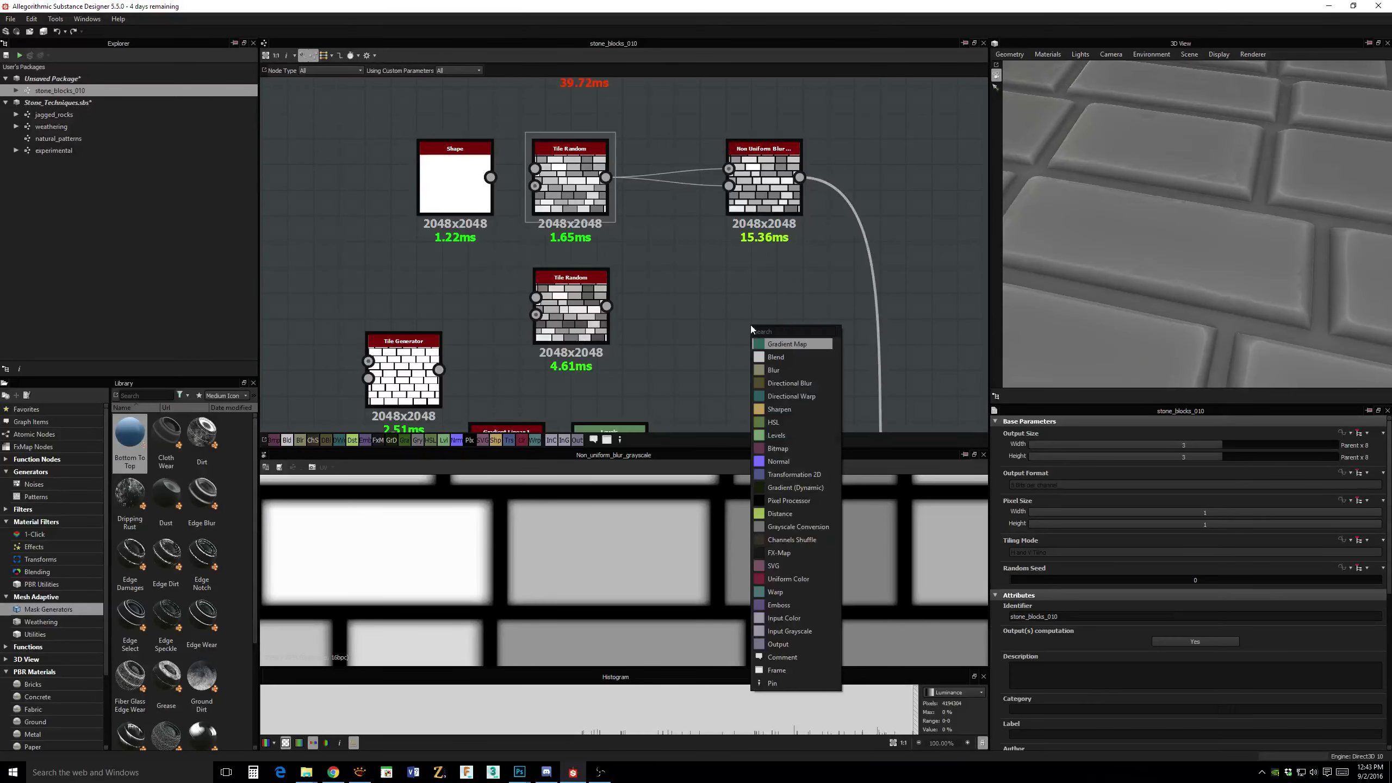
type("per")
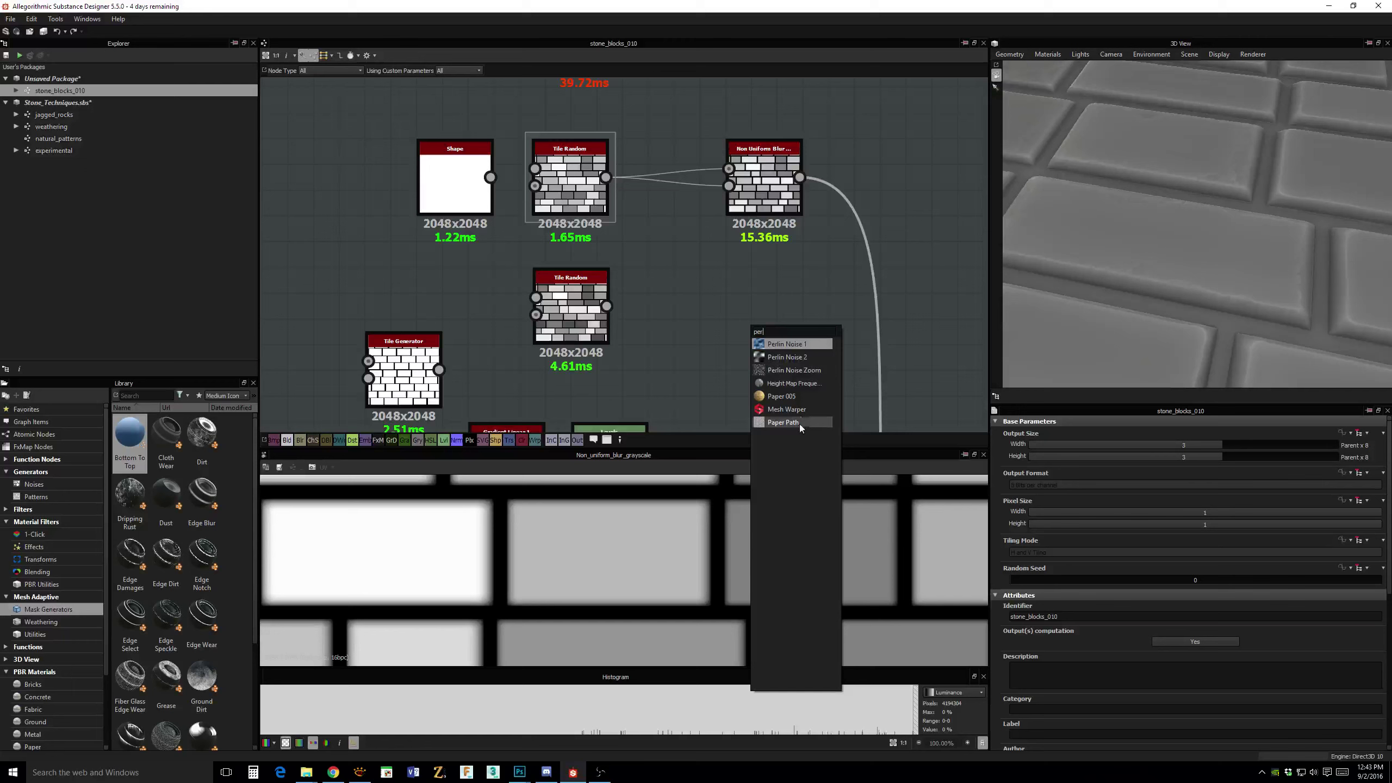
left_click(783, 370)
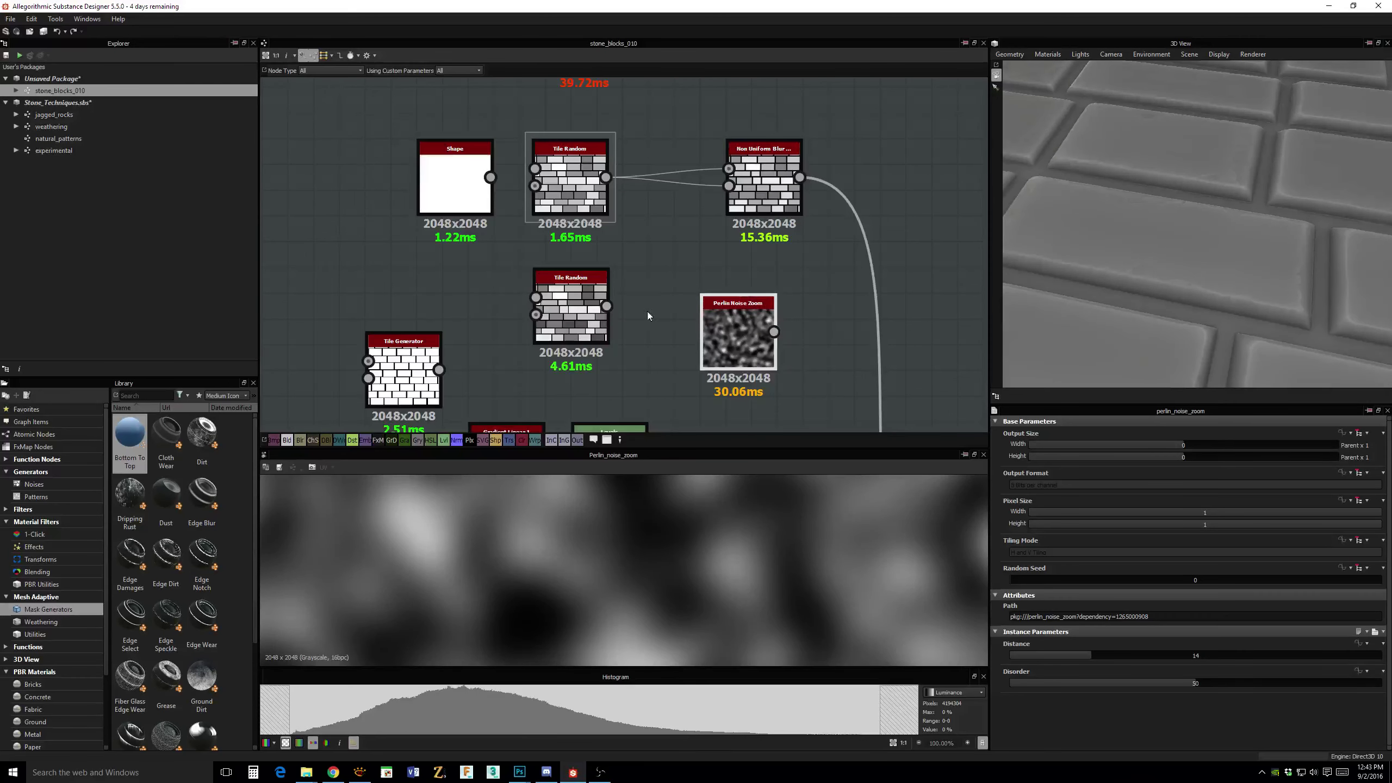
left_click_drag(573, 307, 534, 356)
left_click_drag(735, 343, 781, 370)
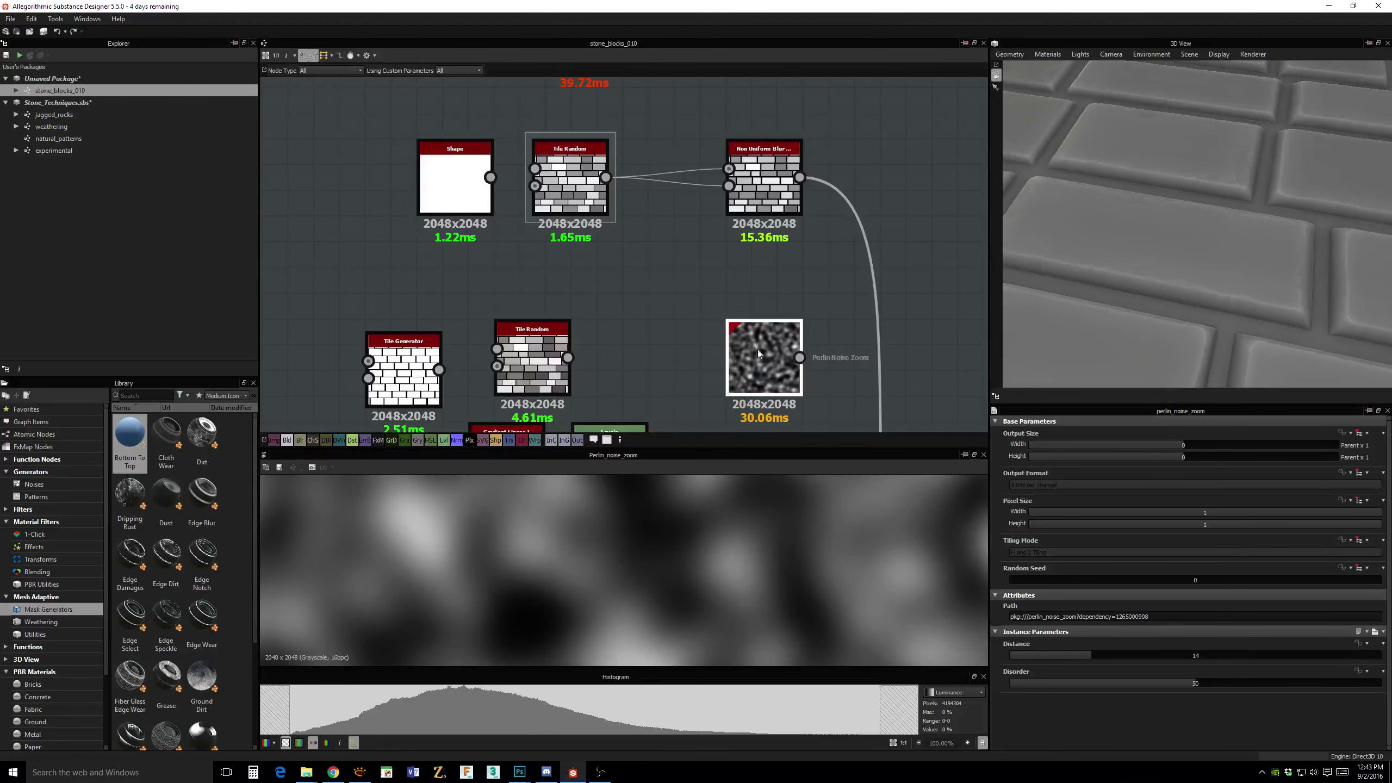
Add a Blend node above the Perlin Noise Zoom node and move the unused Tile Generator and Tile Random out of the way.
key("space")
type("bl")
left_click(704, 307)
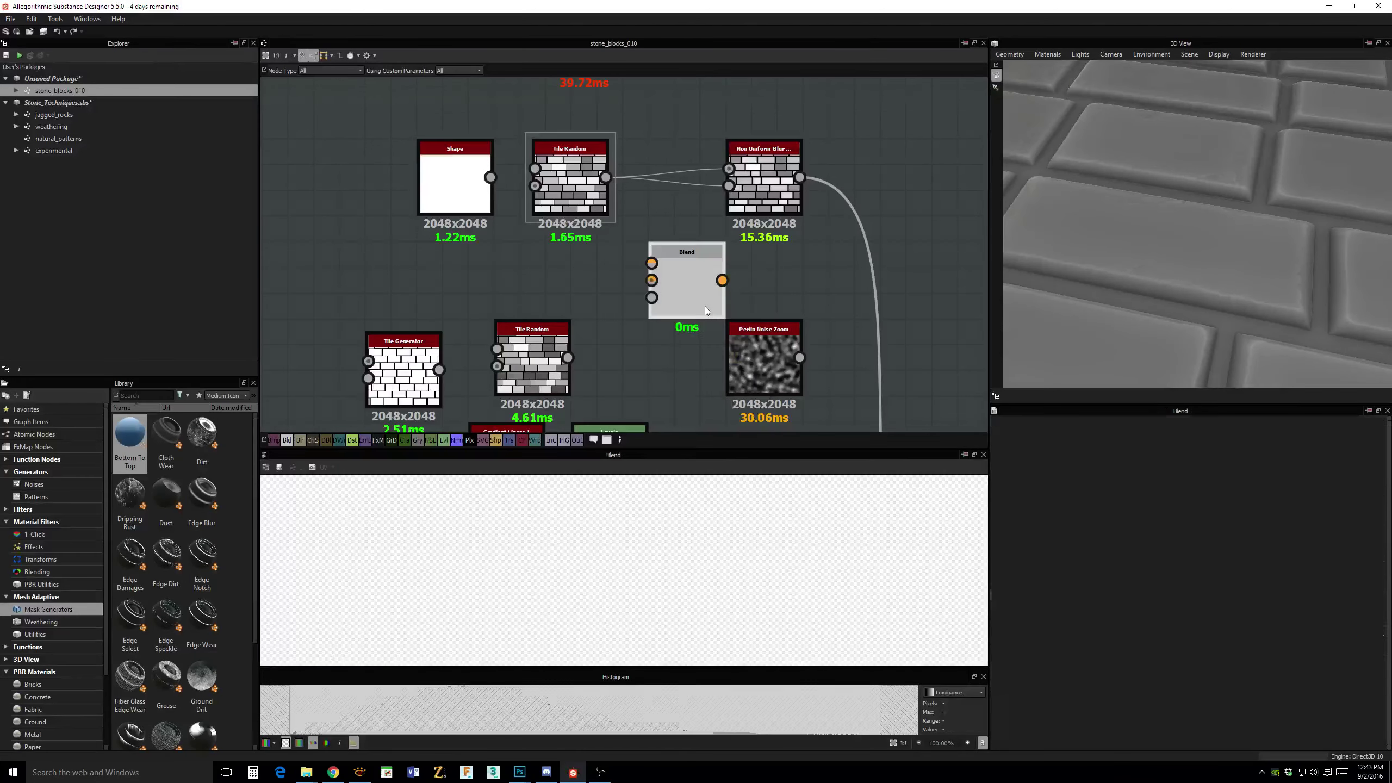
middle_click_drag(584, 339, 634, 302)
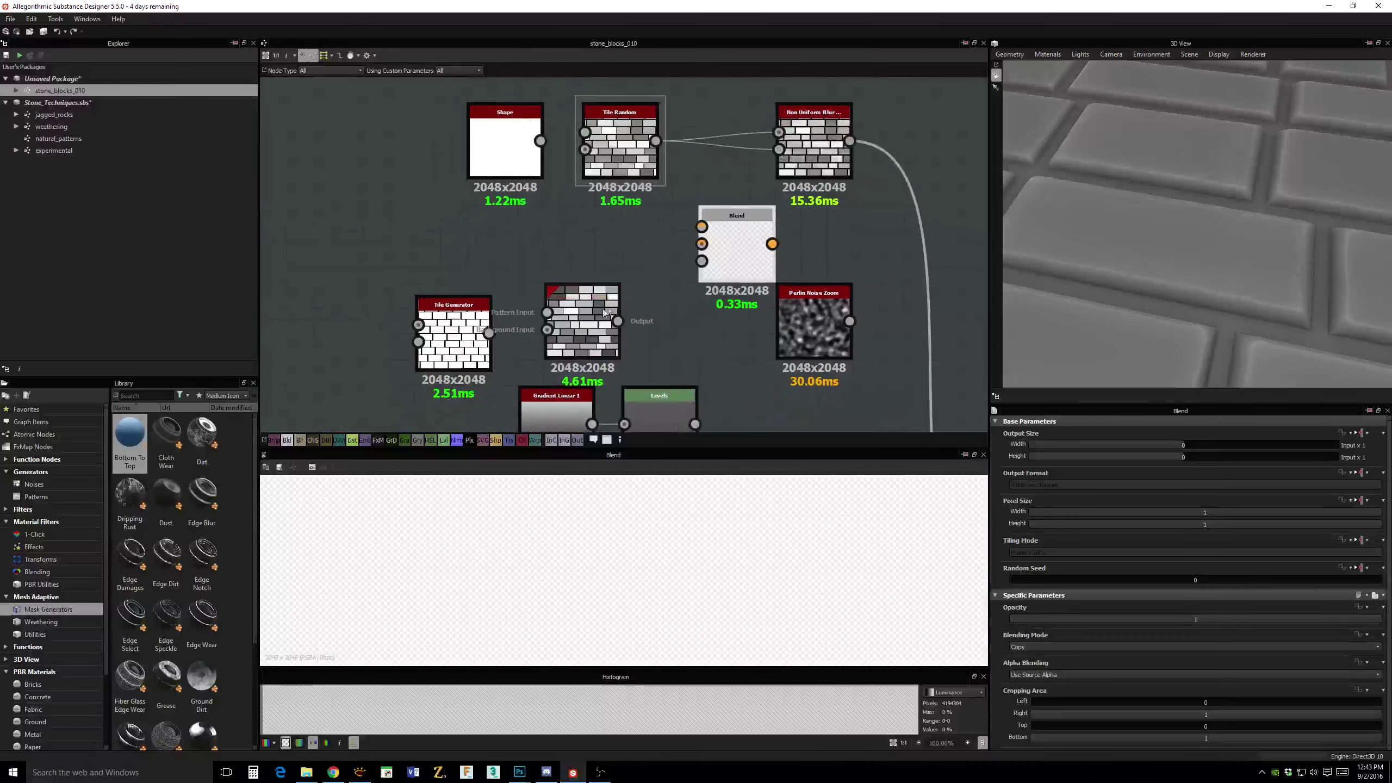
left_click_drag(485, 329, 331, 226)
left_click_drag(581, 329, 348, 366)
left_click_drag(746, 252, 771, 252)
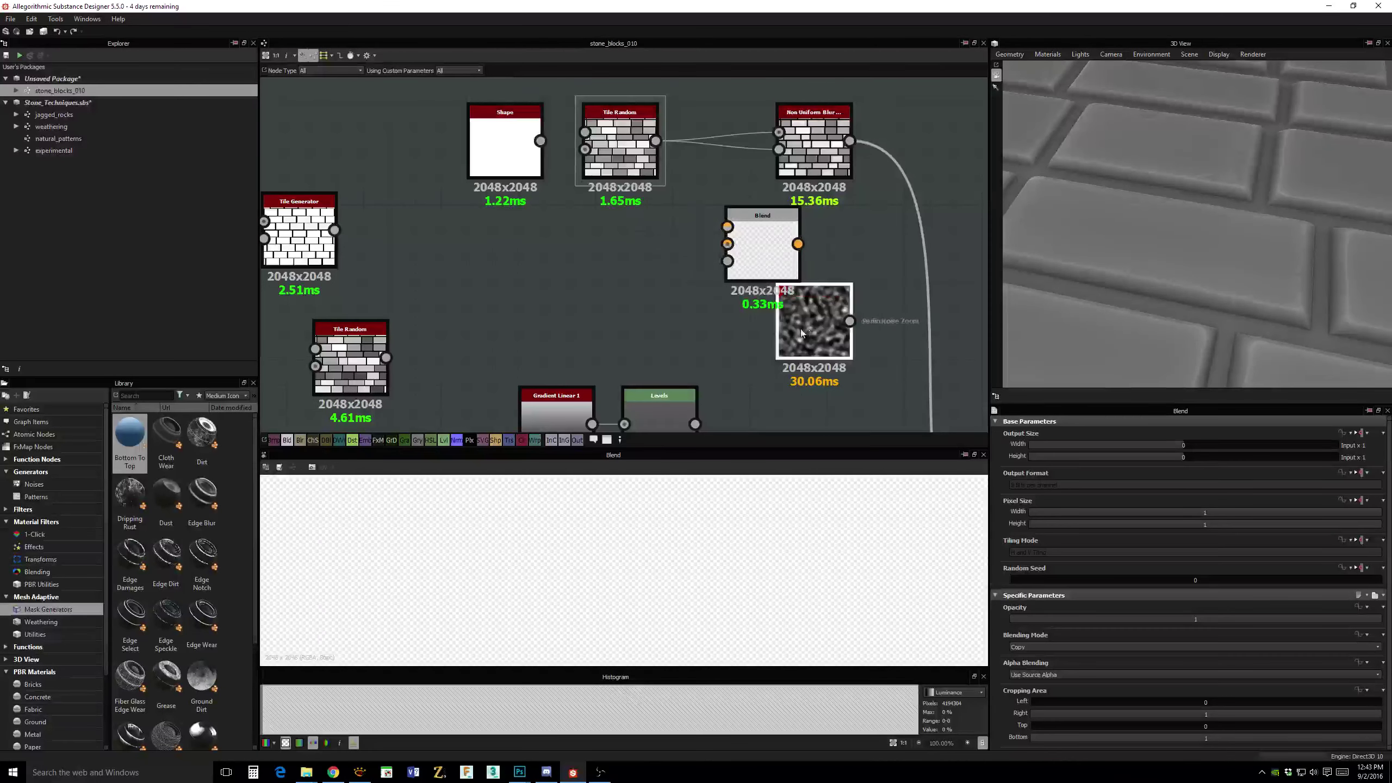
Wire Perlin Noise Zoom, with Distance 5, to the Blend's Background and Tile Random to its Foreground, feeding the Blend into the Non Uniform Blur's second input.
mouse_move(814, 328)
left_mouse_down()
mouse_move(582, 305)
mouse_move(727, 245)
left_mouse_up()
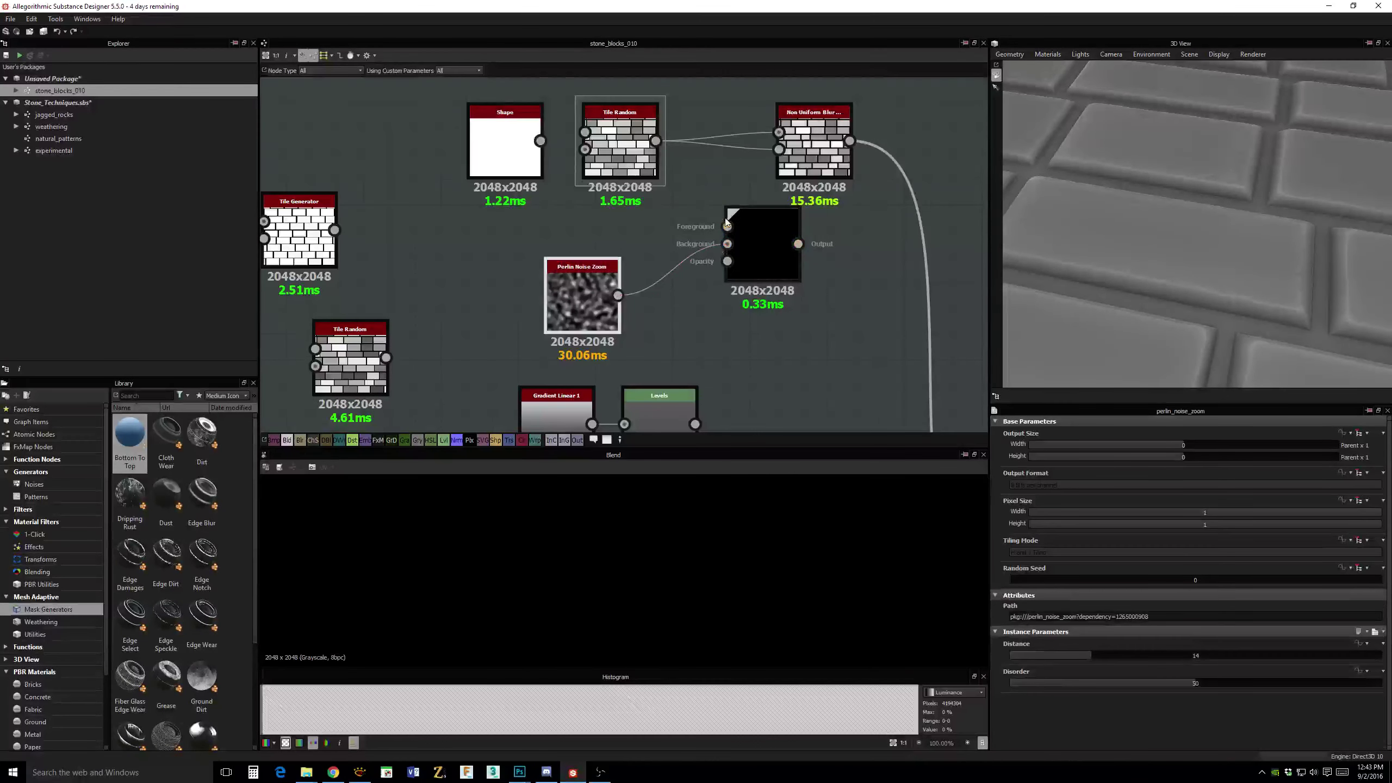
left_click_drag(659, 155, 656, 141)
left_click_drag(775, 225, 723, 236)
left_click(602, 293)
left_click_drag(601, 293, 575, 293)
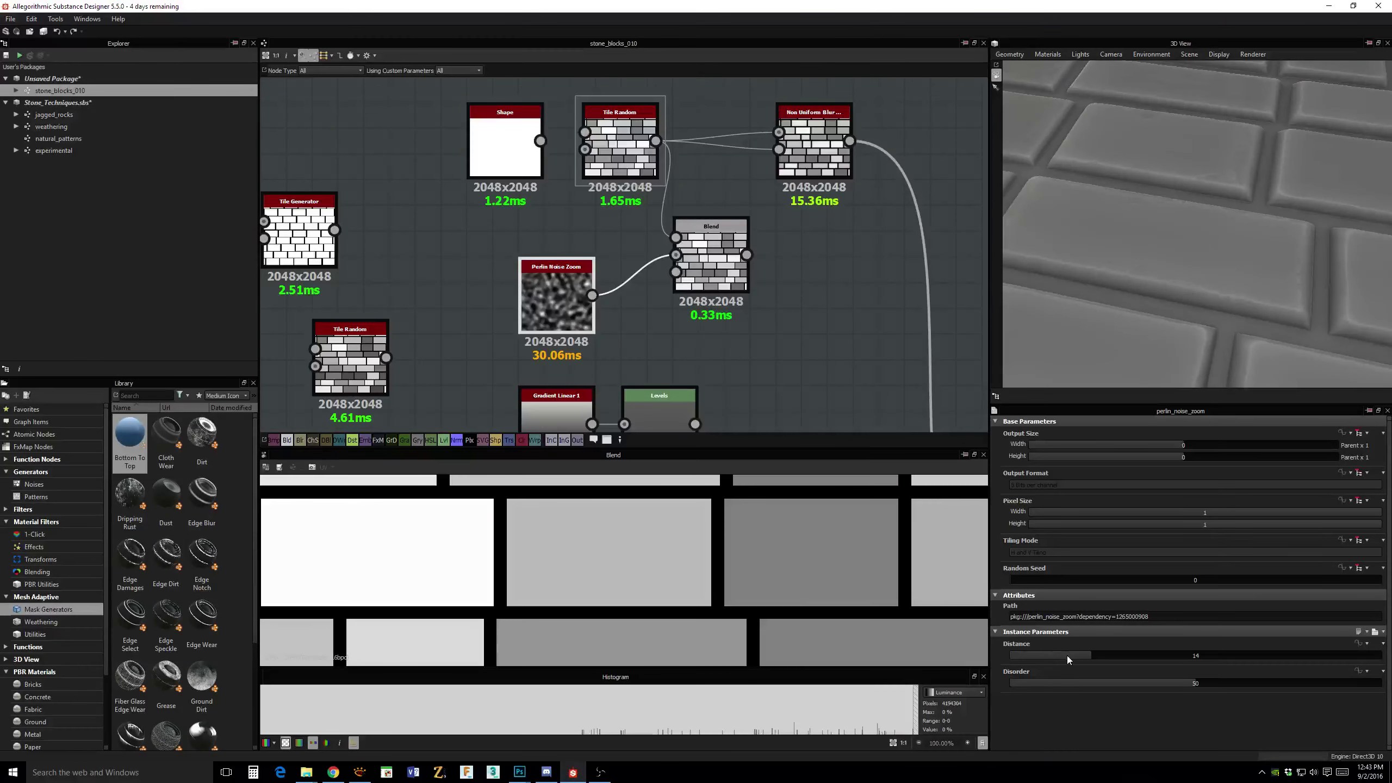
left_click_drag(1067, 660, 1038, 657)
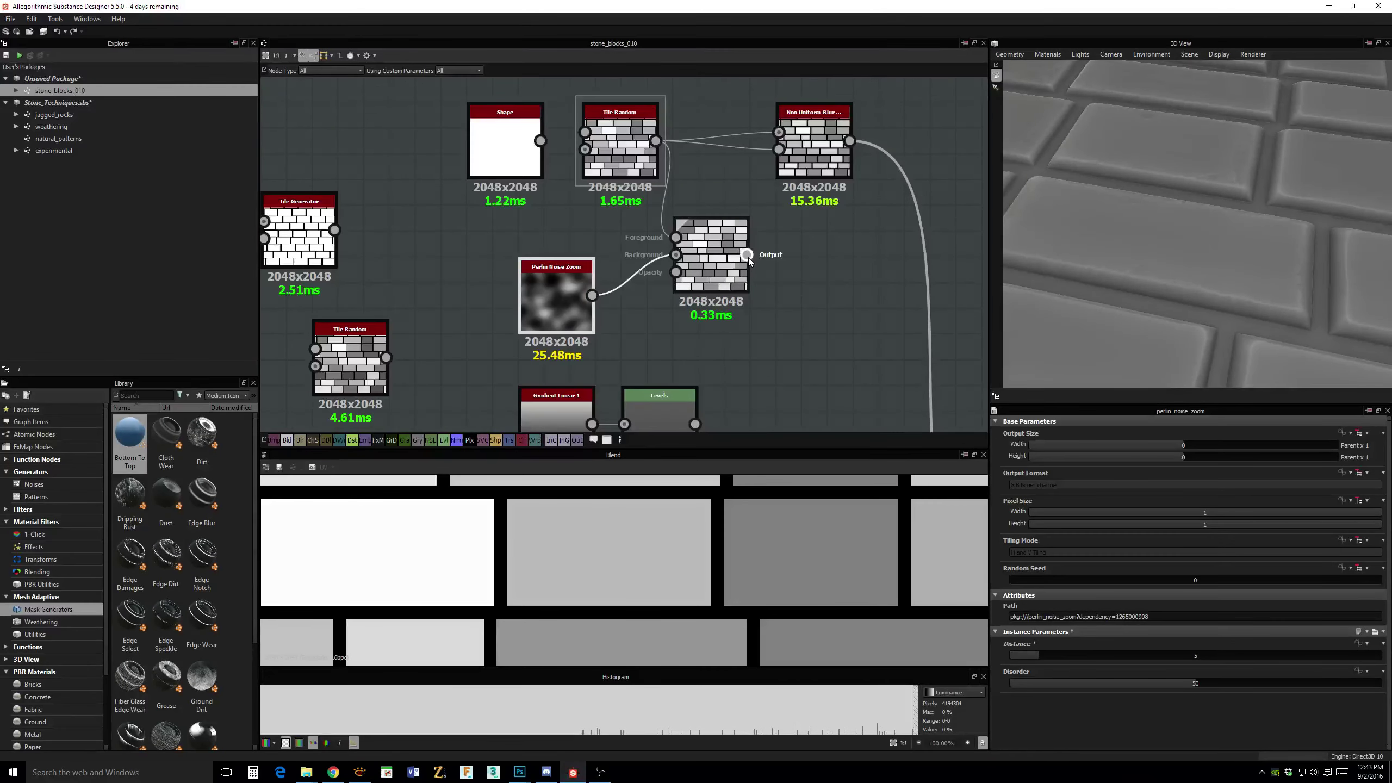
left_click_drag(747, 255, 779, 149)
Try Max (Lighten) on the Blend node, settling on Multiply as its blending mode.
left_click(711, 258)
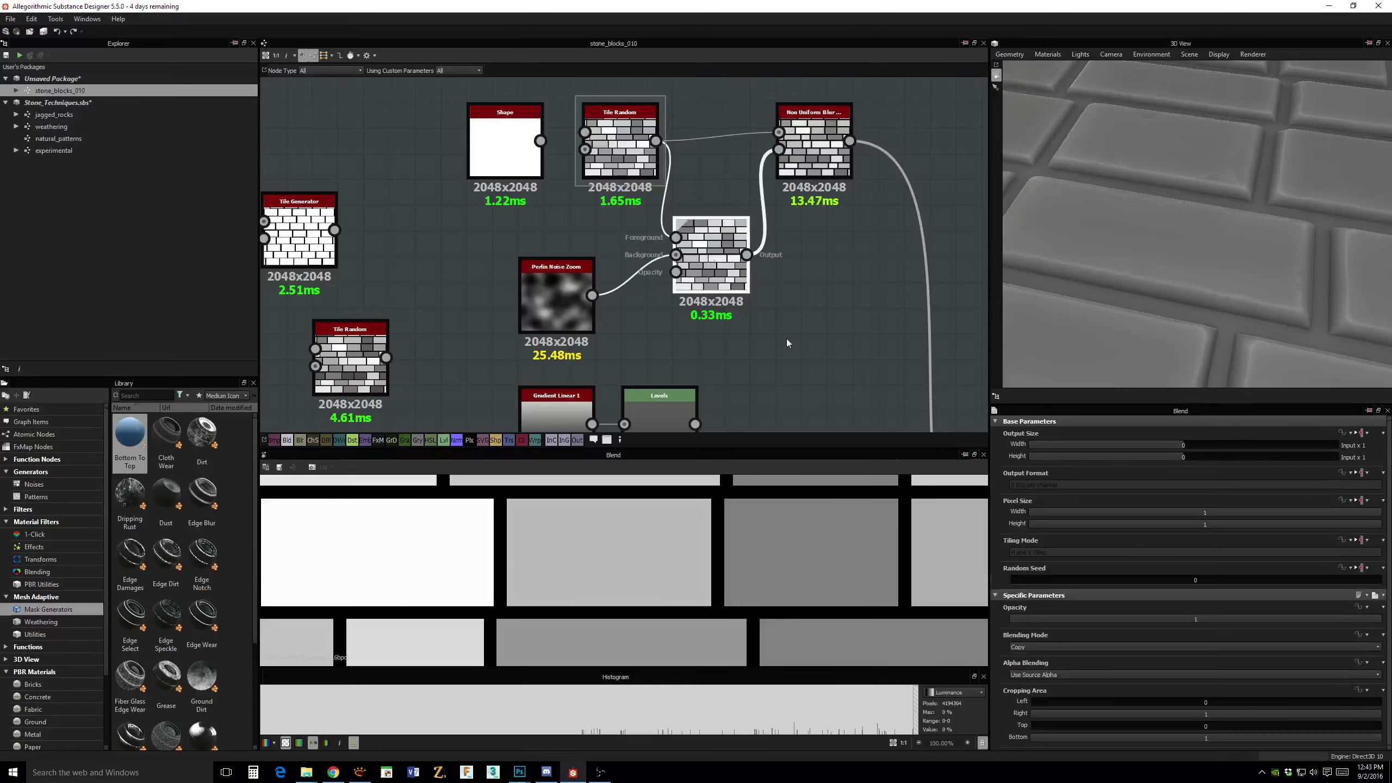
left_click(1057, 648)
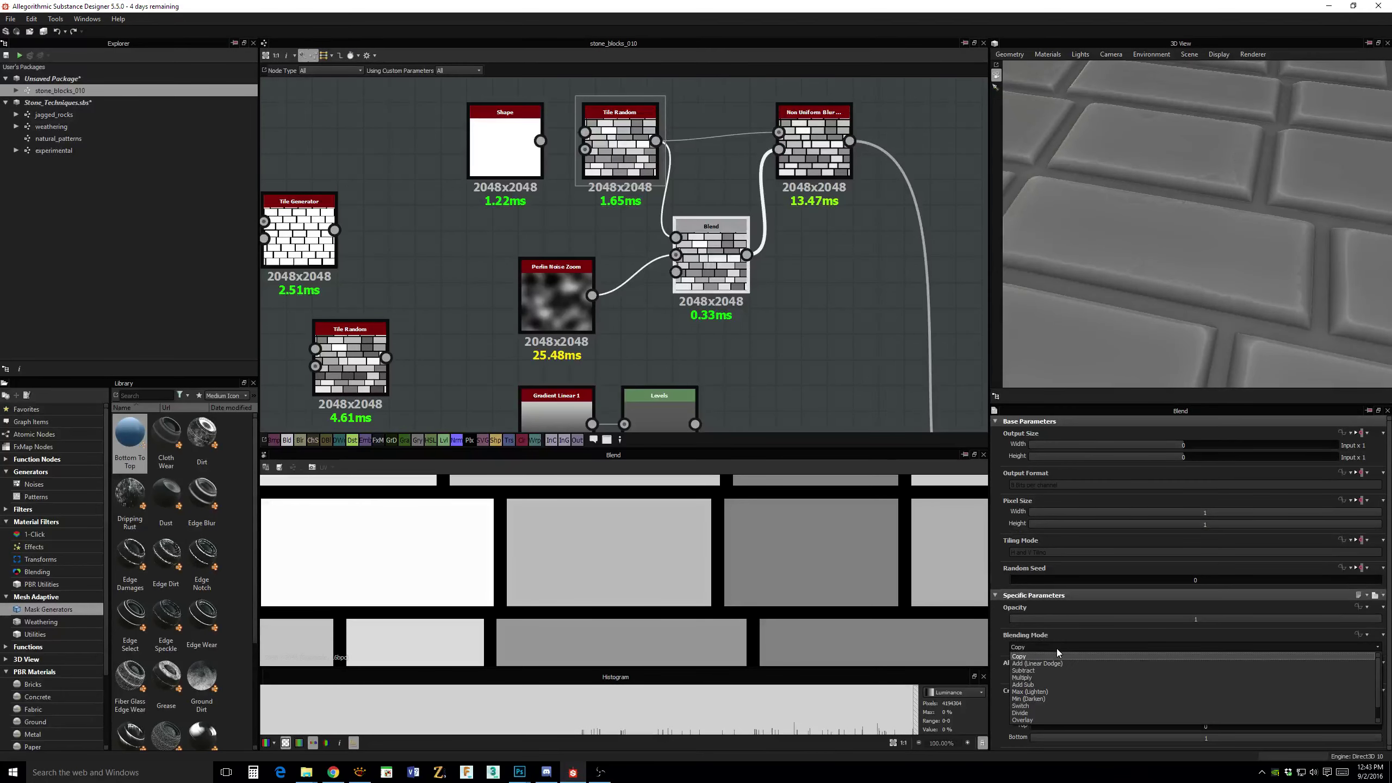
left_click(1053, 692)
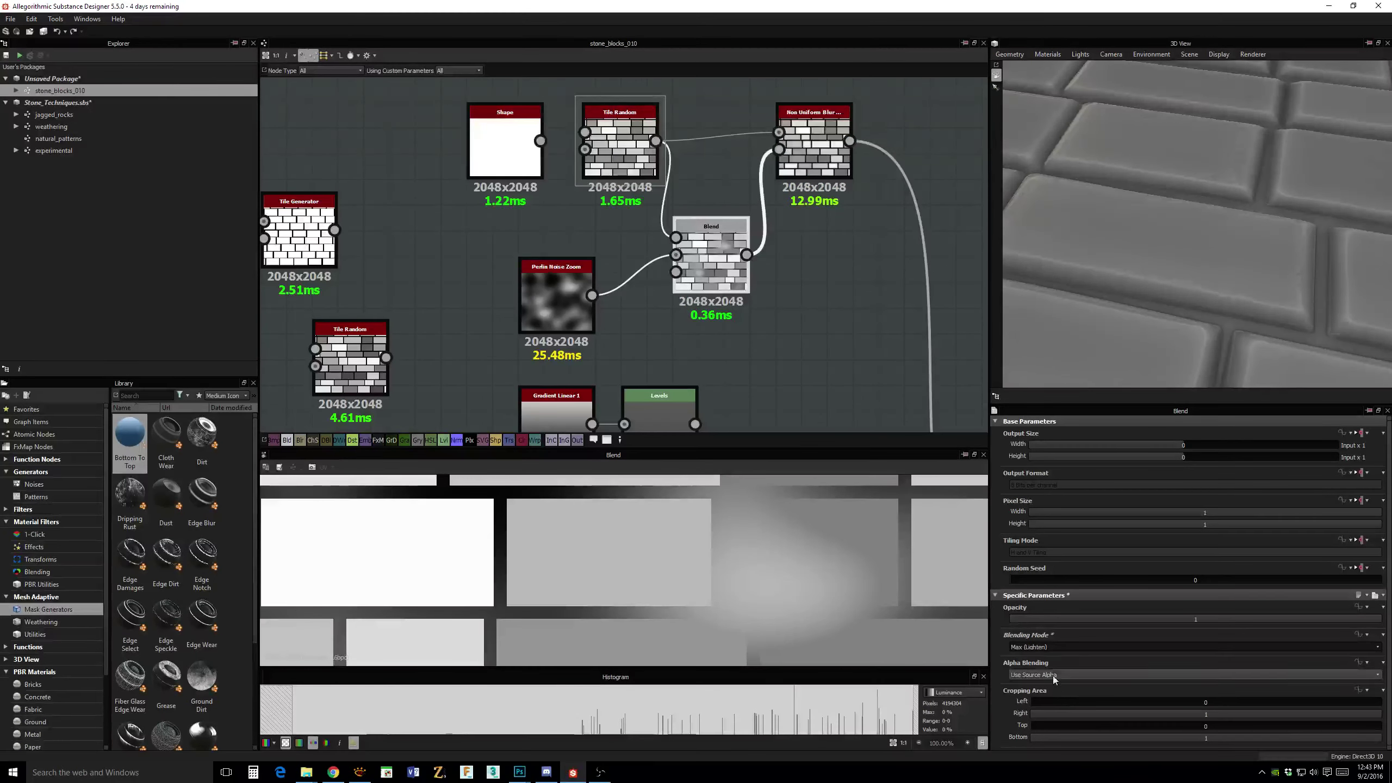
left_click(1040, 649)
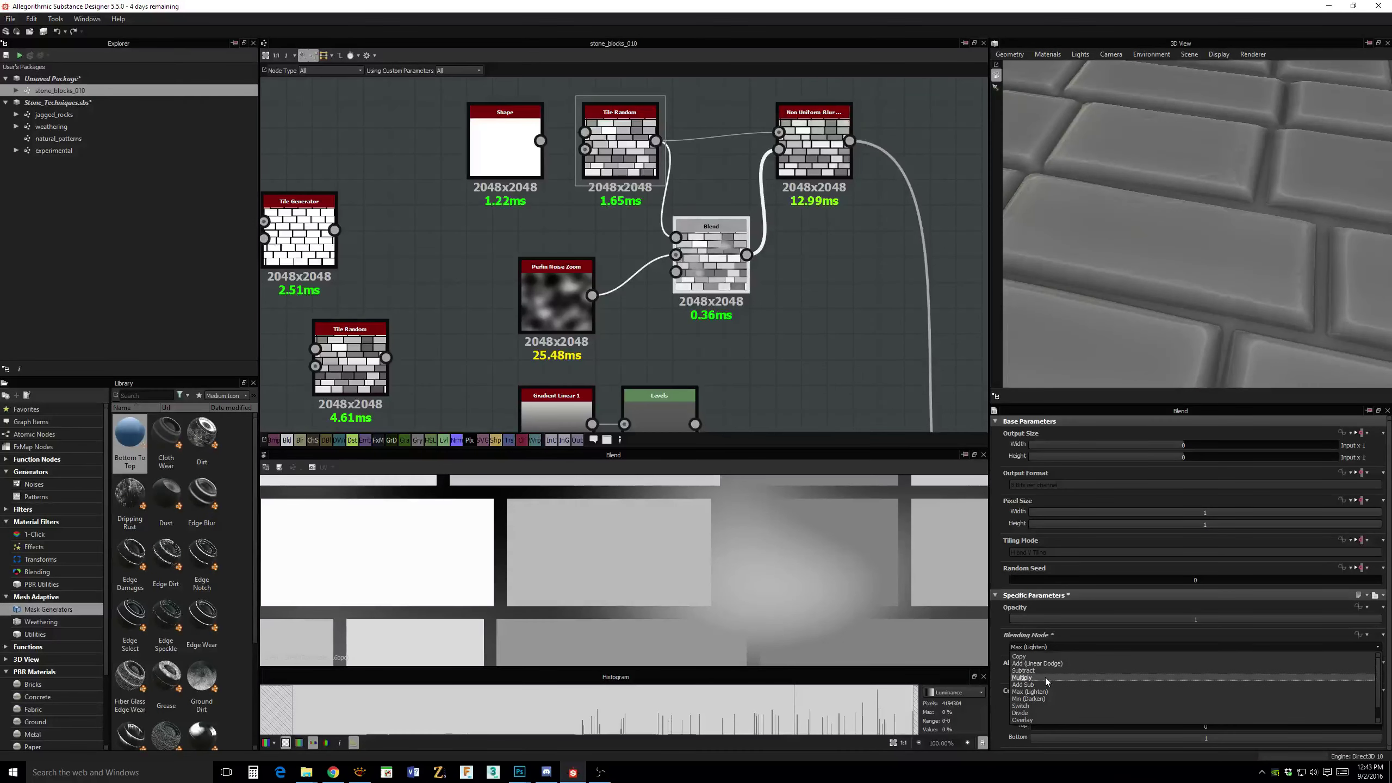
left_click(1045, 677)
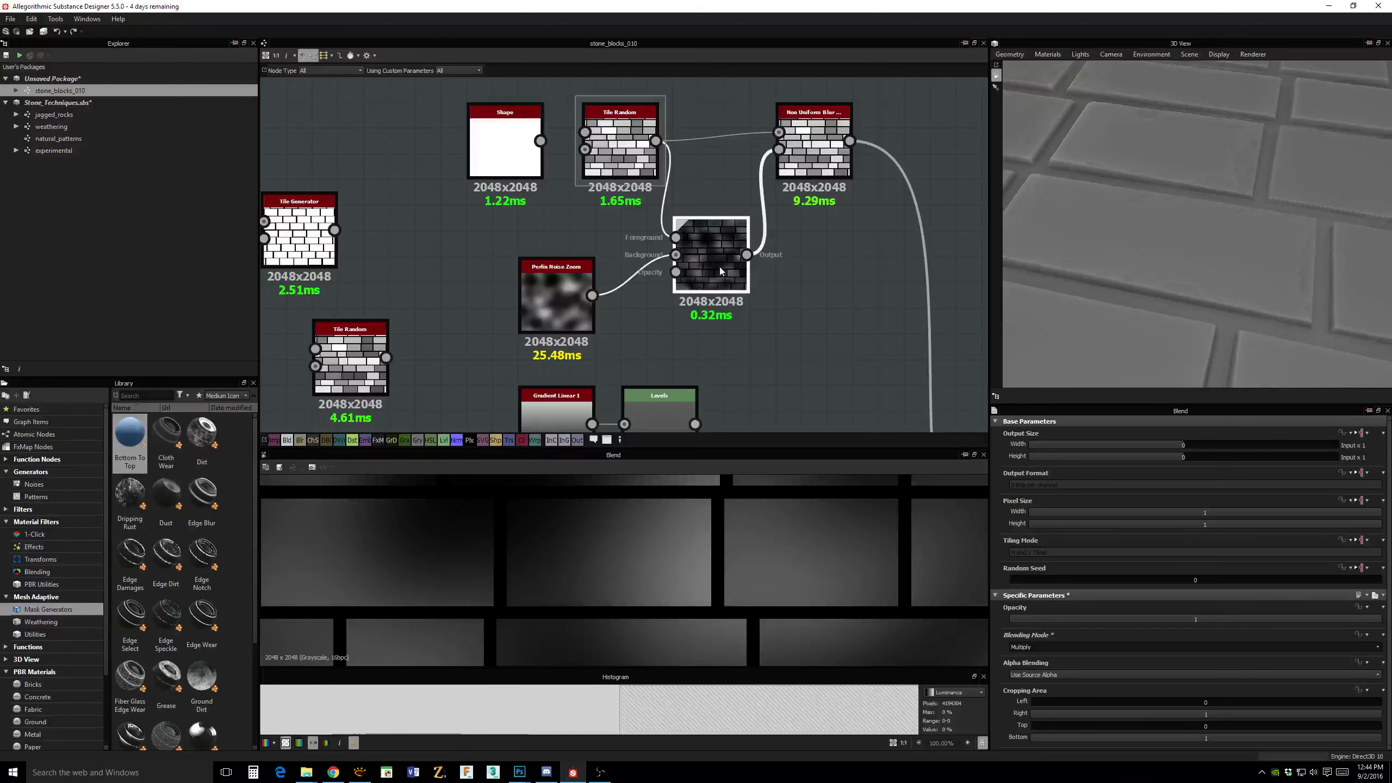
Space out the Non Uniform Blur Grayscale and Blend nodes, and set Perlin Noise Zoom's Distance to 7 while previewing the Blend.
left_click_drag(814, 148, 839, 148)
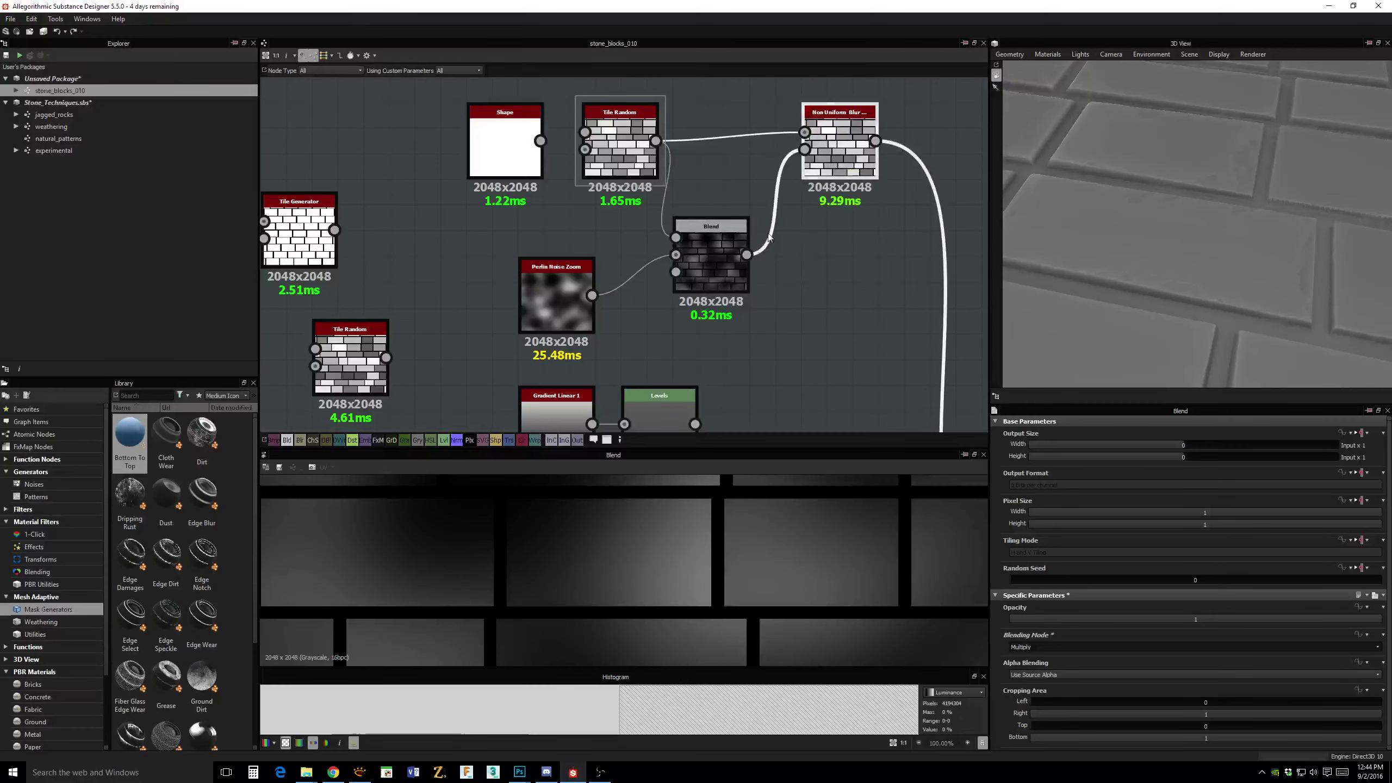
left_click_drag(712, 257, 726, 262)
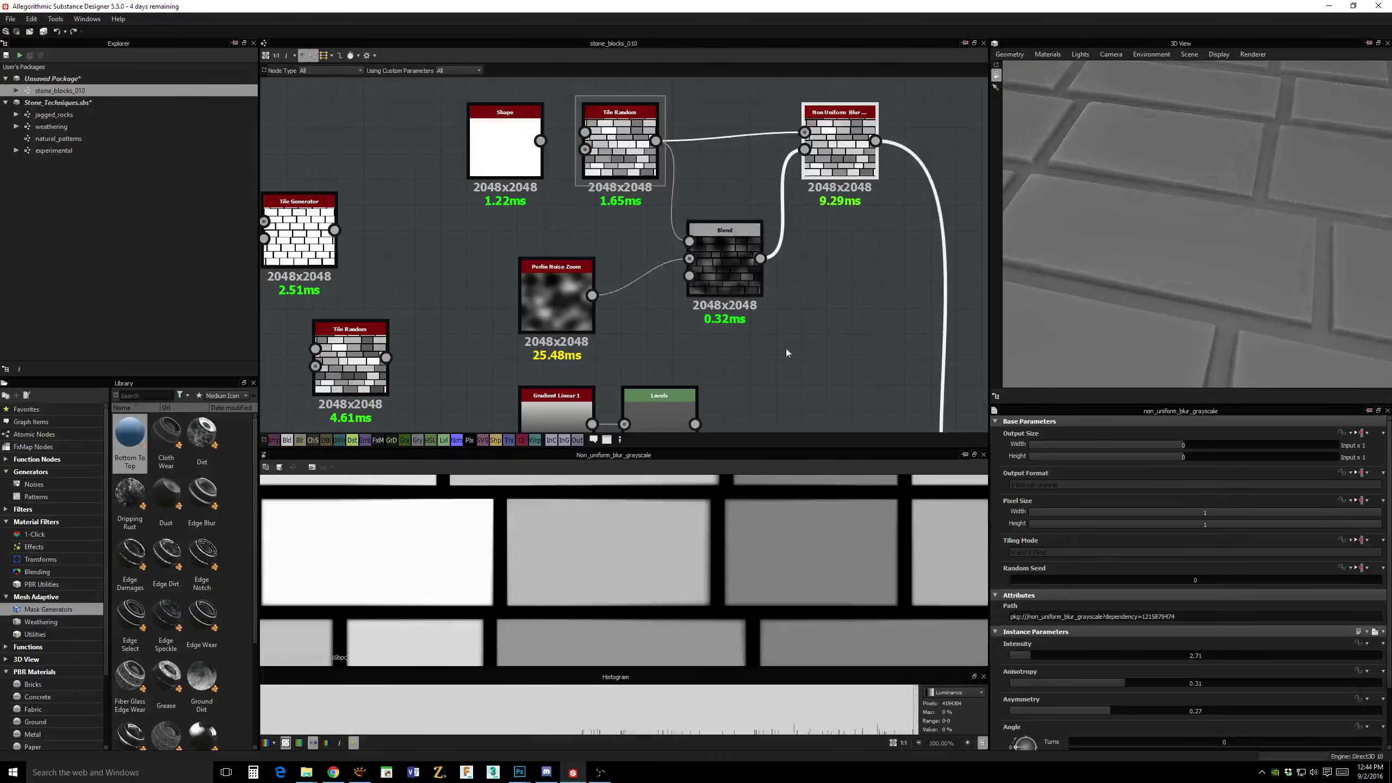
double_click(724, 263)
left_click(583, 312)
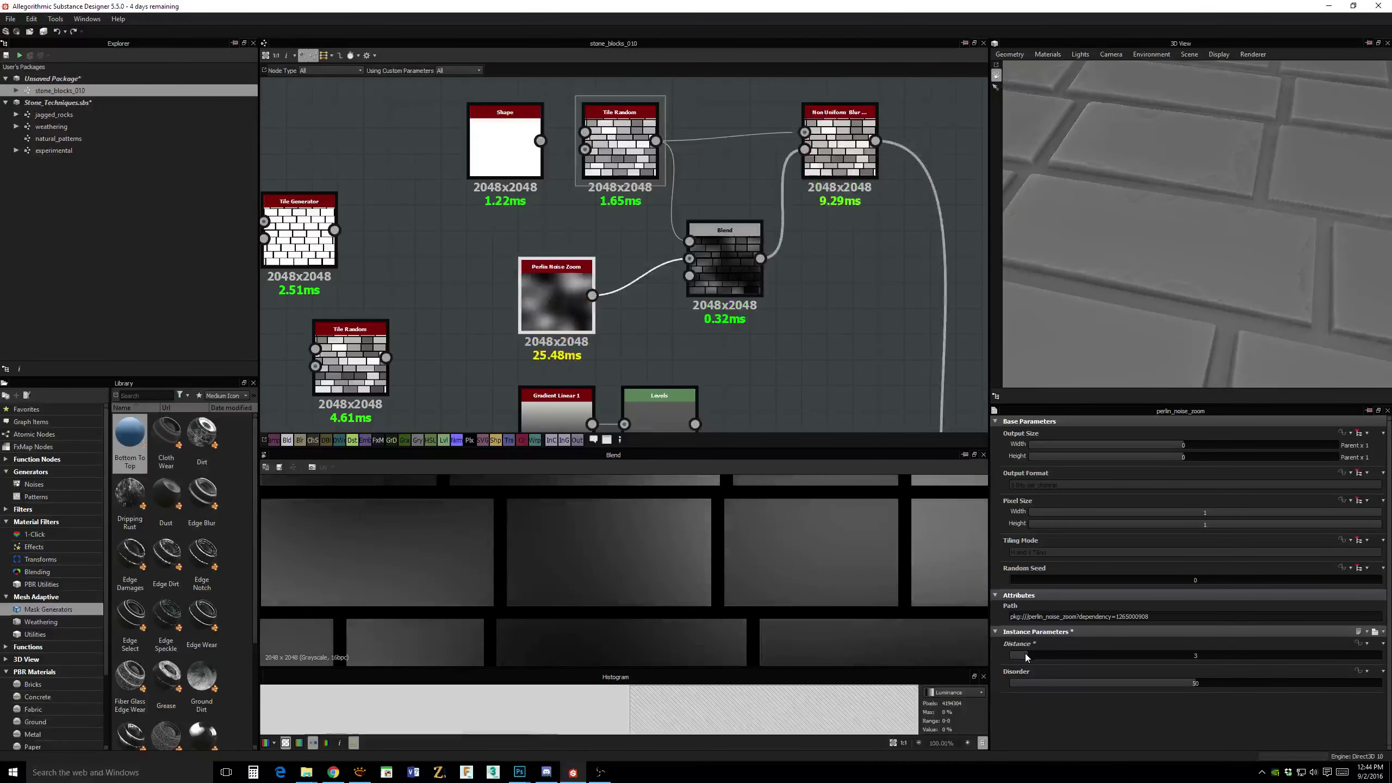
left_click_drag(1024, 653, 1053, 656)
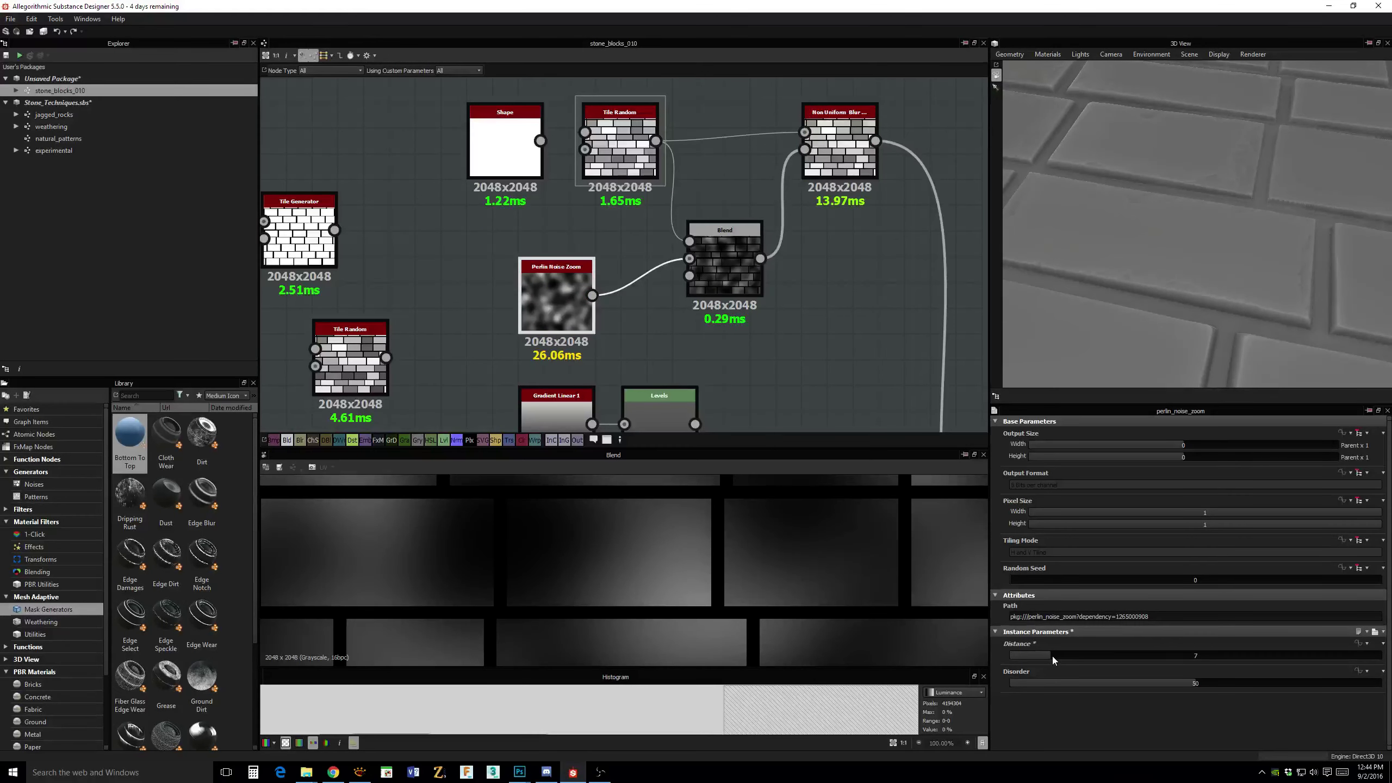
middle_click_drag(845, 340, 855, 317)
left_click(735, 247)
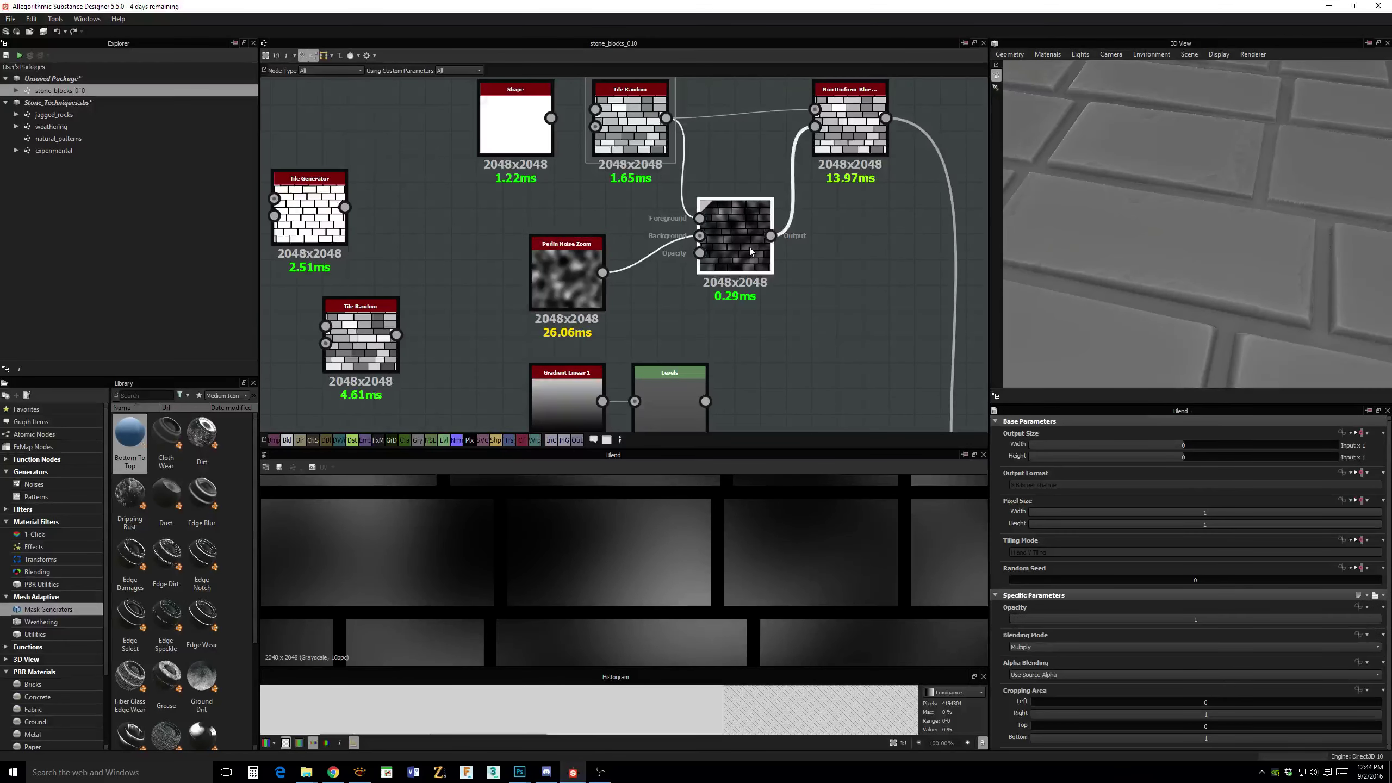
Try wiring Perlin Noise Zoom straight into the Non Uniform Blur's Blur Map in place of the Blend, checking the bricks in 3D.
middle_click_drag(814, 270, 820, 292)
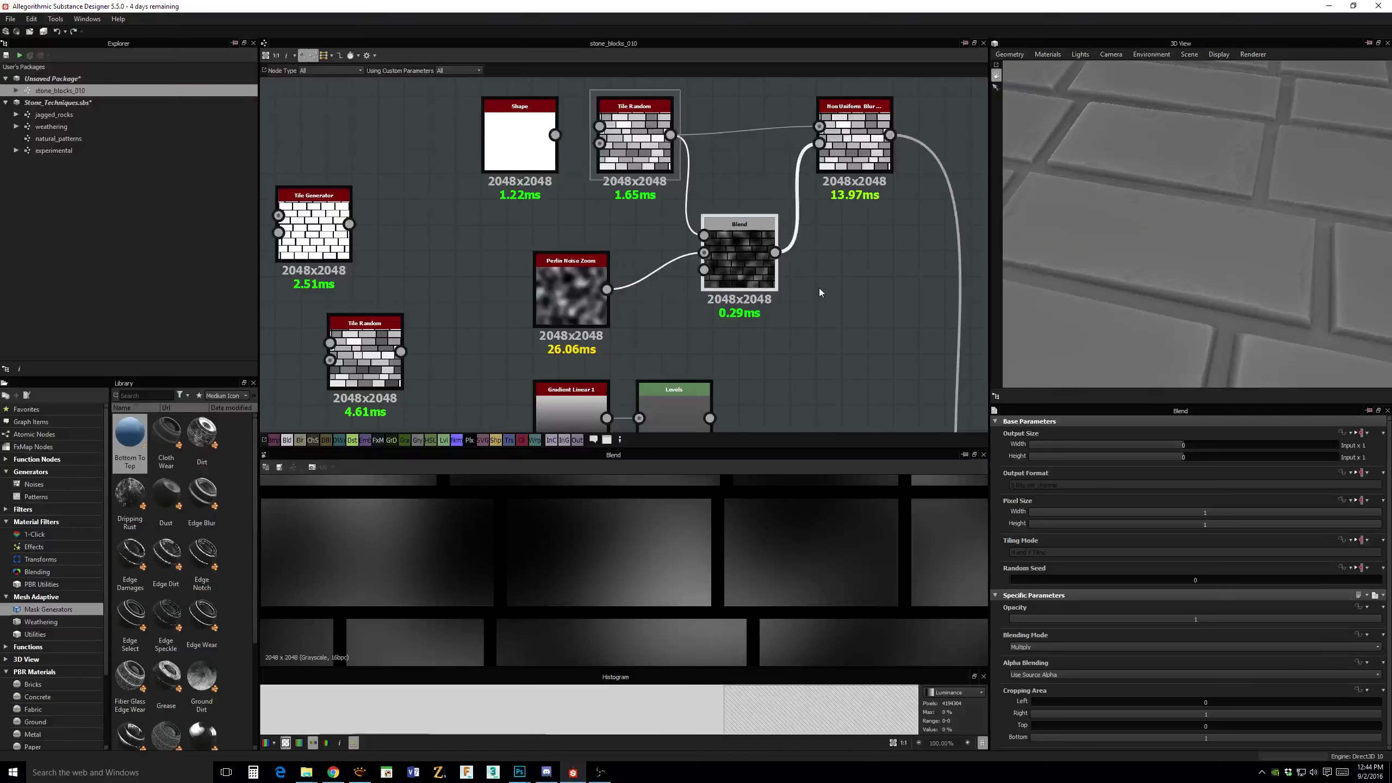
left_click_drag(740, 252, 766, 288)
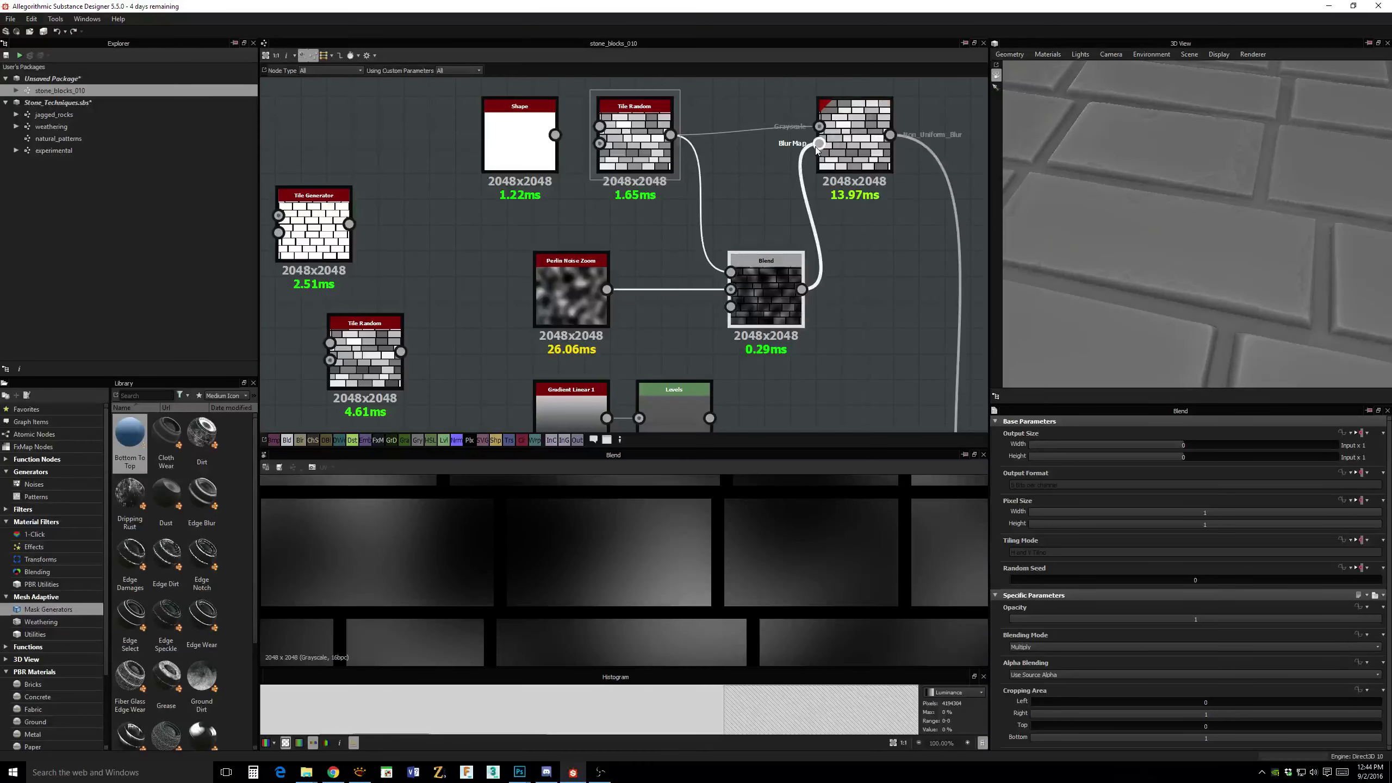
left_click_drag(819, 143, 597, 321)
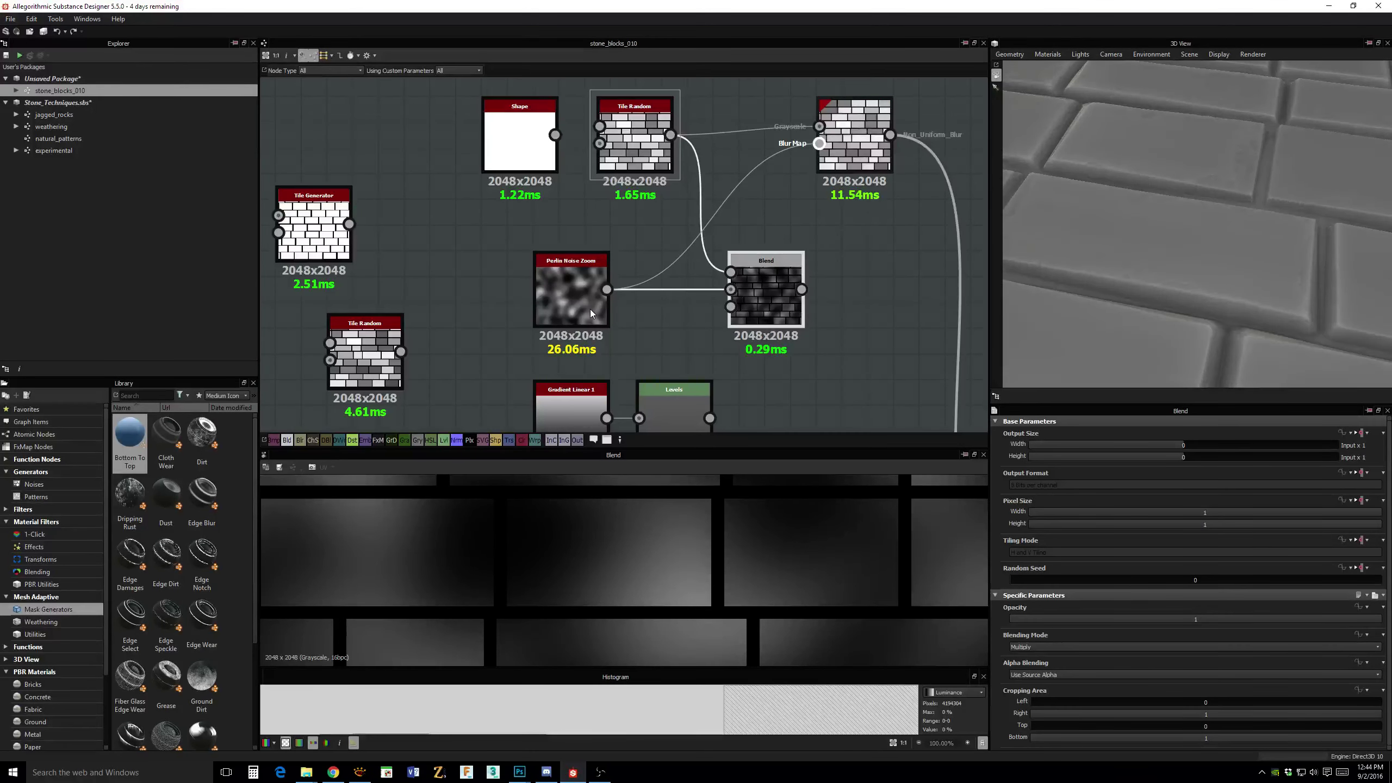
left_click_drag(1120, 268, 1208, 319)
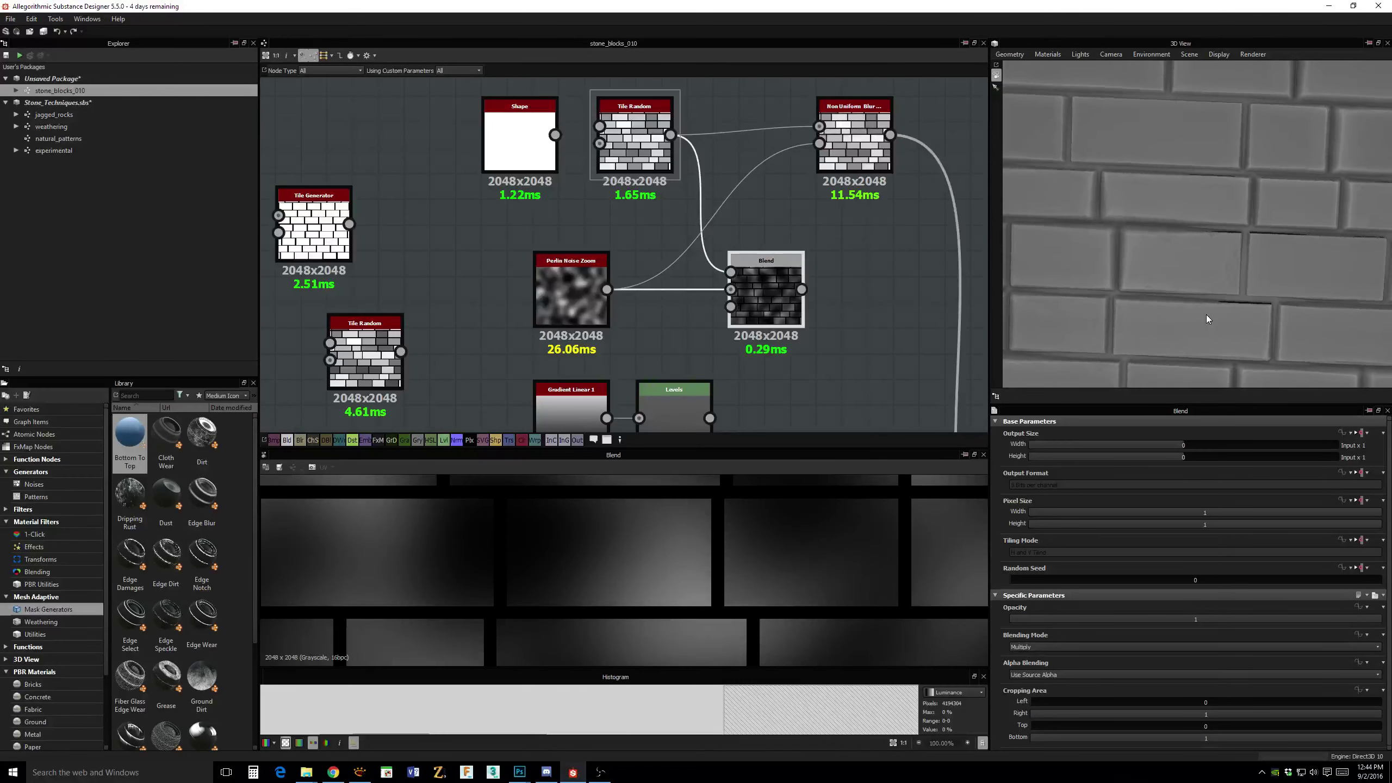
Set the Distance of the Perlin Noise Zoom node to 9.
left_click(571, 296)
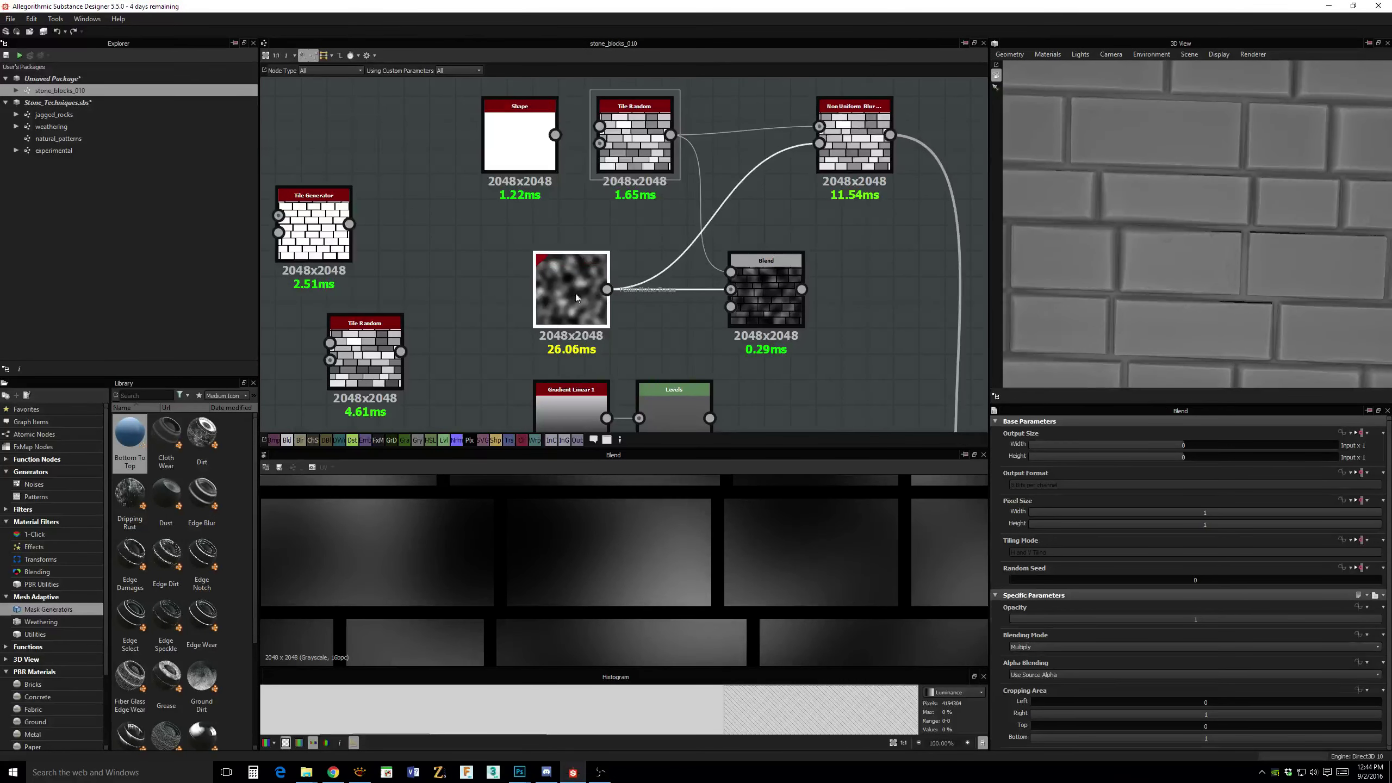
mouse_move(1051, 655)
left_mouse_down()
mouse_move(1079, 662)
mouse_move(1062, 659)
left_mouse_up()
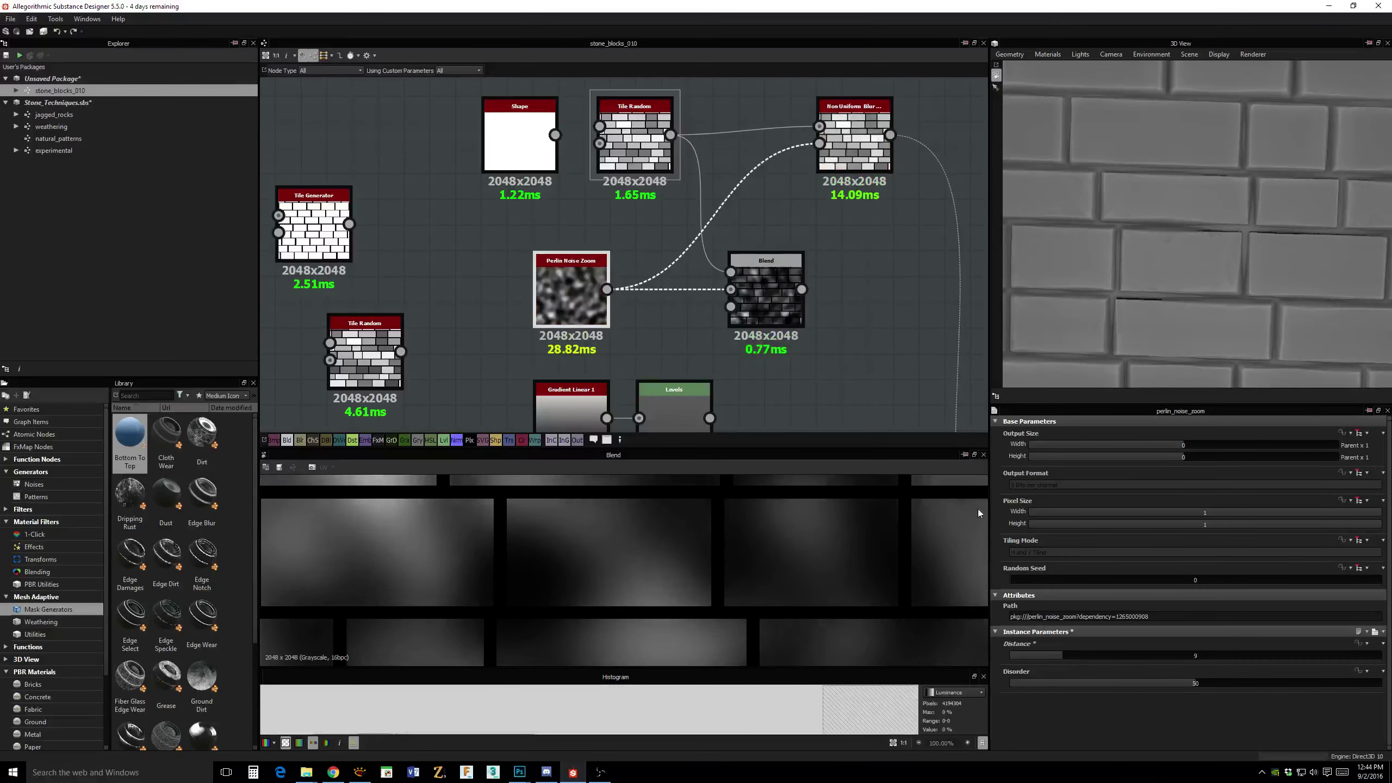
middle_click_drag(863, 288, 859, 276)
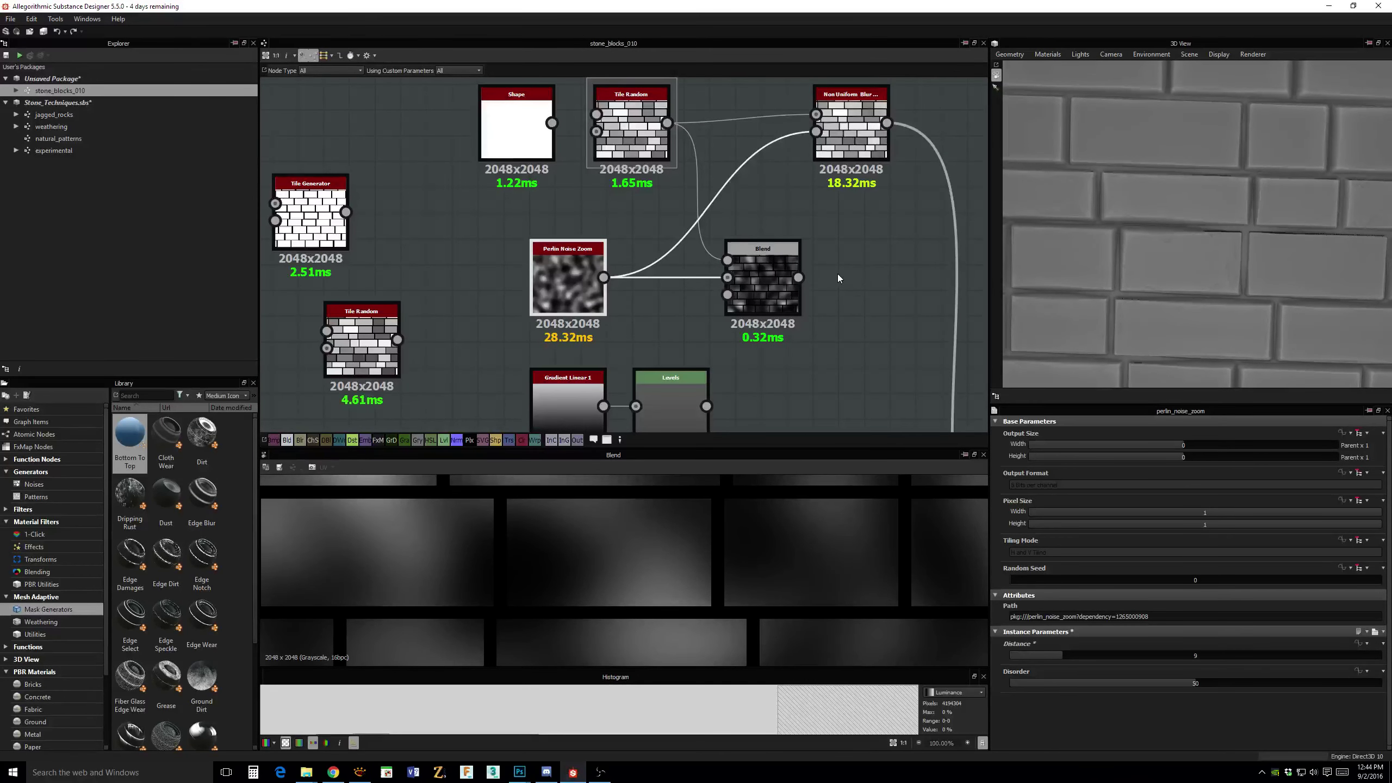
Change the Blend node's blending mode to Add Sub and feed its output into the Non Uniform Blur's Blur Map.
left_click(765, 274)
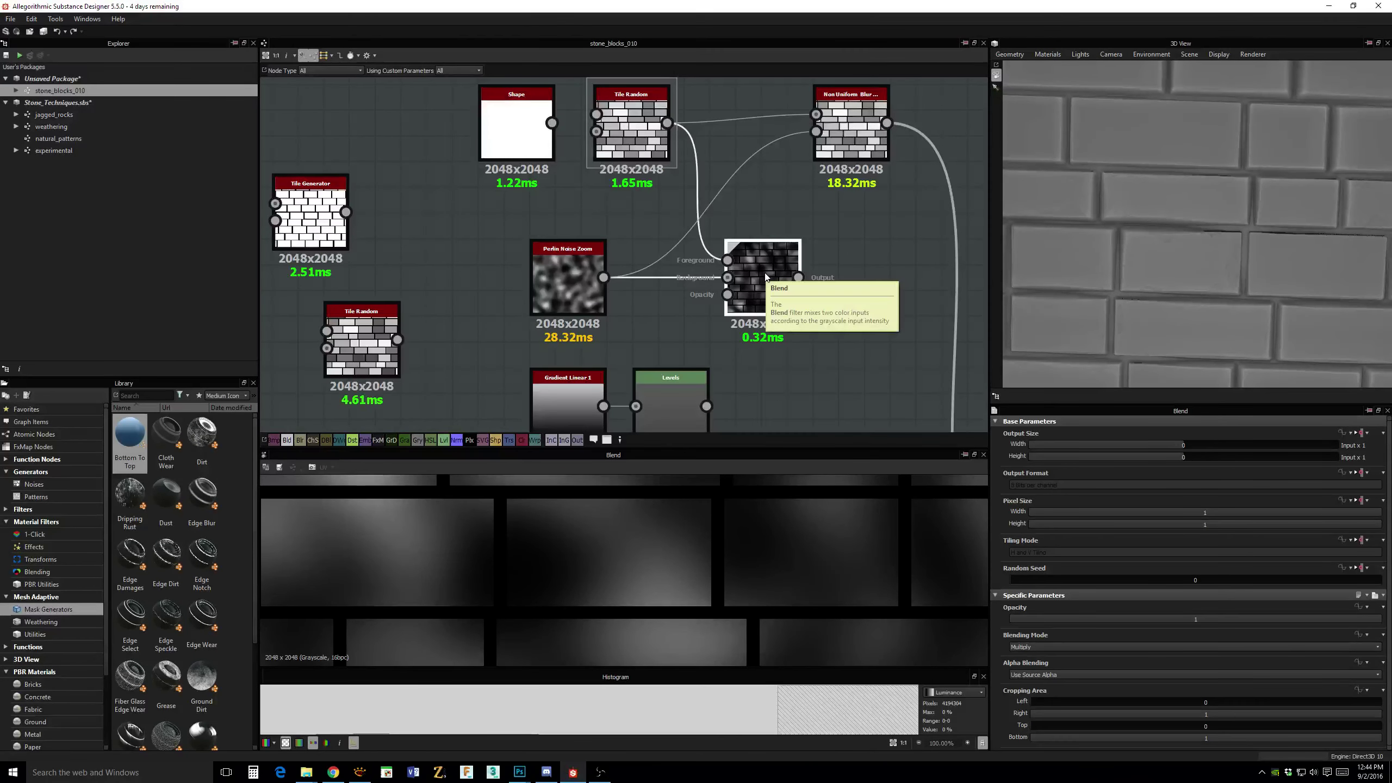
middle_click_drag(851, 267, 794, 268)
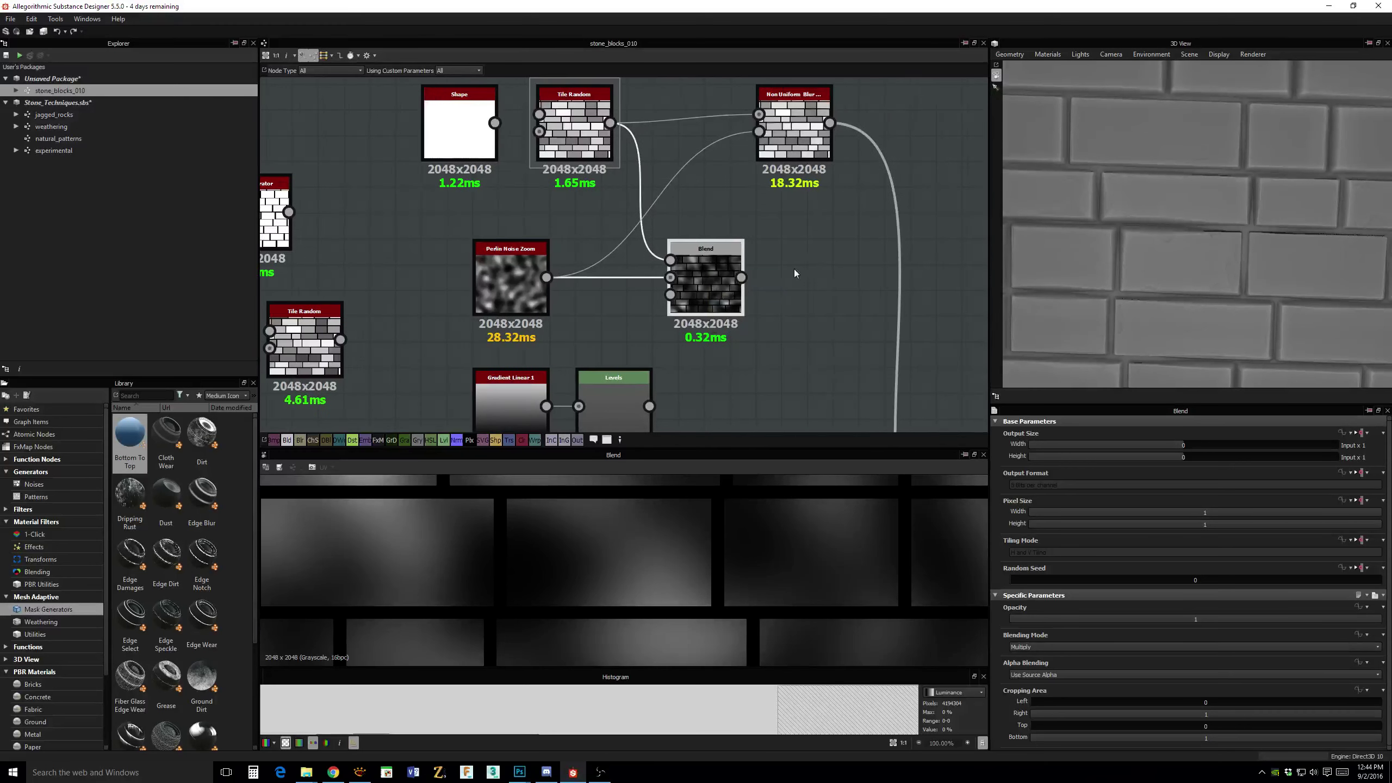
left_click(1061, 648)
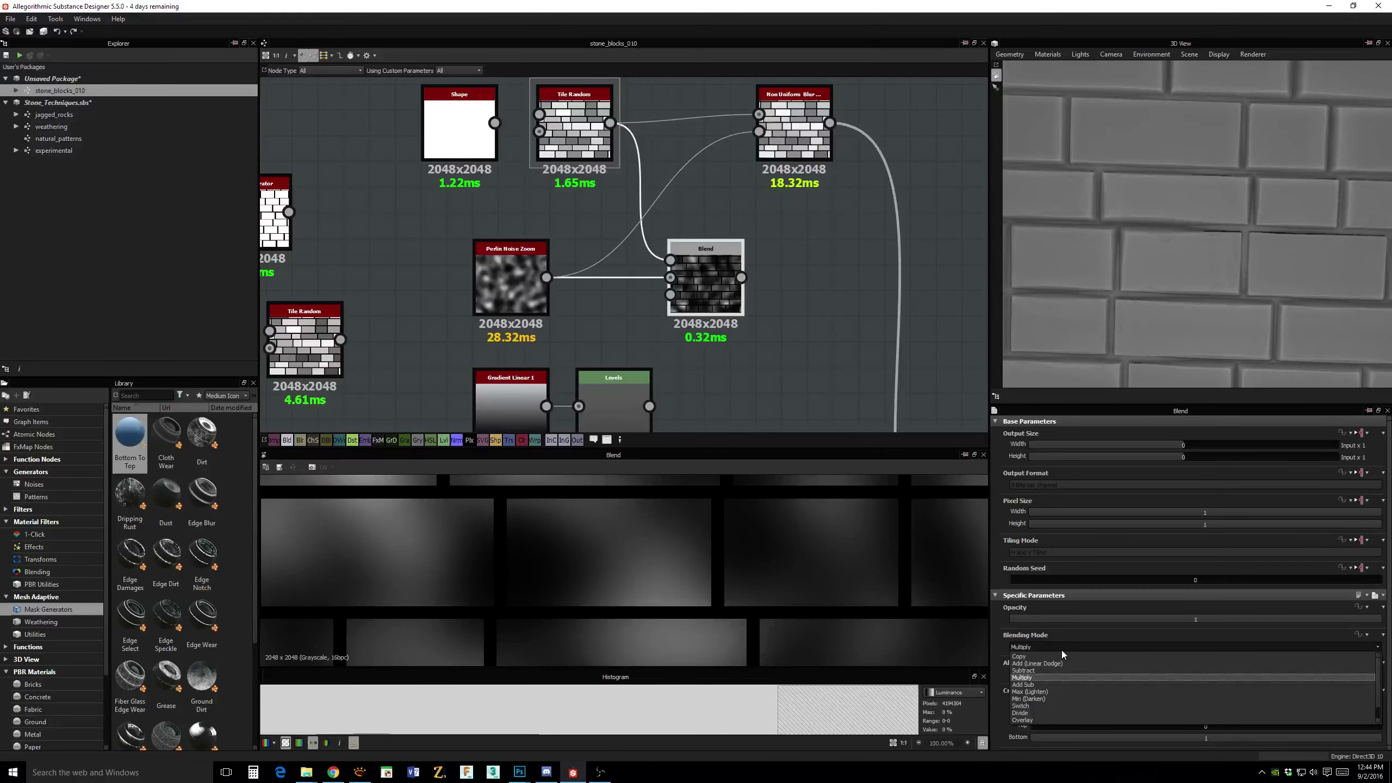
left_click(1050, 684)
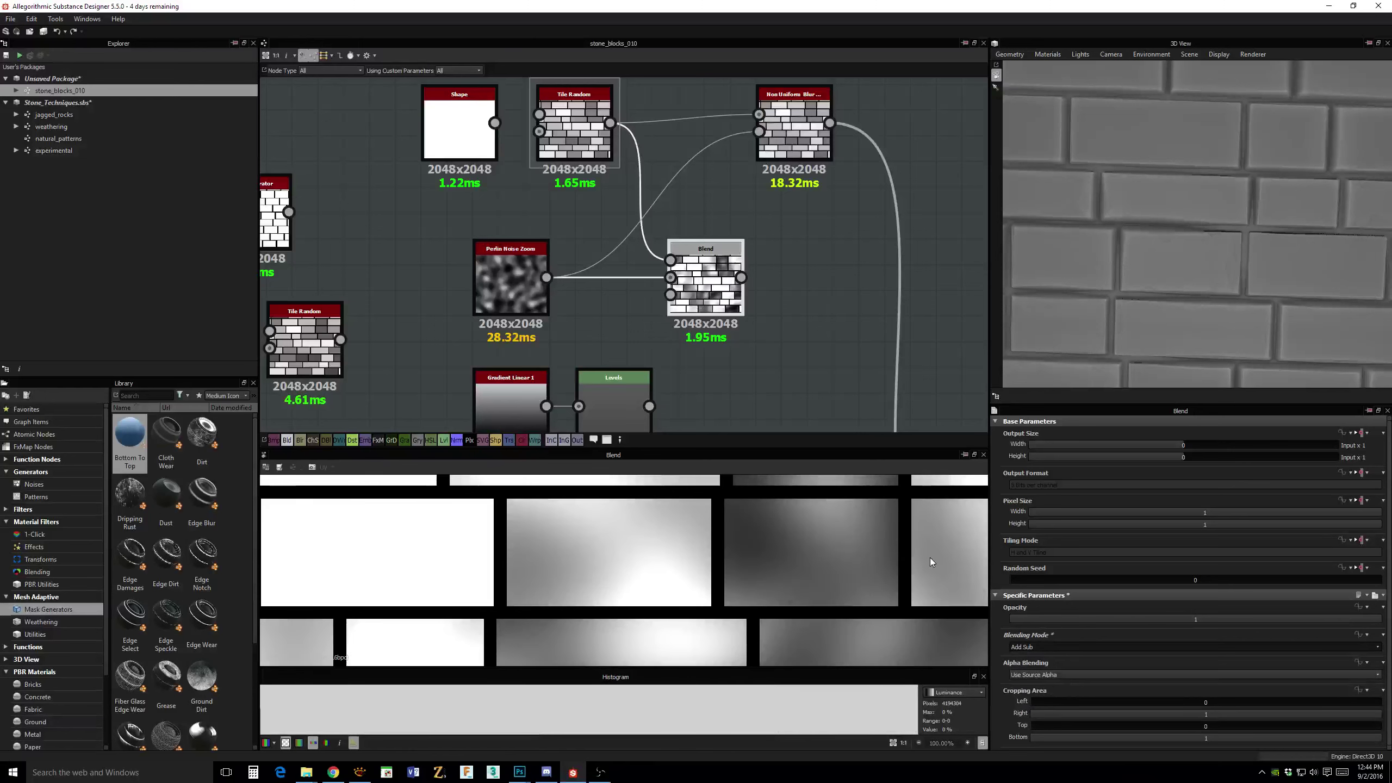
left_click_drag(742, 277, 758, 131)
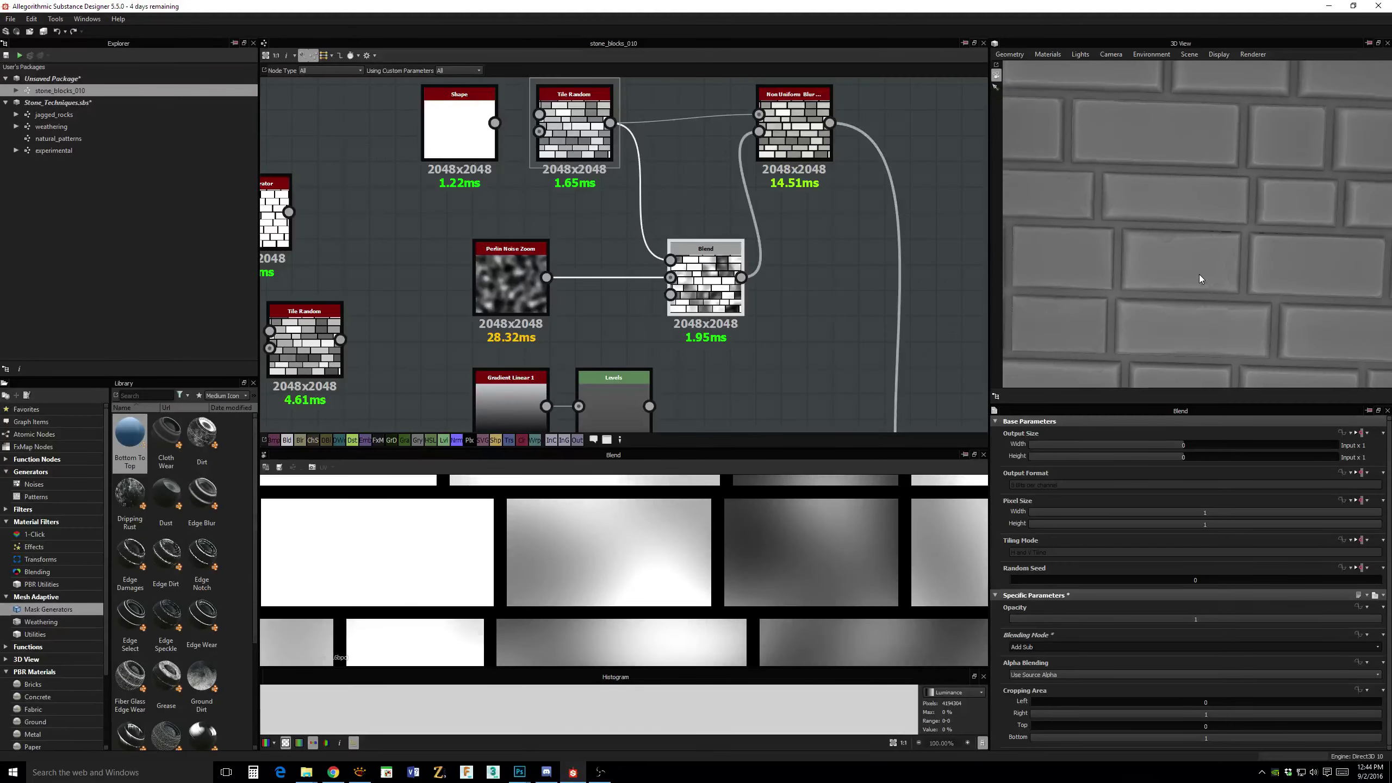
left_click_drag(1205, 278, 1158, 265)
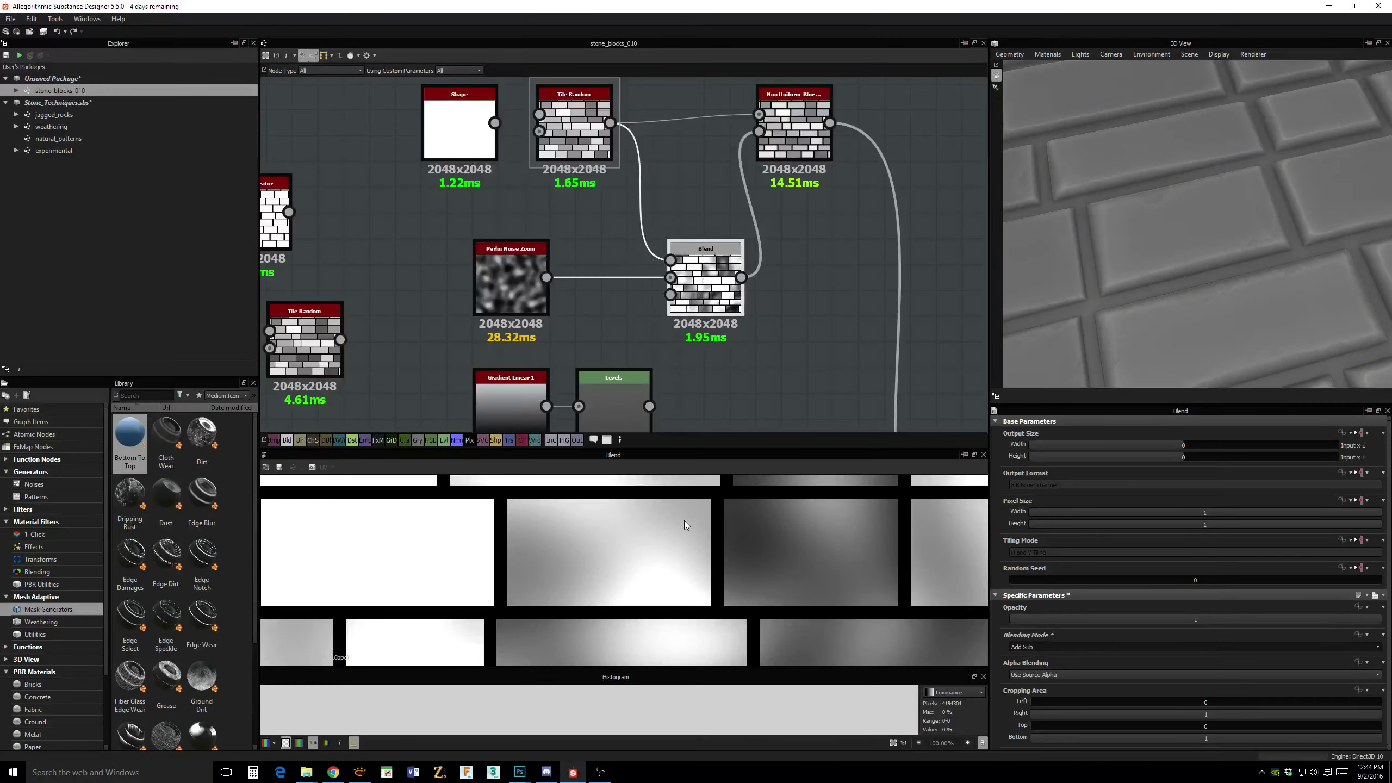
Insert a Blur HQ Grayscale node between the Blend and the Non Uniform Blur's Blur Map, spacing the neighbouring nodes to fit it.
left_click_drag(711, 295, 657, 288)
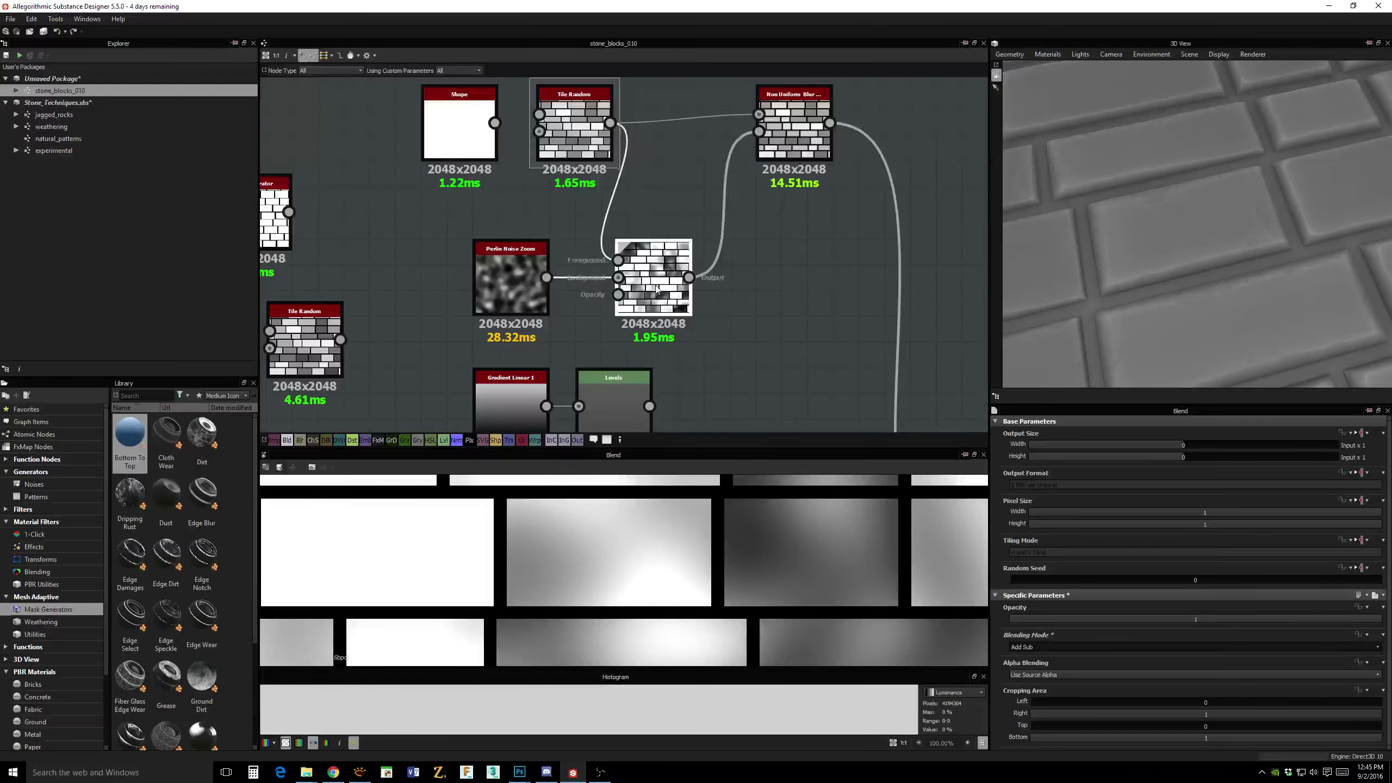
left_click(848, 256)
key("space")
type("blur")
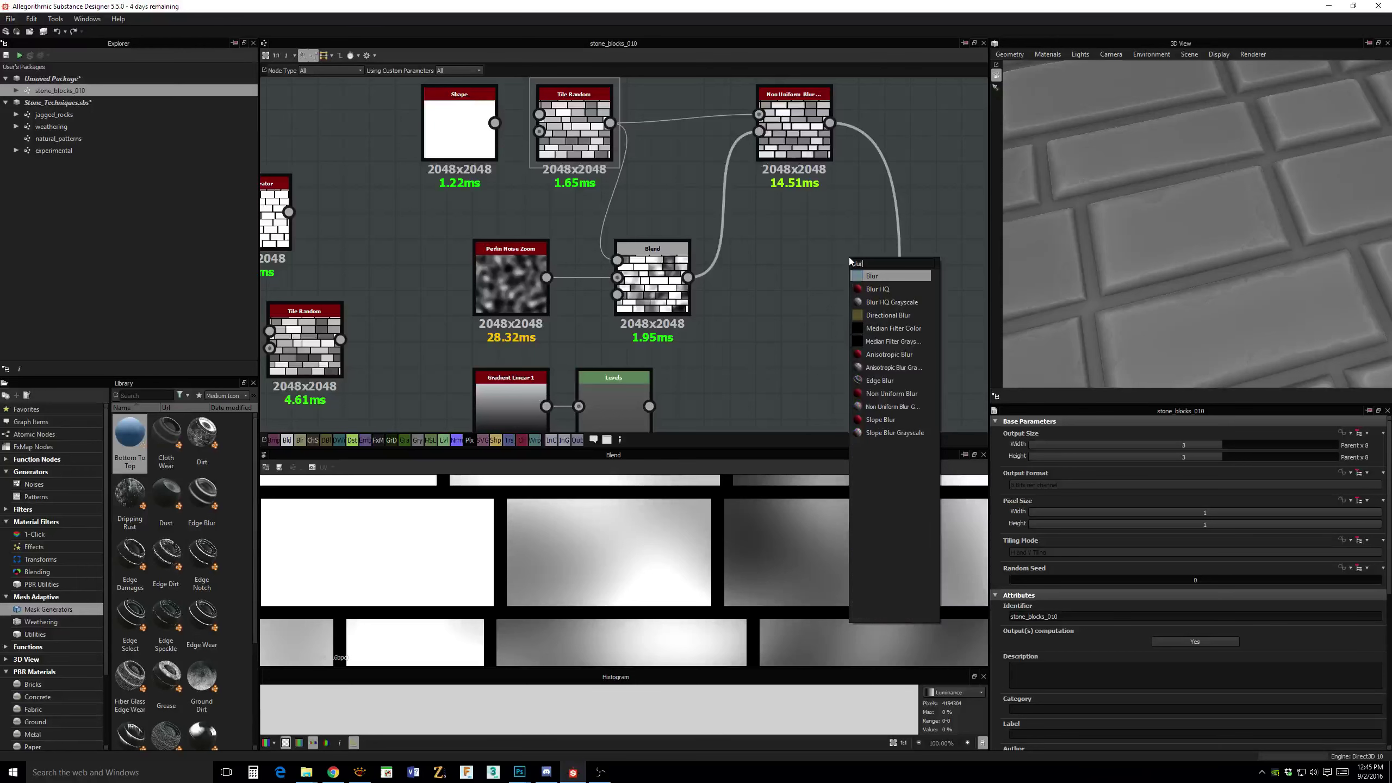
left_click(892, 302)
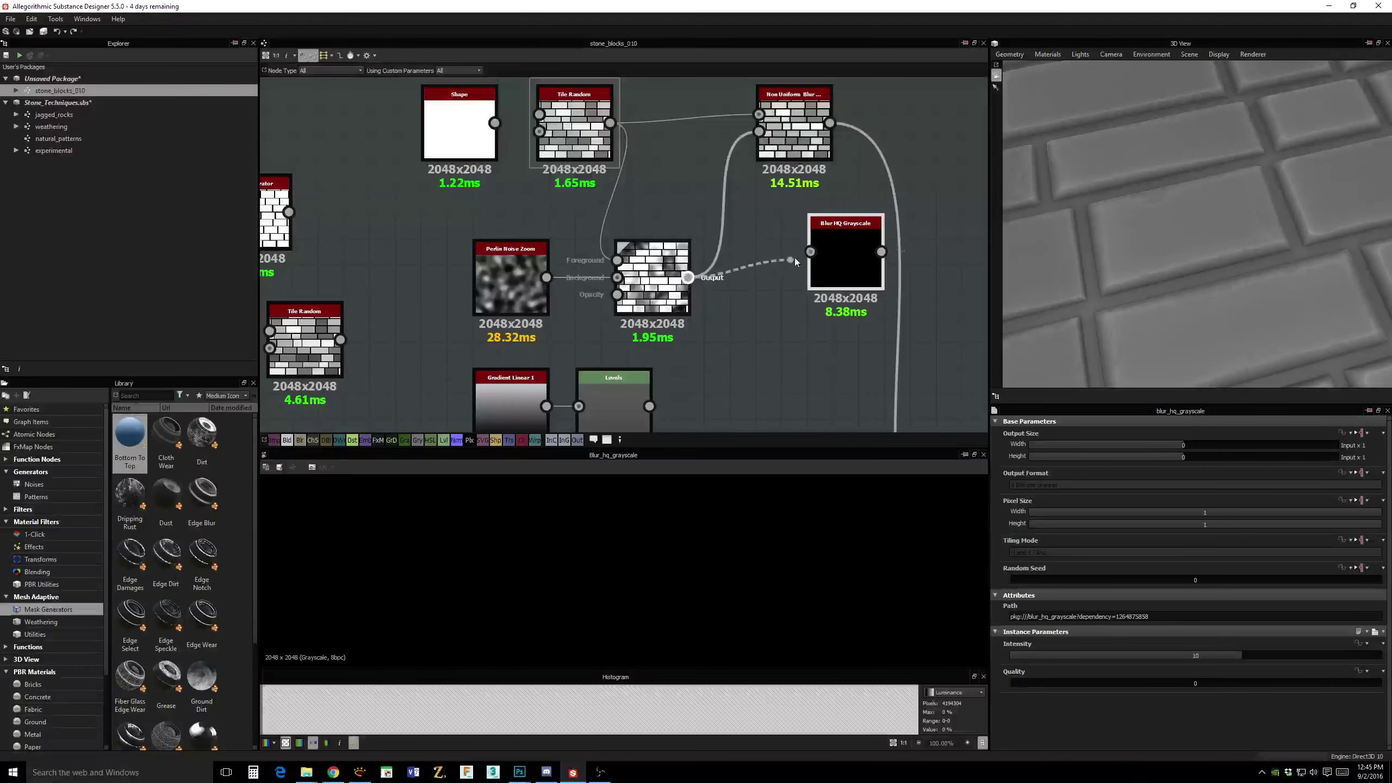
left_click_drag(794, 262, 759, 131)
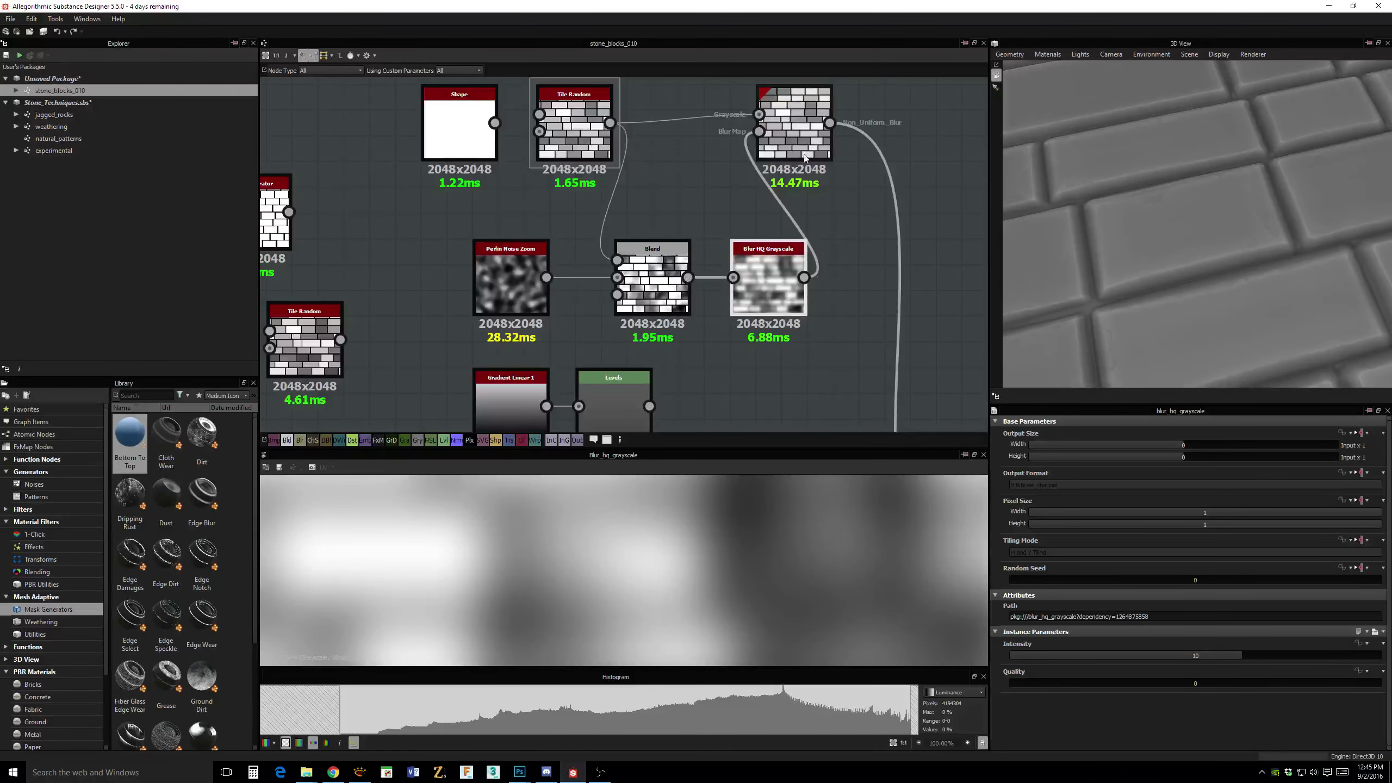
left_click_drag(805, 157, 867, 157)
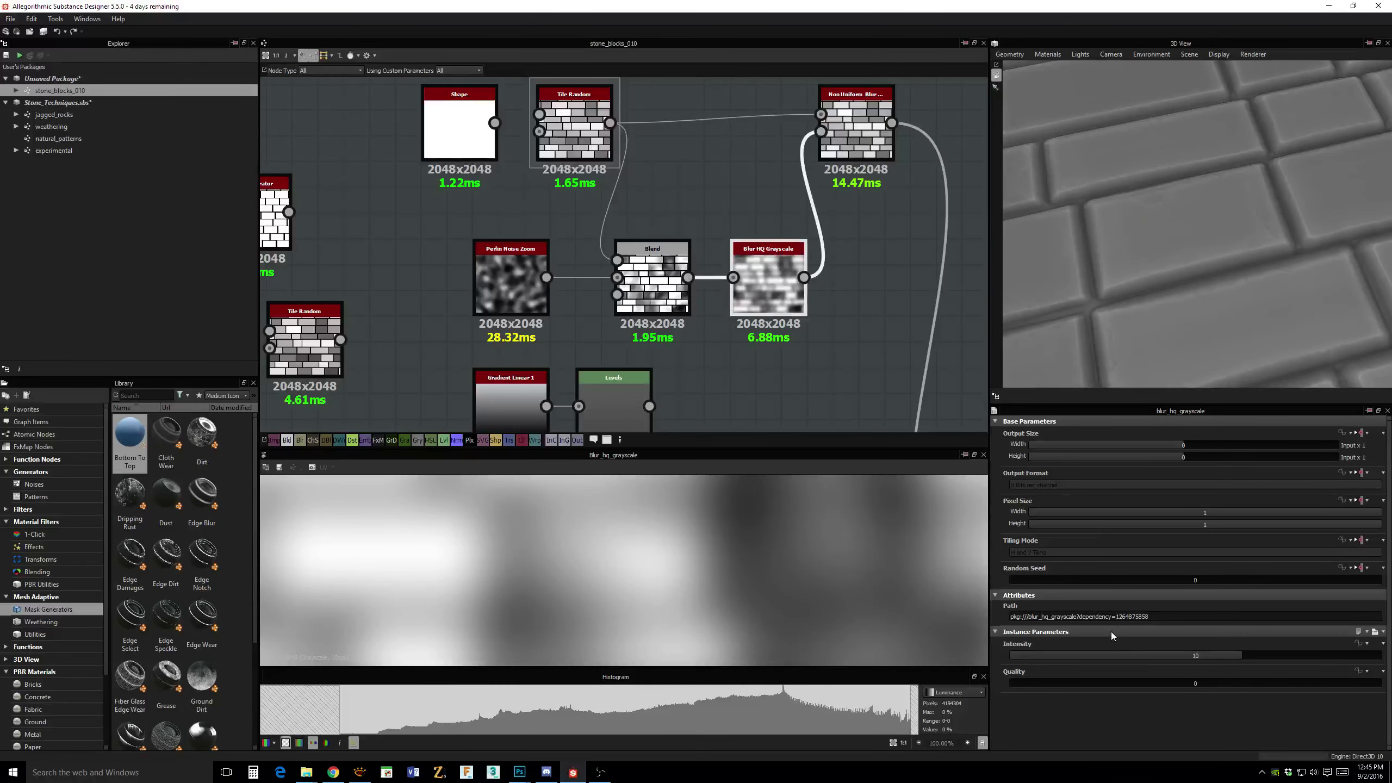
Lower the Blur HQ Grayscale Intensity to 3.63 and check the brick edges in 3D.
left_click(1113, 654)
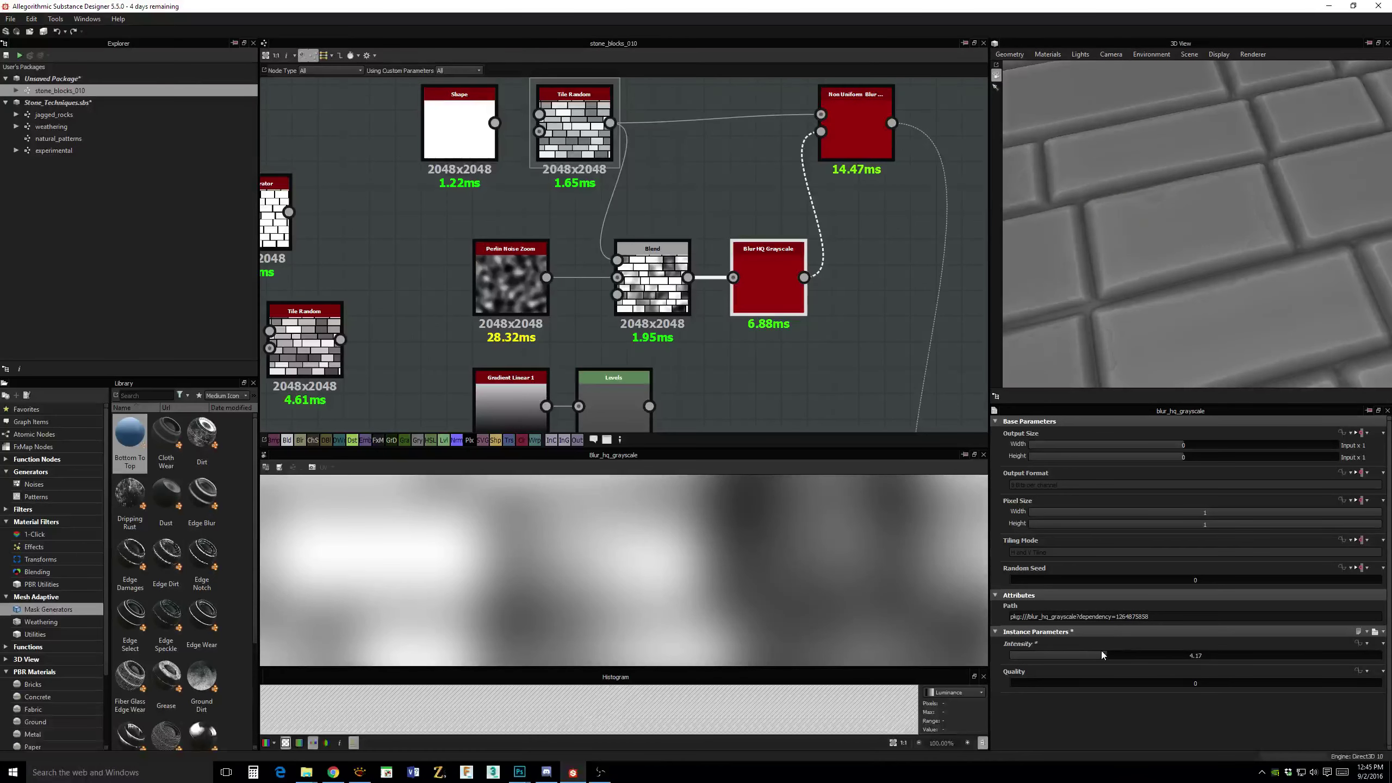
left_click_drag(1103, 651, 1094, 653)
left_click_drag(1179, 242, 1207, 238)
Preview the Gradient Map node that follows the Slope Blur Multi Erosion group.
scroll(953, 228, "down", 3)
middle_click_drag(952, 227, 703, 220)
scroll(878, 279, "down", 2)
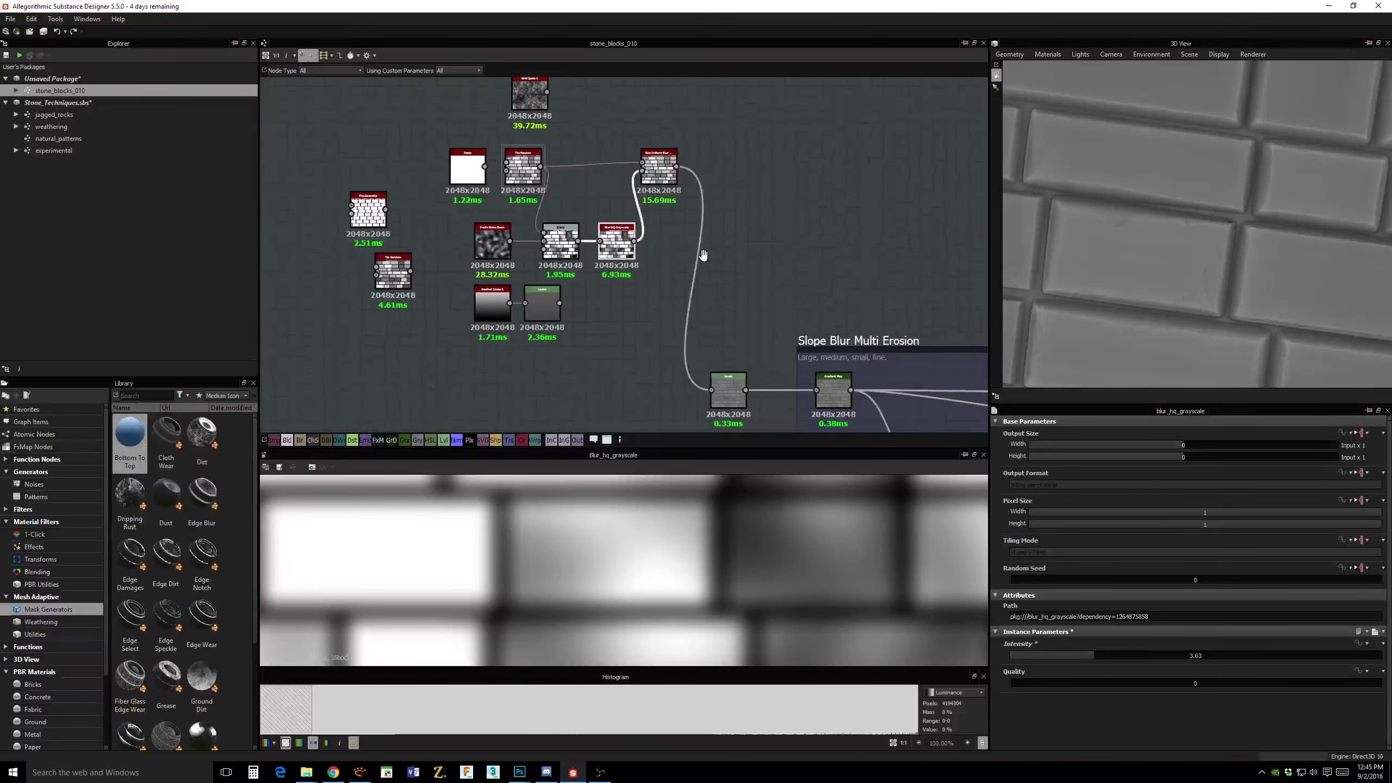
middle_click_drag(924, 298, 751, 230)
scroll(689, 301, "down", 1)
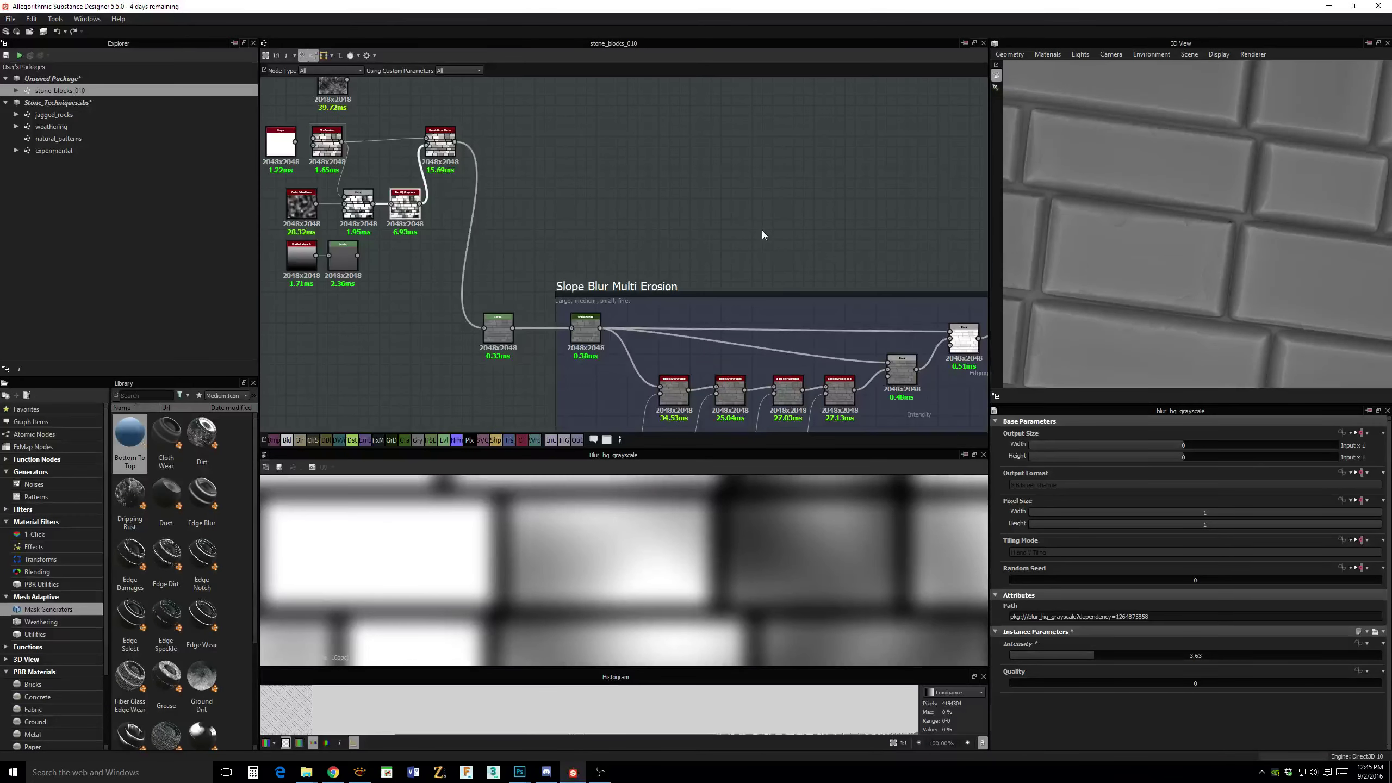
middle_click_drag(965, 205, 683, 243)
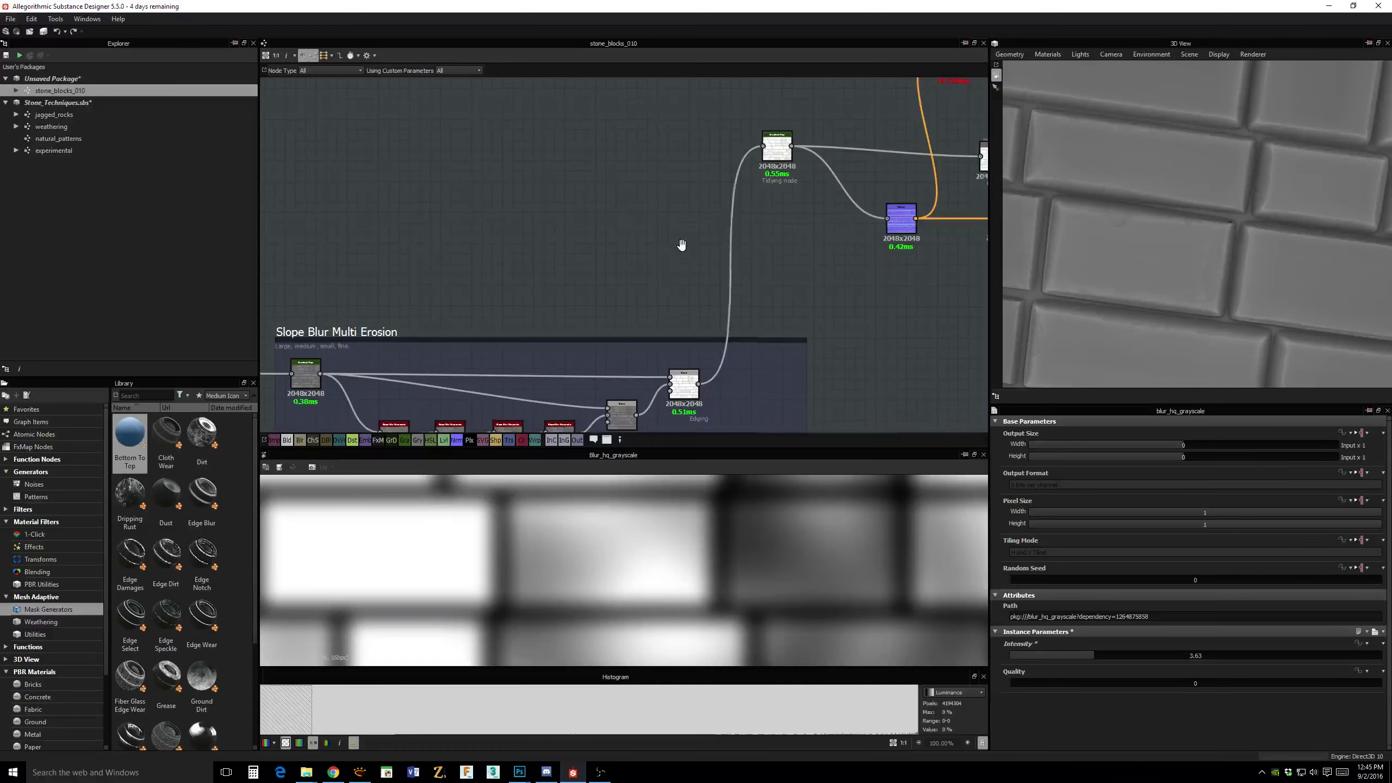
left_click_drag(789, 155, 793, 161)
double_click(787, 156)
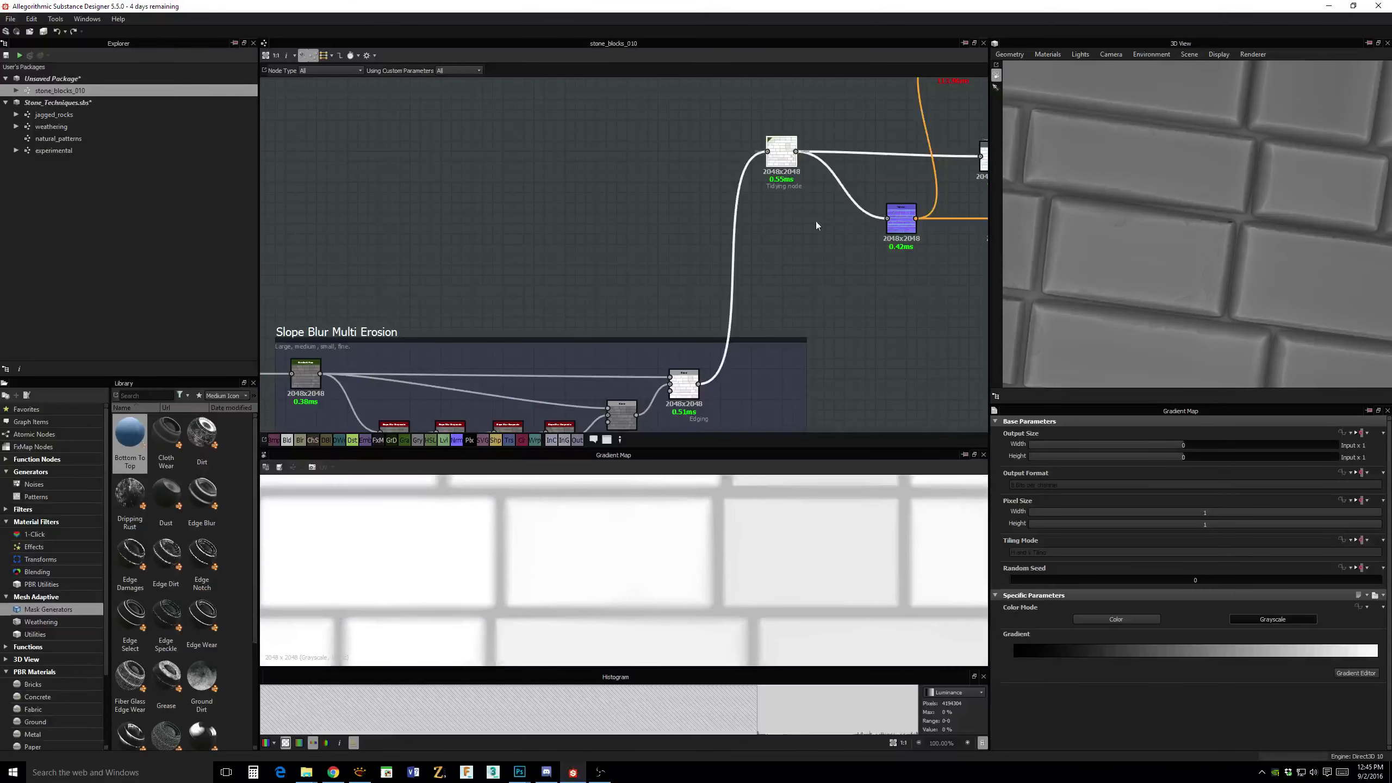
left_click_drag(840, 326, 831, 286)
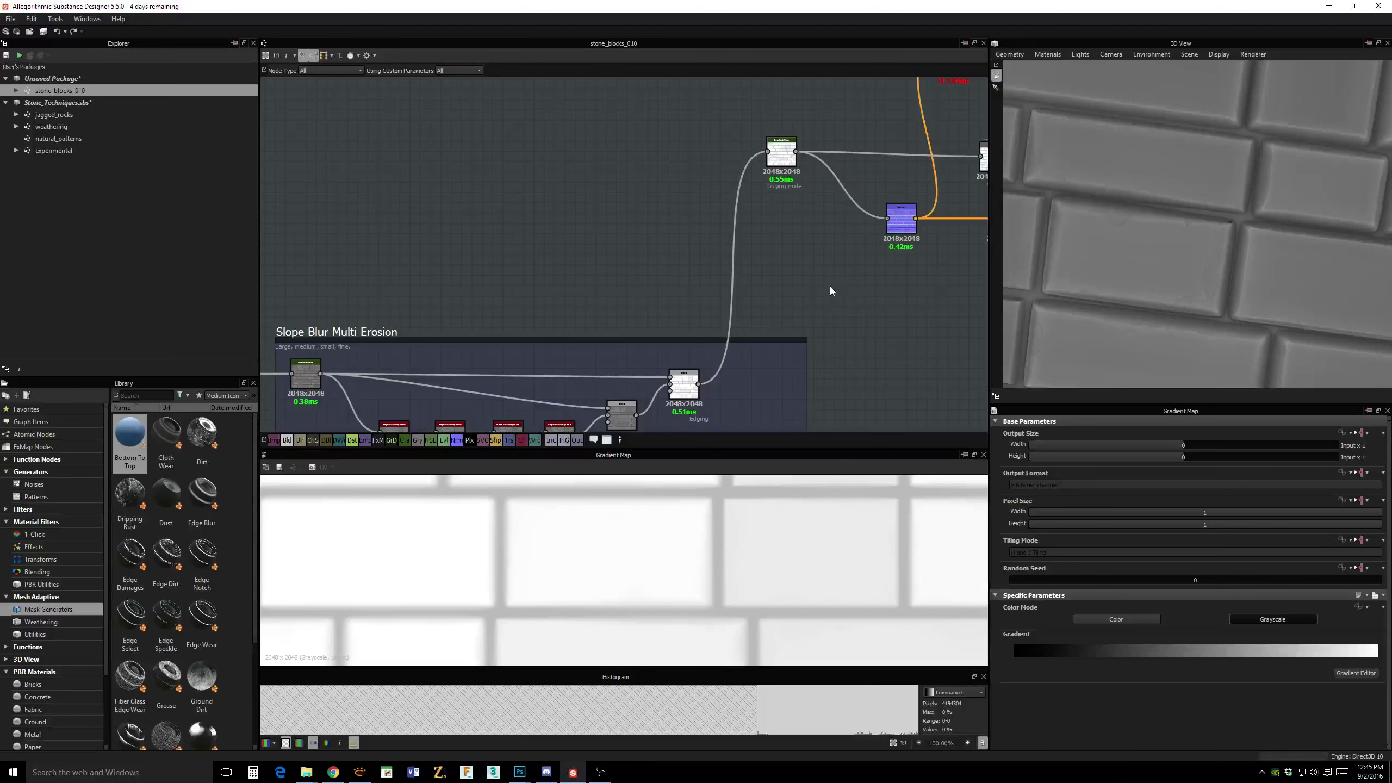
Reduce the Opacity of the Blend node at the end of the Slope Blur Multi Erosion group to 0.28.
middle_click_drag(820, 249, 868, 235)
double_click(733, 368)
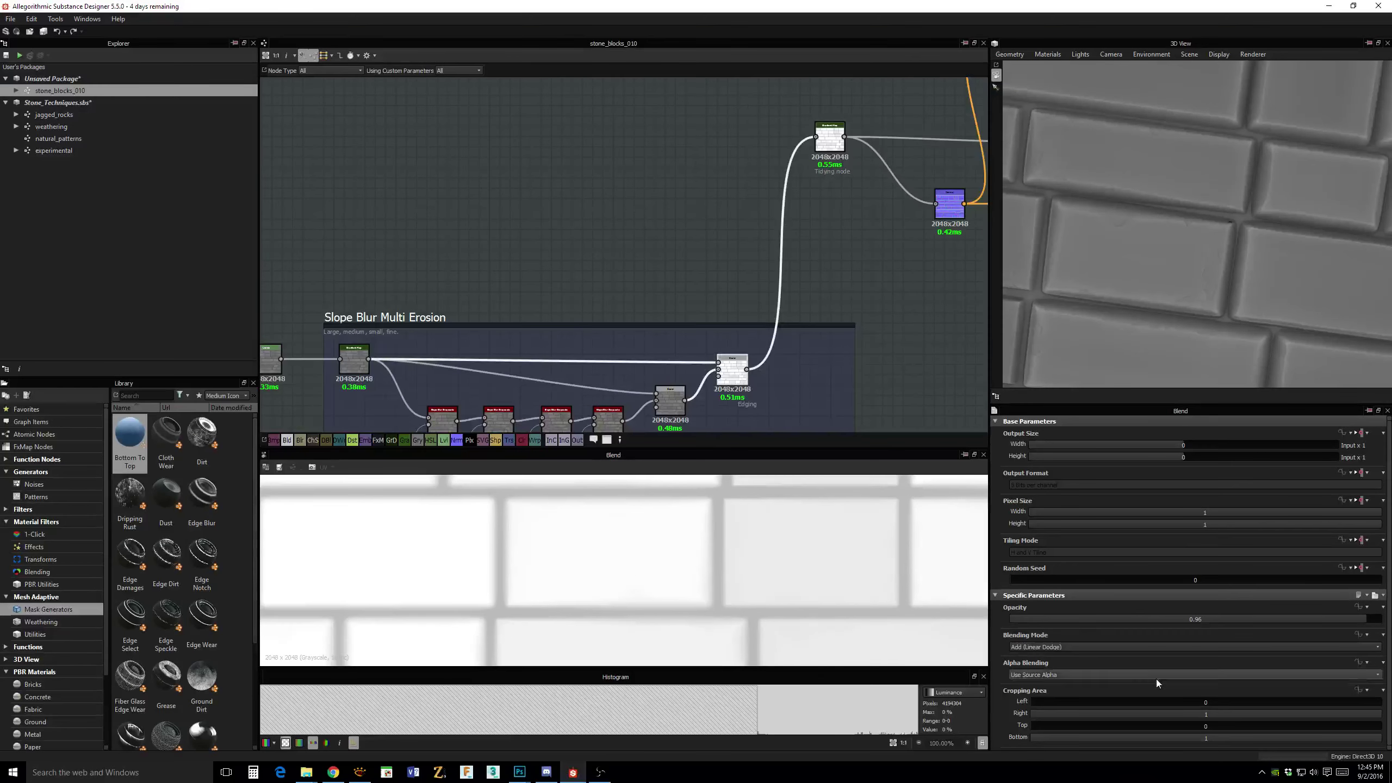
left_click_drag(1277, 620, 1115, 624)
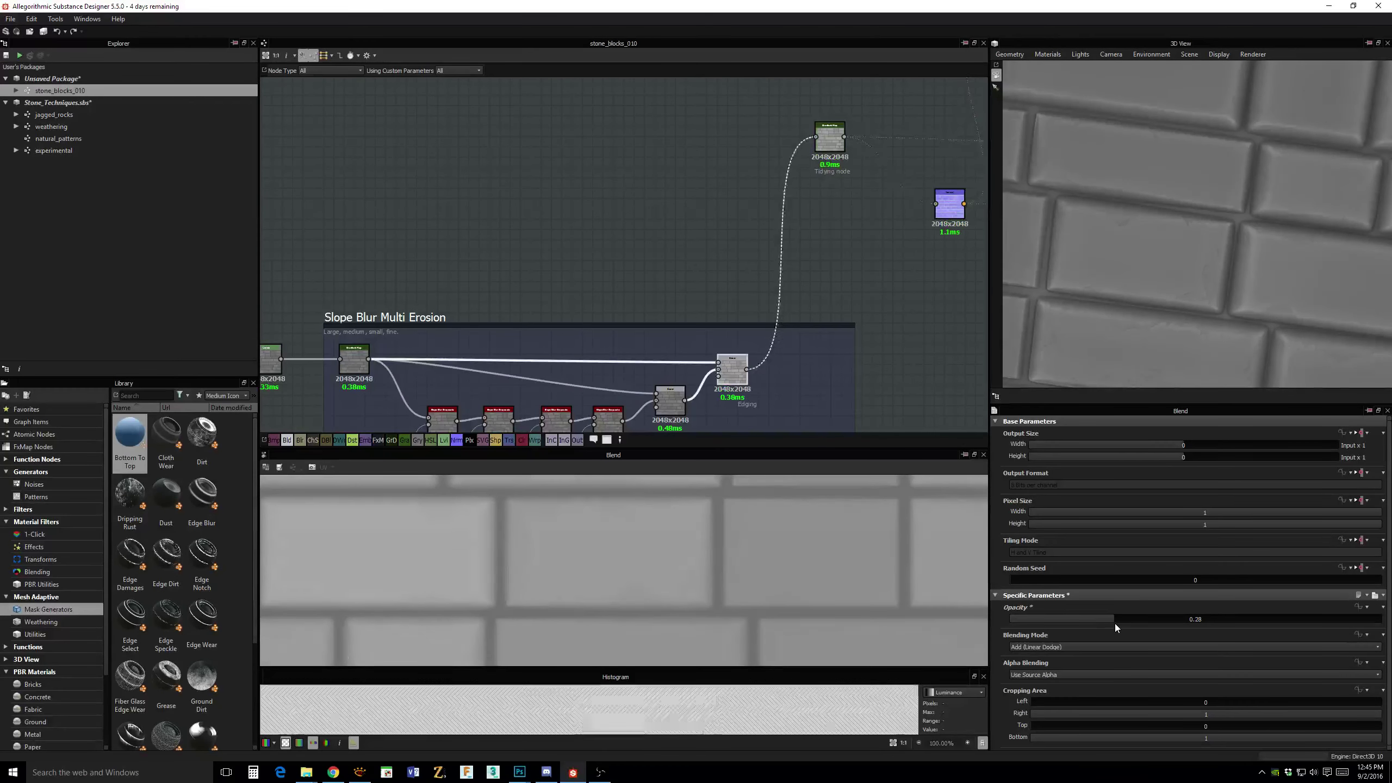
middle_click_drag(783, 330, 852, 434)
left_click_drag(1124, 289, 1006, 234)
Add a Uniform Color node near the Gradient Map, switched to Grayscale with a luminance of 94.
middle_click_drag(889, 211, 939, 249)
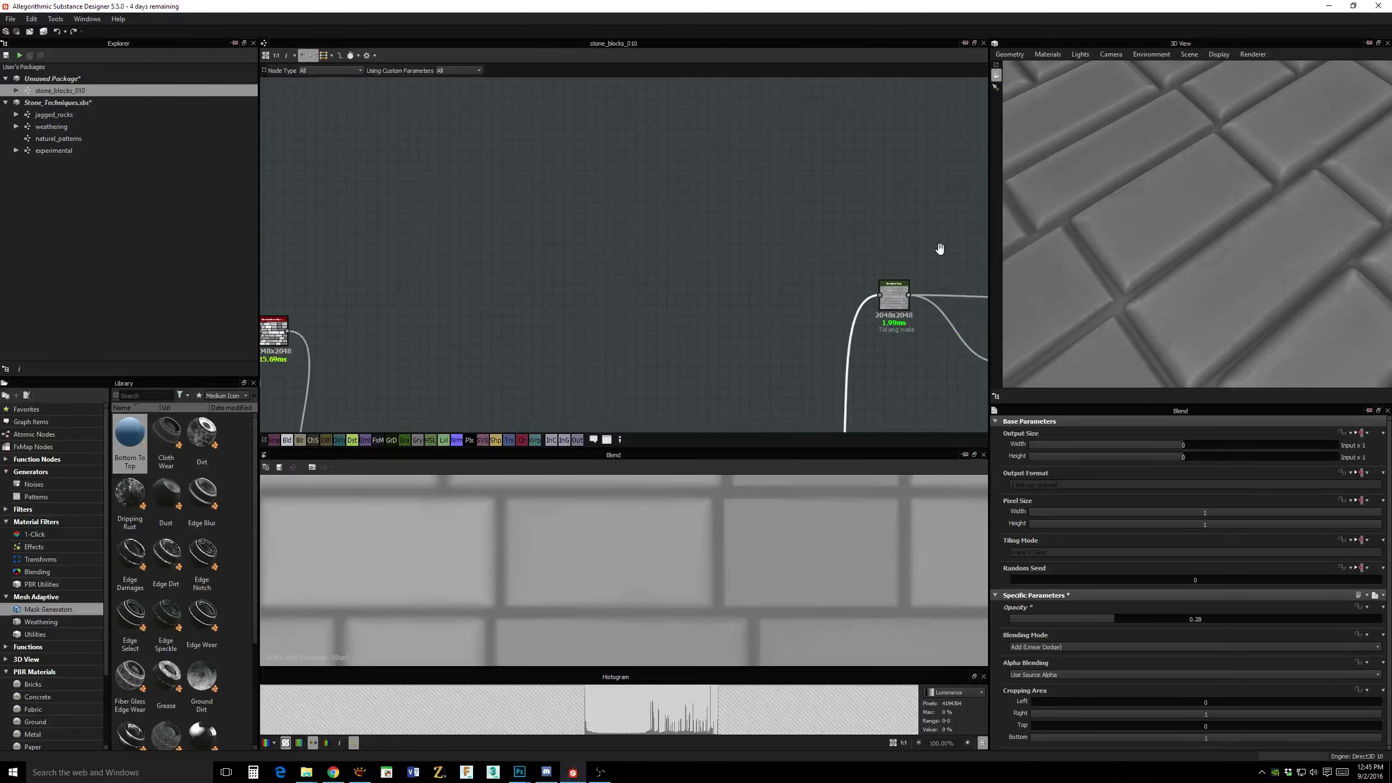
right_click(787, 251)
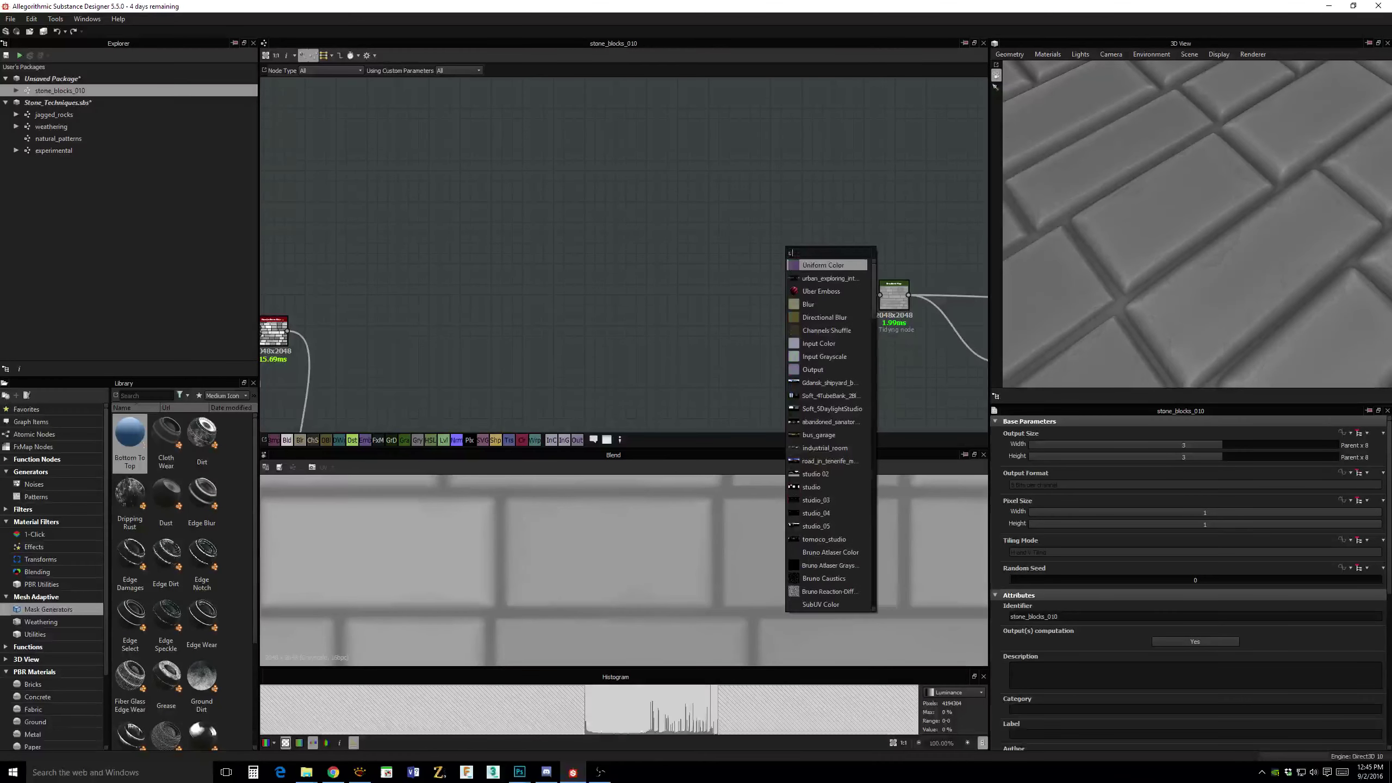
key("Escape")
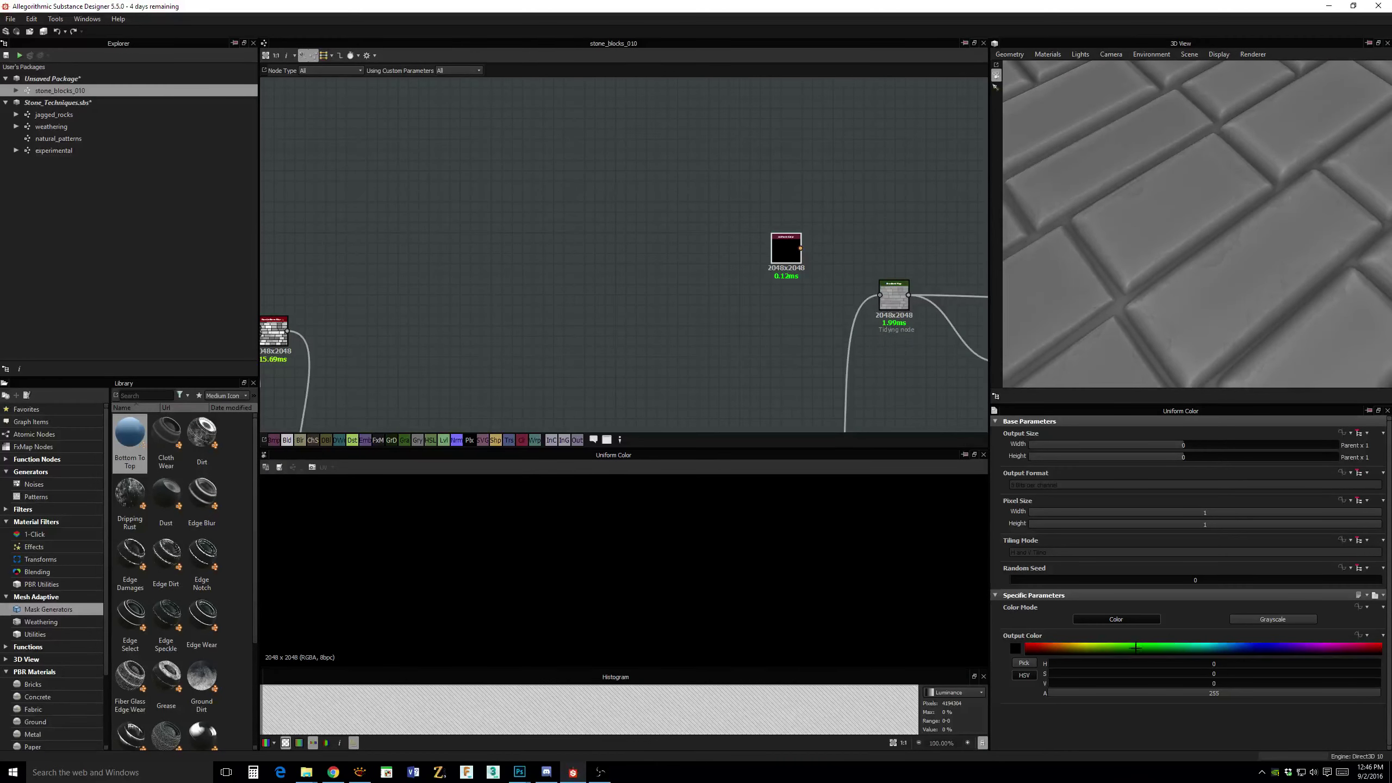
left_click(1110, 648)
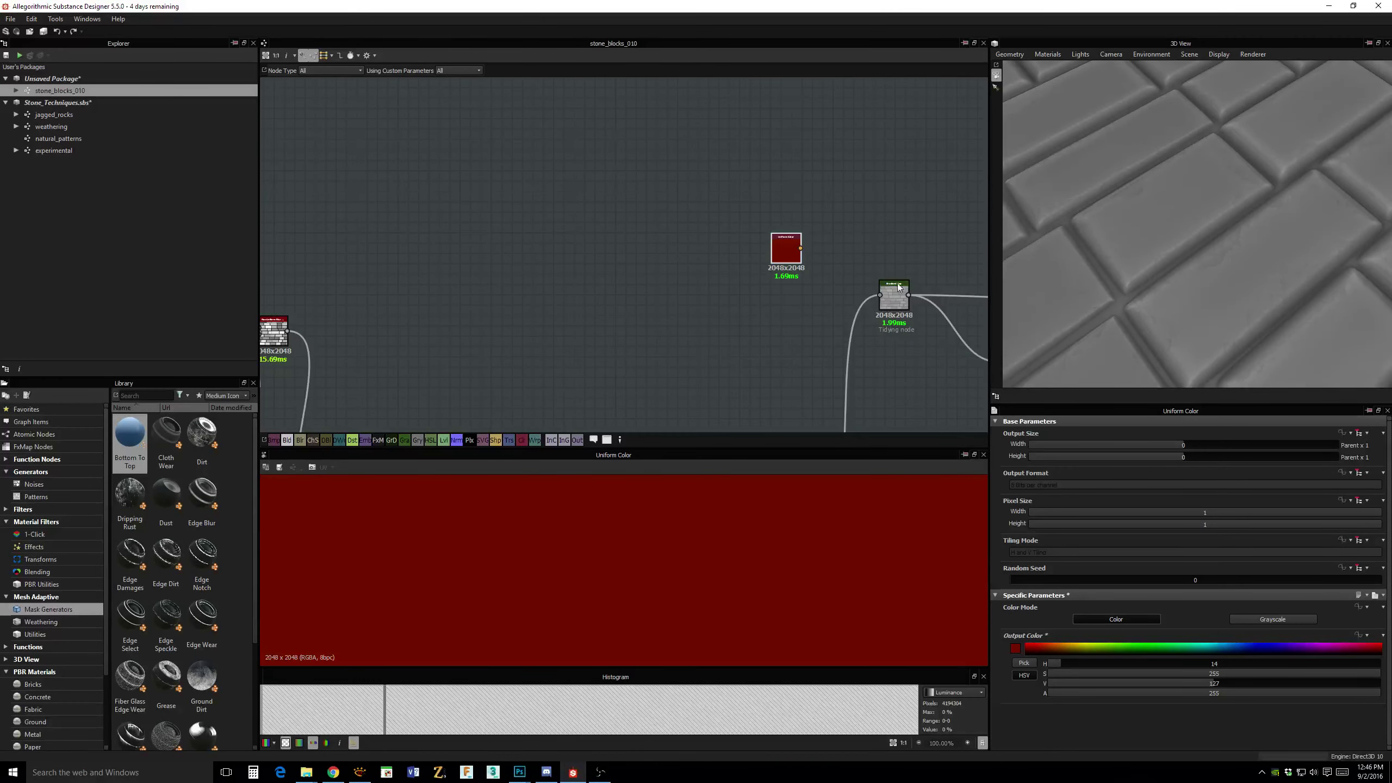
middle_click_drag(899, 286, 769, 202)
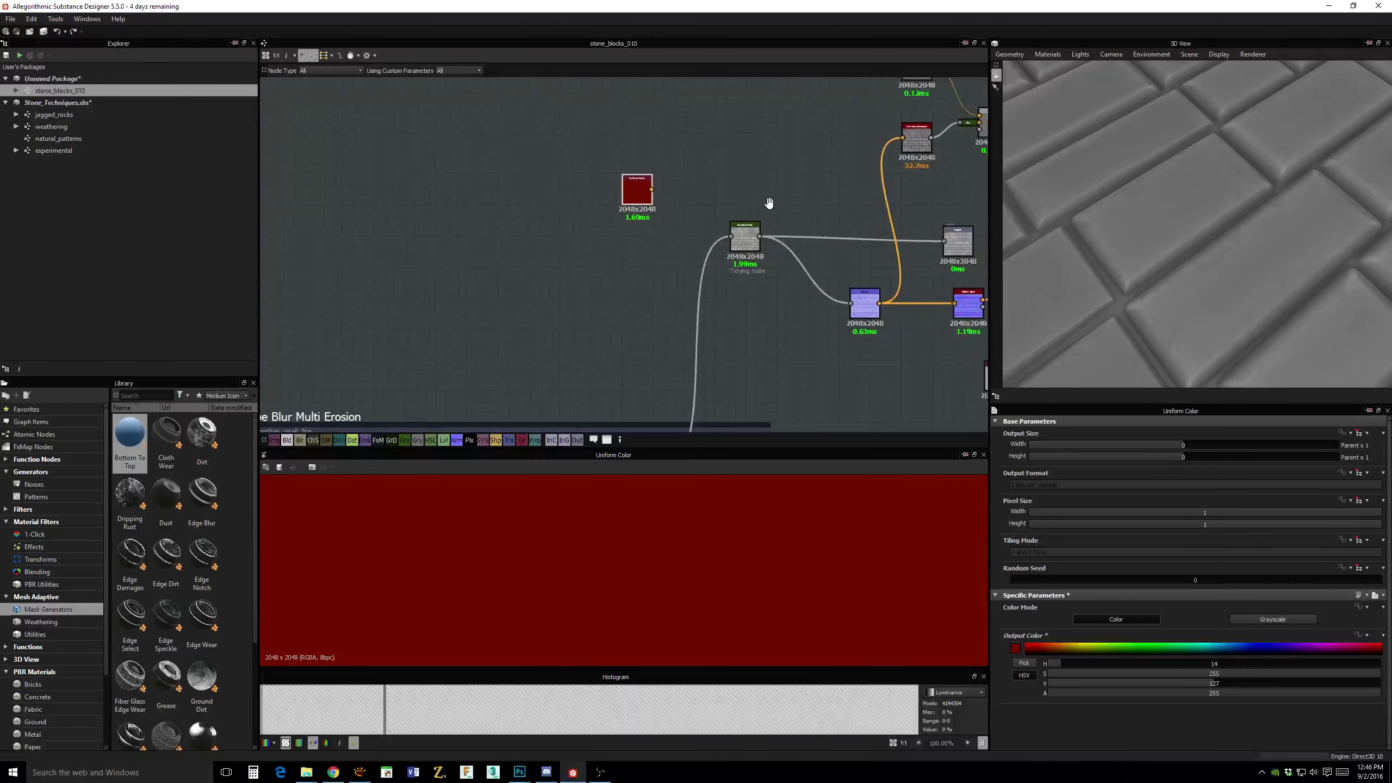
middle_click_drag(883, 242, 877, 274)
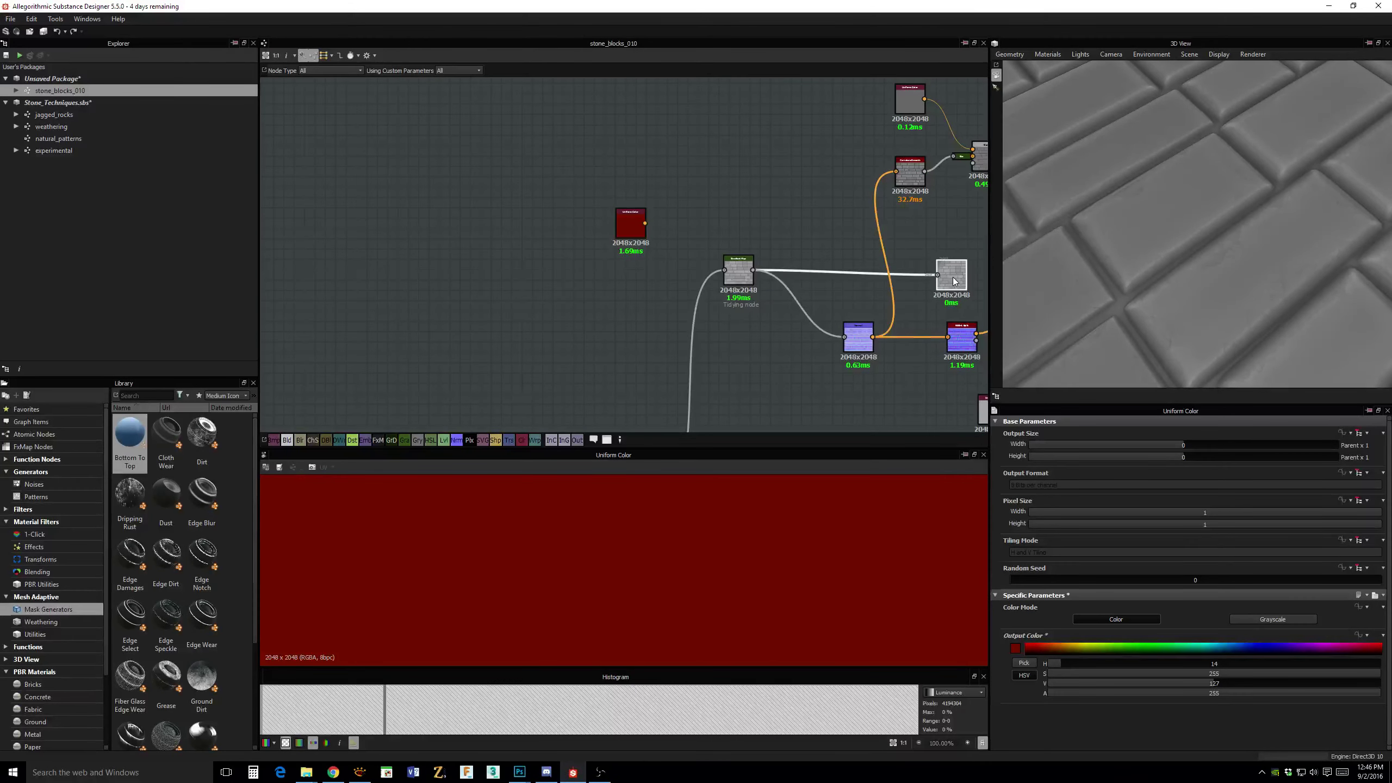
left_click(1283, 620)
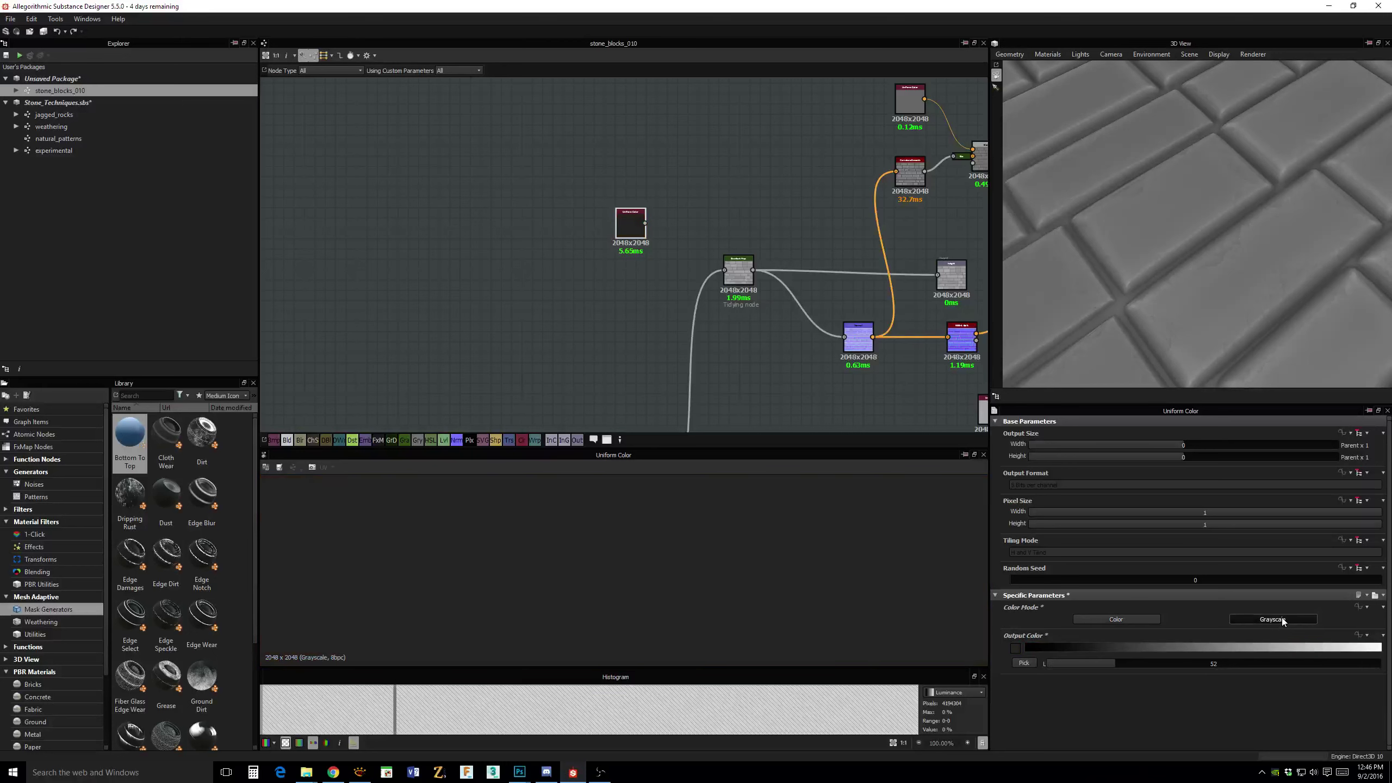
left_click_drag(1135, 663, 1170, 668)
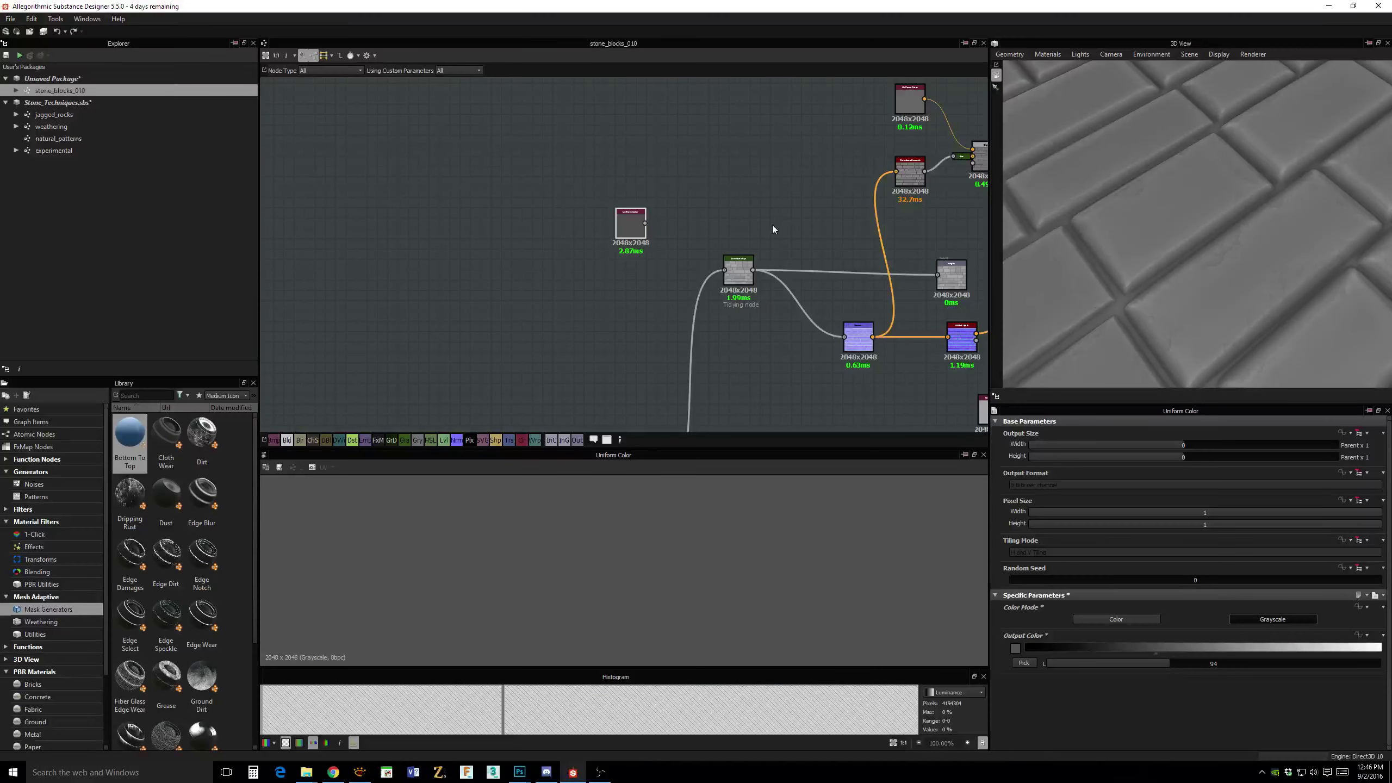
Add a Blend node beside the Gradient Map, with the Uniform Color as foreground and the Gradient Map as background.
middle_click_drag(773, 226, 795, 240)
right_click(752, 216)
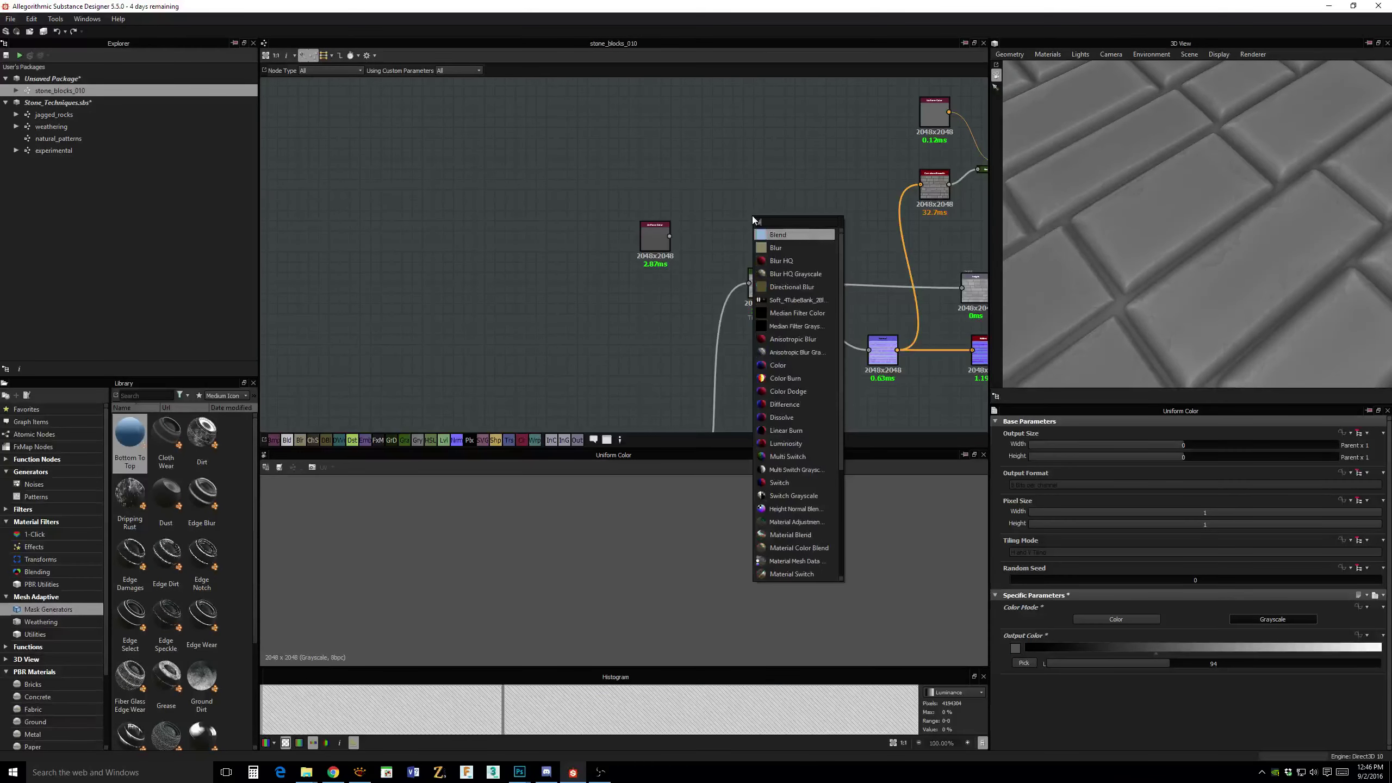
left_click(774, 236)
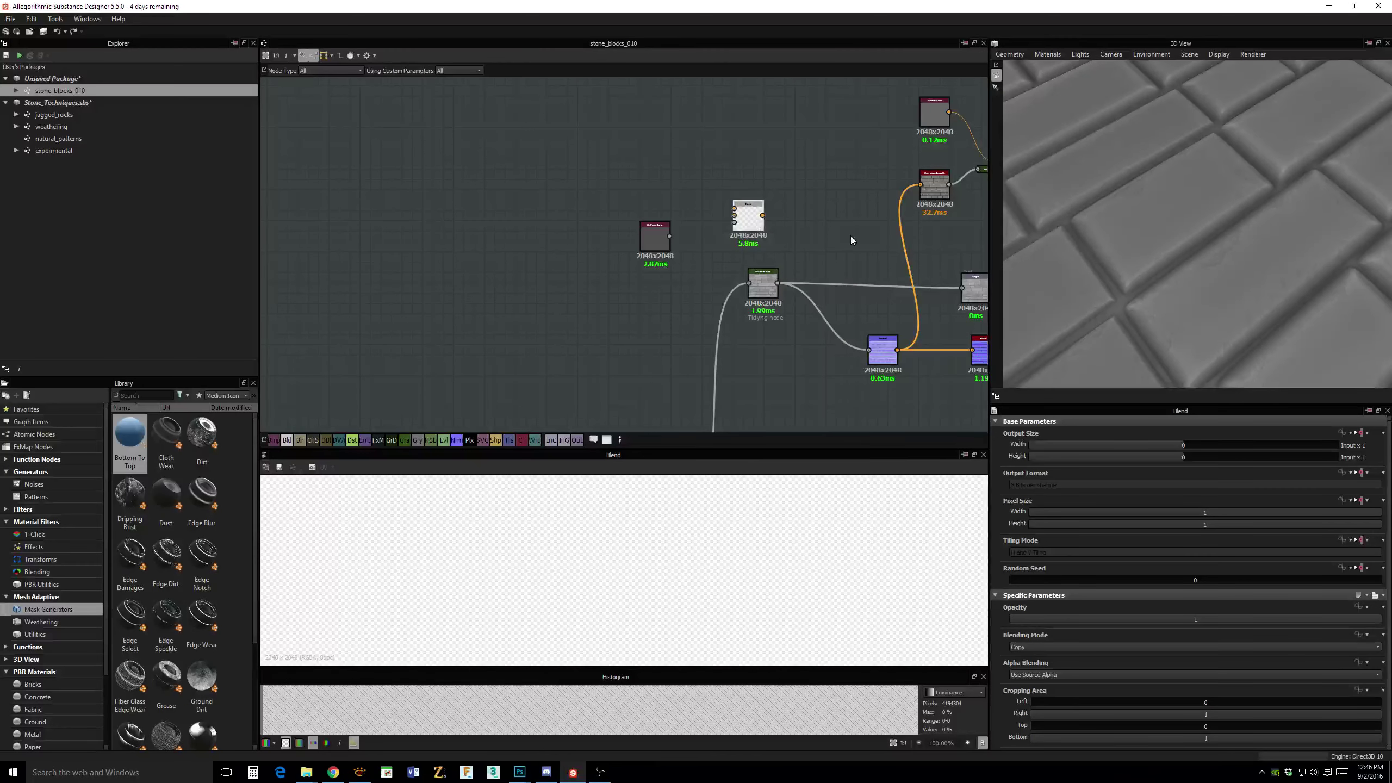
left_click_drag(757, 231, 810, 232)
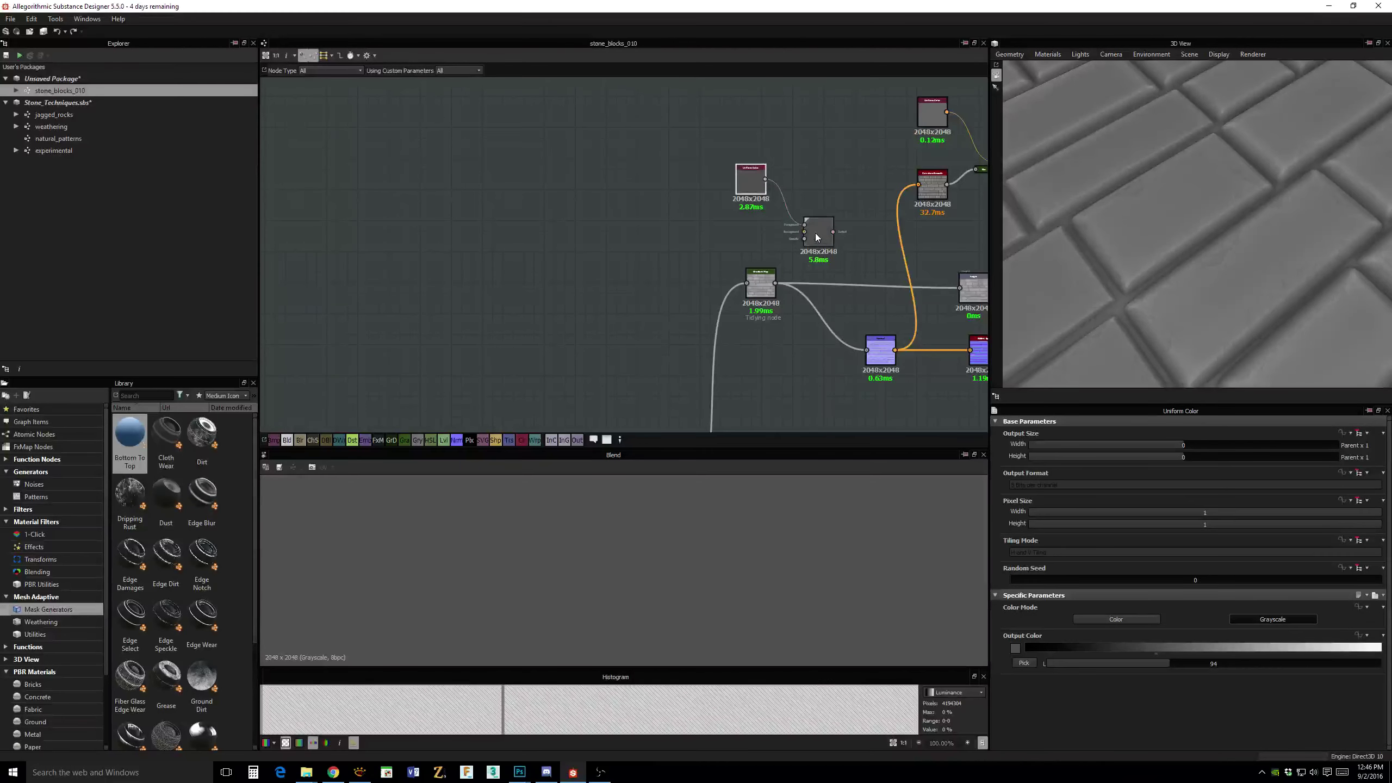
left_click_drag(797, 250, 831, 243)
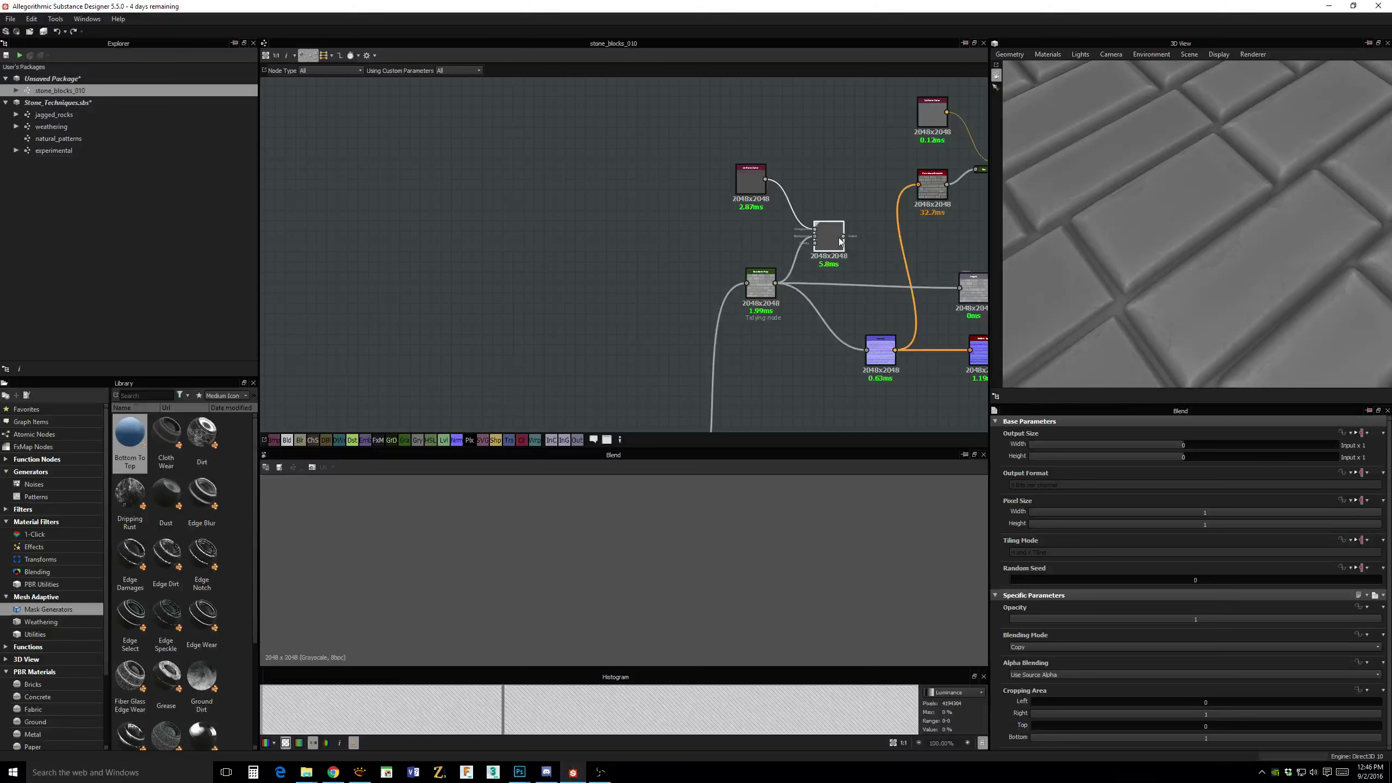
Try the Min (Darken) blending mode on the new Blend node.
left_click(1085, 648)
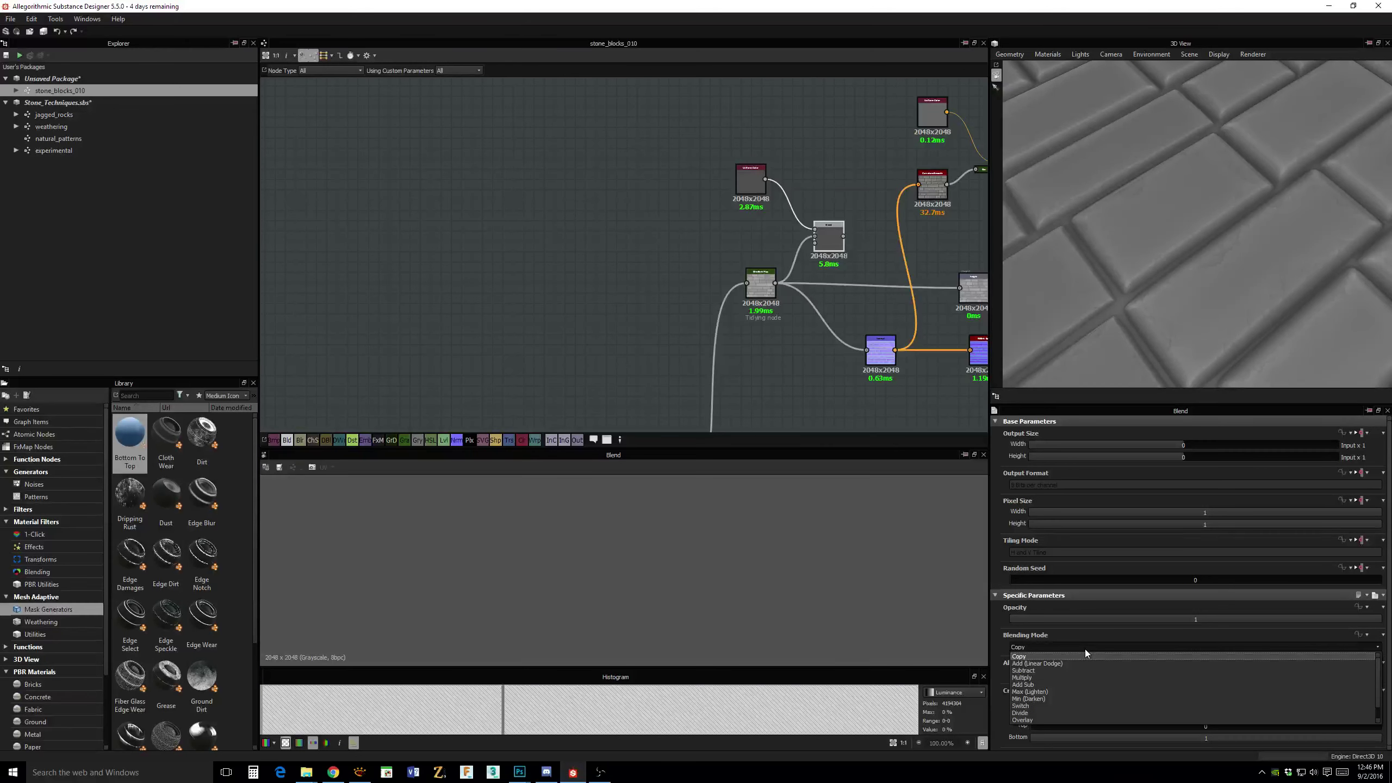
left_click(1062, 697)
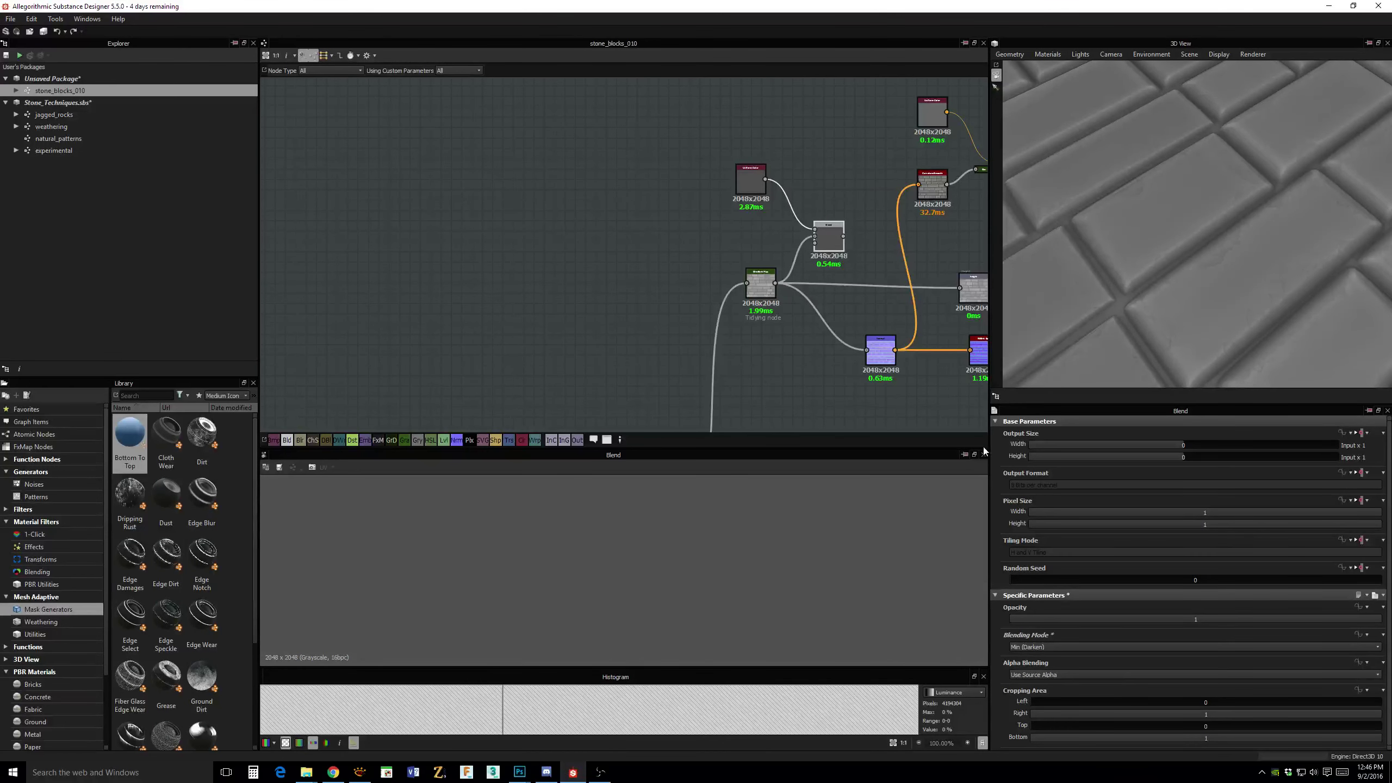
left_click(824, 237)
Raise the Uniform Color's luminance to 134.
left_click_drag(755, 190, 761, 205)
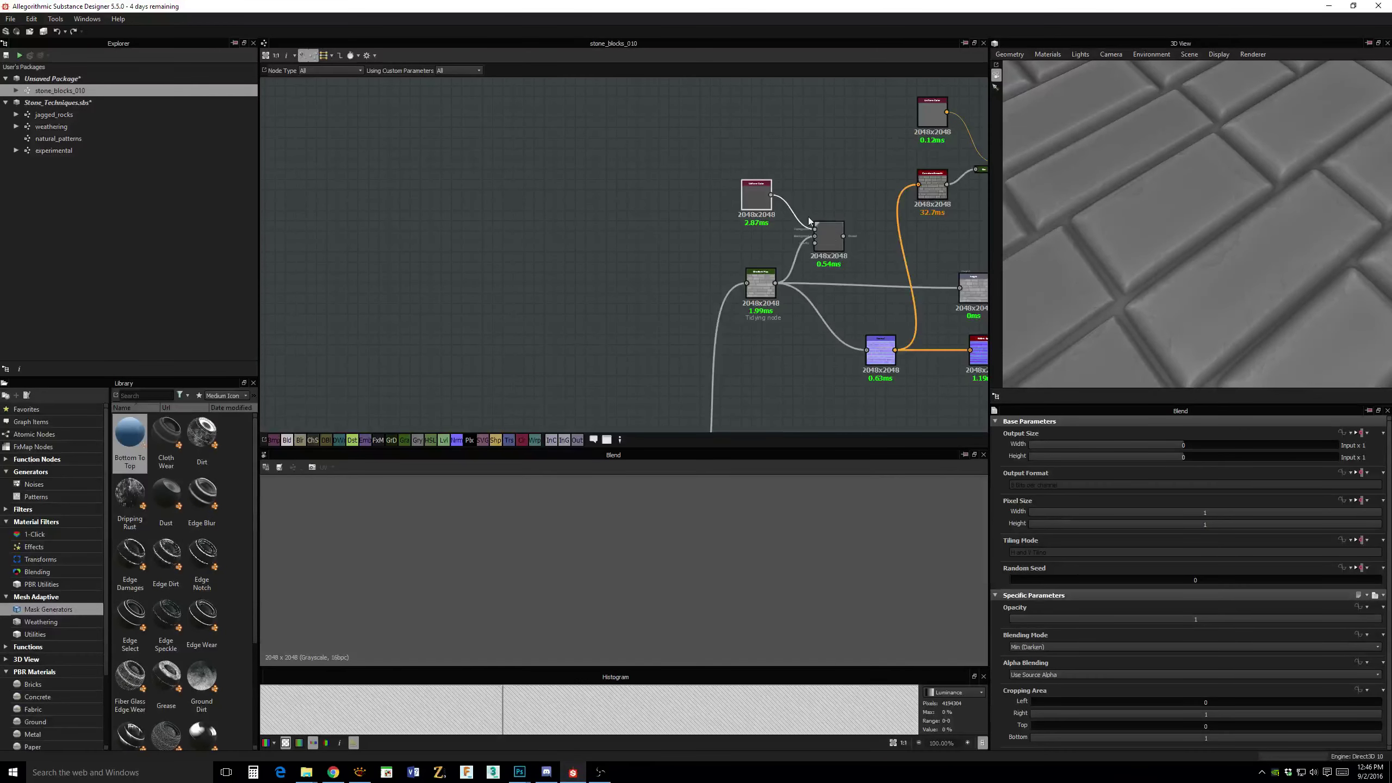
left_click(756, 195)
left_click_drag(1166, 663, 1222, 667)
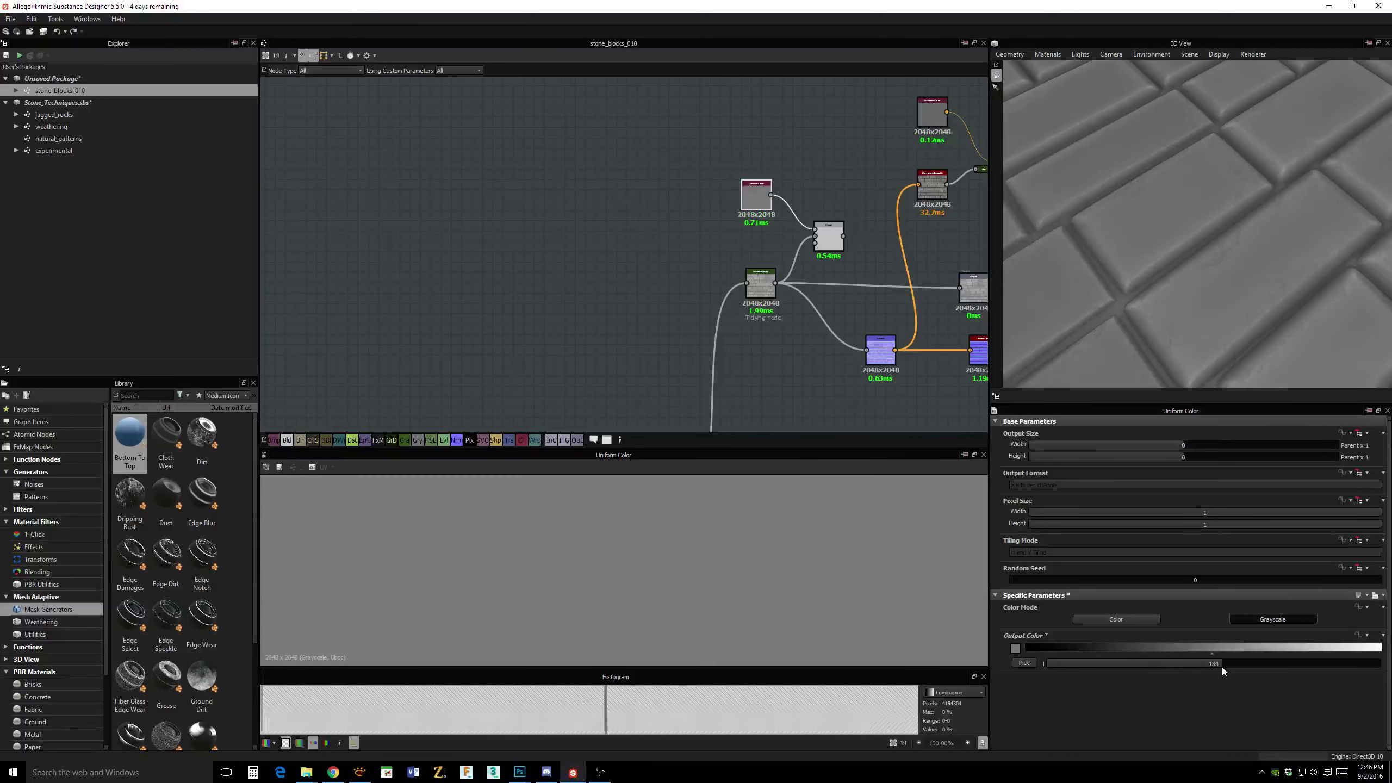
Set the Blend node's blending mode to Max (Lighten) and move the Uniform Color closer to it.
left_click(831, 244)
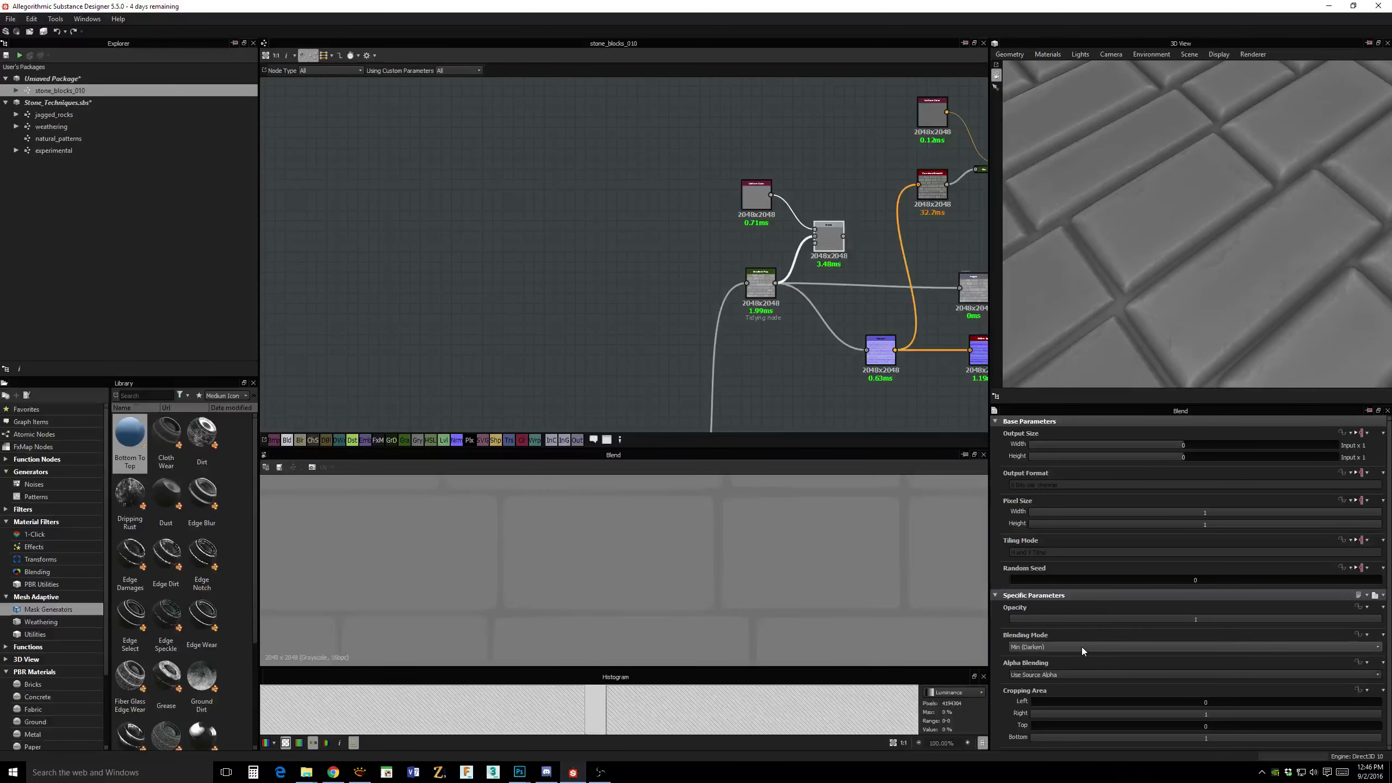
left_click(1080, 647)
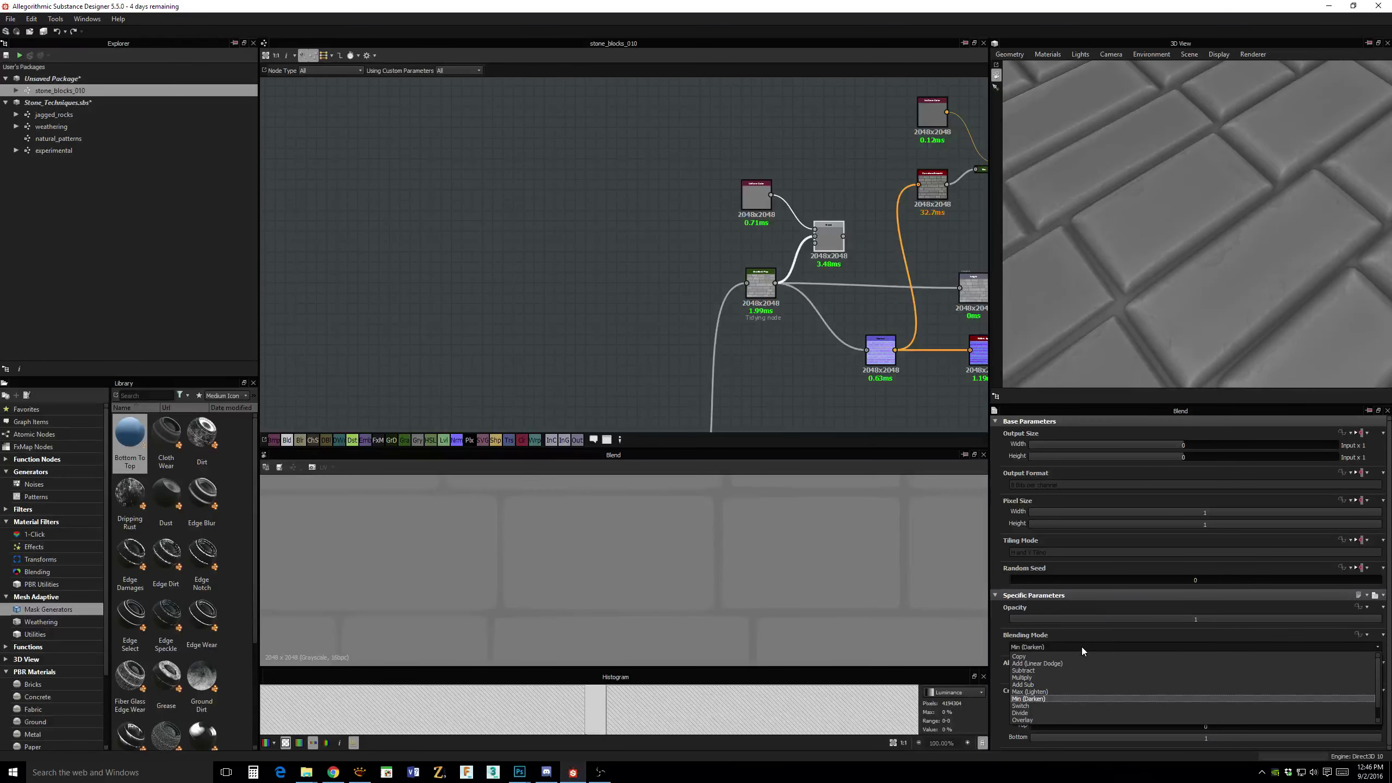
left_click(1054, 692)
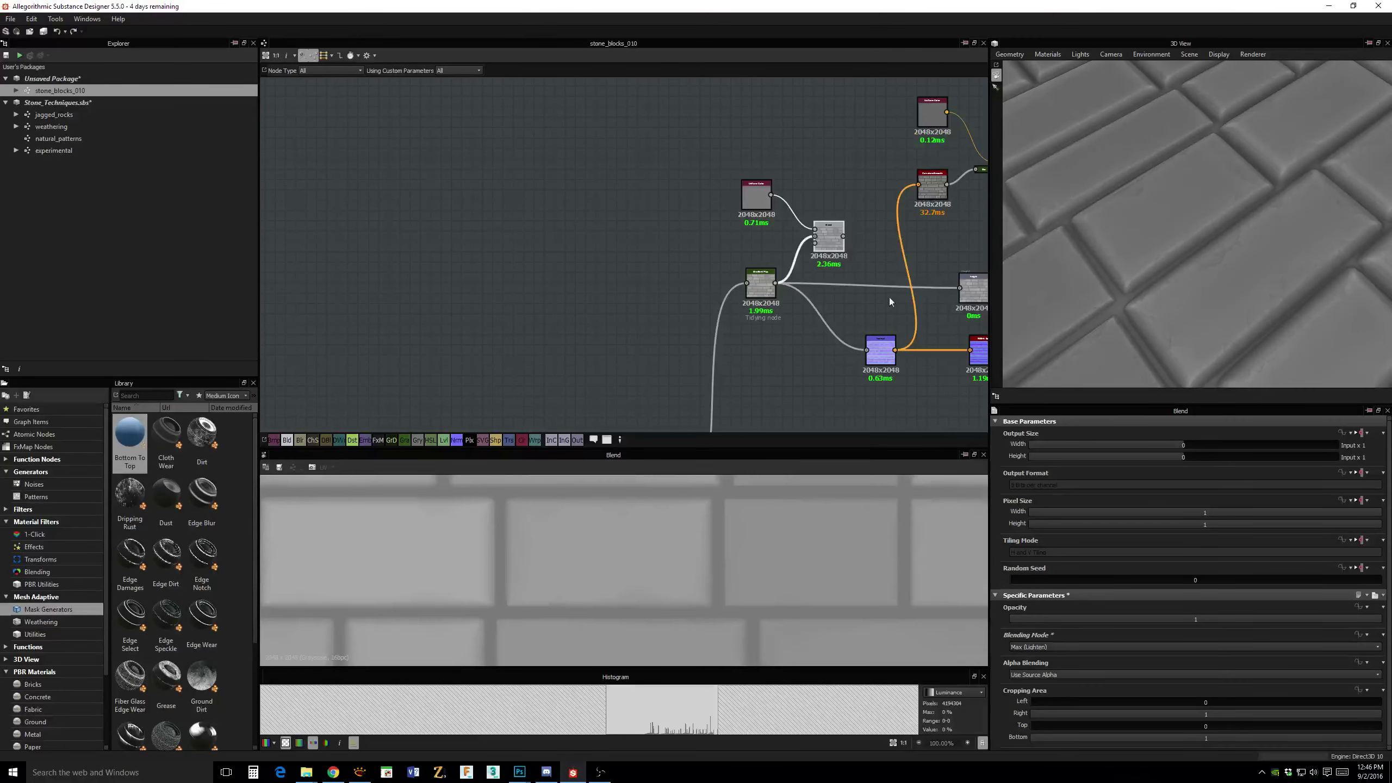
left_click_drag(751, 194, 757, 203)
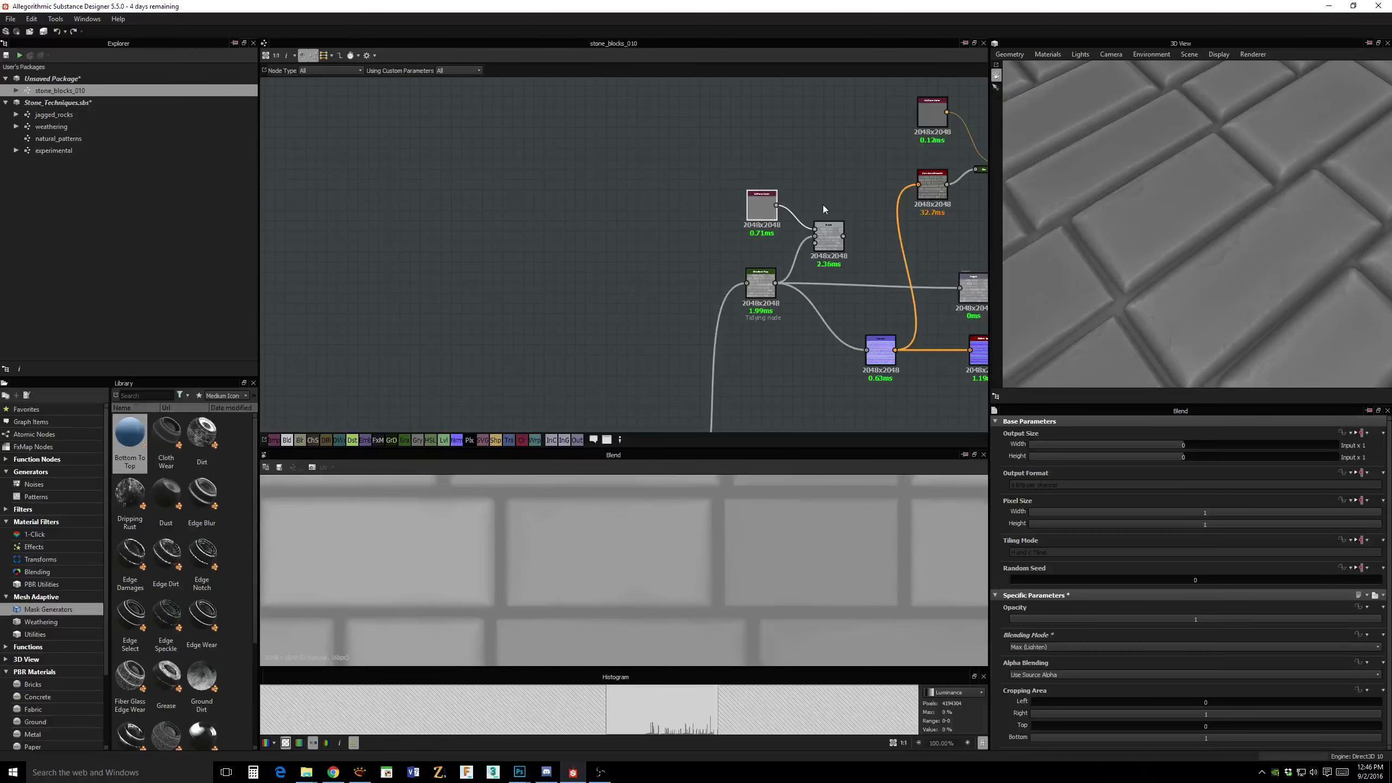
middle_click_drag(823, 193, 816, 186)
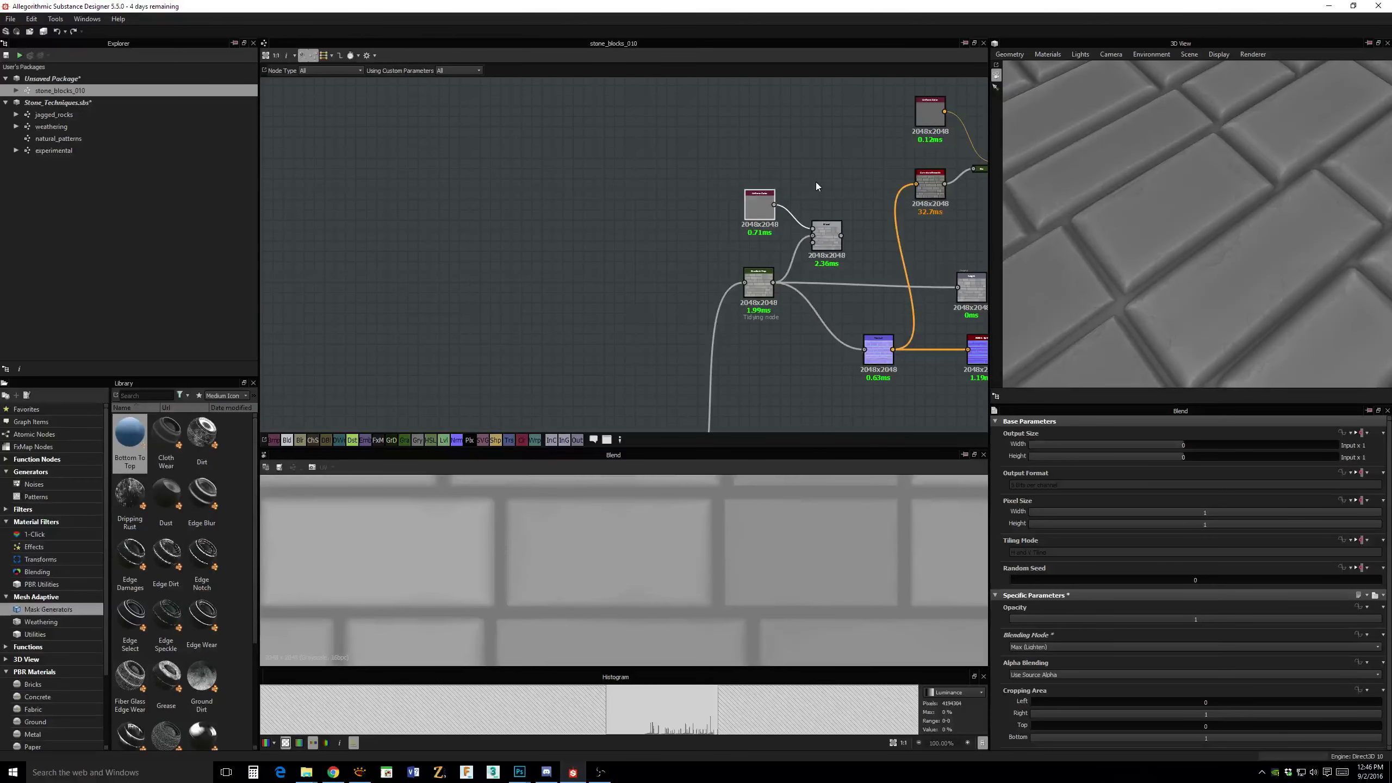
Add a BnW Spots 2 noise node above the Uniform Color.
left_click(670, 121)
key("space")
type("no")
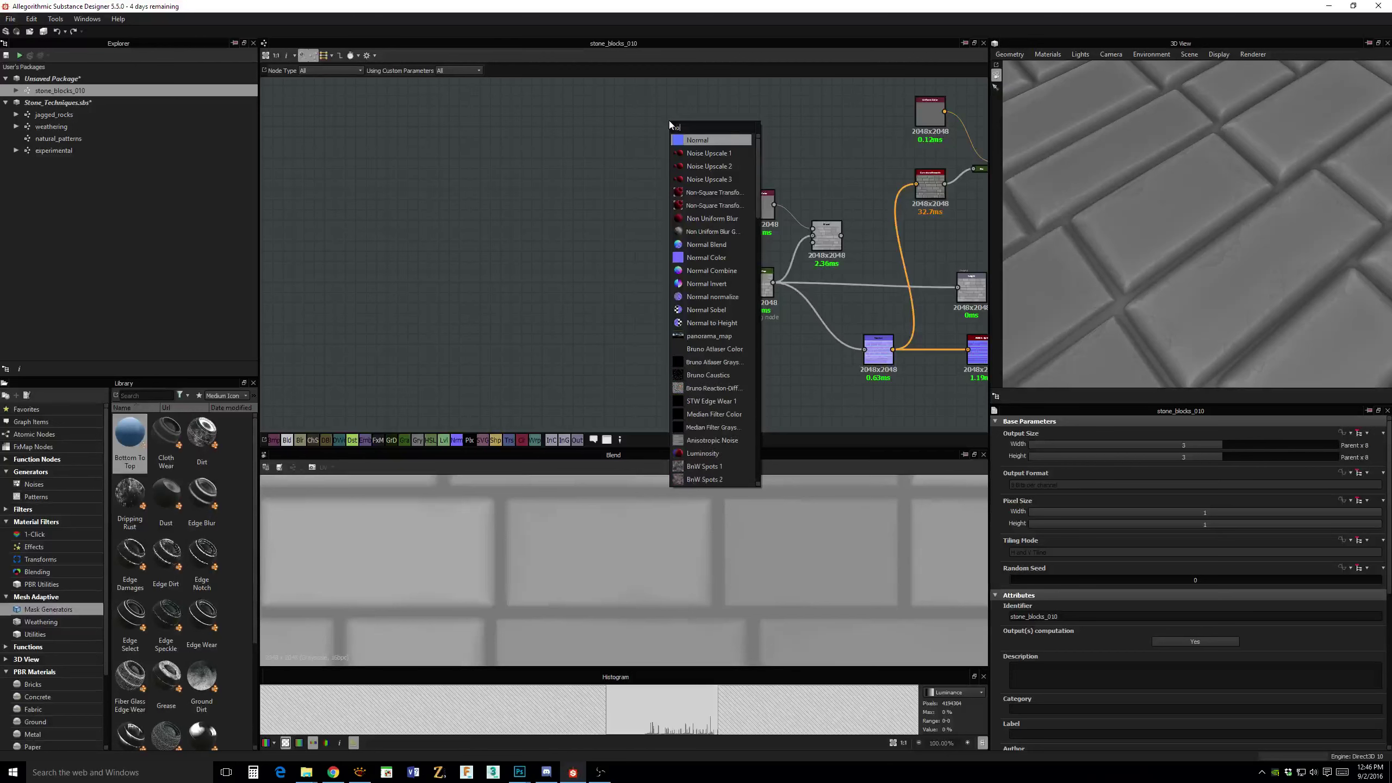
type("i")
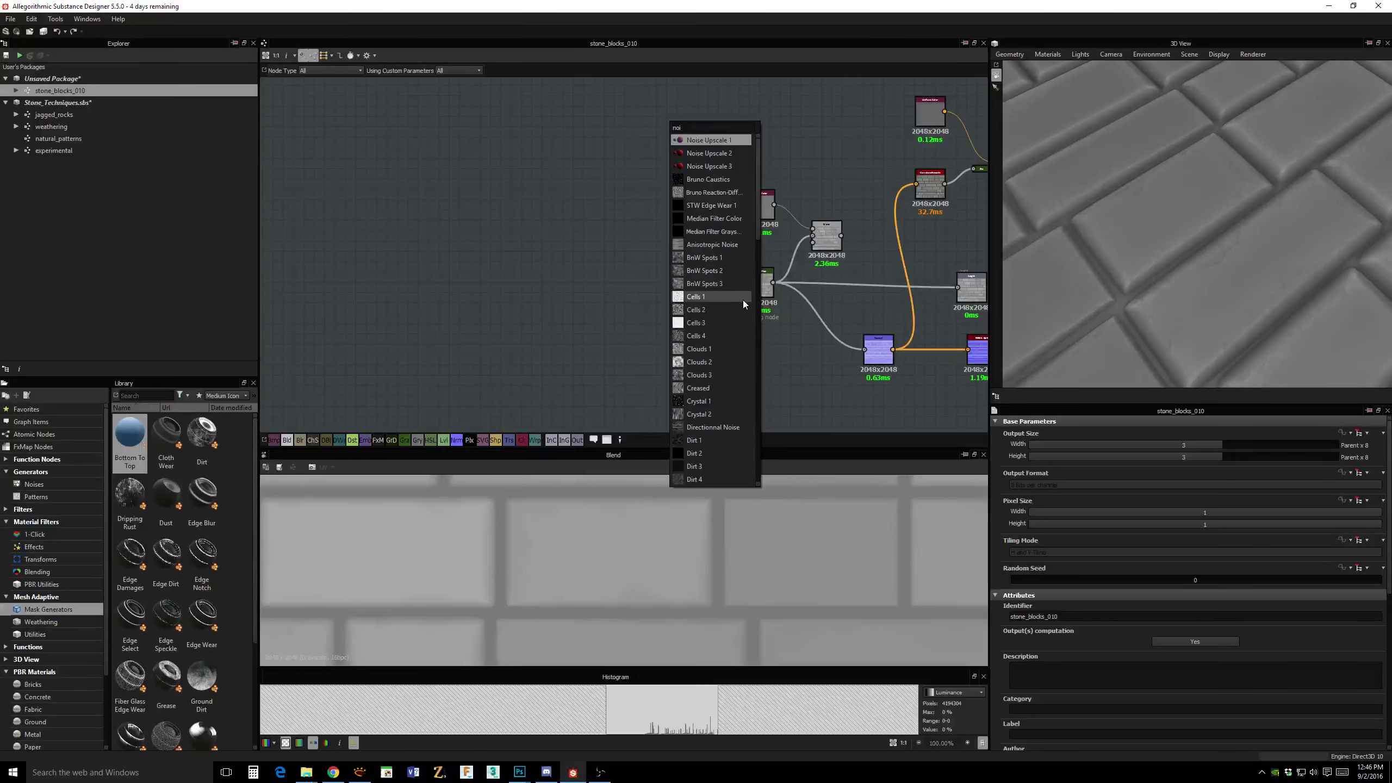
left_click(696, 280)
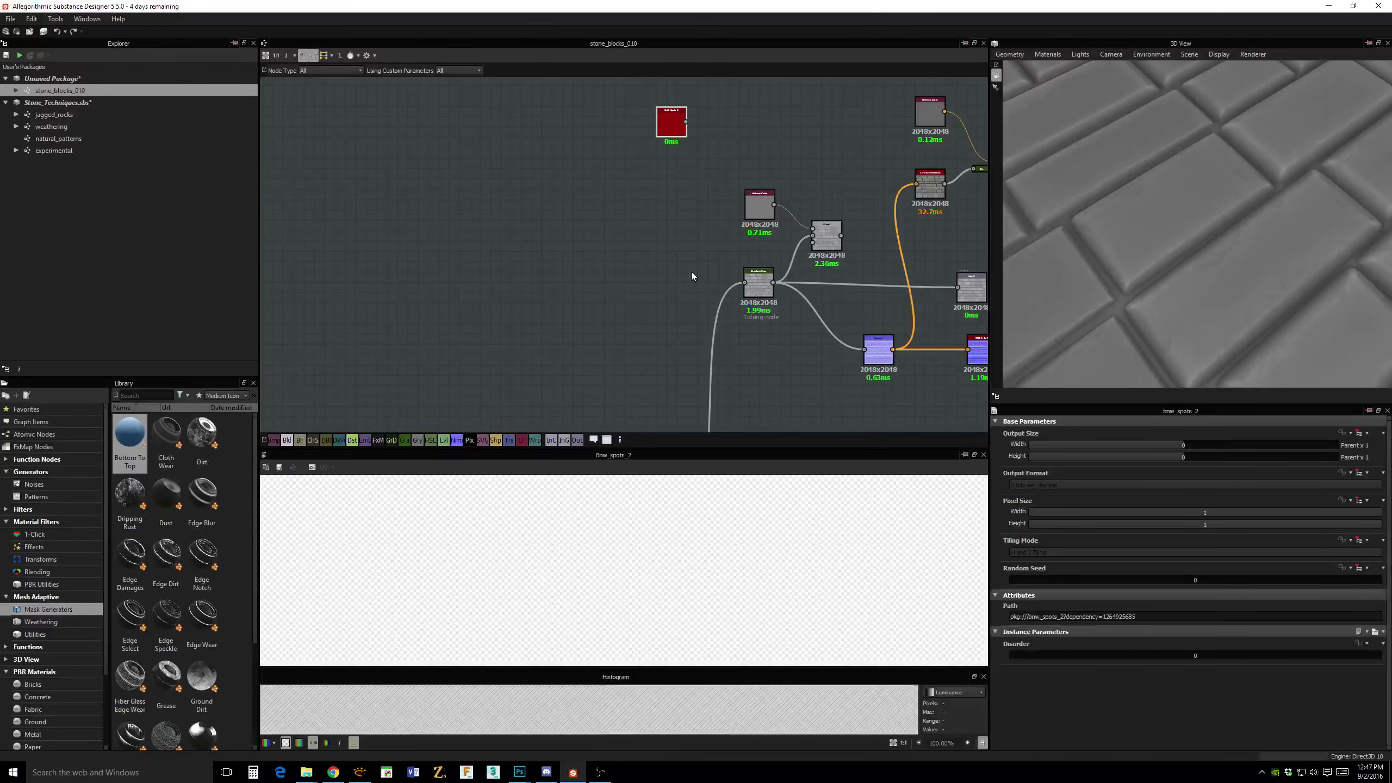
Add a second Blend node with BnW Spots 2 as foreground and the Uniform Color as background.
left_click(749, 147)
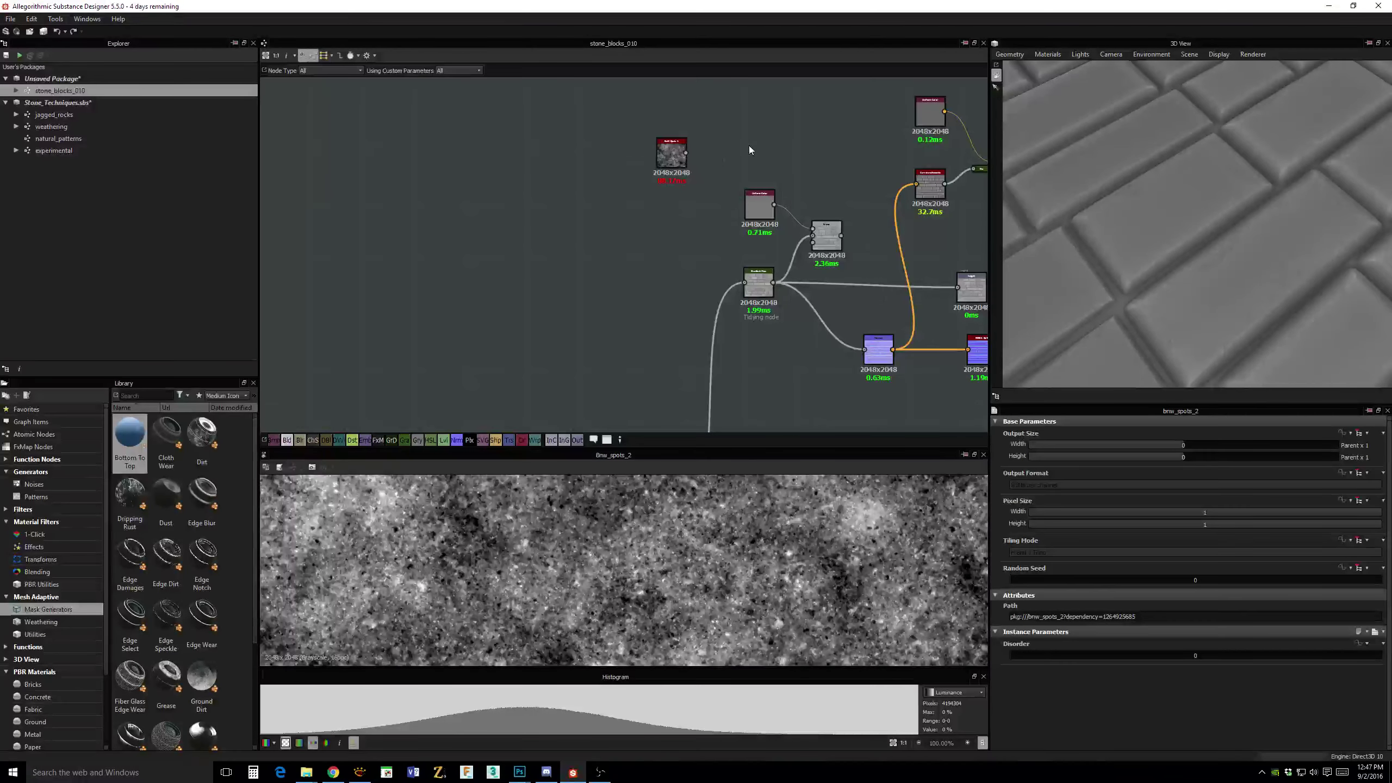
key("space")
type("bl")
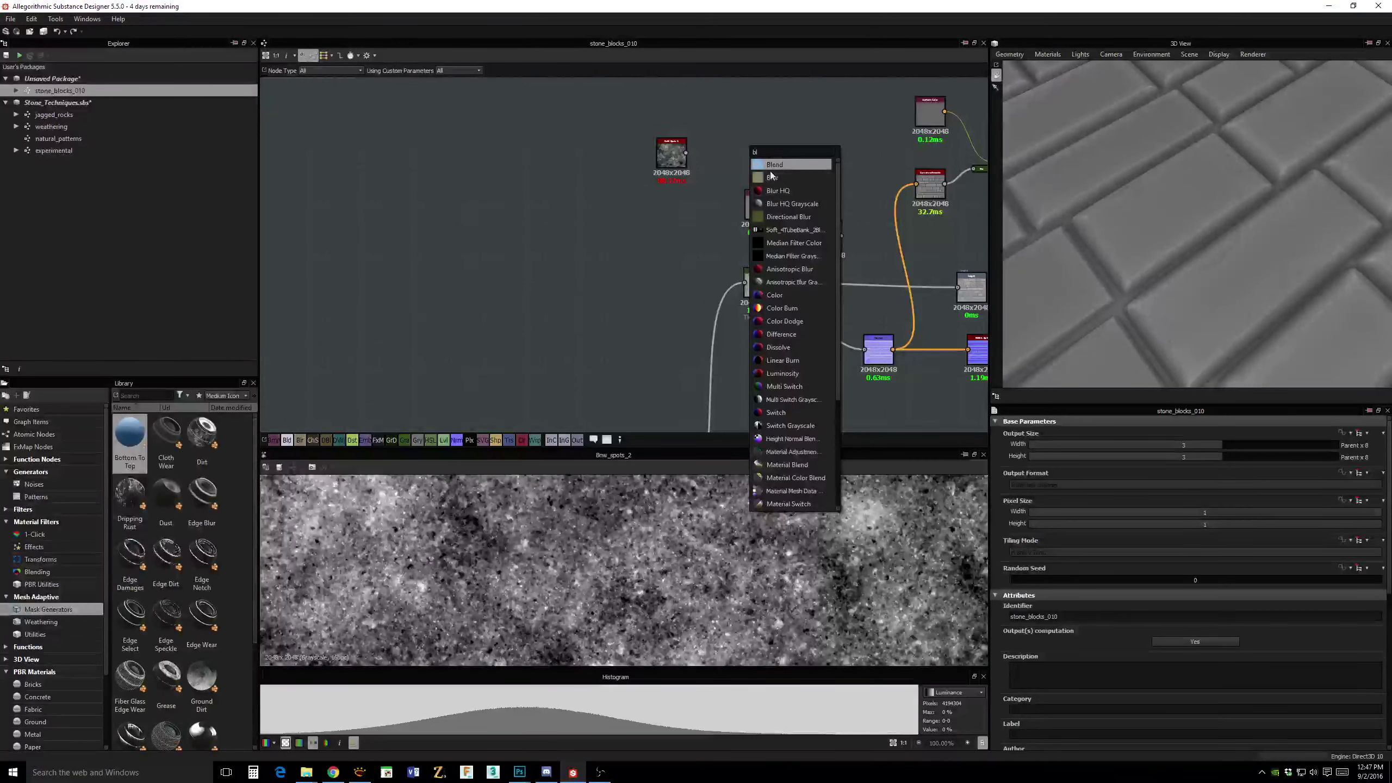
left_click(772, 166)
left_click_drag(753, 155, 783, 155)
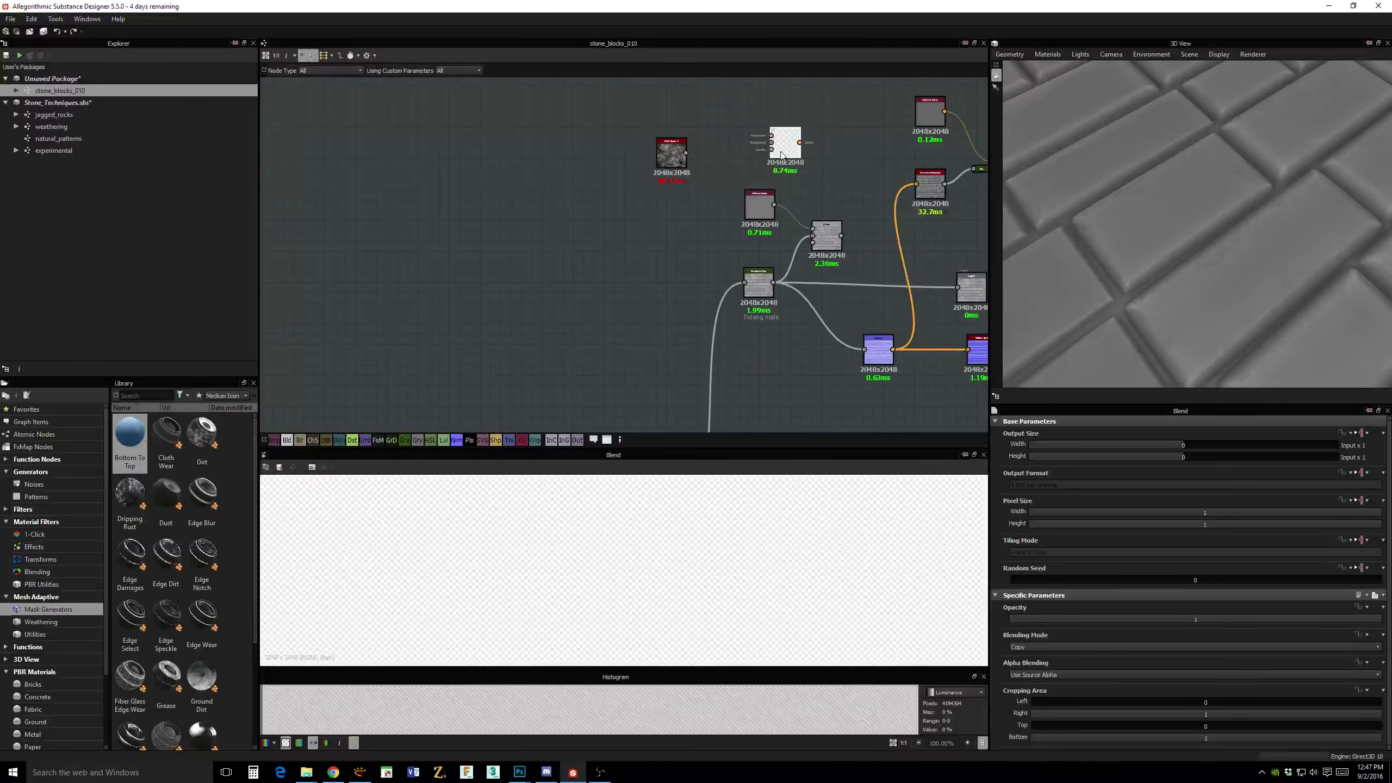
left_click_drag(672, 154, 713, 122)
left_click_drag(767, 191, 719, 185)
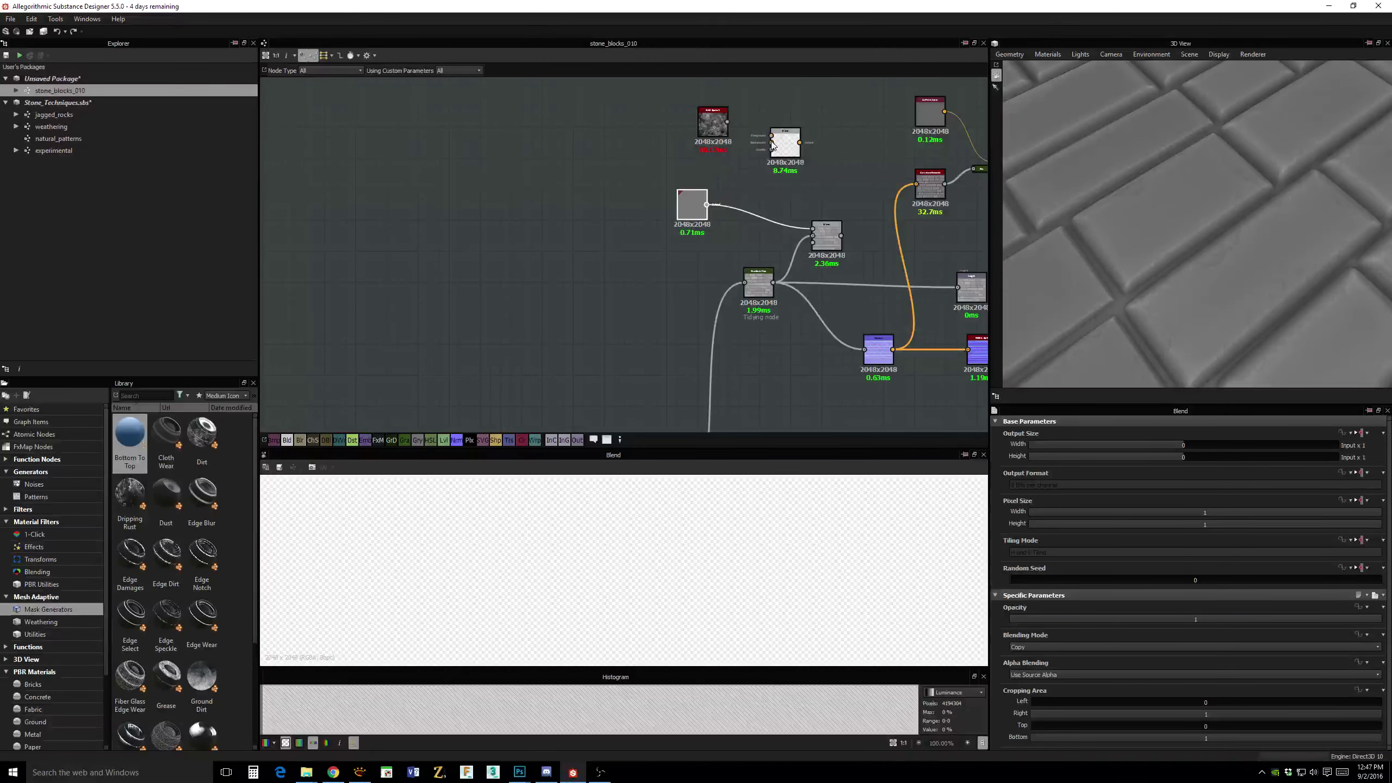
left_click_drag(773, 144, 706, 204)
left_click_drag(774, 139, 779, 160)
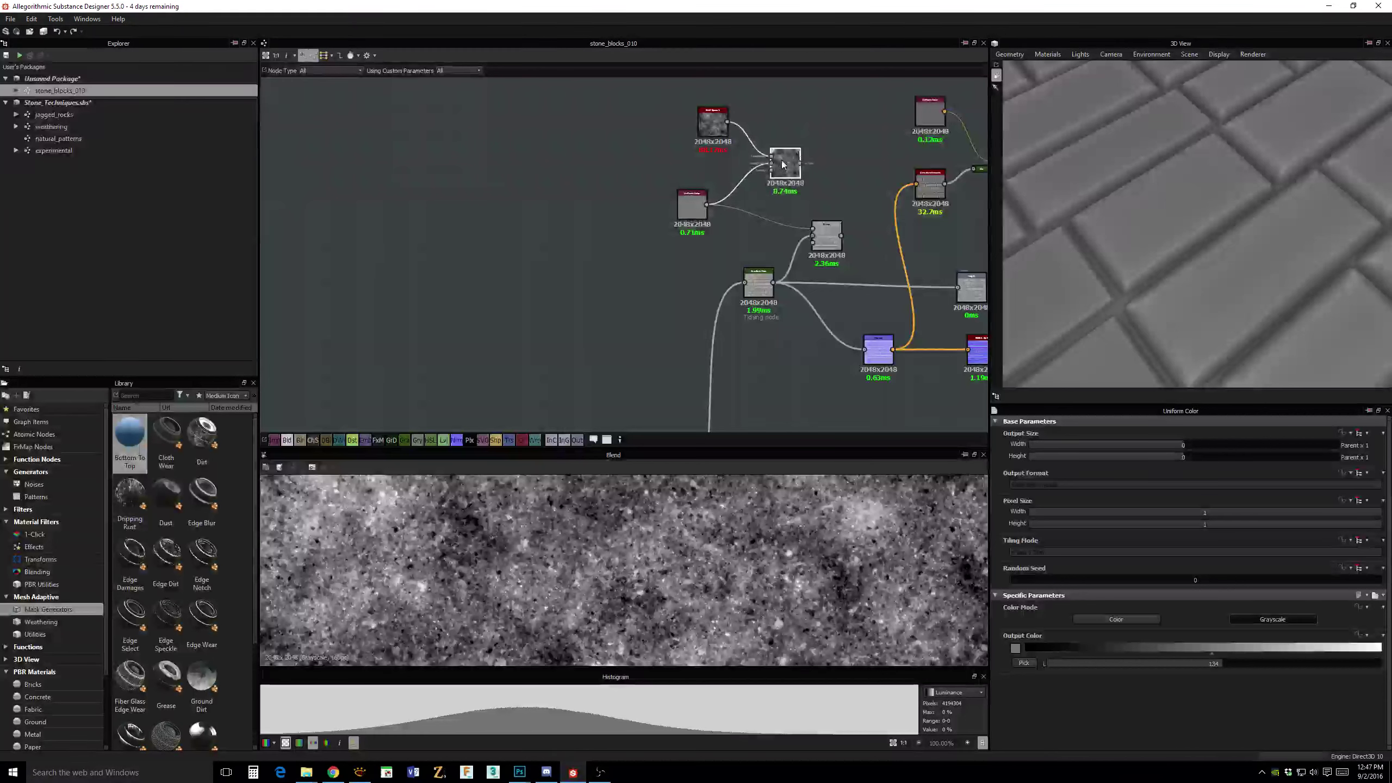
Feed the noise blend into the foreground of the Max (Lighten) Blend and spread out the noise, grey and blend nodes.
left_click_drag(808, 231, 812, 230)
left_click(827, 235)
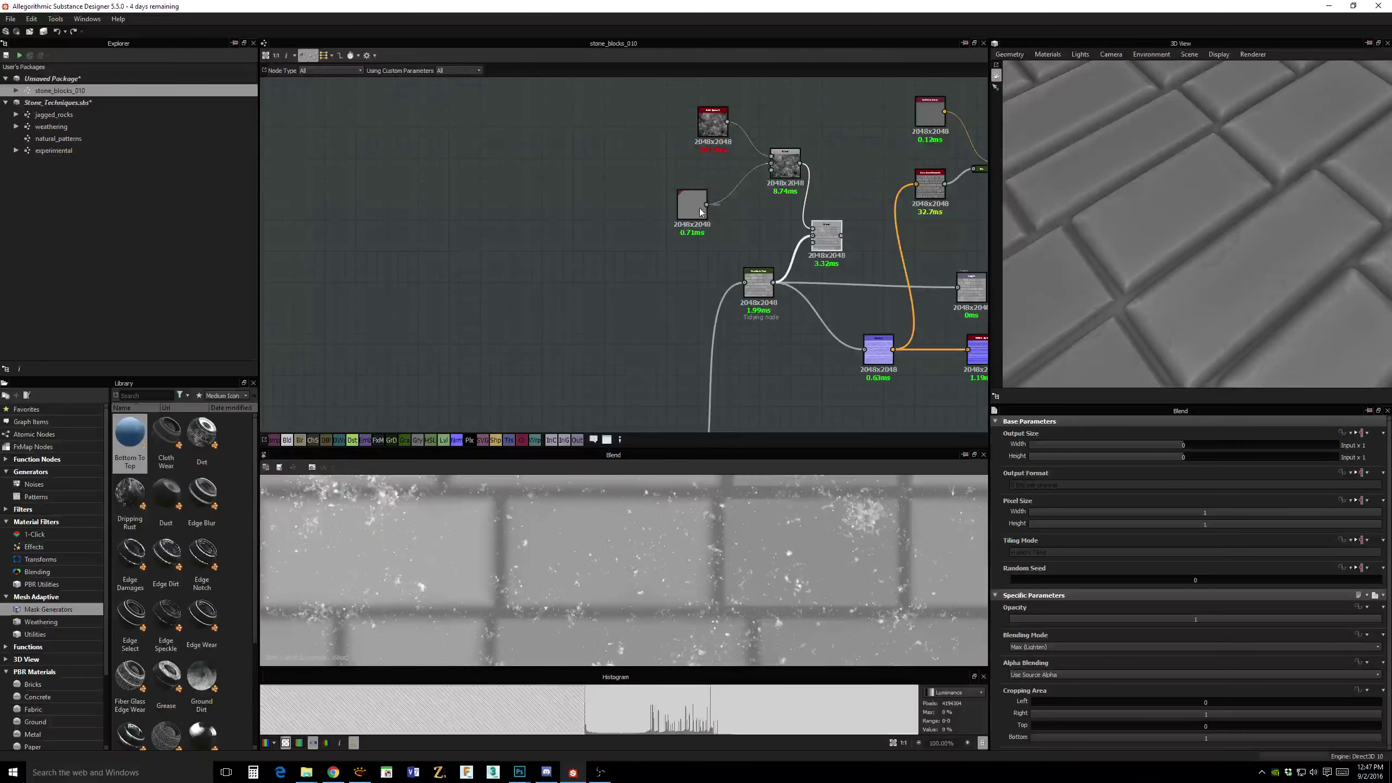
left_click_drag(700, 212, 681, 222)
left_click_drag(712, 126, 671, 141)
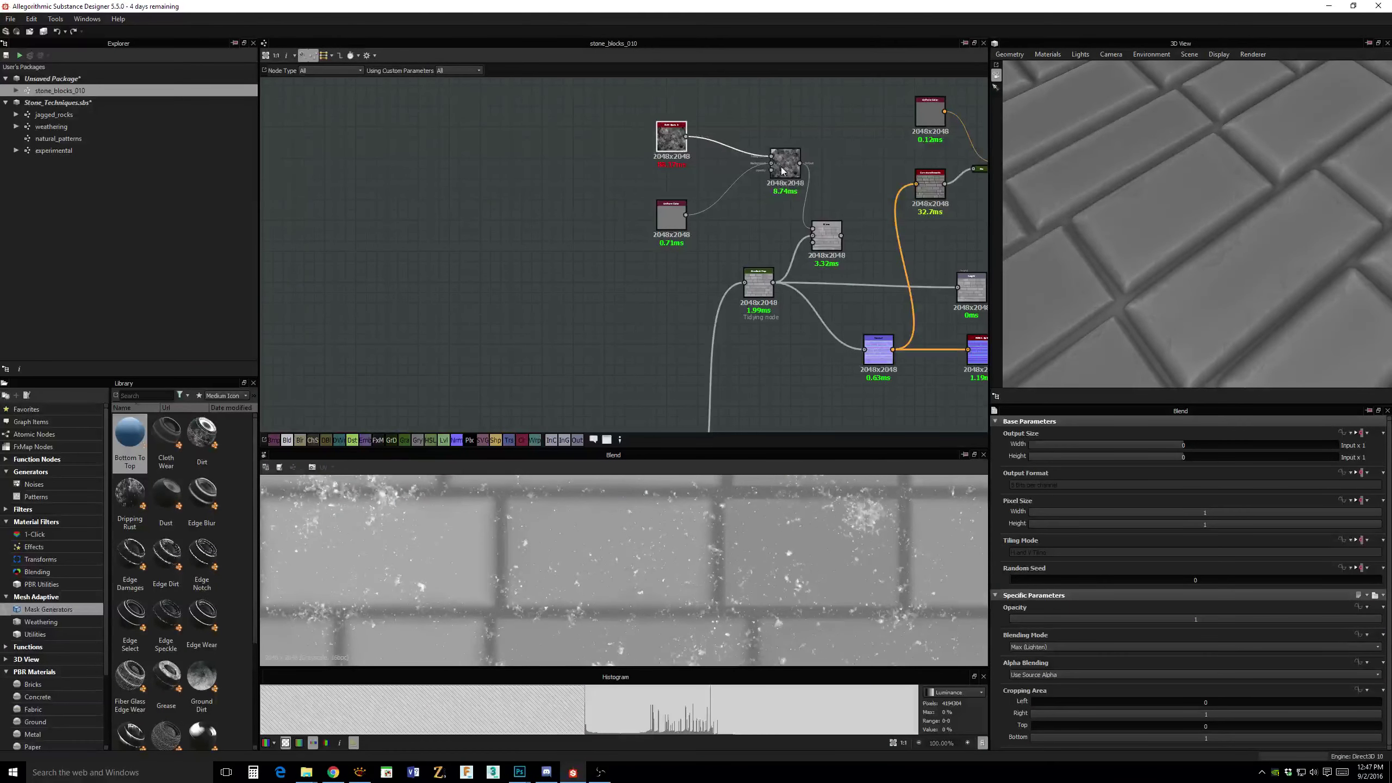
left_click_drag(782, 171, 771, 182)
left_click_drag(672, 137, 640, 152)
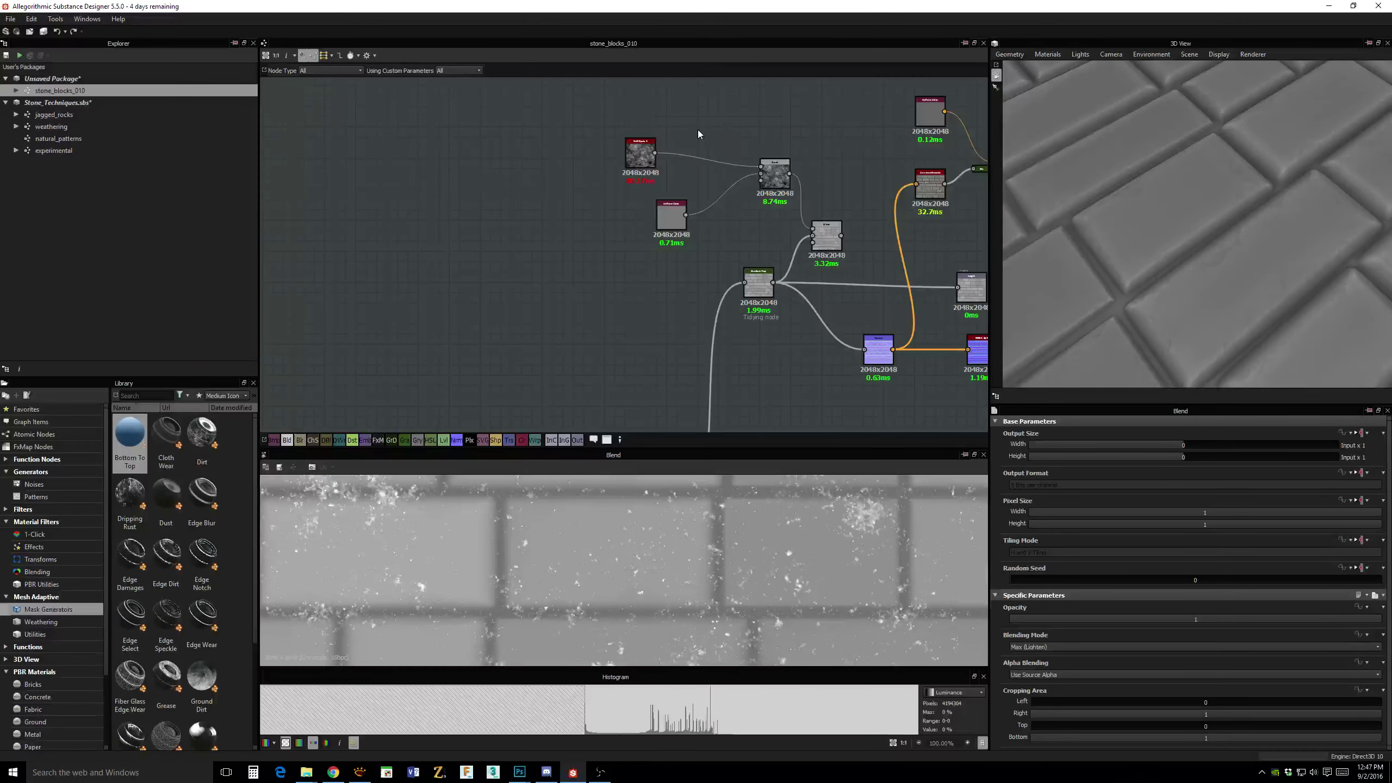
Insert a Levels node between BnW Spots 2 and the noise Blend.
left_click(699, 131)
key("space")
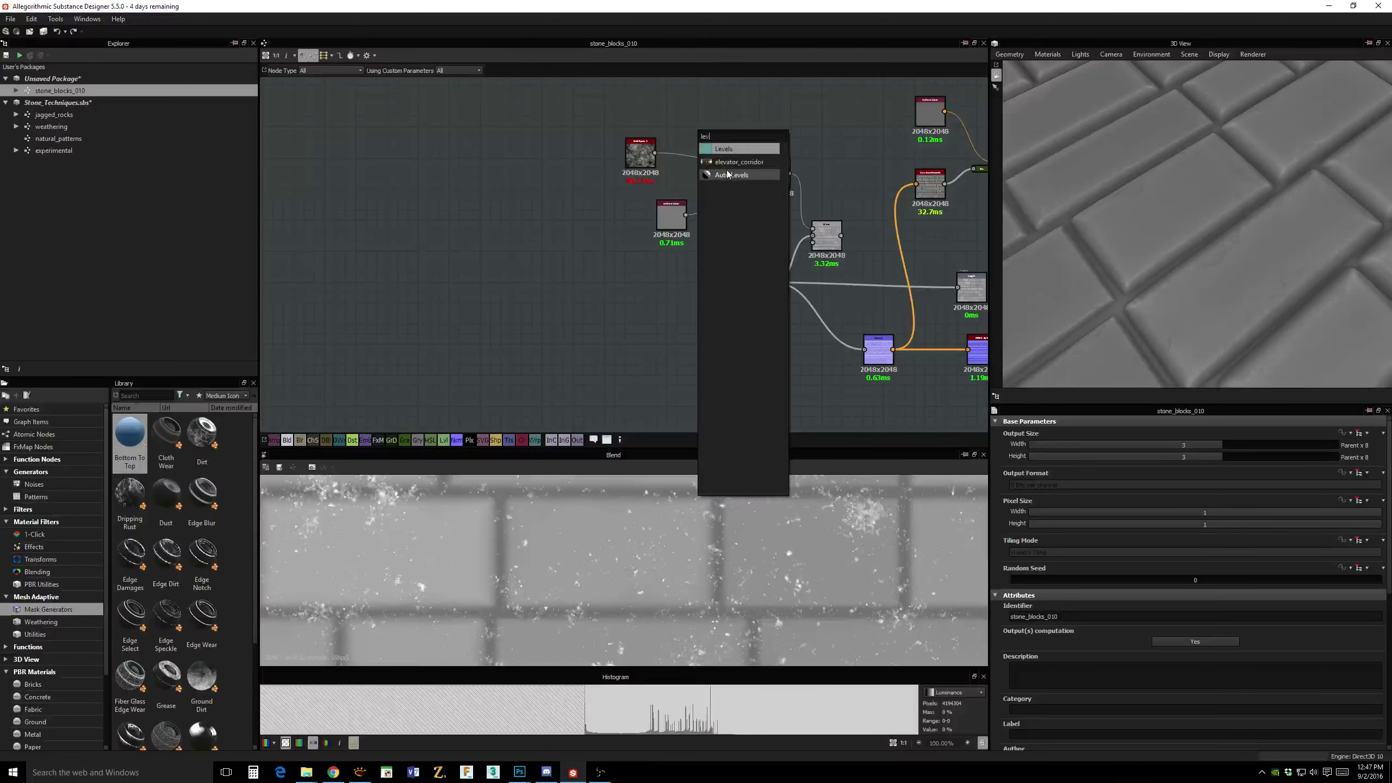
left_click(722, 149)
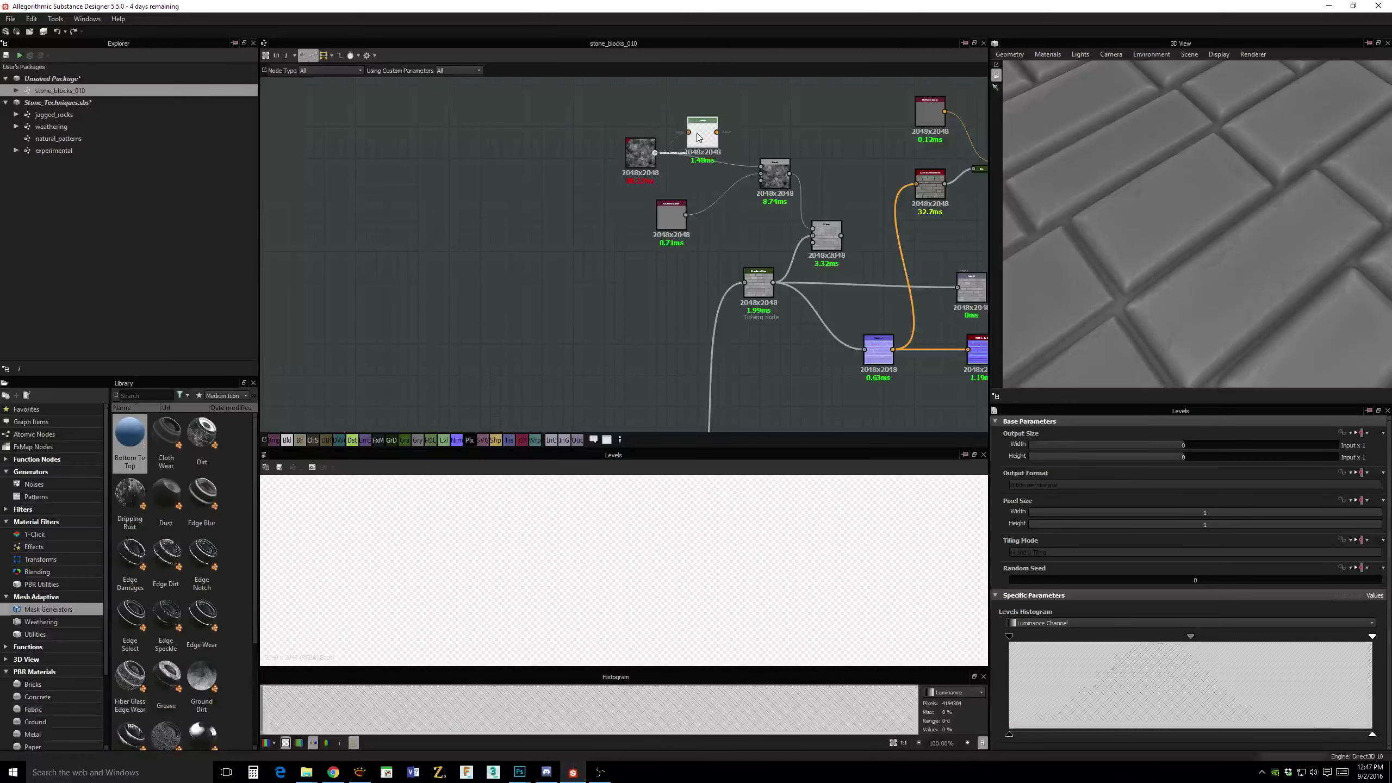
left_click_drag(716, 132, 759, 178)
left_click_drag(716, 159, 716, 180)
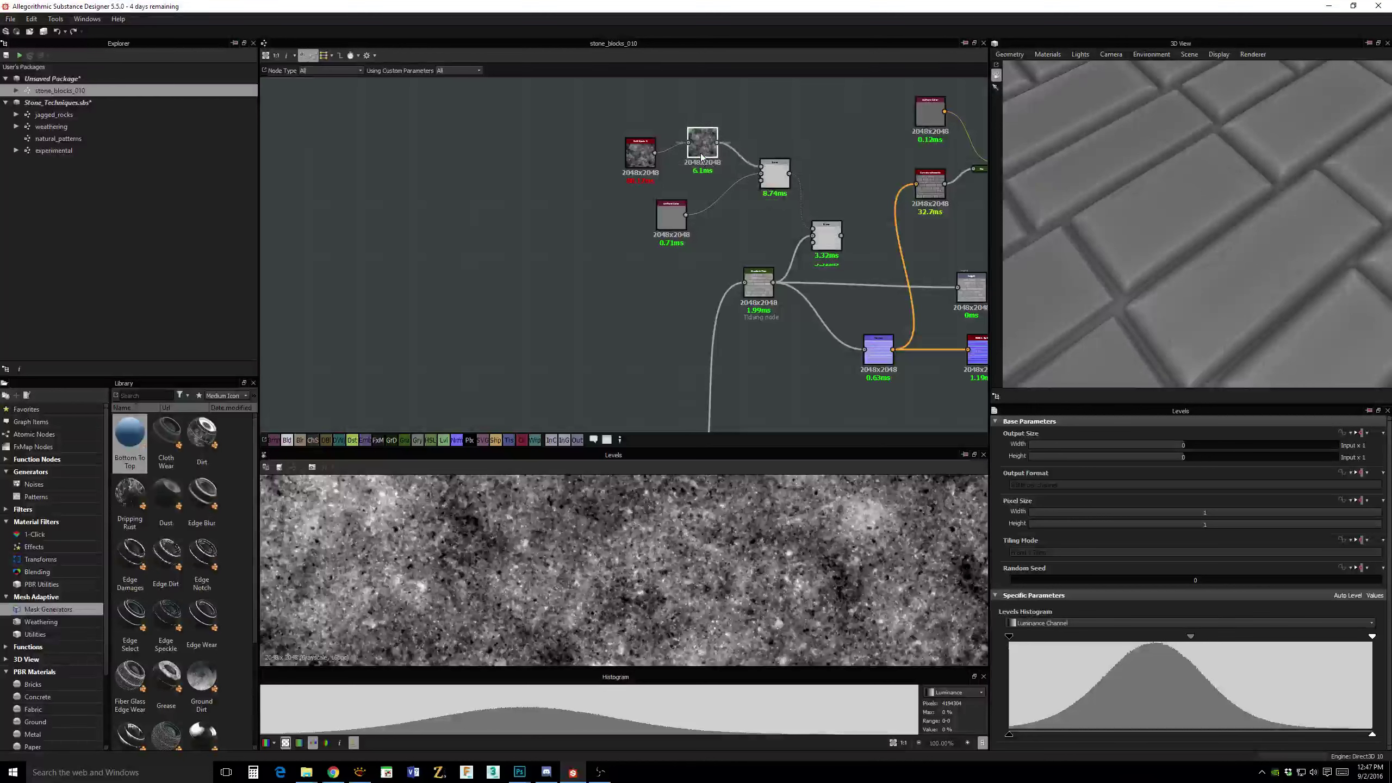
Narrow the Levels output range to middle greys from both ends and preview the noise blend and the Max (Lighten) Blend.
left_click_drag(1372, 734, 1243, 734)
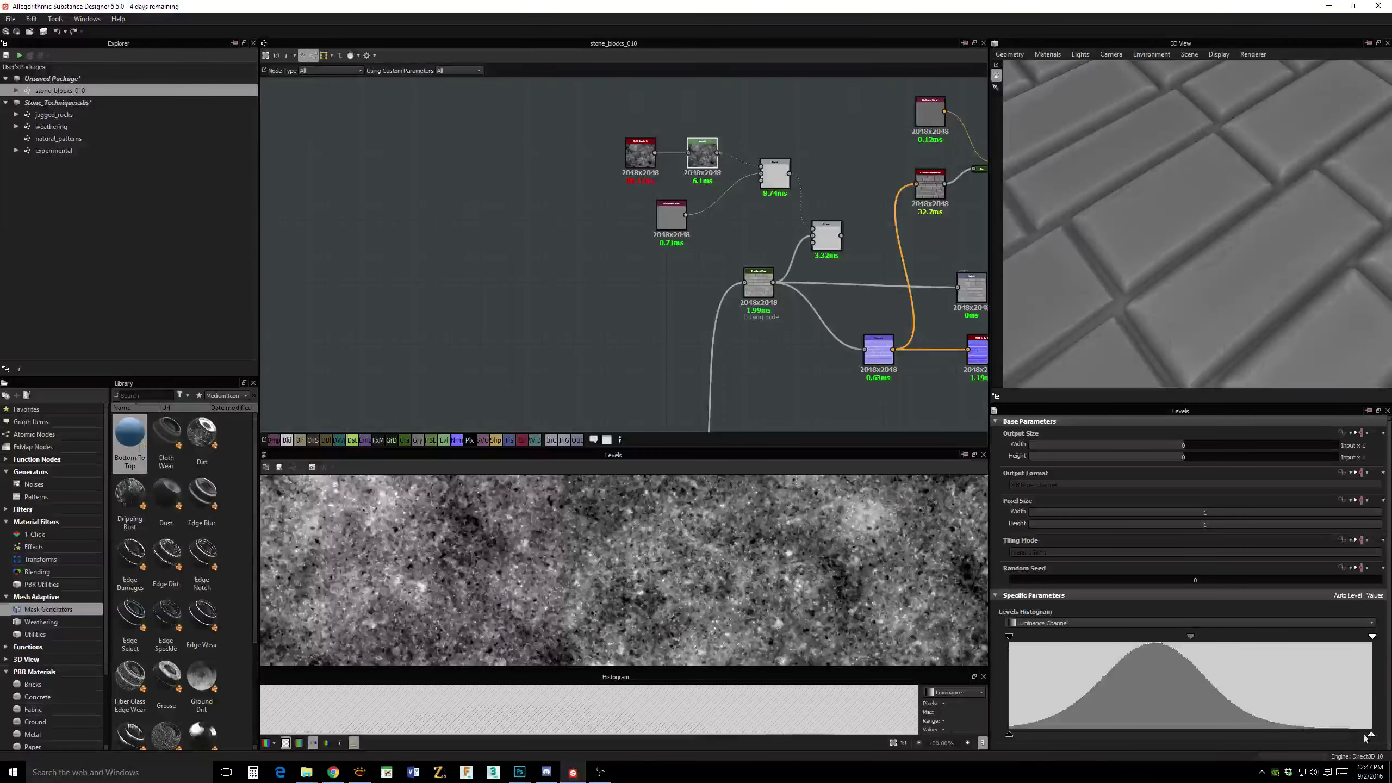
left_click_drag(1012, 734, 1159, 735)
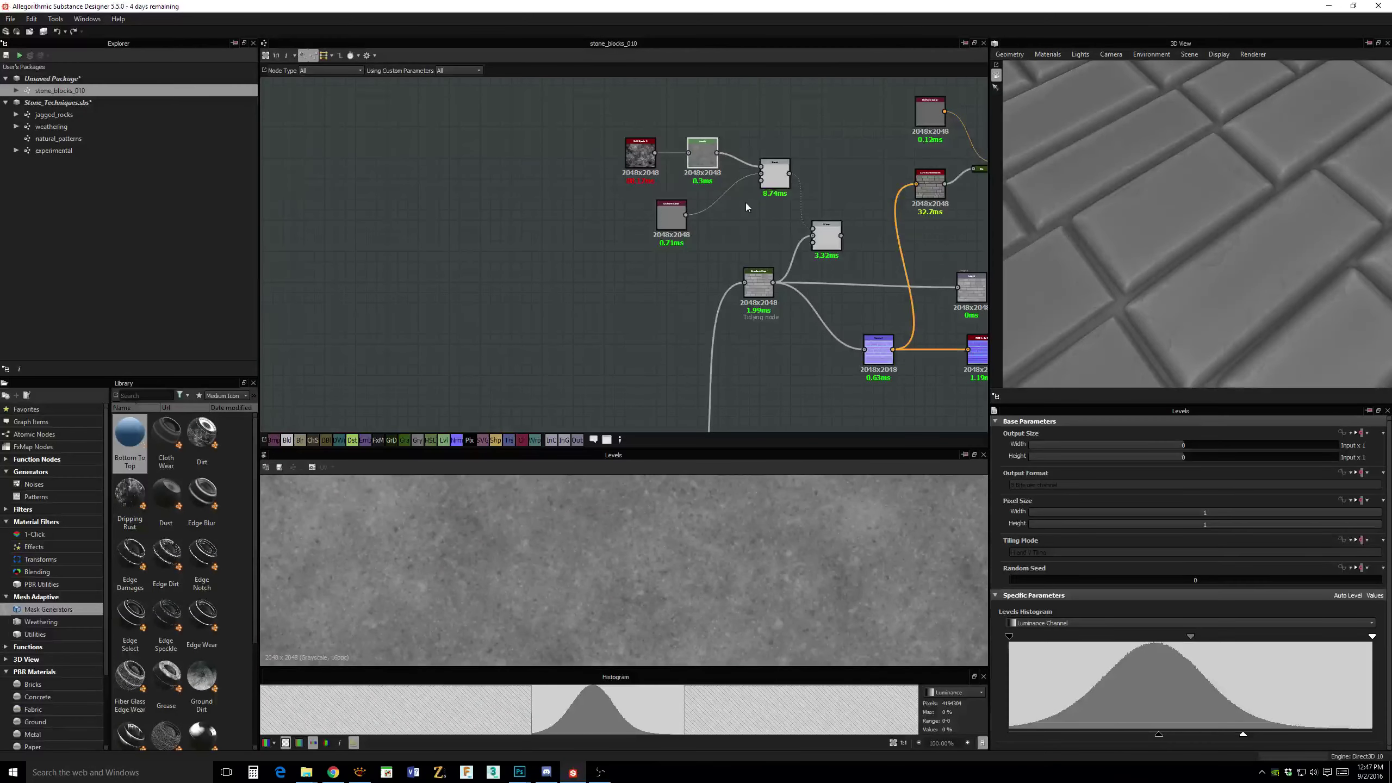
double_click(774, 174)
left_click_drag(676, 214, 707, 214)
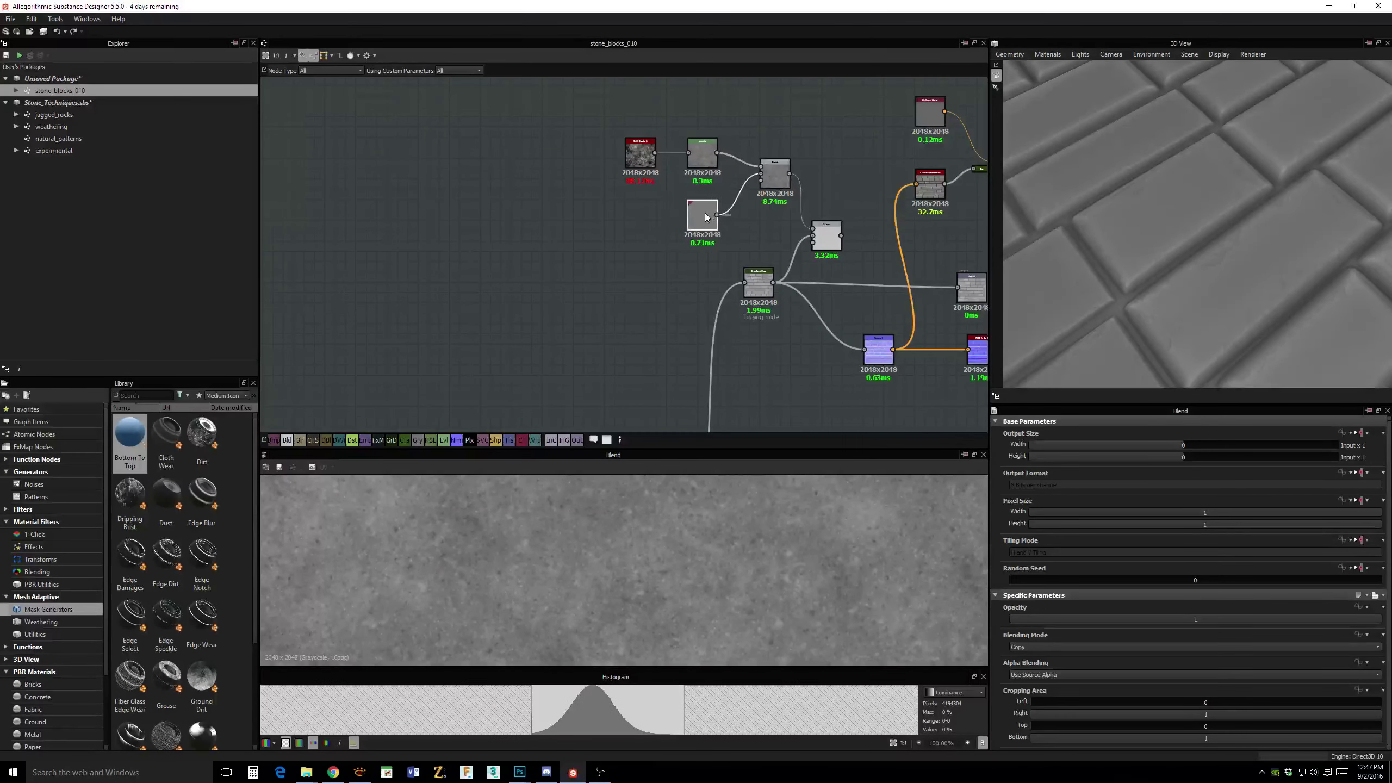
left_click(832, 236)
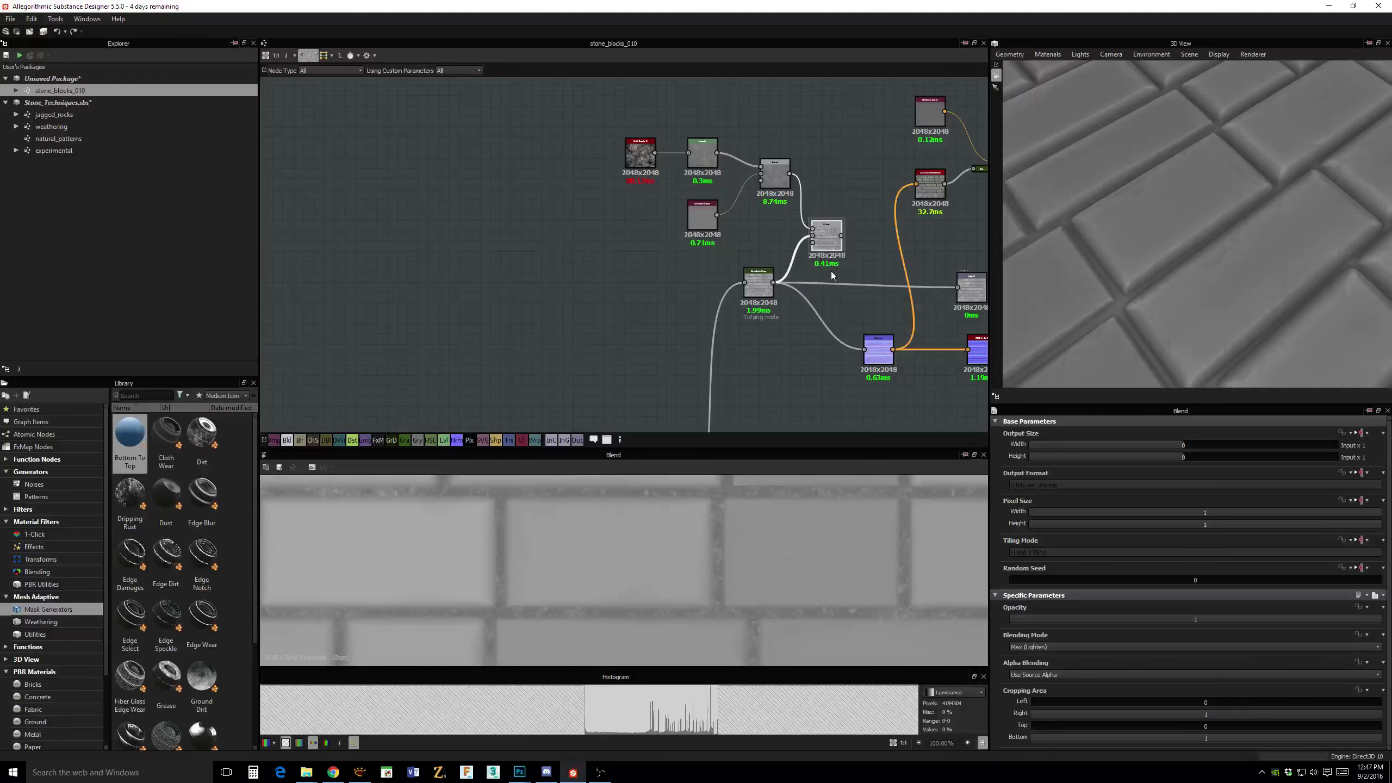
Connect the Max (Lighten) Blend to the grayscale Output and the Normal node in place of the Gradient Map, and move the Gradient Map away.
middle_click_drag(831, 271, 775, 240)
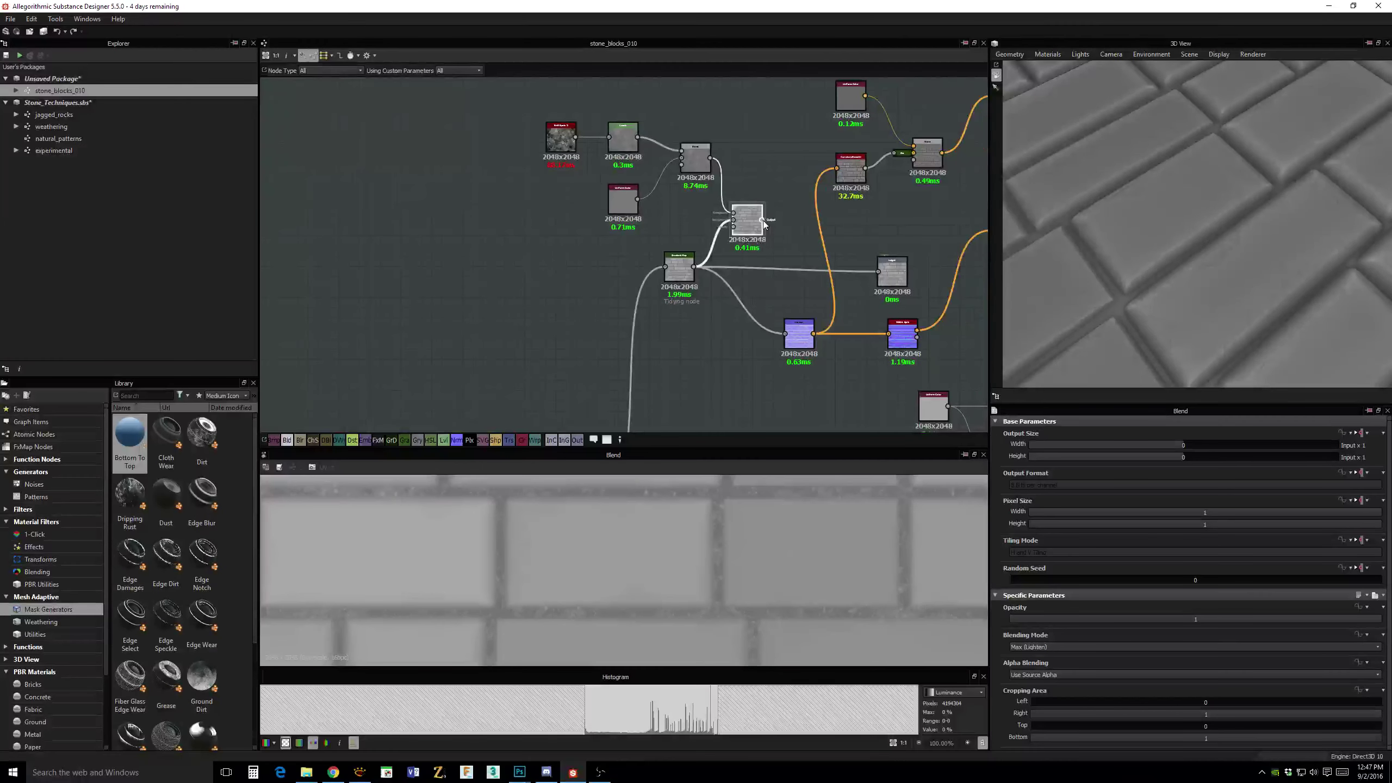
left_click_drag(762, 220, 883, 274)
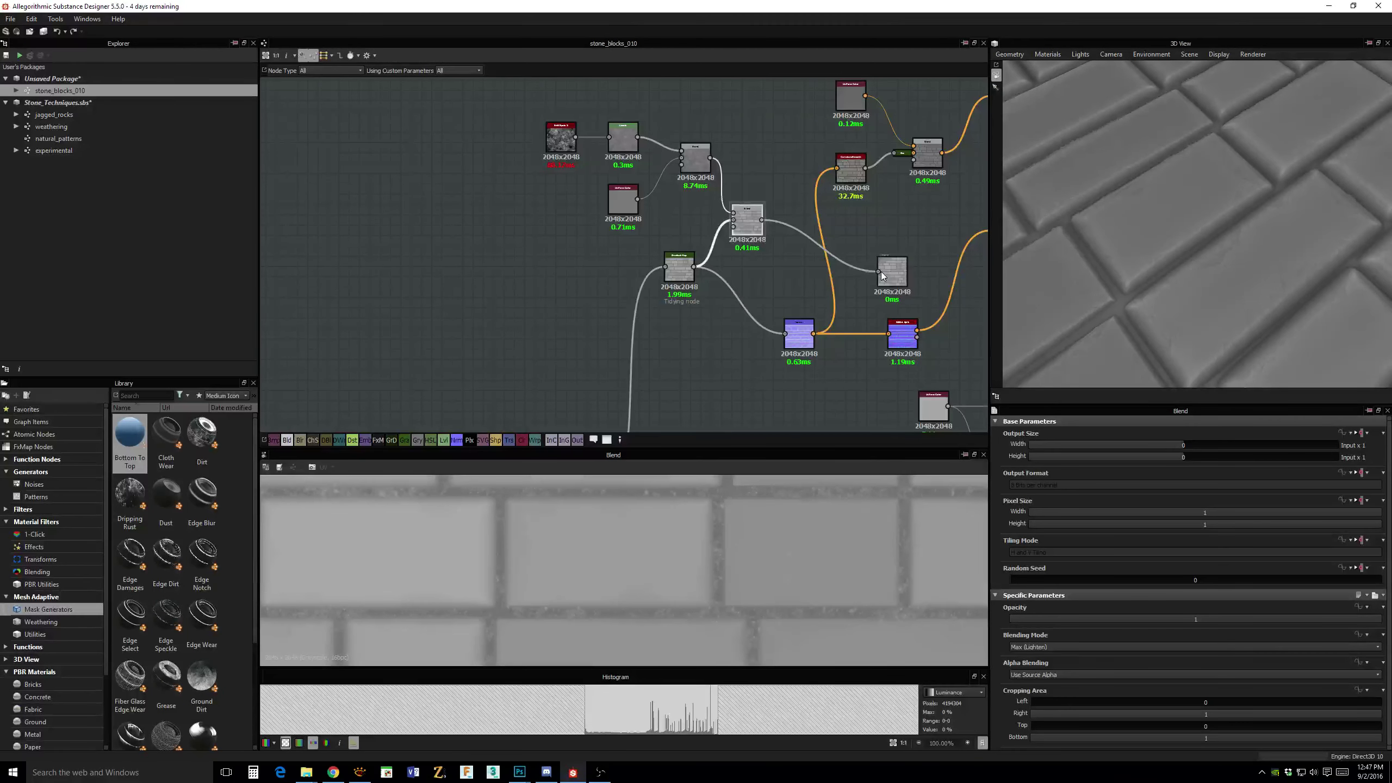
left_click_drag(762, 220, 785, 334)
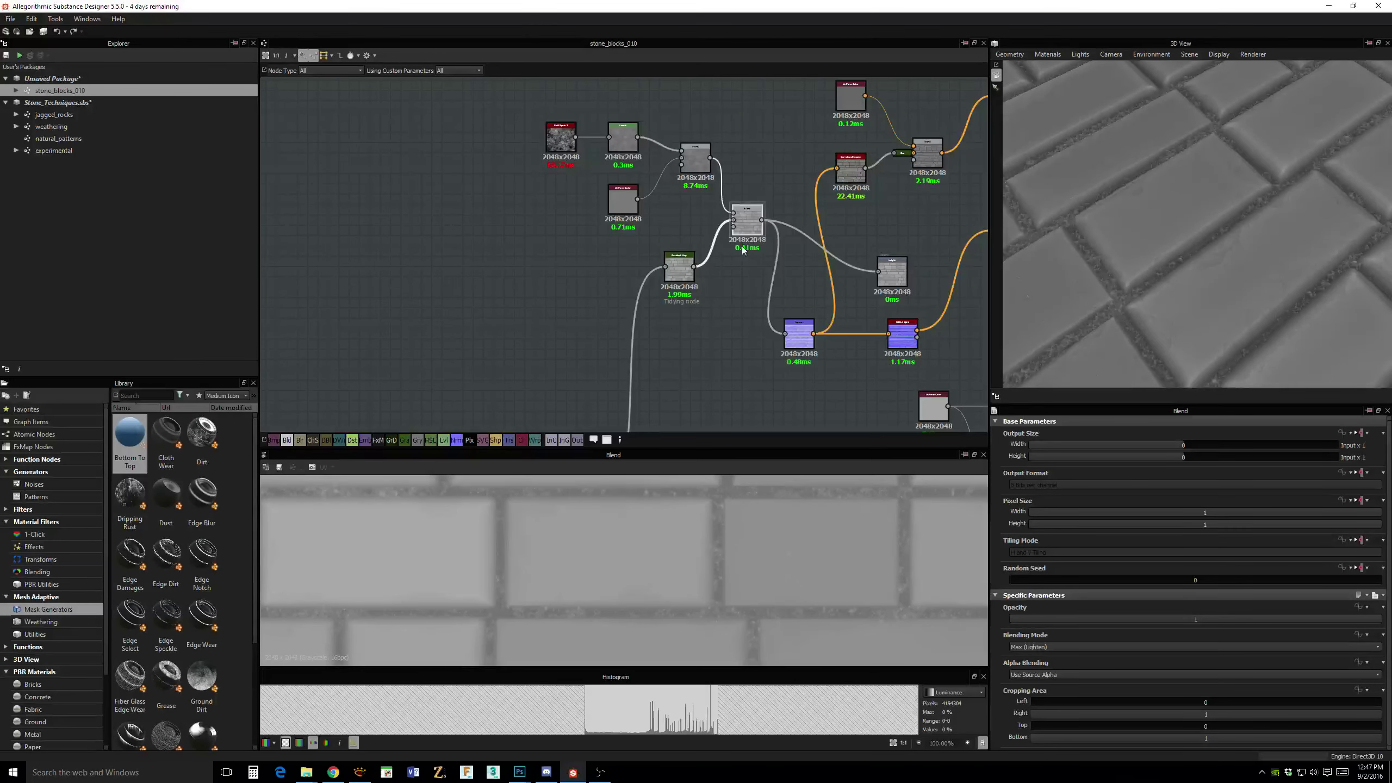
left_click_drag(681, 268, 521, 253)
middle_click_drag(686, 250, 633, 218)
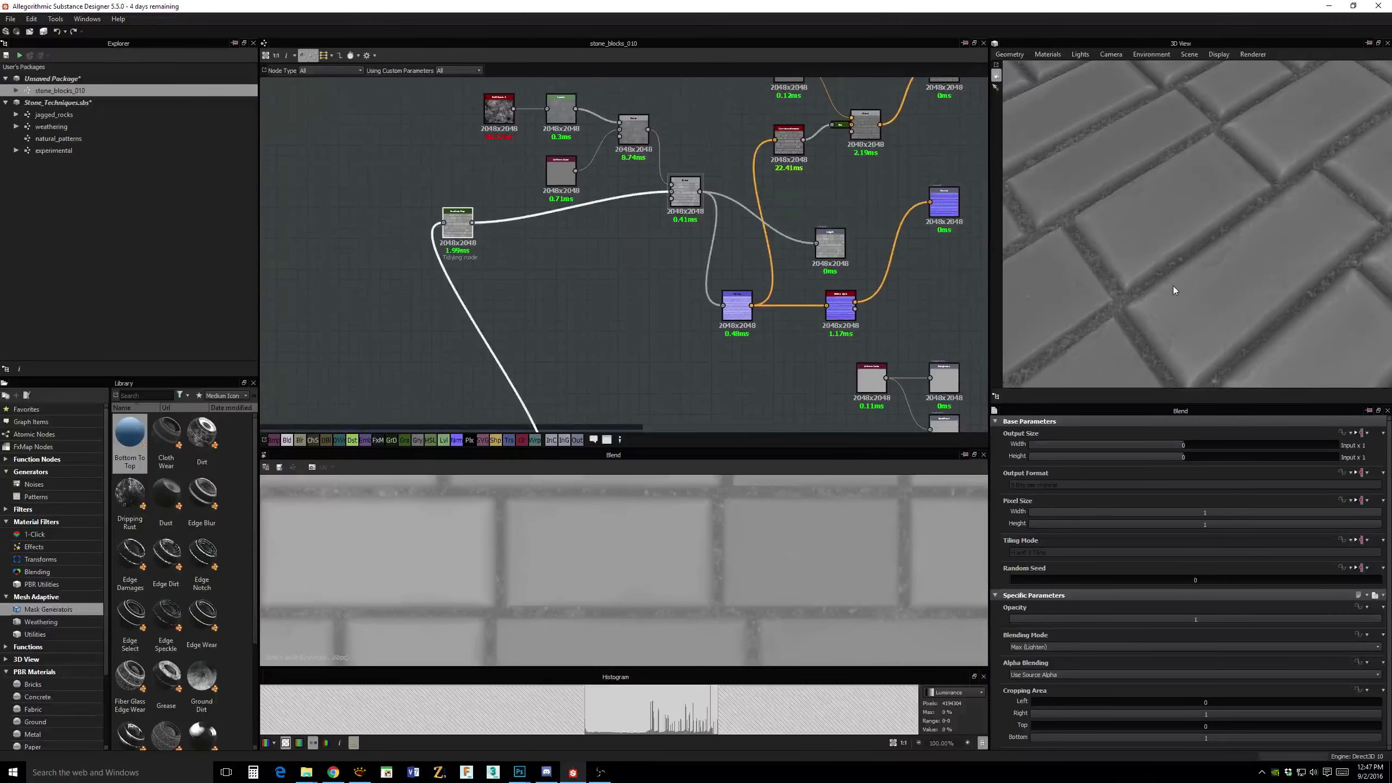
left_click_drag(1172, 285, 1205, 288)
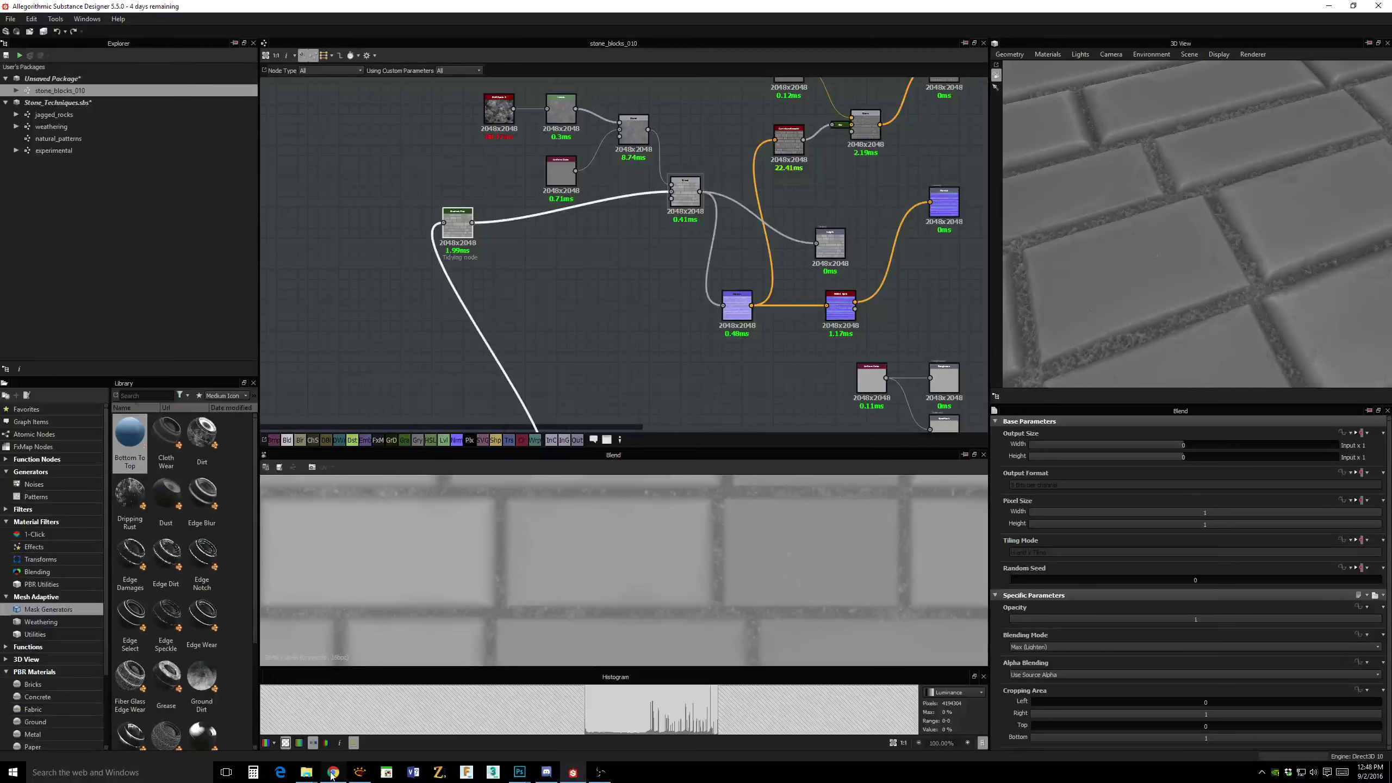
mouse_move(520, 772)
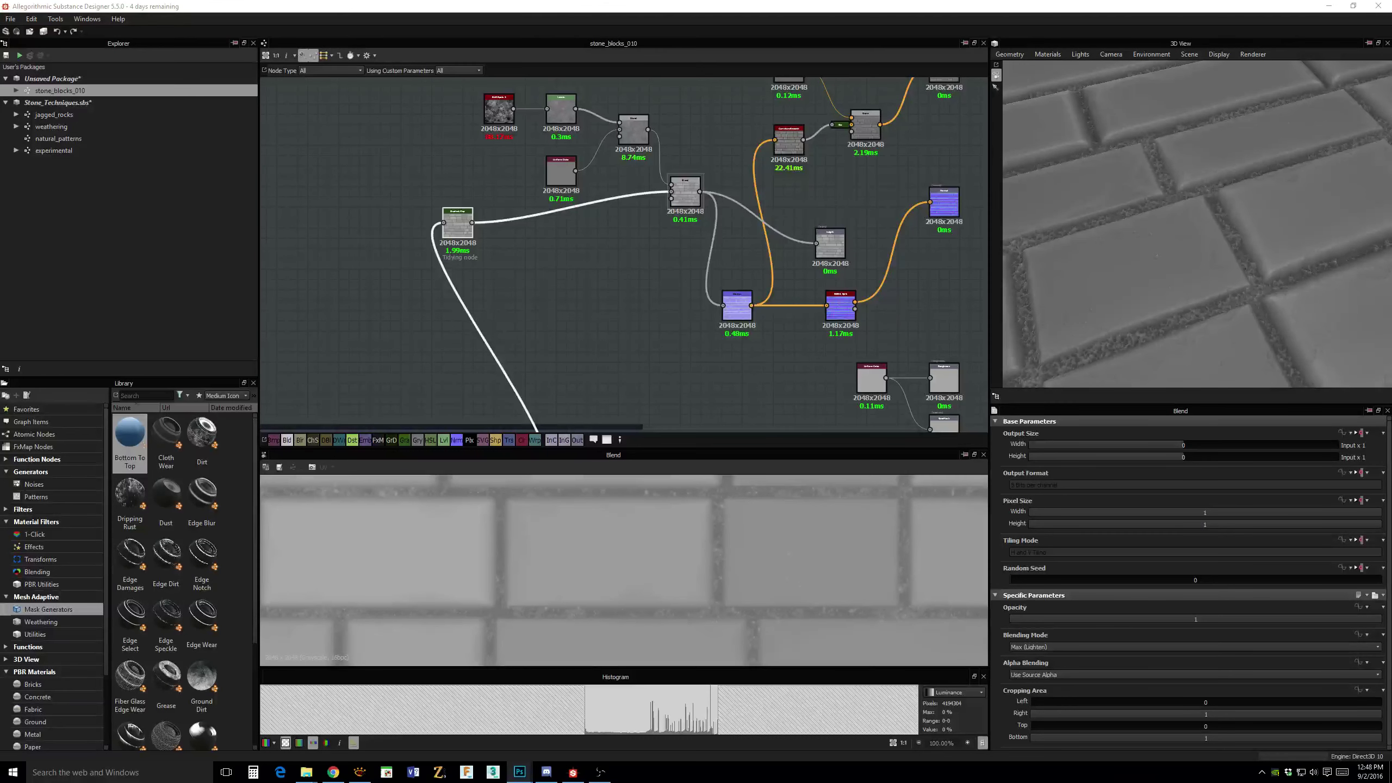
key("alt+Tab")
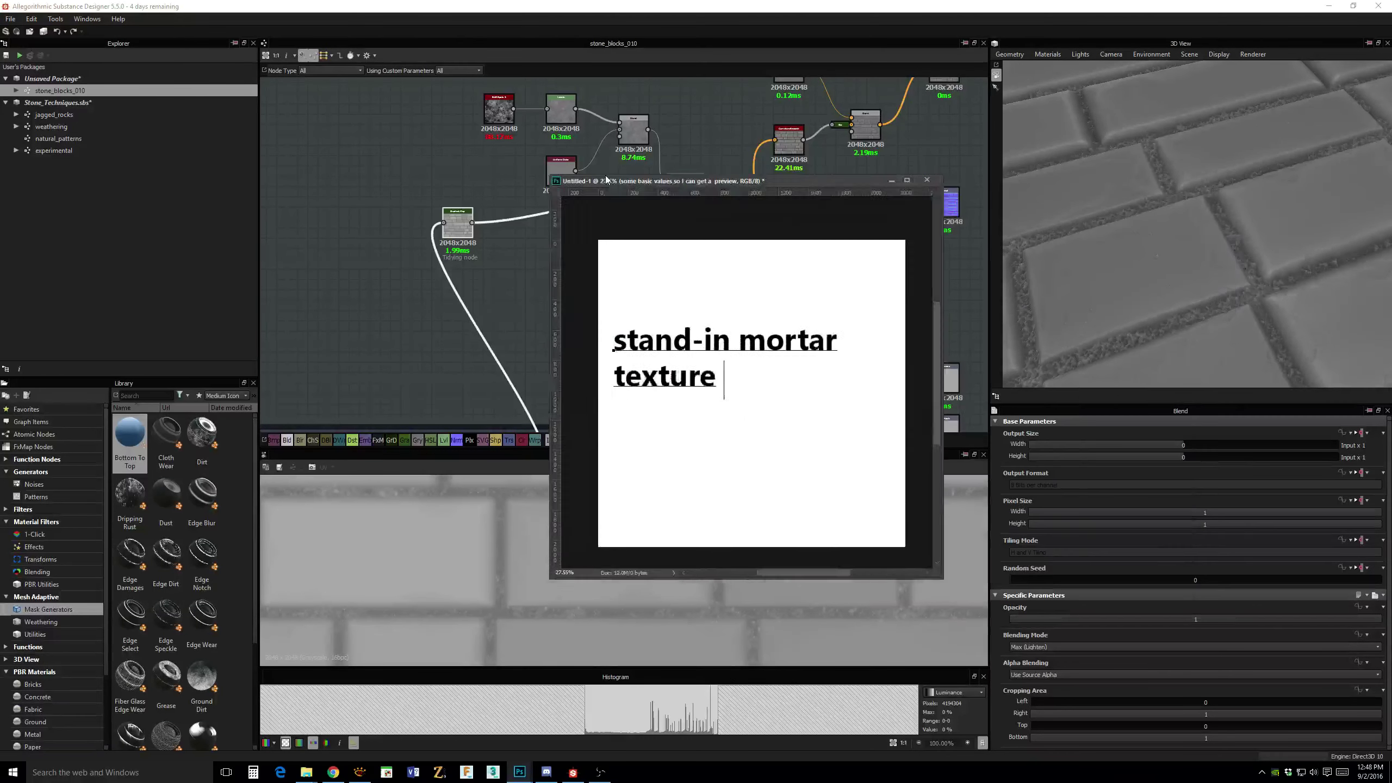
left_click_drag(634, 180, 800, 158)
key("alt+Tab")
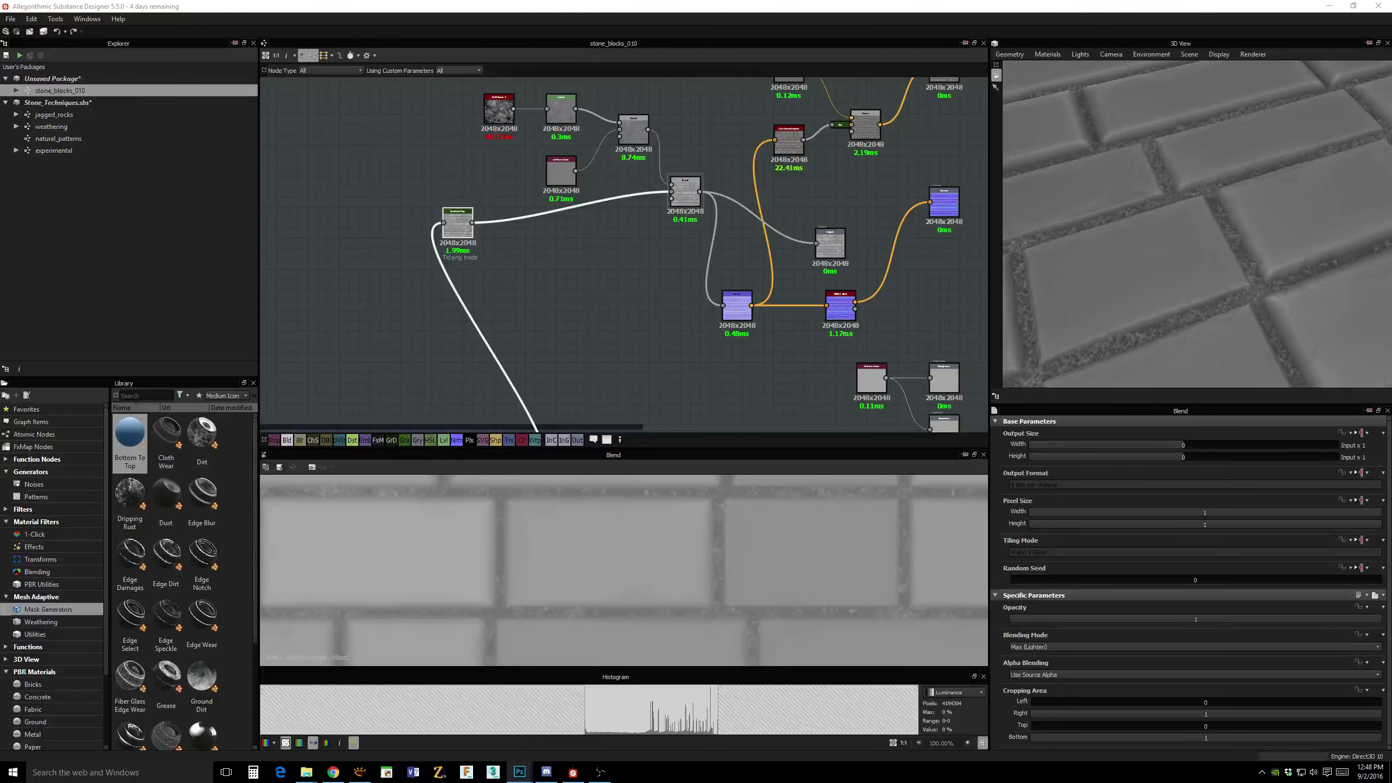
Move the noise, Levels, grey and Blend nodes away from the Max (Lighten) Blend and open a gap between BnW Spots 2 and Levels.
middle_click_drag(844, 242, 893, 300)
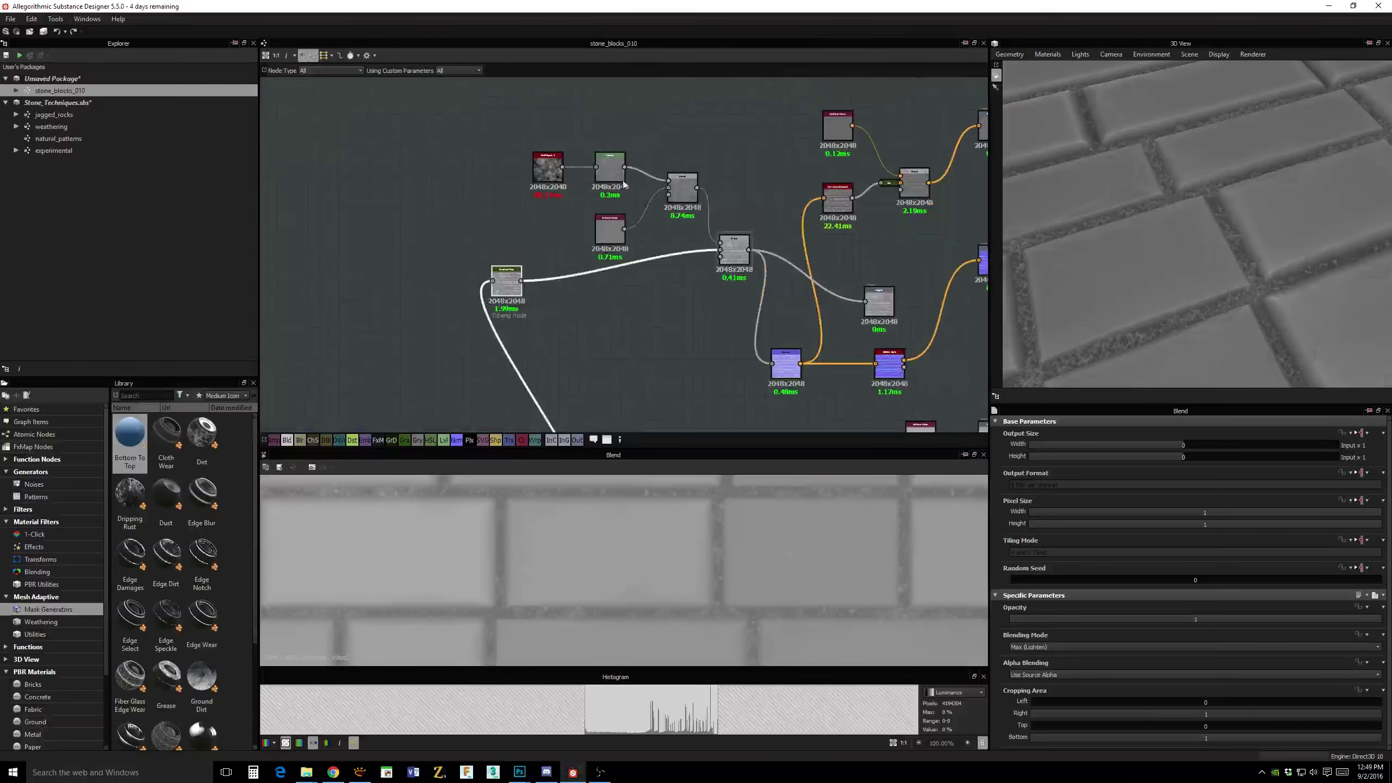
left_click_drag(525, 141, 691, 238)
left_click_drag(682, 189, 649, 148)
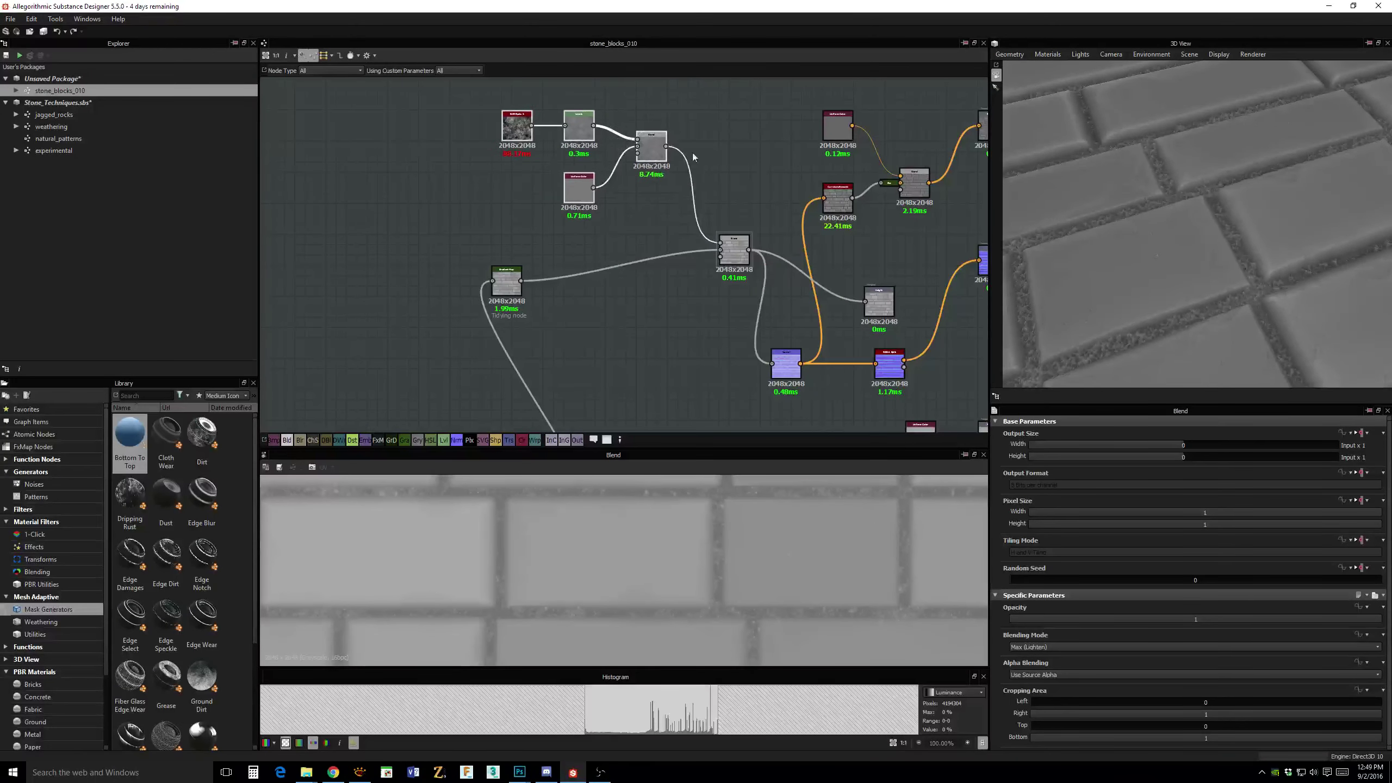
scroll(800, 192, "up", 3)
key("f")
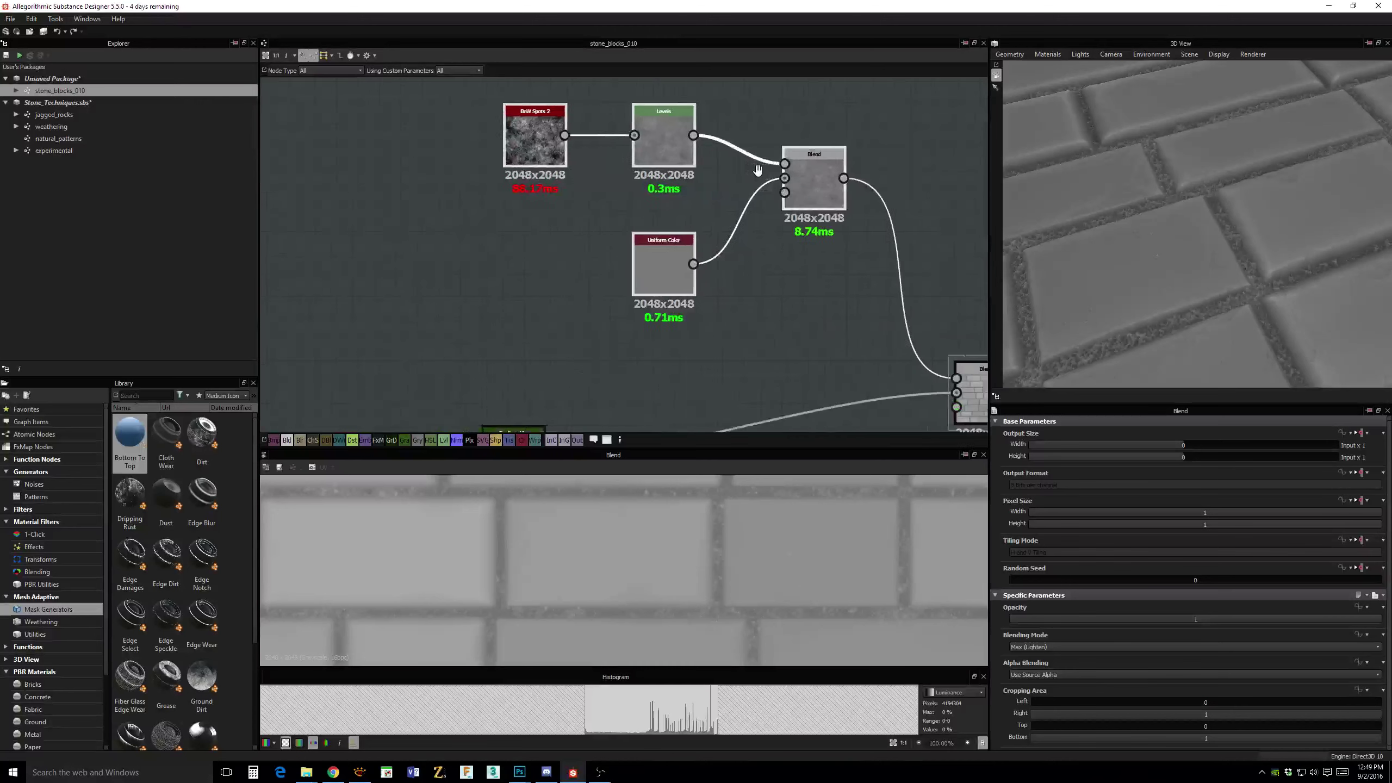
left_click_drag(468, 135, 343, 150)
left_click(941, 194)
Insert an Anisotropic Blur Grayscale node between BnW Spots 2 and Levels, and line it up with them.
left_click(479, 235)
key("space")
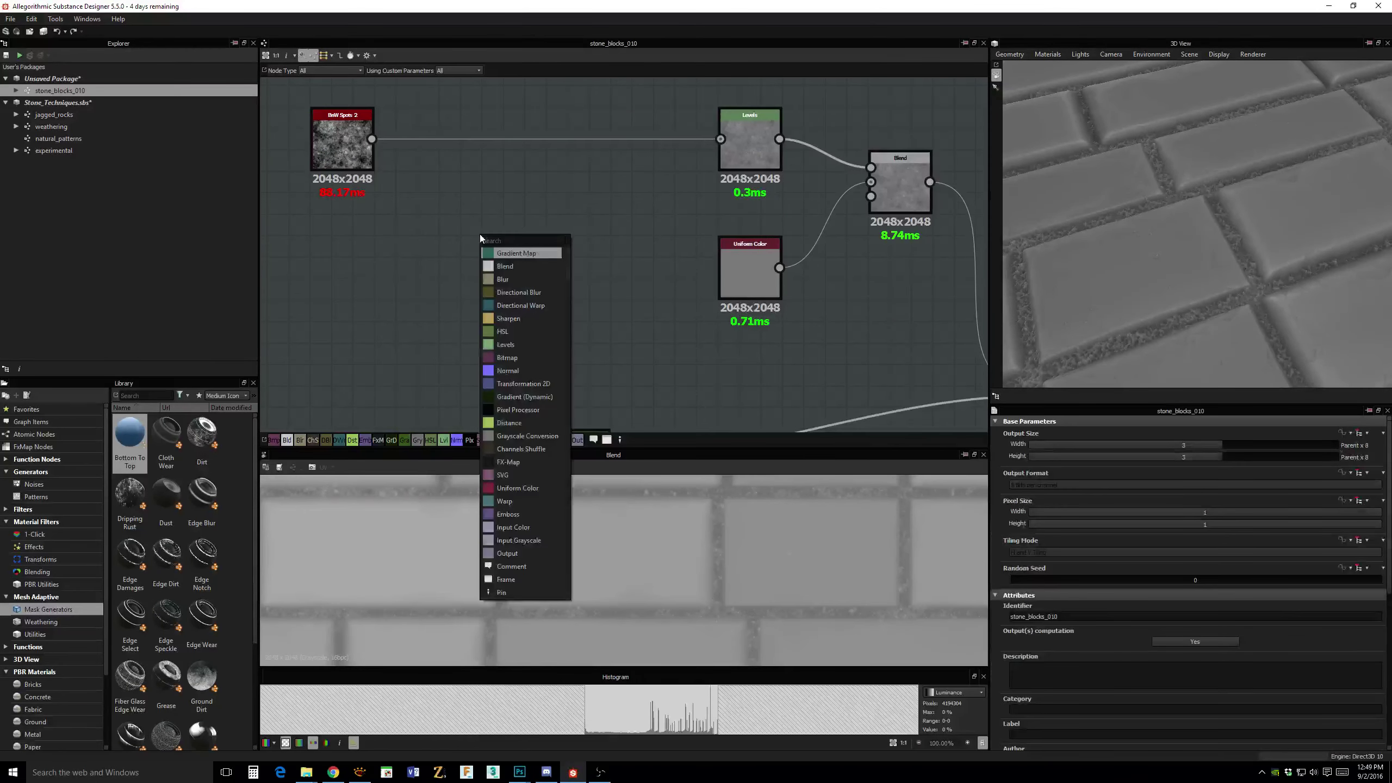
type("ami")
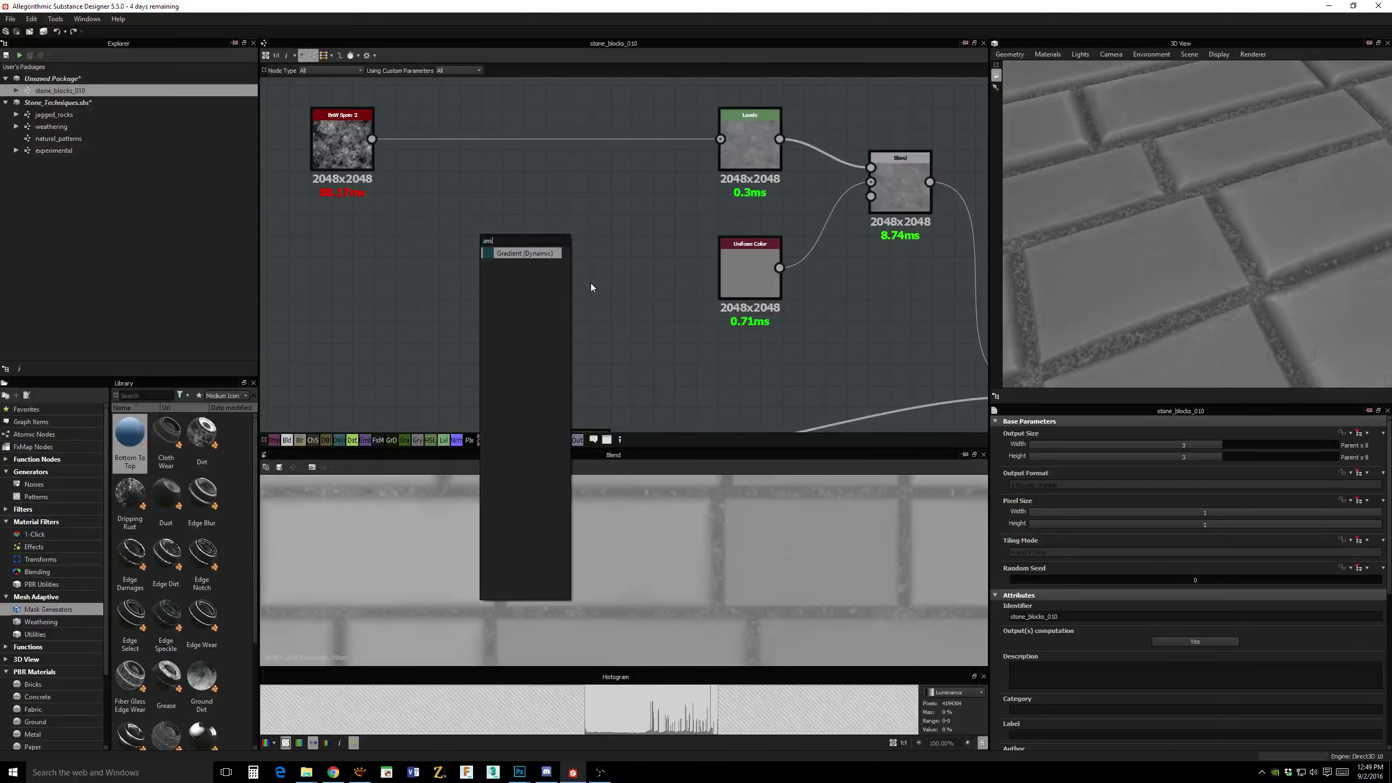
key("BackSpace")
key("BackSpace")
type("ni")
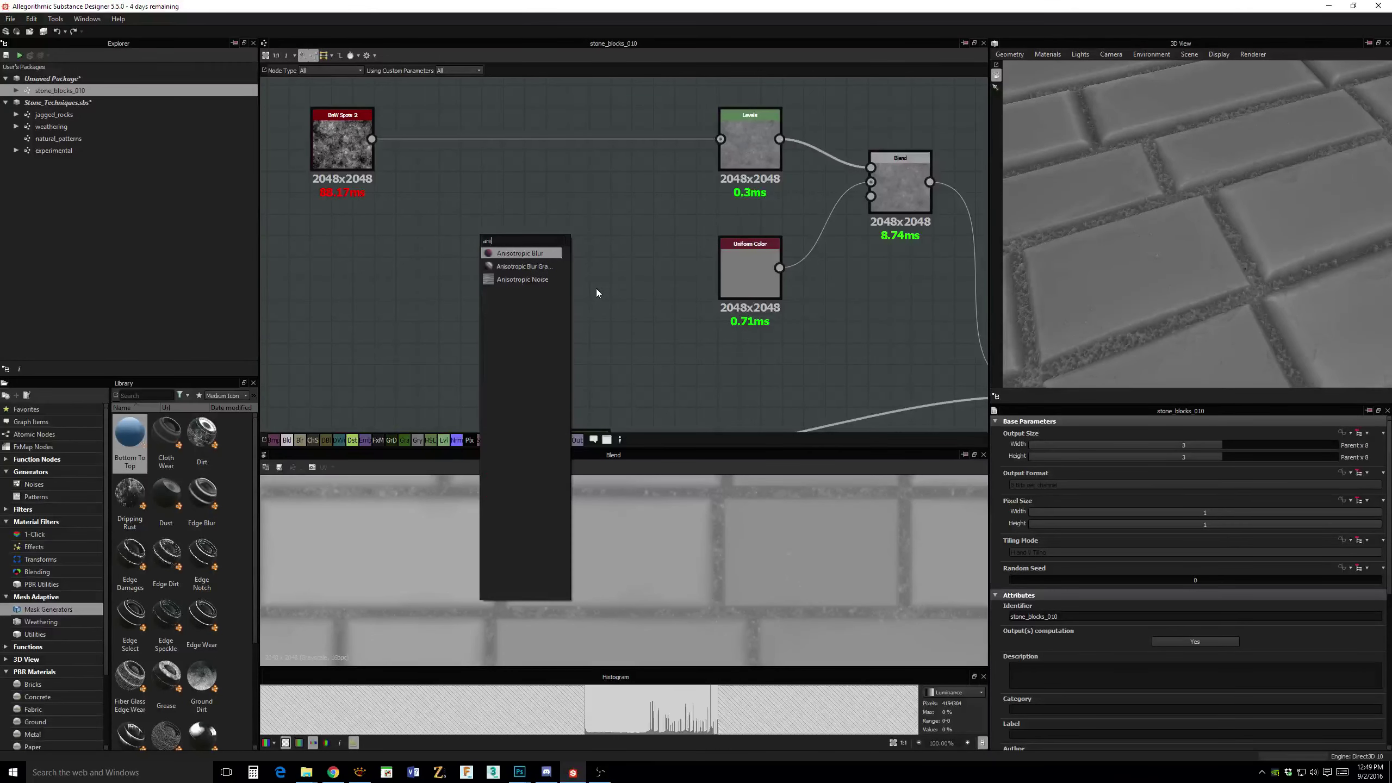
left_click(520, 267)
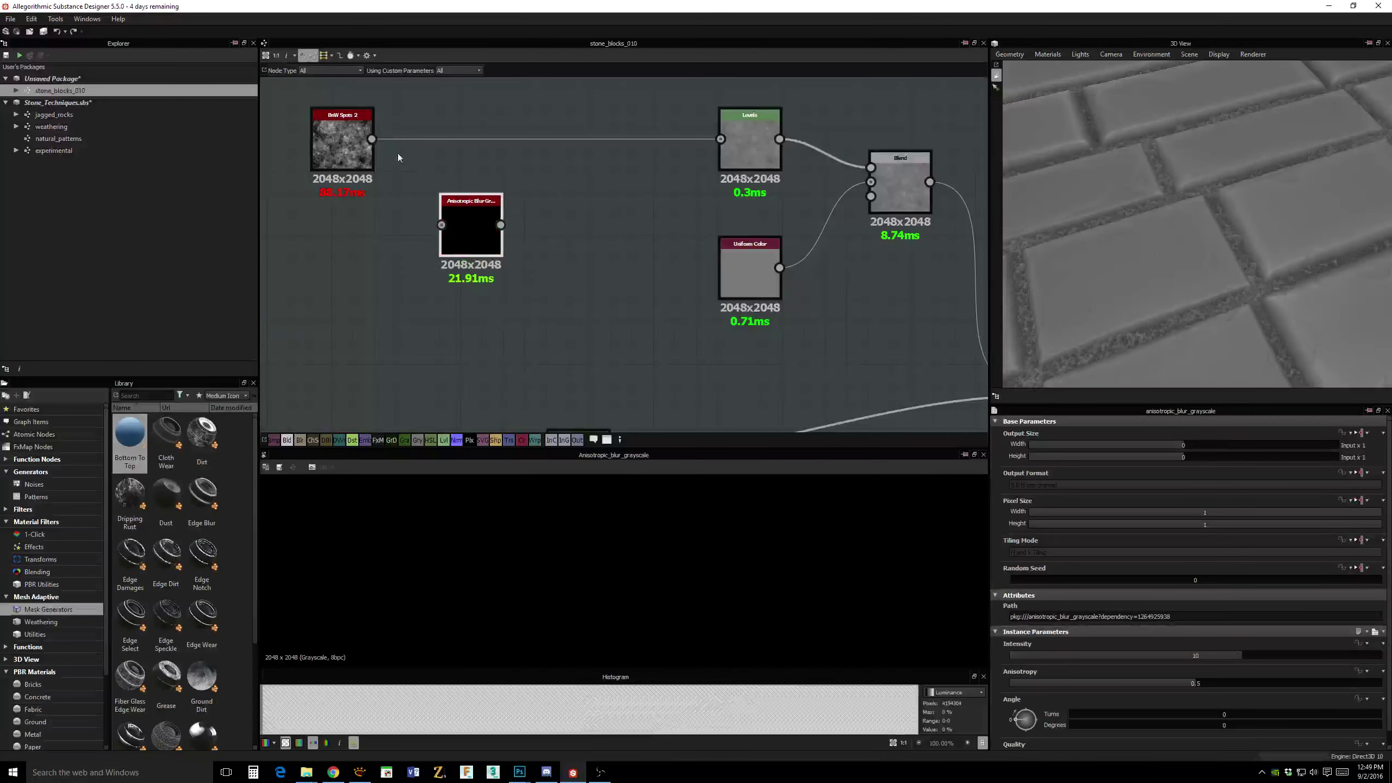
left_click_drag(370, 139, 755, 137)
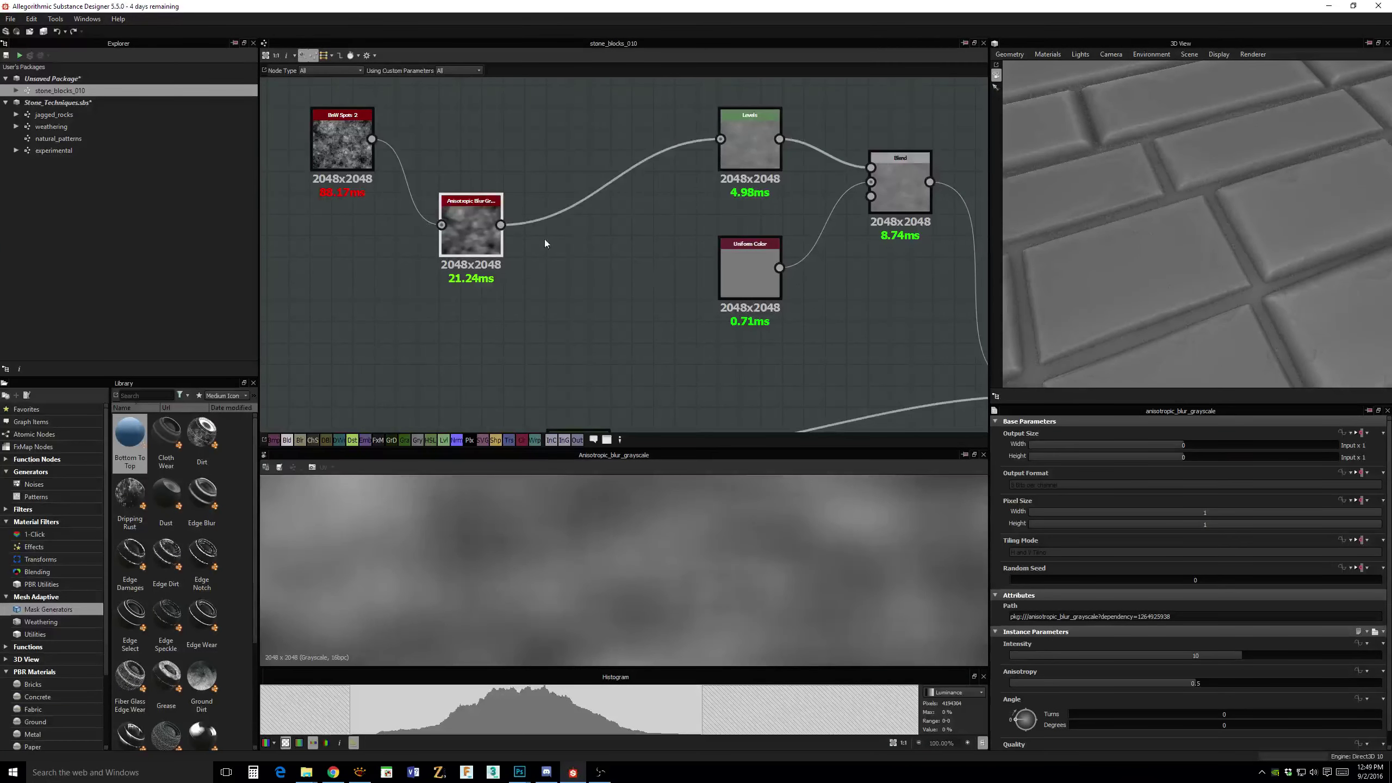
left_click_drag(472, 227, 483, 149)
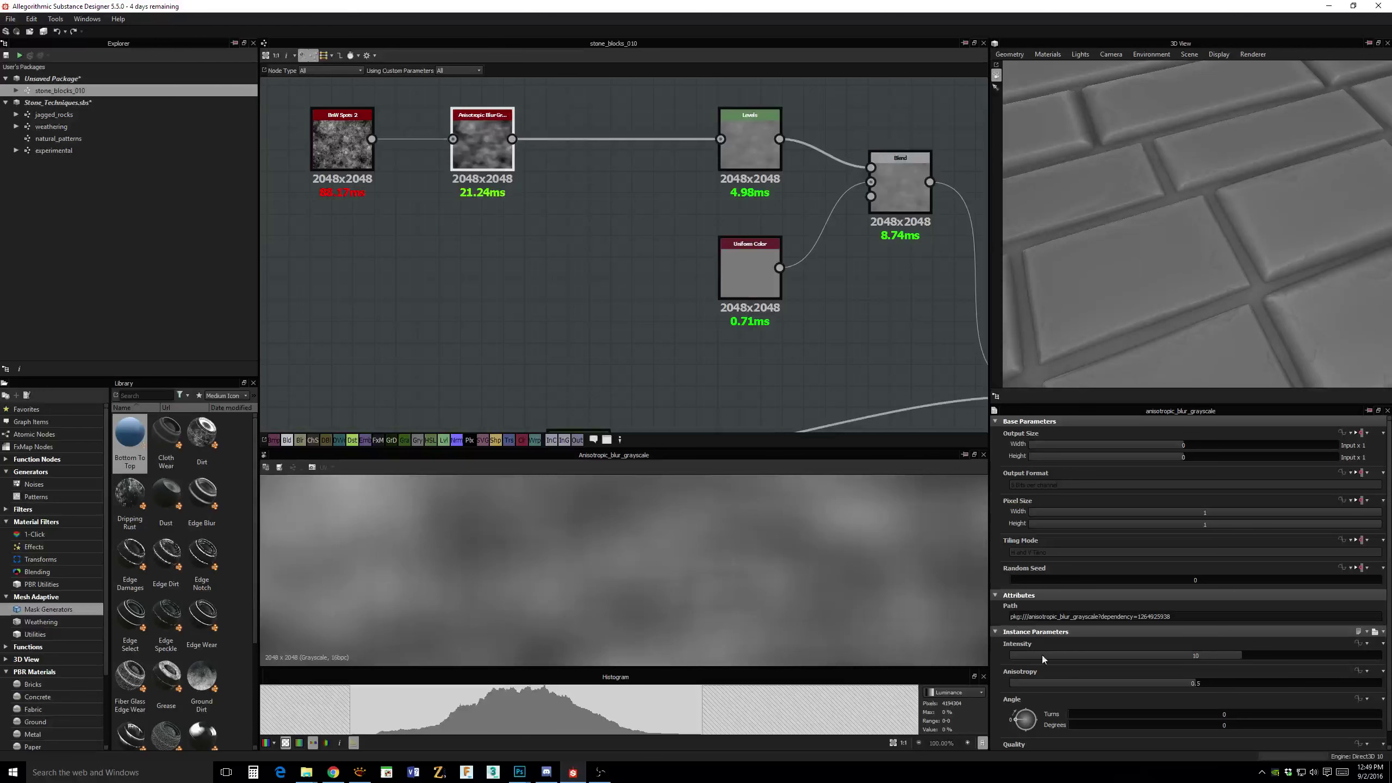
Set the Anisotropic Blur Grayscale's Anisotropy to 1 and Intensity to 2.95, checking the mortar gaps in the 3D view.
left_click_drag(1173, 656, 1315, 682)
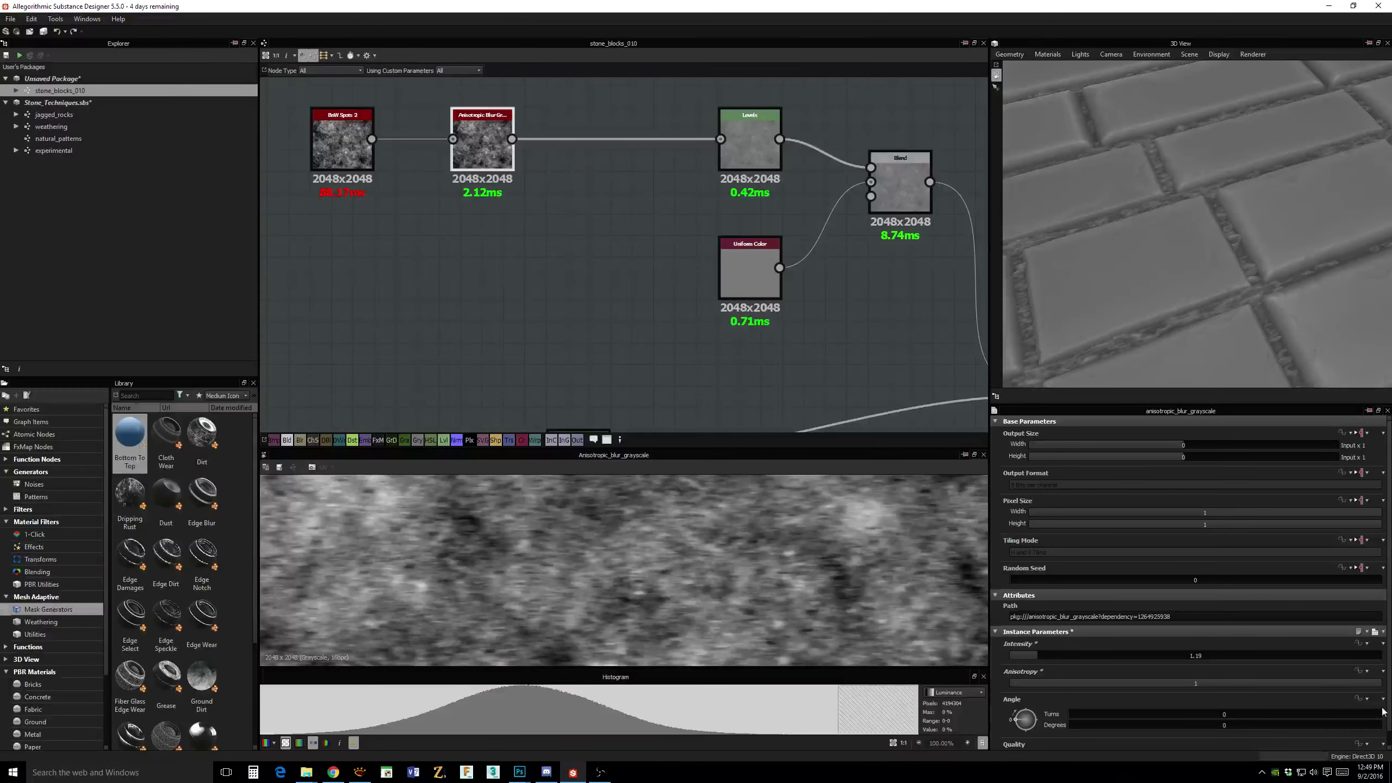
left_click_drag(1033, 655, 1078, 664)
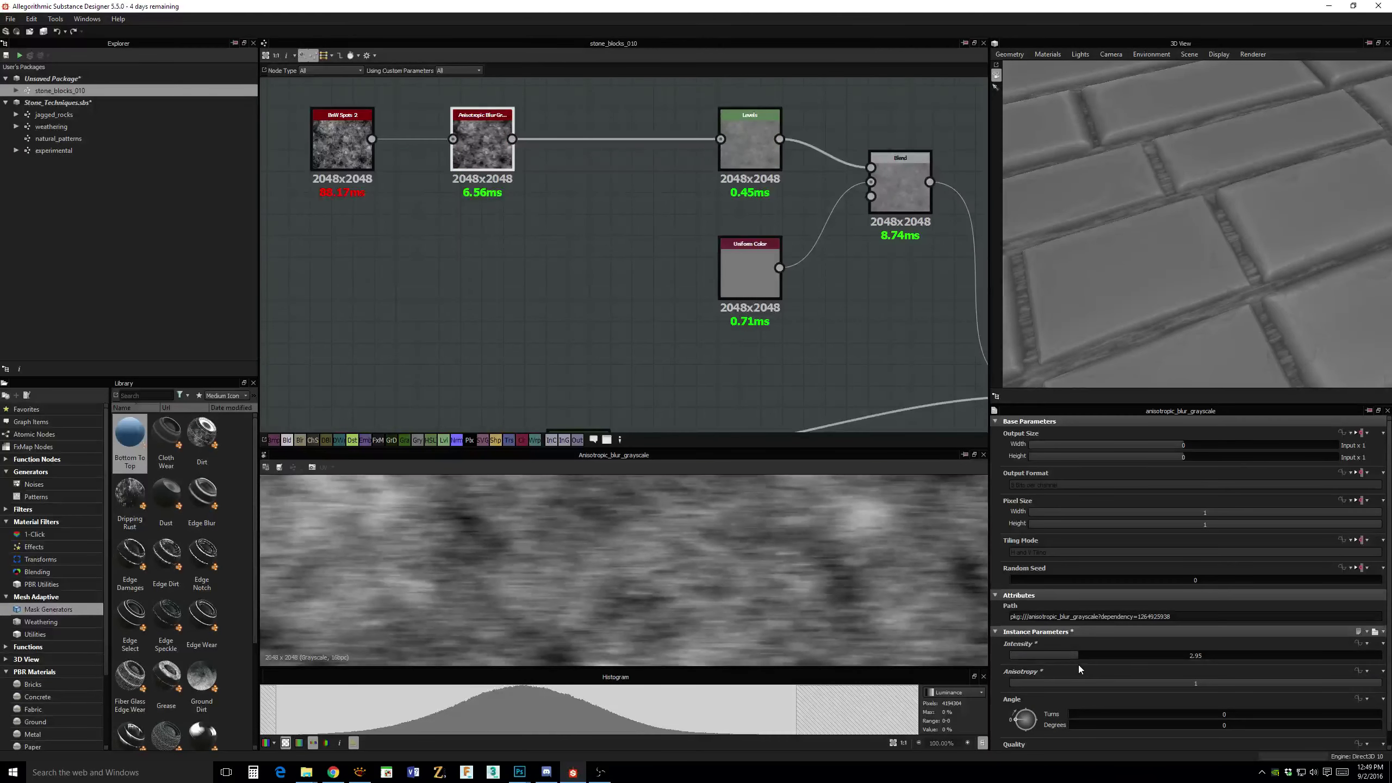
left_click_drag(1159, 322, 1183, 338, "alt")
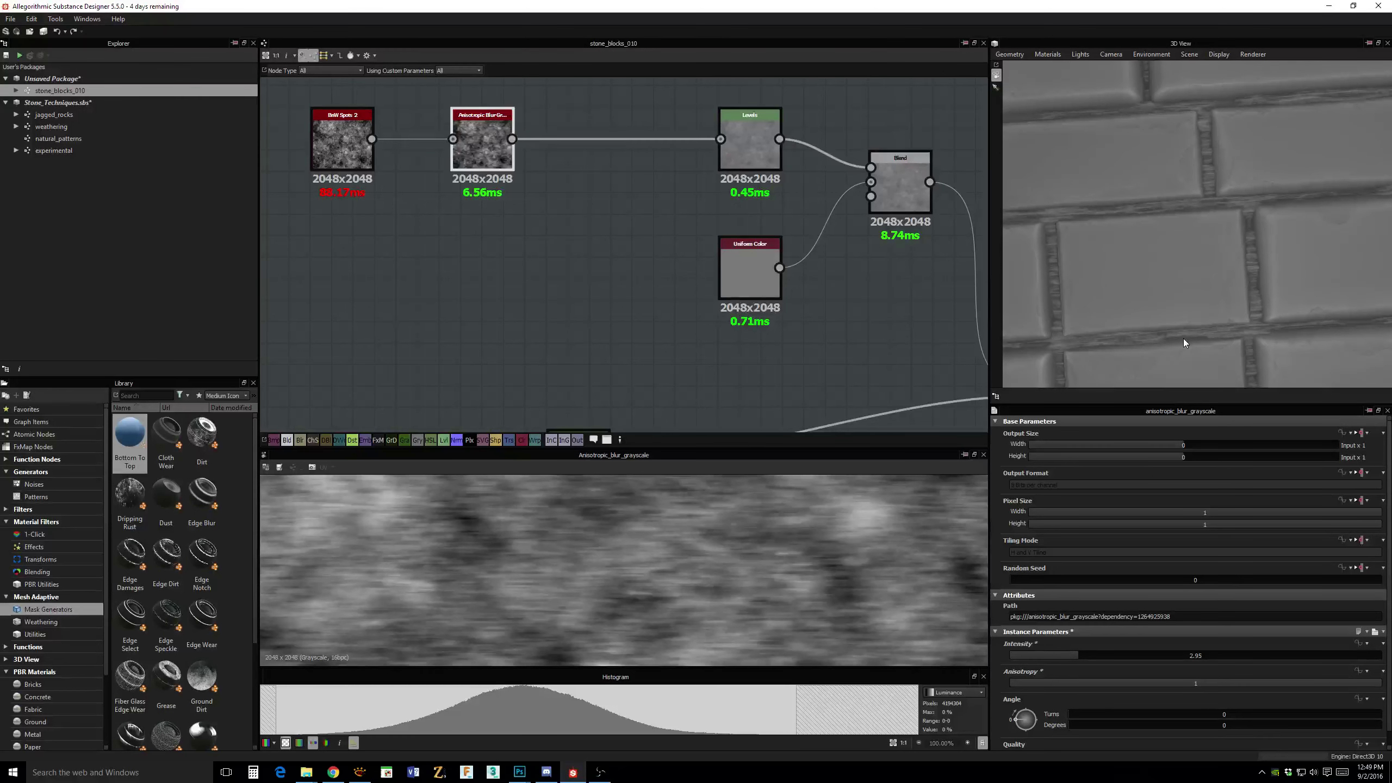
Lower the Levels output white point slightly, and move BnW Spots 2 and the Anisotropic Blur Grayscale close together near Levels.
left_click(768, 155)
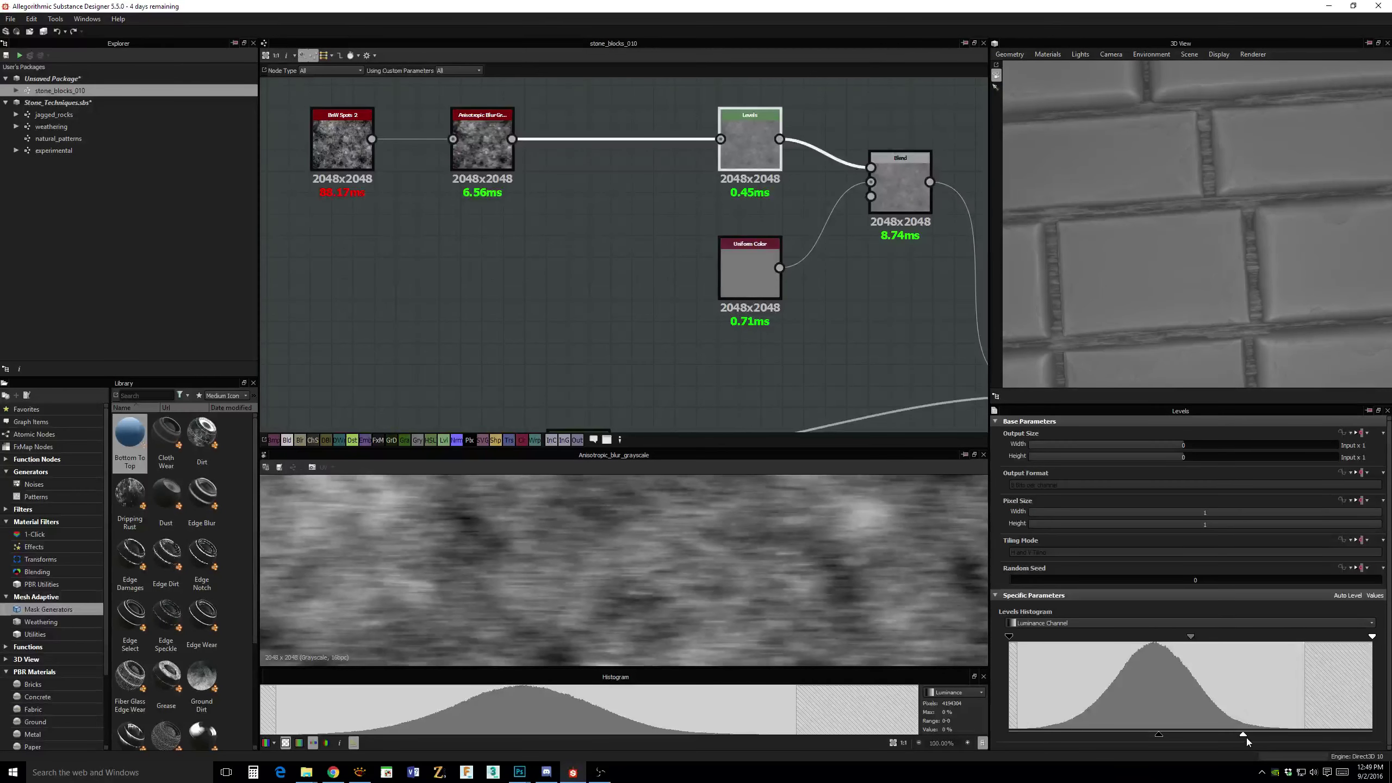
left_click_drag(1240, 733, 1225, 735)
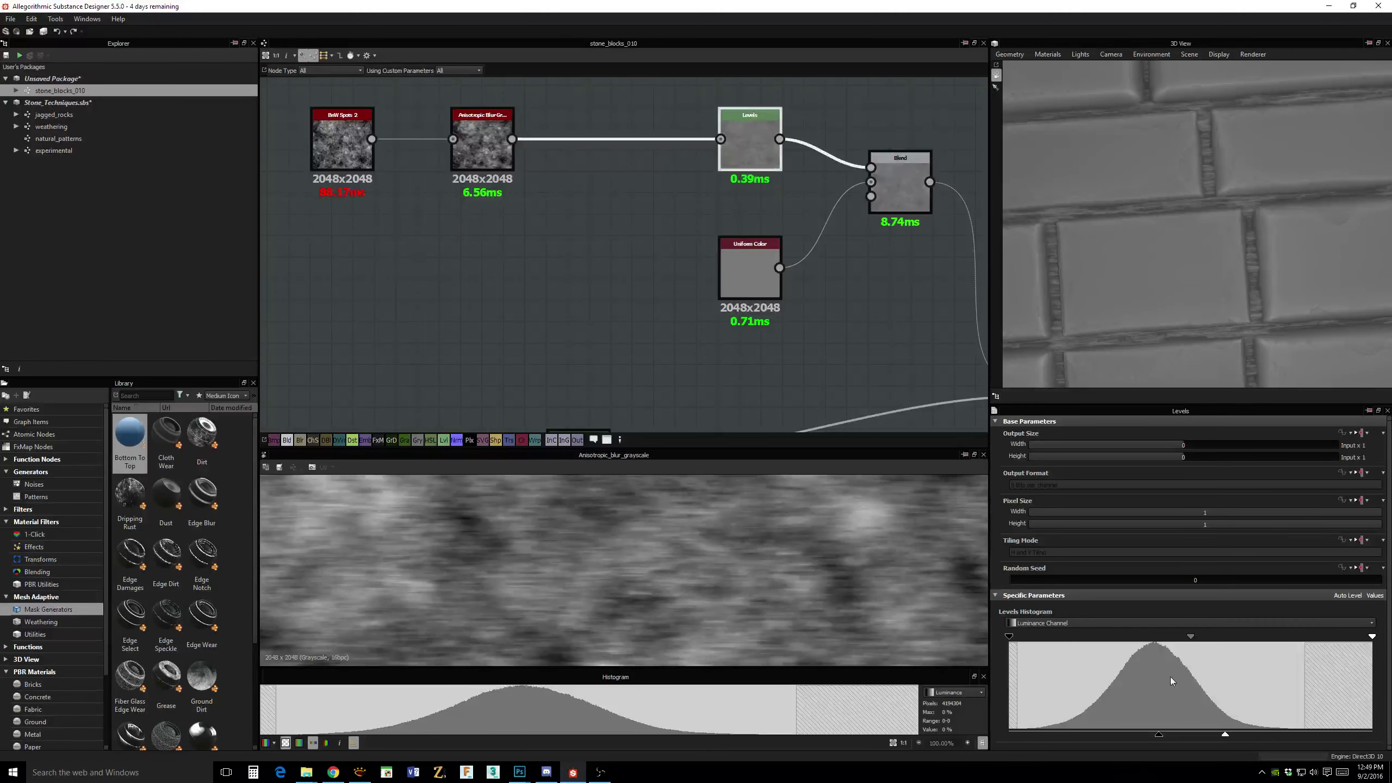
middle_click_drag(655, 273, 680, 338)
left_click_drag(510, 214, 628, 174)
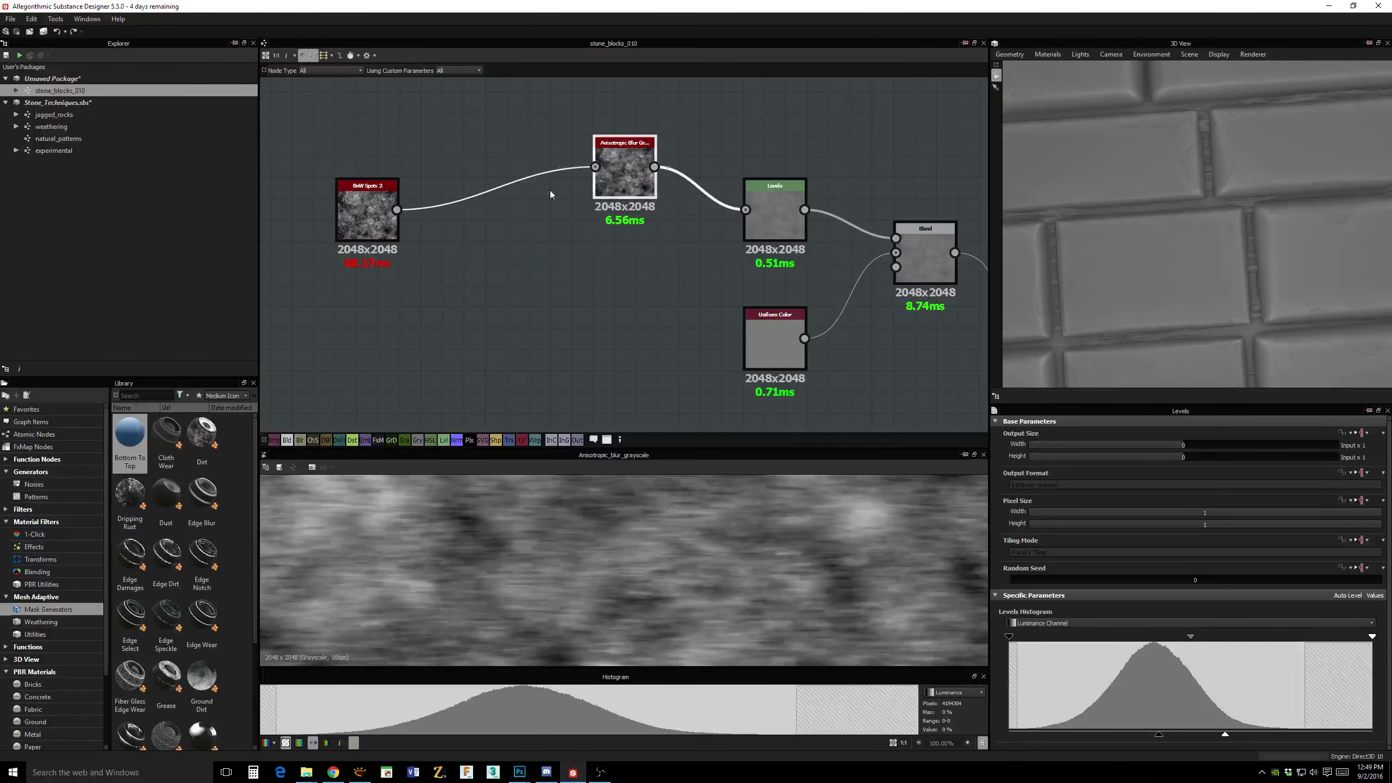
left_click(376, 207)
left_click_drag(376, 207, 526, 165)
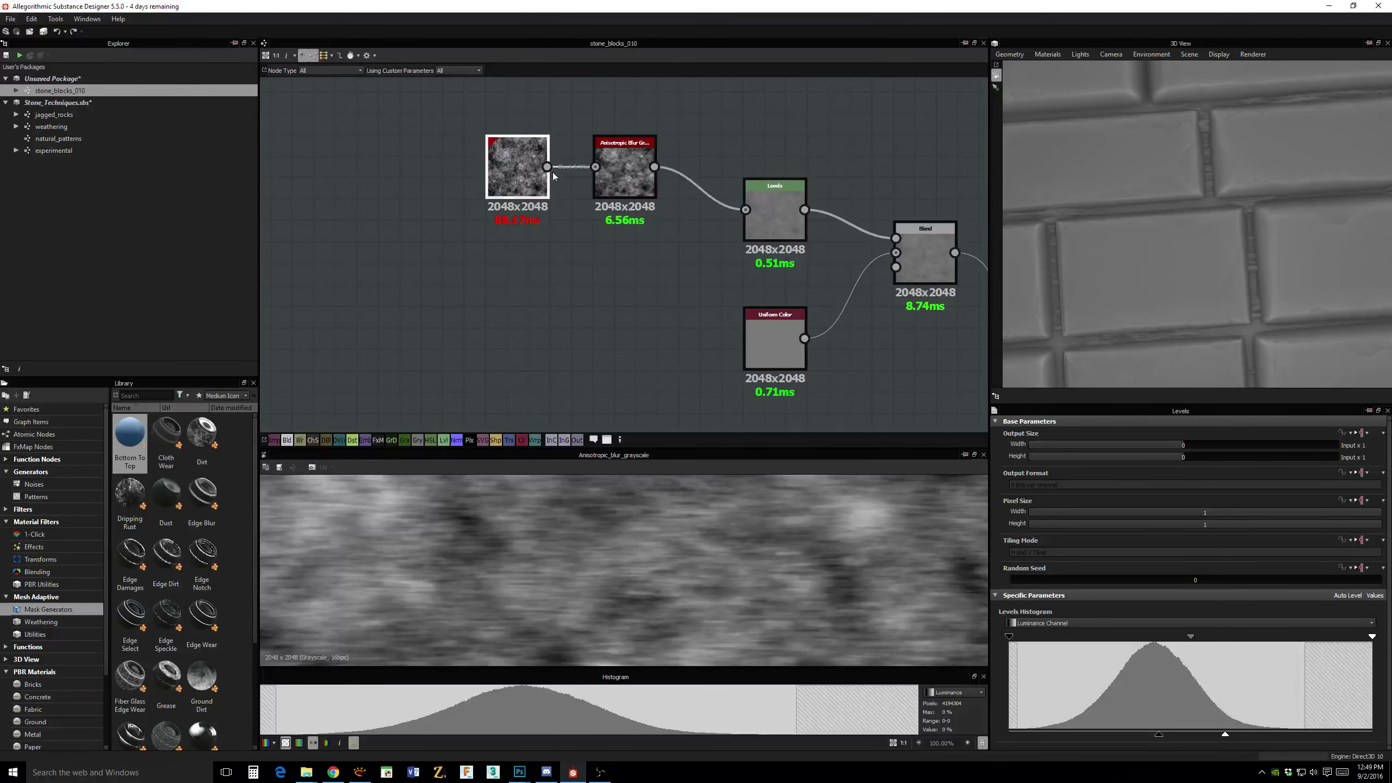
Raise the Levels output white point, align Levels with the blur node, and leave a wide gap between the two.
left_click(777, 216)
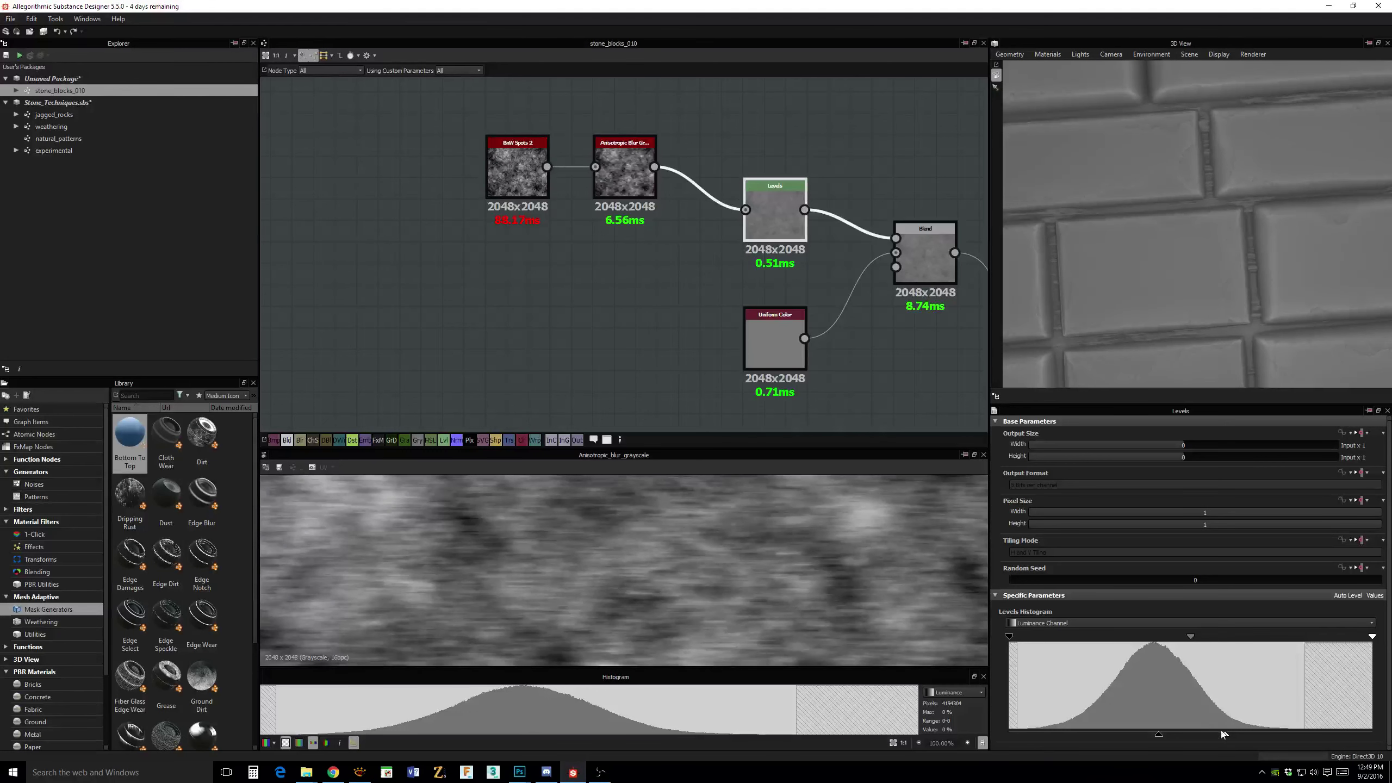
left_click_drag(1226, 734, 1246, 736)
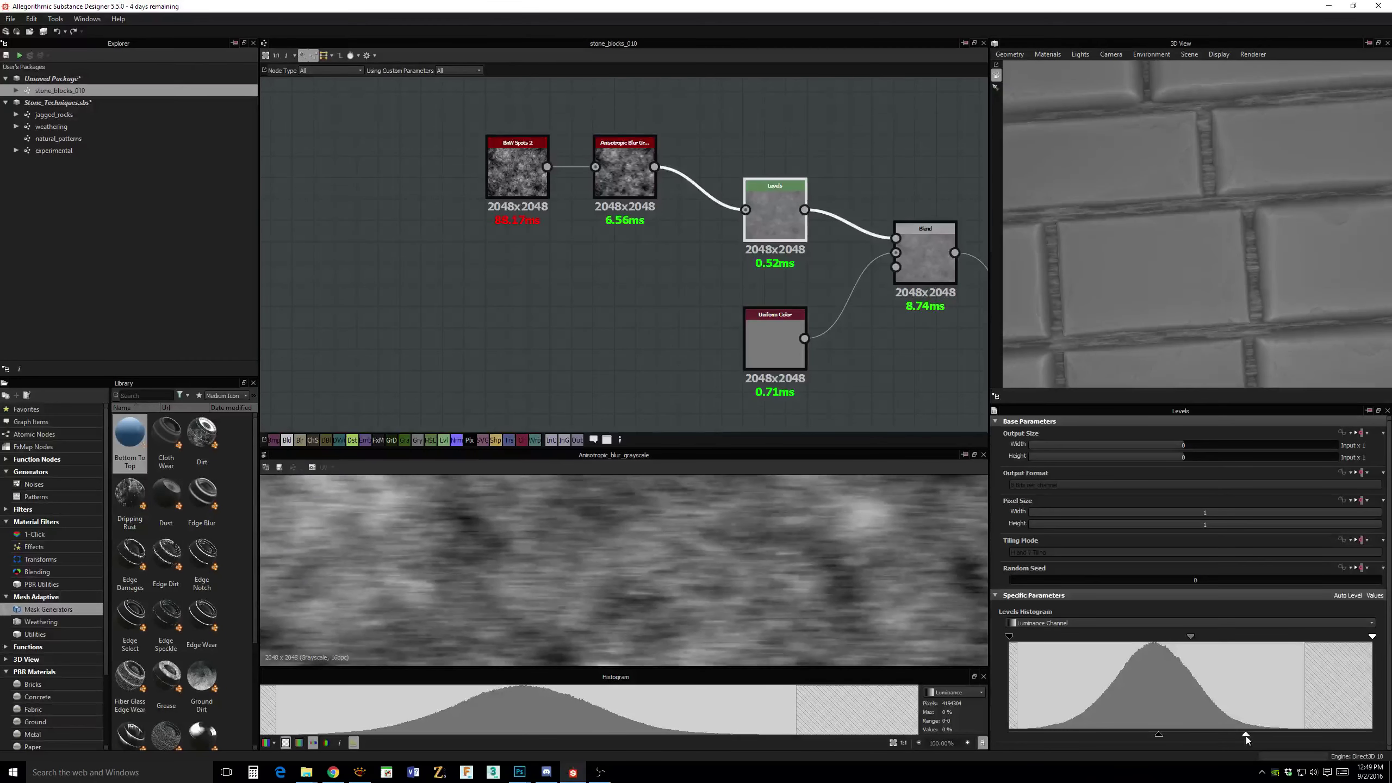
middle_click_drag(944, 364, 865, 357)
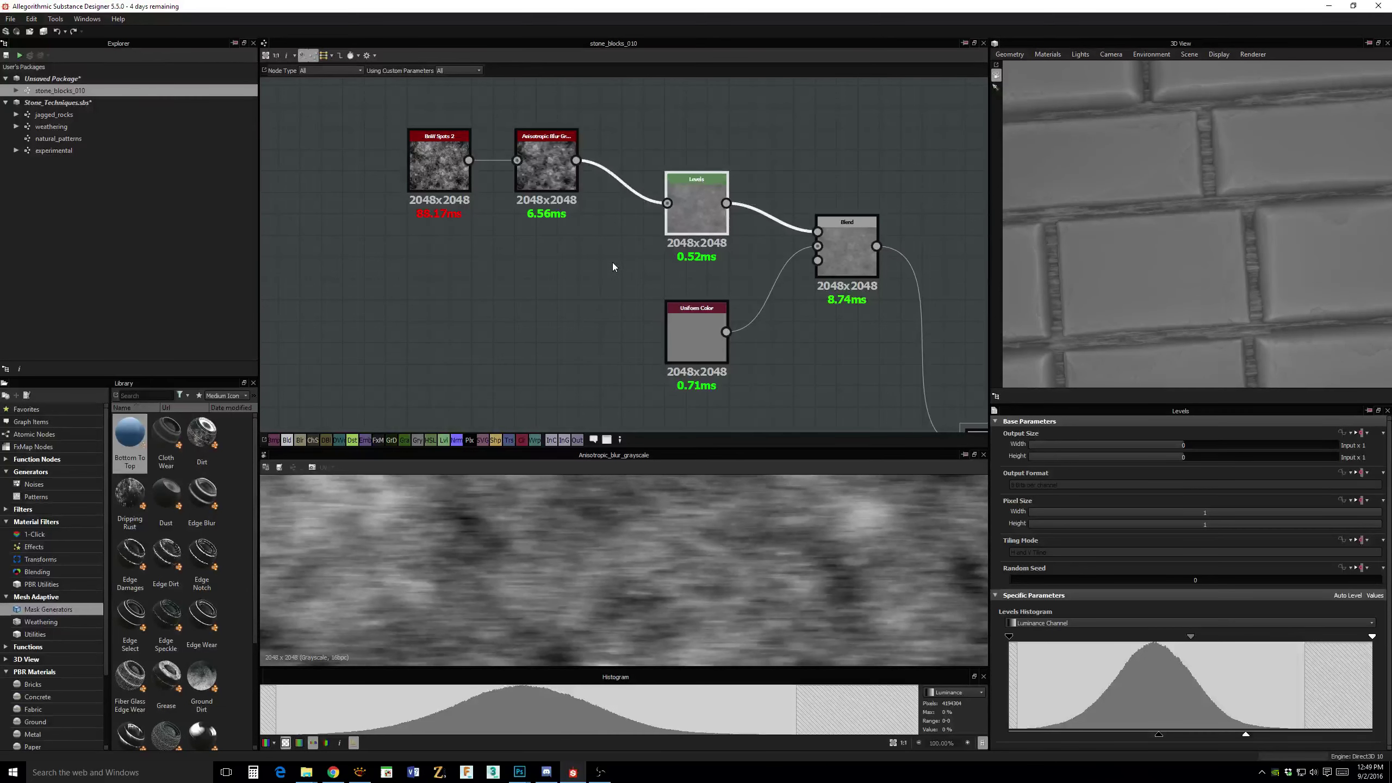
left_click_drag(670, 233, 649, 190)
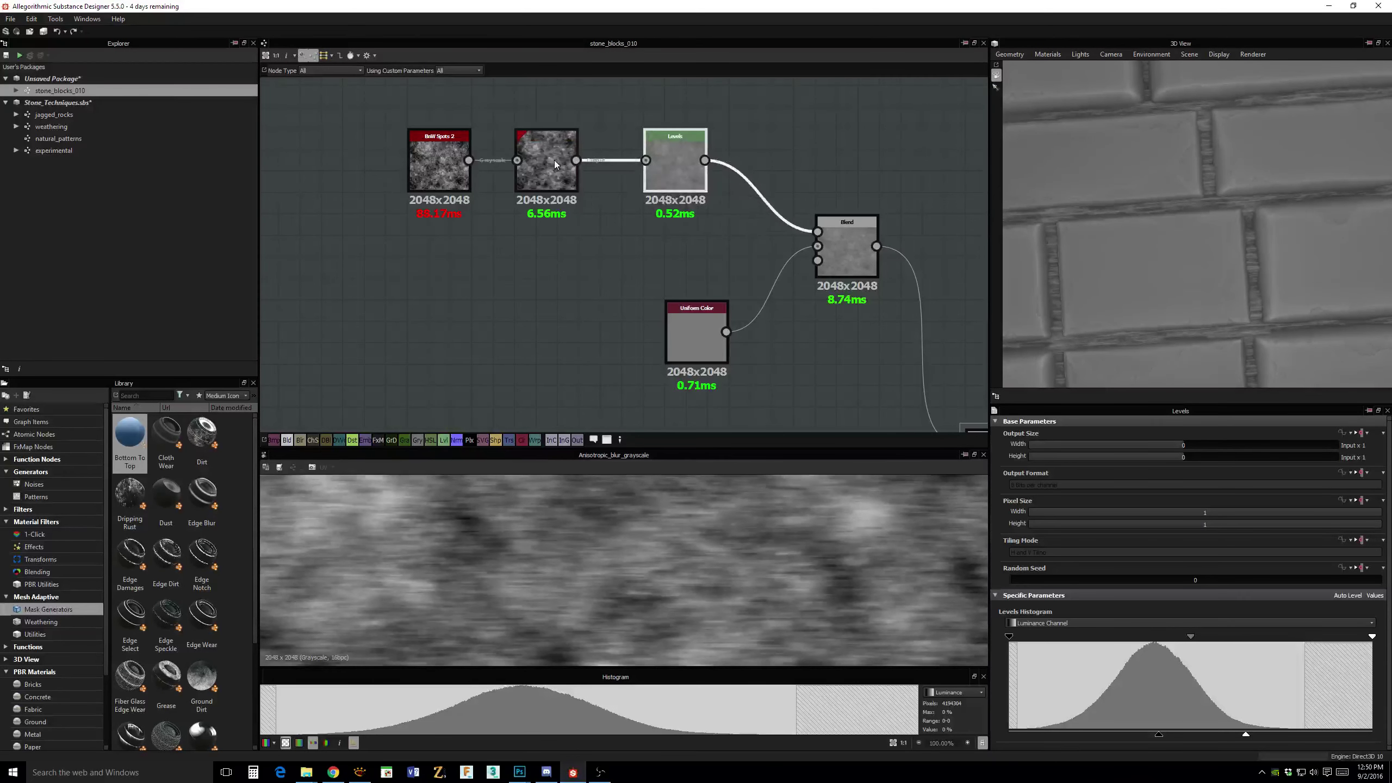
middle_click_drag(556, 167, 799, 198)
left_click_drag(570, 129, 532, 206)
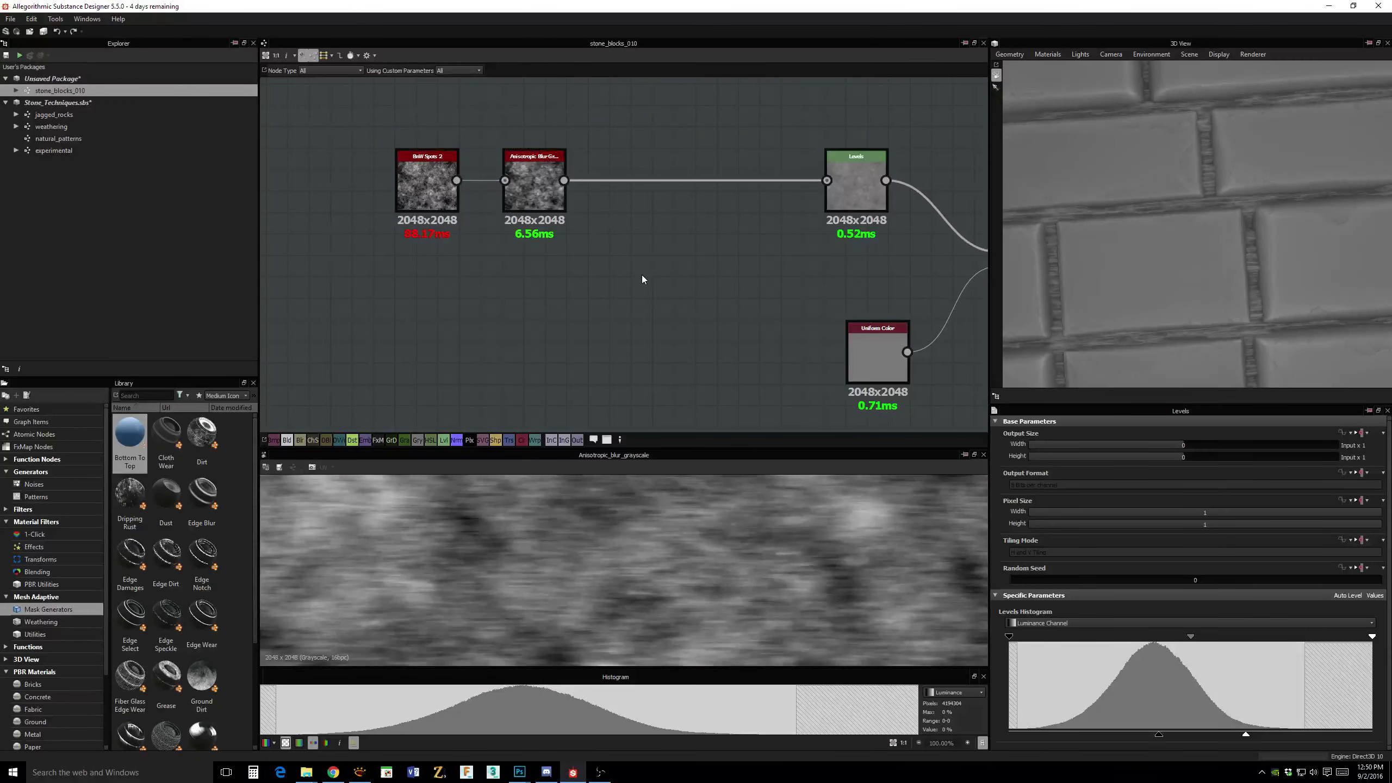
Add a Non Uniform Blur Grayscale node below the noise row and feed BnW Spots 2 into its first input.
key("space")
type("non uniform")
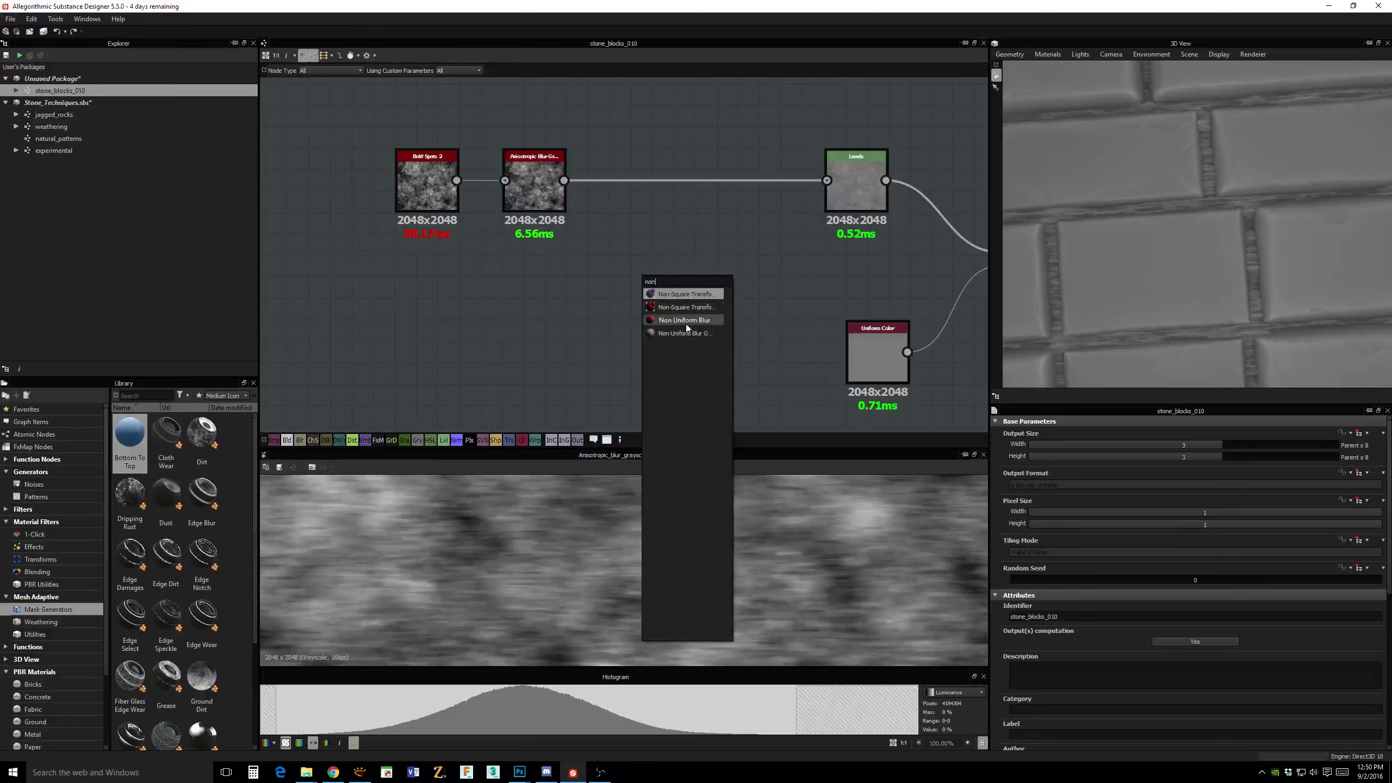
left_click(691, 330)
left_click_drag(662, 291, 628, 334)
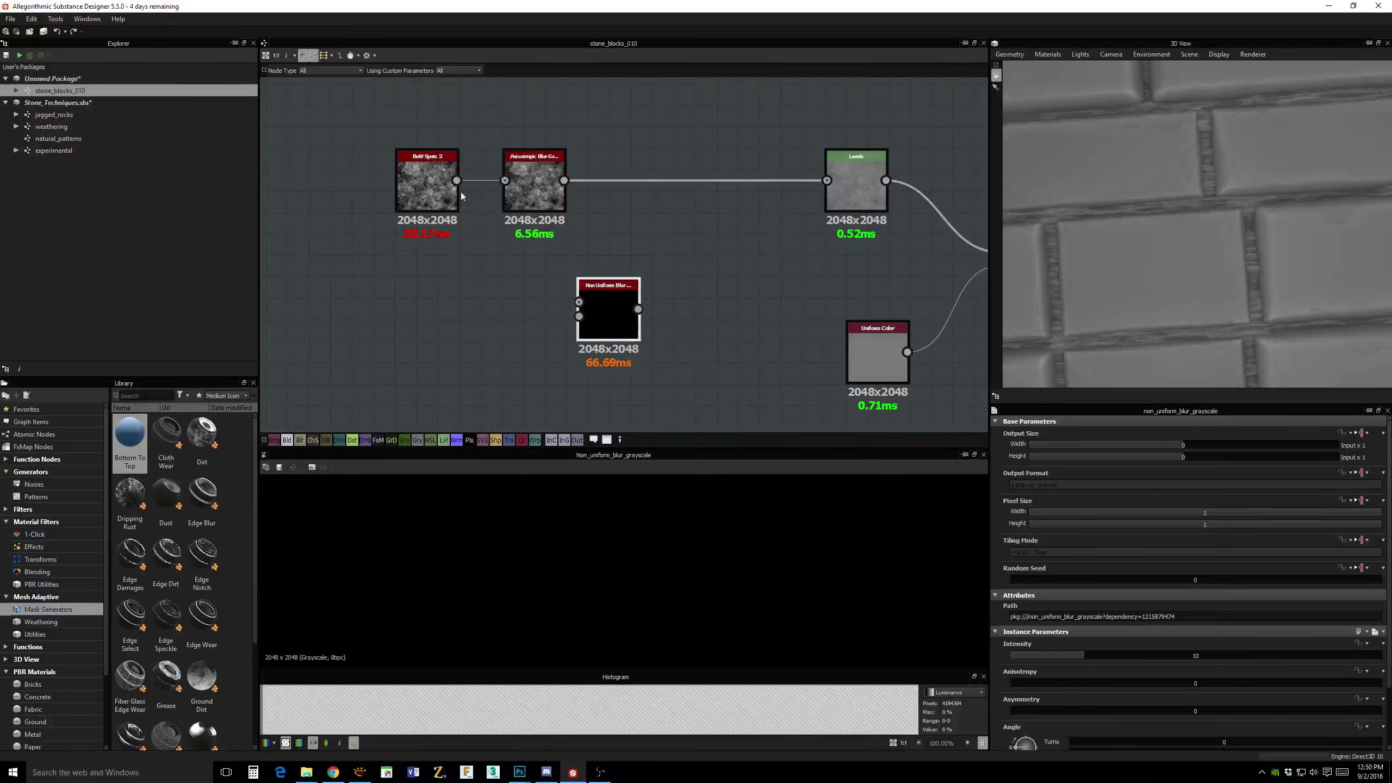
left_click_drag(456, 181, 685, 318)
middle_click_drag(764, 327, 813, 292)
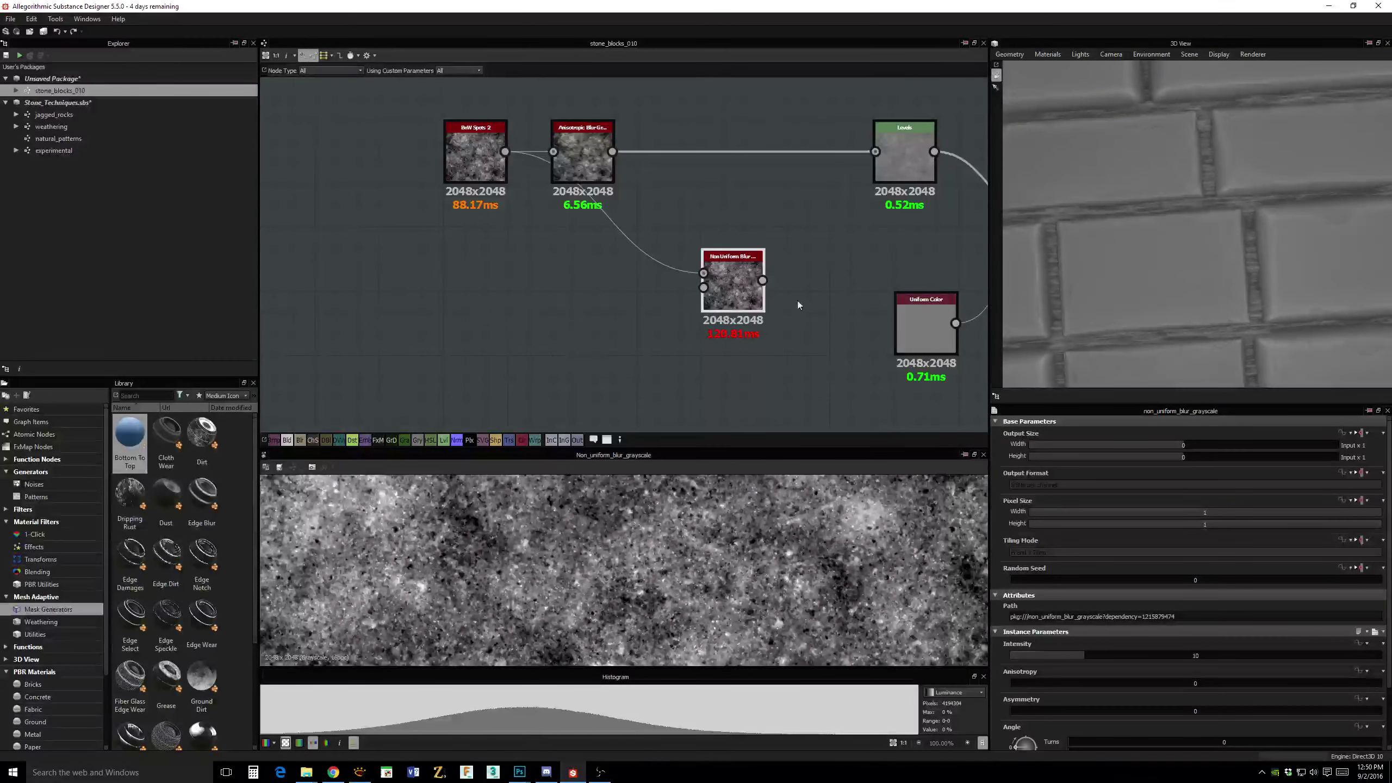
Add a Clouds 3 node, connect it to the second input of the Non Uniform Blur Grayscale, and preview the blur.
left_click(485, 348)
key("space")
type("clo")
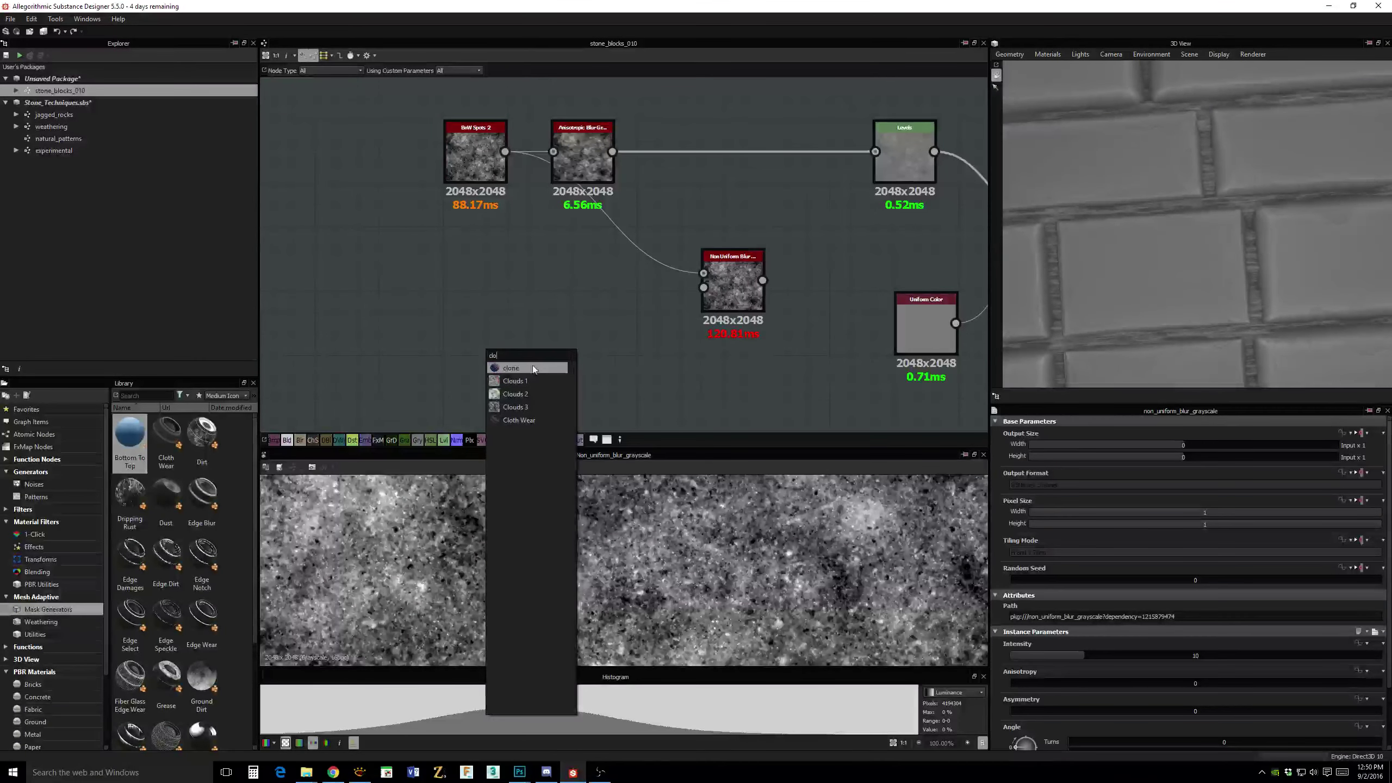
left_click(520, 405)
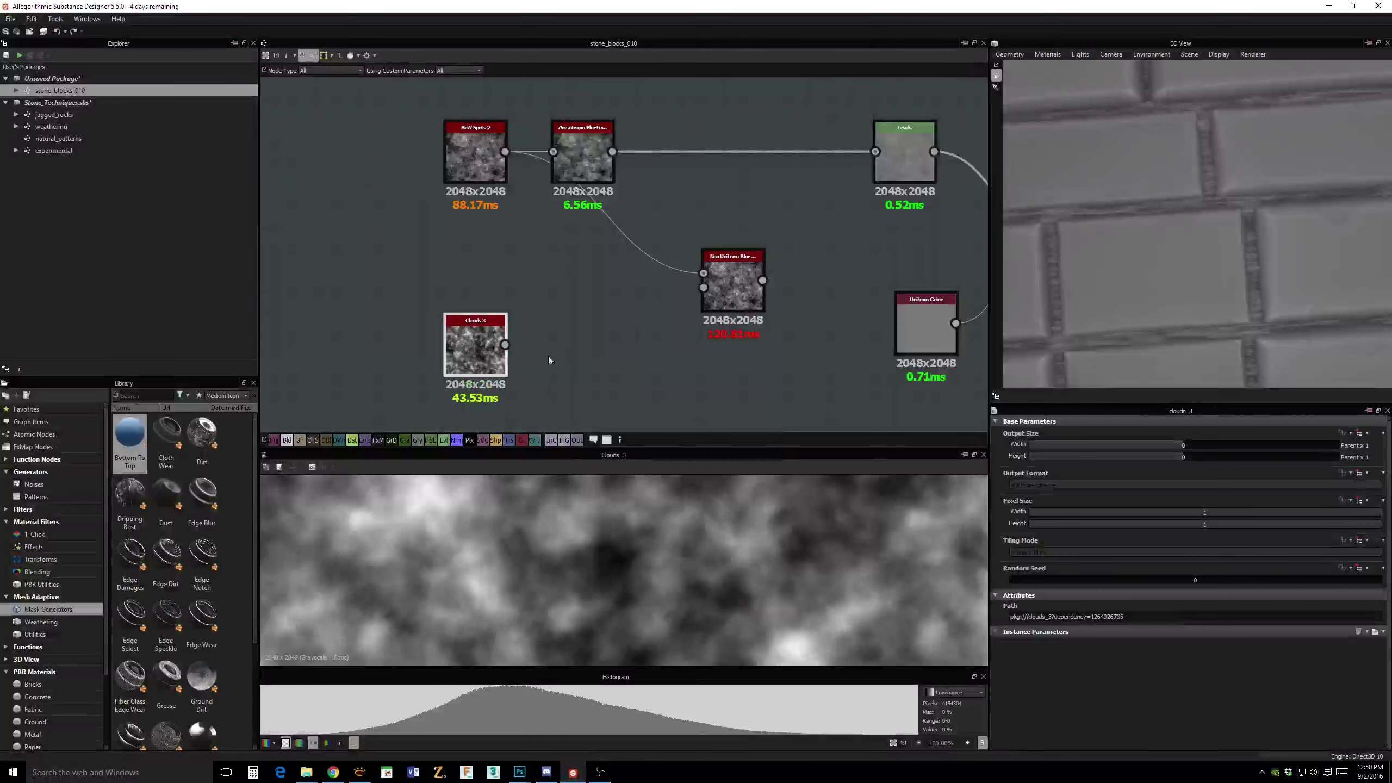
left_click_drag(505, 344, 703, 287)
double_click(718, 286)
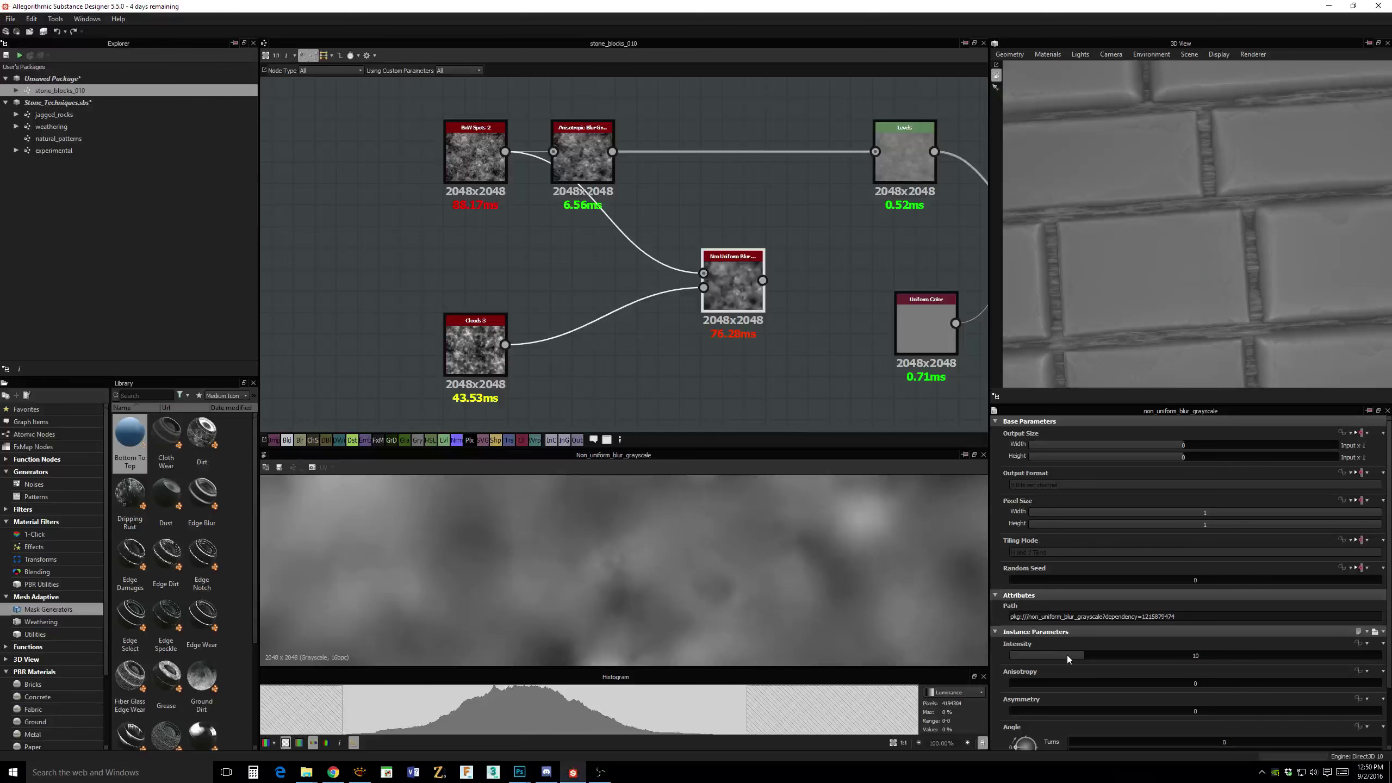
Set the Non Uniform Blur Grayscale's Anisotropy to 1, Angle to about 0.5 turns and Intensity to 10.54.
scroll(1065, 716, "down", 3)
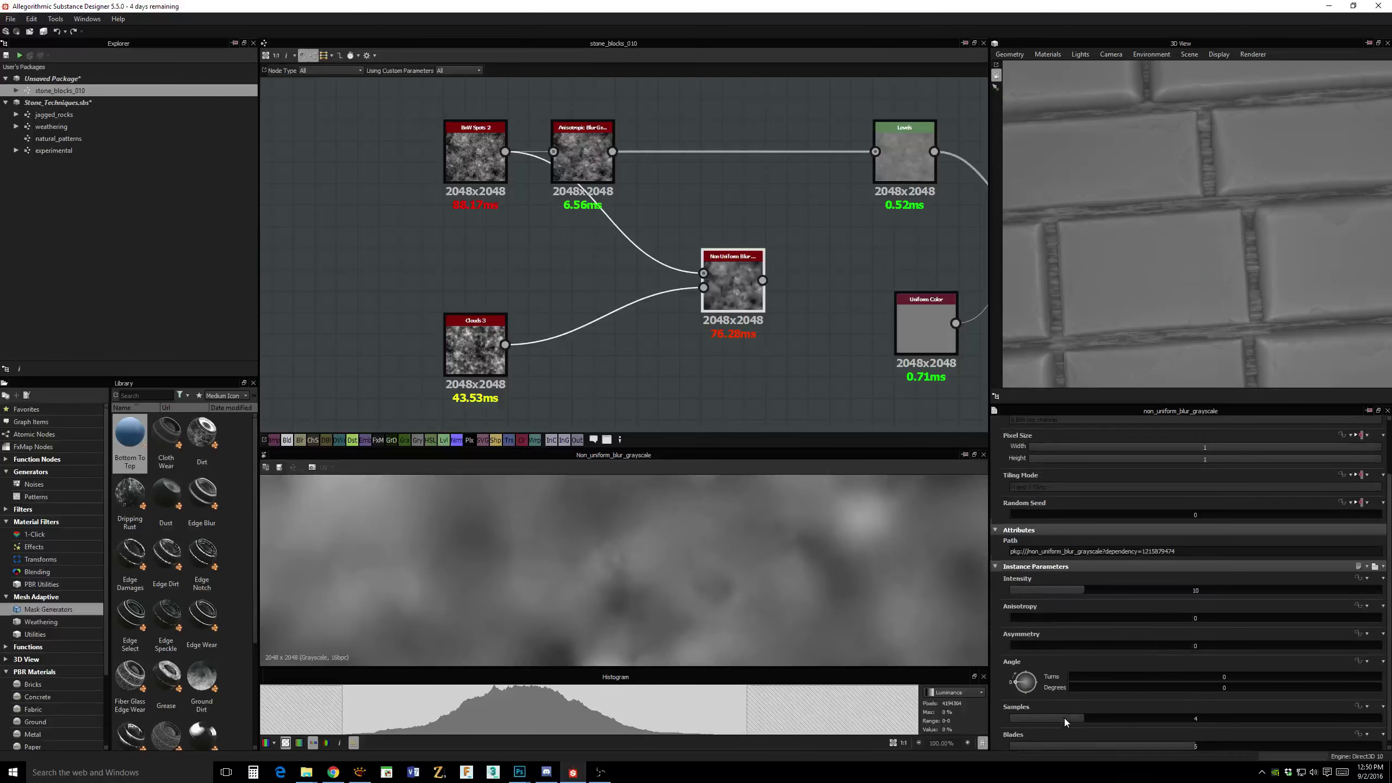
left_click(1037, 668)
left_click_drag(1038, 668, 1039, 678)
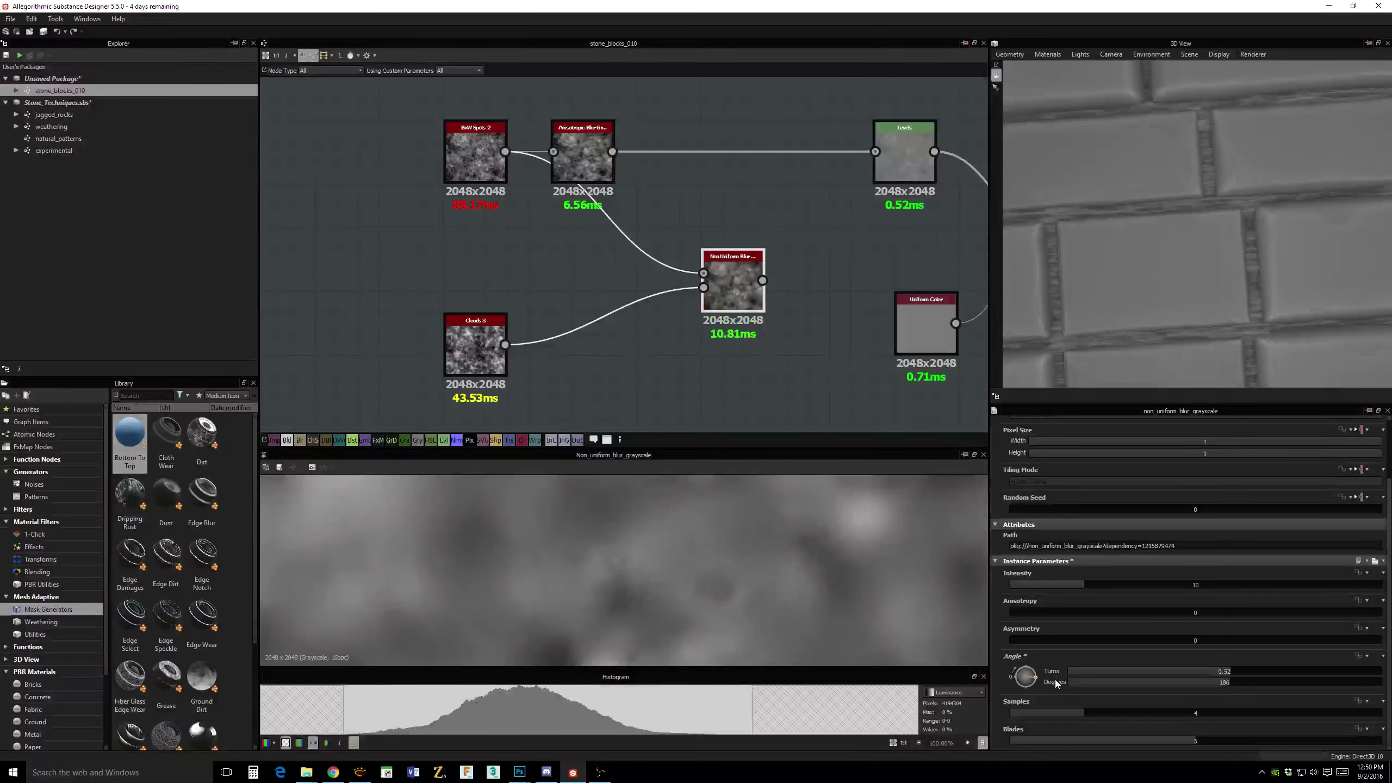
left_click_drag(1016, 612, 1384, 612)
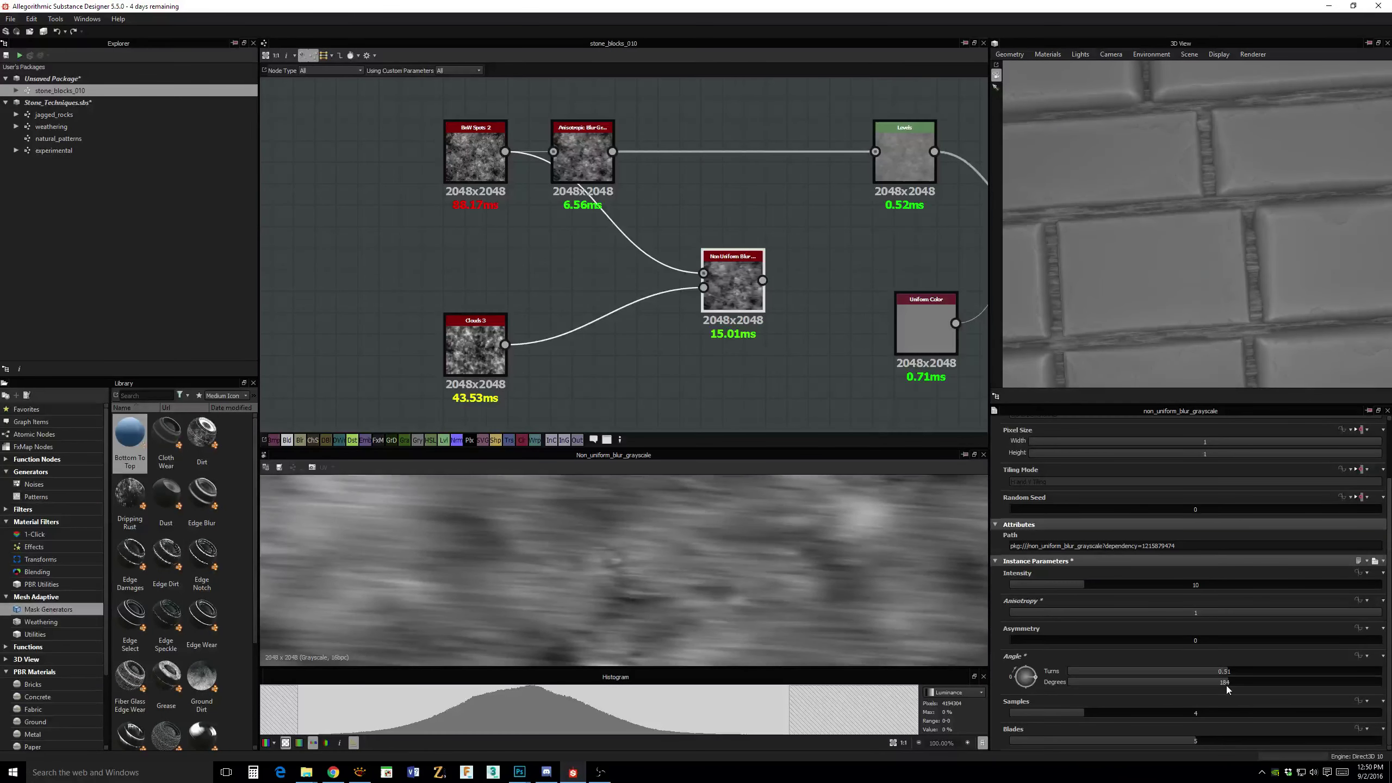
left_click(1035, 679)
left_click(1044, 680)
left_click_drag(1051, 584, 1089, 586)
middle_click_drag(804, 289, 813, 299)
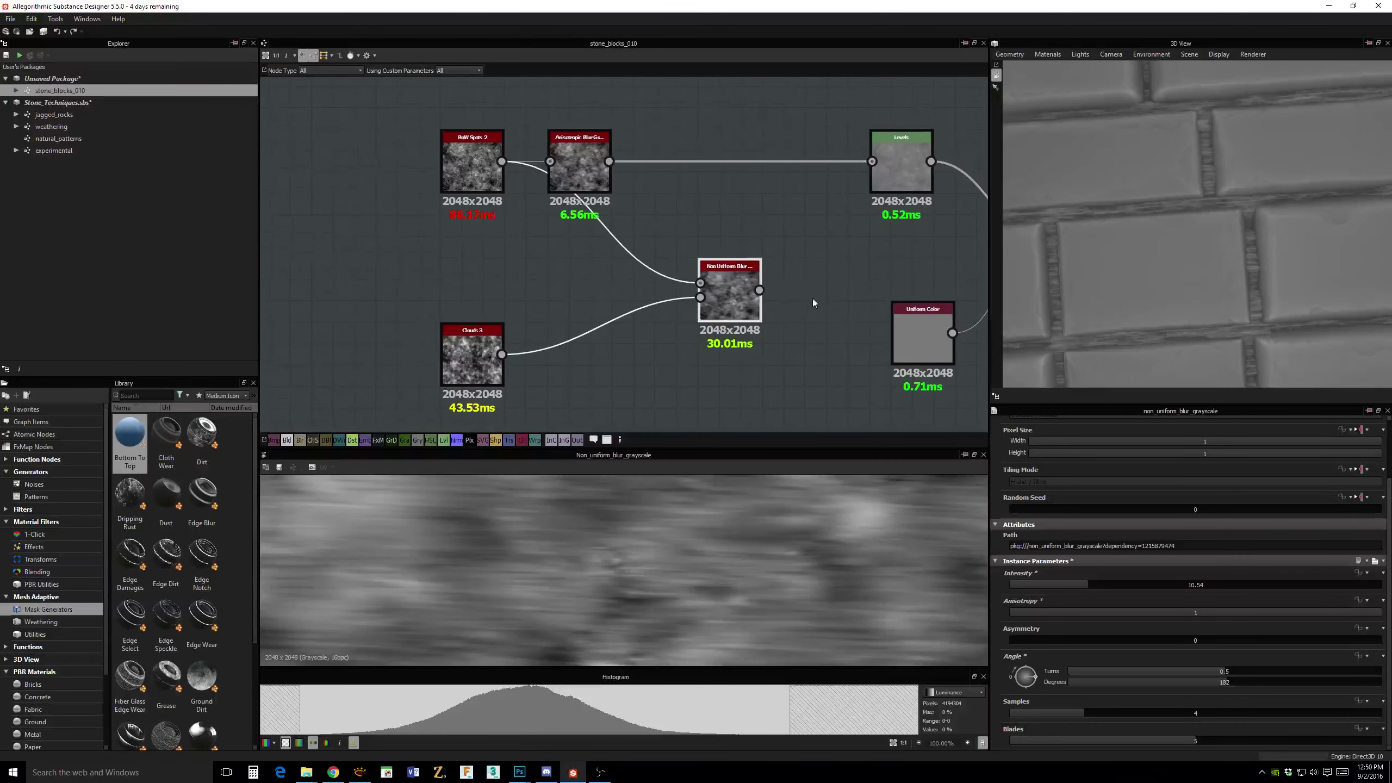
Shift the Non Uniform Blur Grayscale node up slightly and move BnW Spots 2 away from the Anisotropic Blur to make room.
left_click(586, 185)
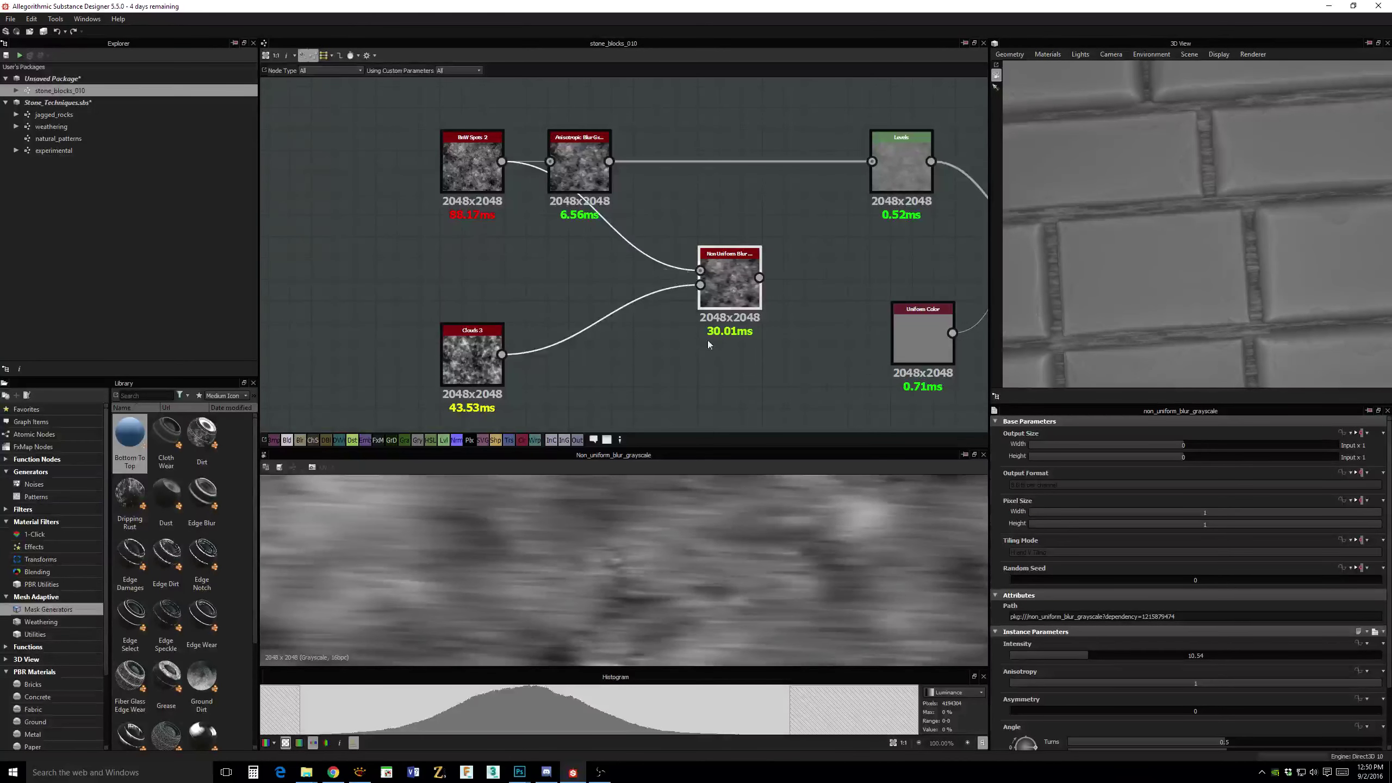
middle_click_drag(646, 367, 688, 367)
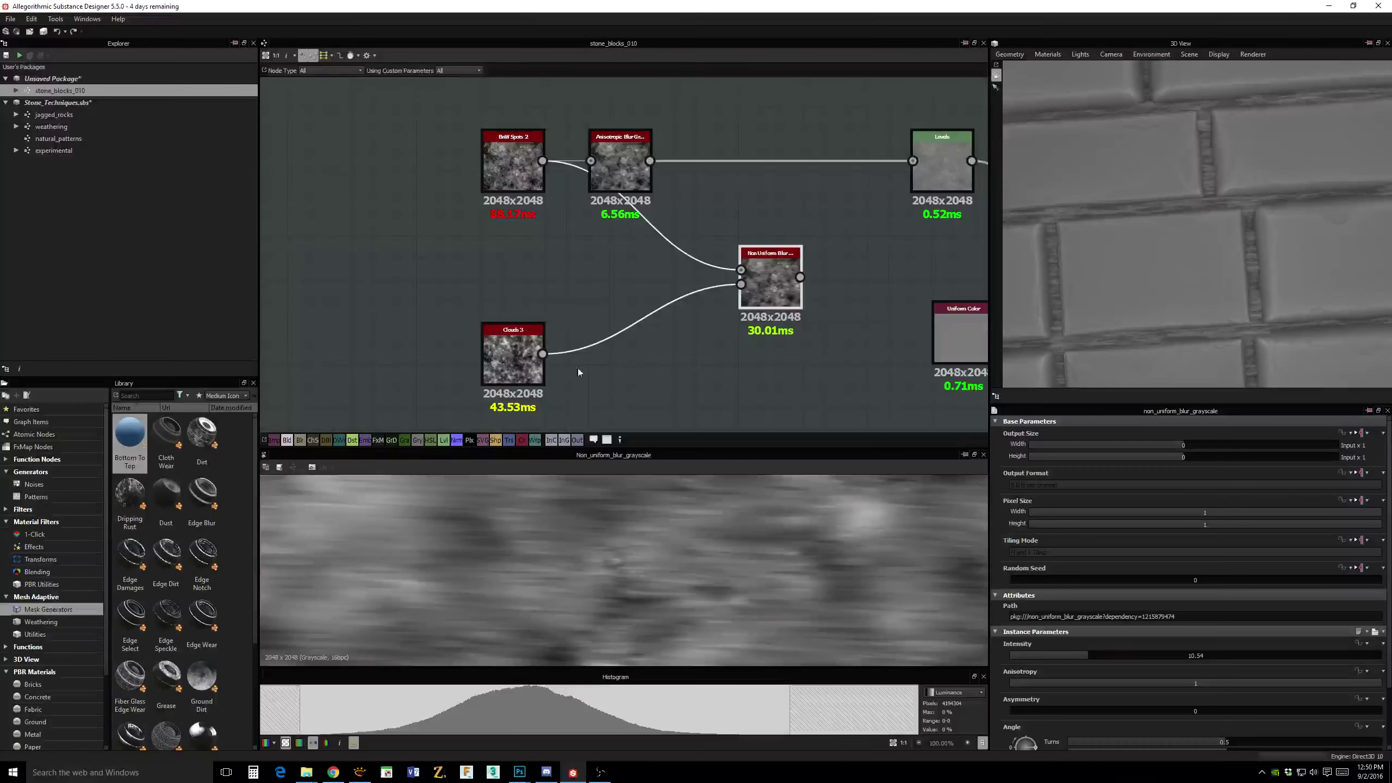
left_click(537, 340)
left_click_drag(497, 176, 454, 176)
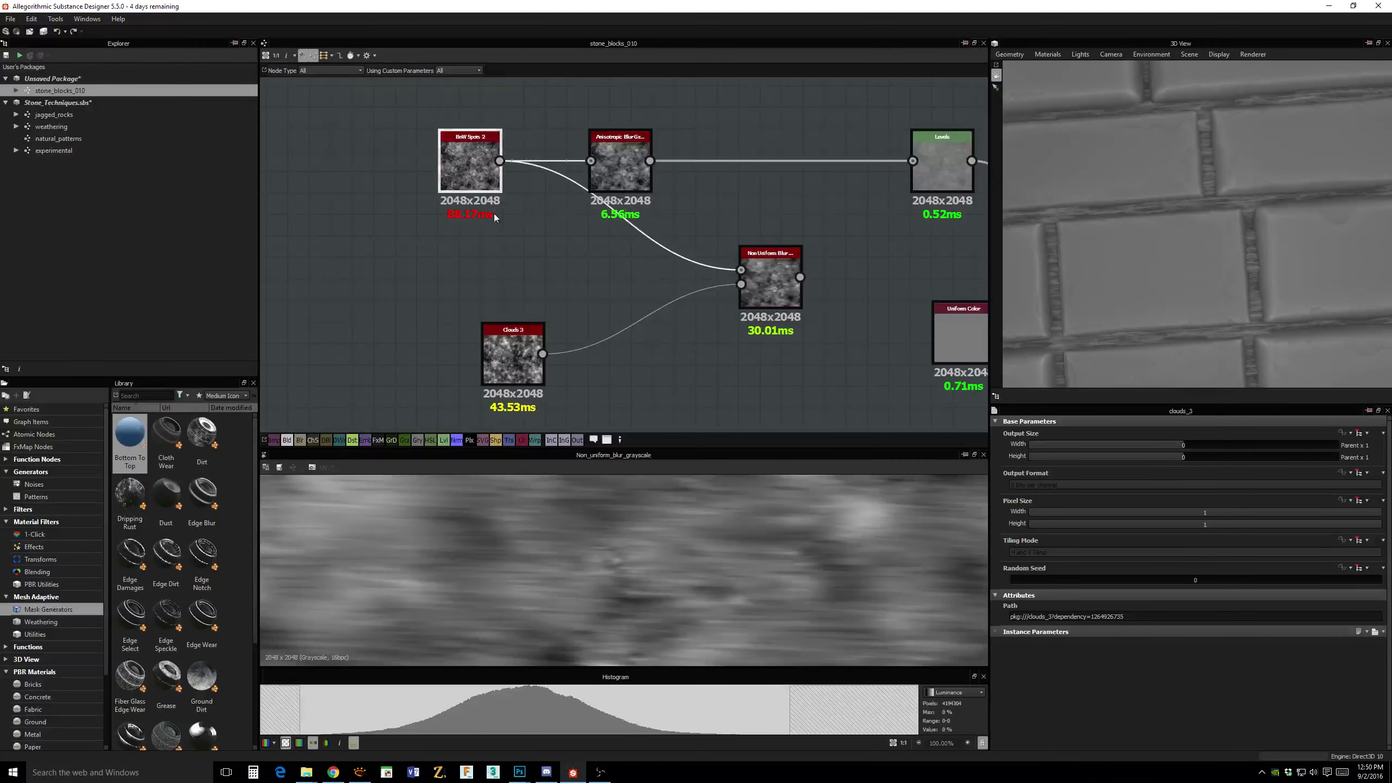
Add a Blend node below the Anisotropic Blur, feed BnW Spots 2 into its foreground, and move Clouds 3 out of its way.
left_click(541, 263)
key("space")
type("bl")
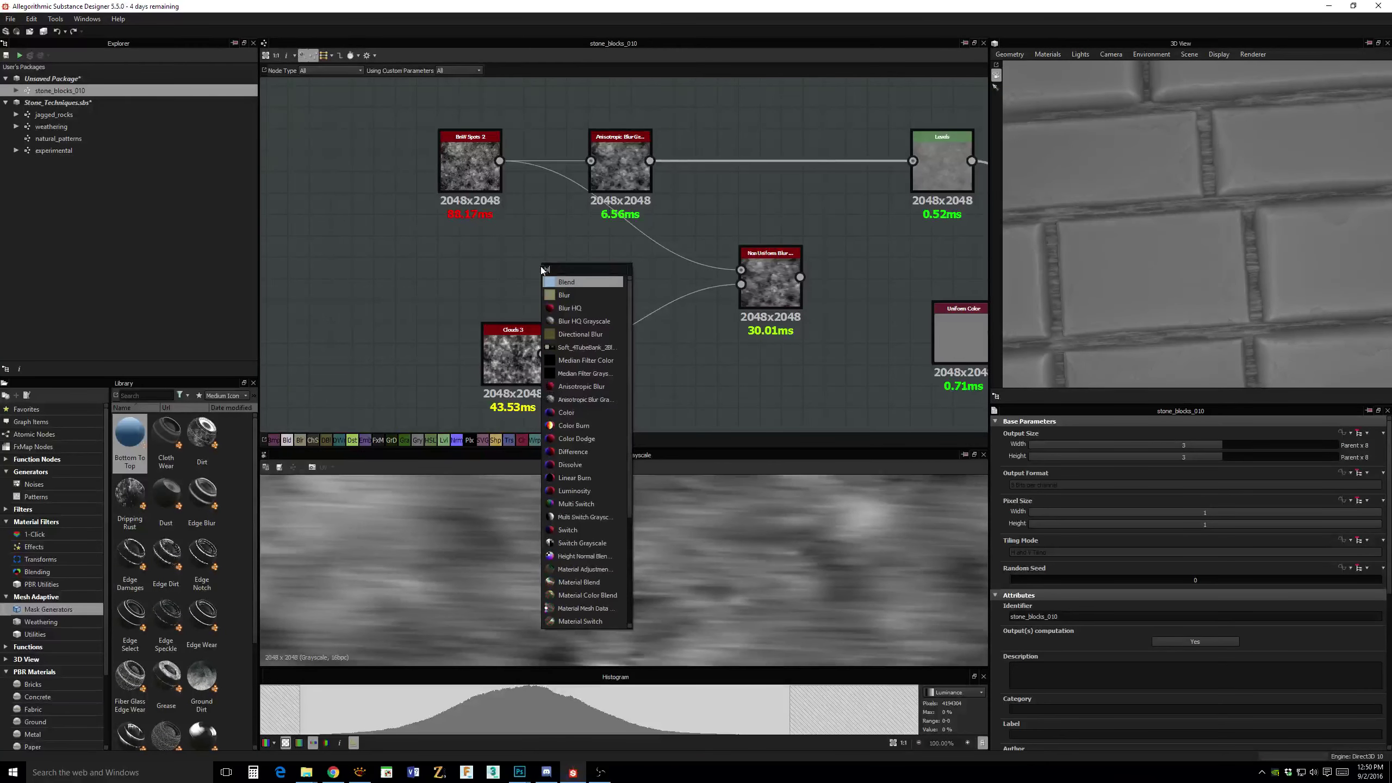
left_click(568, 281)
left_click_drag(568, 281, 622, 281)
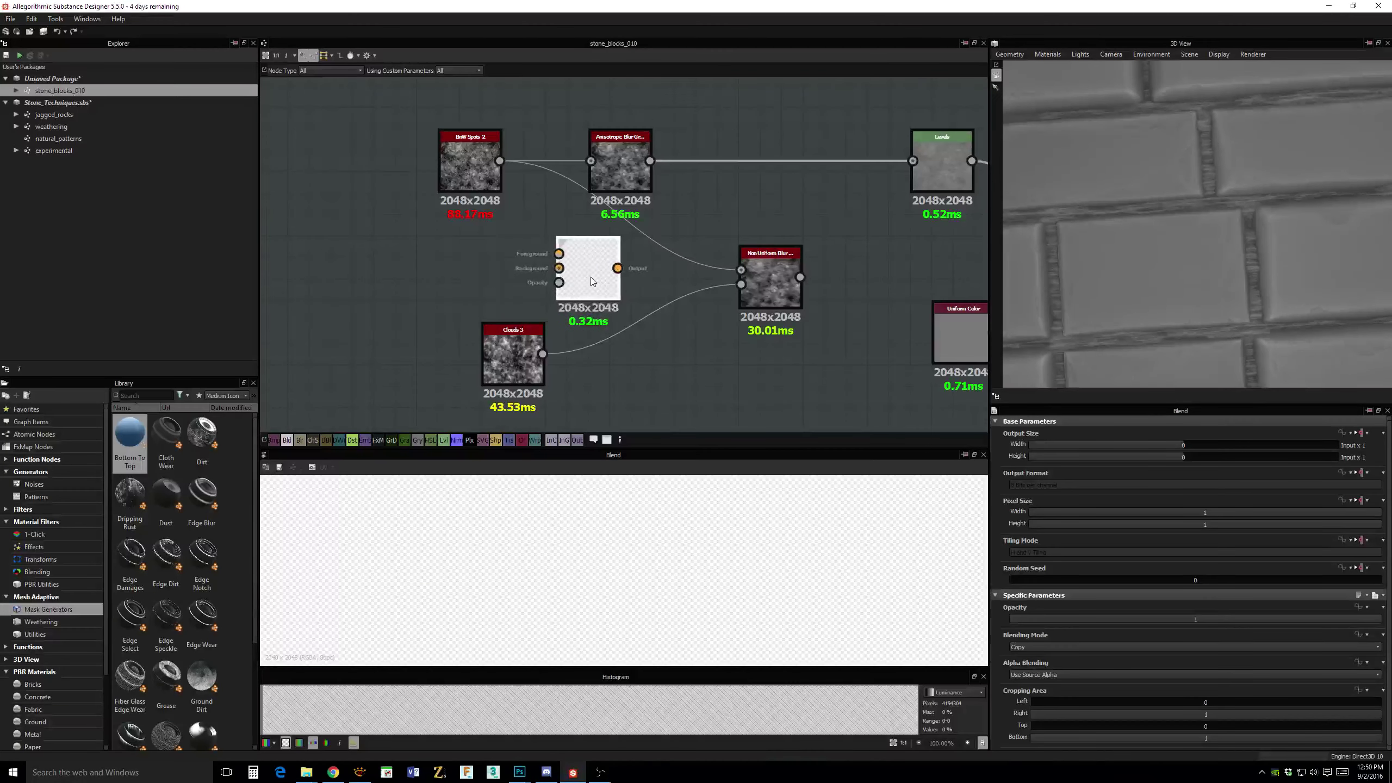
left_click_drag(499, 160, 559, 253)
left_click_drag(533, 362, 467, 384)
Add a Moisture Noise node and connect it to the Blend's background input.
left_click(387, 278)
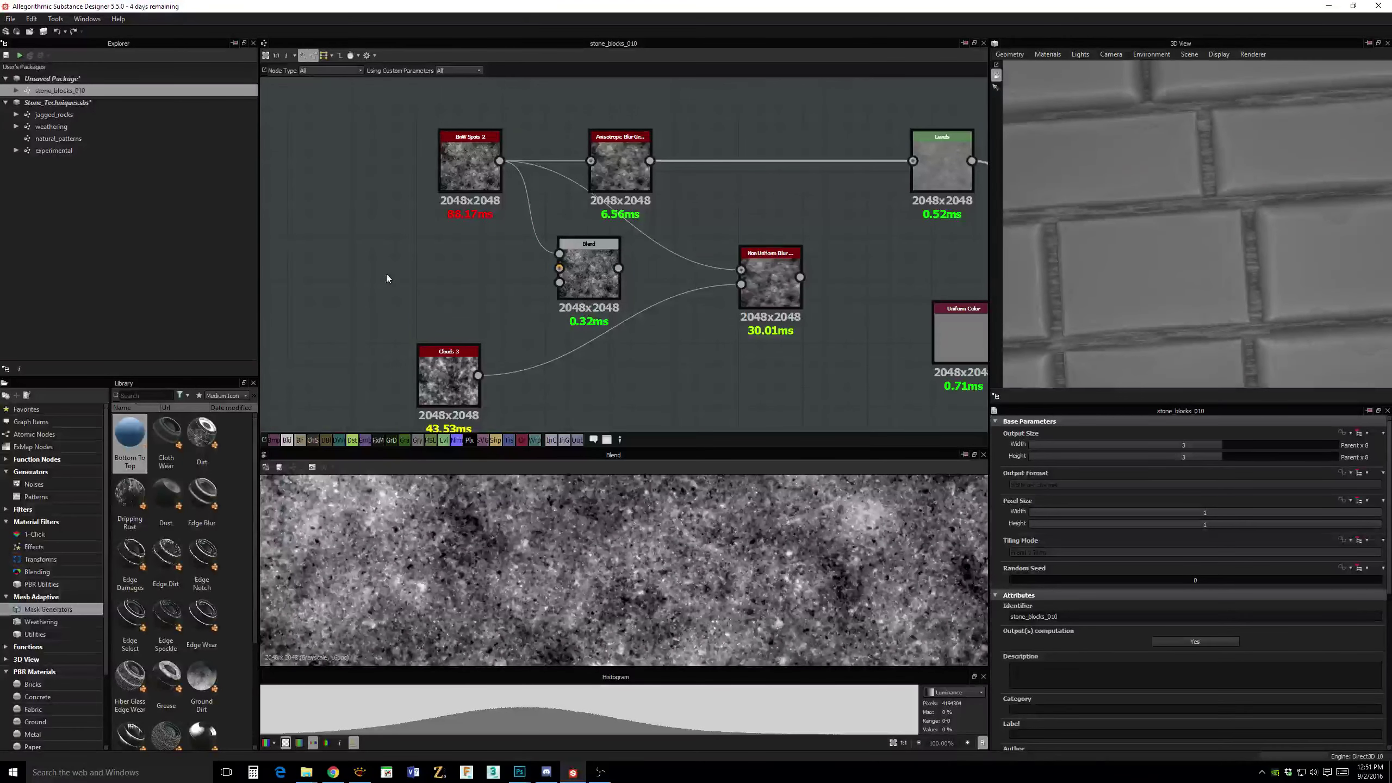
key("space")
type("moi")
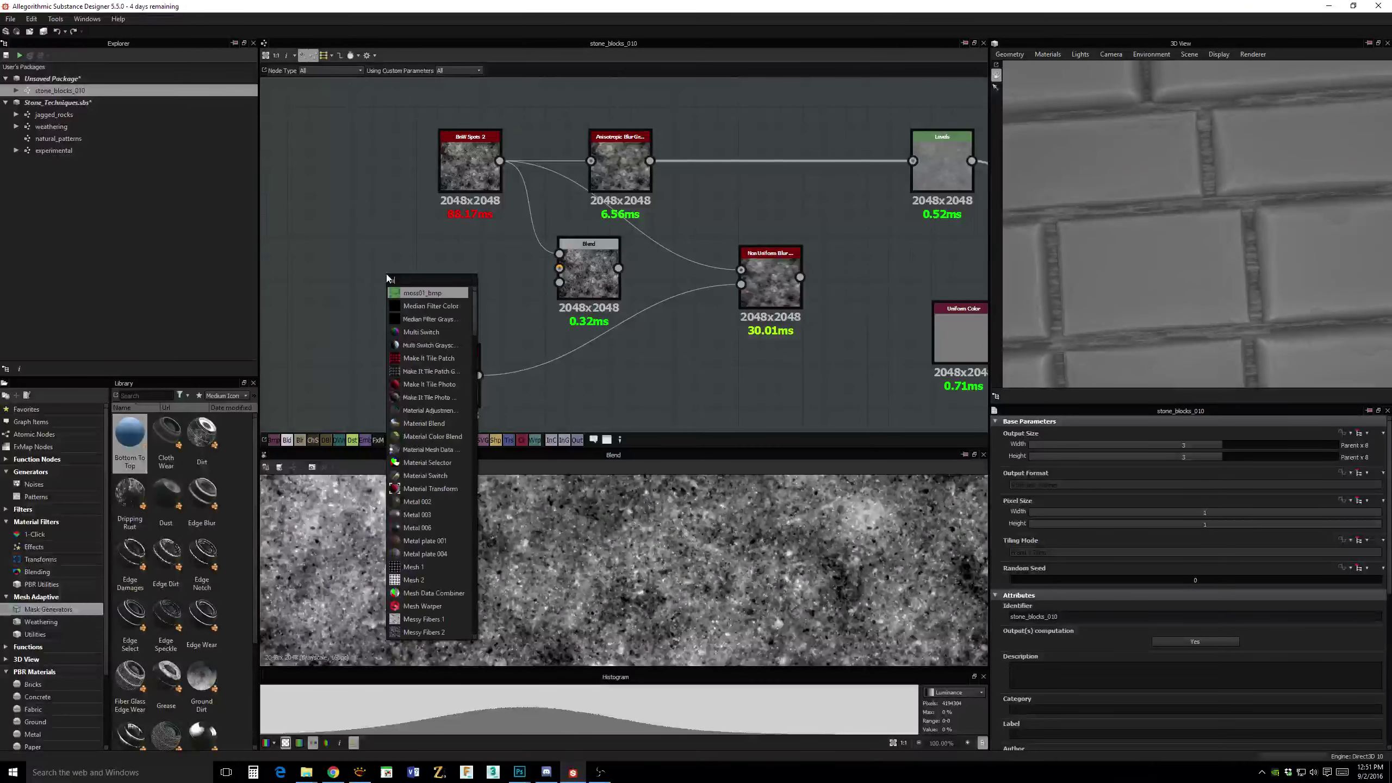
left_click(424, 292)
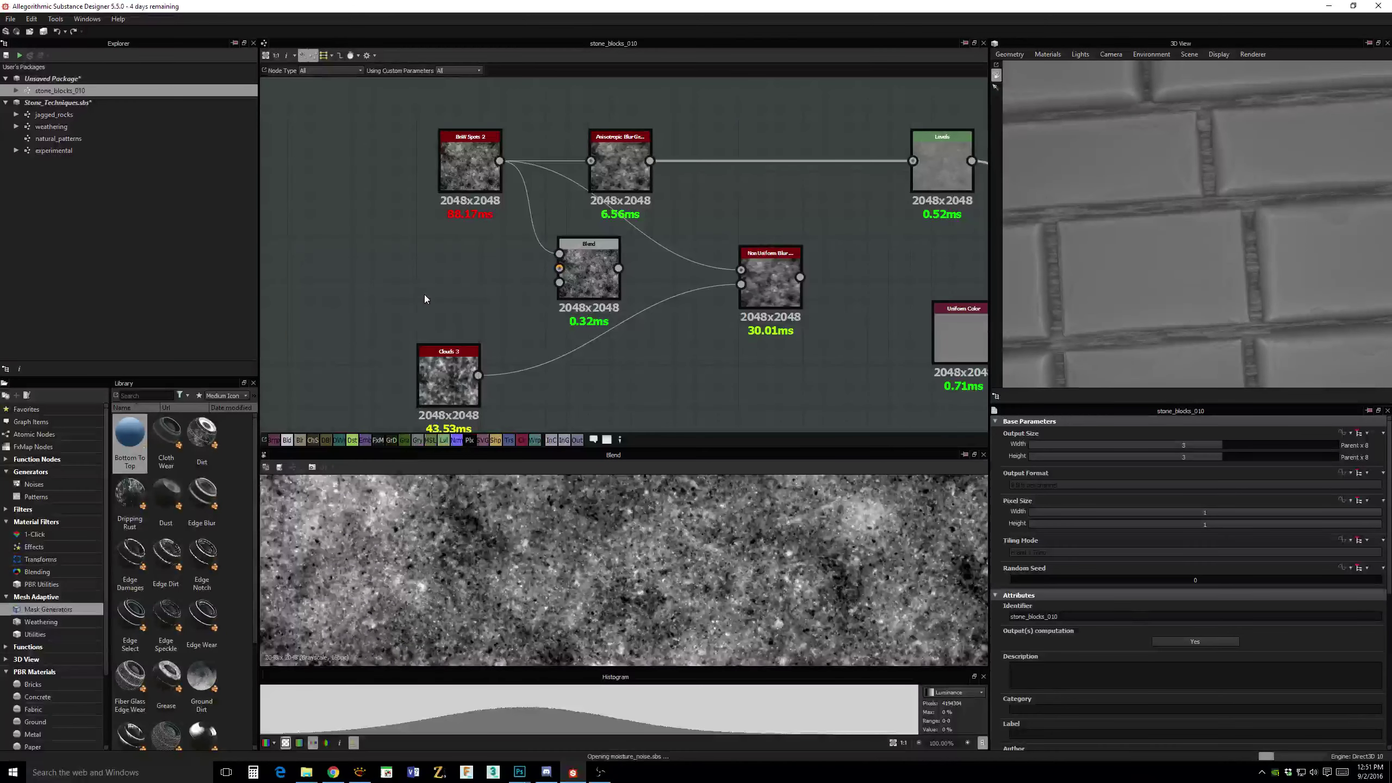
left_click_drag(414, 289, 559, 268)
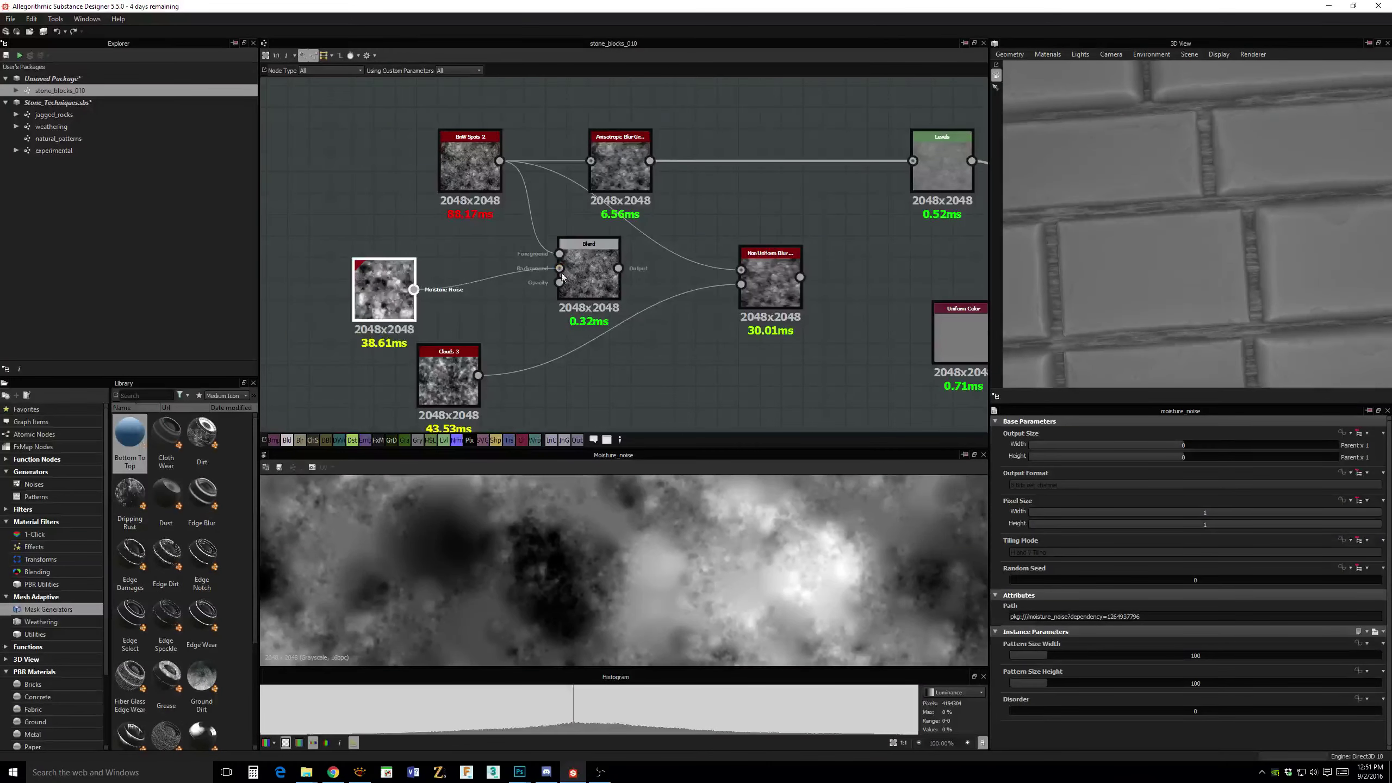
Set the Blend's blending mode to Subtract and space the Blend and Moisture Noise nodes apart.
left_click(577, 274)
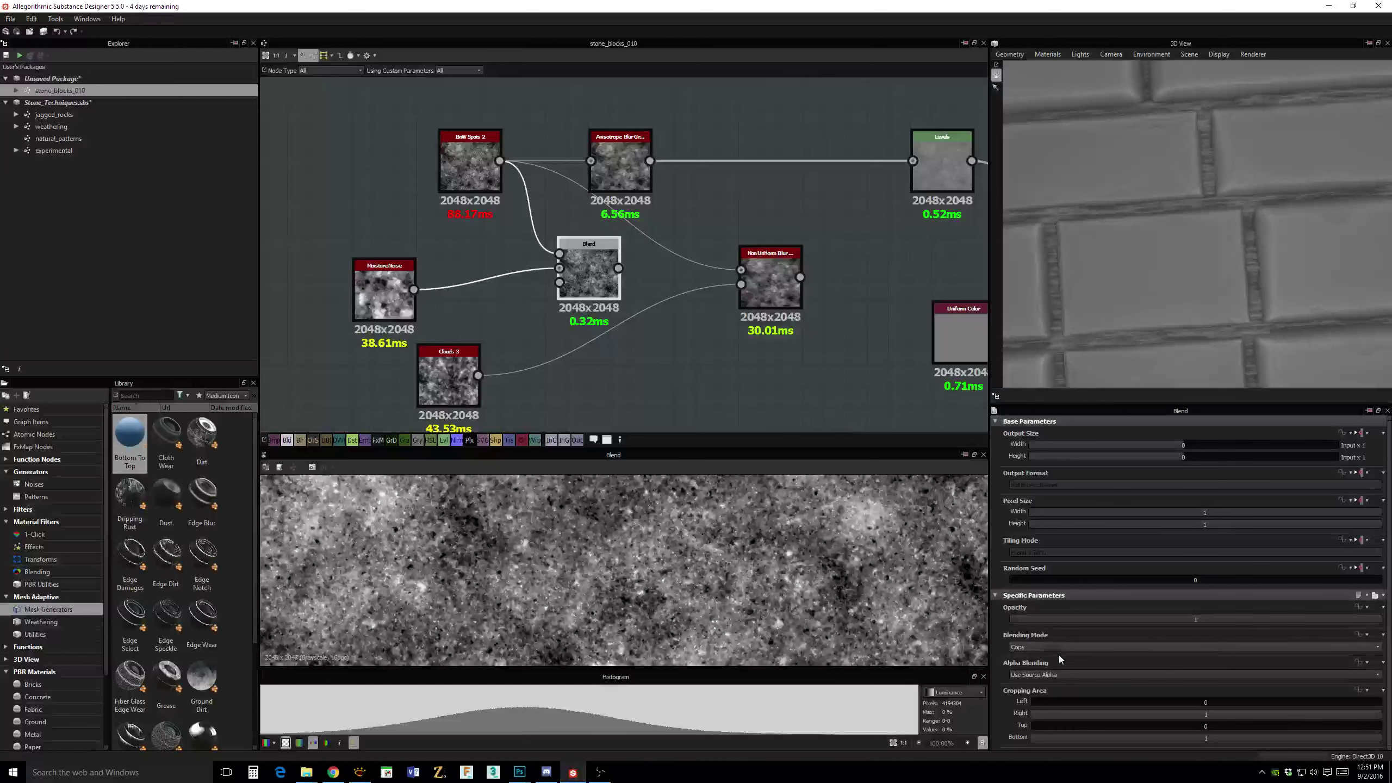
left_click(1060, 648)
left_click(1059, 670)
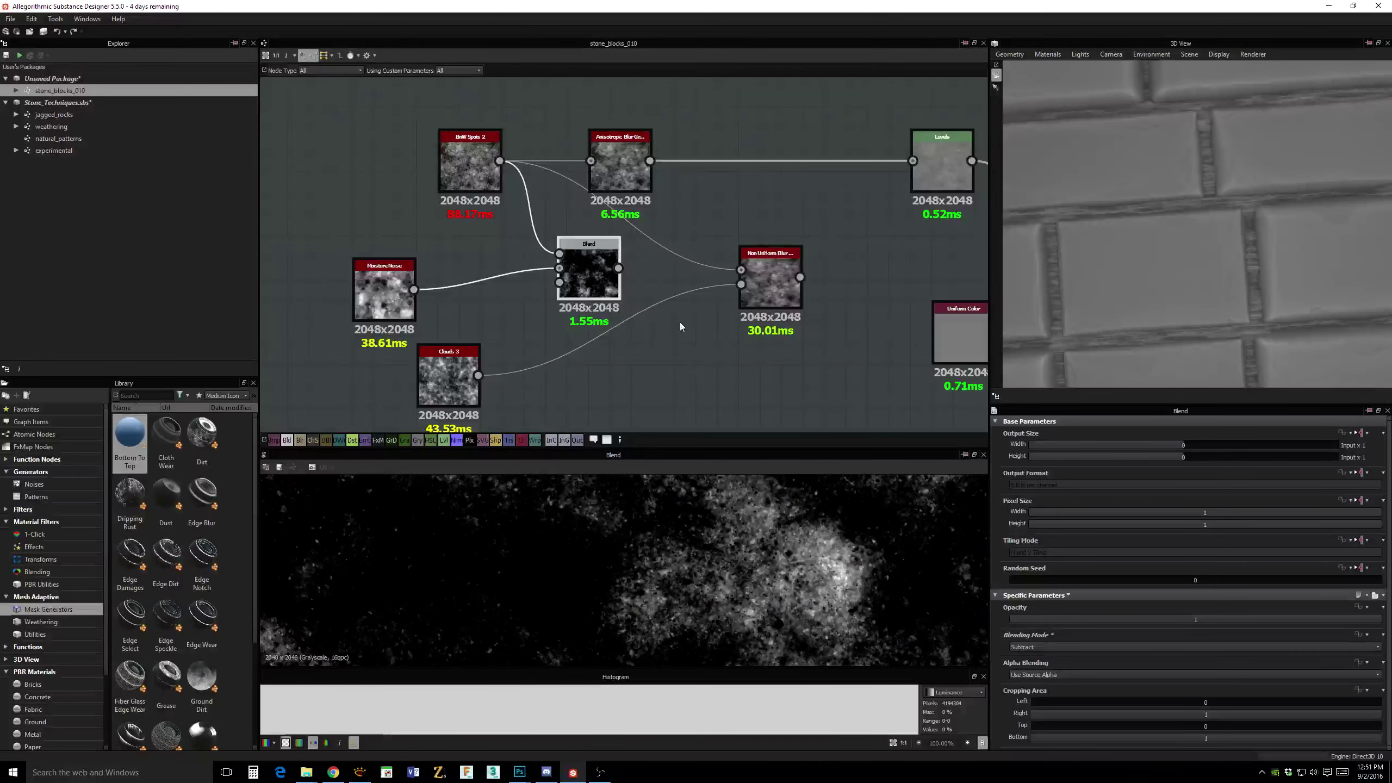
left_click_drag(598, 274, 586, 274)
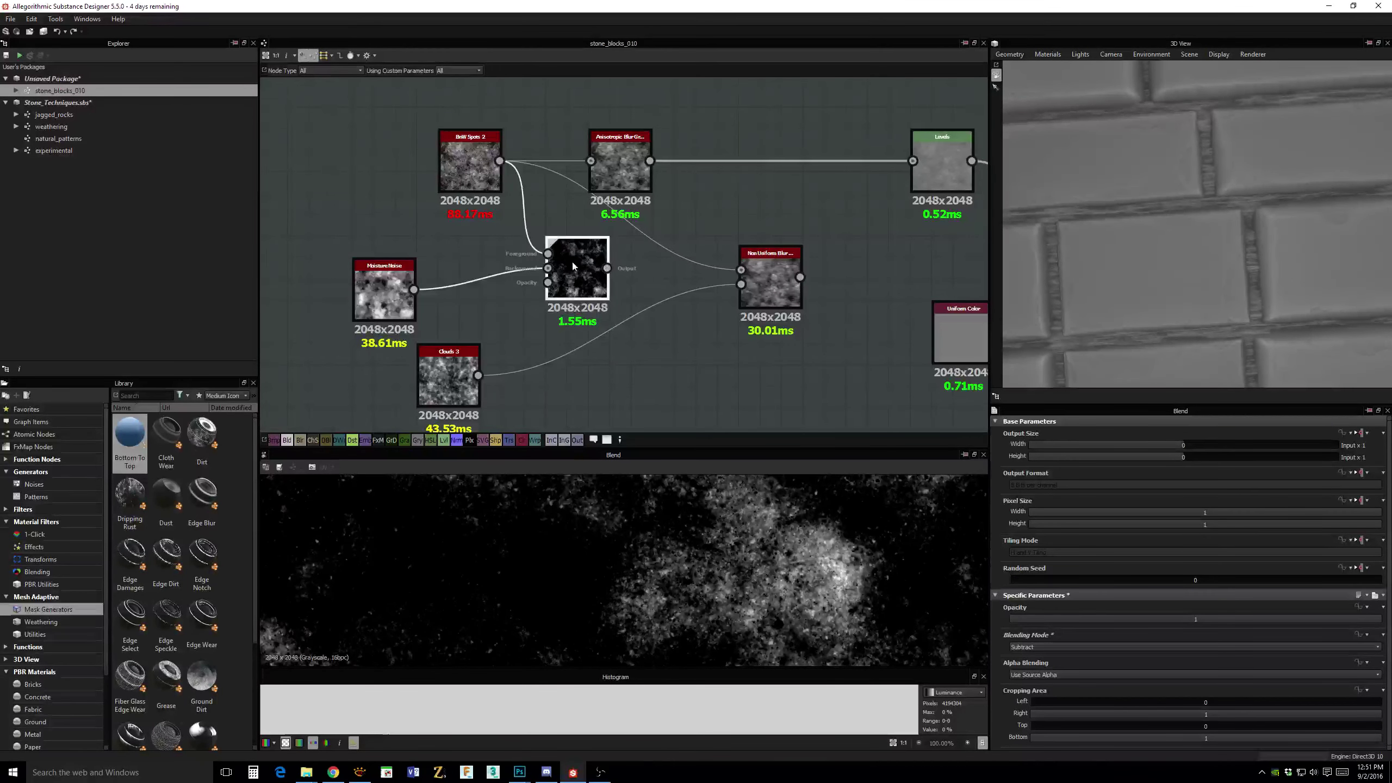
left_click_drag(1165, 622, 1225, 622)
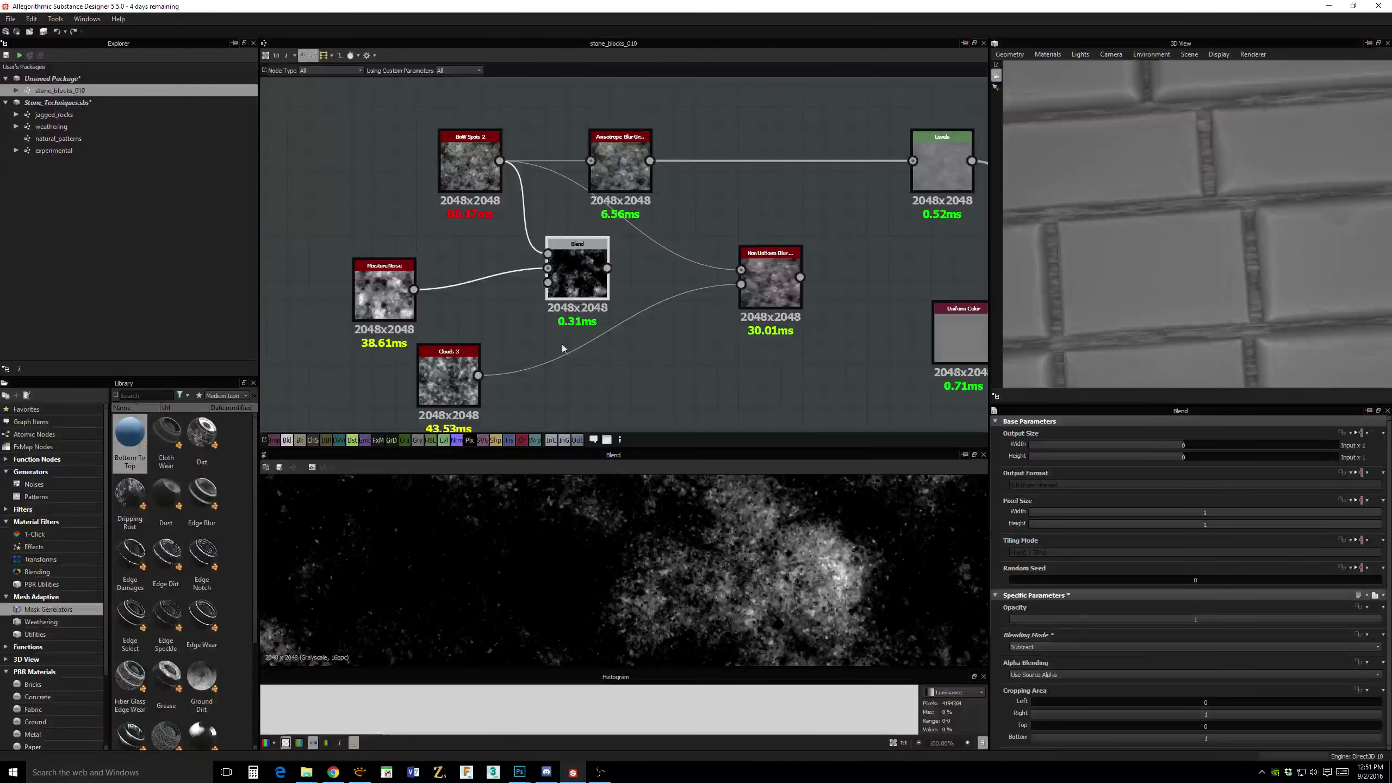
left_click_drag(405, 300, 381, 256)
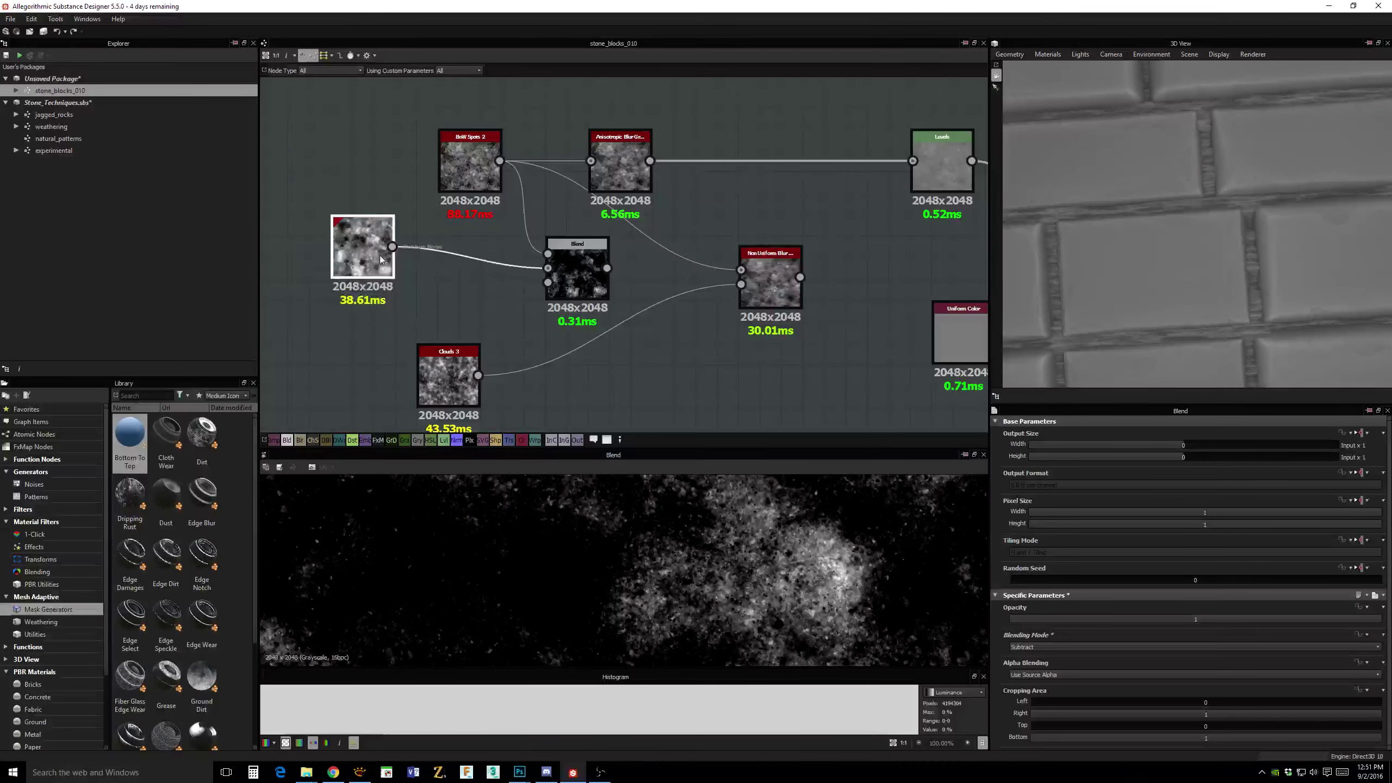
Replace the Moisture Noise node with a Clouds 2 node as the Blend's background and preview the blend.
left_click(425, 296)
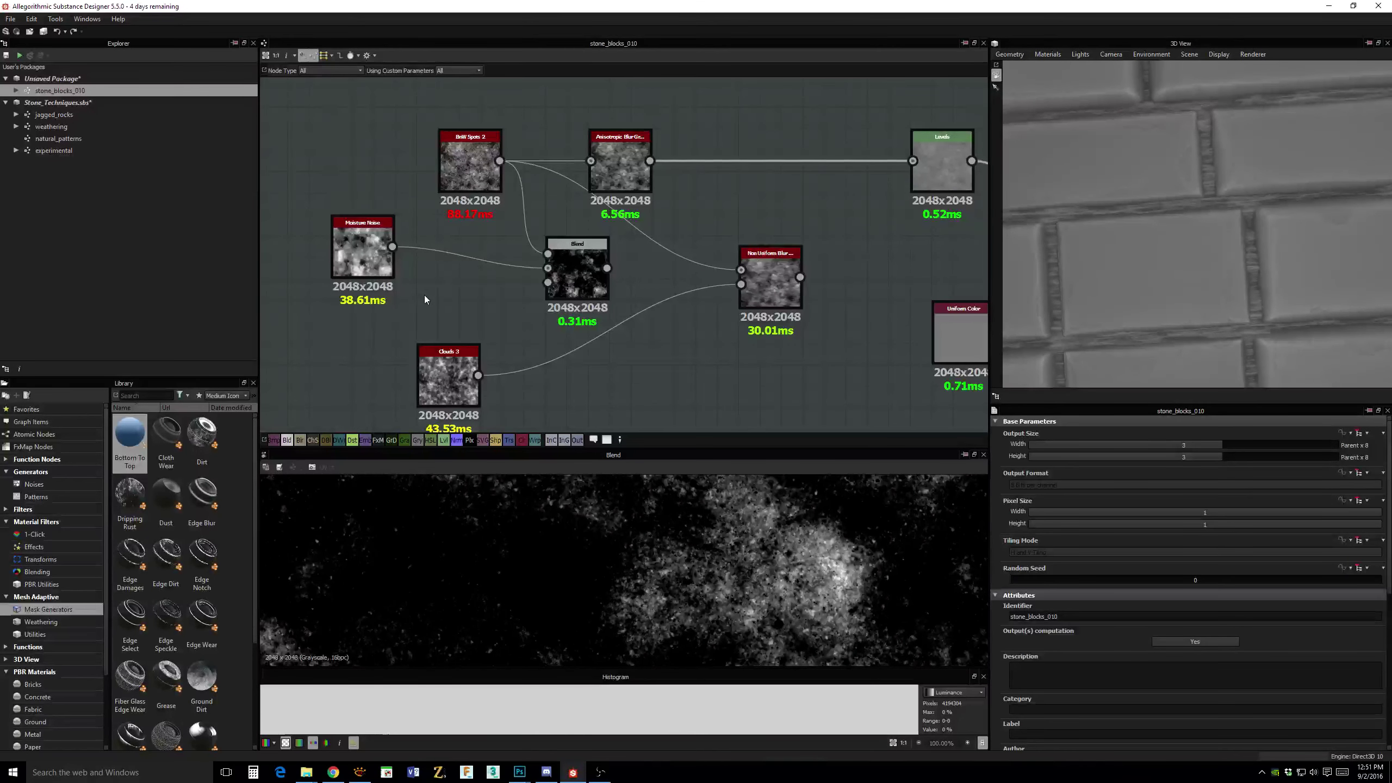
left_click(390, 273)
key("Delete")
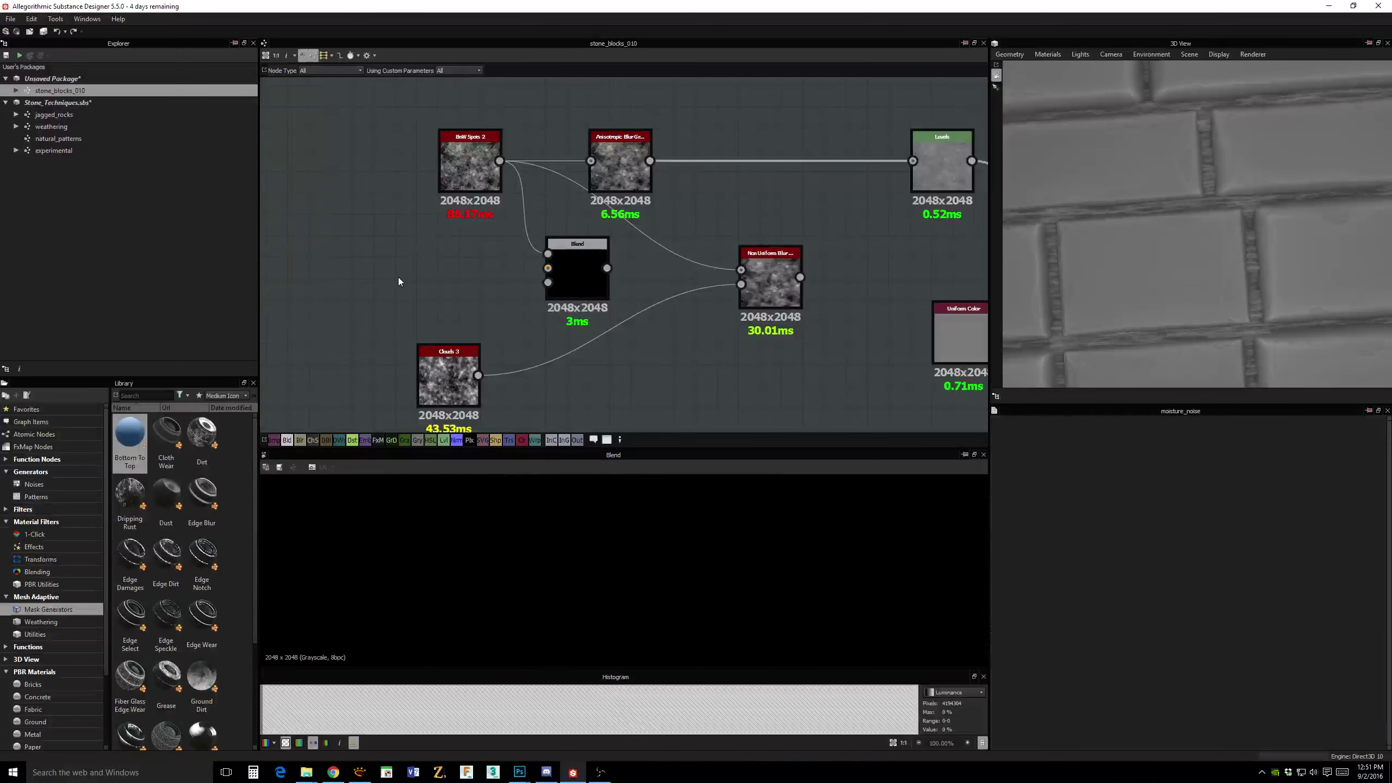
key("space")
type("cl")
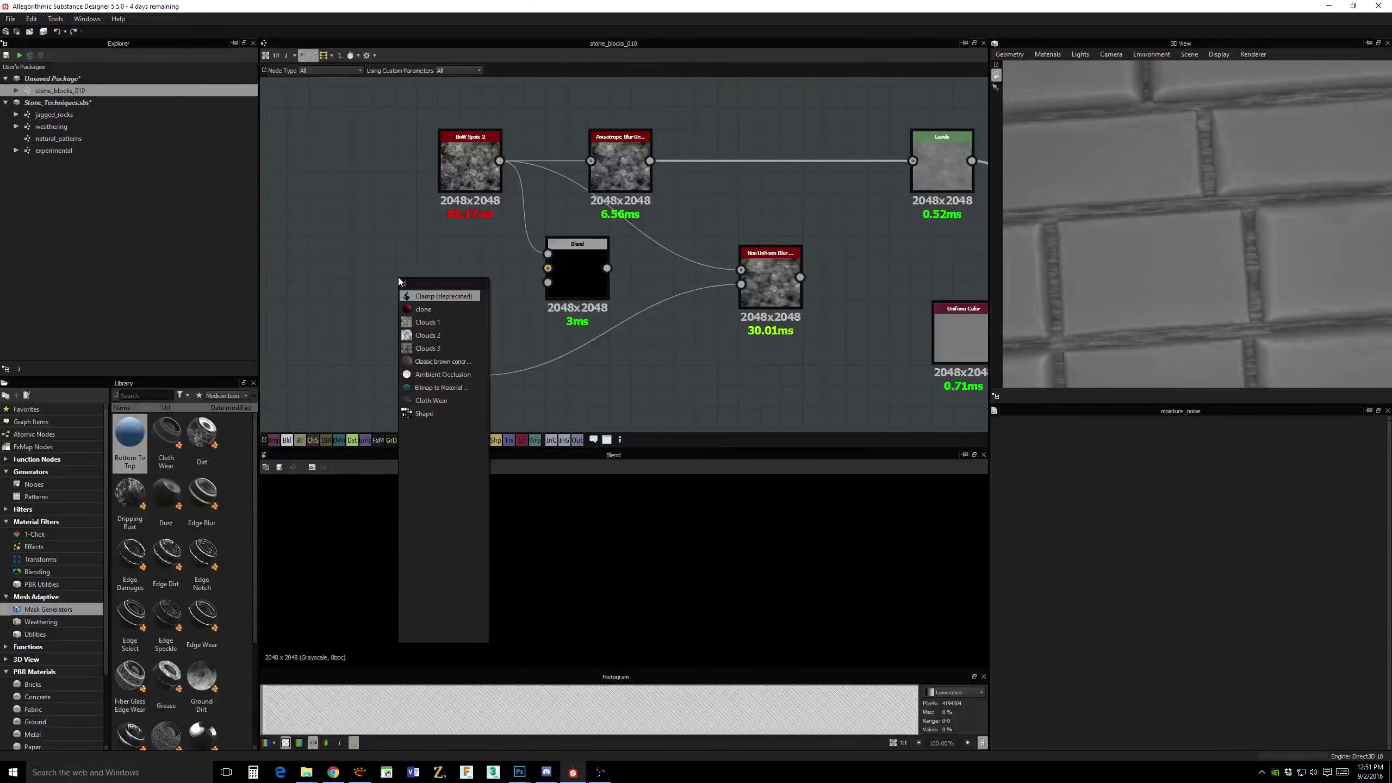
left_click(421, 336)
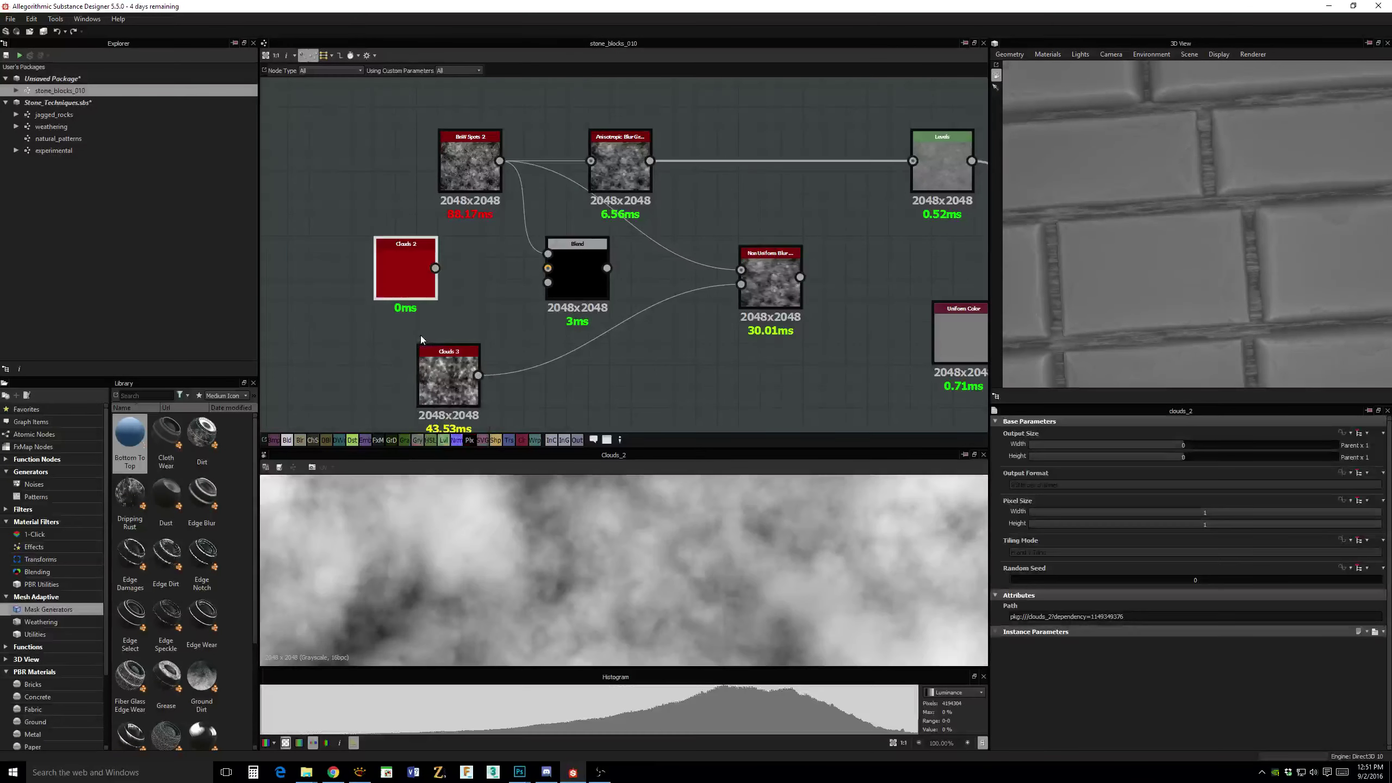
left_click_drag(434, 268, 547, 268)
left_click(569, 276)
double_click(570, 274)
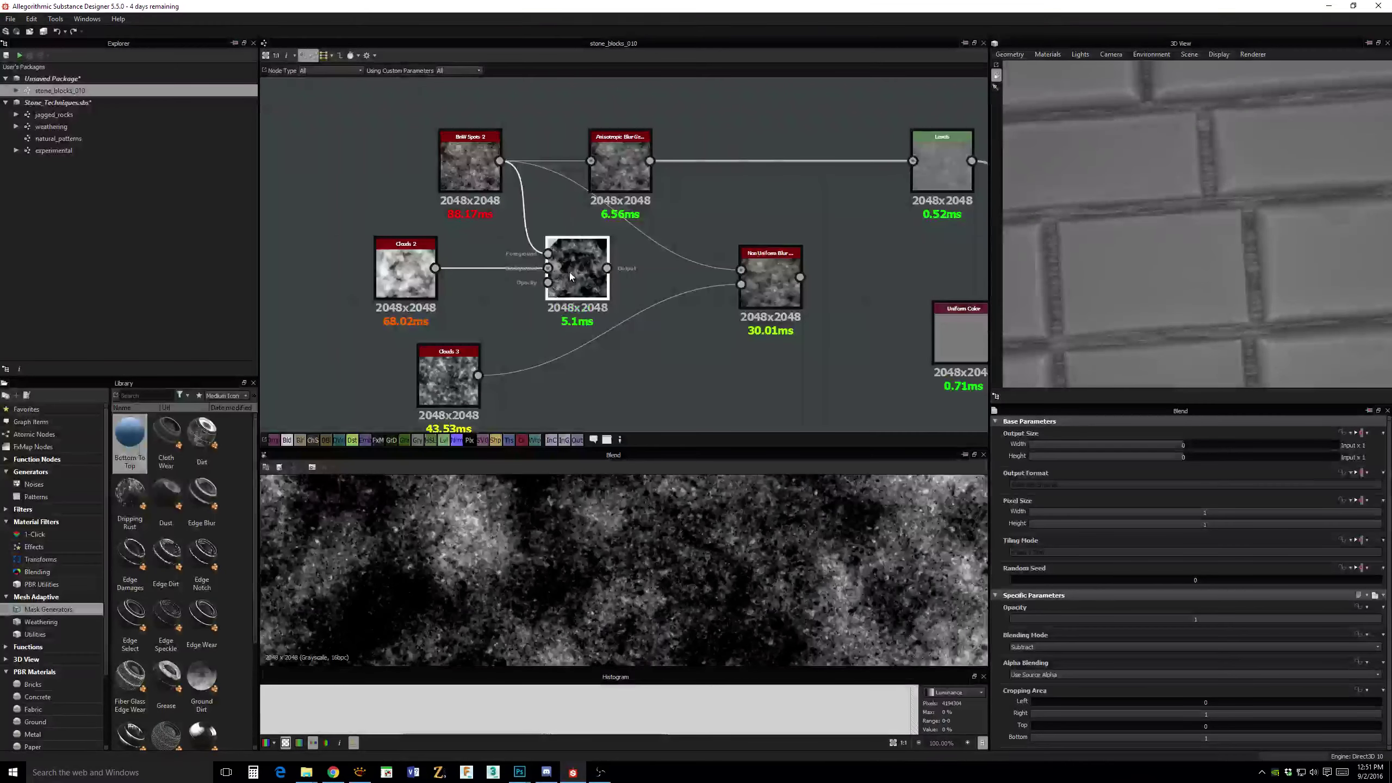
Replace BnW Spots 2 with a Dirt 2 node as the Blend's foreground and preview the blend.
left_click(463, 165)
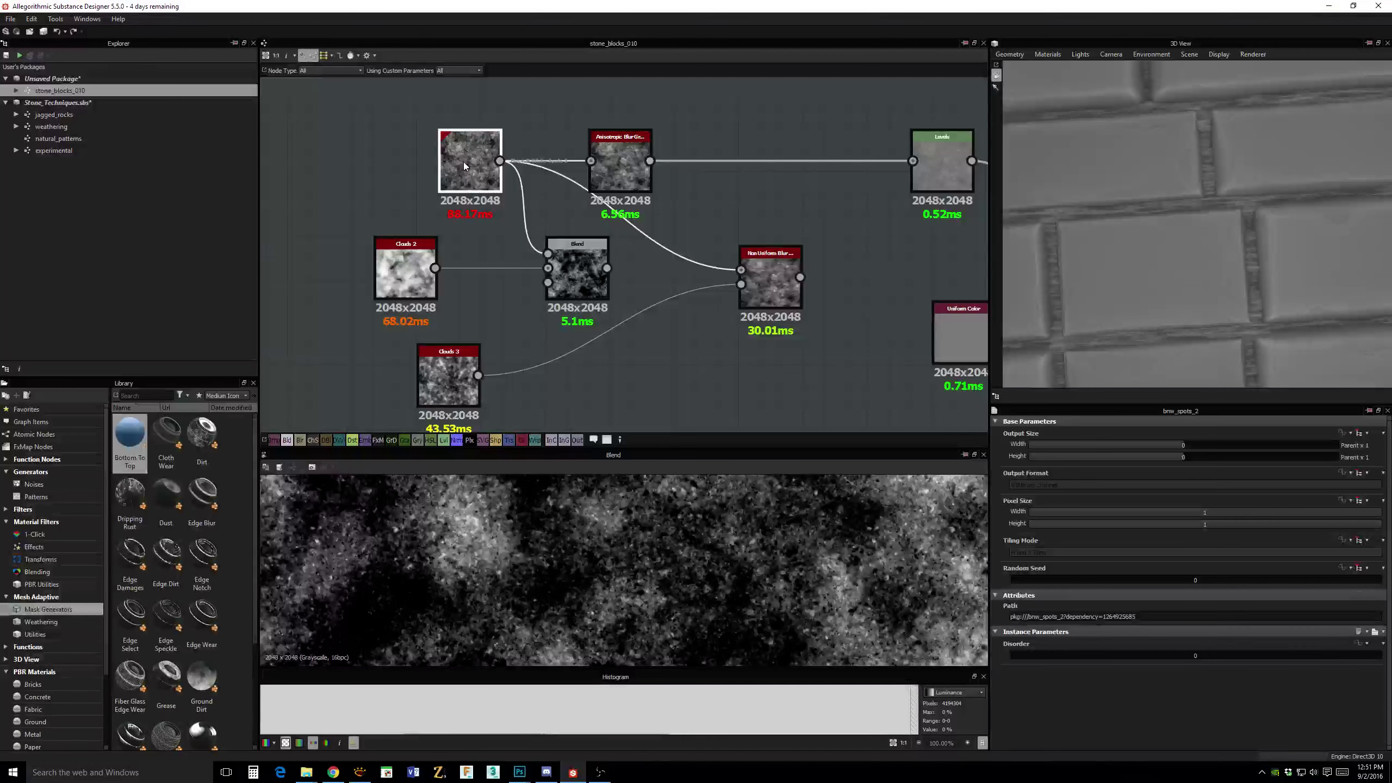
key("Delete")
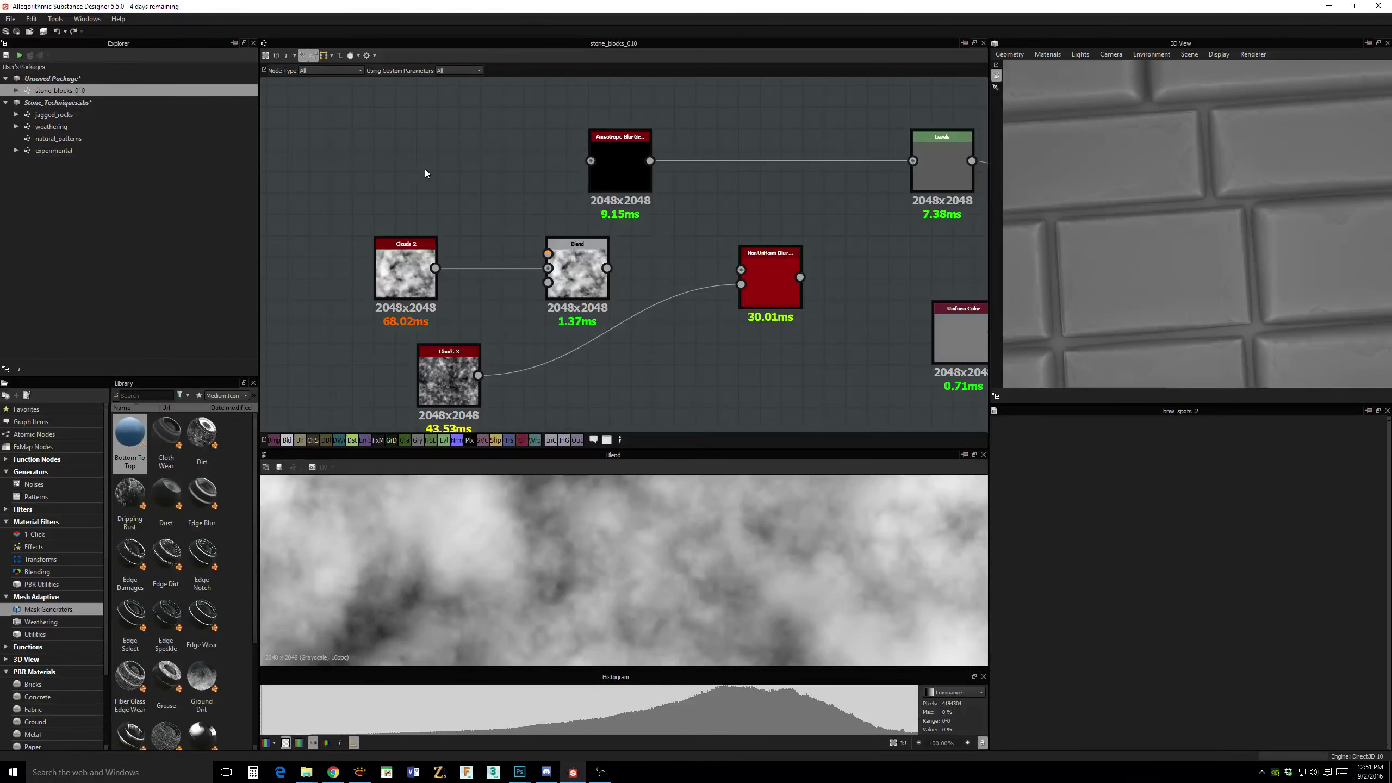
key("space")
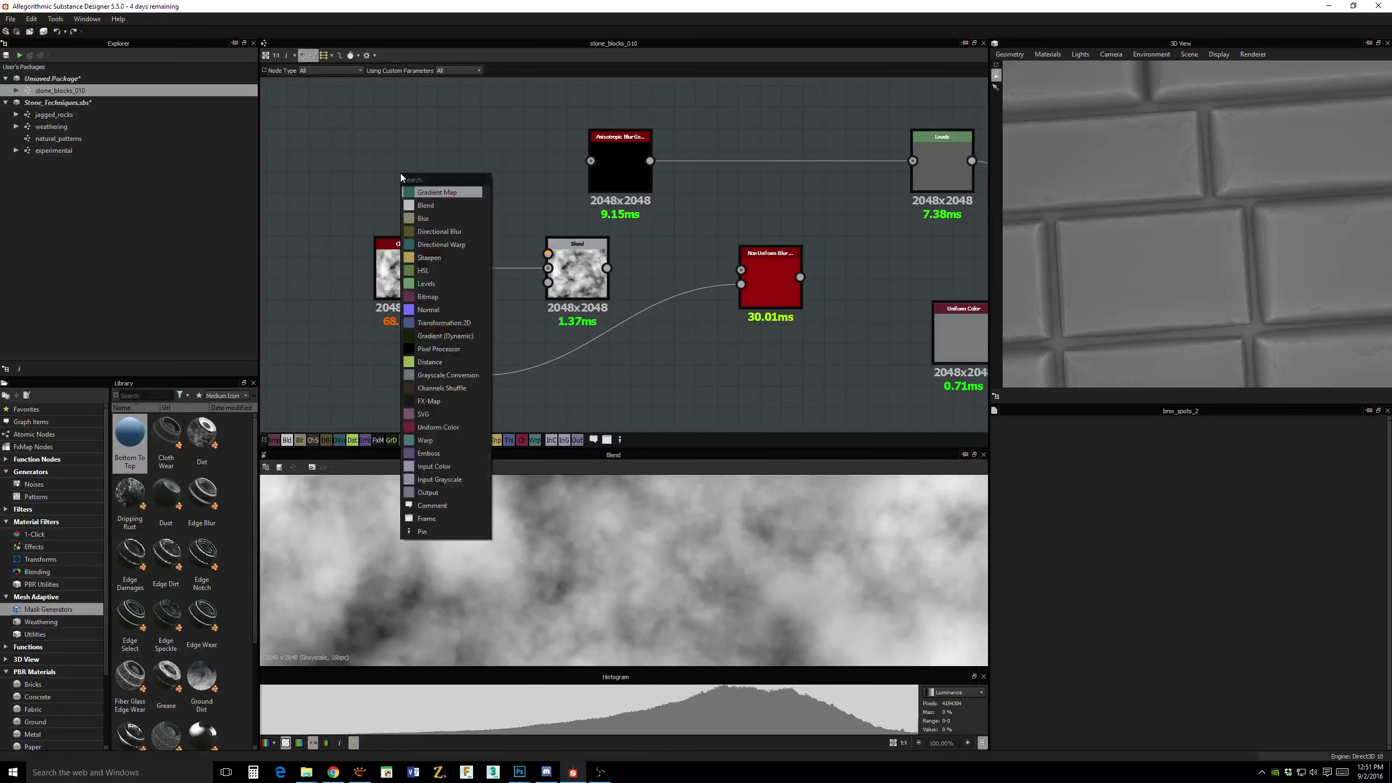
type("dir")
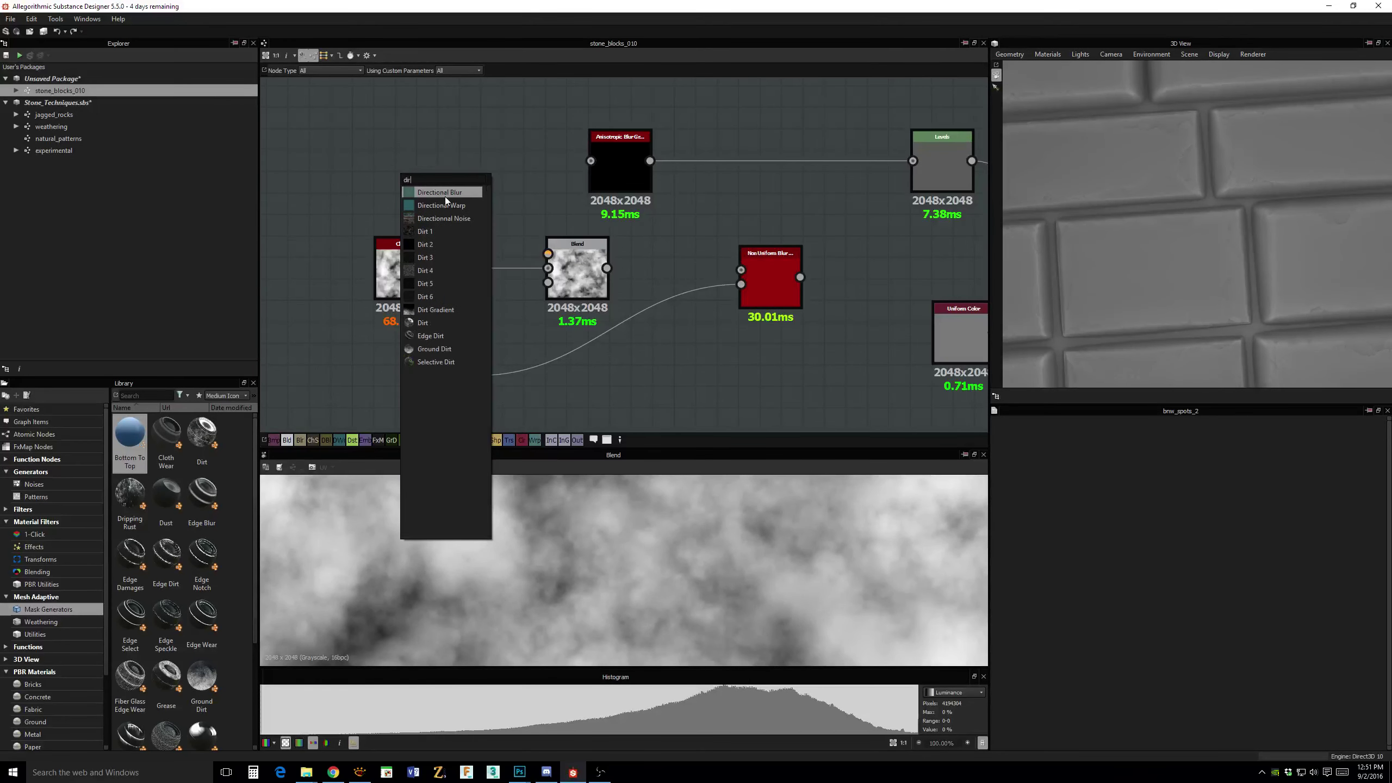
left_click(422, 245)
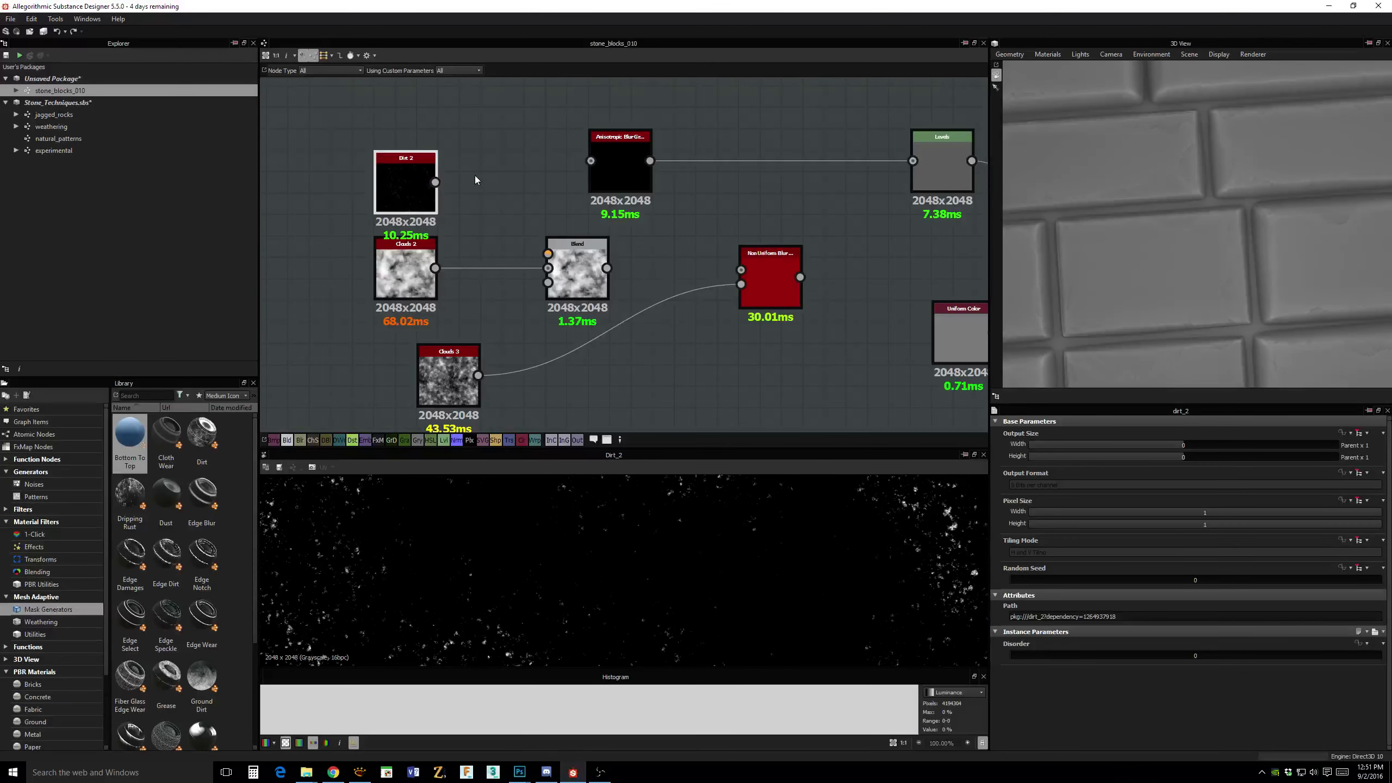
left_click_drag(435, 182, 548, 253)
double_click(592, 264)
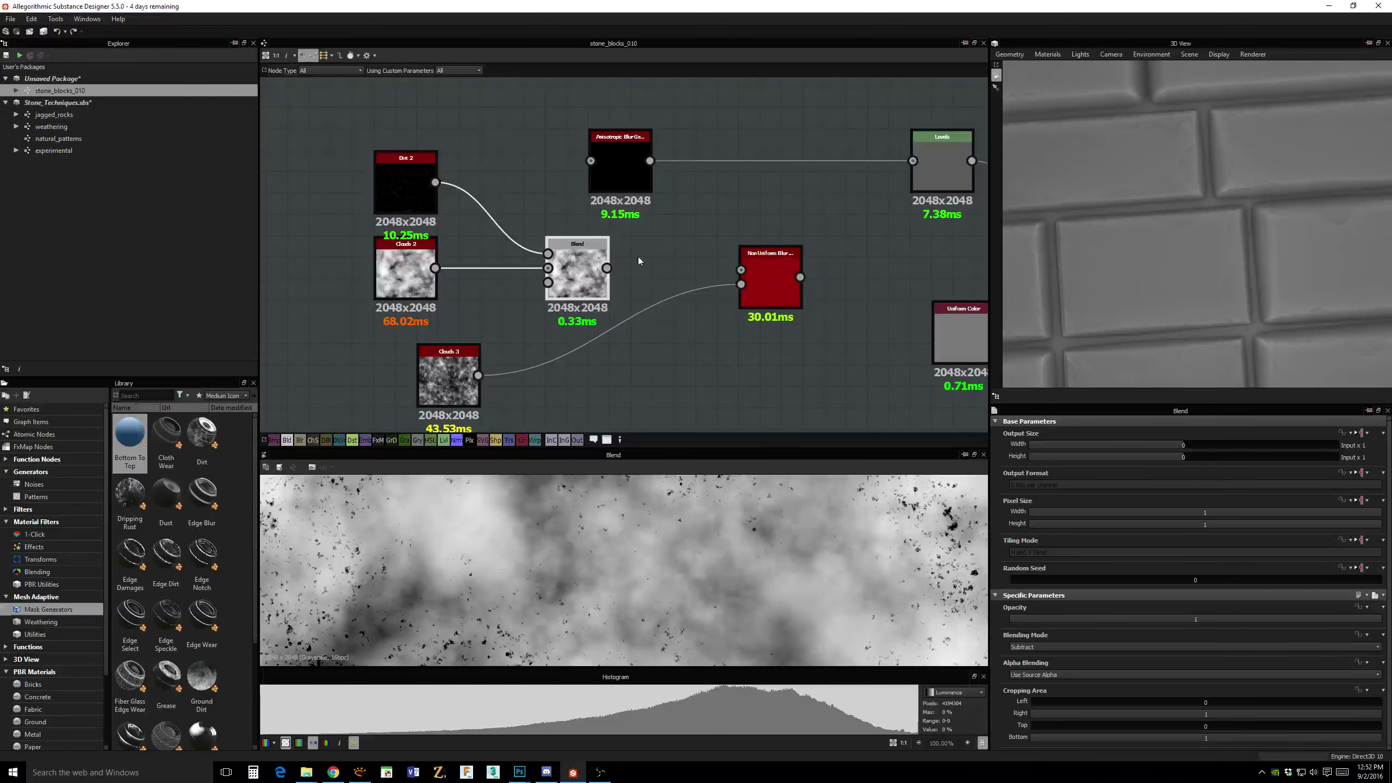
Try the Max (Lighten) blending mode on the Blend node, and finally set it to Switch.
left_click(1052, 646)
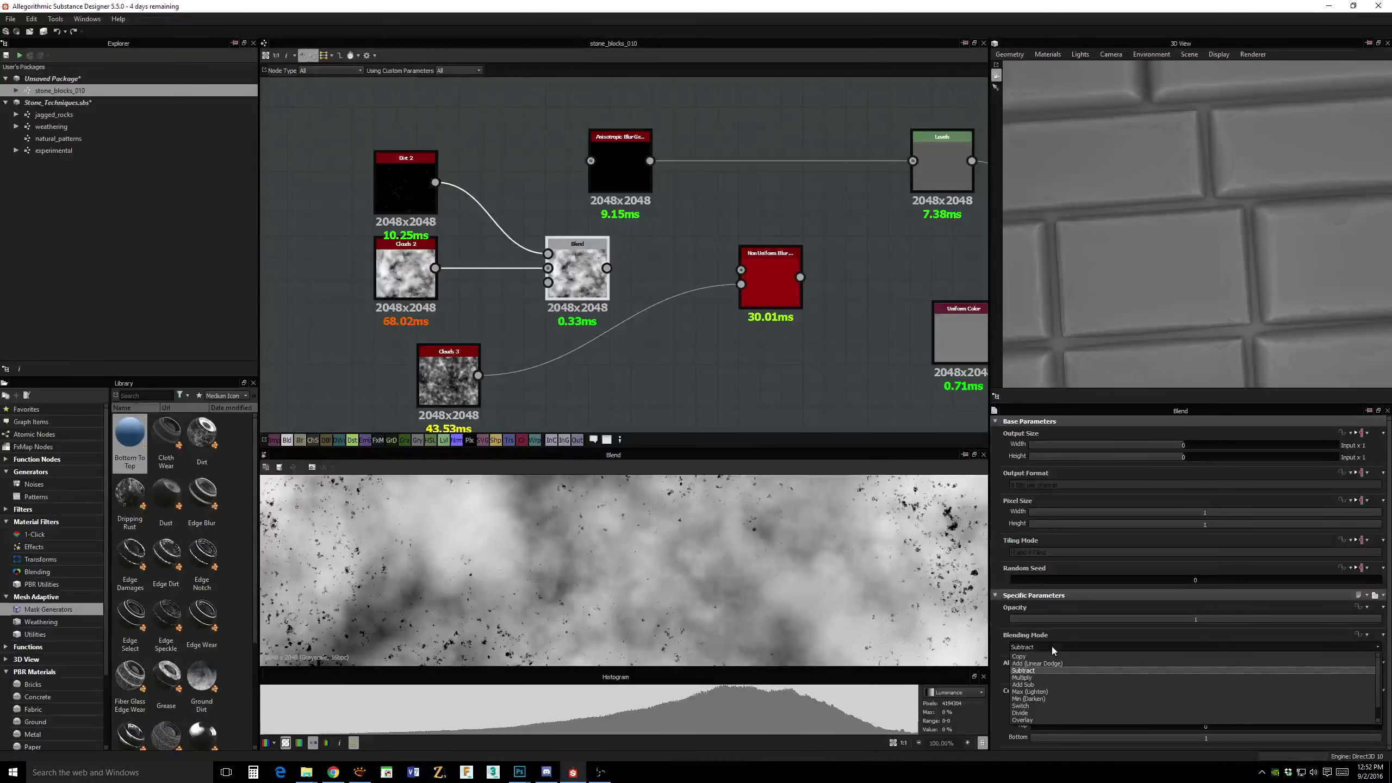
left_click(1058, 690)
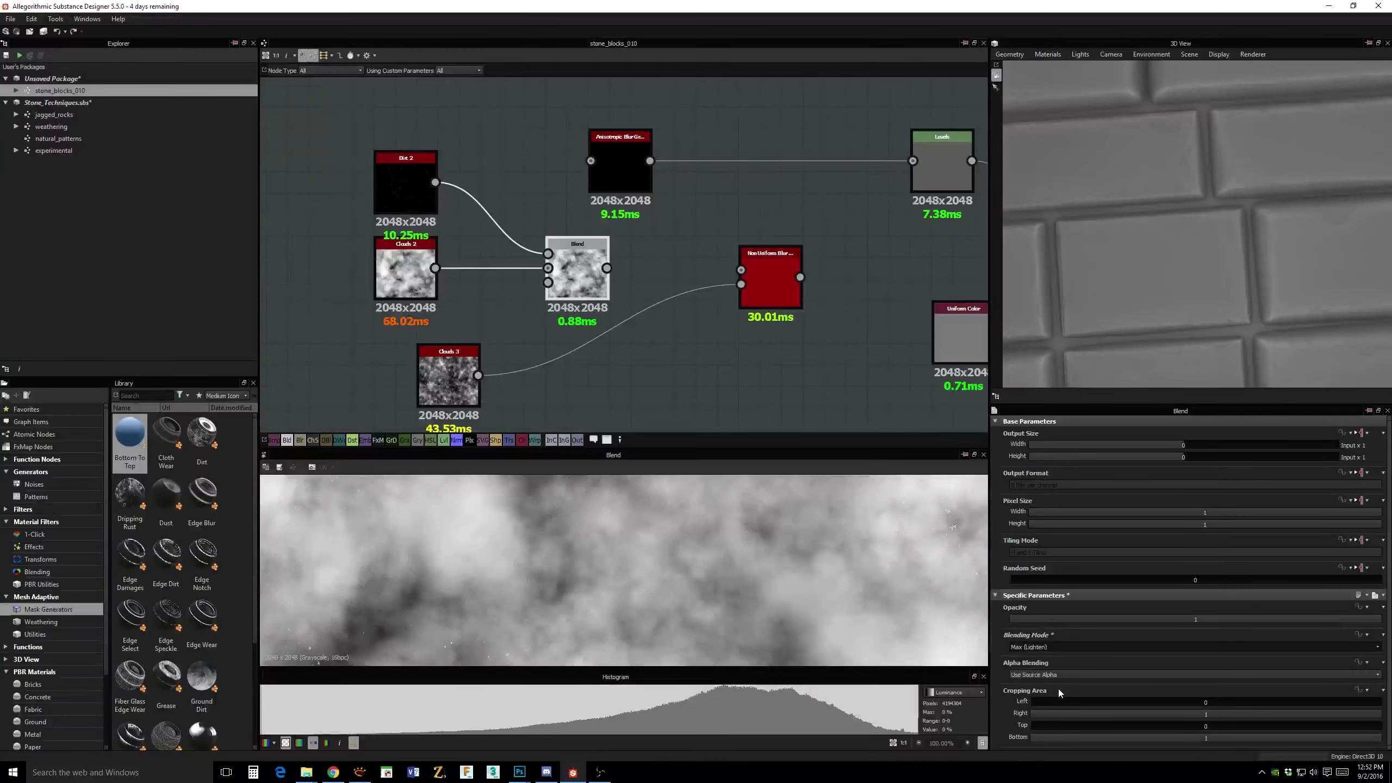
left_click(1048, 649)
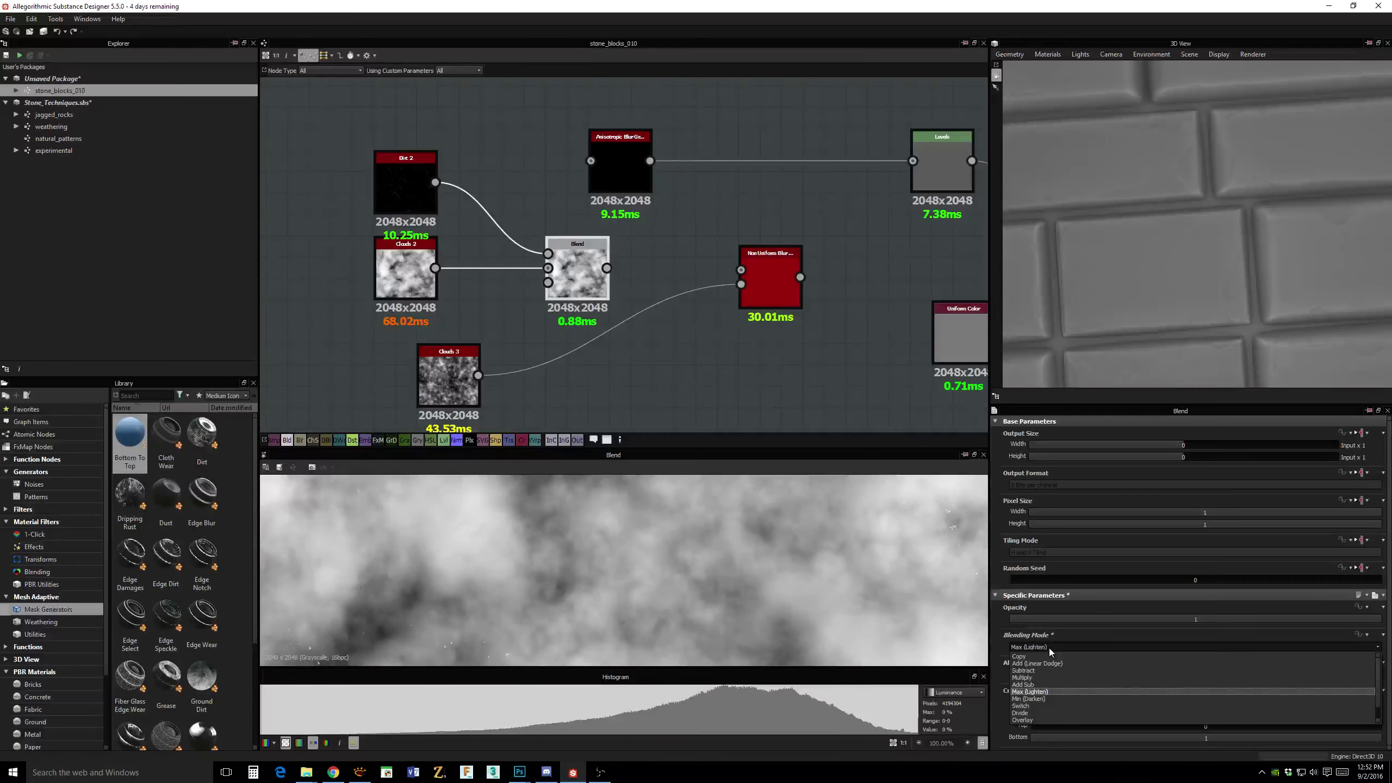
left_click(1044, 708)
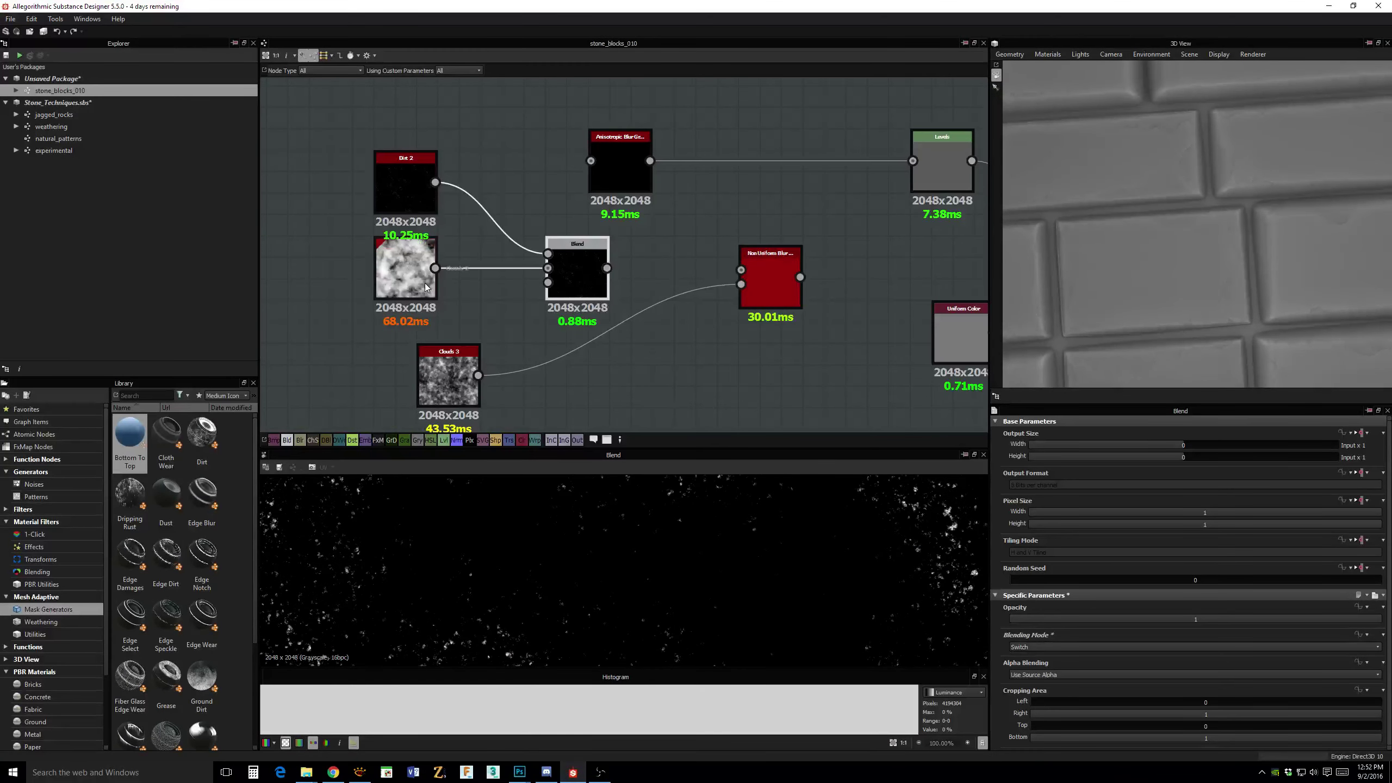
Delete the Clouds 2 node and line up Dirt 2 with the Anisotropic Blur Grayscale node.
left_click(407, 270)
key("Delete")
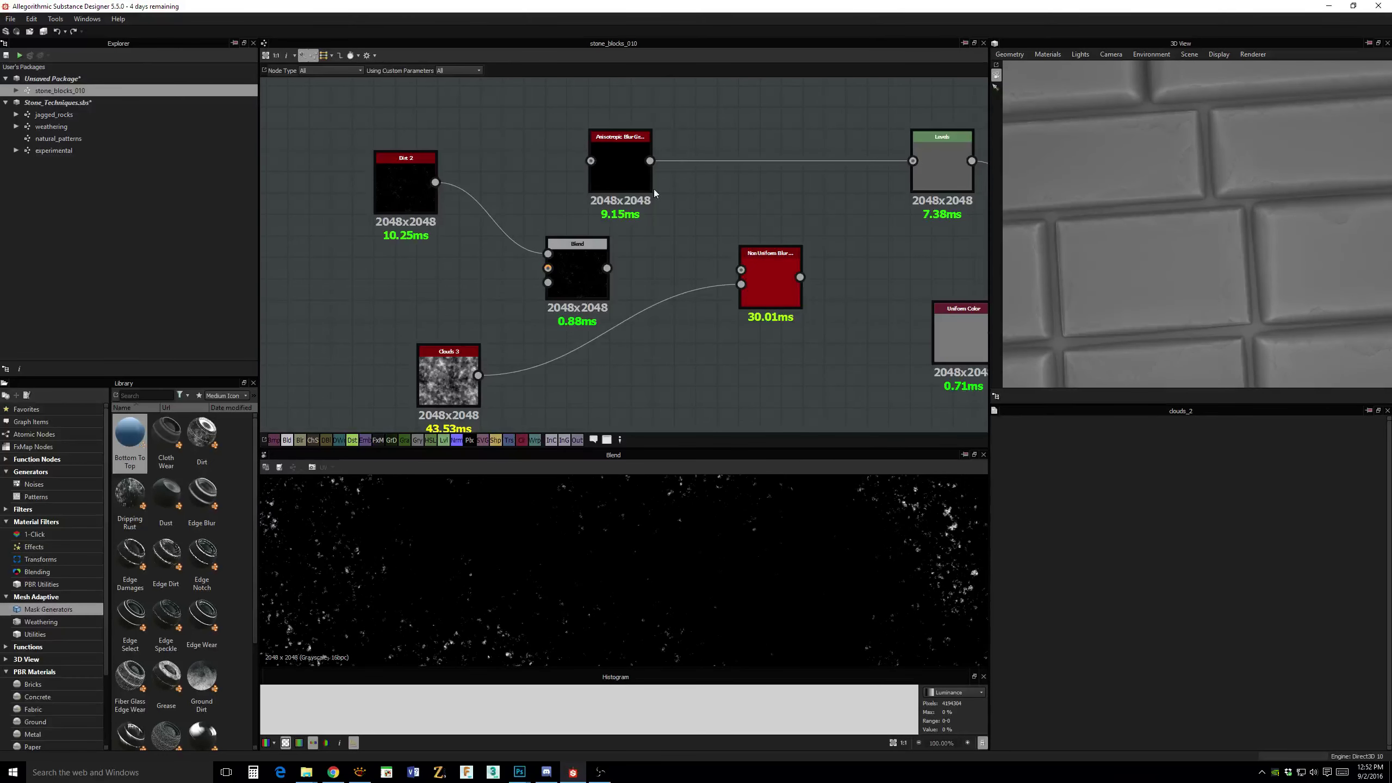
left_click_drag(396, 193, 417, 171)
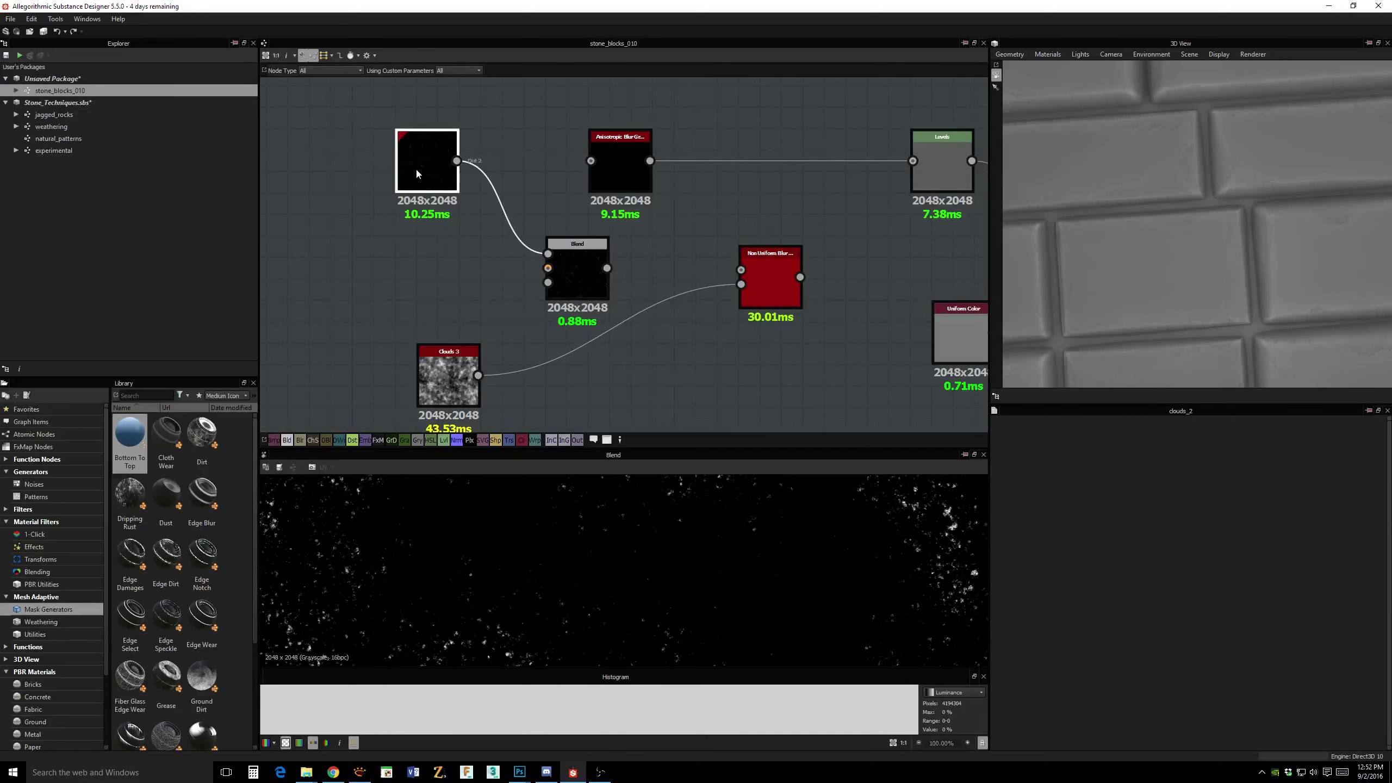
Add an Anisotropic Noise node below Dirt 2 and place it level with the Blend node.
left_click(396, 265)
key("space")
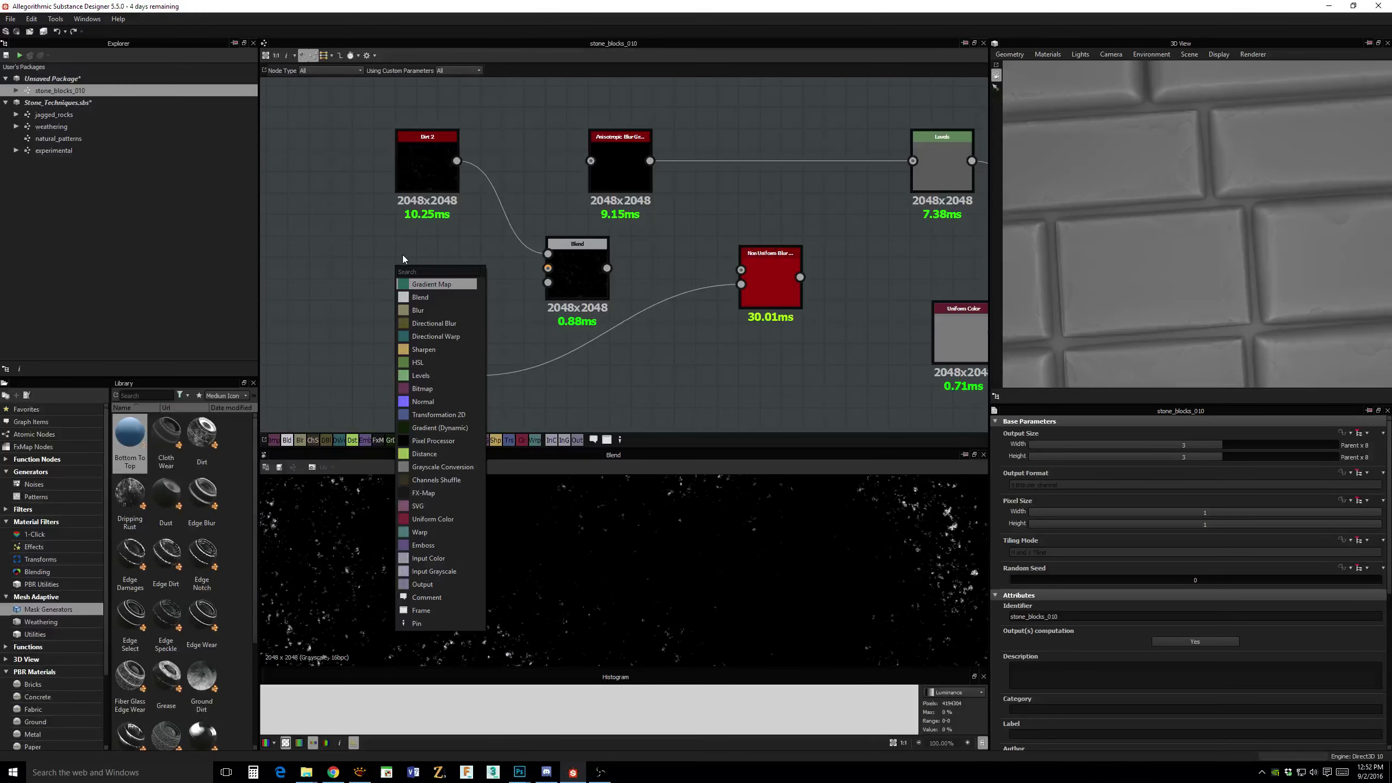
type("ani")
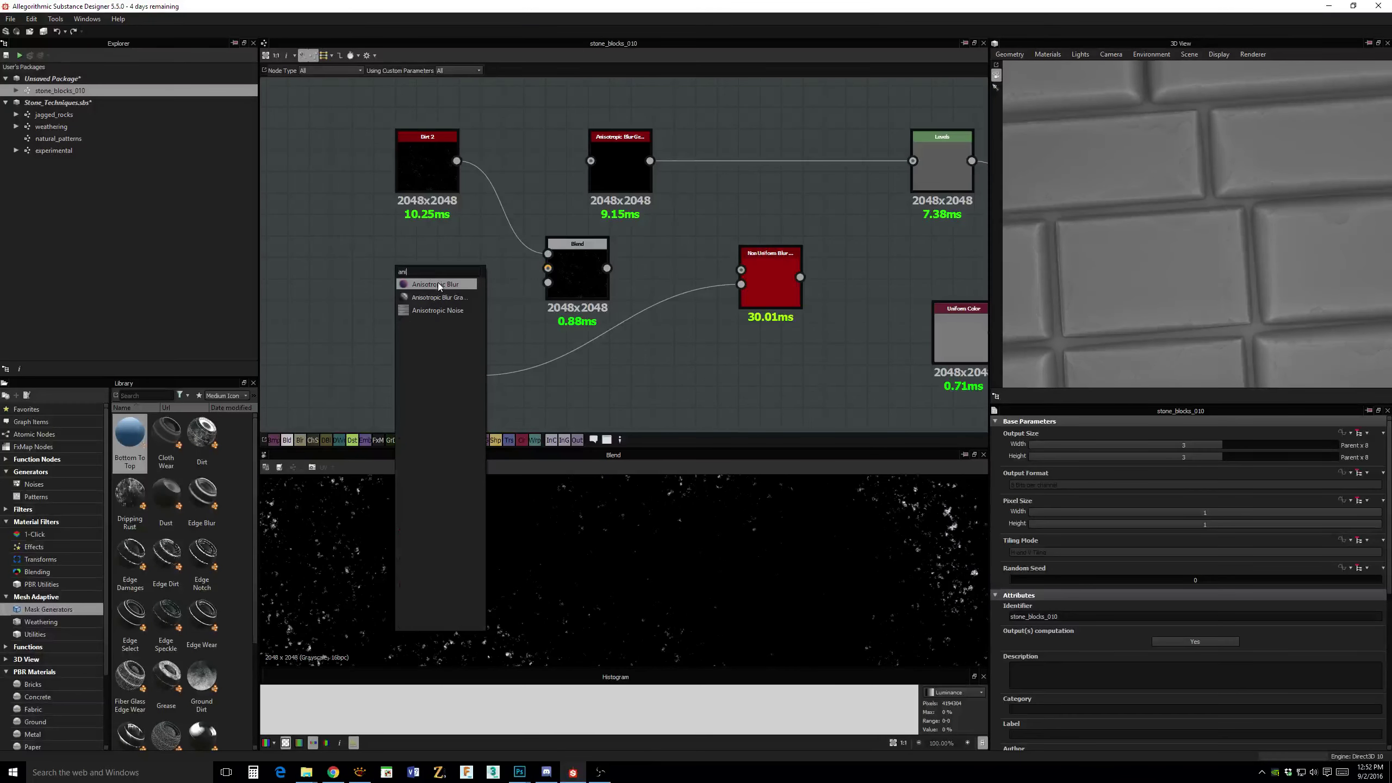
left_click(430, 311)
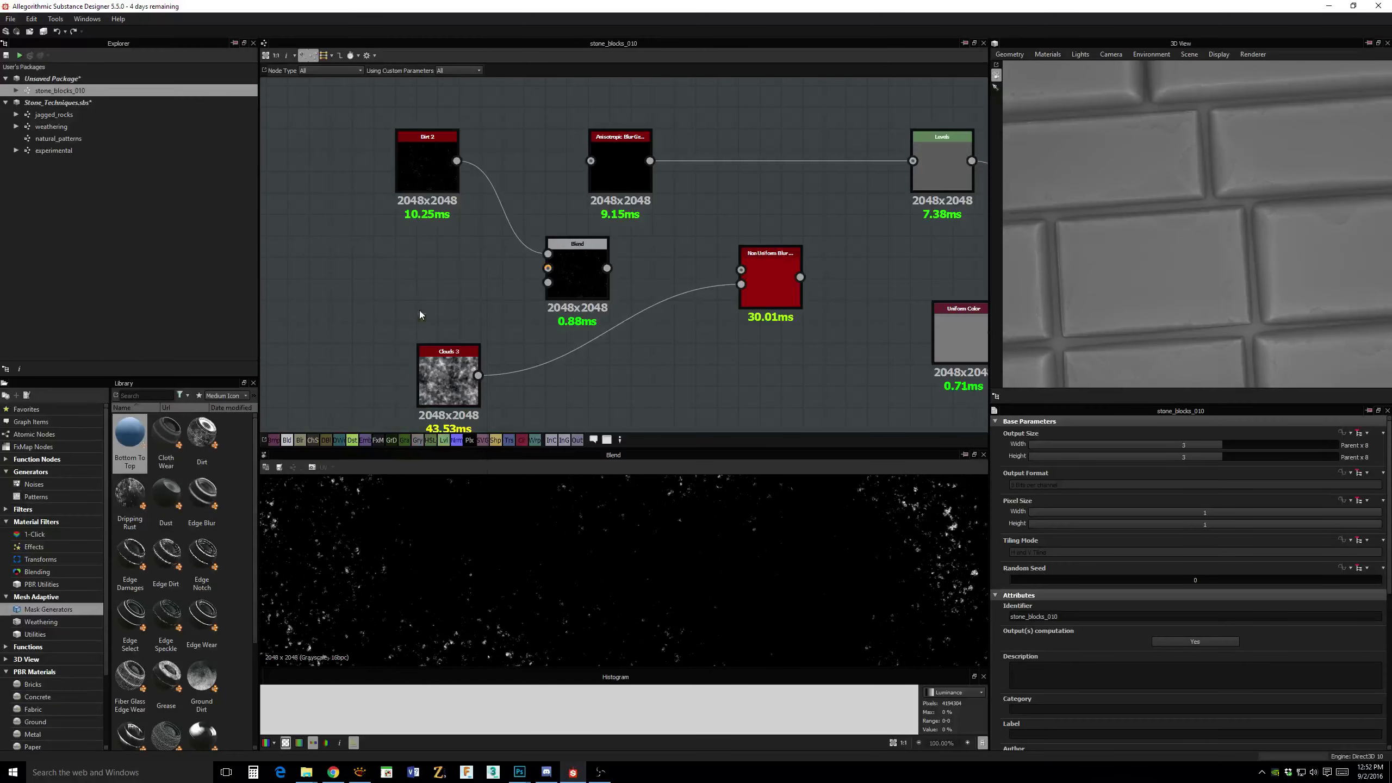
left_click_drag(389, 261, 368, 261)
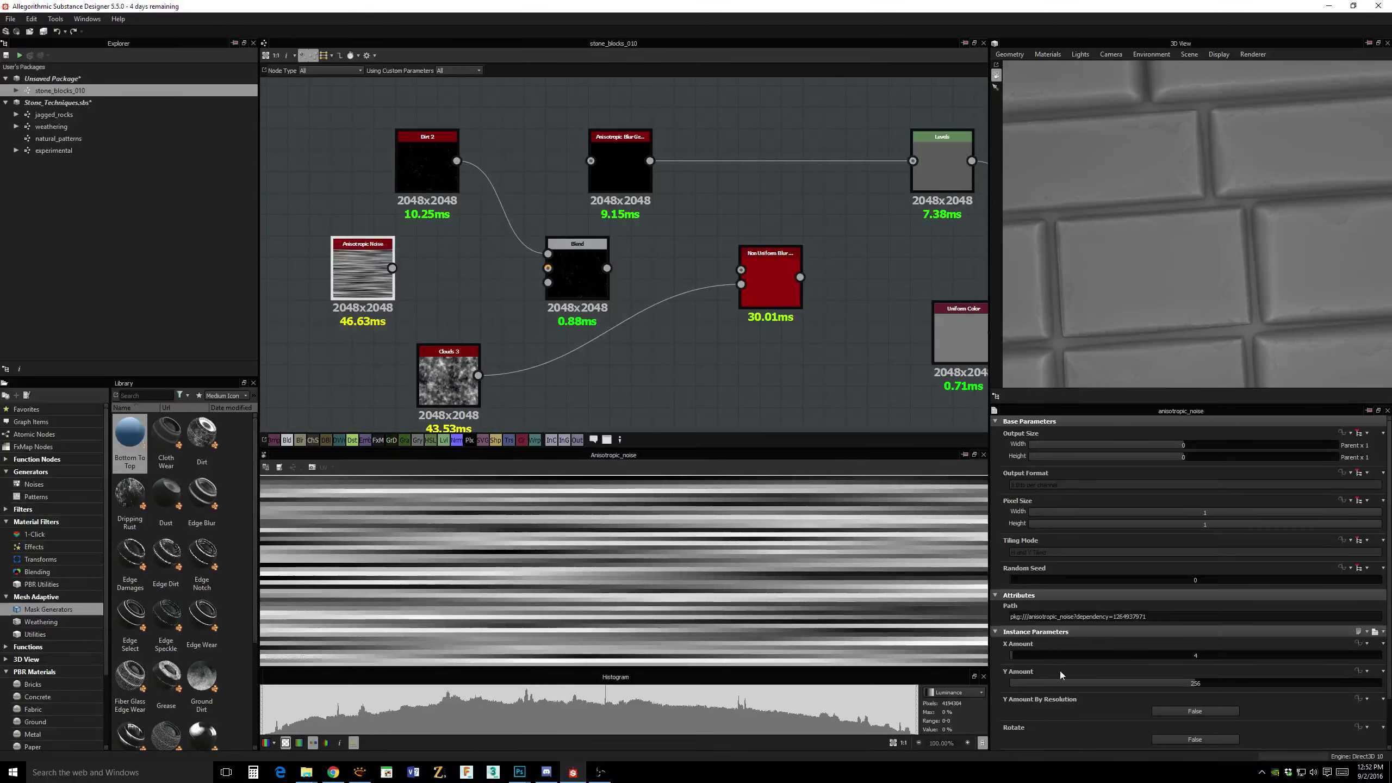
Set the Anisotropic Noise node's Y Amount to 61.
left_click_drag(1083, 681, 1053, 683)
scroll(644, 377, "down", 2)
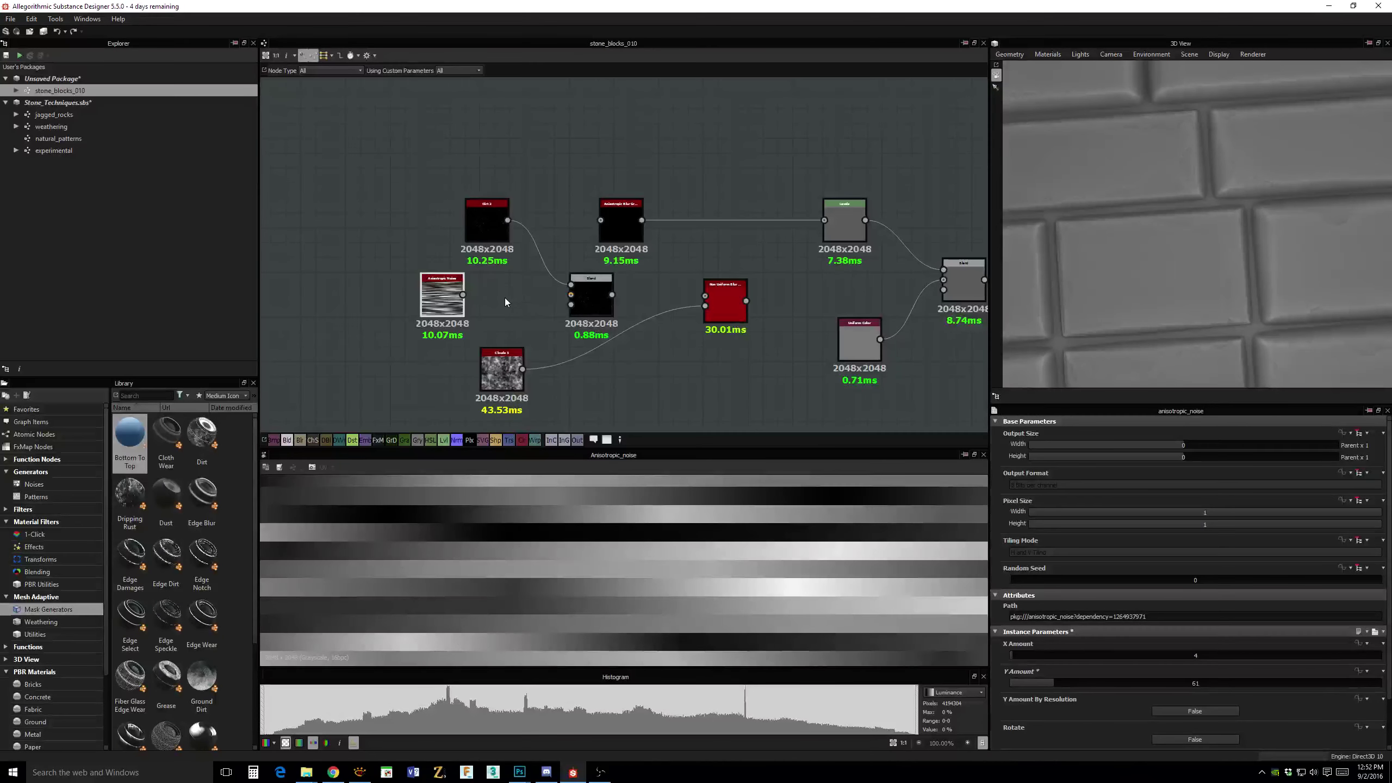
Delete the Dirt 2 node and add a Dirt 4 node in its place above the Anisotropic Noise.
scroll(500, 296, "up", 3)
left_click(482, 201)
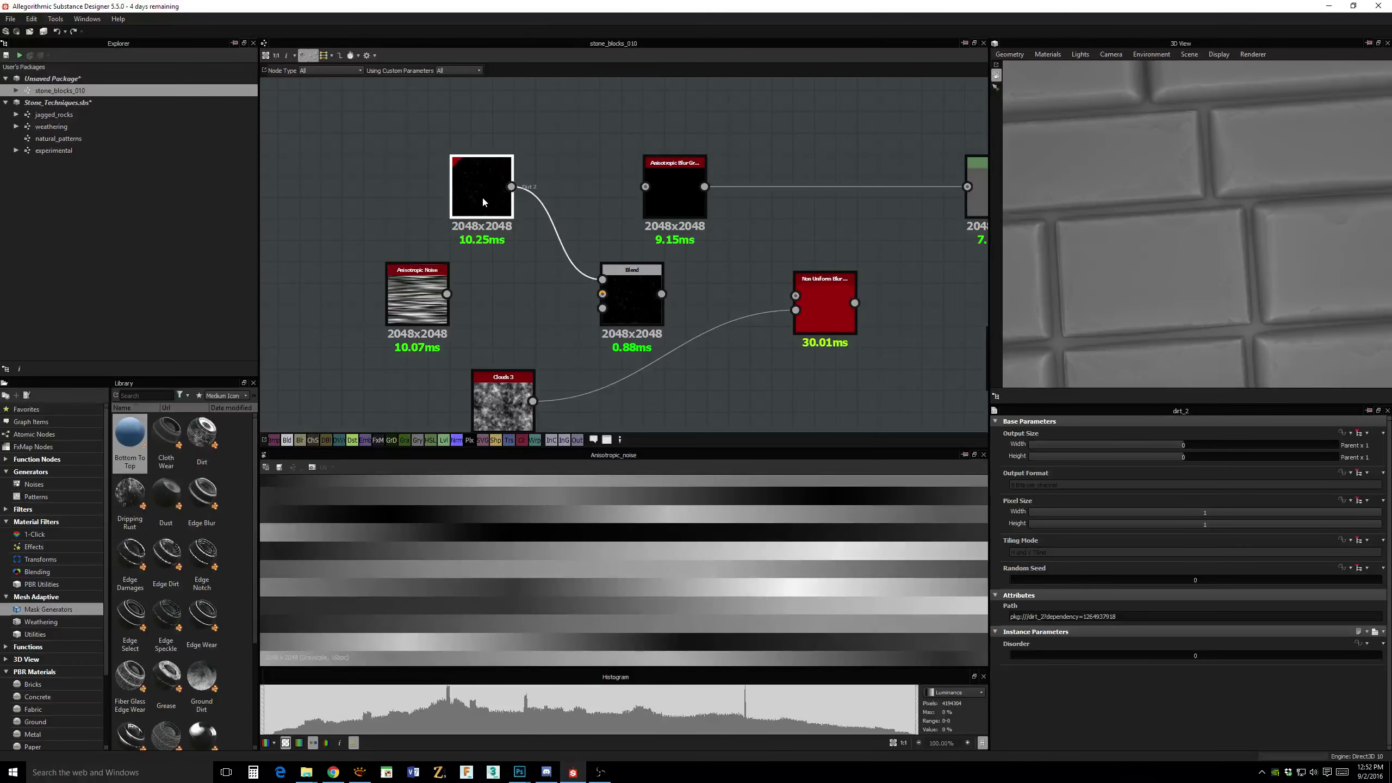
key("Delete")
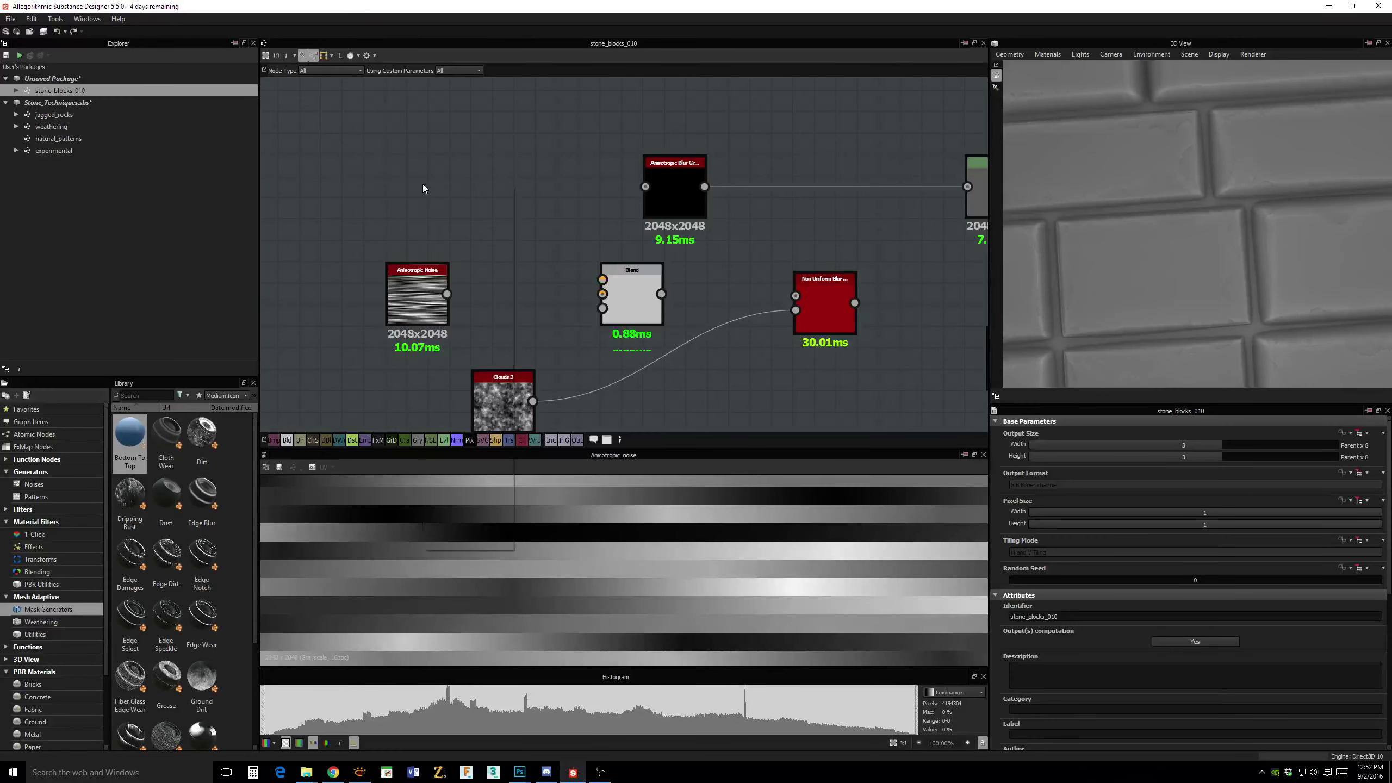
key("space")
type("dir")
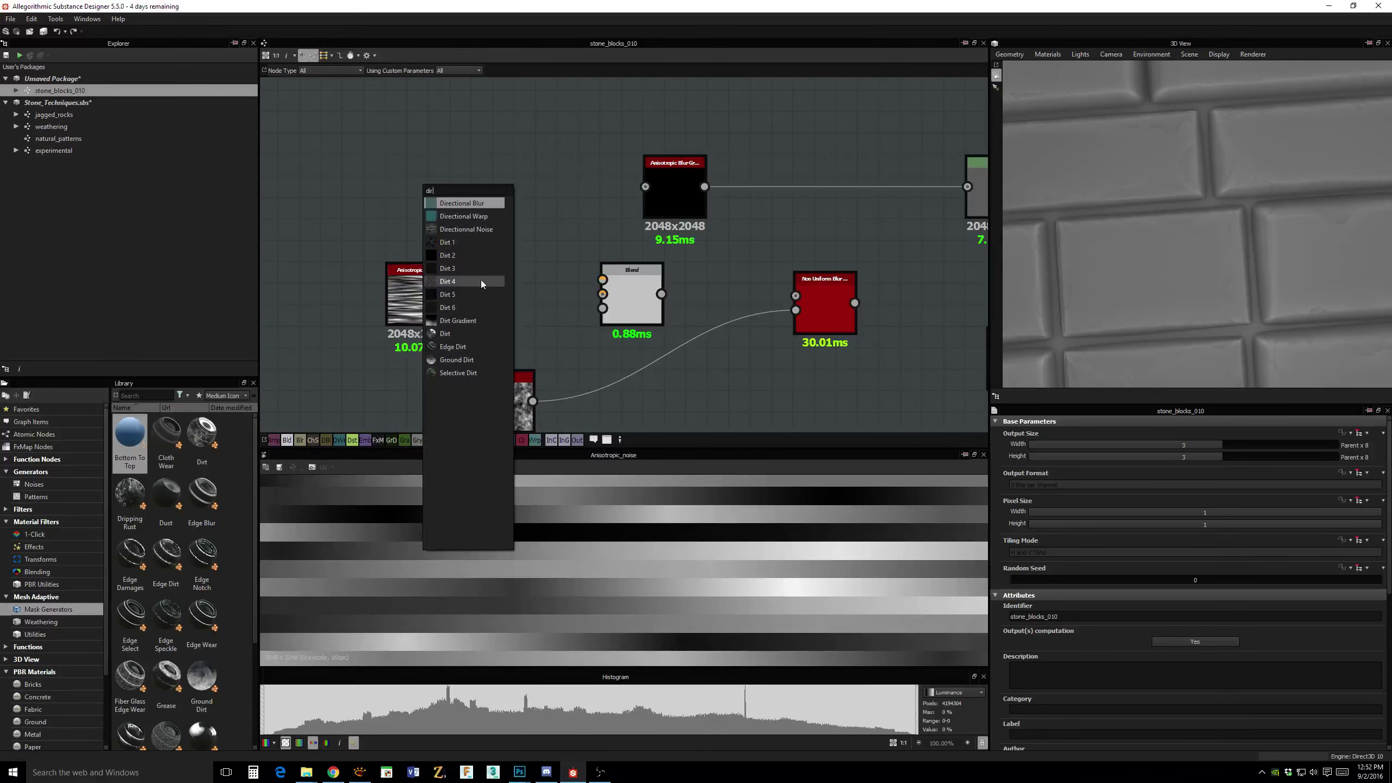
left_click(454, 283)
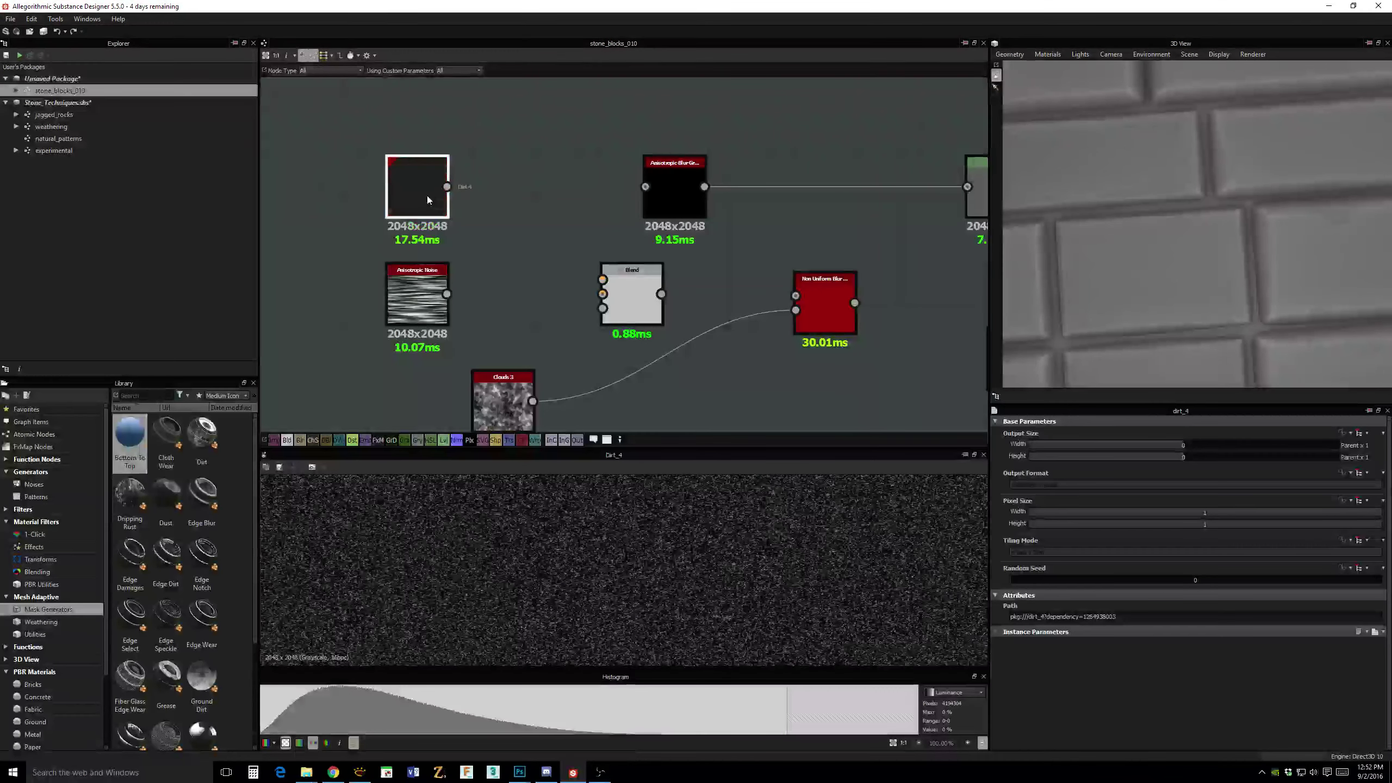
Connect Dirt 4 as the Blend's foreground and Anisotropic Noise as its background, and set the blending mode to Multiply.
left_click_drag(468, 187, 446, 294)
left_click(627, 299)
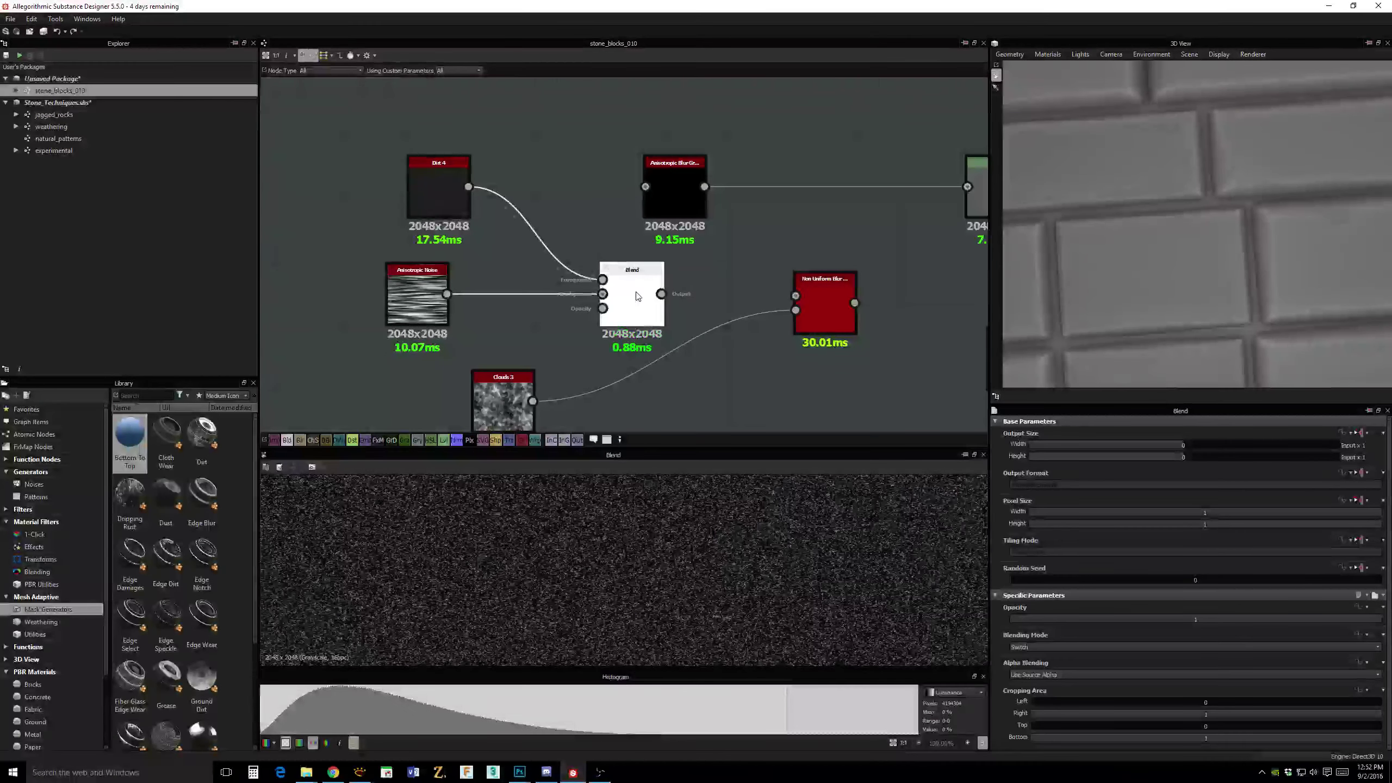
left_click(1066, 647)
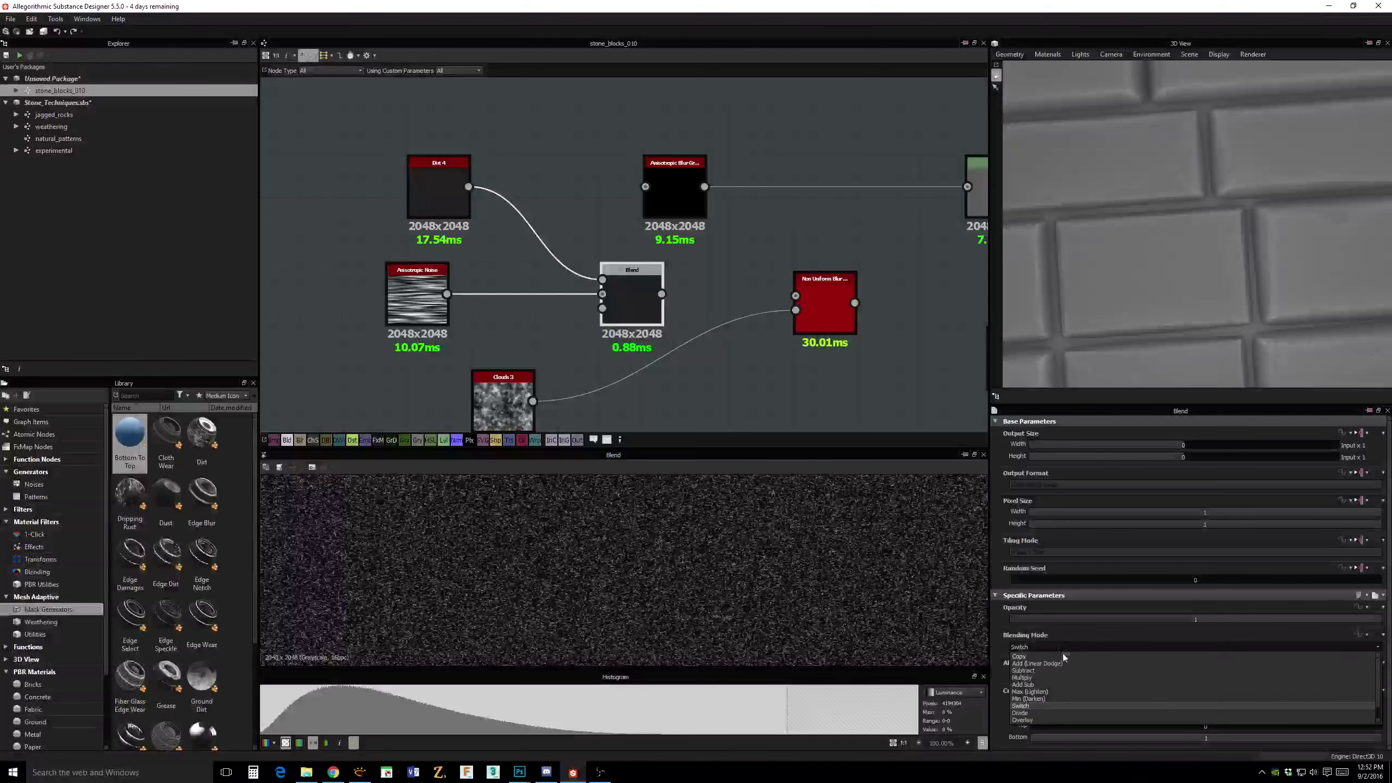
left_click(1066, 676)
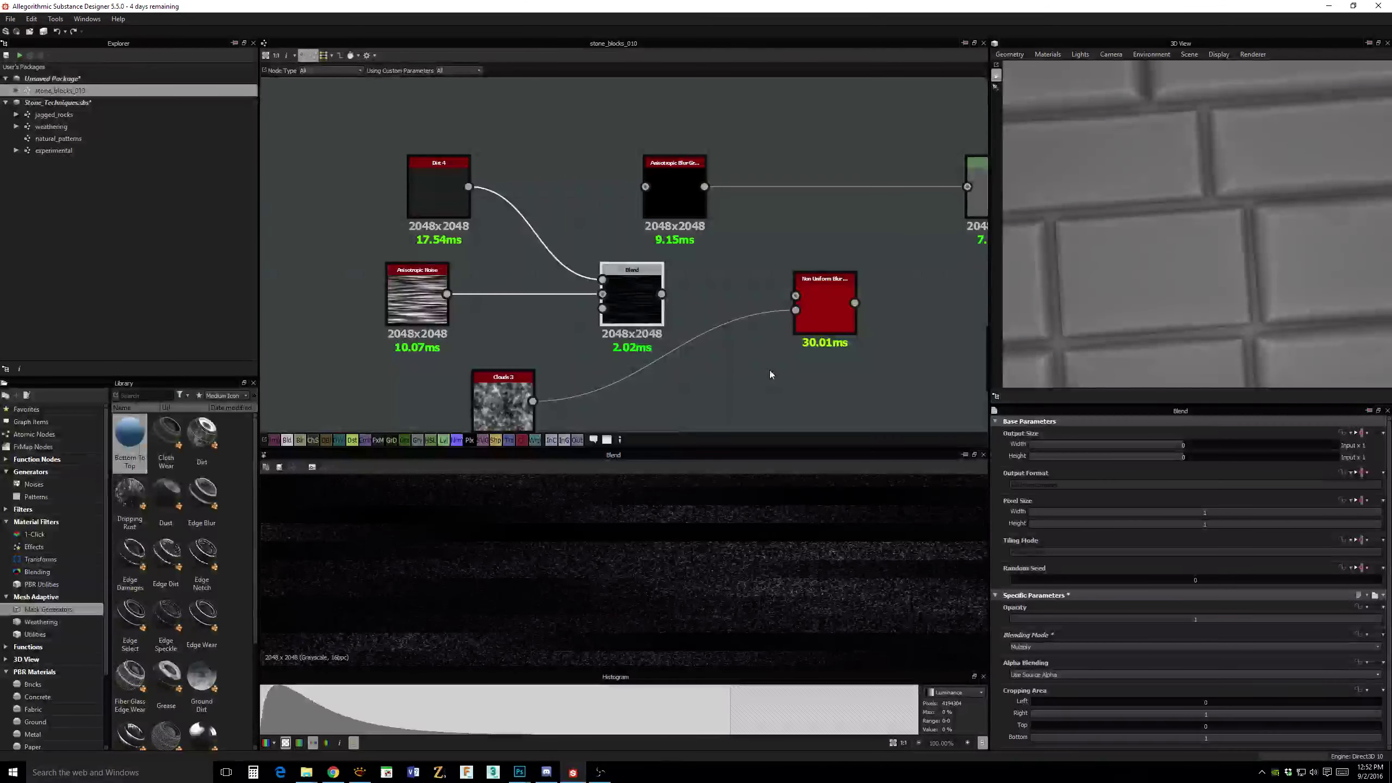
Line up the Anisotropic Noise node below Dirt 4 and set its X Amount to 11.
left_click_drag(424, 304, 444, 303)
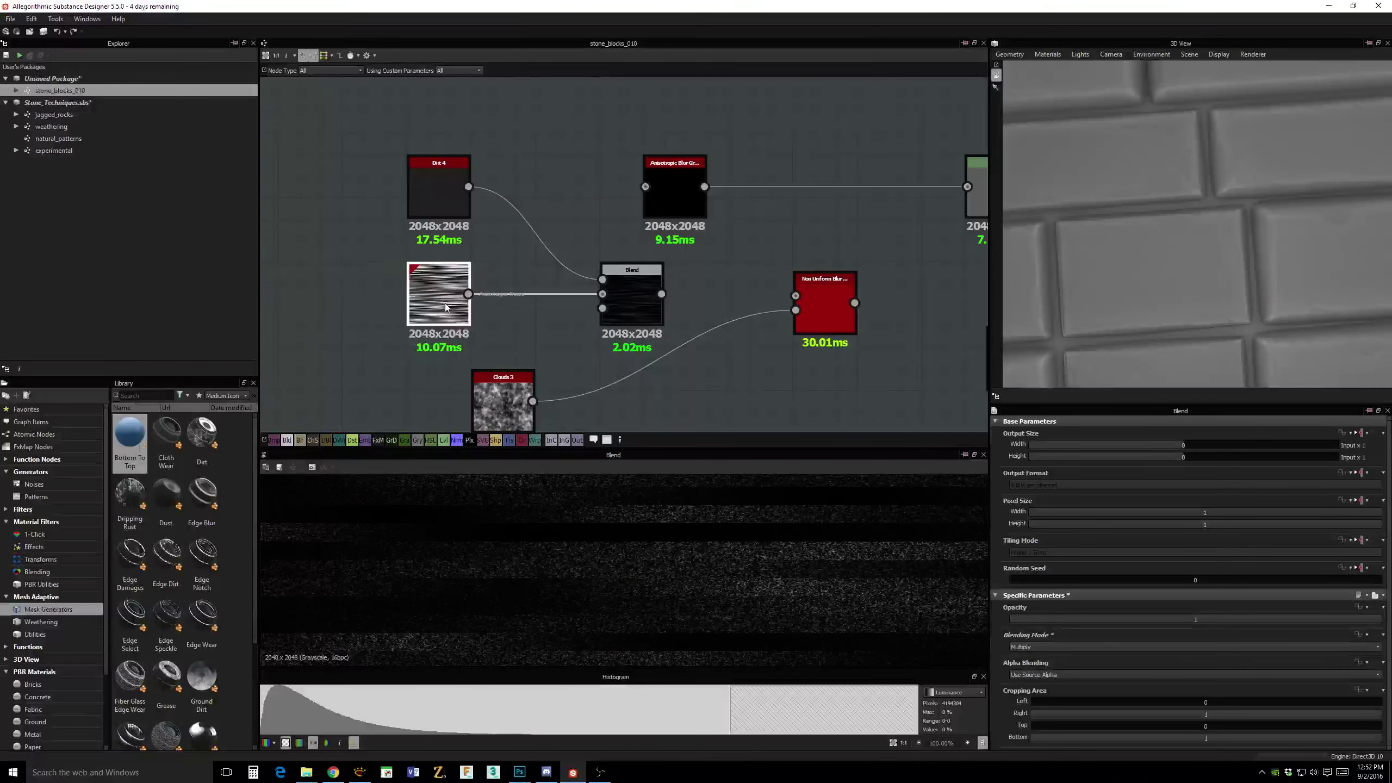
left_click_drag(1014, 658, 1018, 658)
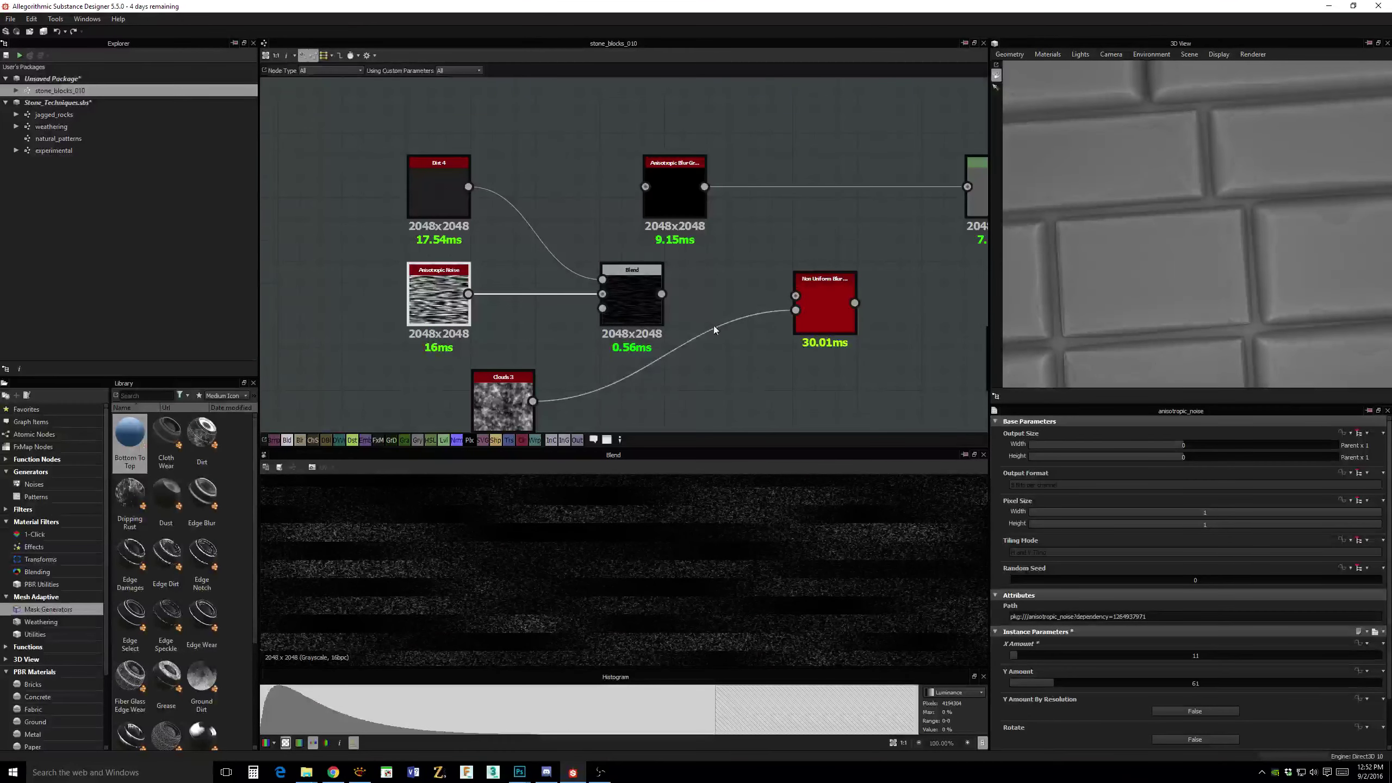
Shift the Anisotropic Blur Grayscale node aside, feed the Blend into the Non Uniform Blur Grayscale's main input, and preview the blur.
left_click_drag(666, 206, 734, 207)
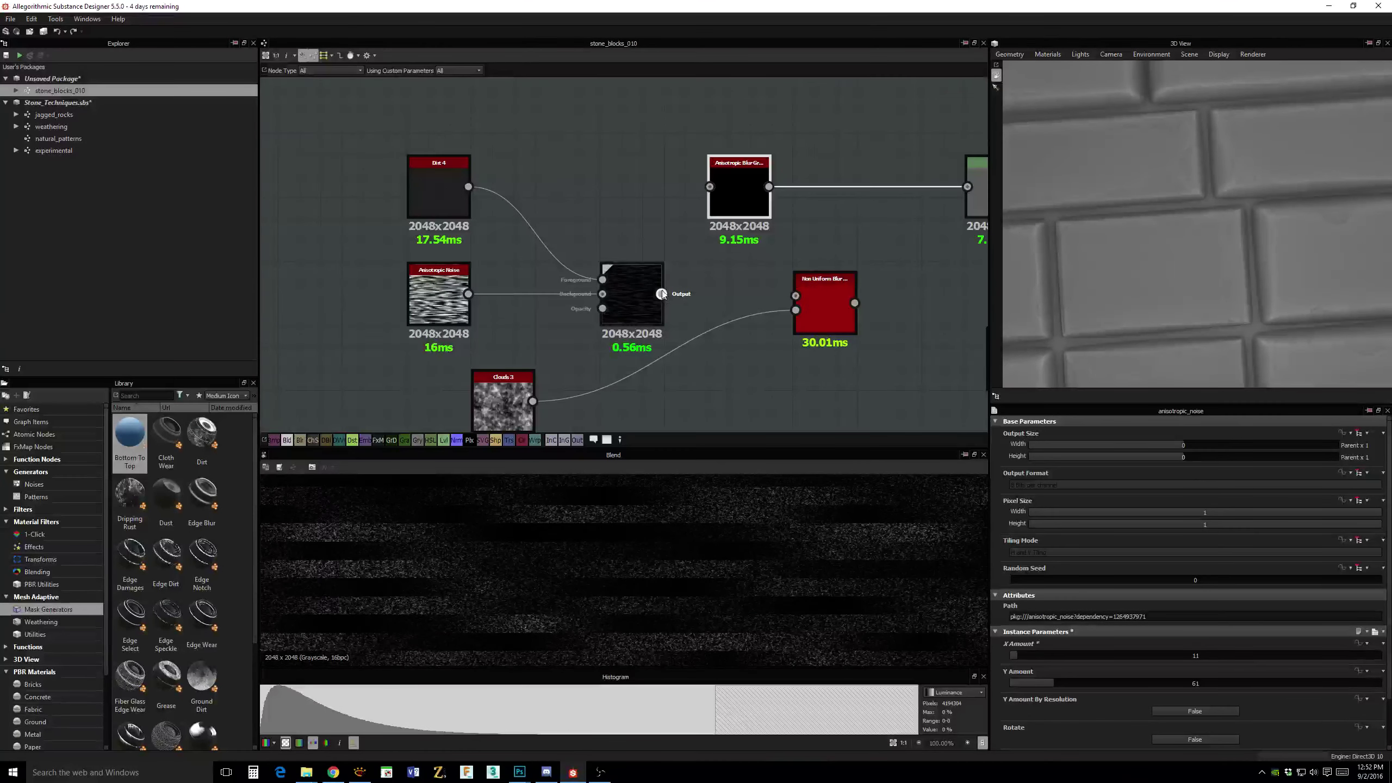
left_click_drag(663, 295, 817, 302)
double_click(817, 298)
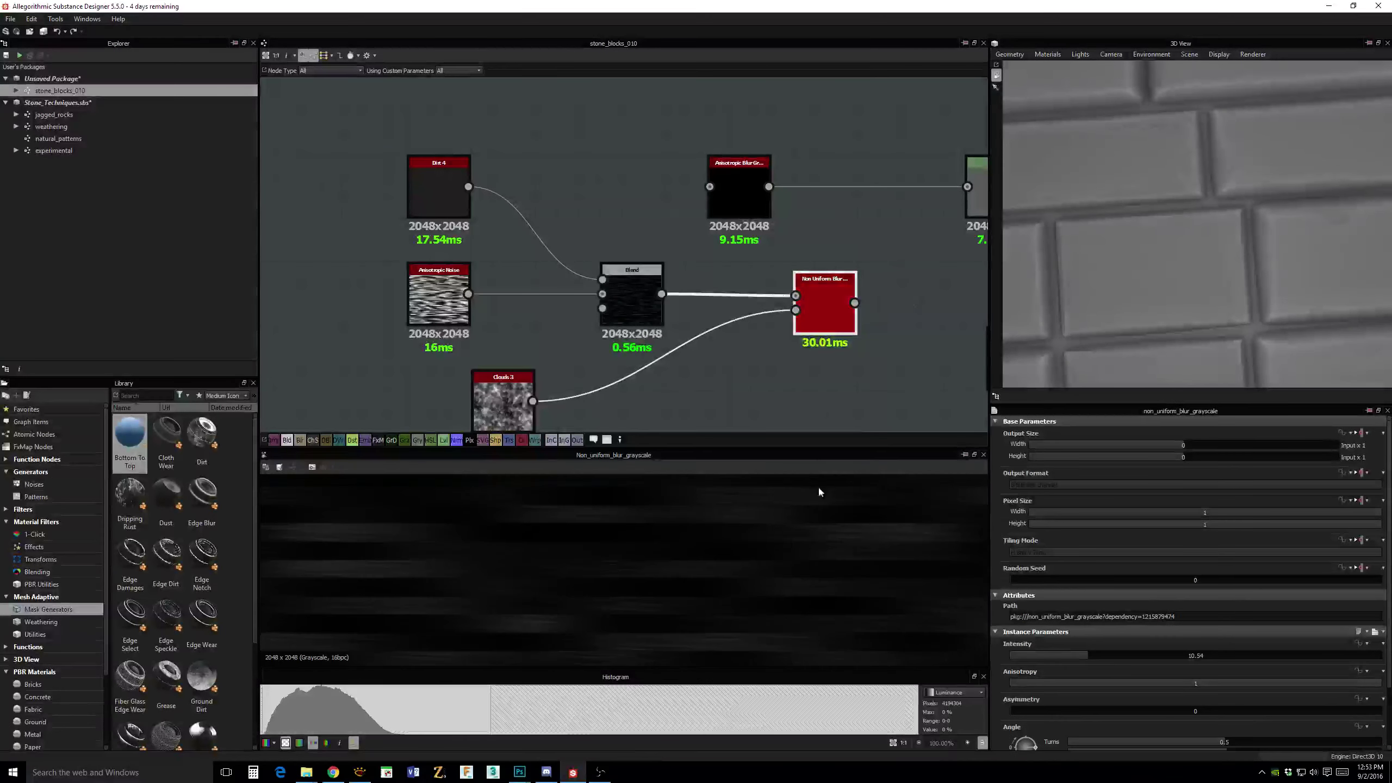
middle_click_drag(753, 565, 782, 526)
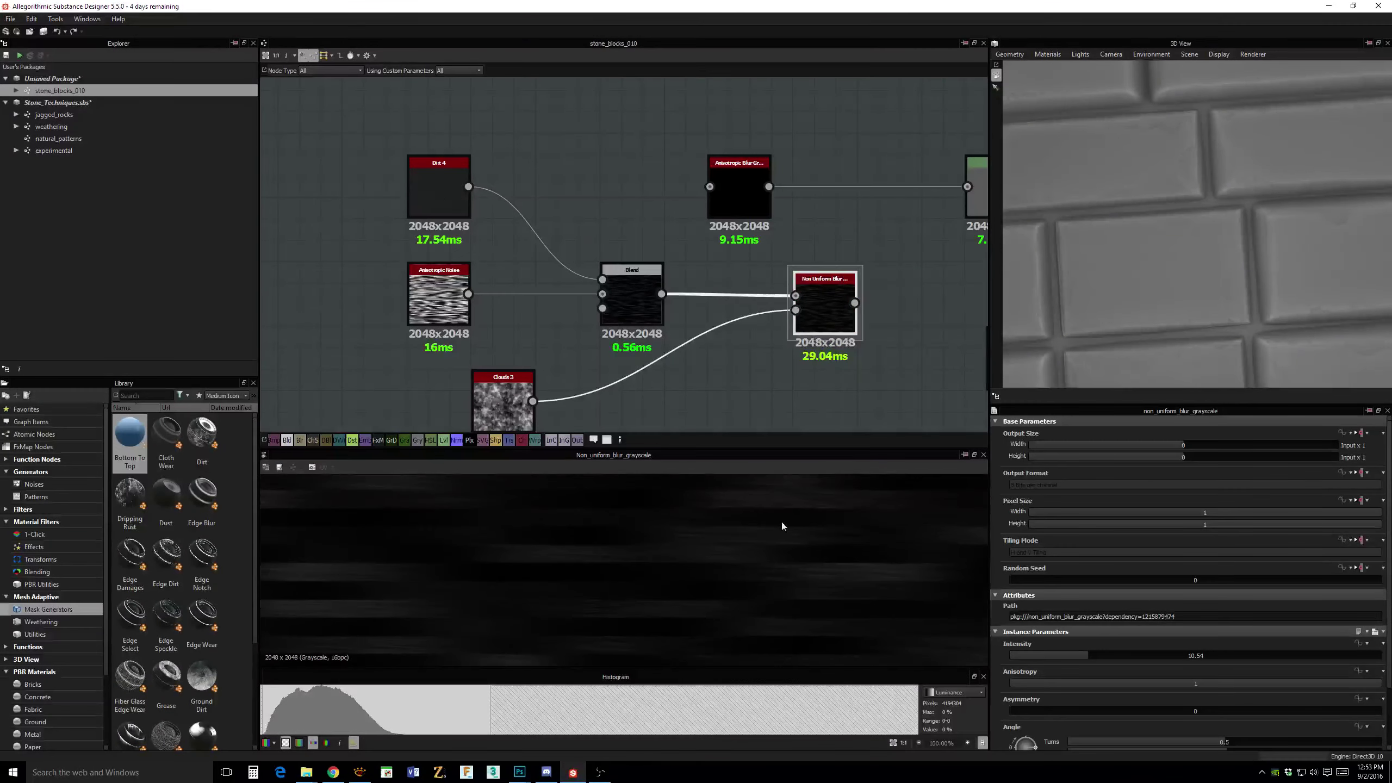
Set the Anisotropic Noise node's Y Amount to about 184.
left_click(441, 297)
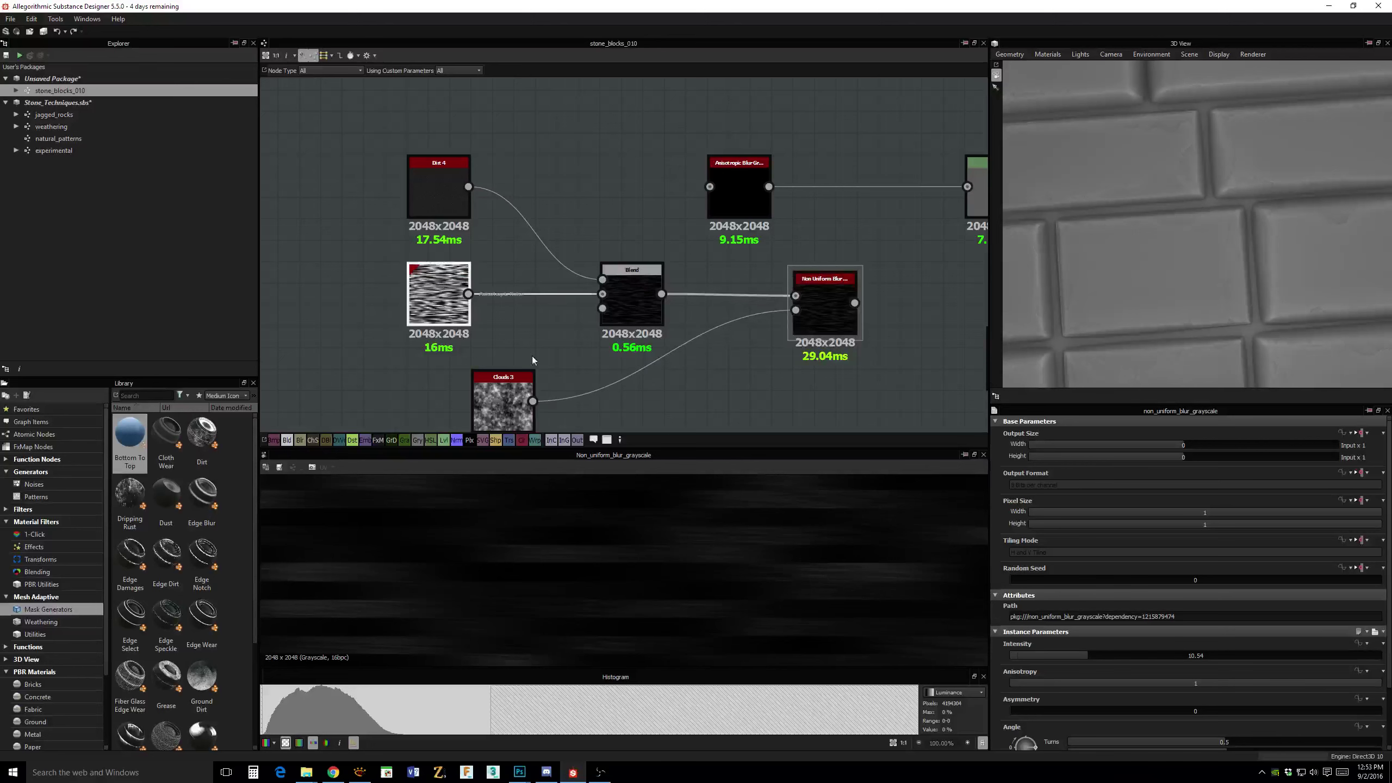
left_click_drag(1044, 682, 1144, 690)
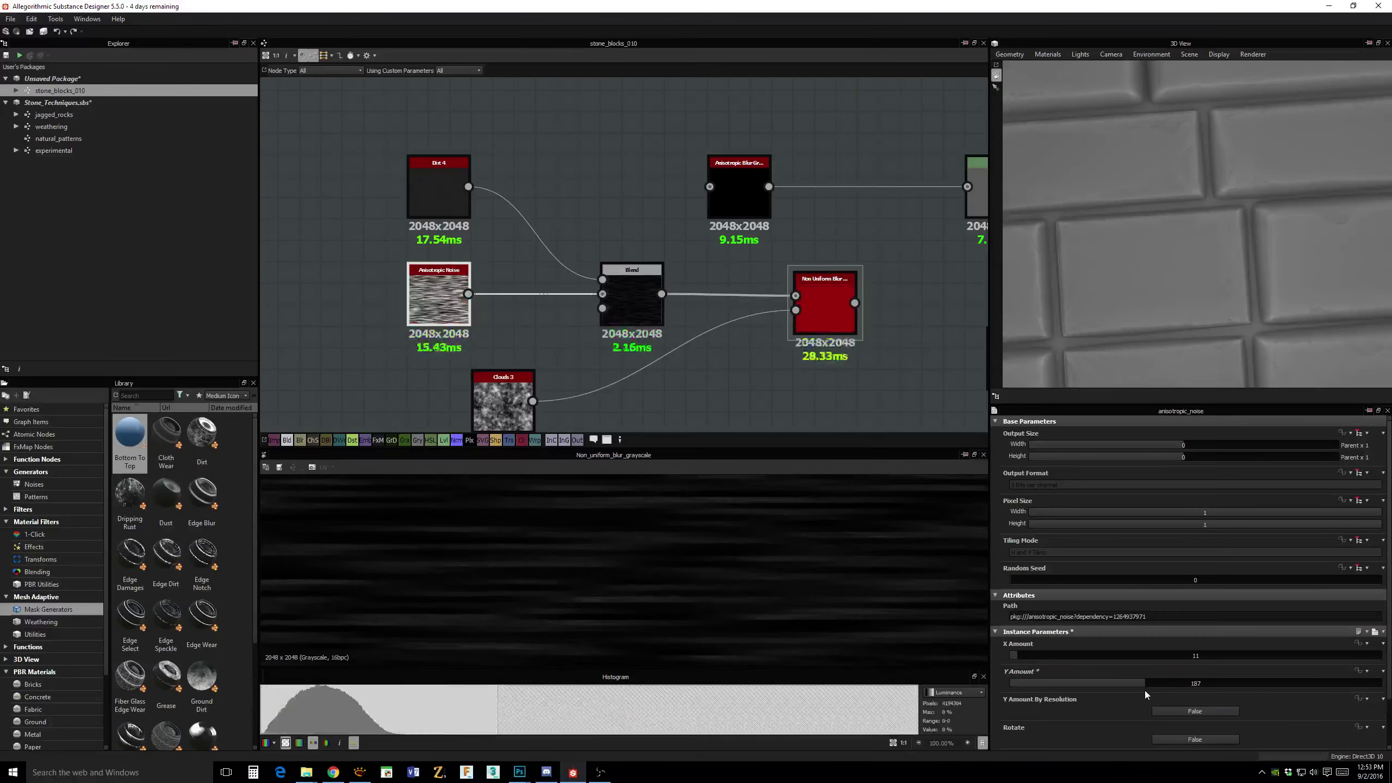
middle_click_drag(859, 398, 772, 357)
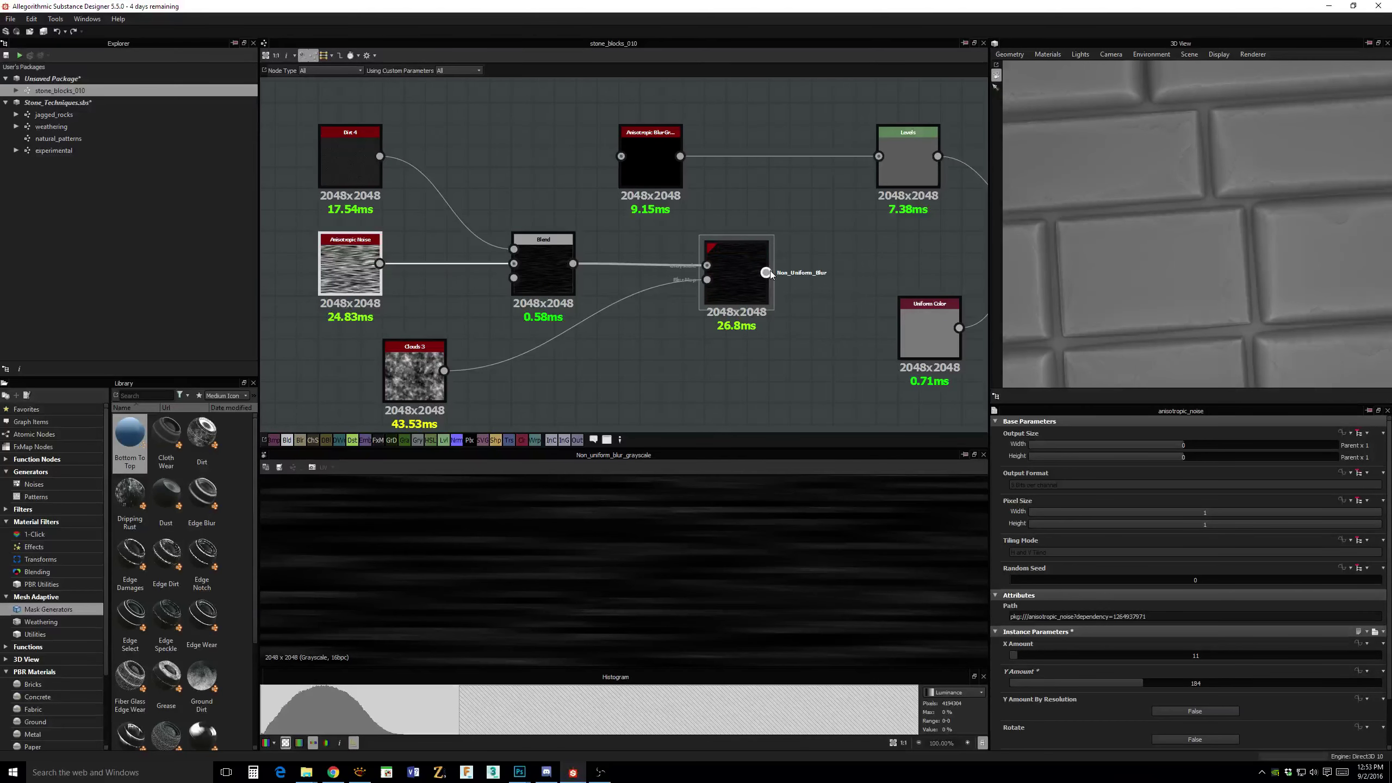
Route the Non Uniform Blur output into the Levels node and raise its black and white output levels to lift the mortar height.
left_click_drag(766, 272, 879, 156)
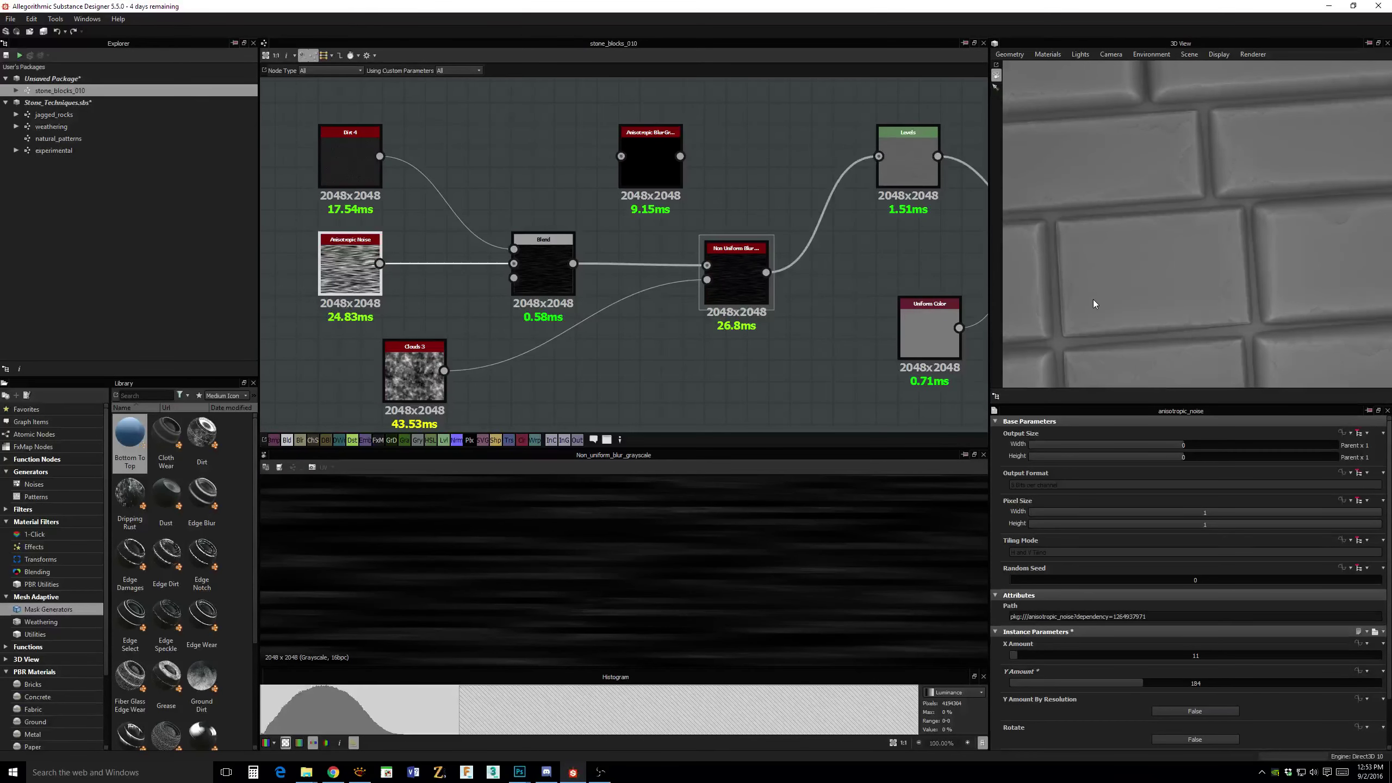
double_click(902, 164)
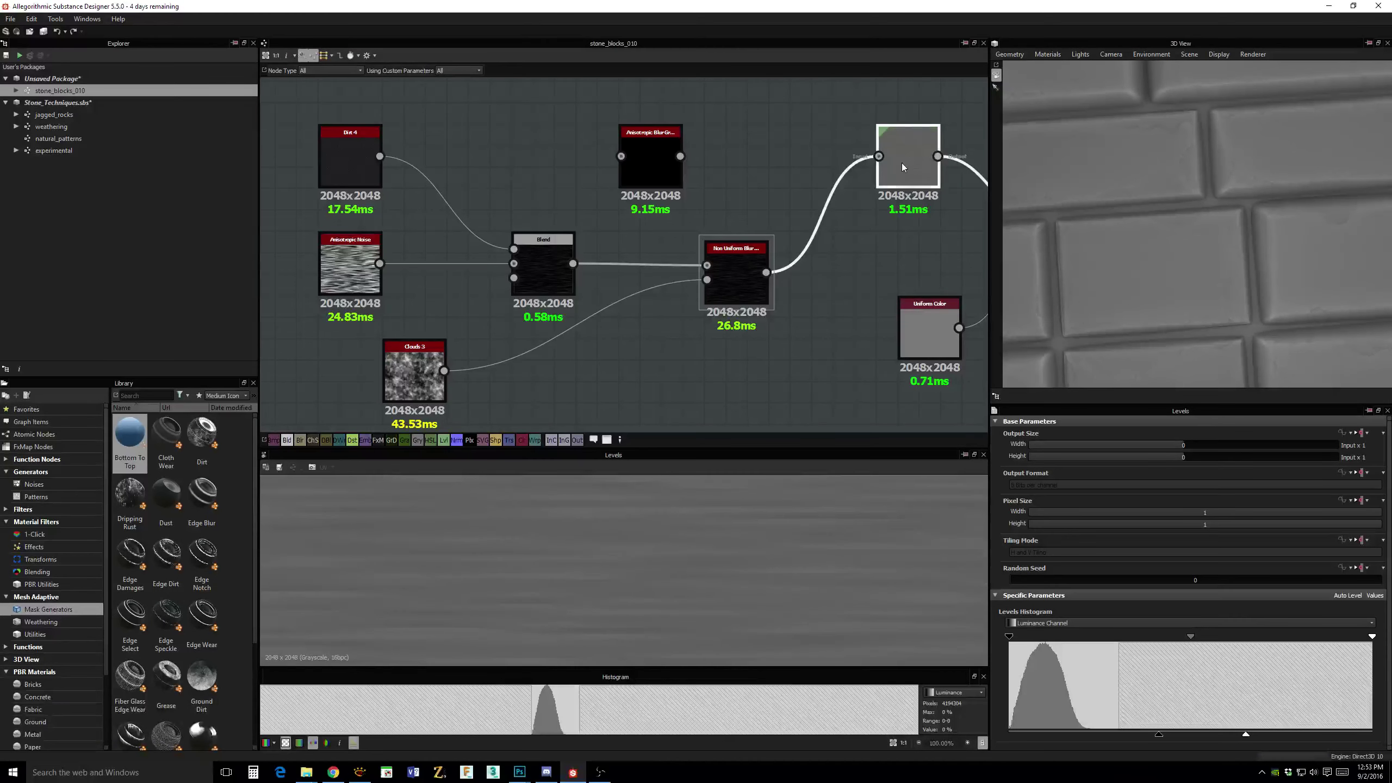
left_click_drag(1250, 739, 1300, 739)
mouse_move(1162, 738)
left_mouse_down()
mouse_move(1223, 740)
mouse_move(1195, 738)
left_mouse_up()
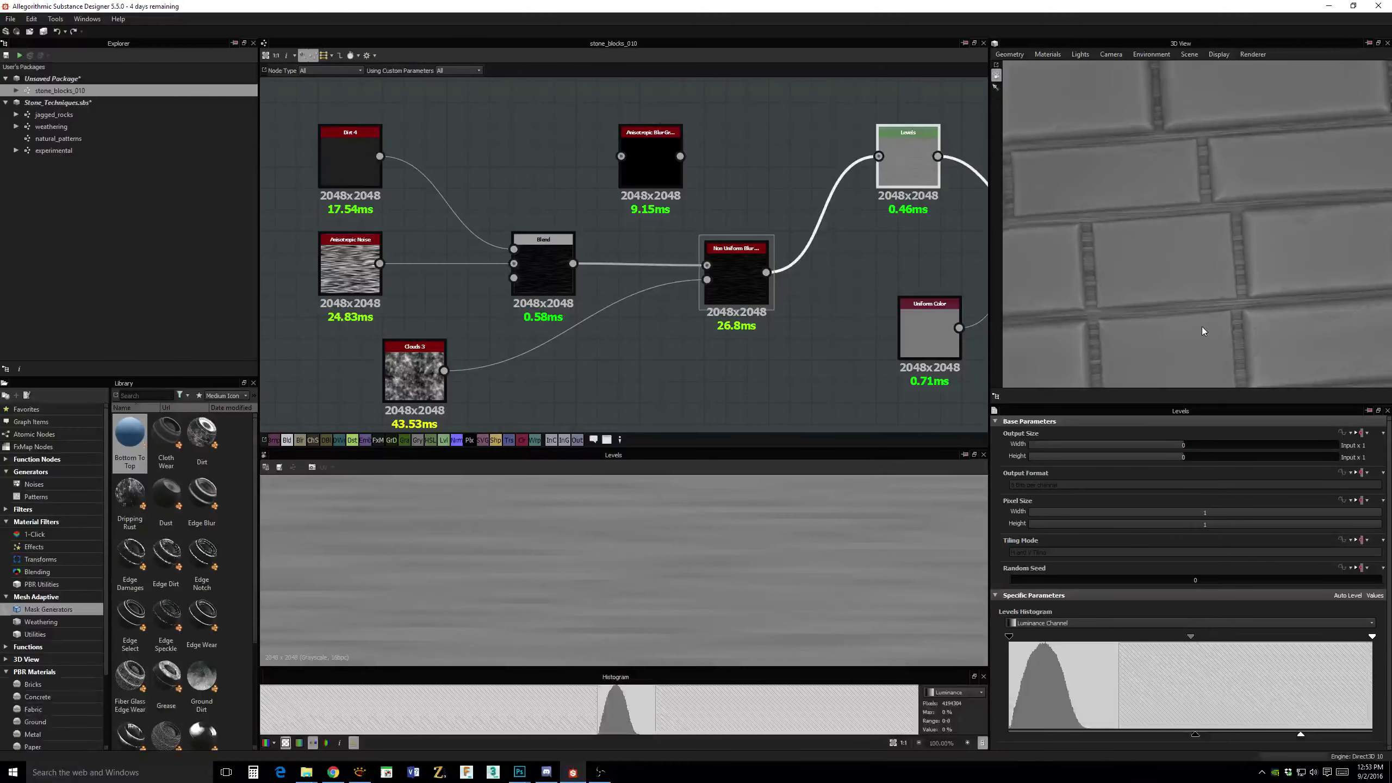
left_click_drag(1202, 326, 1217, 297)
Delete the unused Anisotropic Blur Grayscale node and pull Blend, Clouds 3, Anisotropic Noise and Dirt 4 closer to the Non Uniform Blur.
left_click(647, 148)
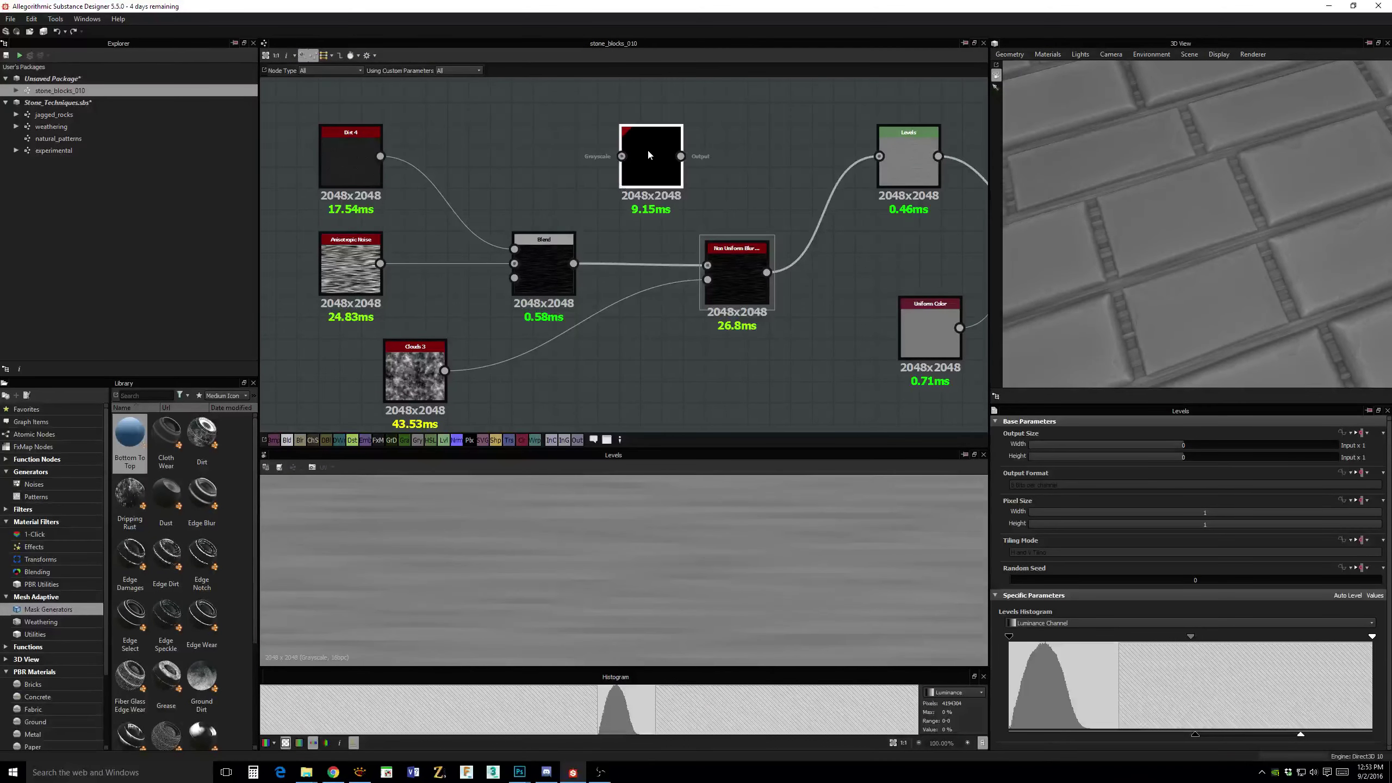
key("Delete")
left_click_drag(555, 257, 614, 261)
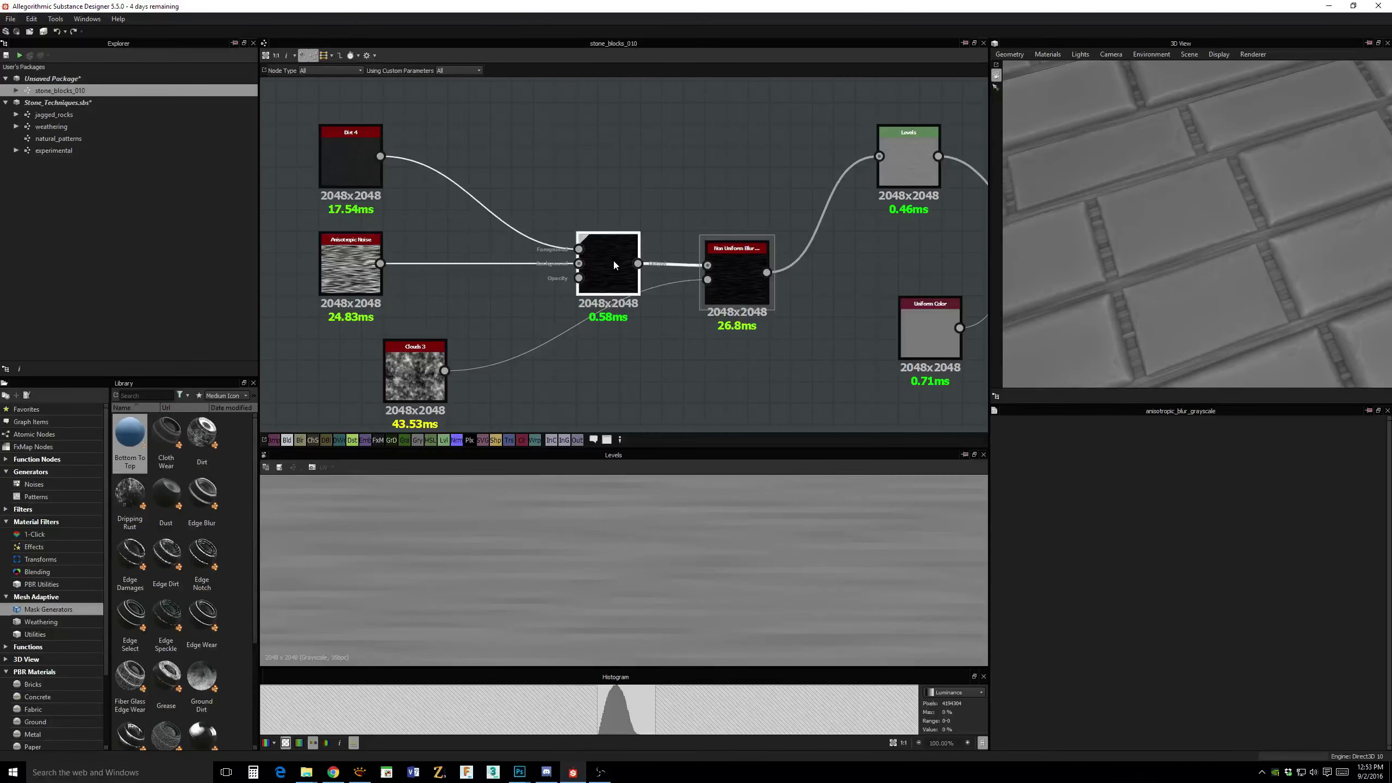
left_click(444, 387)
left_click_drag(444, 387, 583, 388)
left_click_drag(351, 268, 468, 268)
left_click_drag(358, 159, 487, 159)
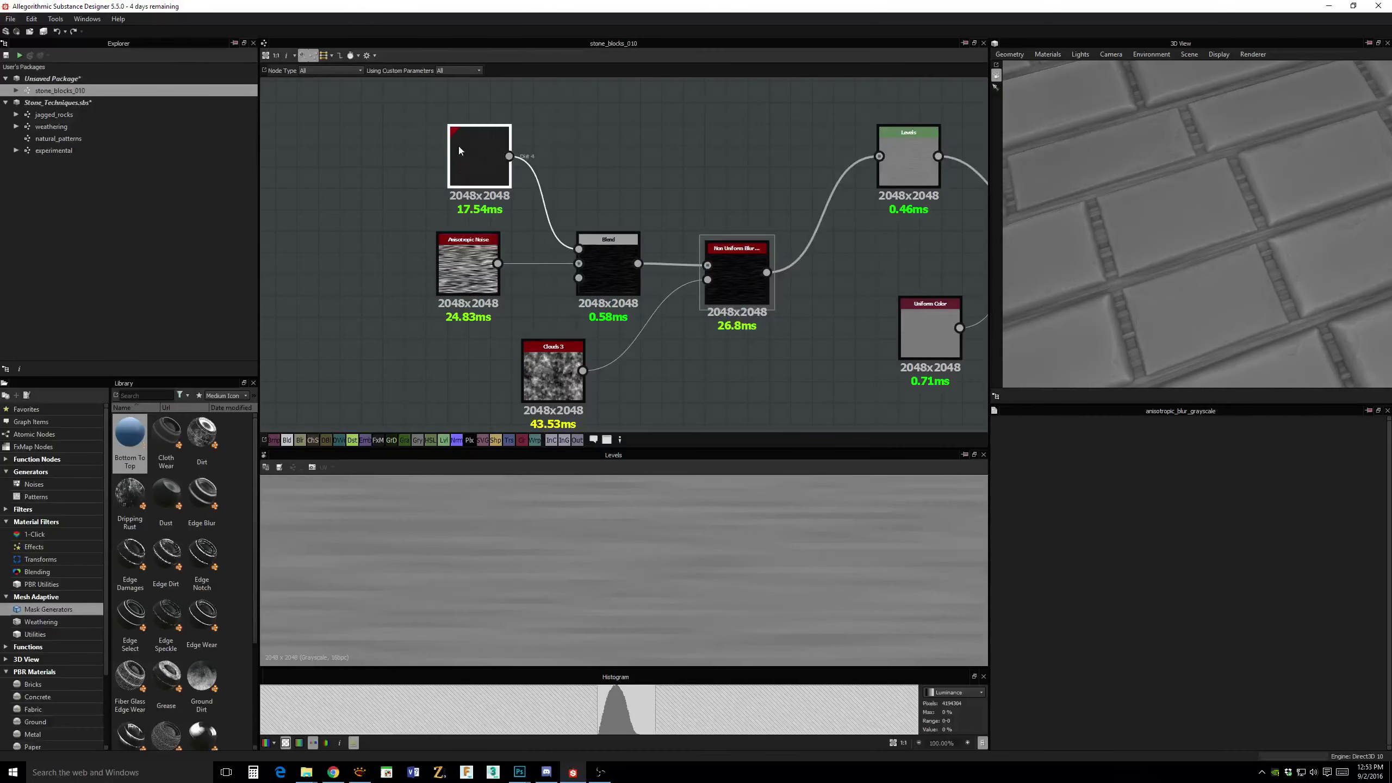
Move the whole noise, Blend and Non Uniform Blur group away from Levels to free space between them.
middle_click_drag(684, 155, 658, 155)
left_click(674, 156)
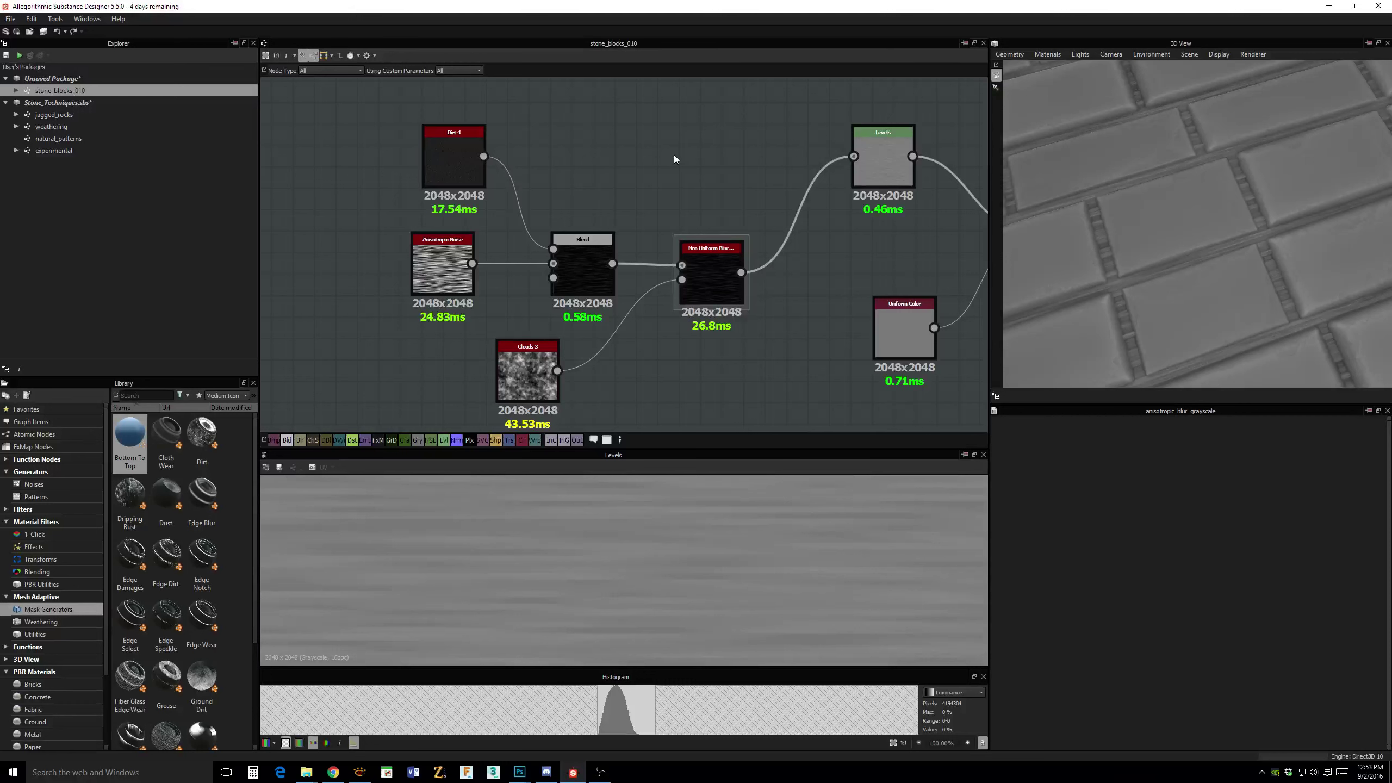
left_click_drag(401, 110, 595, 297)
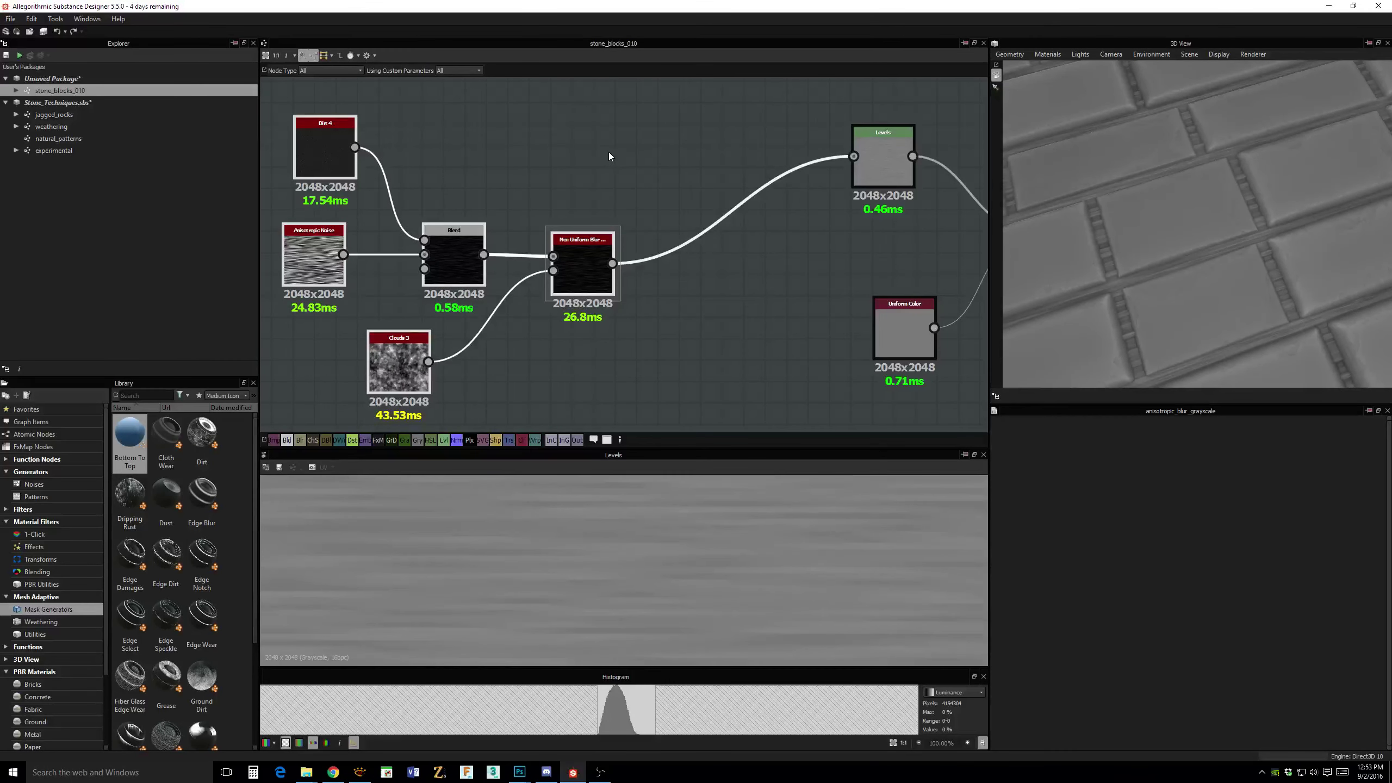
Add a Perlin Noise Zoom node above the Non Uniform Blur node.
left_click(571, 138)
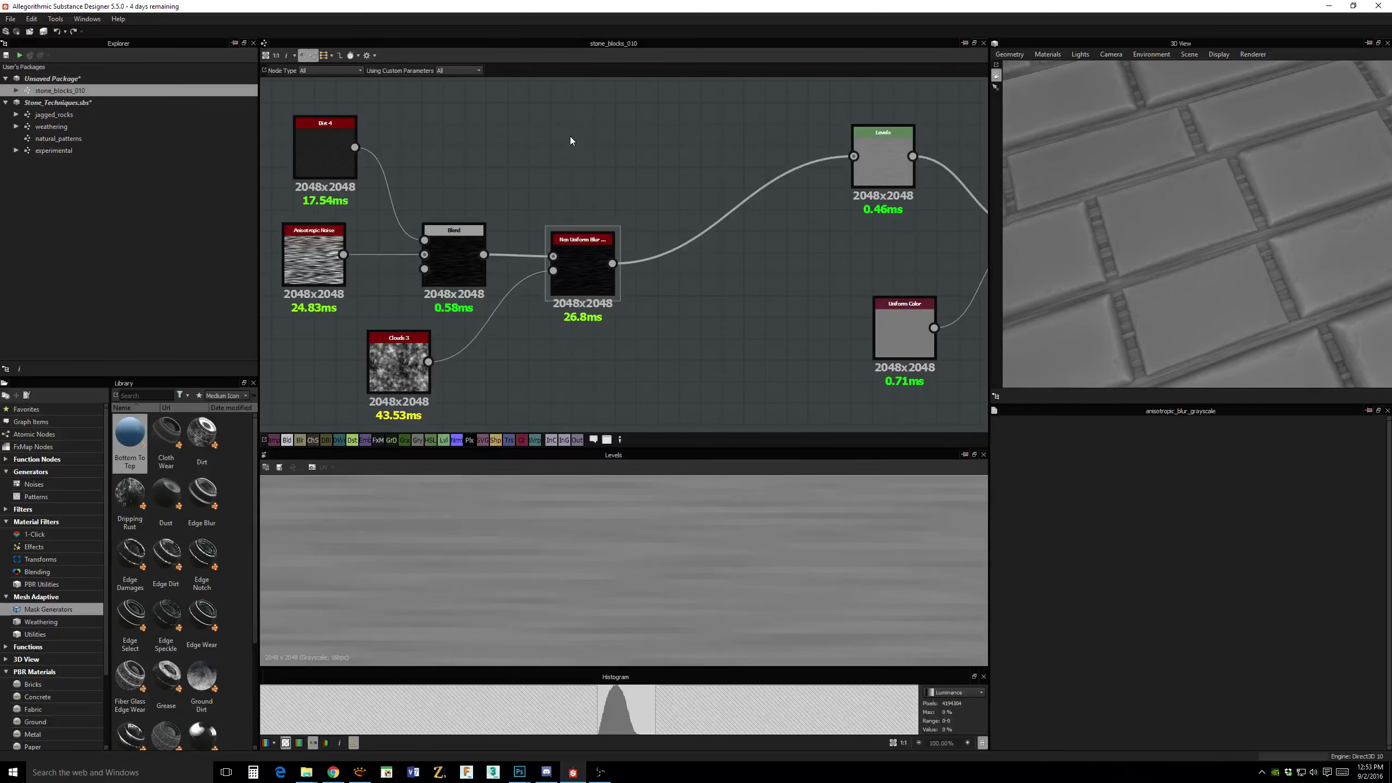
key("space")
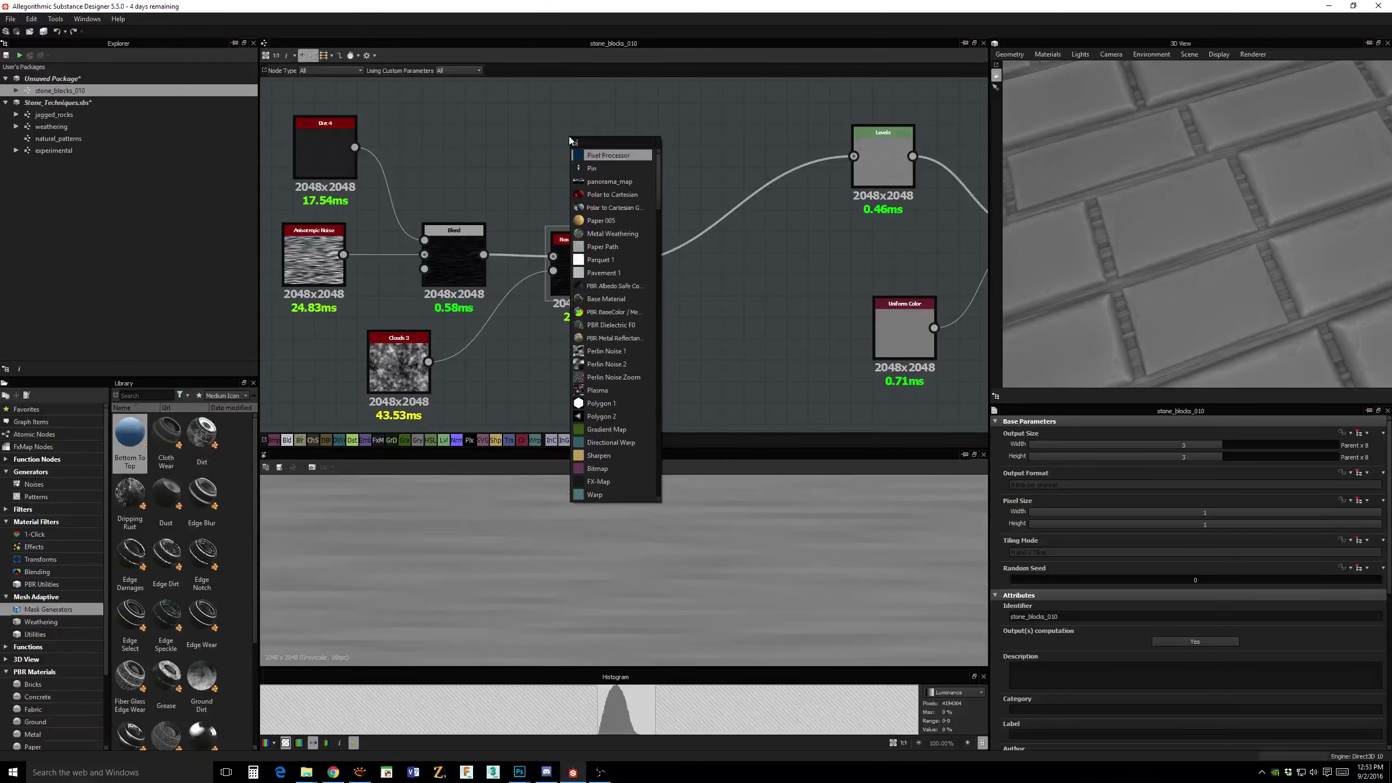
type("per")
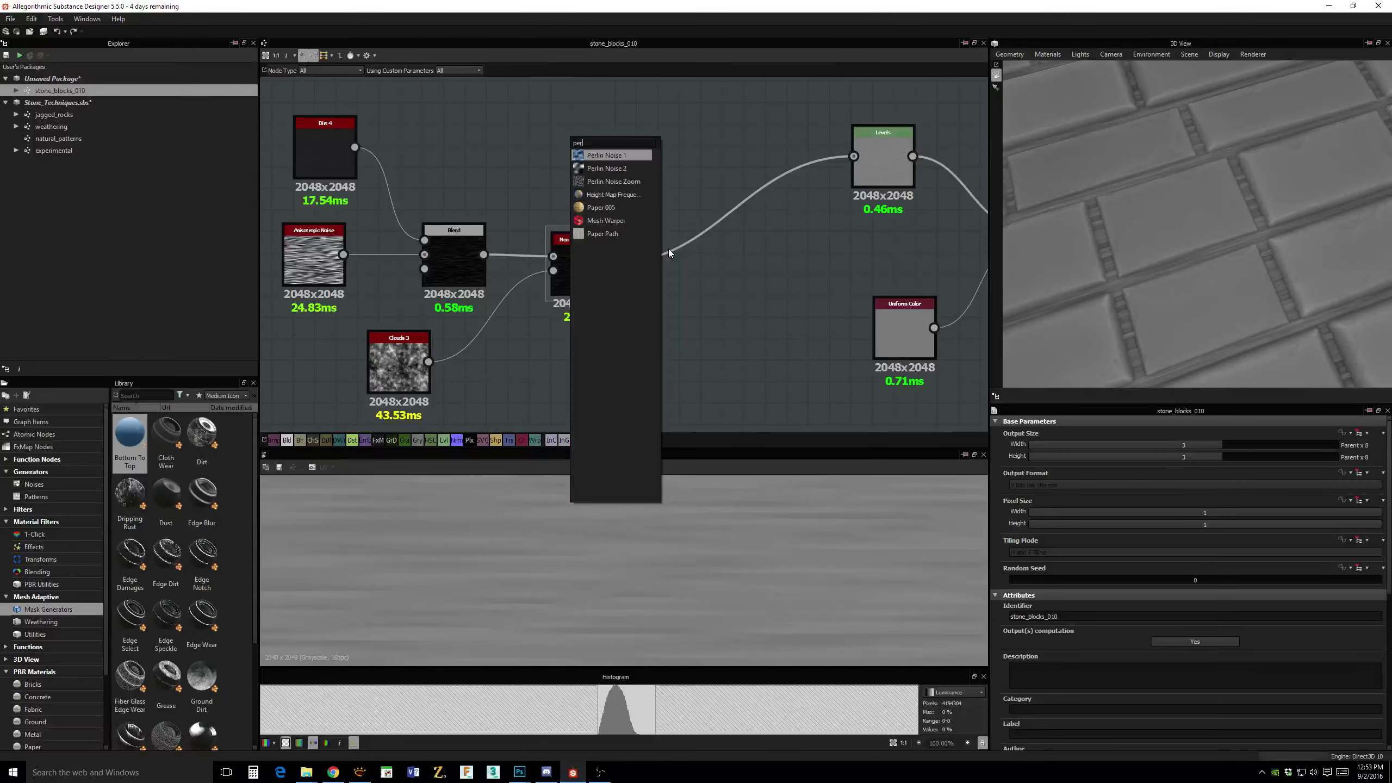
left_click(606, 182)
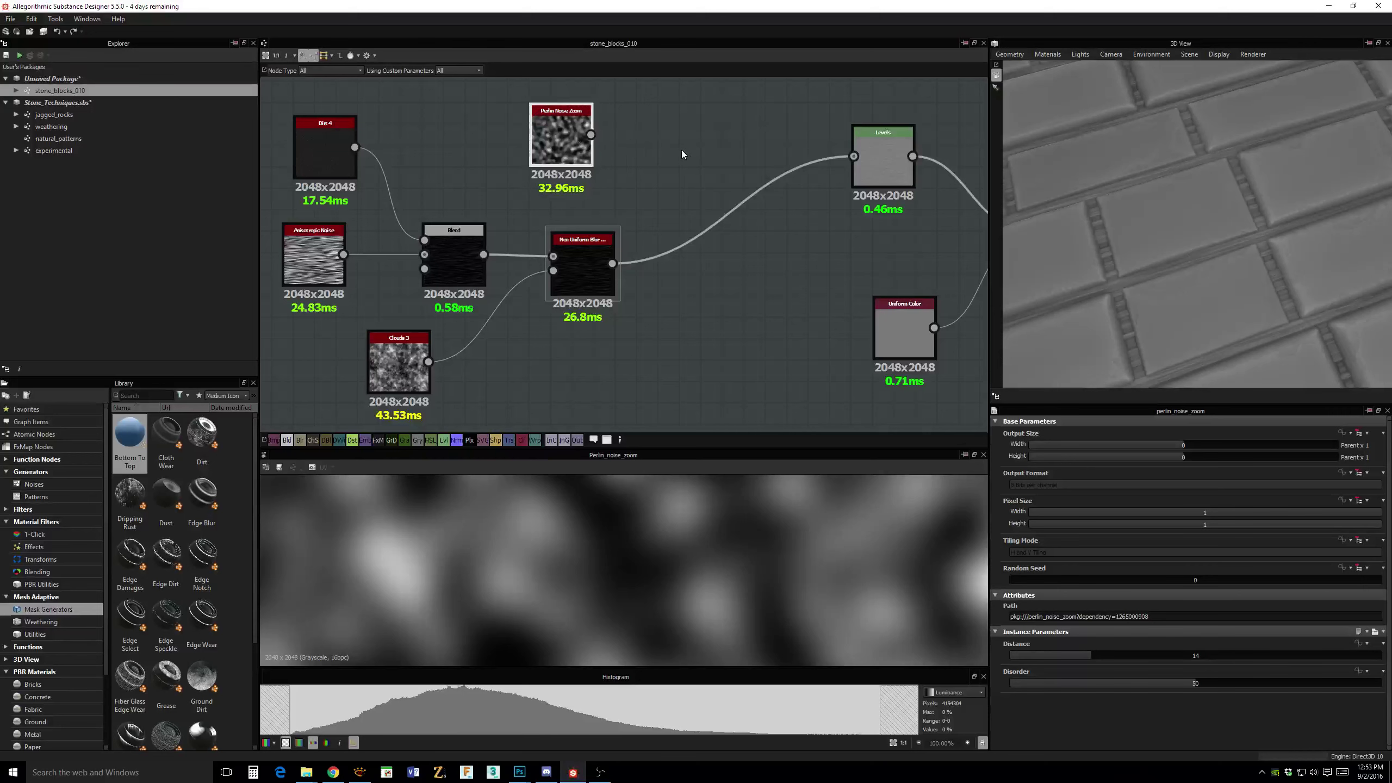
Add a Blend node before Levels with Perlin Noise Zoom as foreground and the Non Uniform Blur output as background.
left_click(689, 151)
key("space")
type("bl")
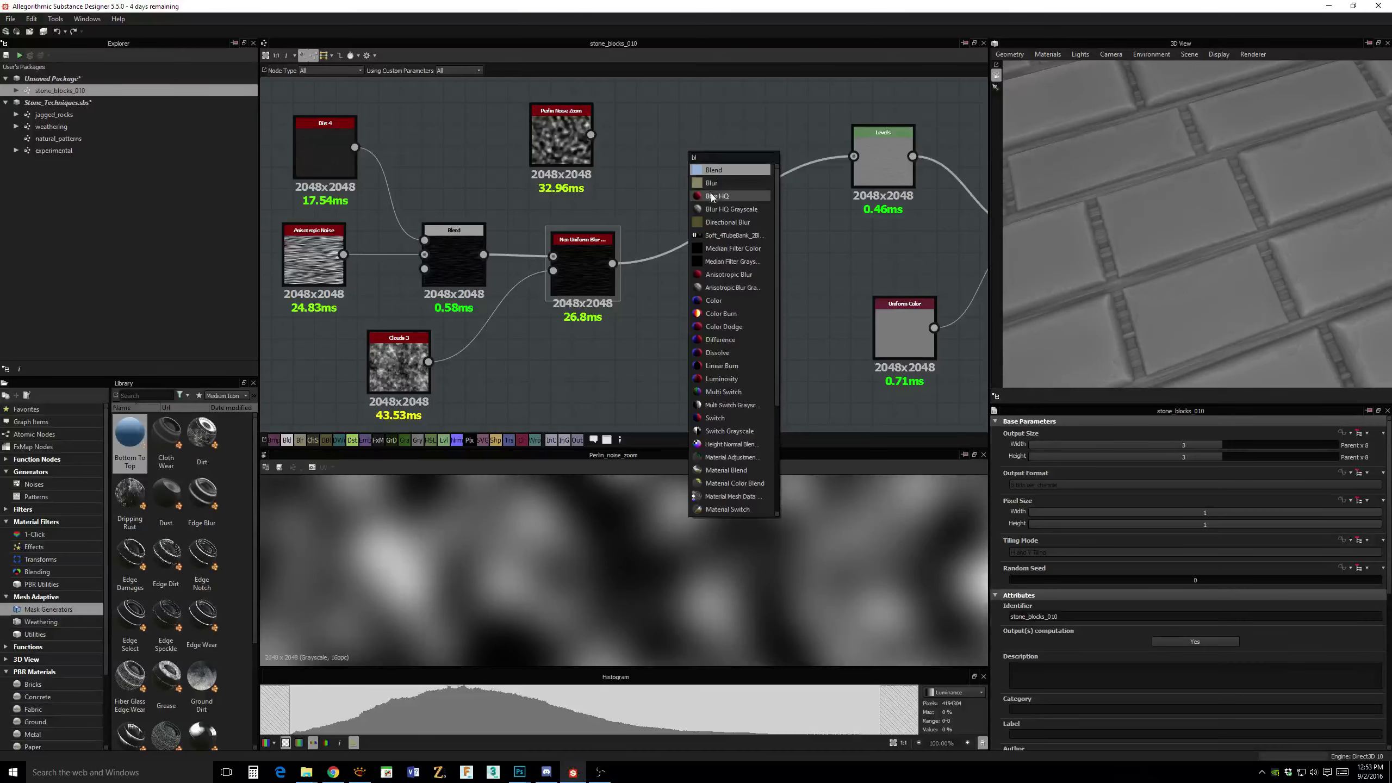
key("Return")
left_click_drag(590, 134, 744, 178)
left_click_drag(613, 263, 726, 179)
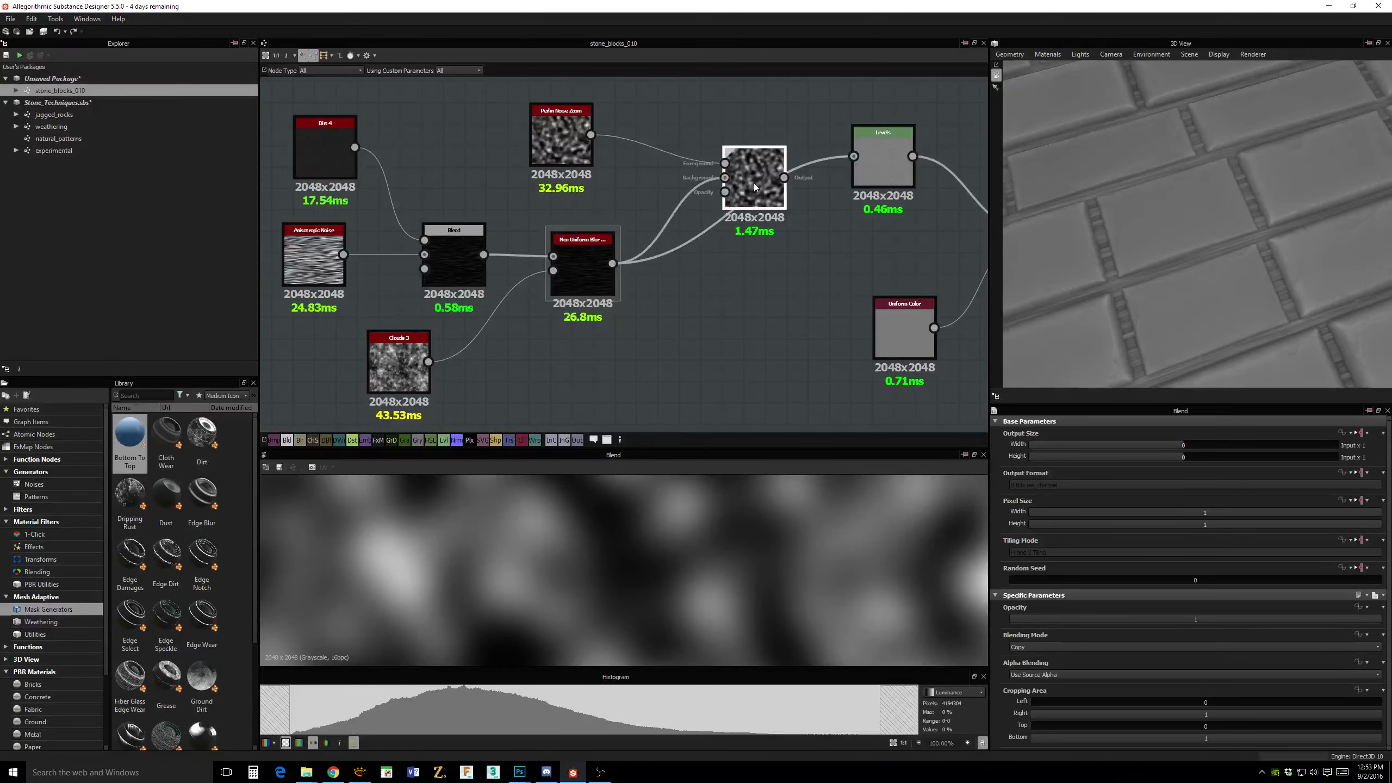
Set the new Blend to Multiply, align it with Levels, and connect its output to the Levels input.
left_click(1068, 648)
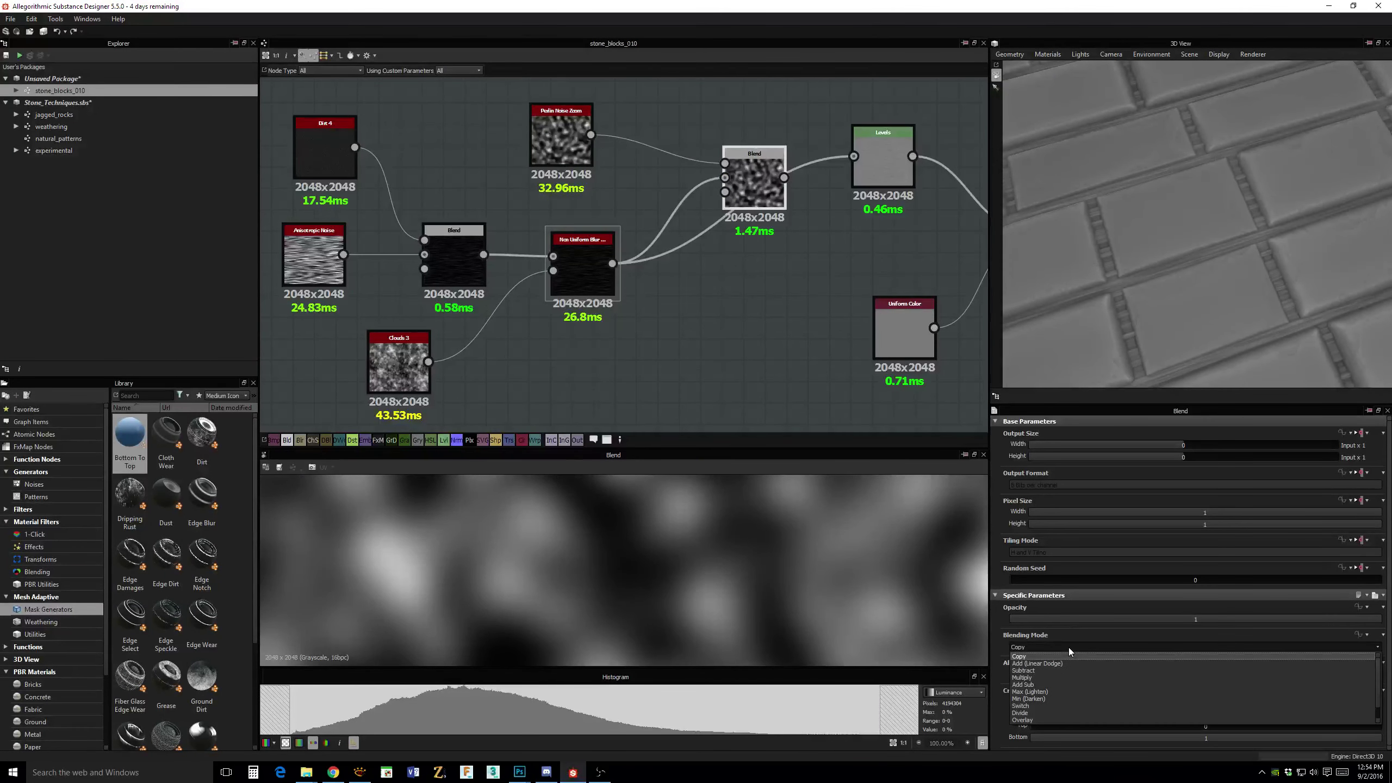
left_click(1053, 677)
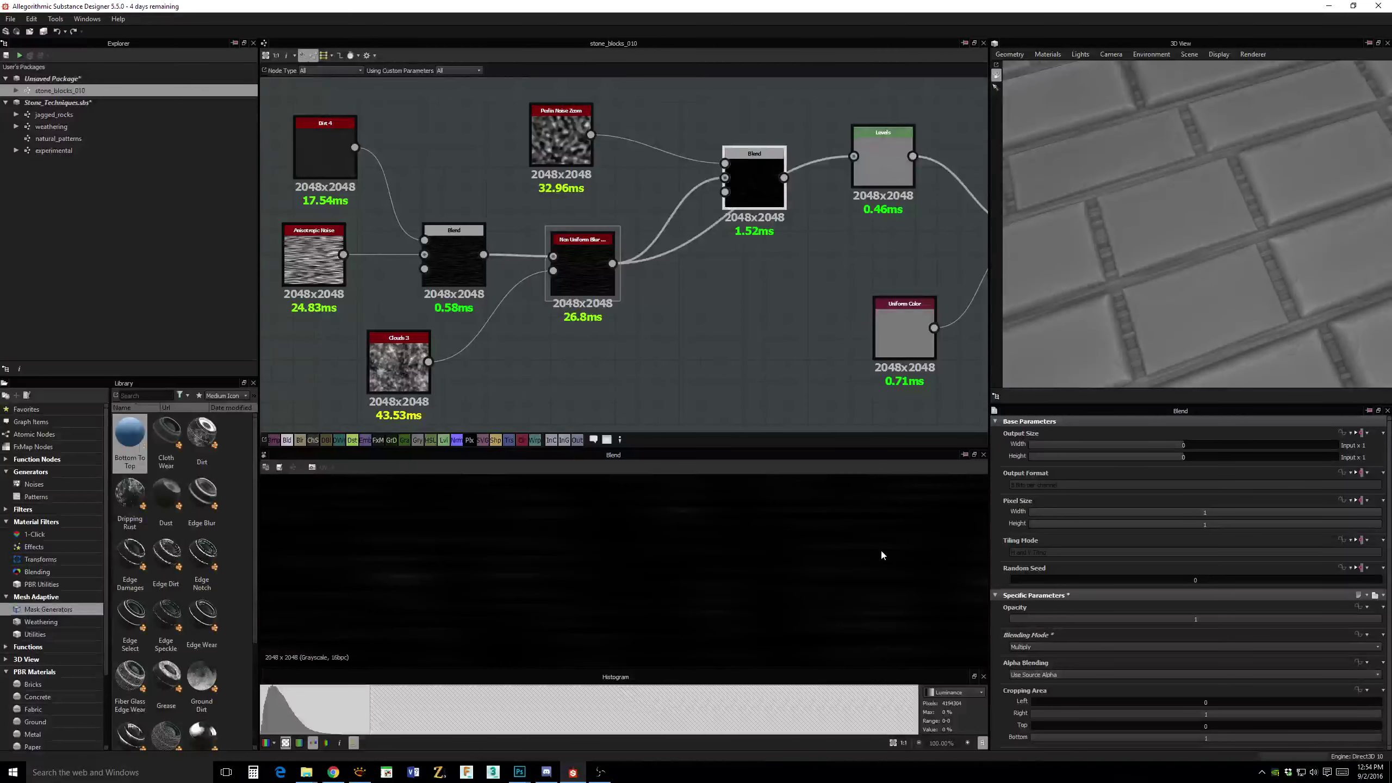
left_click_drag(746, 184, 854, 156)
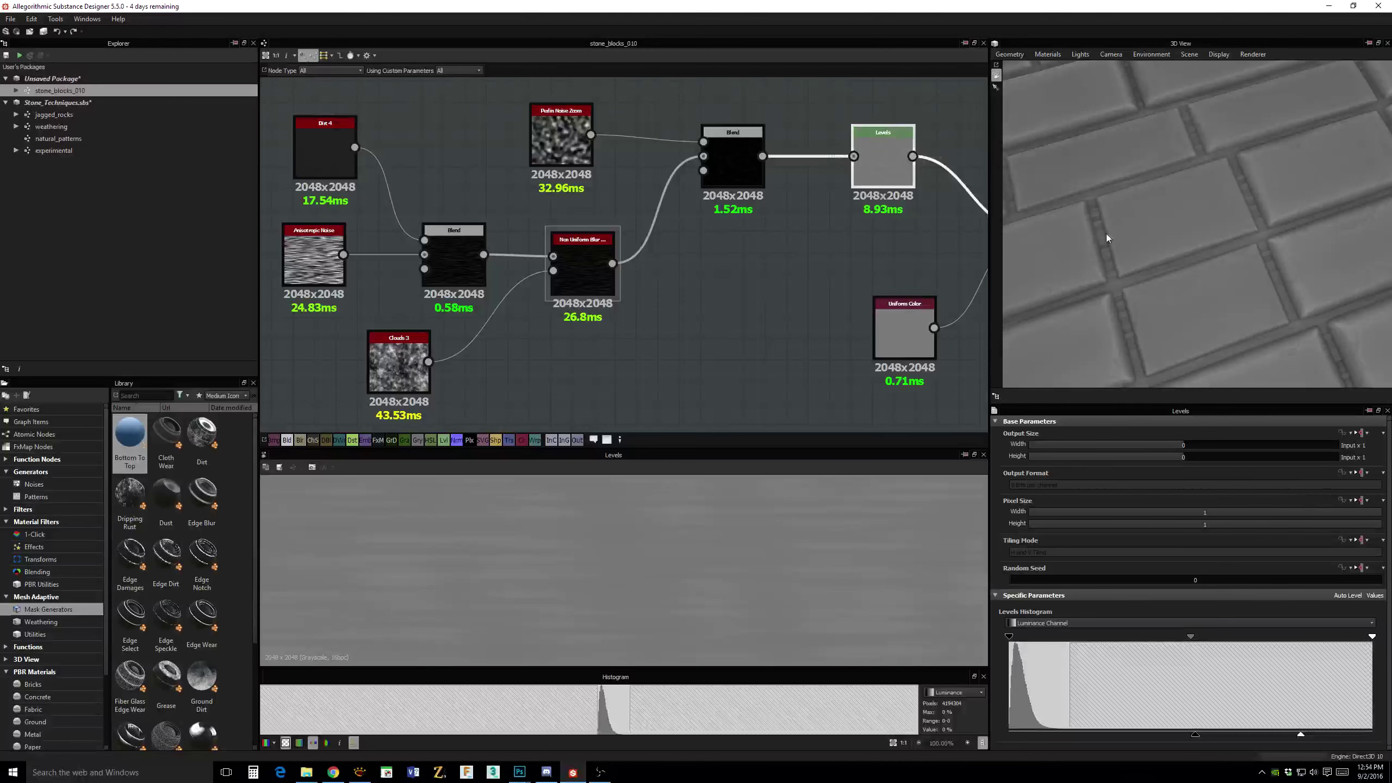
Check the mortar between the blocks in the 3D view and shift the Dirt 4 node slightly away from its Blend.
left_click_drag(1249, 305, 1014, 263)
middle_click_drag(599, 247, 684, 242)
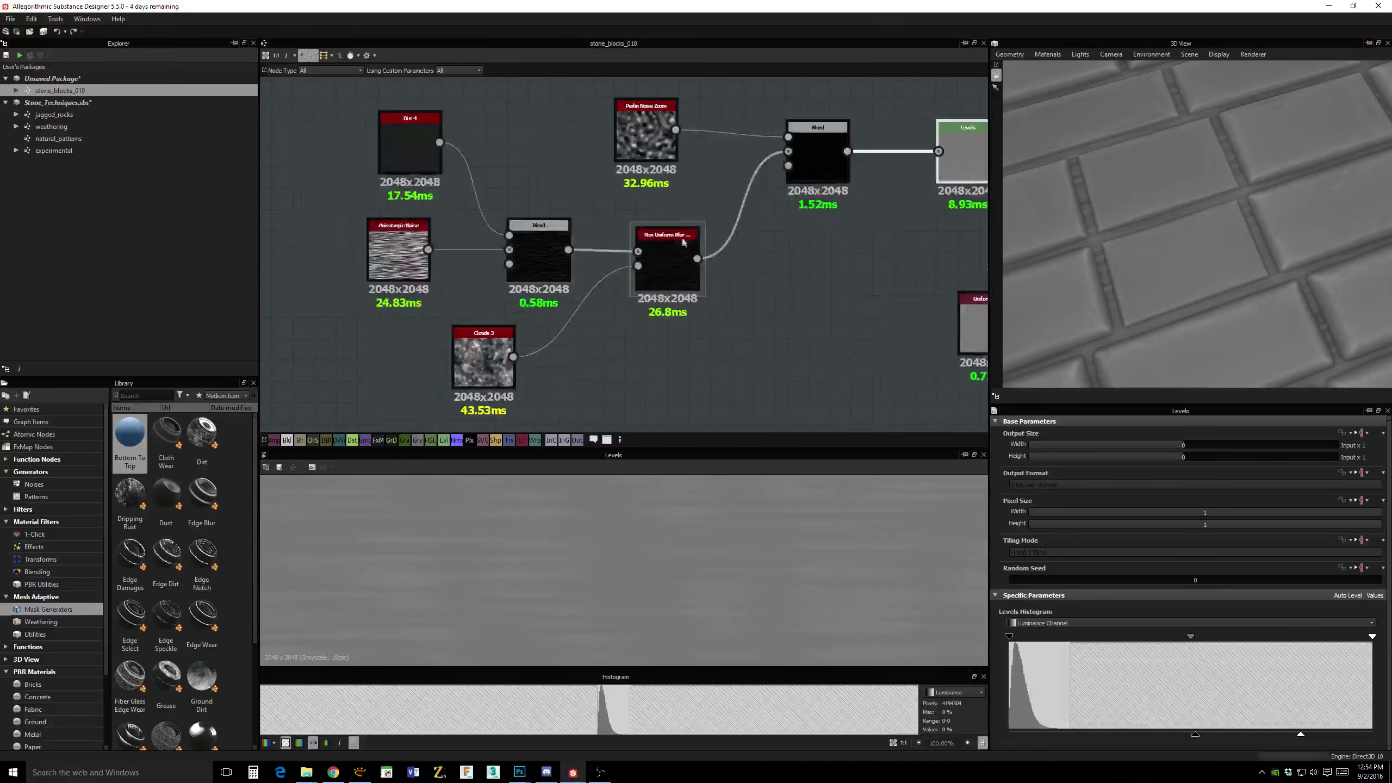
left_click_drag(411, 154, 389, 164)
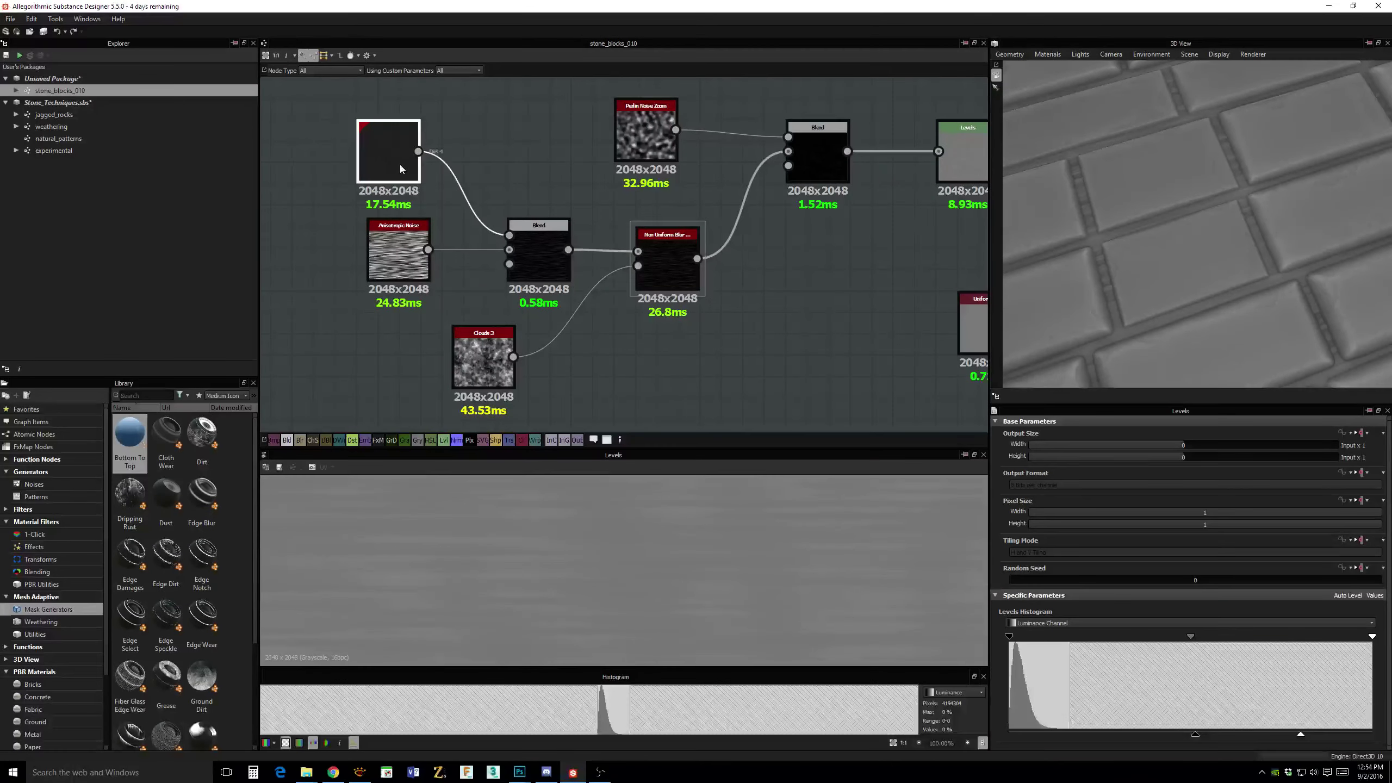
Preview the Blend of Dirt 4 and Anisotropic Noise and align the Anisotropic Noise node directly beneath Dirt 4.
left_click(541, 260)
scroll(597, 559, "up", 2)
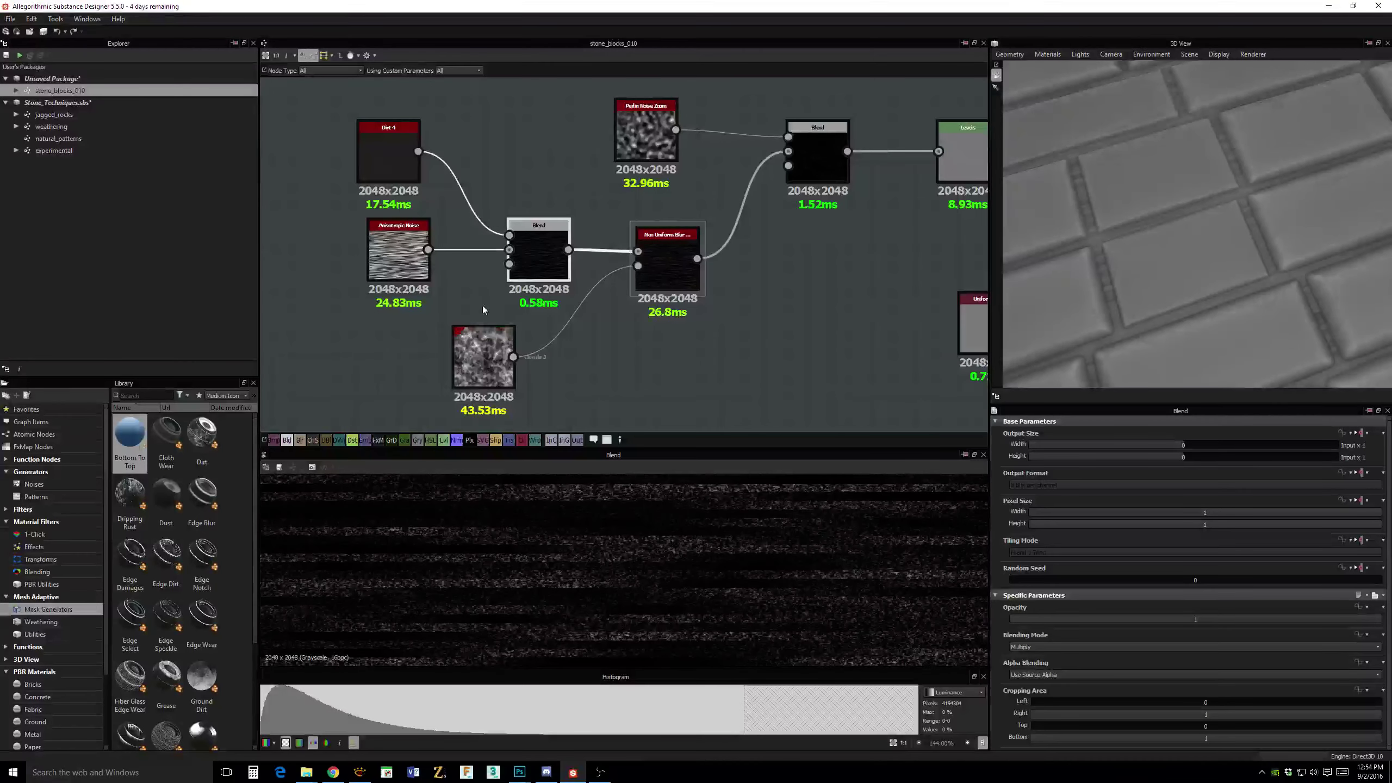
left_click(391, 158)
left_click_drag(394, 253, 384, 263)
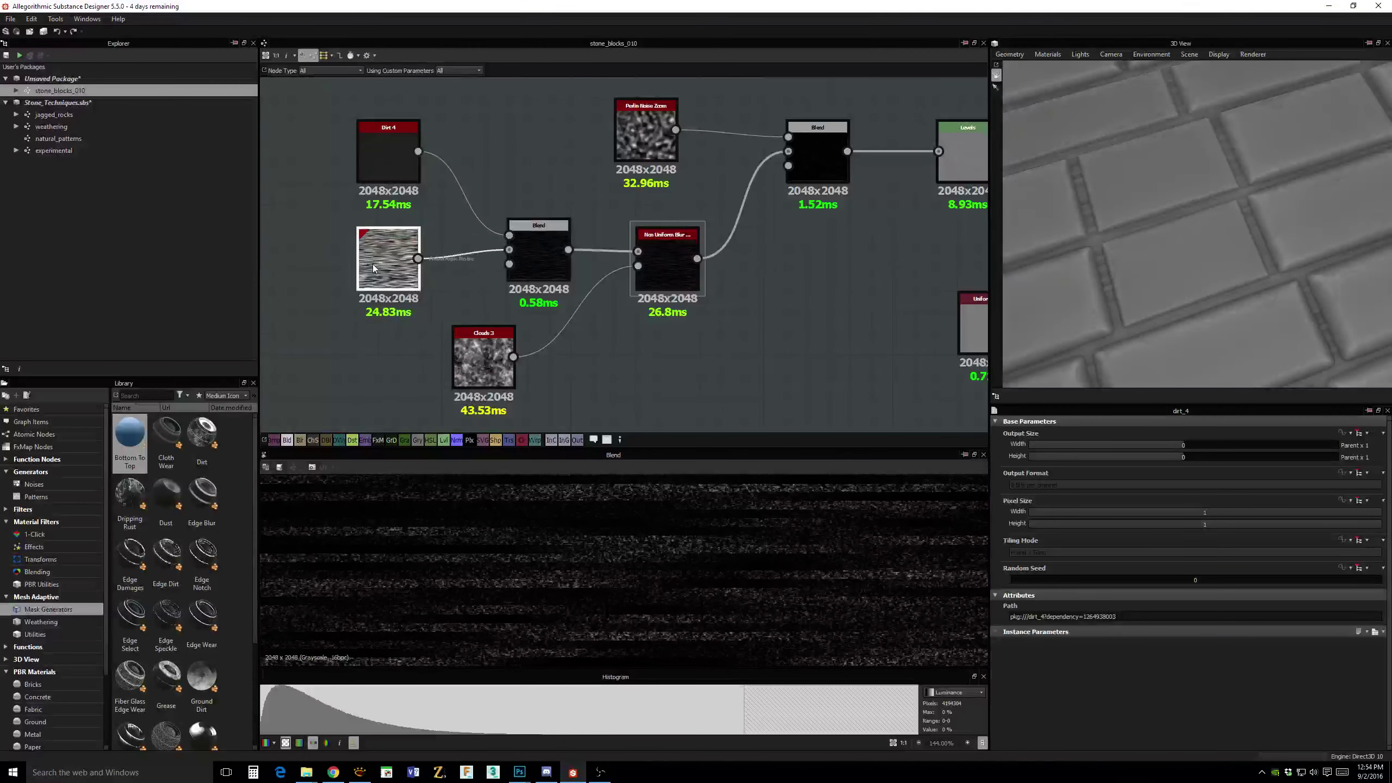
left_click(534, 250)
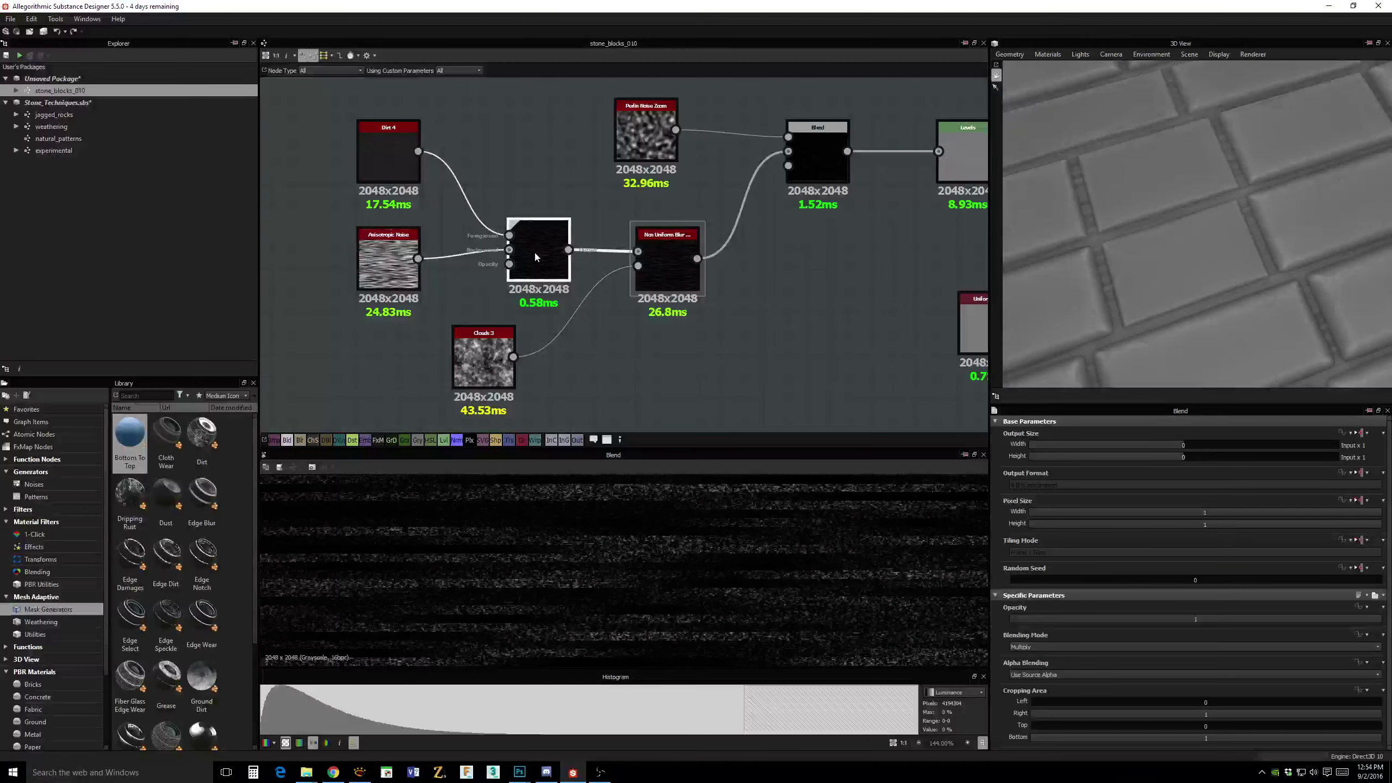
middle_click_drag(894, 326, 828, 369)
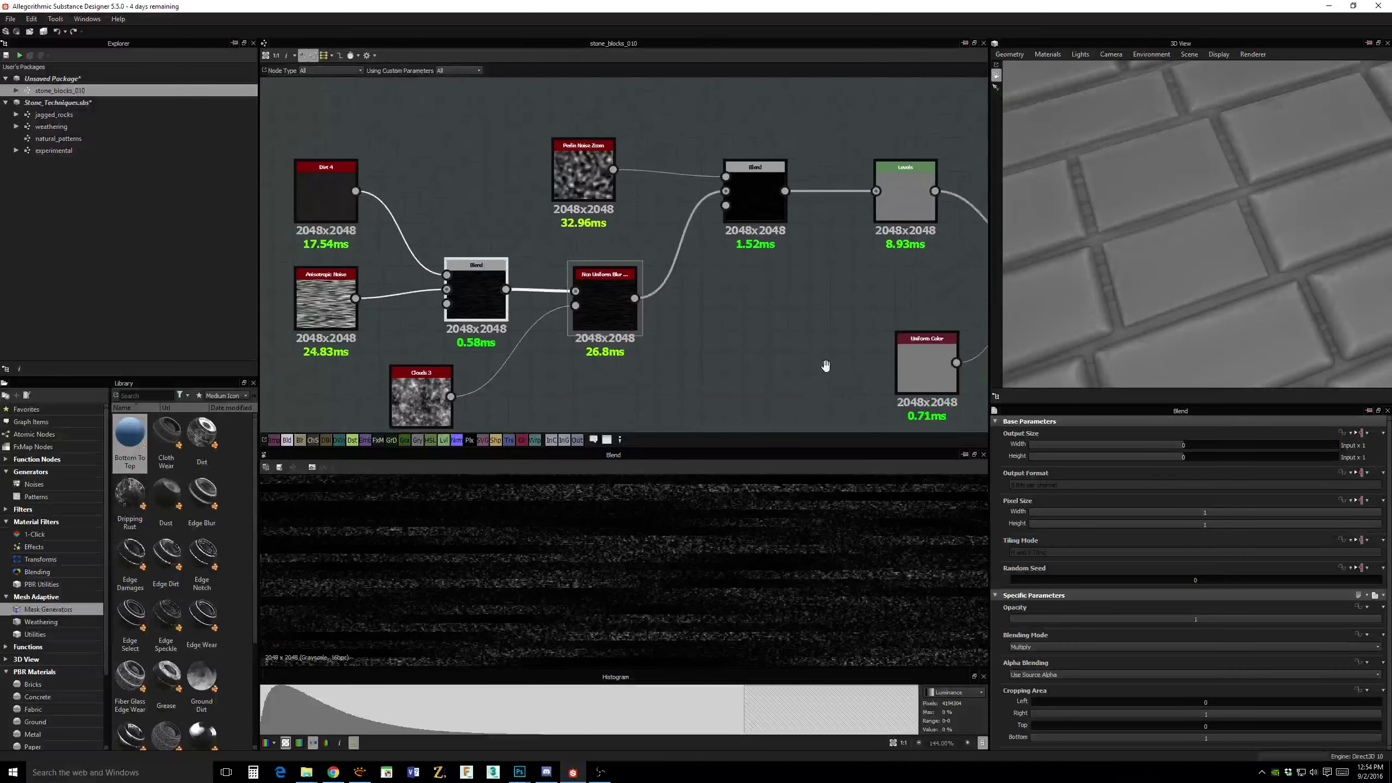
Check the mortar in the 3D view and set the Perlin Noise Zoom distance to 16.
left_click(881, 203)
scroll(707, 242, "down", 3)
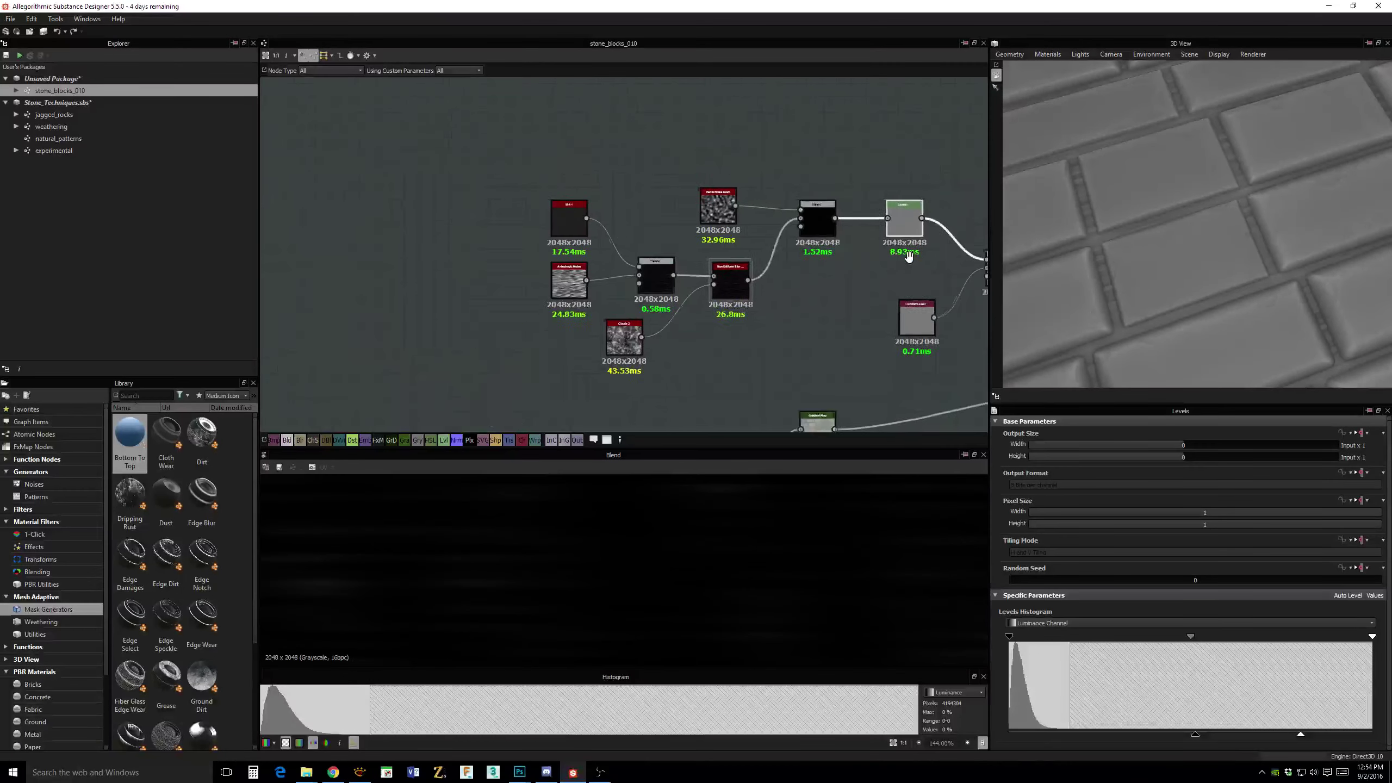
mouse_move(1229, 263)
left_mouse_down()
mouse_move(1186, 290)
mouse_move(1221, 275)
left_mouse_up()
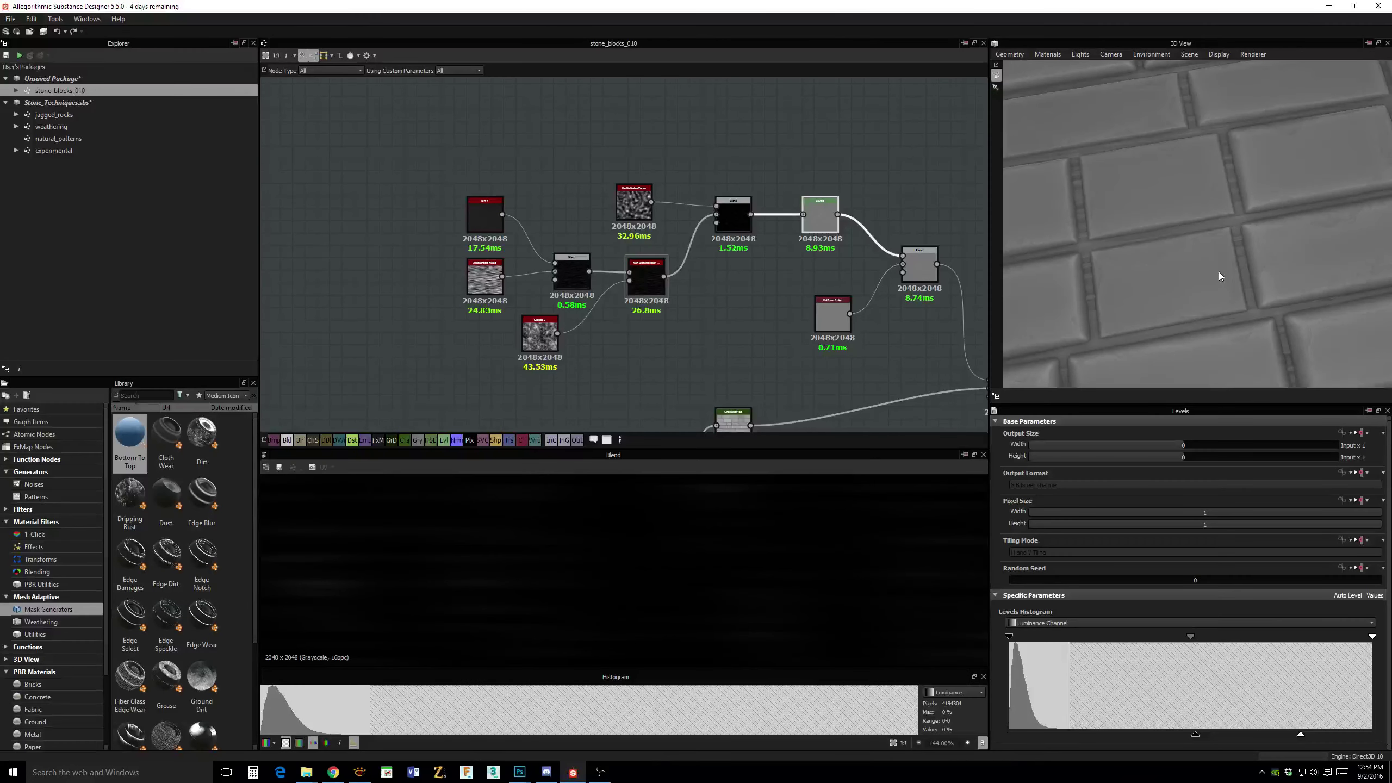
left_click(733, 219)
left_click(634, 203)
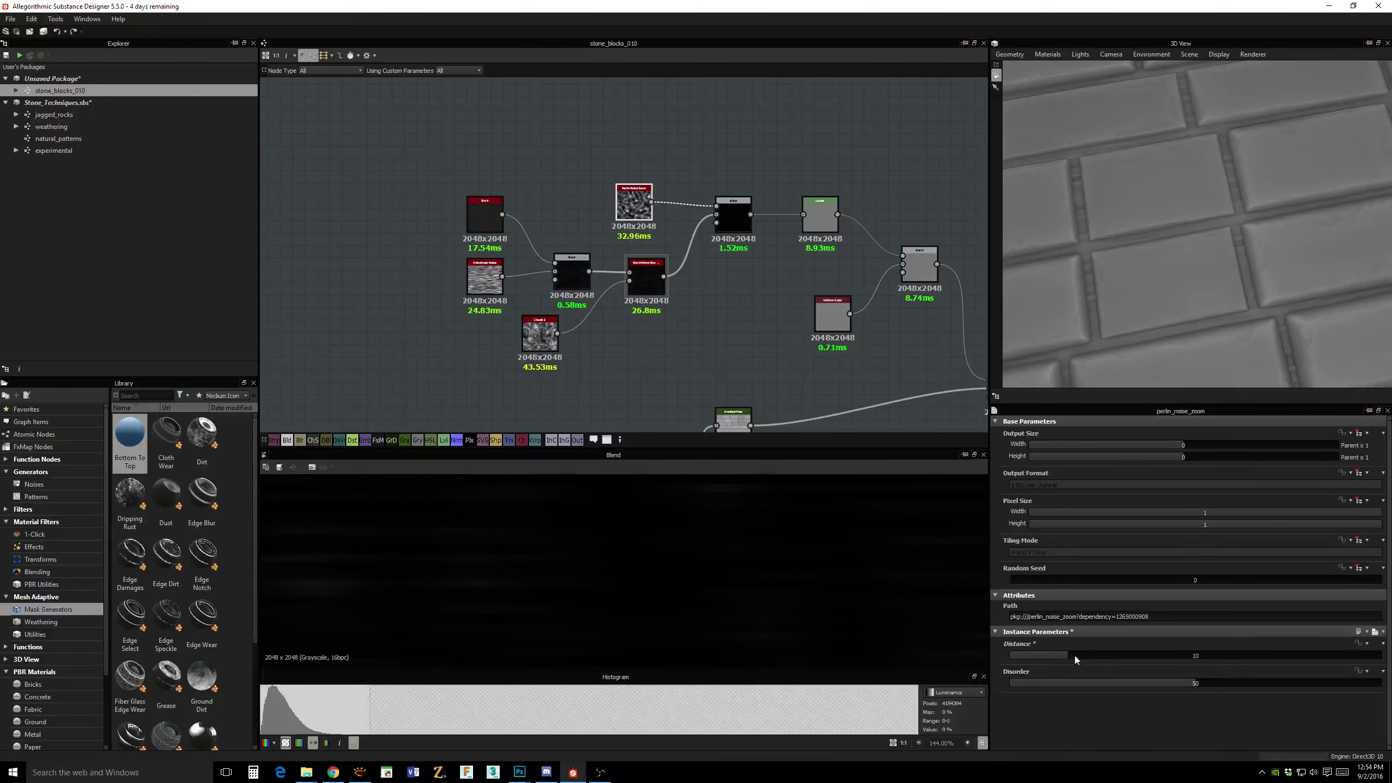
left_click_drag(1075, 655, 1101, 659)
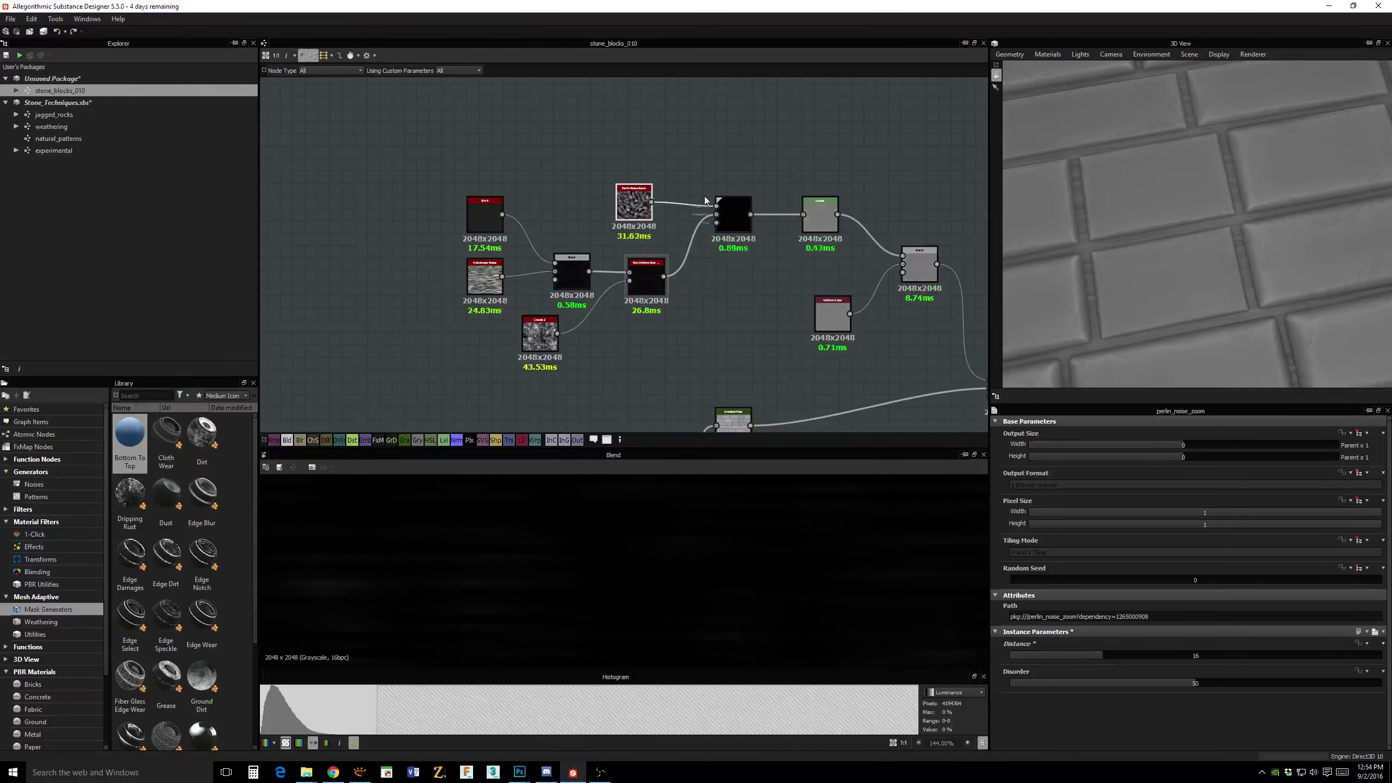
Set the Blend that combines Perlin Noise Zoom with the Non Uniform Blur to Add Sub and preview the whole result.
left_click(724, 211)
left_click(1062, 647)
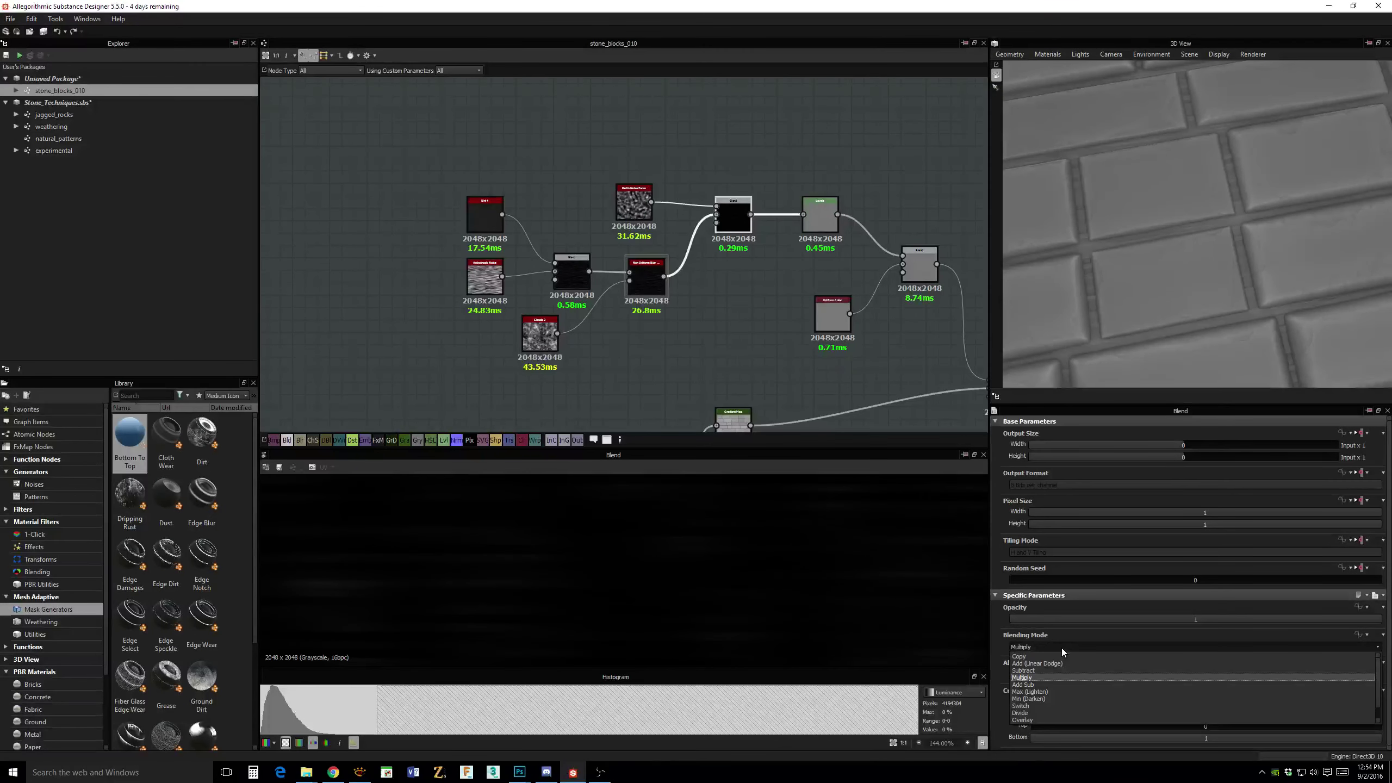
left_click(1067, 683)
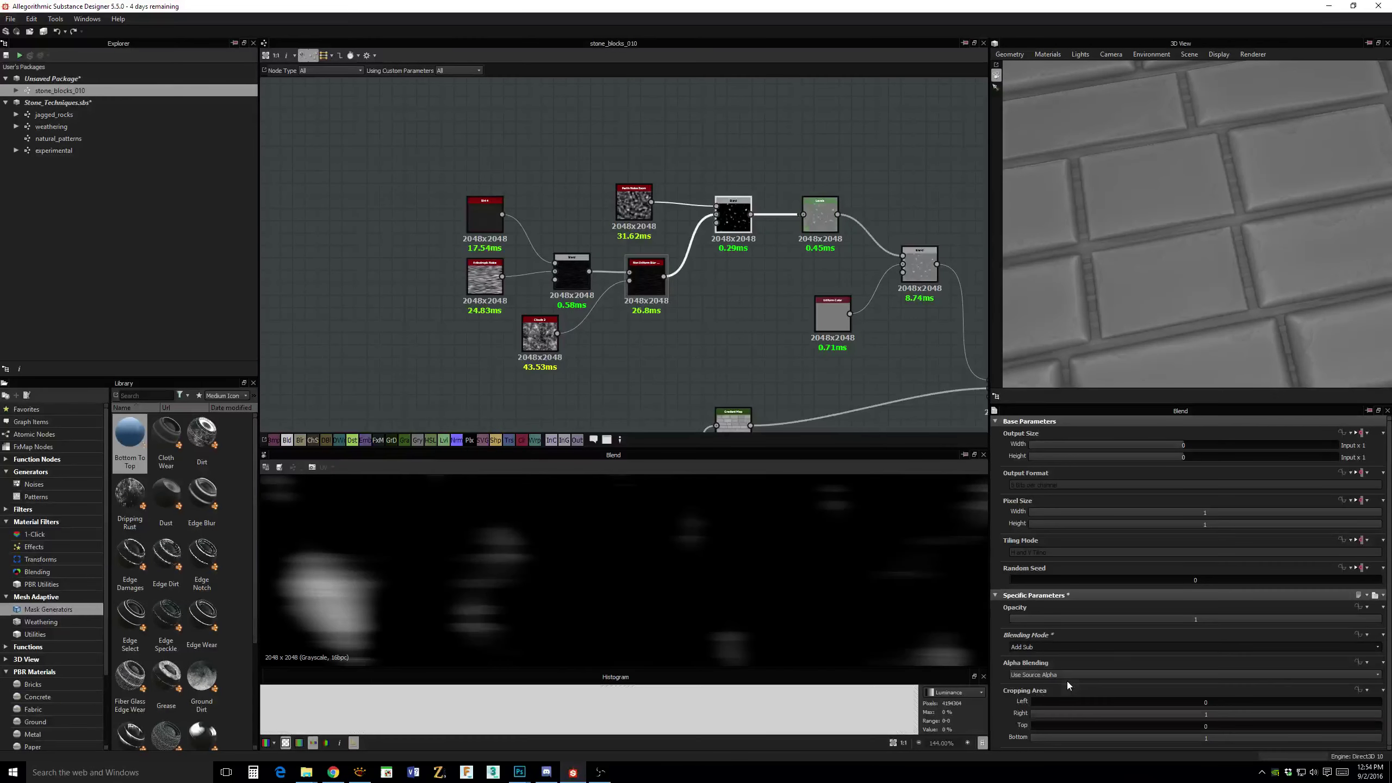
key("f")
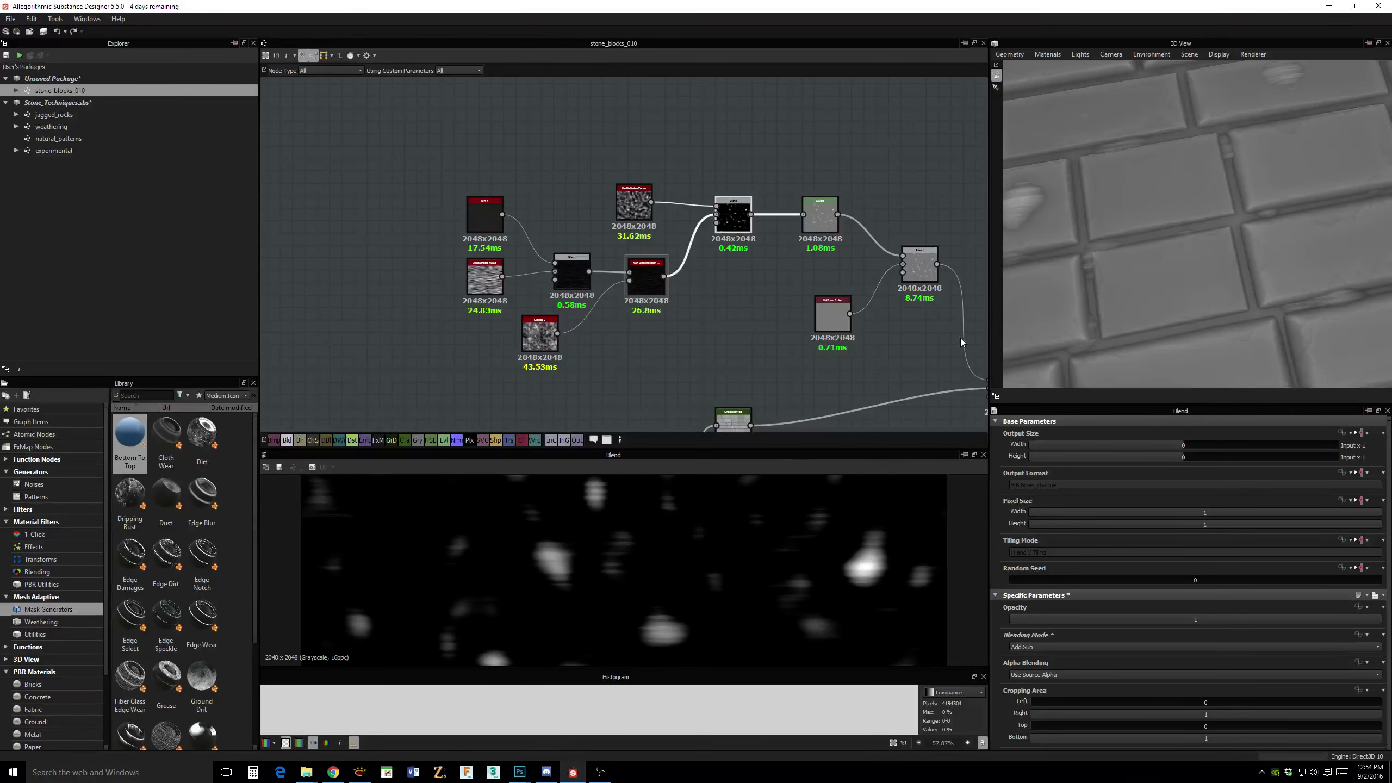
scroll(784, 318, "down", 1)
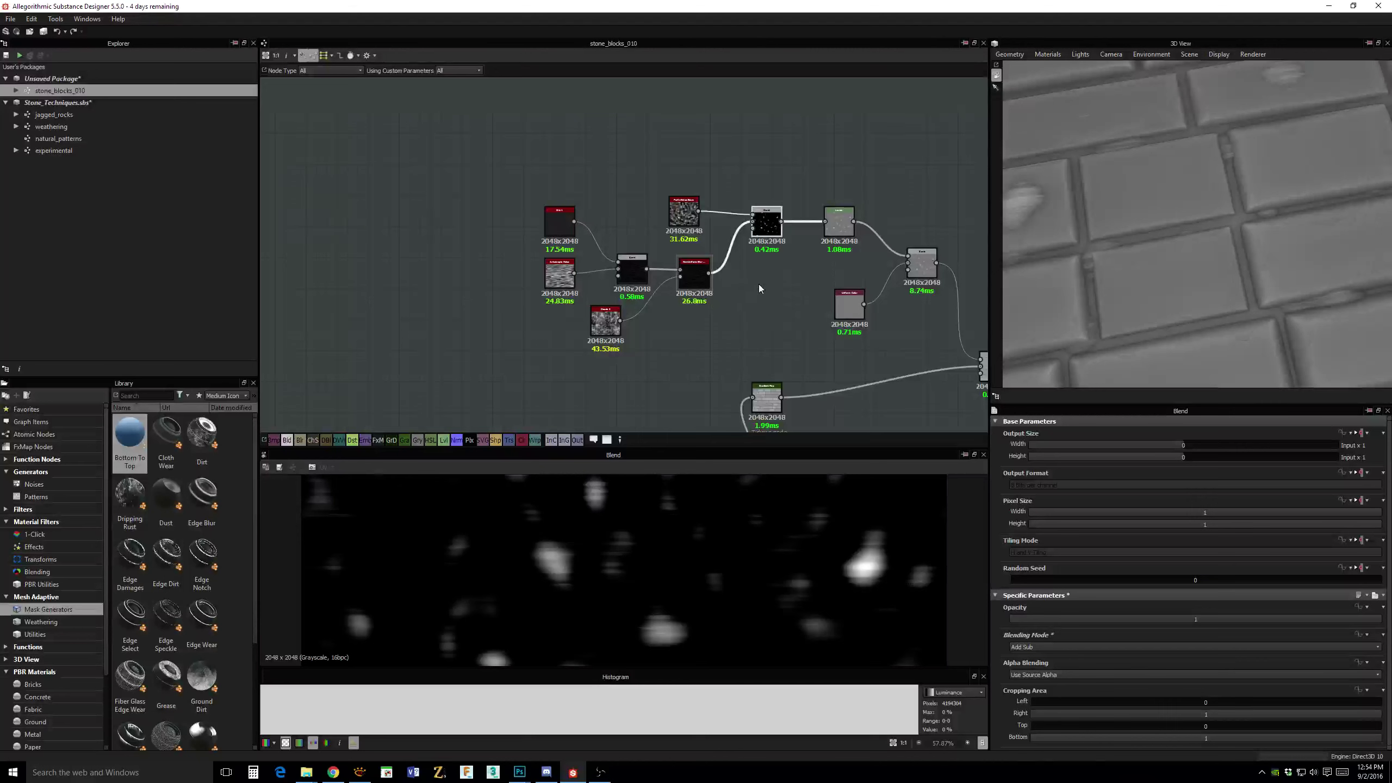
middle_click_drag(759, 284, 774, 281)
Set the Perlin Noise Zoom distance to 6 and inspect the effect on the blocks in the 3D view.
left_click(707, 210)
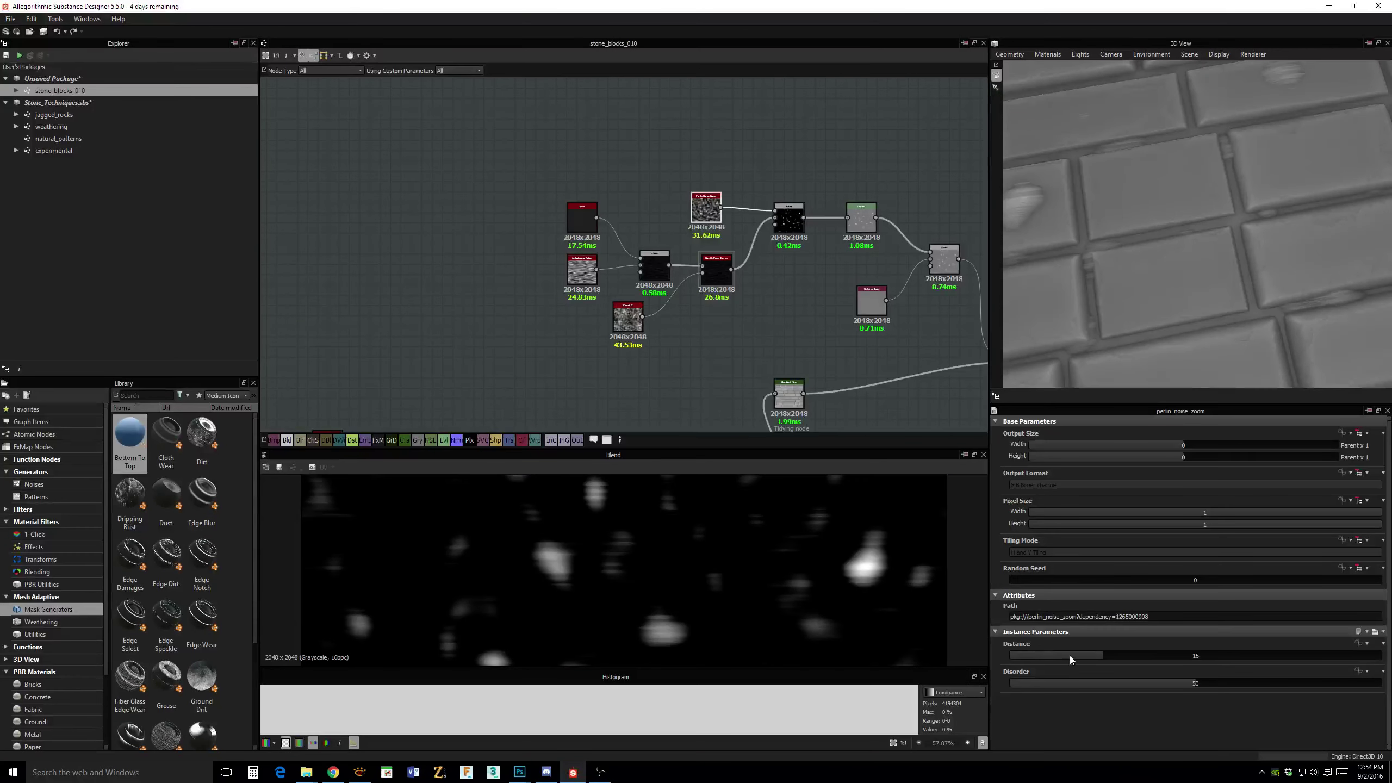
left_click_drag(1070, 656, 1042, 658)
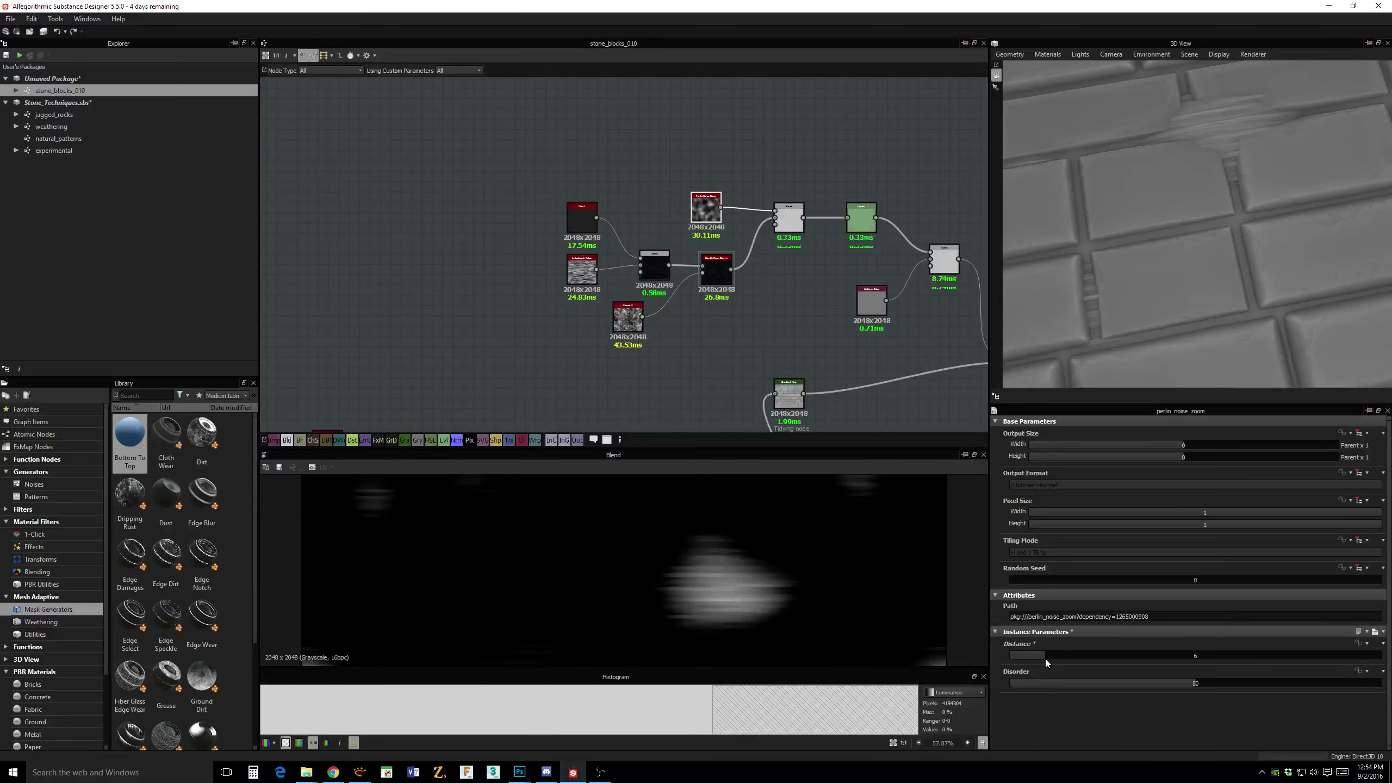
middle_click_drag(846, 261, 816, 270)
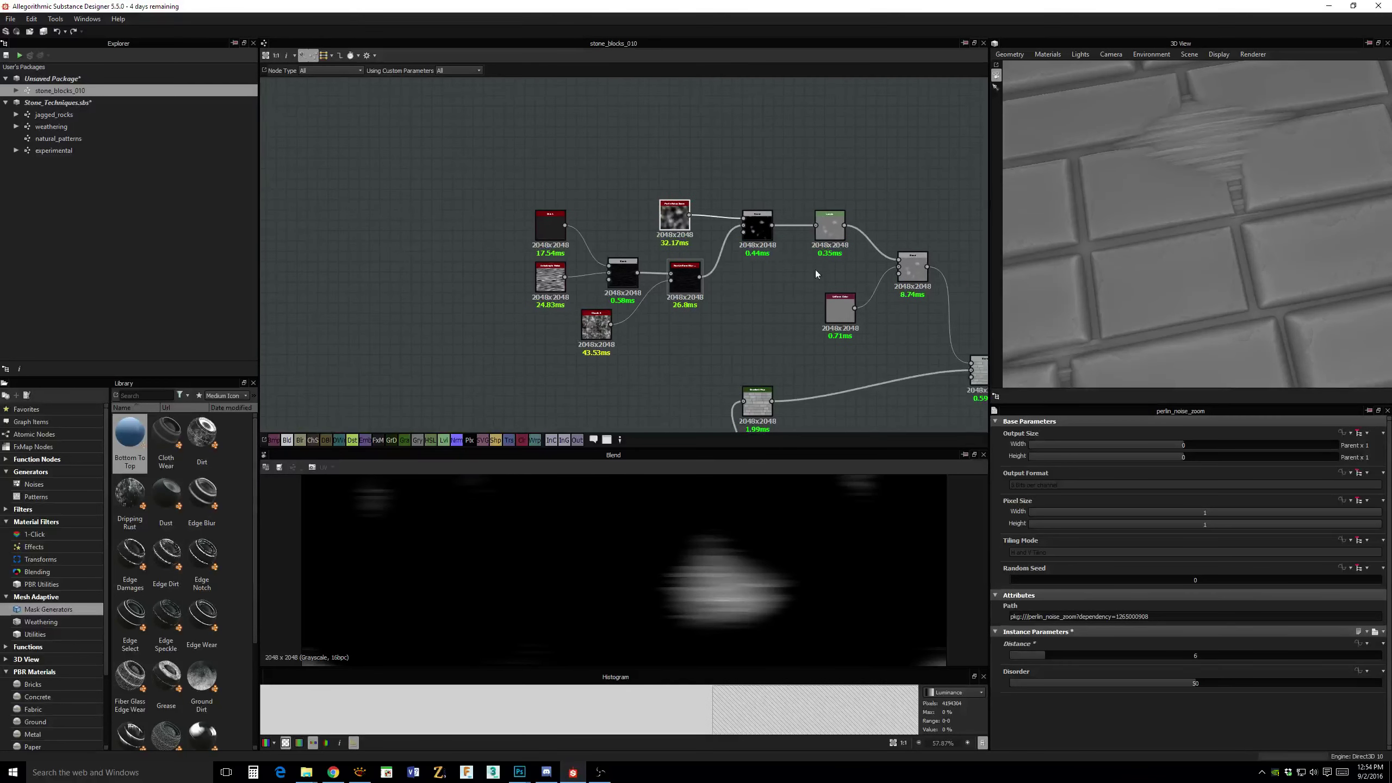
left_click_drag(1167, 181, 1229, 300)
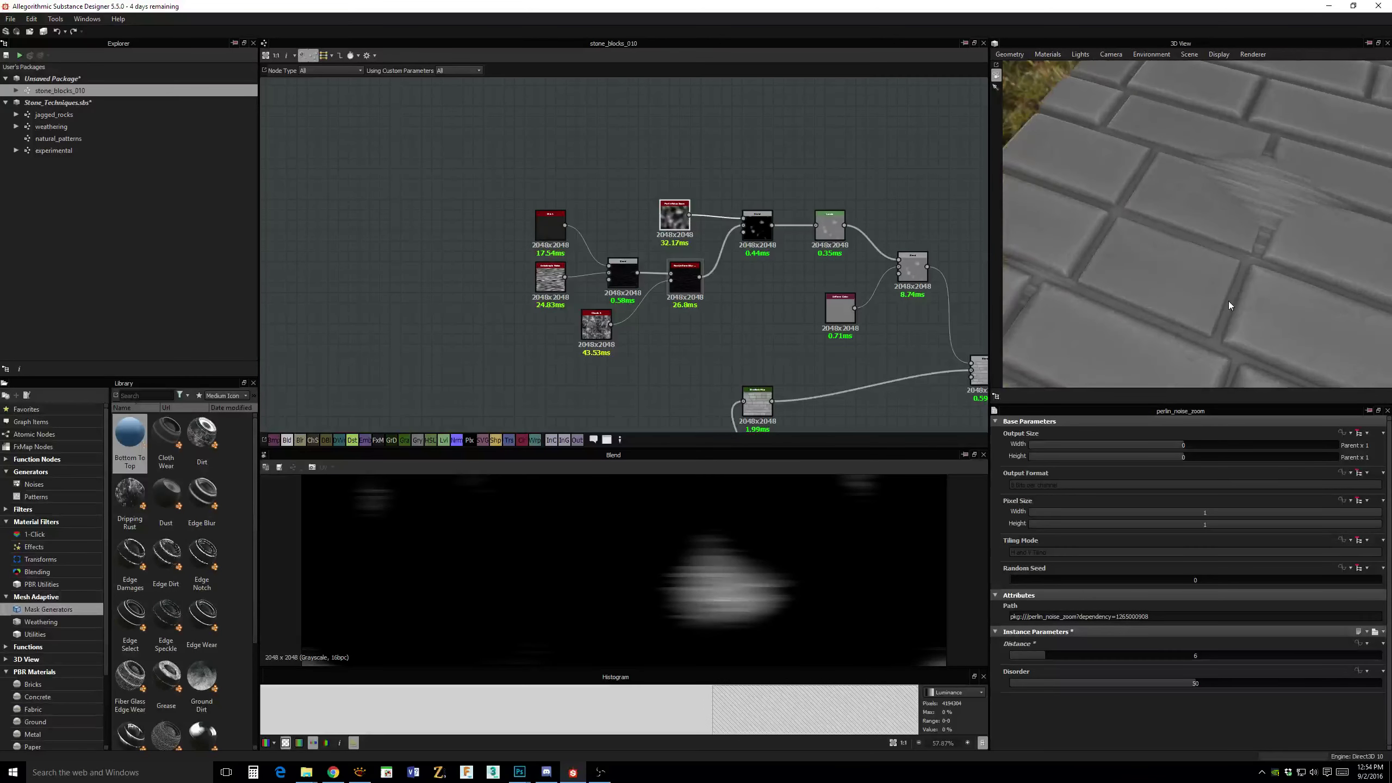
Set the Perlin Noise Zoom distance to 17 and check the blocks in the 3D view.
double_click(691, 271)
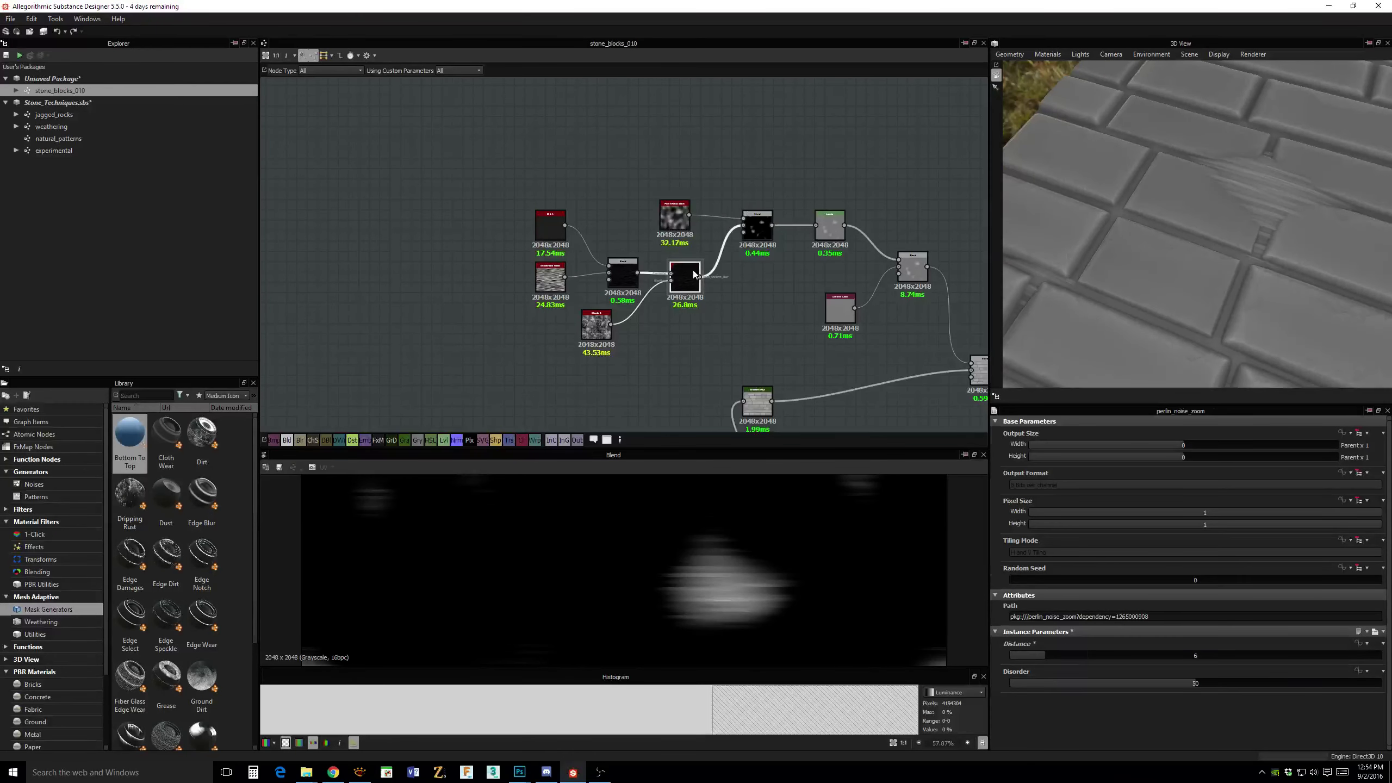
double_click(759, 228)
left_click(674, 216)
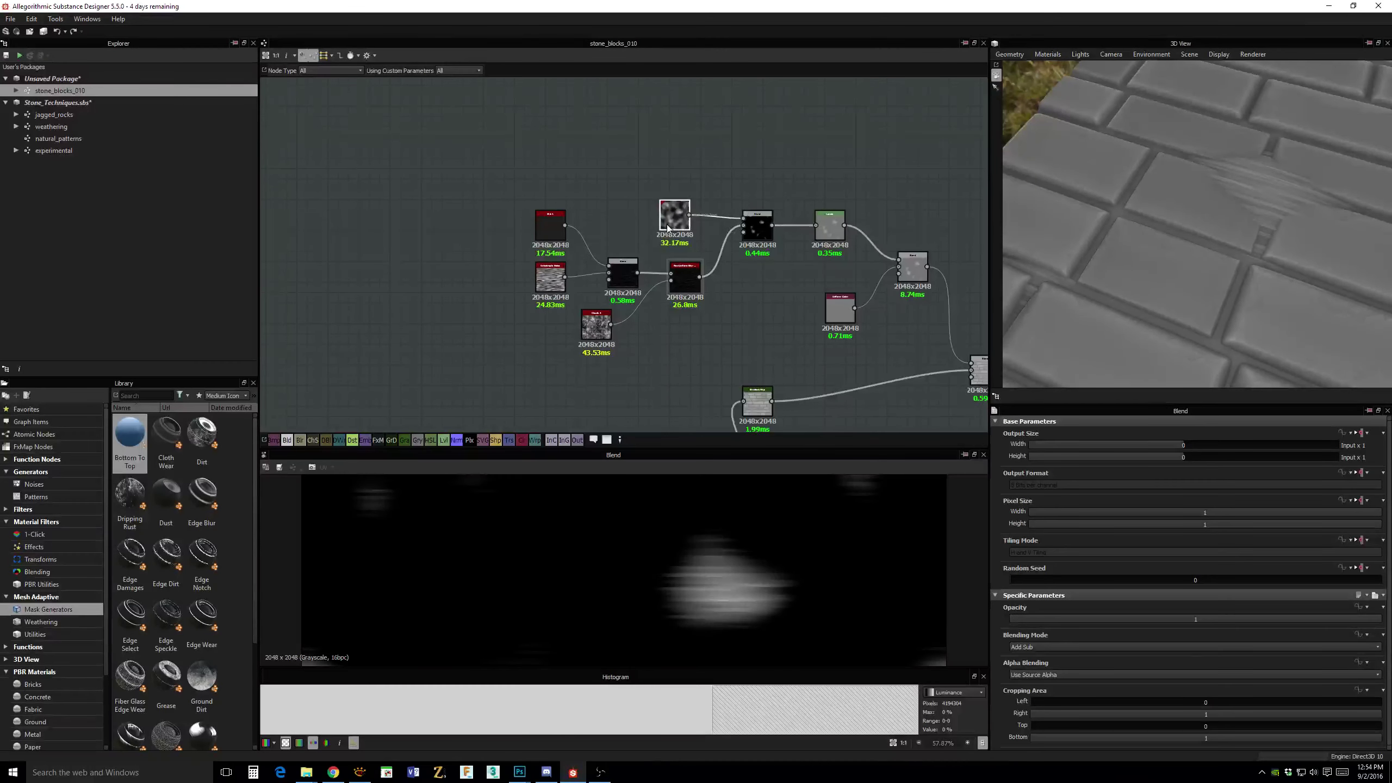
left_click_drag(1036, 653, 1106, 657)
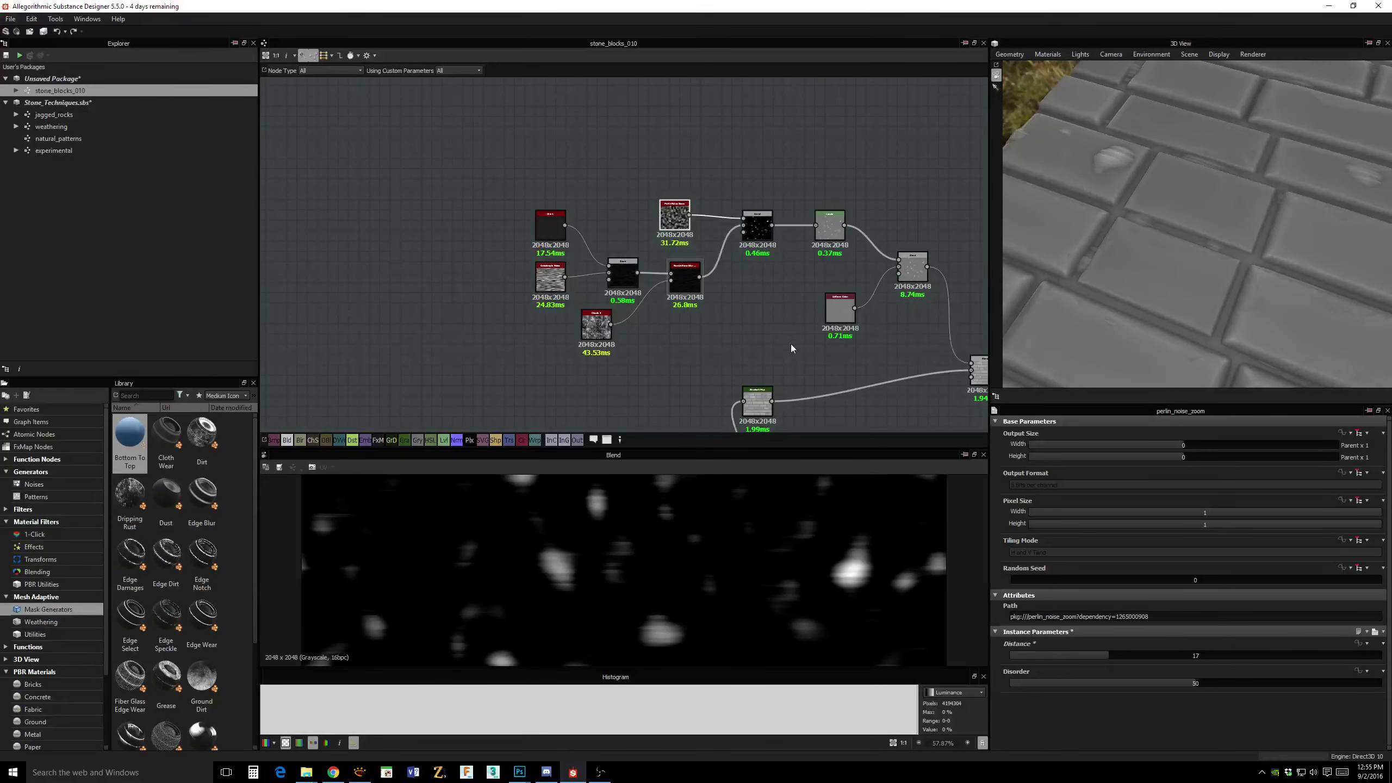
scroll(783, 335, "up", 3)
middle_click_drag(765, 306, 809, 343)
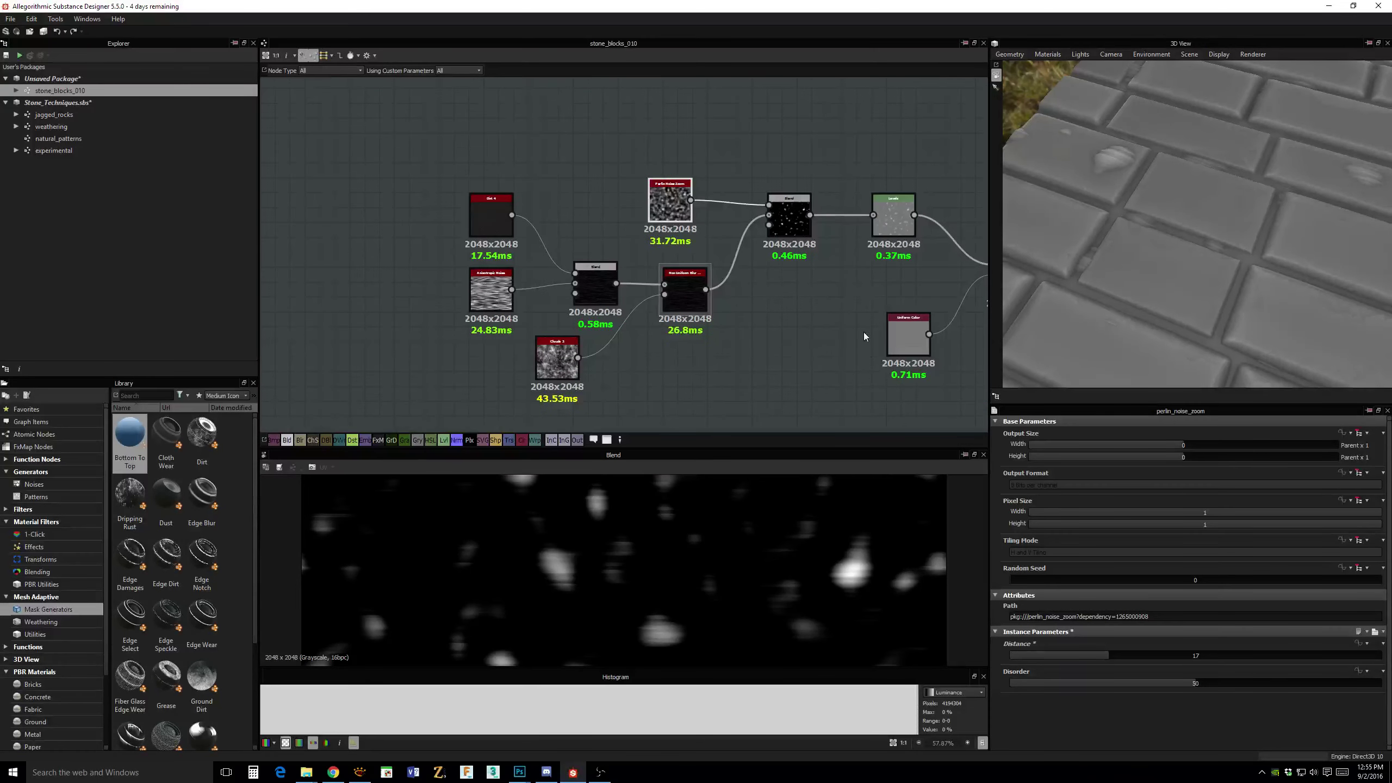
left_click_drag(1202, 257, 1213, 255)
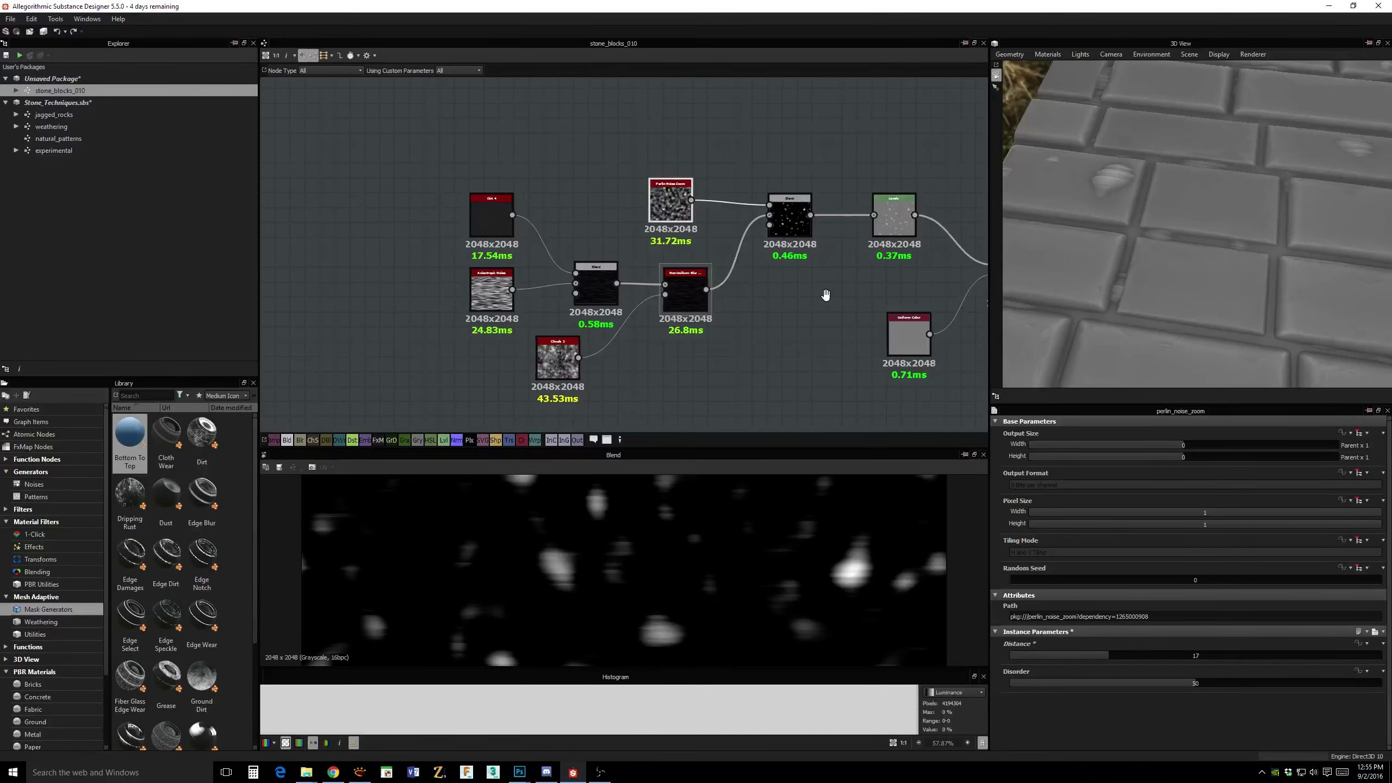
Set the opacity of the Add Sub Blend before Levels to 0.37.
scroll(825, 297, "up", 2)
middle_click_drag(827, 299, 842, 275)
left_click(789, 219)
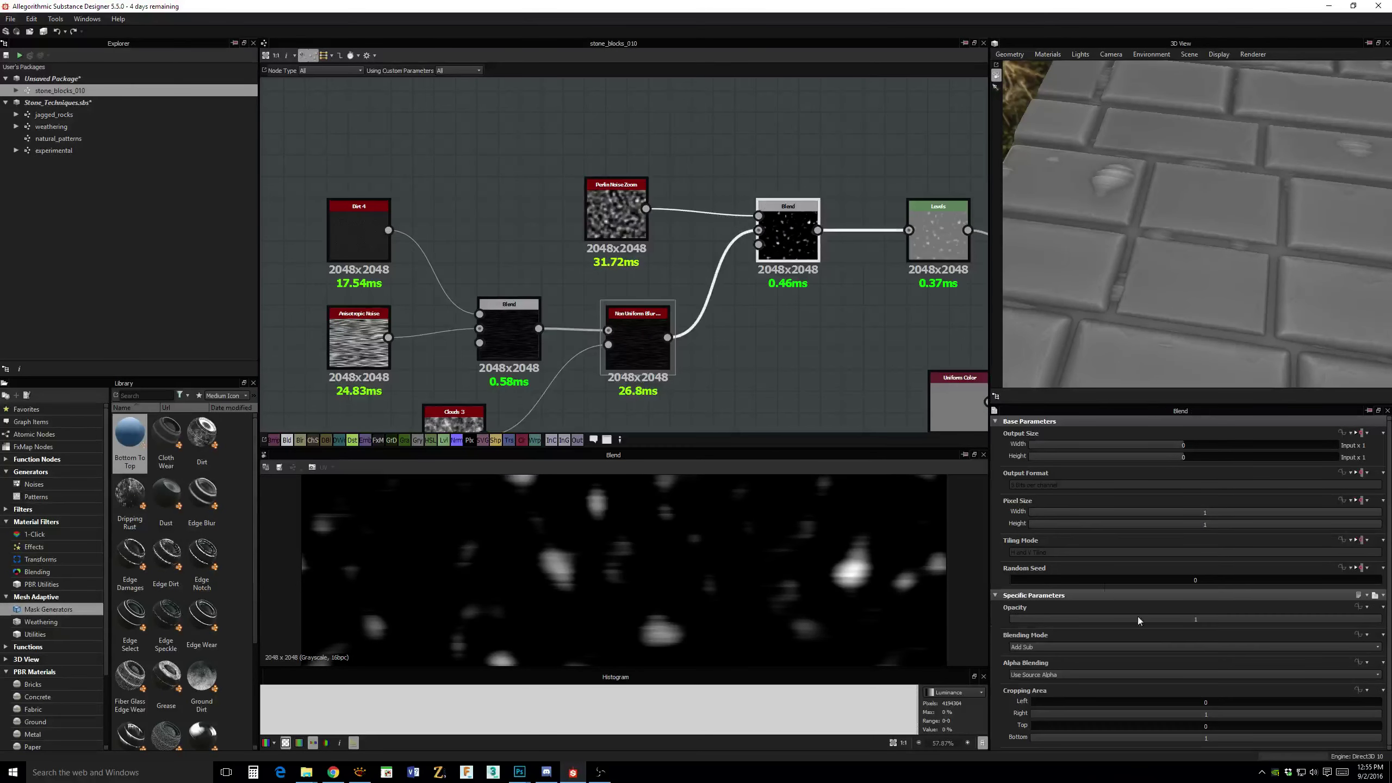
left_click_drag(1196, 617, 1147, 624)
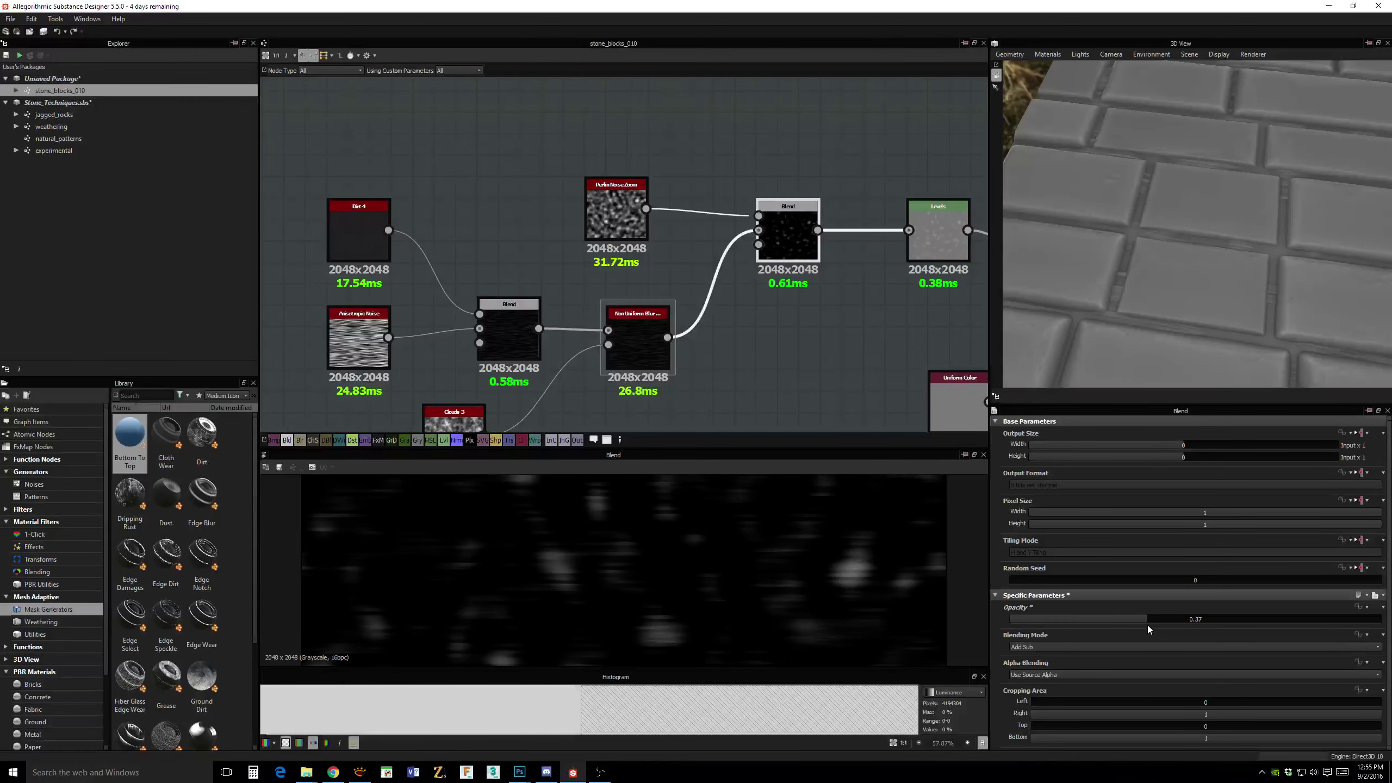
middle_click_drag(821, 330, 832, 255)
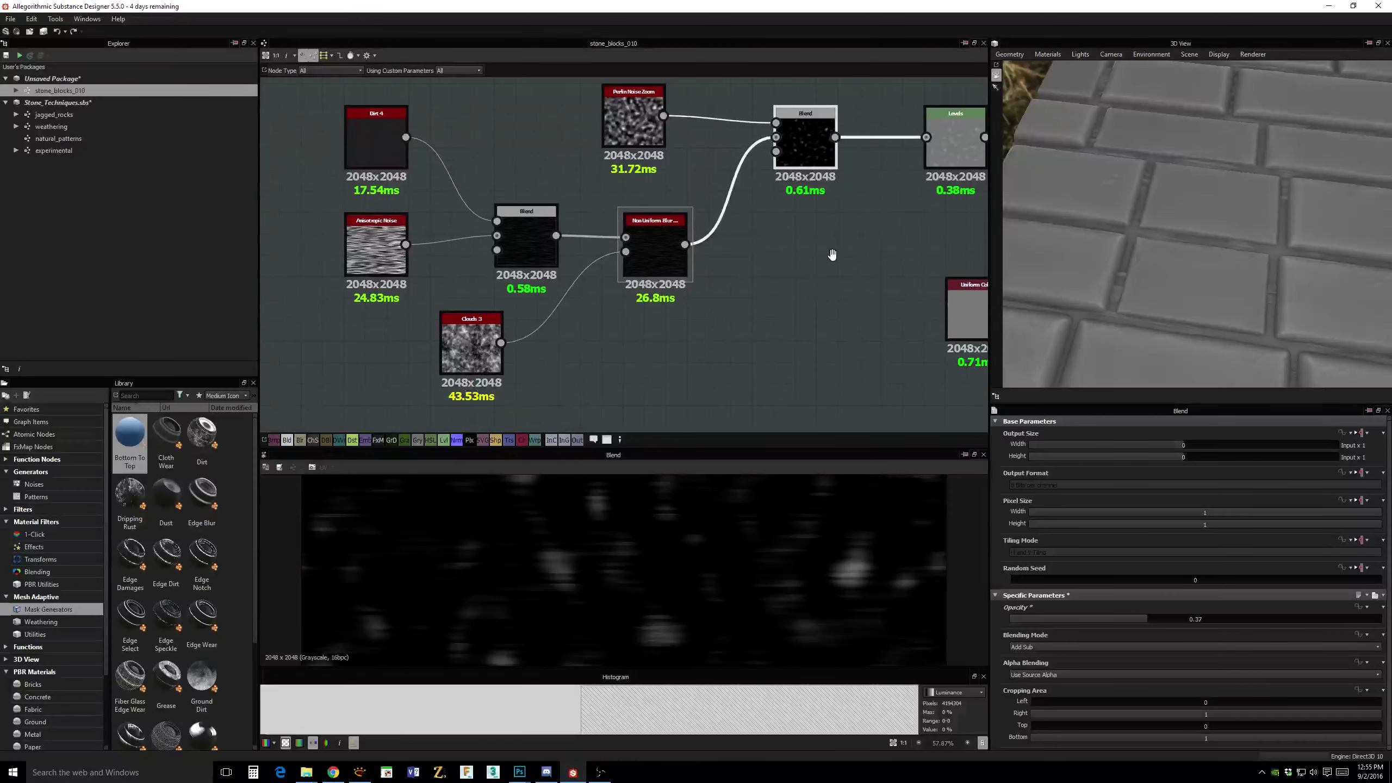
Connect the Non Uniform Blur output directly to Levels and delete the bypassed Blend and Perlin Noise Zoom nodes.
left_click_drag(797, 154, 797, 122)
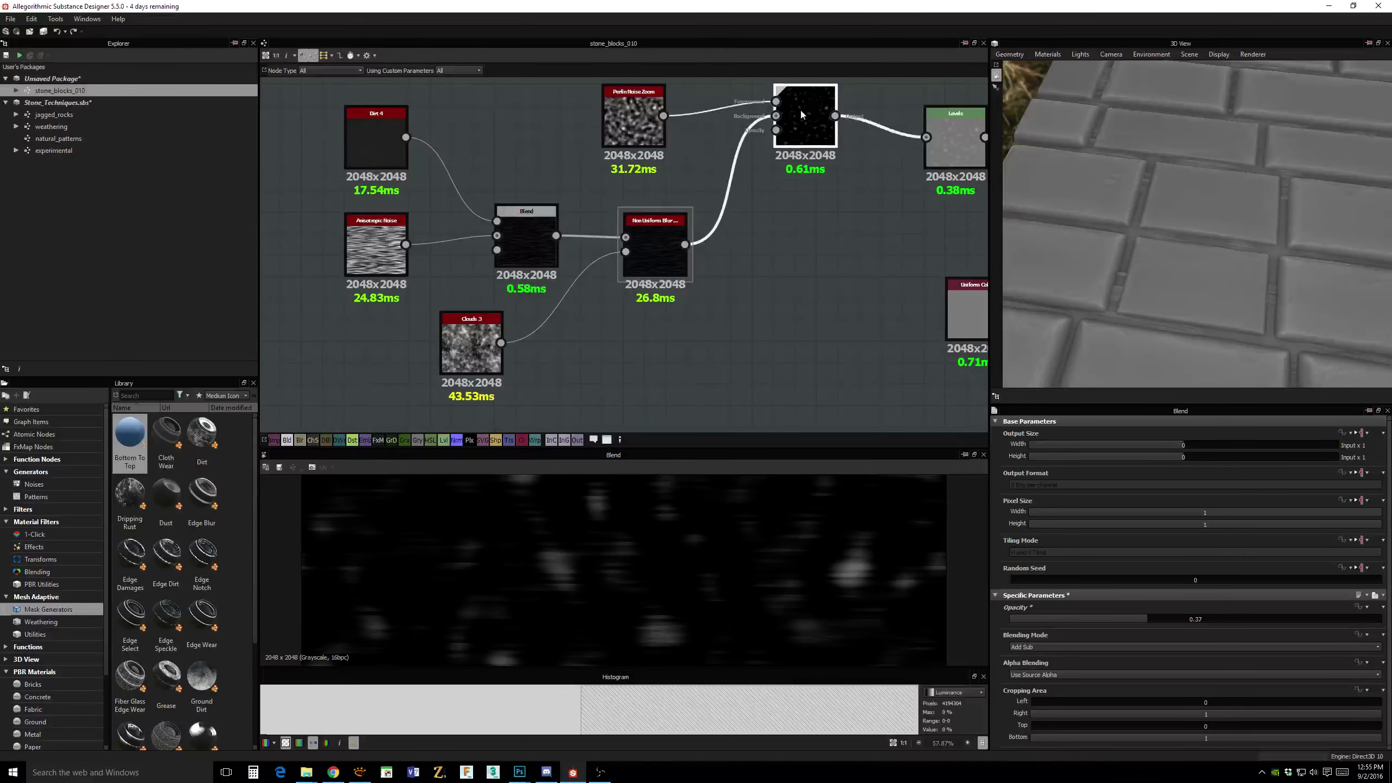
left_click_drag(685, 245, 926, 137)
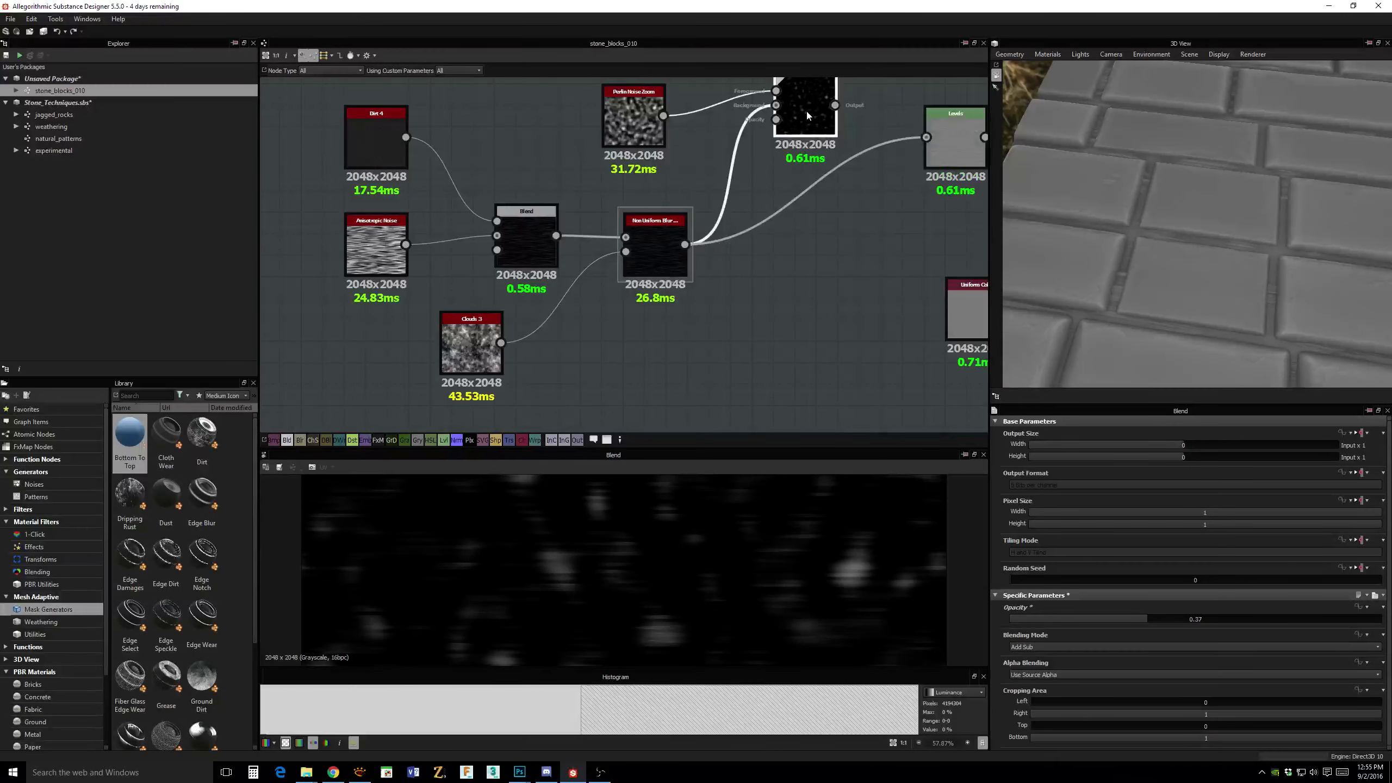
key("Delete")
left_click(646, 124)
key("Delete")
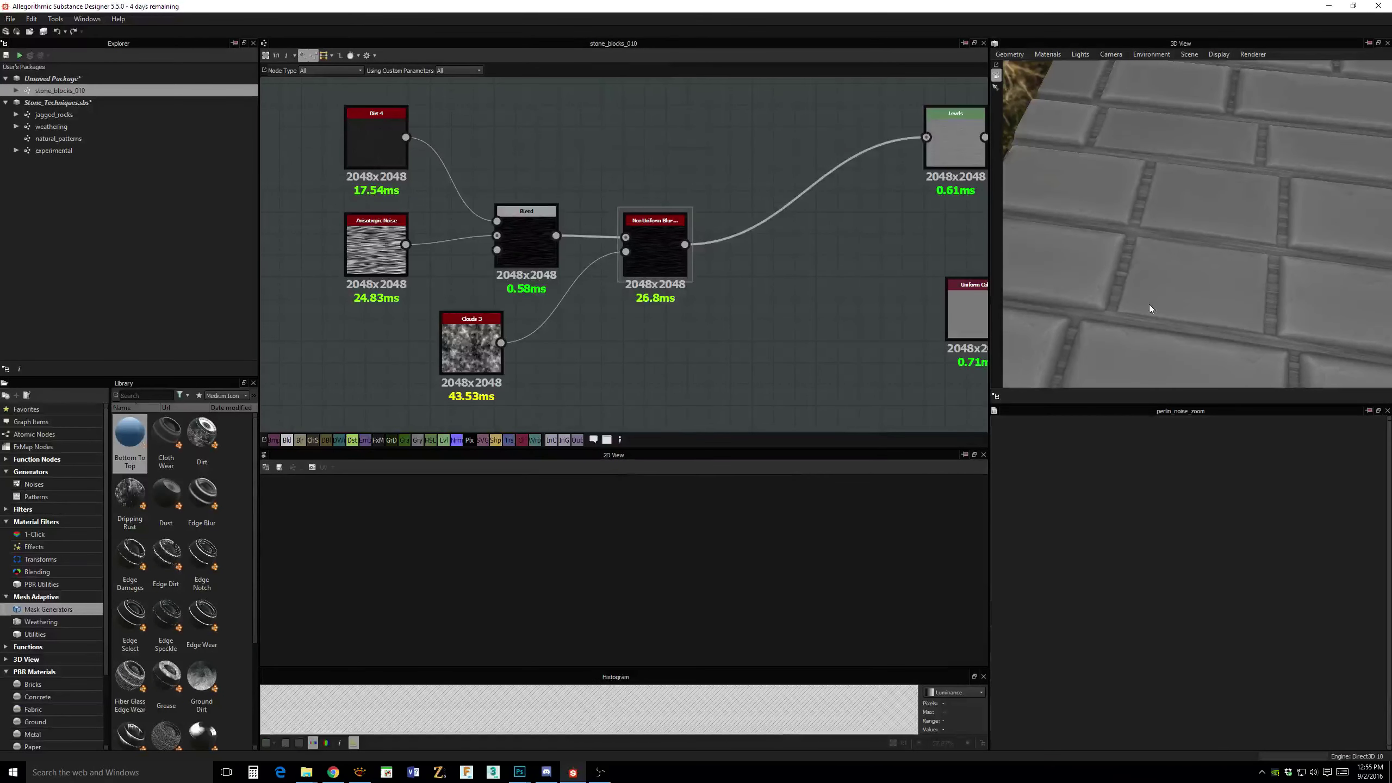
Readjust the Levels output range while checking the mortar depth in 3D, leaving both output endpoints slightly lower than before.
left_click_drag(1151, 307, 1125, 289)
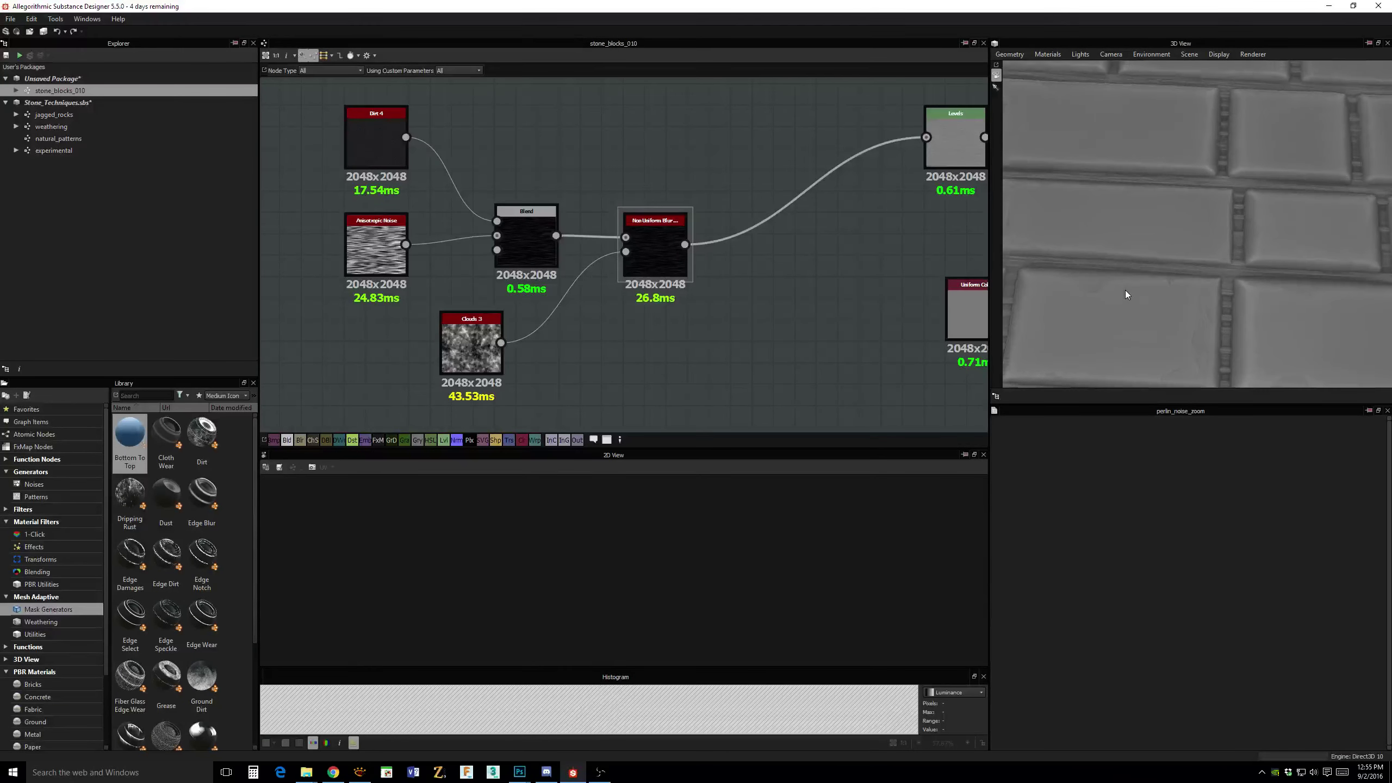
middle_click_drag(830, 277, 710, 271)
left_click(848, 145)
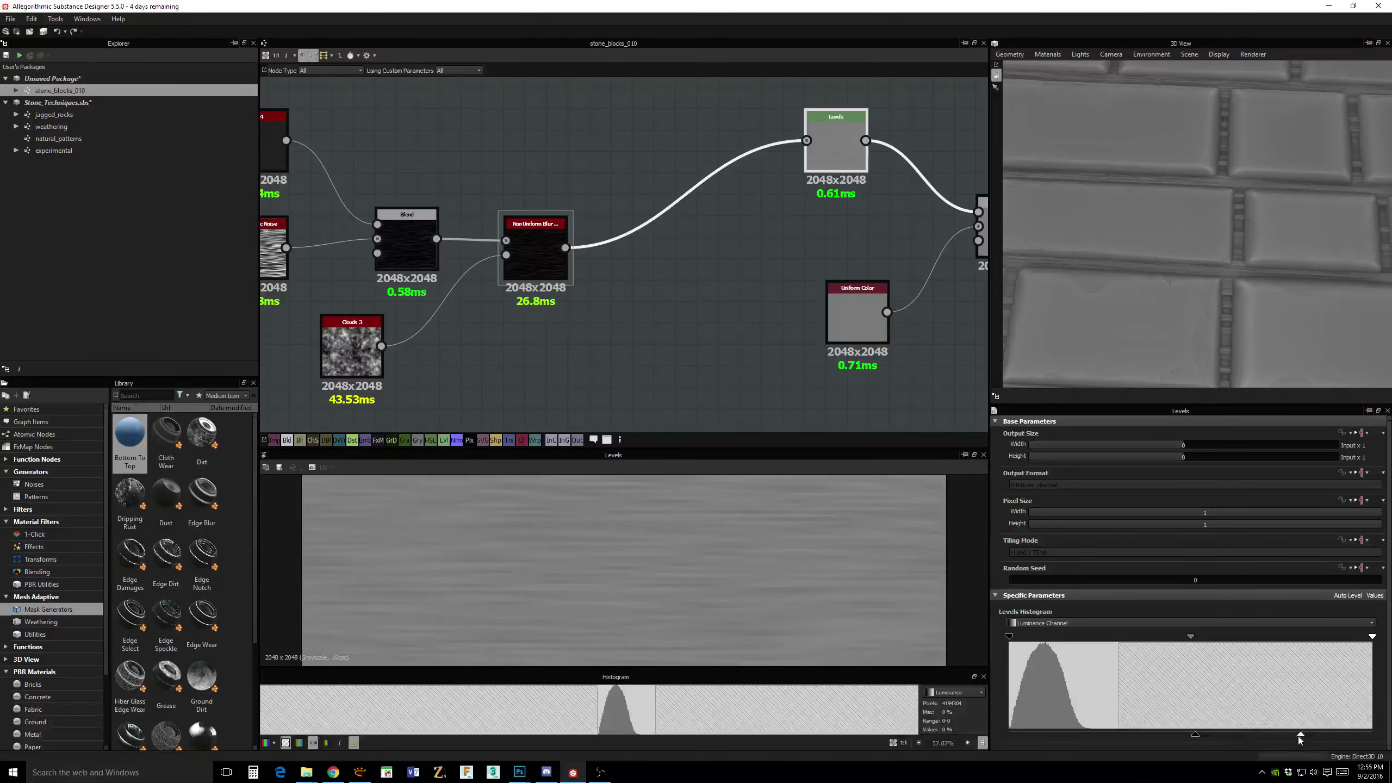
left_click_drag(1301, 735, 1091, 735)
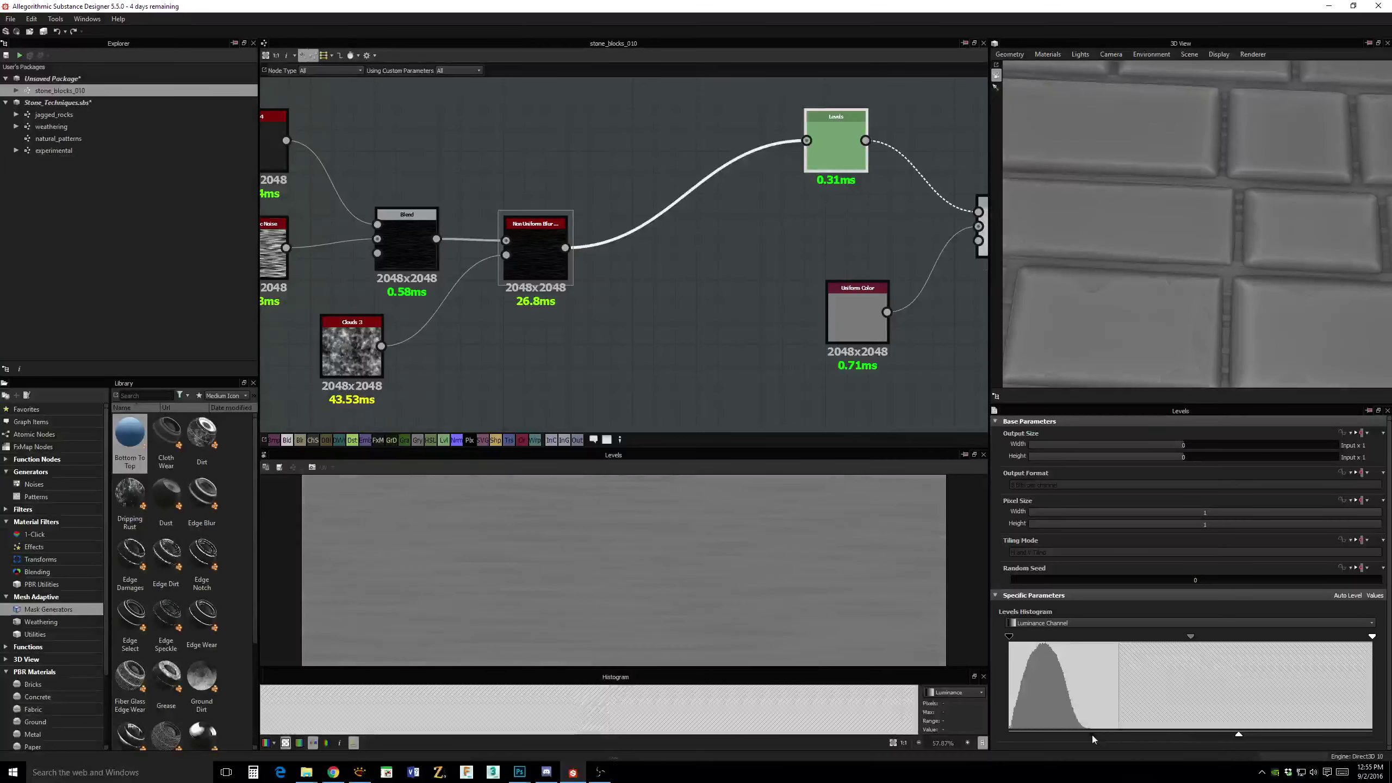
mouse_move(1235, 733)
left_mouse_down()
mouse_move(1138, 735)
mouse_move(1236, 742)
left_mouse_up()
left_click_drag(1092, 736, 1122, 736)
left_click_drag(1153, 355, 1241, 503)
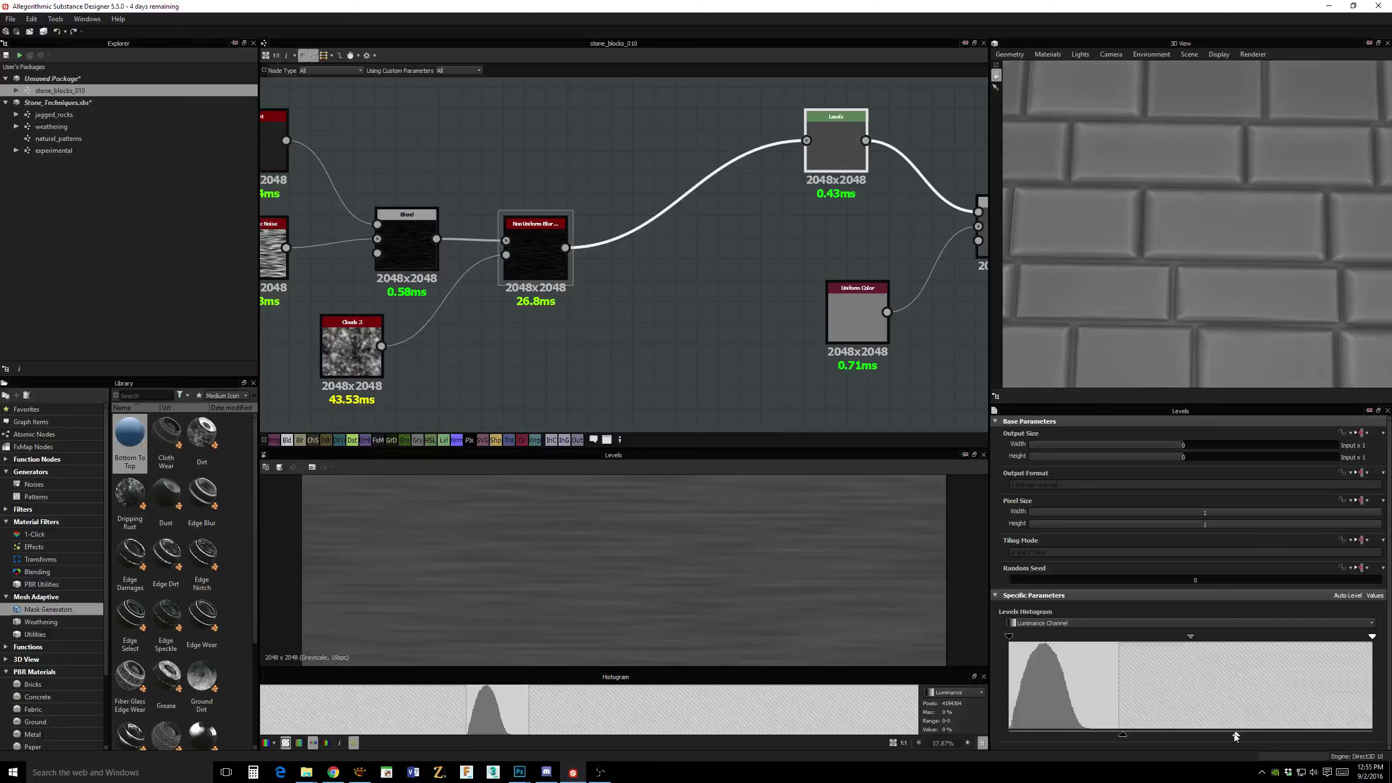
left_click_drag(1236, 736, 1283, 735)
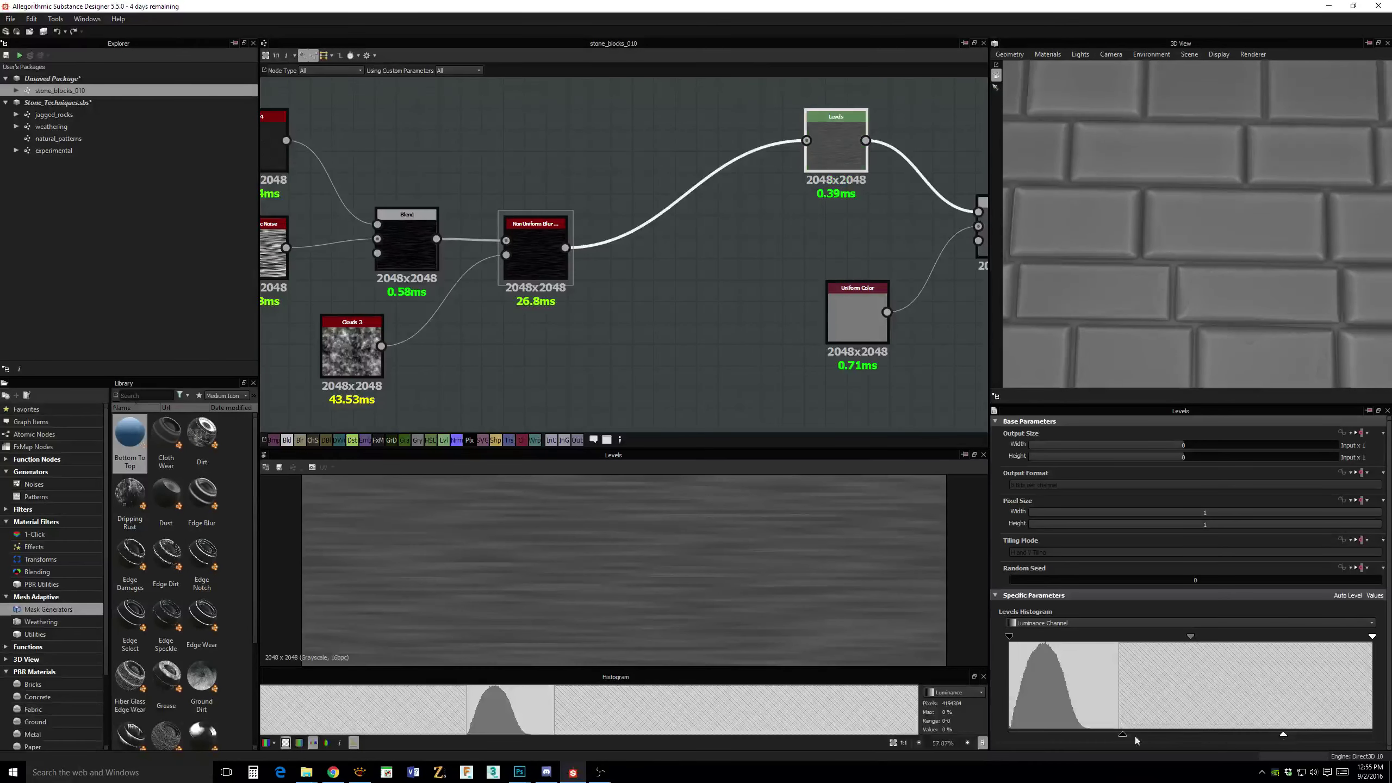
left_click_drag(1124, 736, 1184, 735)
Set the Anisotropic Noise Y Amount to 62 and preview its Blend with Dirt 4.
middle_click_drag(630, 288, 734, 265)
double_click(408, 217)
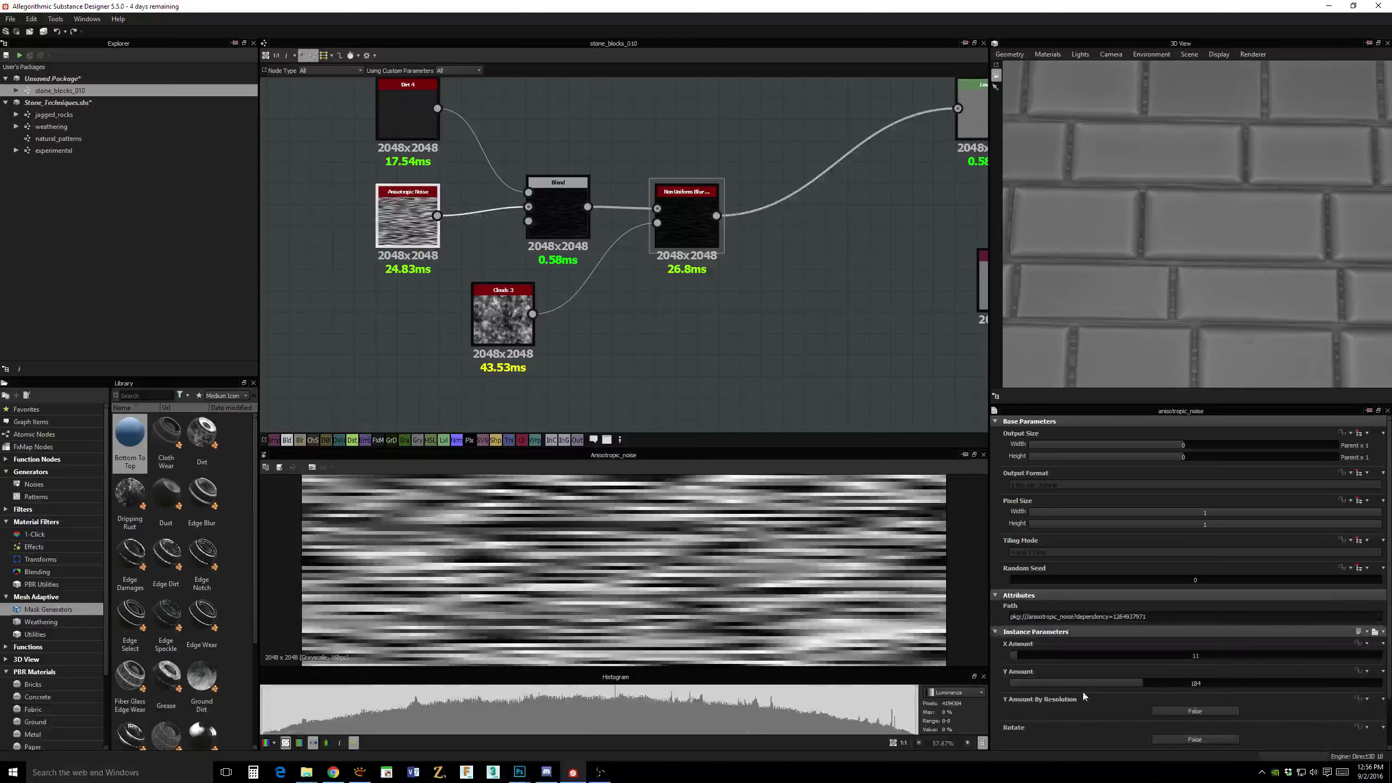
left_click_drag(1130, 683, 1054, 683)
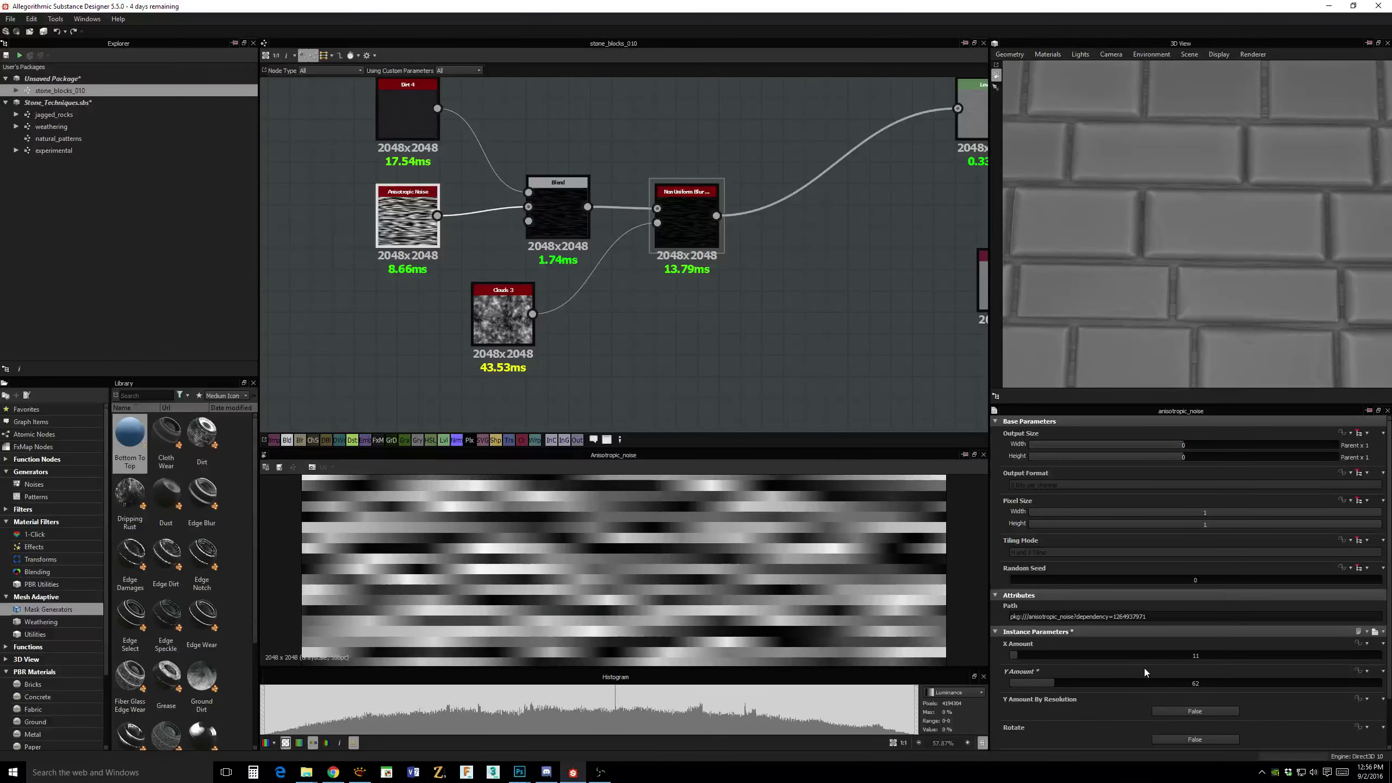
left_click(573, 218)
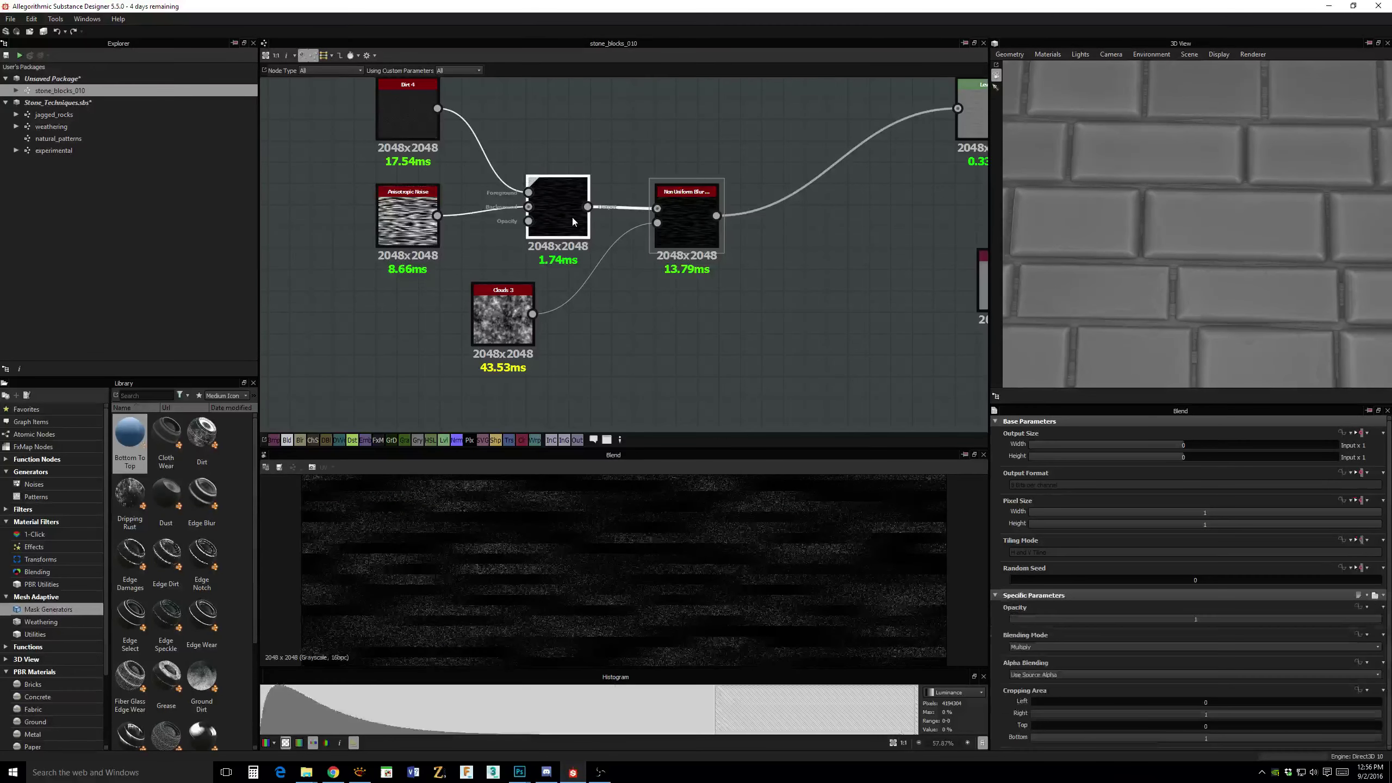
Set the Non Uniform Blur's Intensity to 8.86, Anisotropy to 0.74 and Asymmetry to 0.58.
left_click(686, 219)
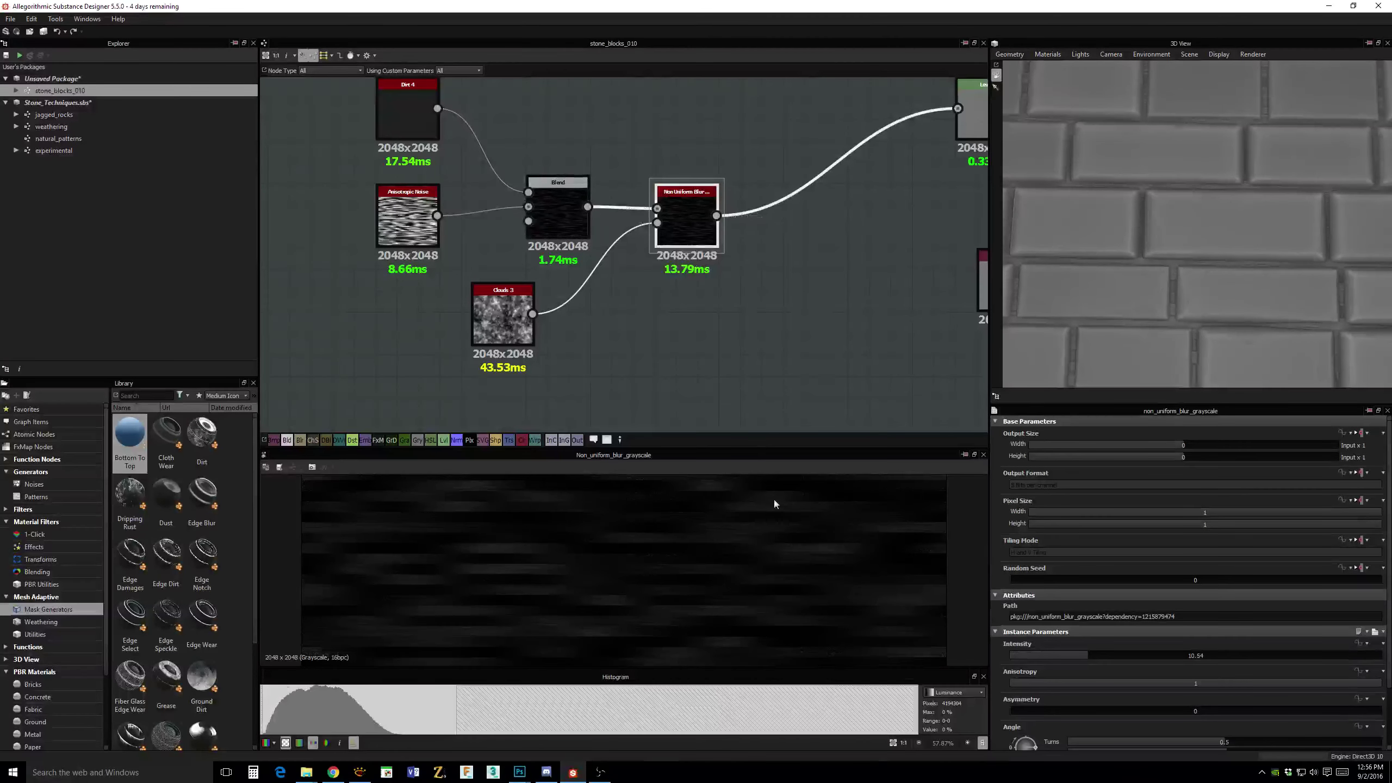
scroll(790, 573, "up", 2)
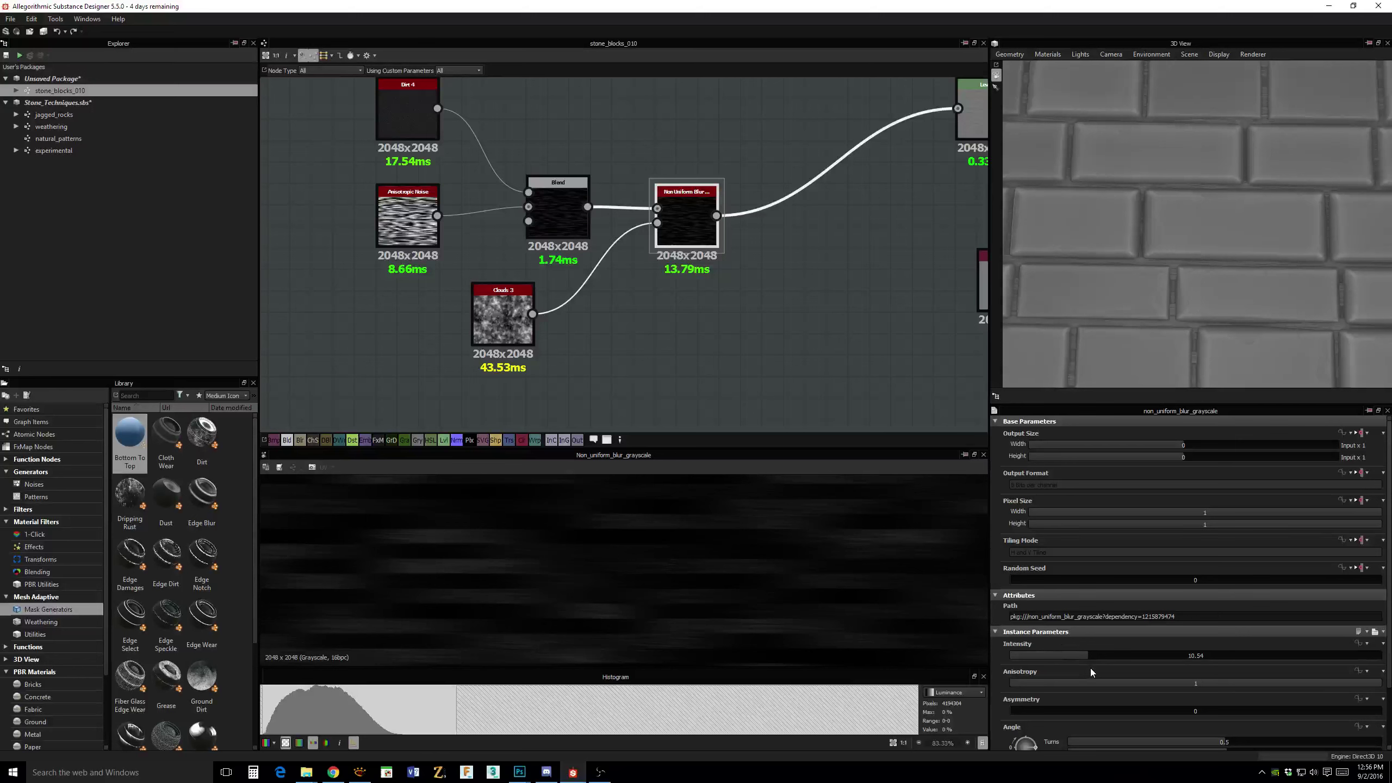
left_click_drag(1085, 657, 1149, 656)
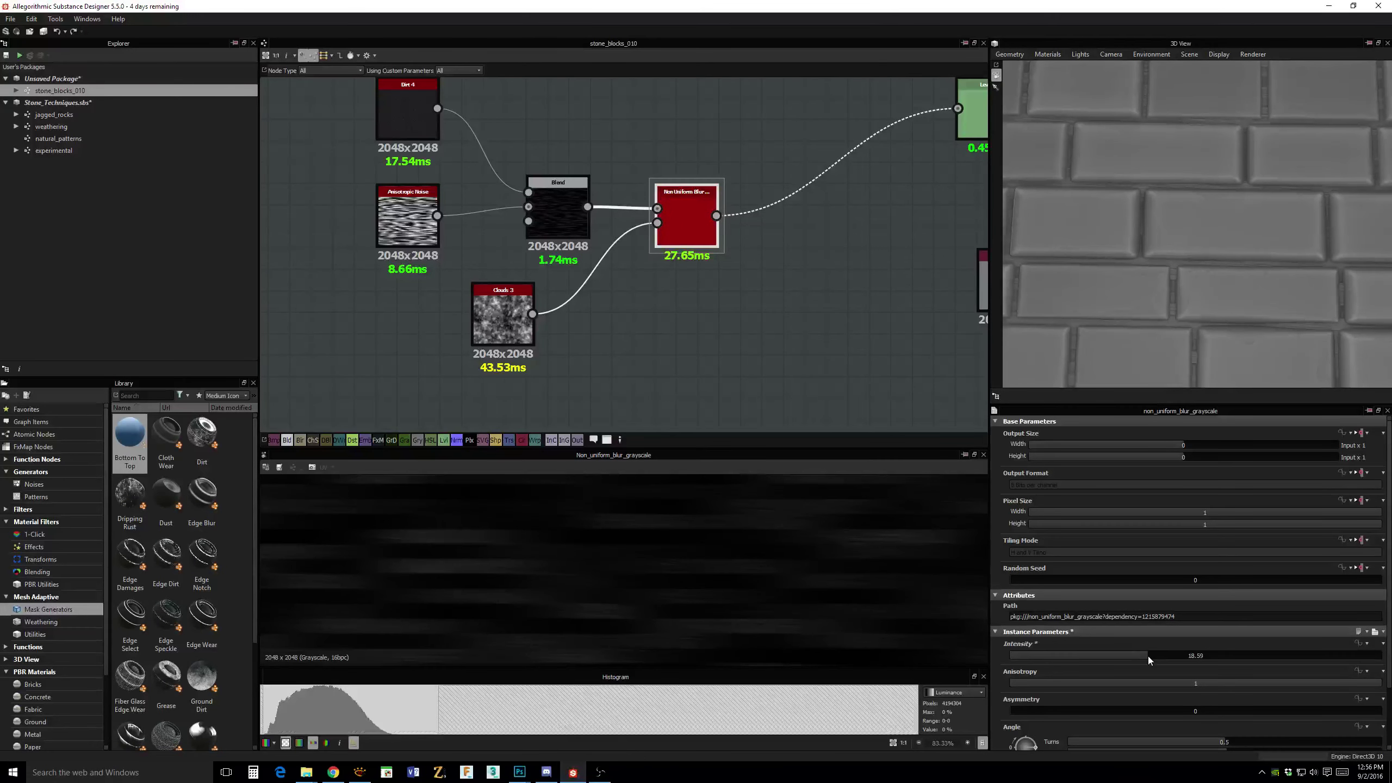
scroll(1104, 701, "down", 1)
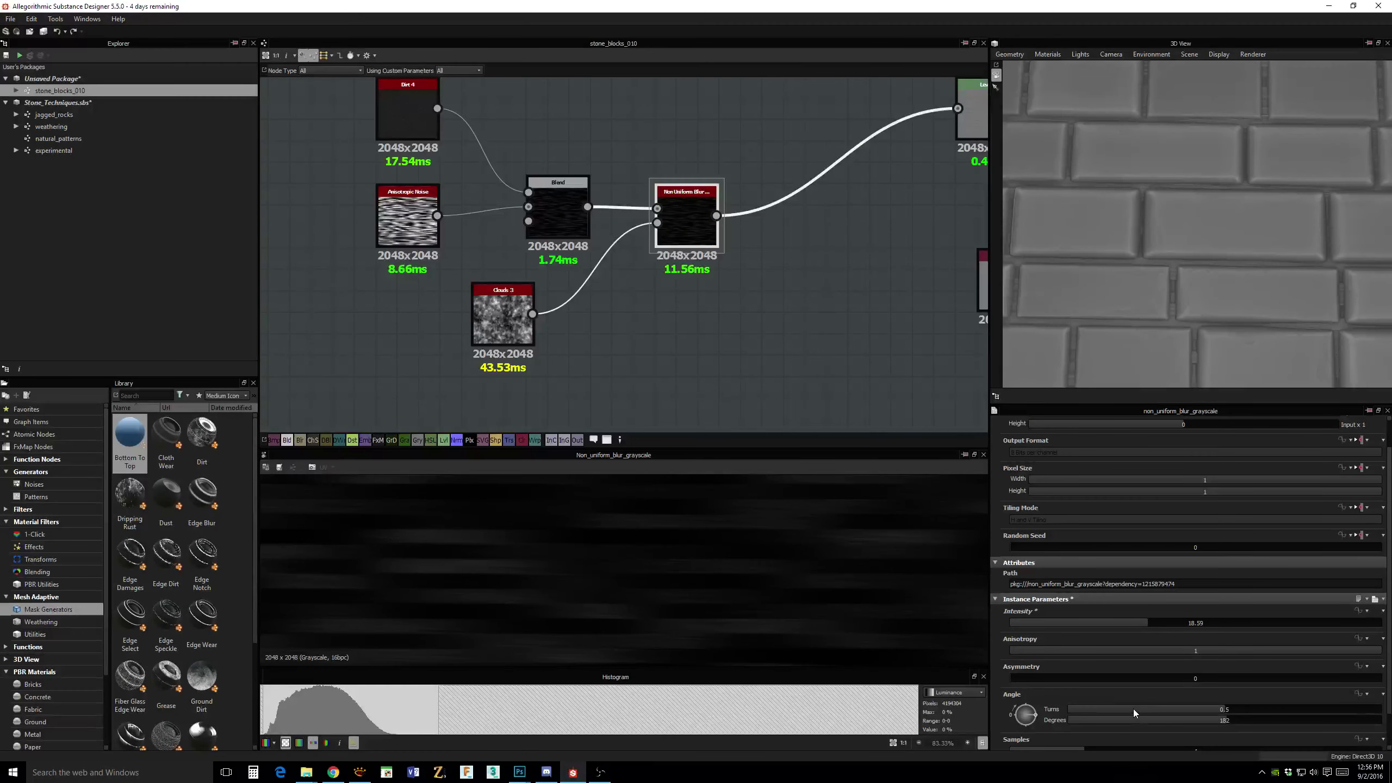
left_click_drag(1052, 656, 1286, 653)
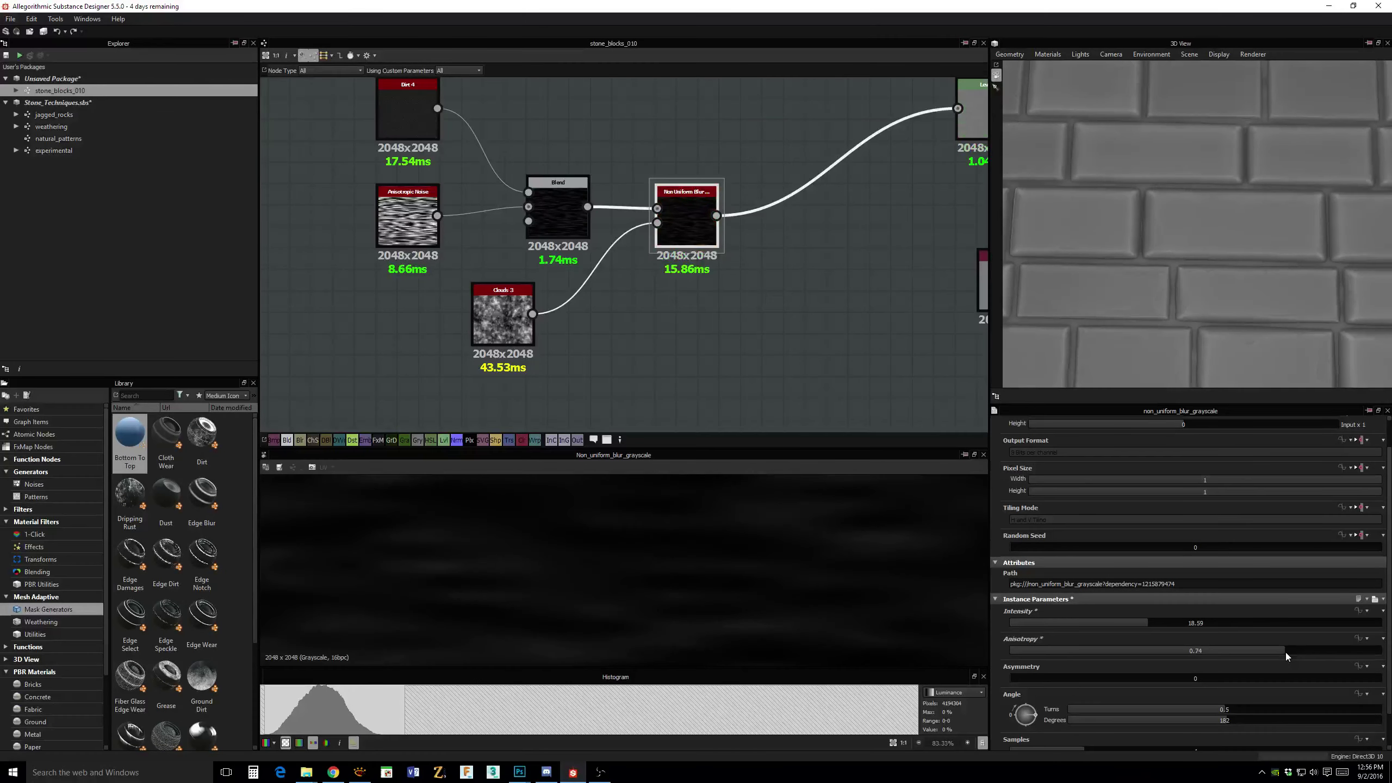
left_click_drag(1016, 679, 1228, 677)
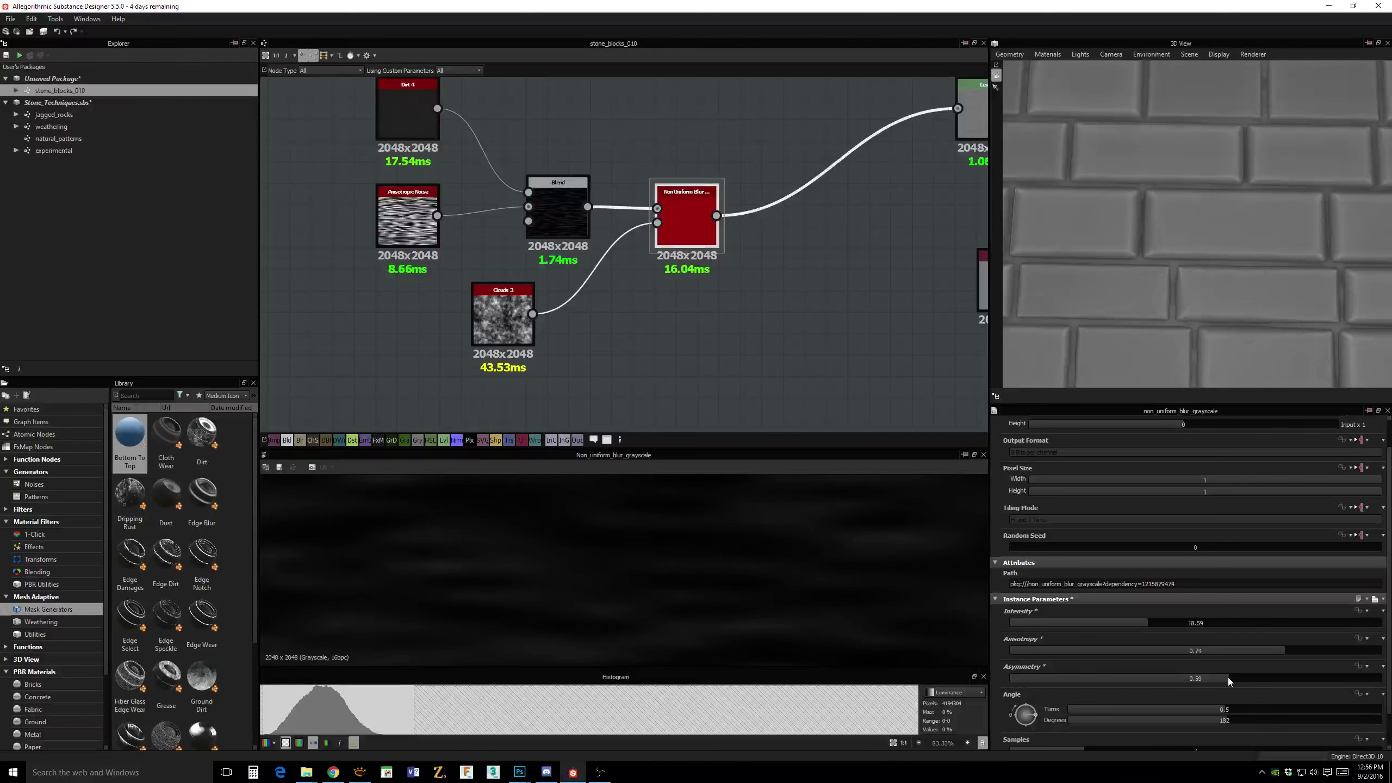
left_click_drag(1149, 625, 1076, 629)
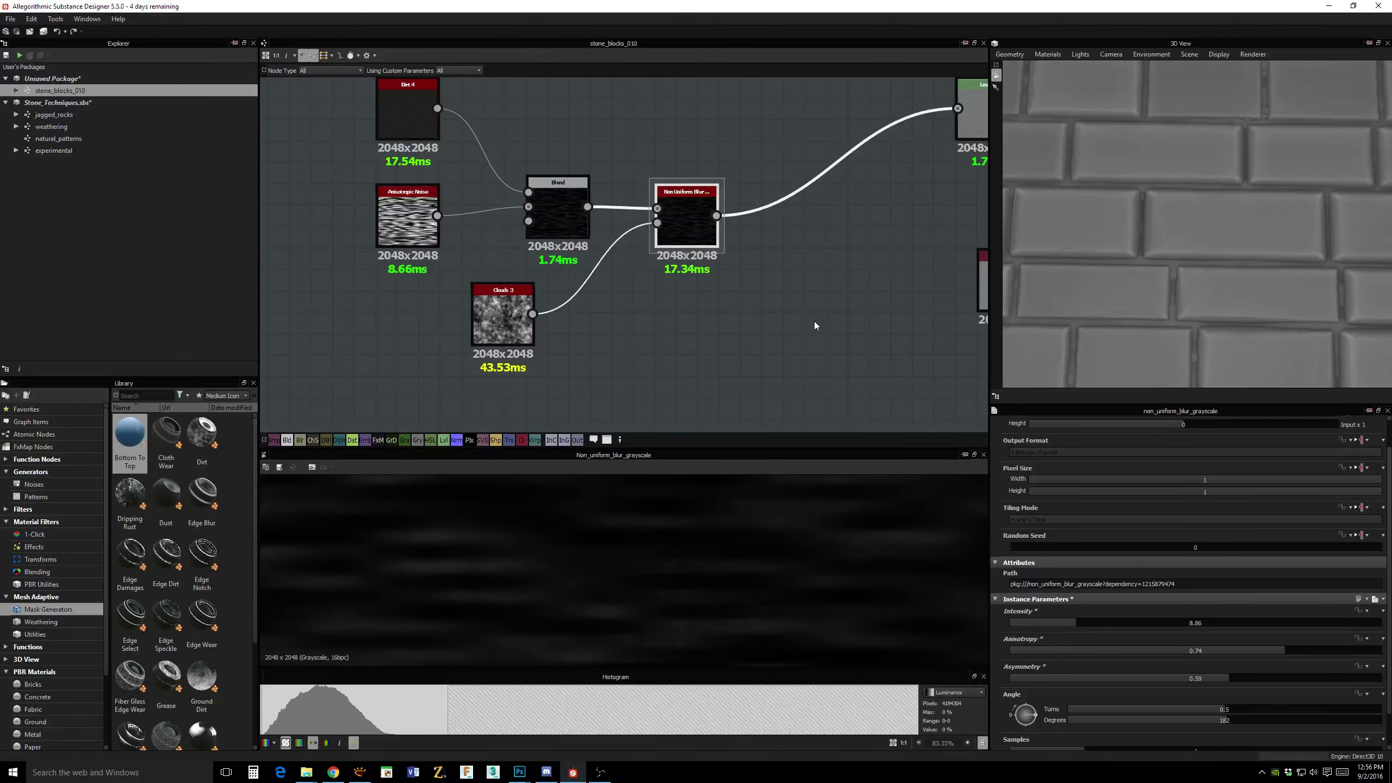
Raise both Levels output endpoints slightly and check the resulting mortar depth between the blocks in the 3D view.
middle_click_drag(815, 325, 766, 359)
double_click(919, 146)
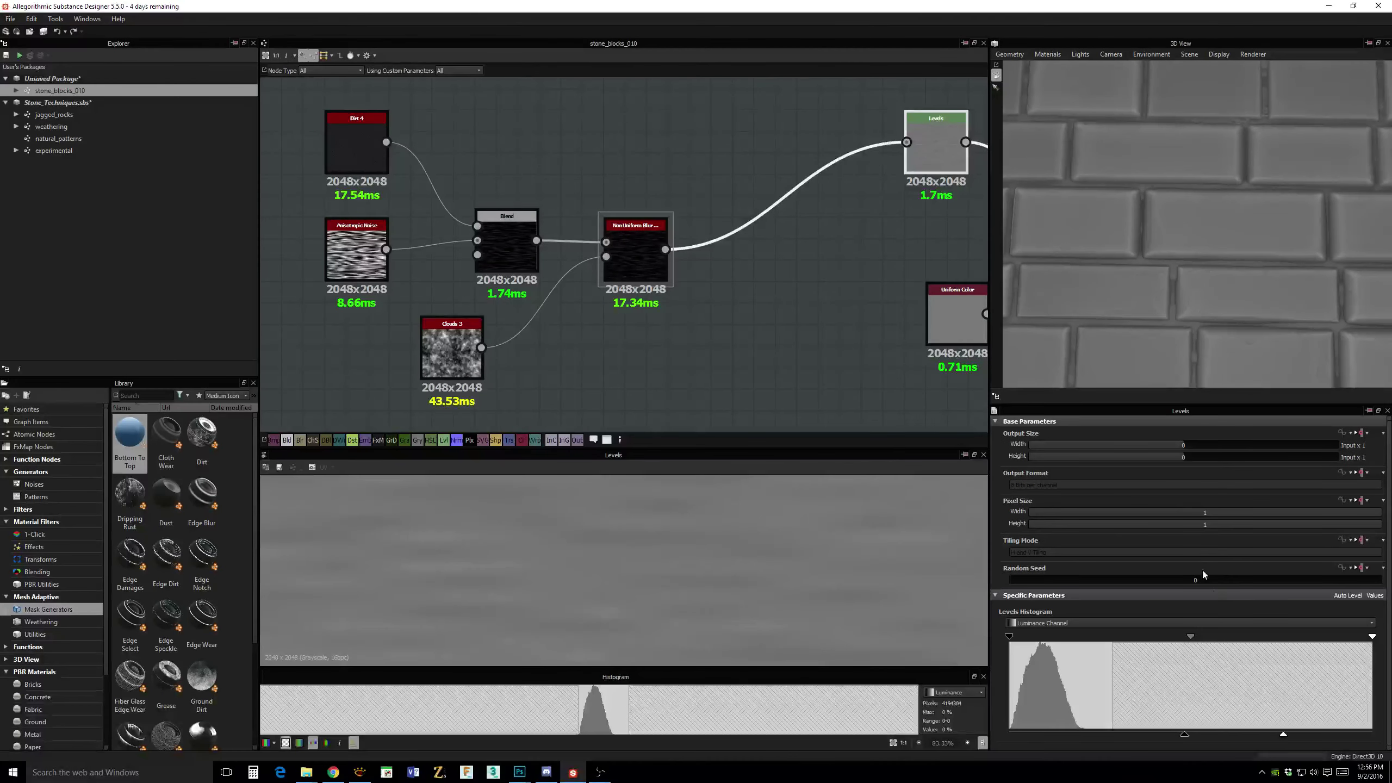
left_click_drag(1284, 735, 1305, 737)
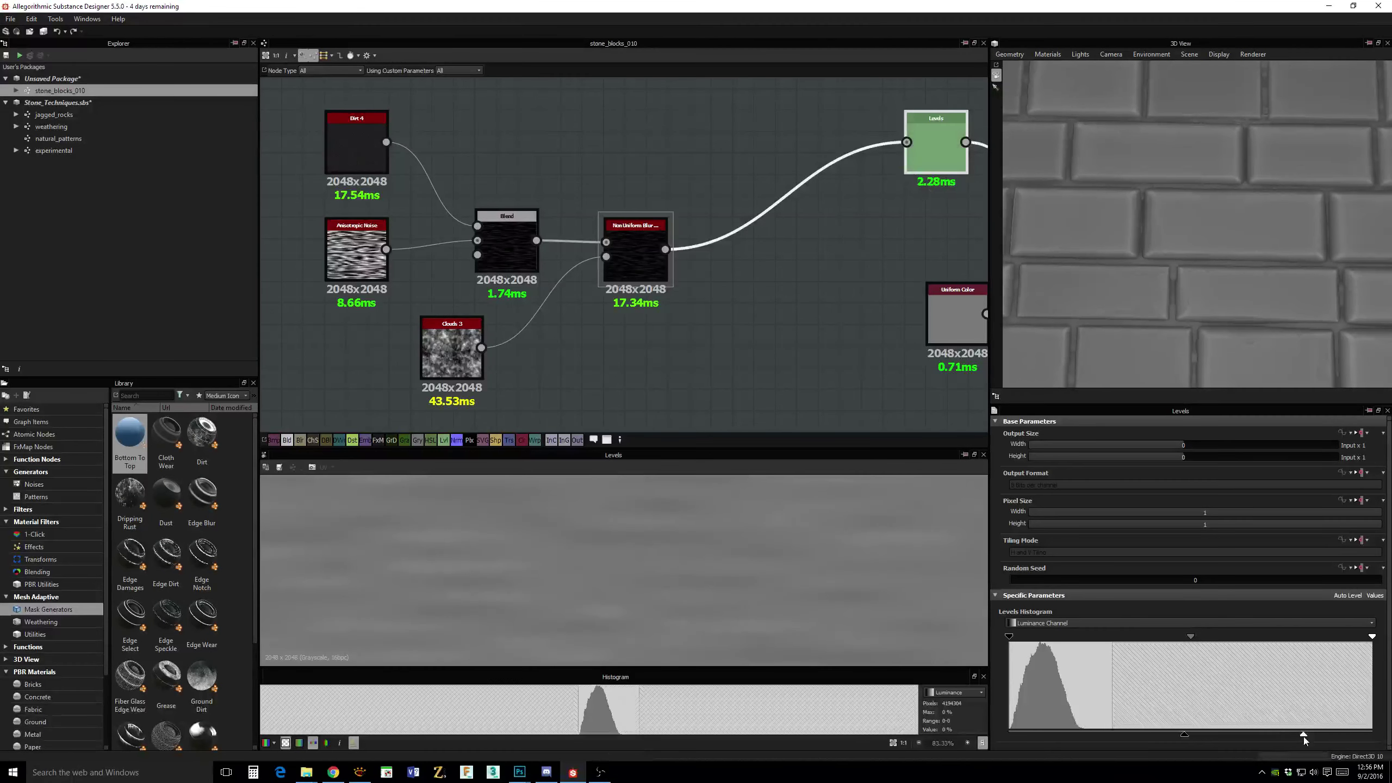
left_click_drag(1187, 734, 1206, 736)
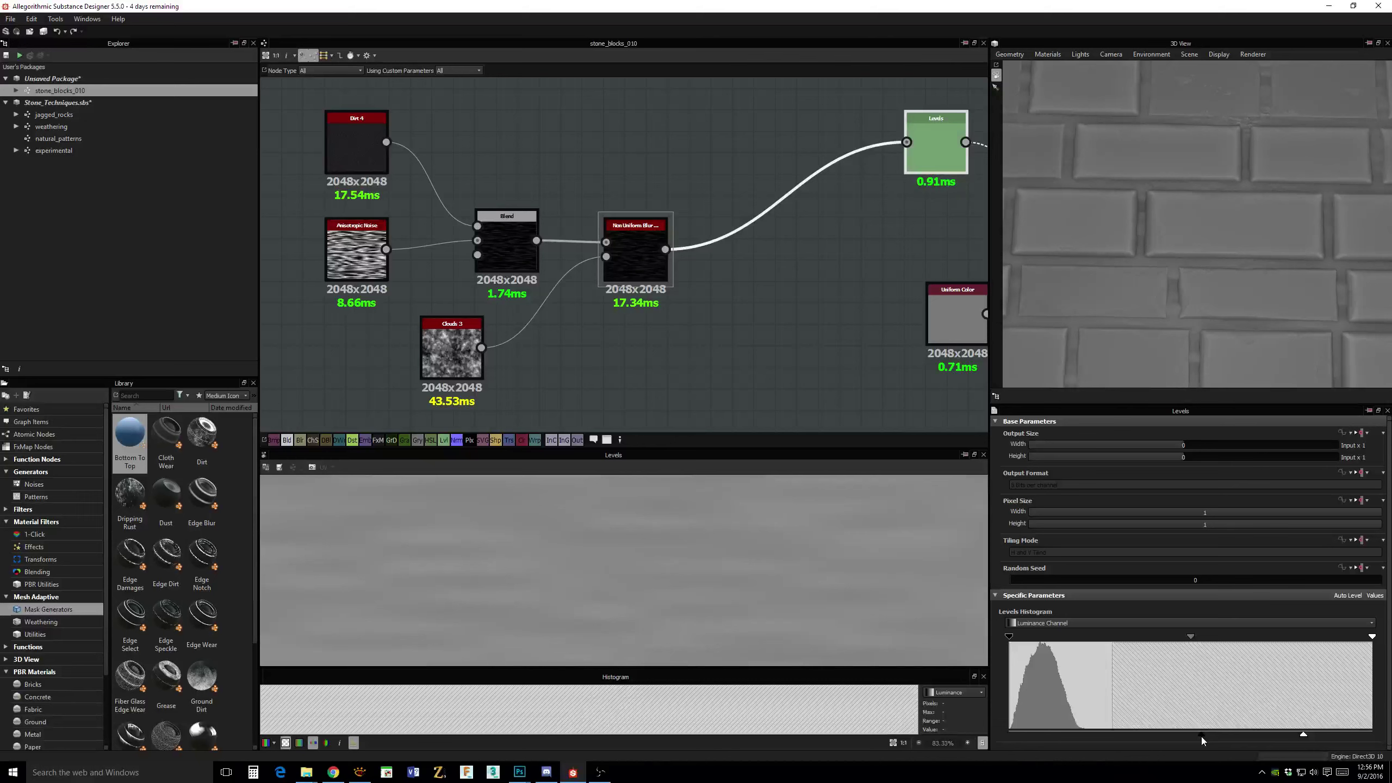
left_click_drag(1198, 736, 1197, 736)
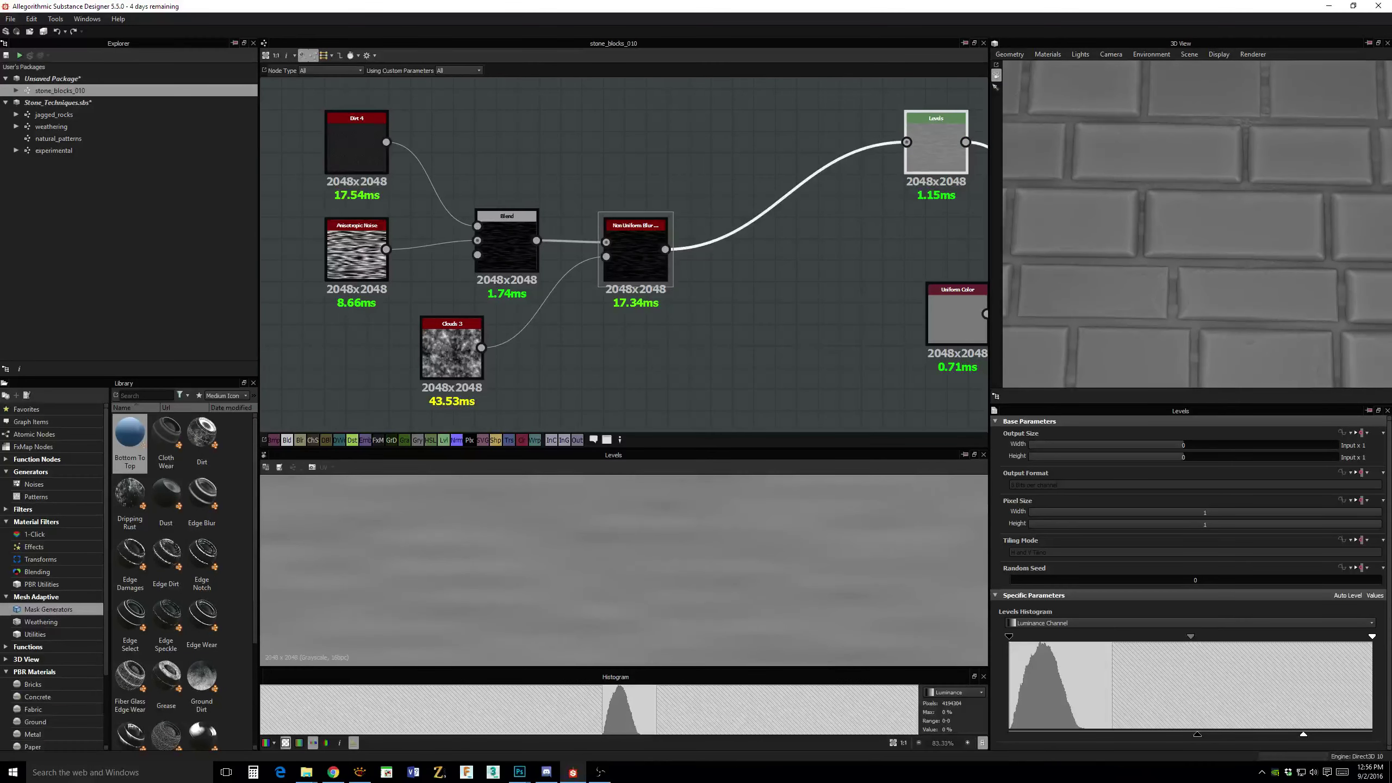
key("alt+Tab")
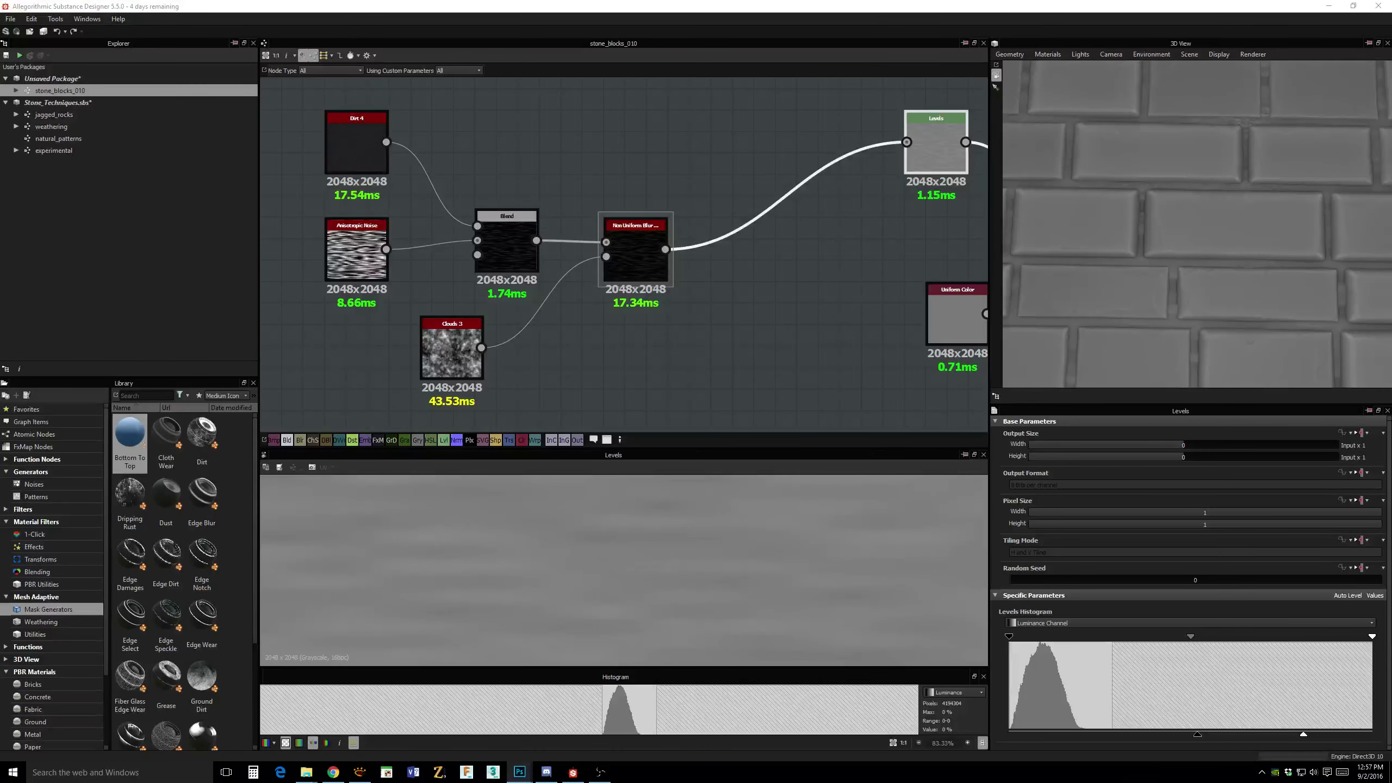
left_click_drag(1141, 259, 1122, 283)
scroll(1126, 298, "up", 5)
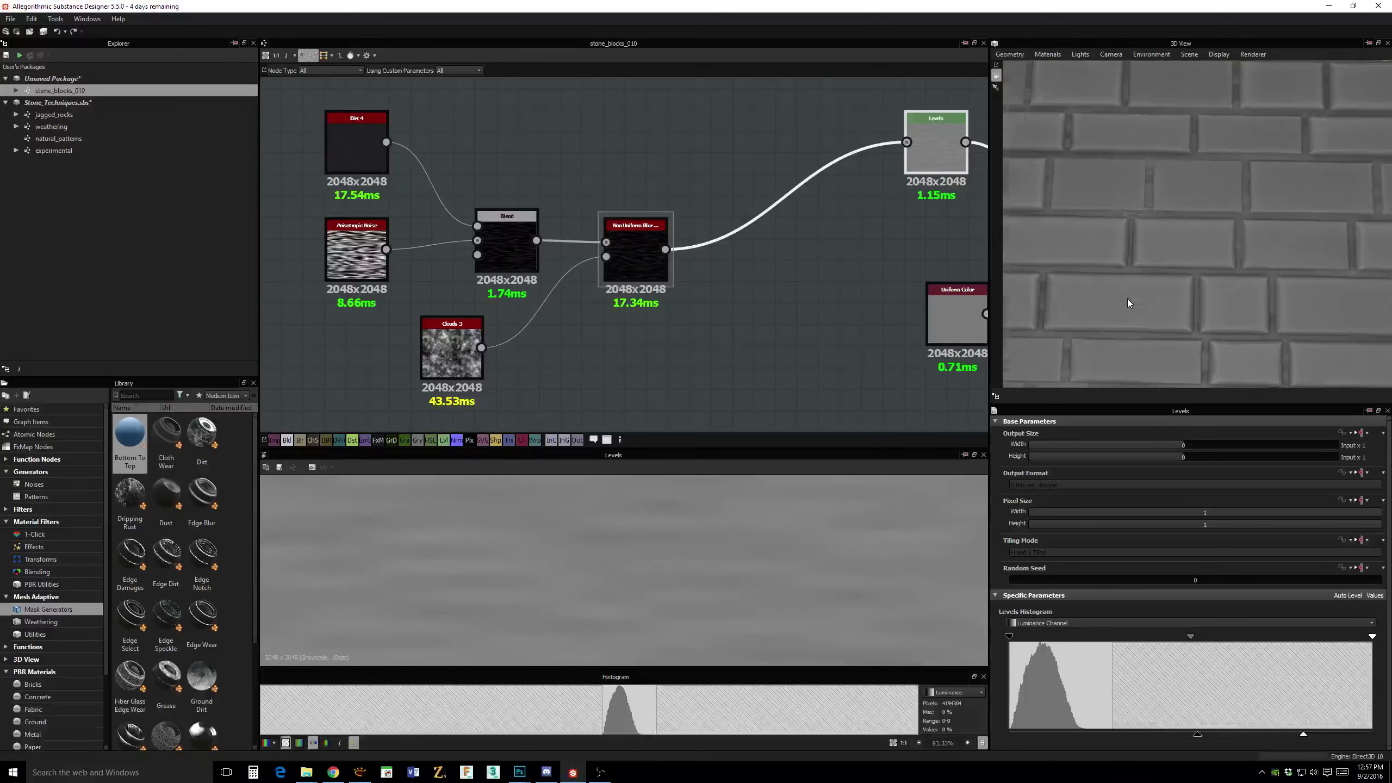
scroll(757, 287, "down", 3)
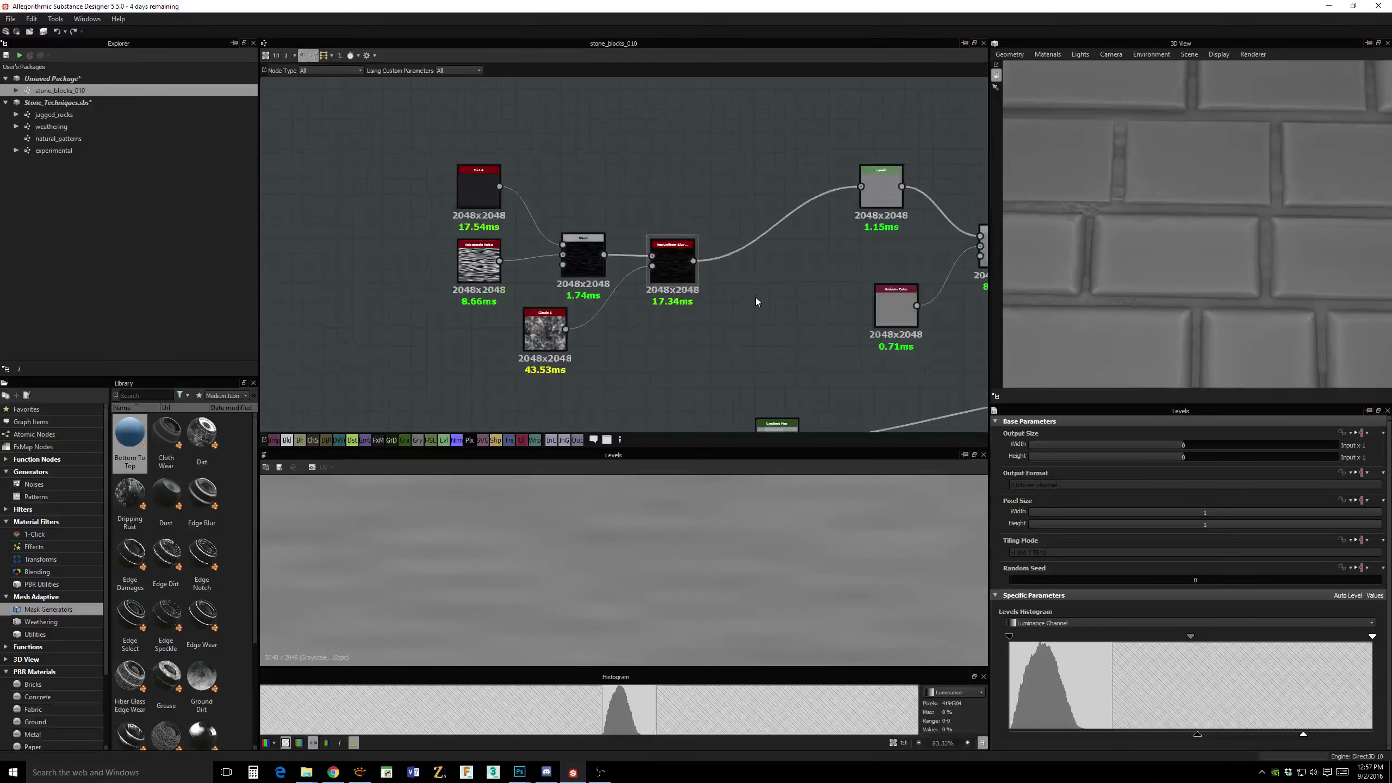
Delete the Slope Blur Multi Erosion frame while keeping the erosion nodes inside it.
middle_click_drag(755, 297, 674, 200)
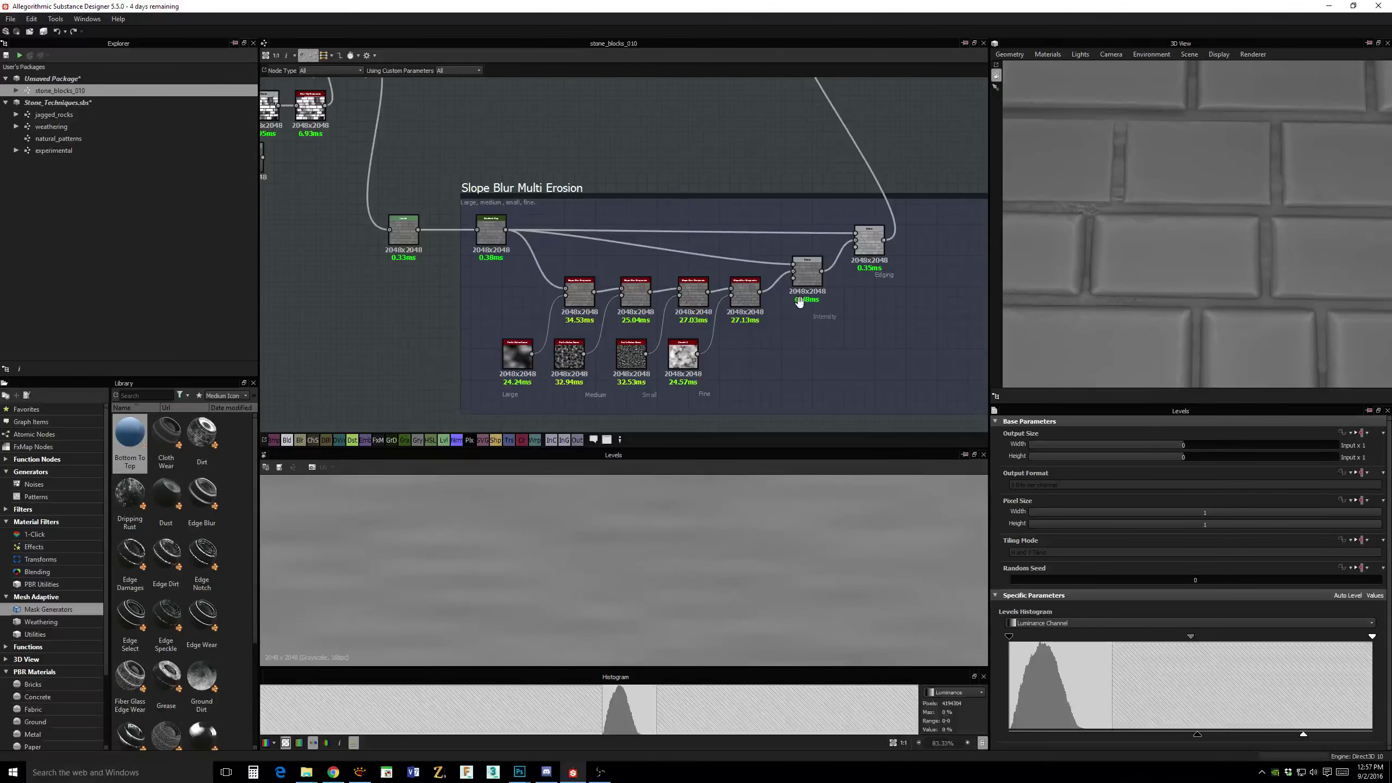
middle_click_drag(886, 340, 871, 335)
left_click(527, 174)
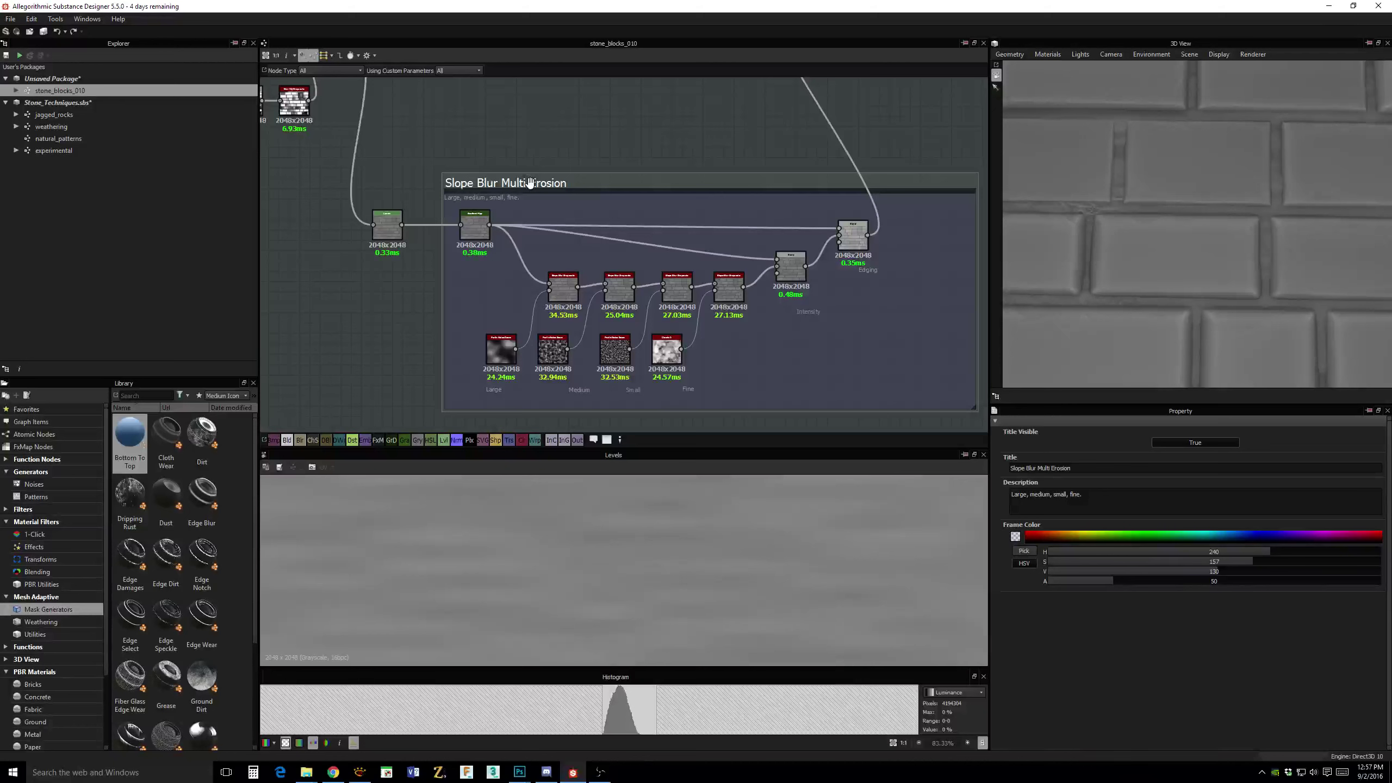
key("Delete")
Set the opacity of the Intensity Blend after the slope blurs to 0.51 and inspect the eroded block edges in 3D.
middle_click_drag(699, 224, 705, 218)
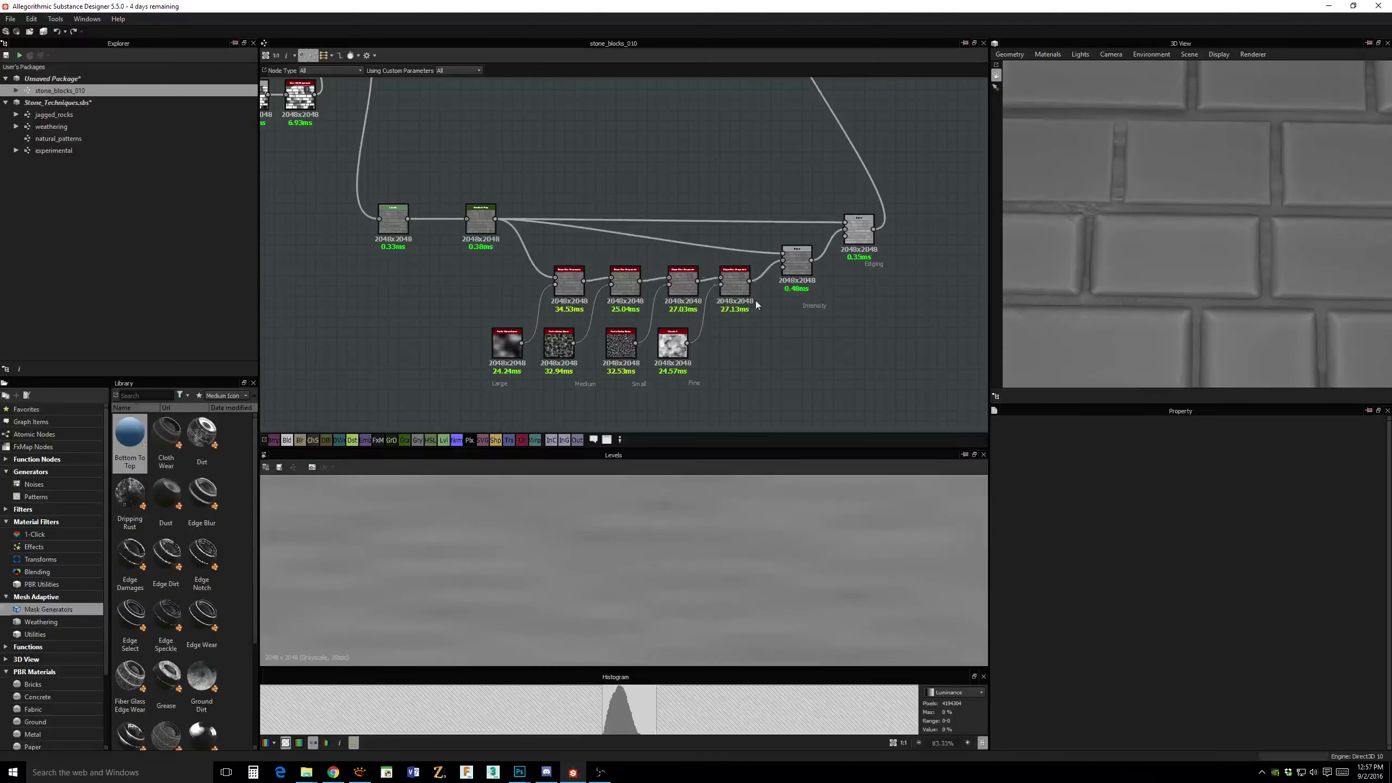
scroll(910, 301, "up", 5)
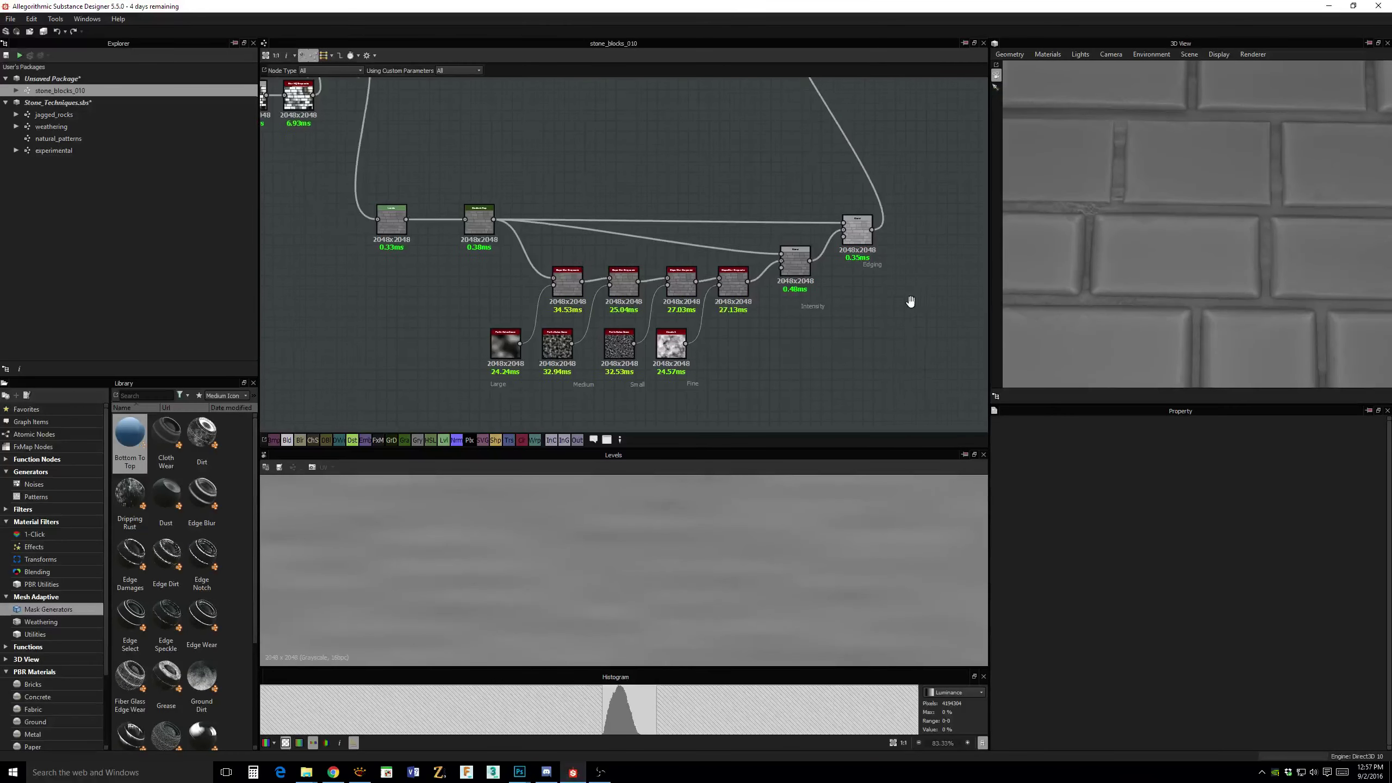
scroll(707, 335, "up", 2)
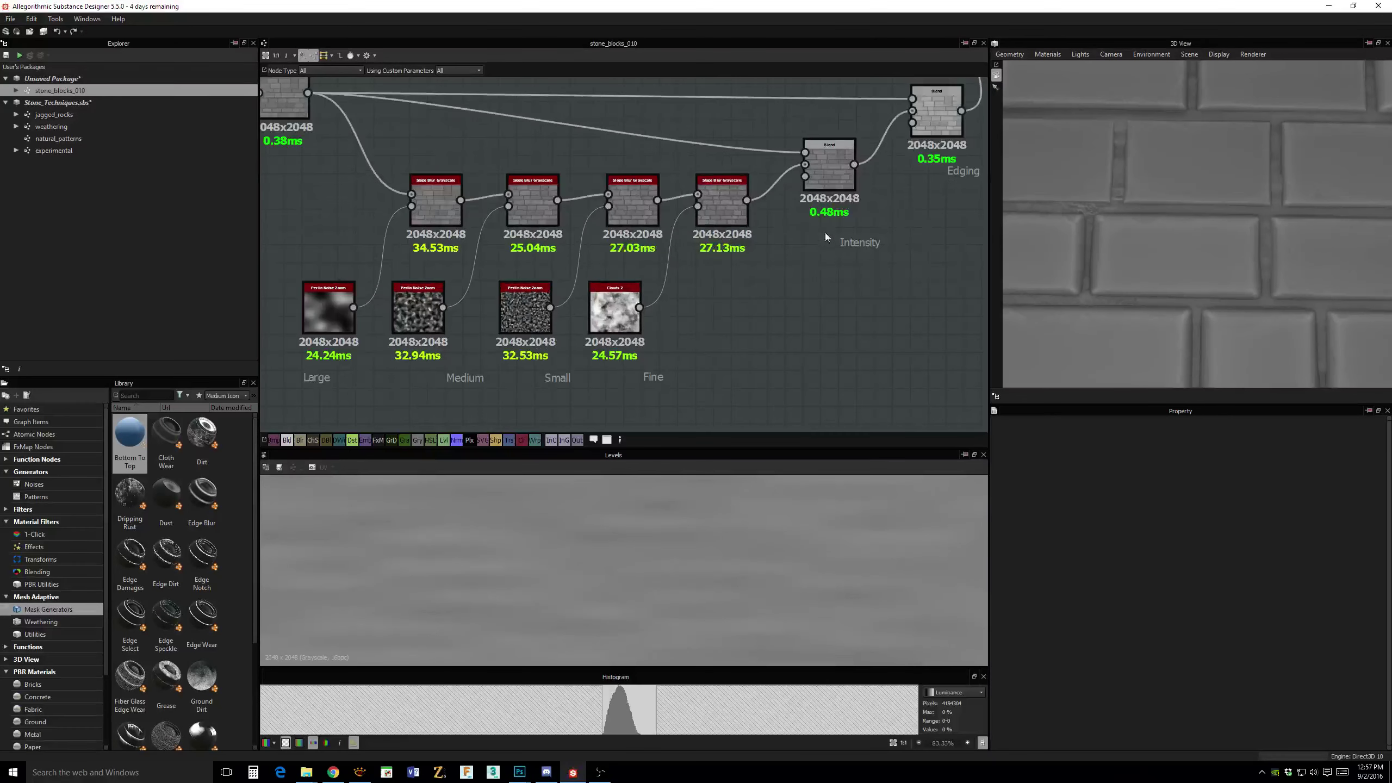
middle_click_drag(818, 192, 724, 265)
double_click(726, 248)
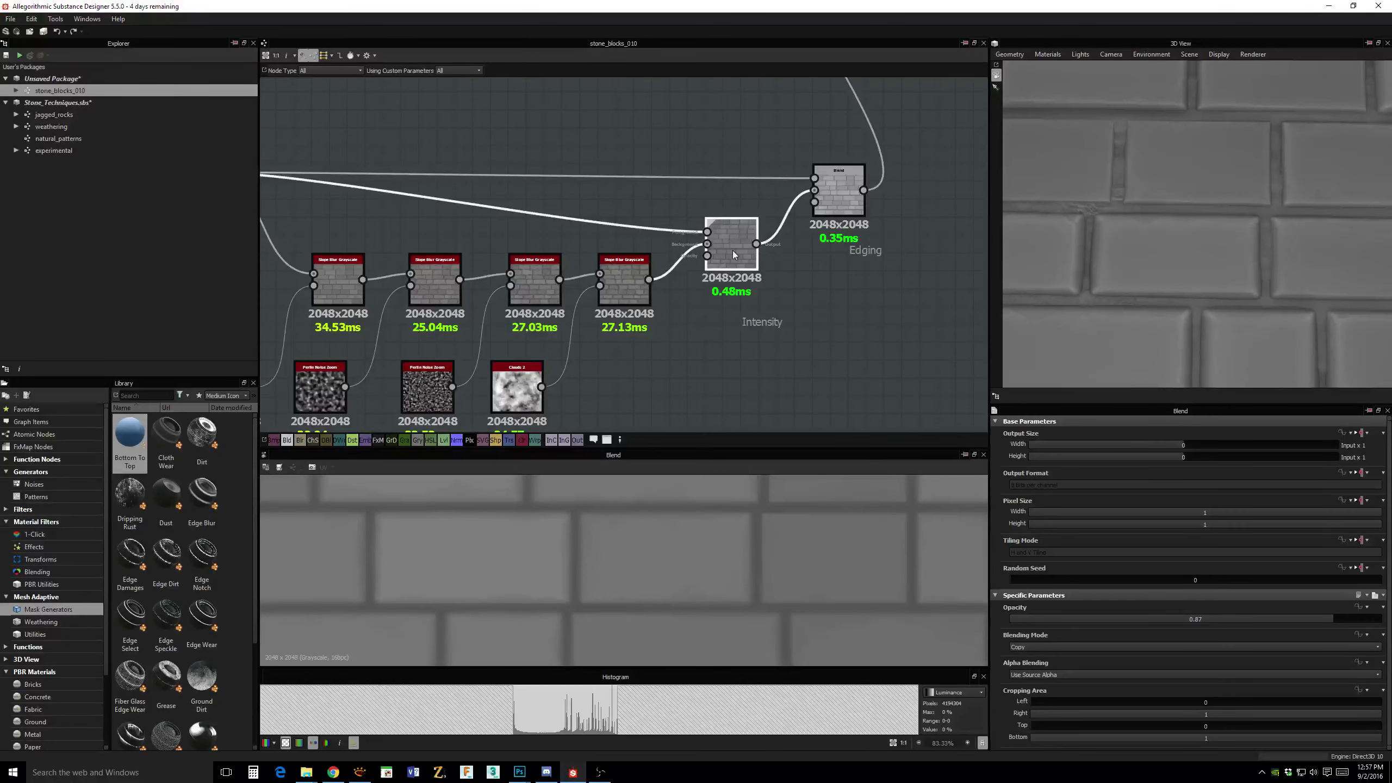
mouse_move(1213, 619)
left_mouse_down()
mouse_move(1166, 618)
mouse_move(1201, 618)
left_mouse_up()
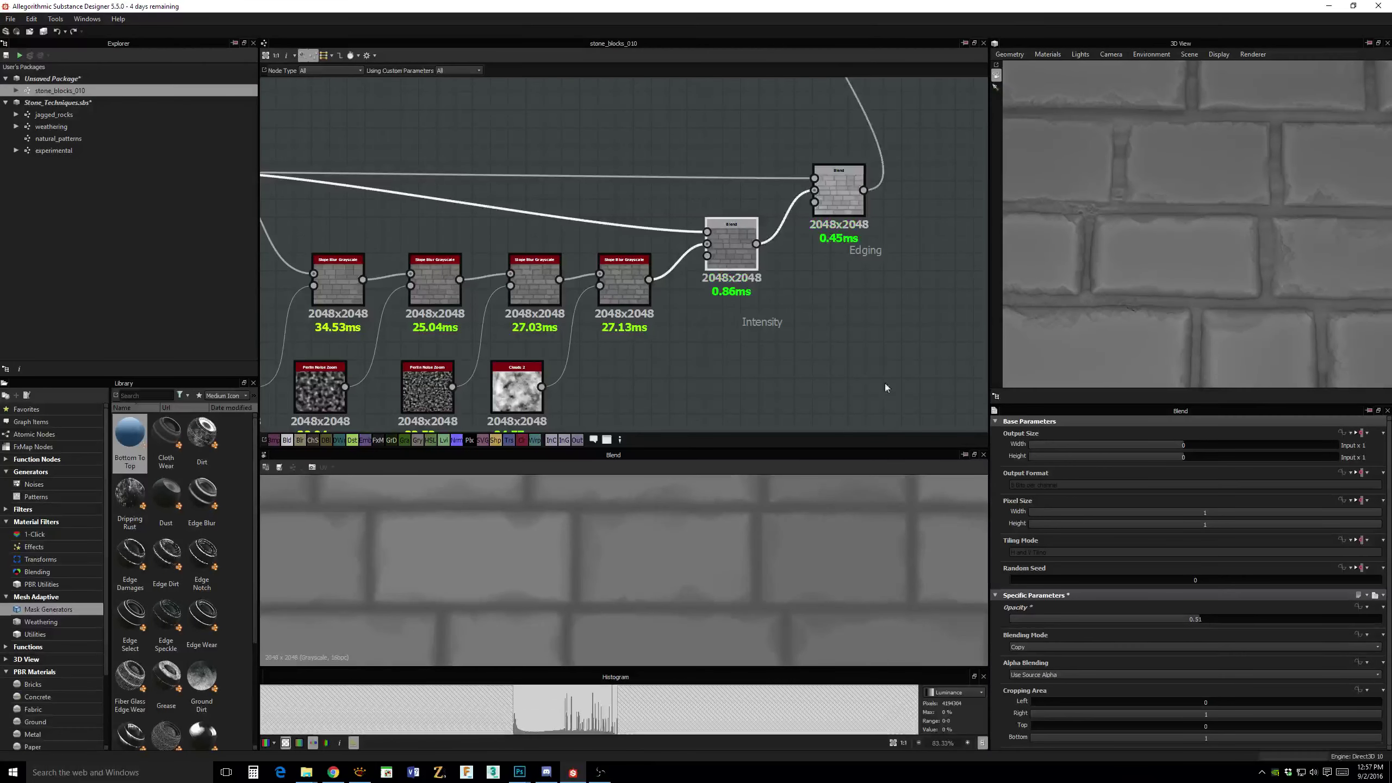
middle_click_drag(885, 383, 921, 383)
scroll(671, 270, "down", 4)
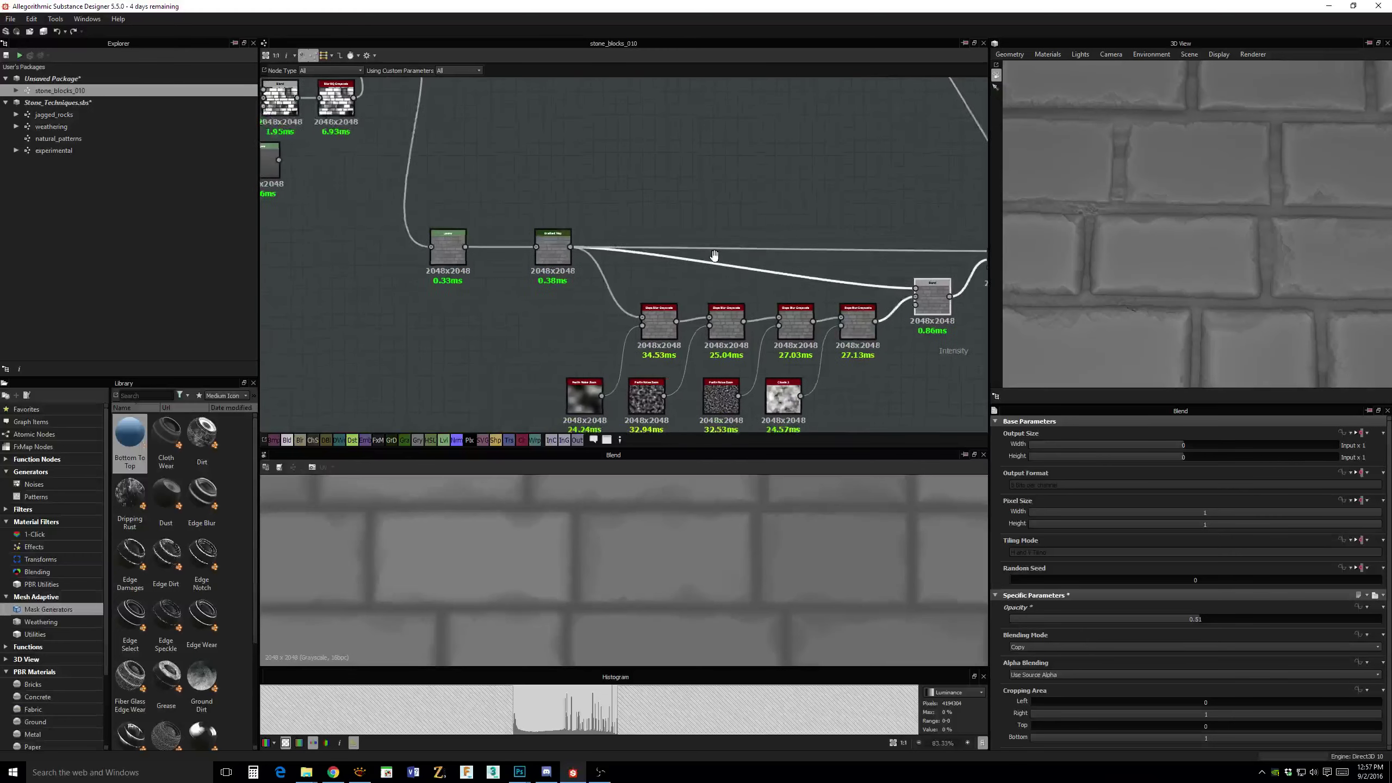
middle_click_drag(672, 225, 662, 277)
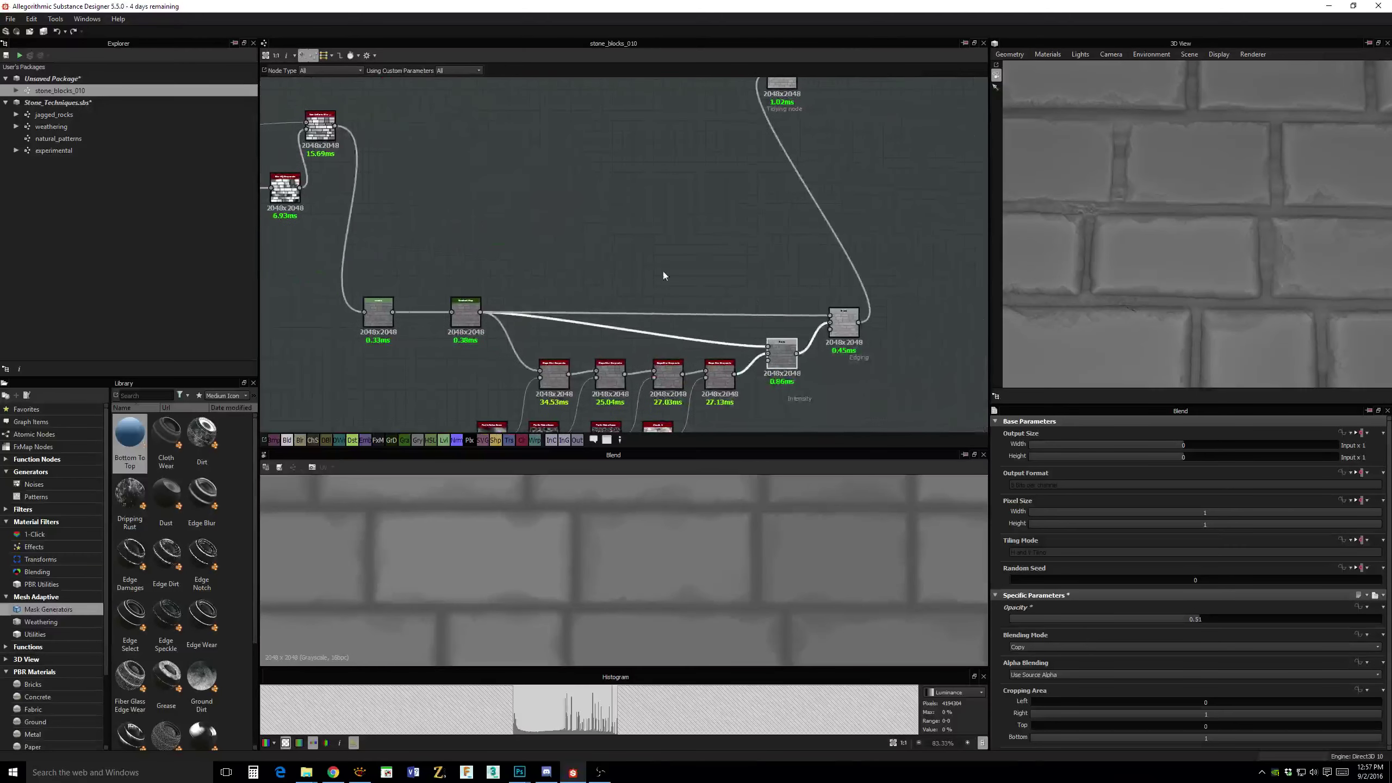
left_click_drag(1130, 344, 1179, 337)
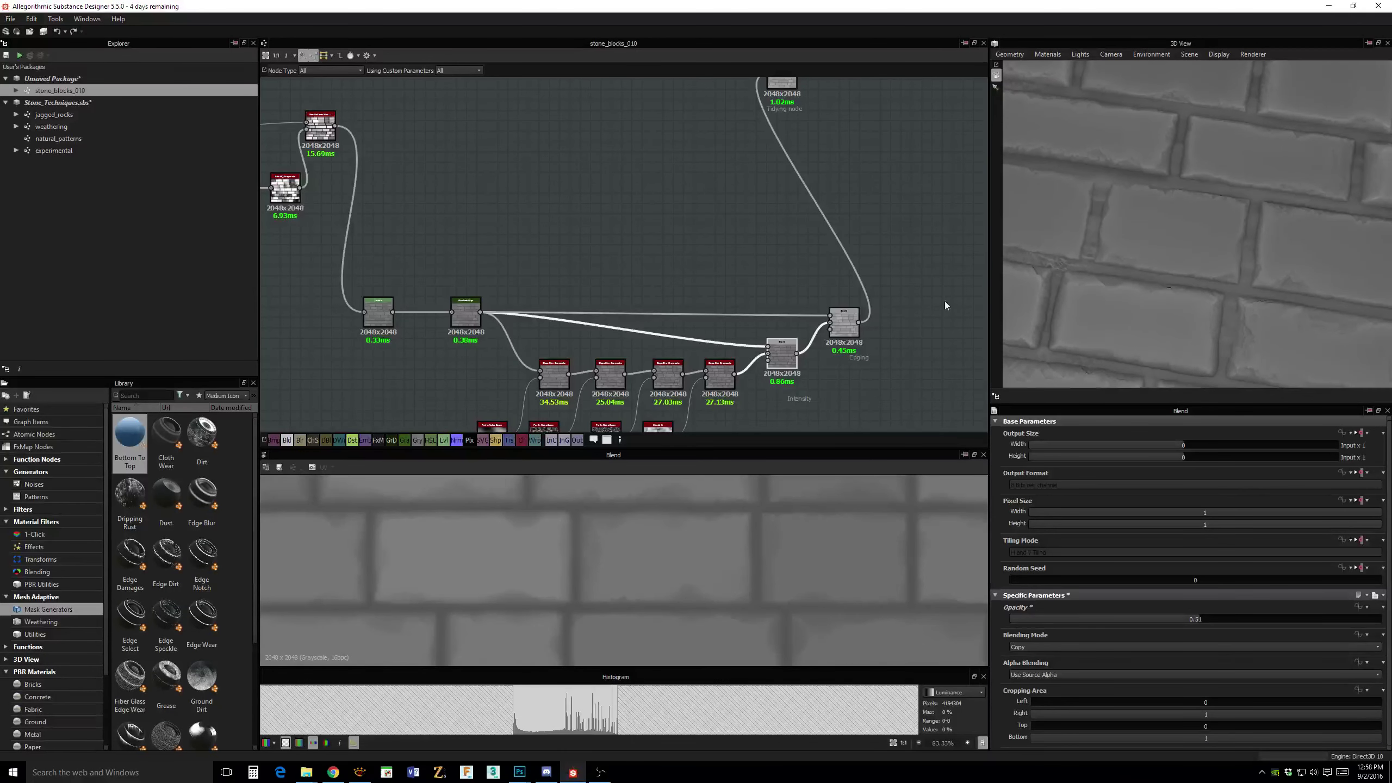
Switch to Photoshop, show the note "we'll see how it looks after a few days of work" clear of the 3D preview, and return to Substance Designer.
key("alt+Tab")
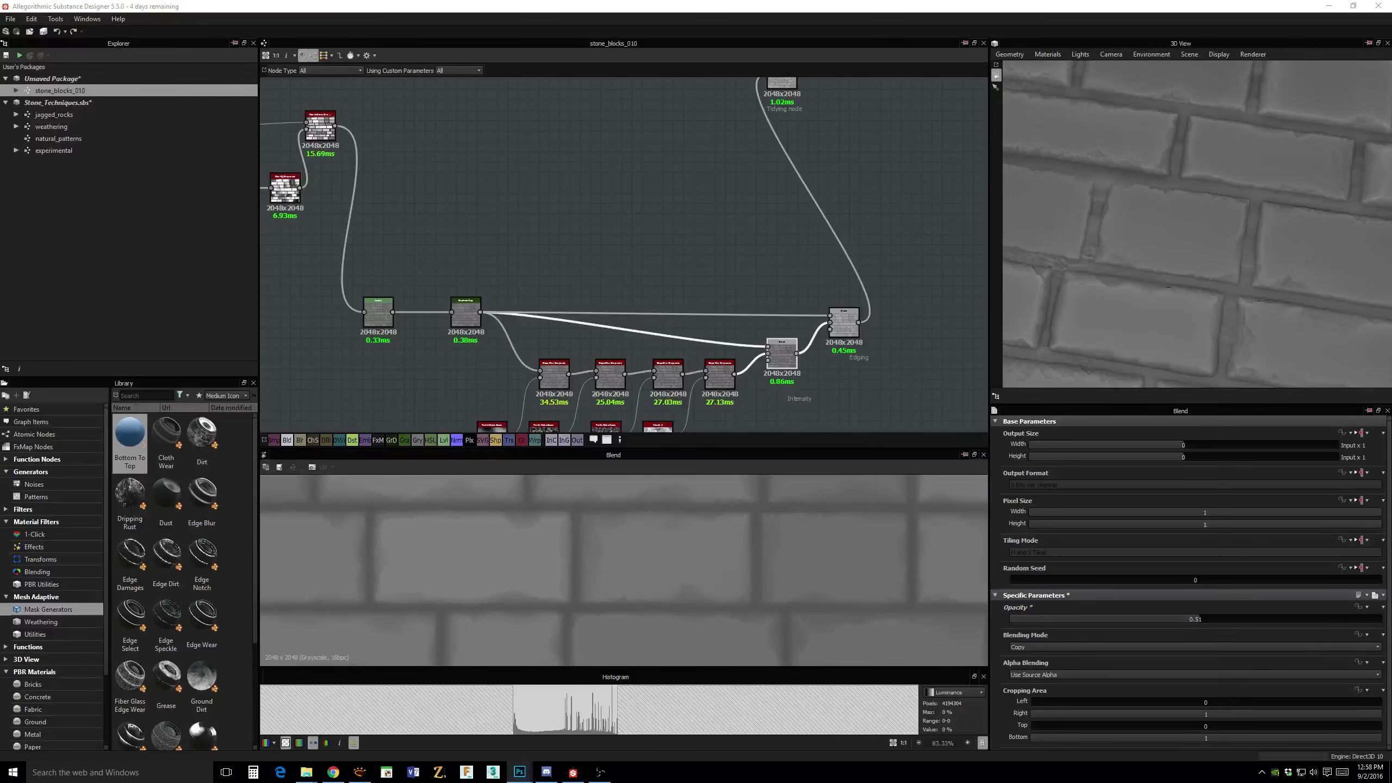
key("alt+Tab")
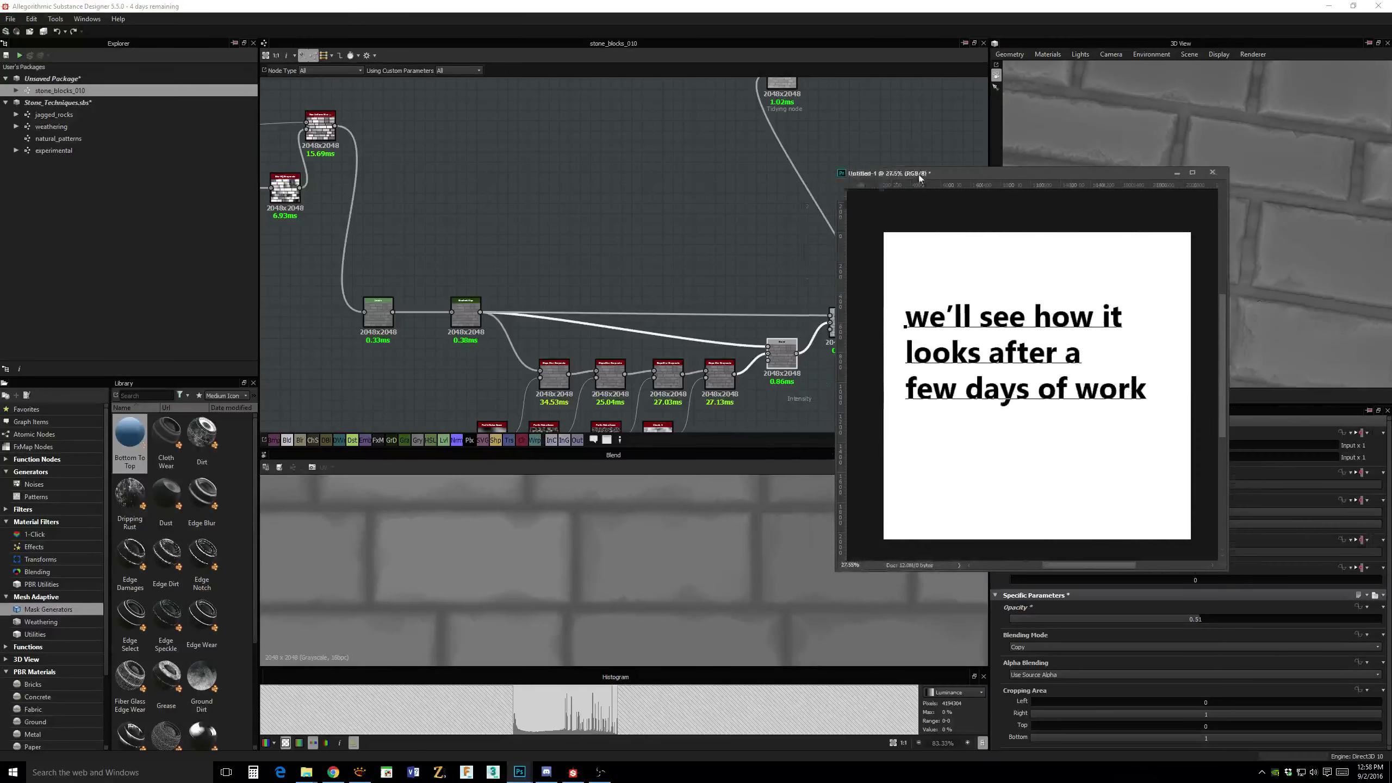
left_click_drag(925, 175, 716, 177)
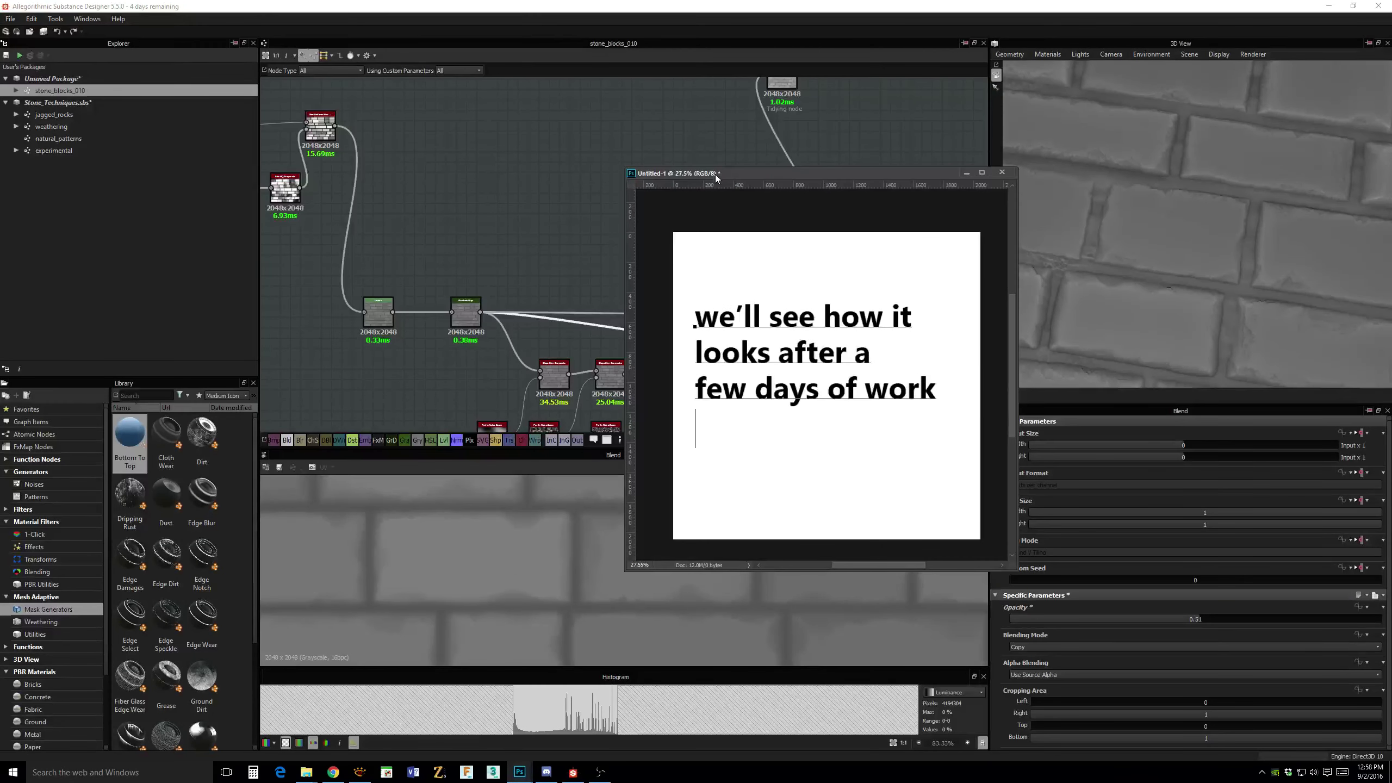
key("alt+Tab")
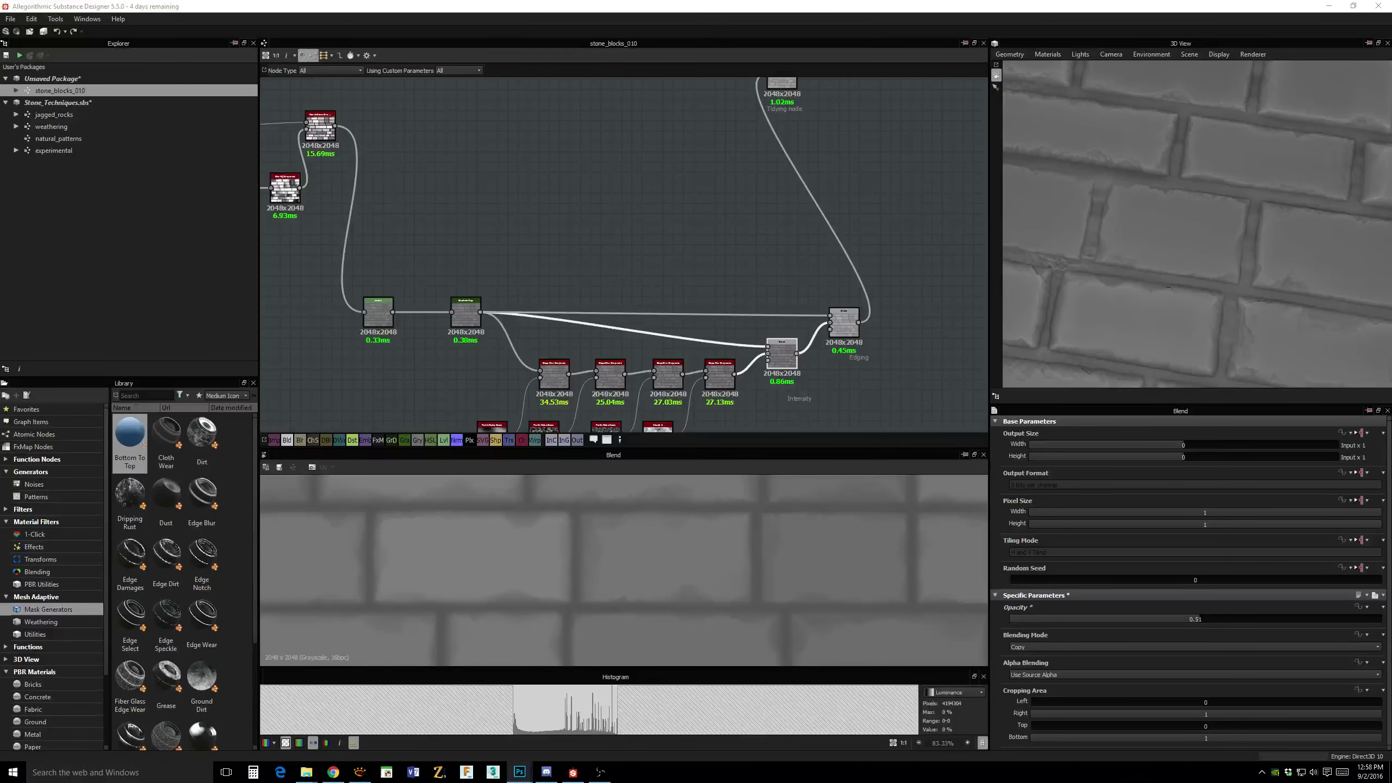
Move the block pattern node group down so its output lines up with the slope blur erosion chain.
middle_click_drag(845, 275, 864, 193)
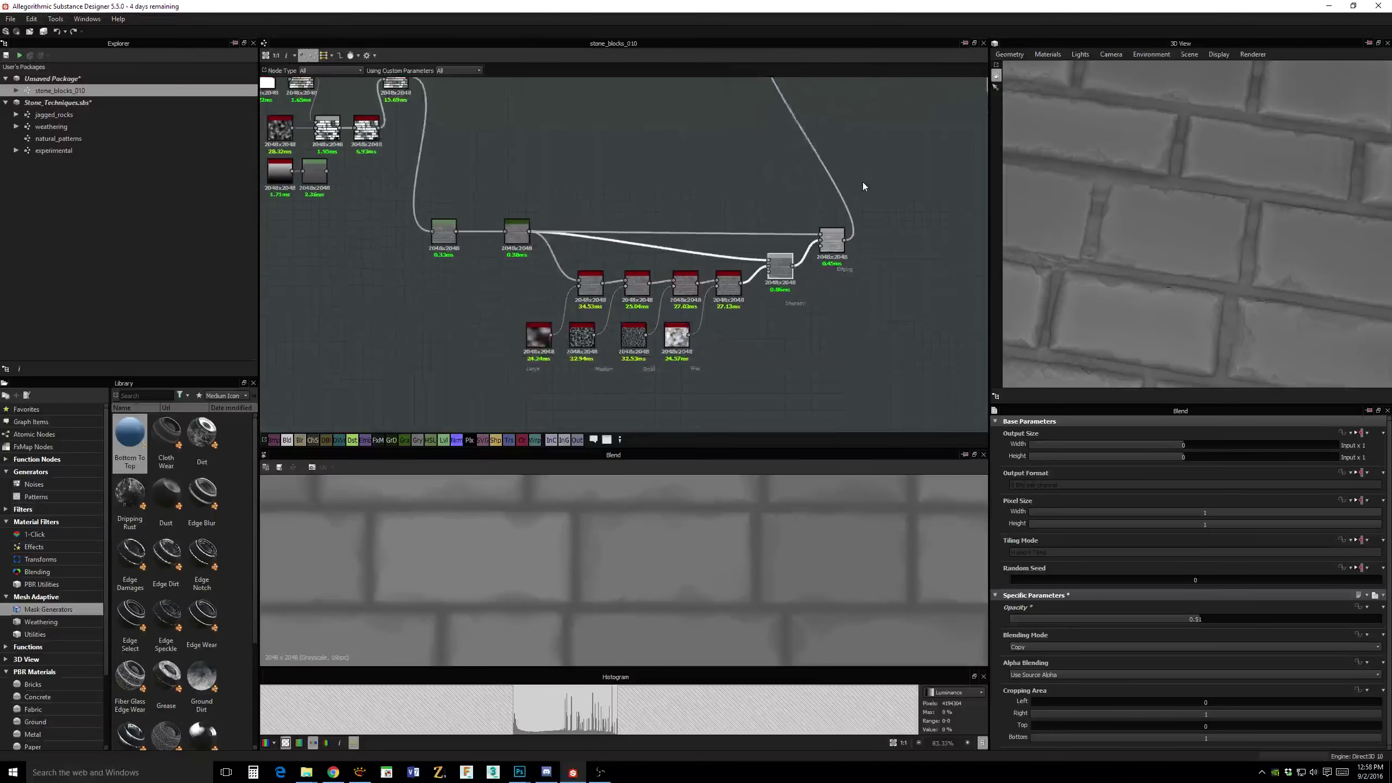
scroll(863, 193, "down", 2)
left_click_drag(356, 87, 549, 224)
left_click_drag(548, 167, 423, 279)
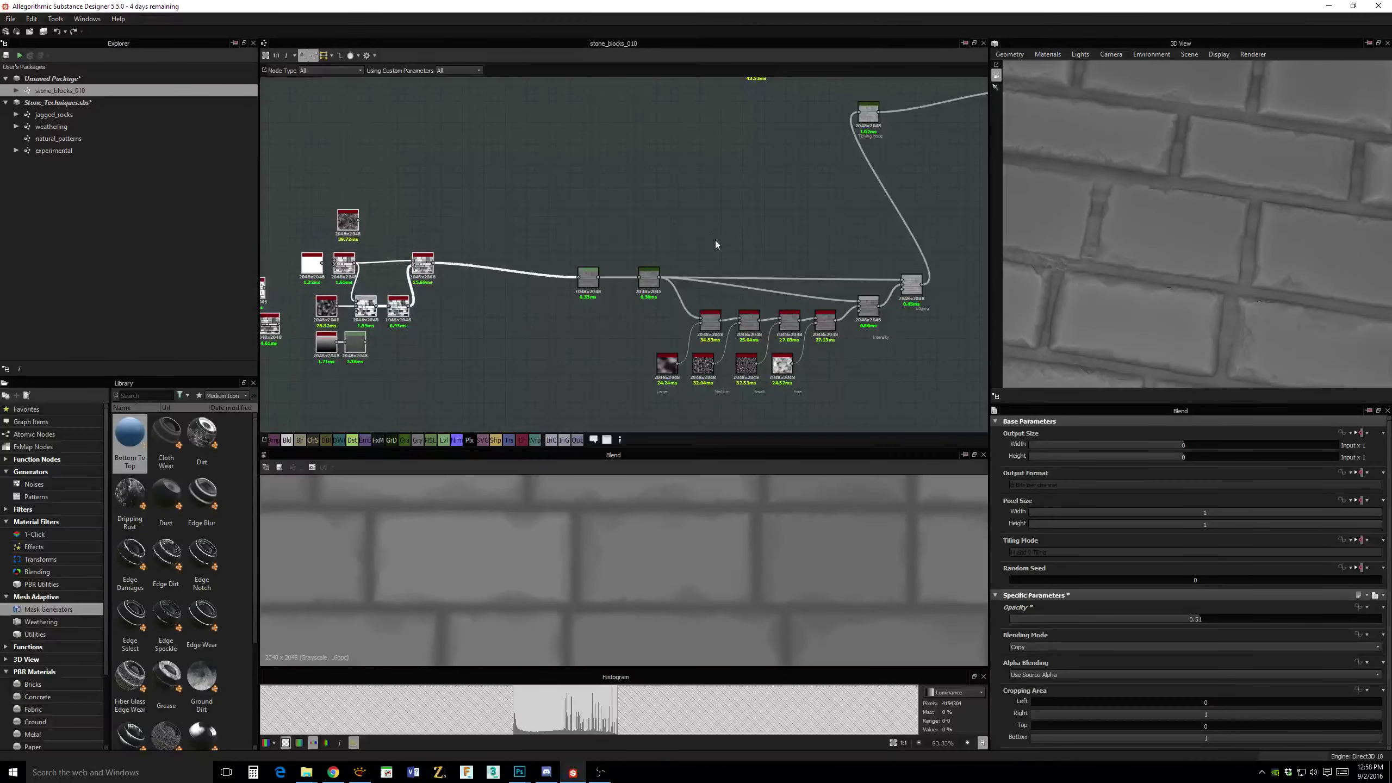
Move the whole slope blur erosion chain with its comments closer to the block pattern nodes.
middle_click_drag(714, 242, 597, 191)
left_click_drag(443, 187, 809, 306)
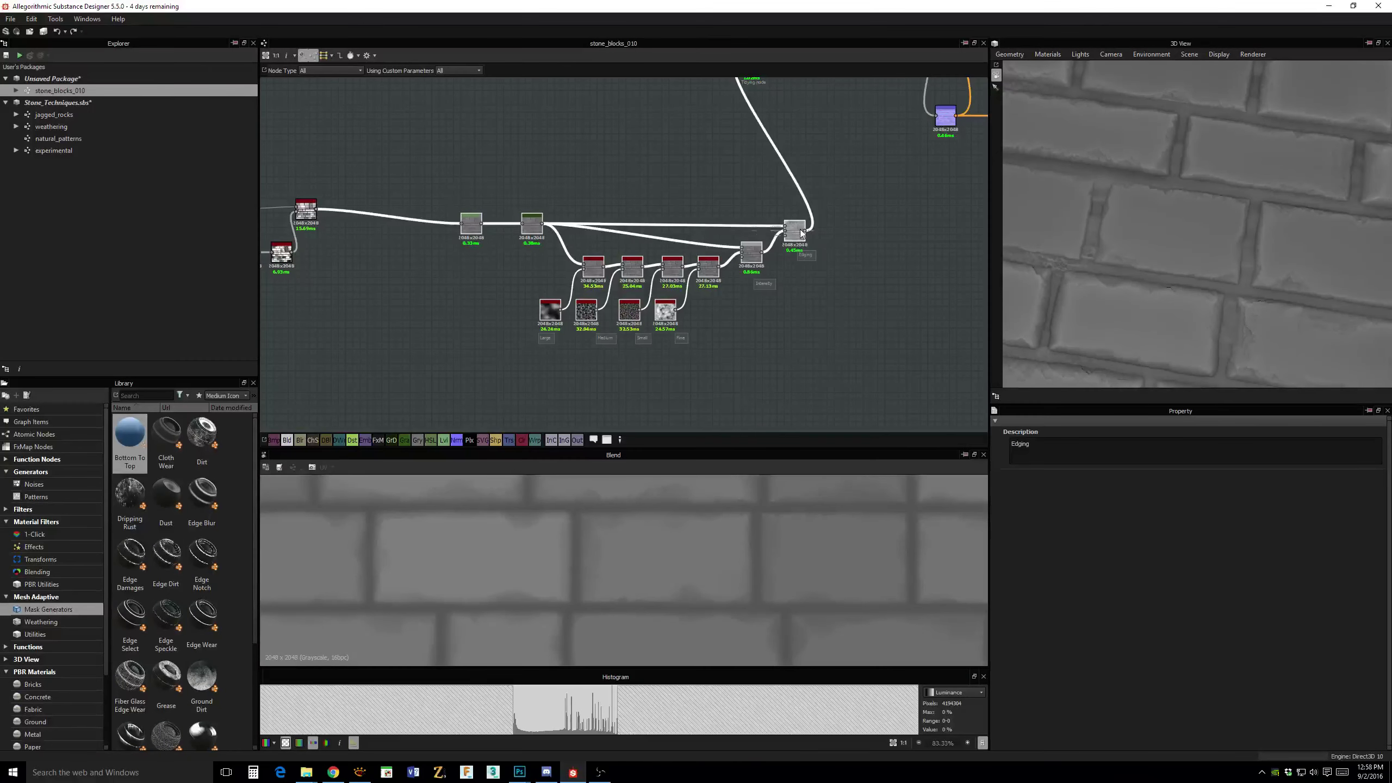
left_click_drag(797, 229, 675, 211)
middle_click_drag(676, 211, 672, 215)
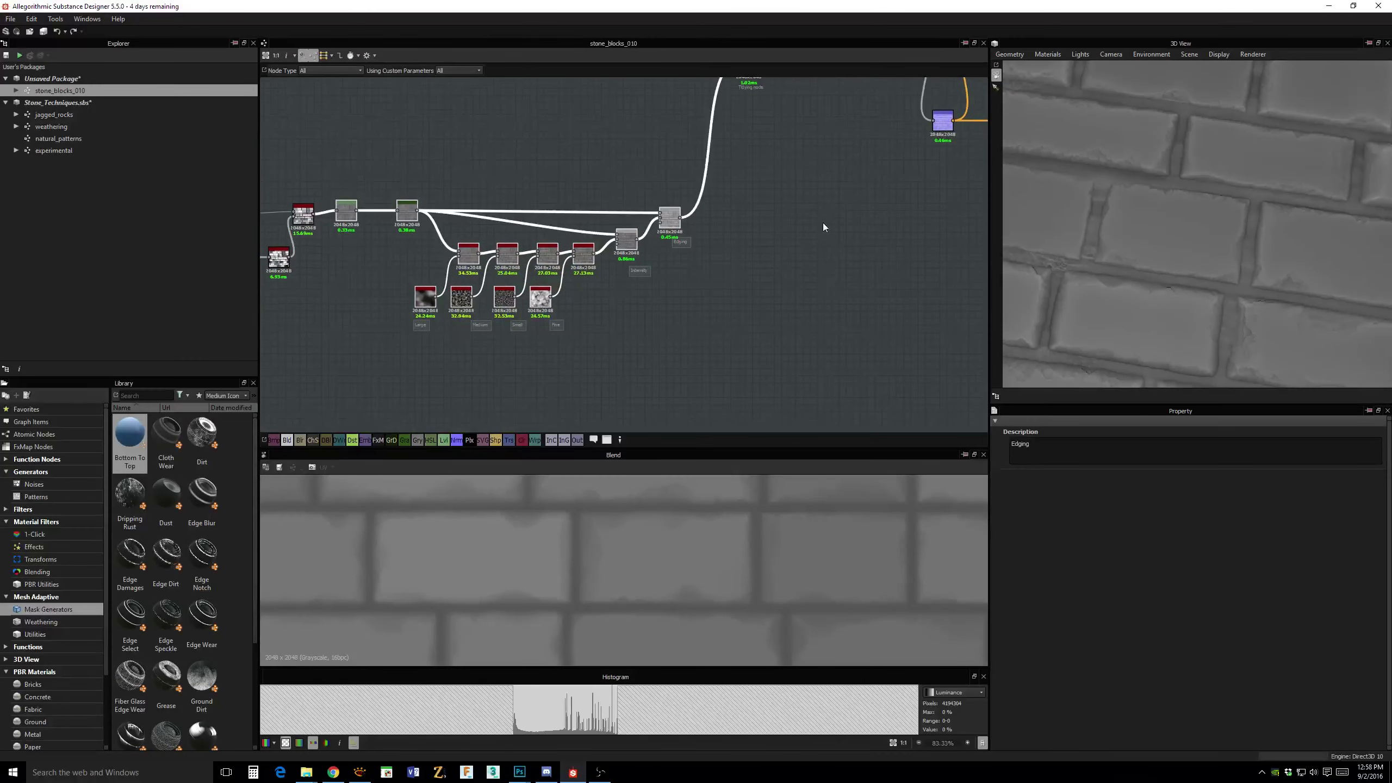
Move the mortar node group, from the dirt and noise inputs through Levels and Blend, farther above the main height chain.
middle_click_drag(823, 226, 749, 348)
middle_click_drag(743, 286, 745, 378)
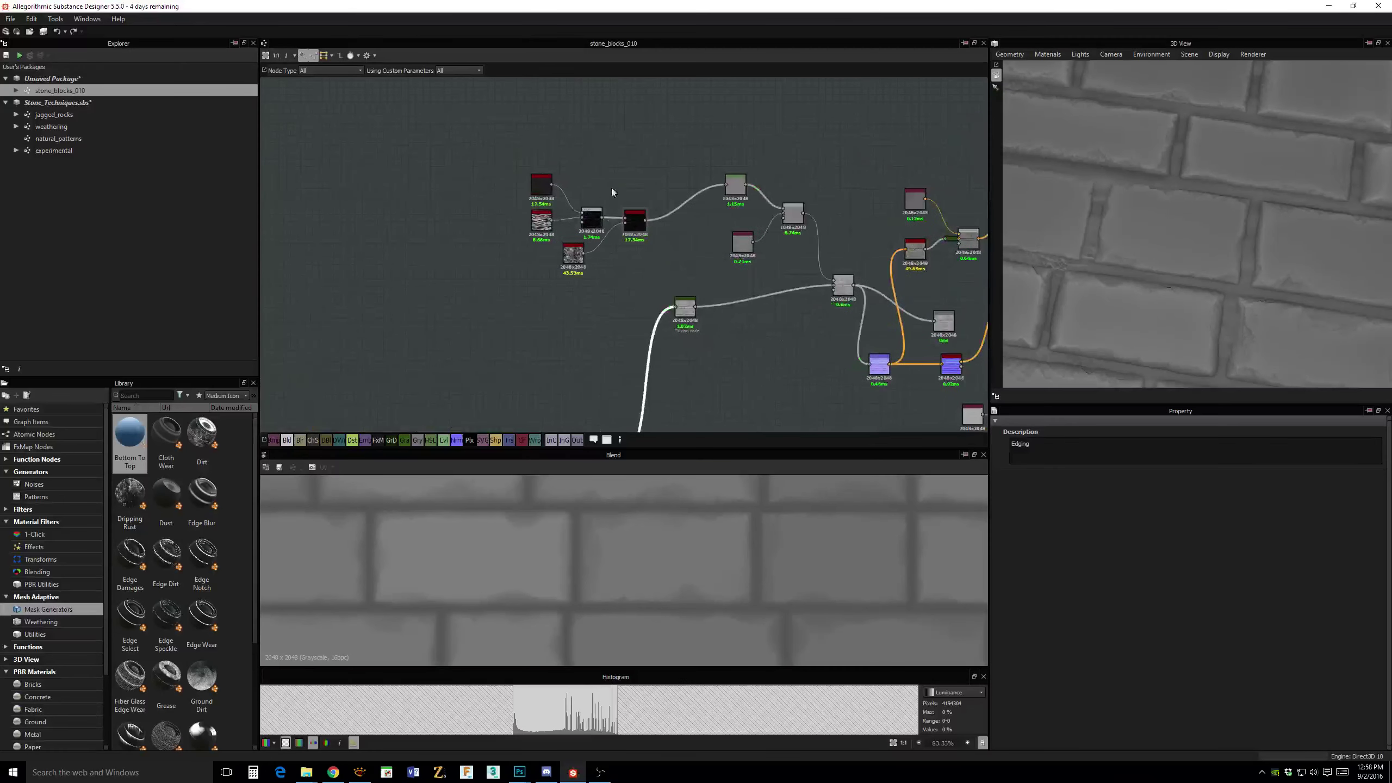
left_click_drag(517, 164, 748, 169)
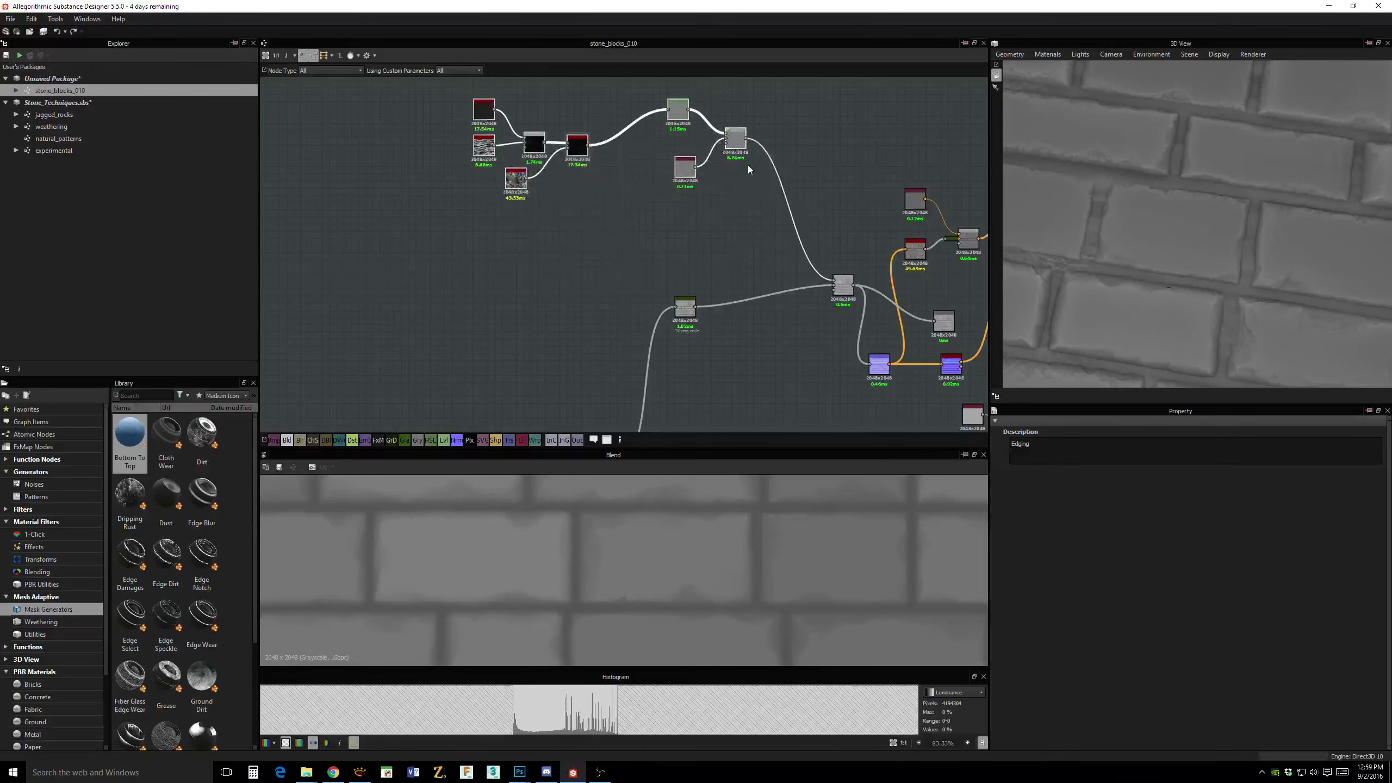
middle_click_drag(700, 199, 731, 248)
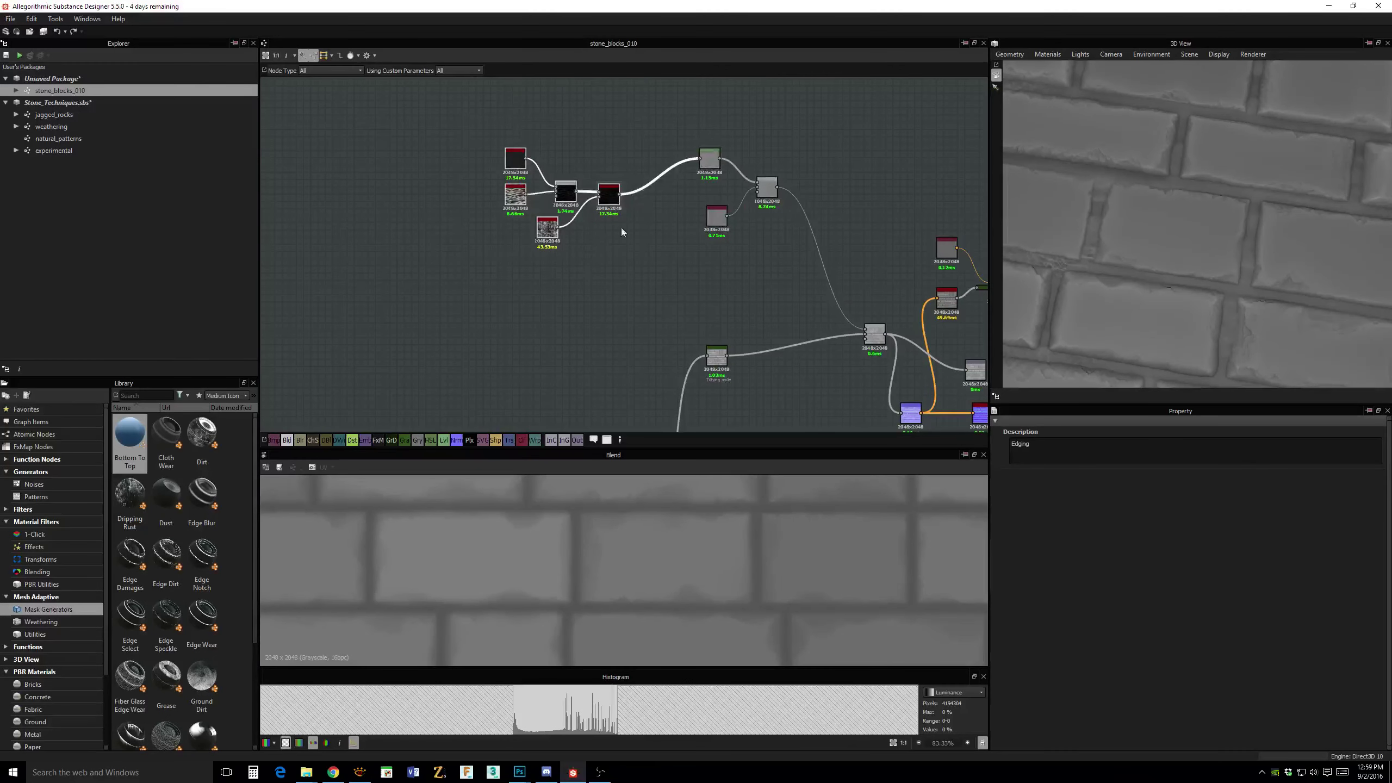
Move the mortar dirt, noise, Levels and Blend nodes closer to the node they feed, aligning them with its input.
left_click_drag(621, 227, 496, 143)
left_click_drag(609, 193, 659, 153)
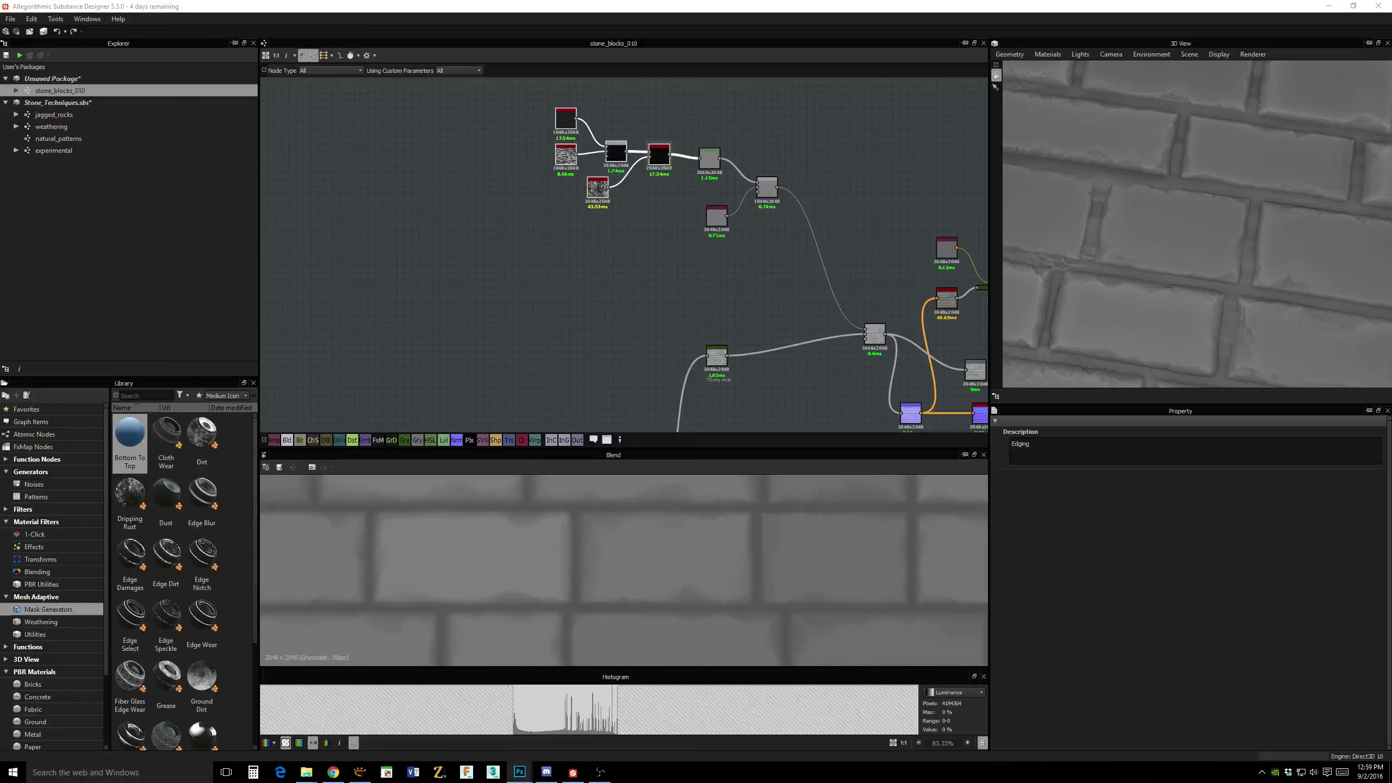
Show the Photoshop note "LUNCH!" over the node graph and move it back off this screen.
left_click_drag(1391, 195, 489, 154)
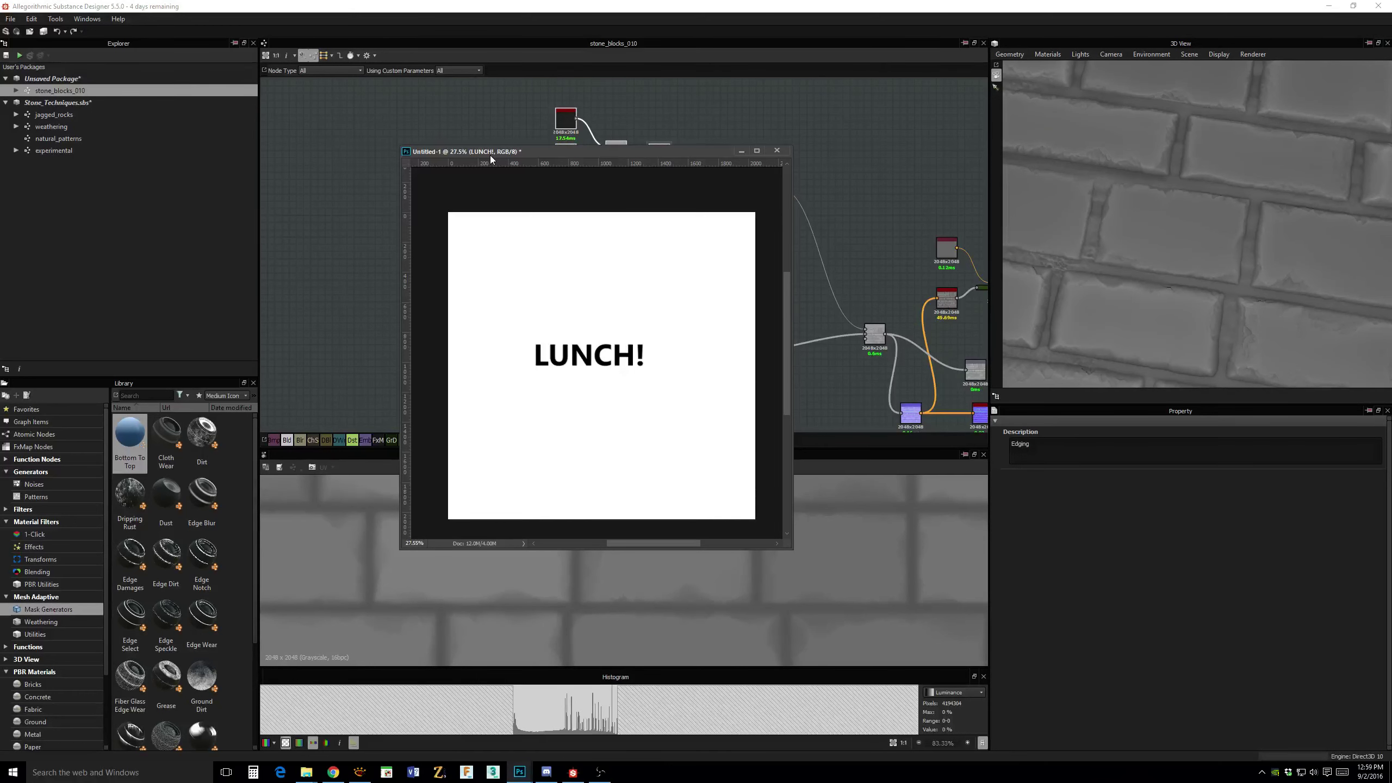
left_click_drag(489, 154, 1391, 164)
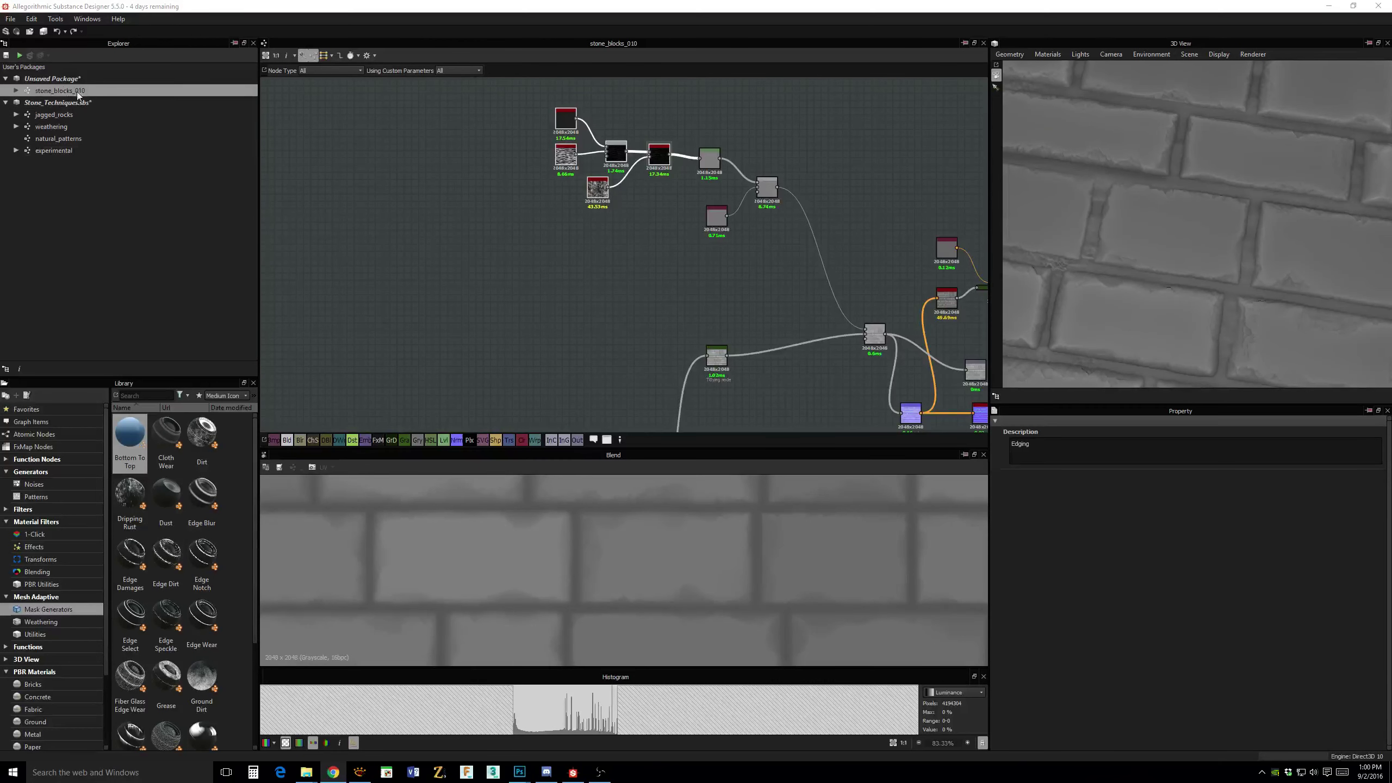
Save the unsaved package as the Substance file stone_blocks_010 in the SBS folder.
left_click(11, 19)
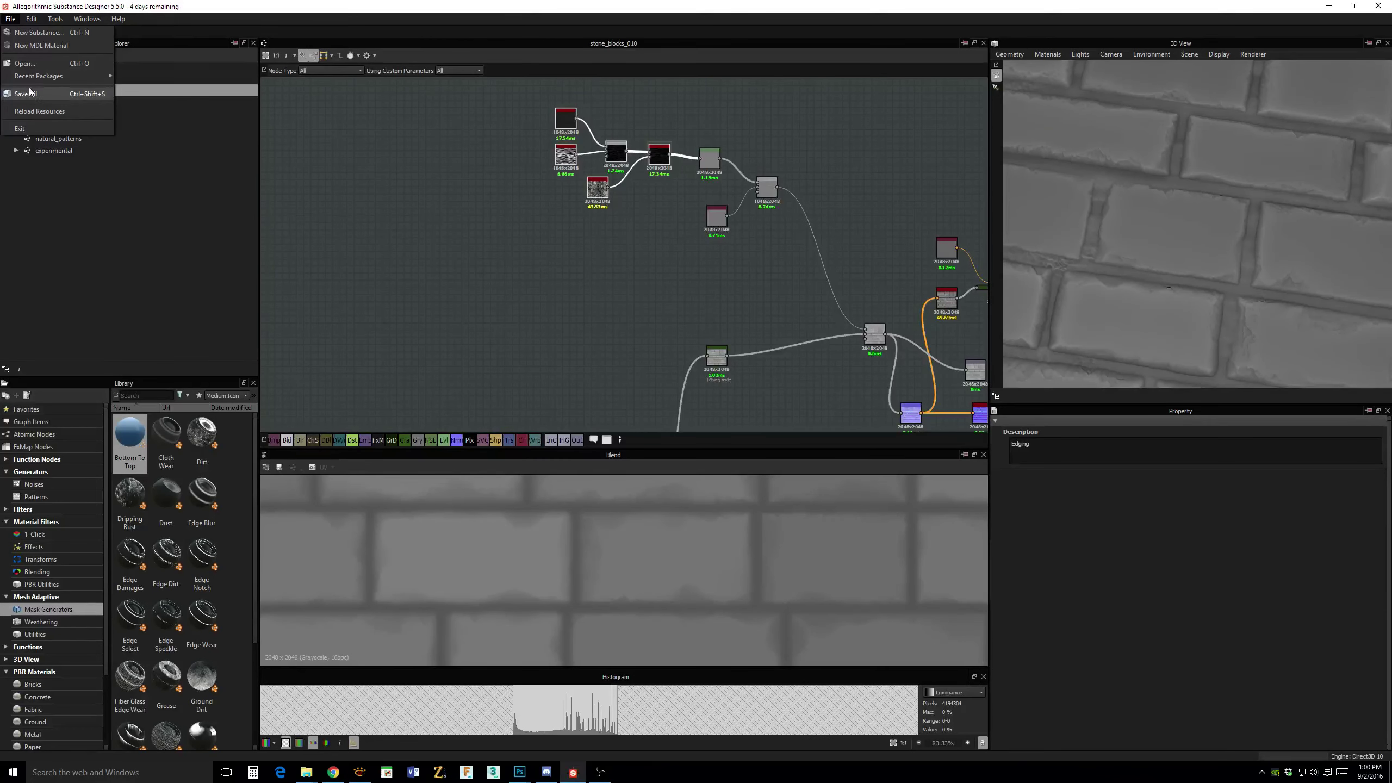
left_click(72, 82)
right_click(70, 78)
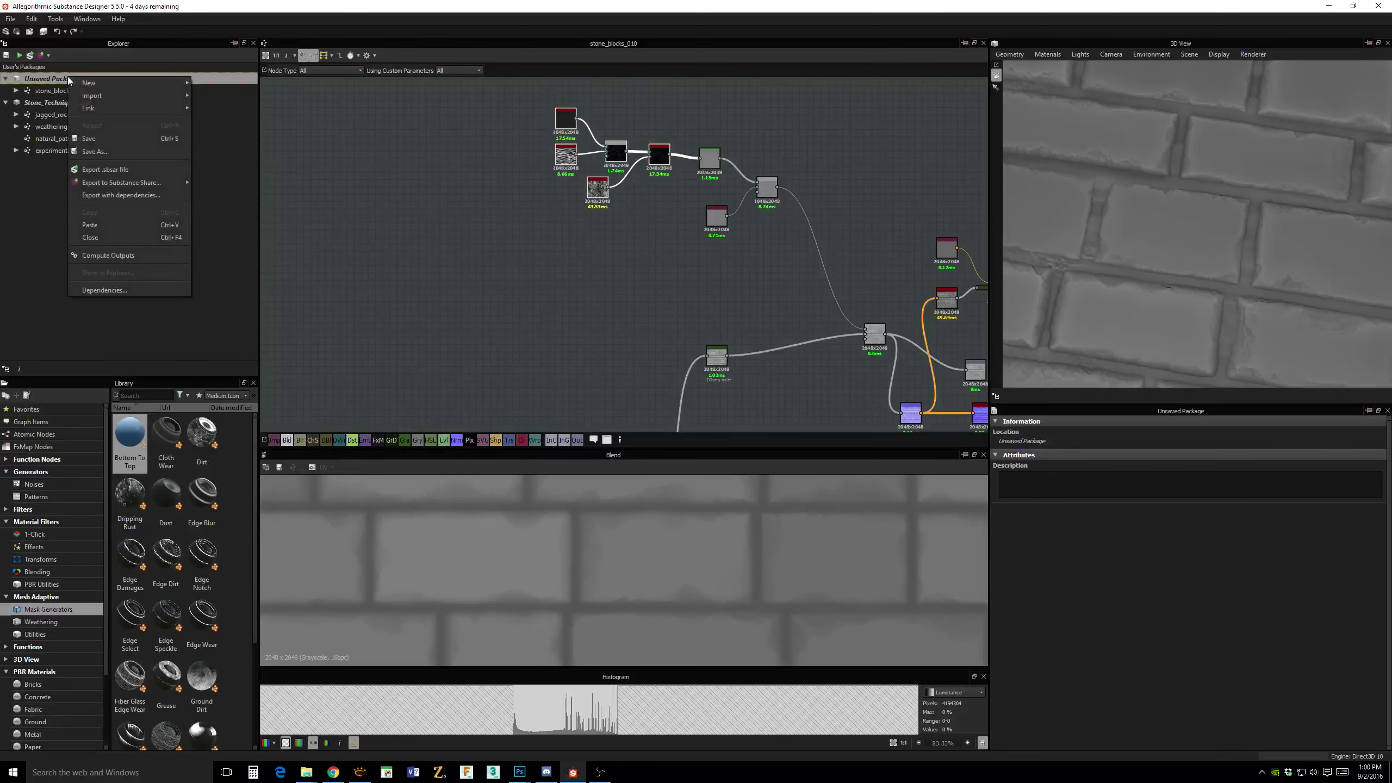
left_click(99, 152)
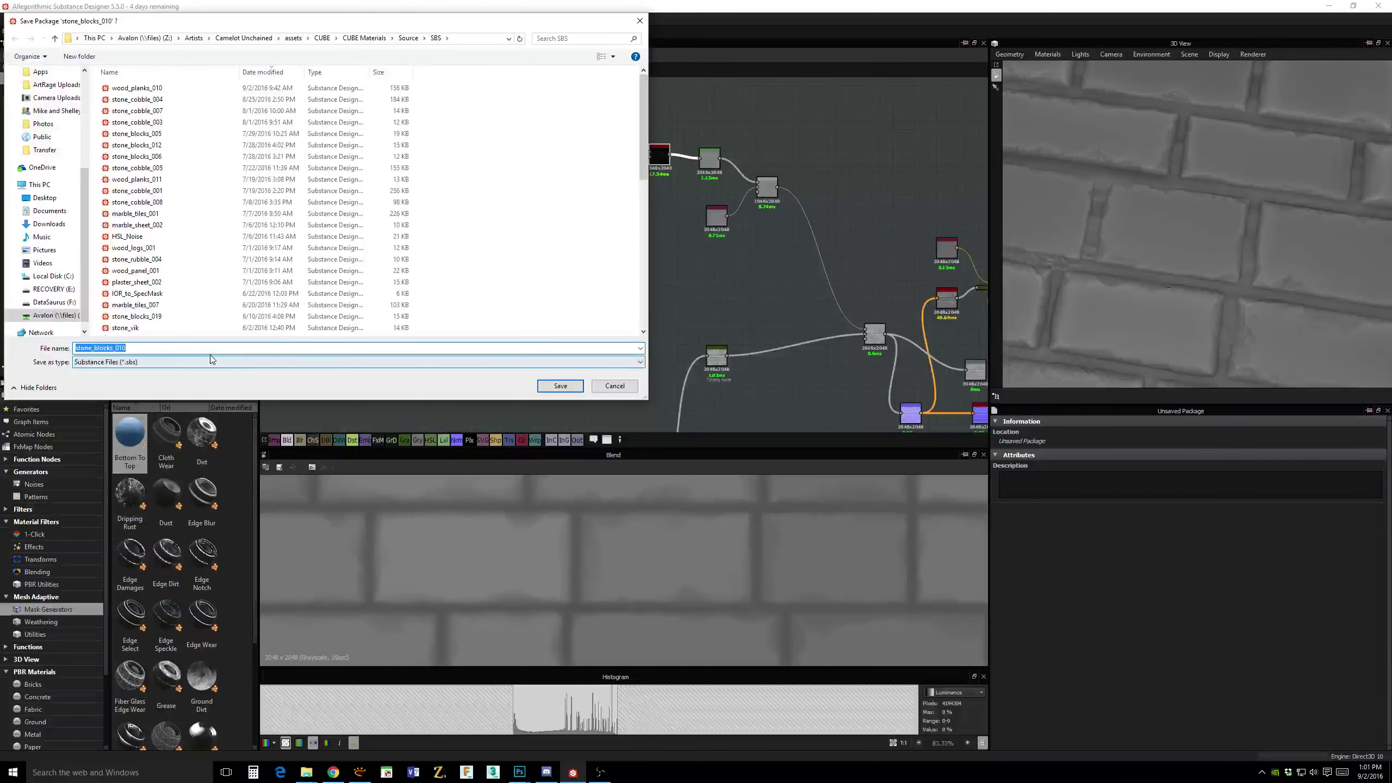
left_click(562, 387)
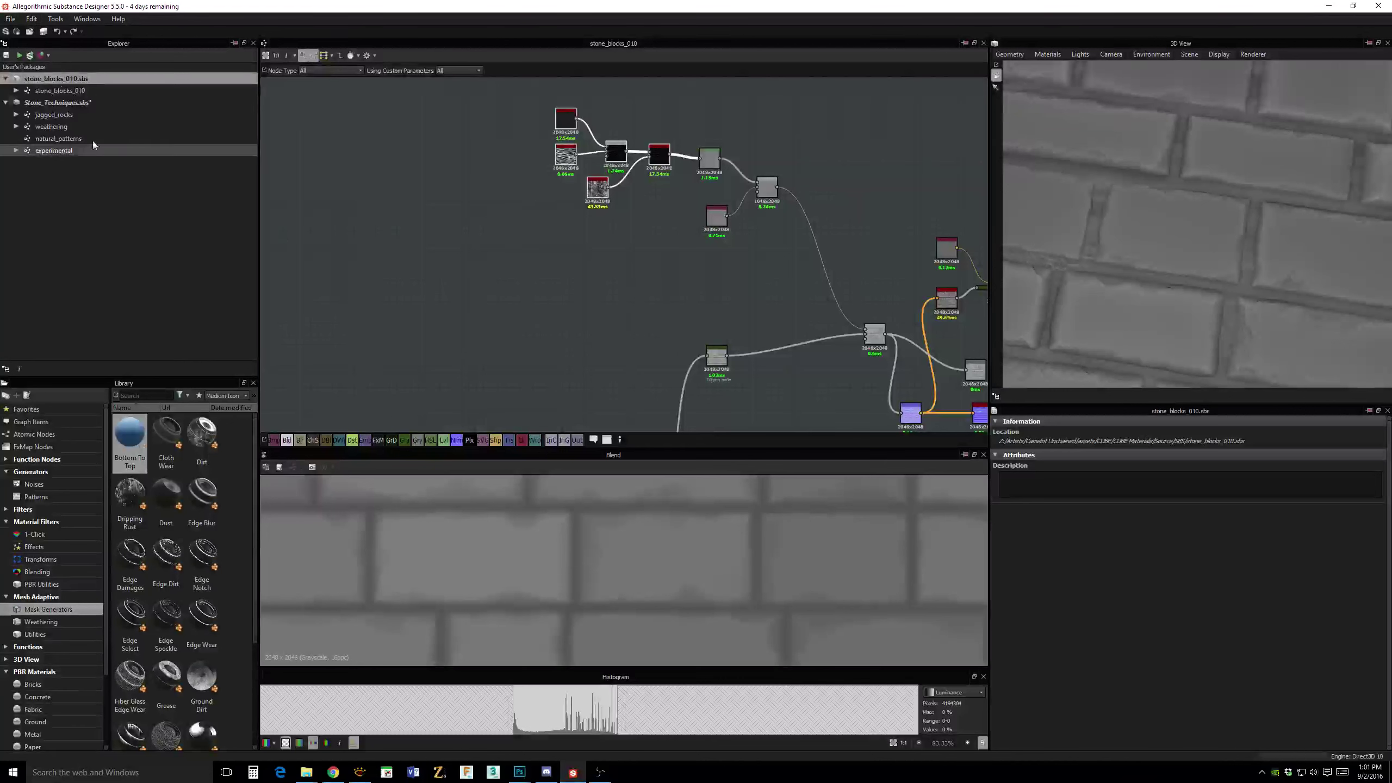
Open the recent package wood_planks_010.sbs and view its plank material in the 3D preview.
left_click(11, 19)
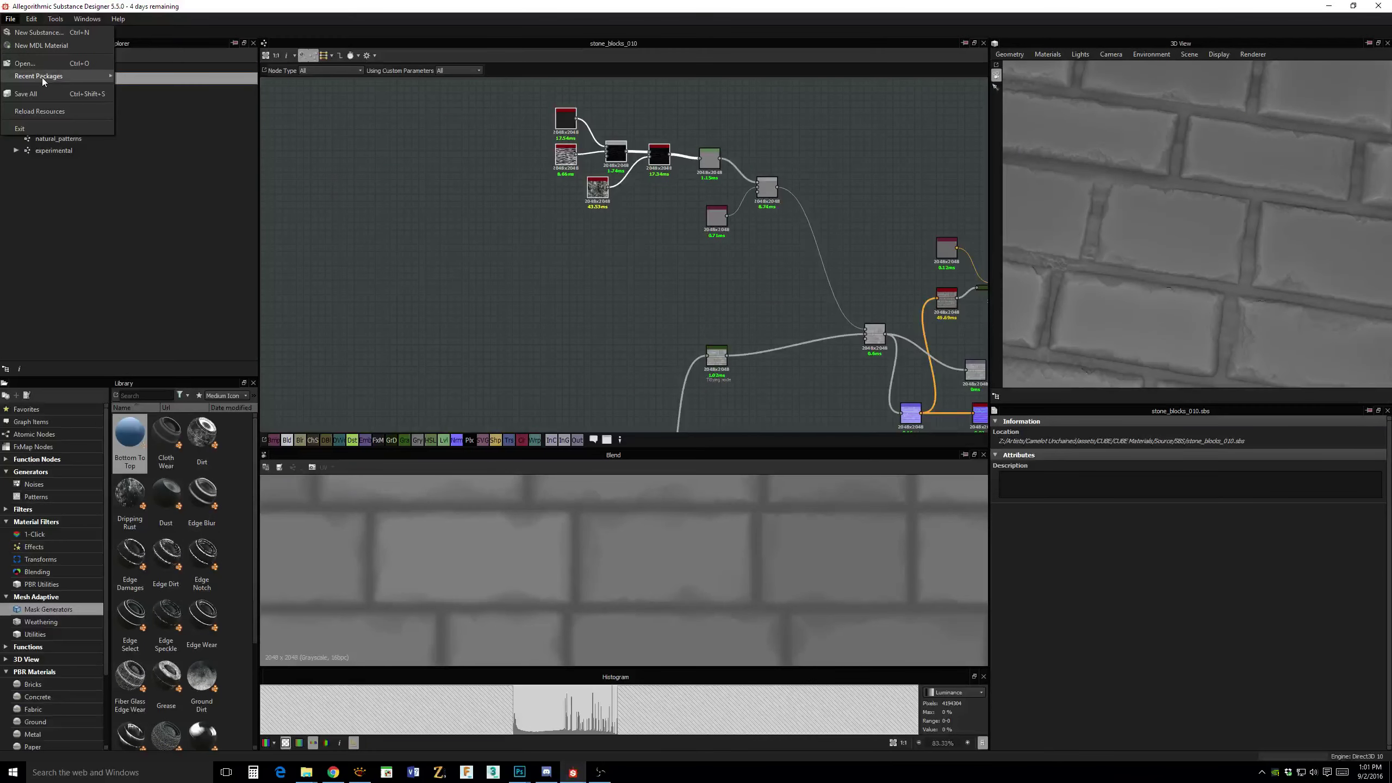
mouse_move(42, 78)
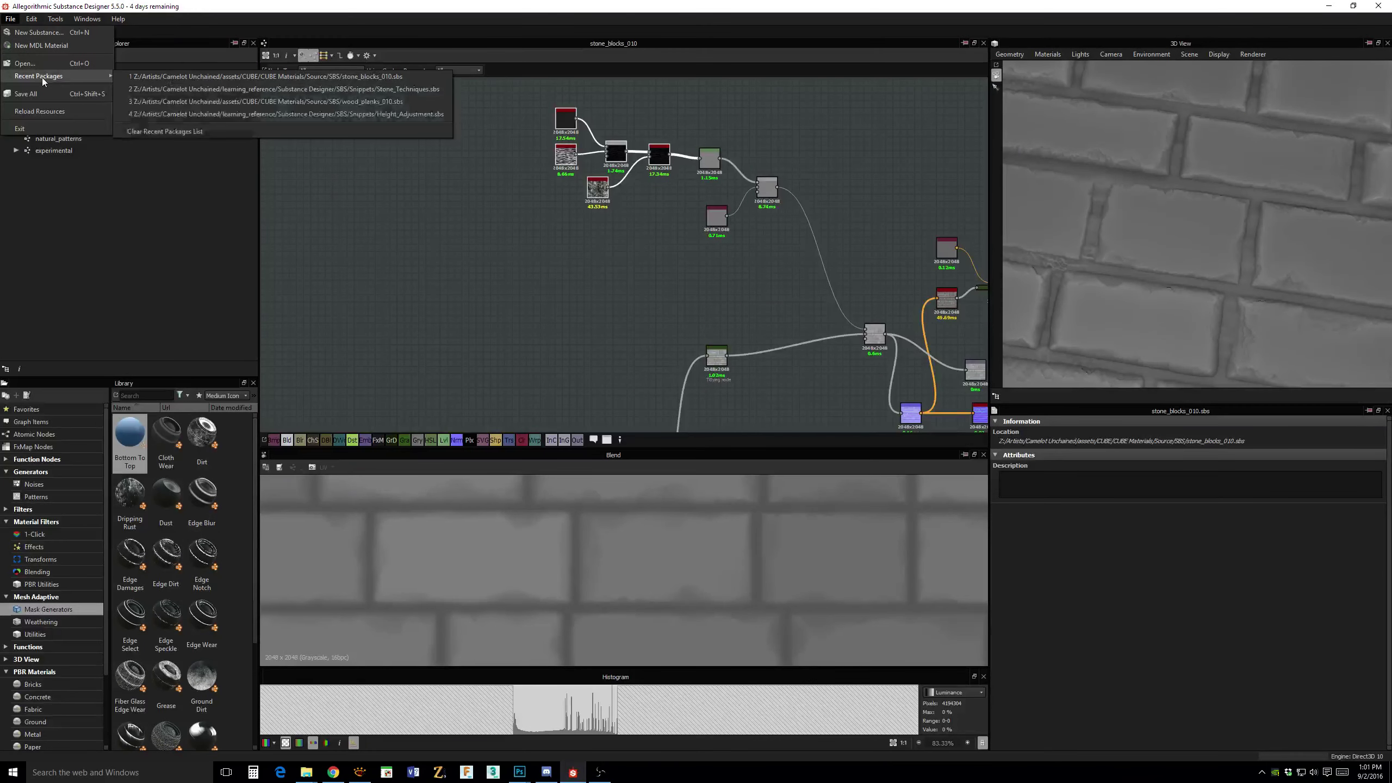
left_click(315, 101)
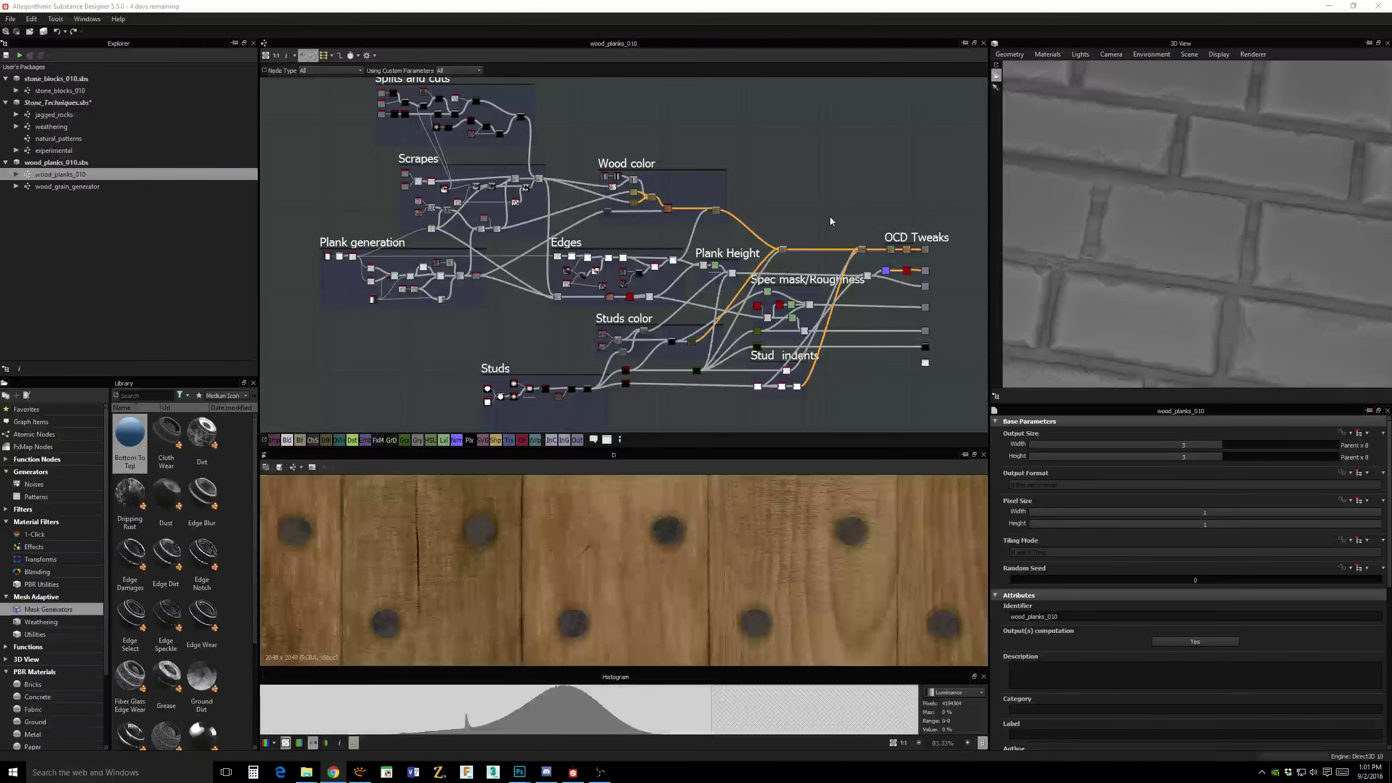
mouse_move(1113, 214)
left_mouse_down()
mouse_move(1161, 258)
mouse_move(1092, 204)
mouse_move(1157, 198)
mouse_move(1121, 236)
left_mouse_up()
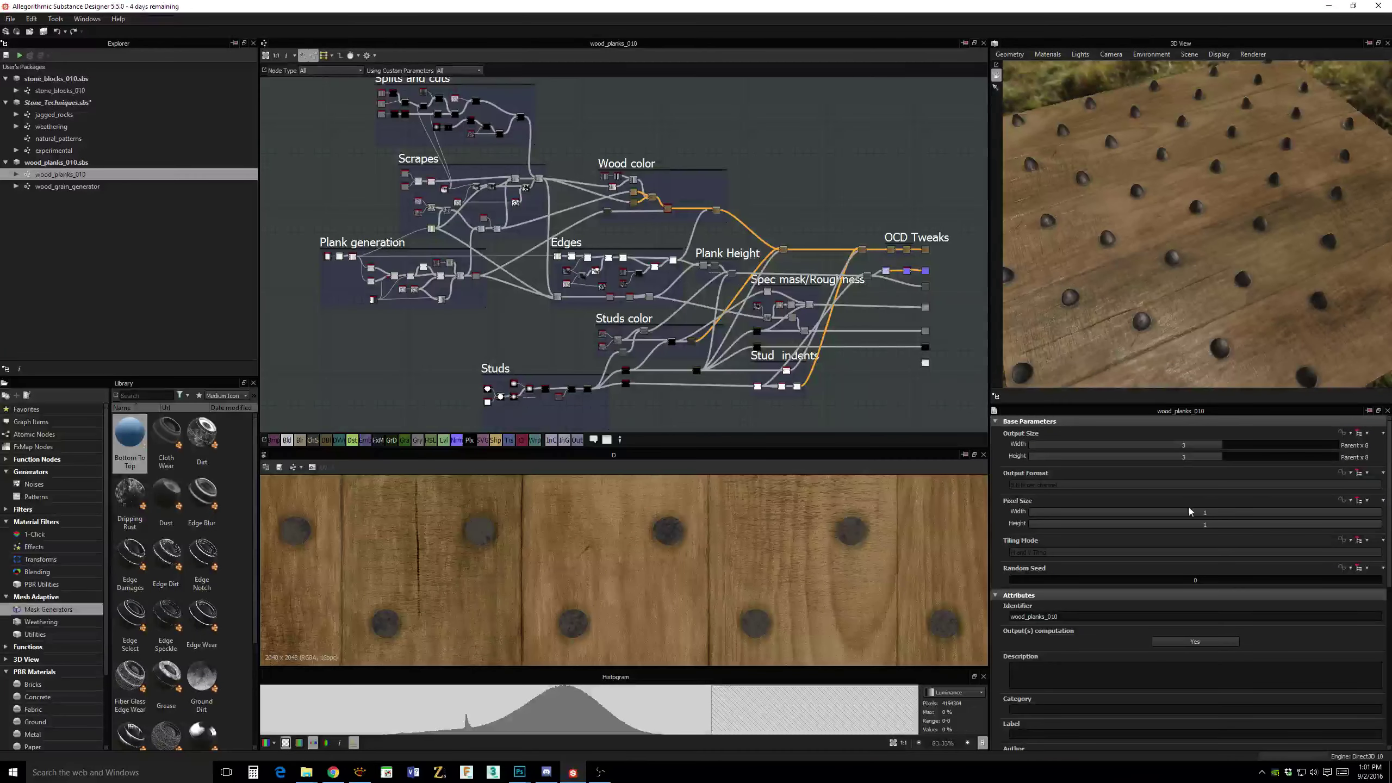
Set the default 3D material's height scale to 0.2 and inspect the planks and studs up close.
left_click(1047, 54)
mouse_move(1058, 69)
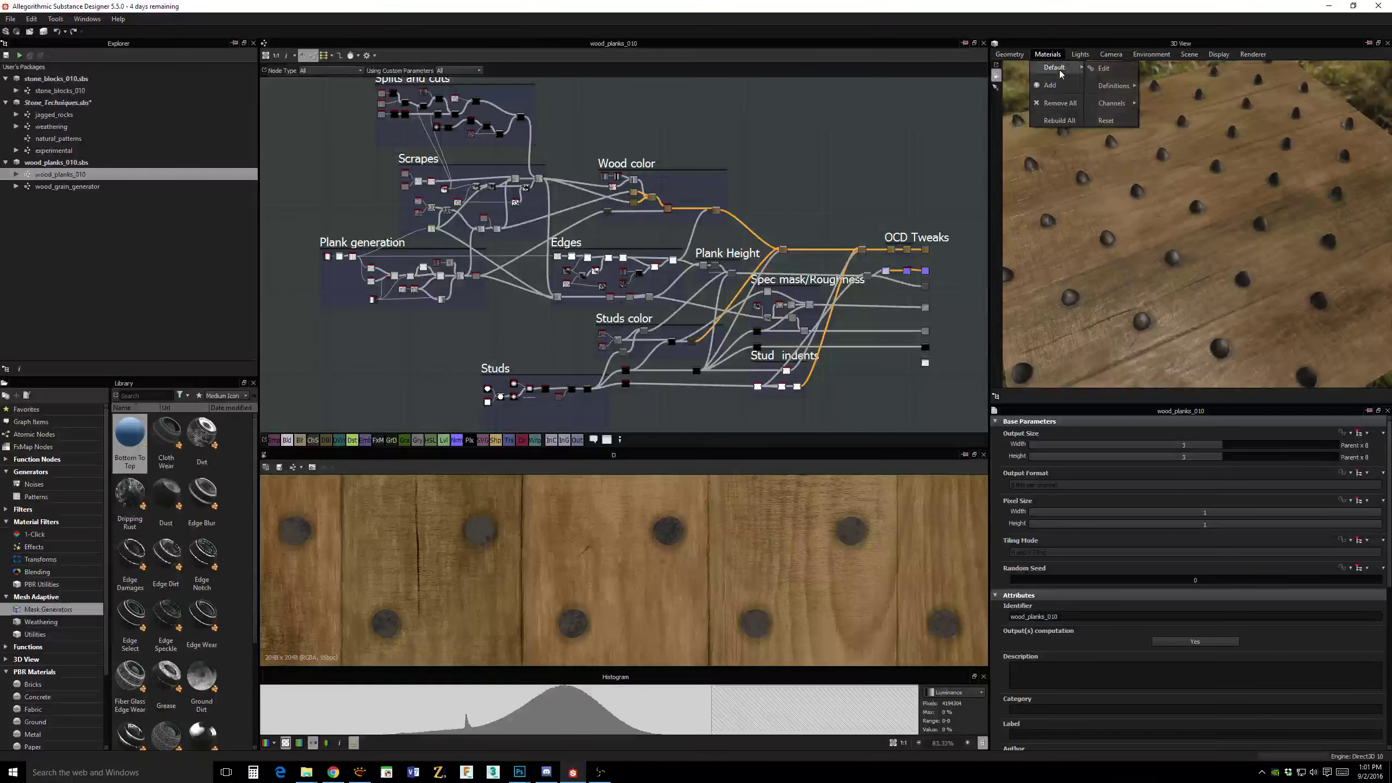
left_click(1104, 68)
left_click_drag(1196, 469, 1085, 471)
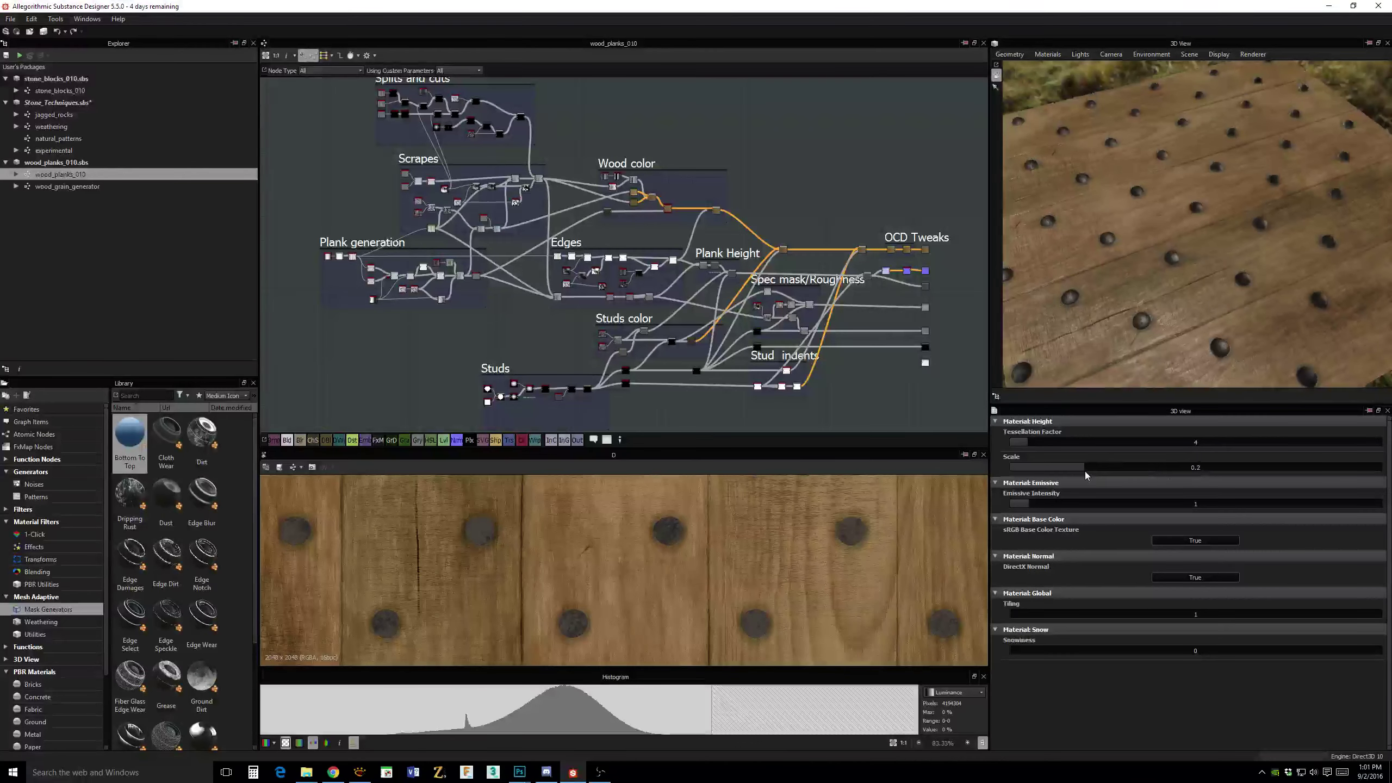
mouse_move(1176, 256)
left_mouse_down()
mouse_move(1240, 280)
mouse_move(1212, 273)
mouse_move(1207, 250)
mouse_move(1170, 274)
mouse_move(1259, 248)
mouse_move(1140, 294)
mouse_move(1140, 317)
mouse_move(1094, 272)
mouse_move(1164, 259)
left_mouse_up()
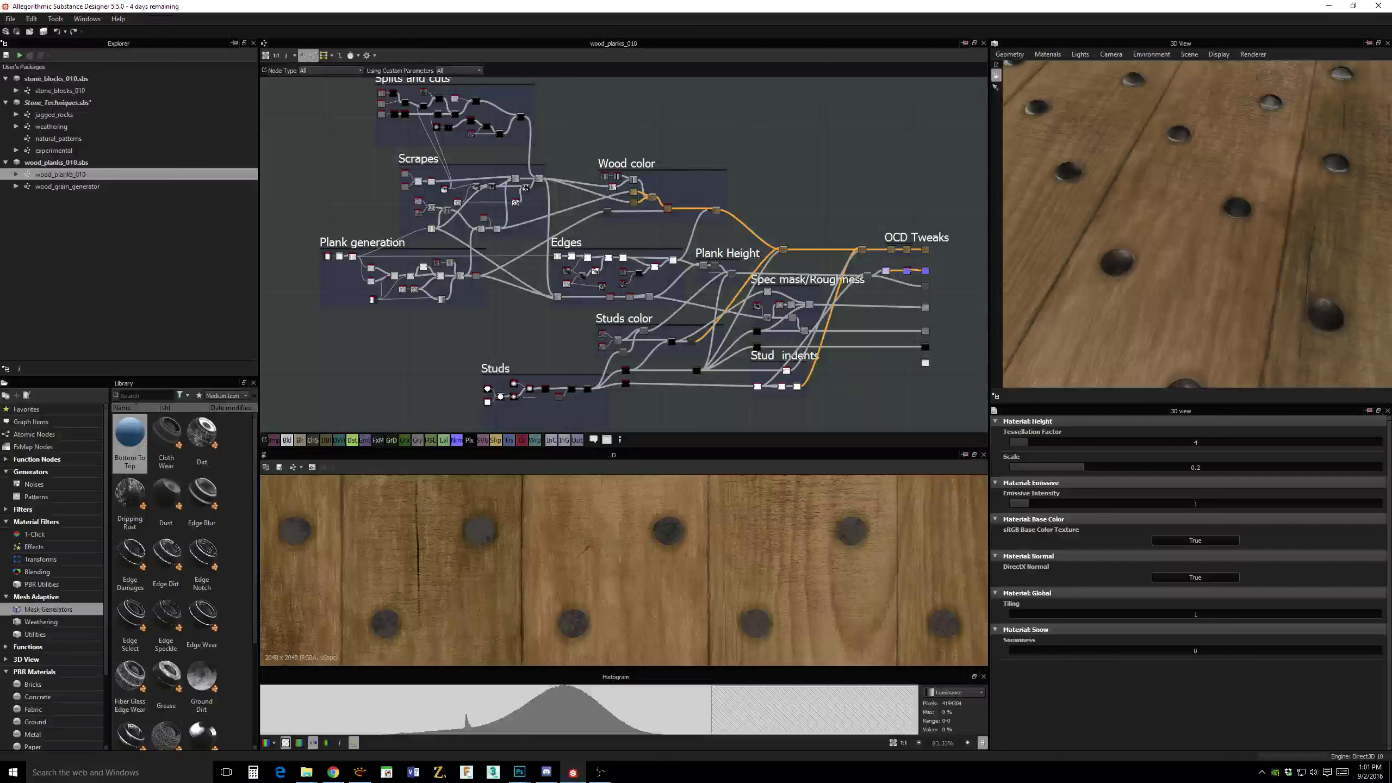